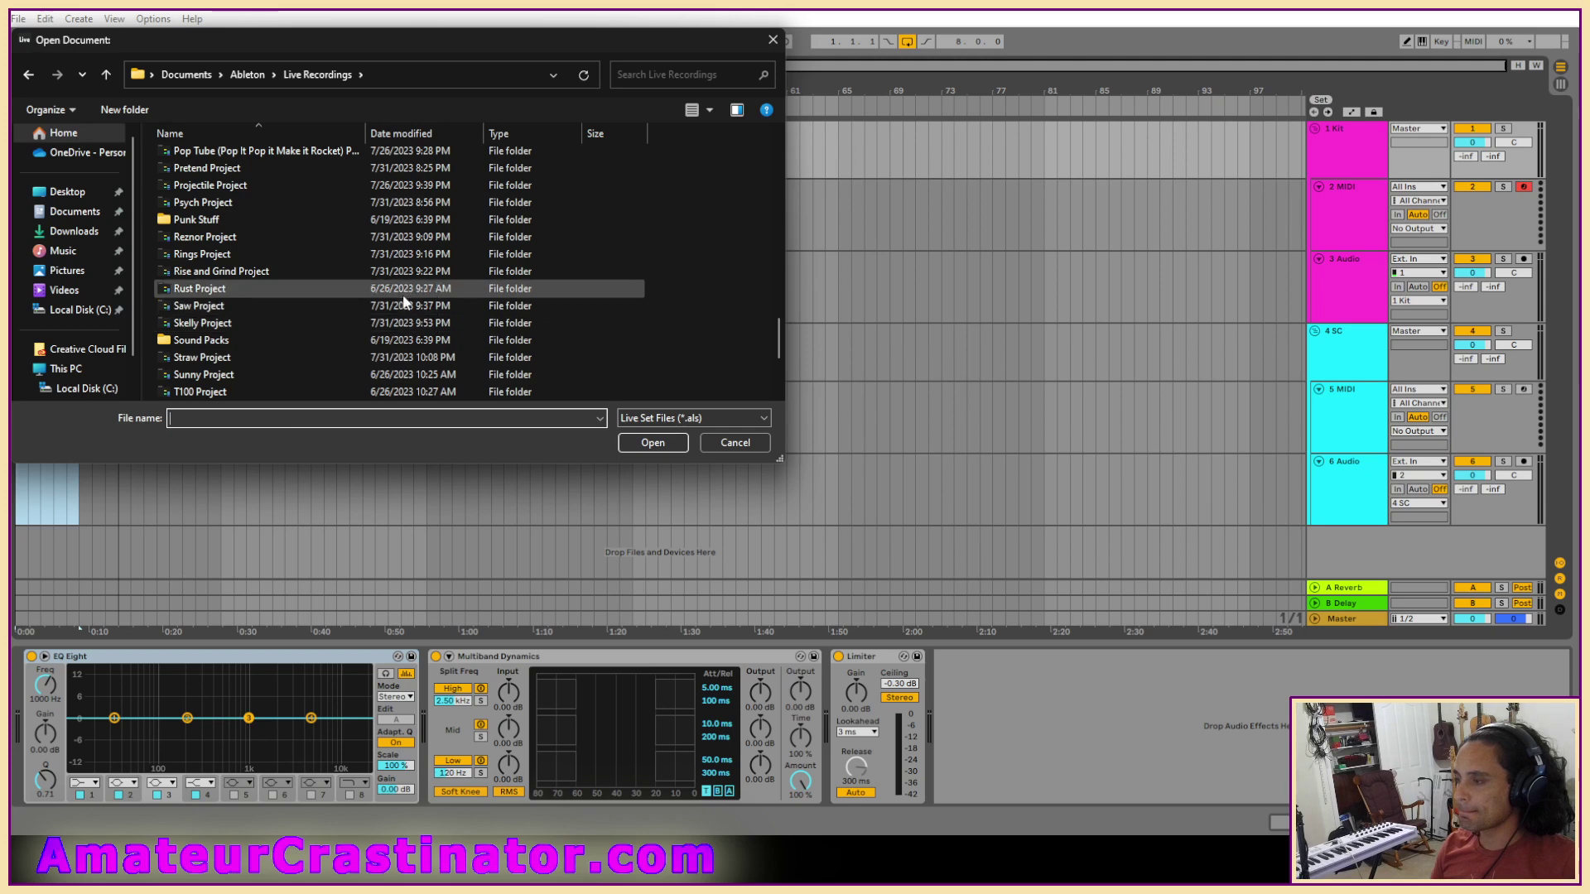
Open the Live set from the Sunny Project folder and play the arrangement.
scroll(441, 307, "down", 2)
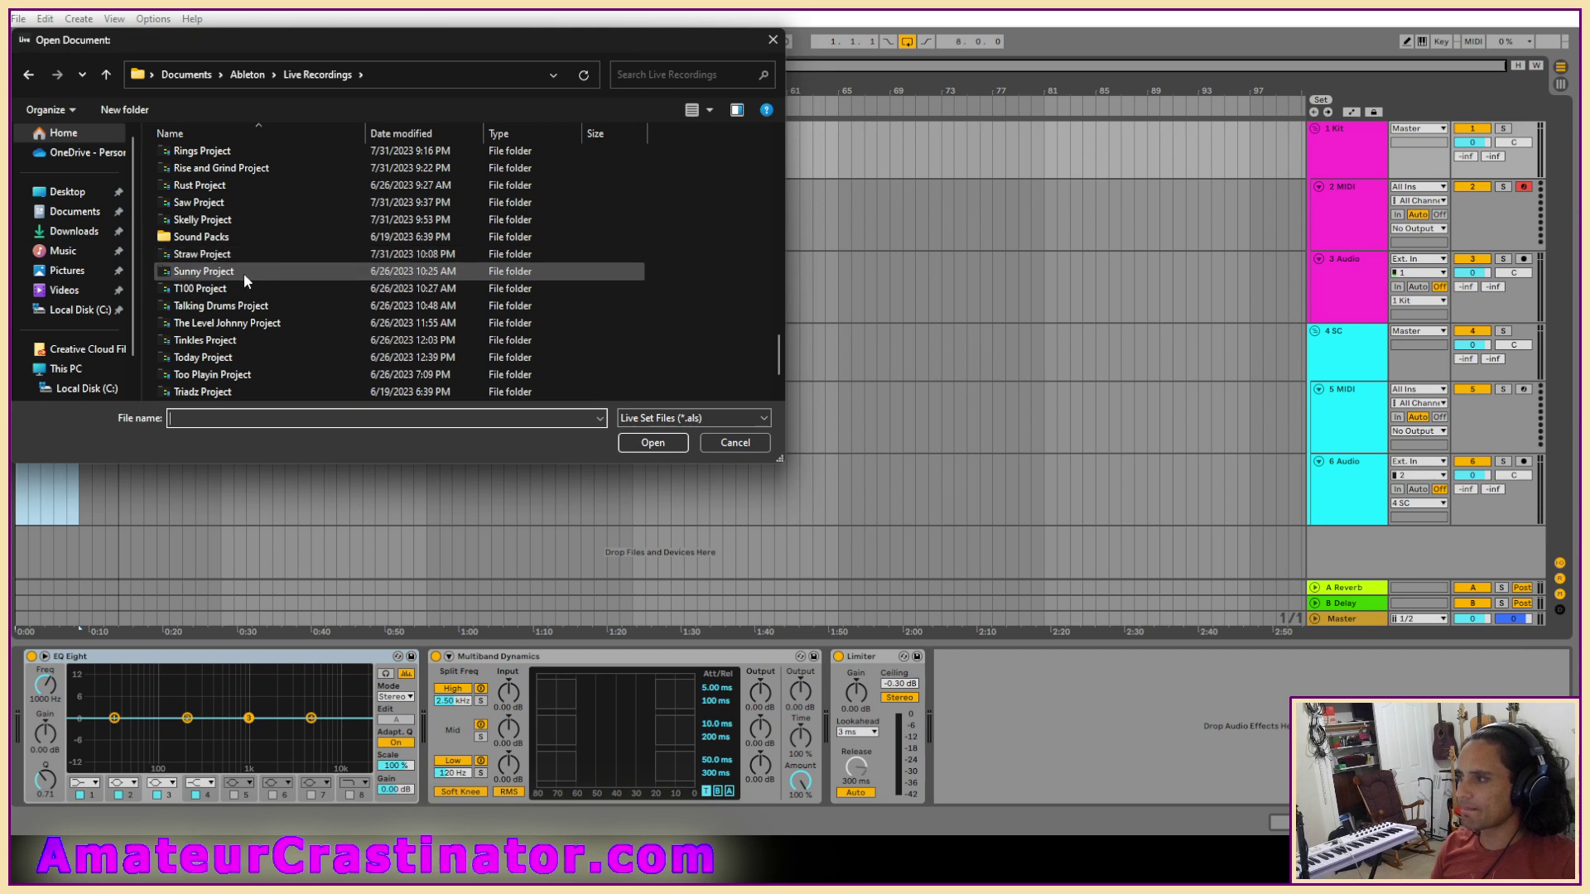
double_click(197, 274)
double_click(195, 187)
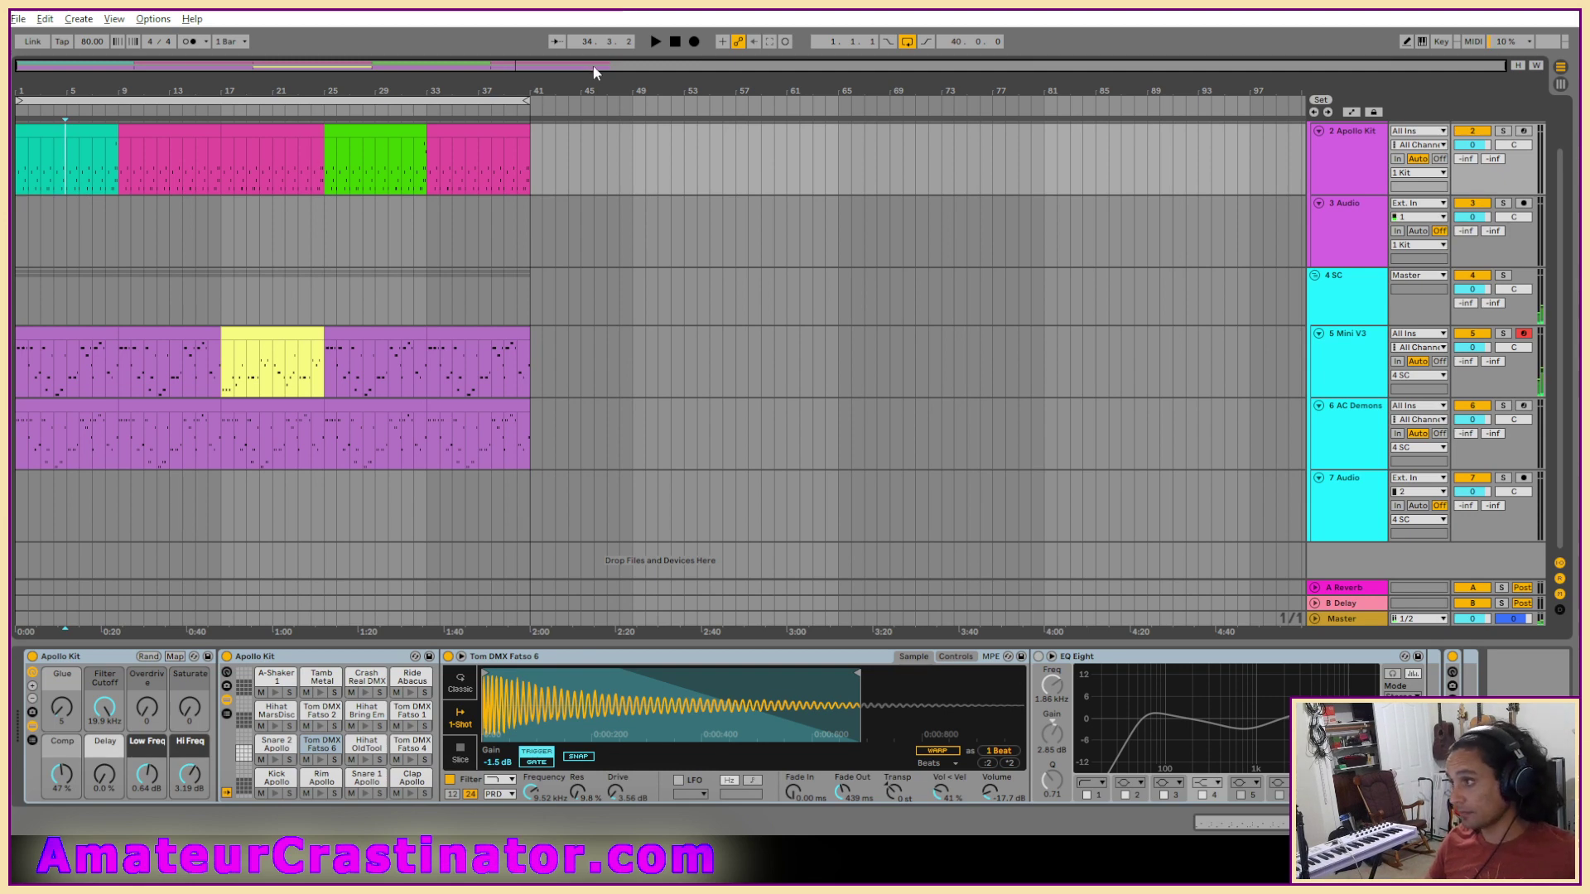
left_click(675, 41)
left_click(654, 41)
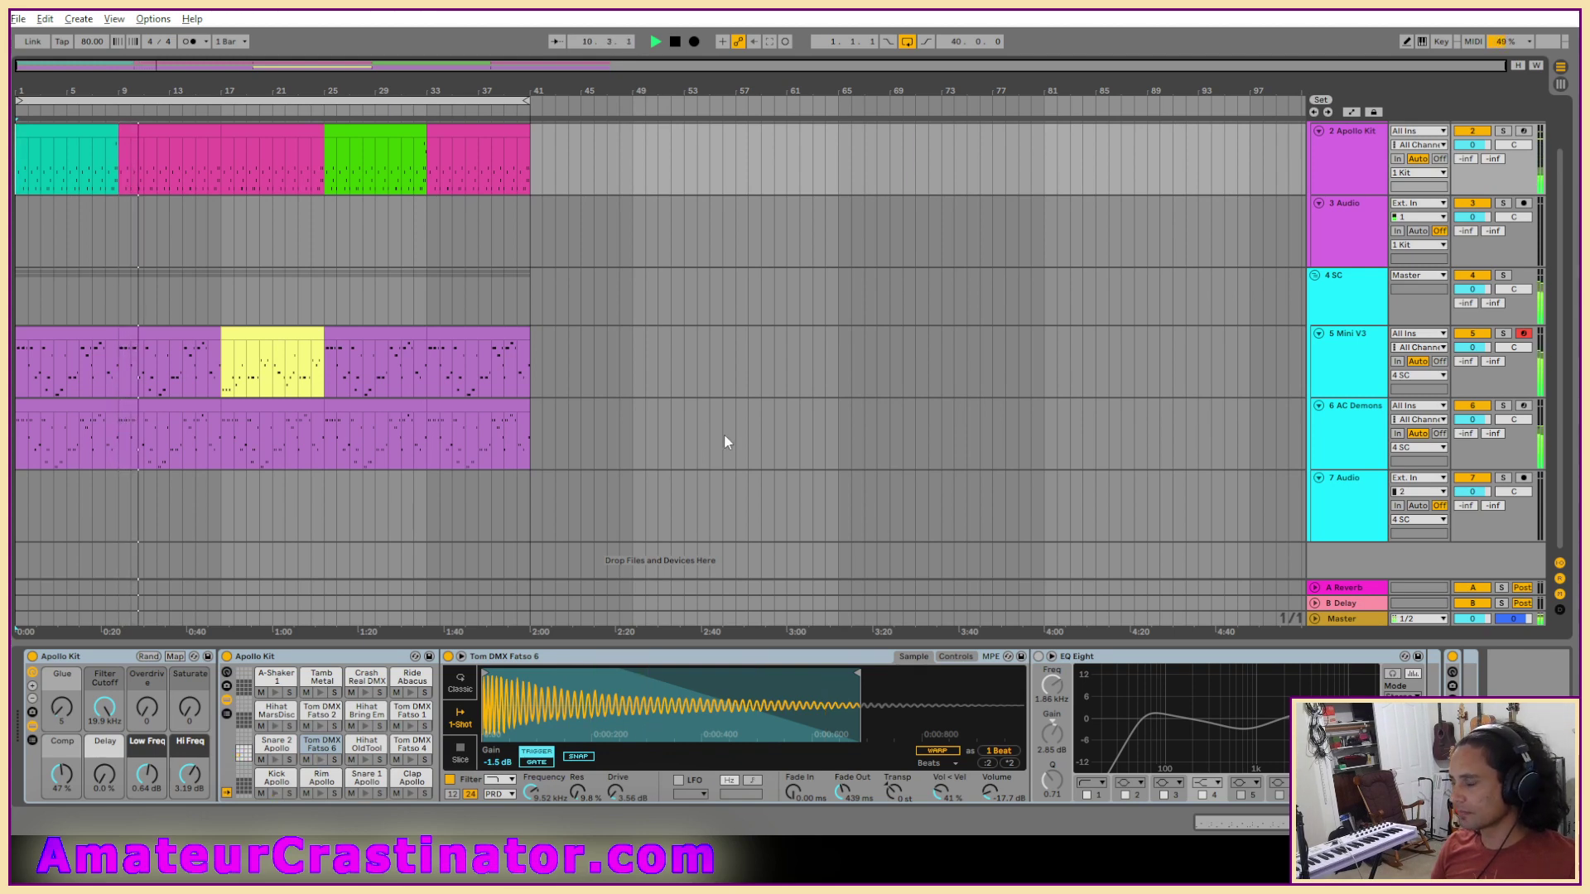
Insert a new MIDI track directly below the AC Demons track.
left_click(1348, 488)
left_click(1349, 430)
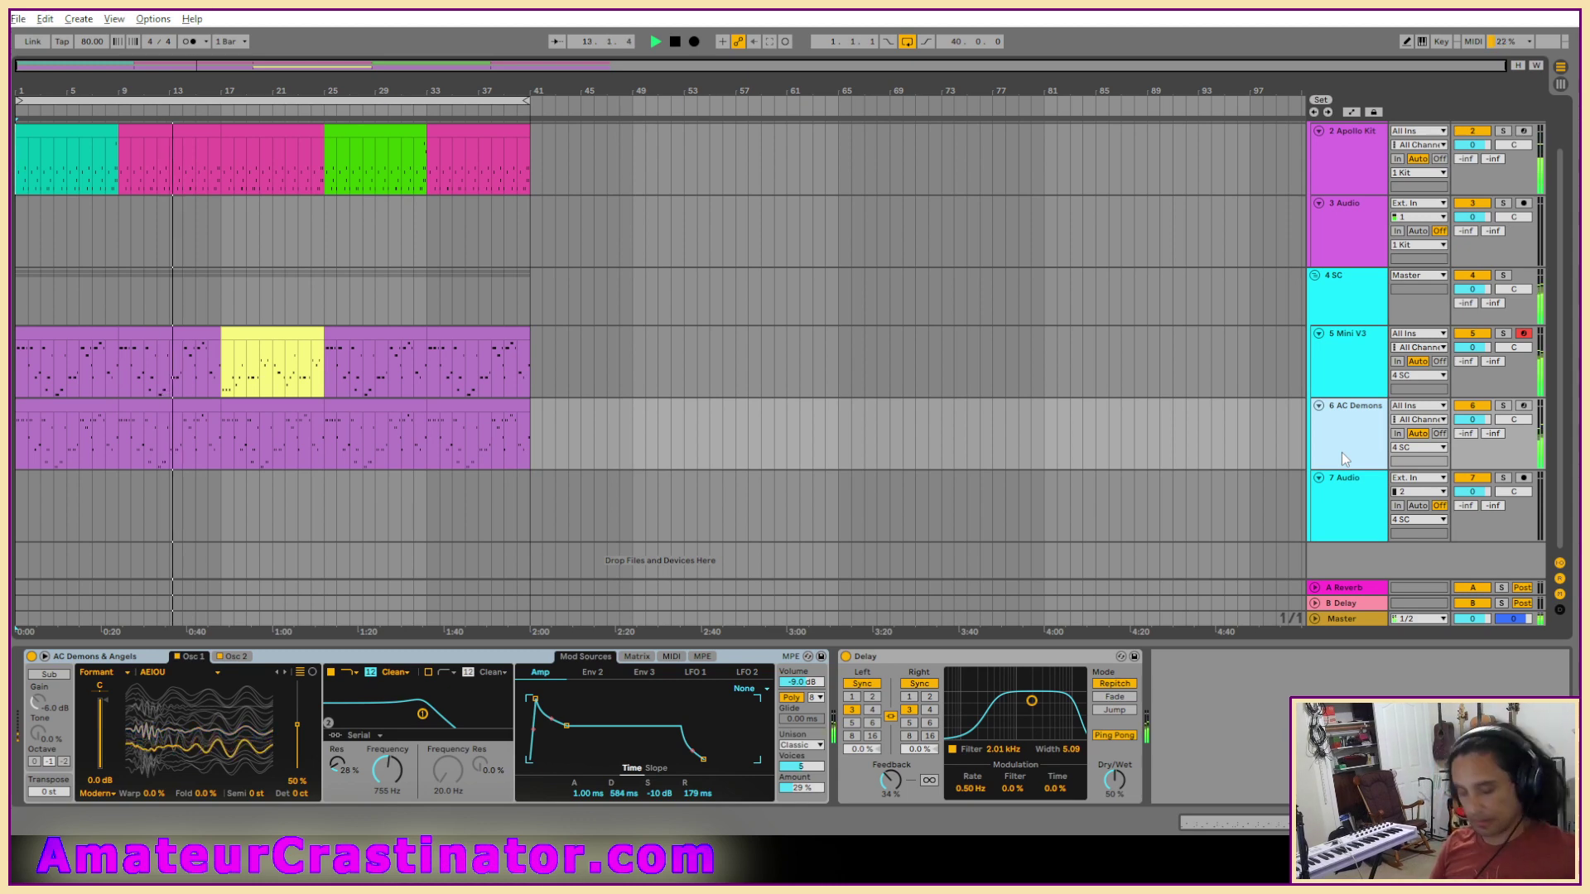
key("ctrl+shift+t")
scroll(1339, 479, "down", 1)
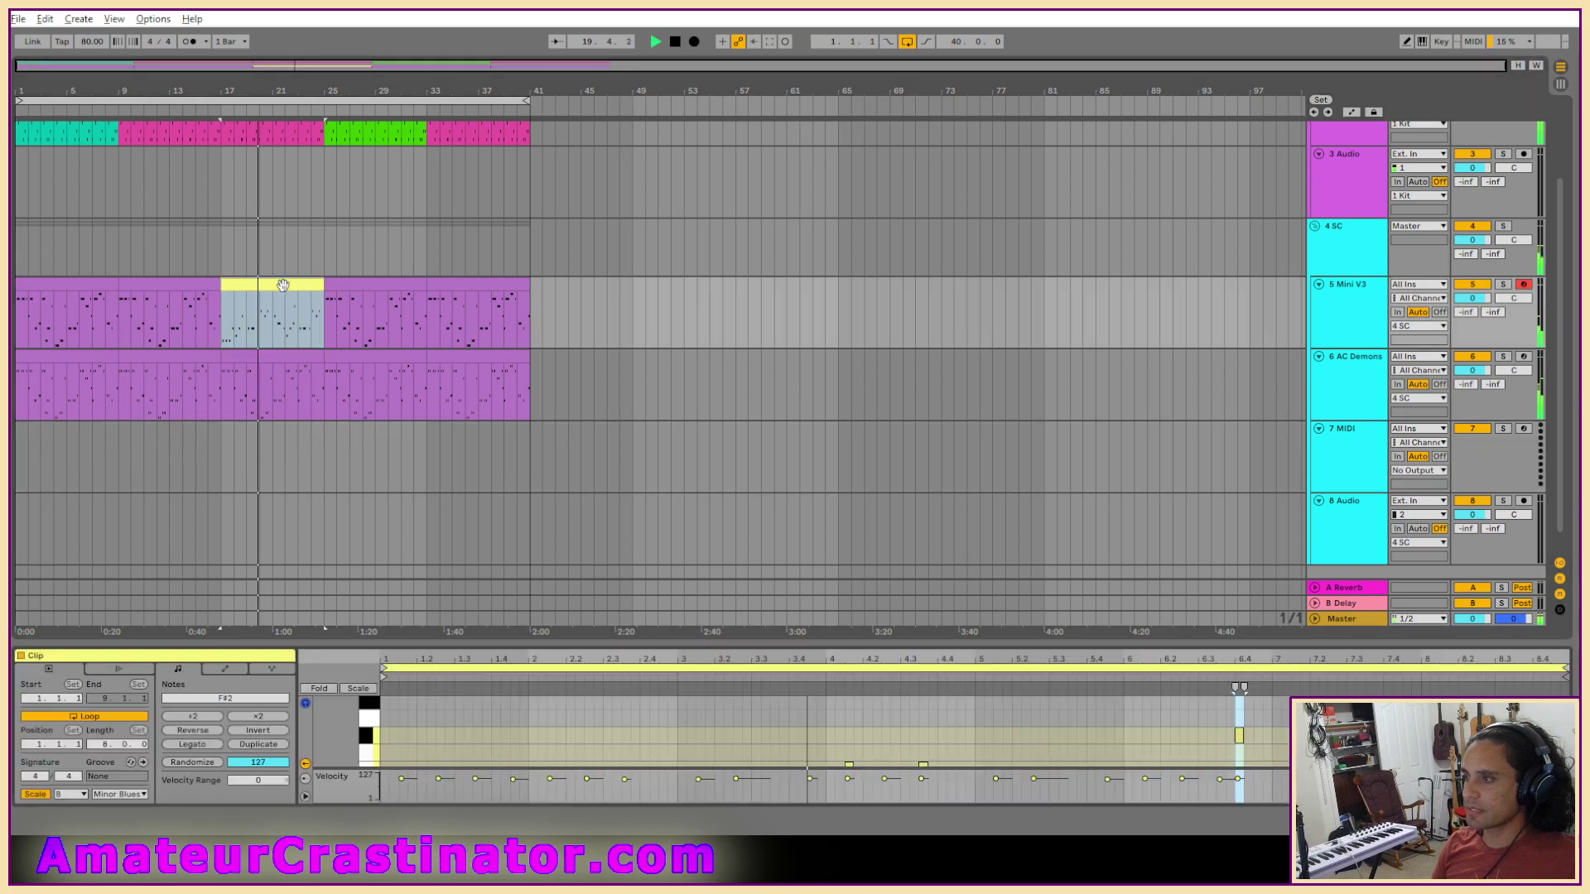
Examine the notes of the yellow Mini V3 clip in an enlarged piano roll.
left_click(281, 285)
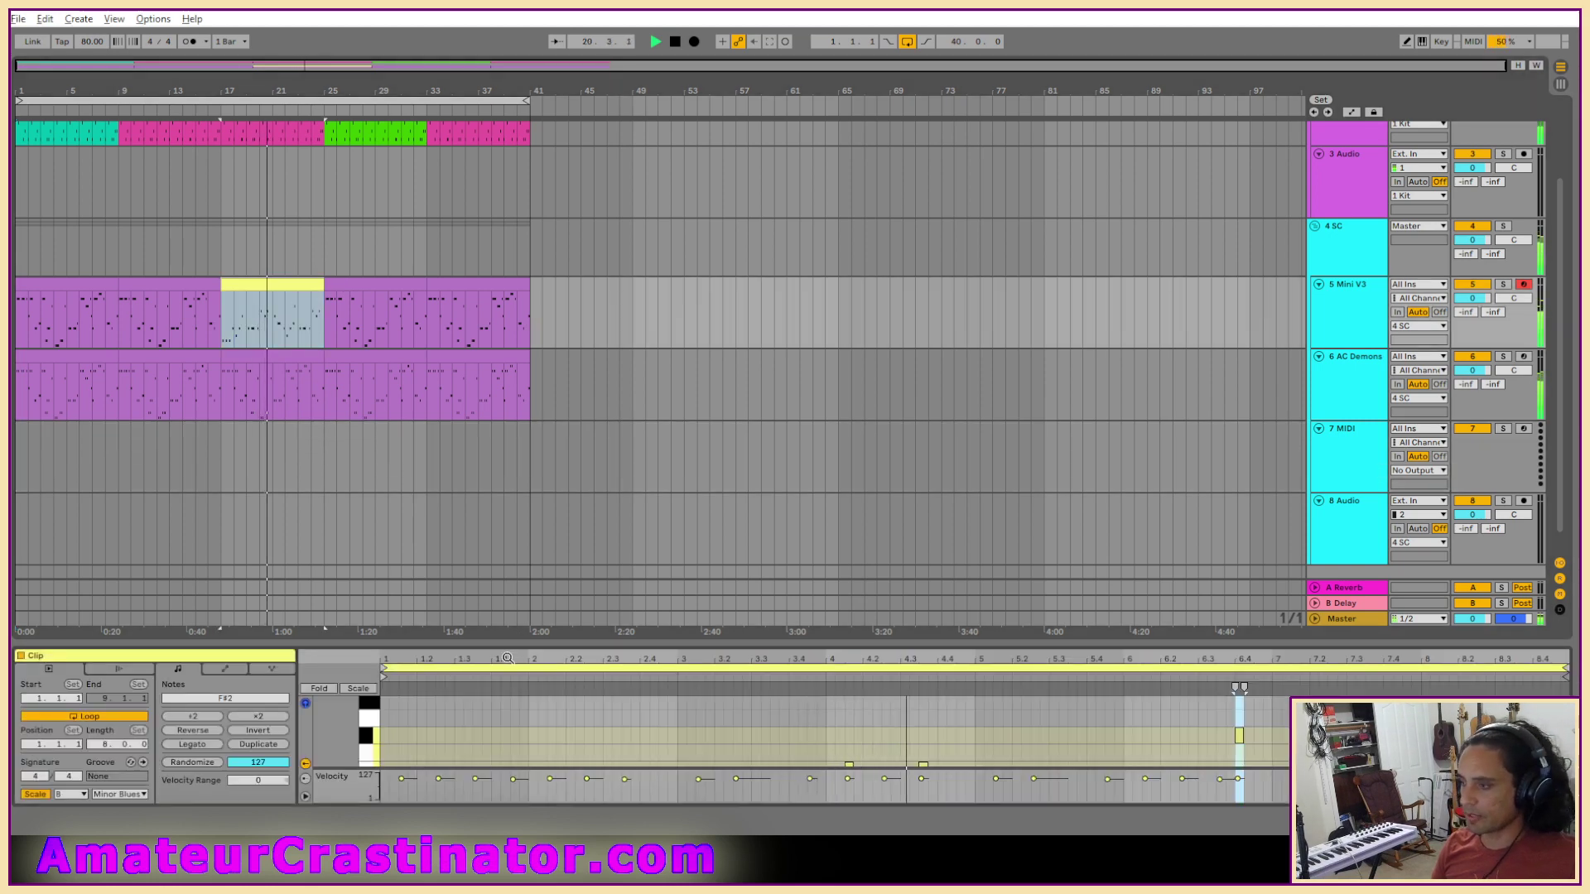
key("shift+Tab")
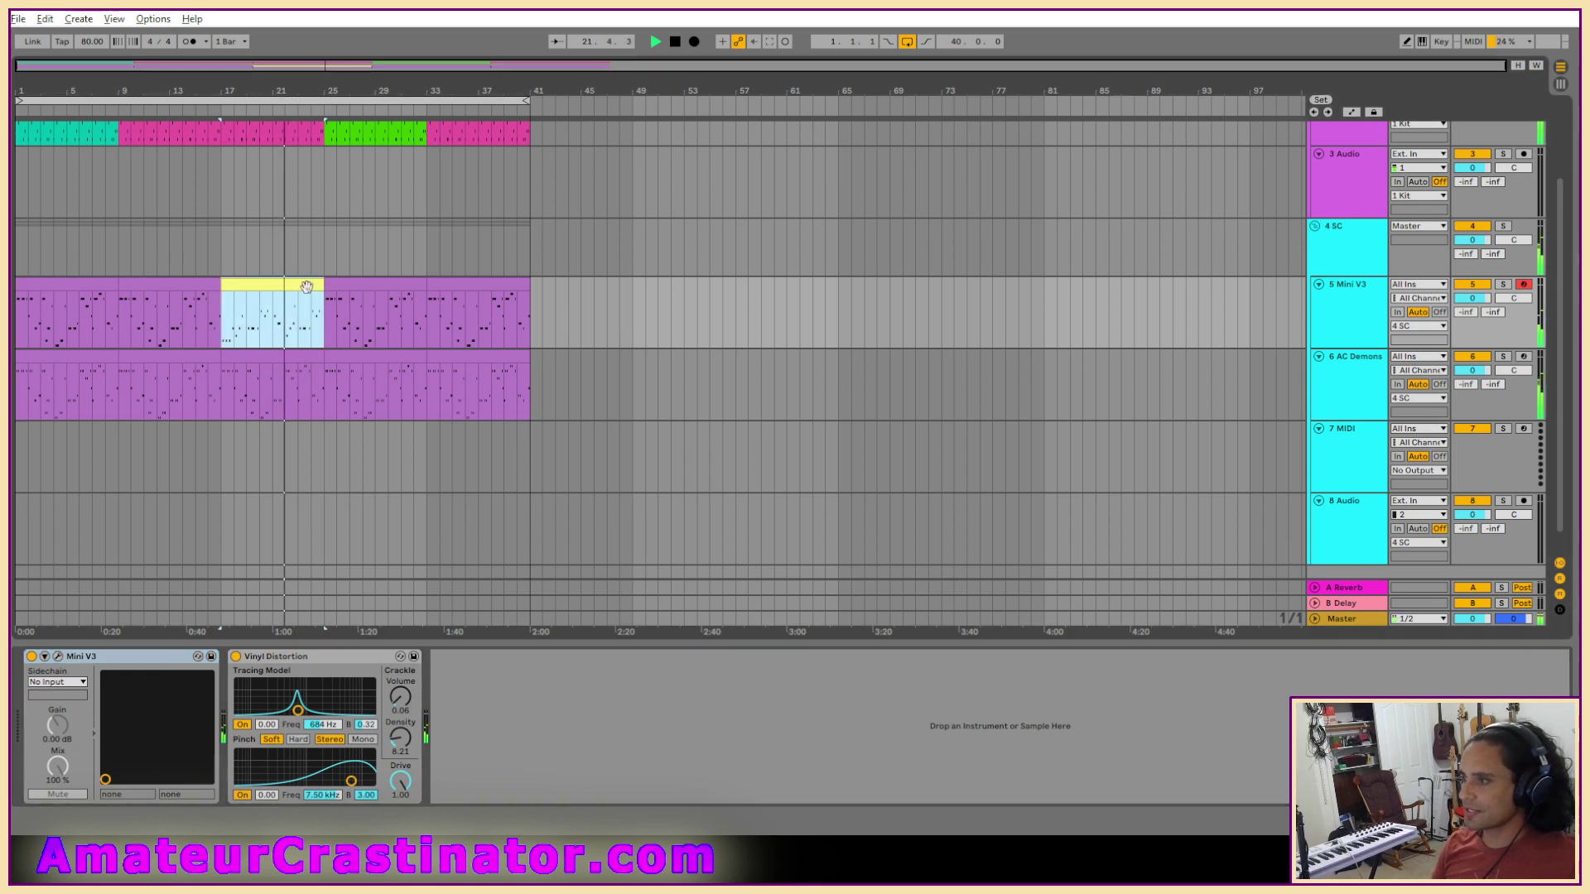
key("shift+Tab")
left_click_drag(808, 637, 828, 293)
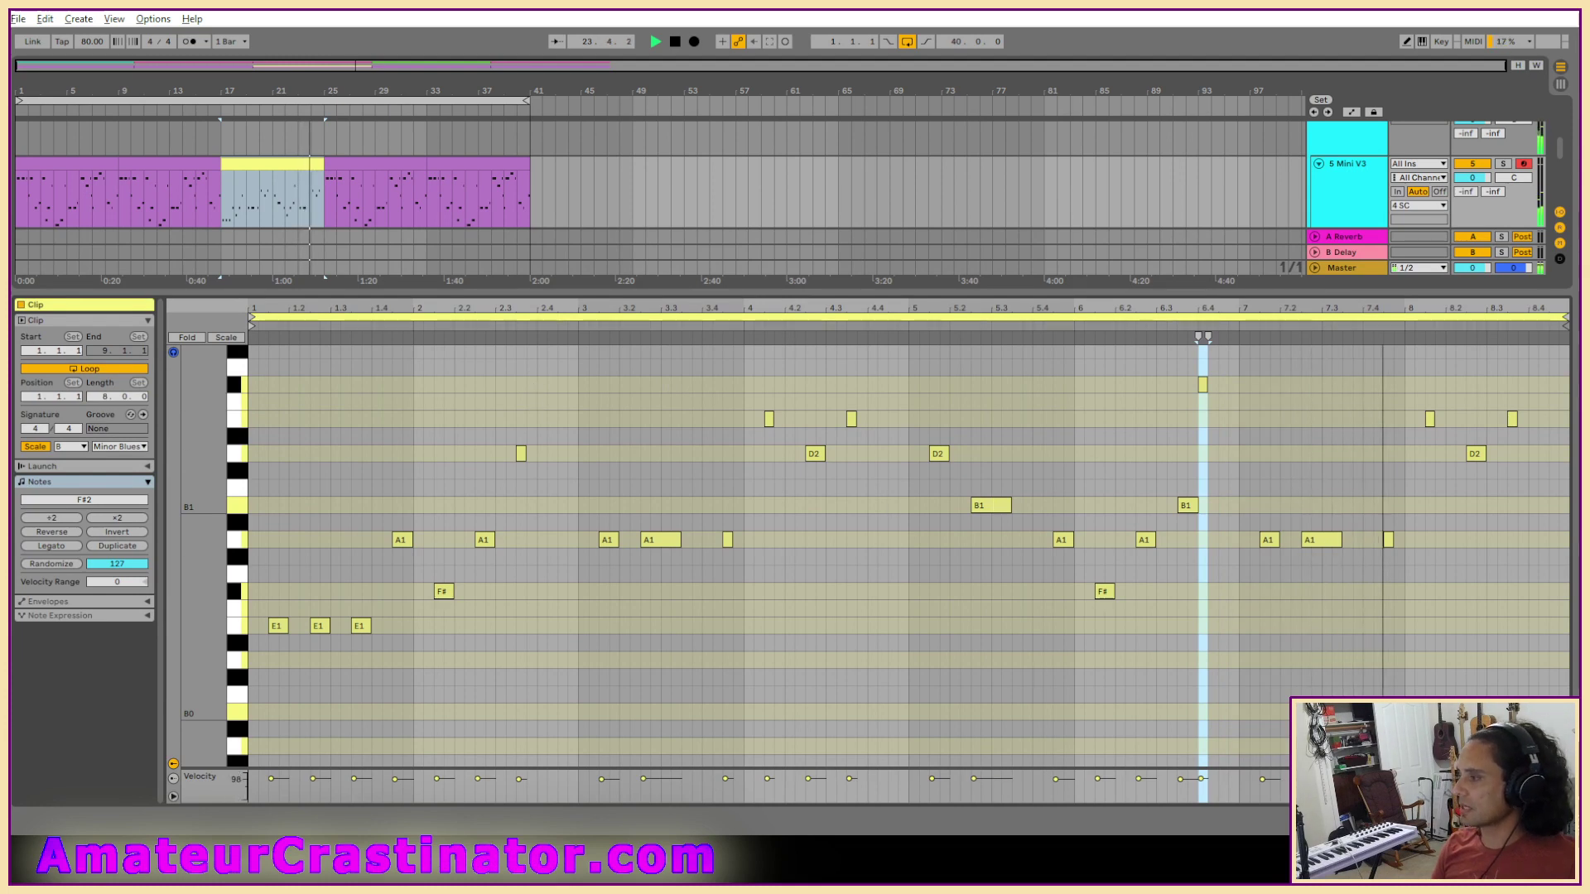
key("shift+Tab")
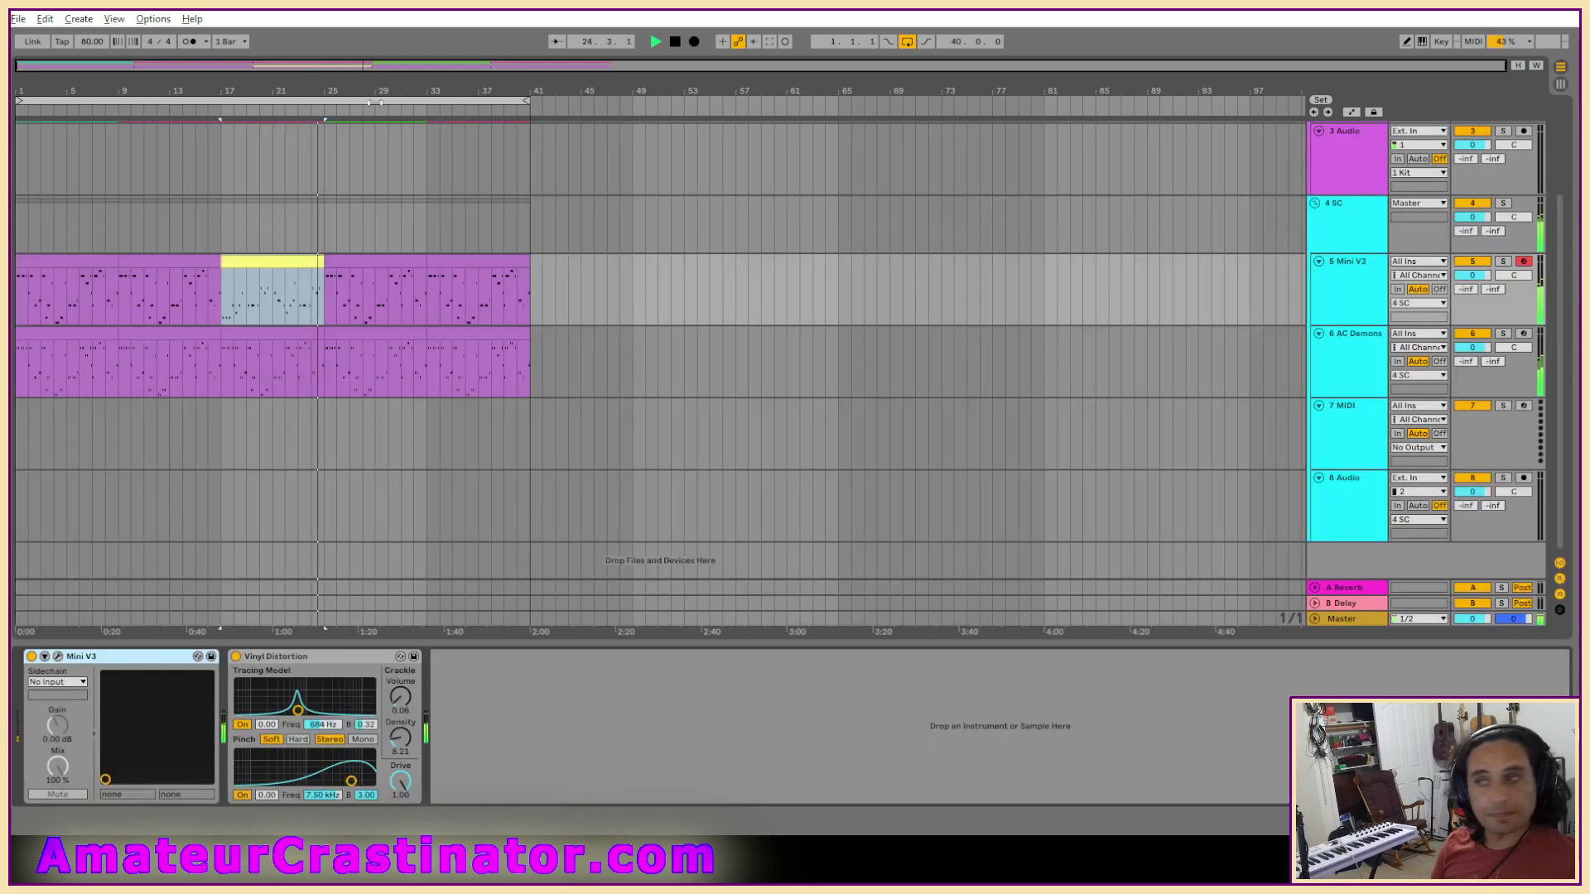
Create an empty four-bar MIDI clip at the start of the AC 1987 track and open its notes for editing.
left_click(1330, 429)
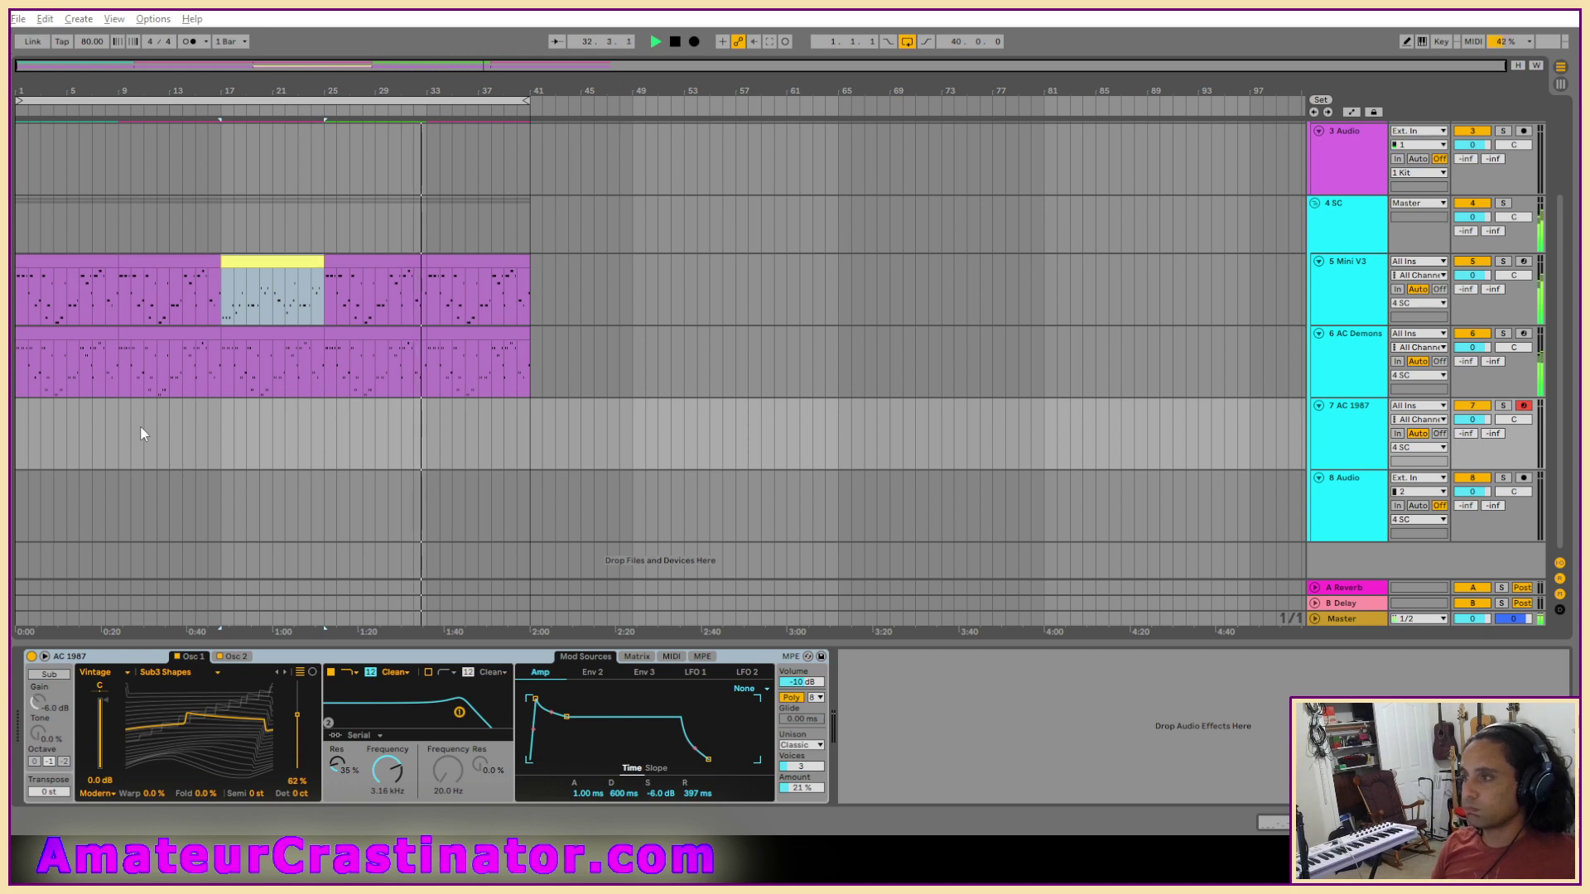
left_click(23, 441)
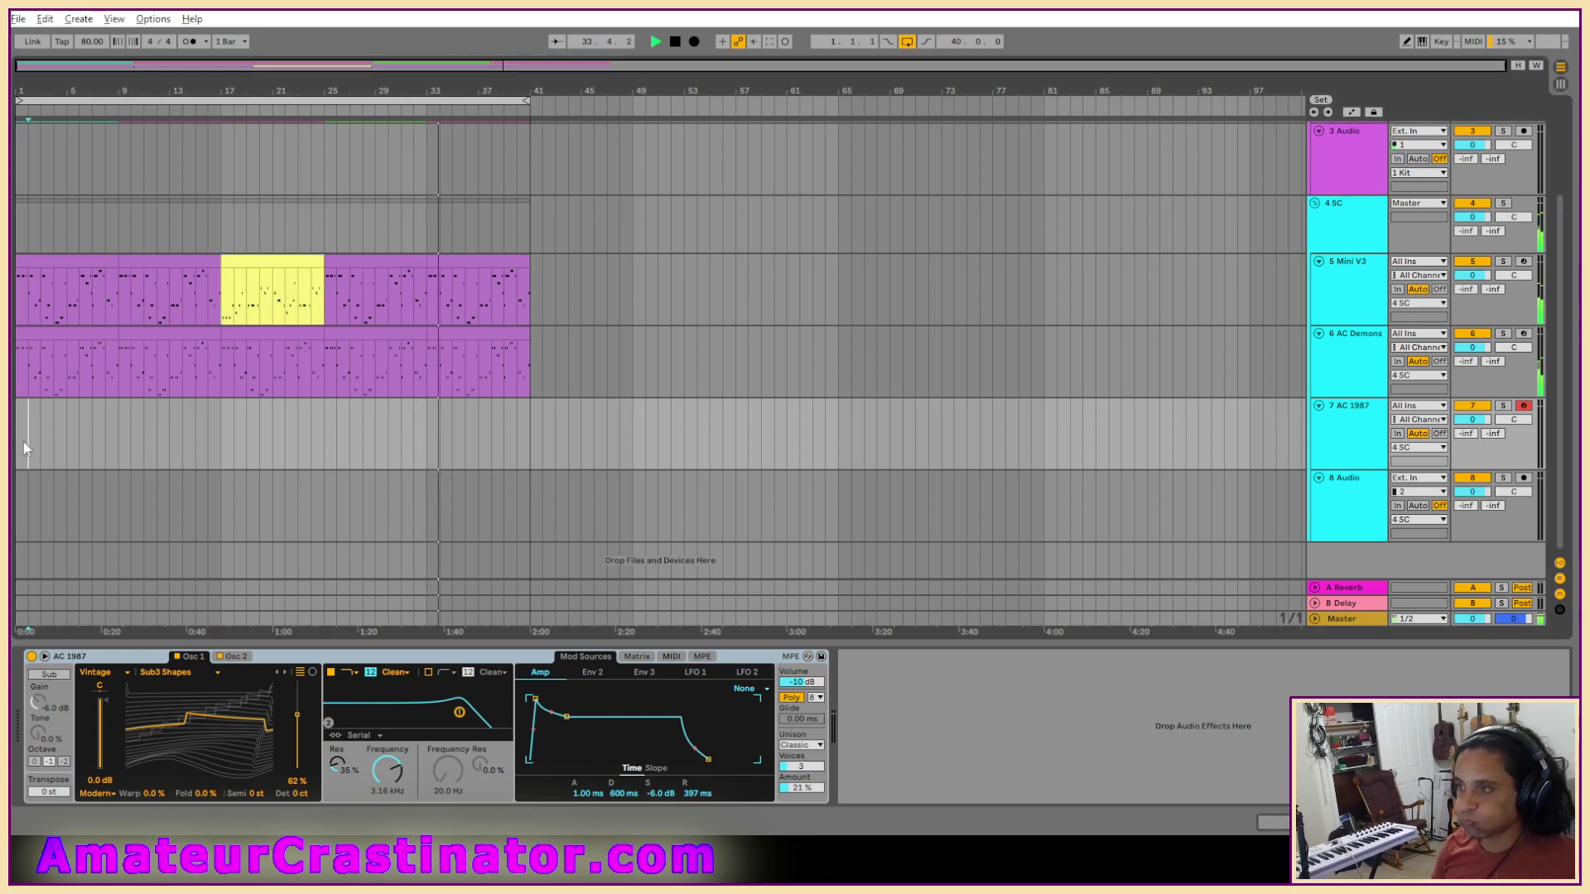
mouse_move(22, 441)
left_mouse_down()
mouse_move(53, 448)
mouse_move(15, 448)
left_mouse_up()
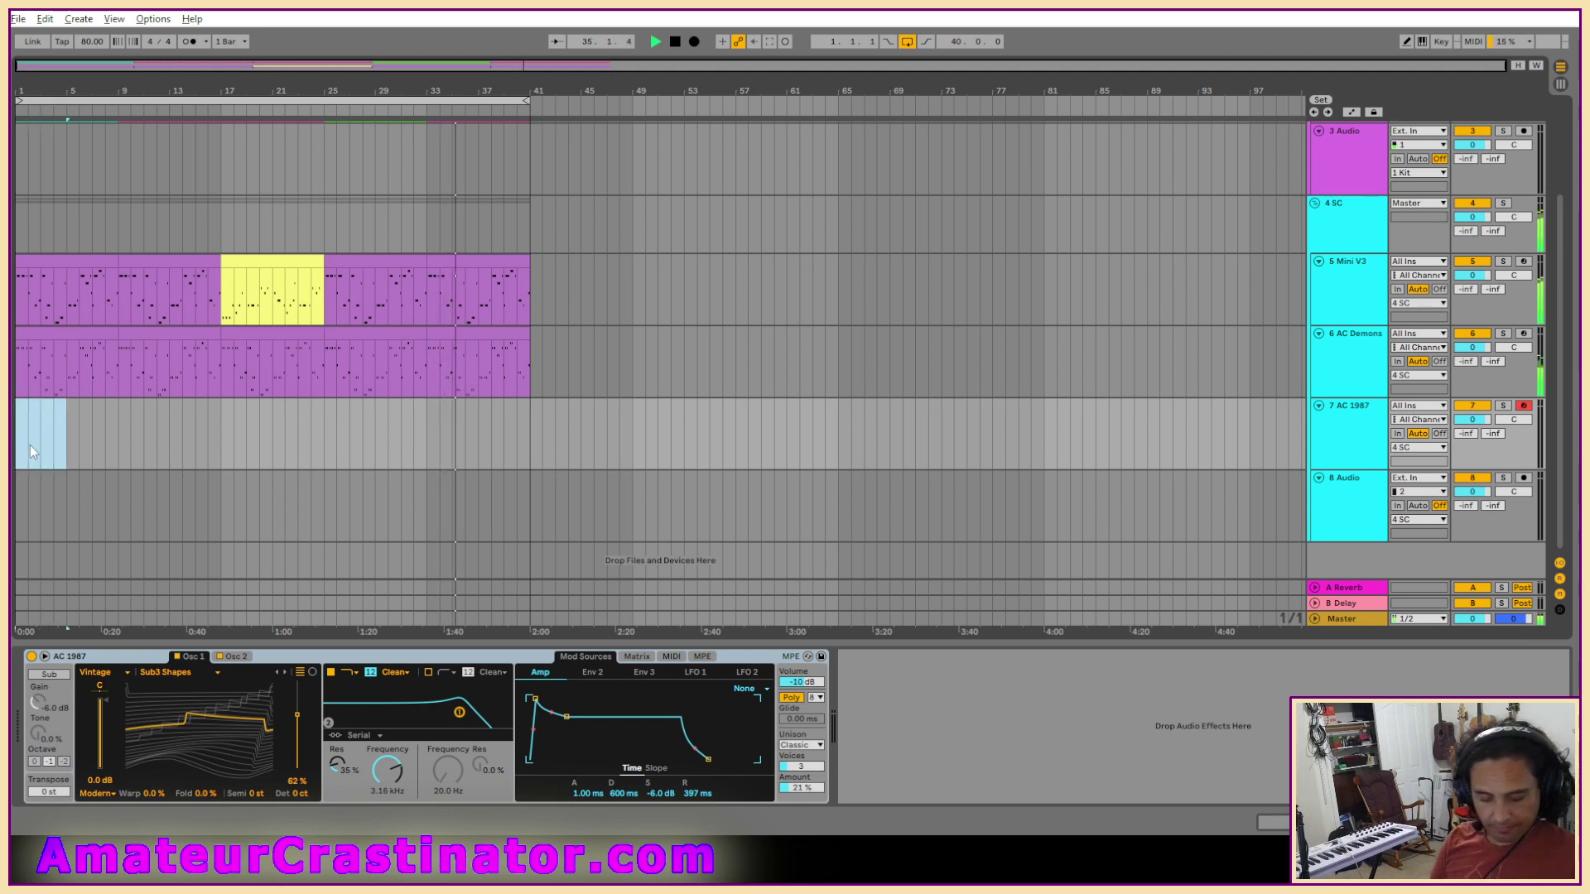
key("ctrl+shift+m")
double_click(47, 415)
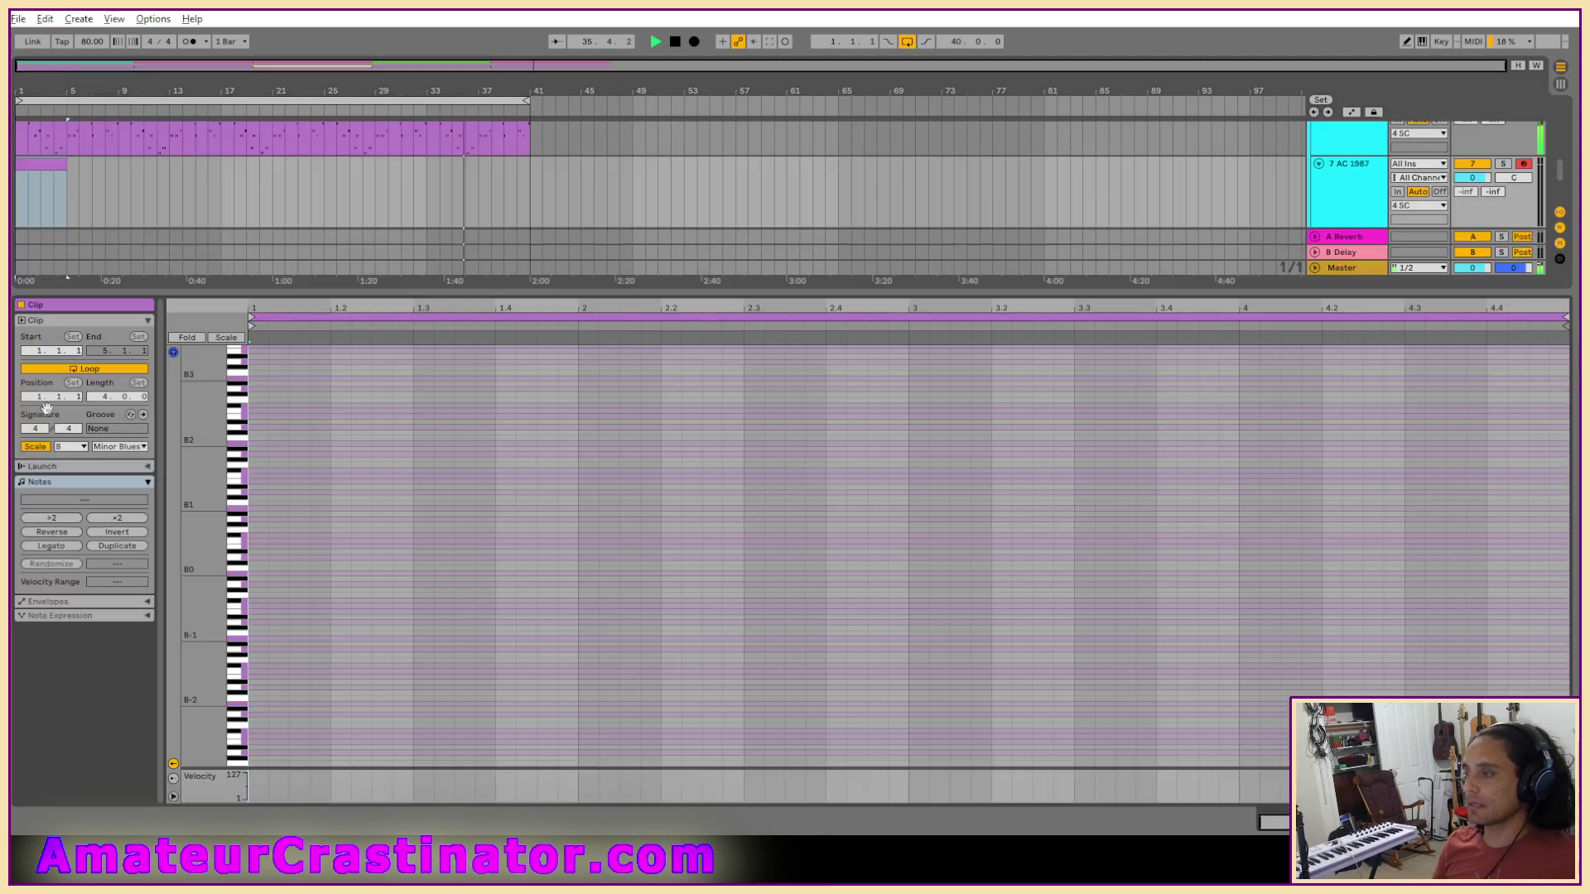
Audition low notes around B0 and add an eighth-note B0 at the very start of the AC 1987 clip.
left_click_drag(222, 526, 304, 503)
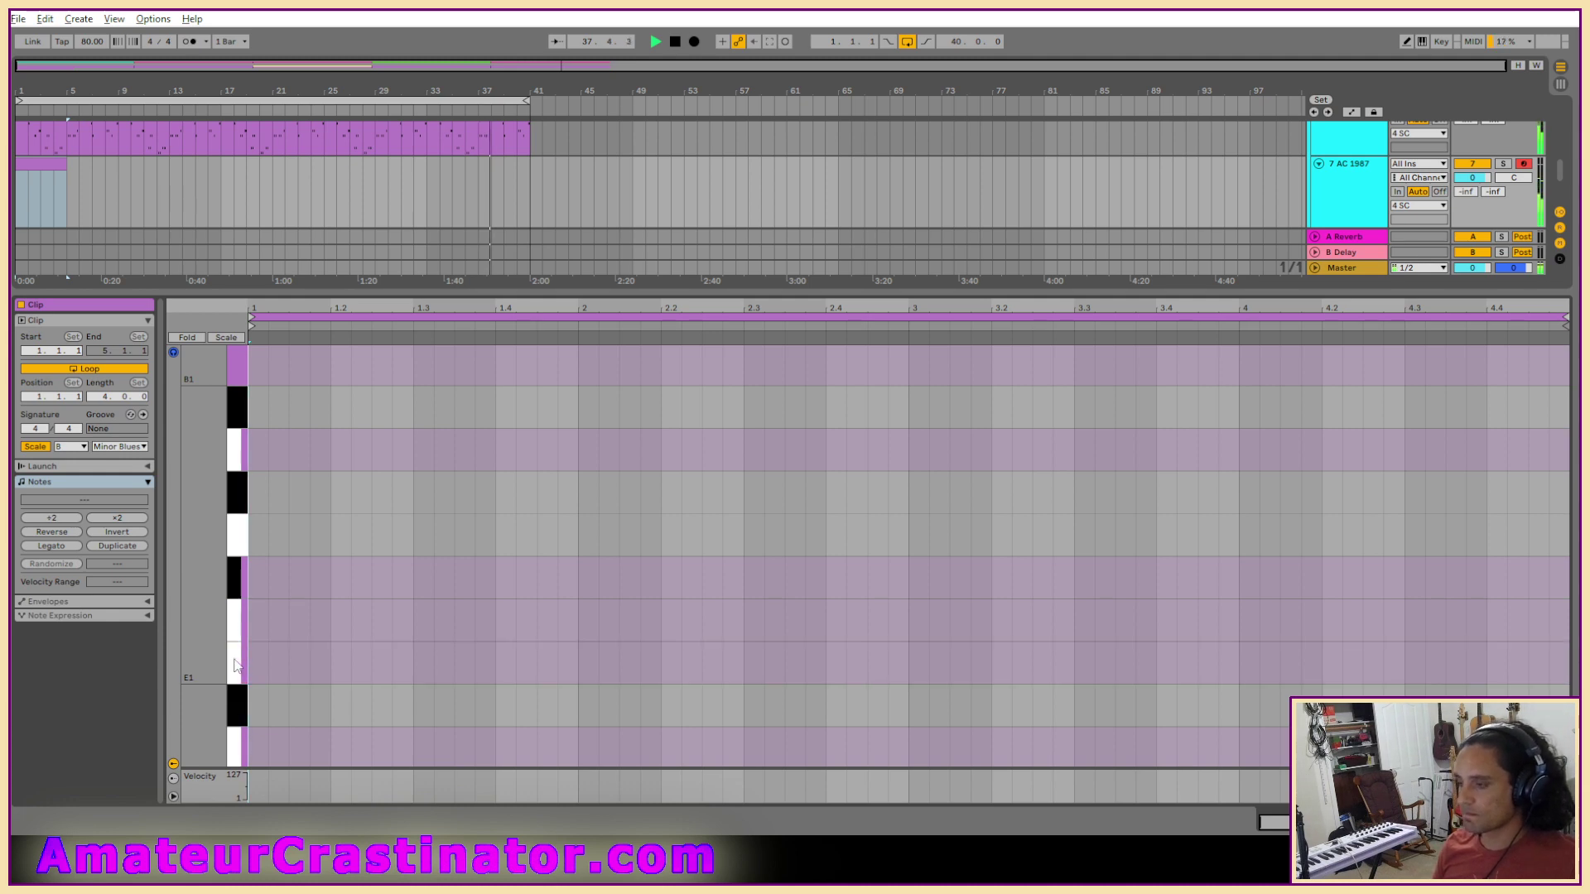
scroll(235, 665, "down", 2)
scroll(247, 719, "down", 2)
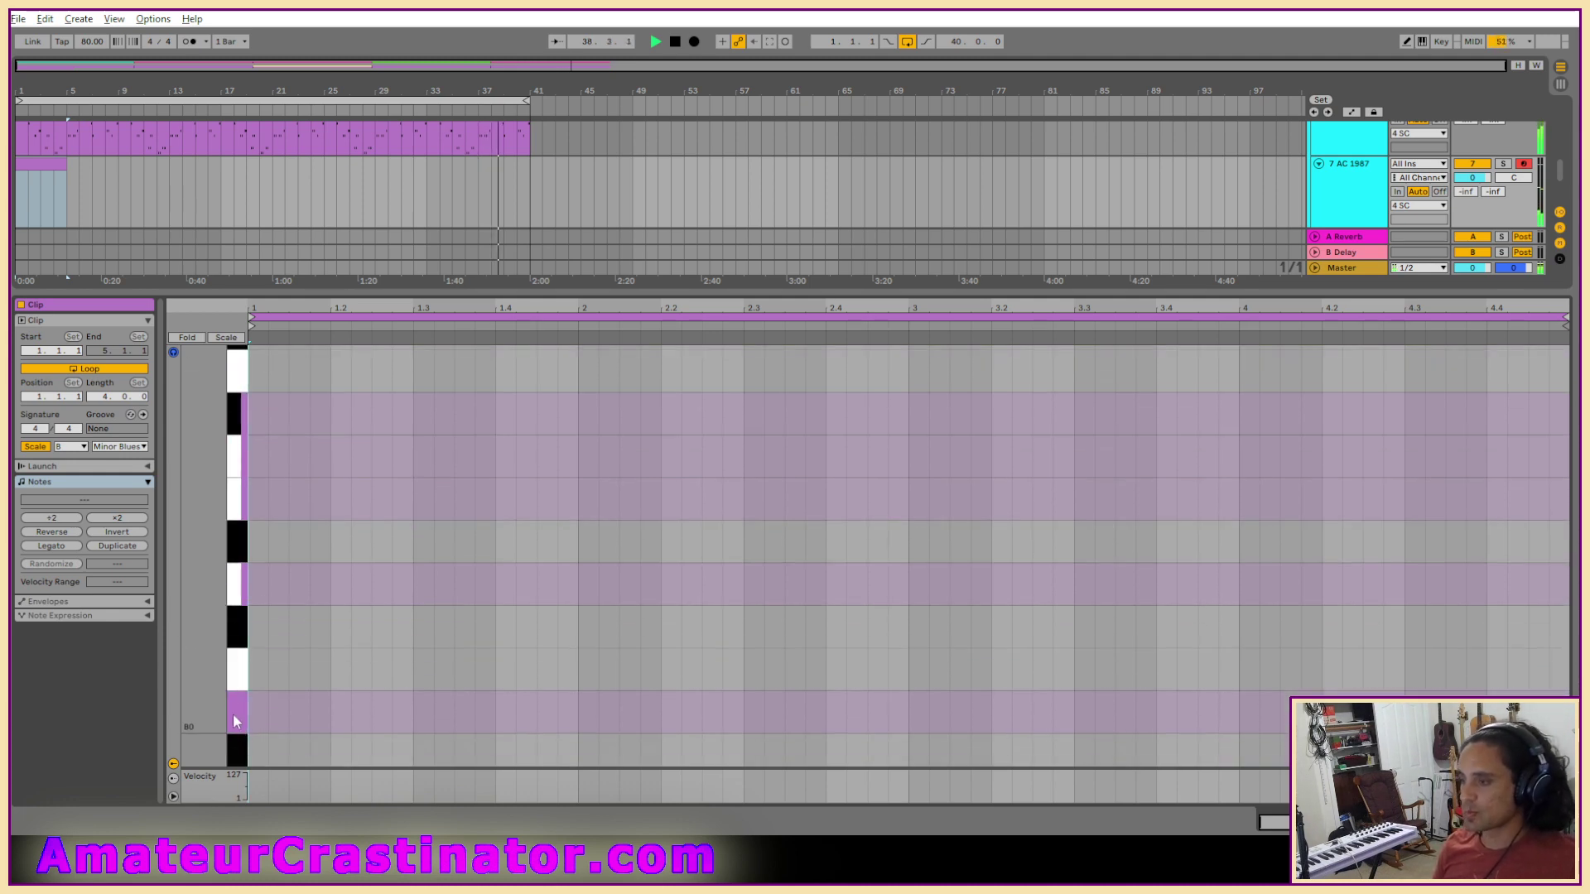
scroll(236, 722, "down", 3)
left_click(235, 694)
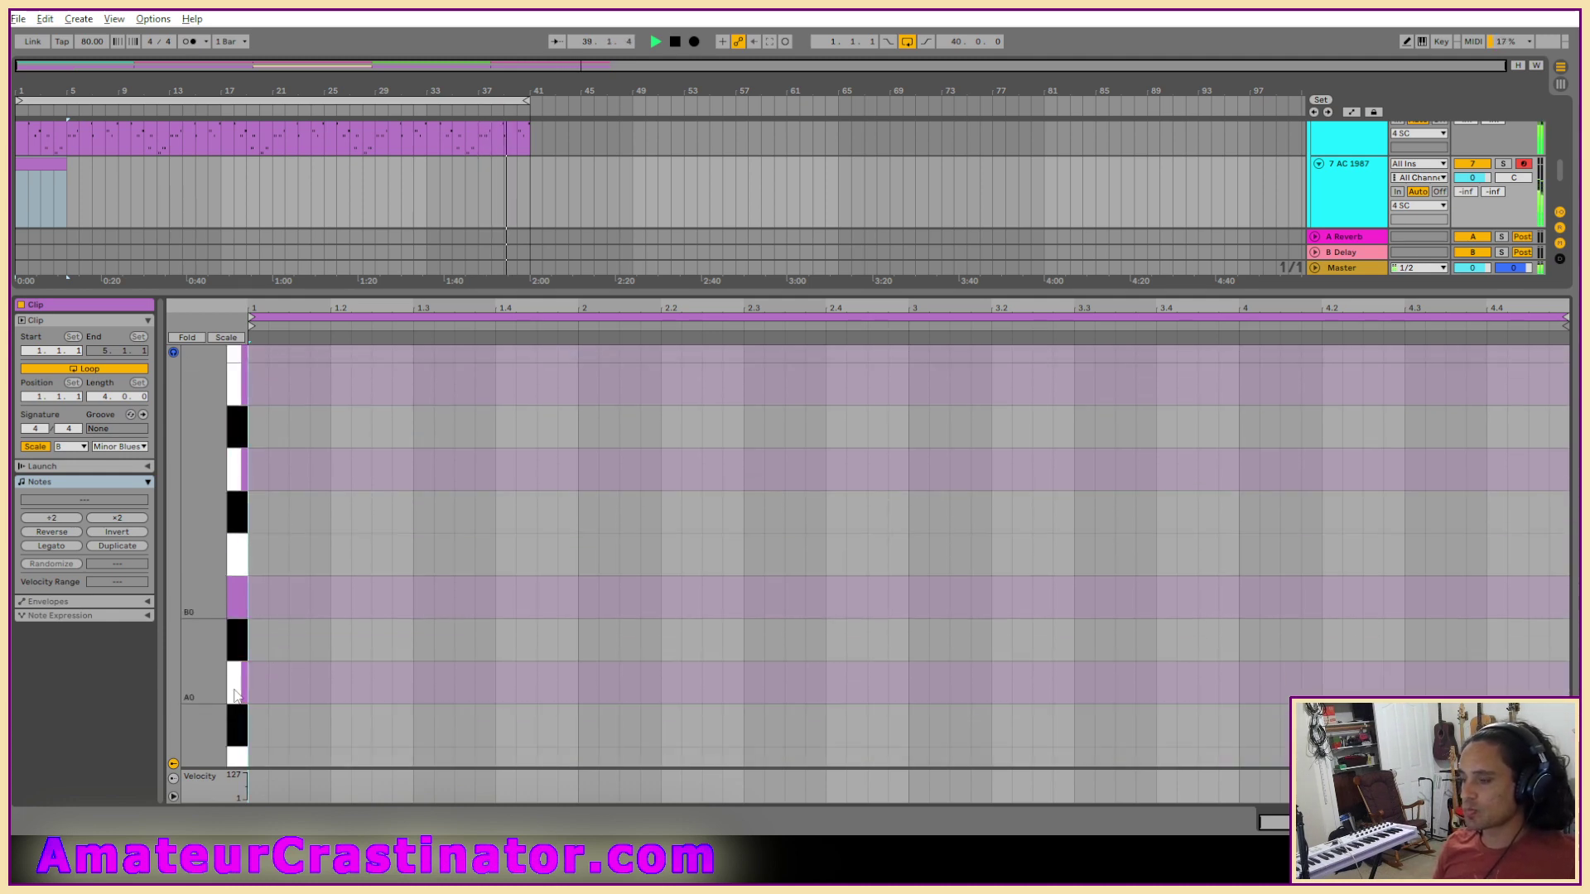
scroll(236, 694, "down", 1)
left_click(240, 584)
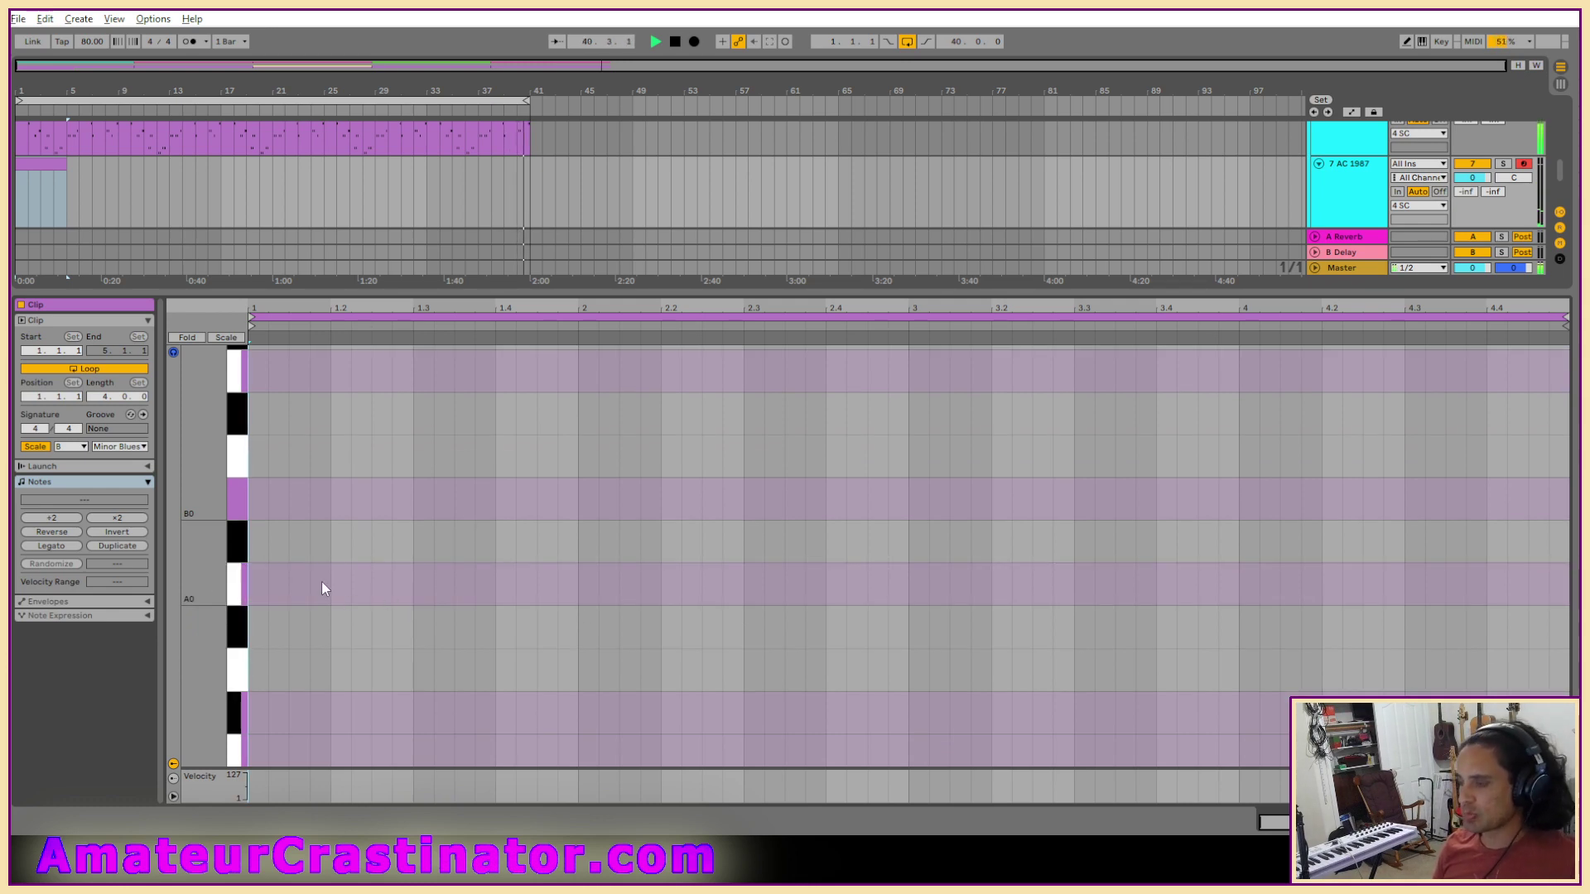
double_click(261, 488)
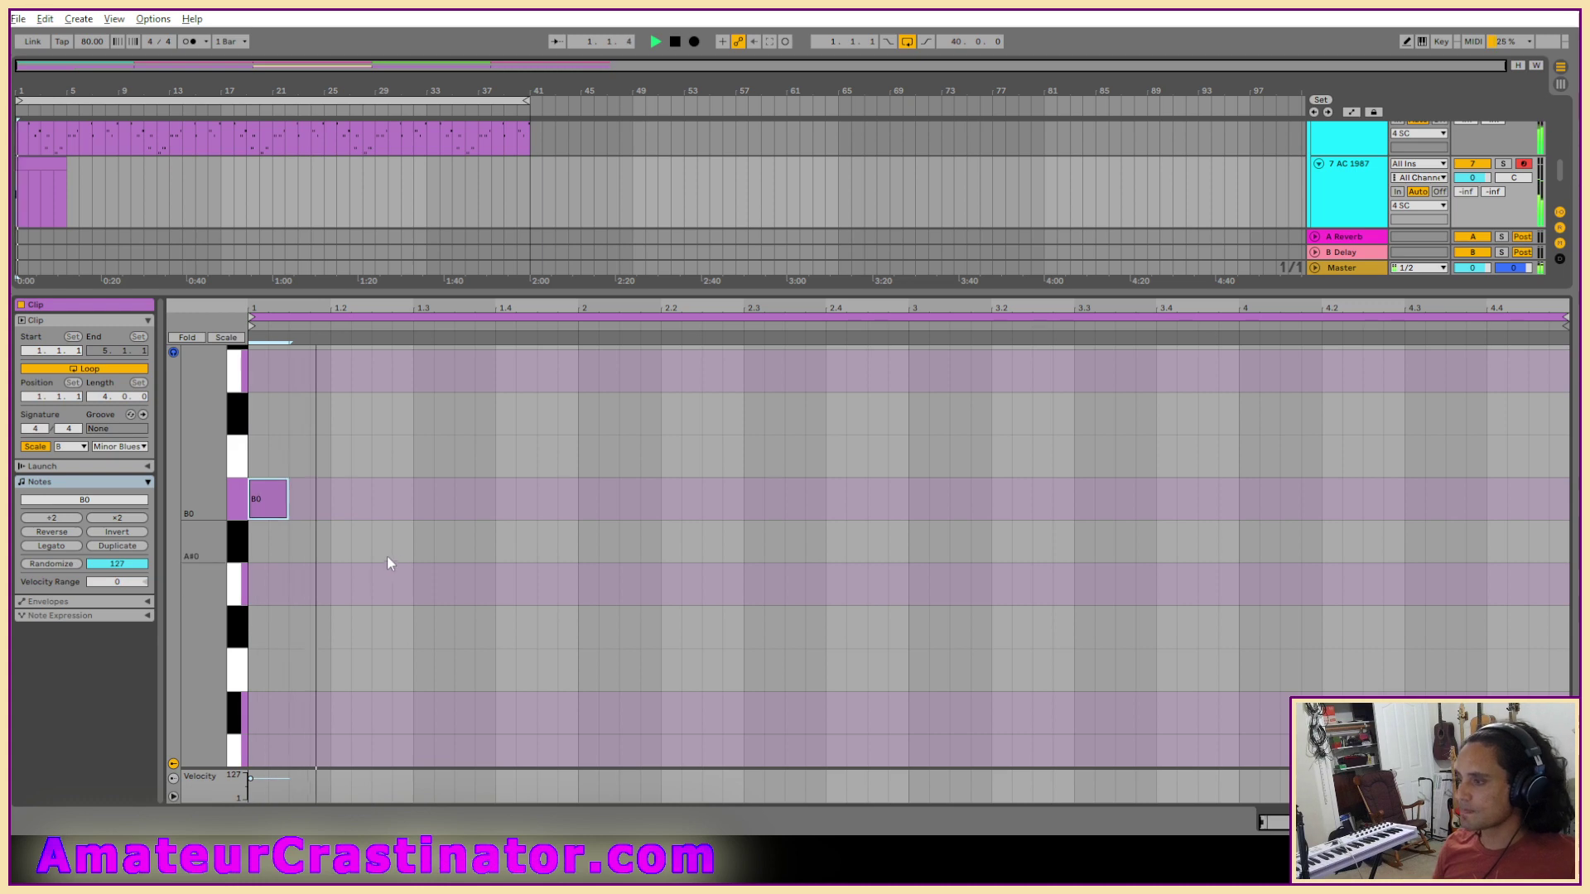
key("space")
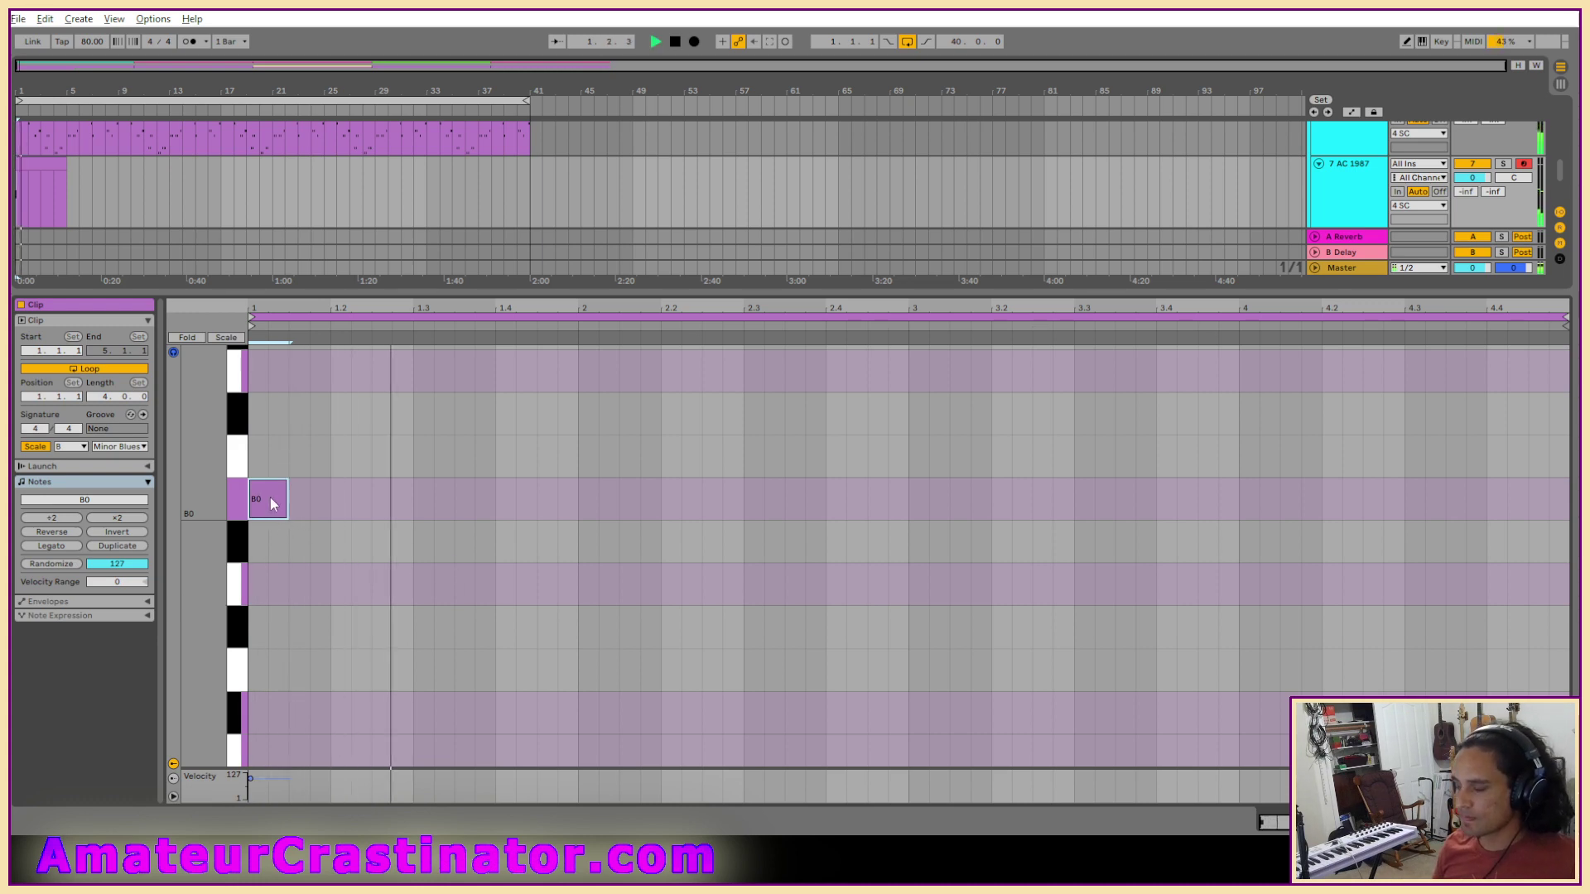
Complete bar 1 with sixteenth-note A0s at 1.2.3 and 1.4.3 and a sixteenth-note F#0 at 1.4.4.
double_click(382, 586)
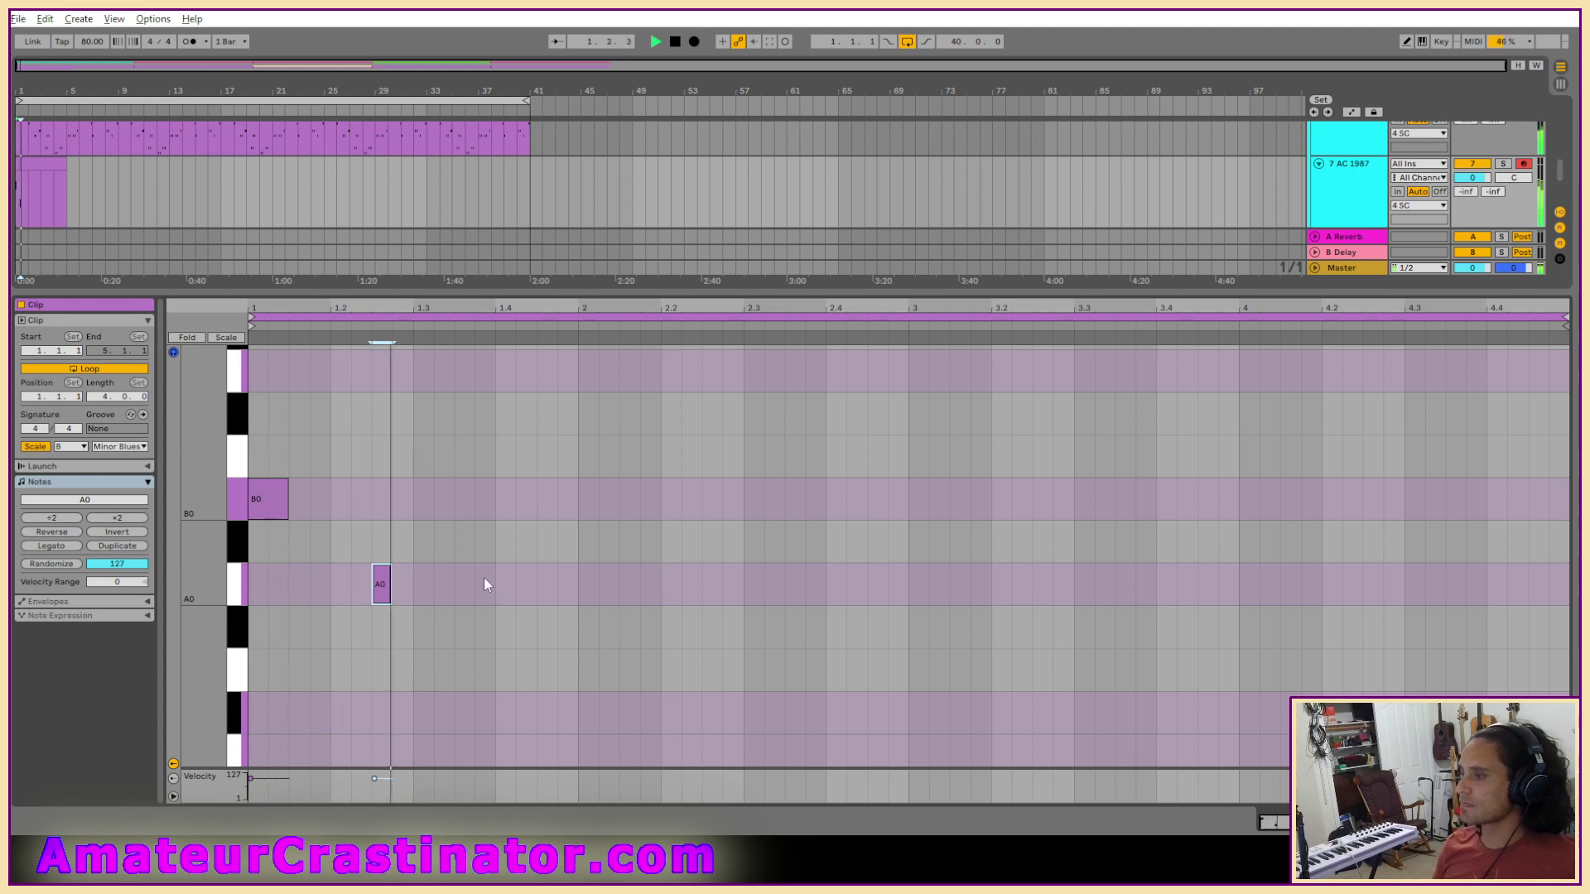
left_click(550, 594)
double_click(550, 593)
double_click(564, 717)
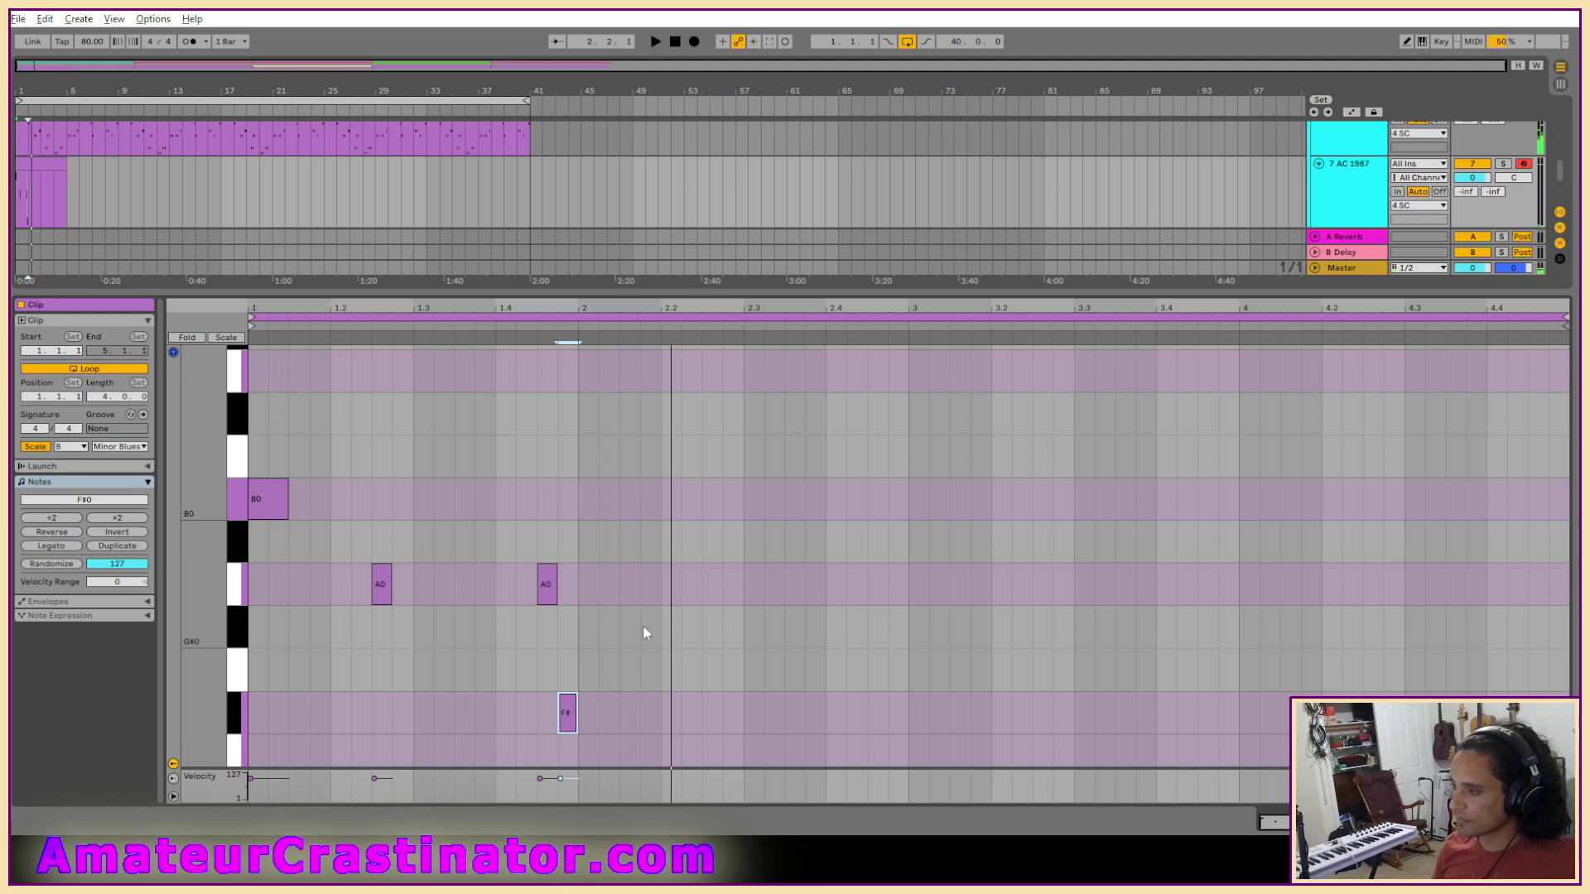
Fill bar 2 with a sixteenth-note B0 at 2.2 and eighth notes D1 at 2.3 and E1 at 2.4.3.
double_click(679, 517)
scroll(757, 591, "up", 3)
double_click(760, 501)
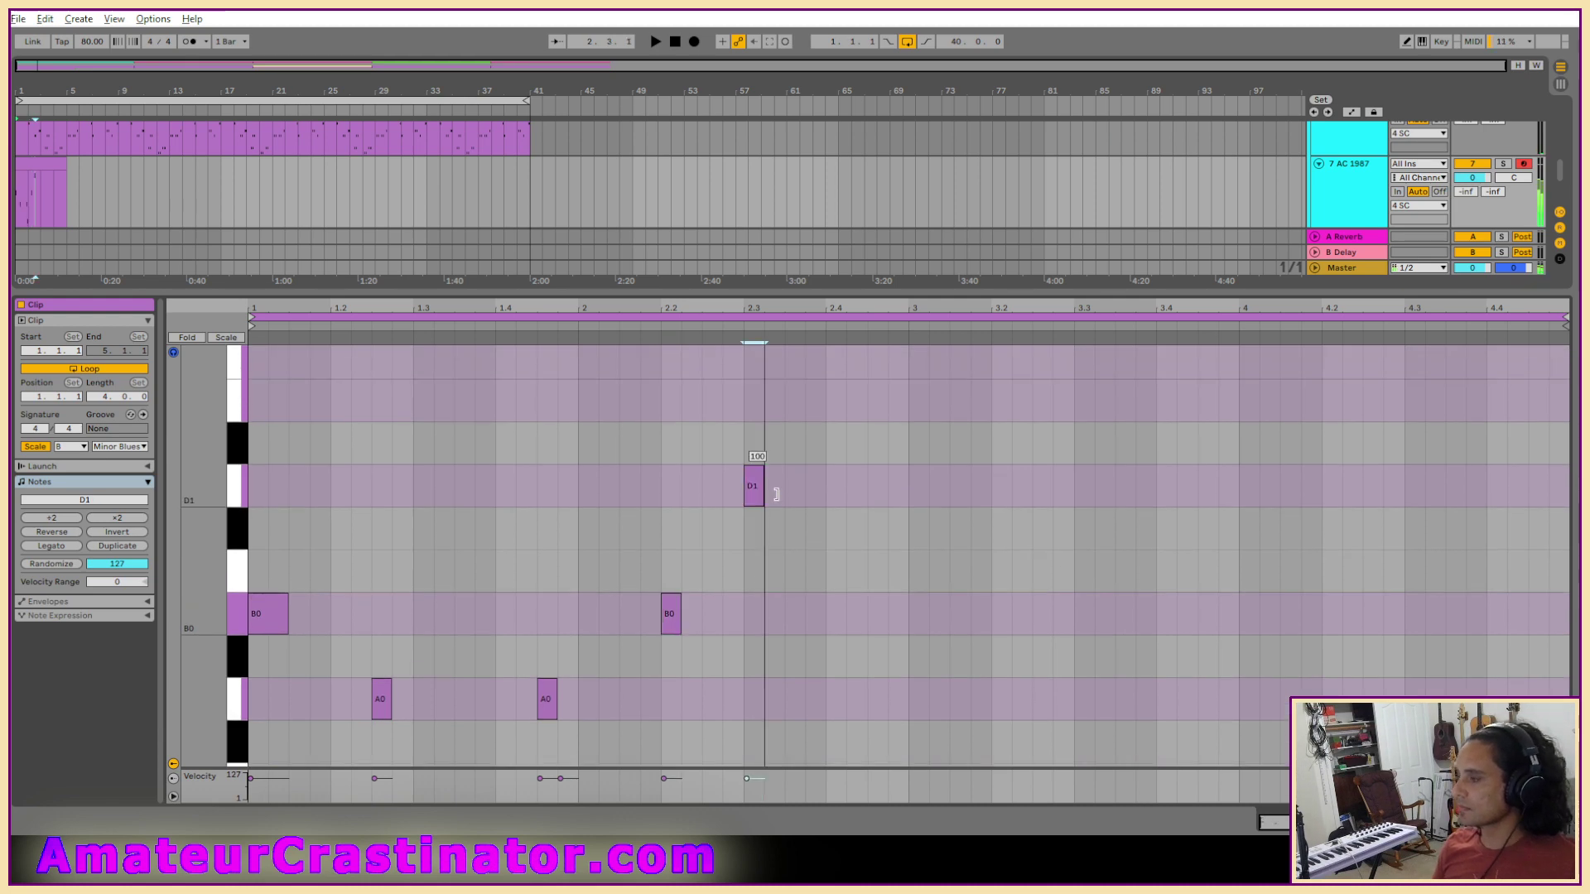
scroll(815, 530, "up", 3)
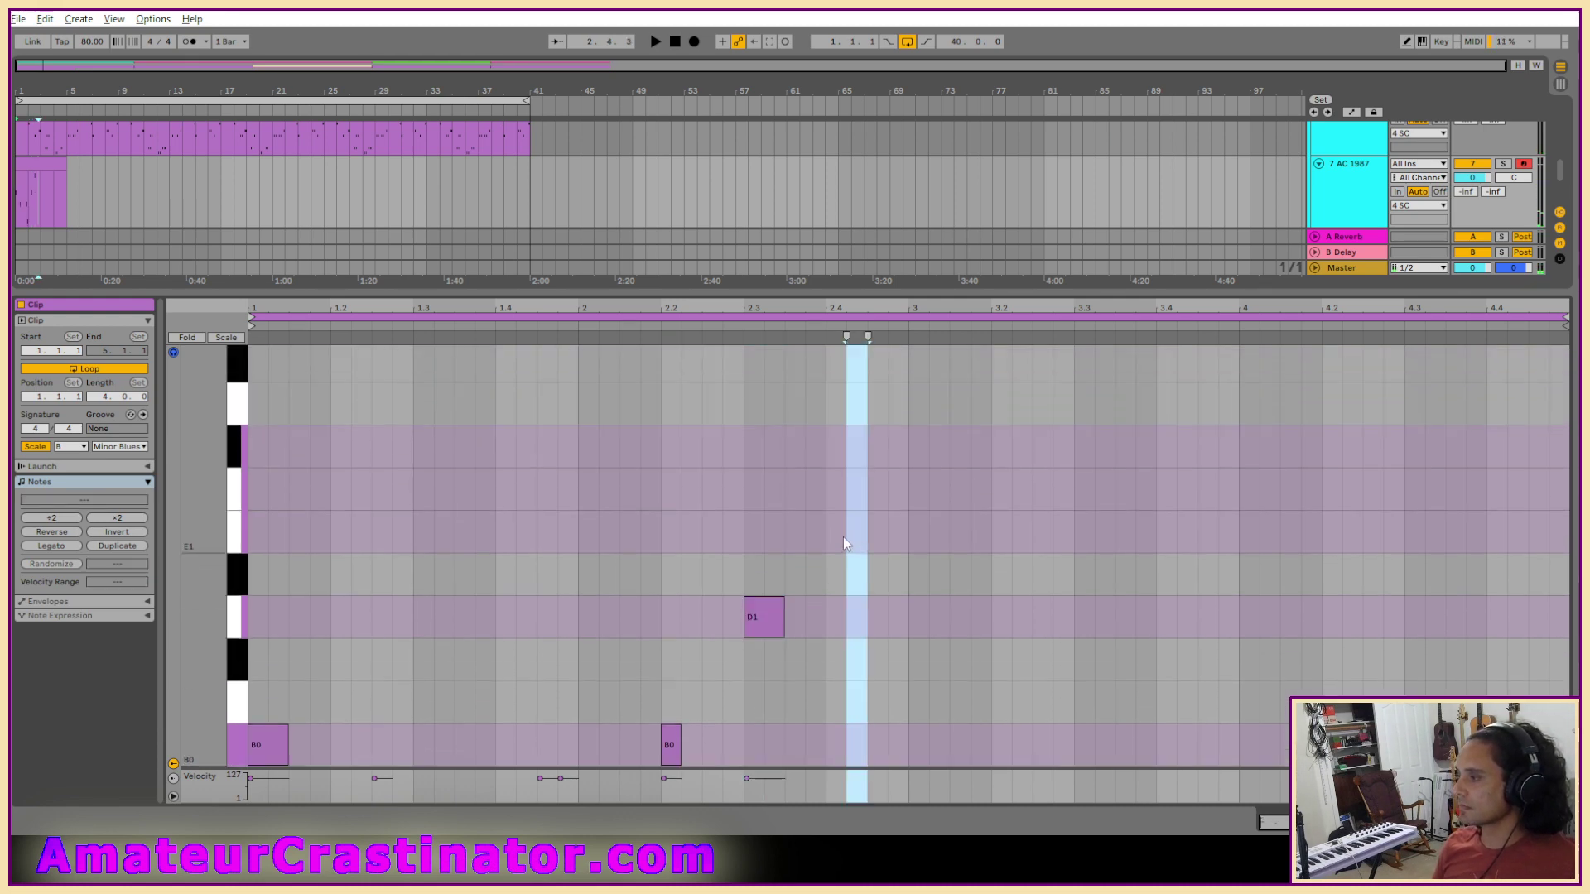
double_click(843, 536)
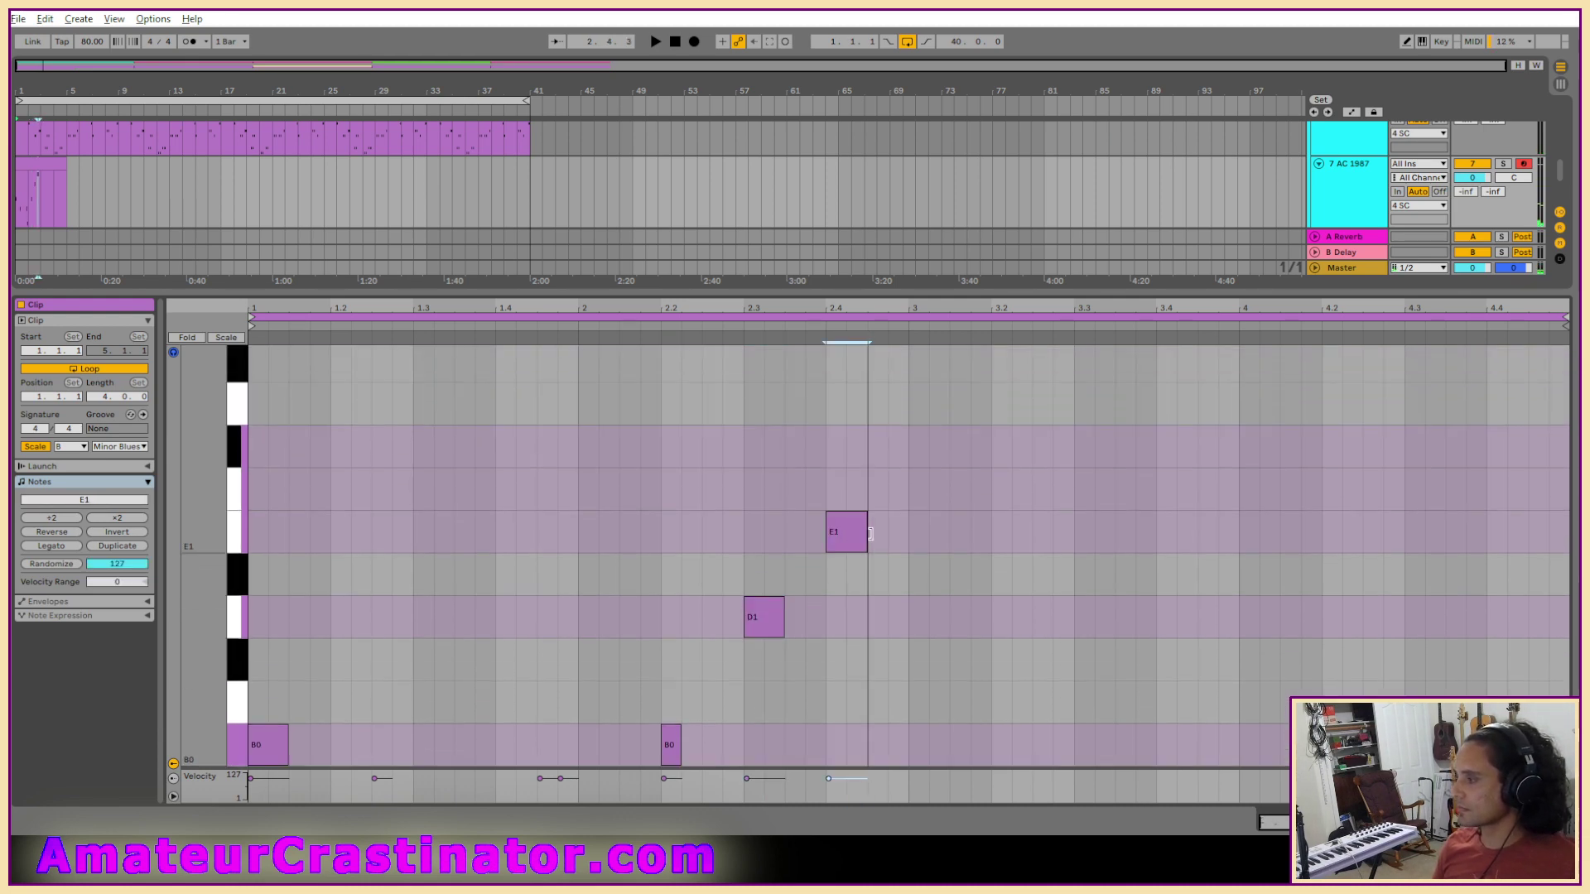
key("space")
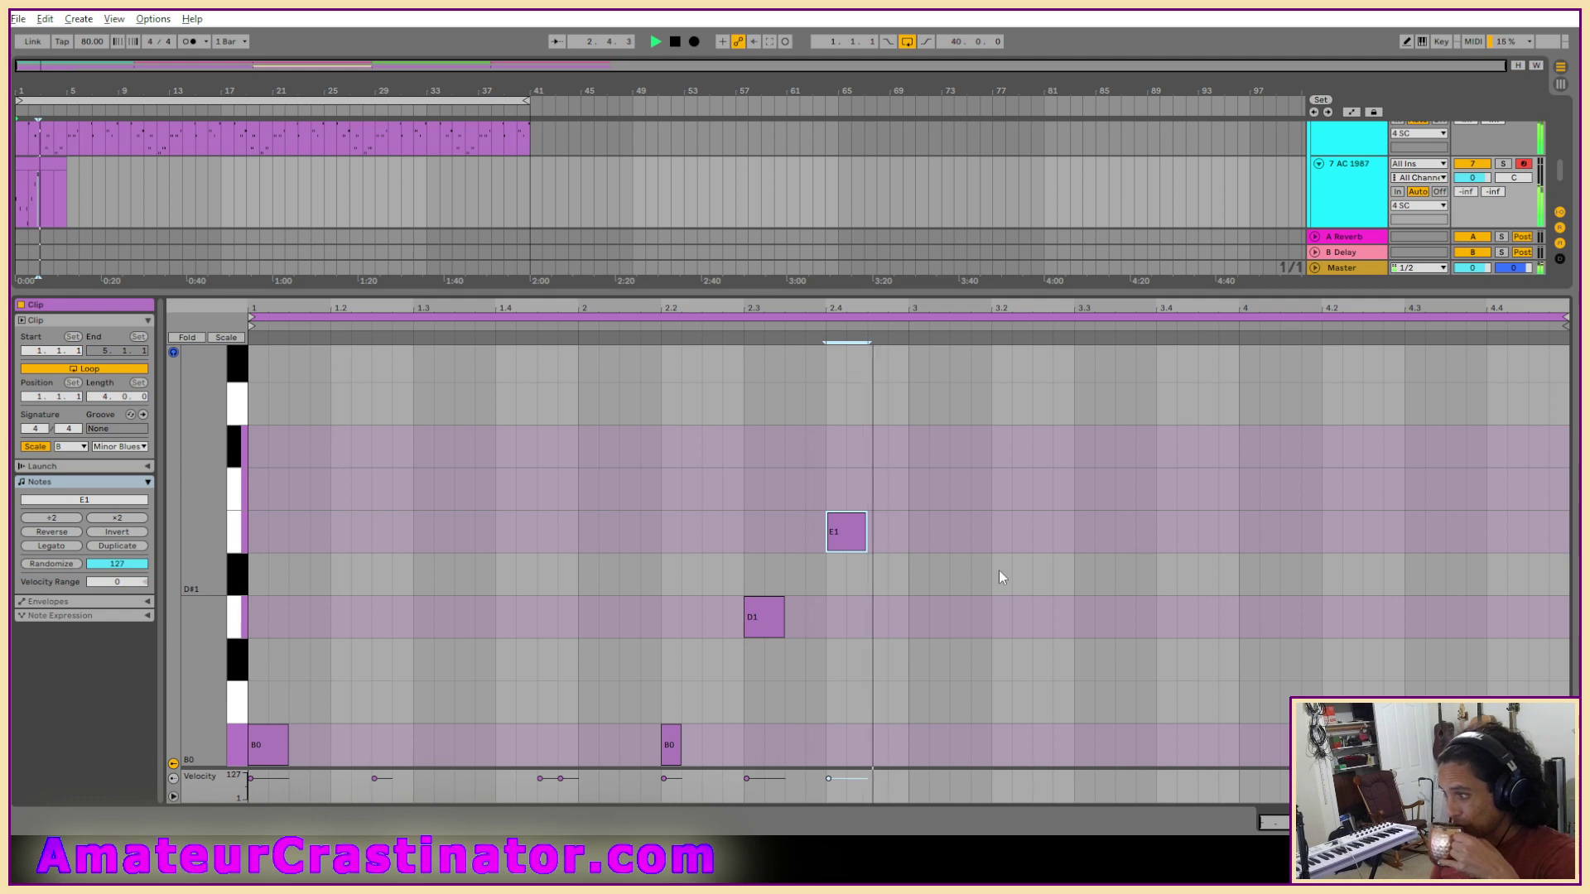
left_click_drag(847, 548, 898, 547)
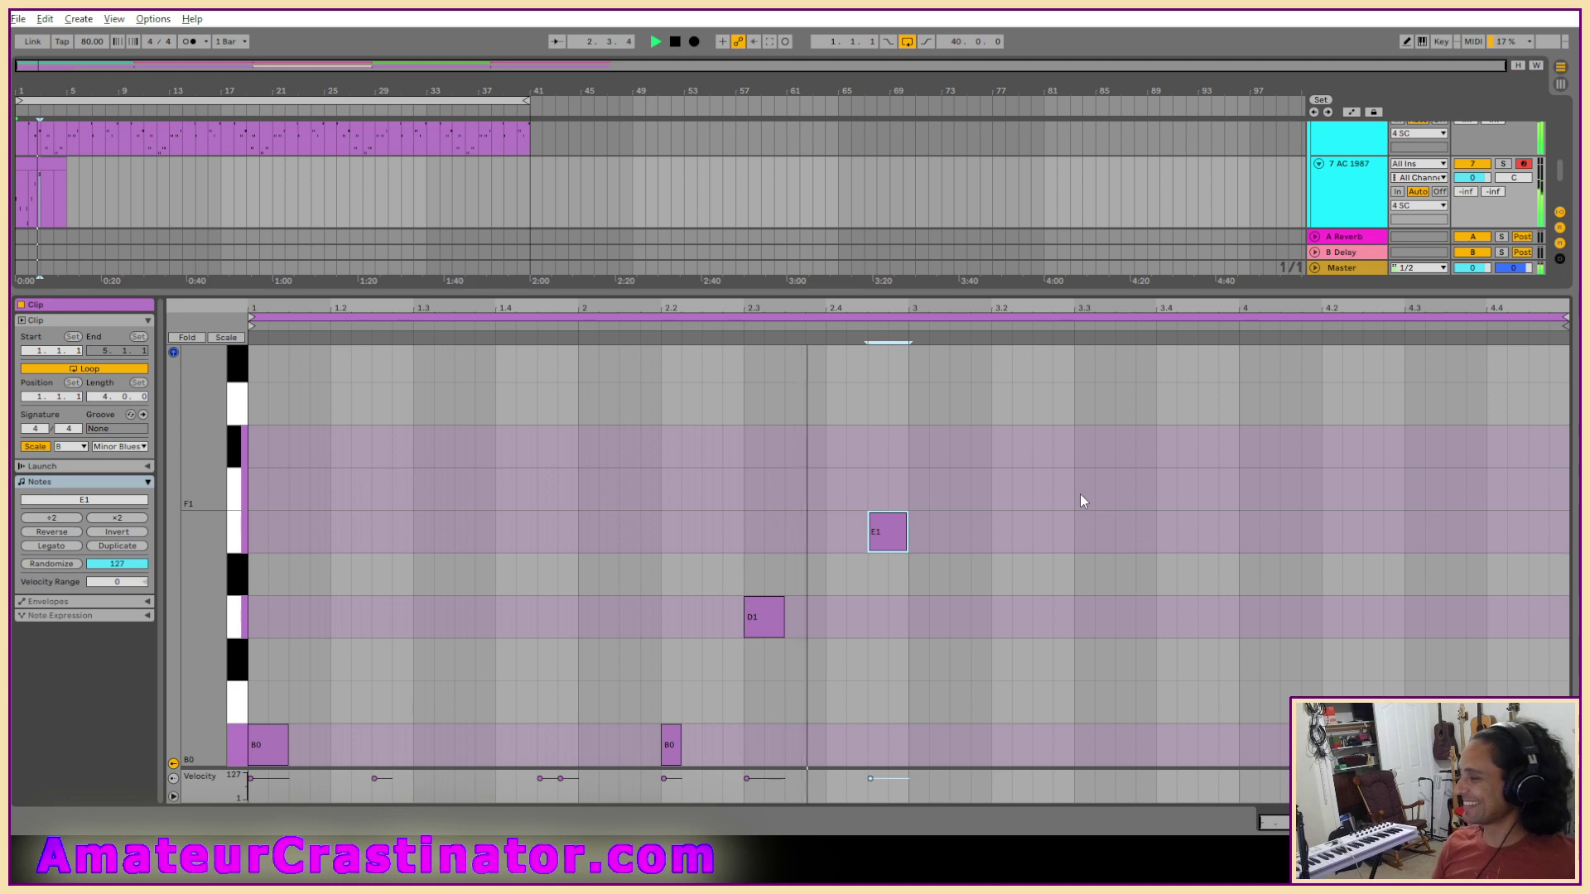
Begin bar 3 with a sixteenth-note D1 at beat 1, an eighth-note A0 at 3.2 and a sixteenth-note B0 at 3.2.3.
double_click(921, 624)
scroll(922, 624, "down", 2)
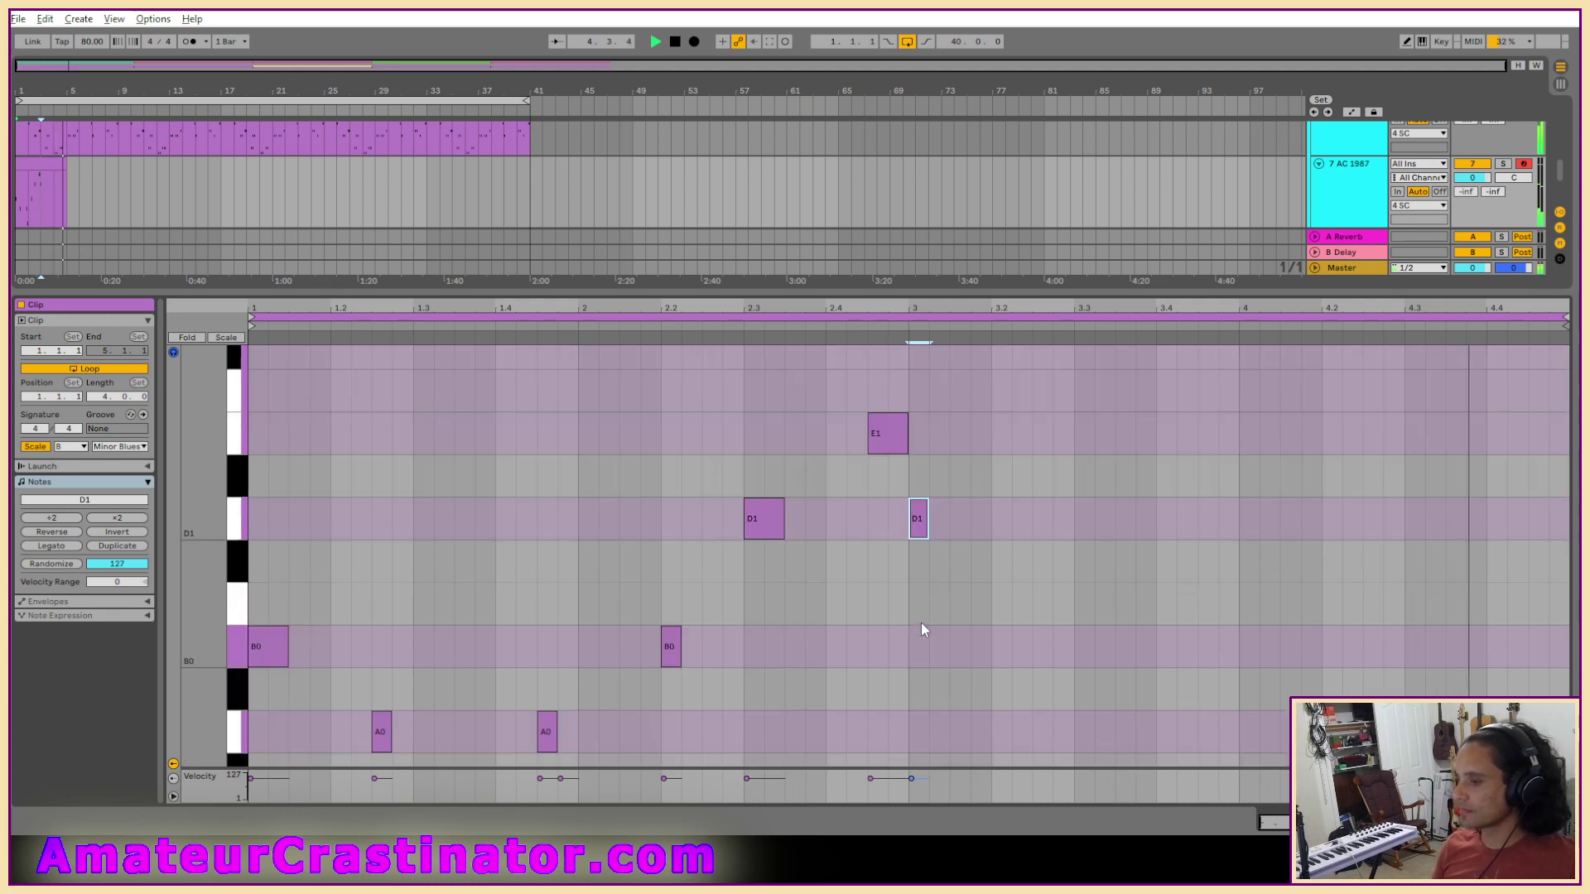
scroll(921, 624, "down", 3)
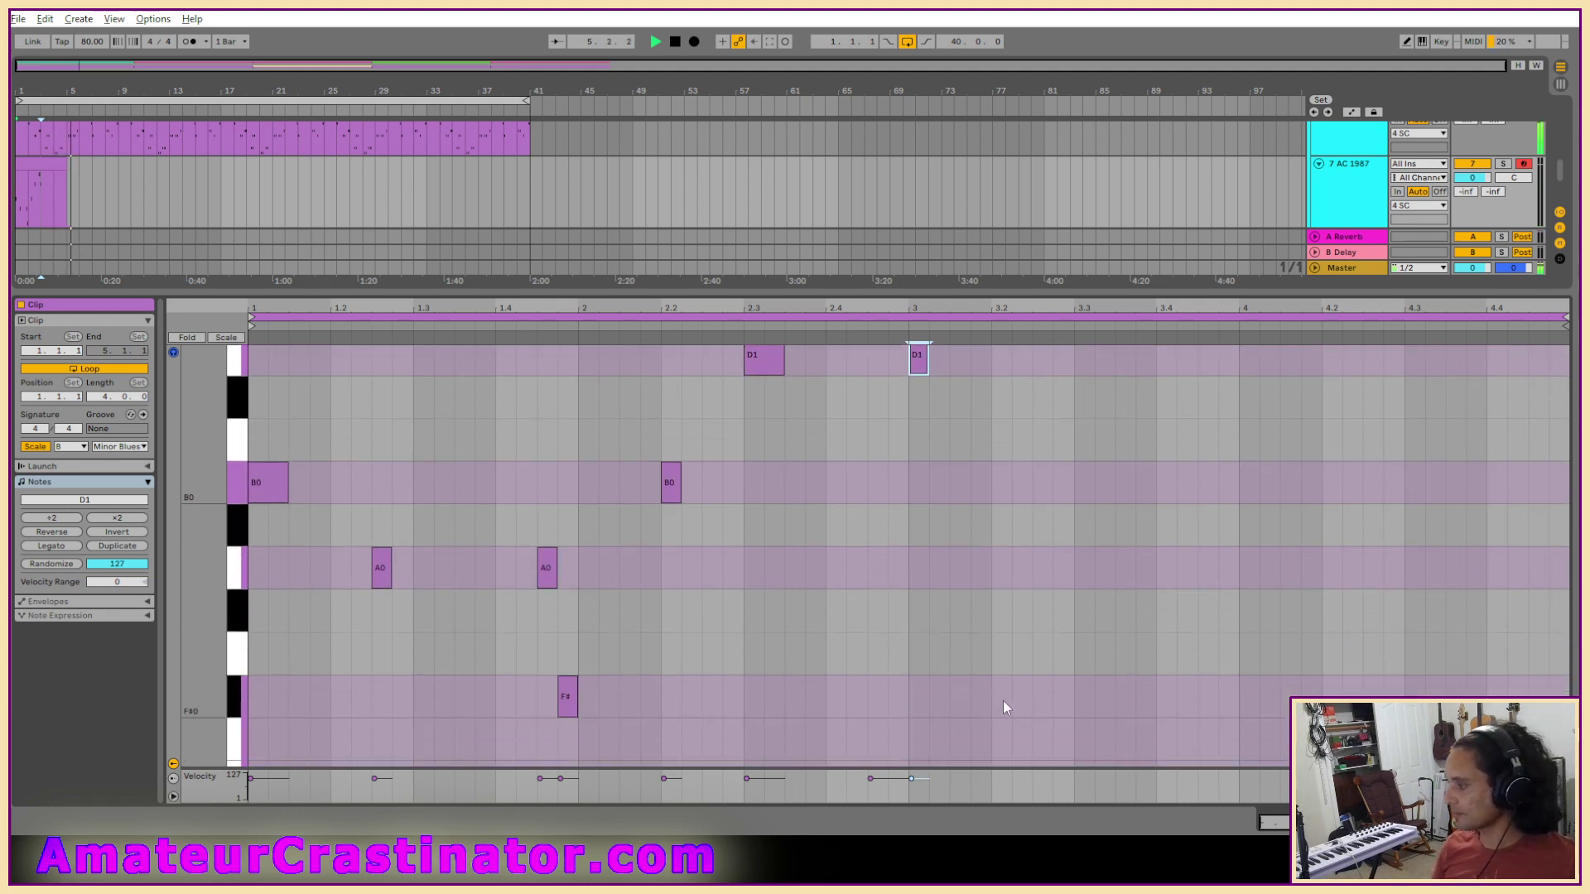
double_click(999, 572)
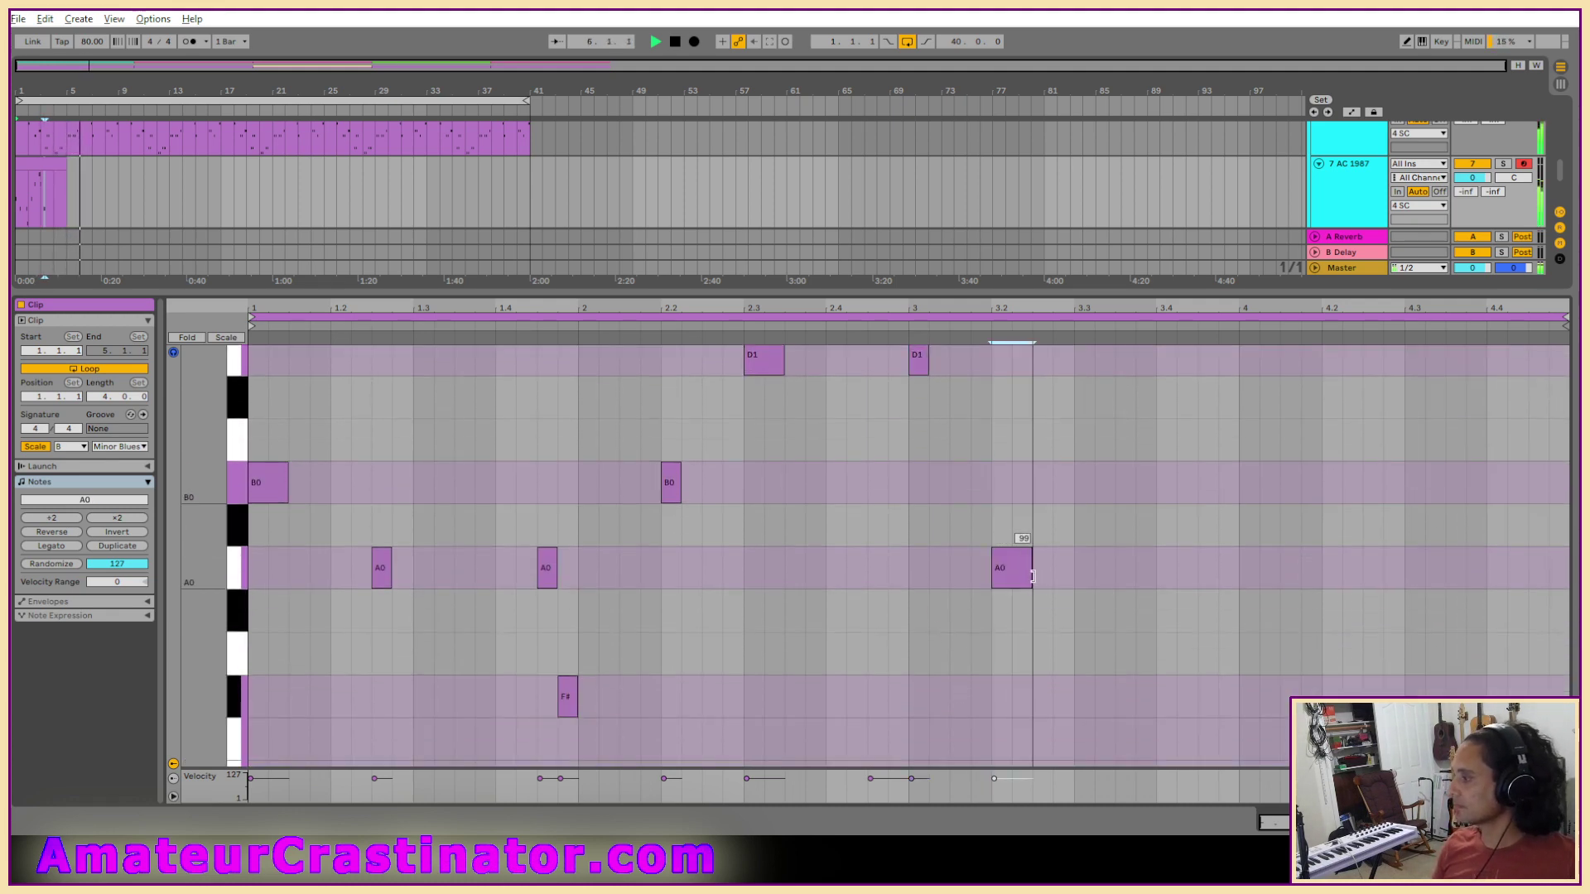
double_click(1040, 486)
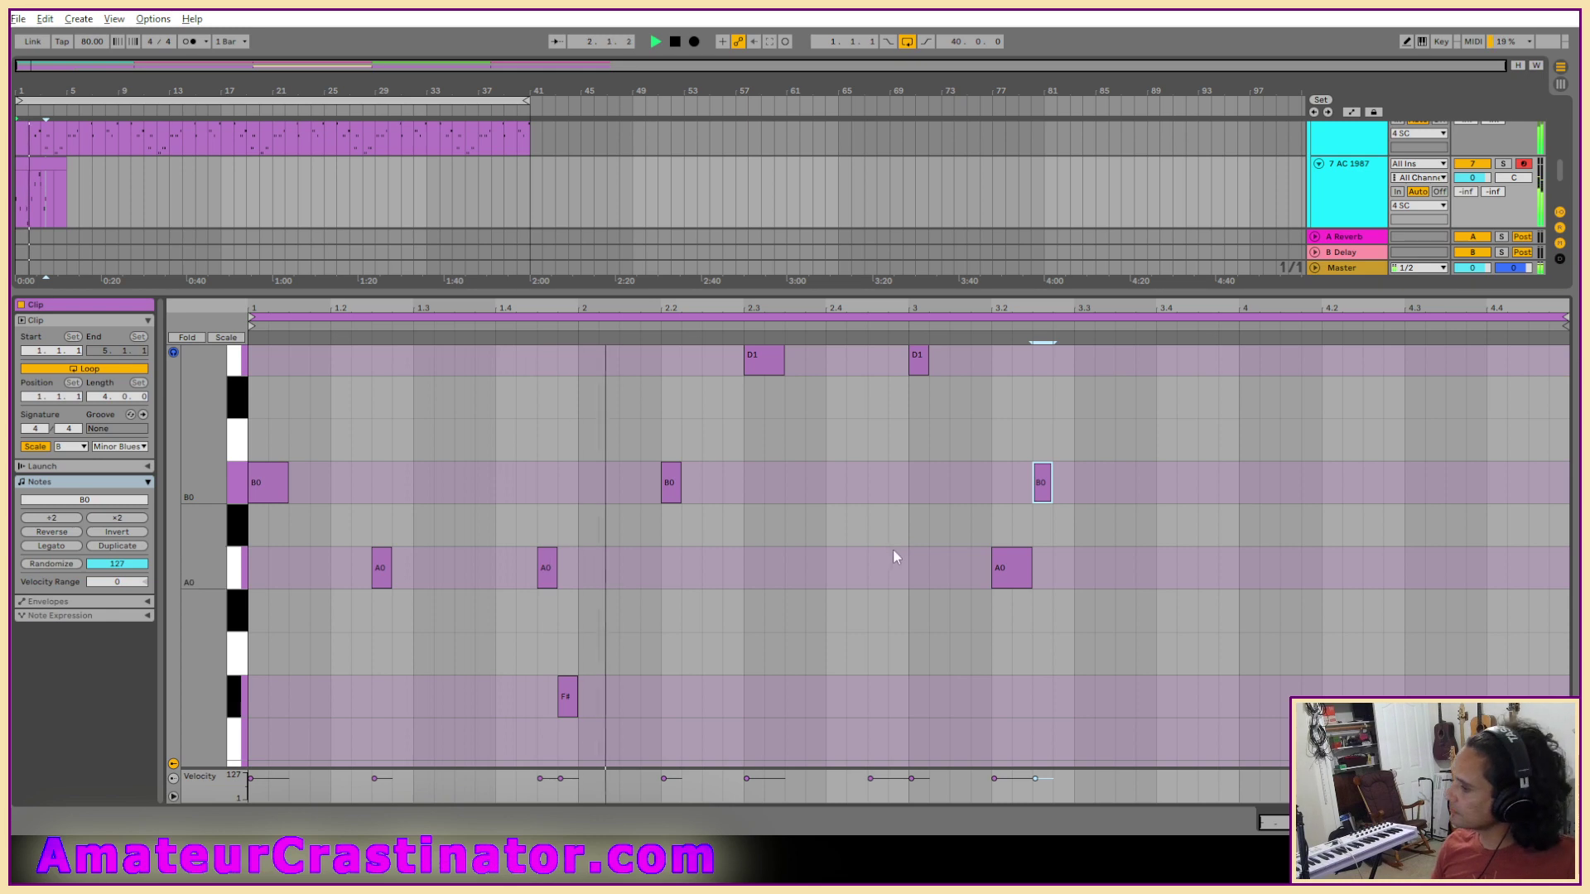
Review the pattern, then finish bar 3 with eighth-note A0s at 3.3.3 and 3.4.3 and a sixteenth-note B0 at 3.4.
scroll(893, 540, "up", 4)
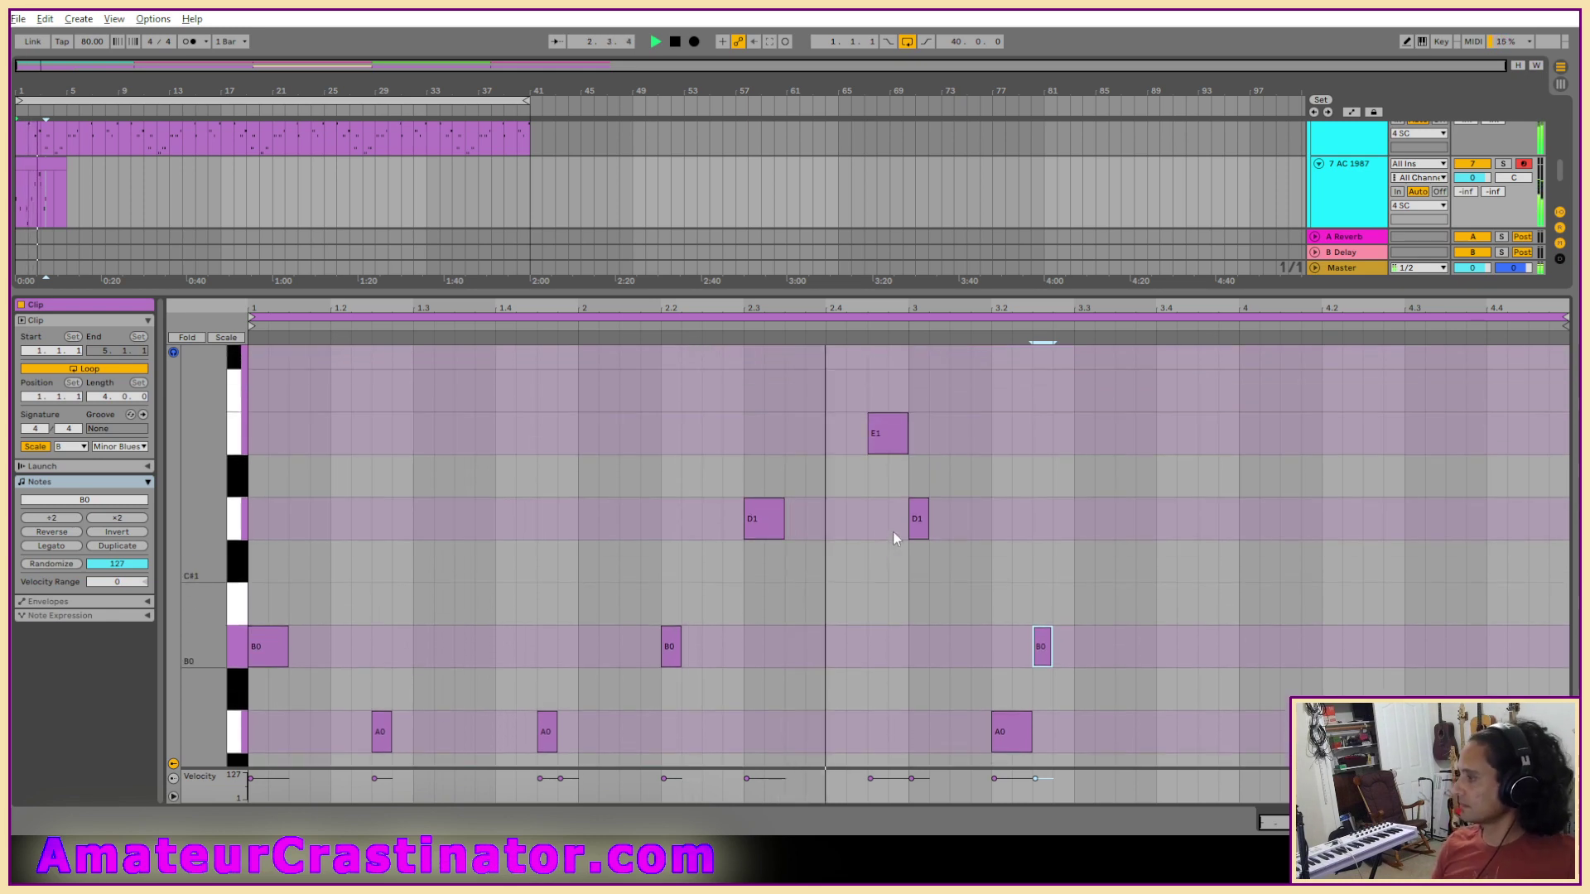
scroll(894, 538, "down", 2)
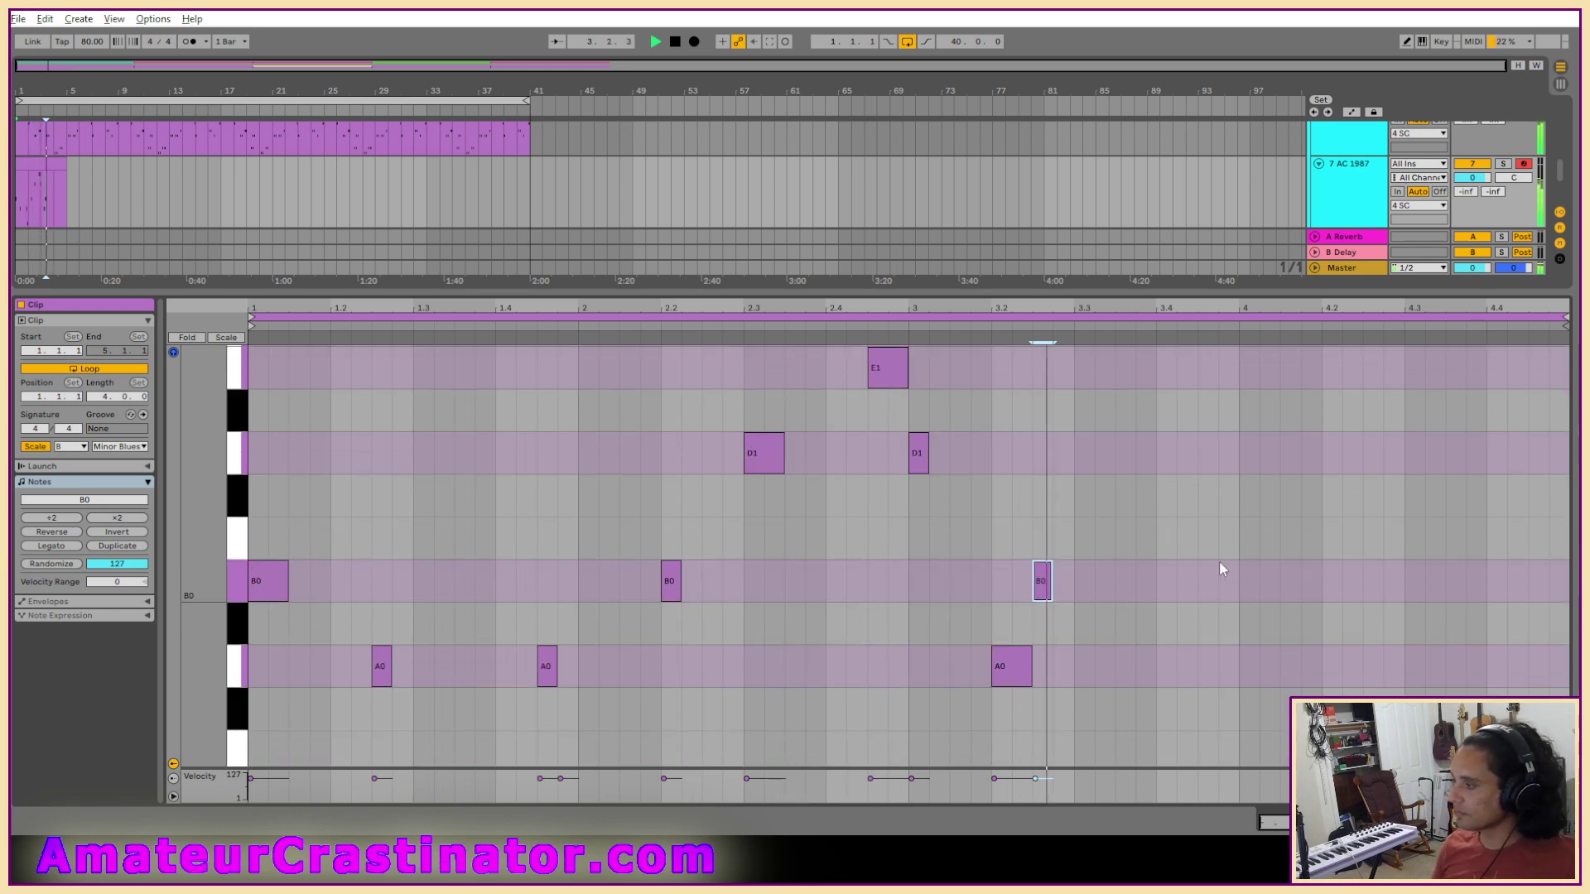
key("space")
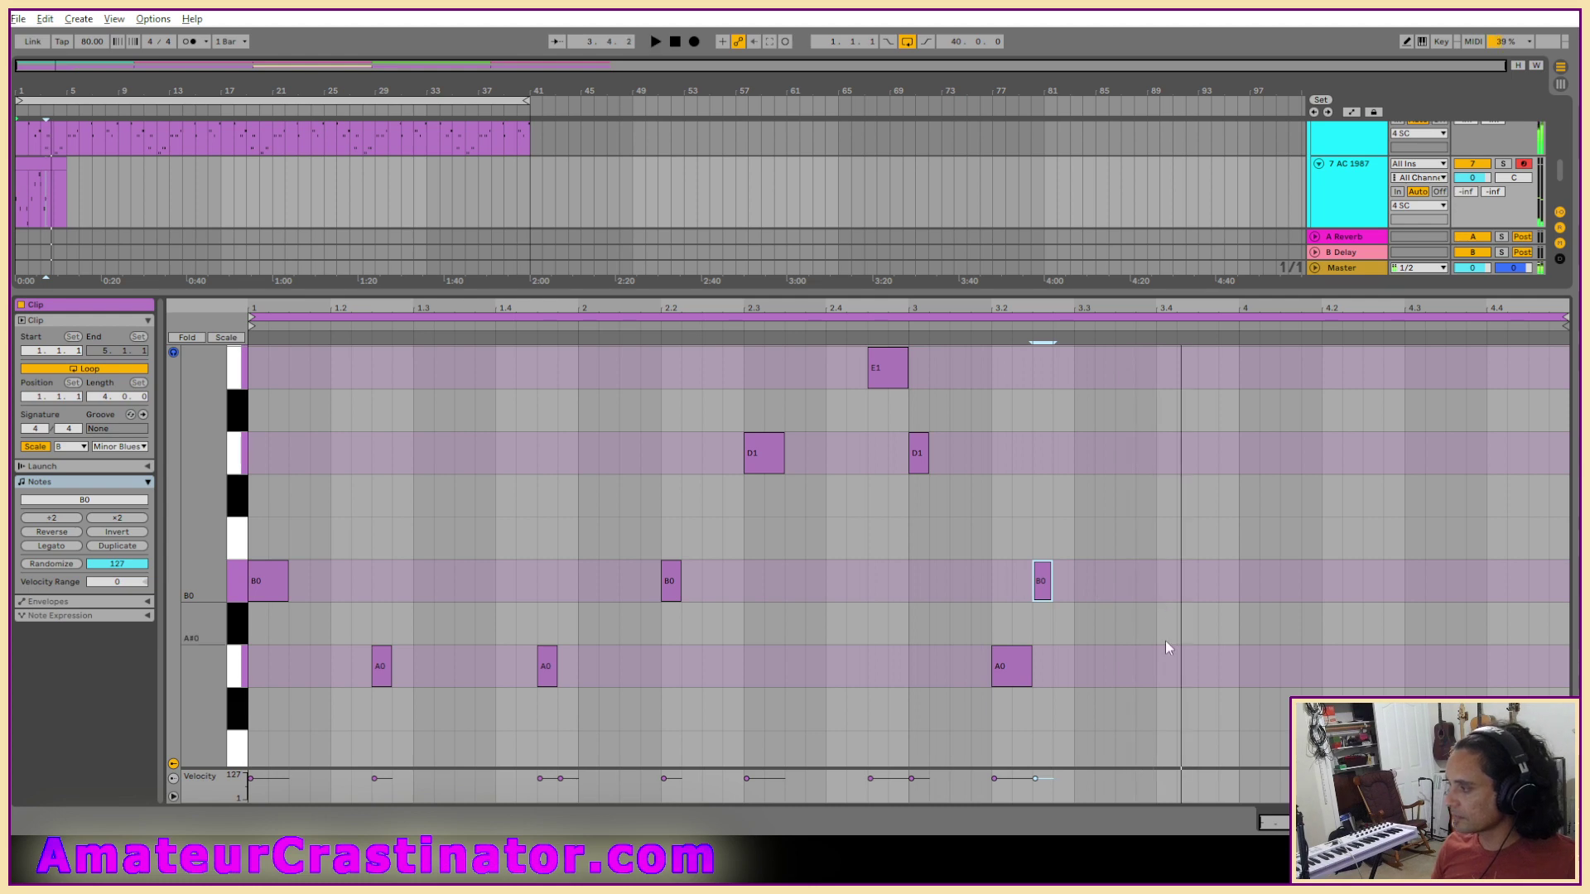
double_click(1120, 671)
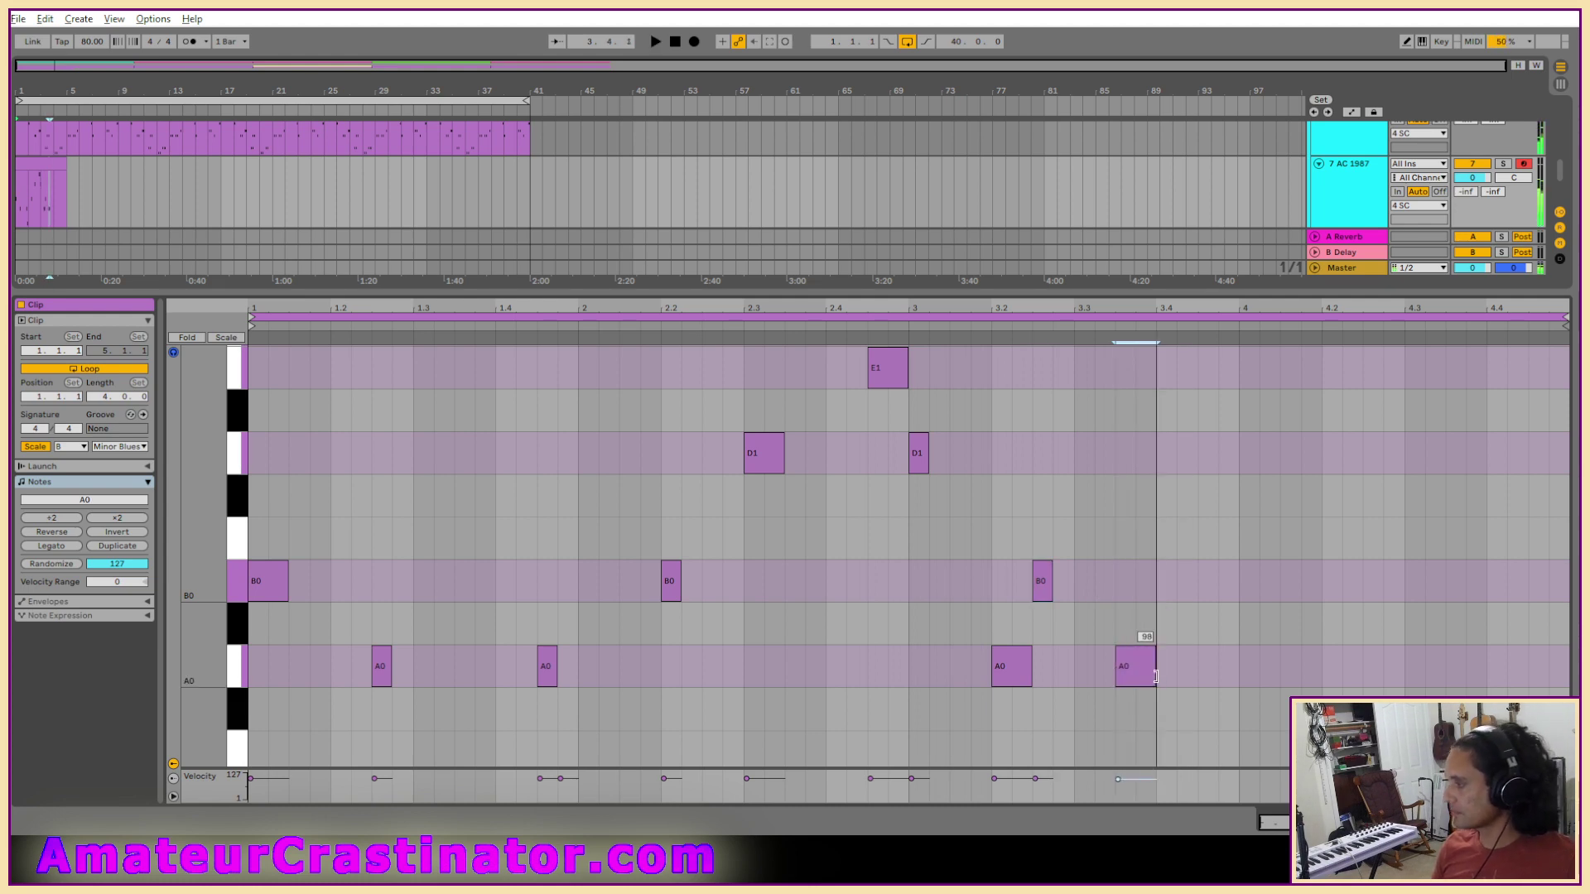
double_click(1171, 598)
double_click(1222, 678)
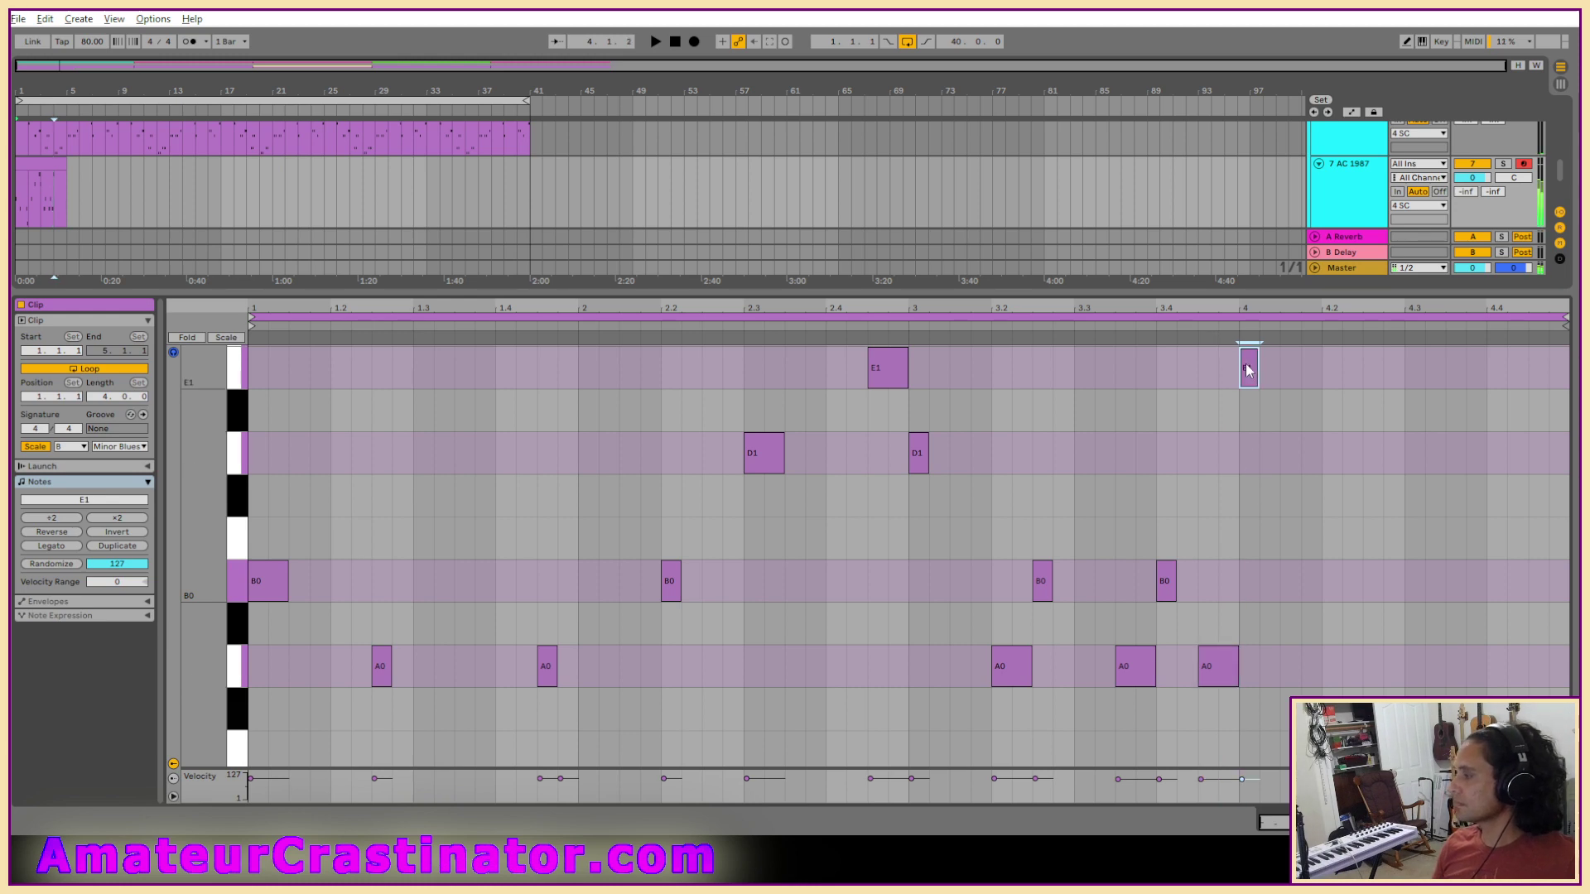
Continue bar 4 with a sixteenth-note F#0 at 4.2, an eighth-note A0 at 4.2.3, and sixteenth-notes B0 at 4.3.3 and D1 at 4.4.
scroll(1320, 669, "down", 2)
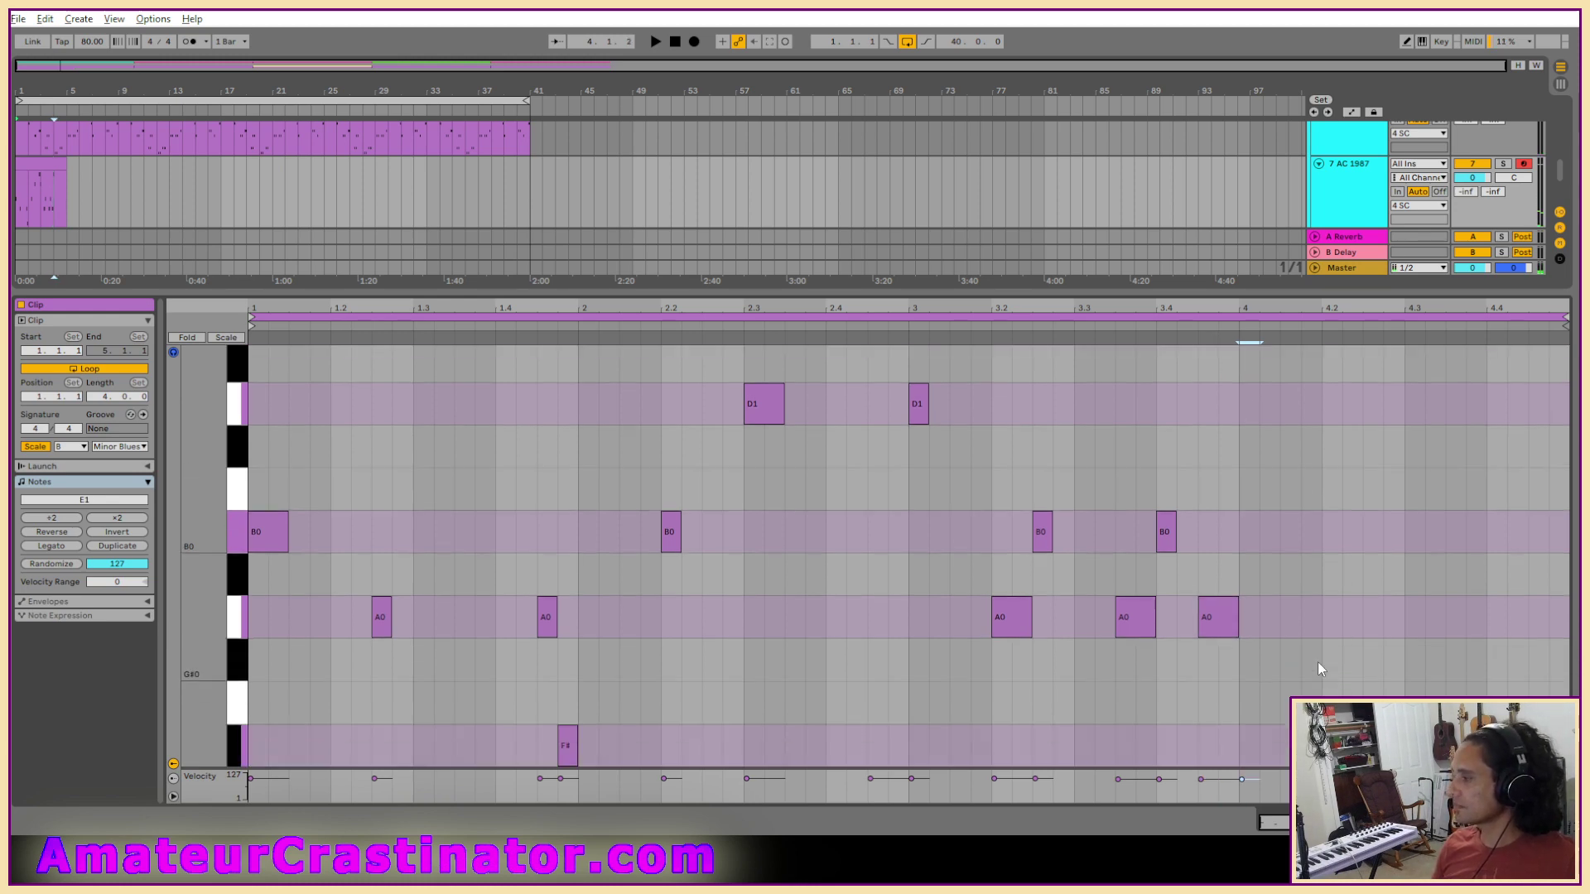
double_click(1376, 618)
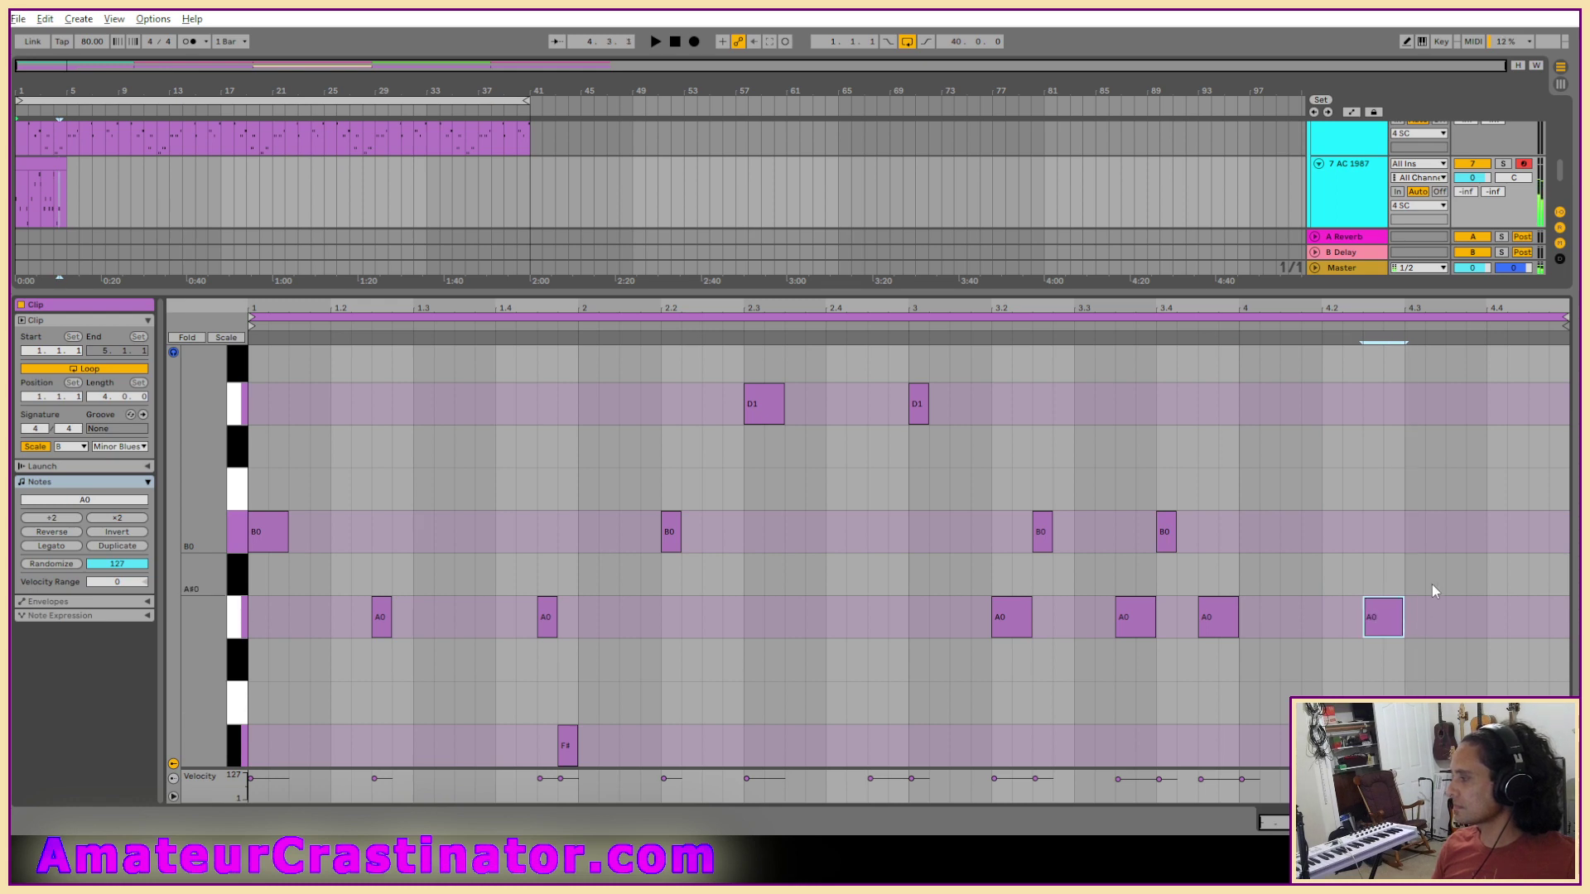
scroll(1412, 658, "up", 2)
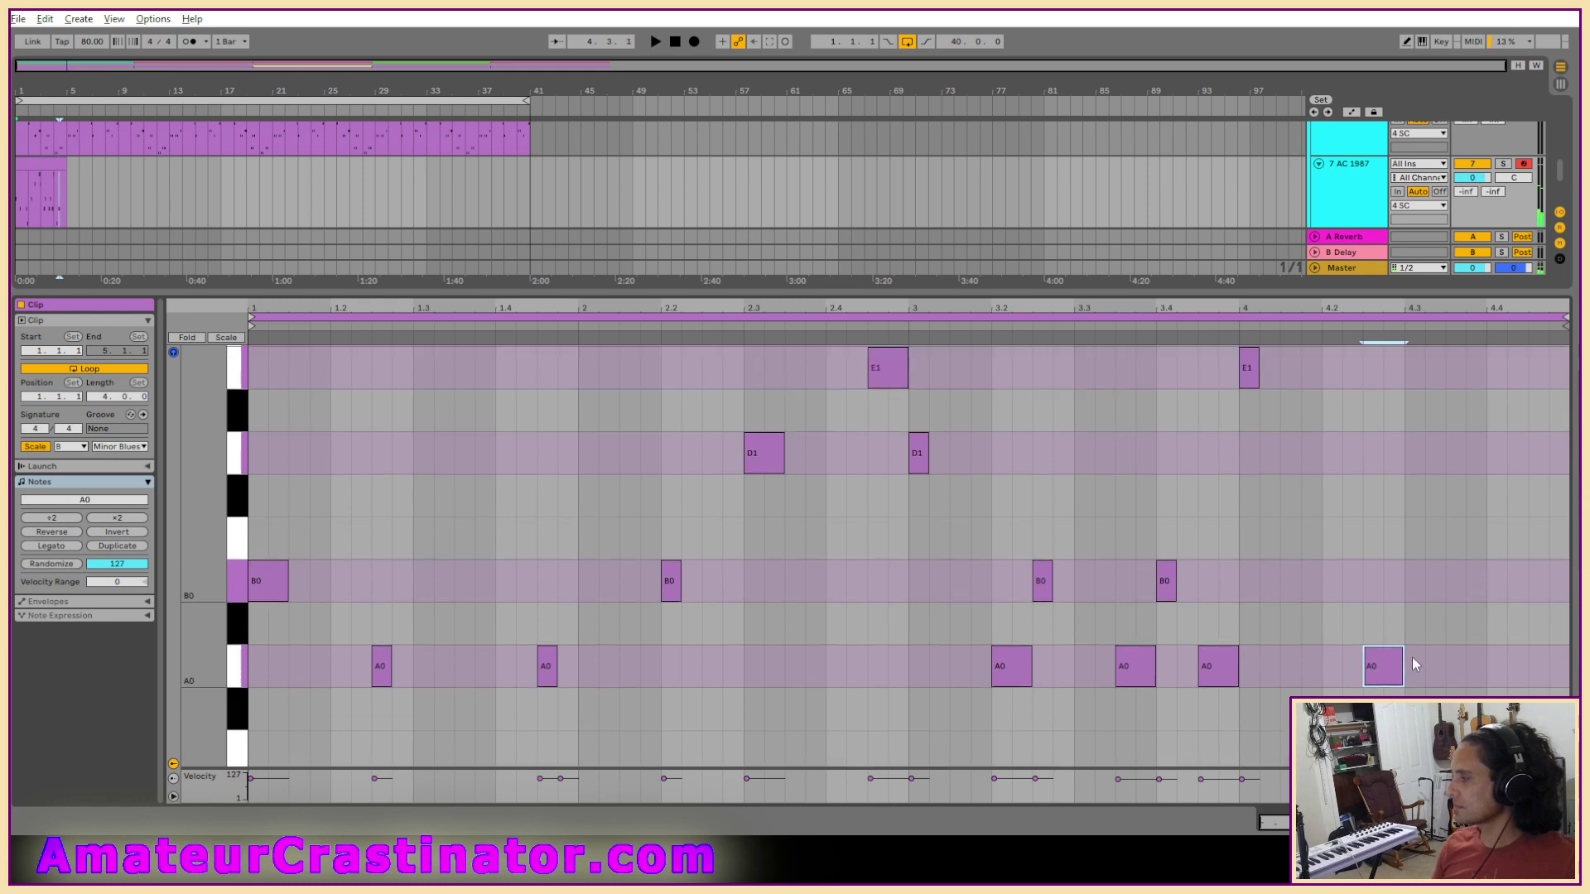
double_click(1453, 583)
double_click(1499, 453)
Complete bar 4 with a sixteenth-note F#1 at 4.4.3 and play the pattern back.
key("space")
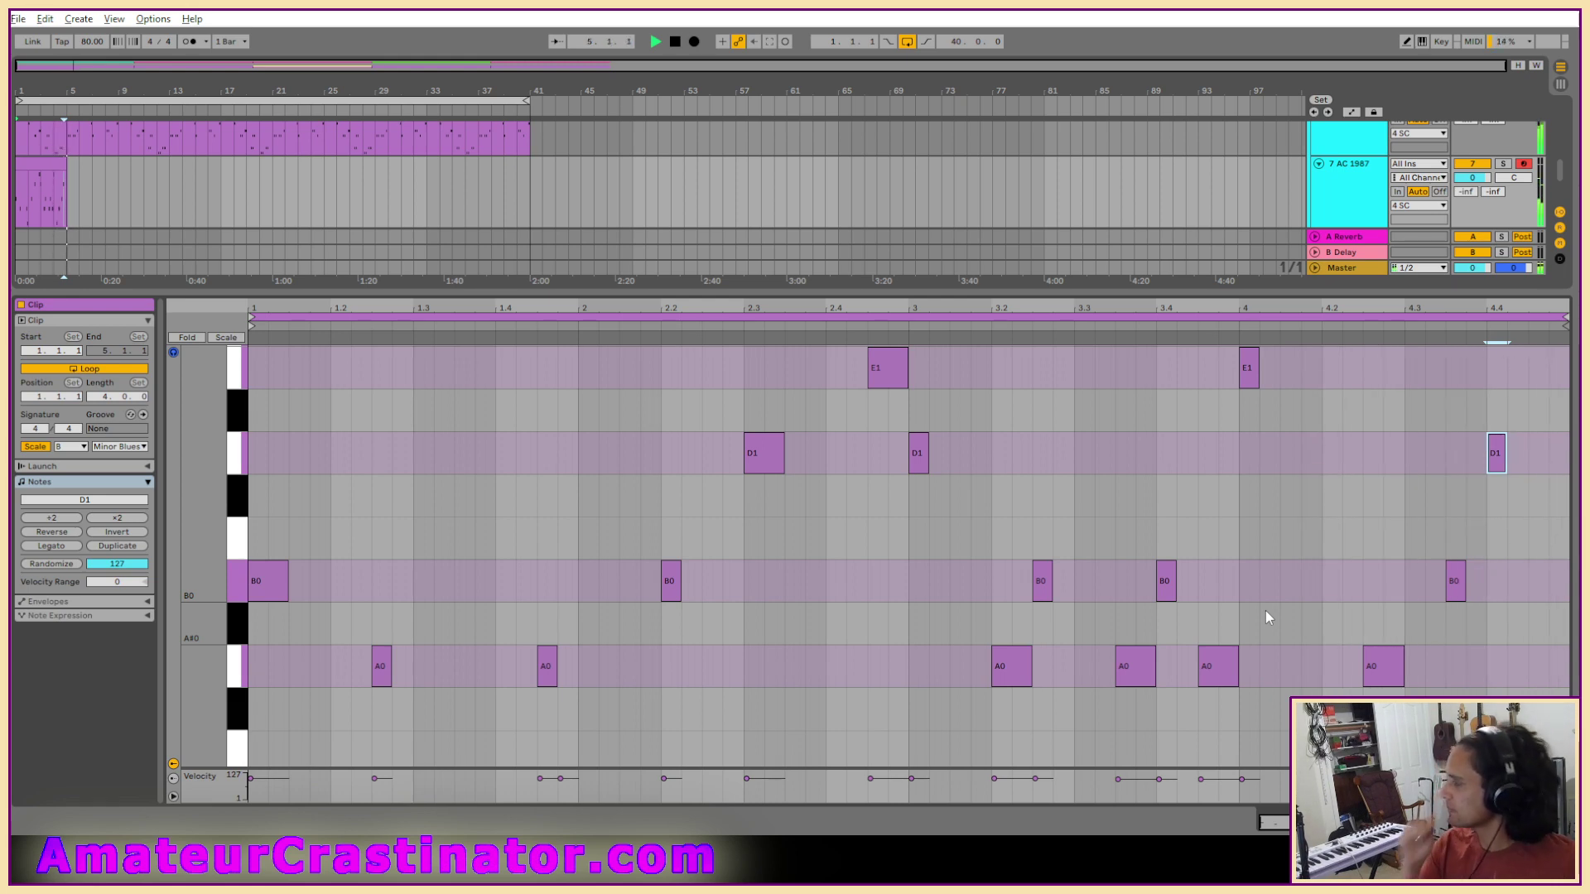
key("space")
scroll(1408, 530, "up", 2)
scroll(1483, 504, "up", 2)
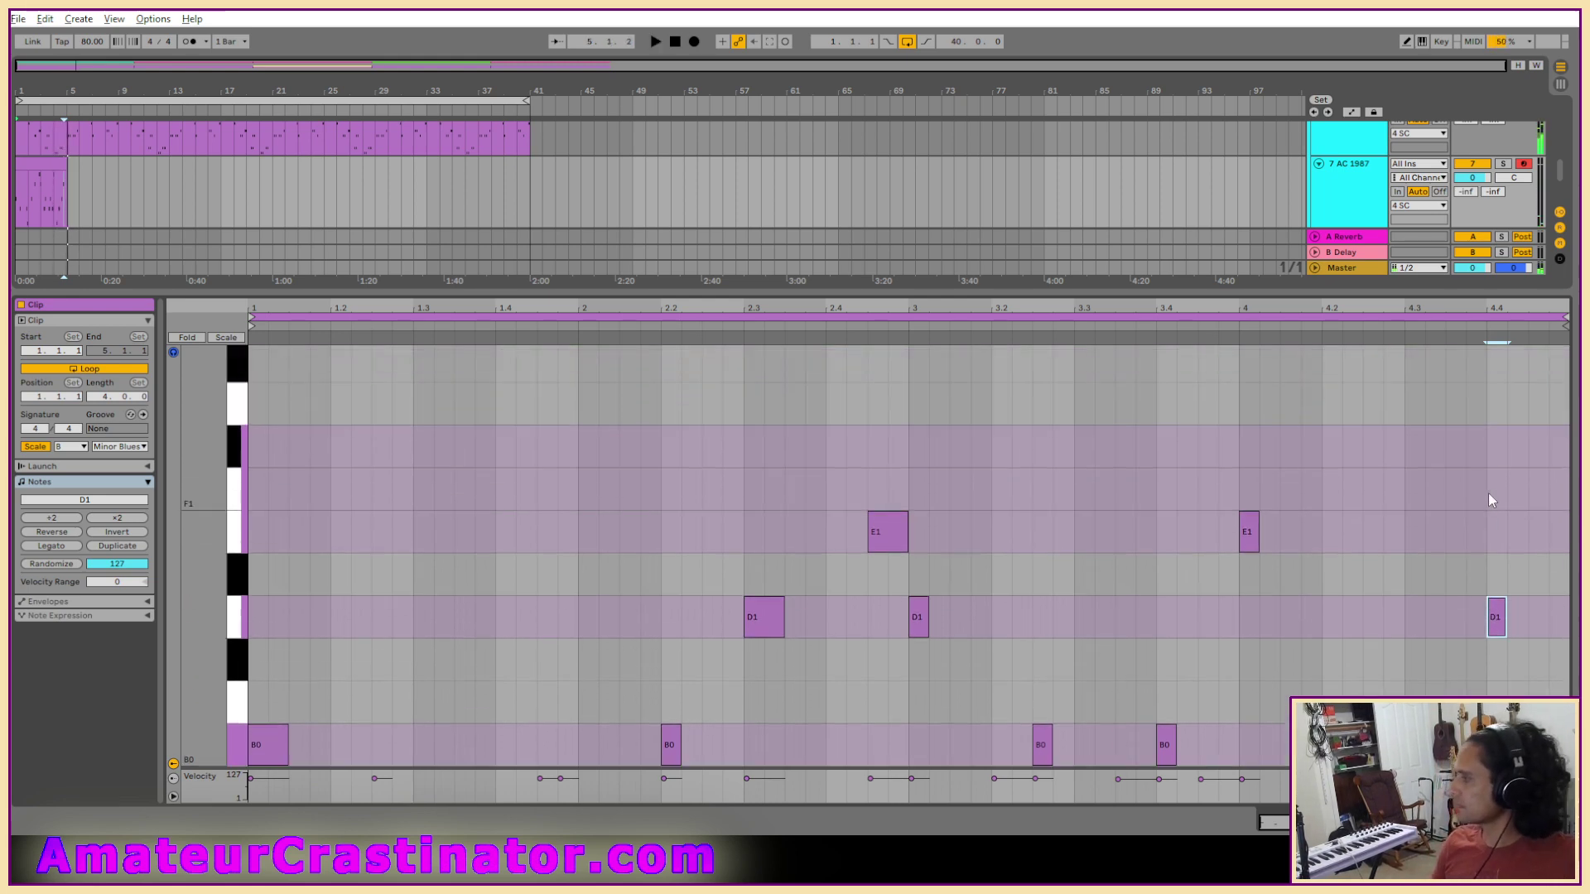
double_click(1532, 445)
key("space")
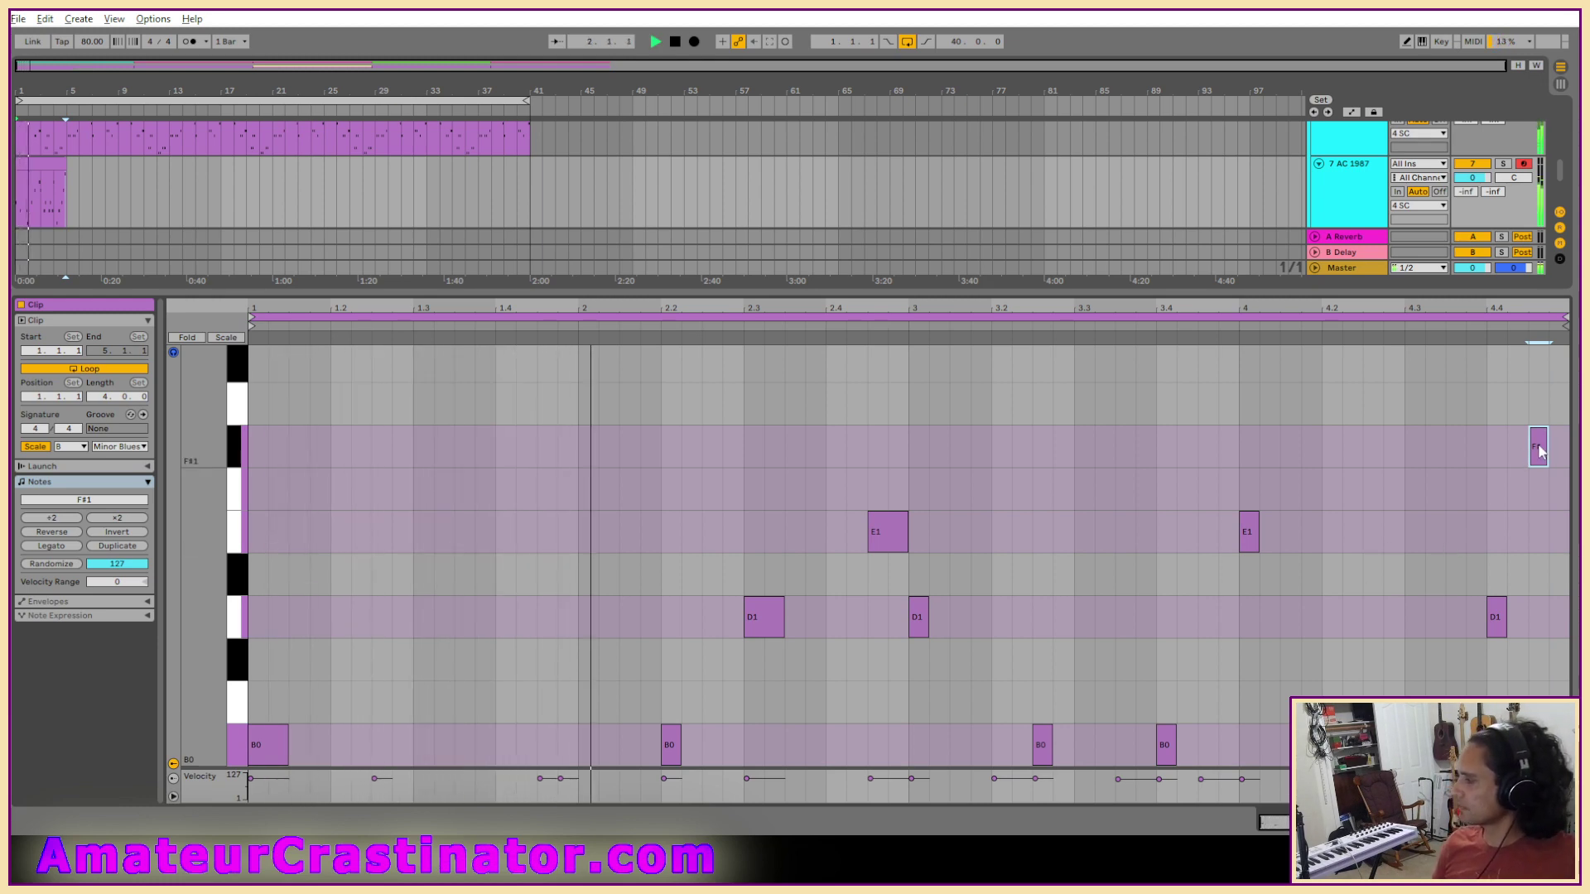
Duplicate the four-bar AC 1987 clip nine times to fill the track up to bar 41.
scroll(1493, 554, "up", 5)
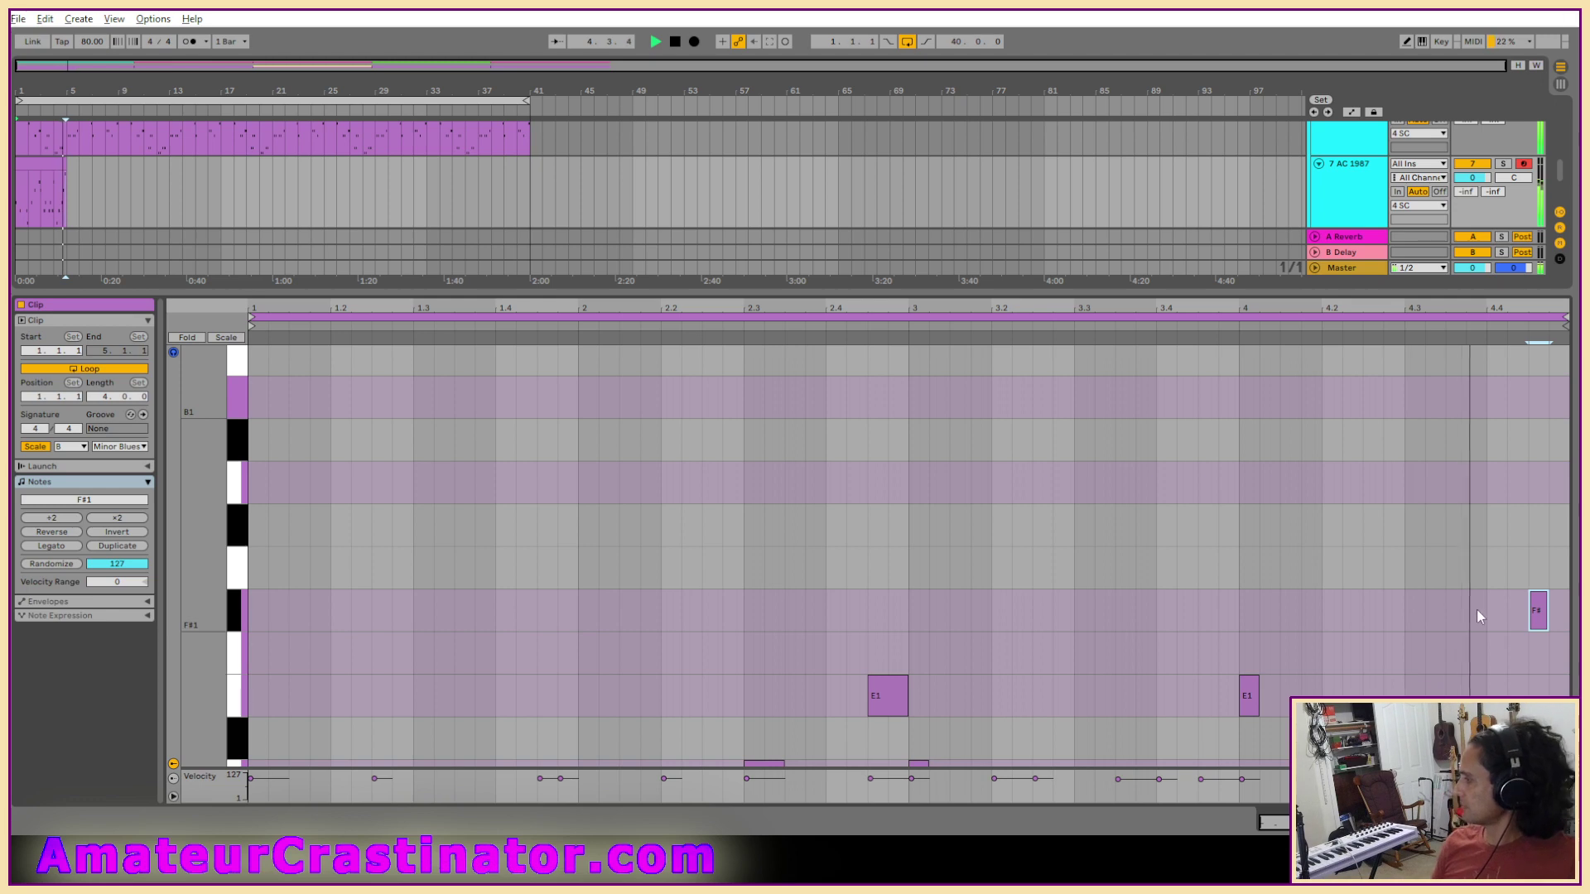
left_click(1474, 822)
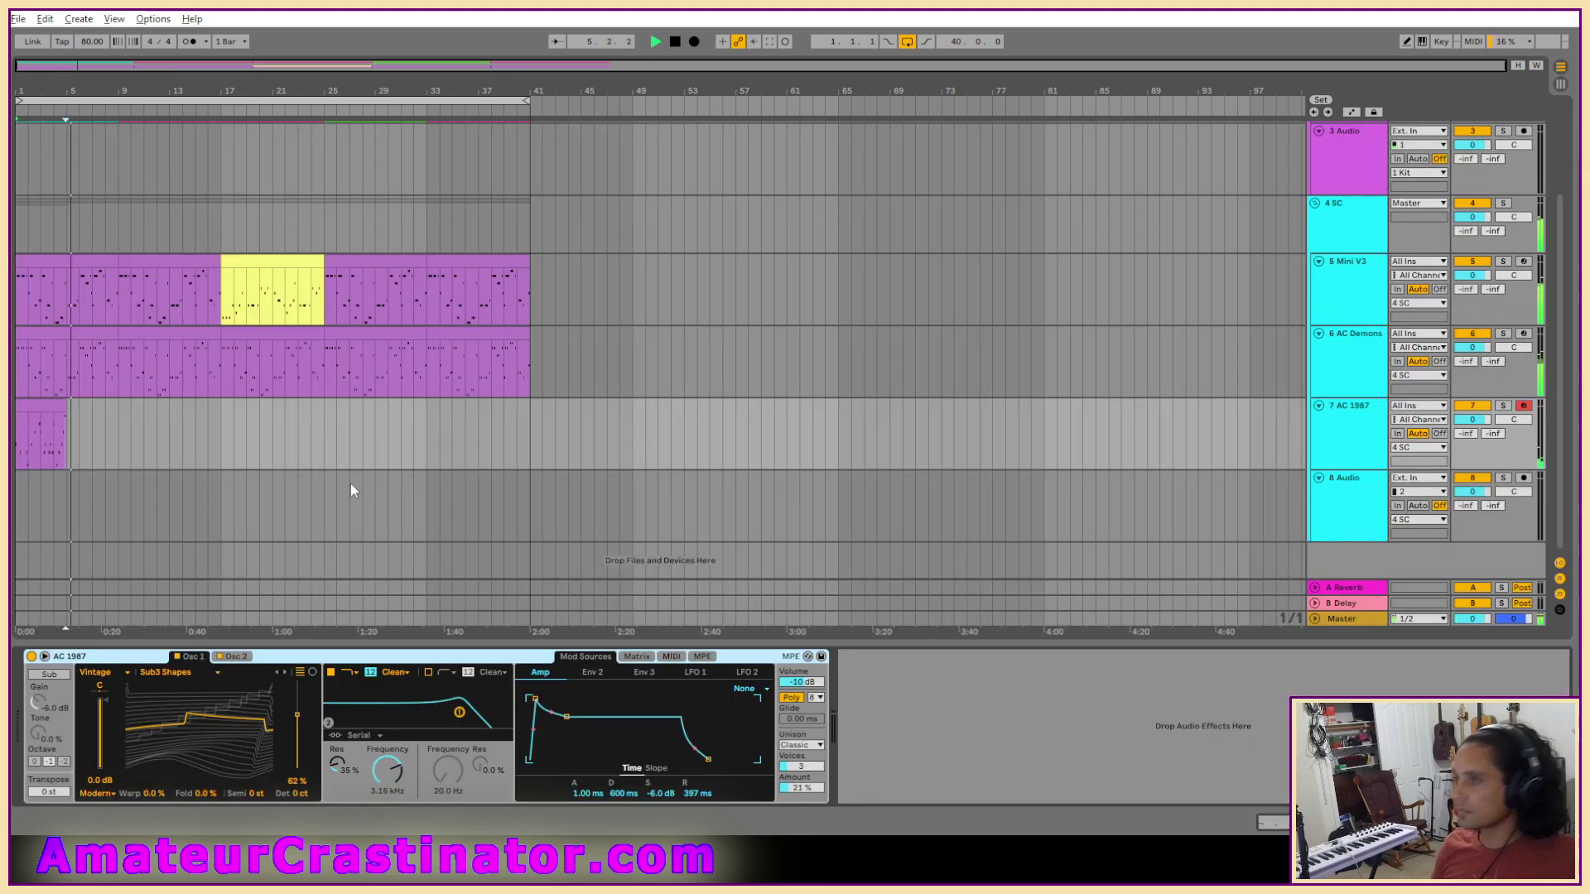
key("ctrl+d")
key("ctrl+d")
key("ctrl+d")
key("ctrl+d")
key("ctrl+d")
key("ctrl+d")
key("ctrl+d")
key("ctrl+d")
key("ctrl+d")
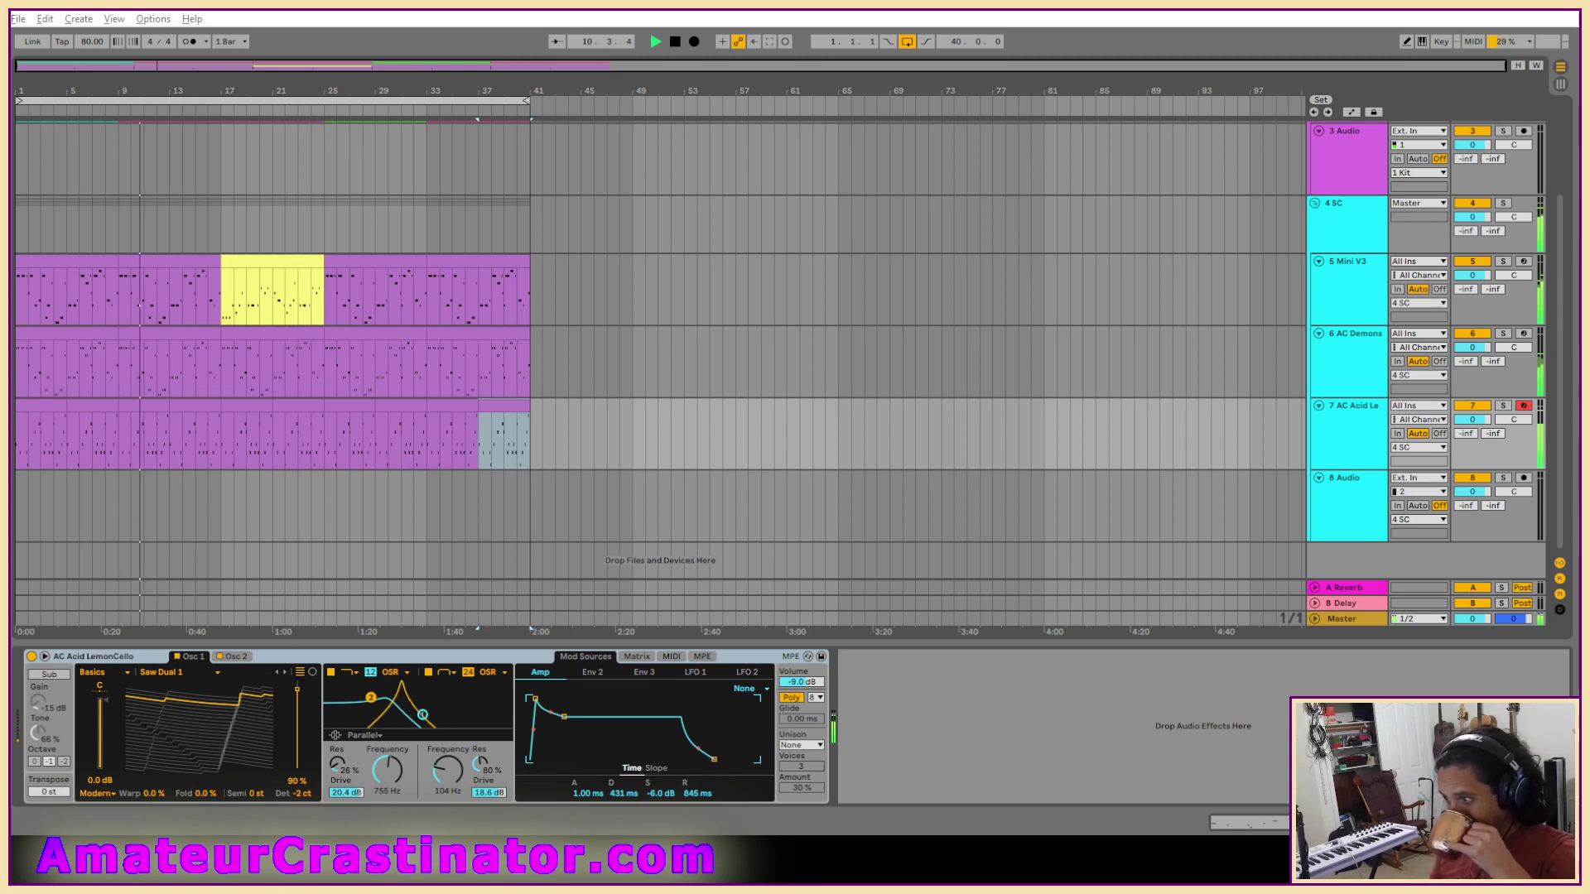
Audition synth presets on track 7, load AC Coarse Bass, and set its amp envelope to -10 dB sustain and 506 ms release.
key("Return")
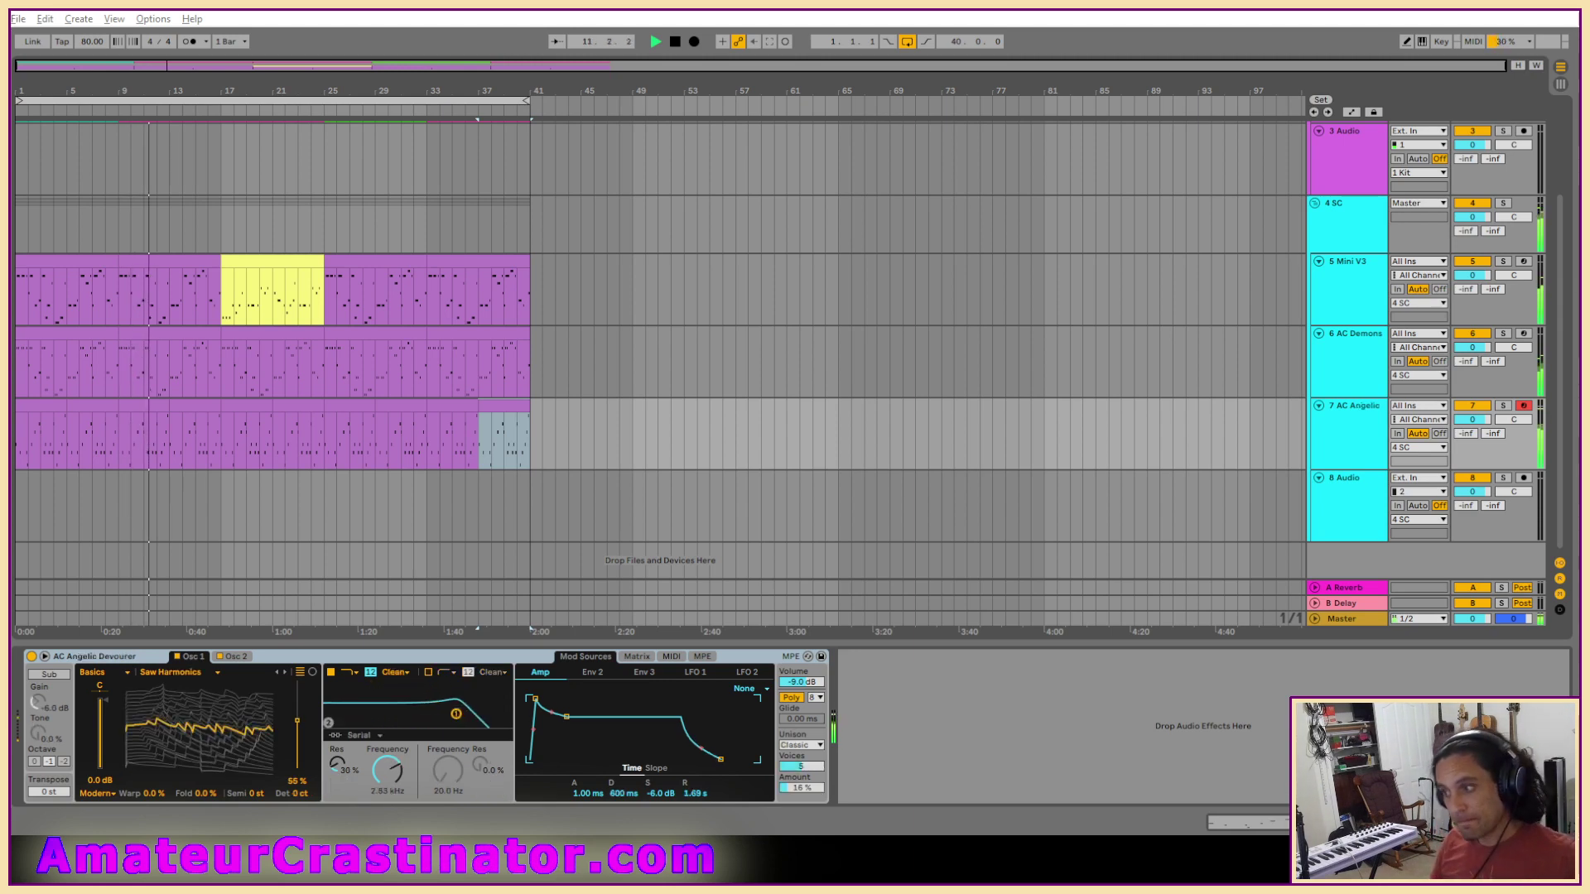
key("Return")
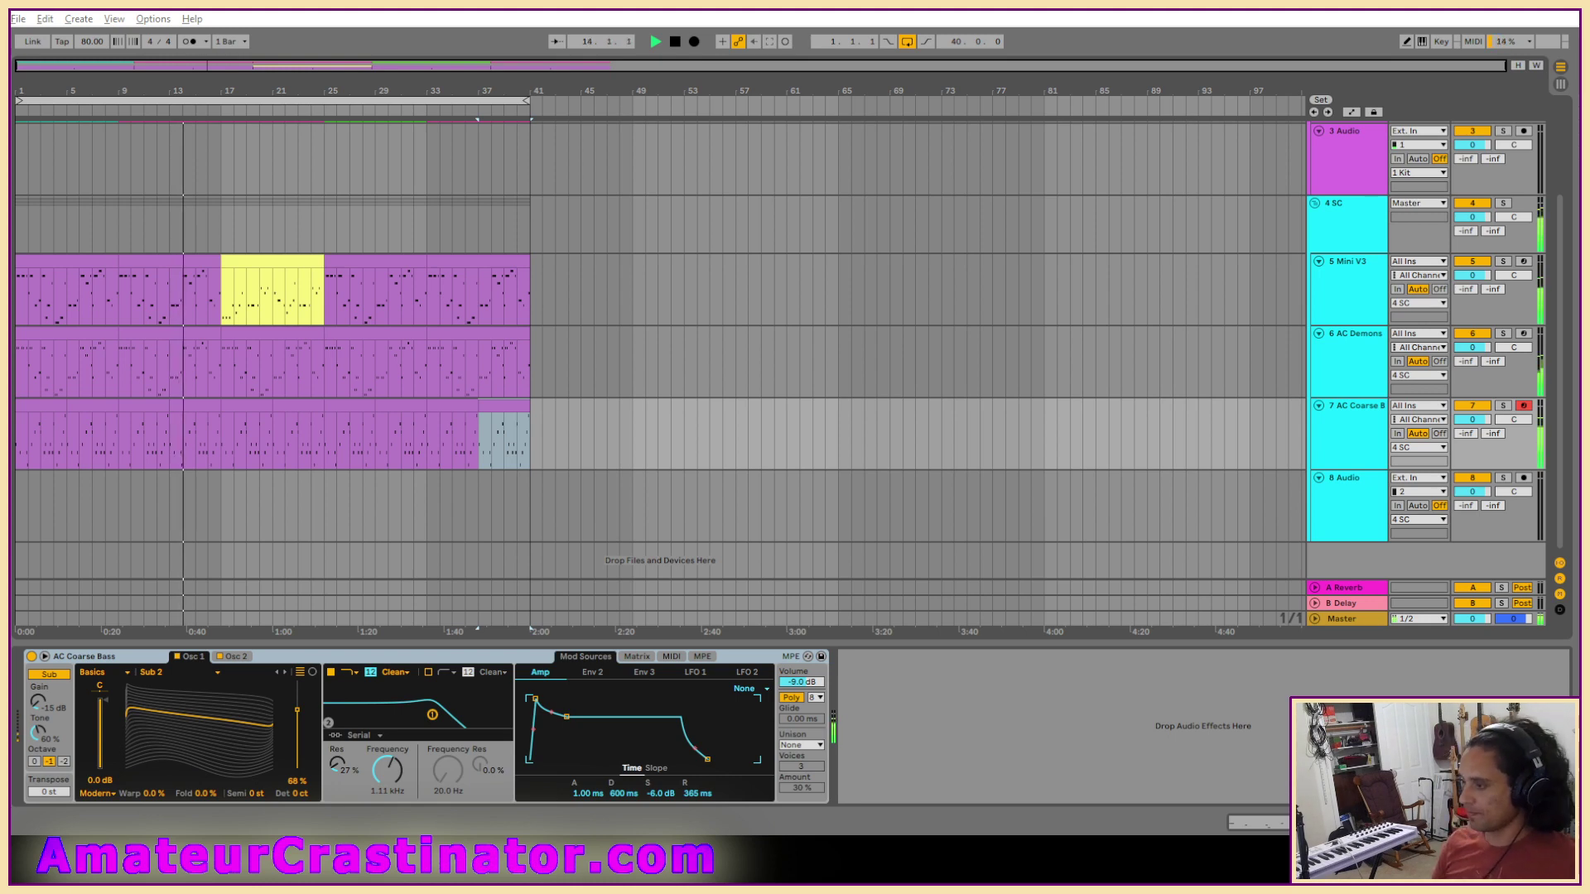
left_click_drag(659, 795, 698, 781)
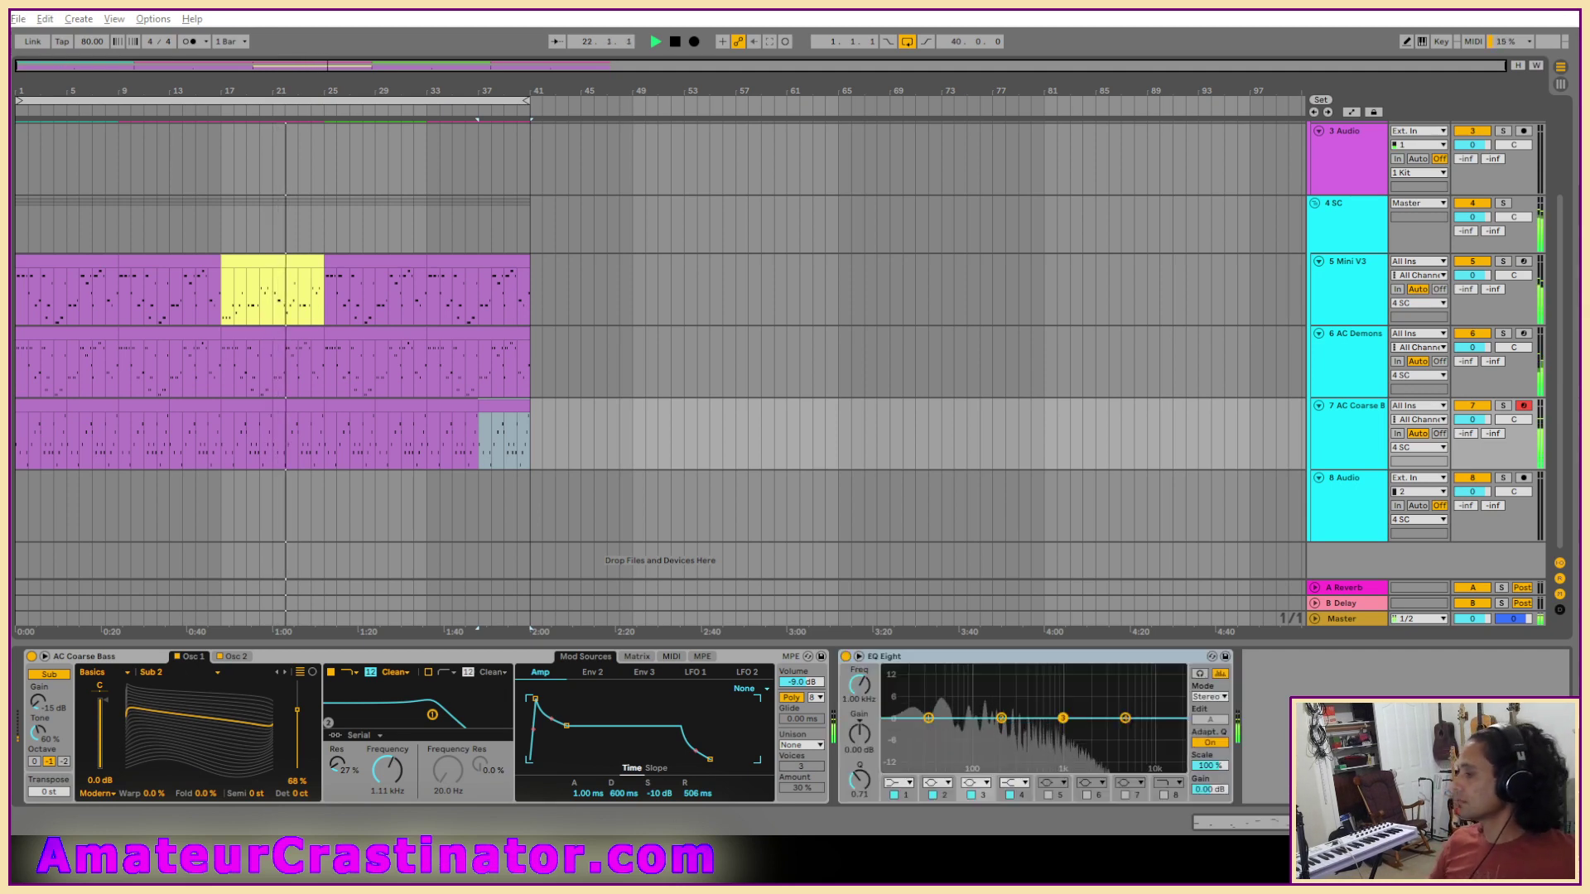
Shape EQ Eight with a low cut on band 1, a narrow 3.84 dB cut at 539 Hz and a 1.86 dB boost at 1.67 kHz.
left_click(900, 783)
left_click(898, 686)
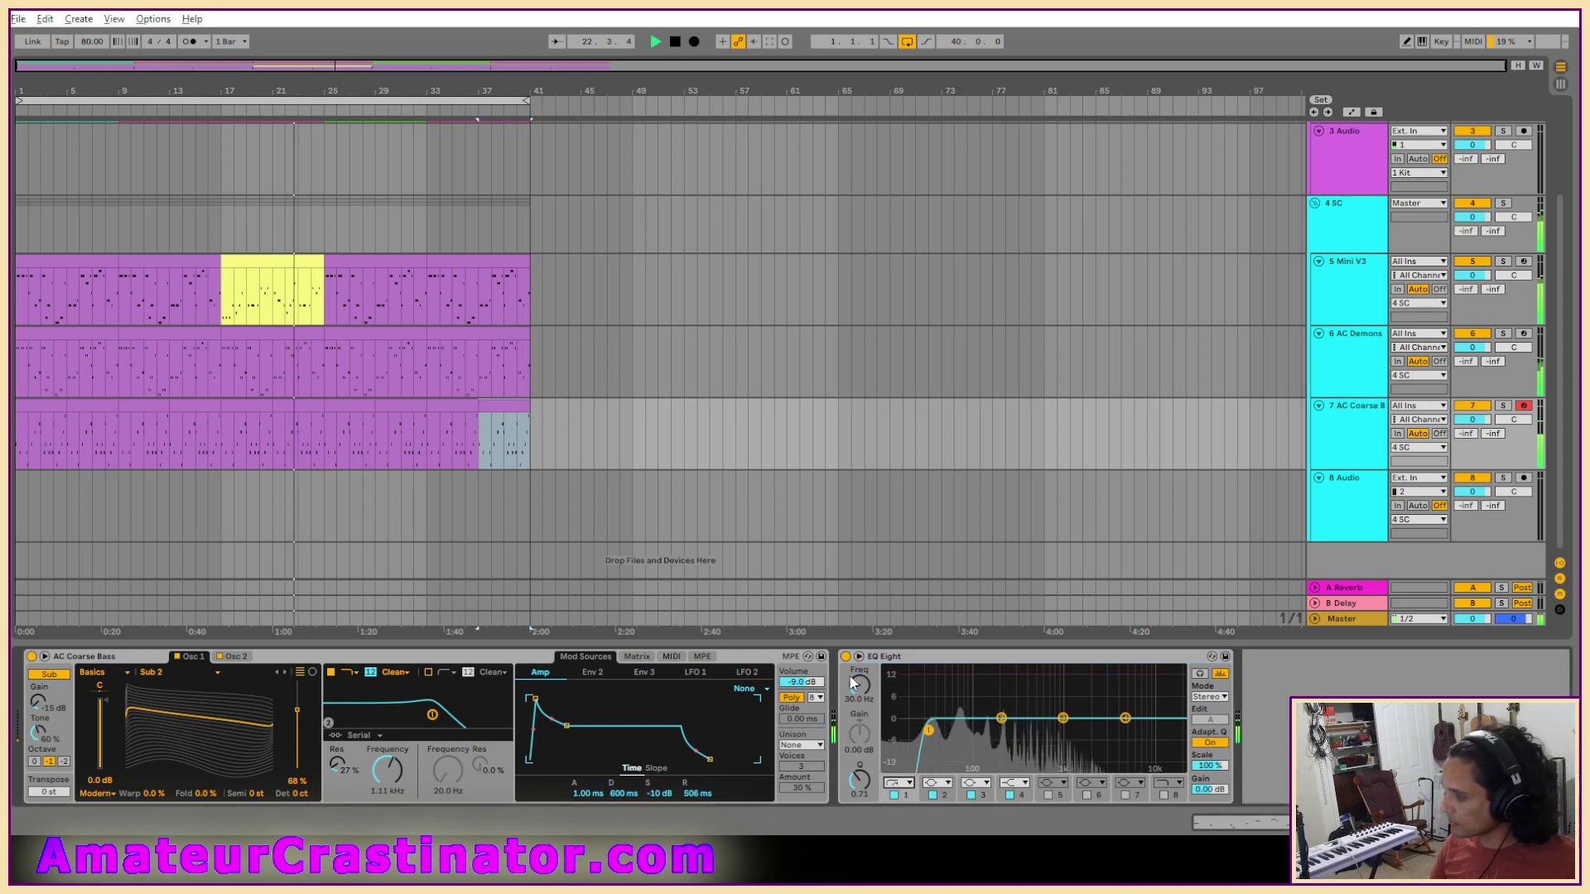
left_click_drag(928, 730, 1039, 731)
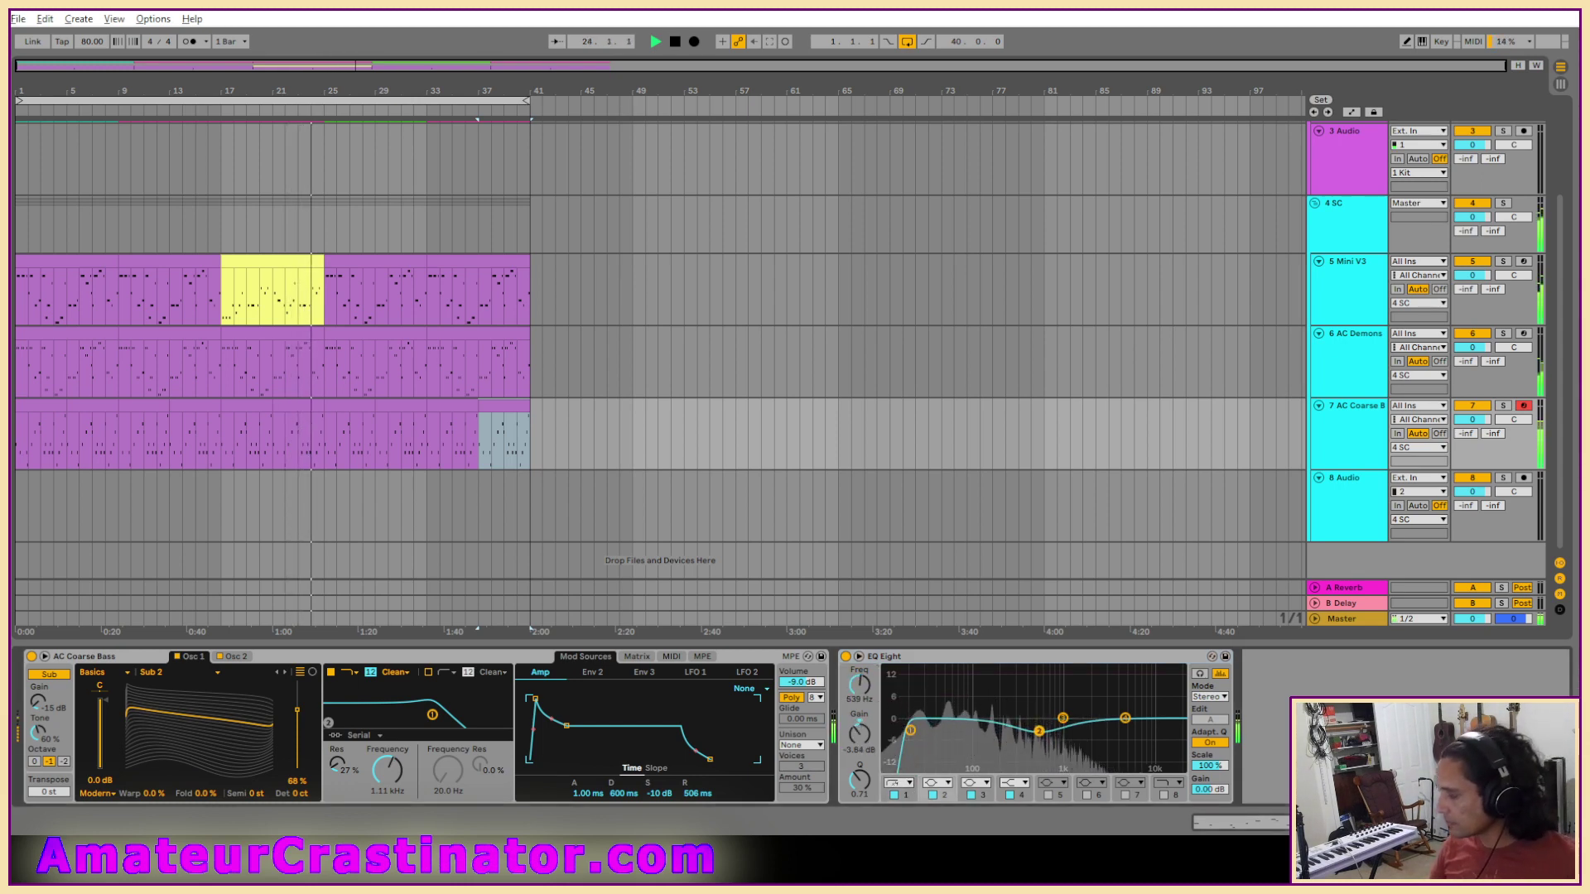
left_click_drag(870, 782, 870, 746)
mouse_move(1063, 717)
left_mouse_down()
mouse_move(1068, 668)
mouse_move(1088, 673)
mouse_move(1050, 675)
mouse_move(1085, 671)
mouse_move(1082, 712)
left_mouse_up()
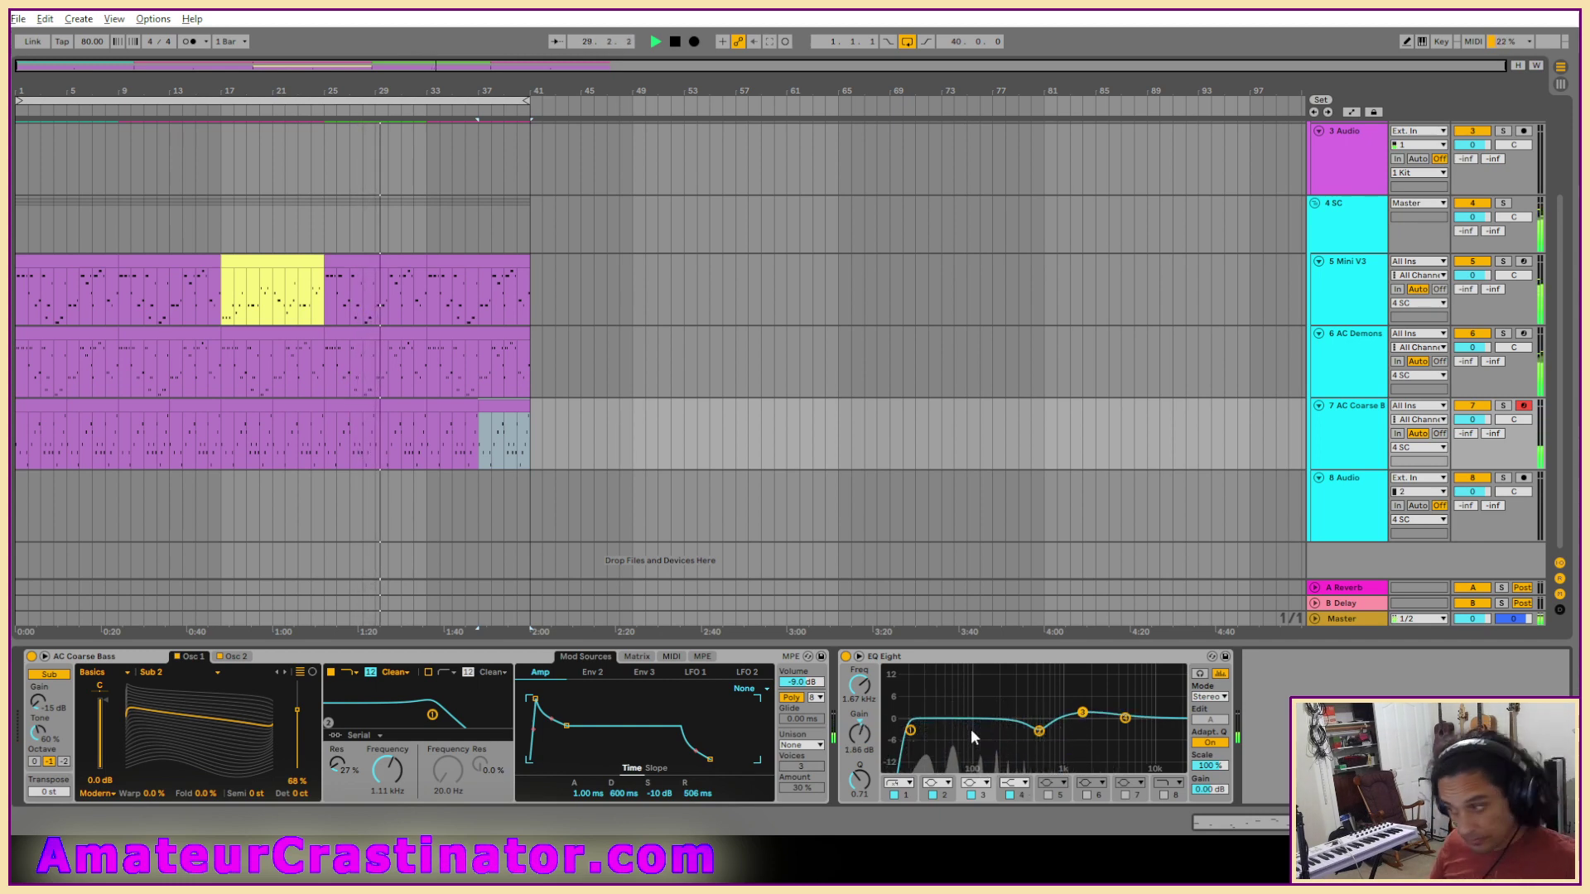
Set the synth's amp envelope to a 2.16 s decay, -12 dB sustain and 251 ms release.
left_click_drag(620, 793, 621, 729)
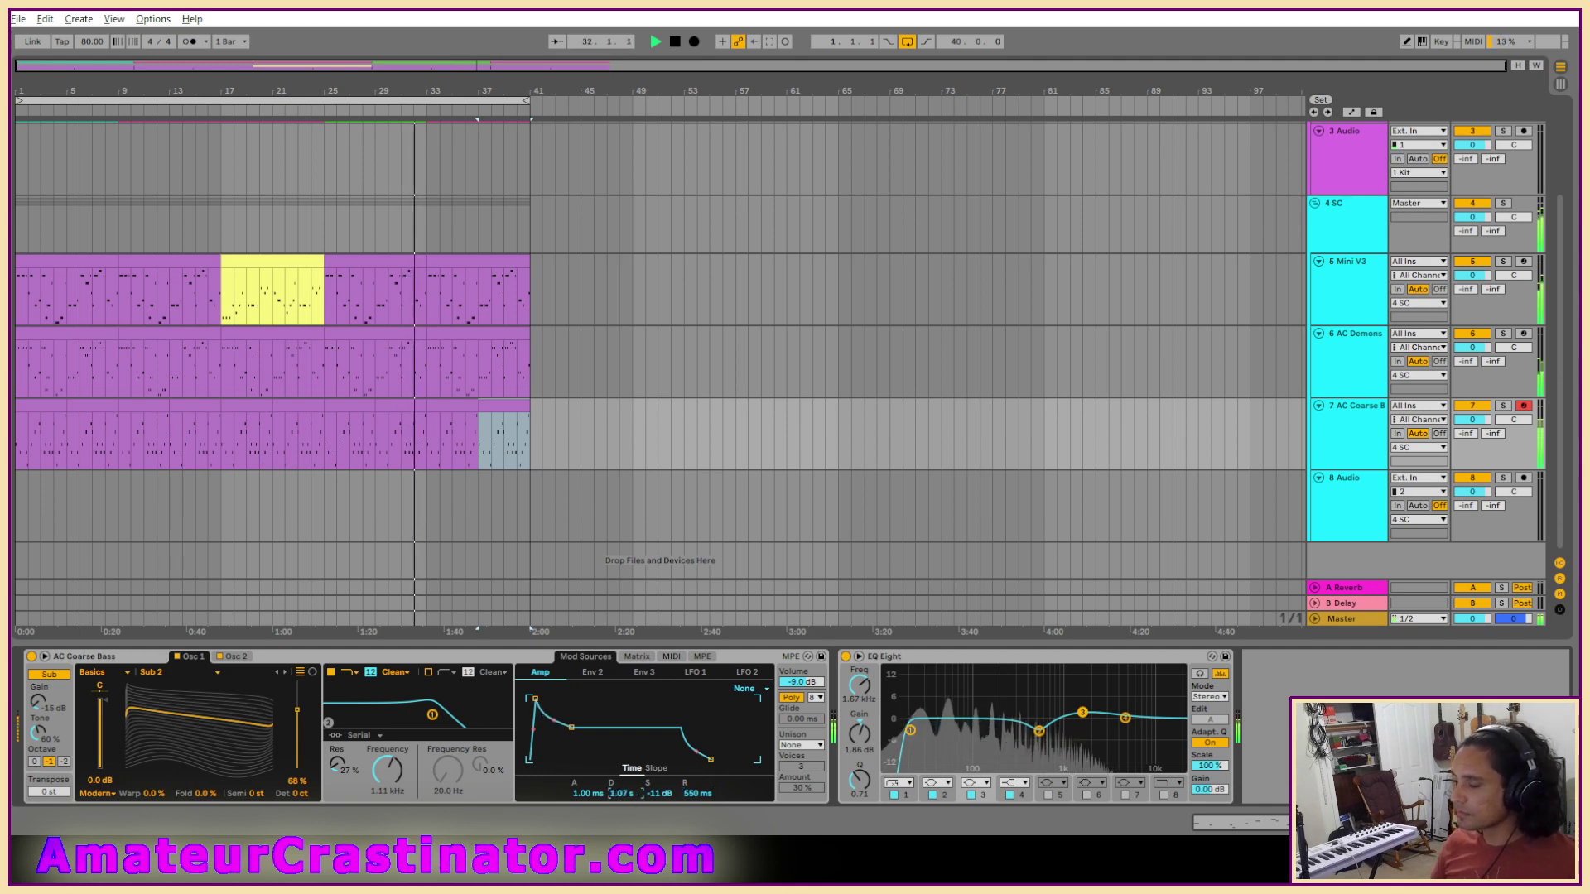
left_click_drag(623, 794, 687, 800)
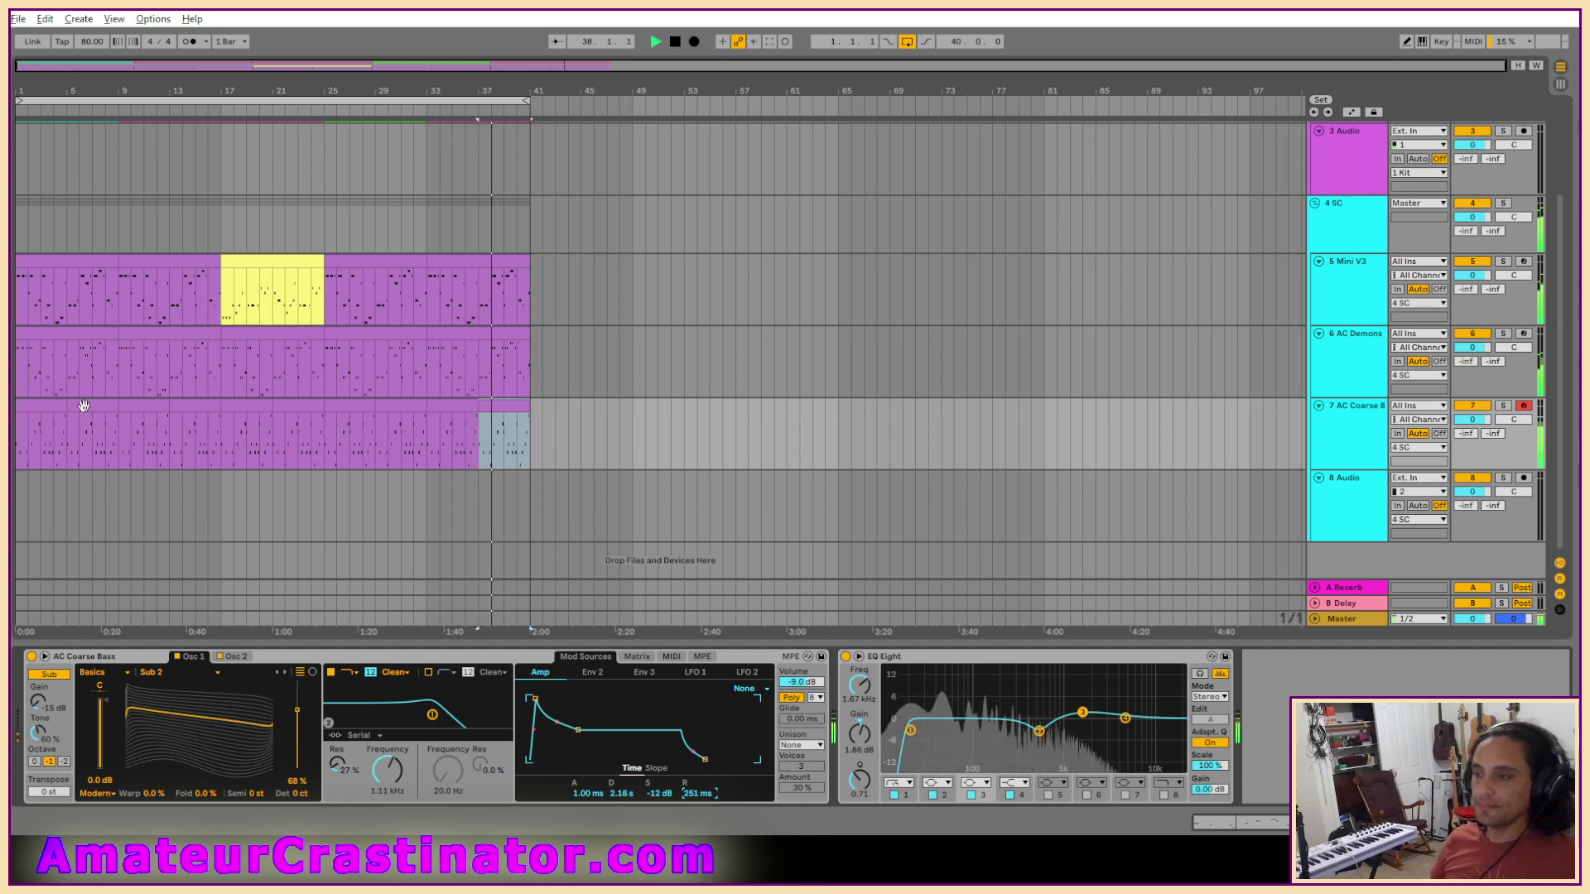
Colour the first clip on the Coarse Bass track blue and open its notes for editing.
double_click(192, 414)
key("shift+Tab")
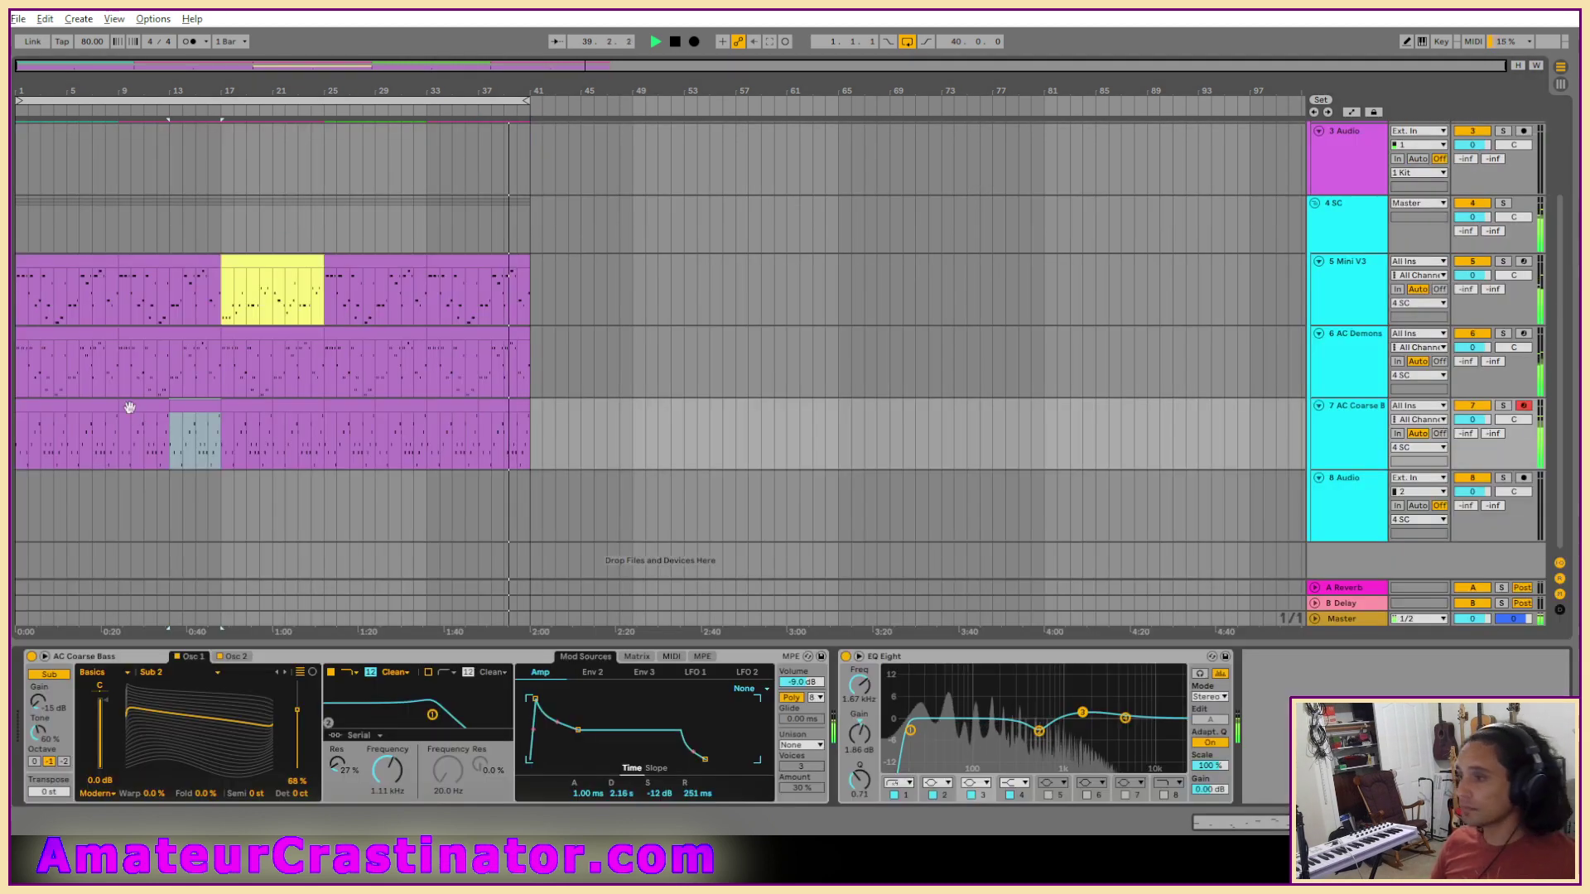
left_click(47, 408)
right_click(47, 407)
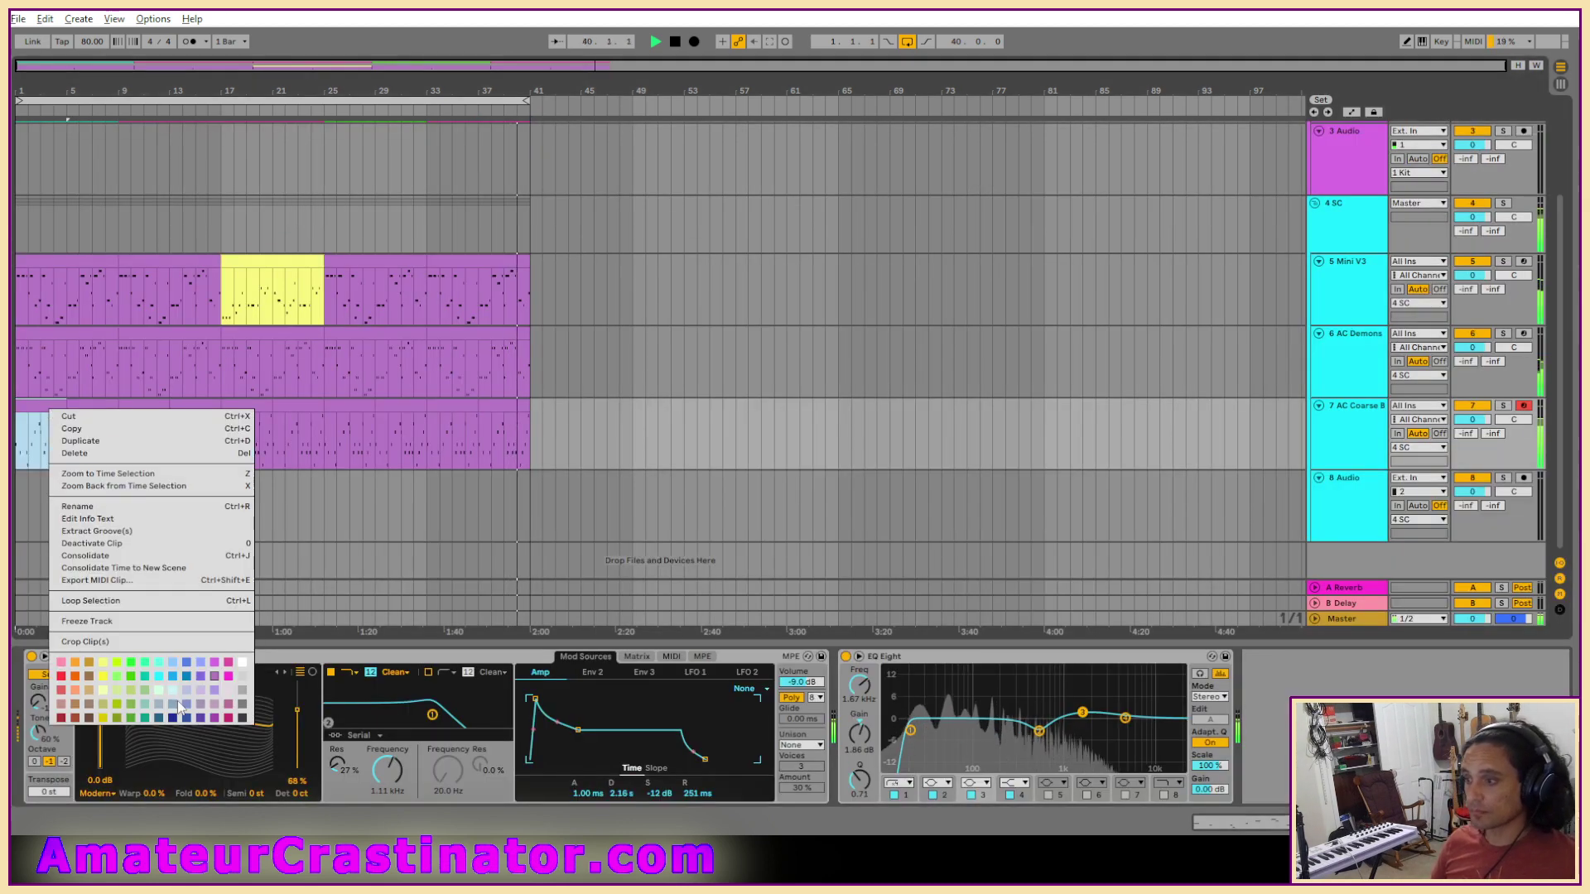
left_click(171, 676)
left_click(29, 402)
double_click(30, 406)
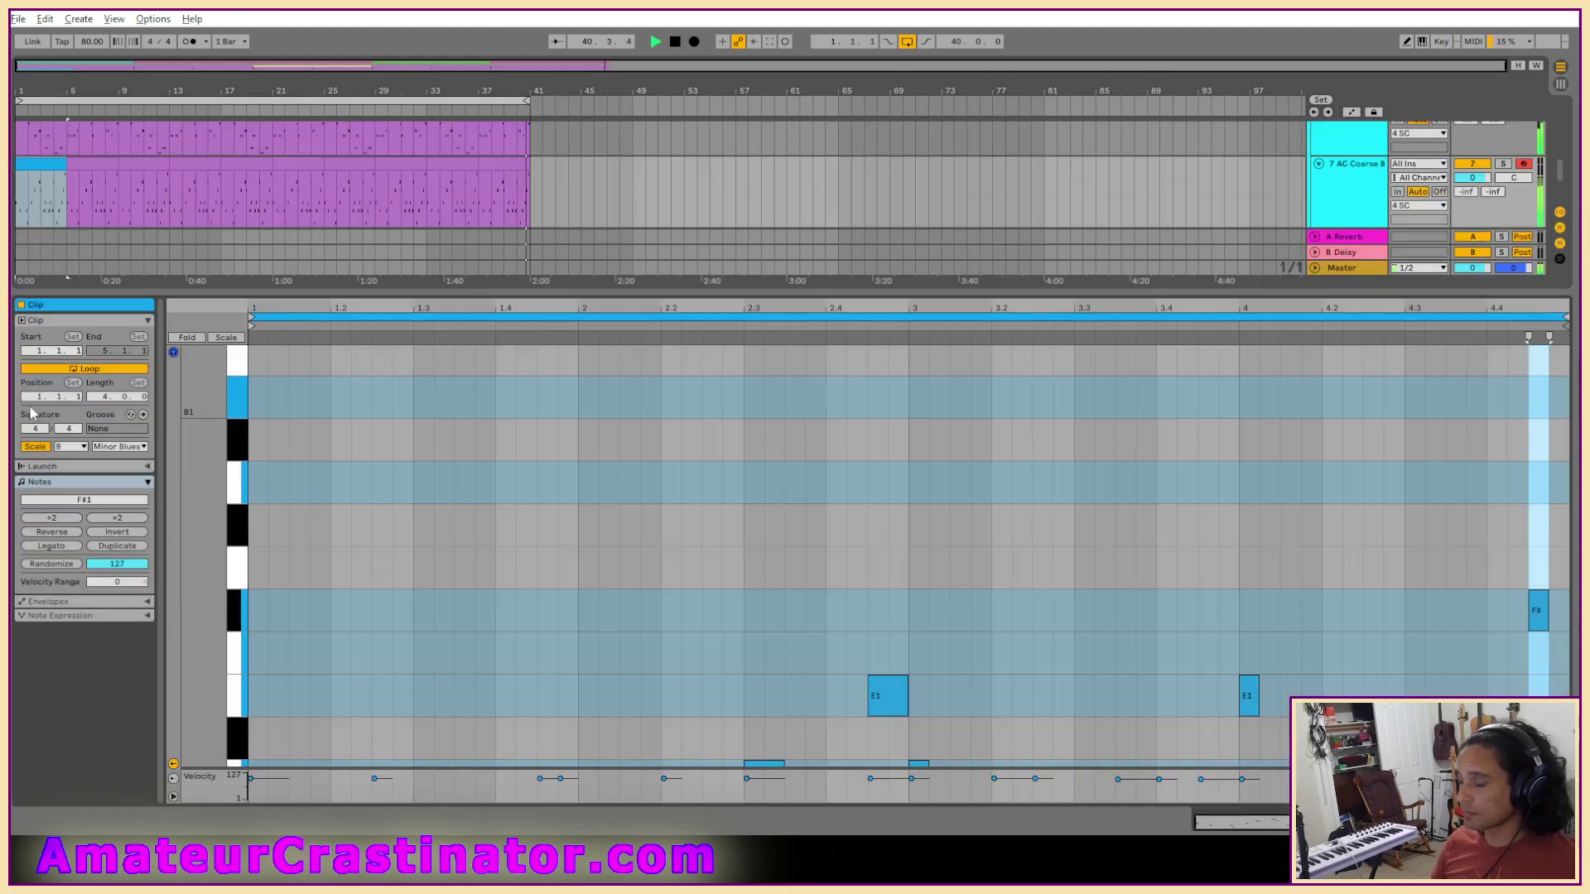
Restart playback, shorten the opening B0 to a sixteenth note and move it down to A0.
key("space")
scroll(382, 627, "down", 10)
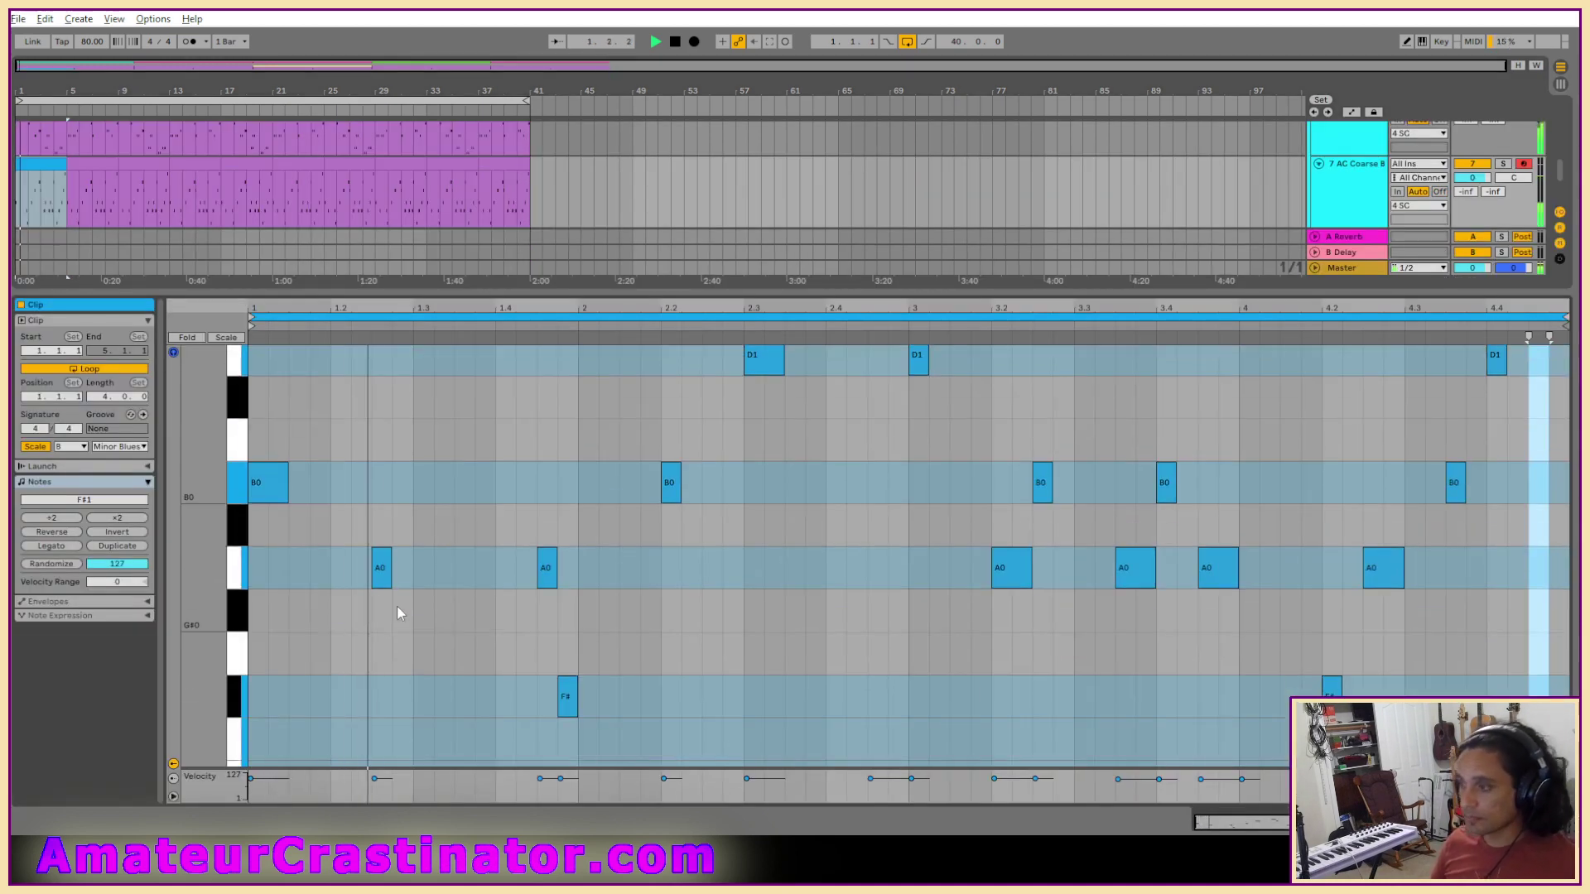
scroll(375, 622, "up", 3)
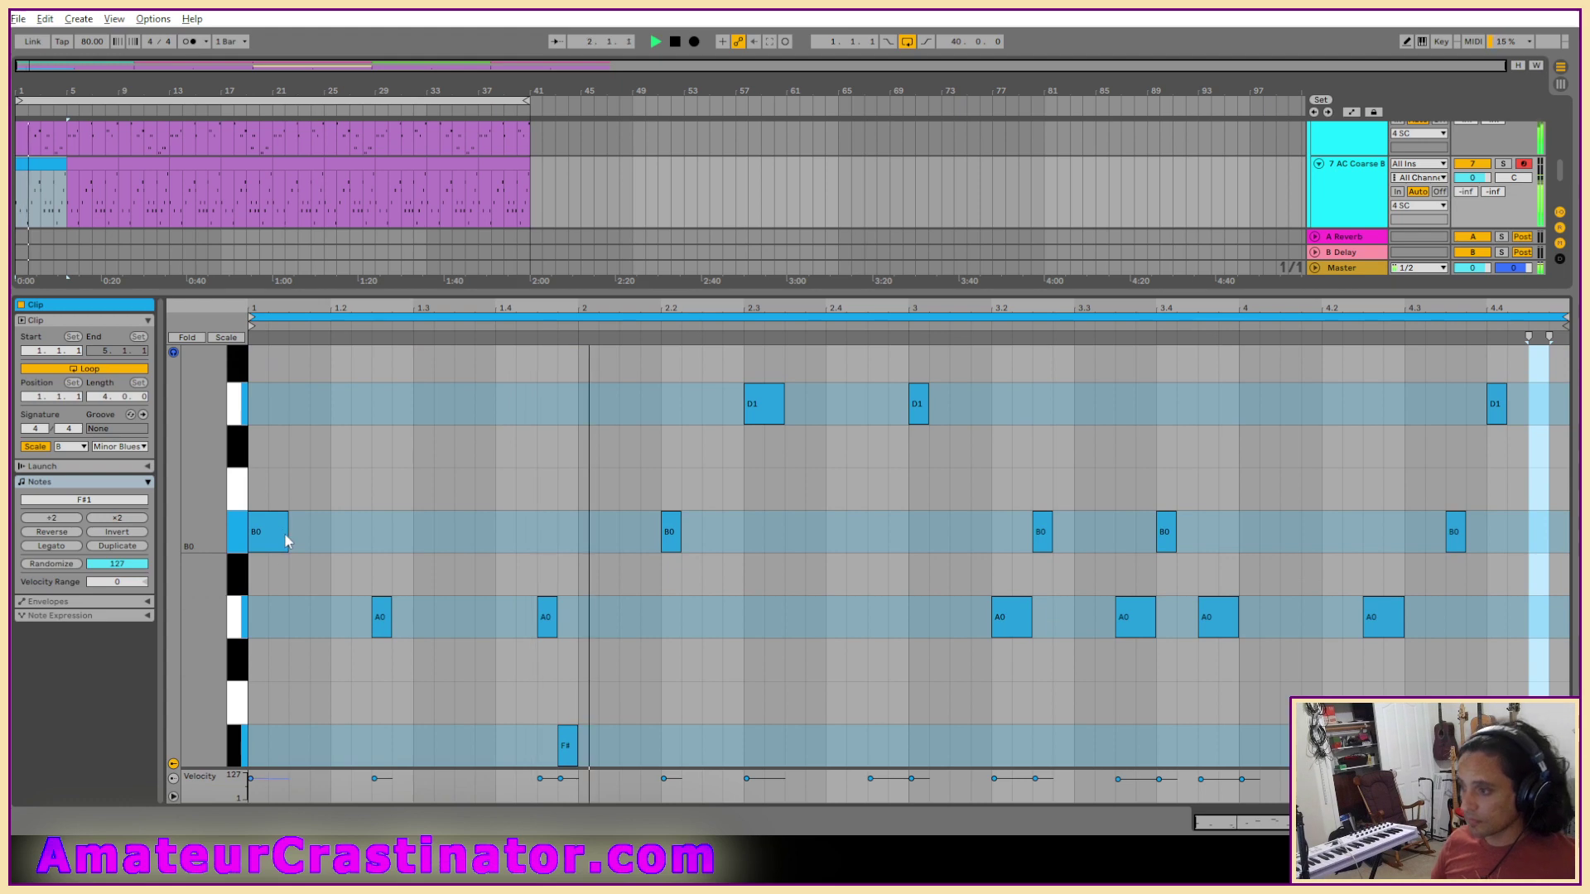
left_click_drag(287, 535, 258, 610)
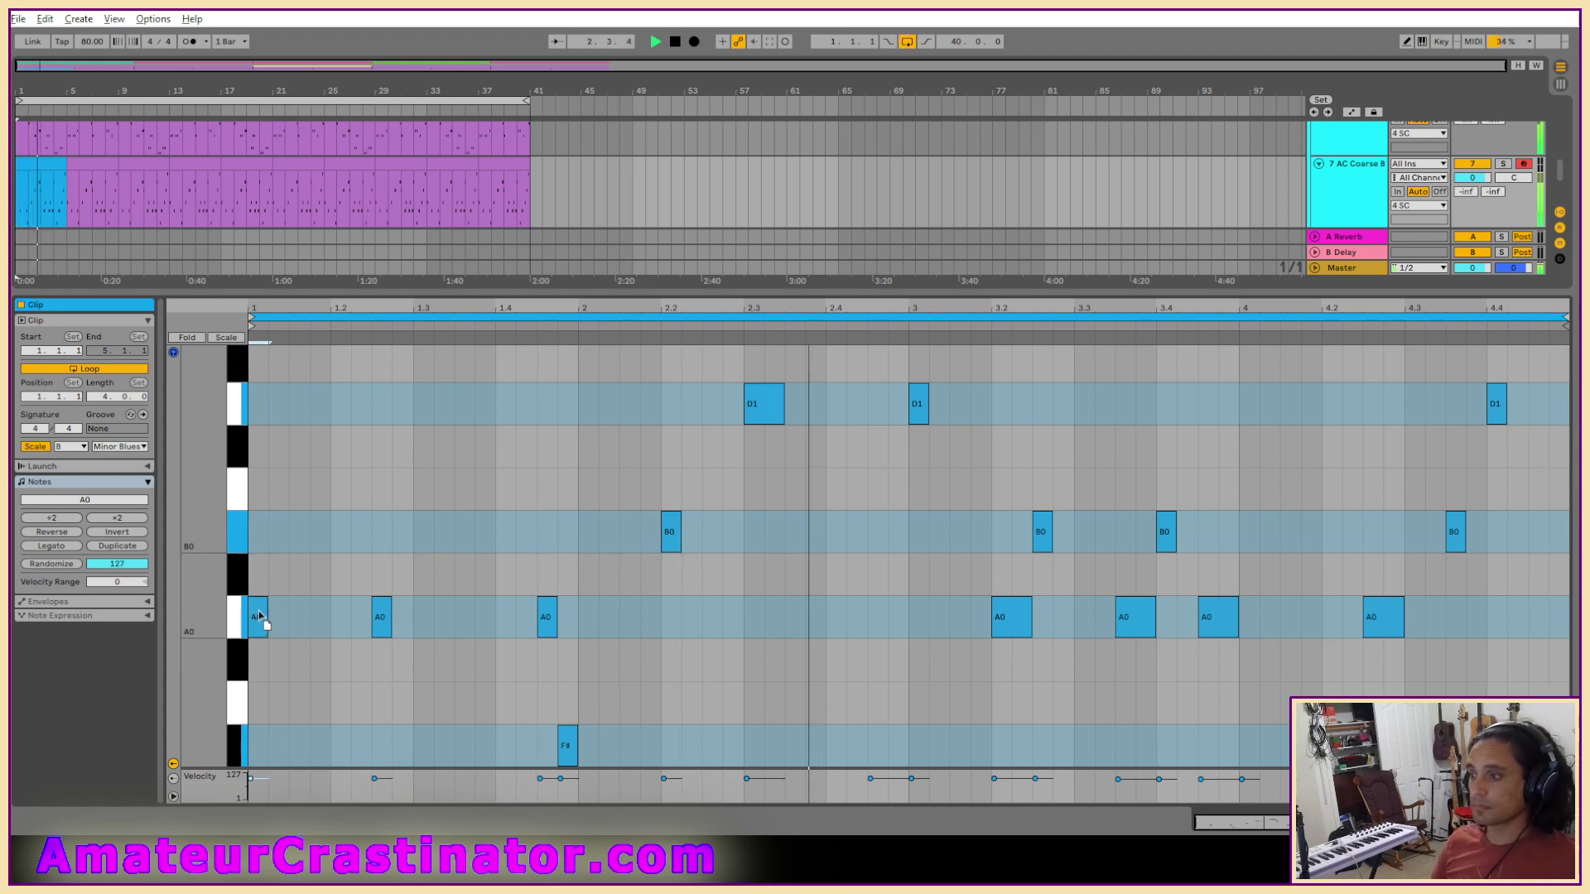
scroll(486, 684, "down", 1)
scroll(485, 684, "down", 2)
scroll(486, 657, "up", 1)
left_click_drag(492, 658, 1366, 683)
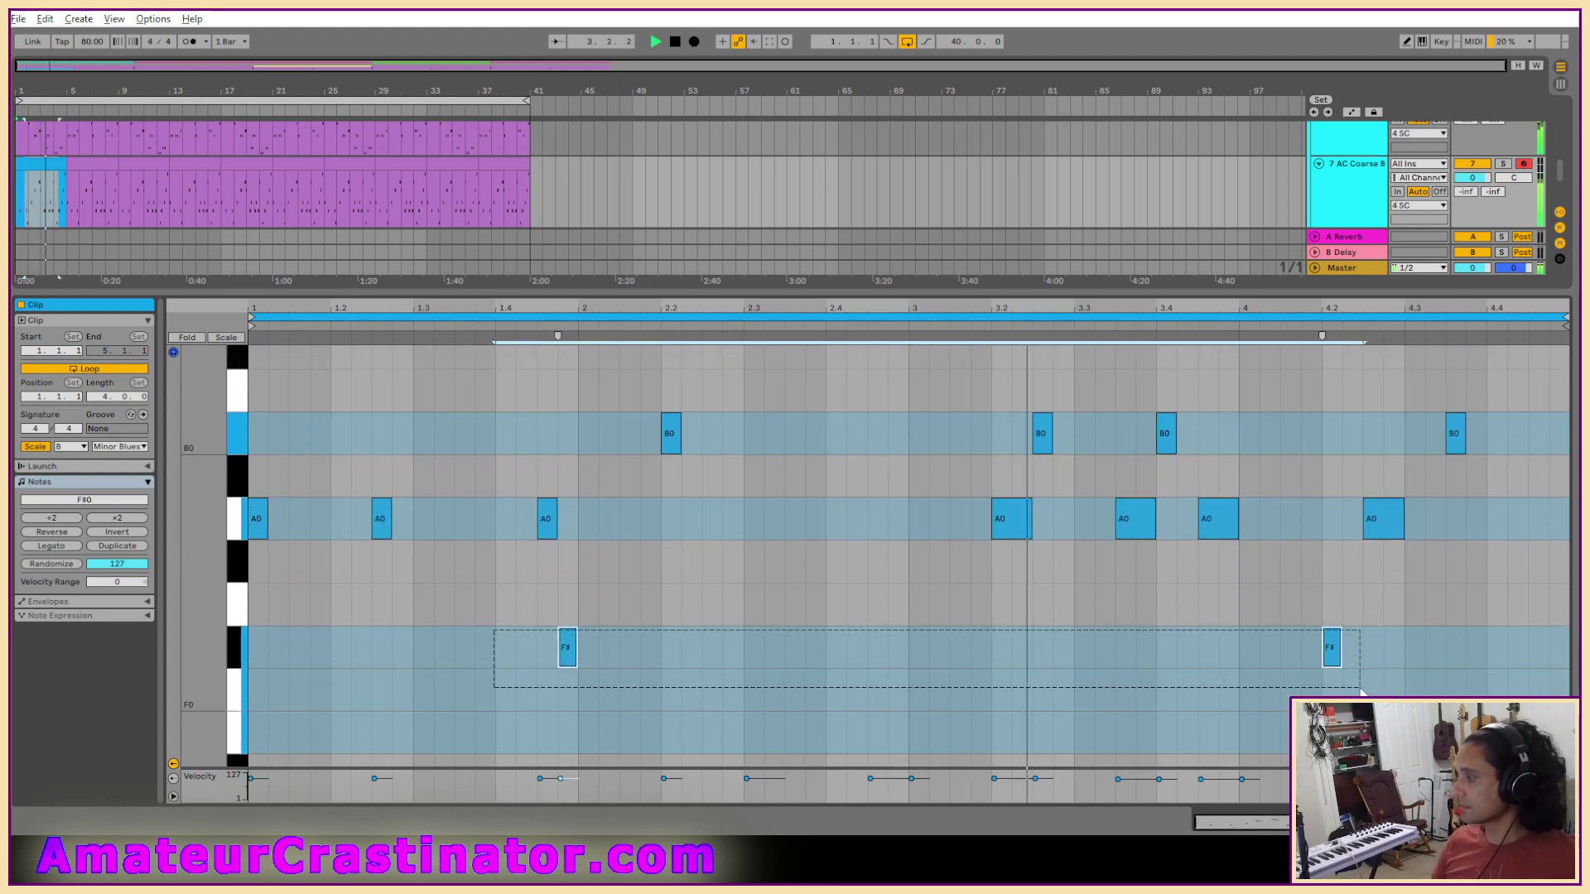
scroll(1016, 679, "up", 1)
left_click(1016, 679)
Delete the F#0 at 1.4.4 and all the notes in bar 2.
scroll(679, 646, "up", 2)
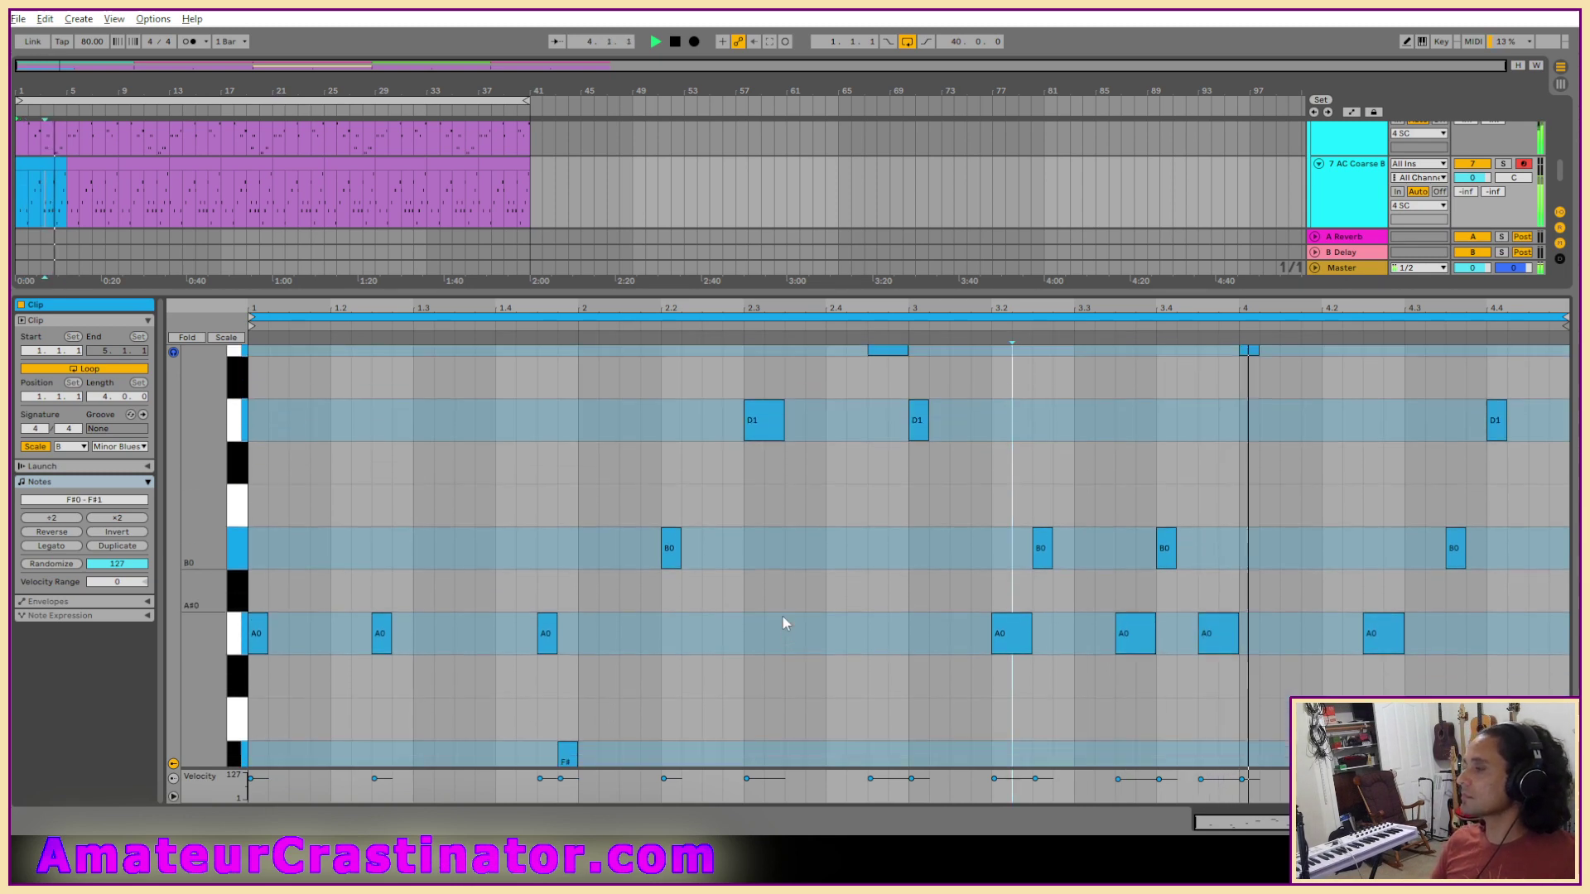
scroll(780, 623, "down", 2)
scroll(780, 617, "up", 4)
left_click_drag(890, 420, 647, 732)
key("Delete")
Move the A0 at 1.4.3 to 1.4 and restart playback.
scroll(752, 645, "up", 4)
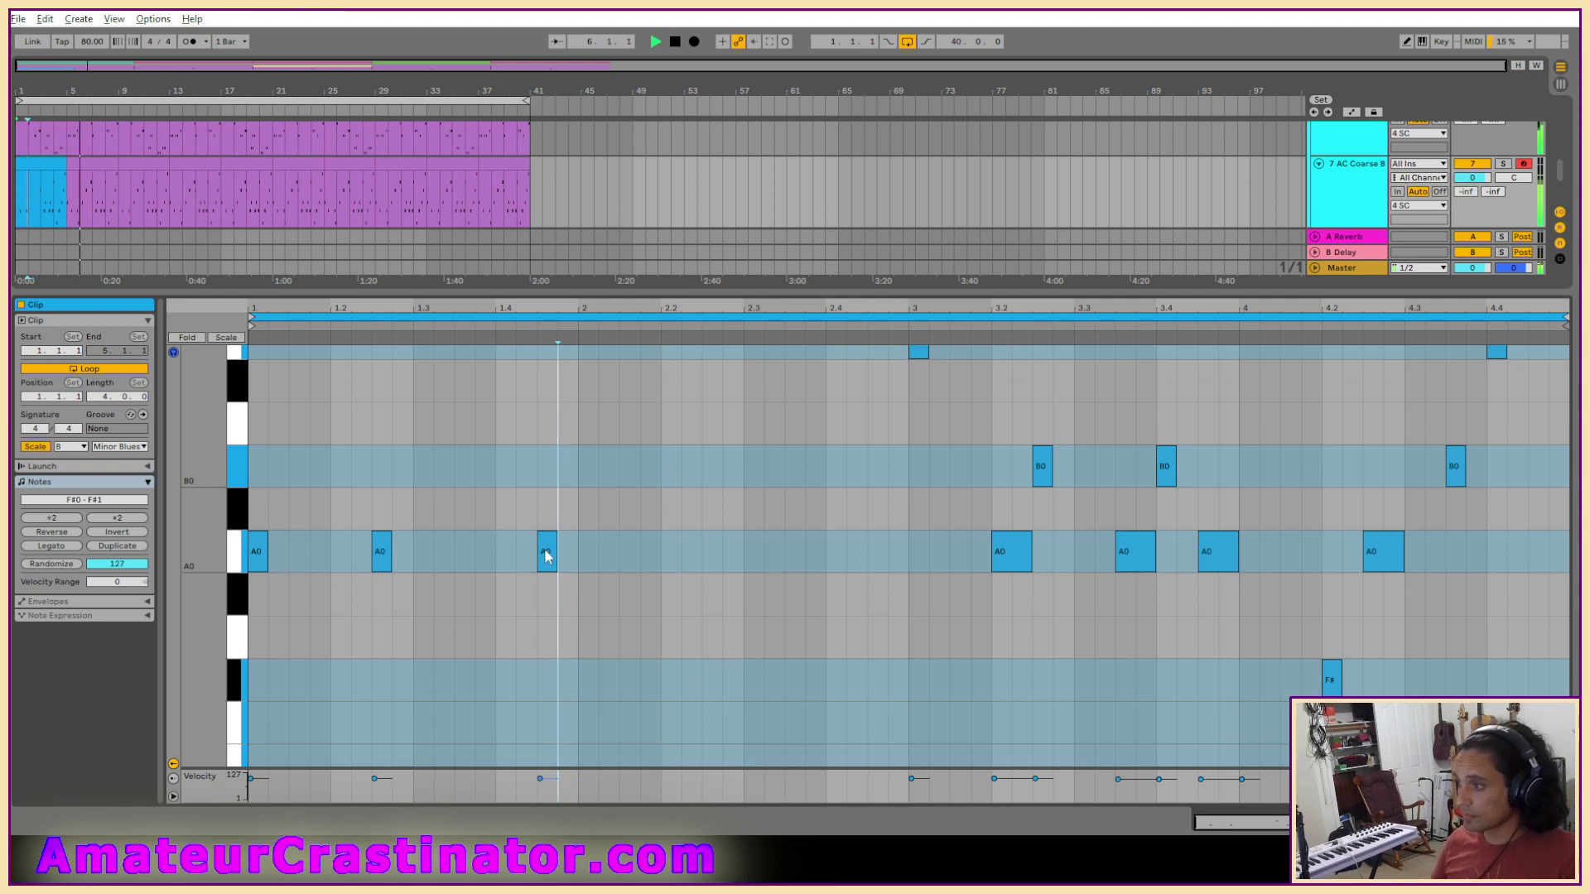
left_click_drag(539, 555, 510, 560)
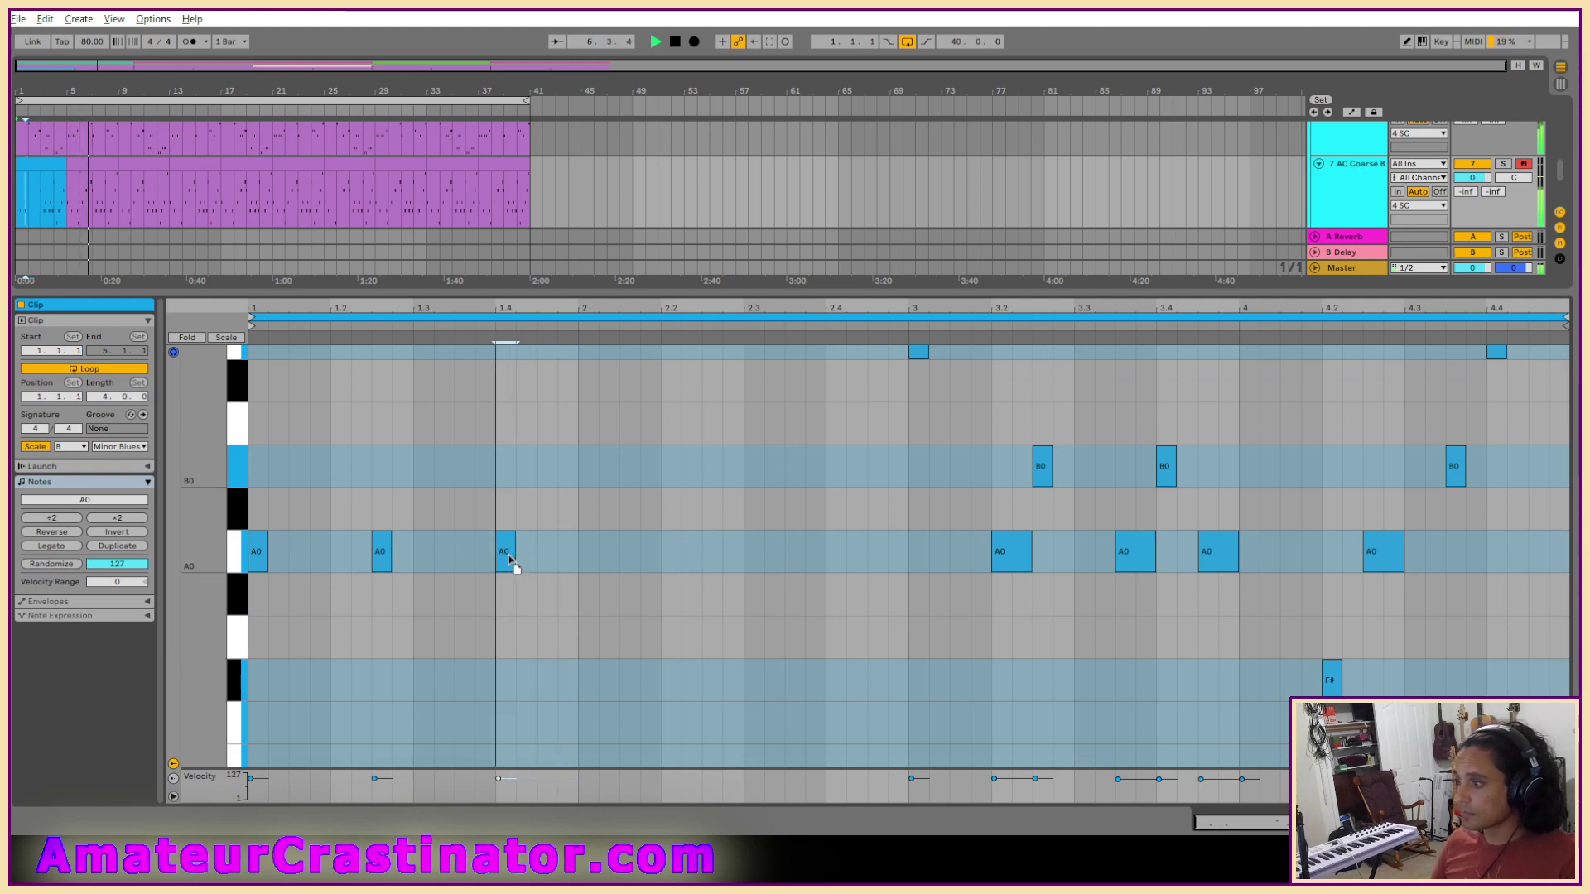
key("space")
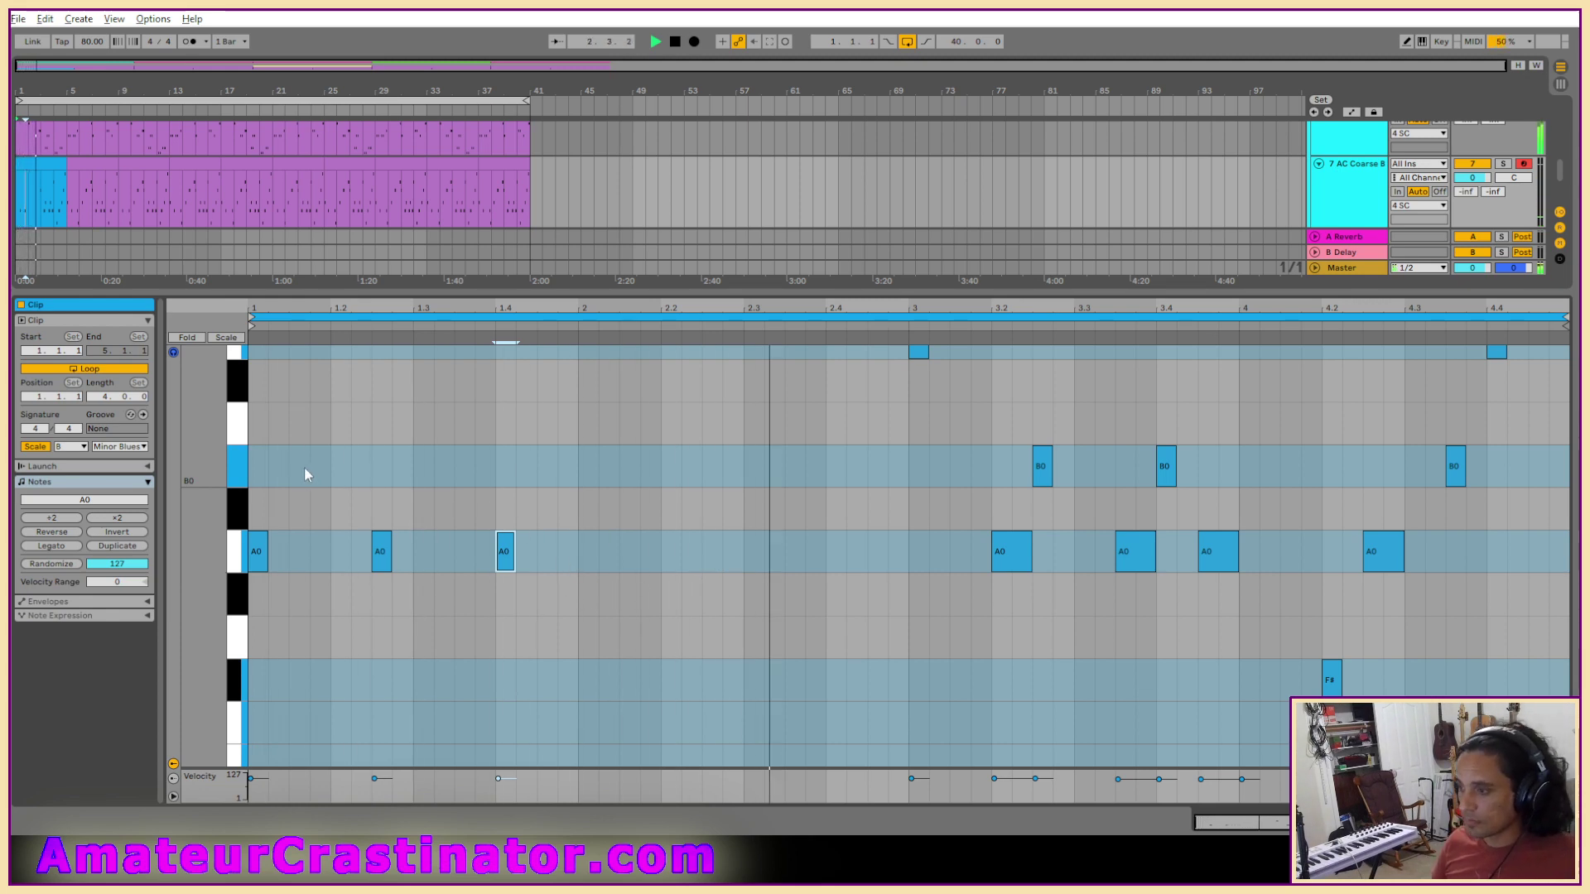
Add sixteenth-note B0s in bar 1 at 1.1, 1.1.4 and 1.2.3.
double_click(258, 465)
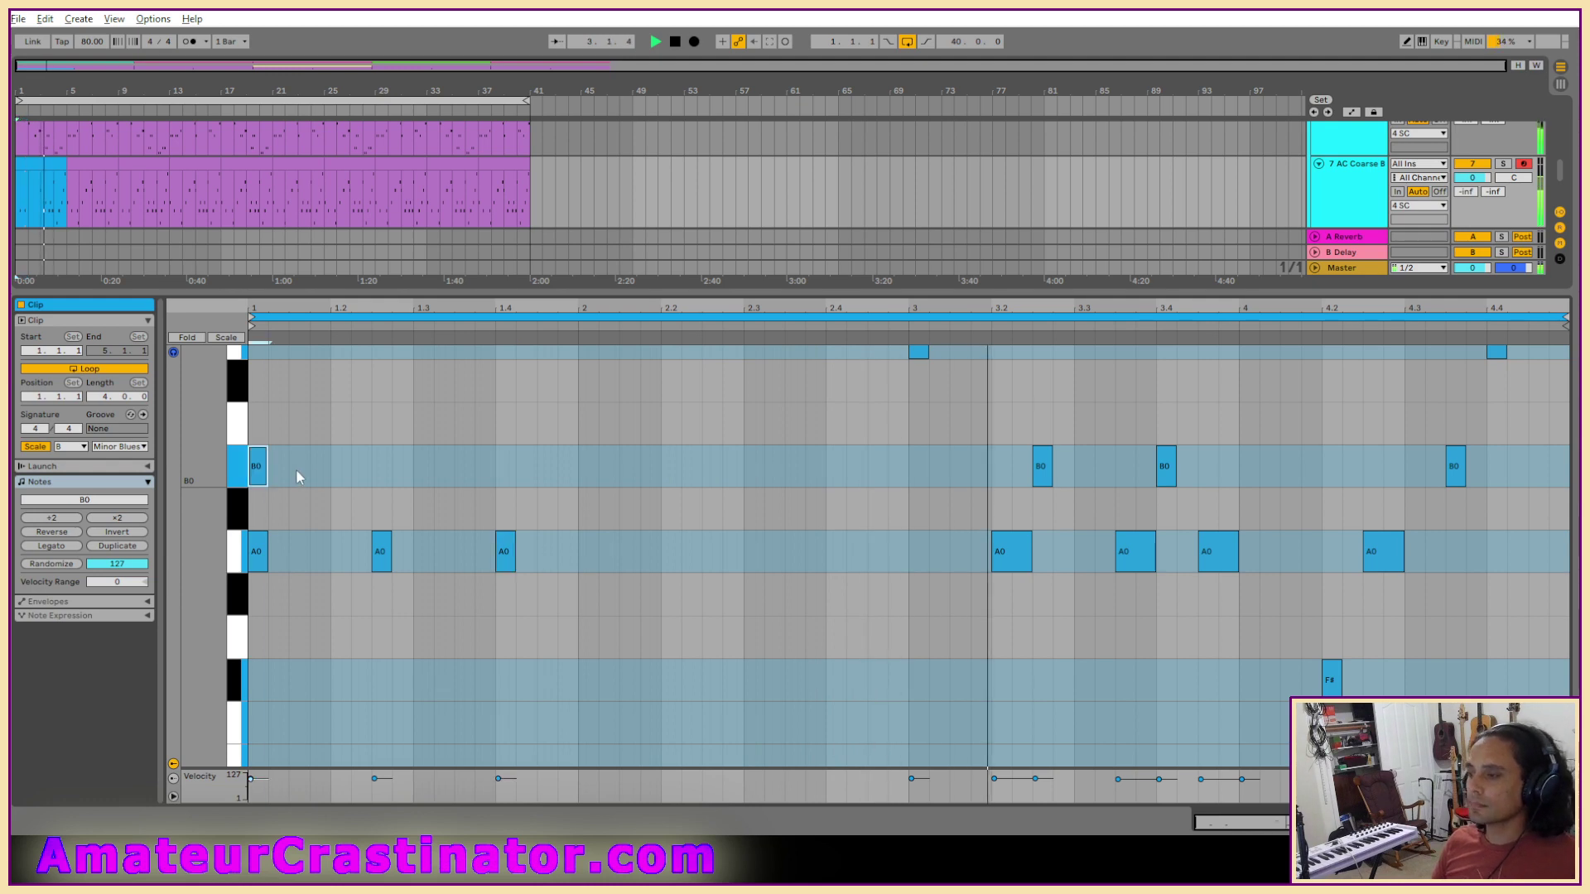
double_click(318, 466)
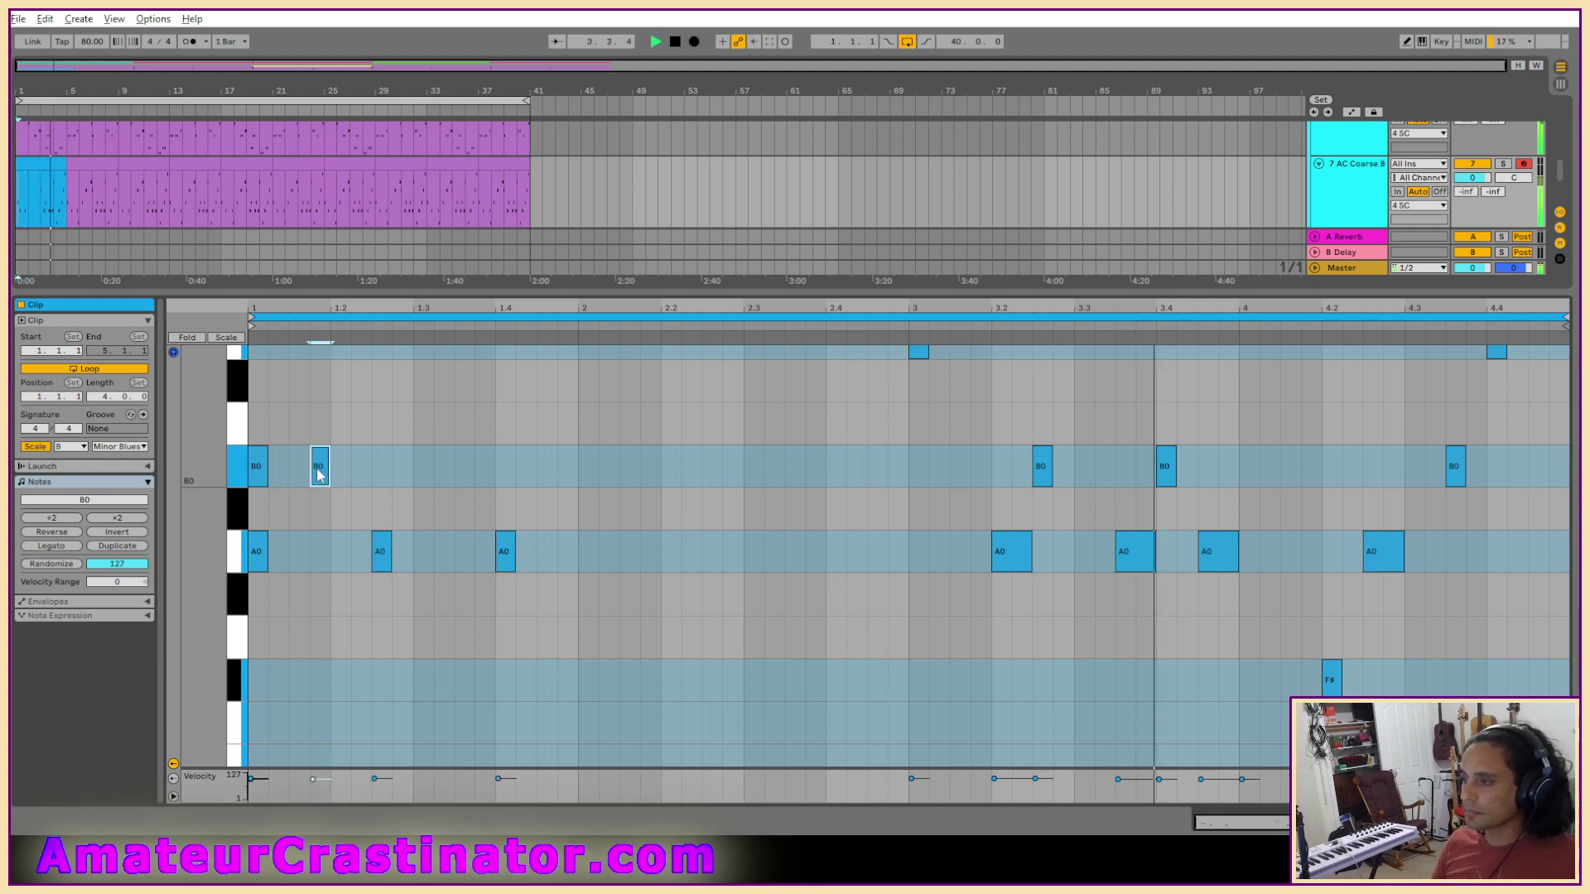
double_click(380, 466)
Stop playback and duplicate the three bar 1 A0s into bar 2.
key("space")
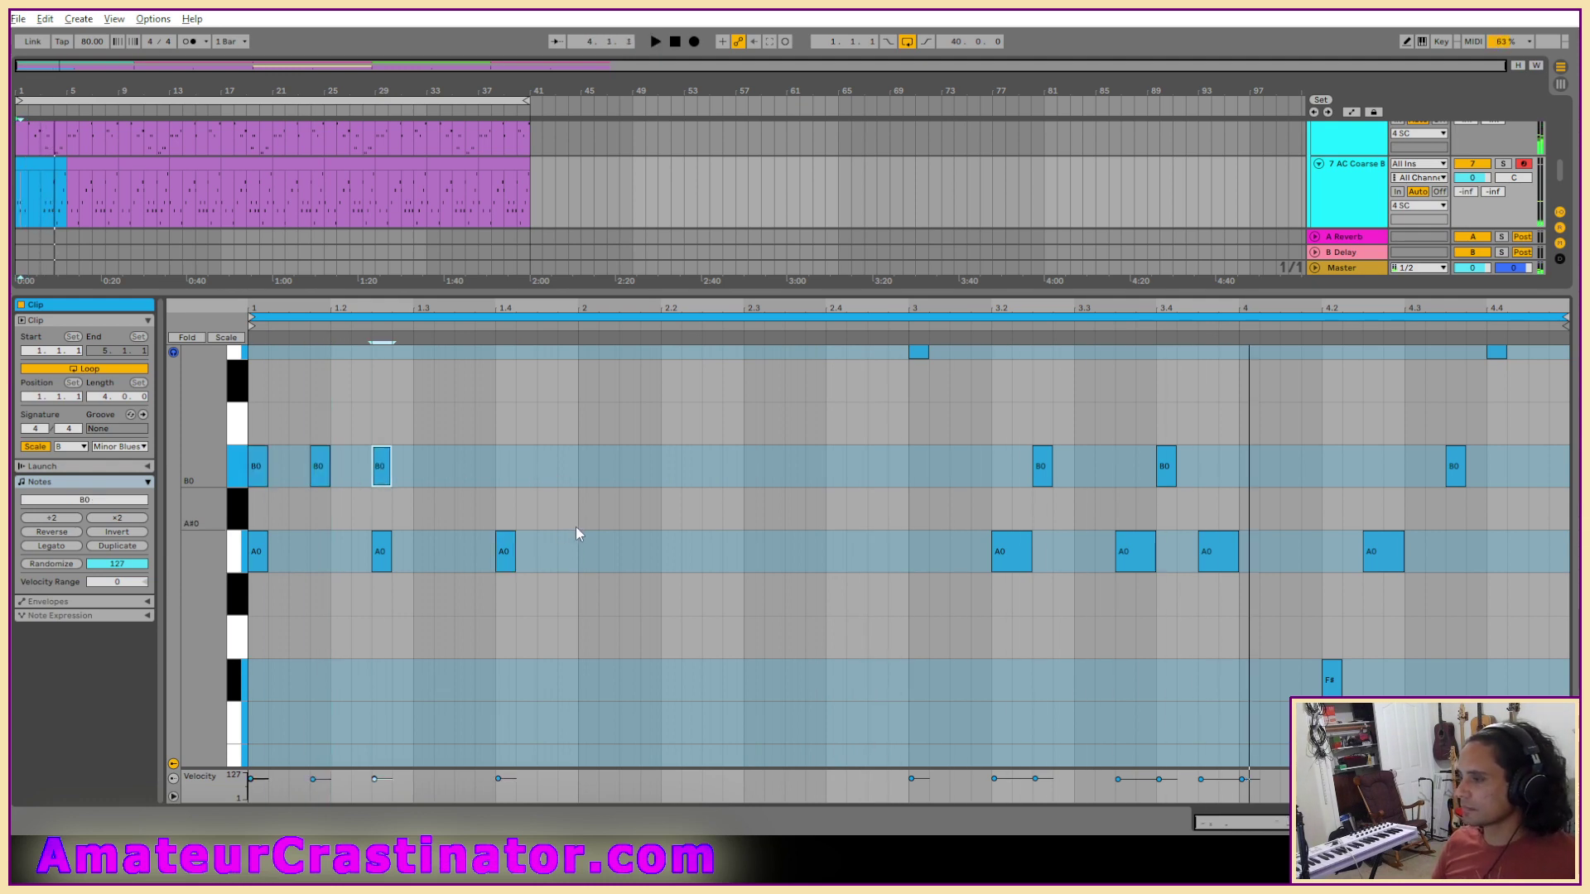
left_click_drag(575, 527, 184, 618)
key("ctrl+d")
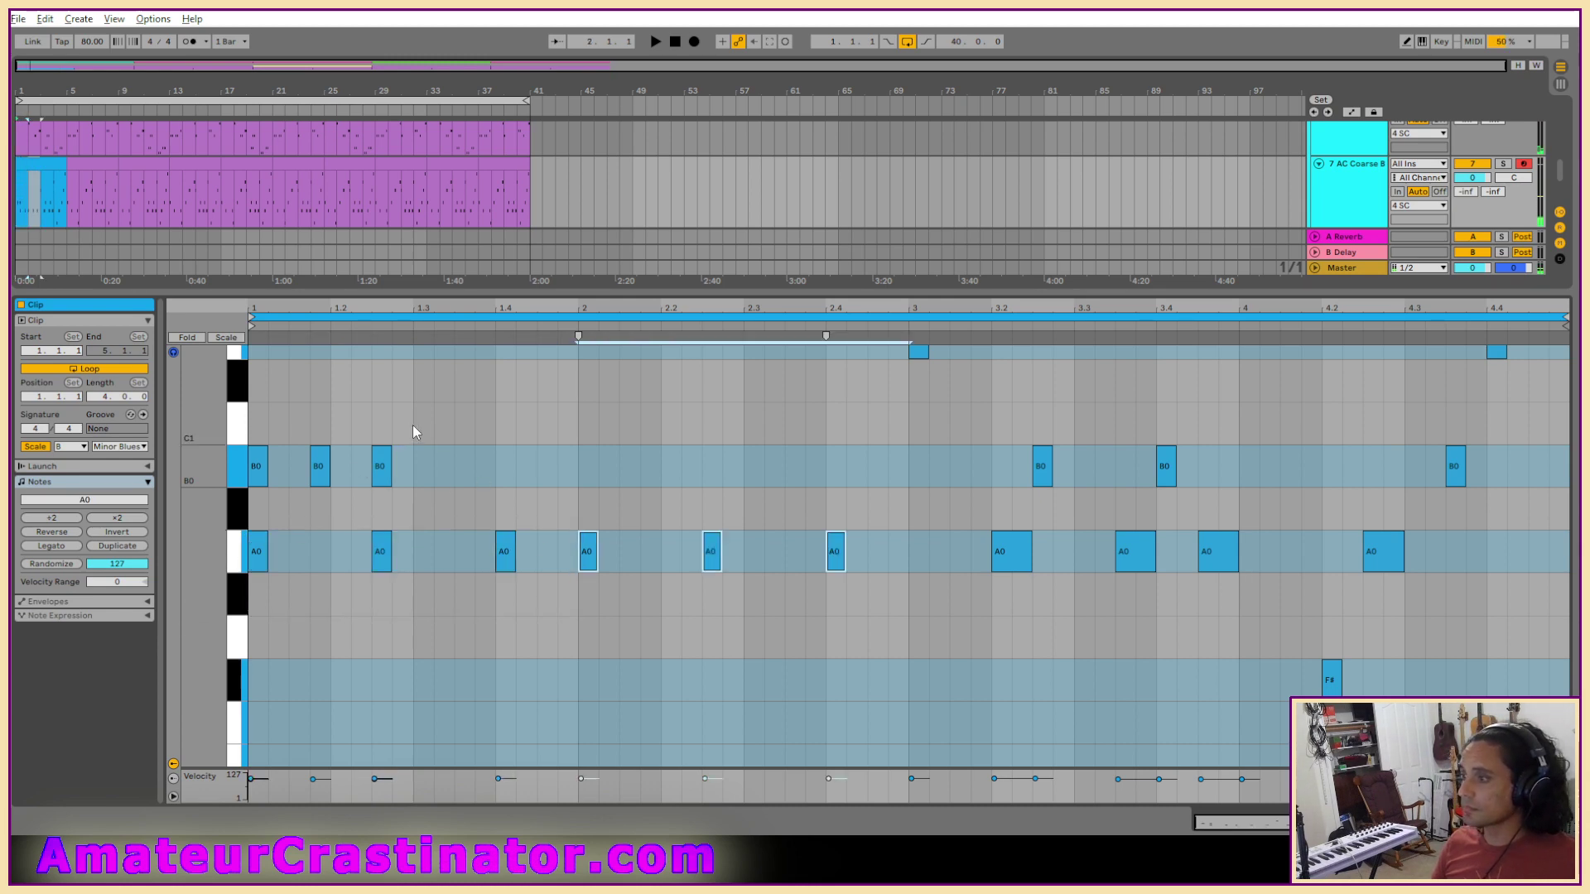
Duplicate the three bar 1 B0s to start at 1.3, and delete the B0 at 1.2.3.
left_click_drag(414, 424, 209, 505)
key("ctrl+d")
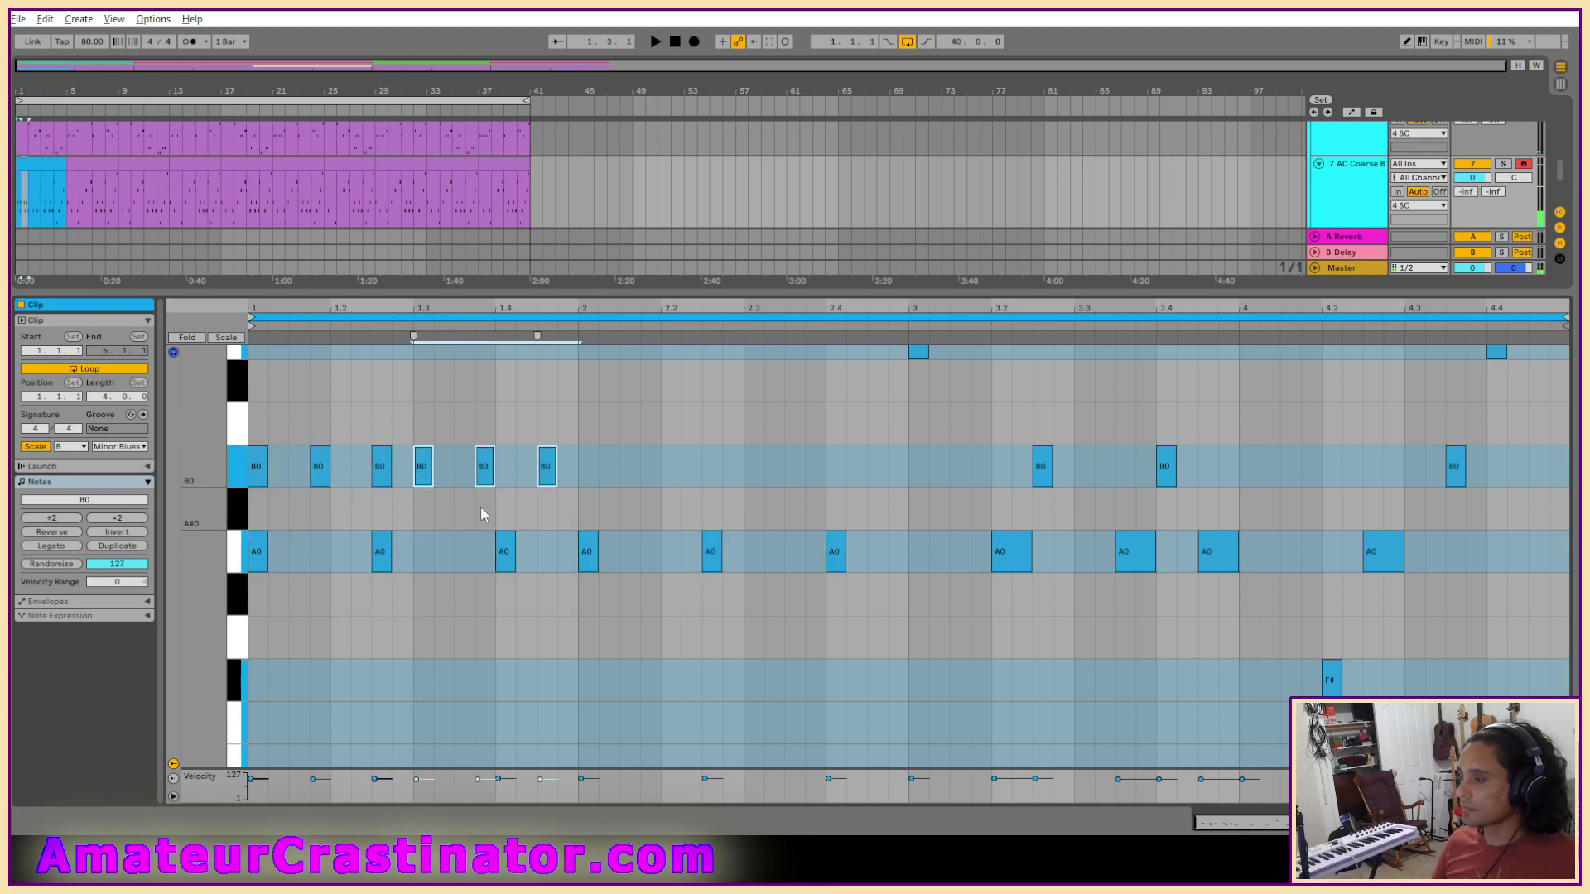
left_click(454, 501)
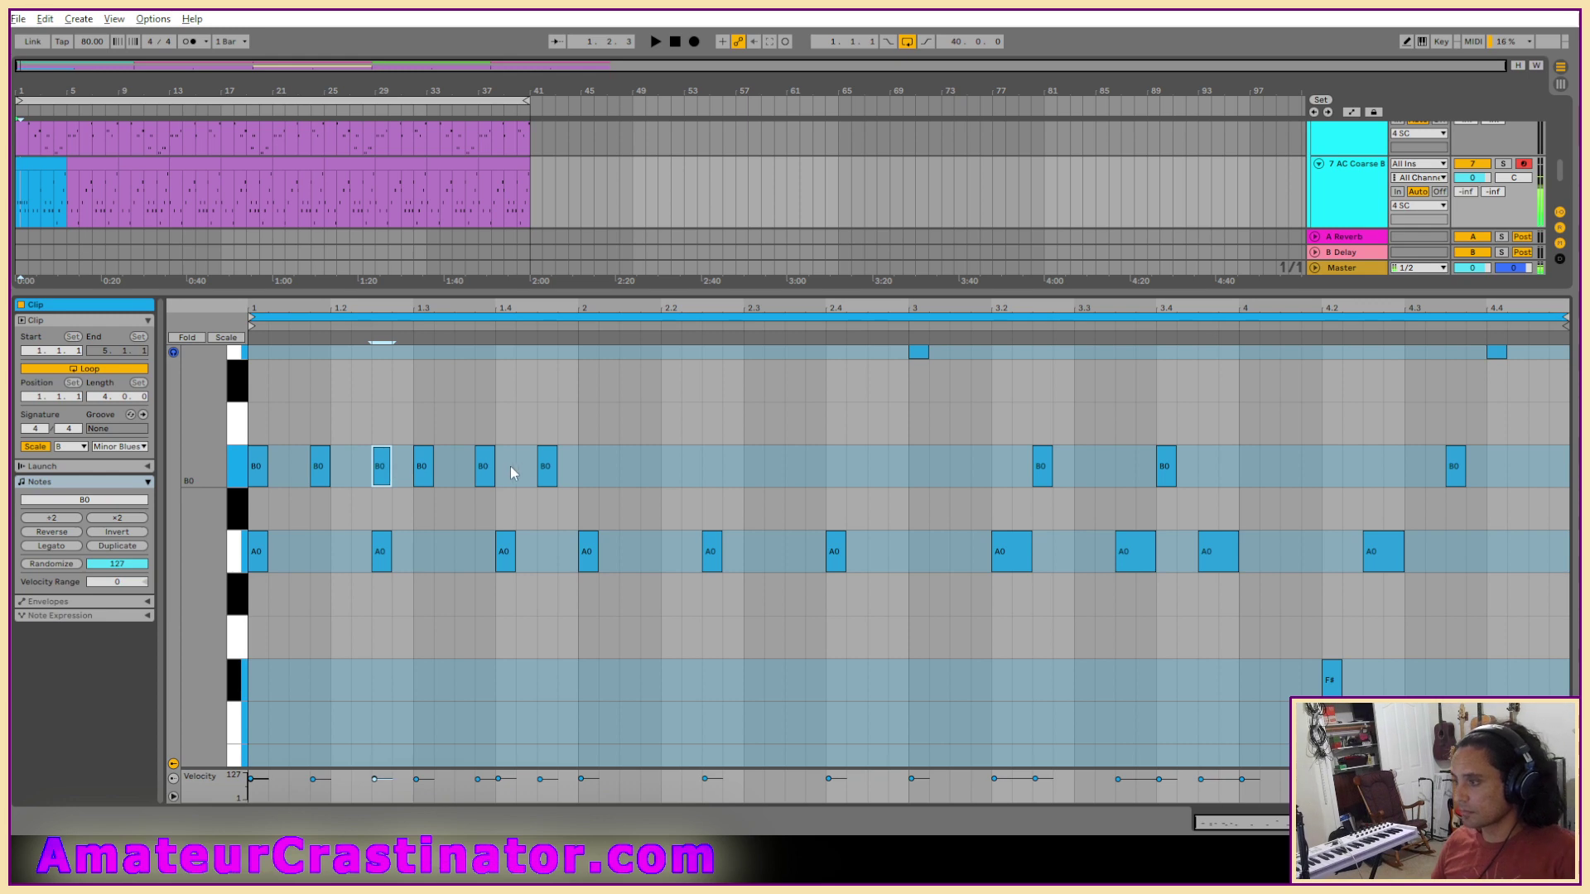
key("Delete")
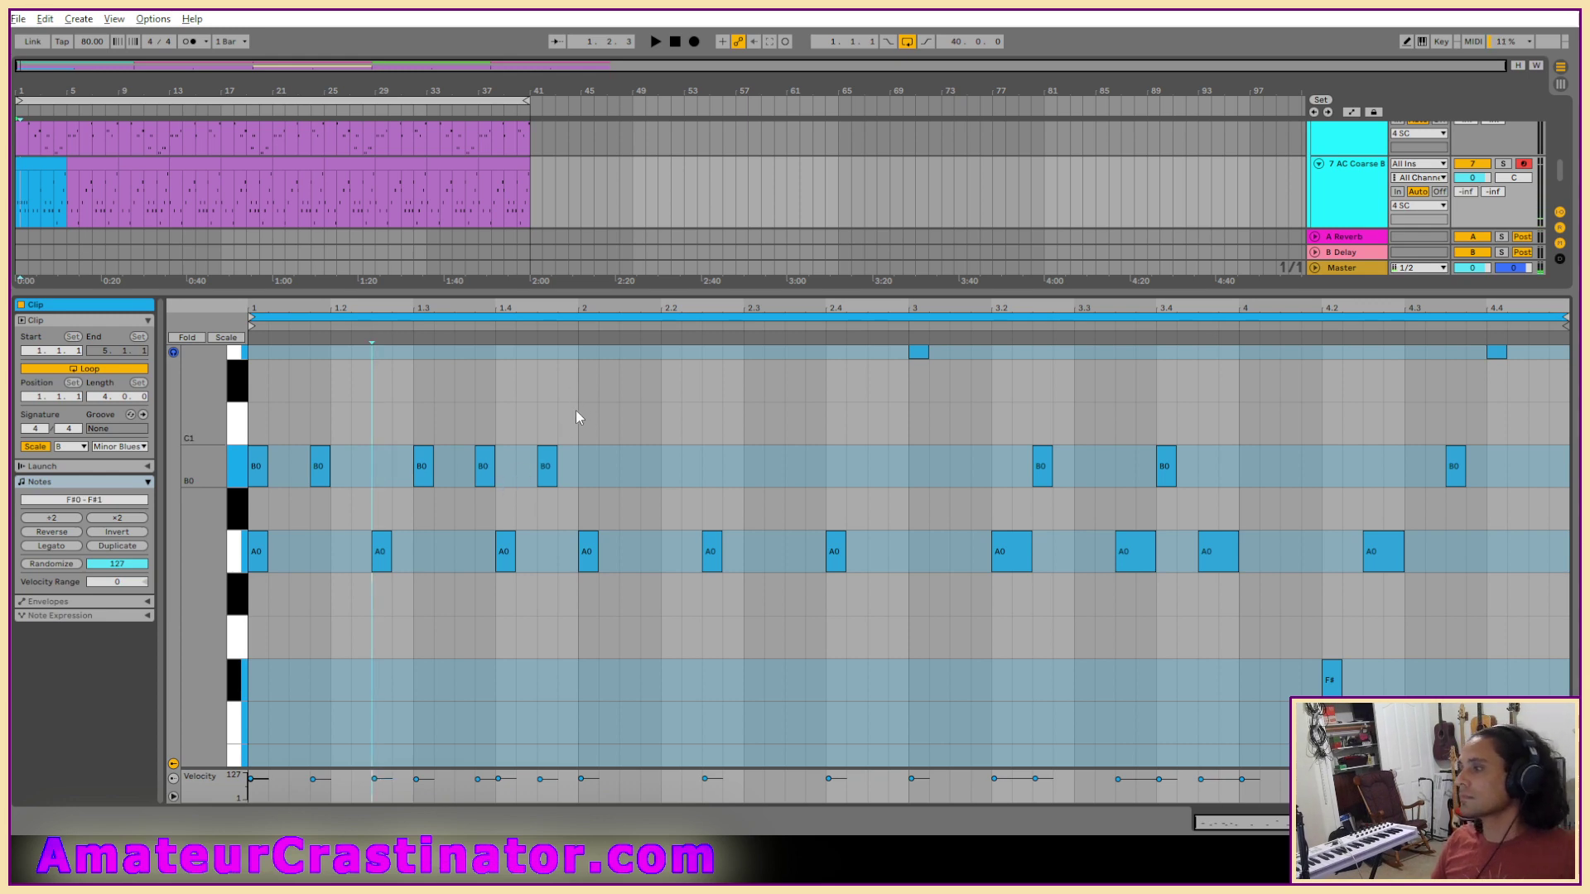
Delete the B0 at 1.1, duplicate the four remaining bar 1 B0s into bar 2, and start playback.
left_click_drag(578, 410, 226, 497)
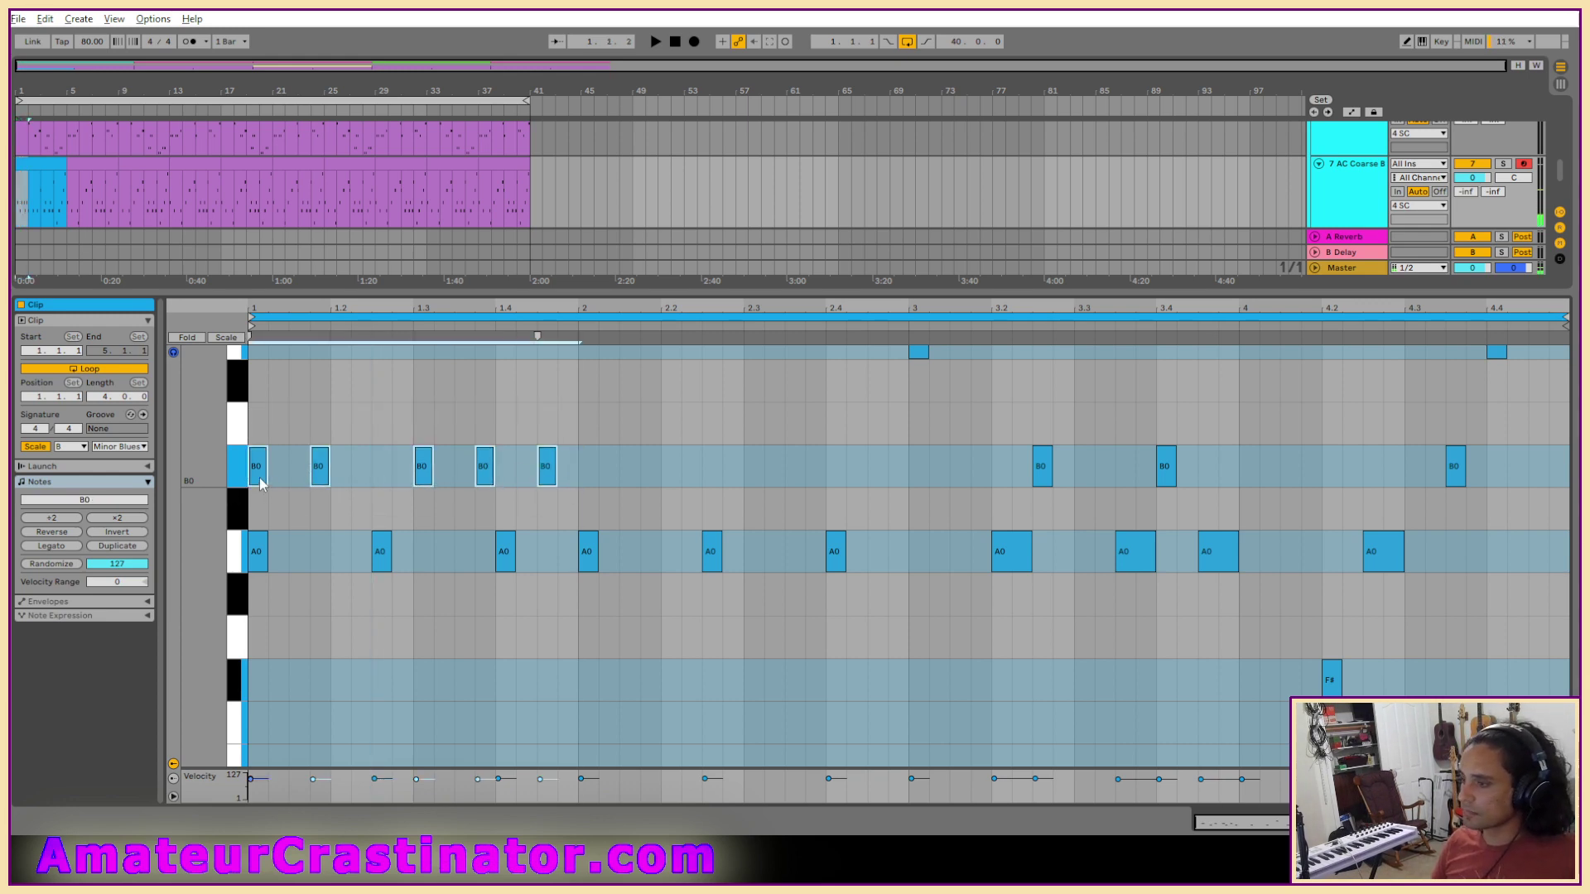
left_click(259, 479)
key("Delete")
left_click_drag(575, 440, 231, 525)
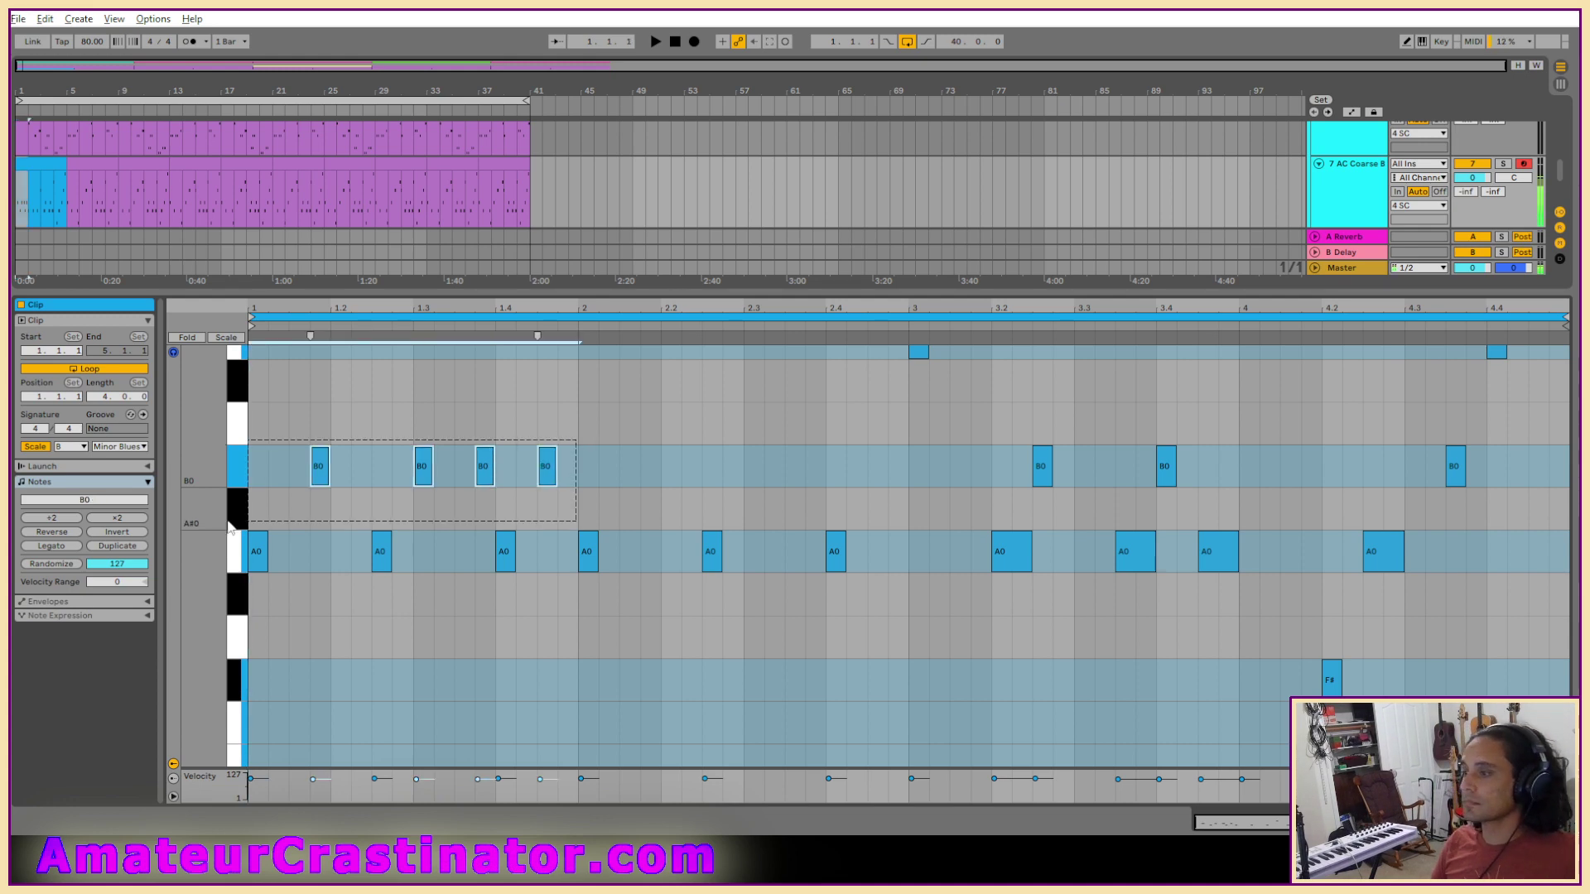
key("ctrl+d")
key("space")
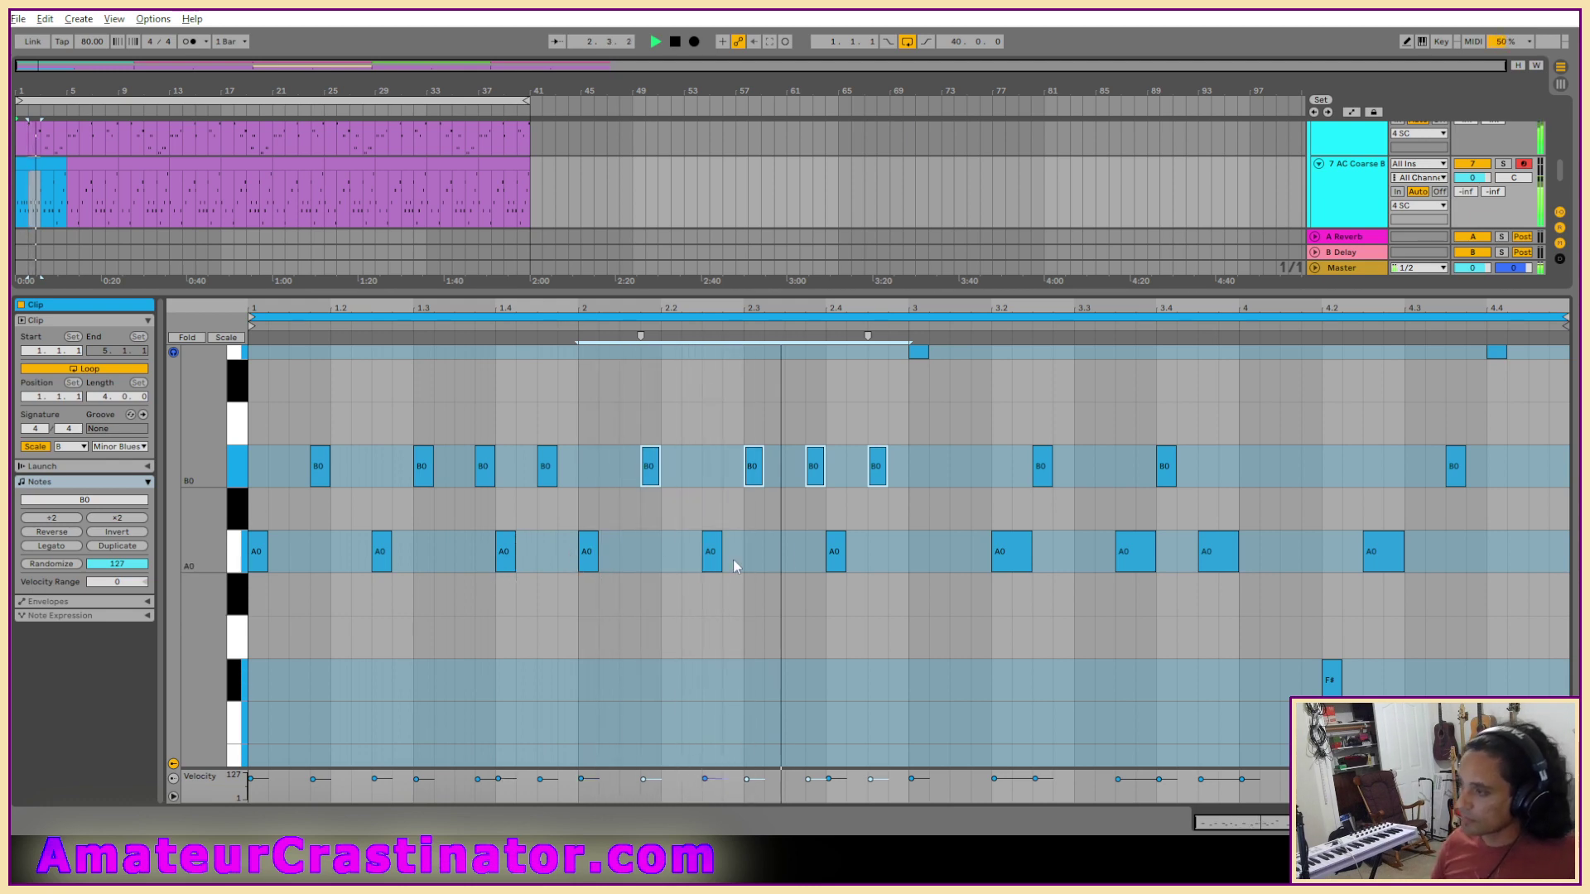
Stop playback, add a sixteenth-note E1 at 2.4.4, and play the clip again.
scroll(899, 530, "up", 5)
key("space")
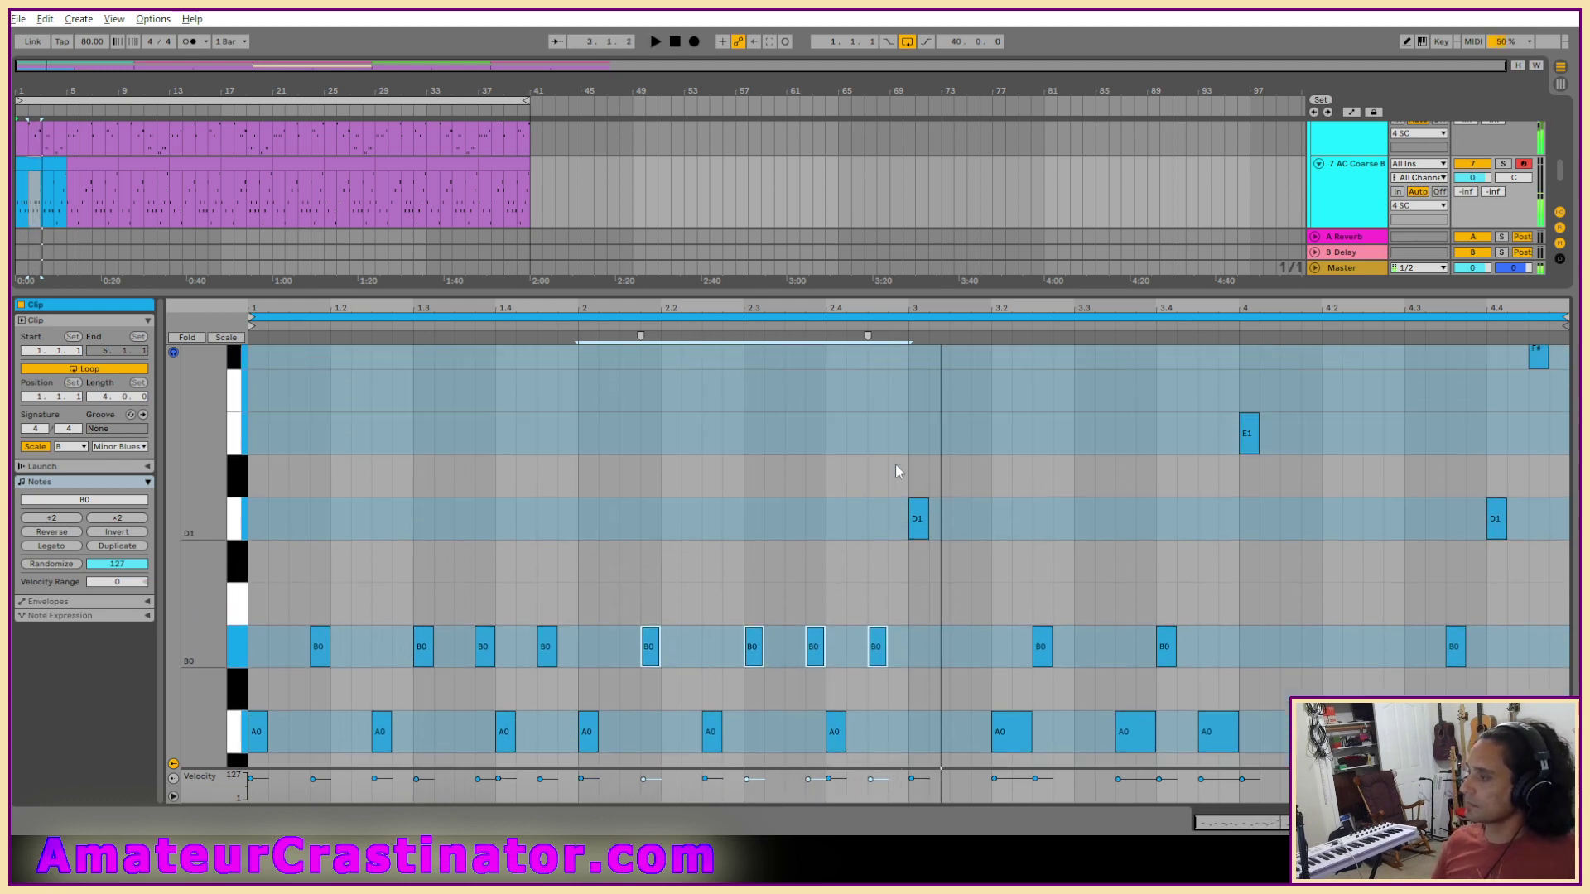
double_click(892, 432)
key("space")
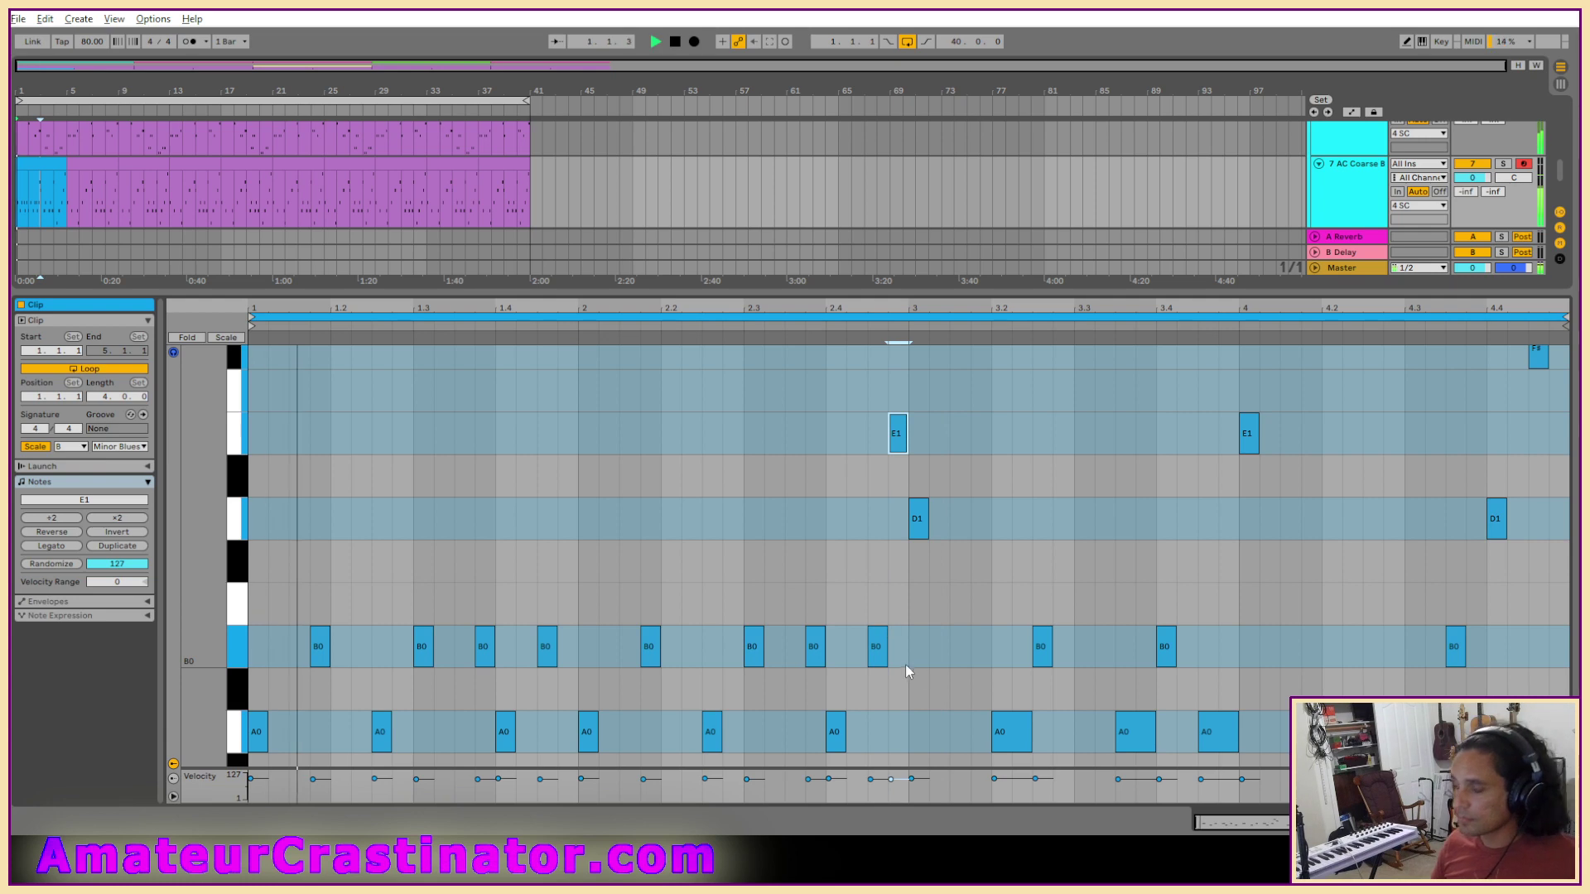
scroll(901, 670, "down", 1)
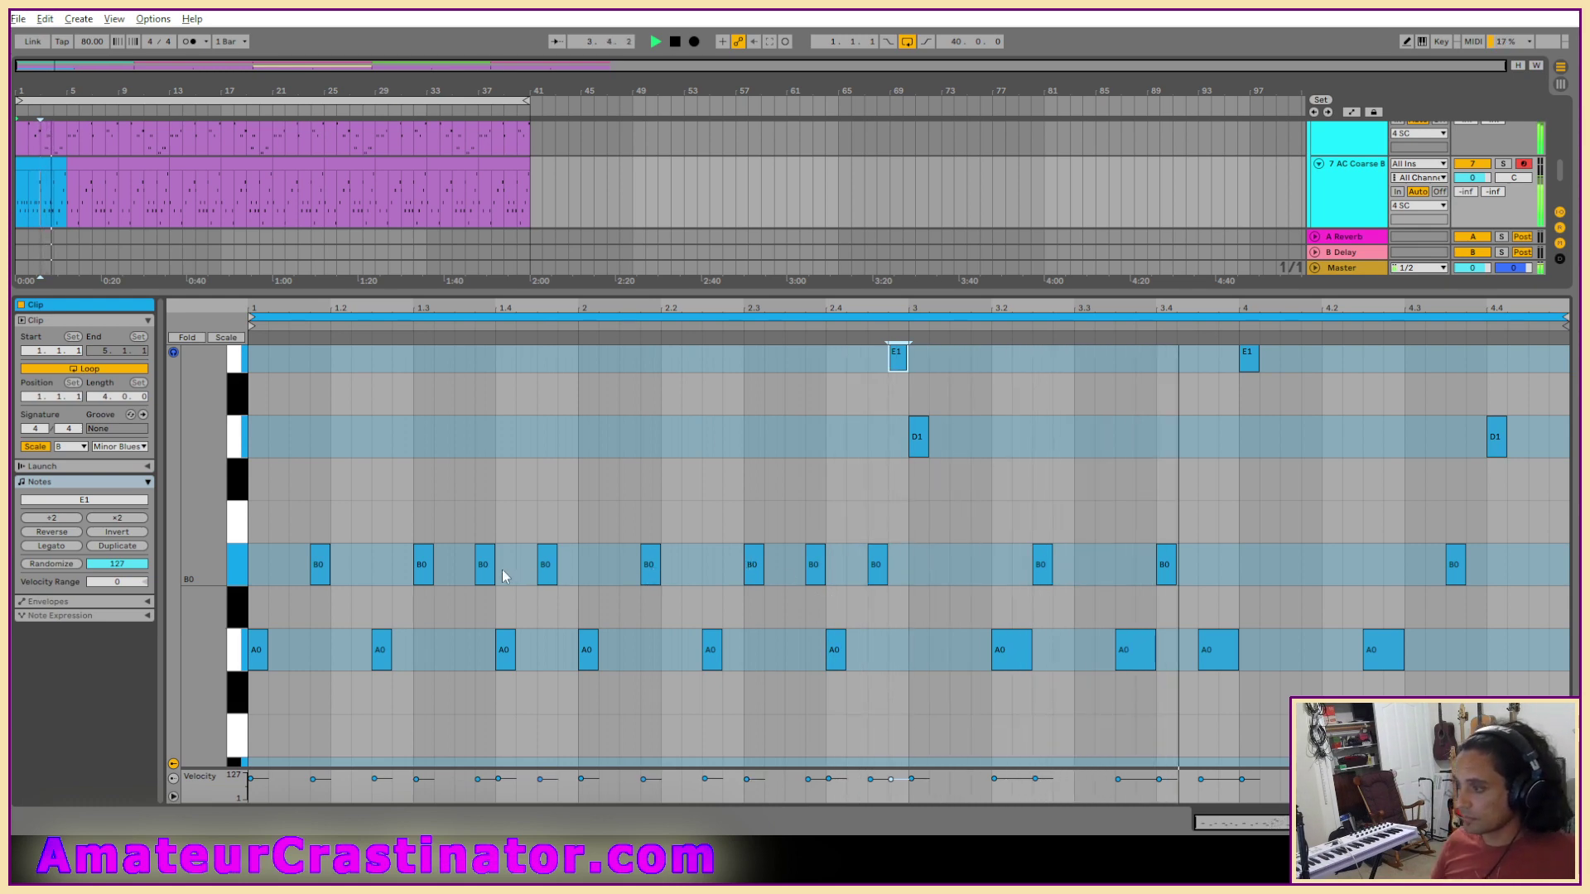
Raise the B0s at 1.4.3 and 2.3 to D1.
left_click_drag(548, 566, 558, 455)
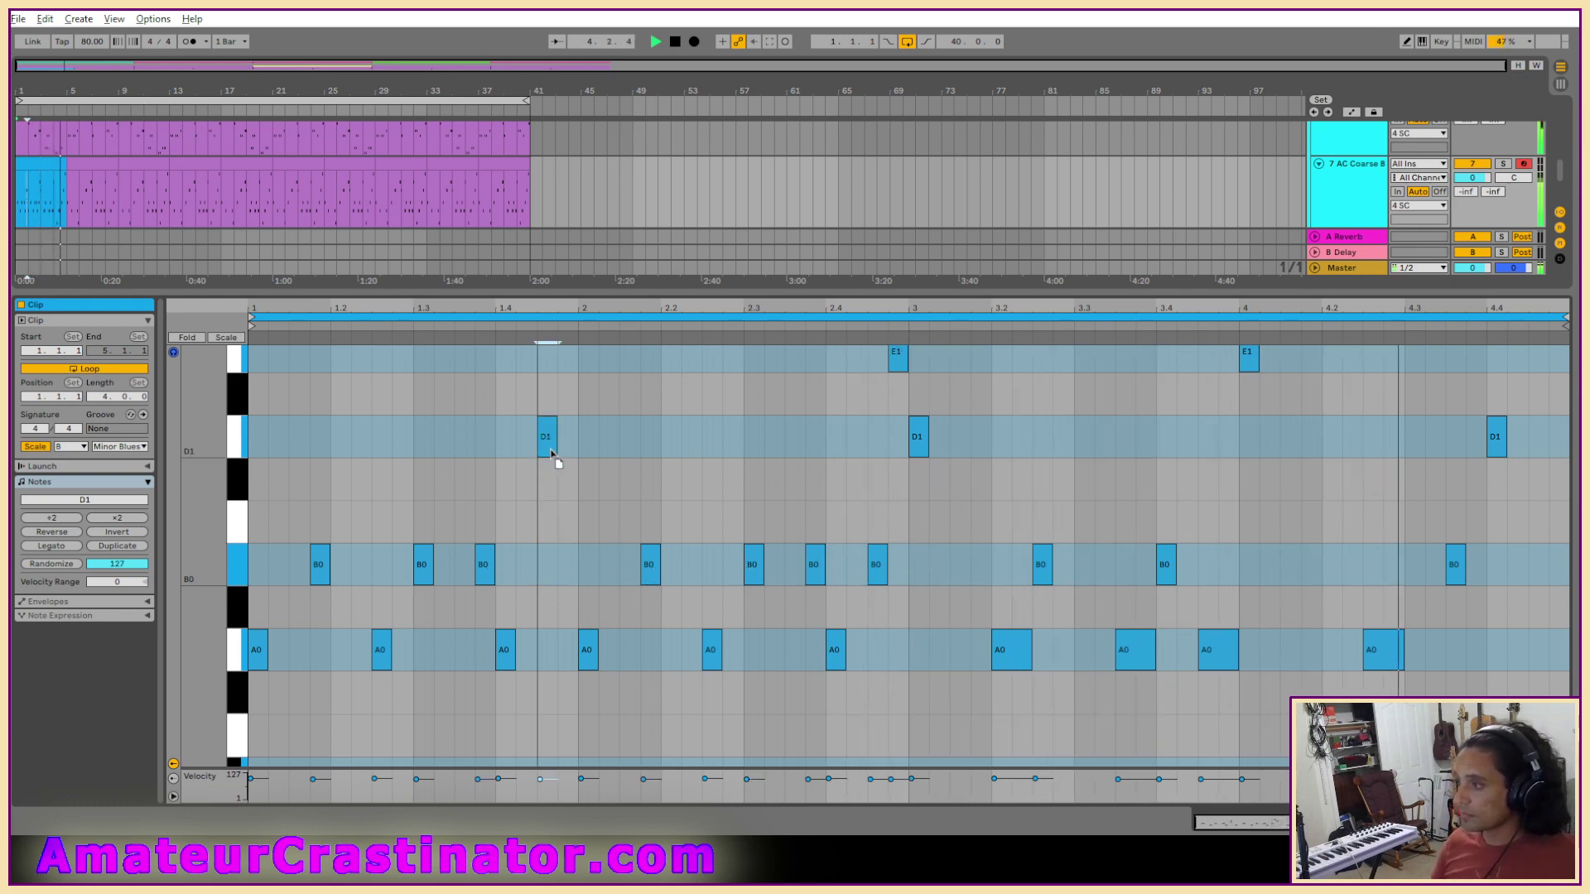
scroll(646, 584, "down", 3)
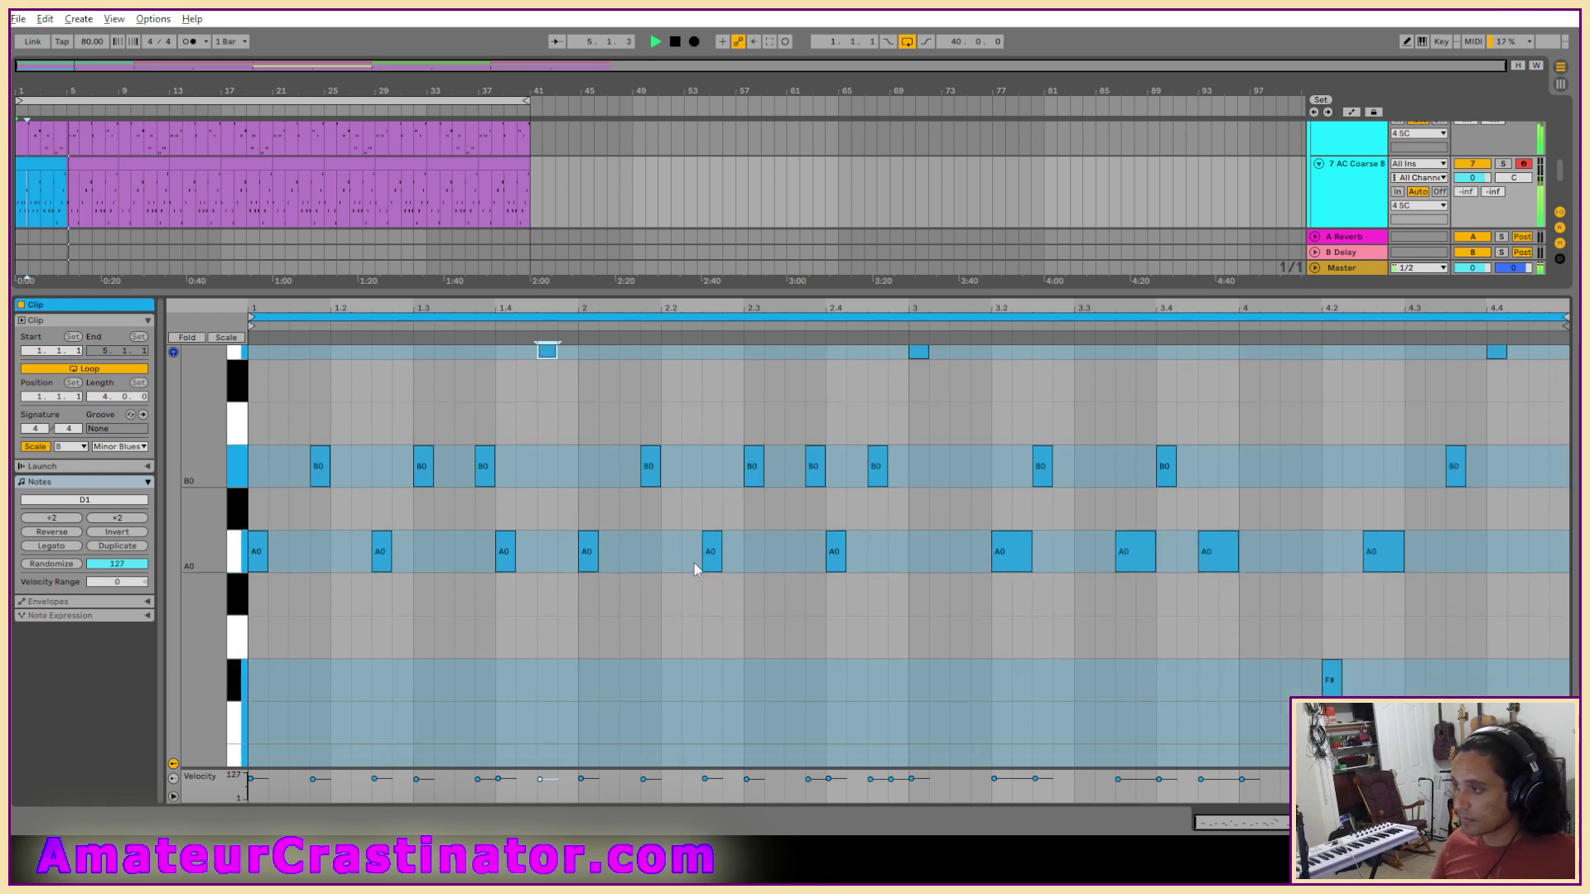
scroll(720, 584, "up", 2)
scroll(732, 589, "up", 1)
left_click_drag(745, 595, 757, 544)
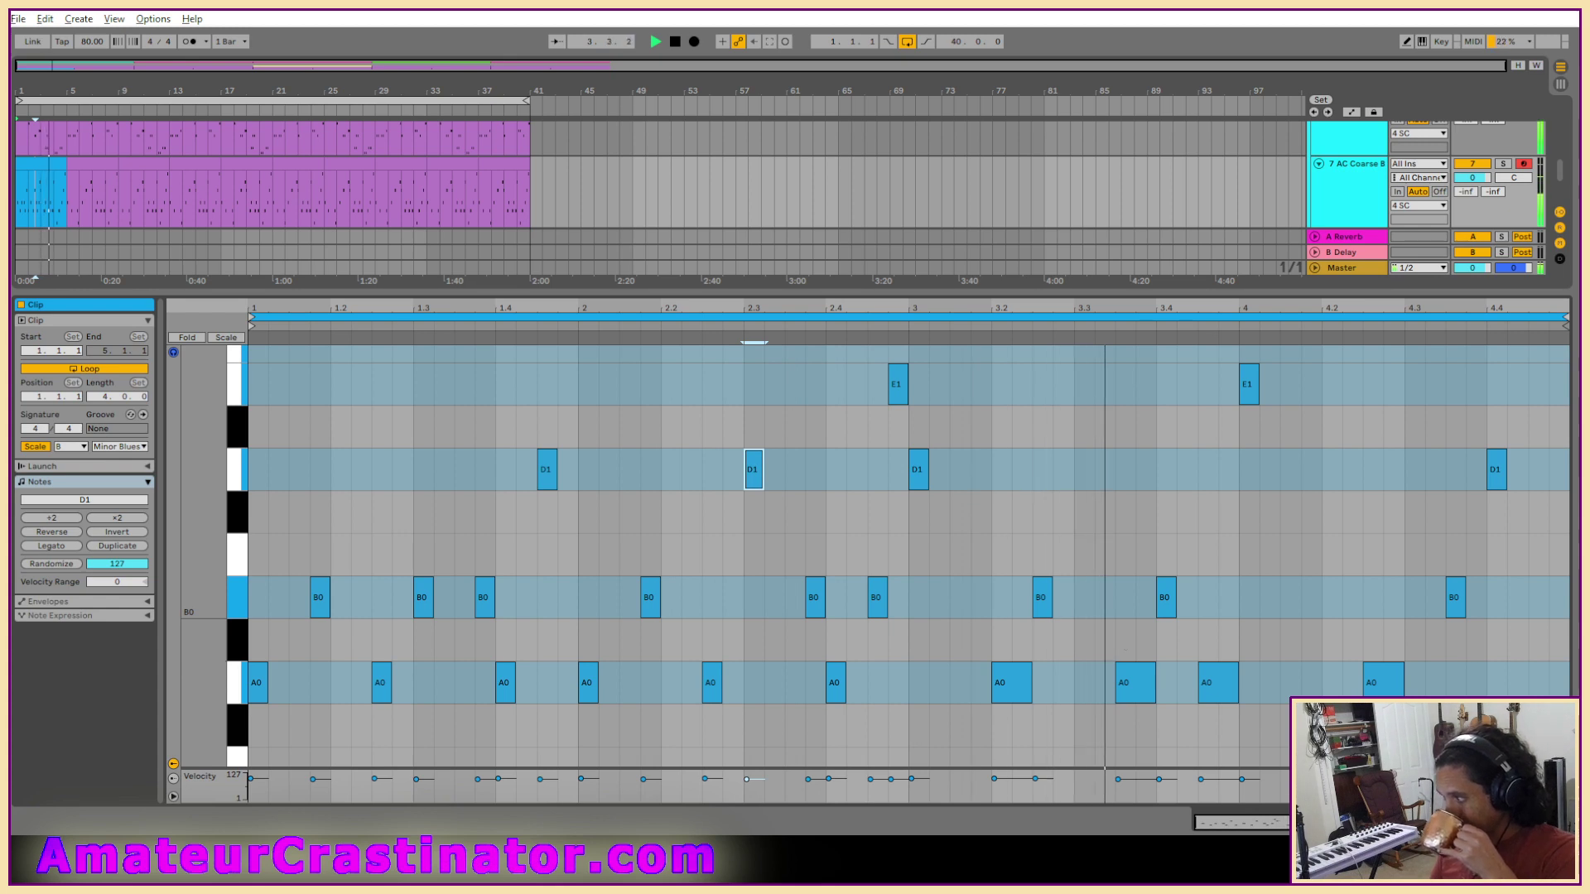
Return to the bass track's devices and open the T100.als set from the T100 Project folder.
key("shift+Tab")
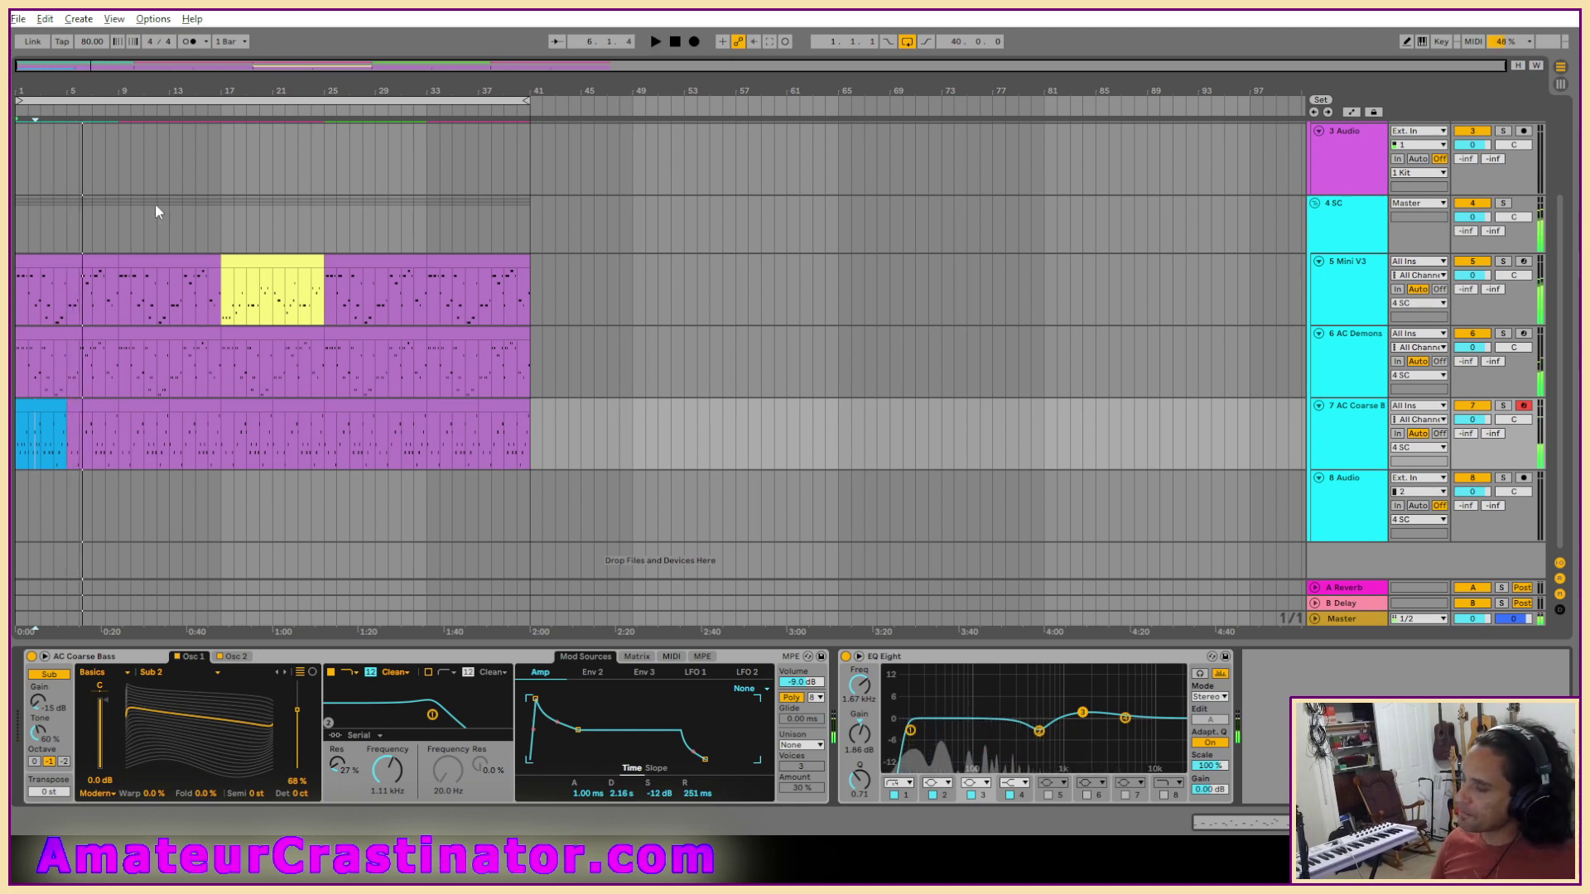
left_click(18, 19)
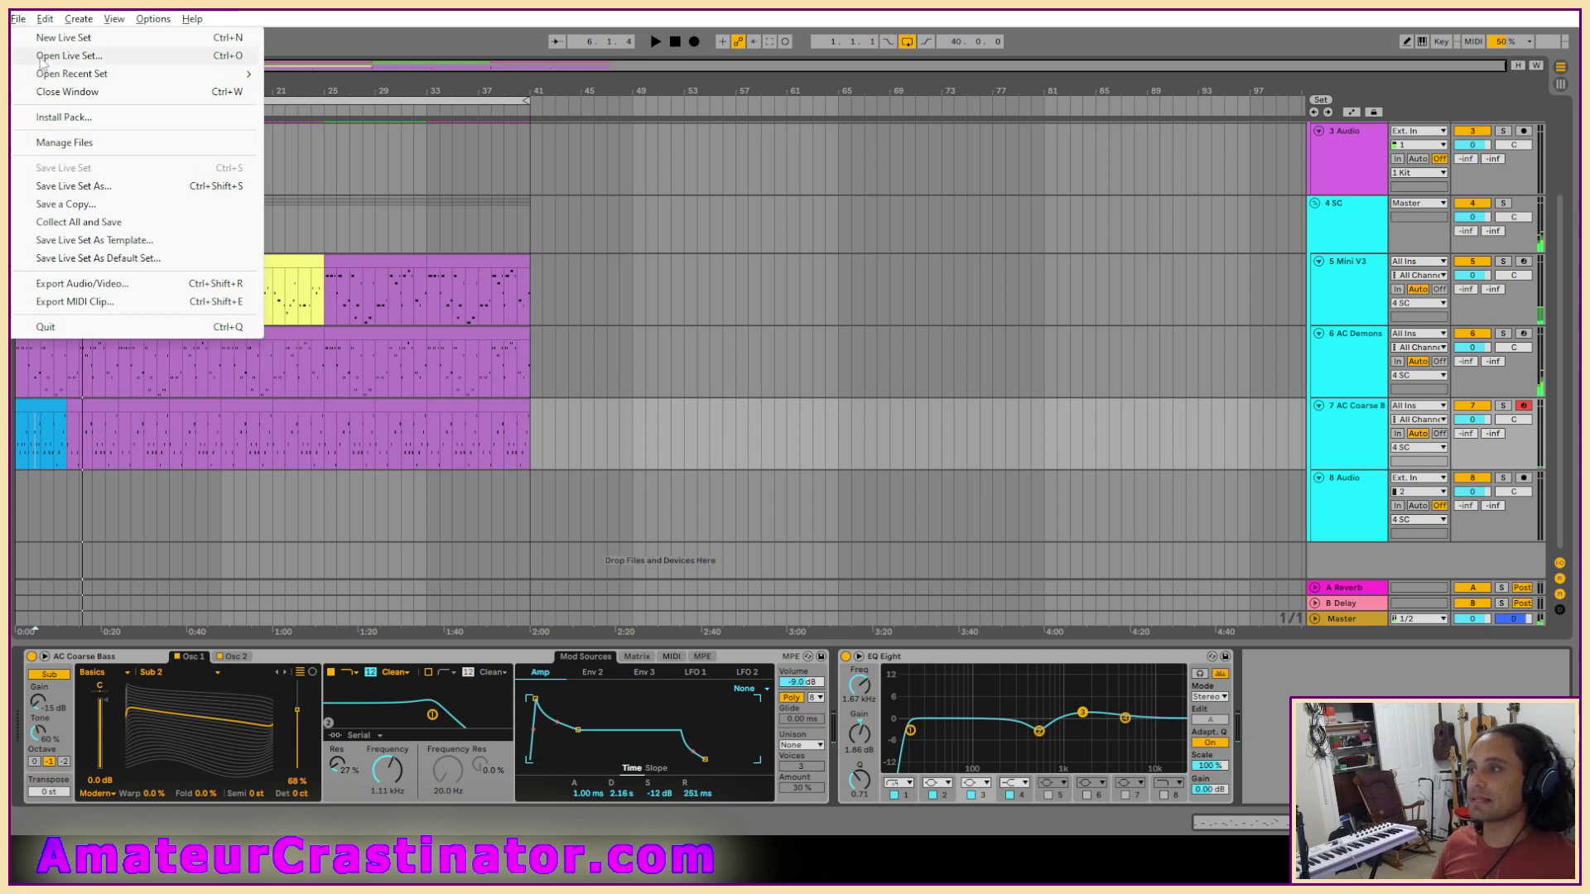
left_click(50, 51)
left_click(311, 78)
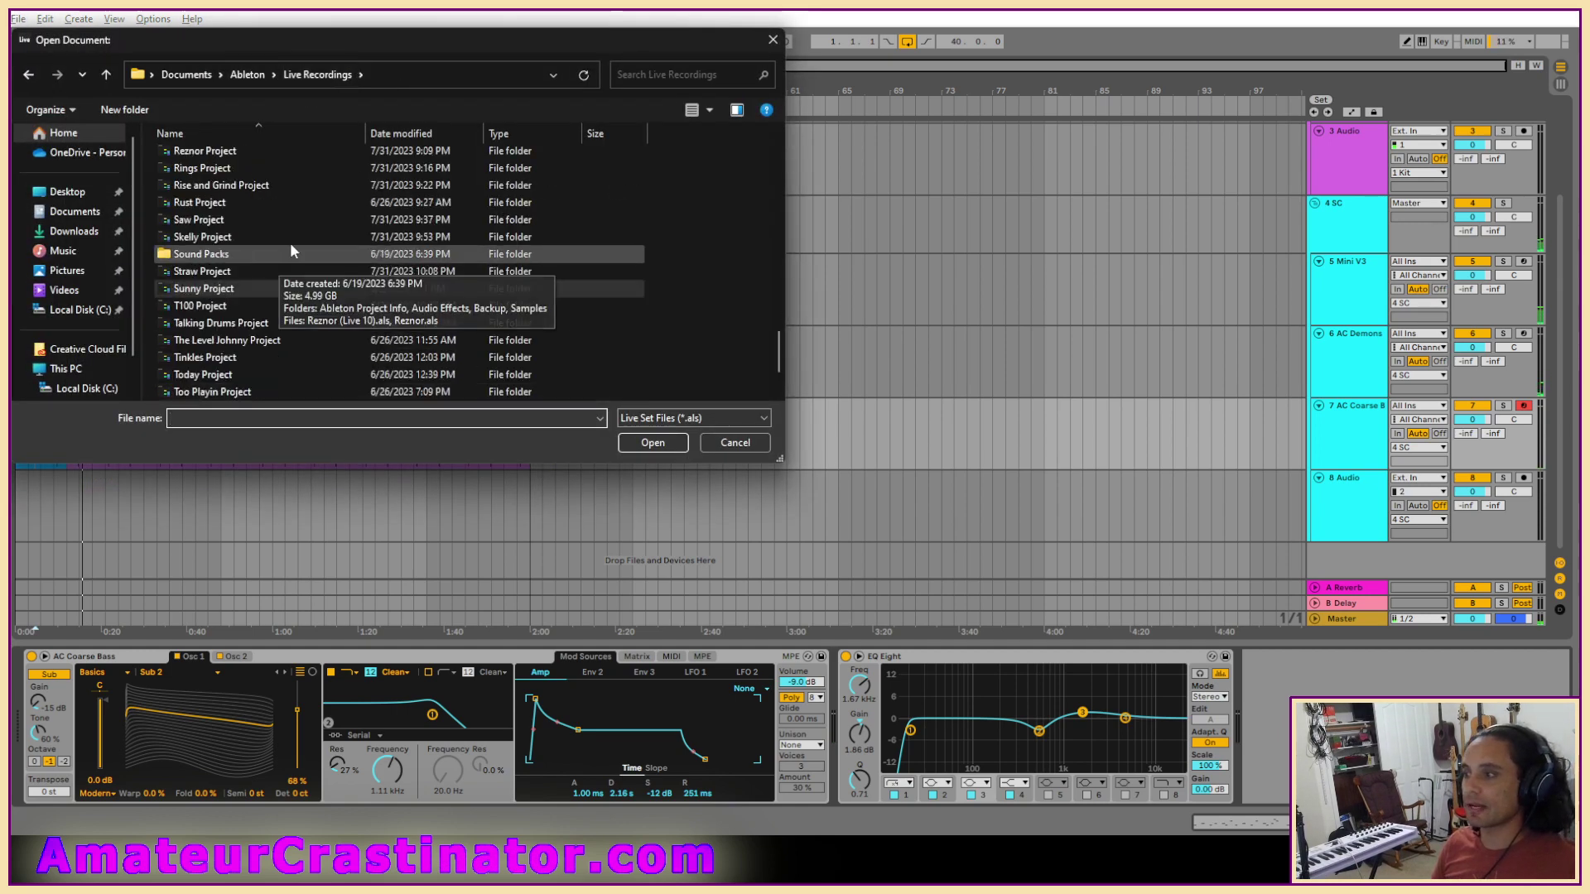
double_click(192, 308)
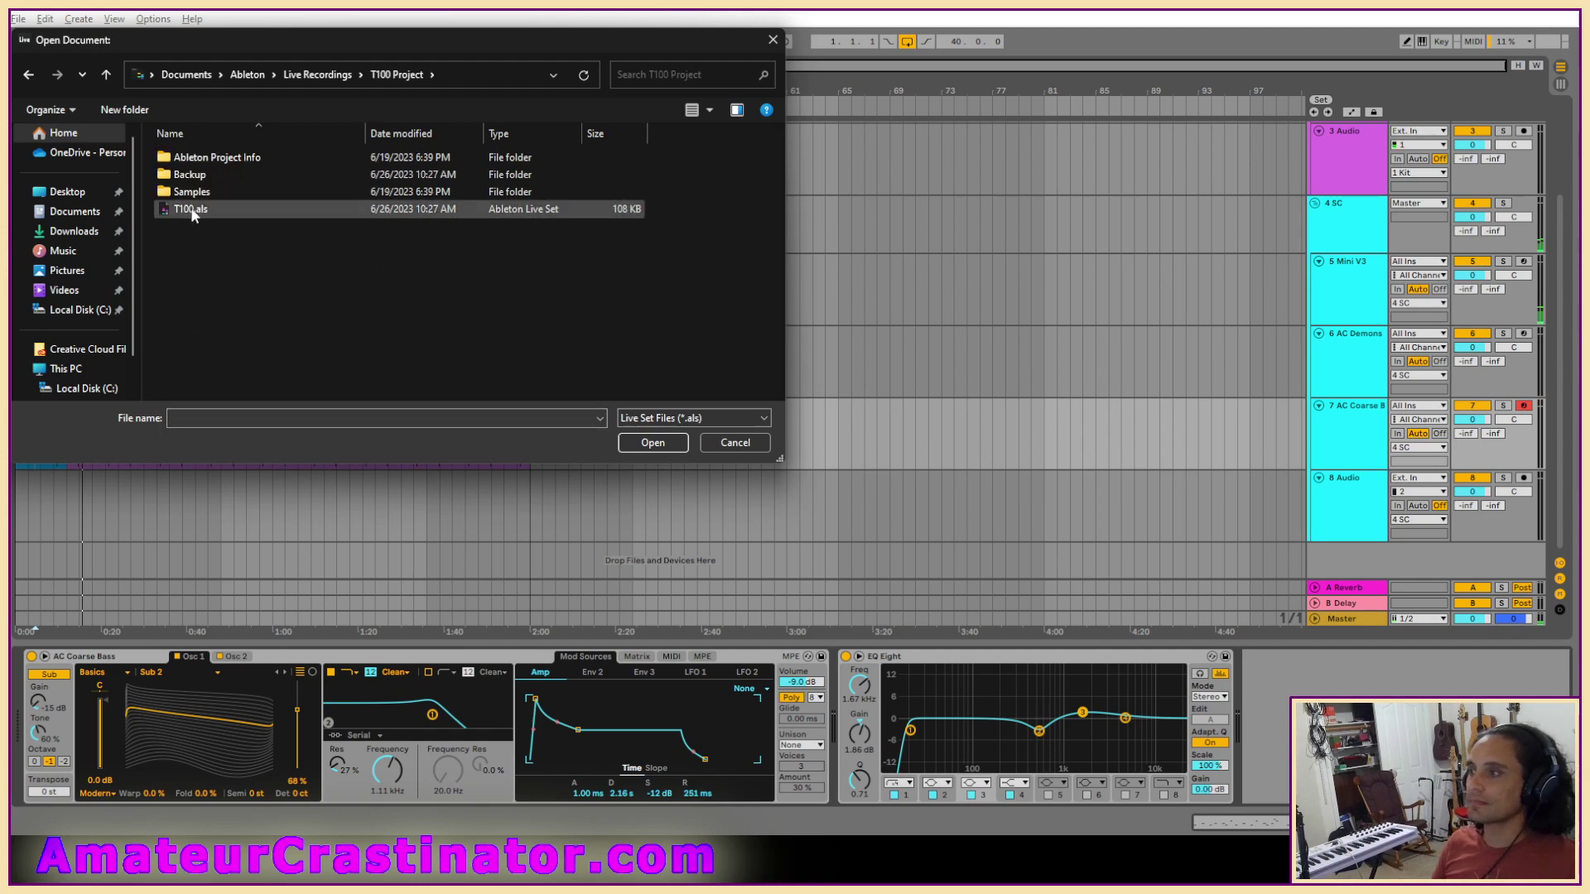
double_click(190, 209)
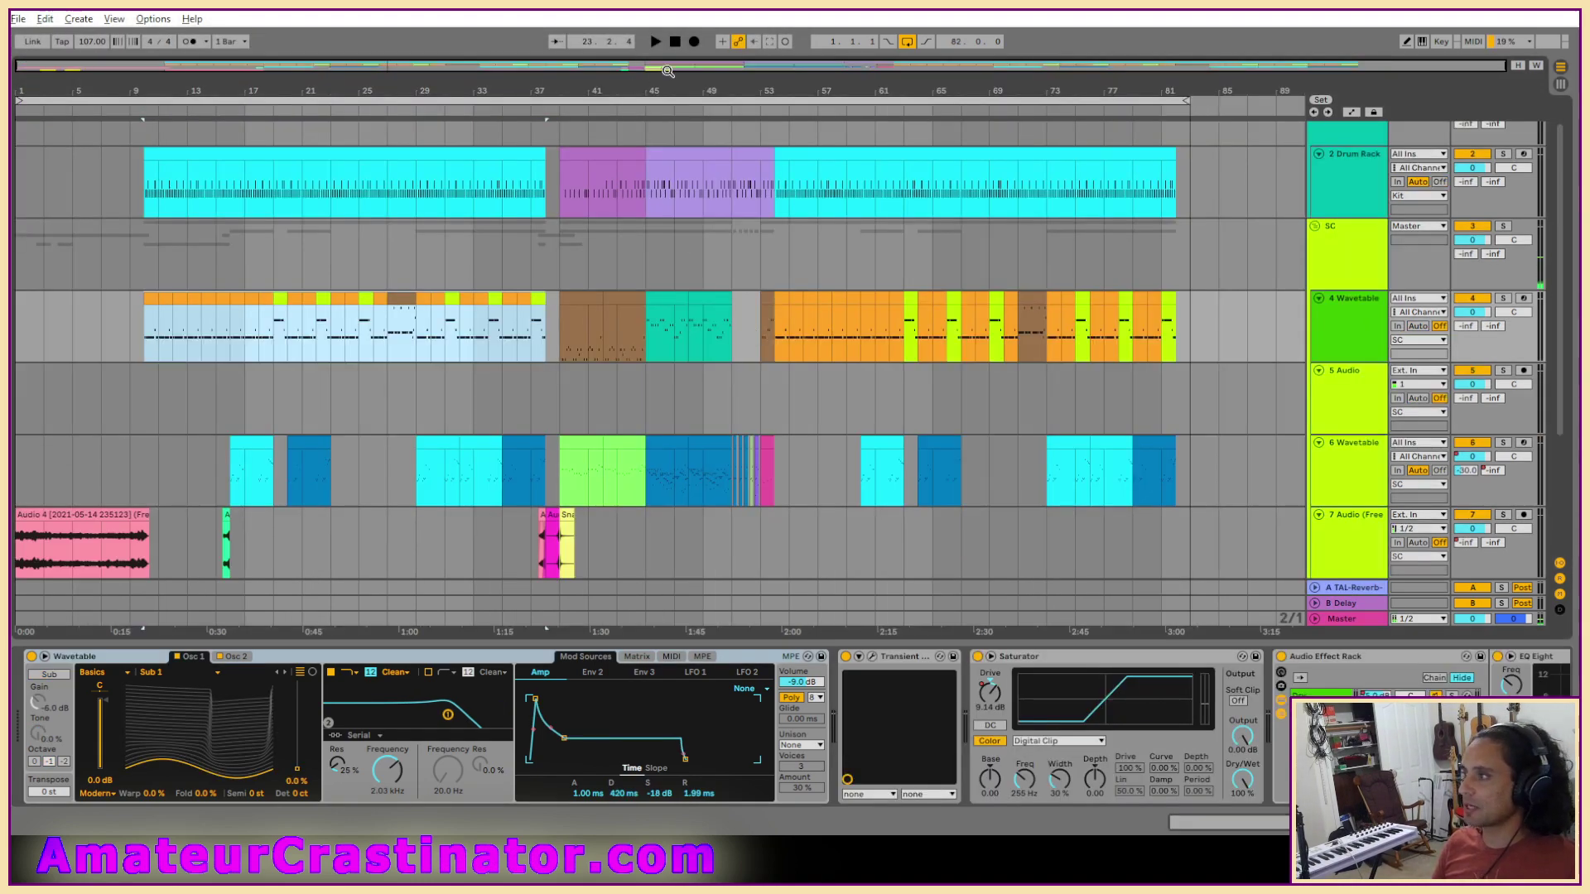
Play the T100 arrangement from the start and look over its tracks.
left_click(676, 42)
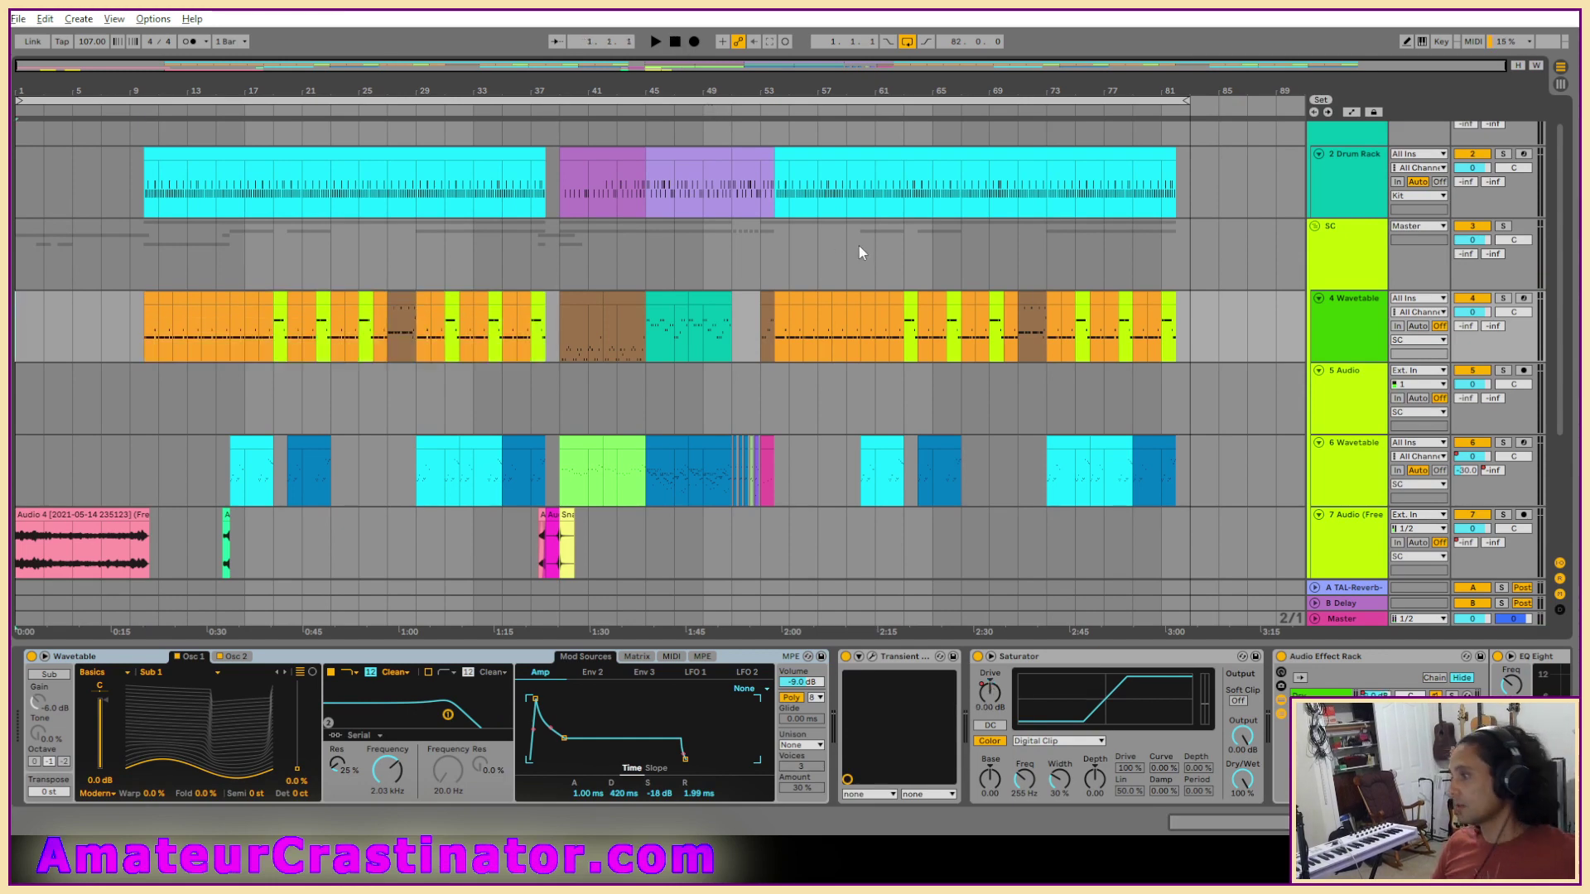
key("space")
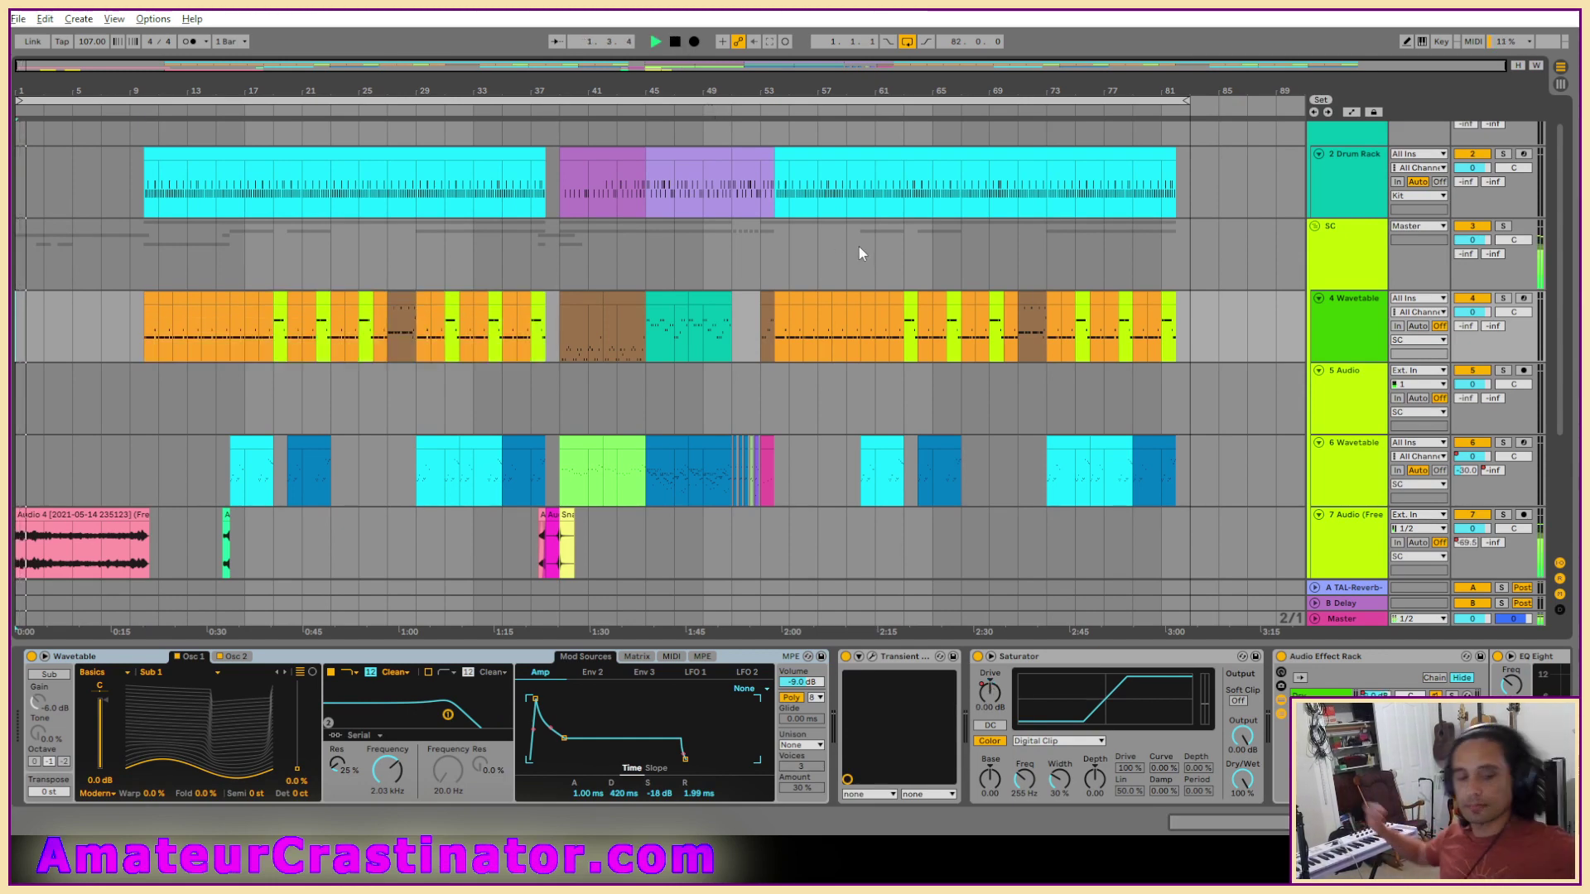
scroll(761, 243, "down", 2)
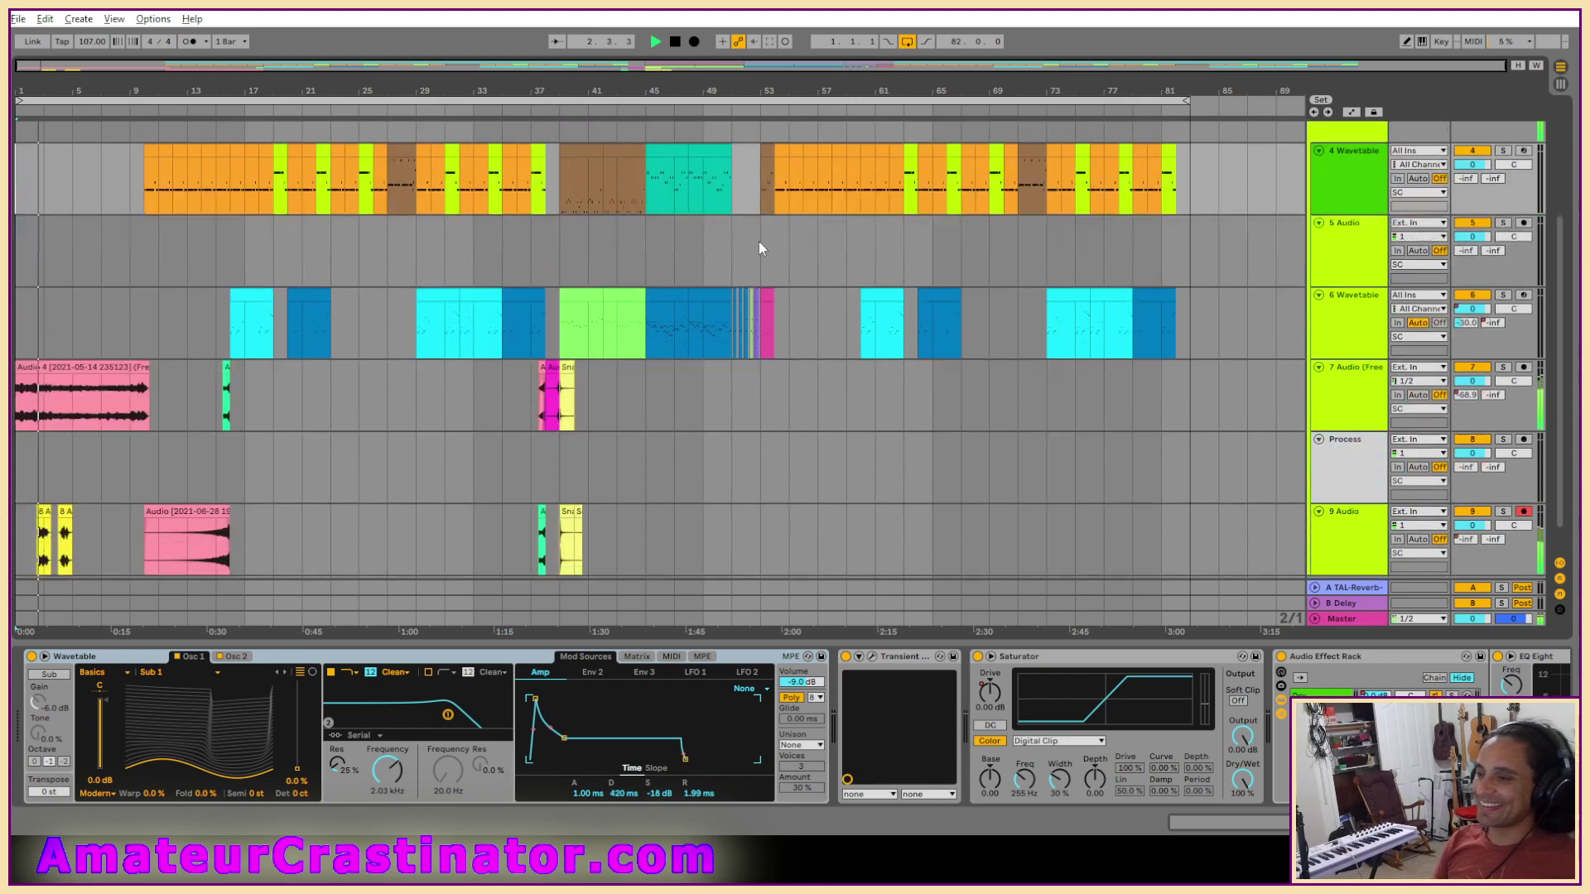
scroll(758, 241, "up", 3)
scroll(759, 241, "down", 2)
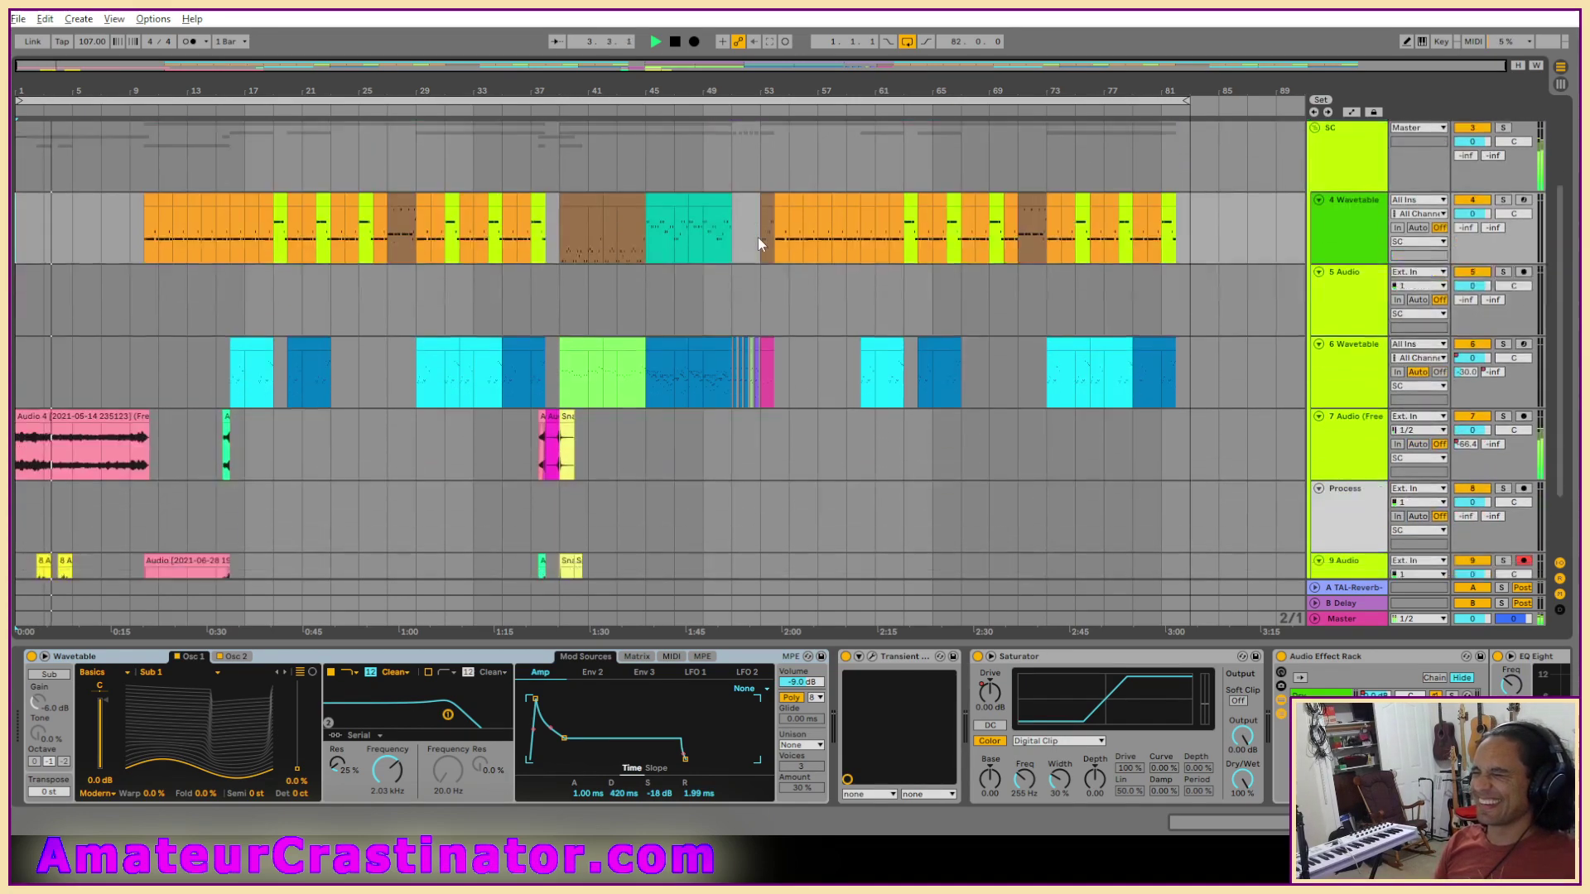
scroll(757, 237, "down", 1)
scroll(758, 237, "up", 3)
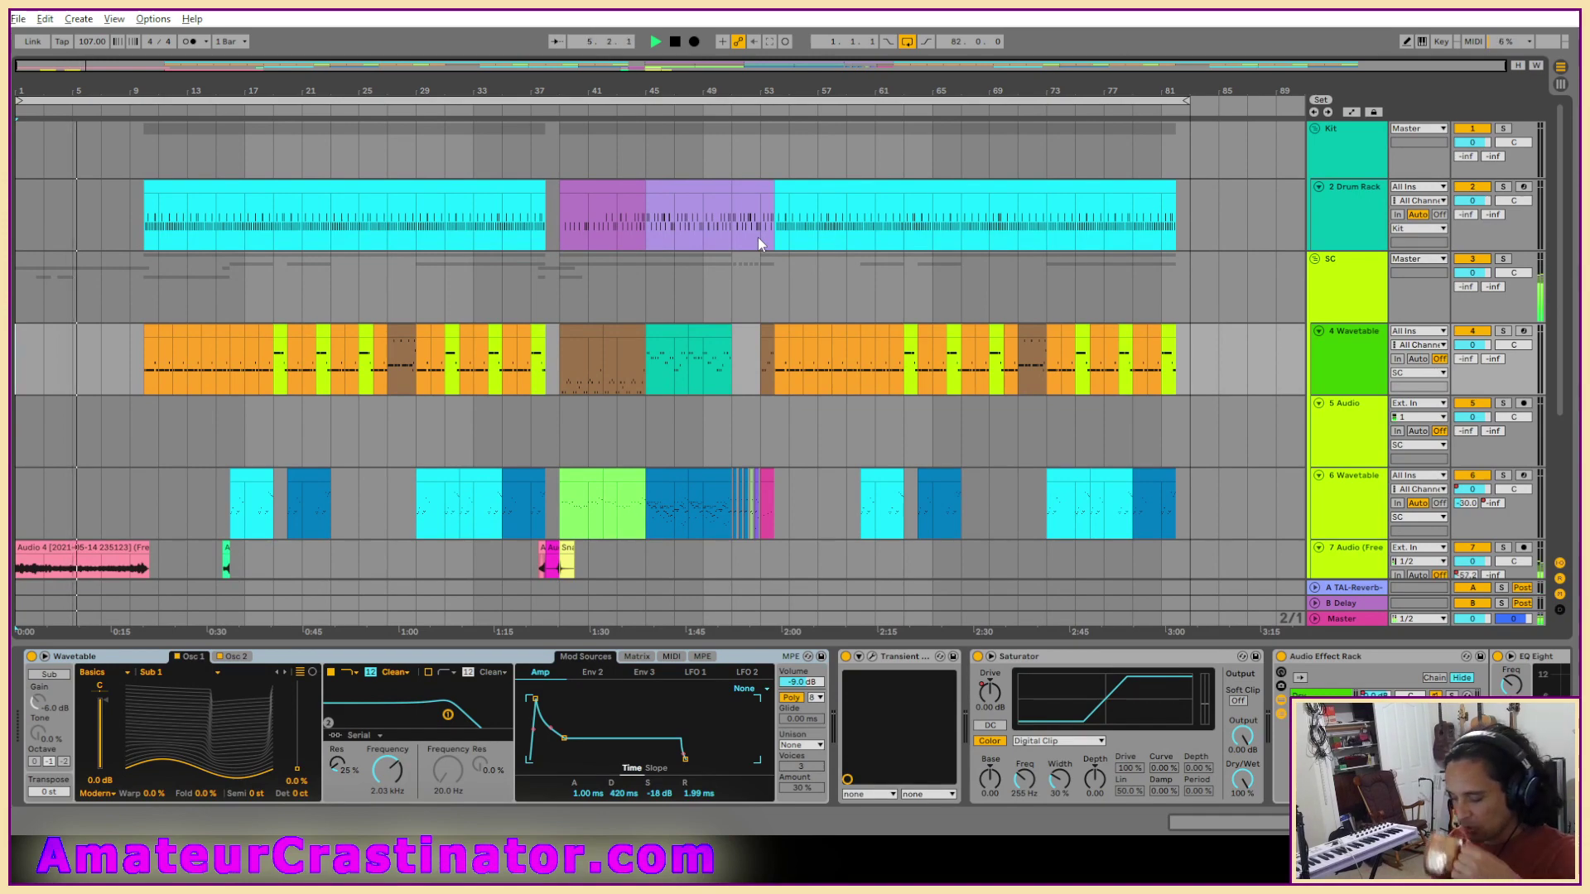
scroll(758, 237, "down", 3)
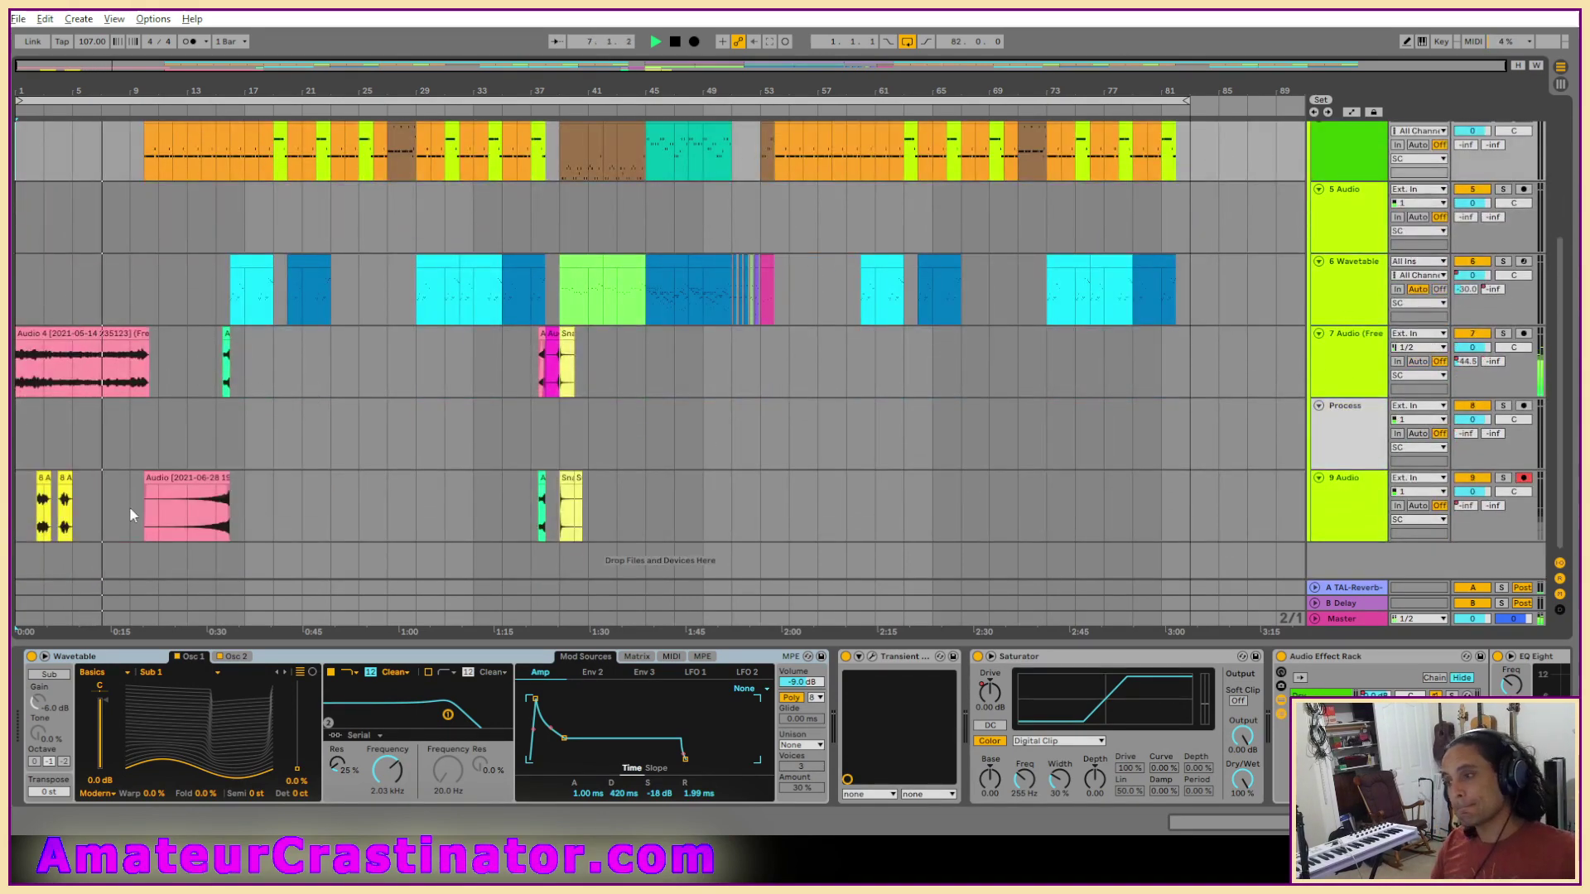
Play the passage from 4.1.4 to 4.2.3 in the yellow bar 4 clip on track 9.
left_click(67, 513)
key("z")
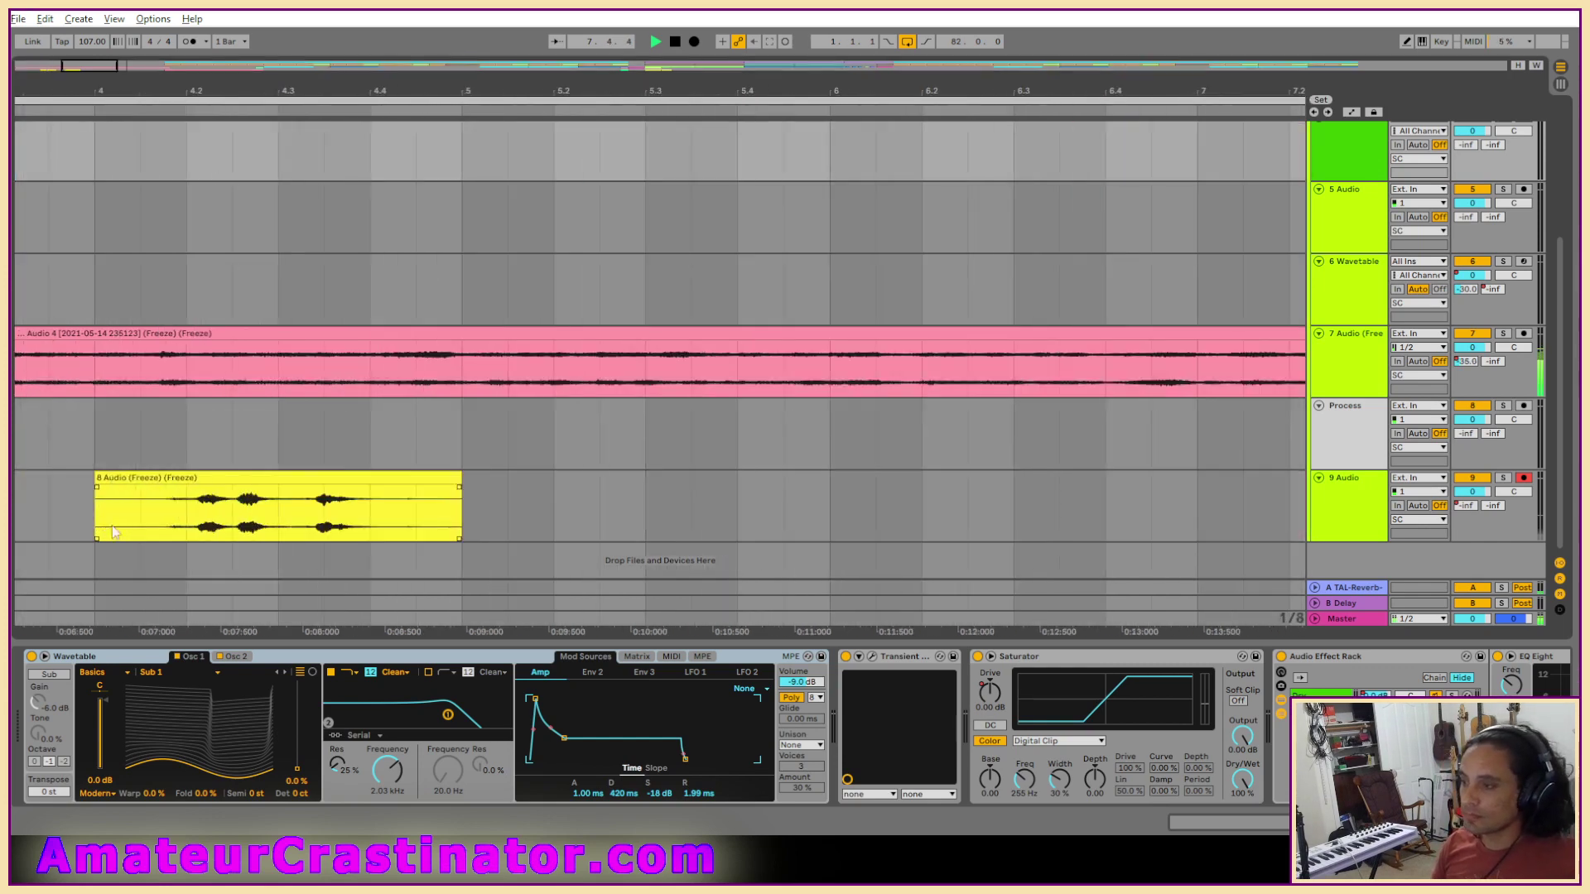
scroll(162, 533, "up", 2)
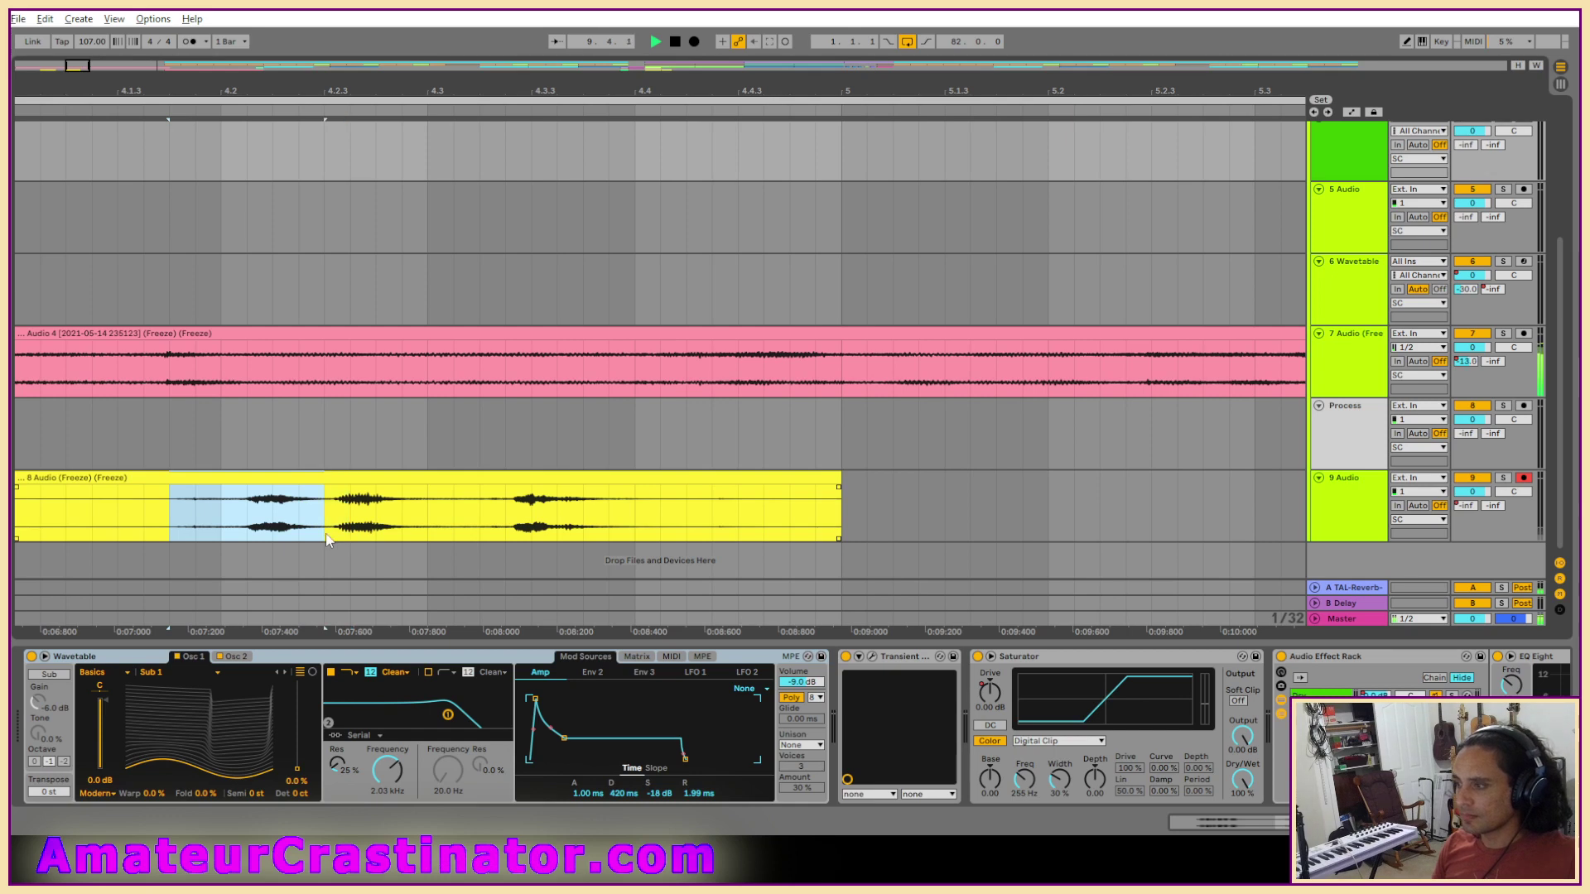
left_click_drag(325, 535, 326, 535)
key("ctrl+space")
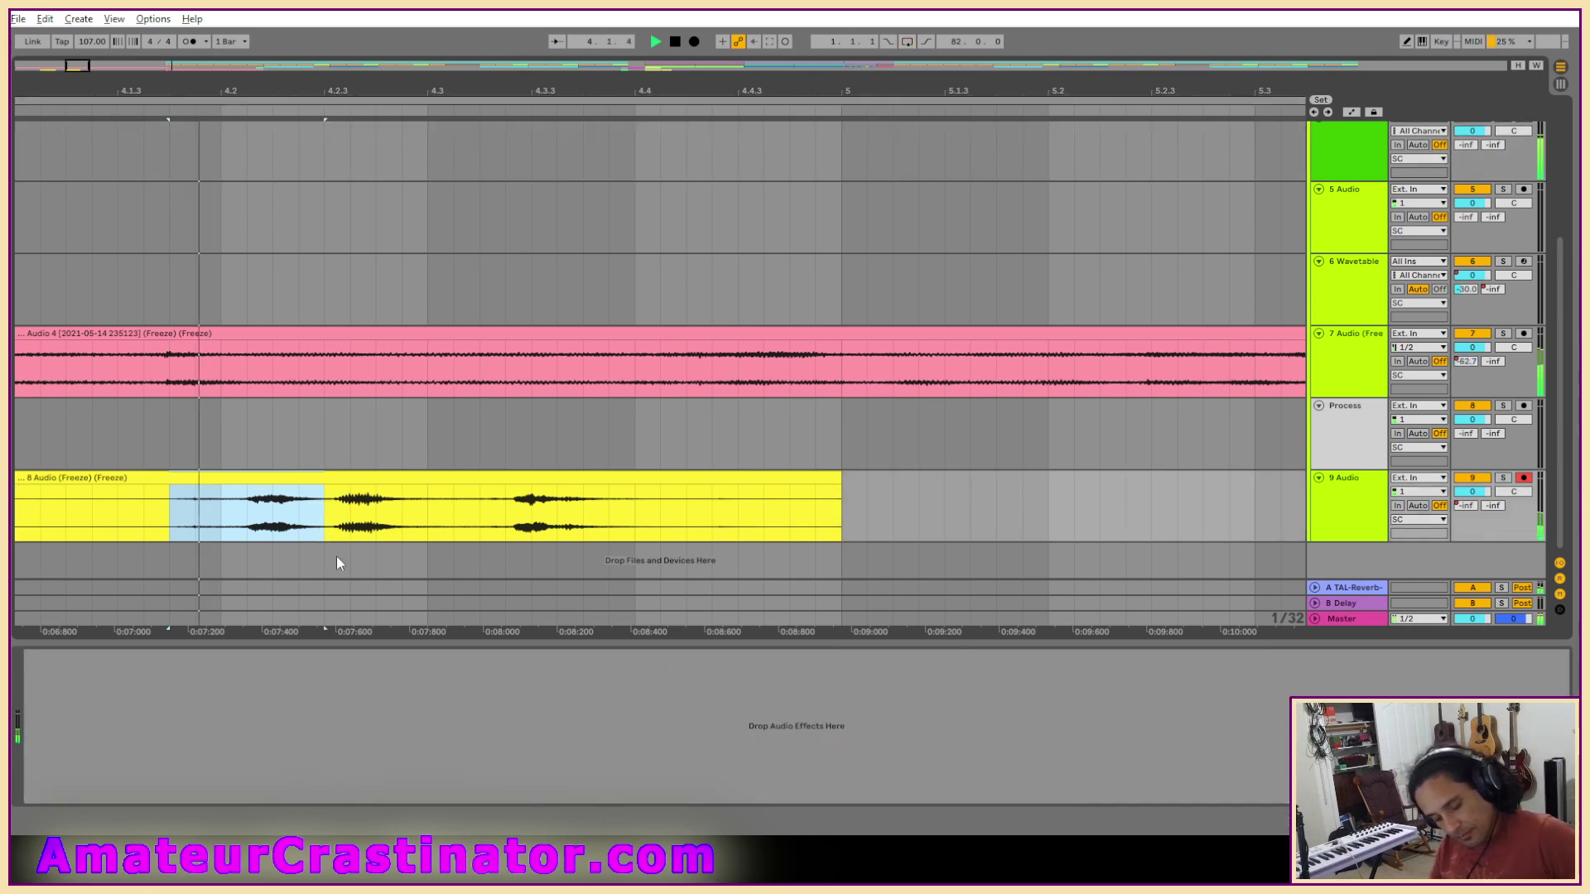
key("ctrl+space")
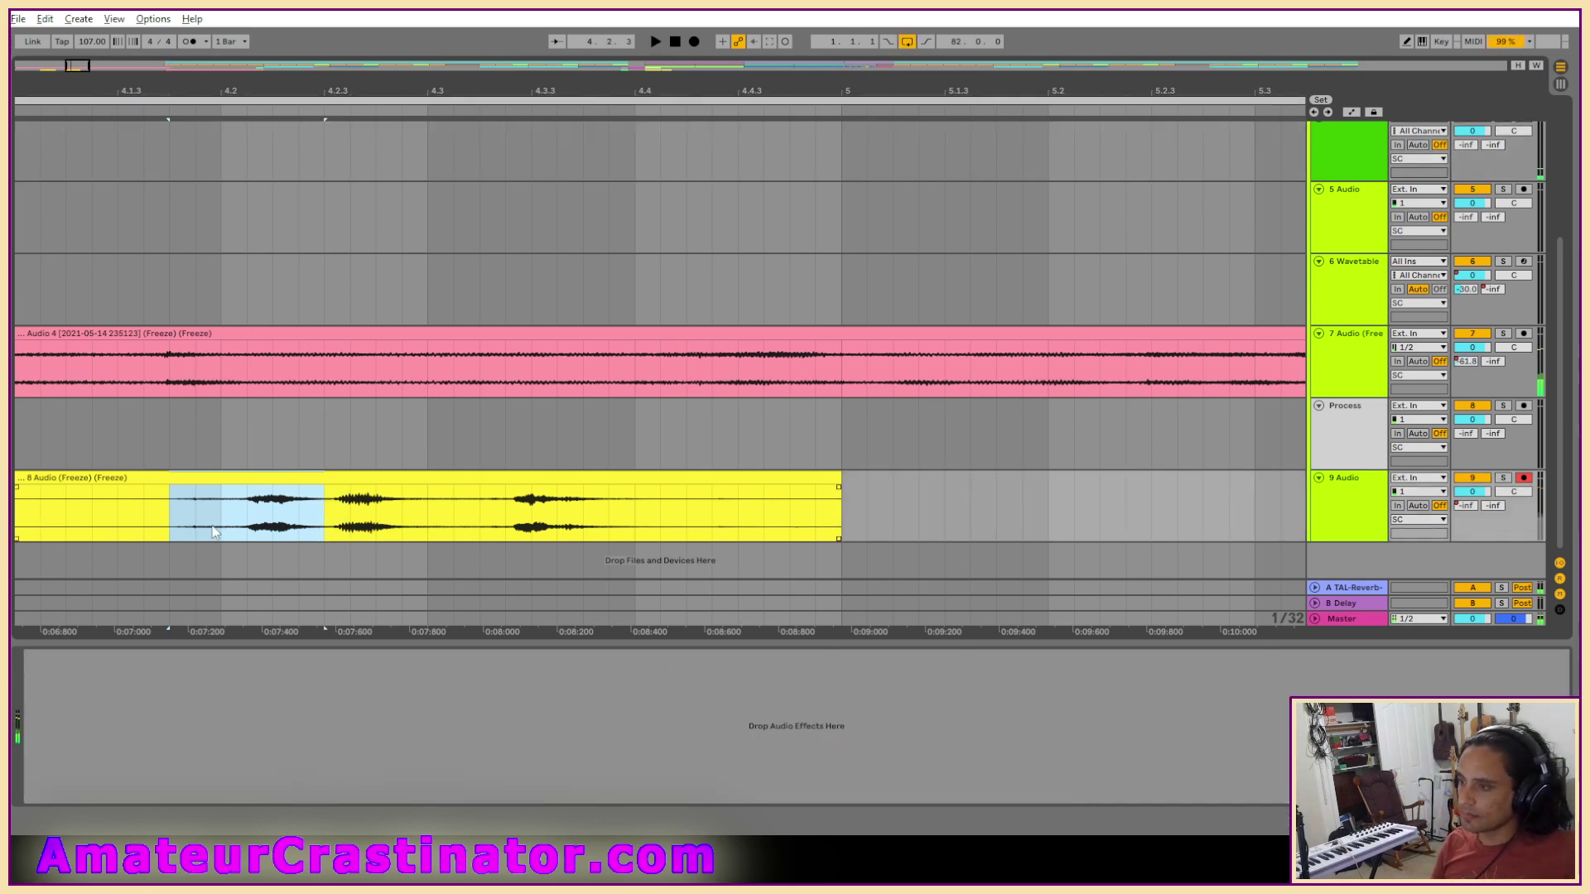
key("ctrl+space")
Solo track 9 and replay the first sound in the bar 4 clip, ending the selection at 4.2.3.
left_click_drag(197, 530, 321, 540)
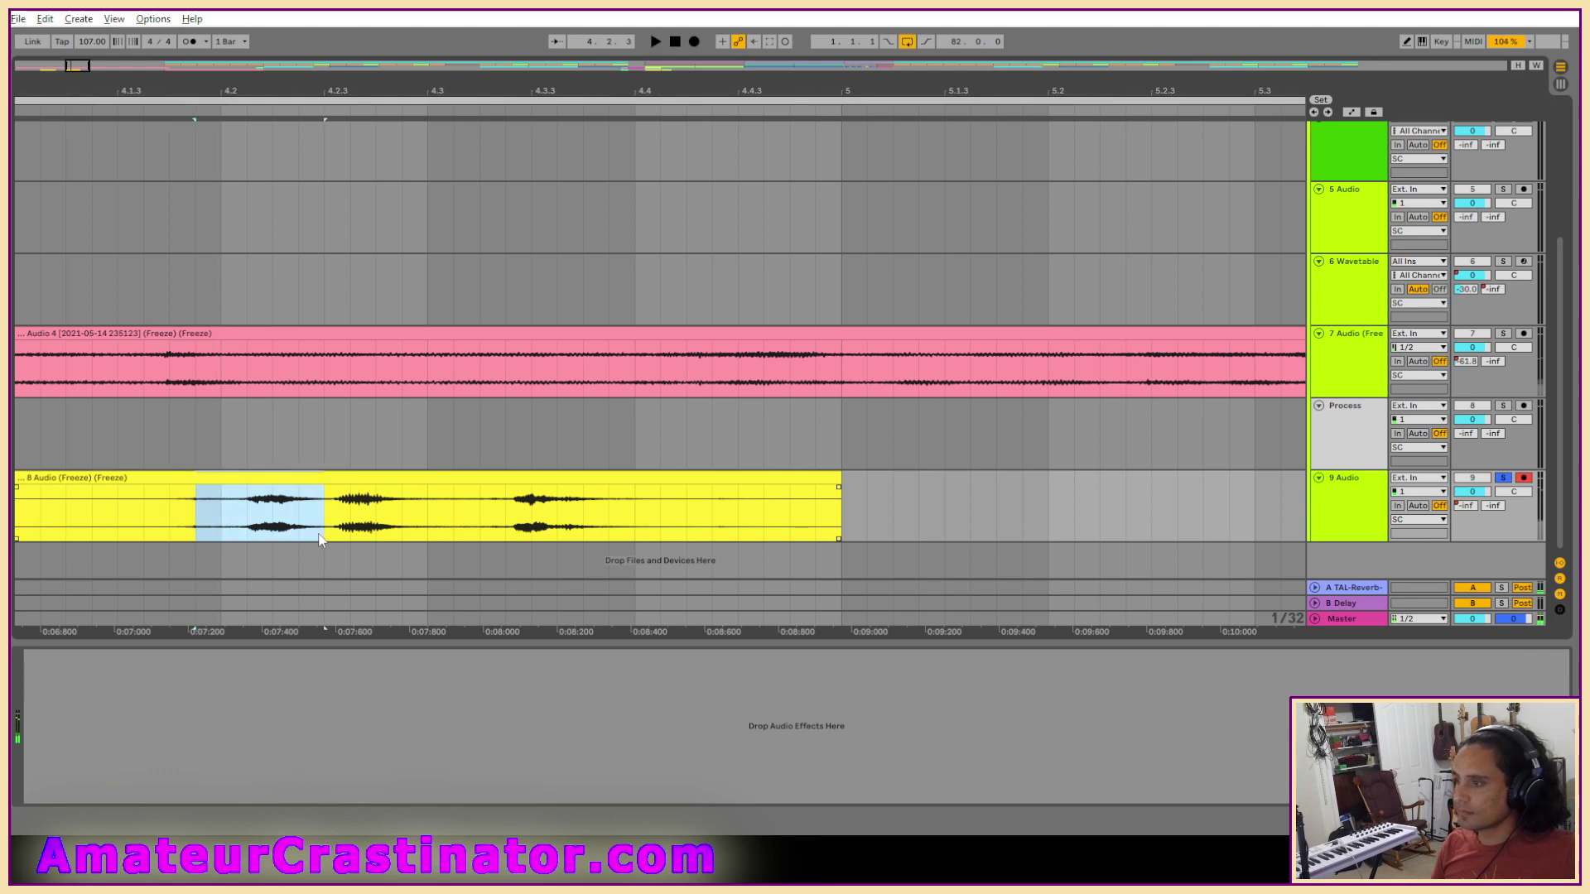
key("ctrl+space")
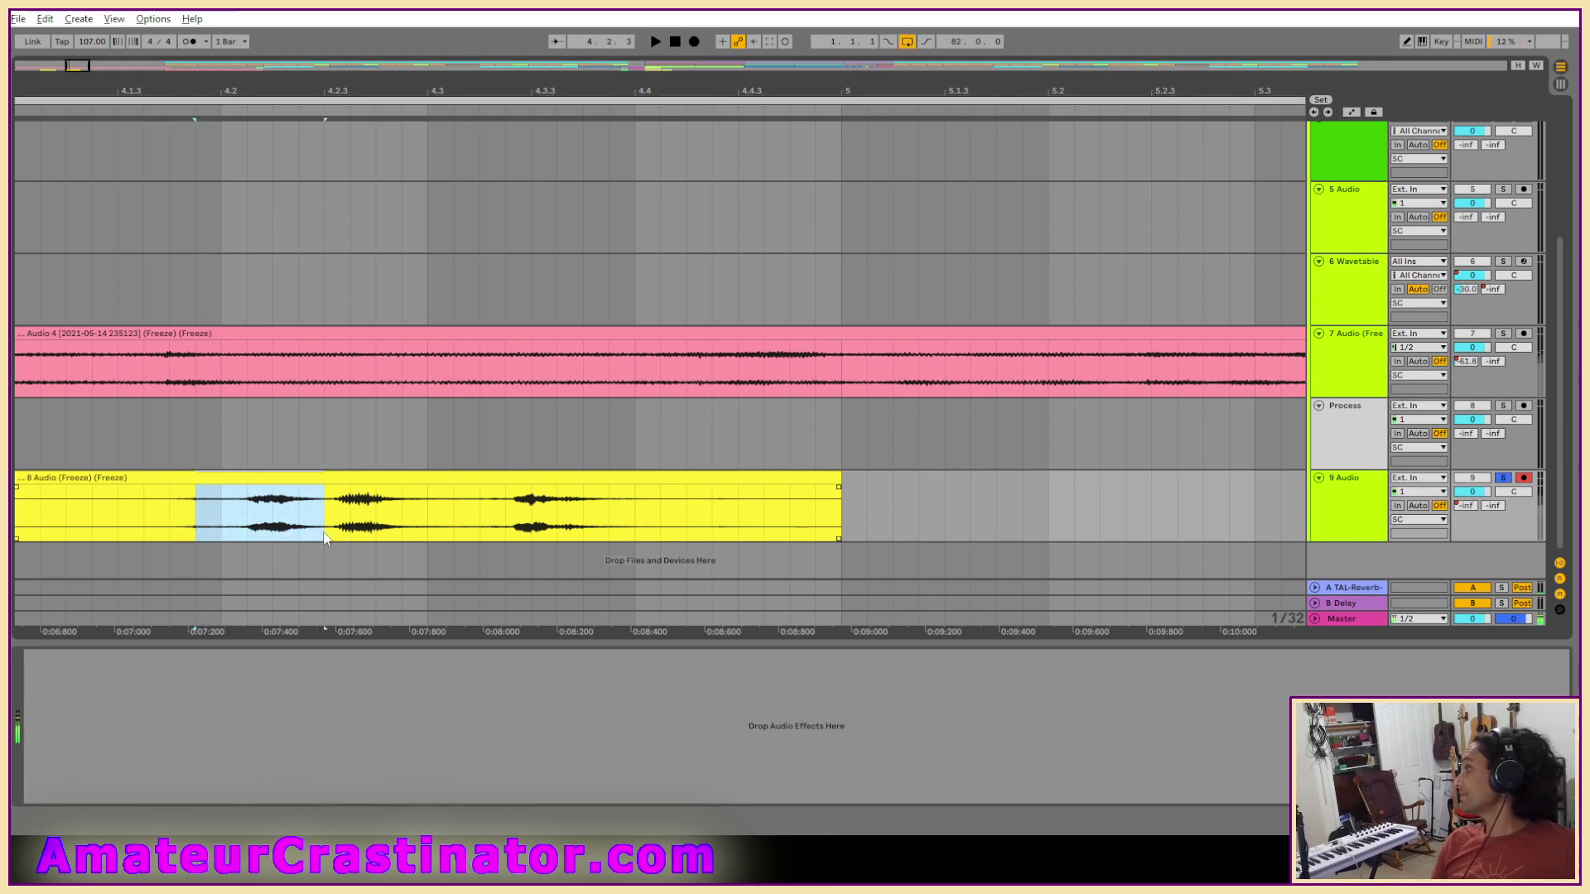
key("ctrl+space")
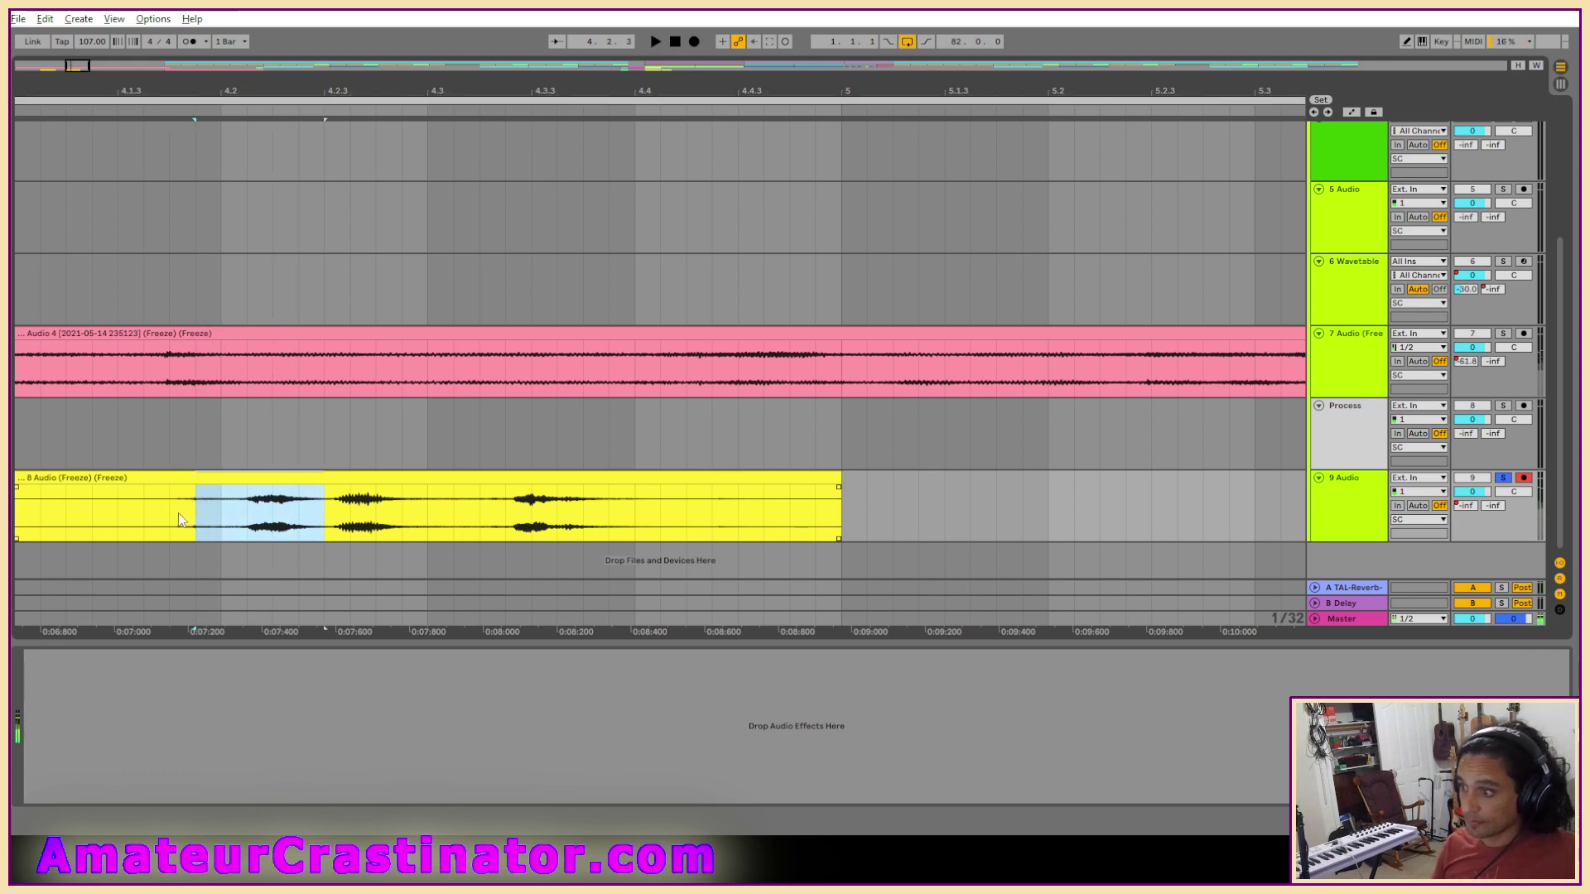
key("ctrl+space")
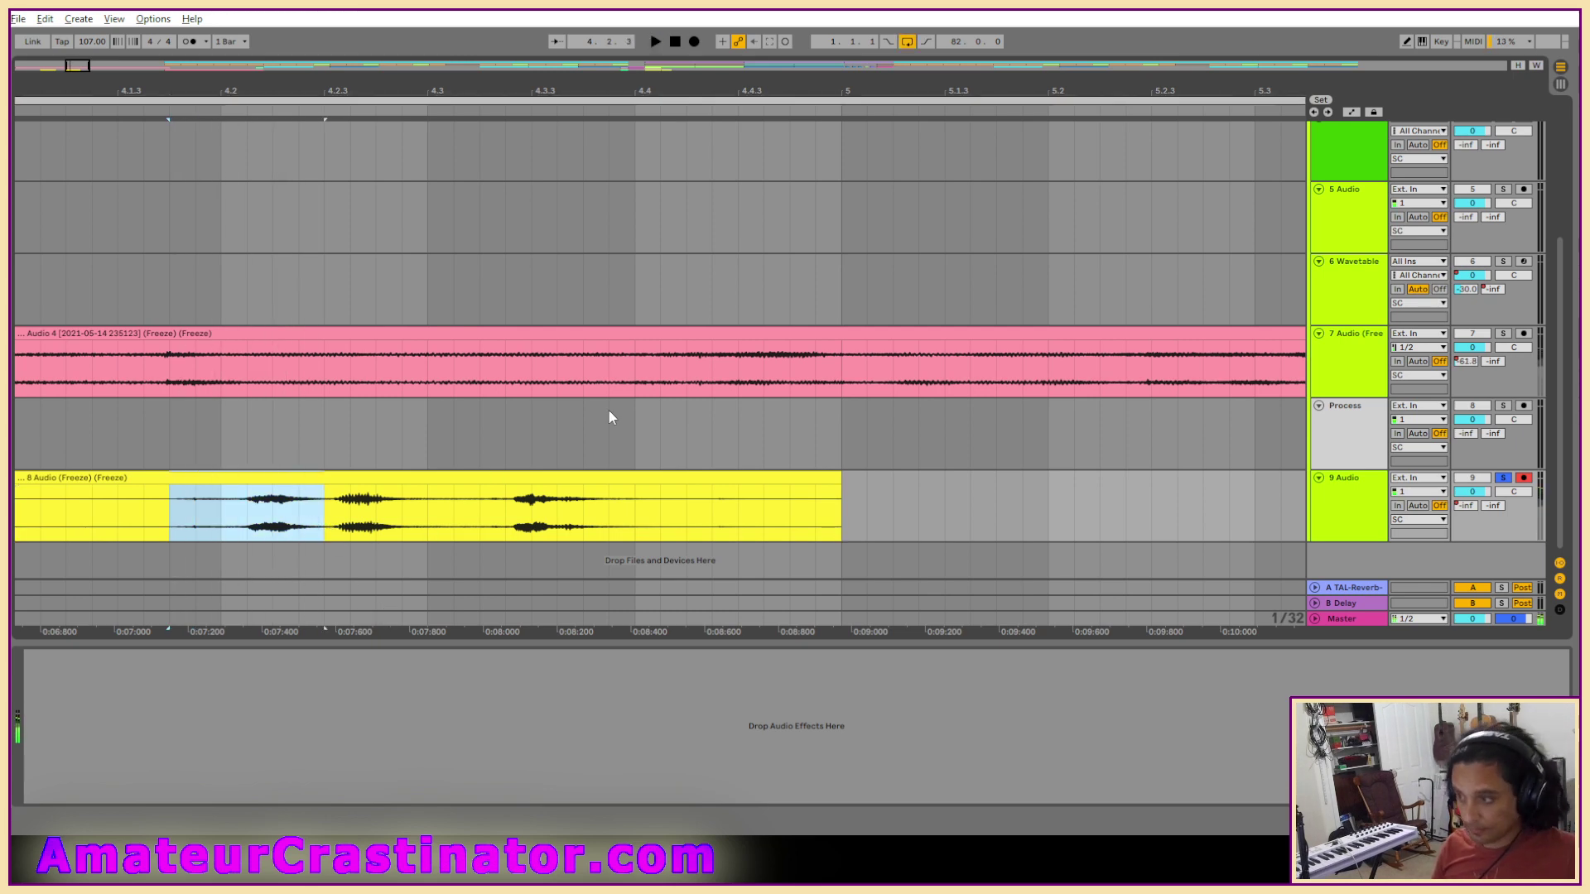
key("ctrl+space")
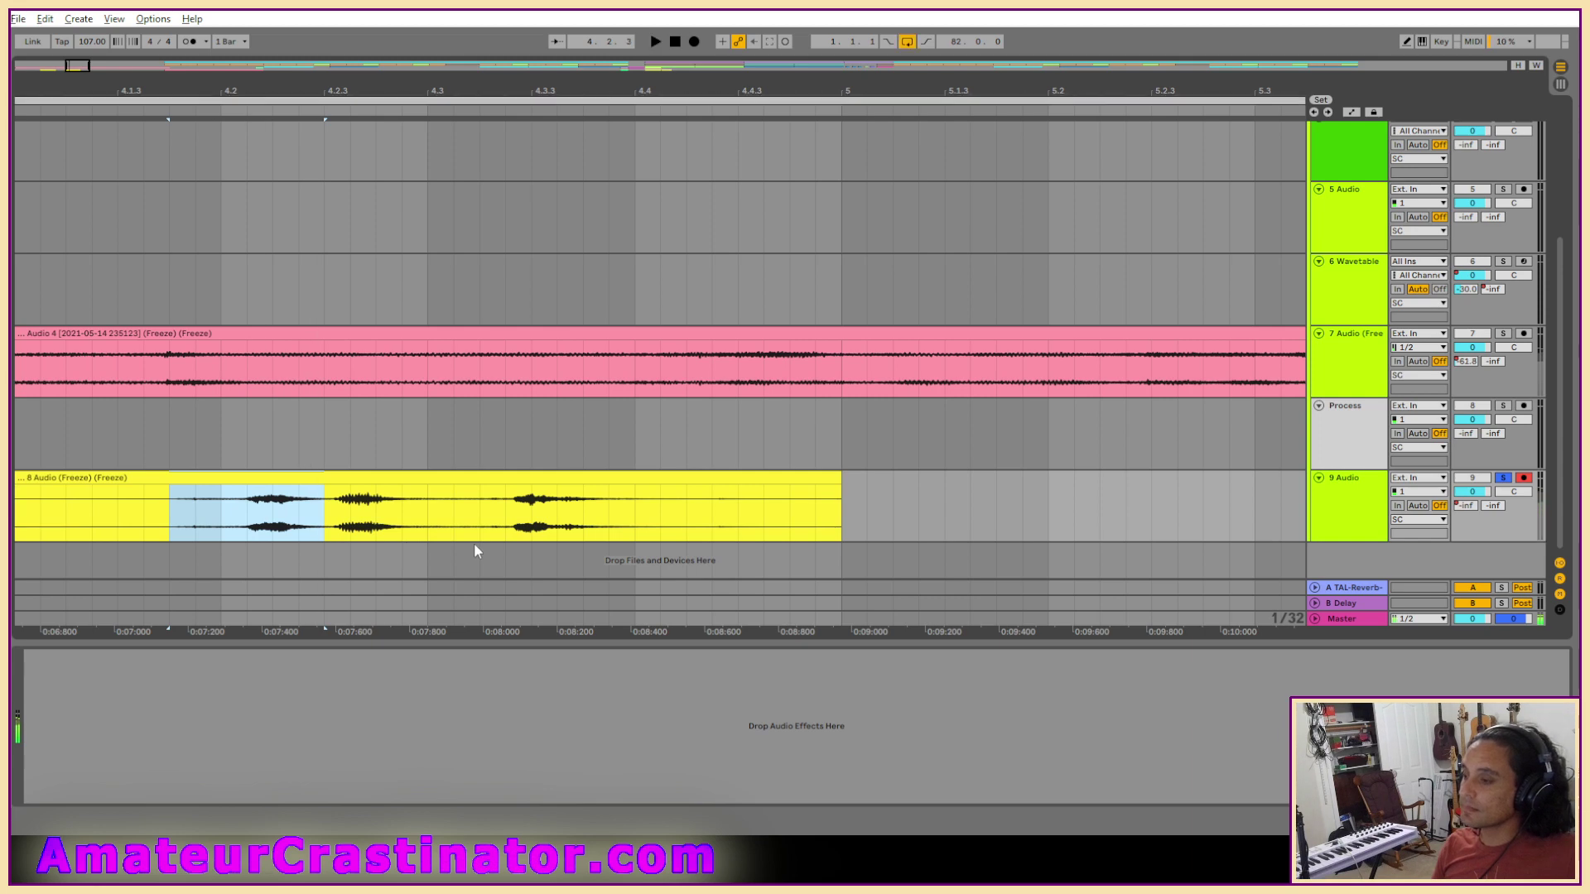
key("ctrl+space")
Examine the layout of the audio clips on tracks 7 and 9 across the opening bars.
scroll(530, 528, "down", 4)
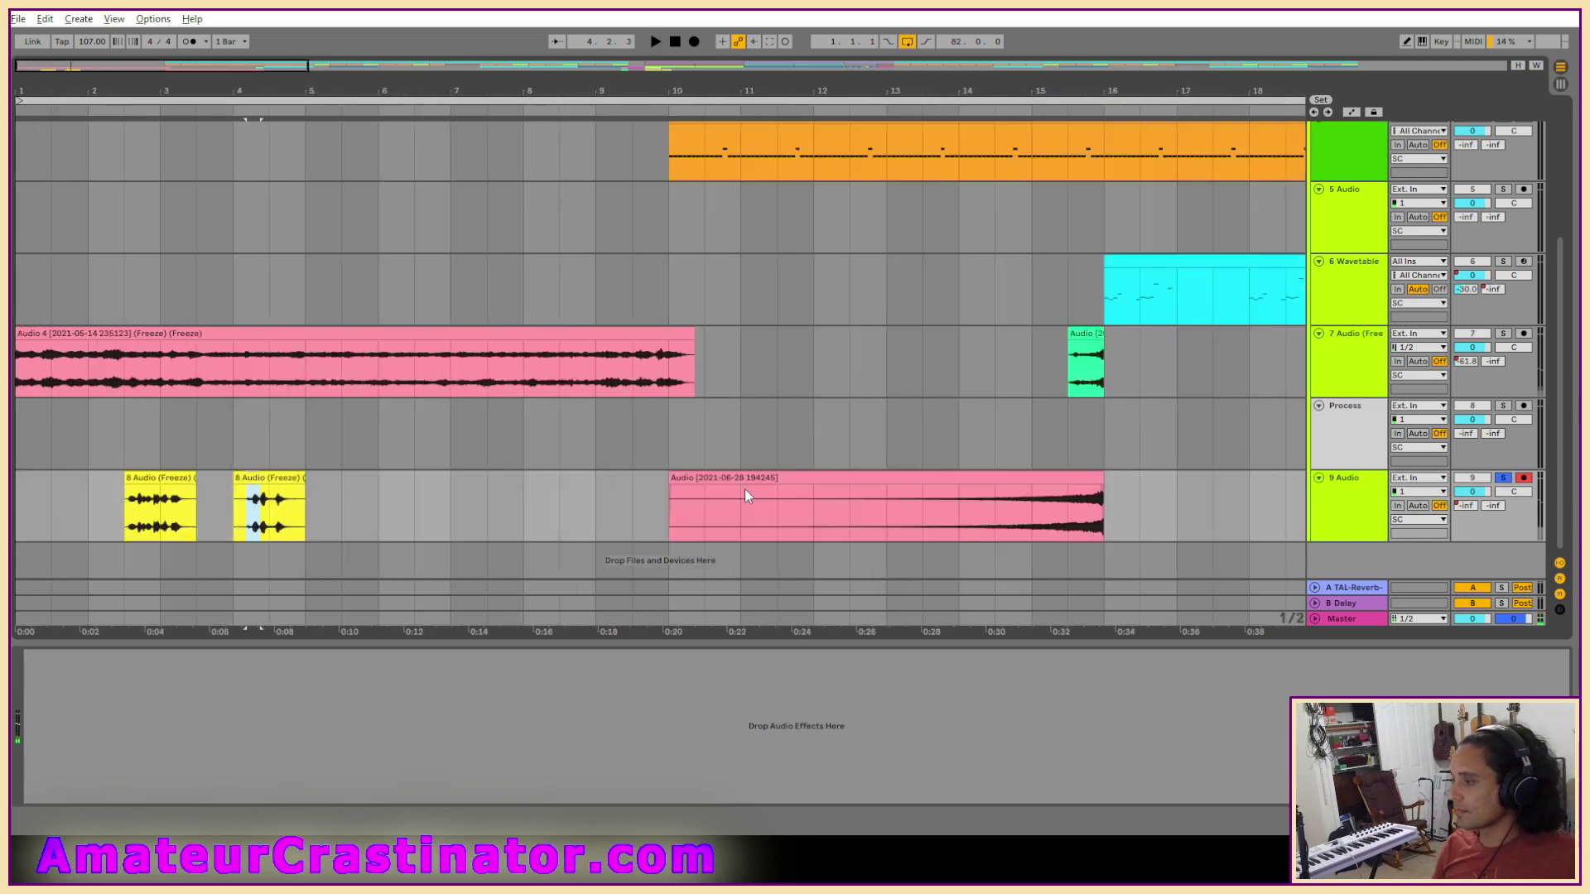
scroll(179, 475, "up", 1)
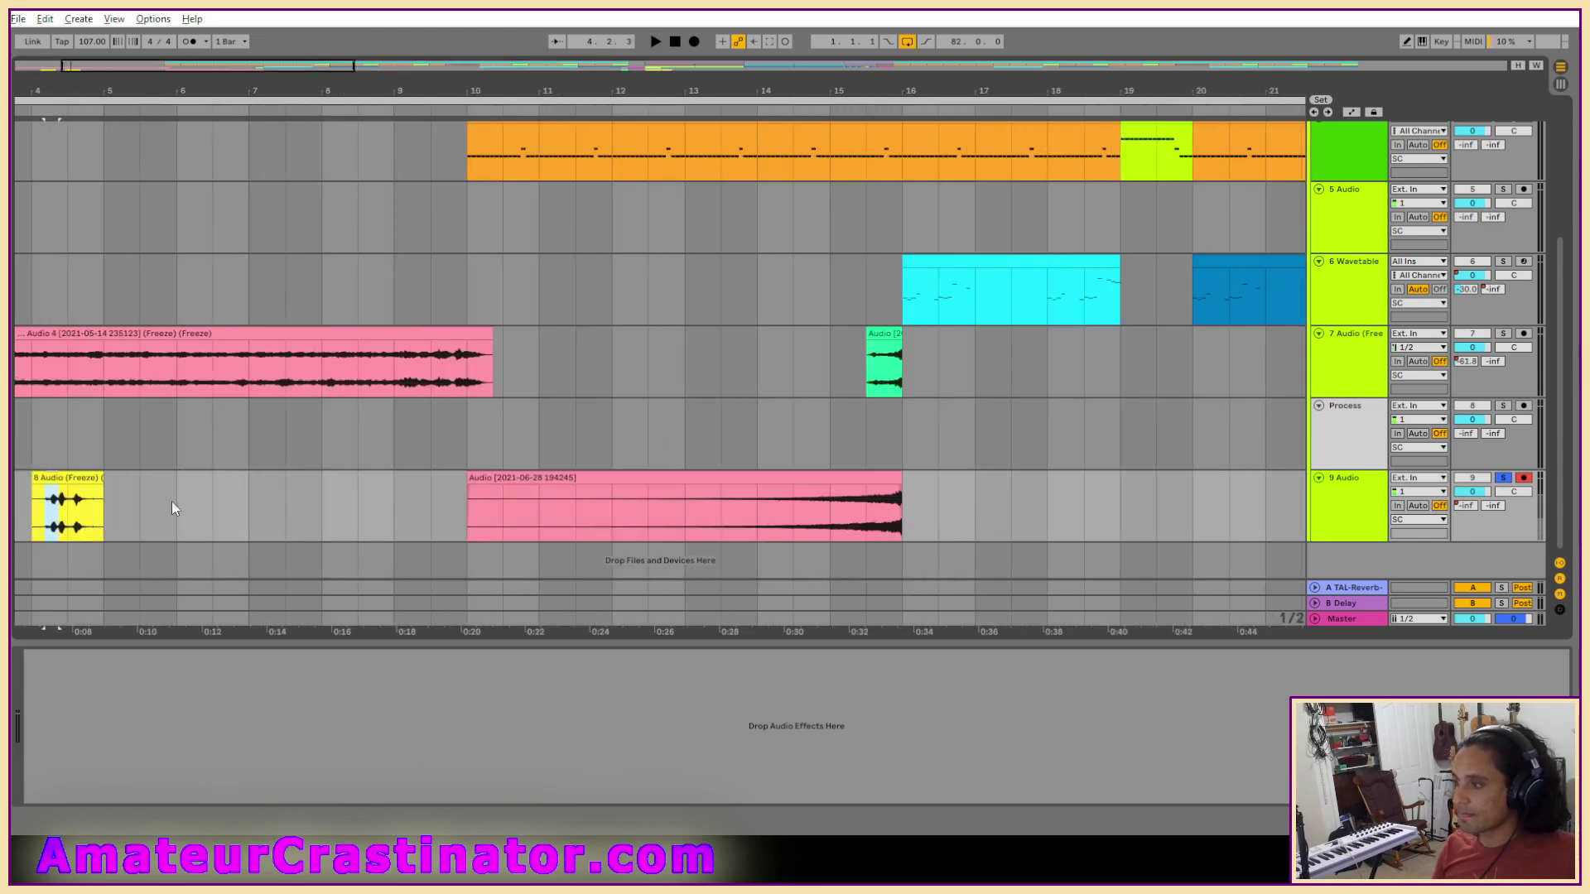
scroll(171, 500, "left", 3)
scroll(300, 504, "left", 2)
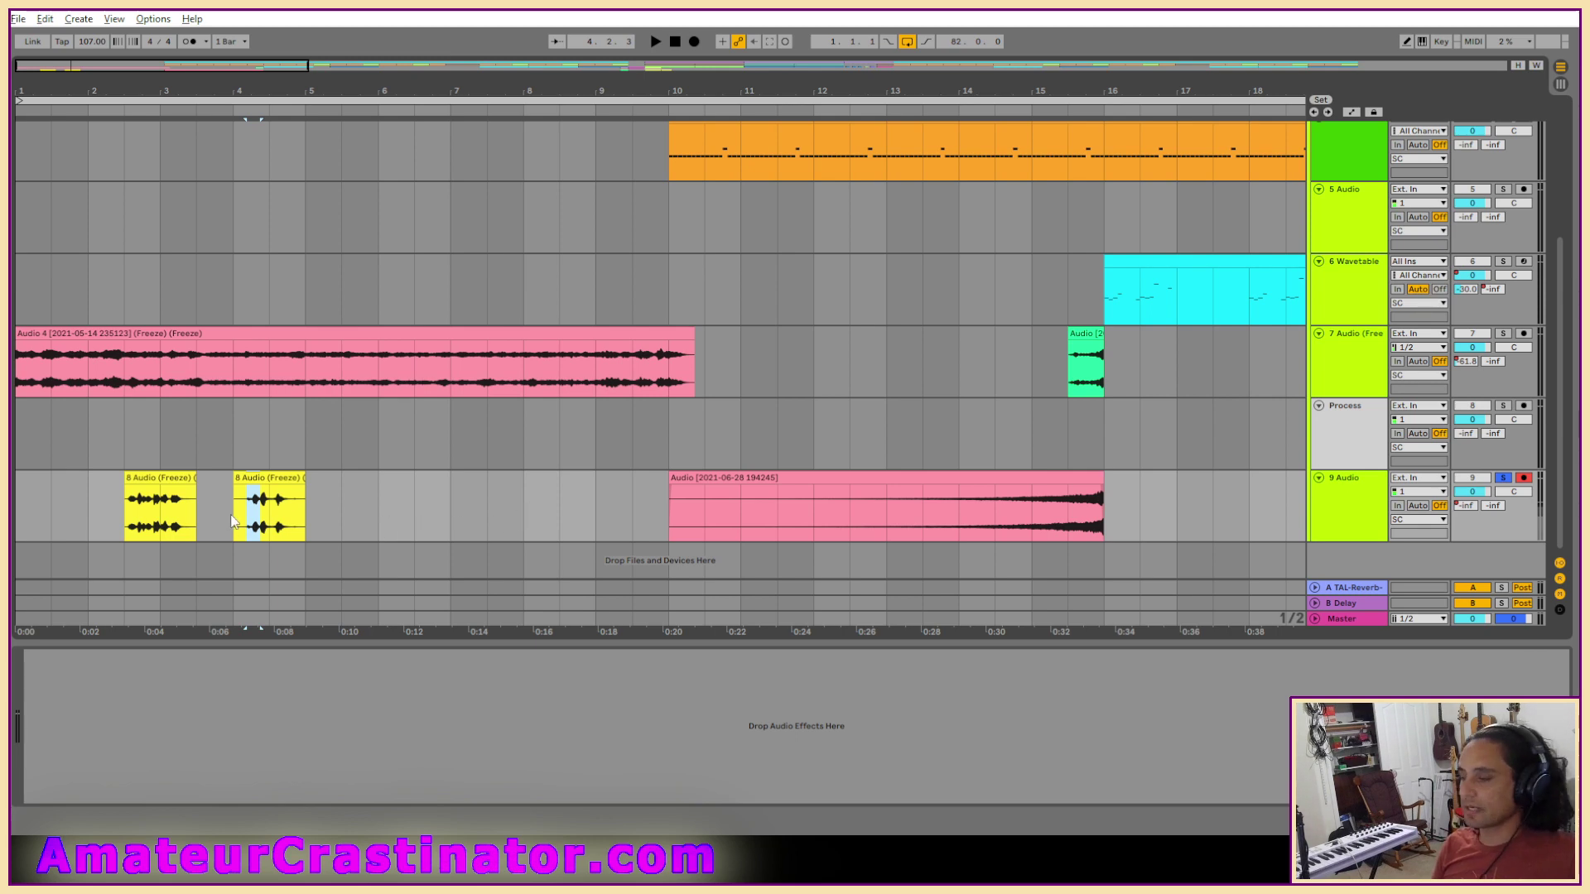
scroll(232, 521, "up", 3)
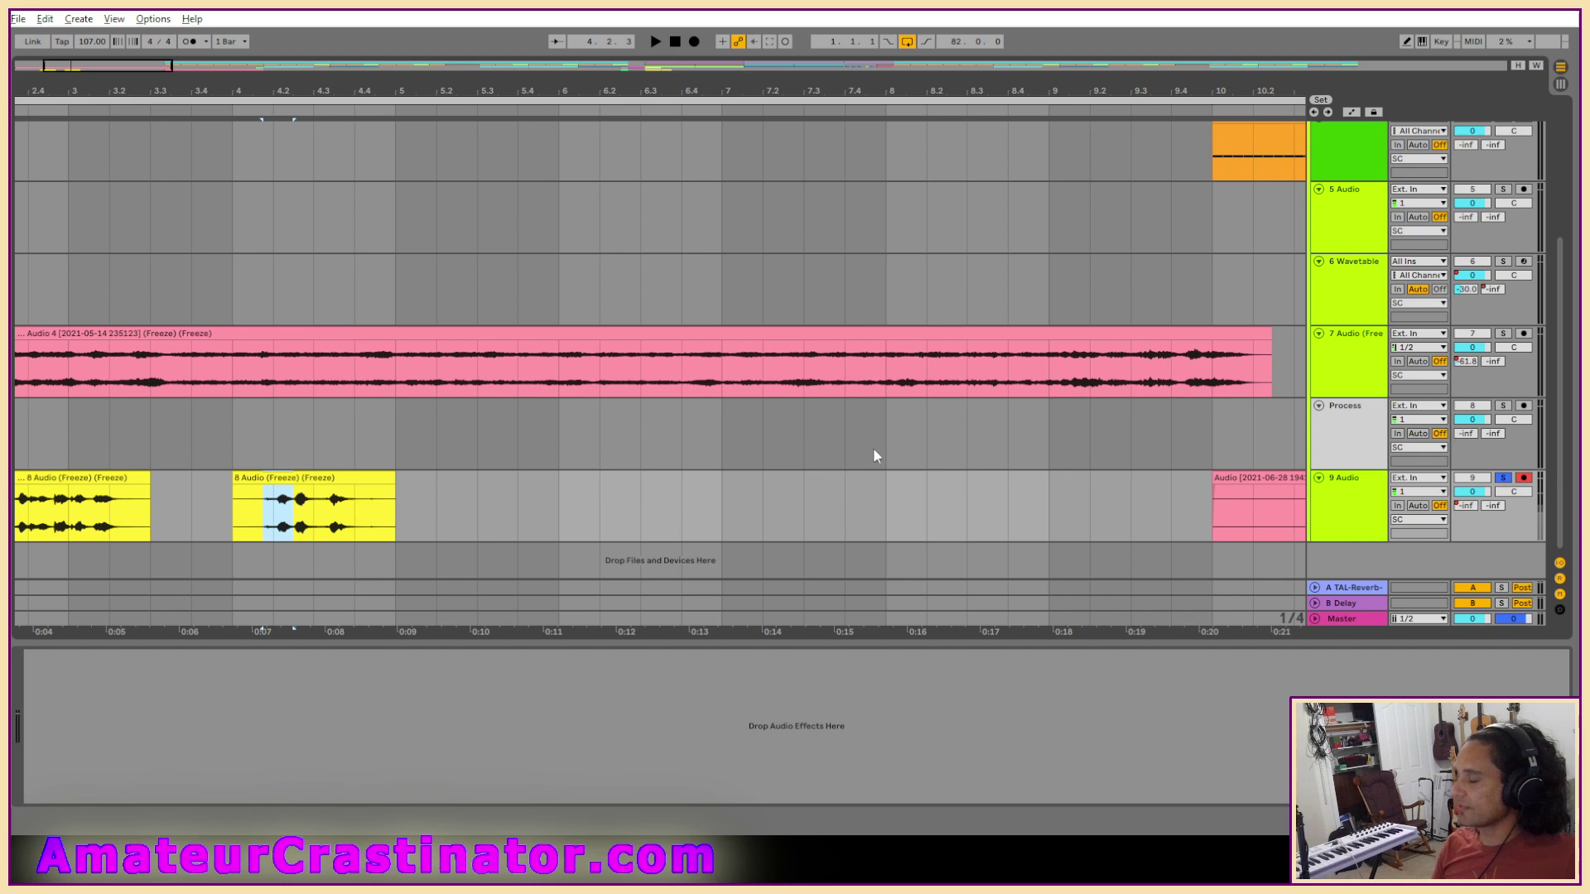
scroll(918, 453, "right", 5)
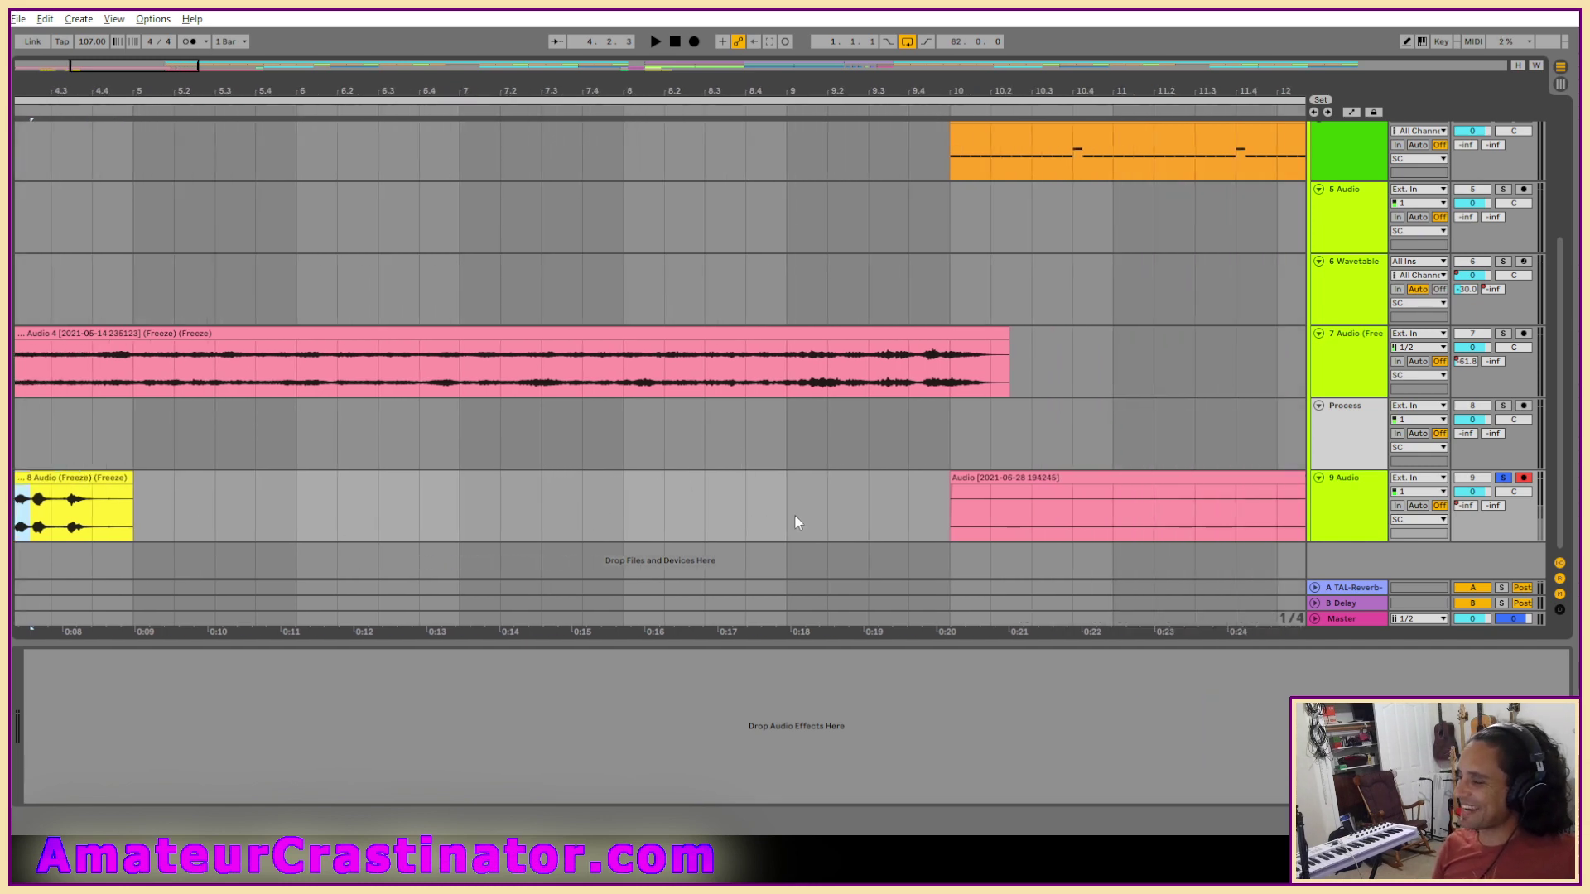
scroll(749, 514, "up", 1)
scroll(642, 483, "left", 3)
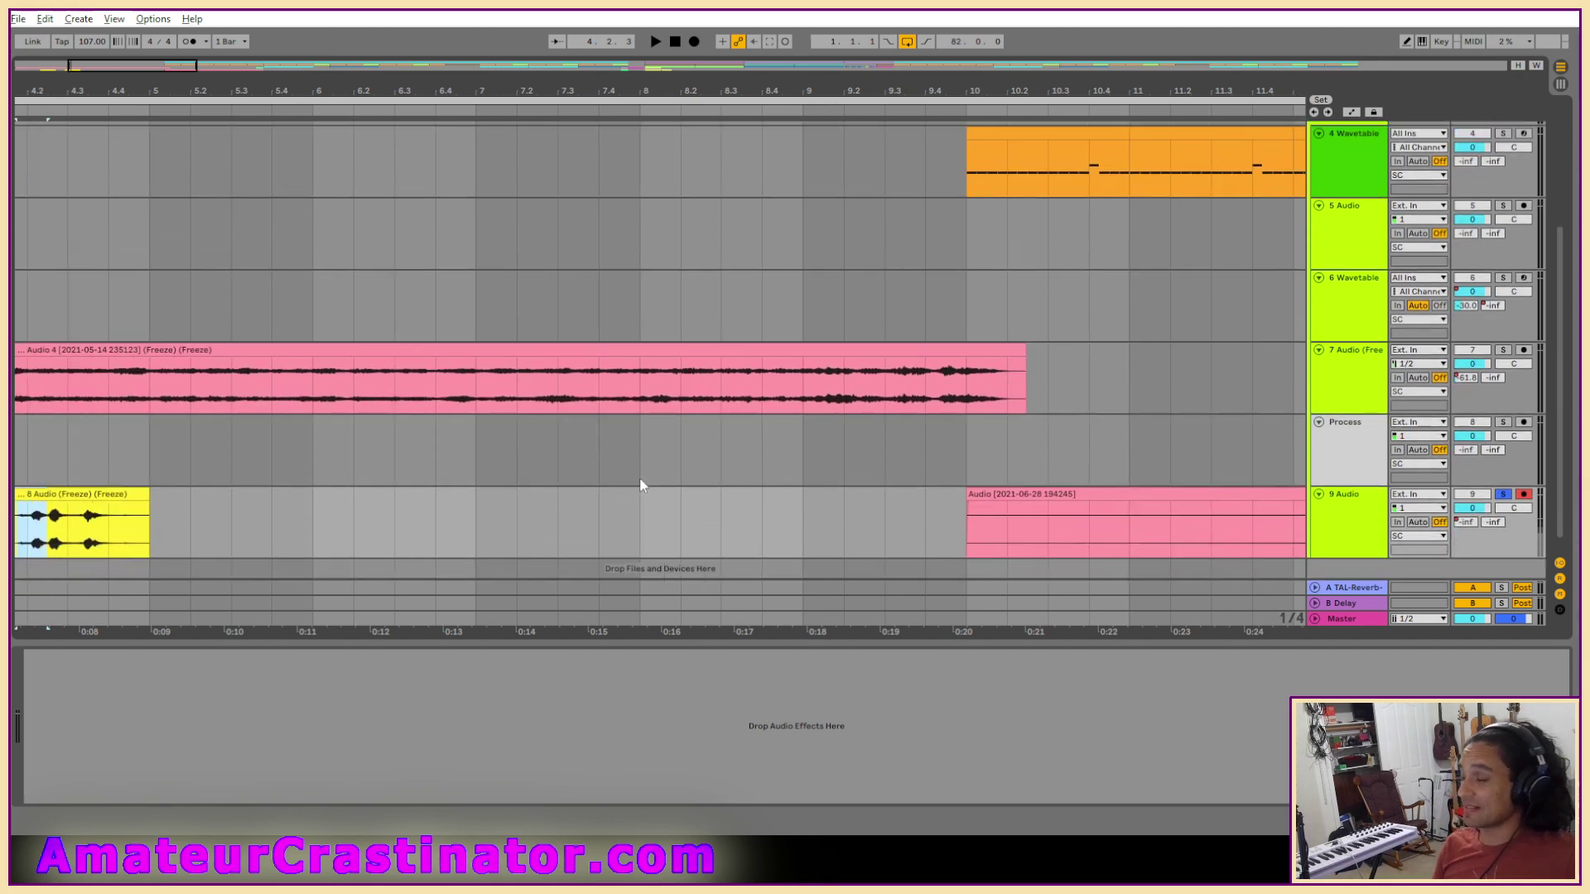
Replay the arrangement from the start of the selection in the bar 4 clip and turn off the solo on track 9.
scroll(639, 477, "left", 2)
scroll(640, 477, "up", 2)
scroll(639, 477, "right", 2)
scroll(640, 477, "down", 3)
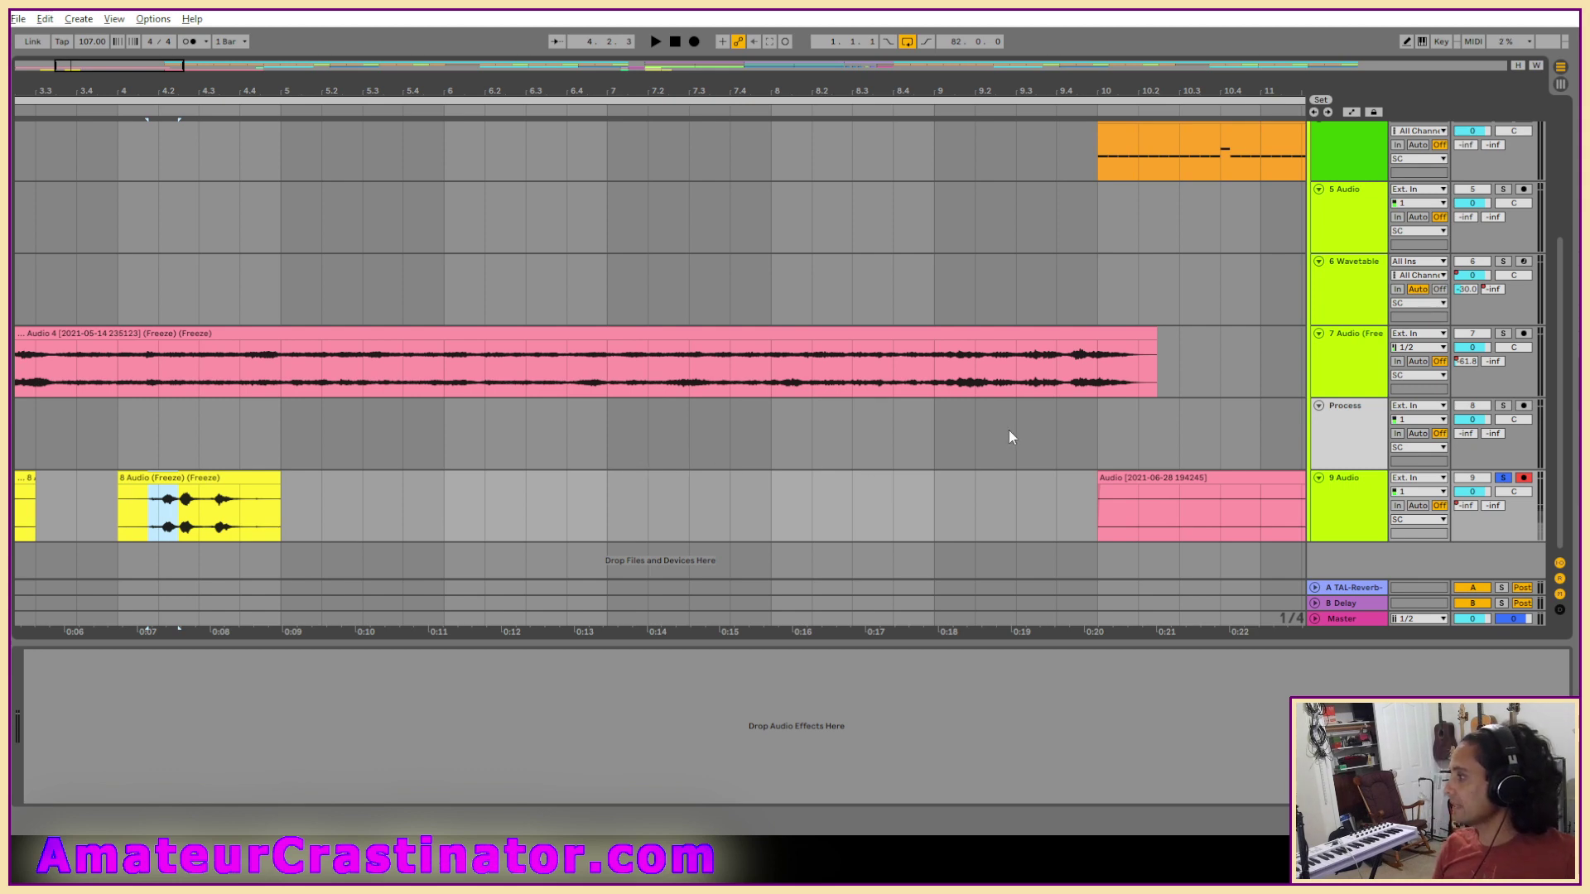
scroll(971, 506, "down", 4)
key("space")
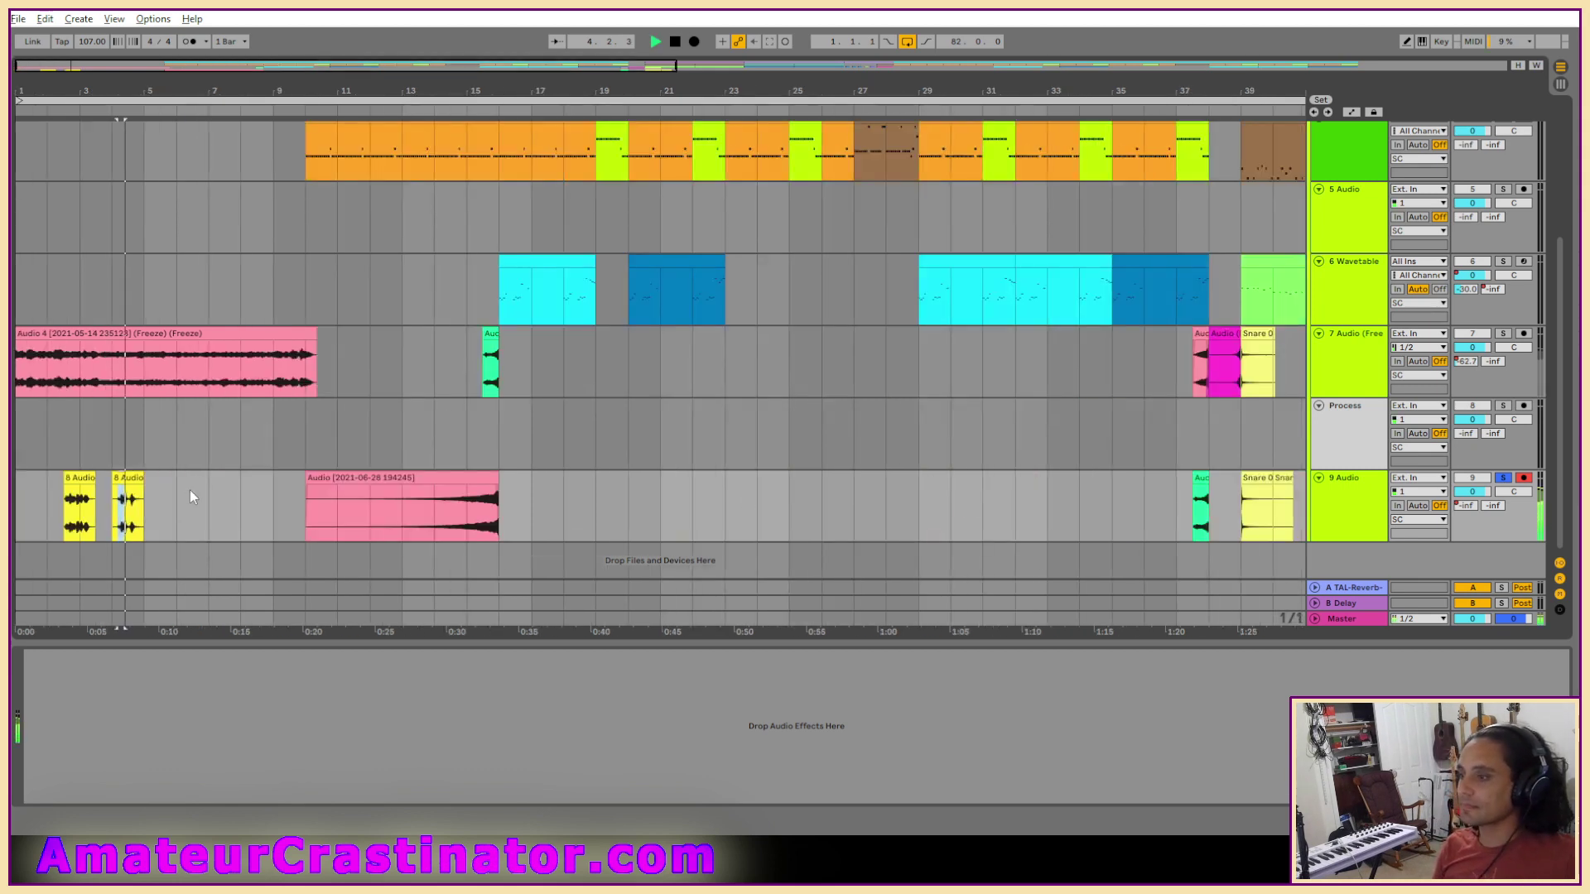
key("s")
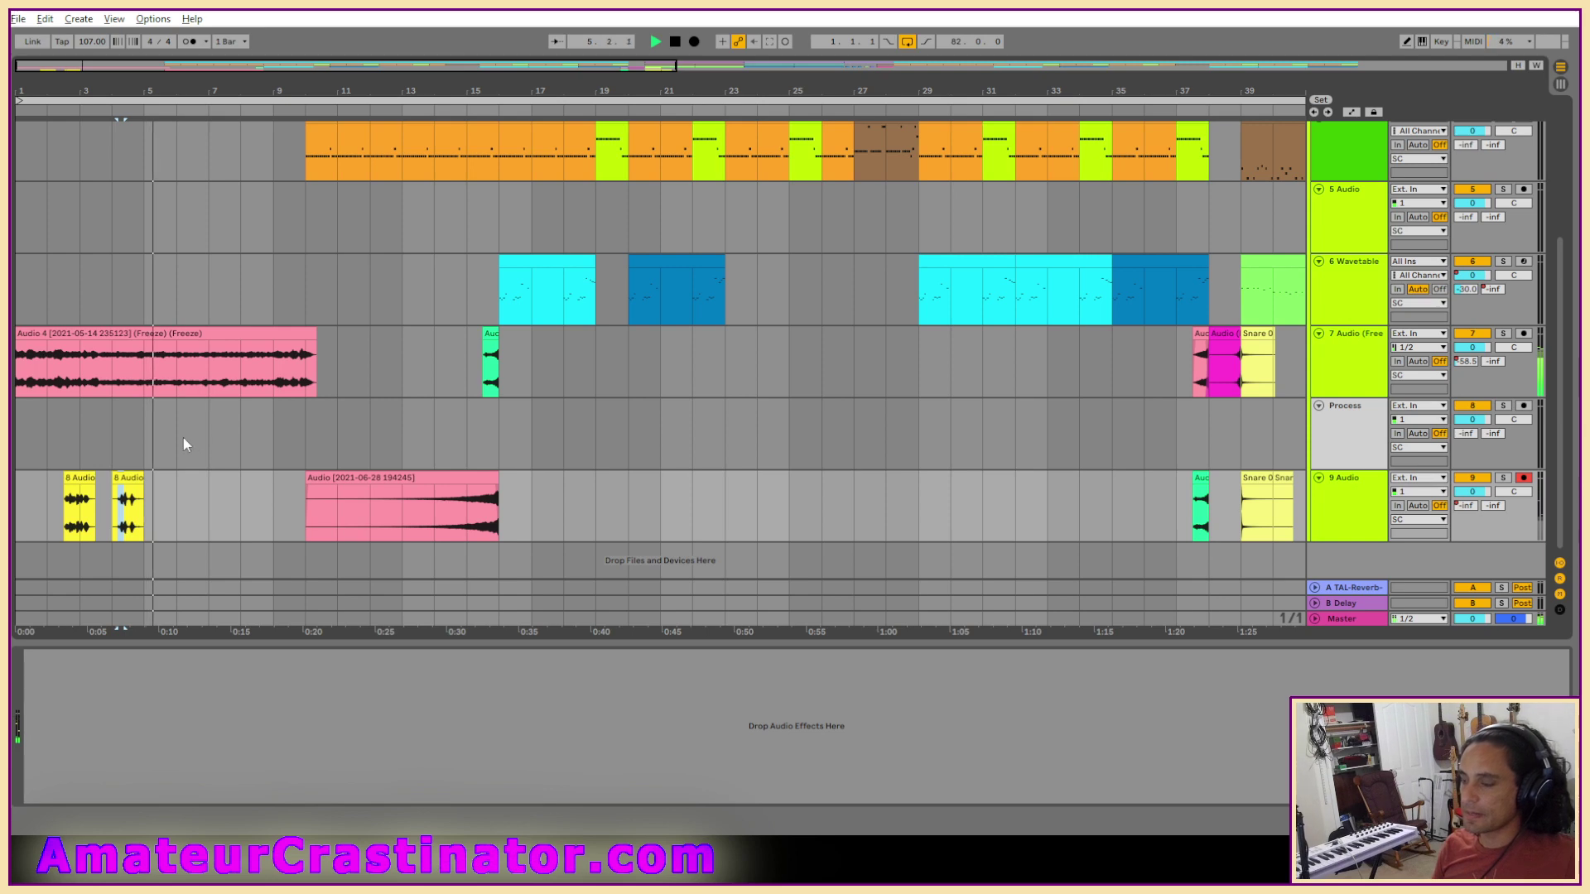
Play the full mix from the start and mark a spot for the new sound at 6.3 on the Process track.
left_click(45, 431)
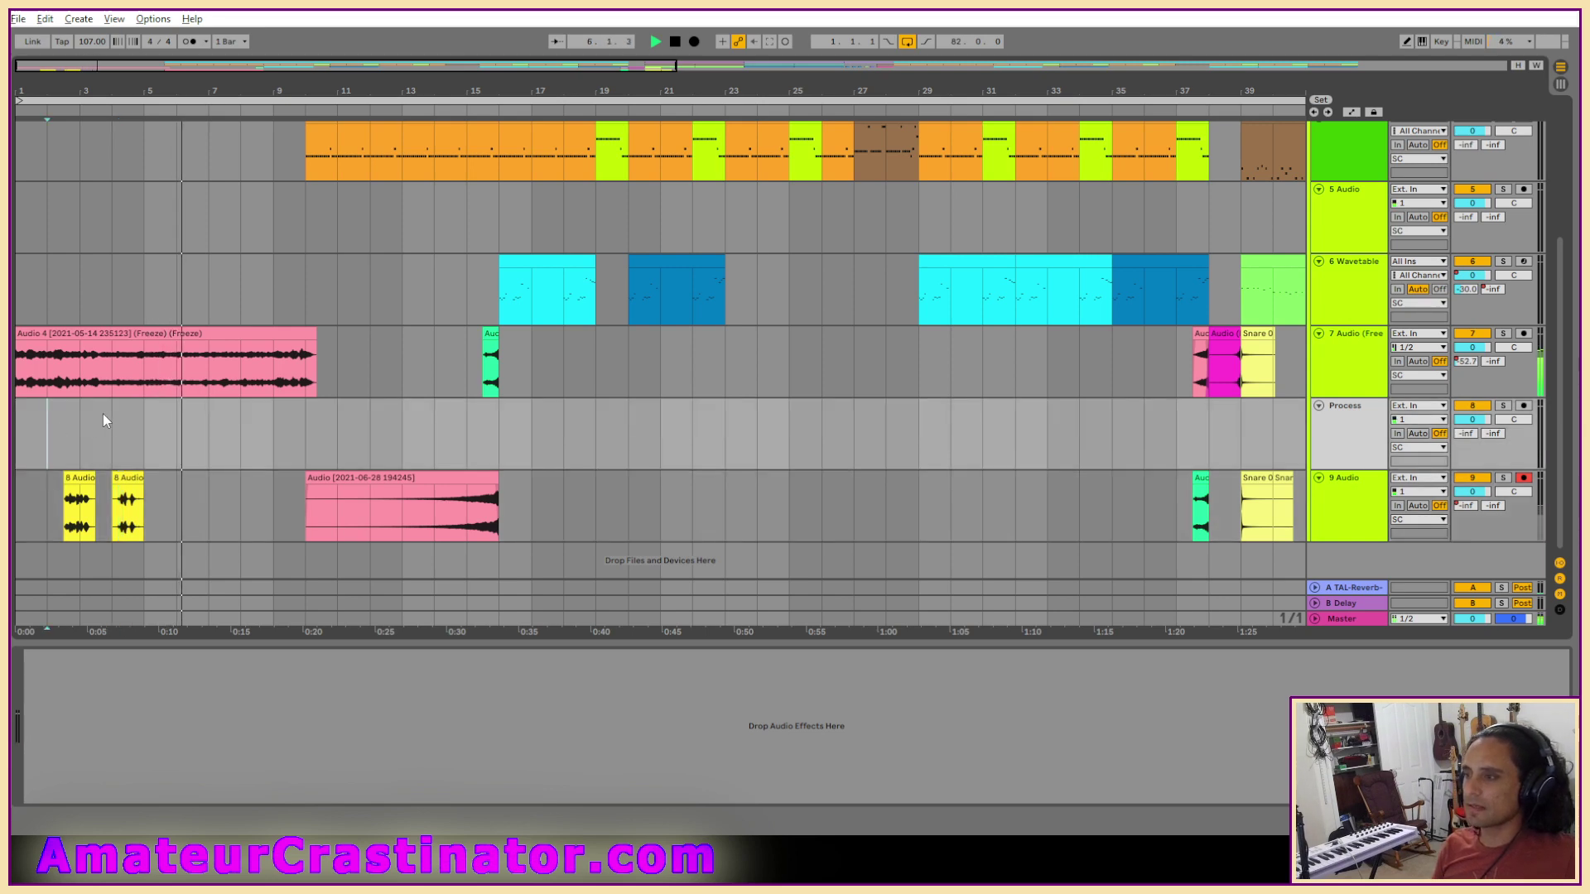
scroll(102, 415, "down", 3)
left_click(675, 41)
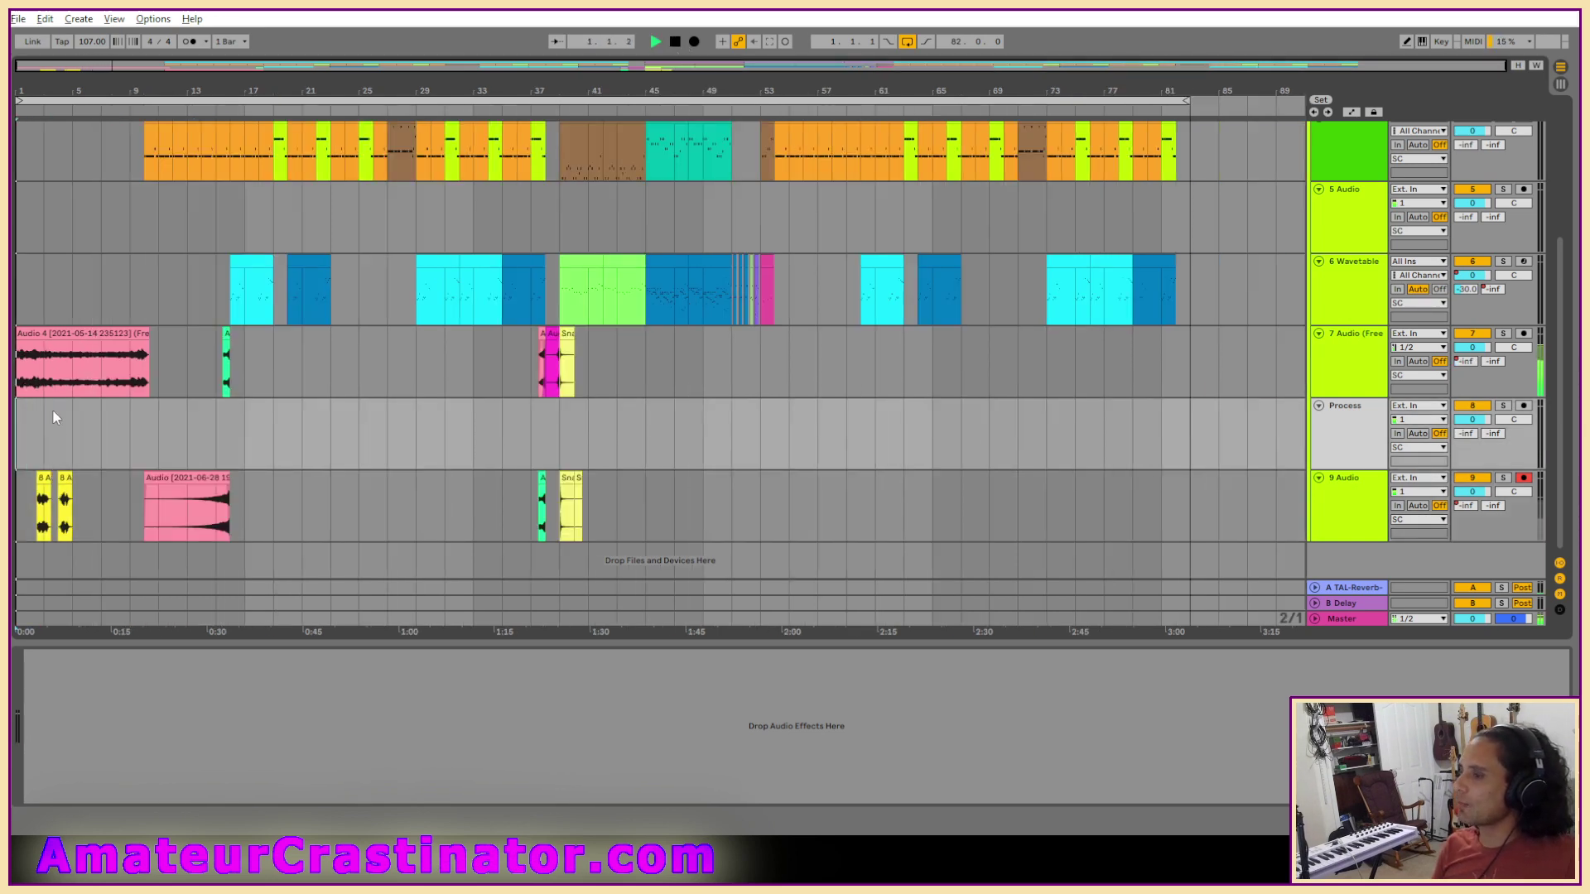
scroll(52, 450, "up", 3)
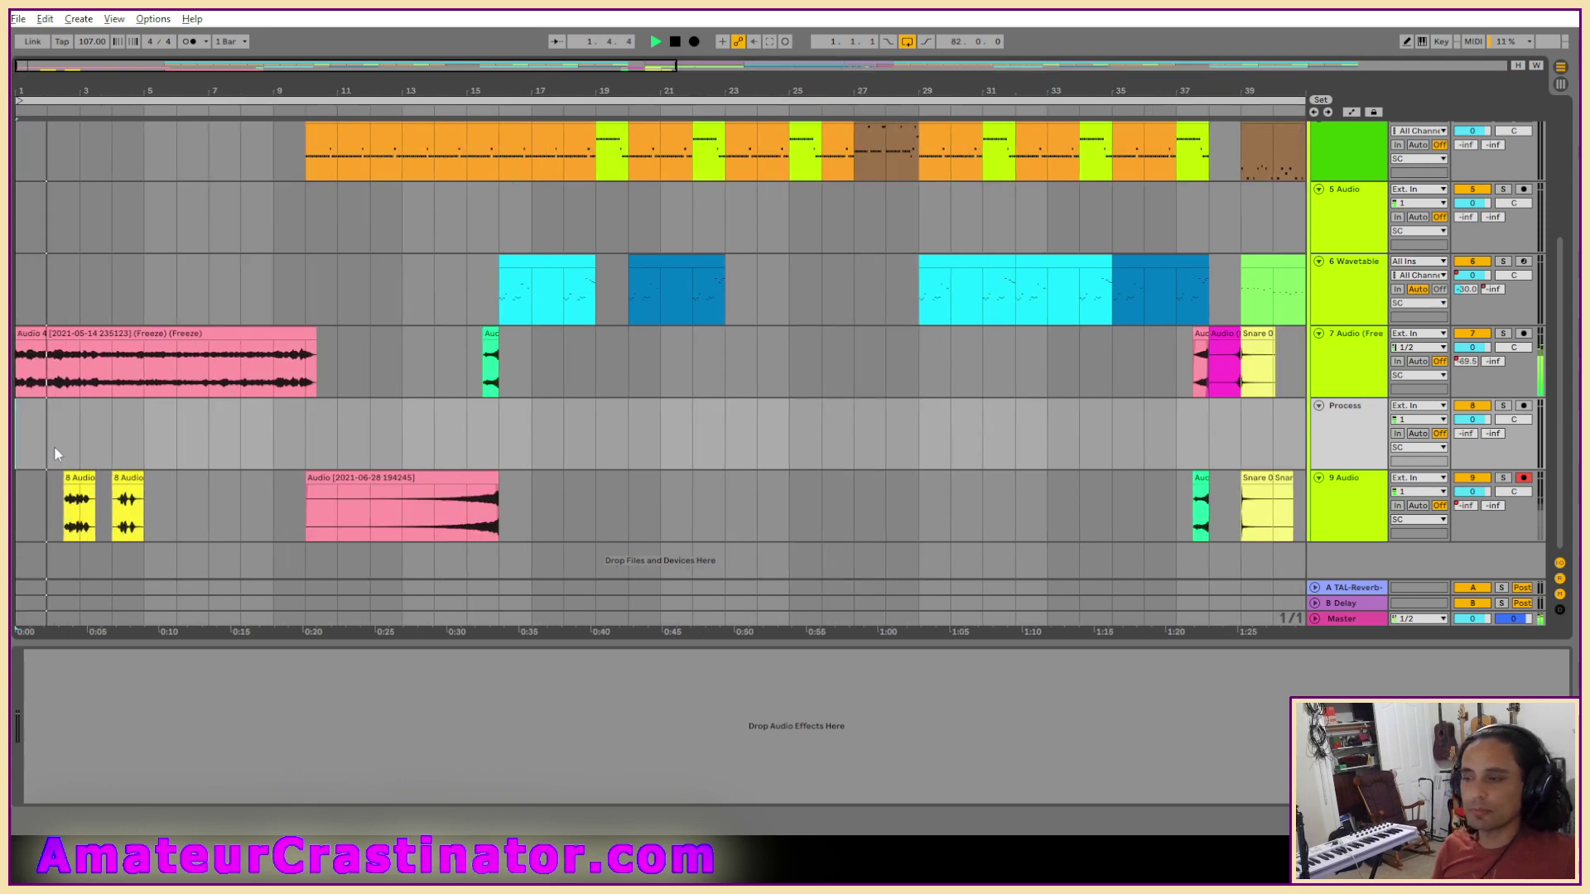
scroll(133, 425, "up", 3)
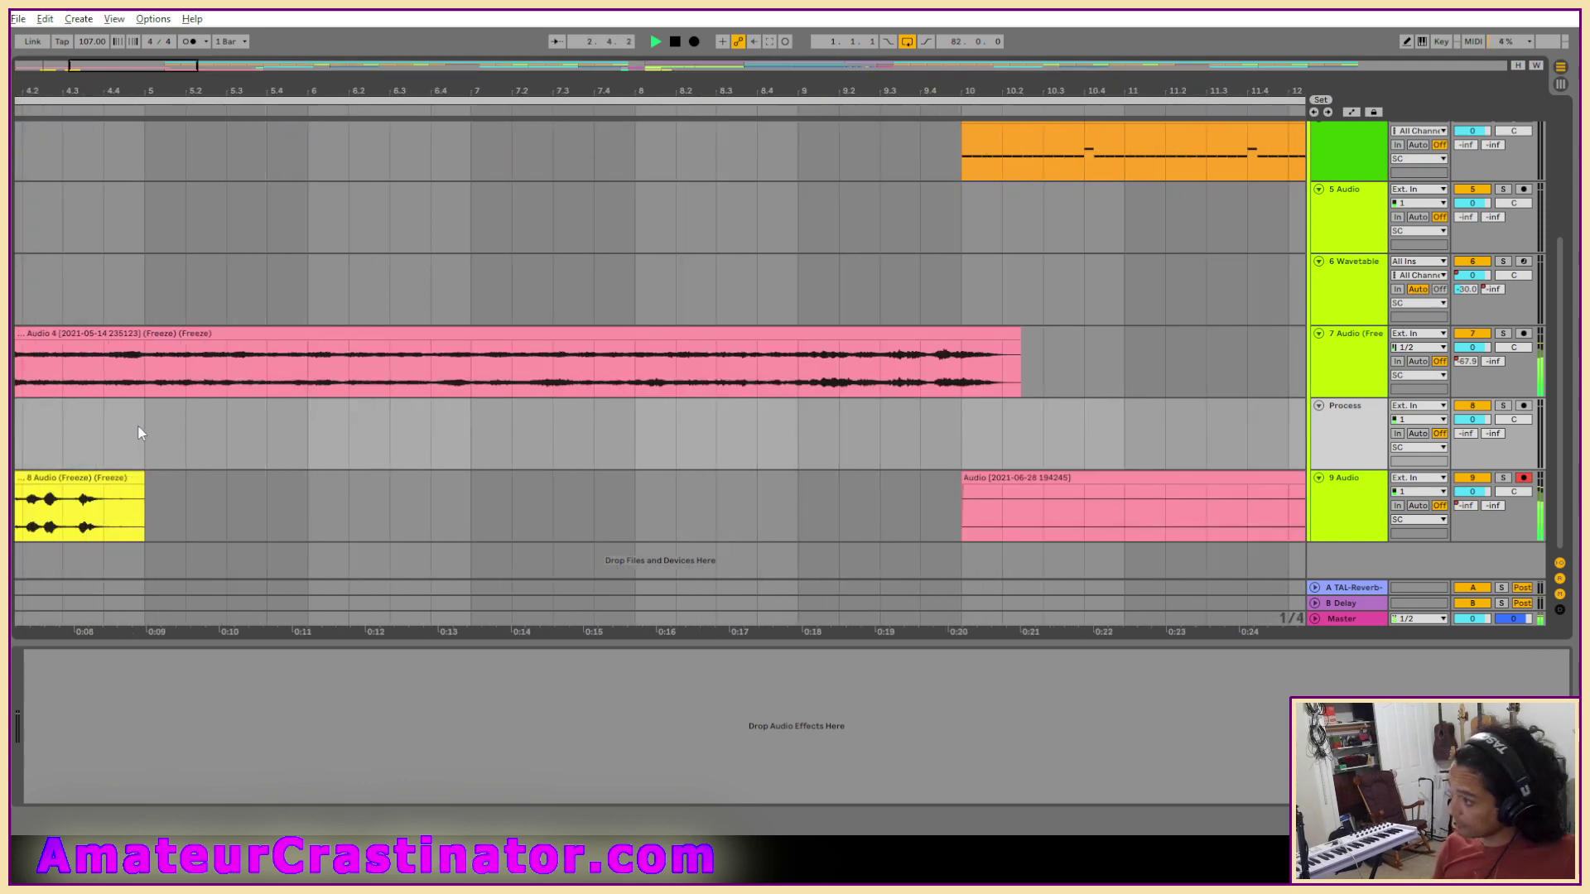
scroll(139, 431, "down", 2)
scroll(138, 432, "left", 5)
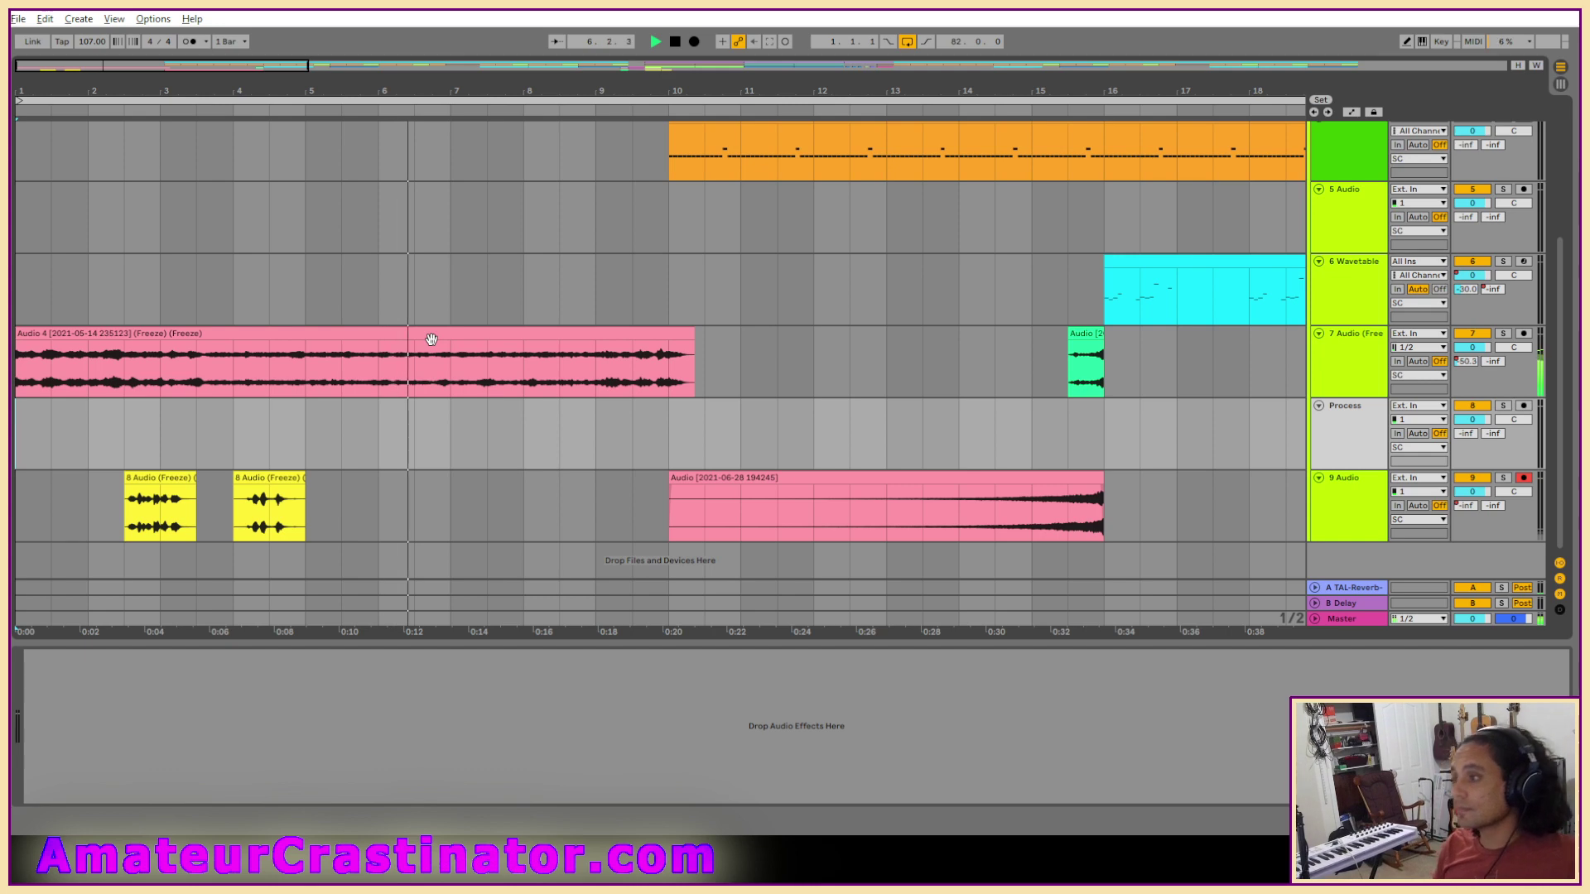
left_click(416, 445)
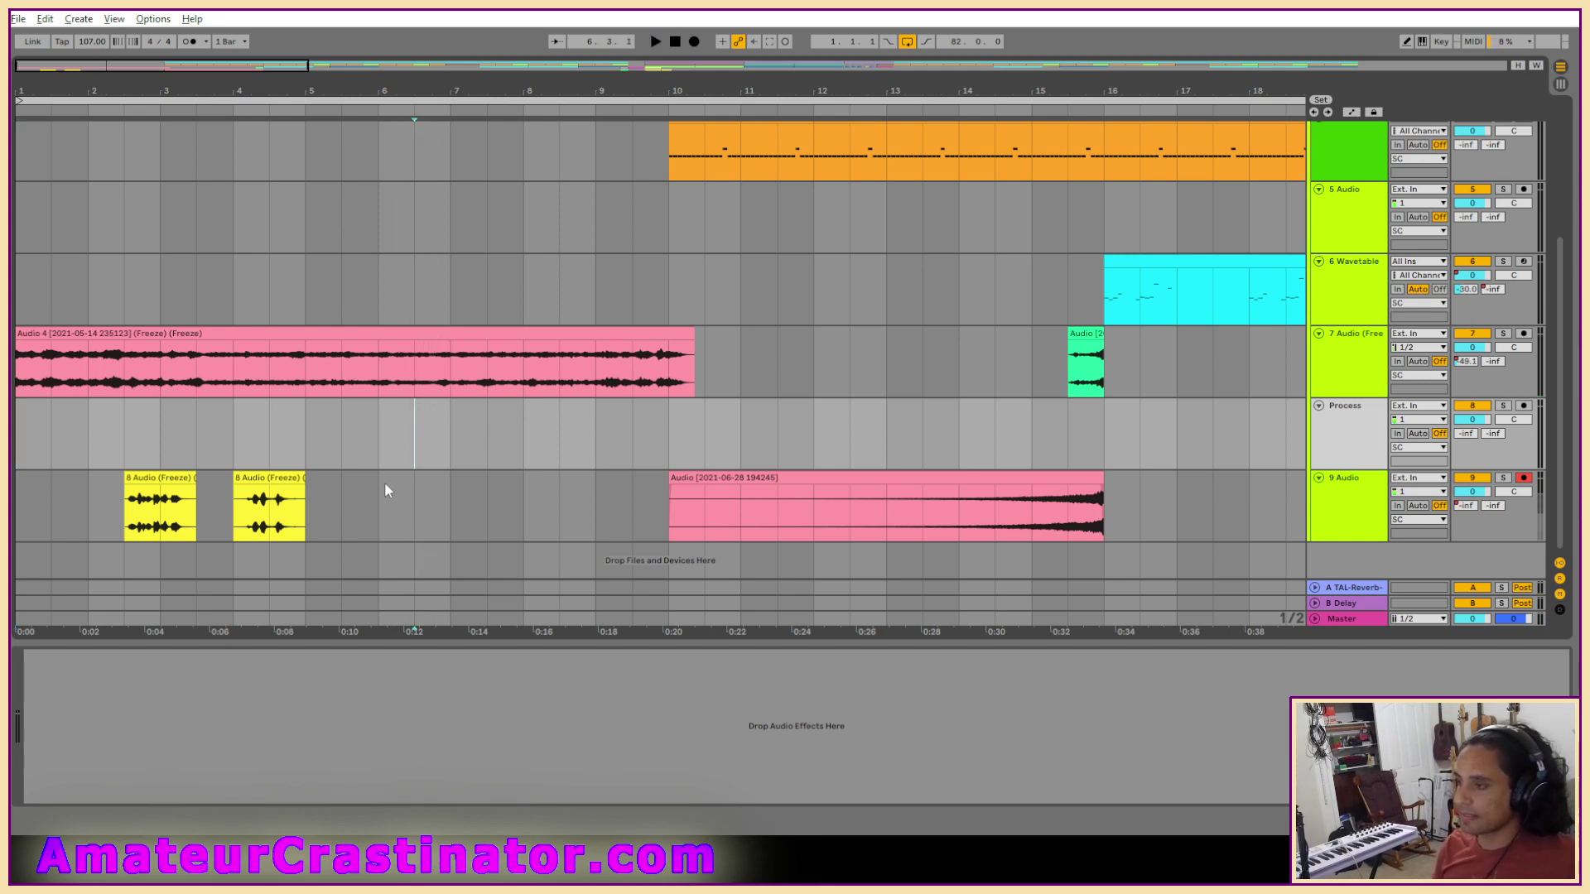
Copy the first sound, from 4.1.4 to 4.2.3, of the yellow bar 4 clip on track 9.
scroll(261, 520, "up", 4)
scroll(198, 525, "up", 1)
scroll(197, 530, "up", 3)
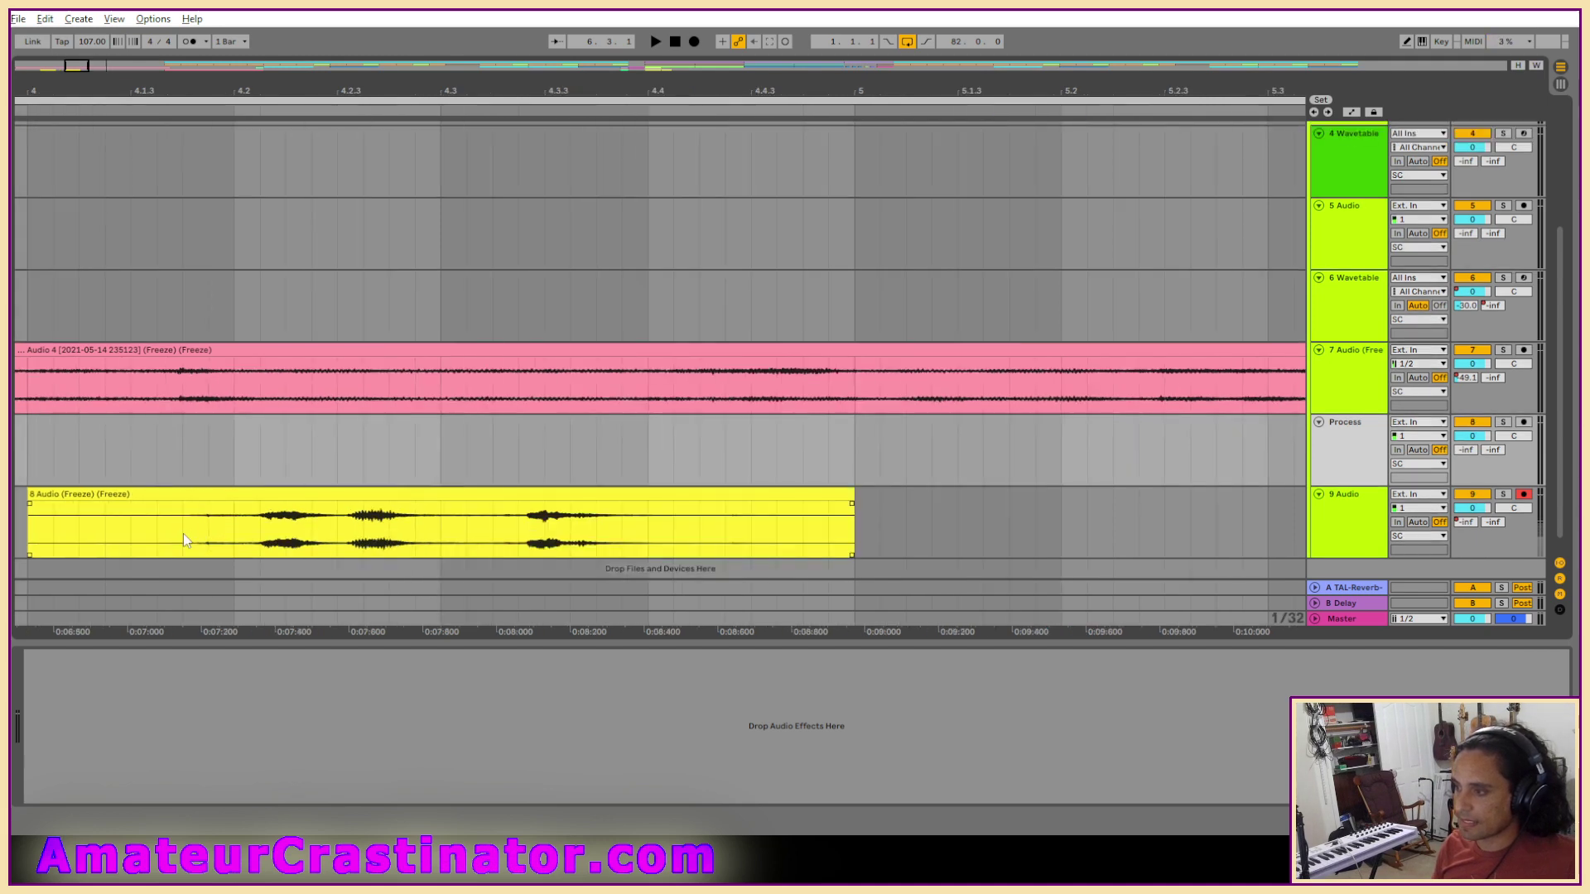
left_click_drag(184, 534, 233, 538)
left_click_drag(342, 544, 342, 543)
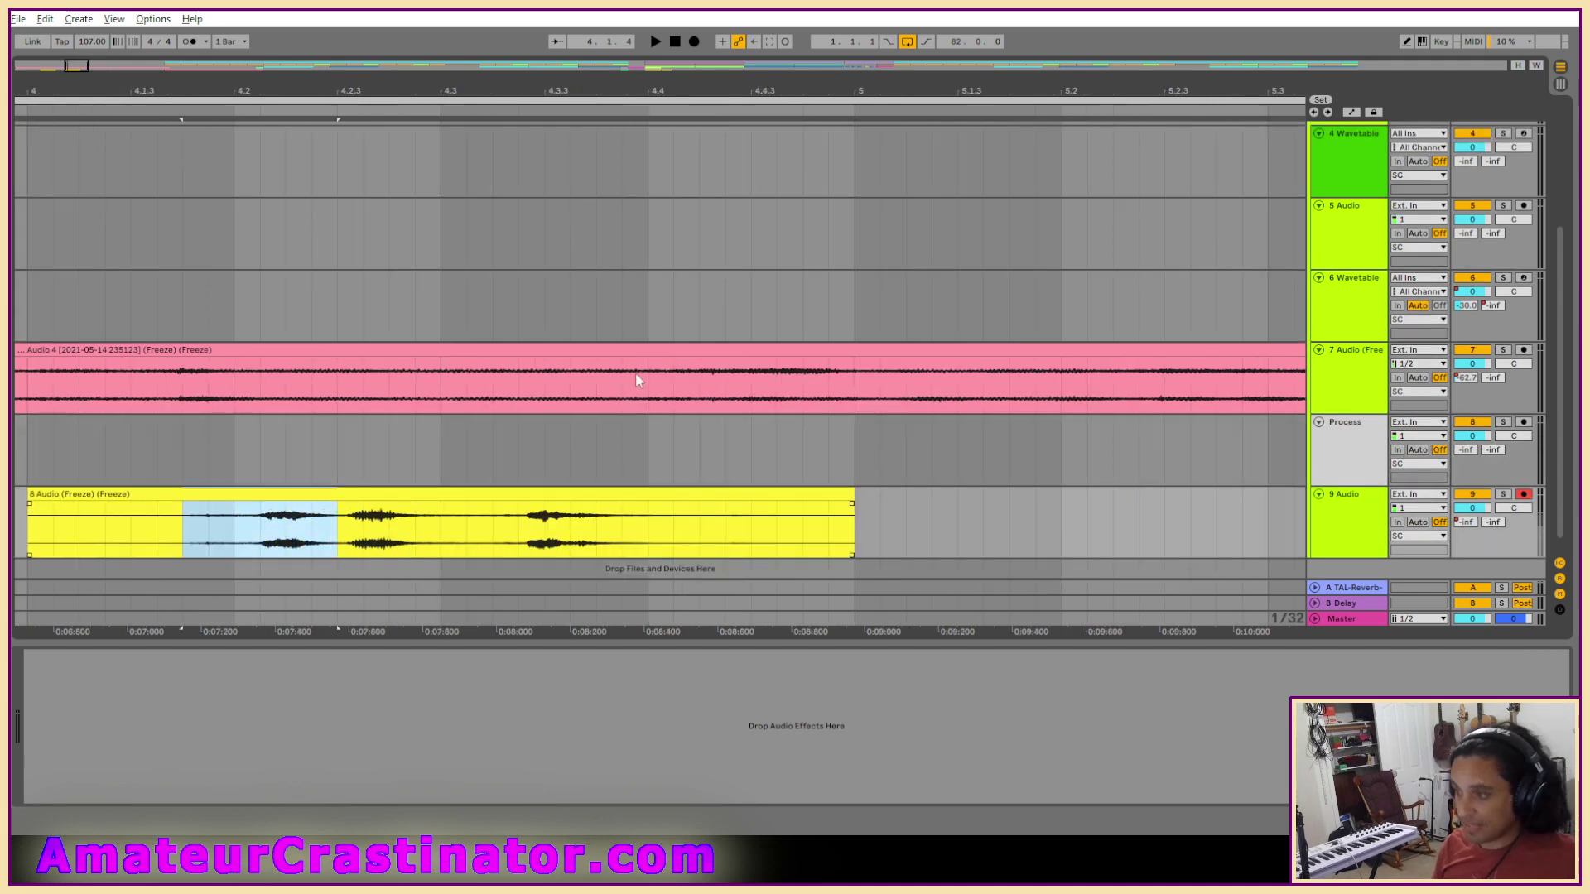
Play the arrangement from bar 2 and paste the copied sound onto the Process track at 6.3.
scroll(810, 465, "down", 8)
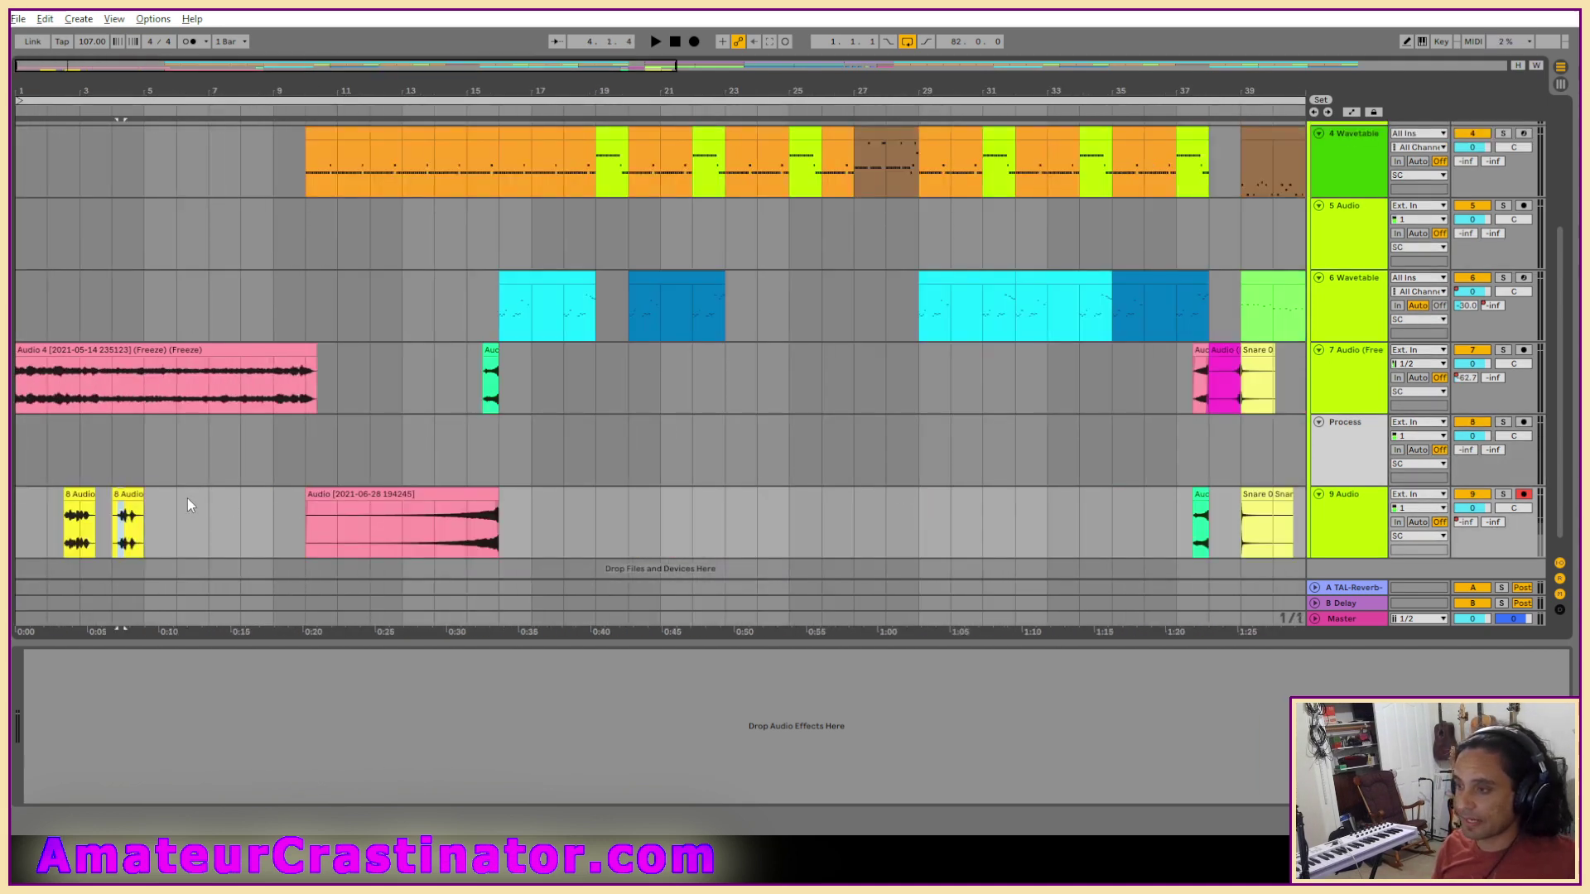
scroll(187, 499, "up", 1)
scroll(186, 493, "up", 4)
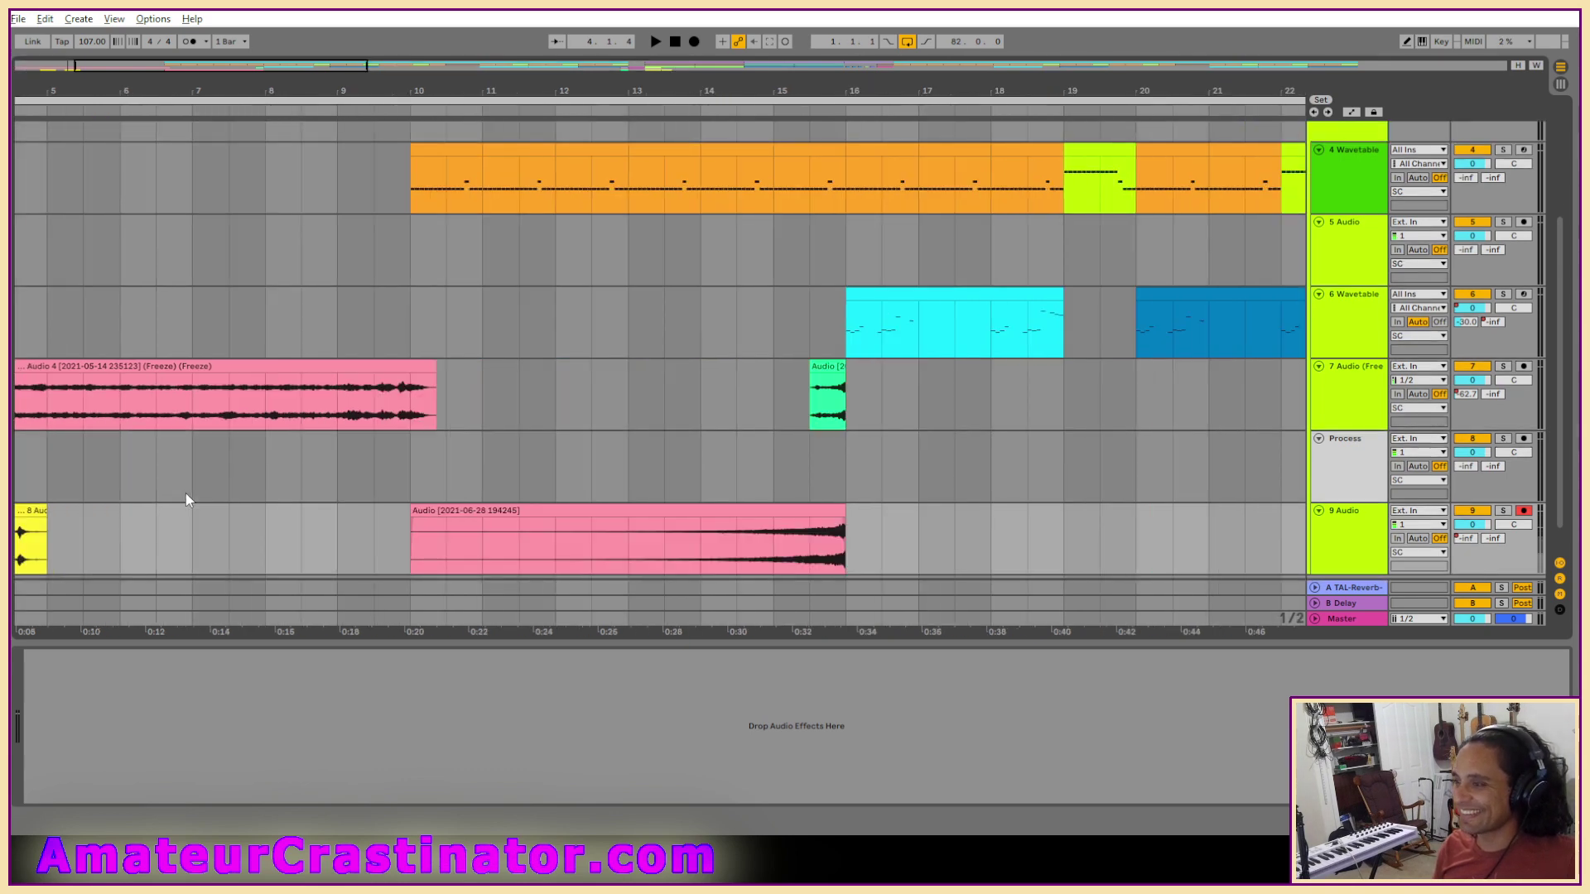
scroll(185, 493, "left", 4)
left_click(102, 479)
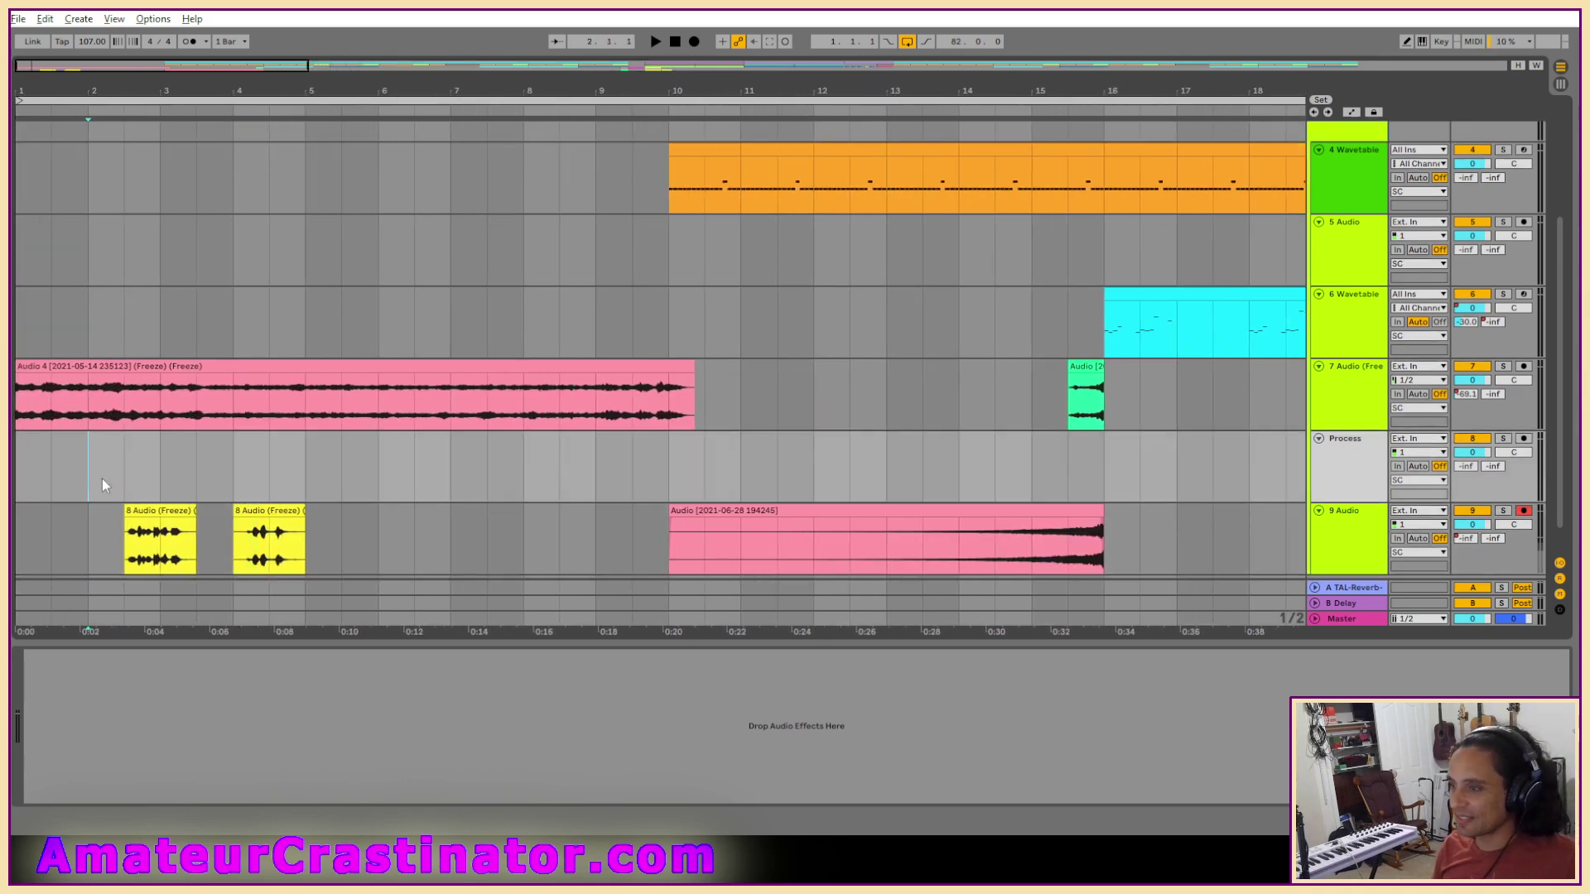
key("space")
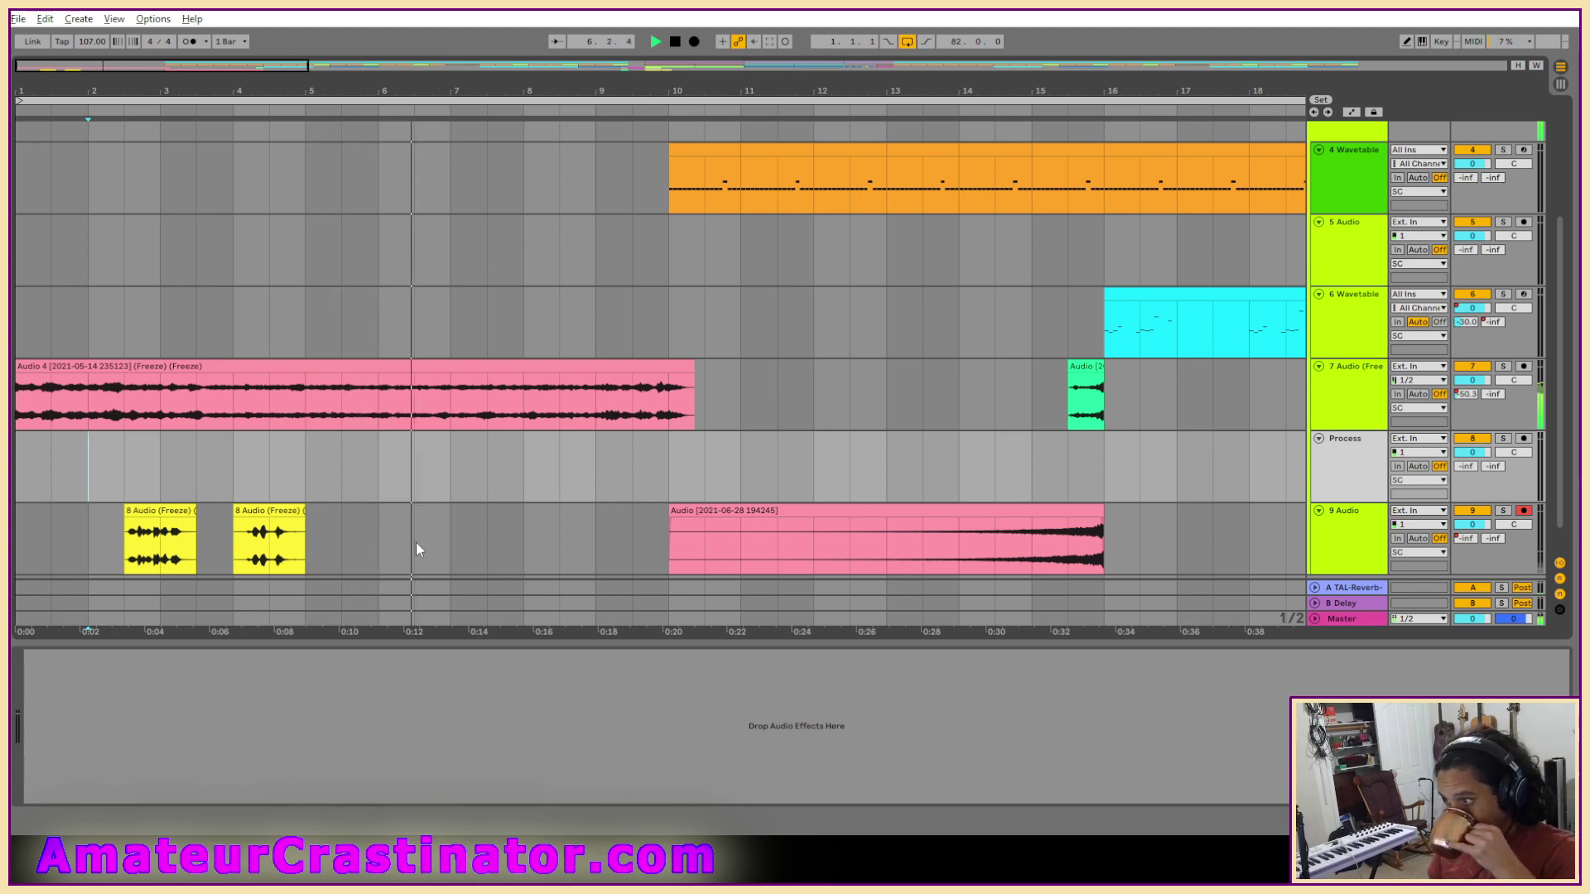
left_click(415, 482)
key("ctrl+v")
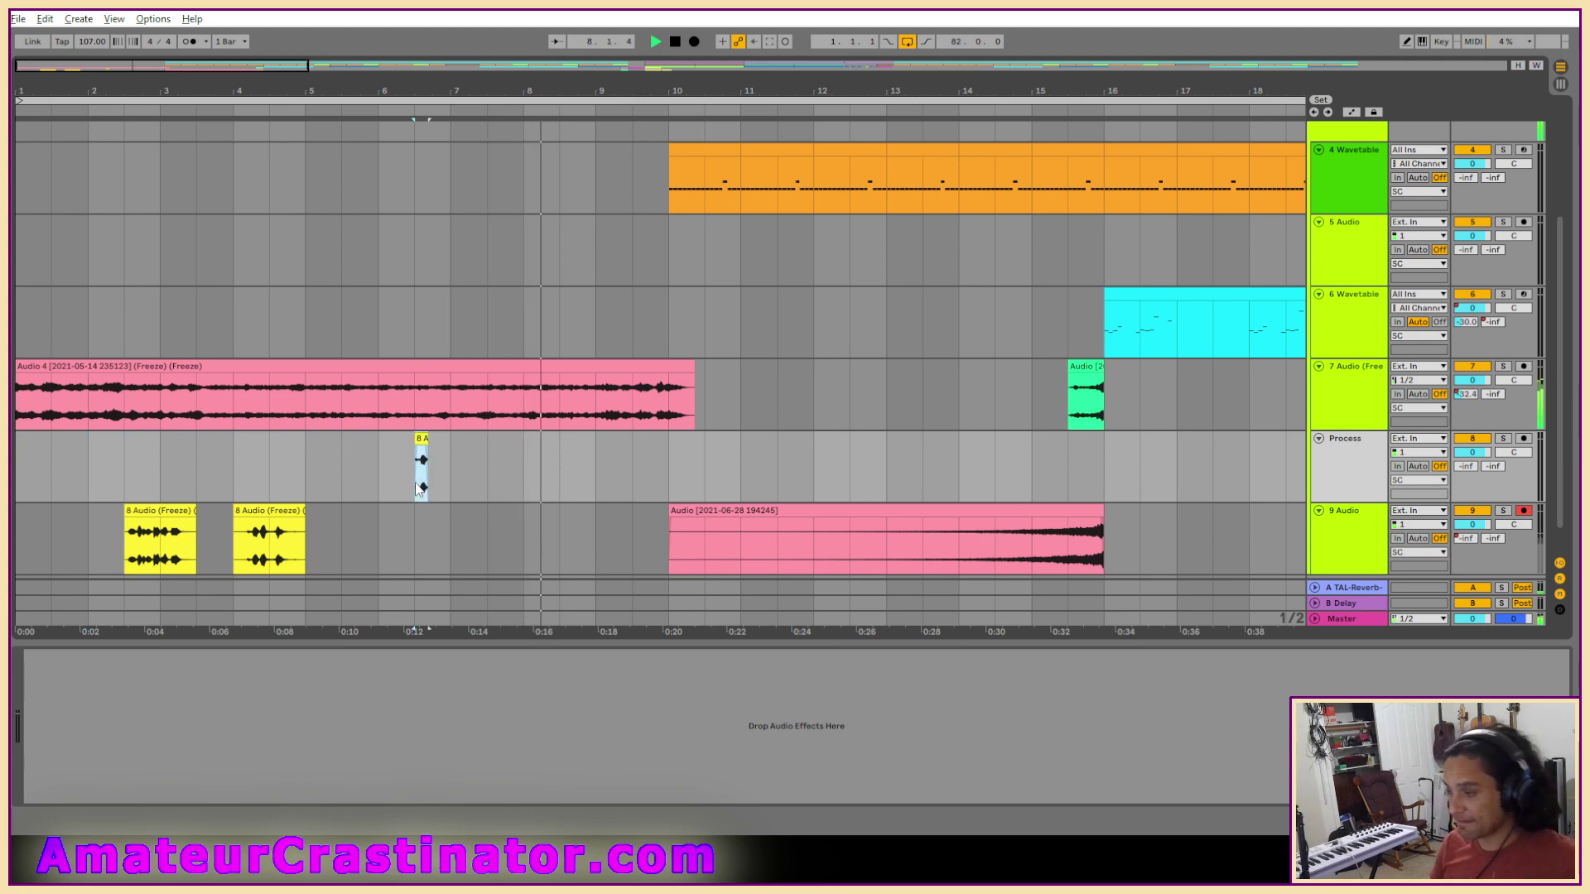
Move the pasted clip to 7.3, stretch it to end at 9.2, and solo the Process track.
key("space")
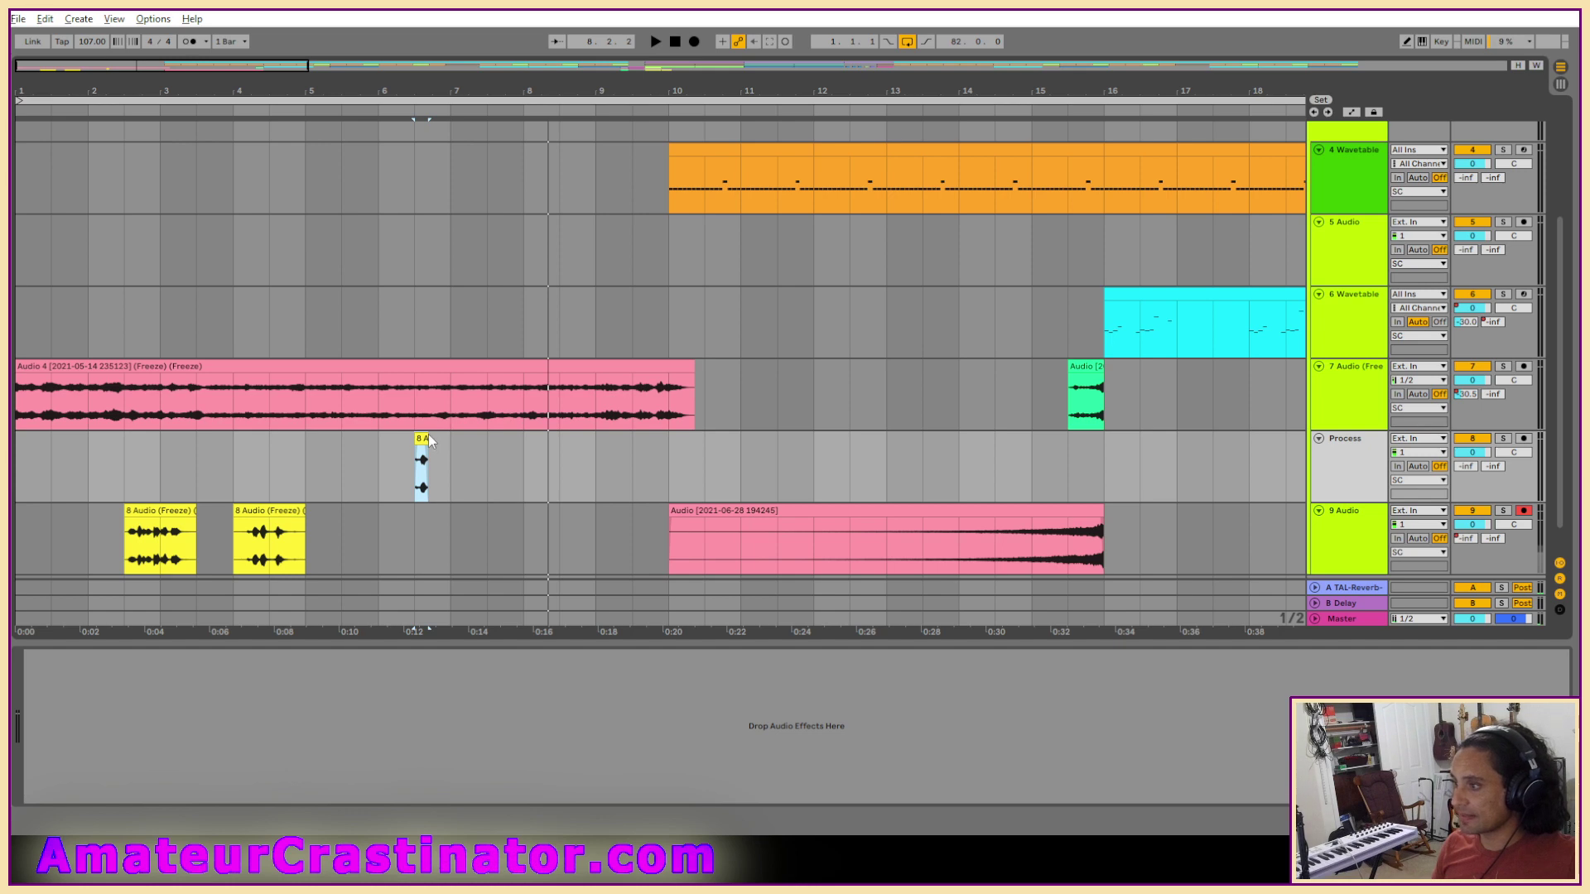
left_click_drag(420, 439, 680, 442)
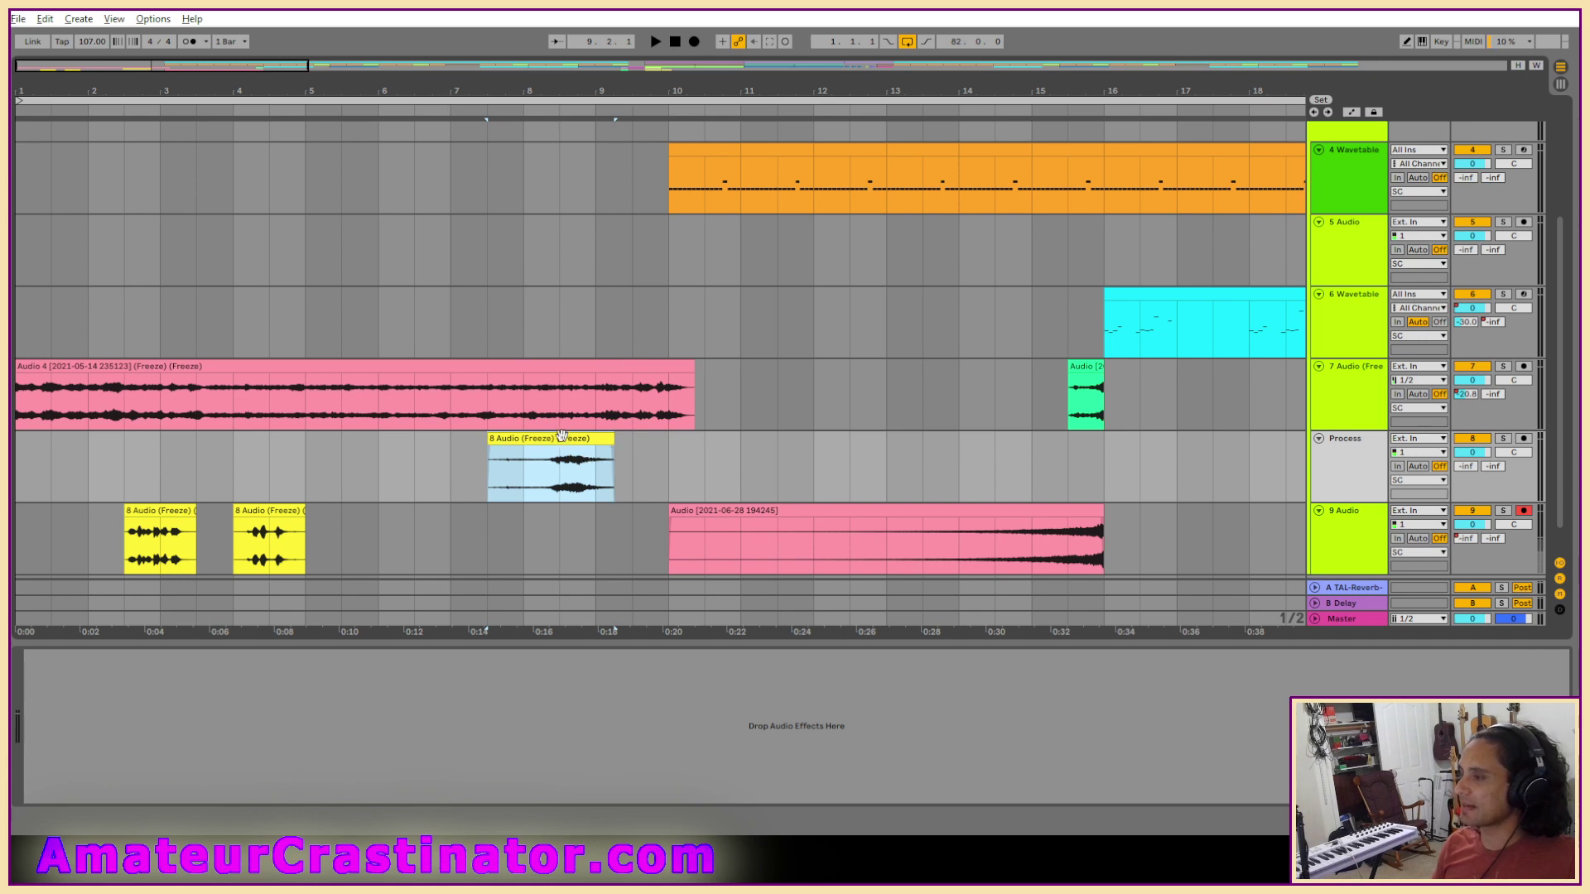
key("s")
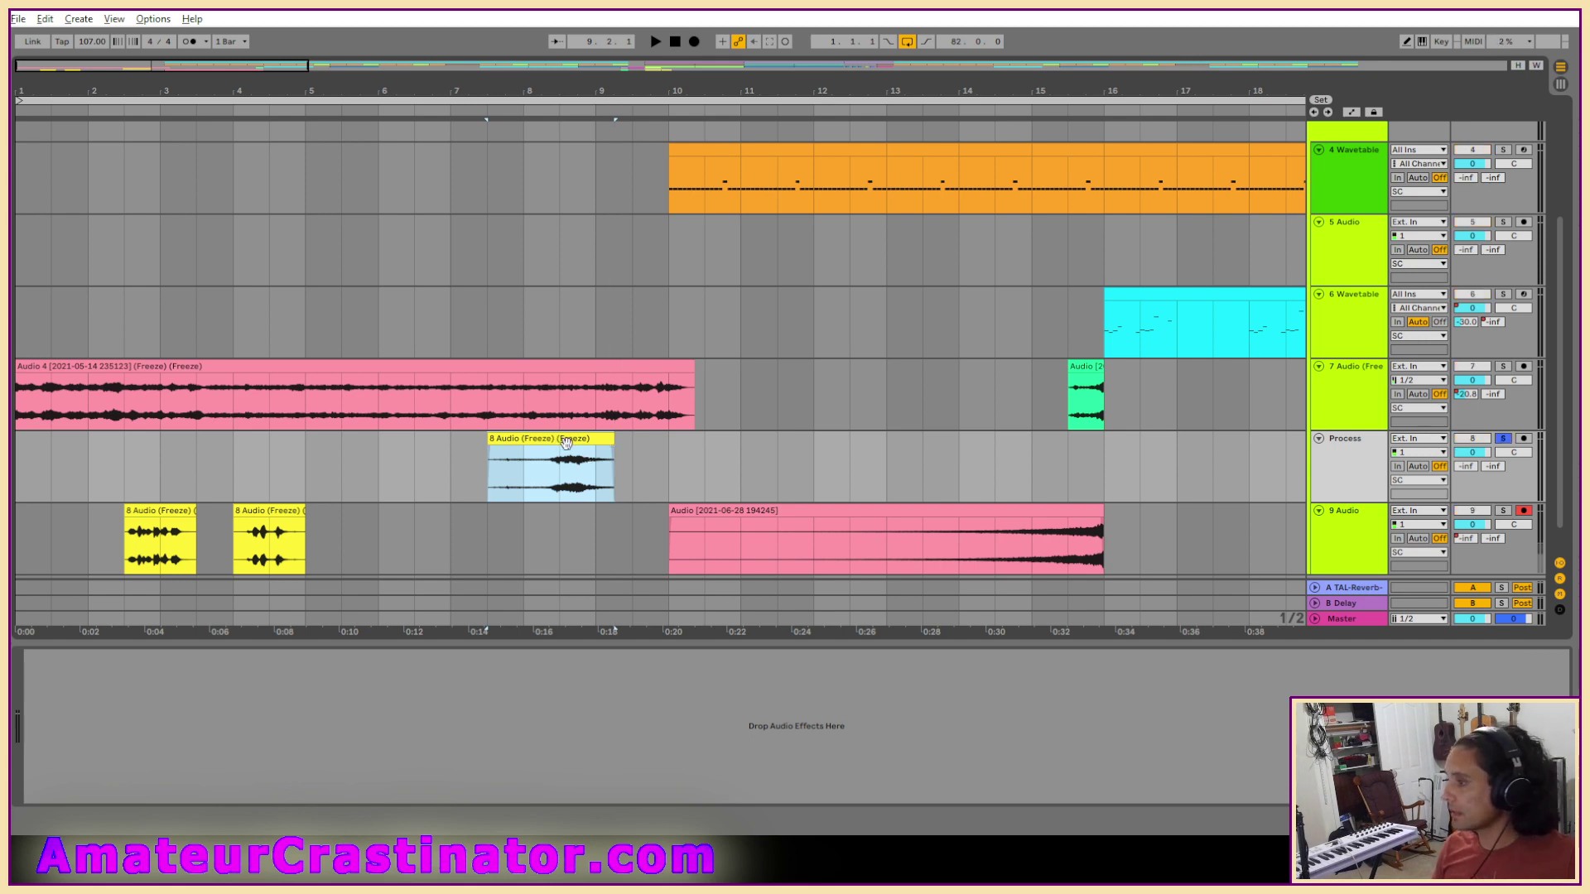
Open the stretched clip on the Process track and set its warp mode to Complex Pro.
double_click(553, 438)
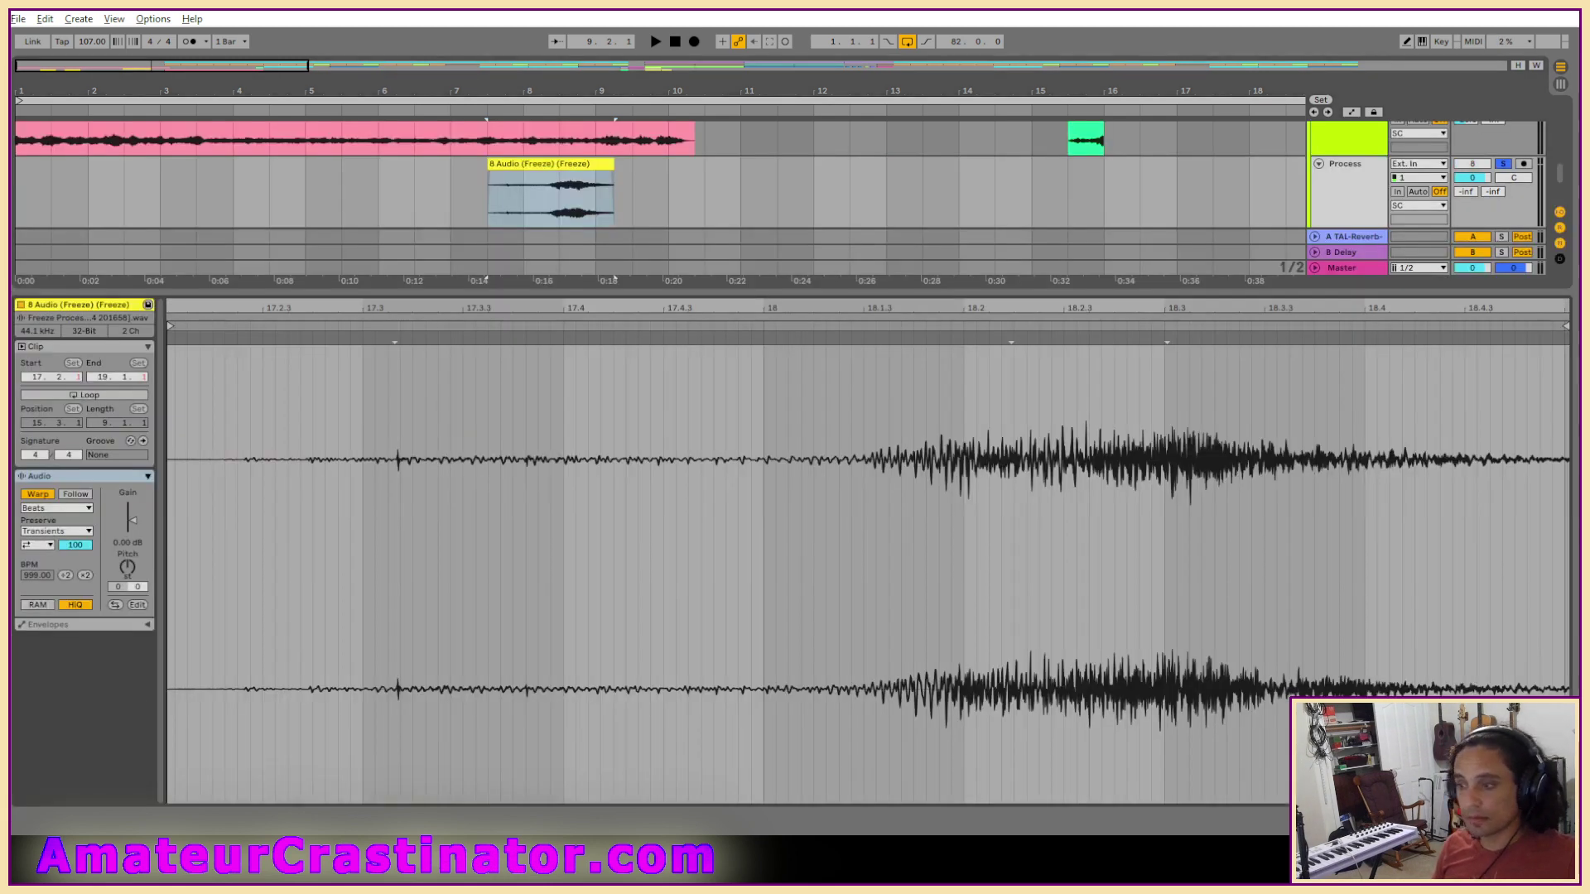
left_click(43, 509)
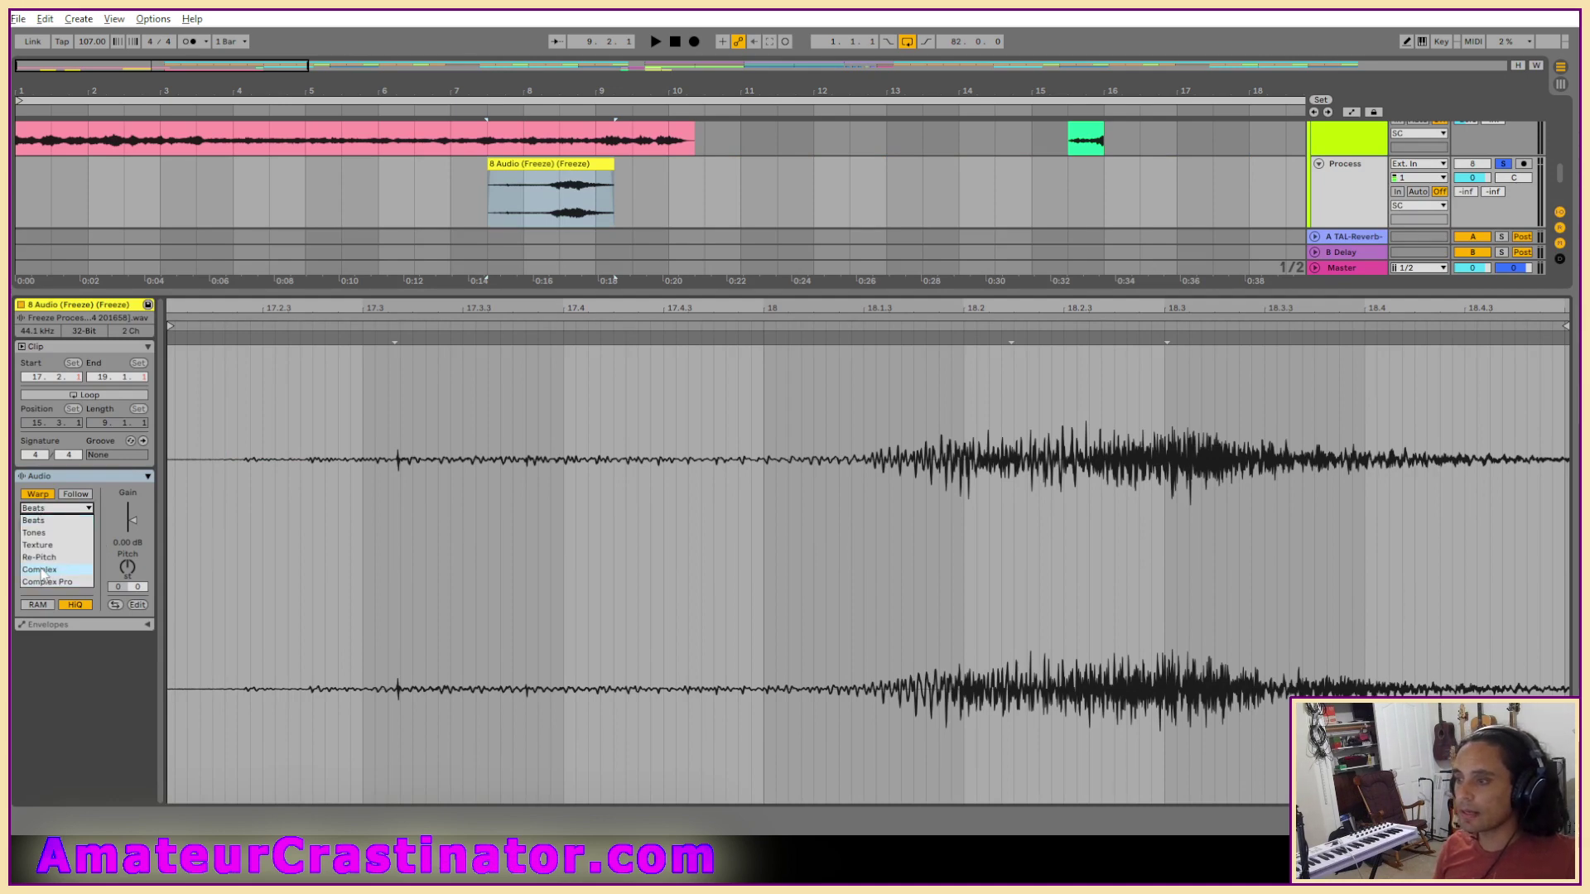
left_click(40, 570)
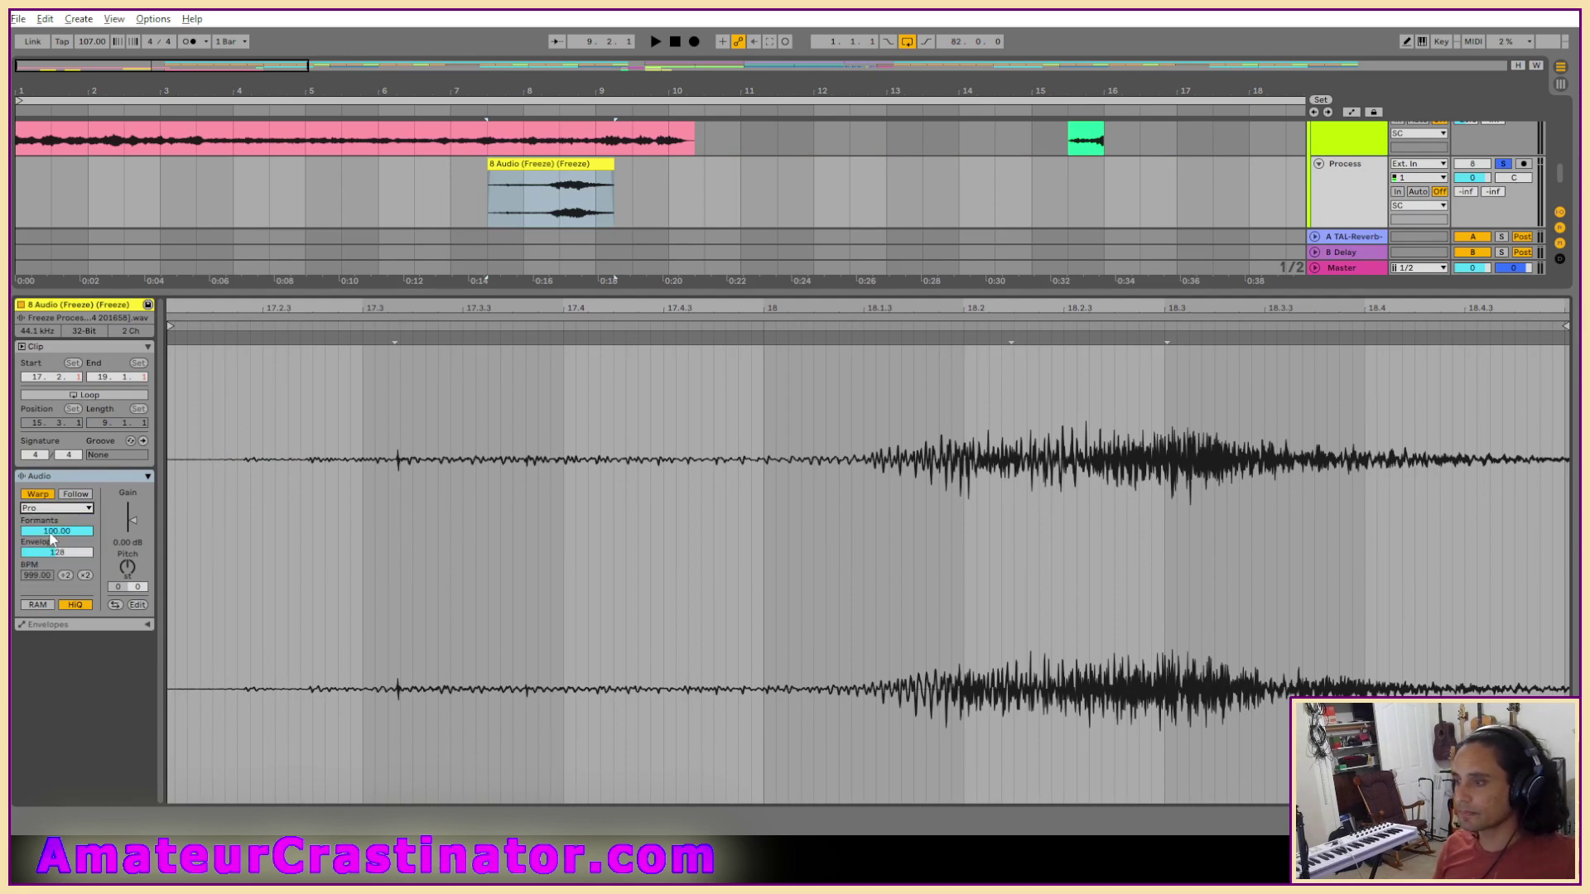
Lower the formants of the stretched clip and listen to the soloed Process track.
left_click_drag(50, 534, 51, 588)
key("space")
left_click_drag(51, 532, 51, 565)
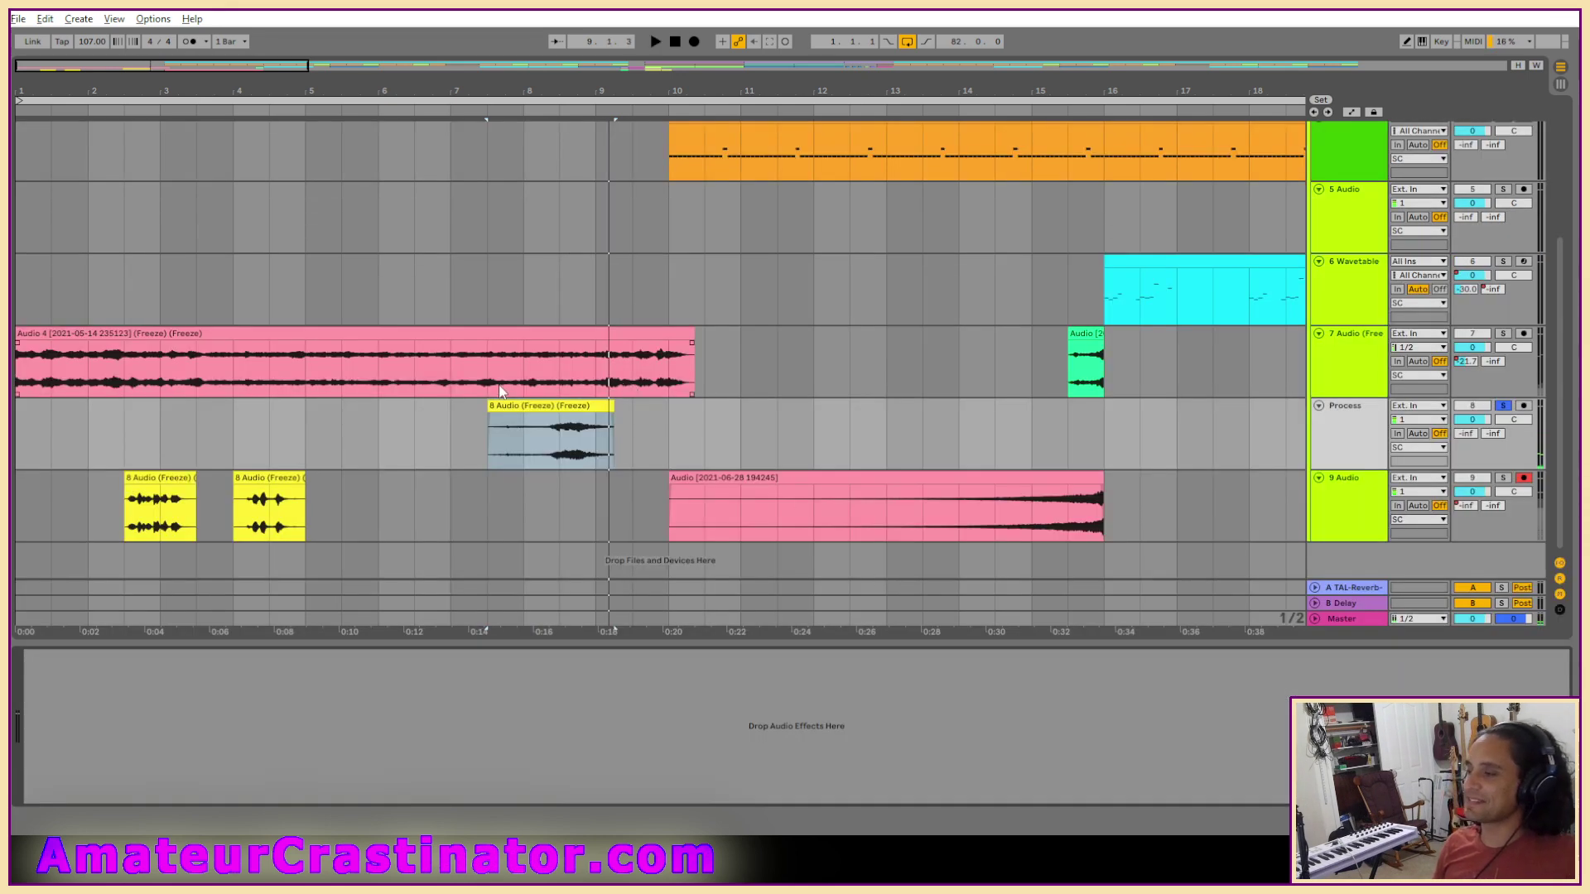
left_click(540, 405)
key("space")
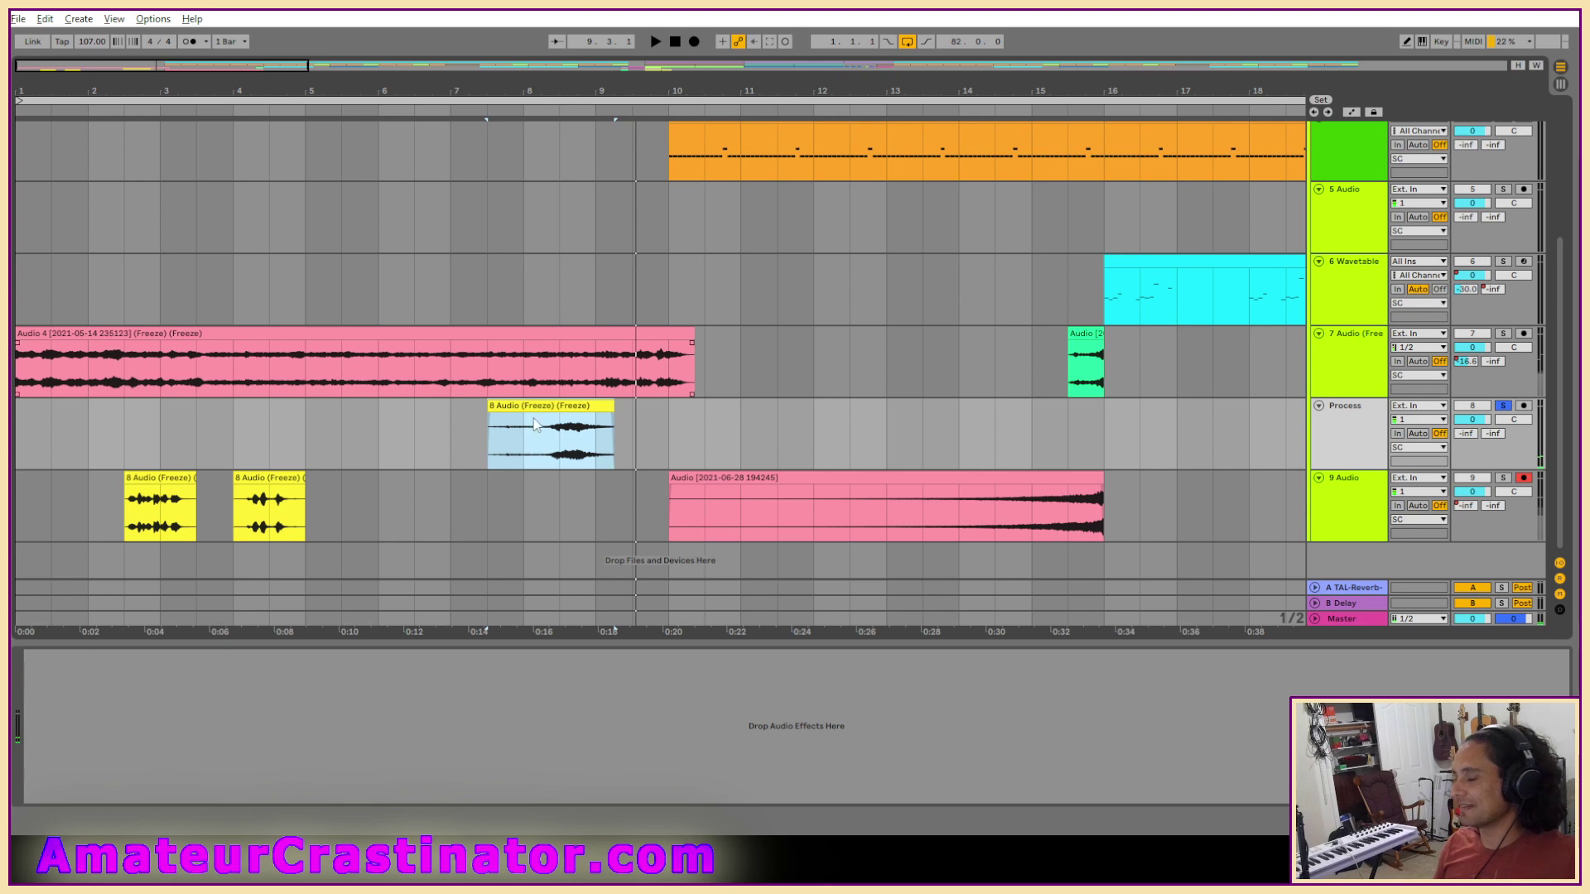
Add a short fade-out to the end of the Process clip and put an EQ Eight on the track.
left_click_drag(612, 420, 603, 425)
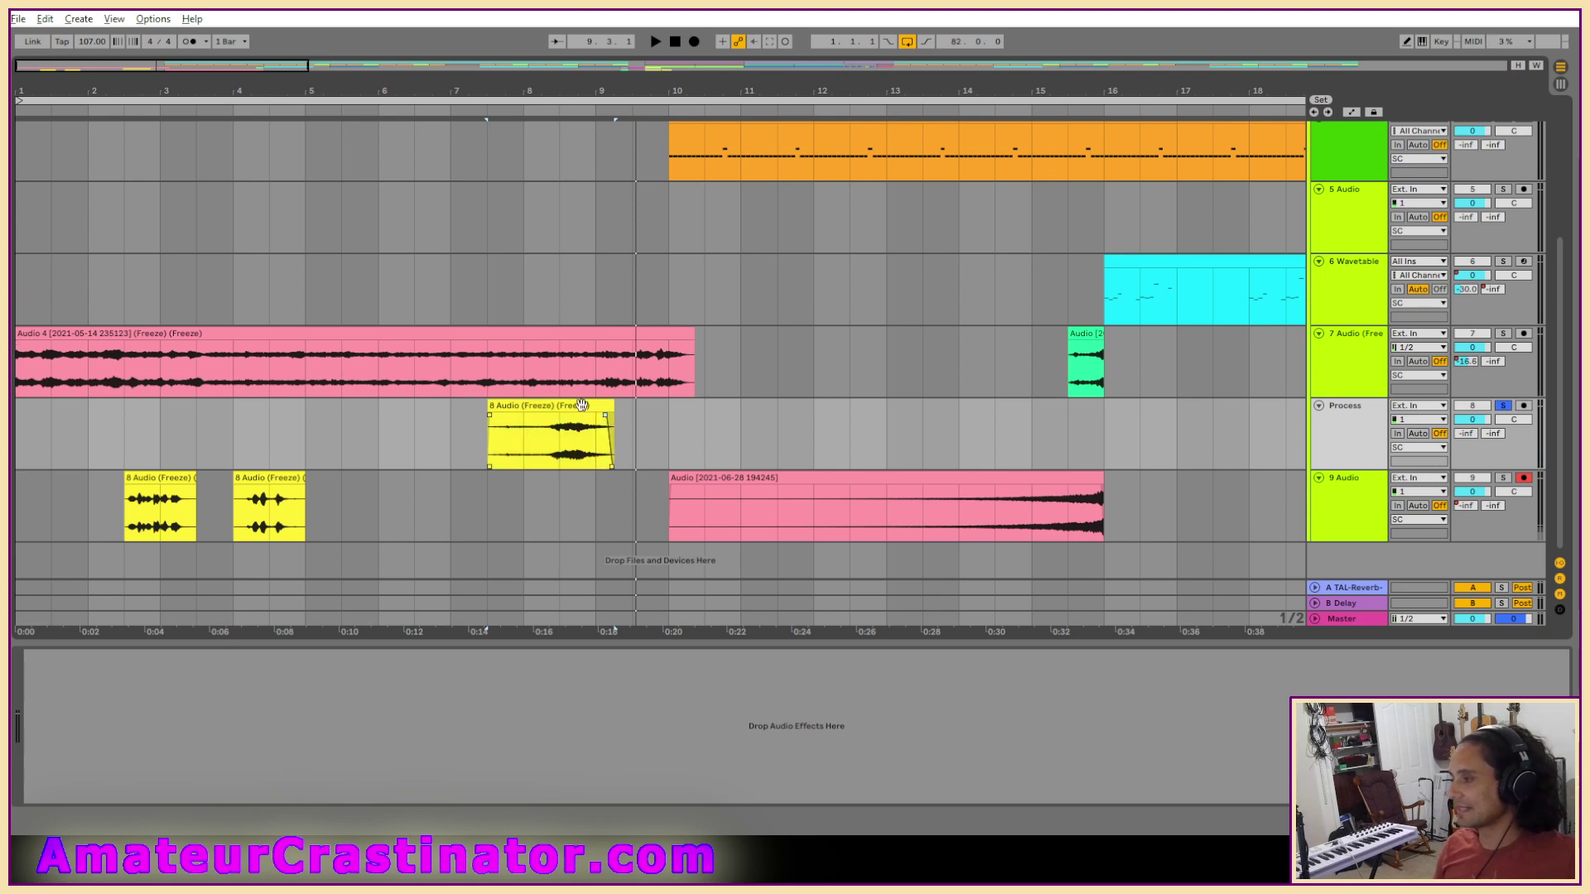
left_click(582, 404)
key("ctrl+j")
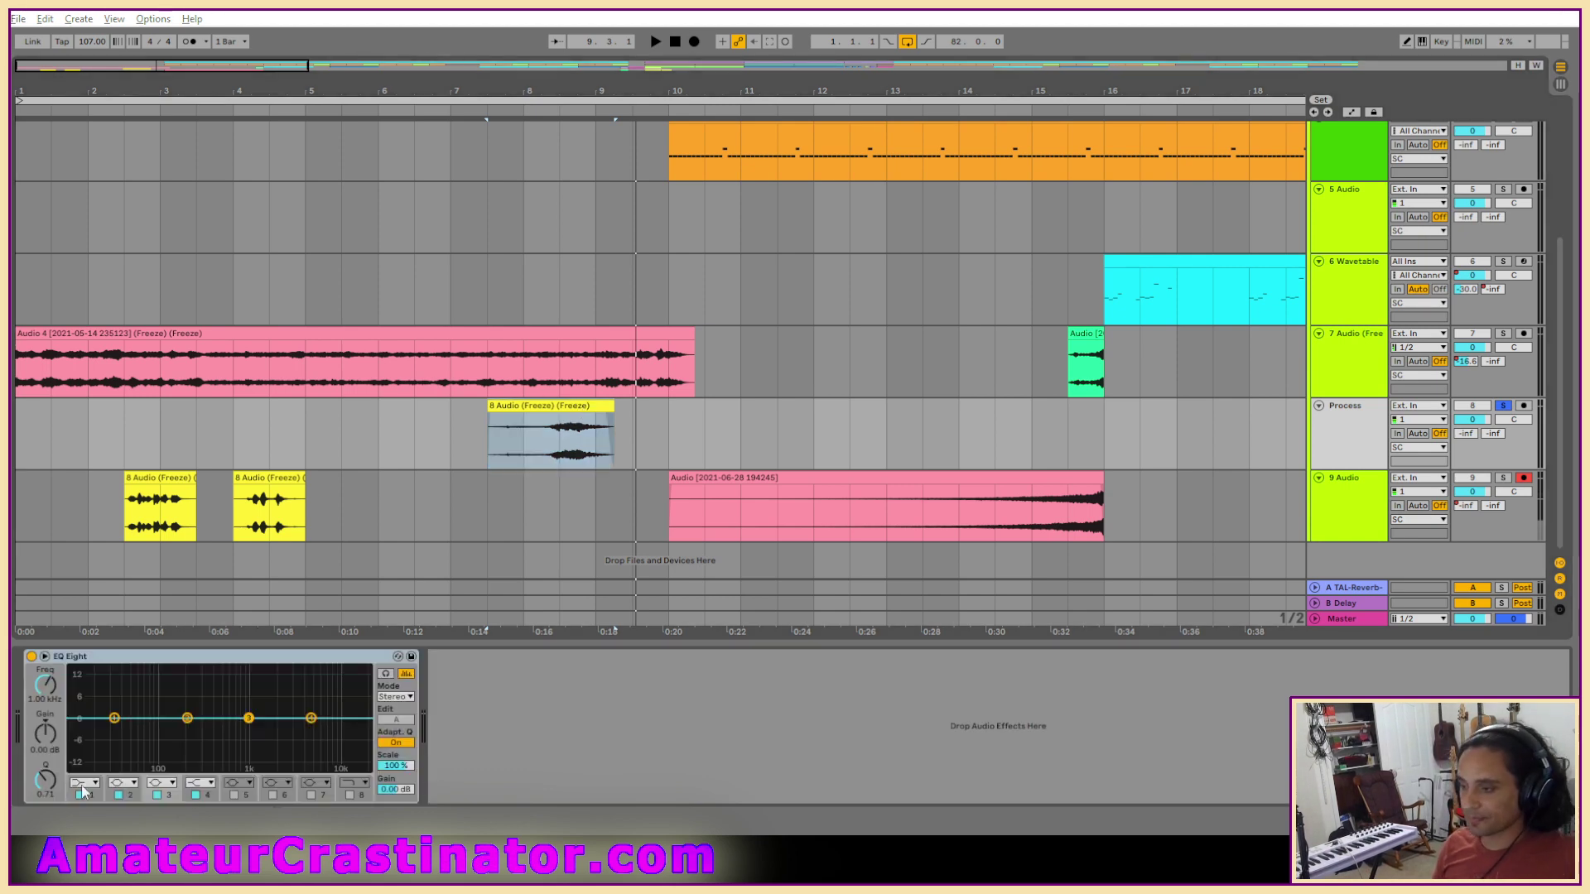
During playback, make EQ band 1 a low cut just below band 2's frequency and dip band 3 by 3.84 dB at 1000 Hz.
left_click(81, 786)
left_click(84, 699)
key("space")
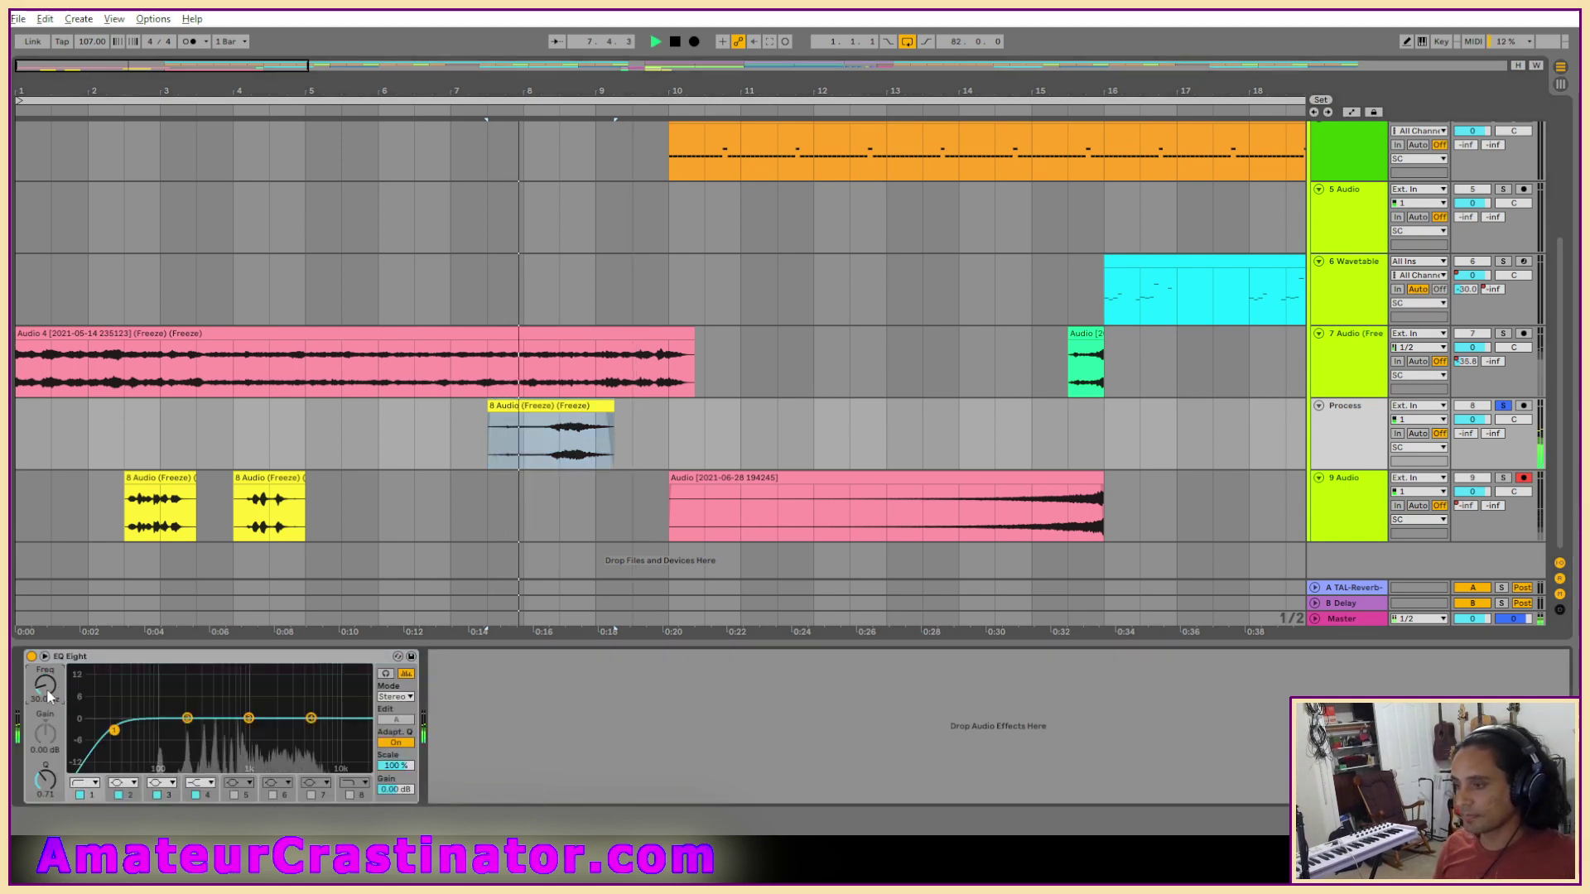
left_click_drag(114, 731, 248, 730)
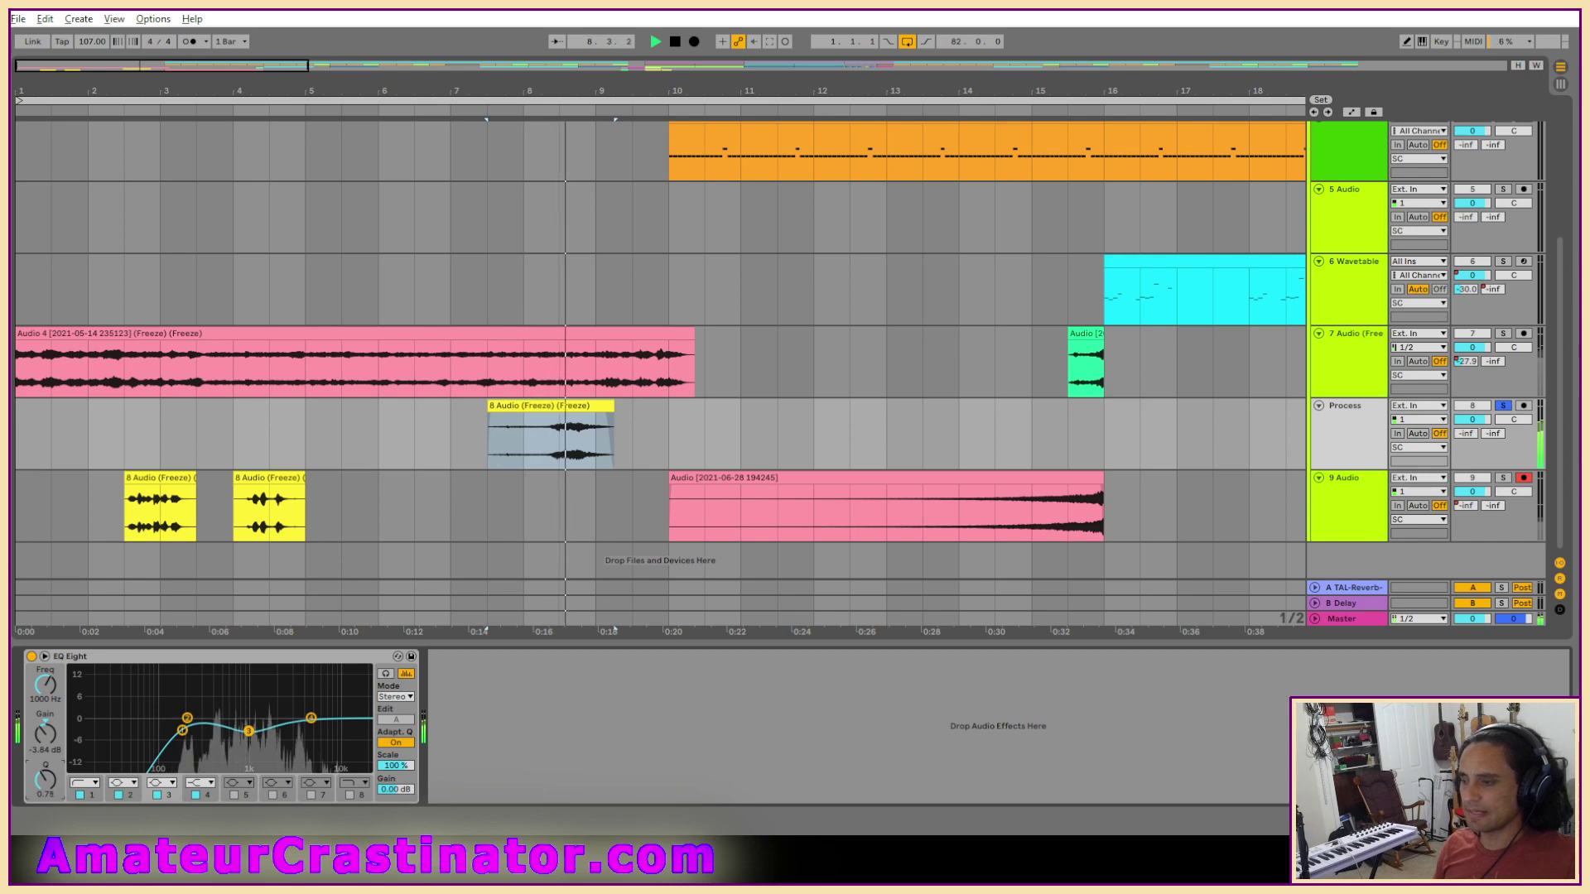
Raise the Q of EQ band 3 to 2.08 and replay the soloed clip.
left_click_drag(45, 780, 45, 755)
key("space")
key("space")
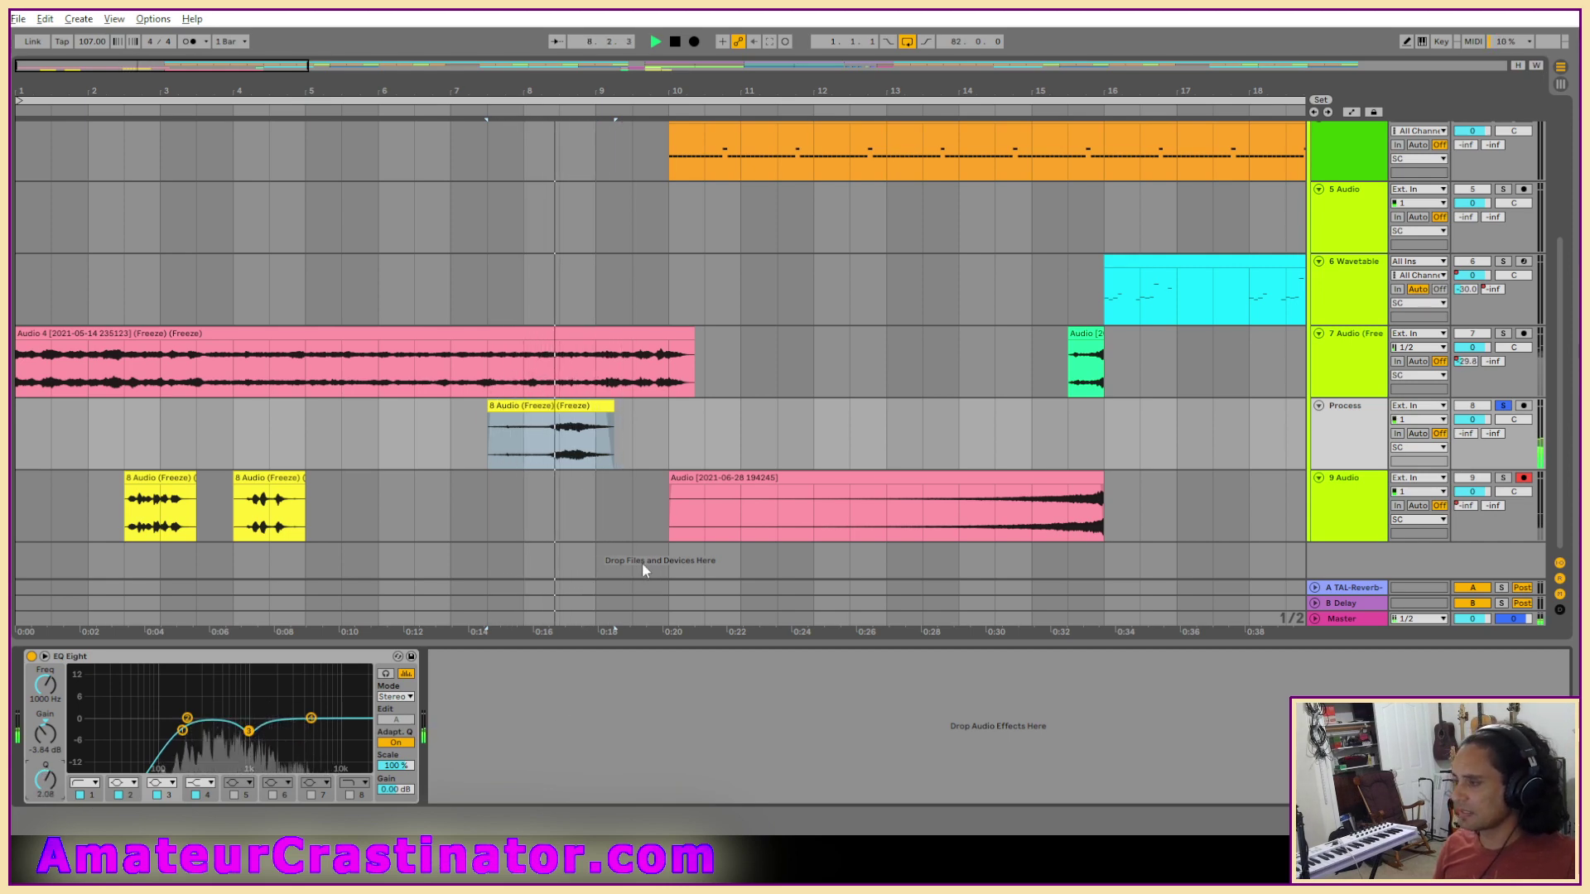
key("space")
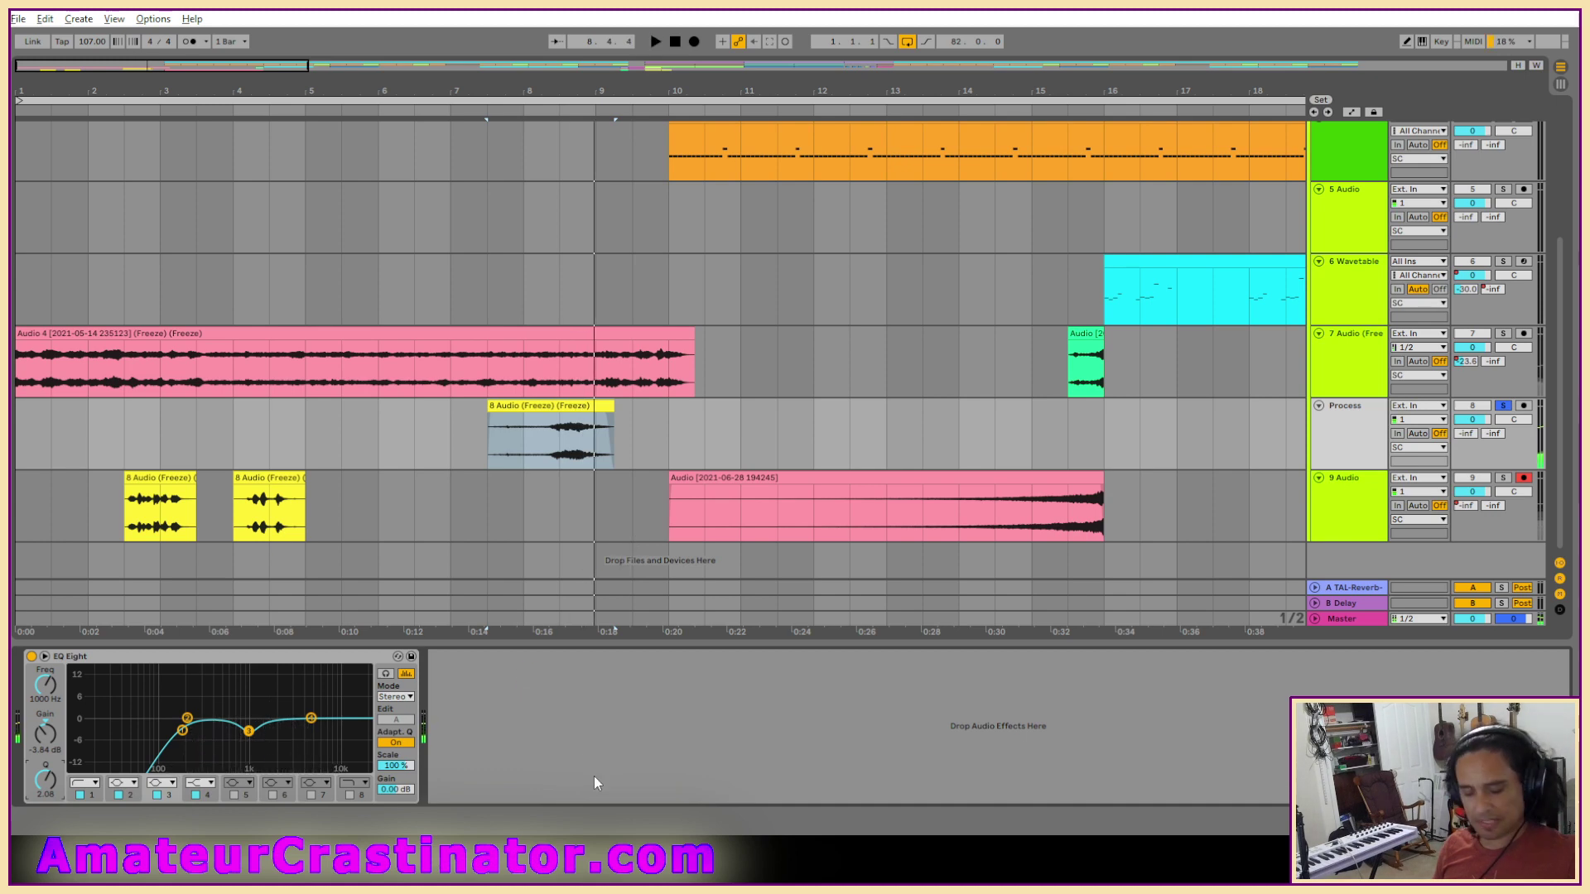
left_click(607, 727)
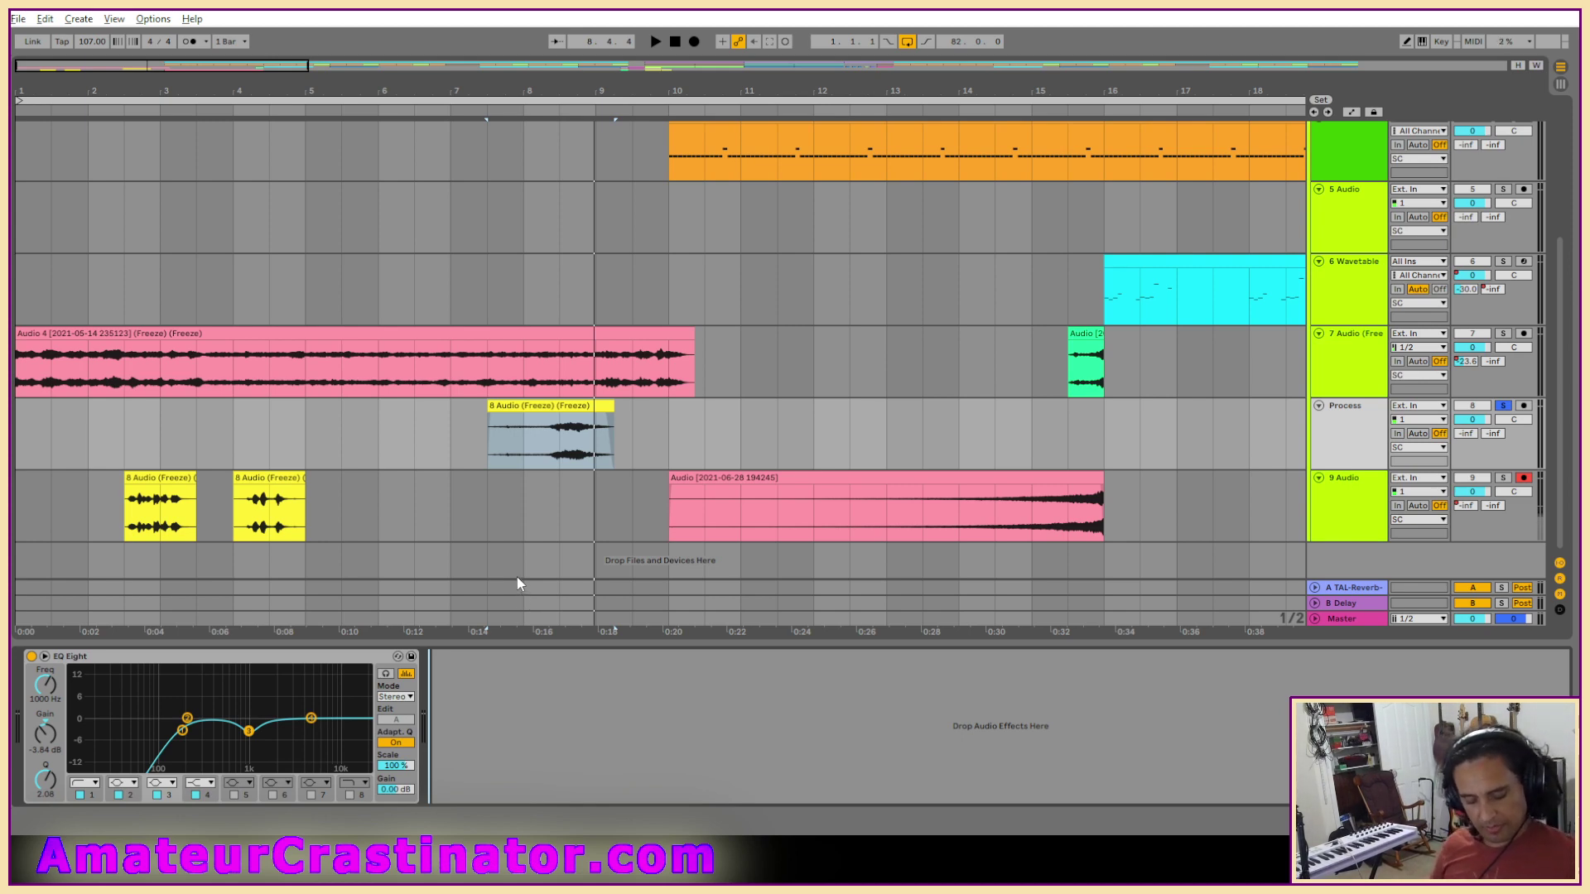
Turn off the solo on the Process track and play the full mix from bar 8.
left_click(508, 365)
key("s")
key("space")
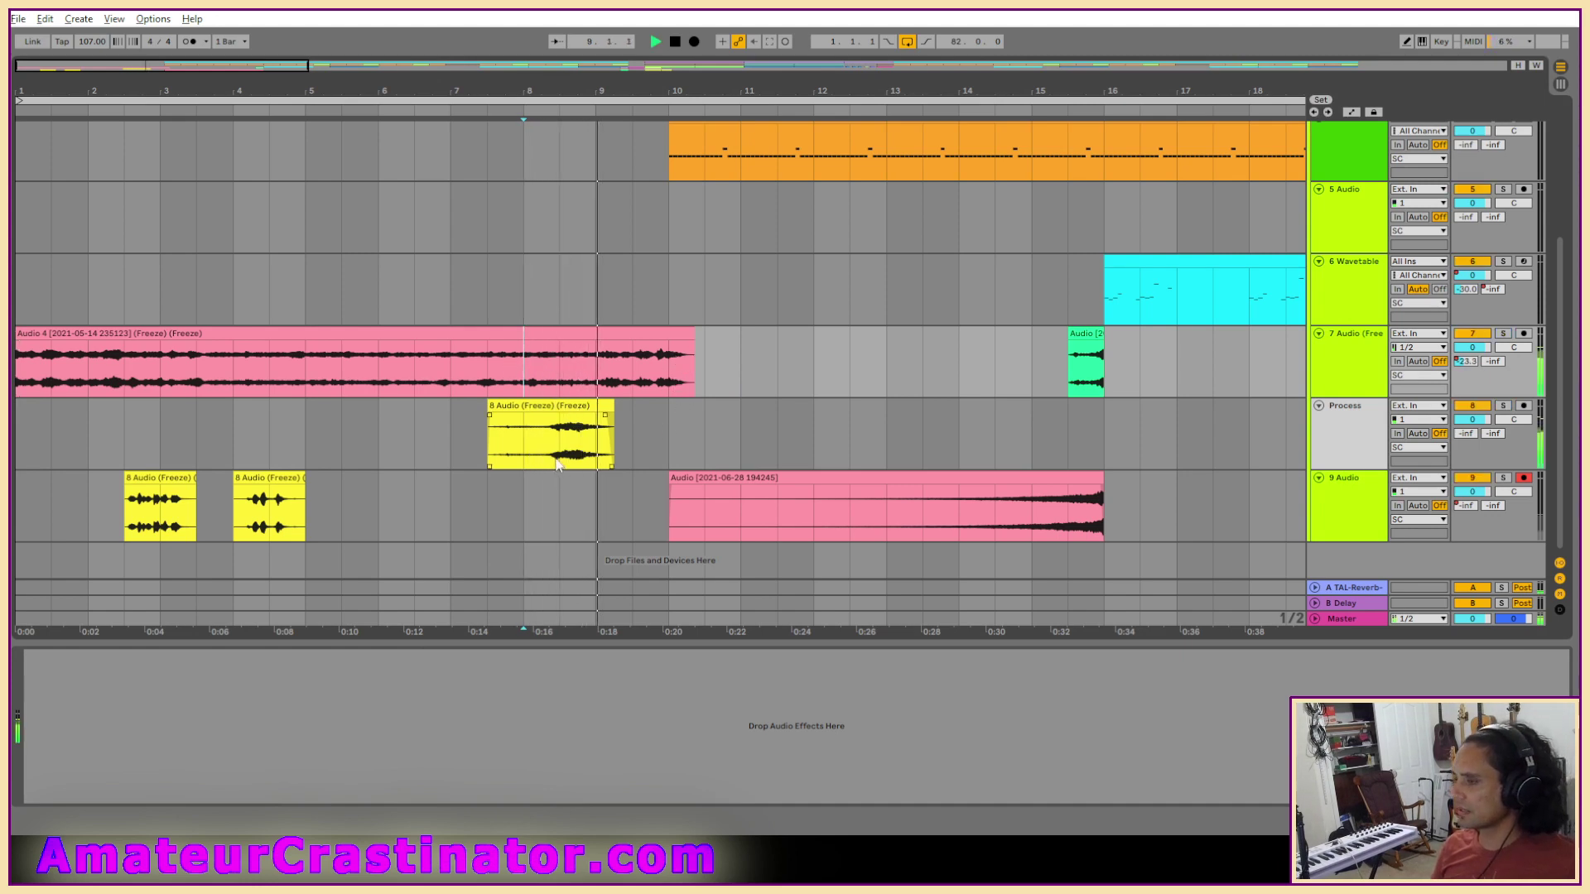
left_click(524, 436)
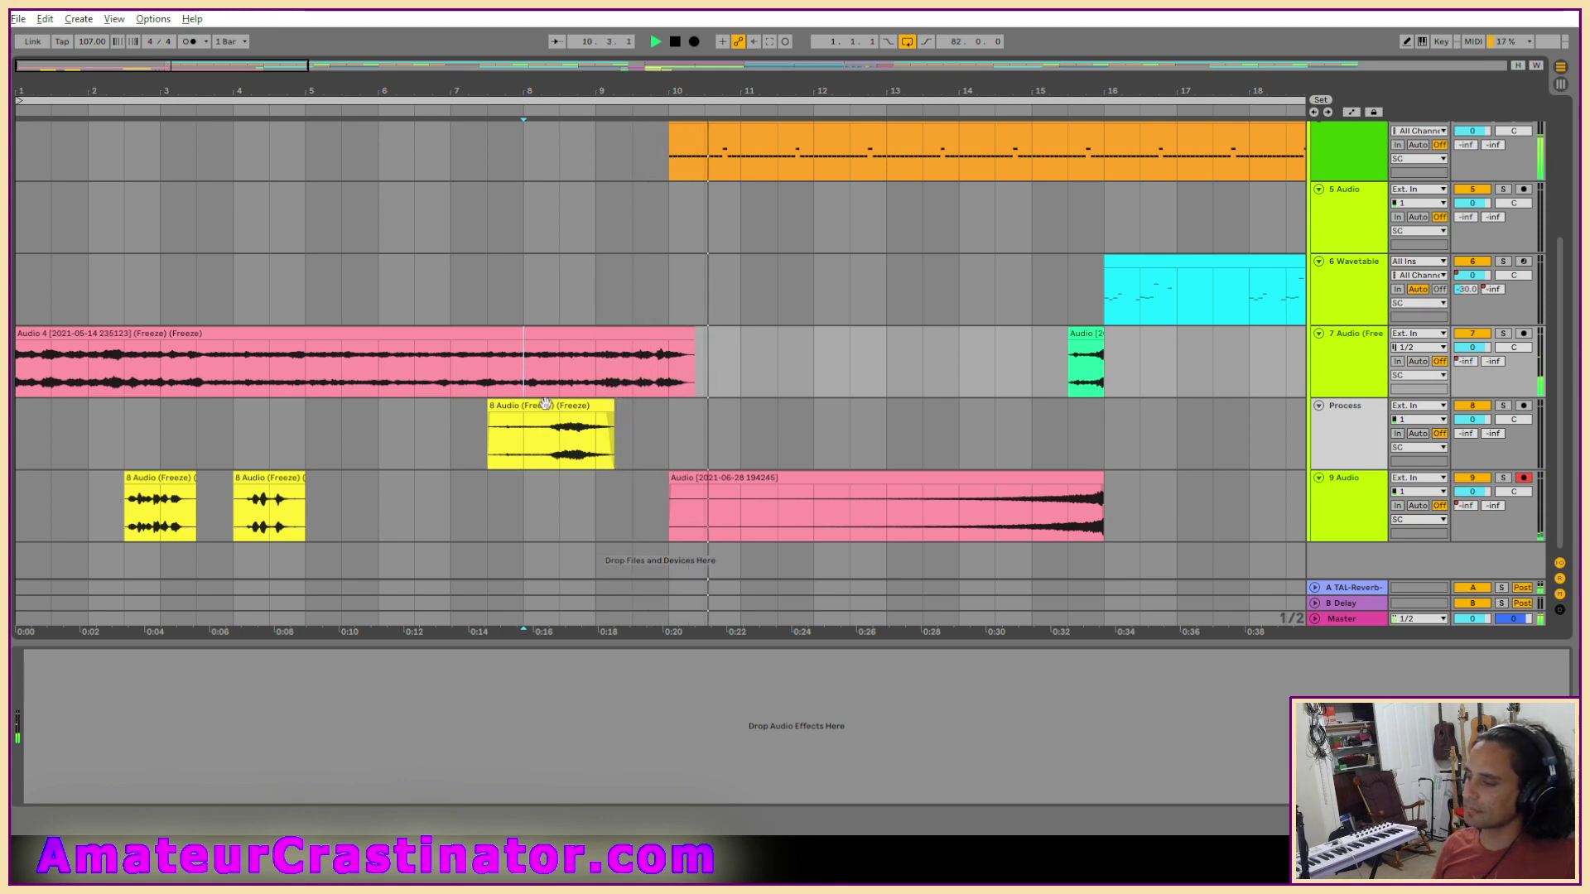
key("space")
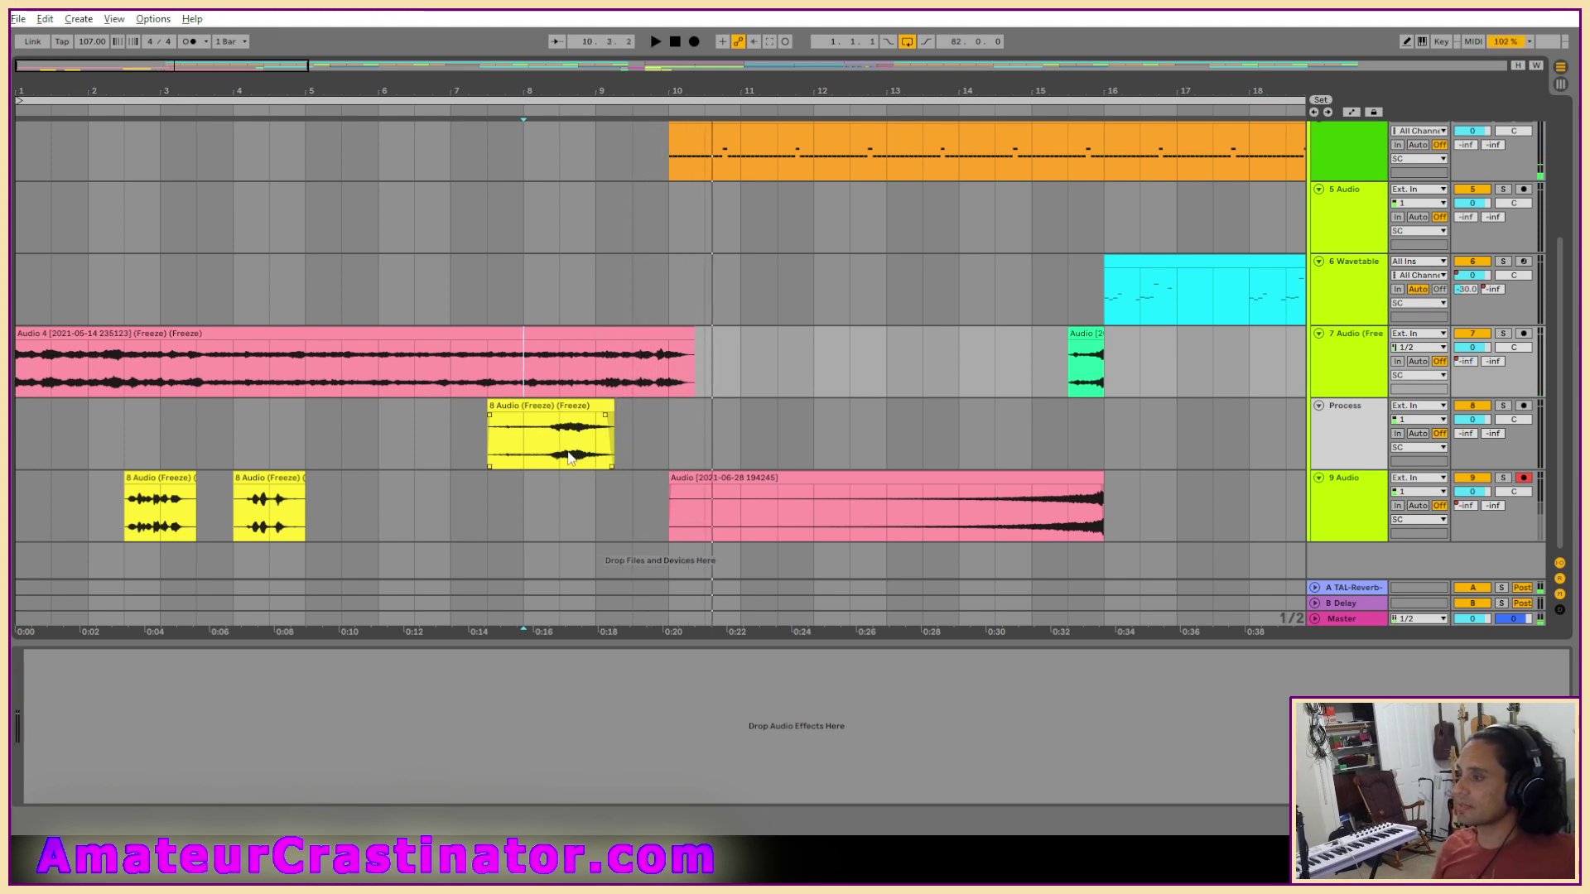
left_click(551, 423)
left_click(561, 380)
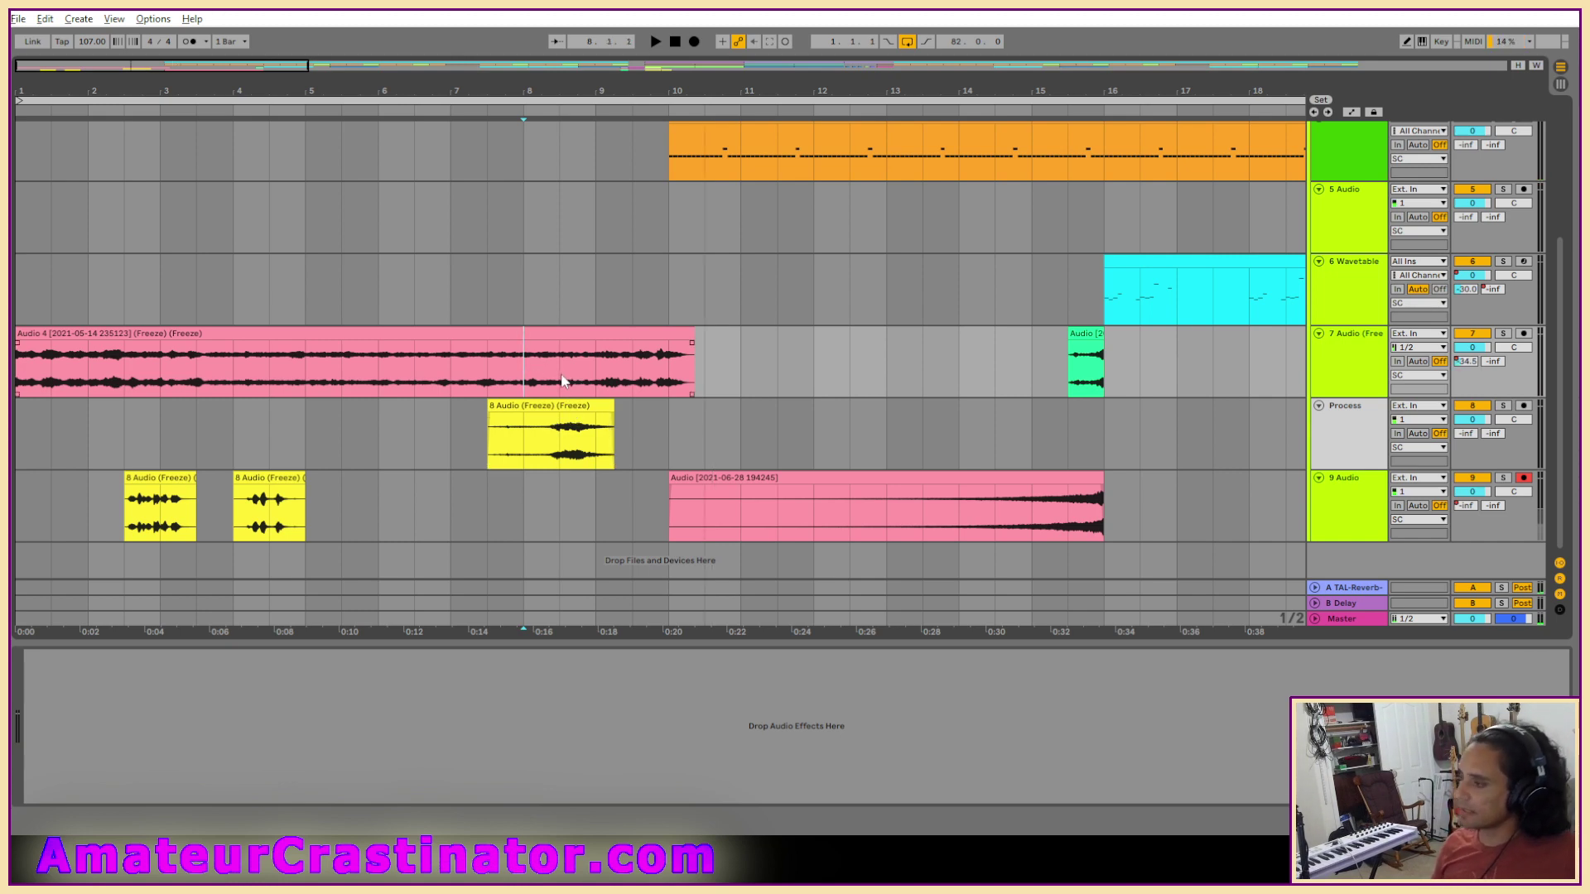
Undo the last edits back to the short, unstretched Process clip and move that clip to the start of bar 7.
key("ctrl+z")
key("ctrl+z")
scroll(396, 421, "up", 4)
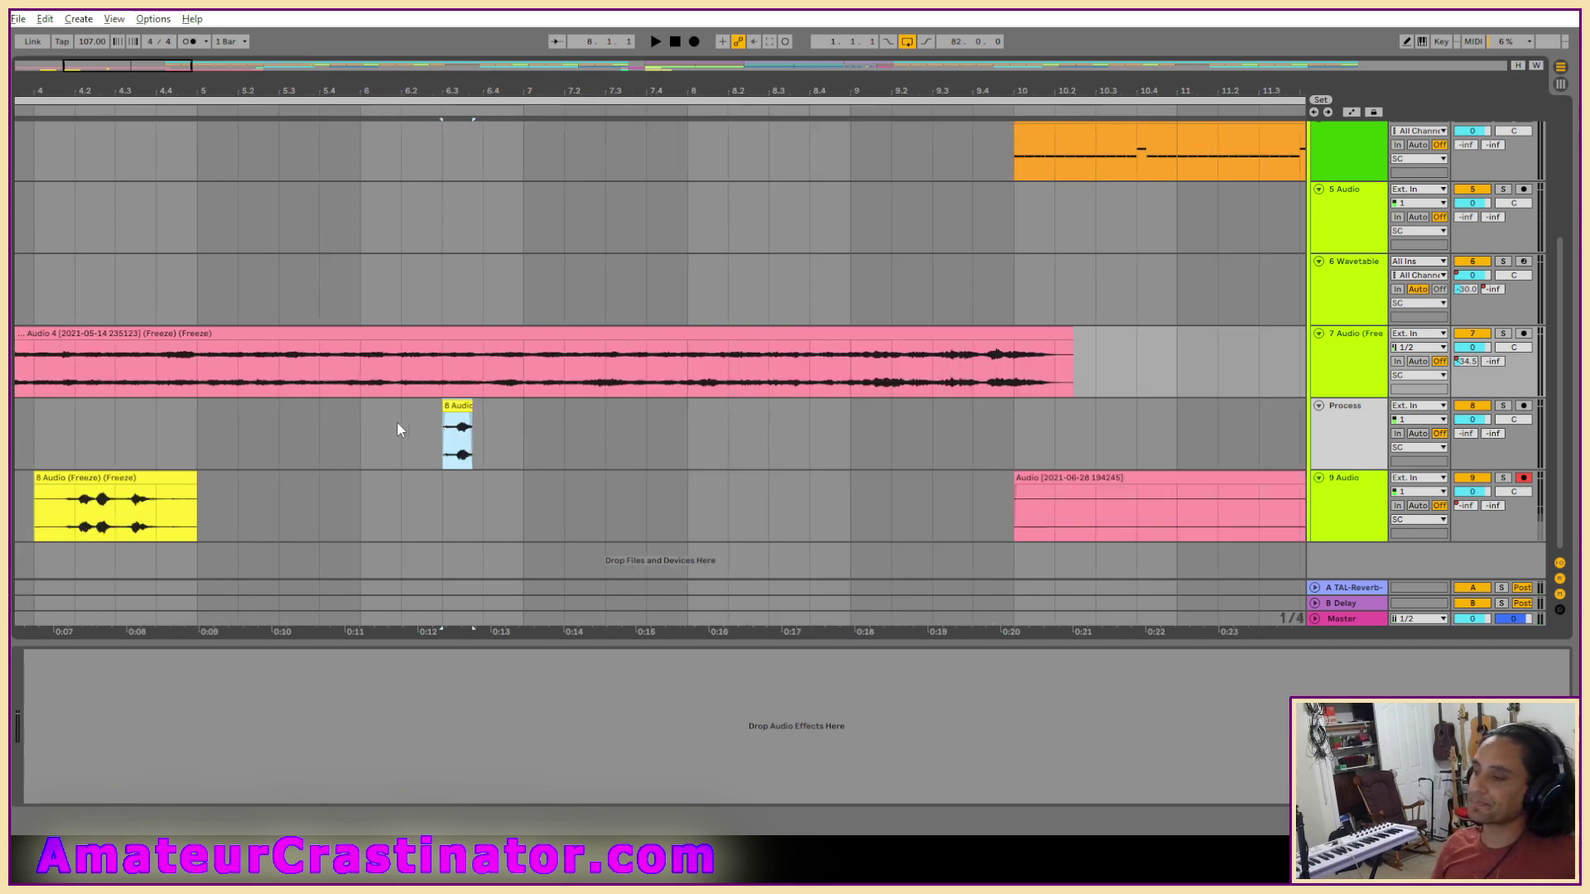
scroll(464, 429, "up", 2)
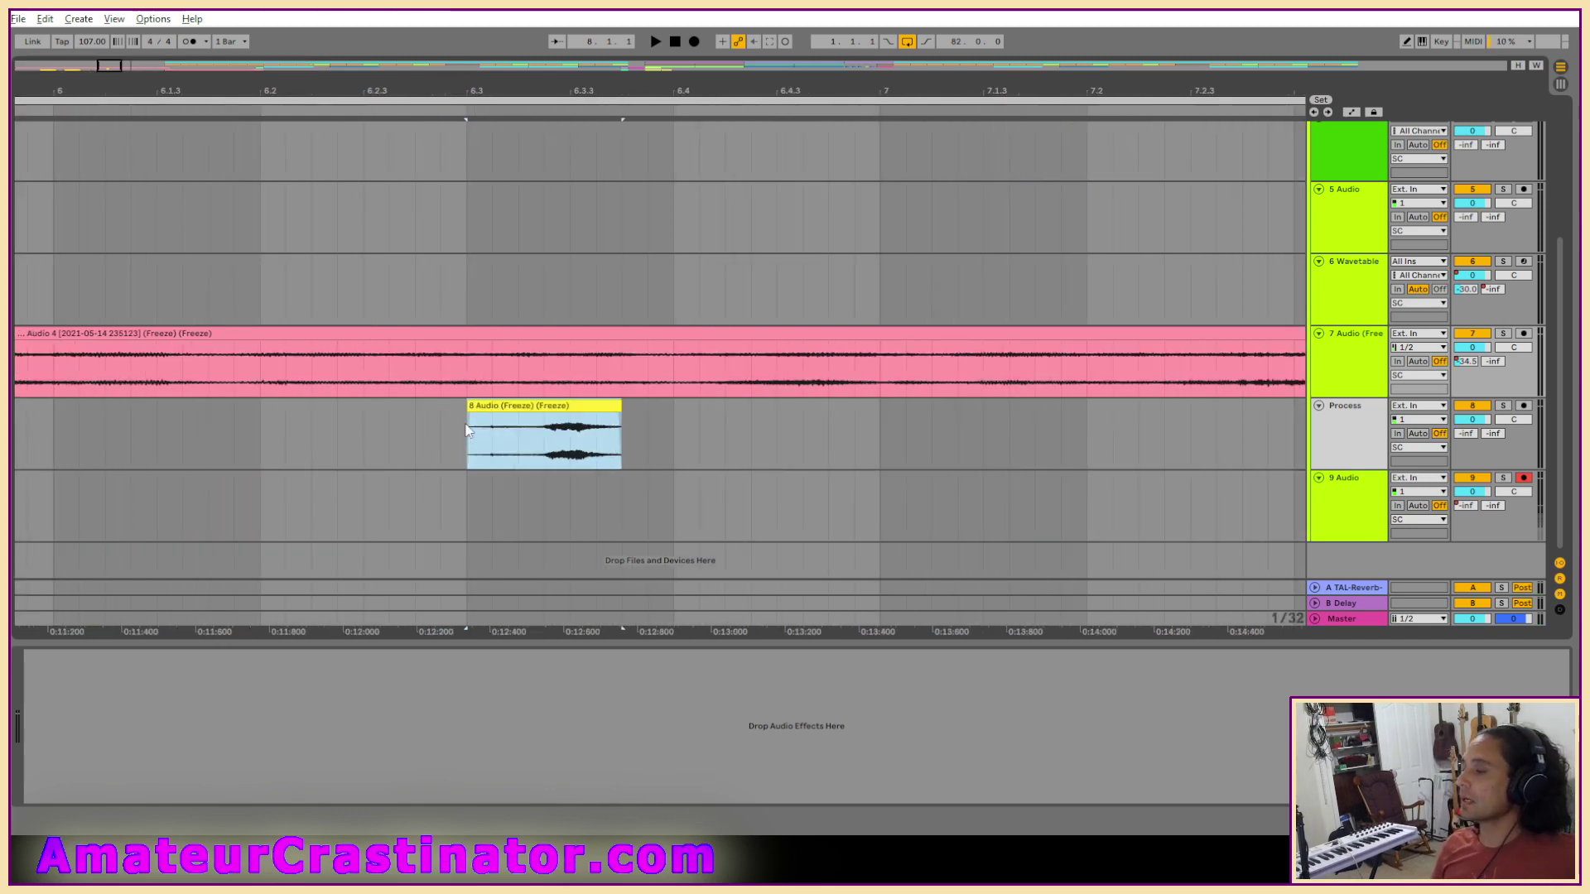
scroll(465, 430, "down", 3)
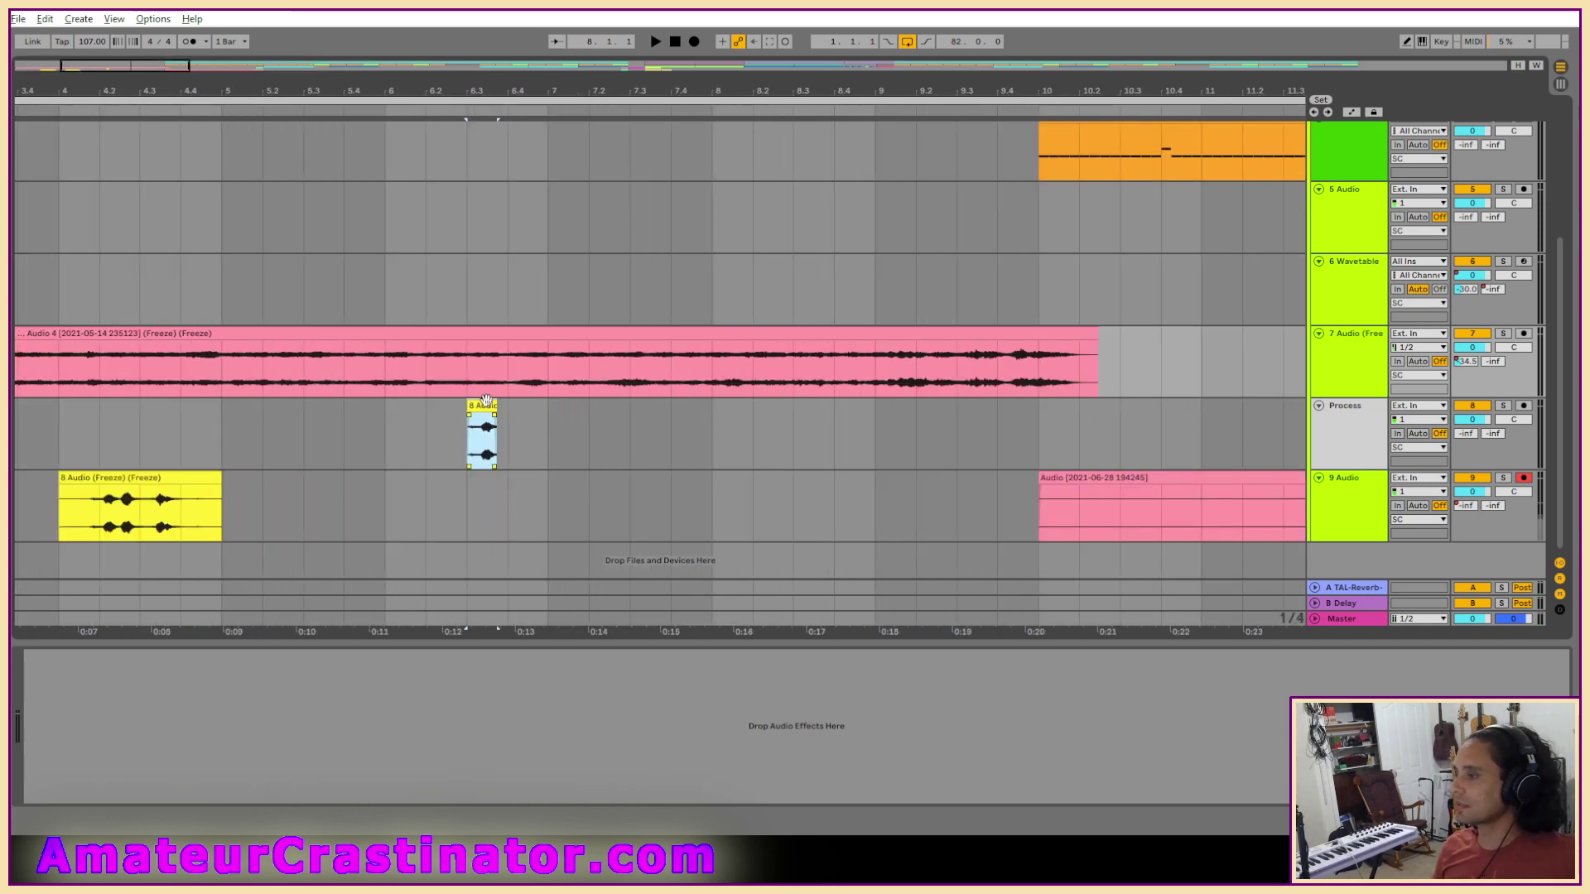
left_click_drag(486, 400, 567, 403)
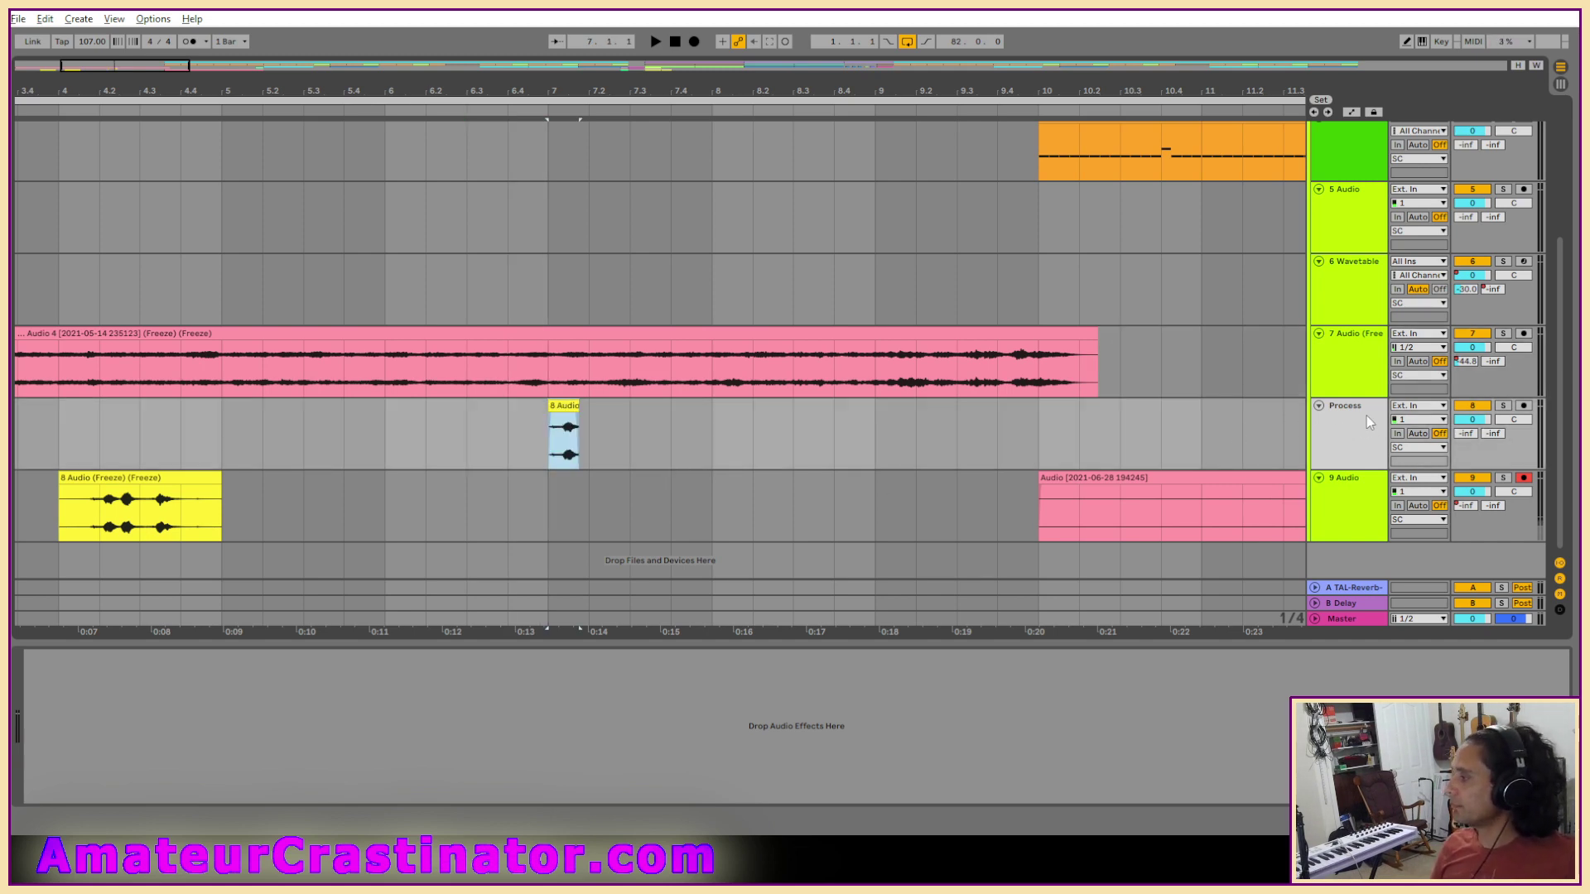
Solo the Process track, add the Raum reverb to it and adjust its Decay during playback.
key("s")
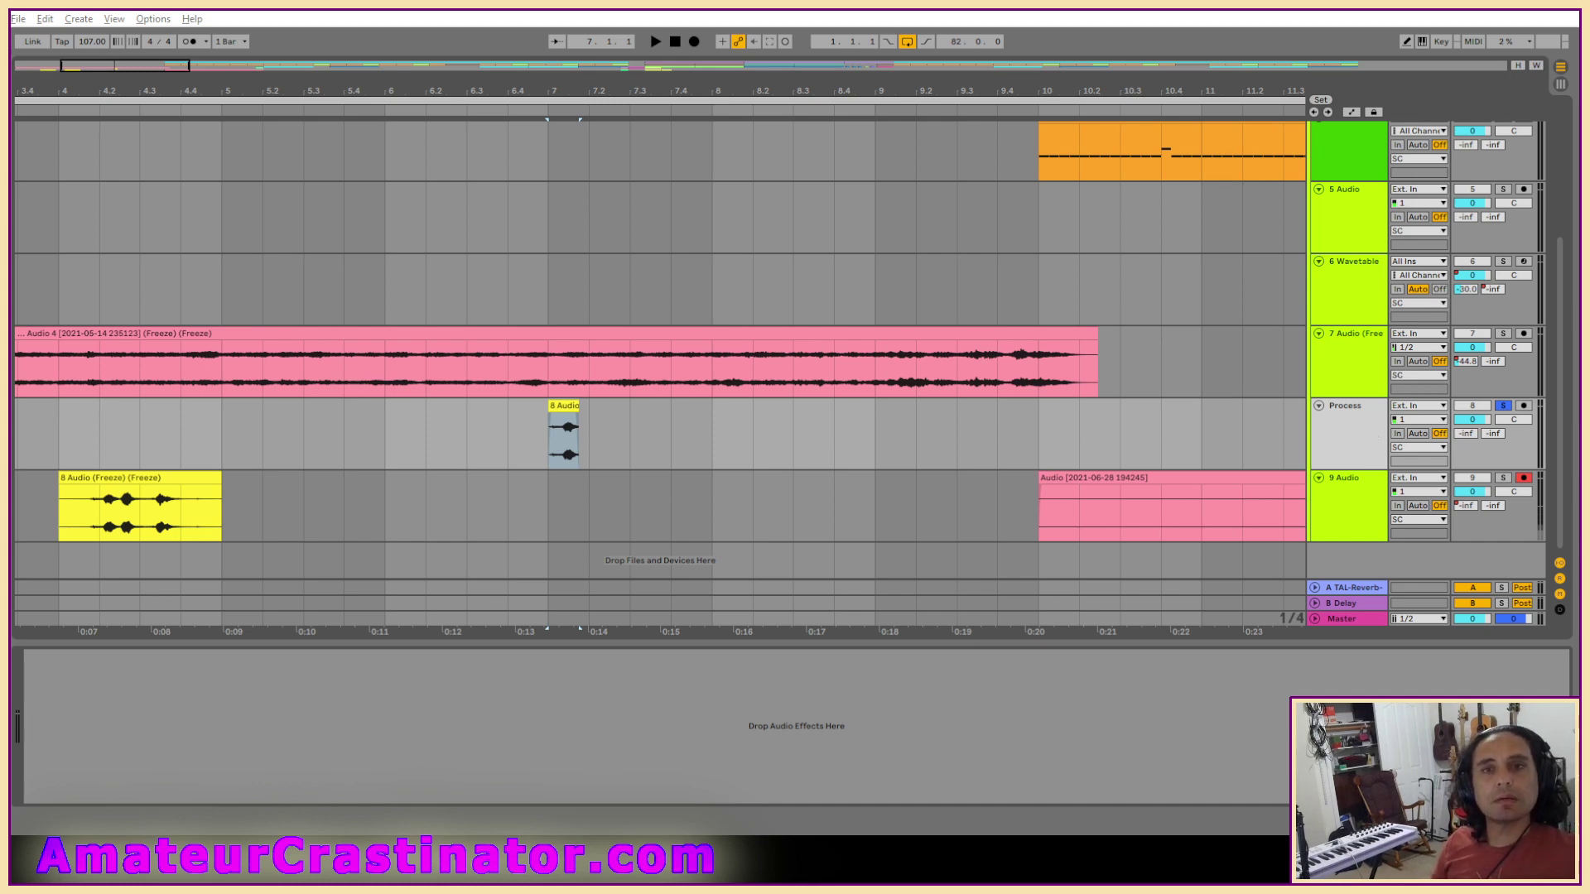
left_click(136, 380)
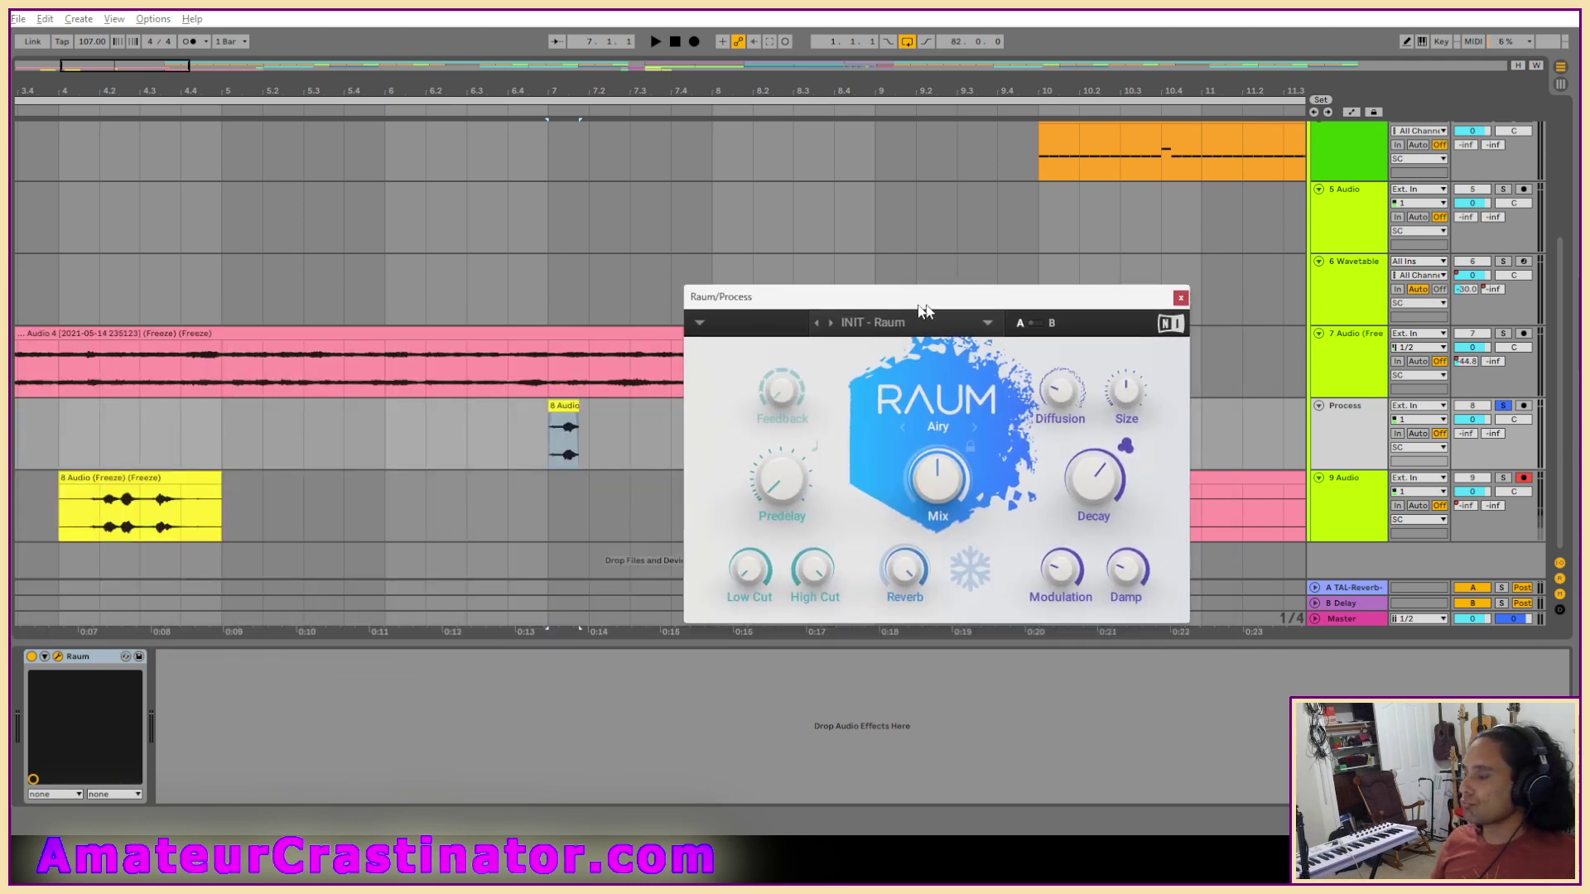
key("space")
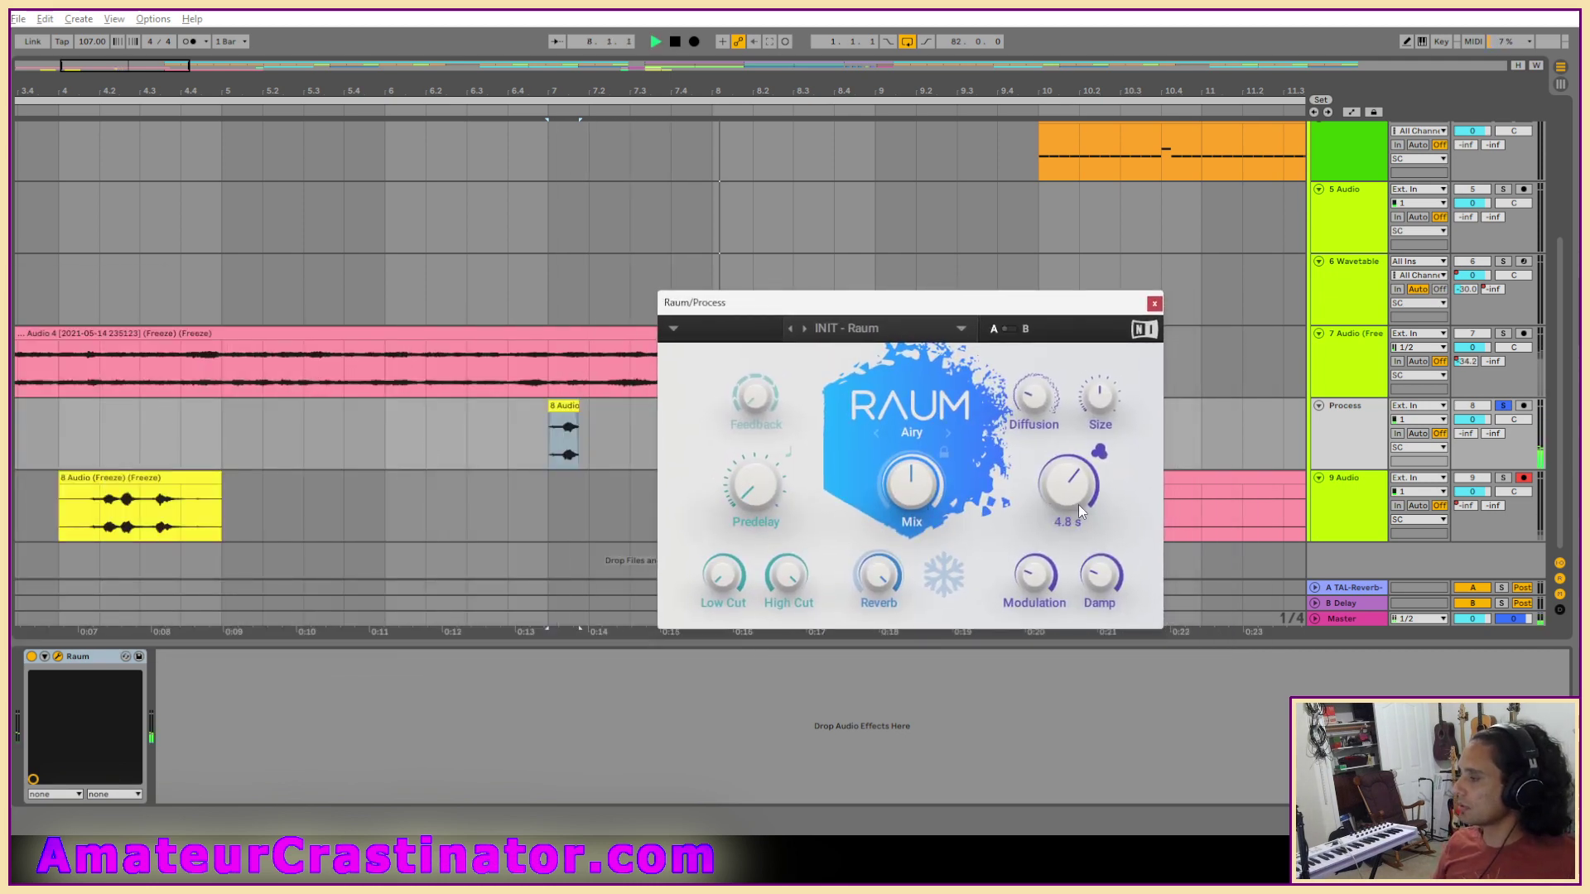
left_click_drag(1045, 495, 1051, 466)
key("space")
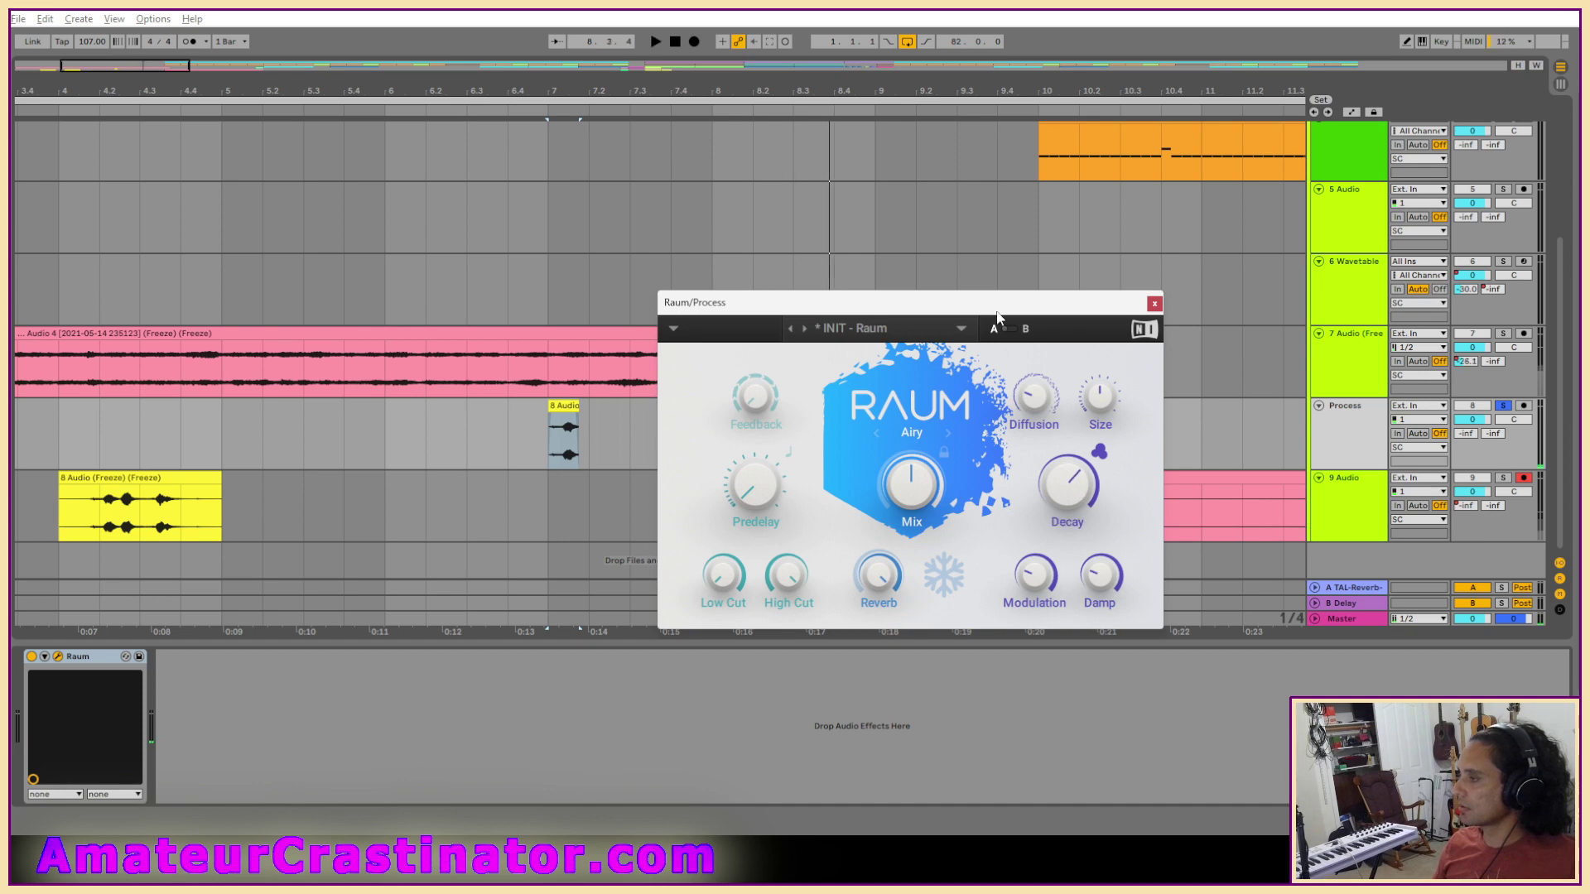
Clear the Raum window off the clips, turn off the Process track's solo and play the full mix from just before bar 4.
left_click_drag(1012, 302, 1343, 518)
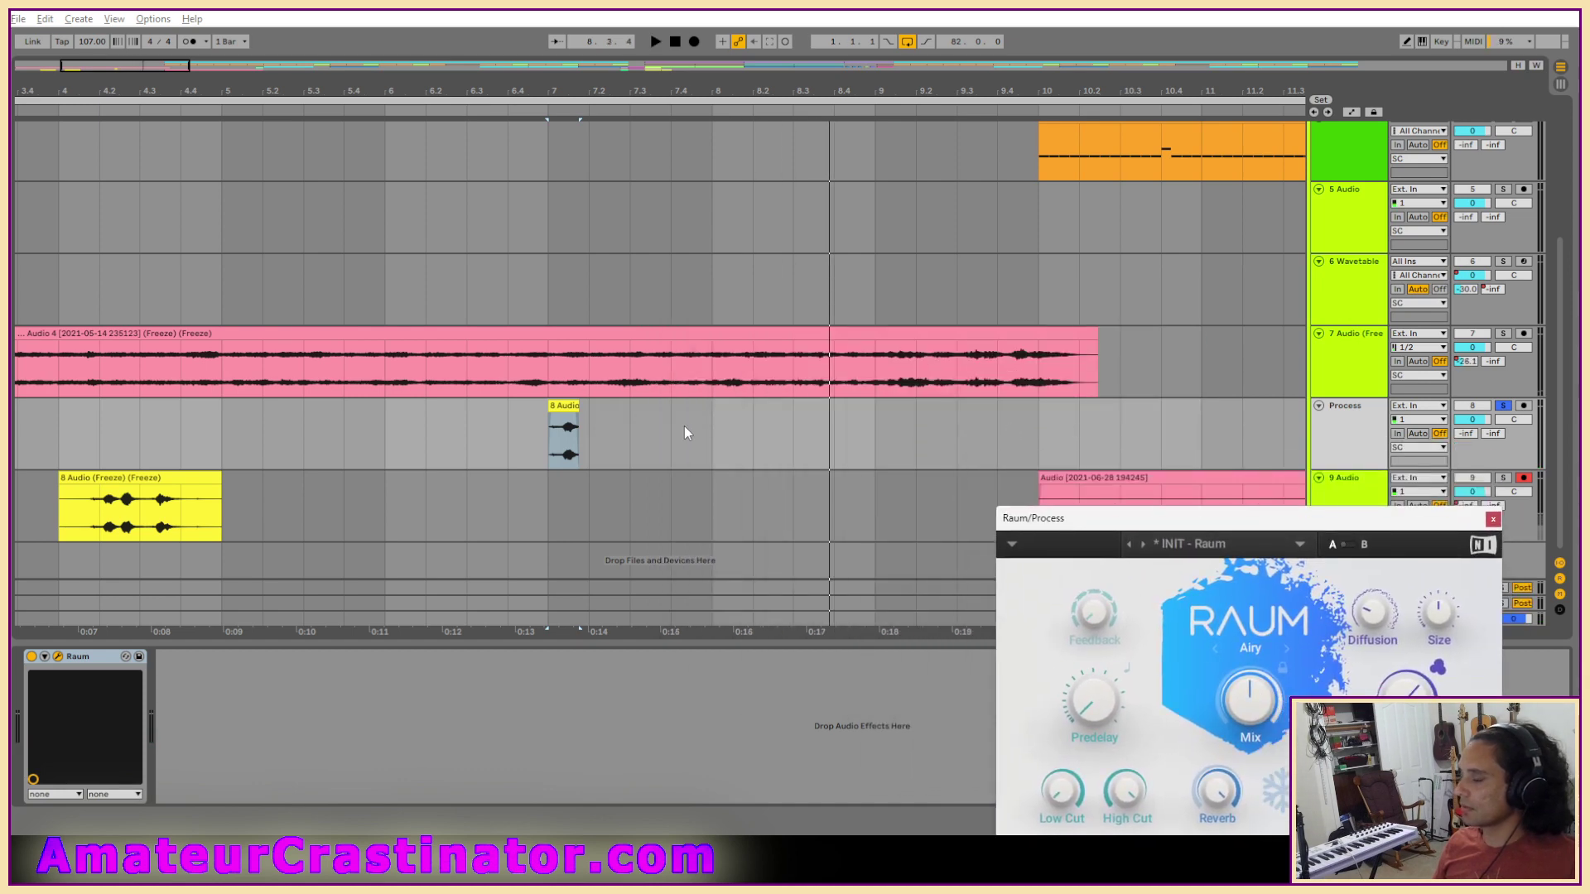
left_click(217, 434)
key("s")
key("space")
left_click(28, 430)
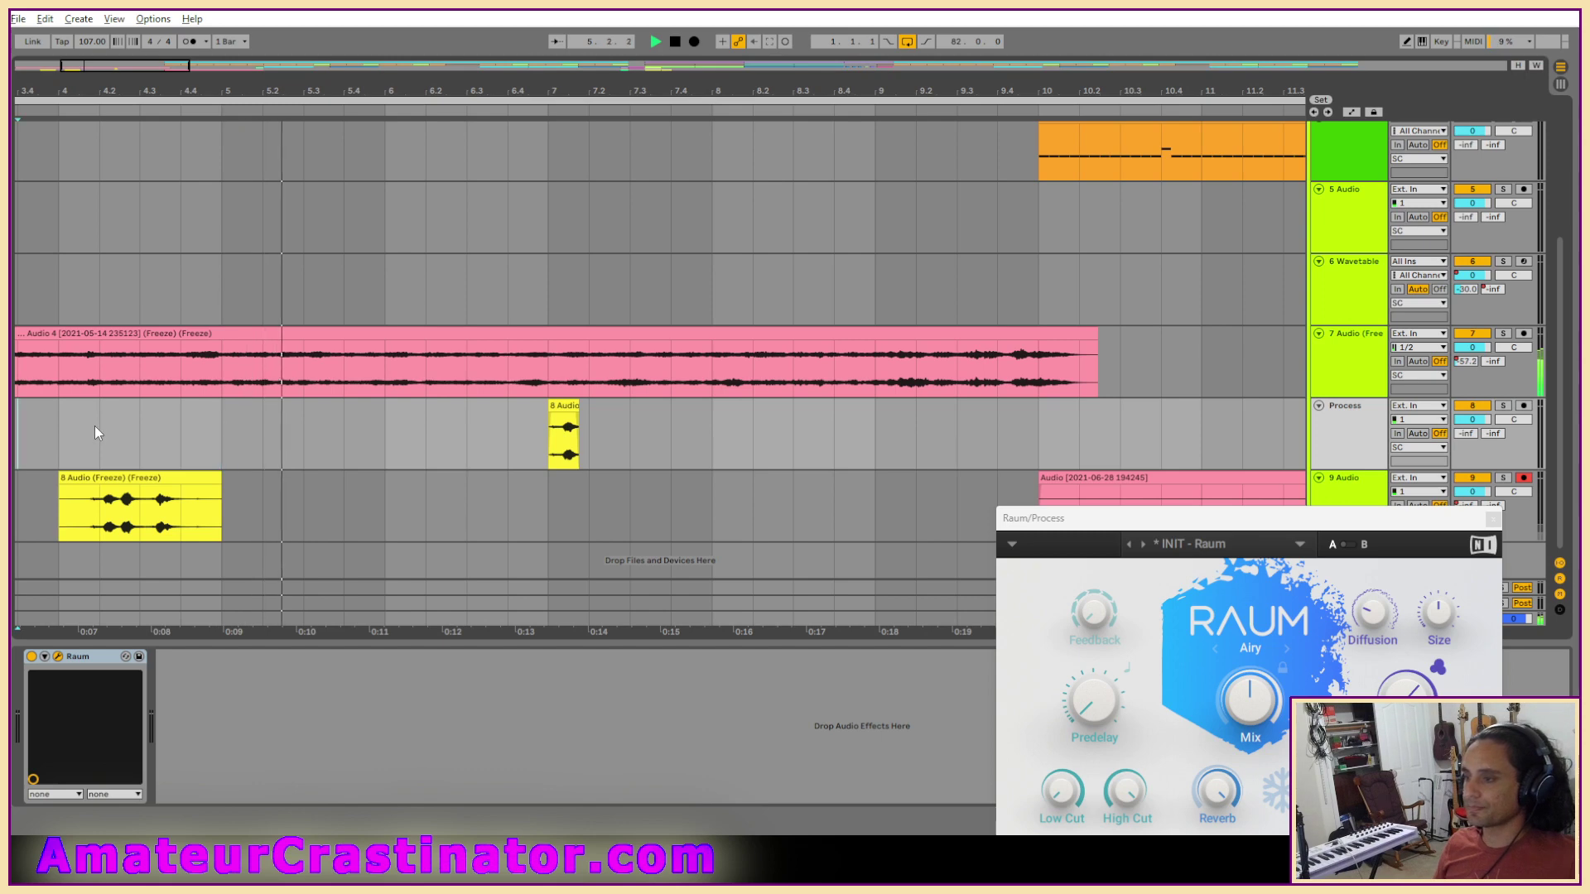
Audition the mix from 8.2 and 8.4, and move the short Process clip to 8.4.
scroll(98, 428, "down", 5)
scroll(174, 442, "up", 5)
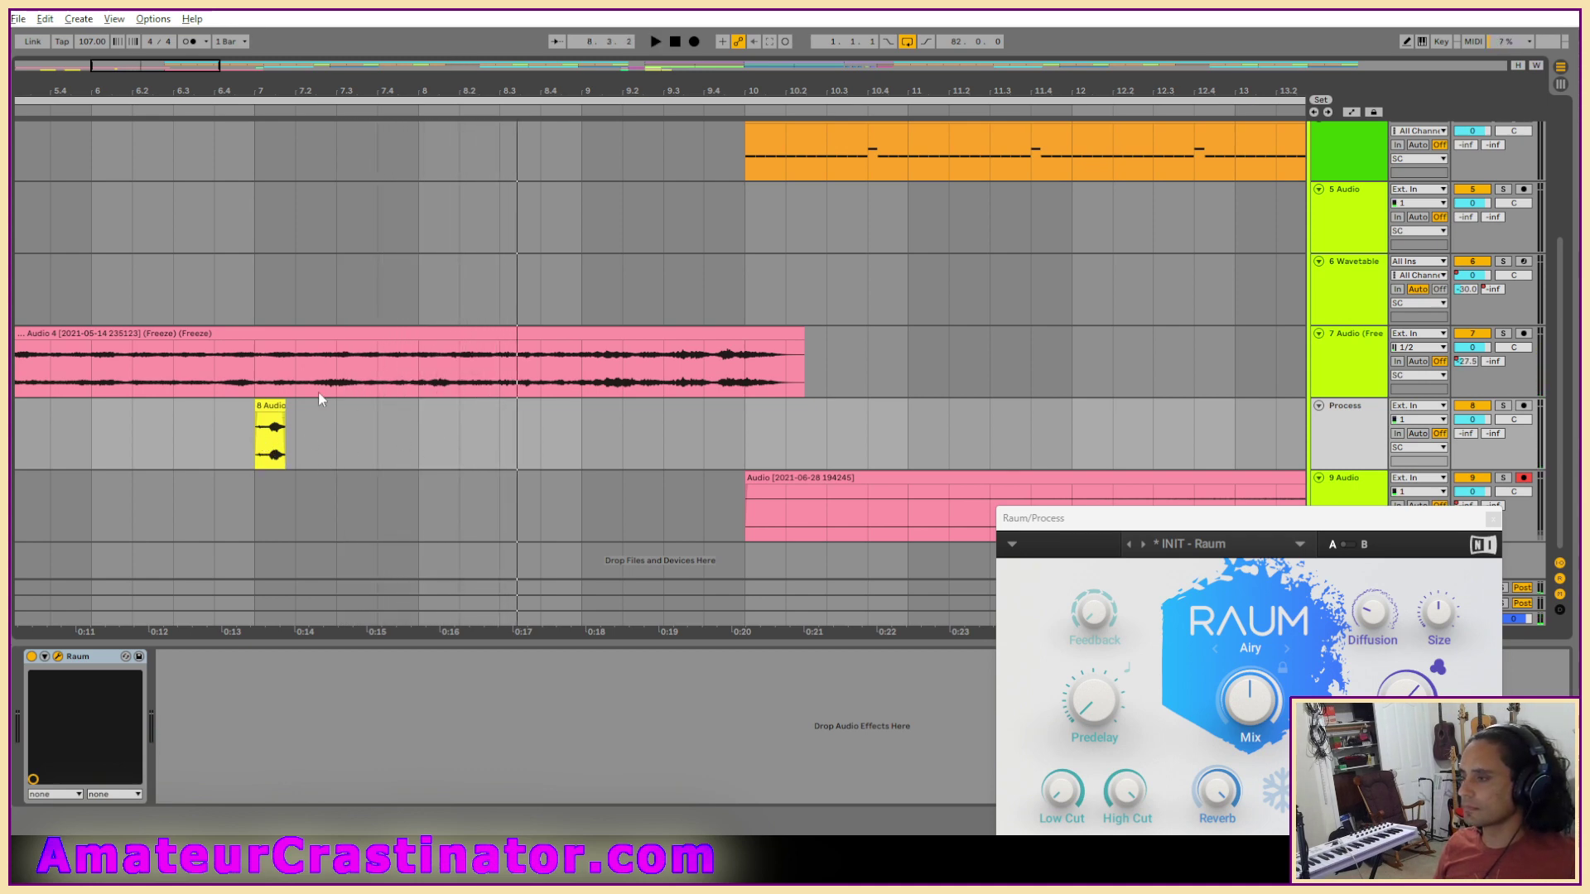
left_click(460, 431)
key("space")
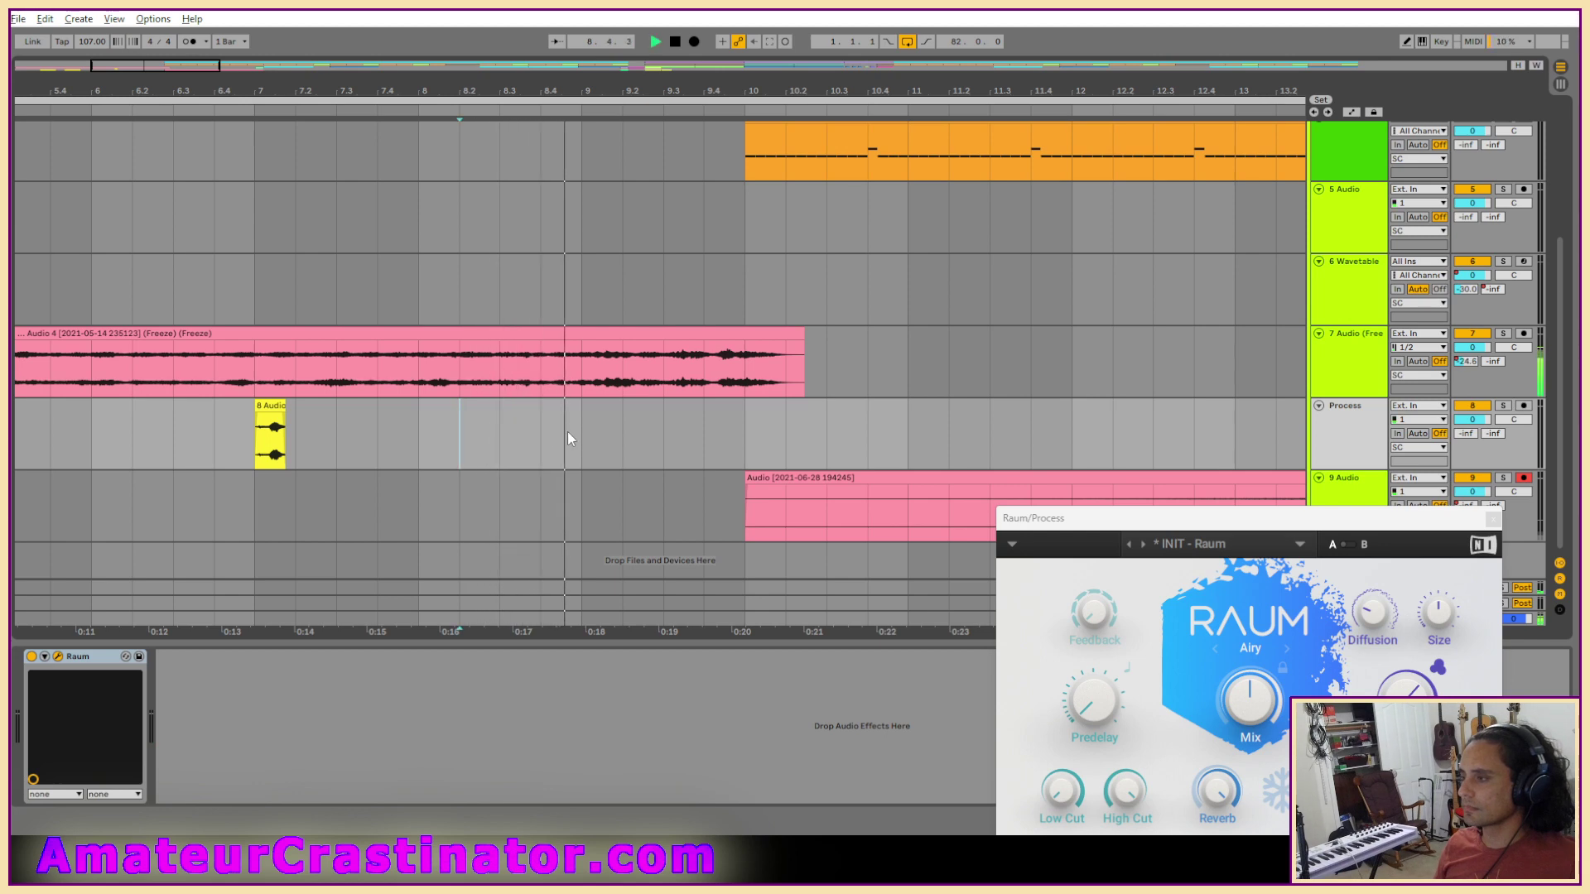
left_click(542, 430)
key("space")
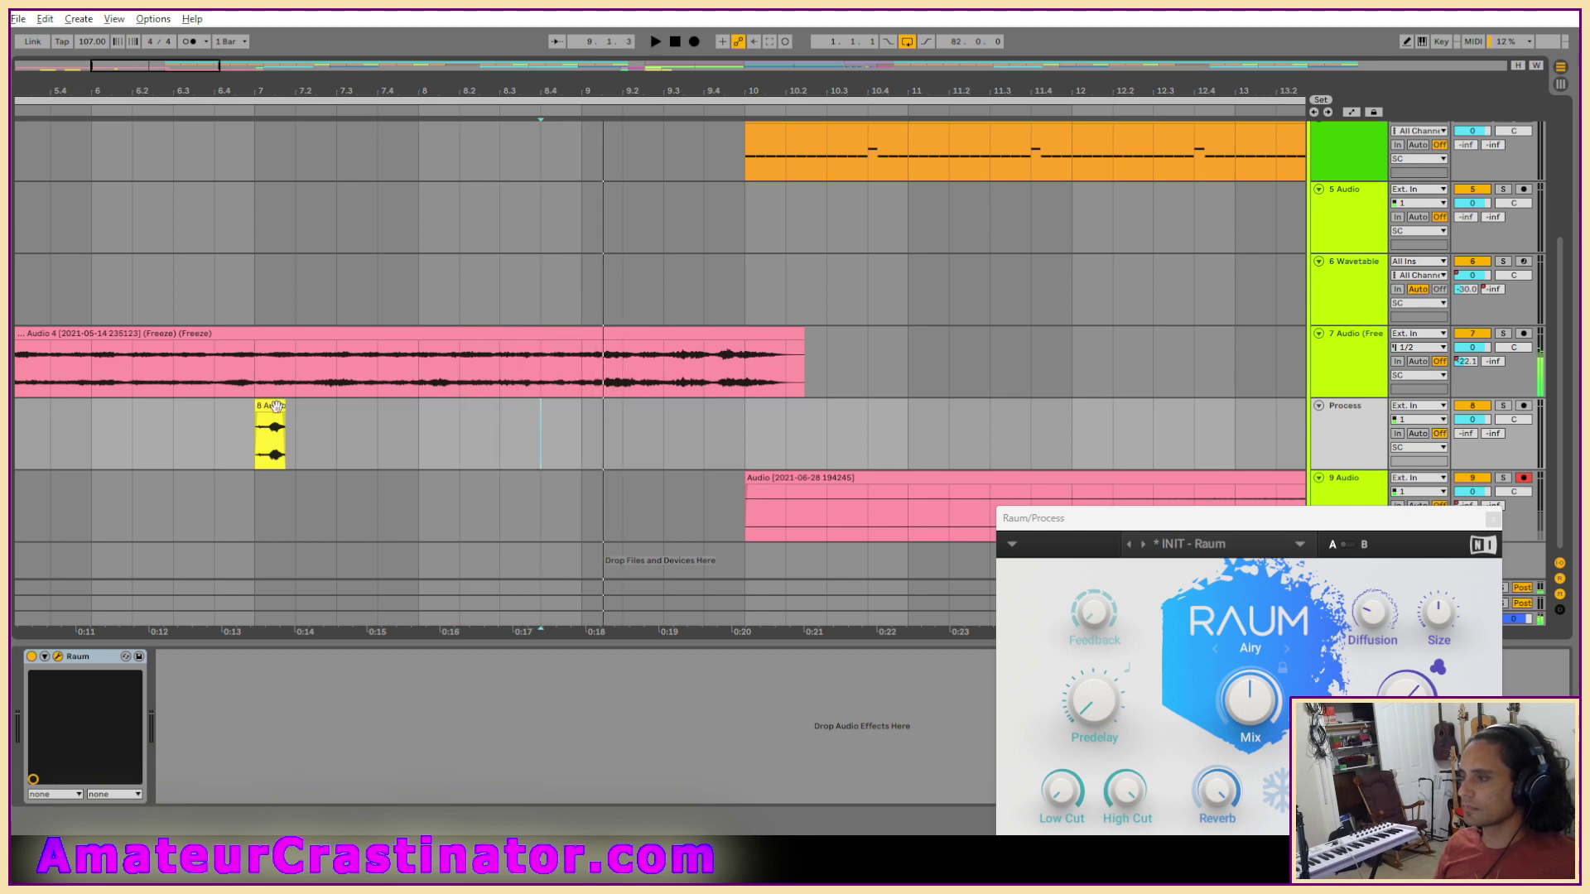
mouse_move(278, 407)
left_mouse_down()
mouse_move(652, 419)
mouse_move(574, 410)
left_mouse_up()
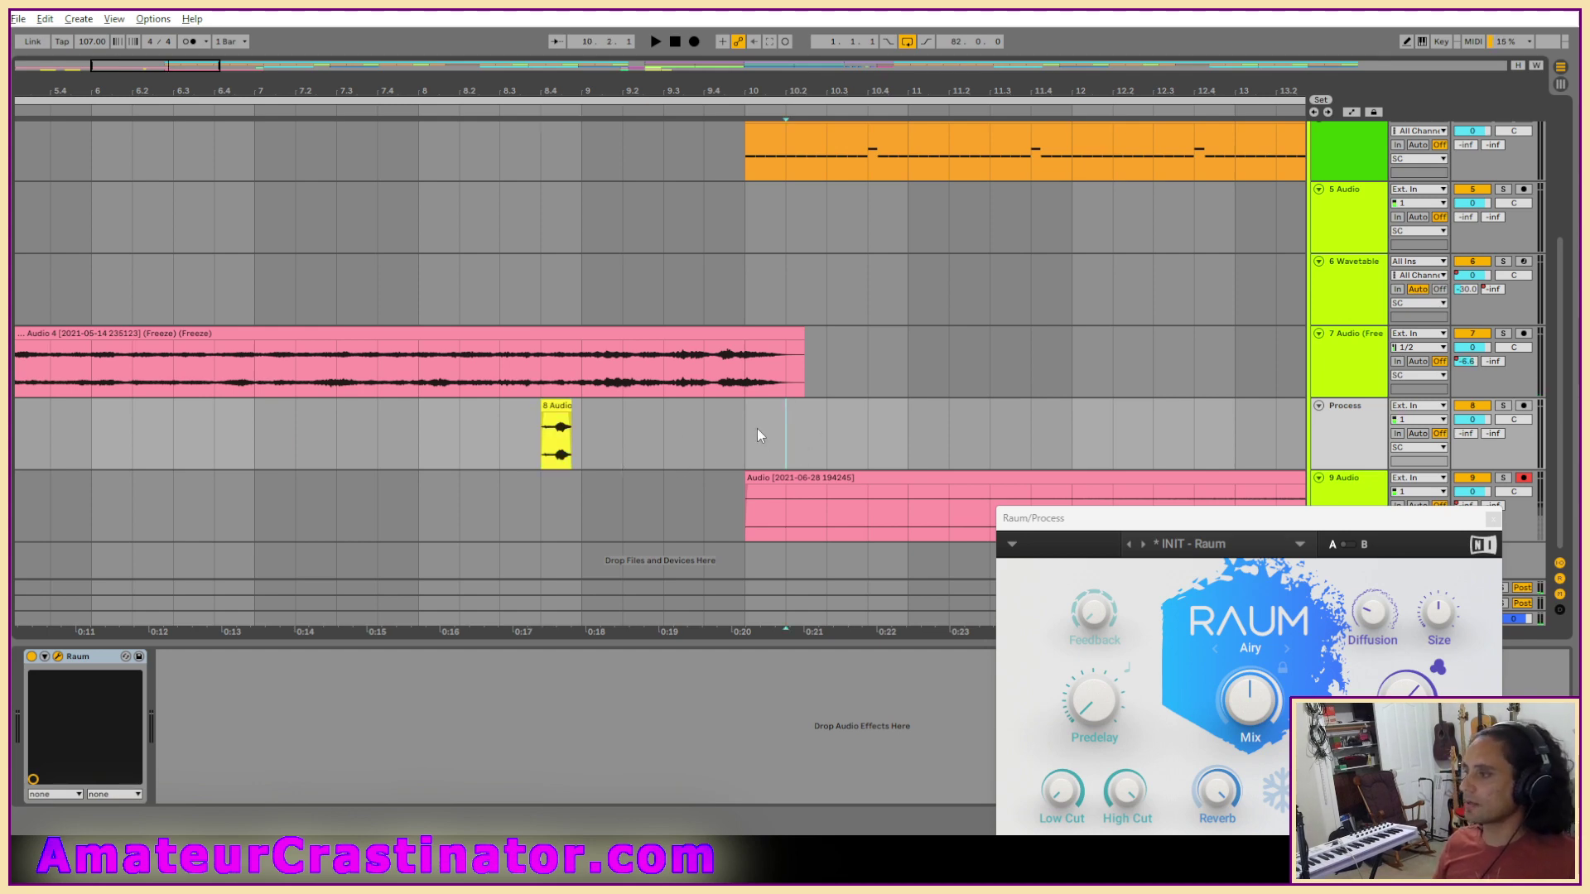
Select 8.4 to bar 10 on the Process track, raise Raum's Mix close to fully wet, set Predelay to 2.22 ms and play.
left_click_drag(756, 431, 544, 445)
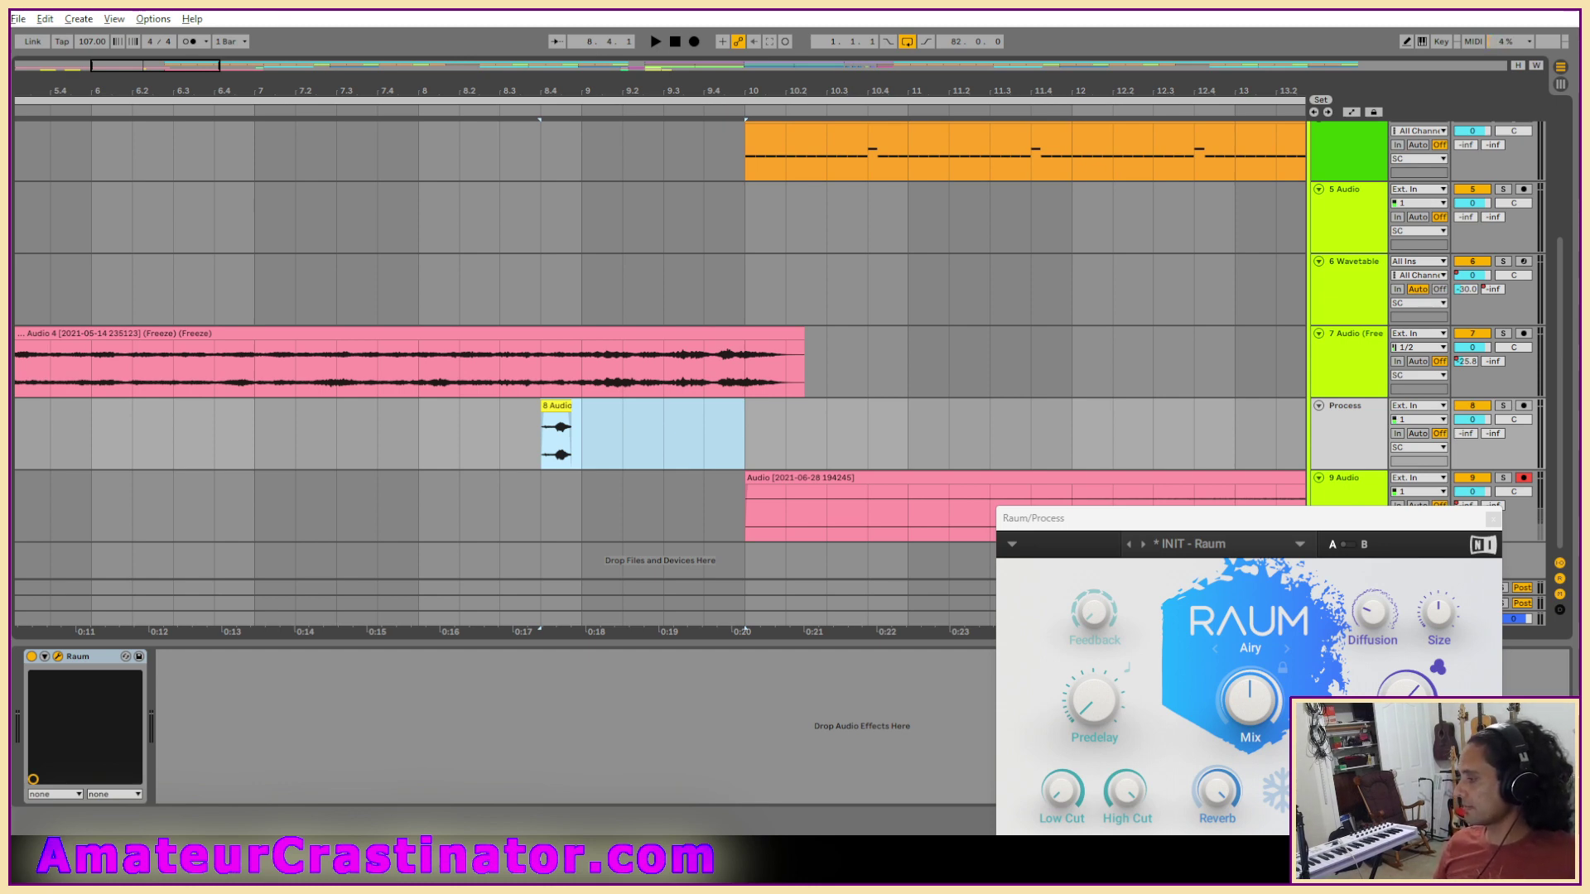
mouse_move(1247, 709)
left_click_drag(1251, 714, 1251, 654)
left_click_drag(1102, 716, 1101, 708)
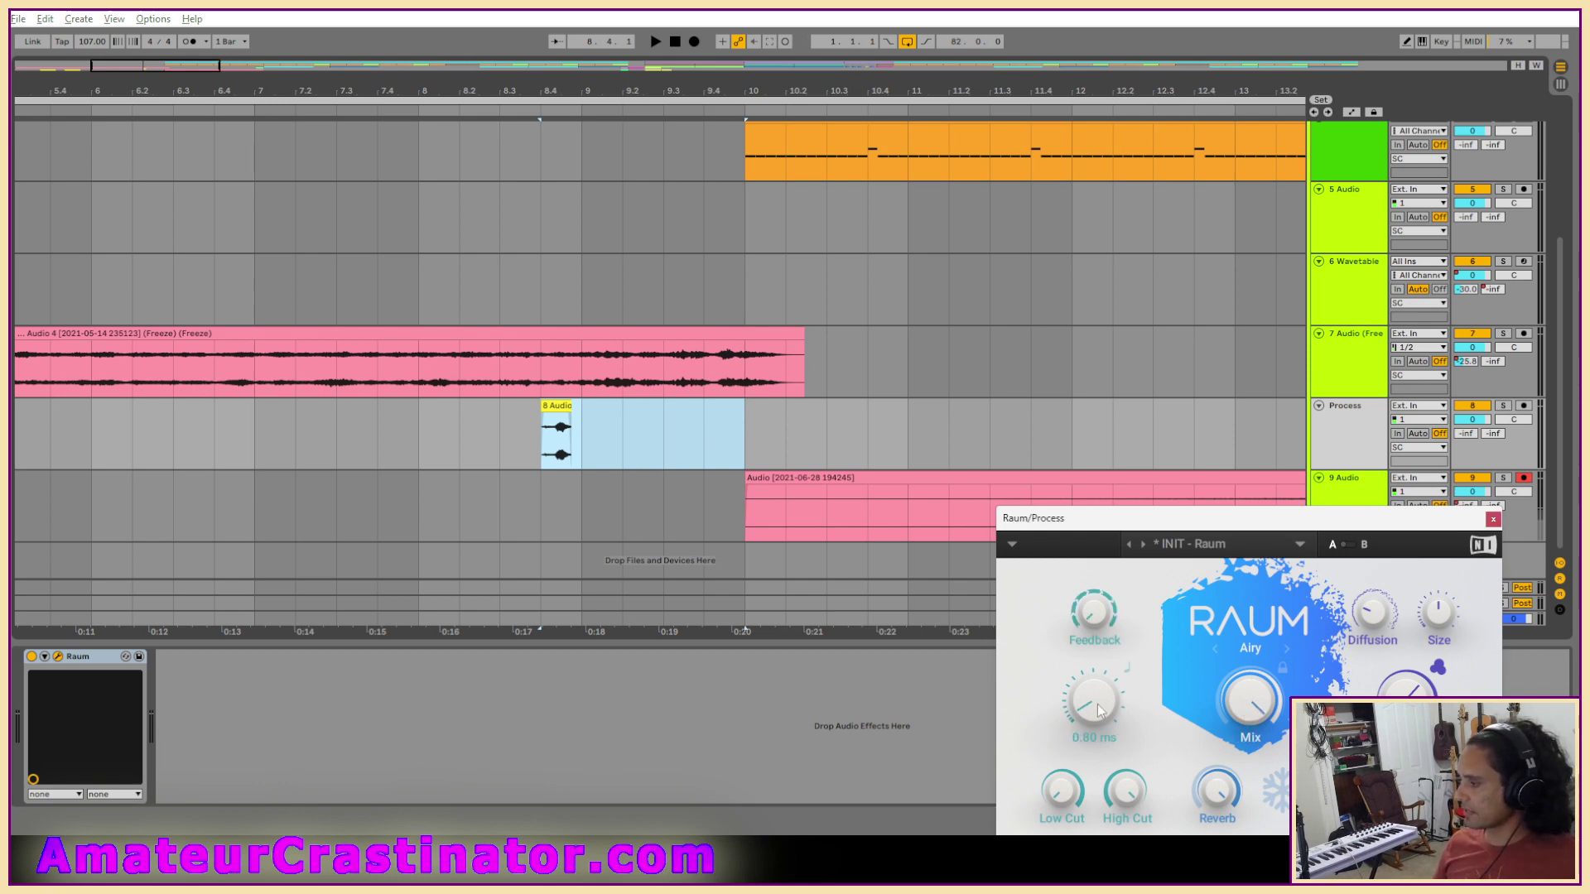
left_click_drag(1250, 700, 1251, 711)
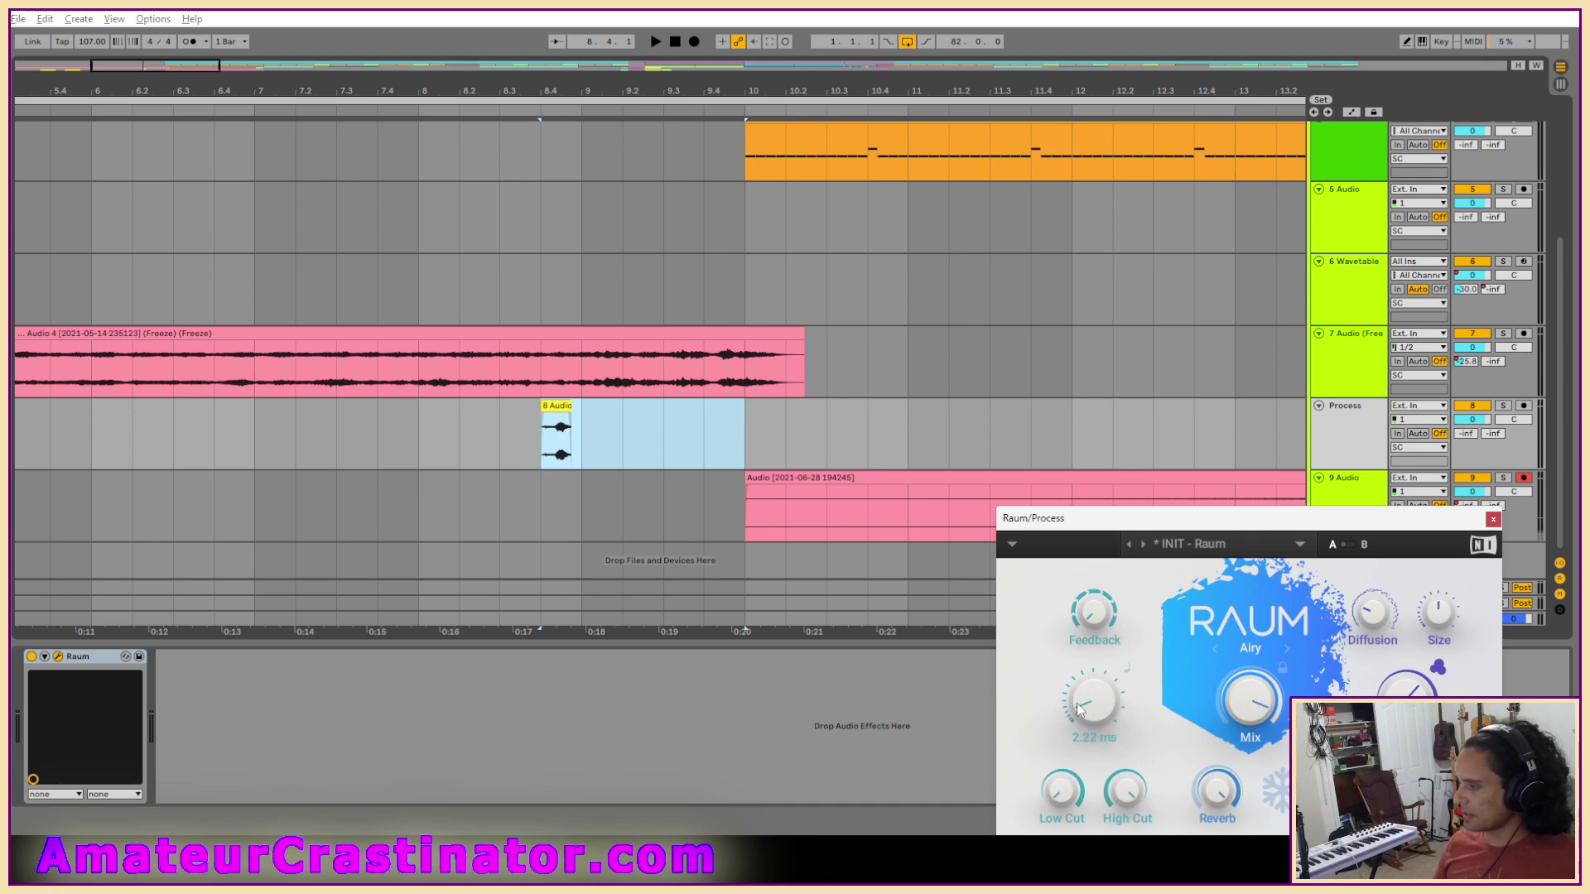
key("space")
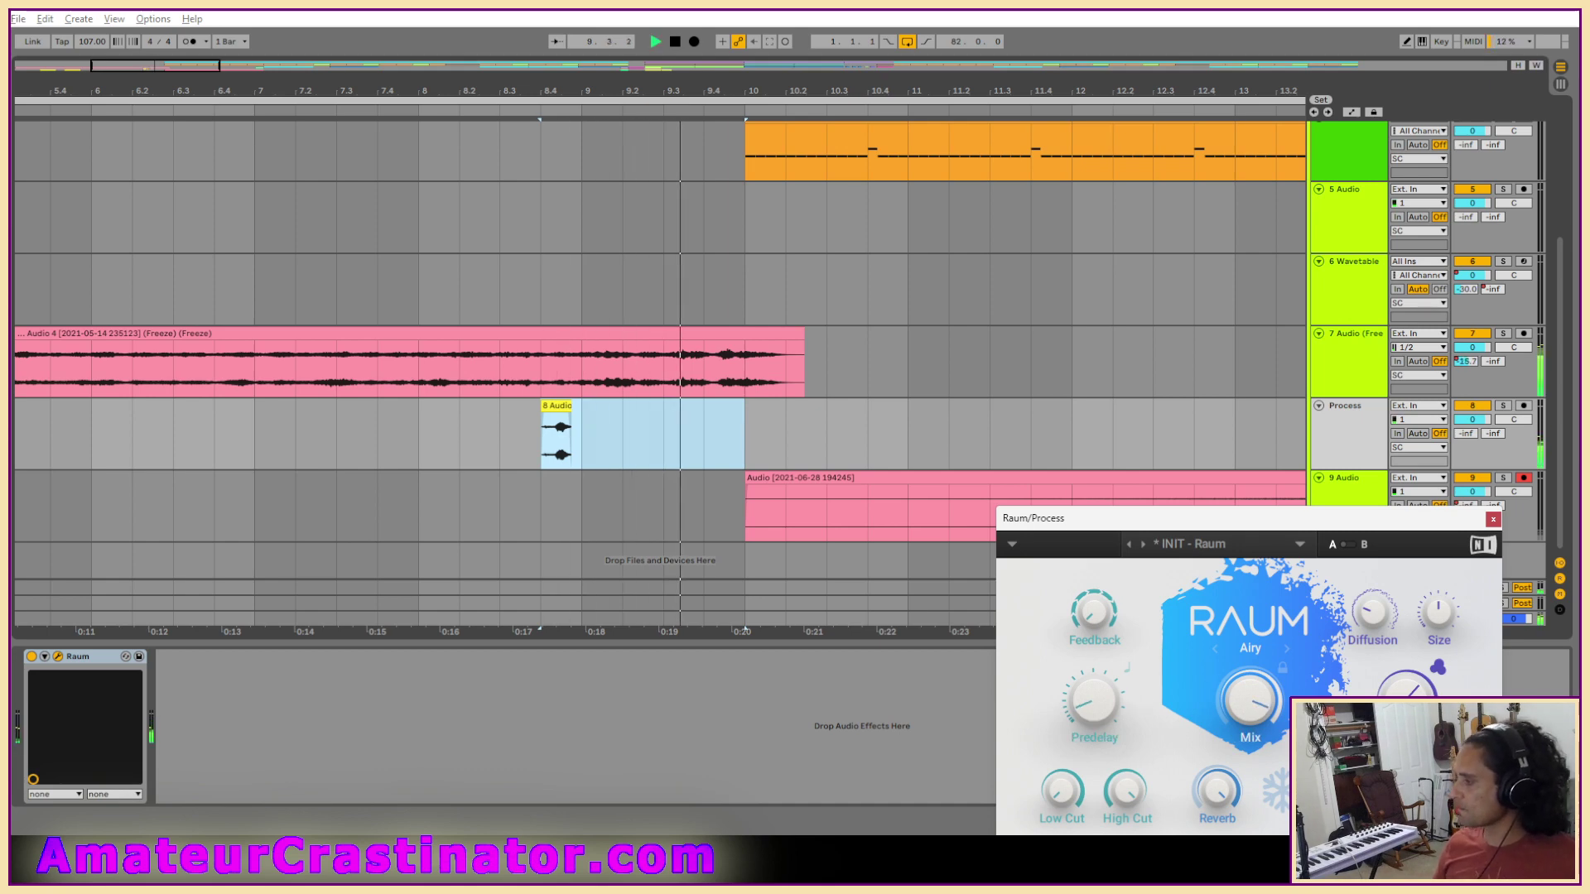
Add Convolution Reverb Pro to the Process track, close the Raum window and place Raum after the new reverb.
left_click_drag(1280, 520, 321, 329)
left_click(694, 712)
key("space")
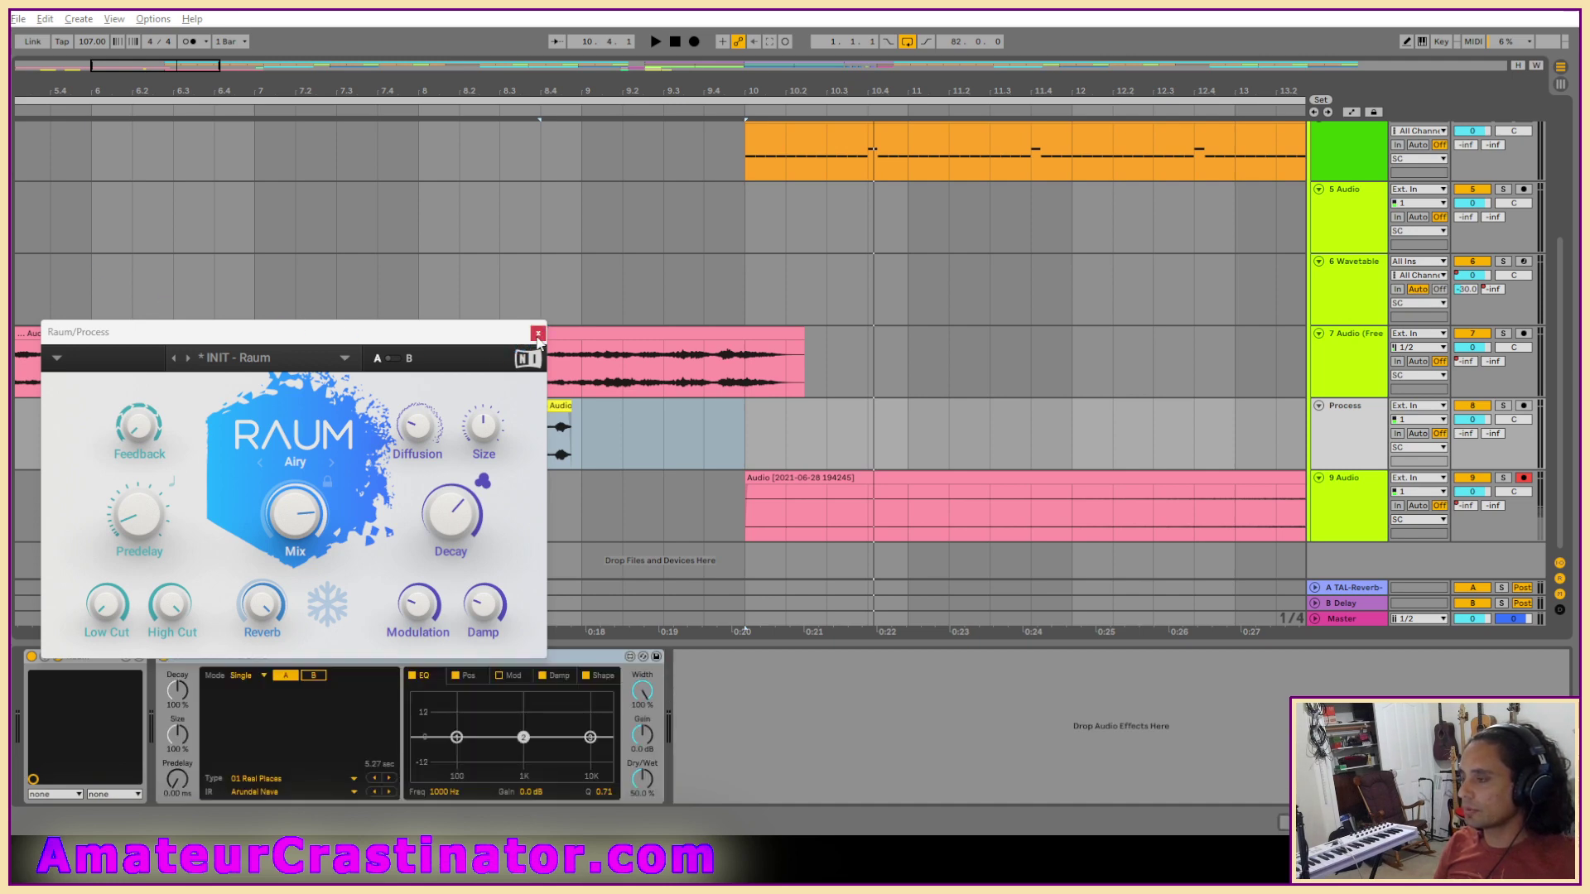
left_click(539, 332)
left_click_drag(97, 660, 751, 696)
Set Convolution Reverb Pro's impulse type to 11 Experimental and choose the ABLCR Chord 1 response.
left_click(145, 777)
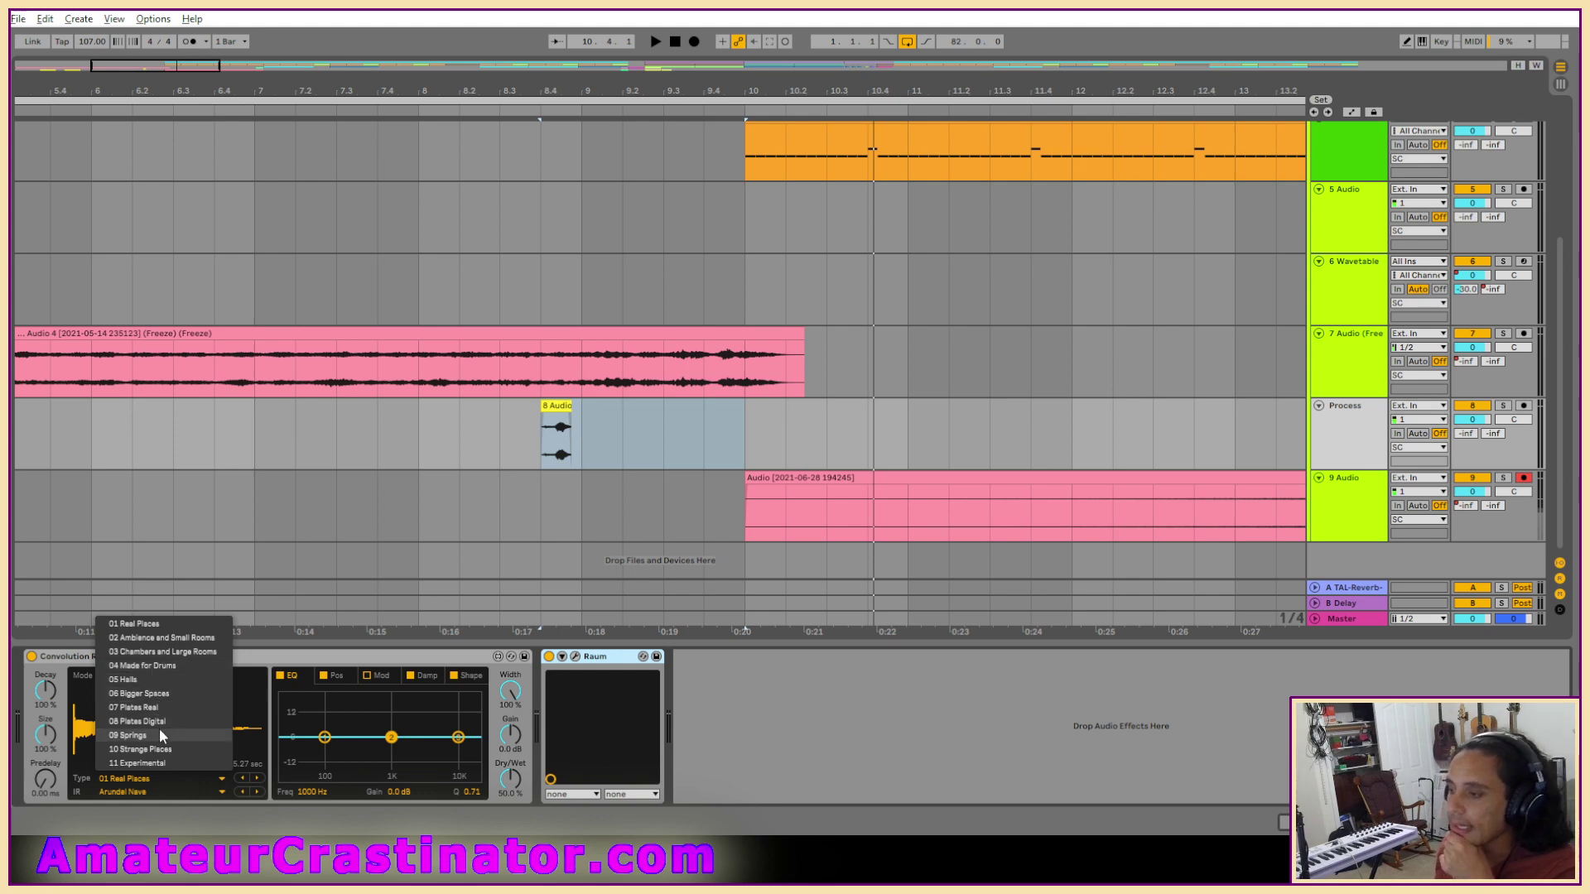
left_click(149, 764)
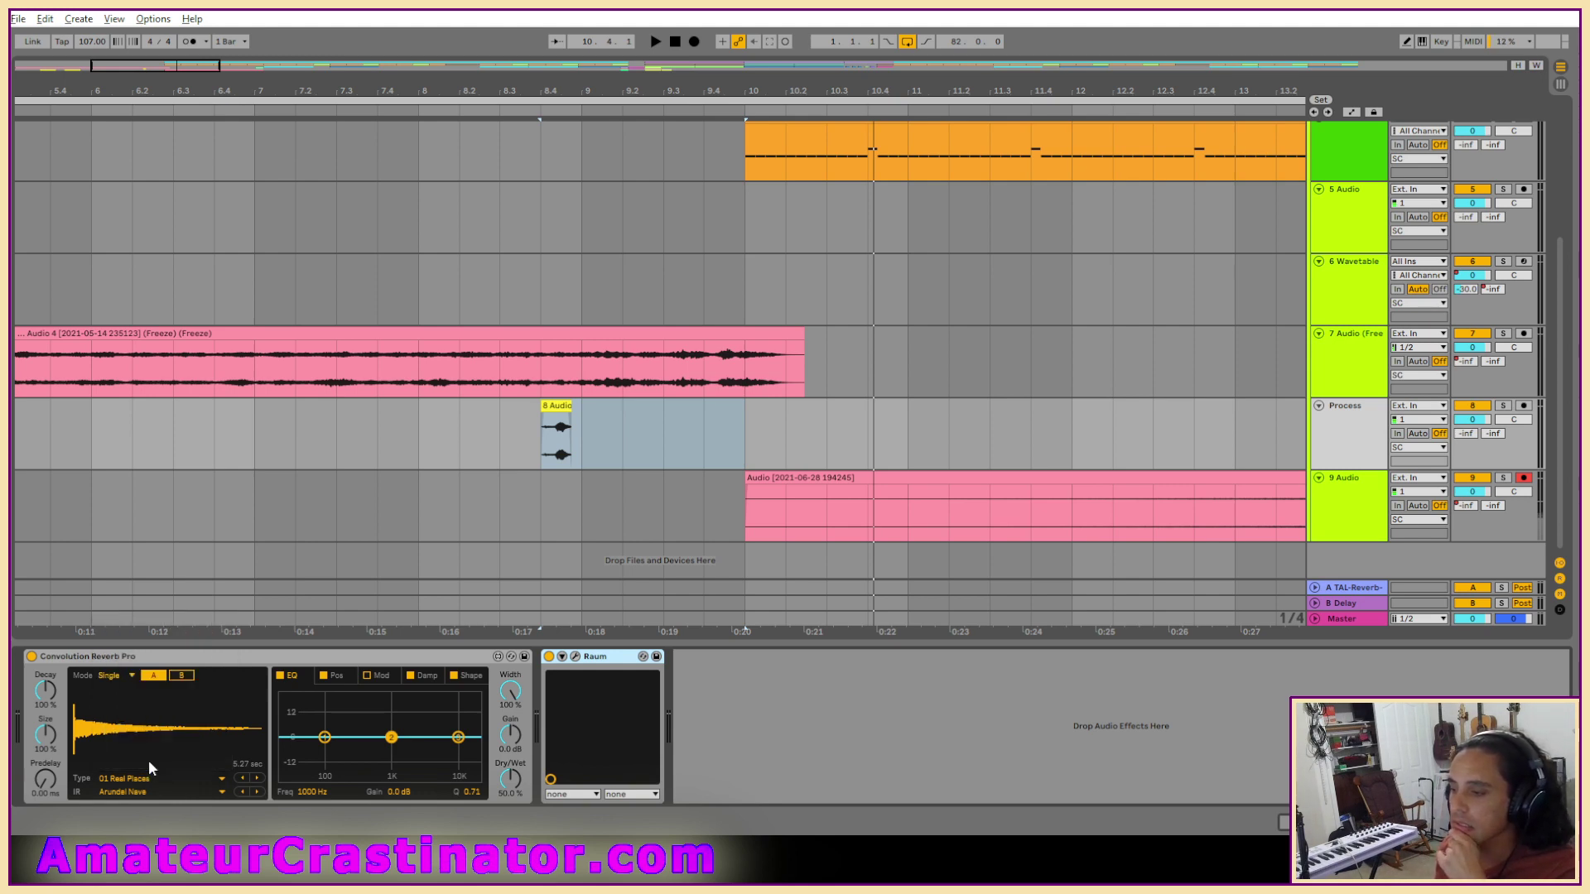
left_click(258, 792)
left_click(258, 792)
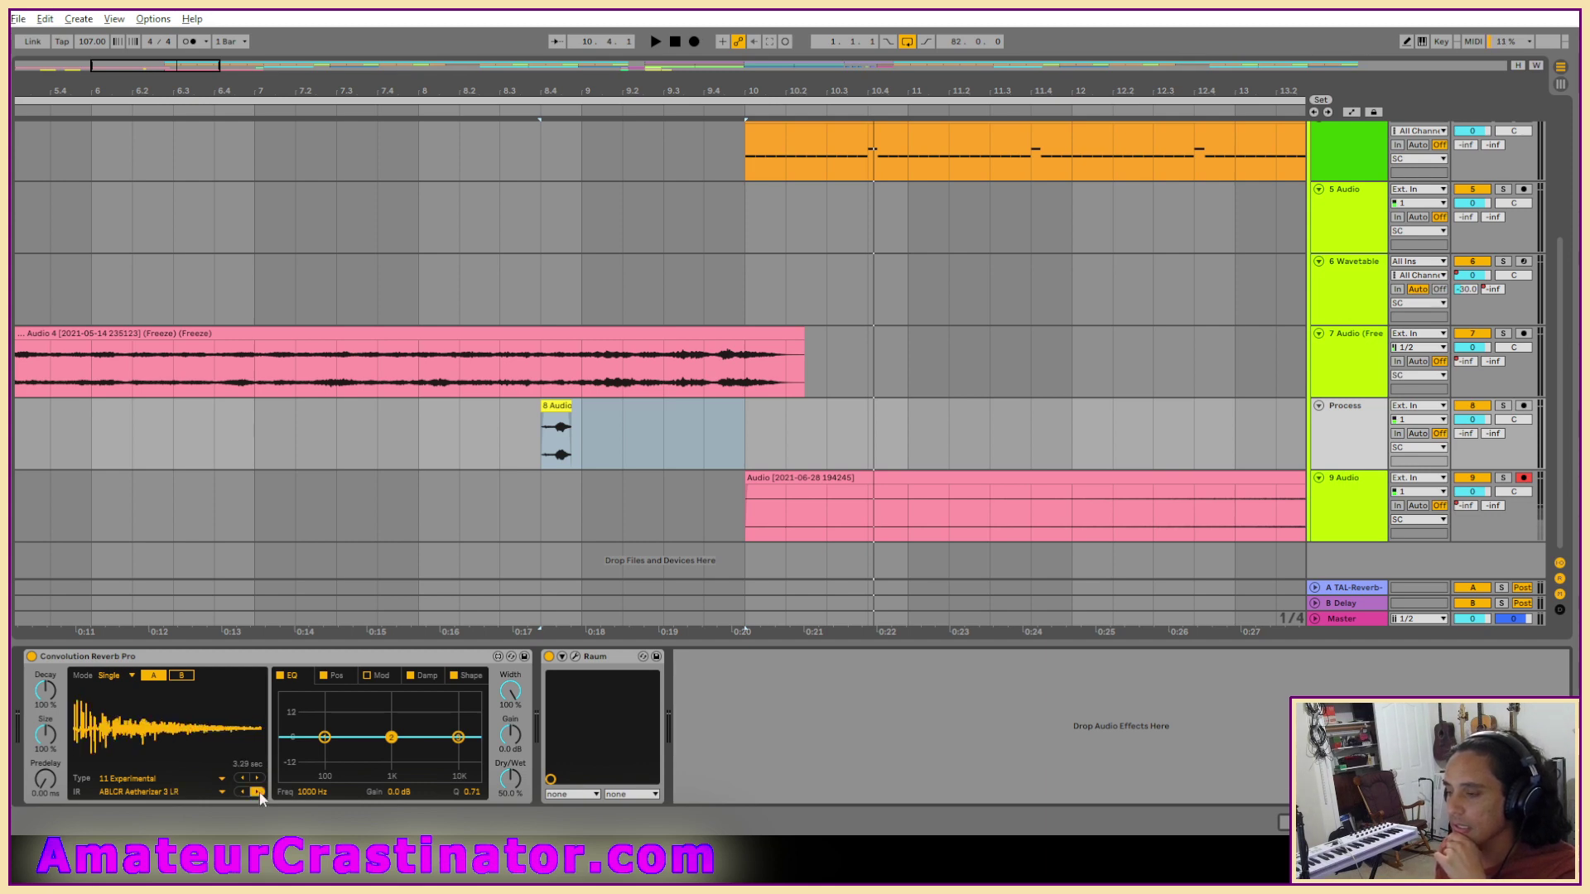
left_click(259, 791)
left_click(258, 792)
left_click(258, 792)
left_click(259, 792)
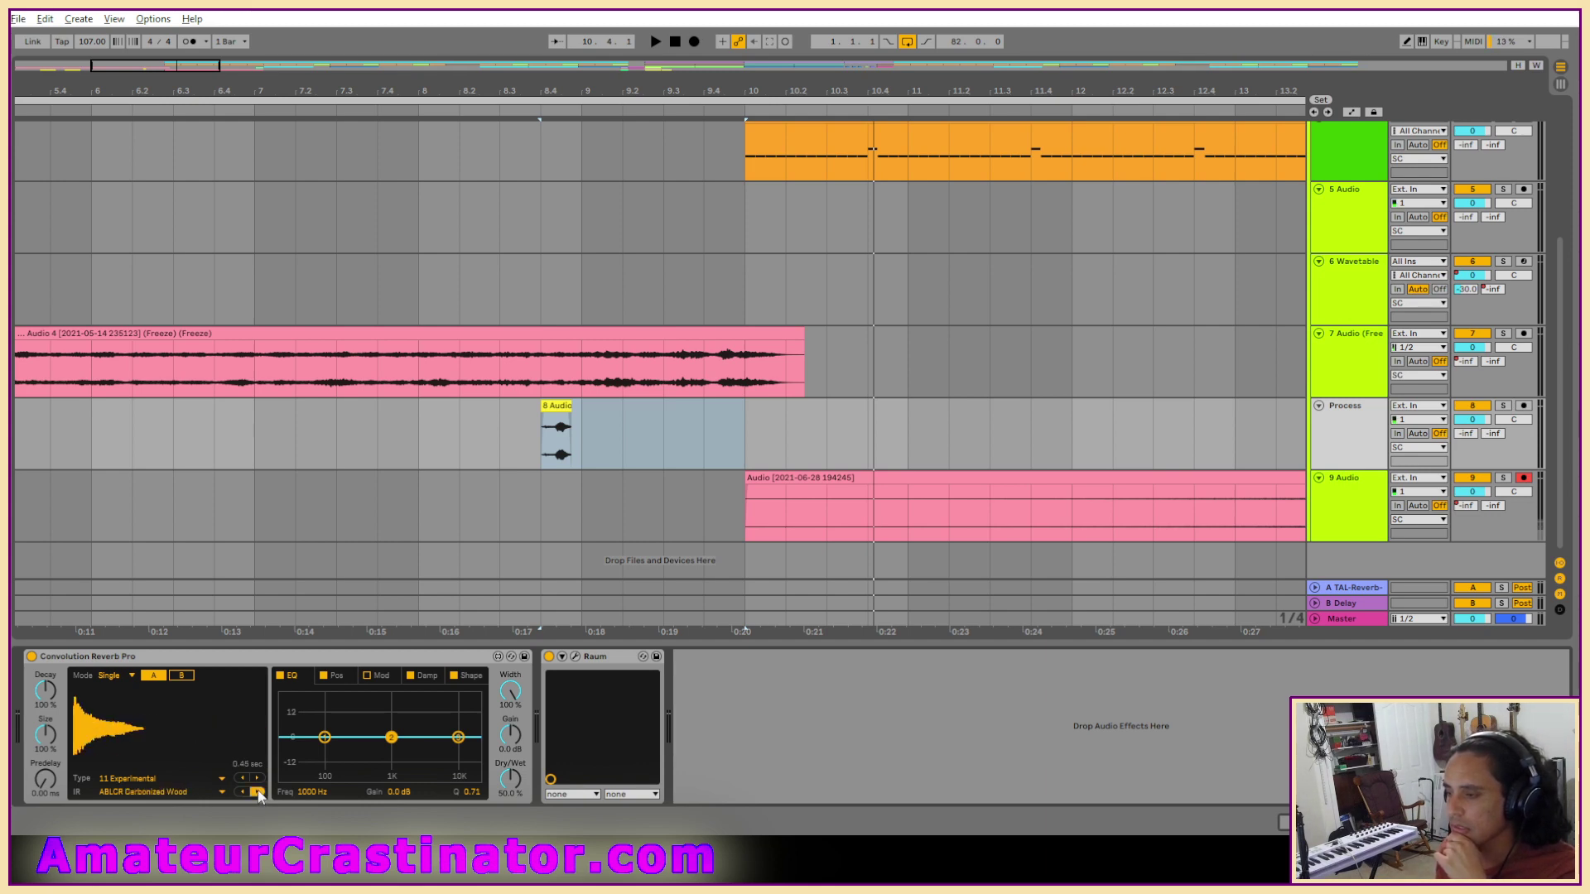
left_click(258, 792)
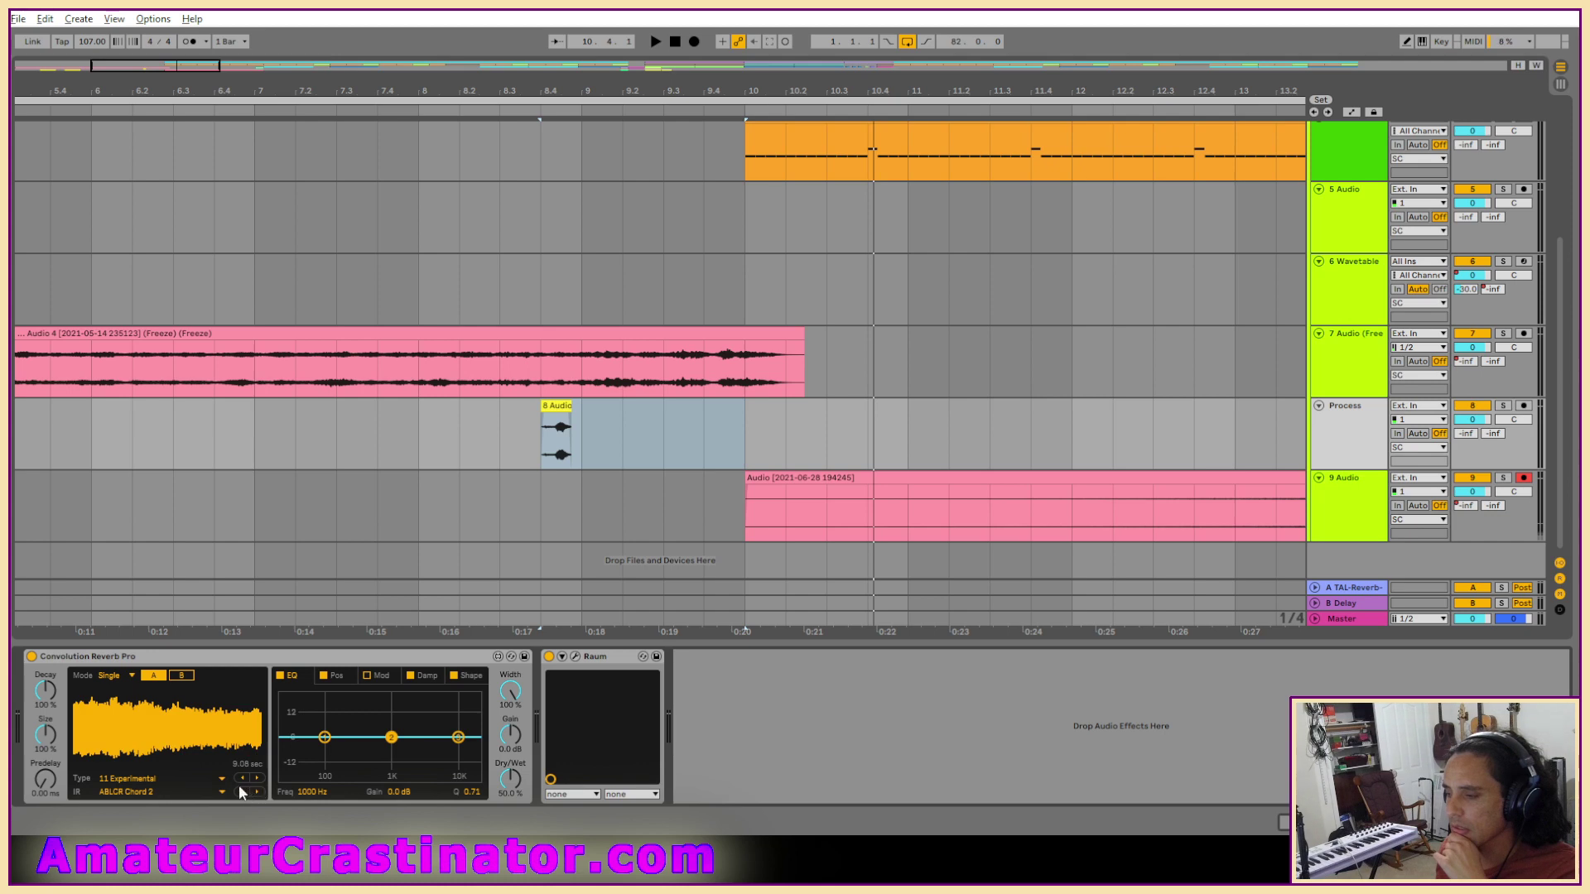
left_click(241, 792)
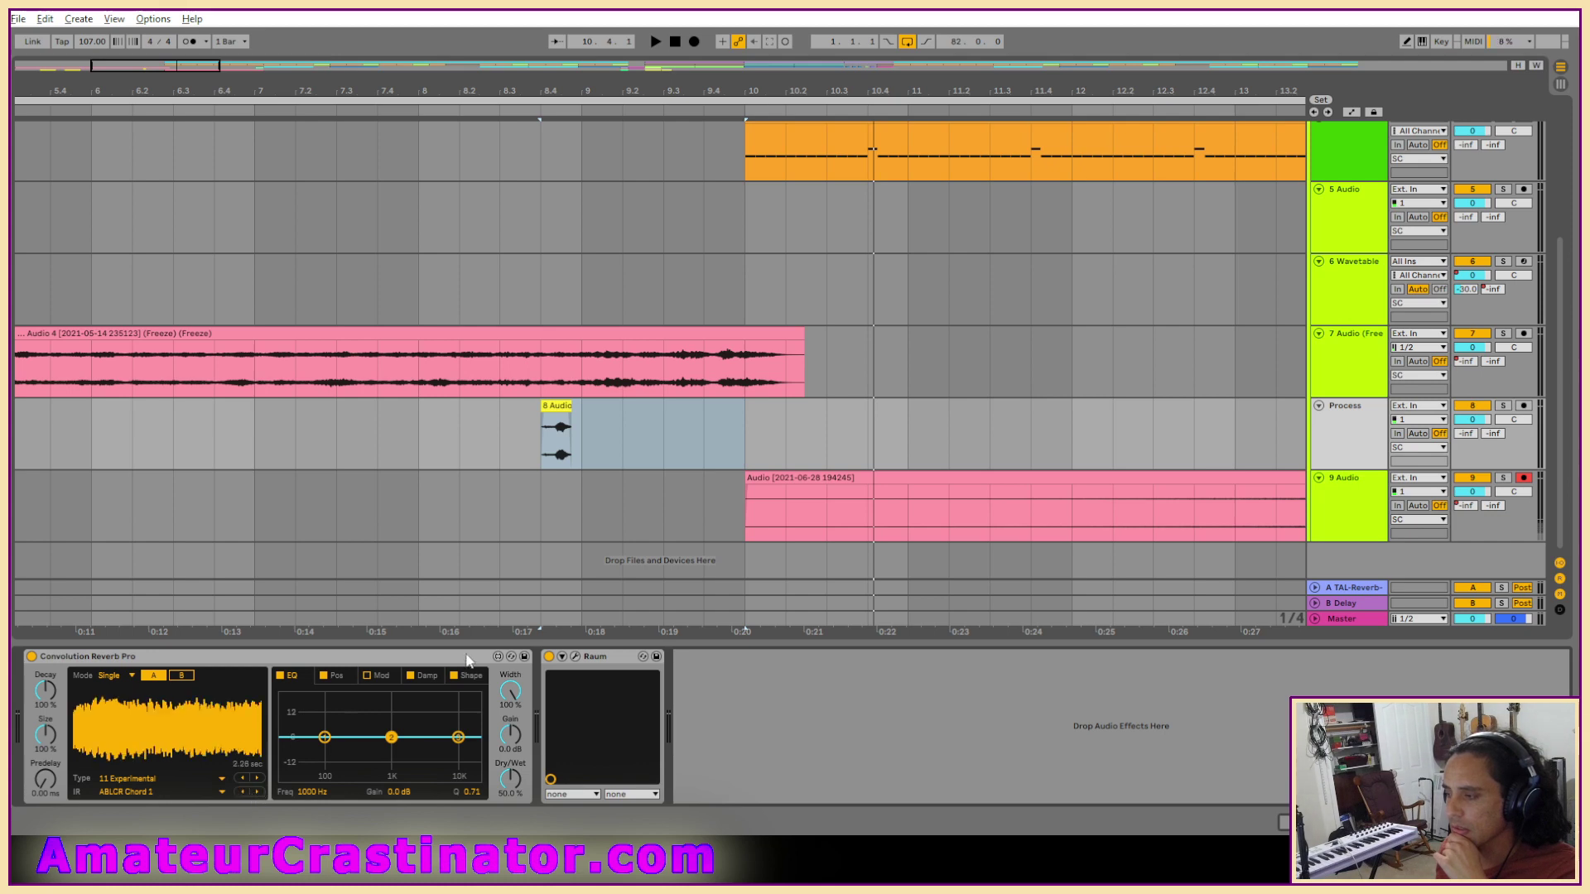
Bypass Raum and audition the short Process clip in solo through Convolution Reverb Pro.
left_click(549, 657)
left_click(546, 409)
key("space")
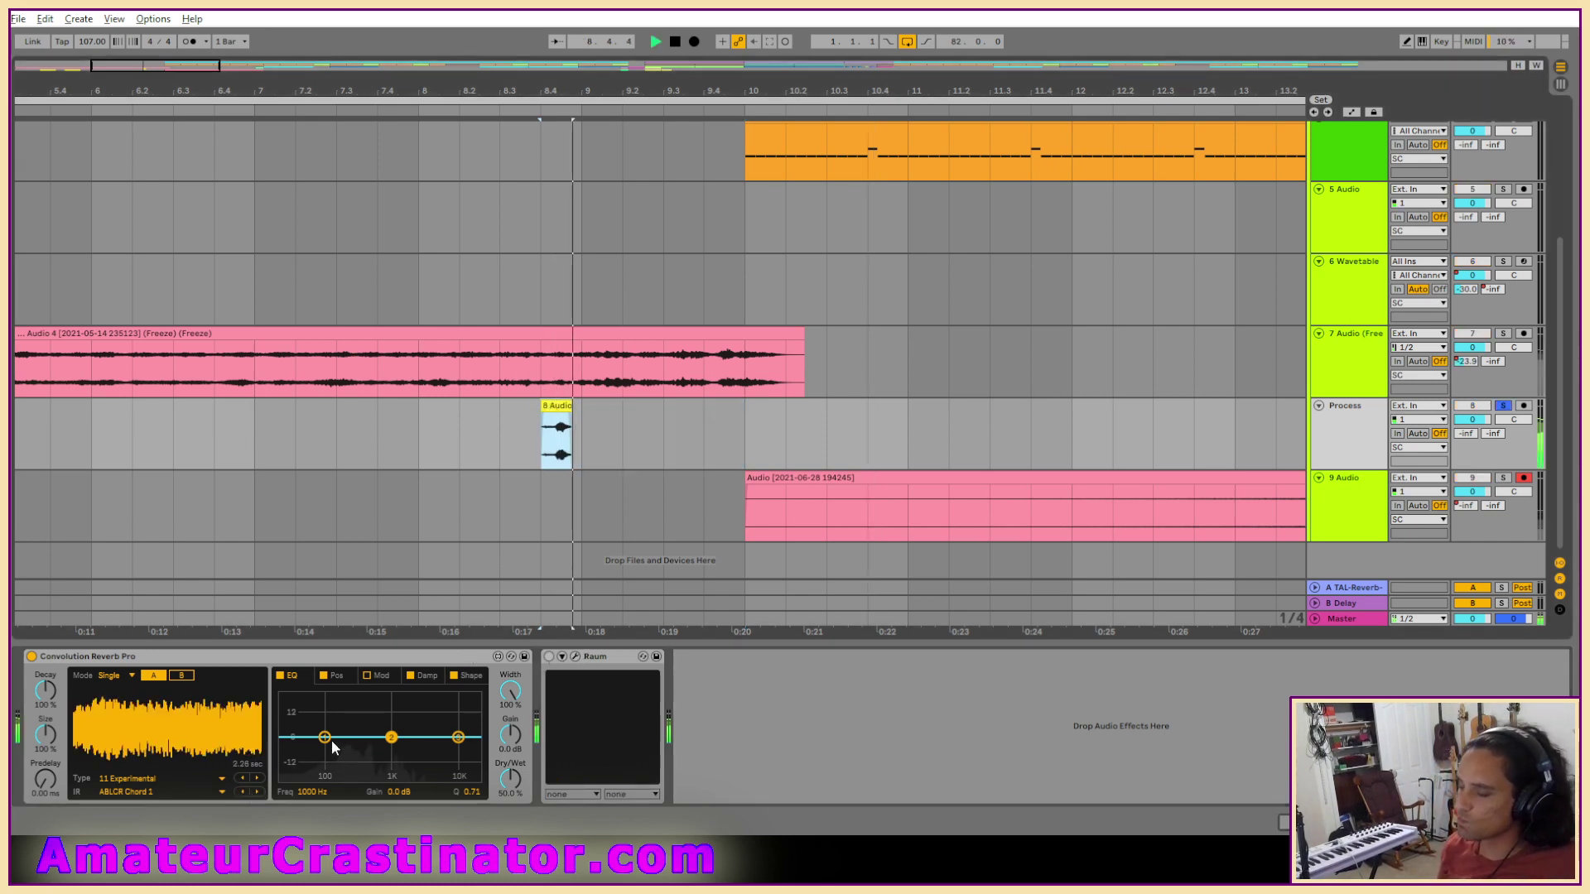
key("space")
key("space")
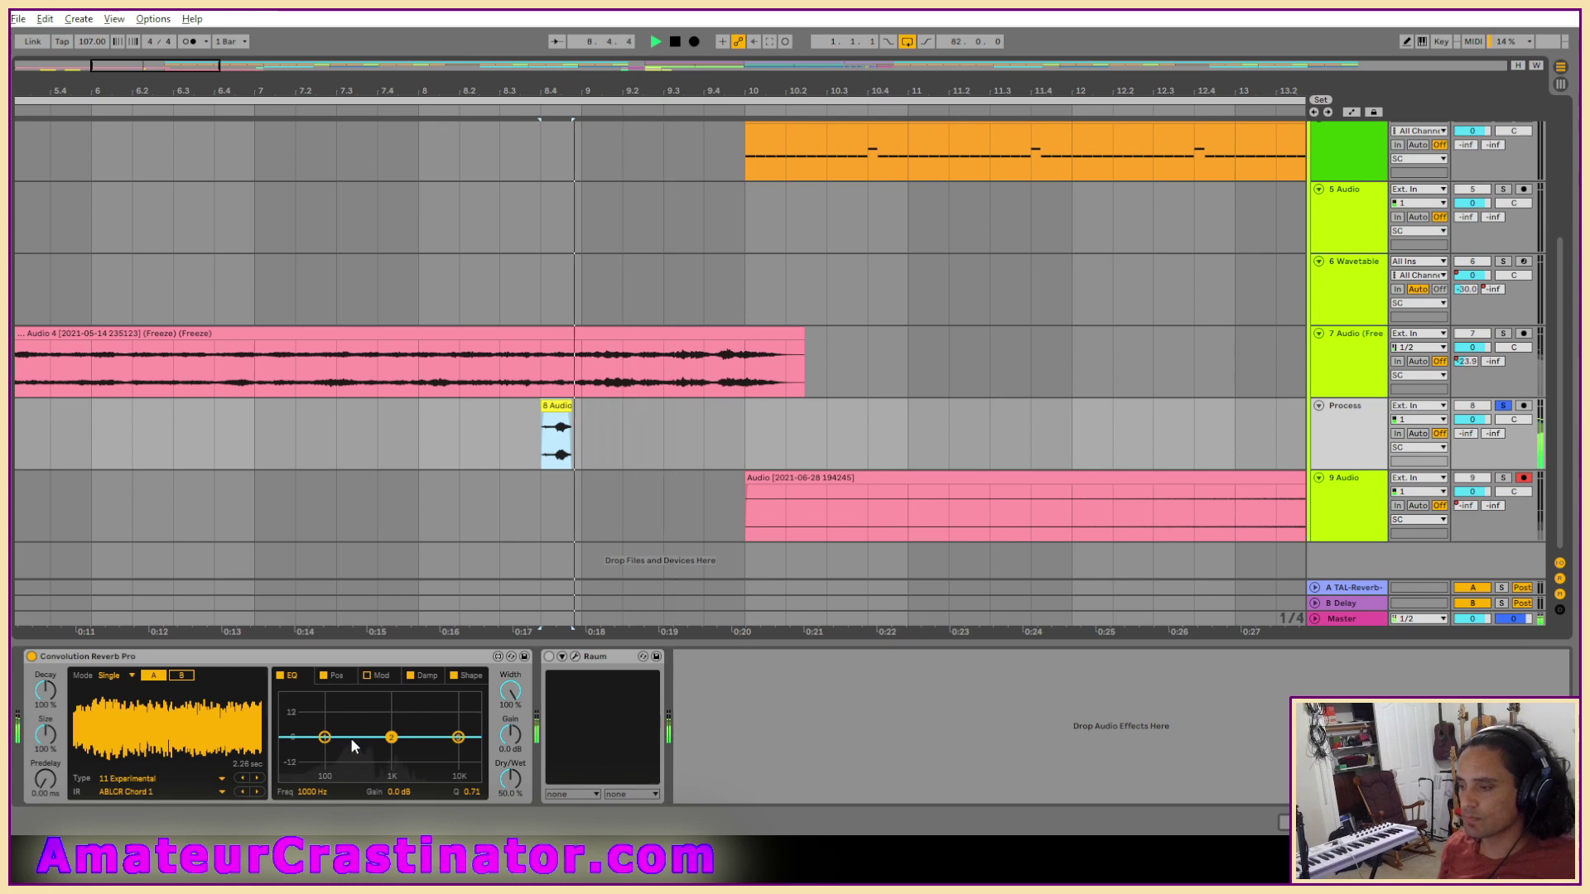
key("space")
Switch the impulse type forward and back to 11 Experimental, reselect ABLCR Chord 1 and replay the clip.
left_click(257, 779)
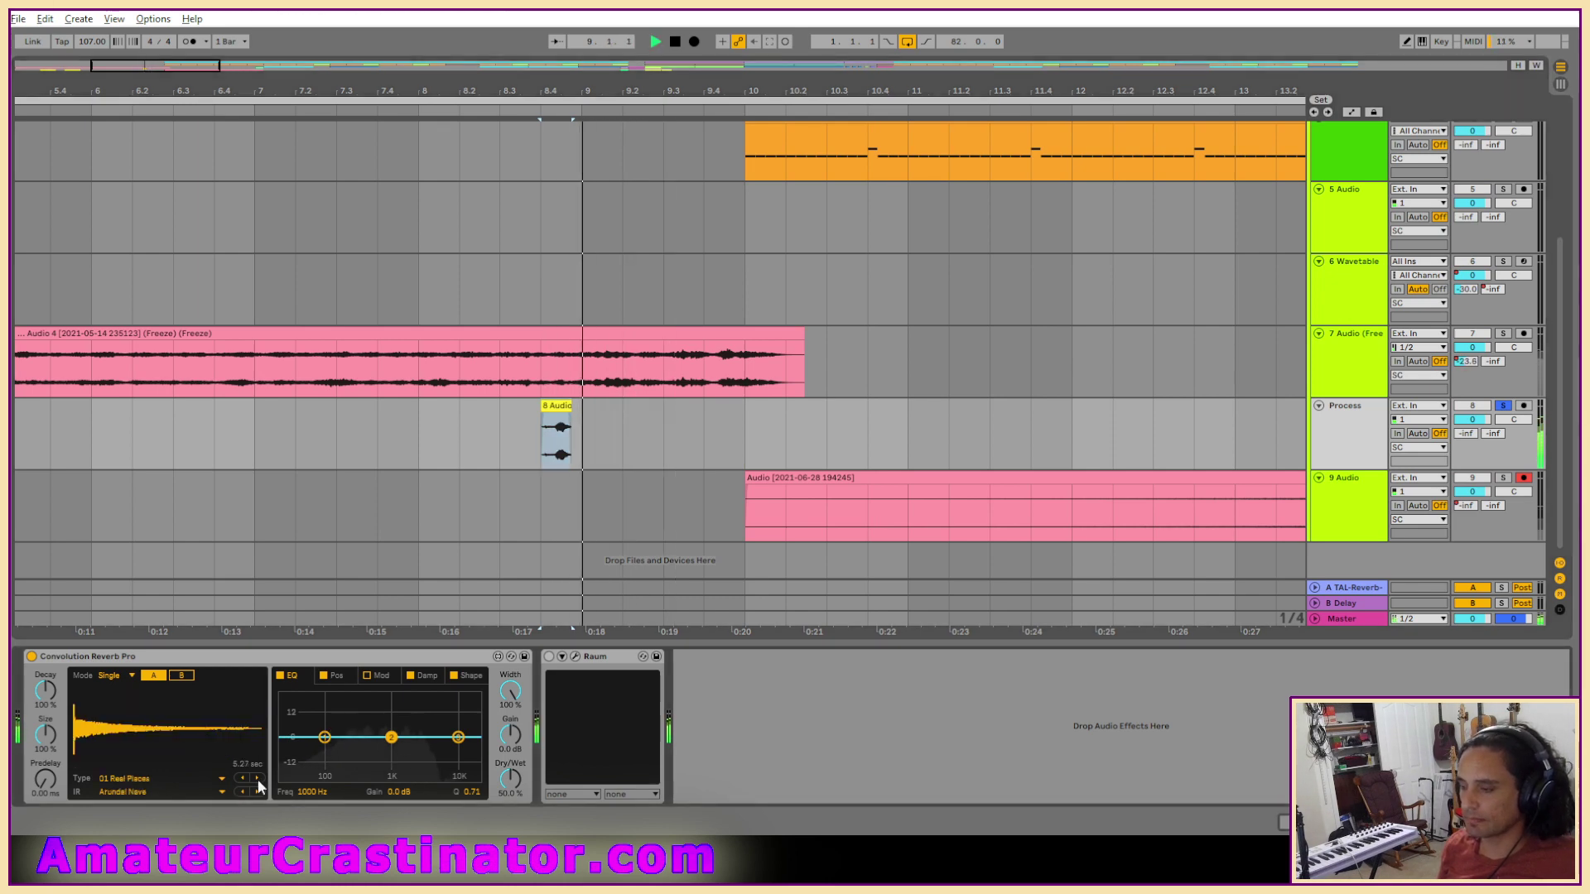
left_click(242, 779)
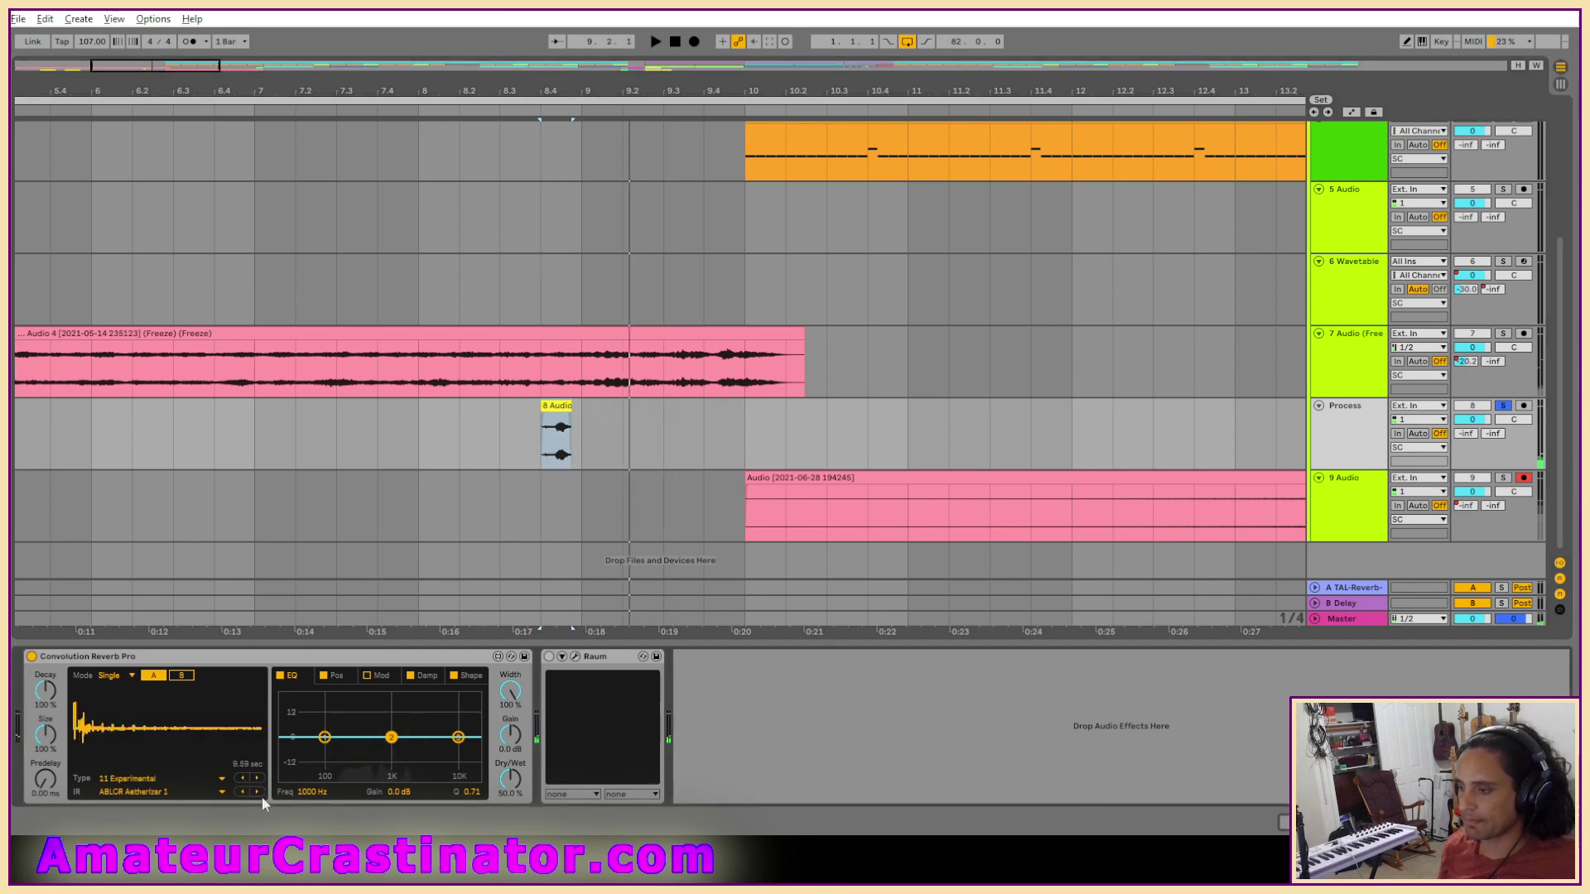
left_click(257, 792)
left_click(257, 793)
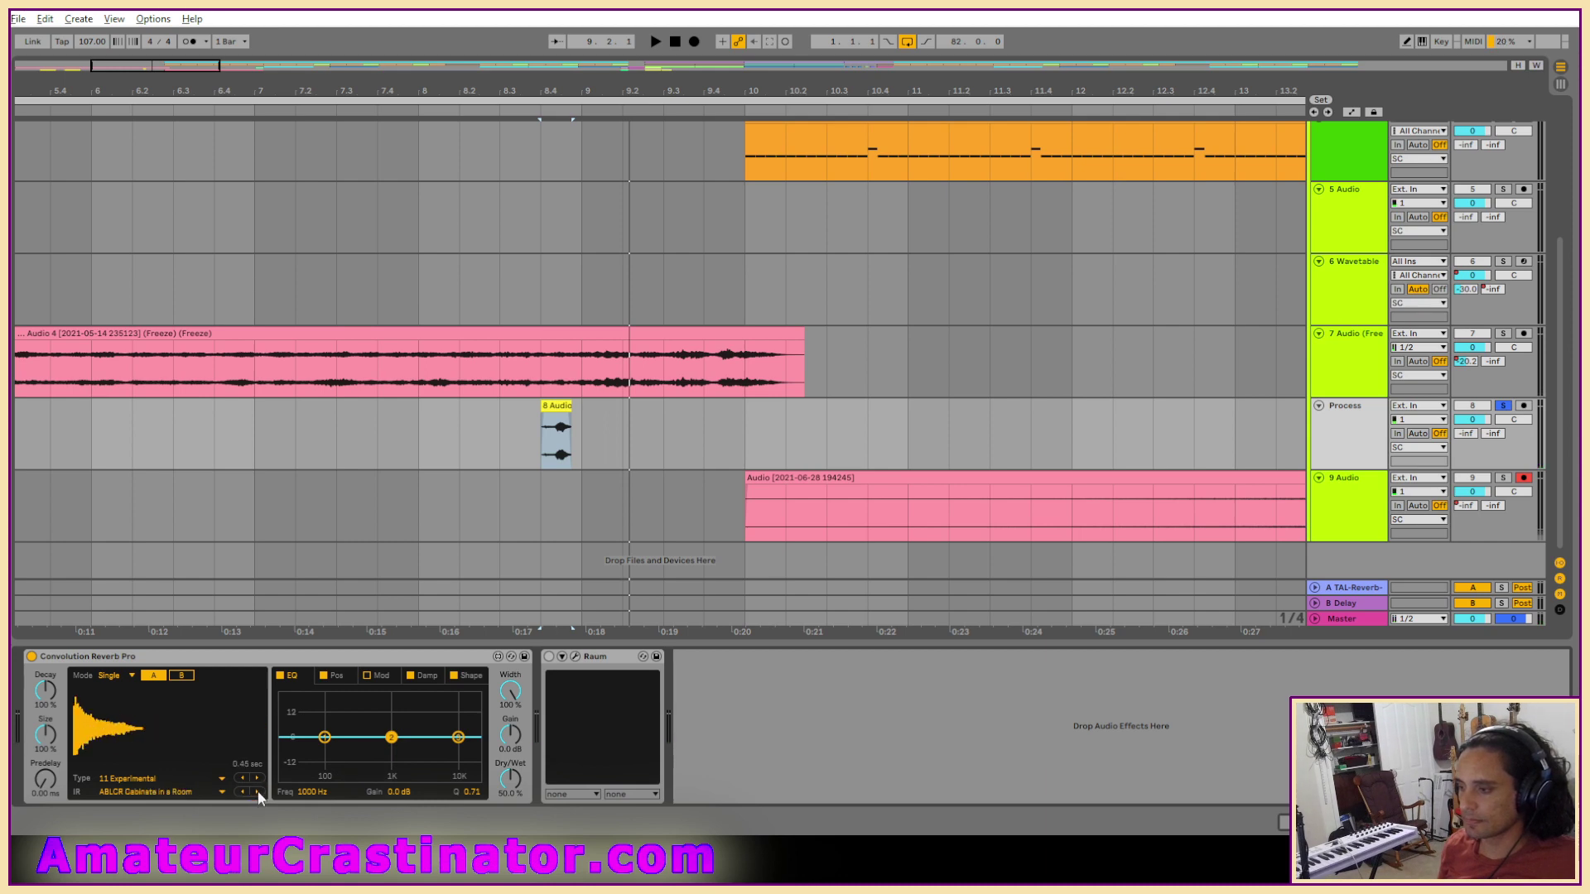
left_click(257, 792)
left_click(256, 792)
key("space")
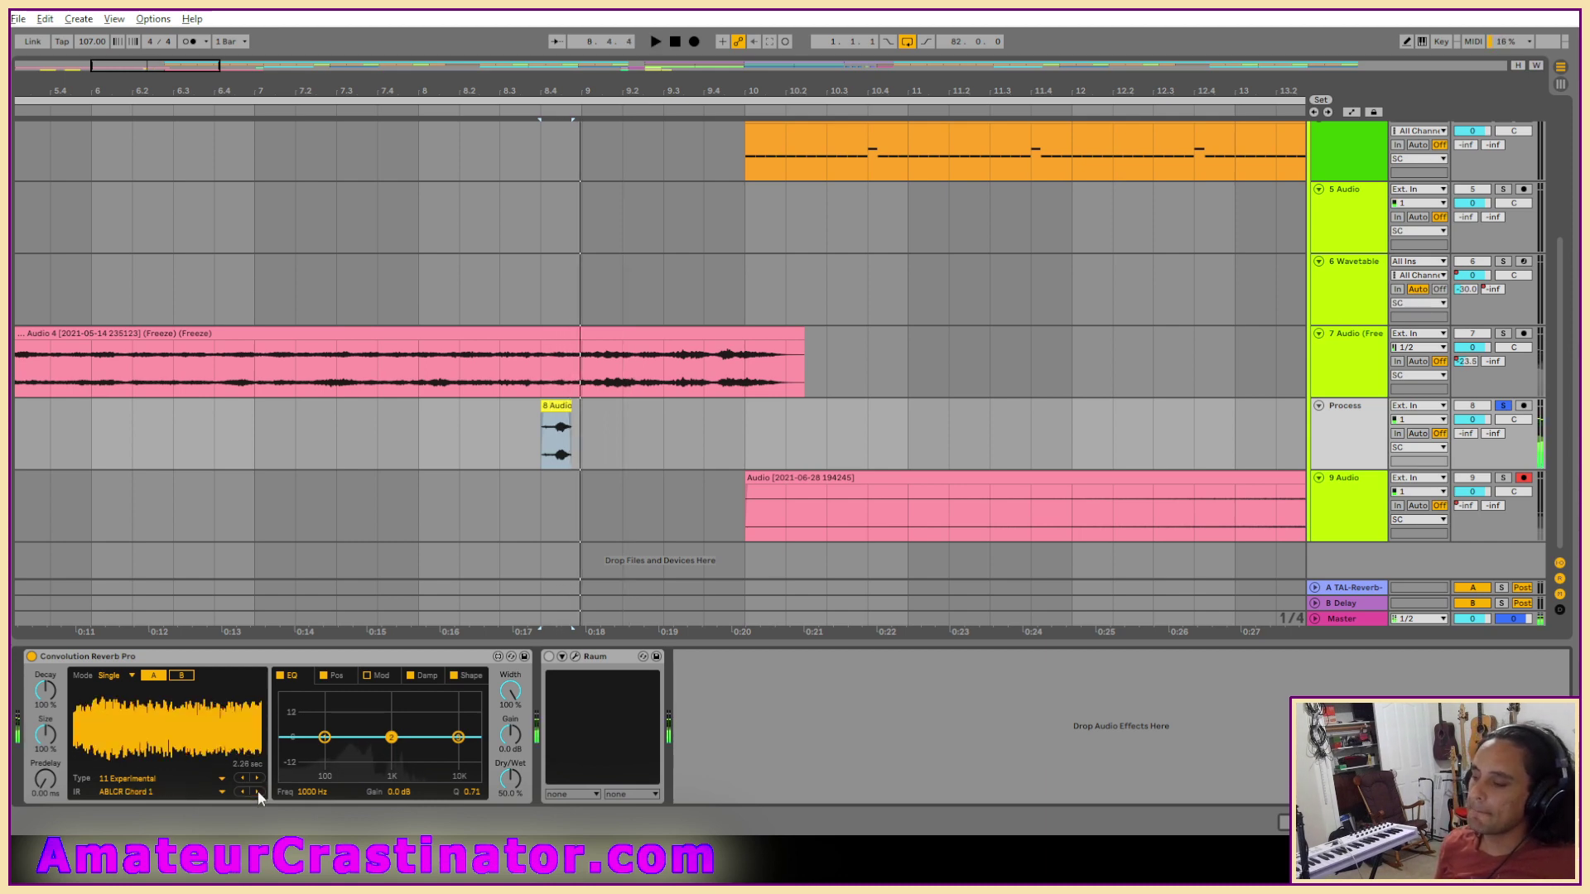
Step through the chord impulse responses to ABLCR Chord 5 while auditioning the clip.
left_click(256, 791)
left_click(257, 792)
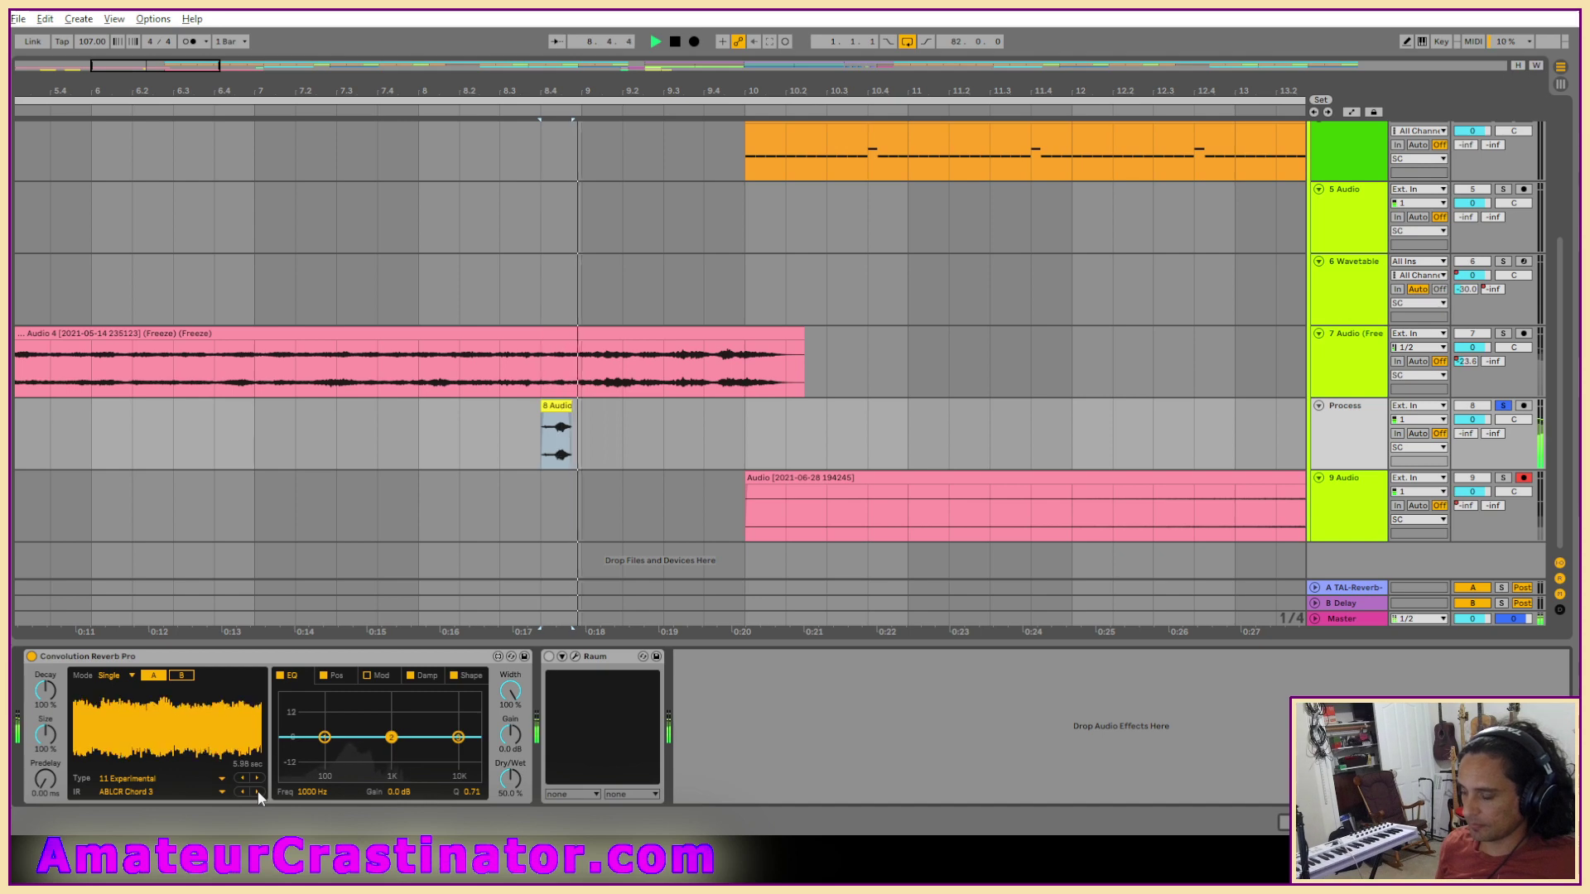
left_click(257, 792)
left_click(256, 791)
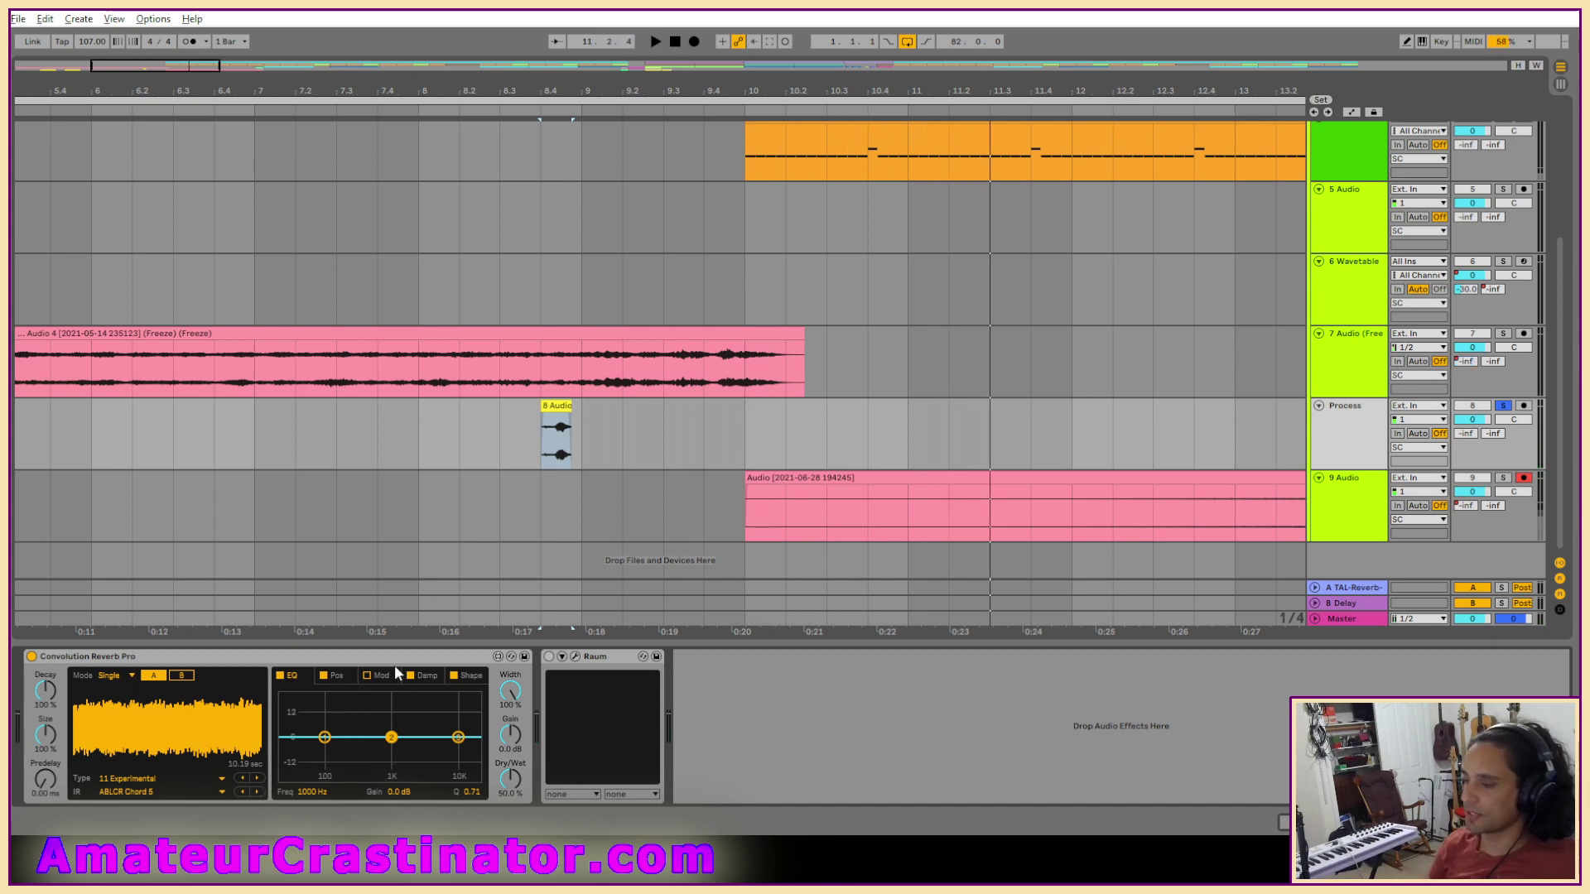
Bypass Convolution Reverb Pro, turn Raum back on and open its plug-in window.
left_click(32, 657)
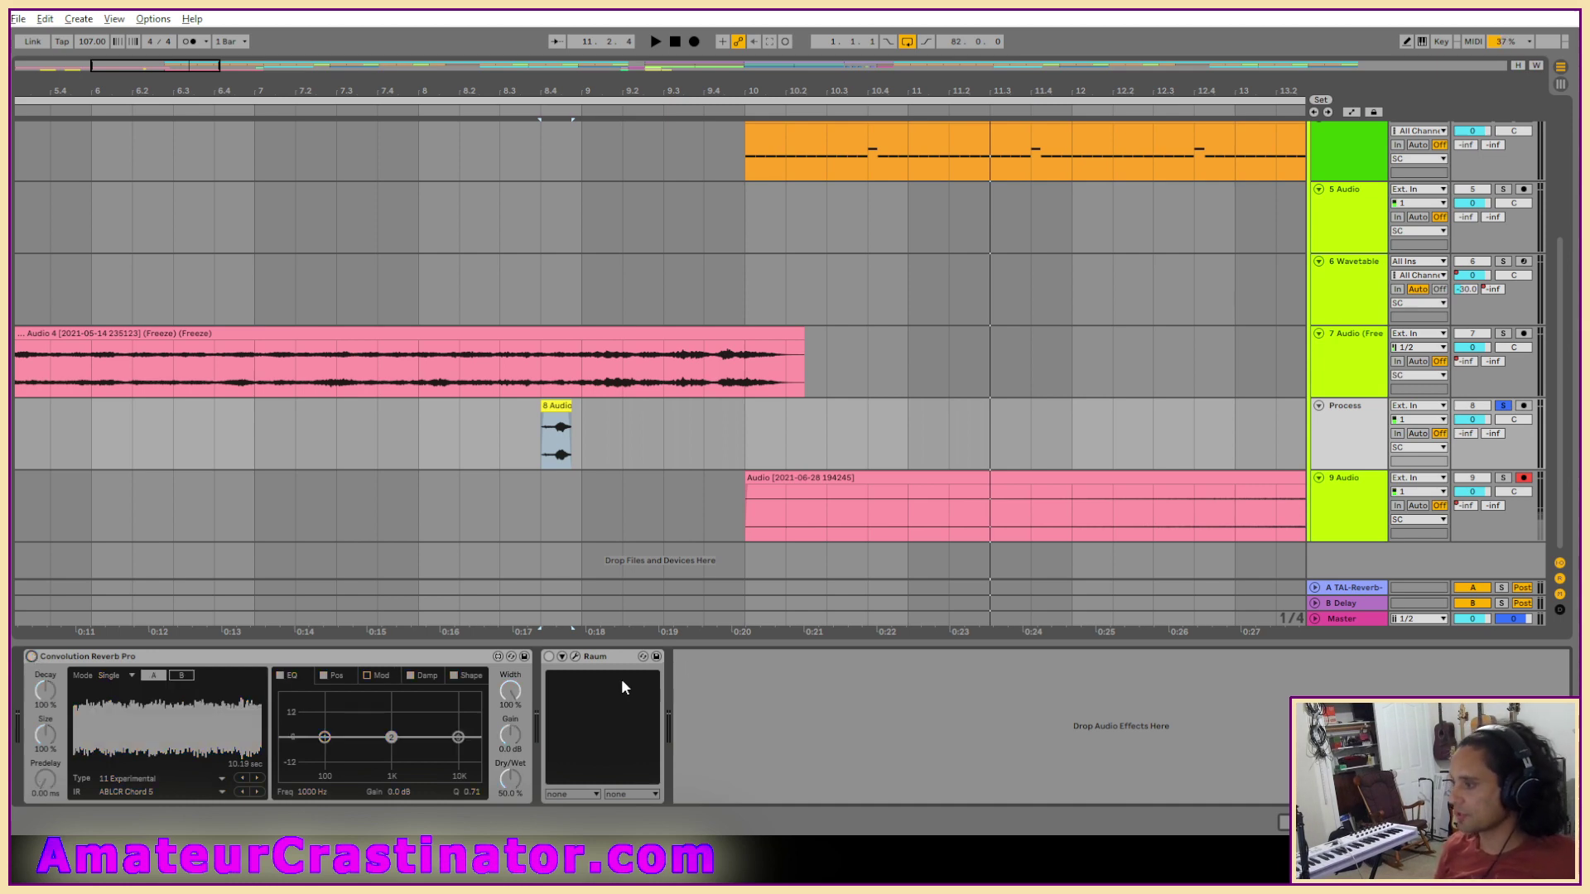
left_click(549, 656)
left_click(576, 656)
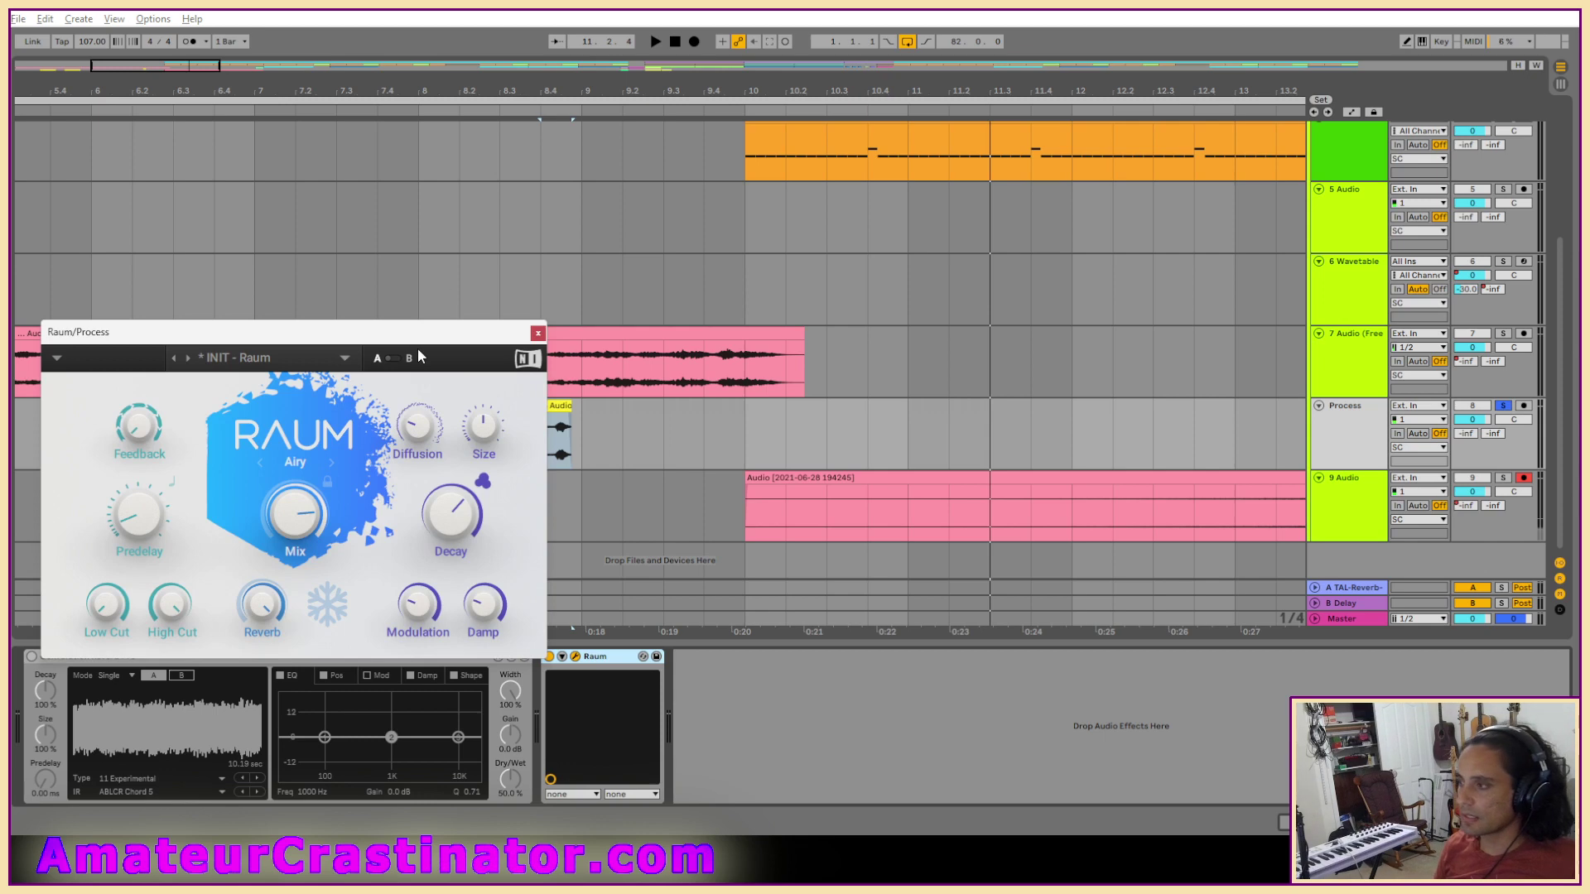
Copy the short Process clip onto the 9 Audio track at the same position and remove Convolution Reverb Pro from Process.
left_click_drag(419, 334, 1052, 184)
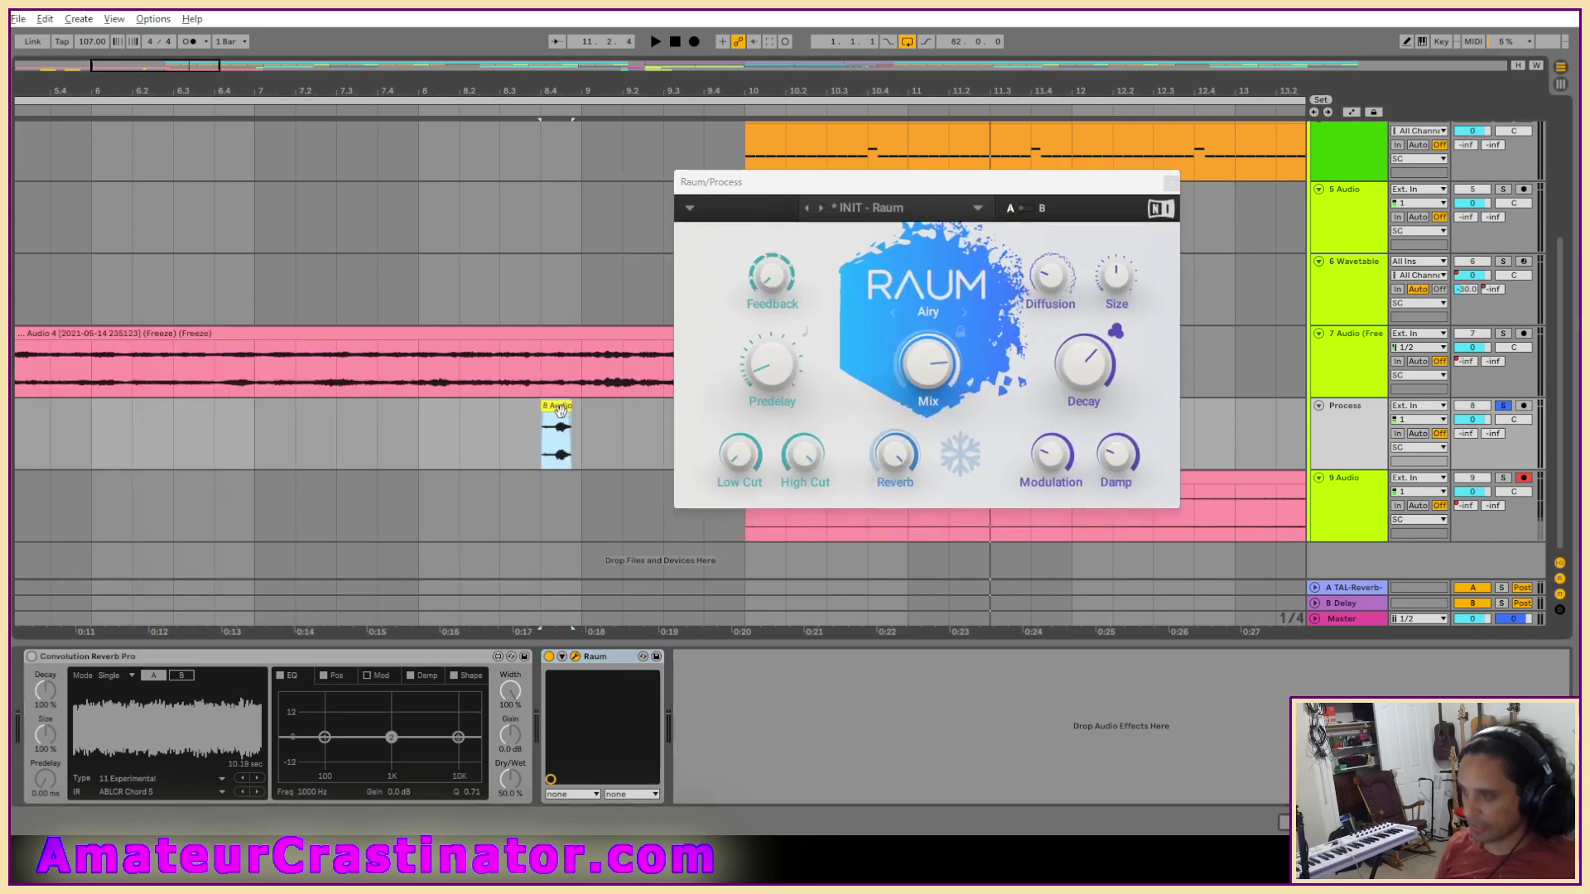
left_click(540, 511)
key("ctrl+v")
left_click(548, 404)
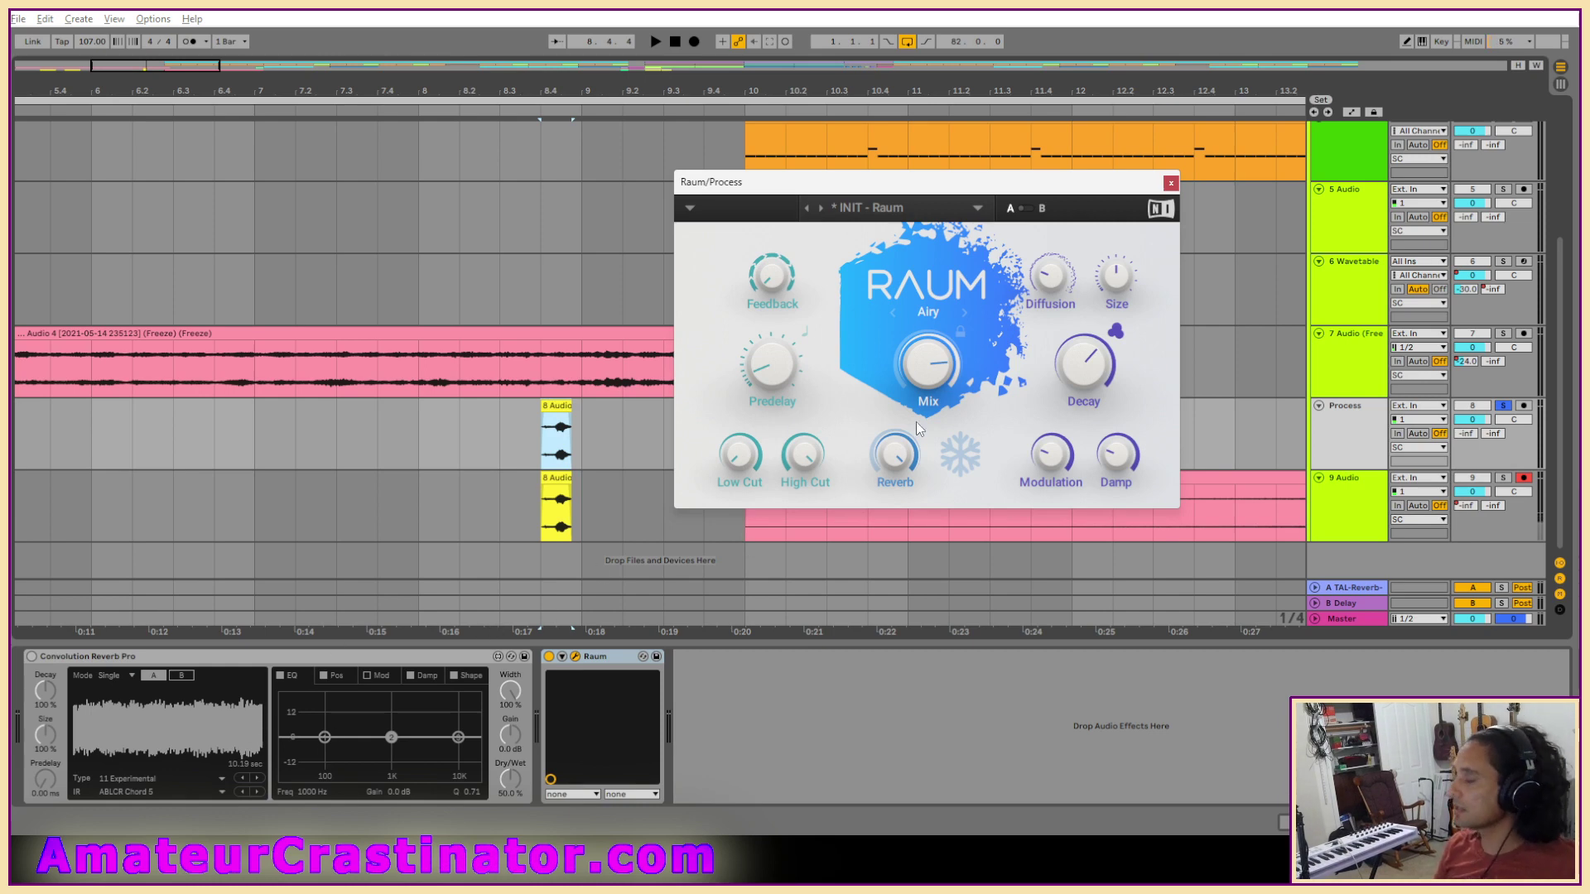
left_click(452, 660)
key("Delete")
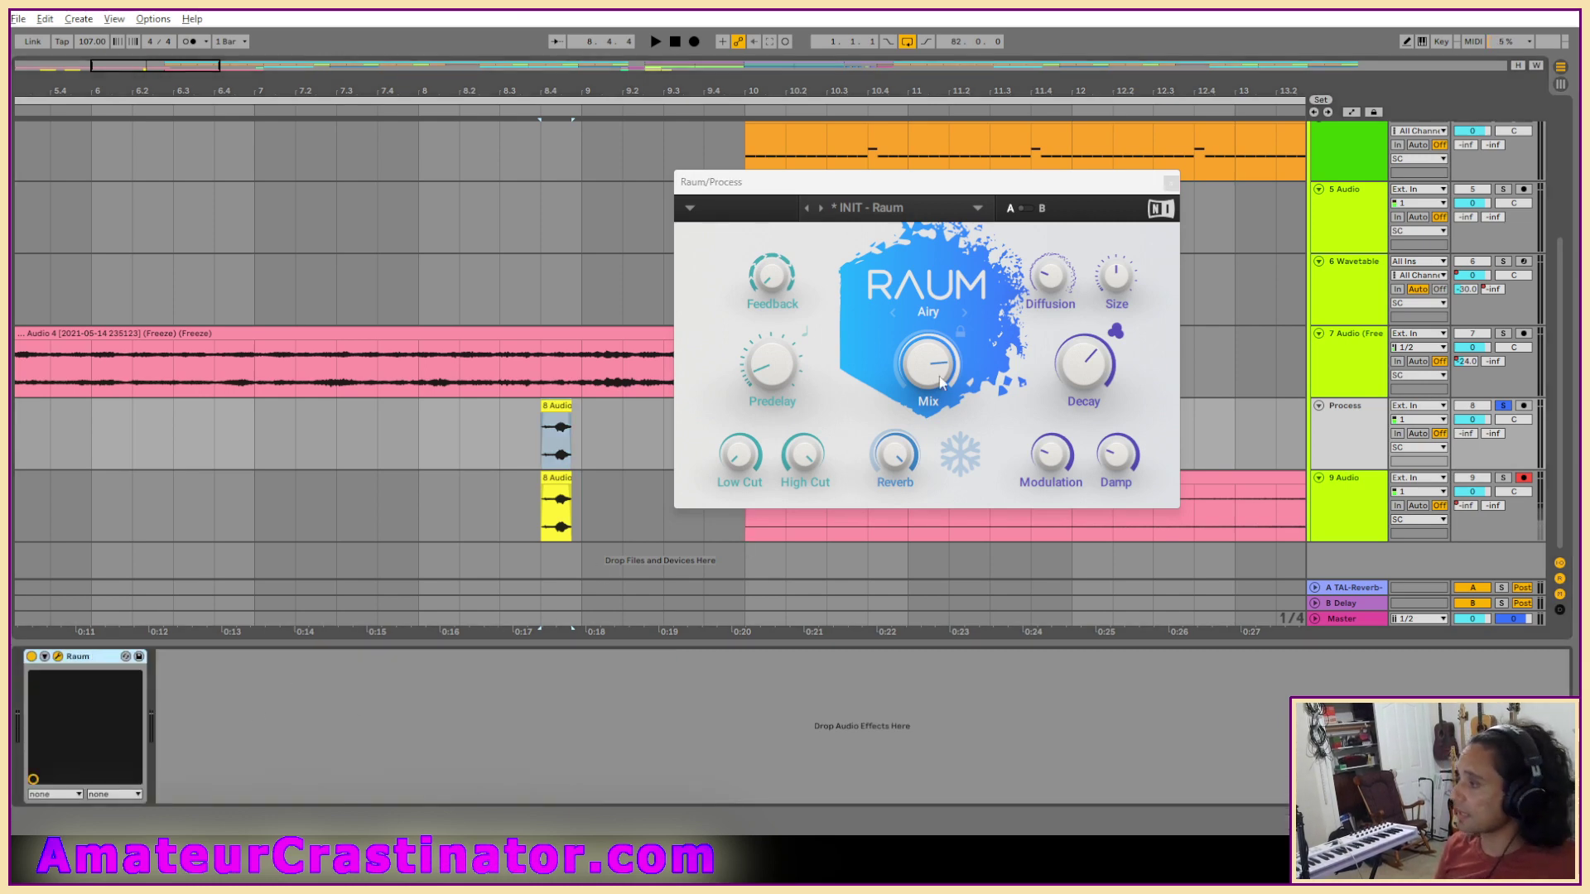
Turn Raum's Mix up to fully wet, lower its Predelay and set its Decay to 3.6 s.
left_click_drag(924, 372, 924, 332)
mouse_move(765, 371)
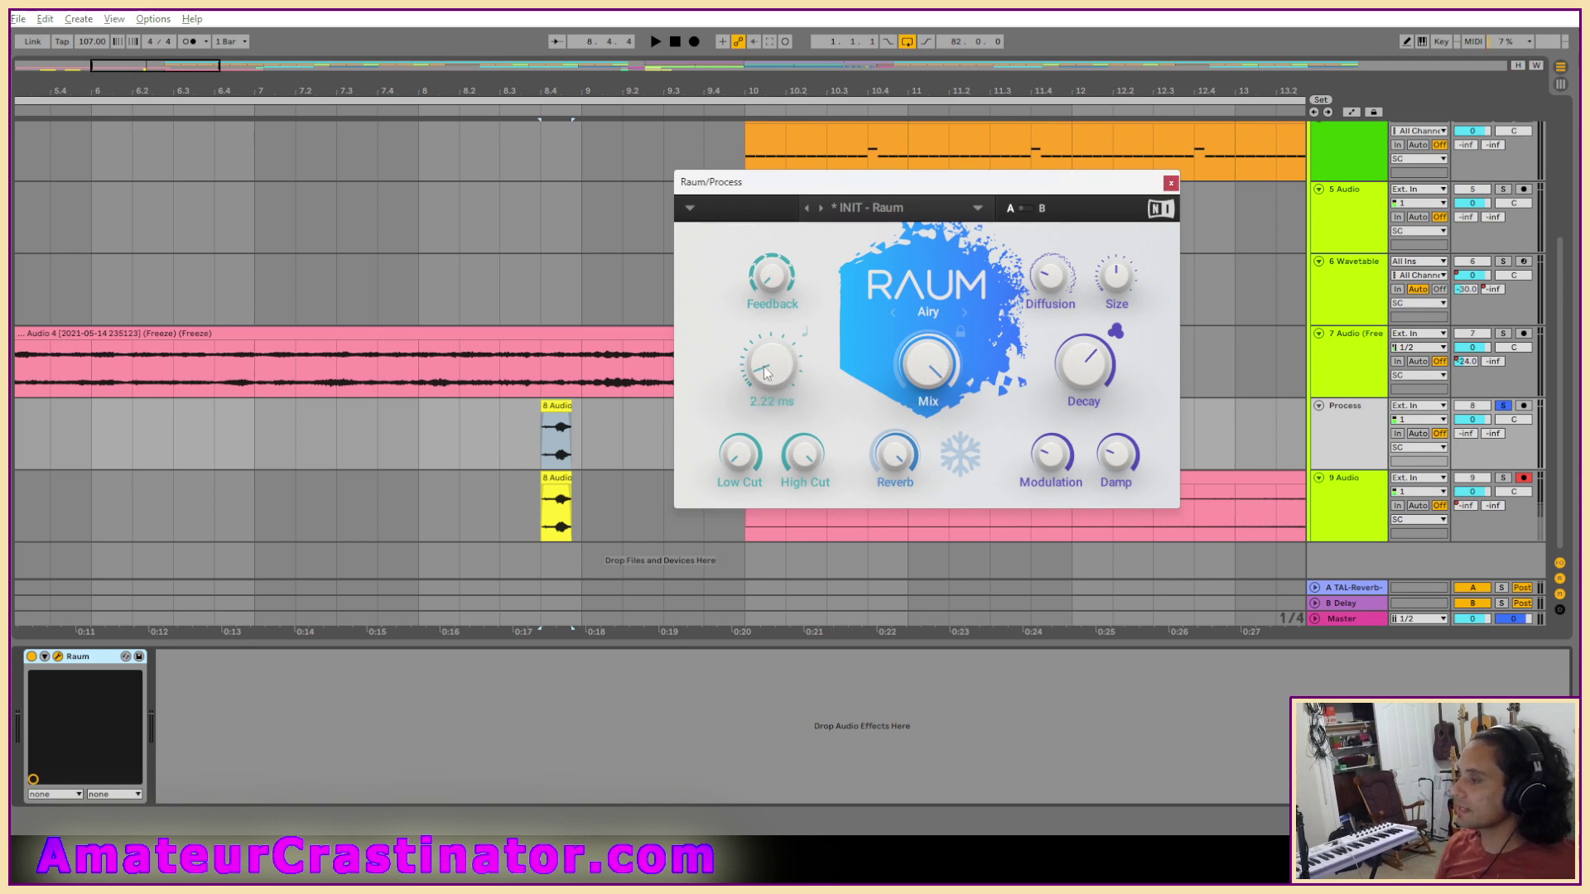
left_click_drag(769, 373, 769, 378)
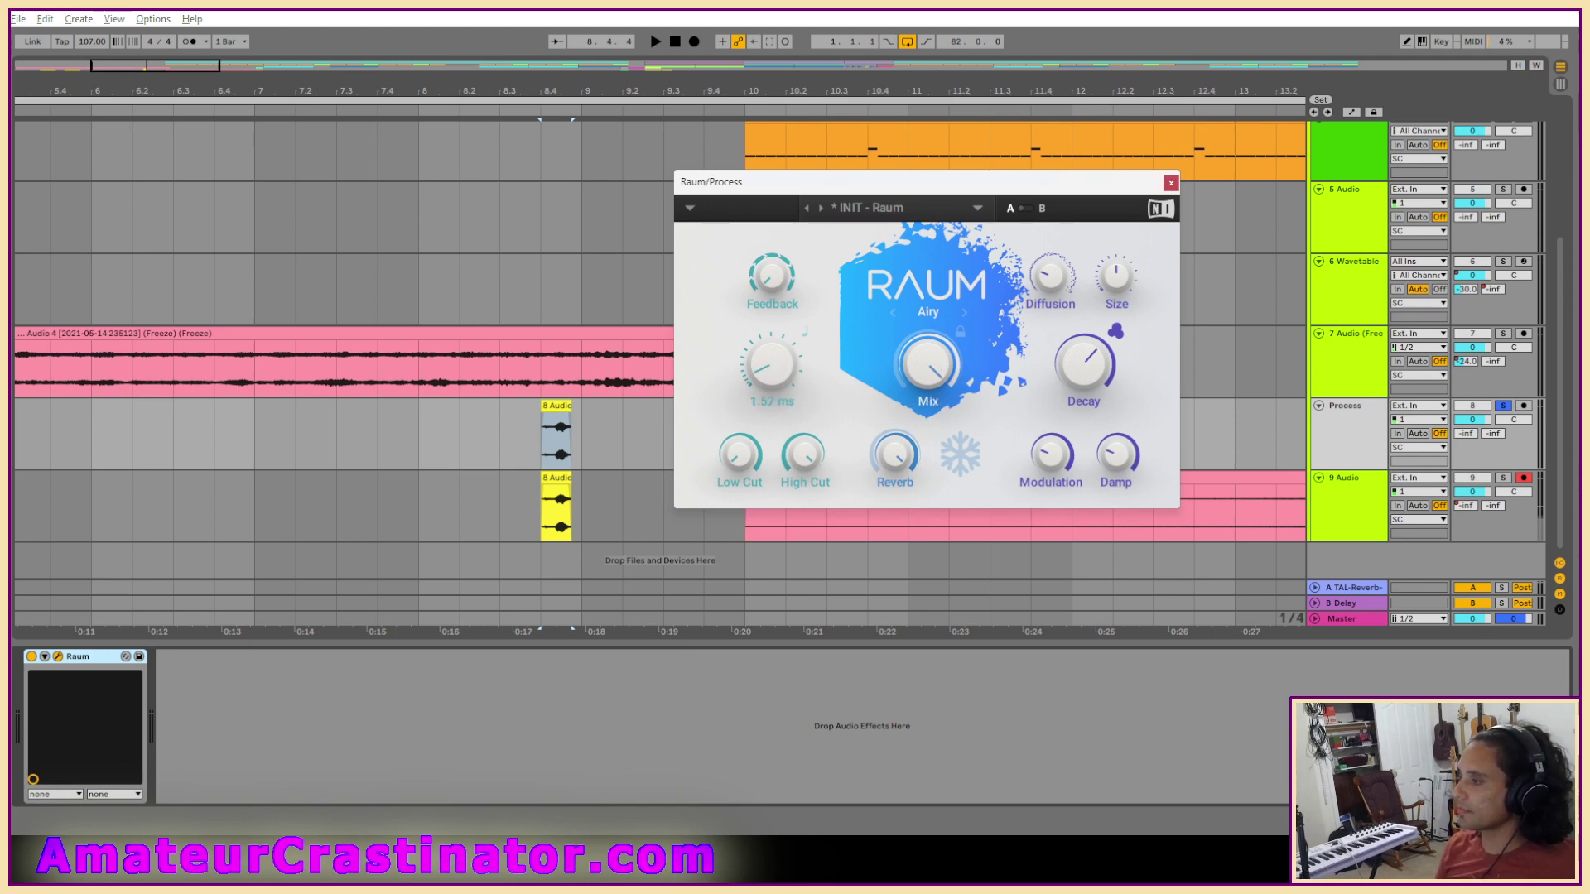
mouse_move(1090, 376)
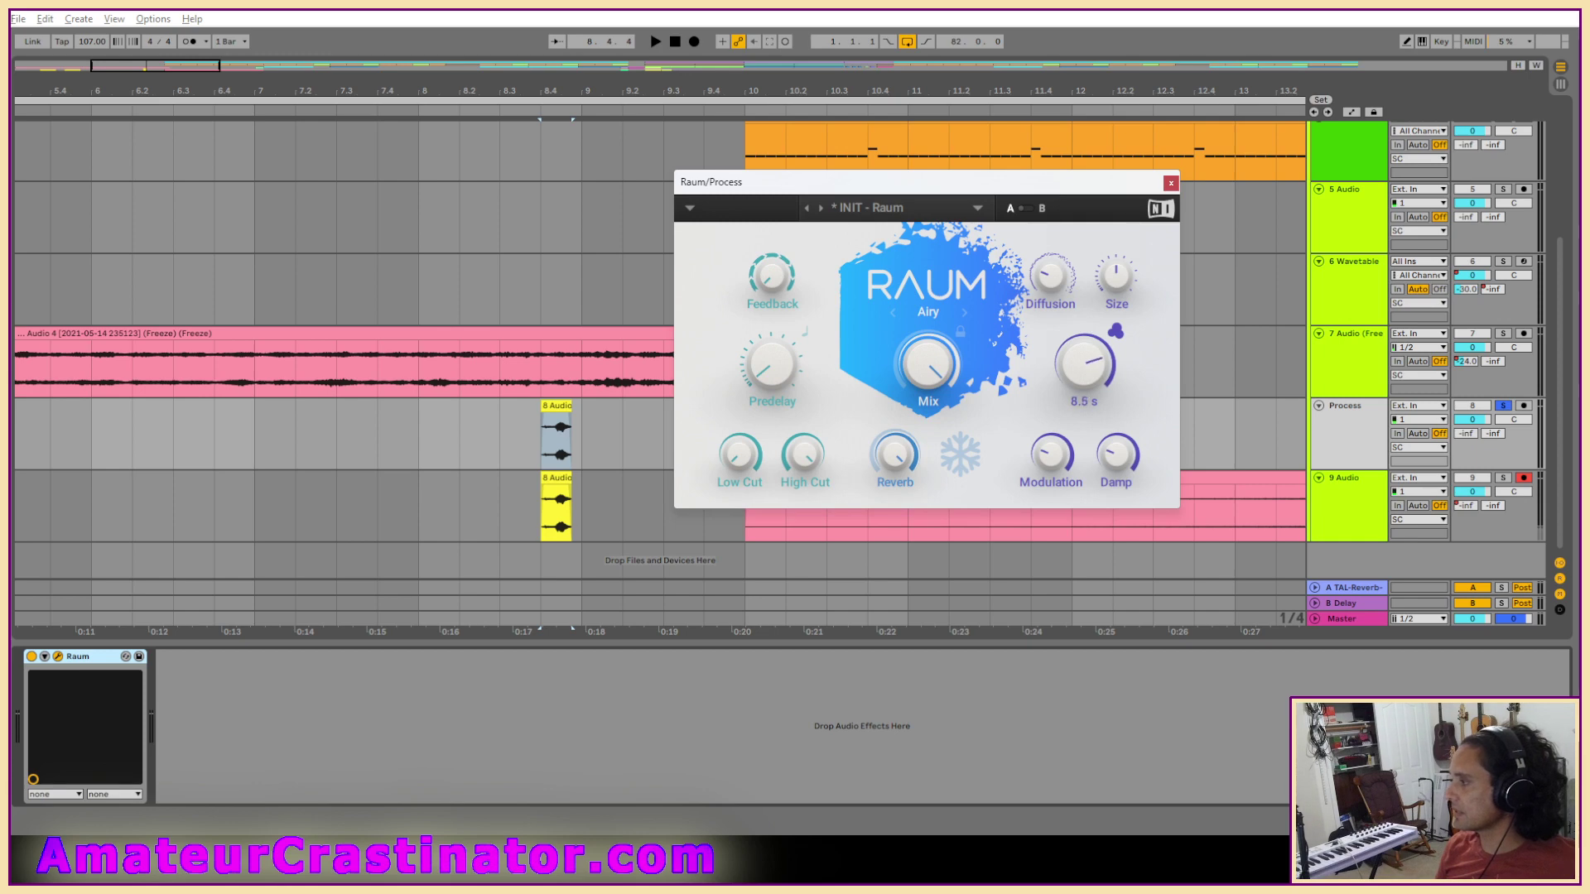
left_click_drag(1090, 383, 1094, 369)
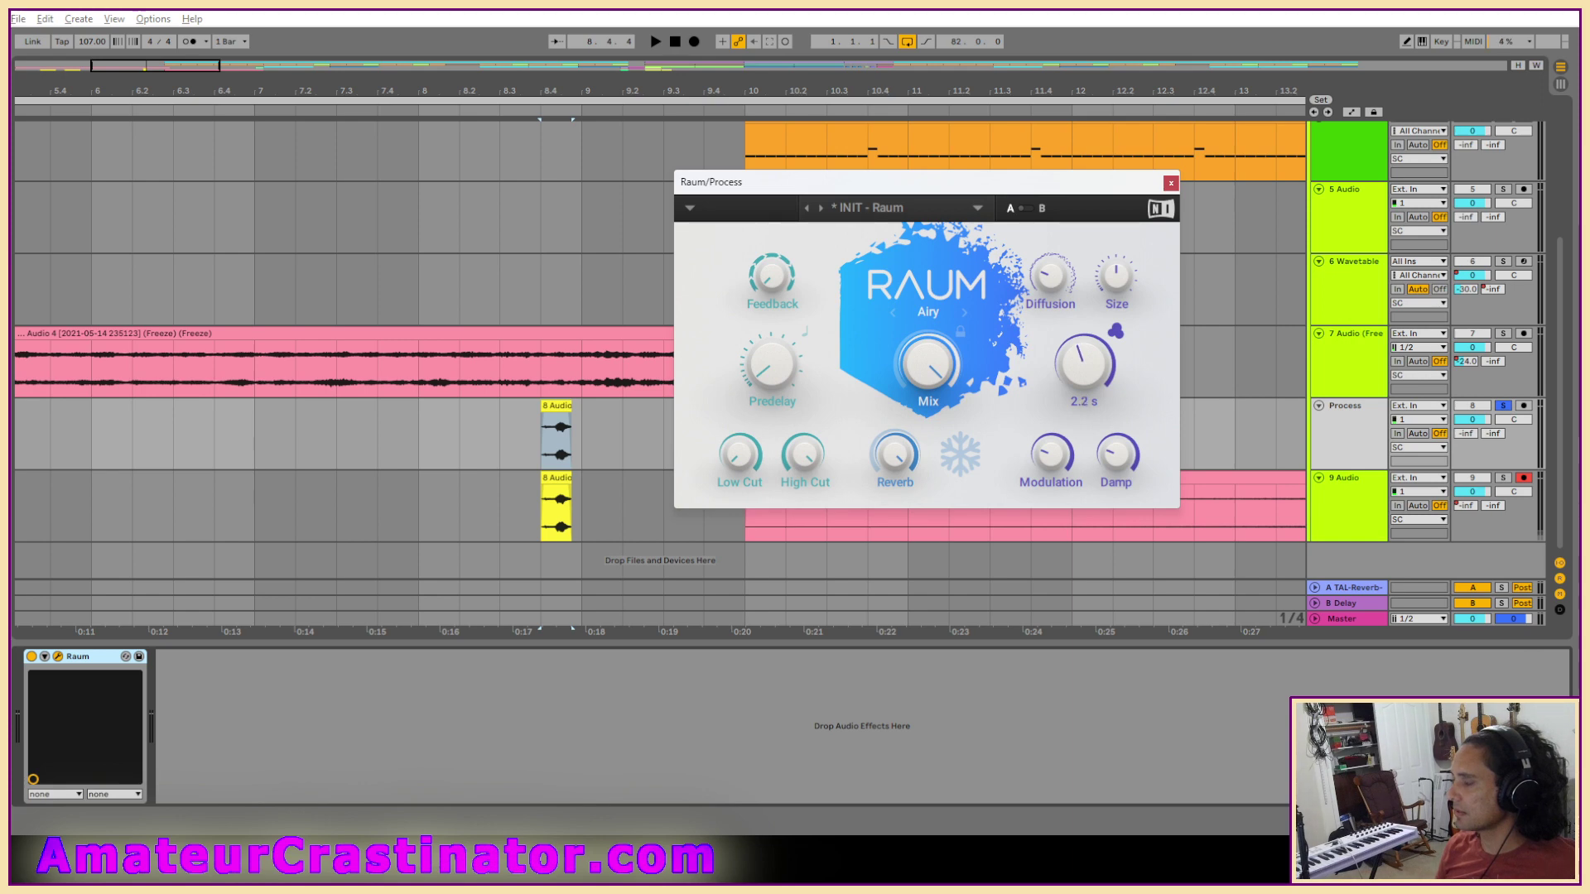
left_click_drag(1083, 365, 1083, 359)
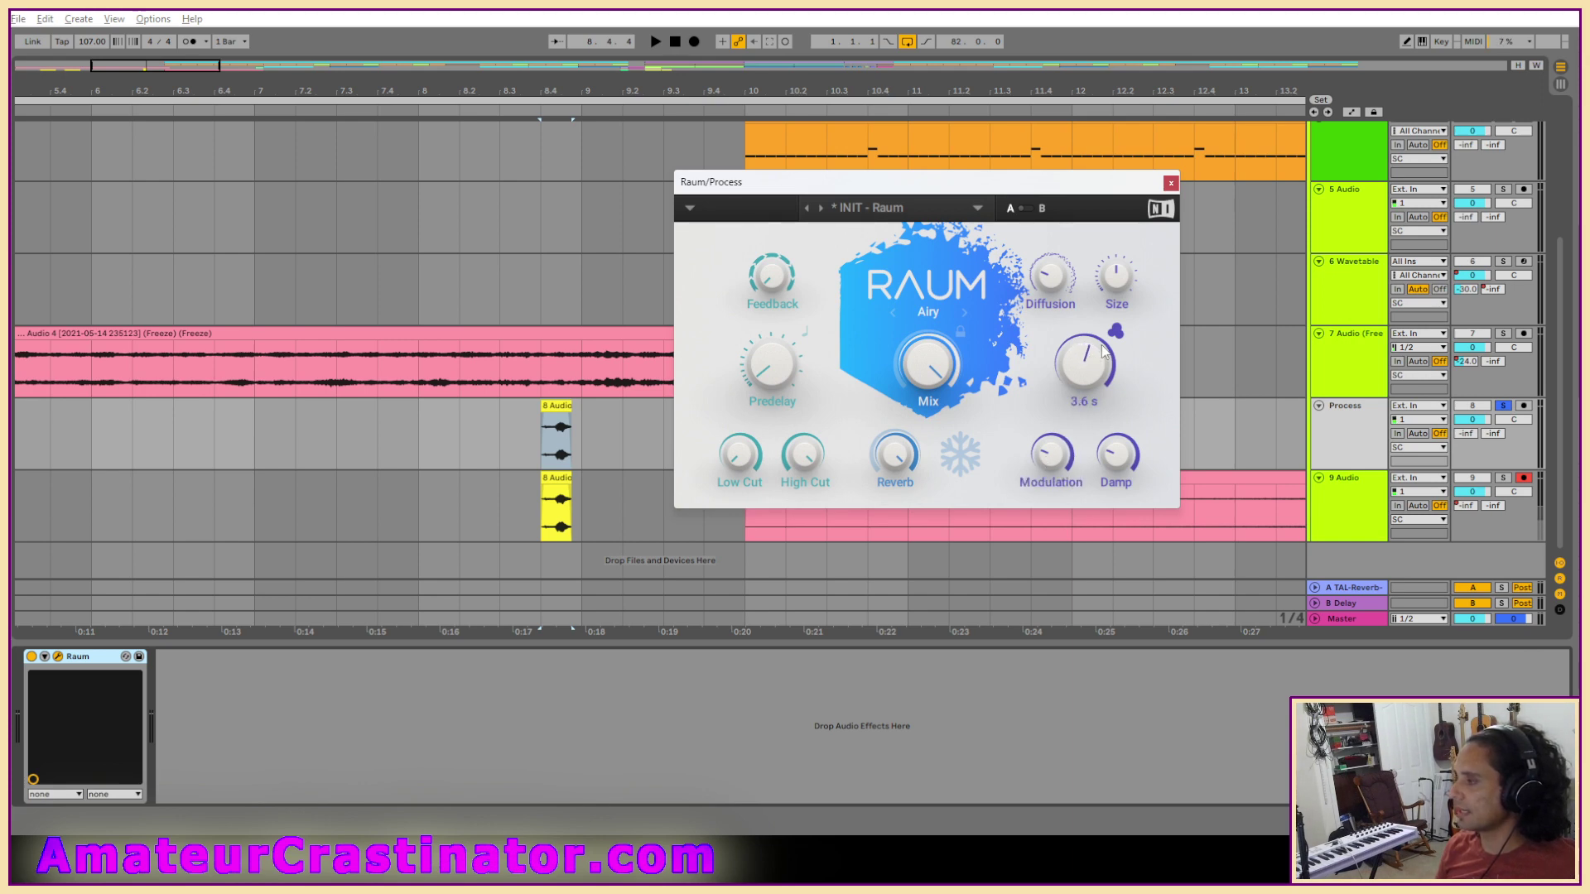
Raise Raum's Feedback, Diffusion and Size while auditioning the soloed Process clip.
key("space")
mouse_move(757, 279)
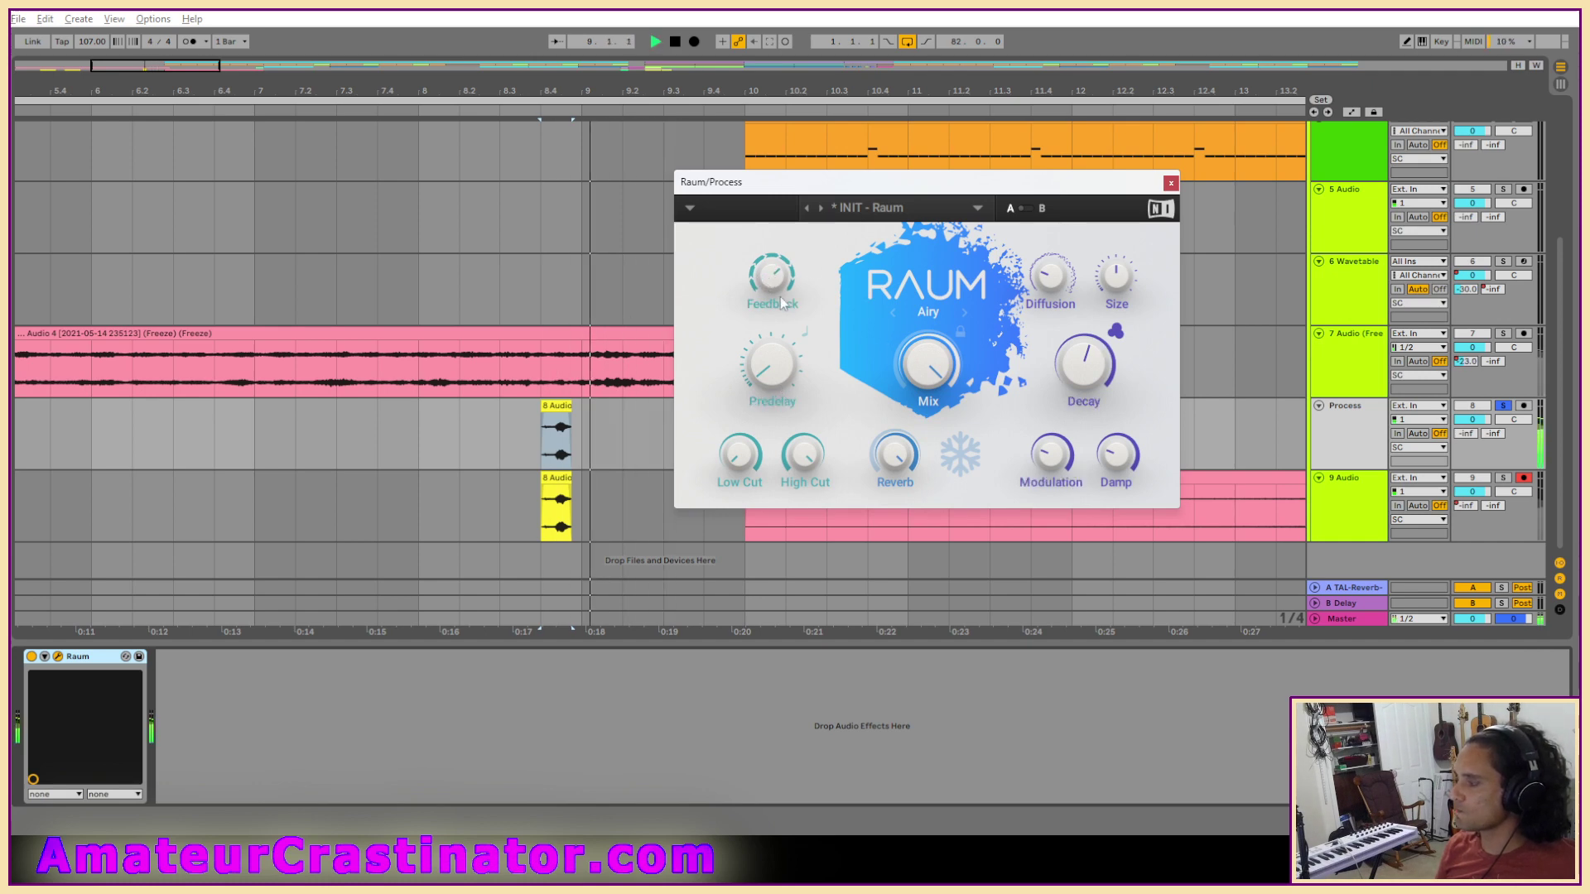
left_click_drag(780, 296, 779, 269)
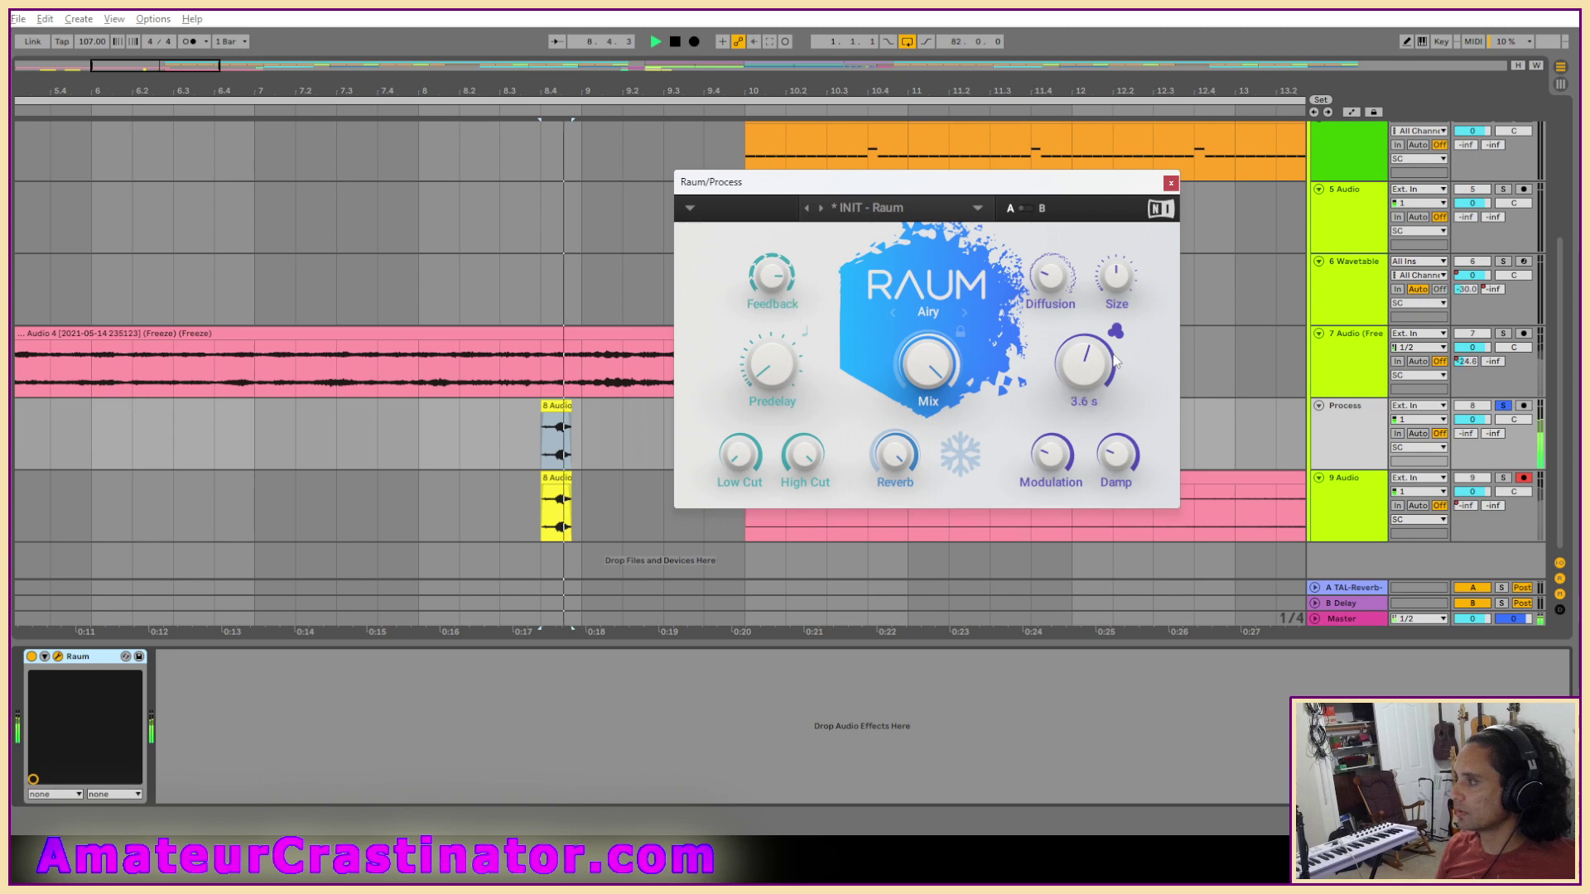
mouse_move(1049, 291)
mouse_move(1130, 296)
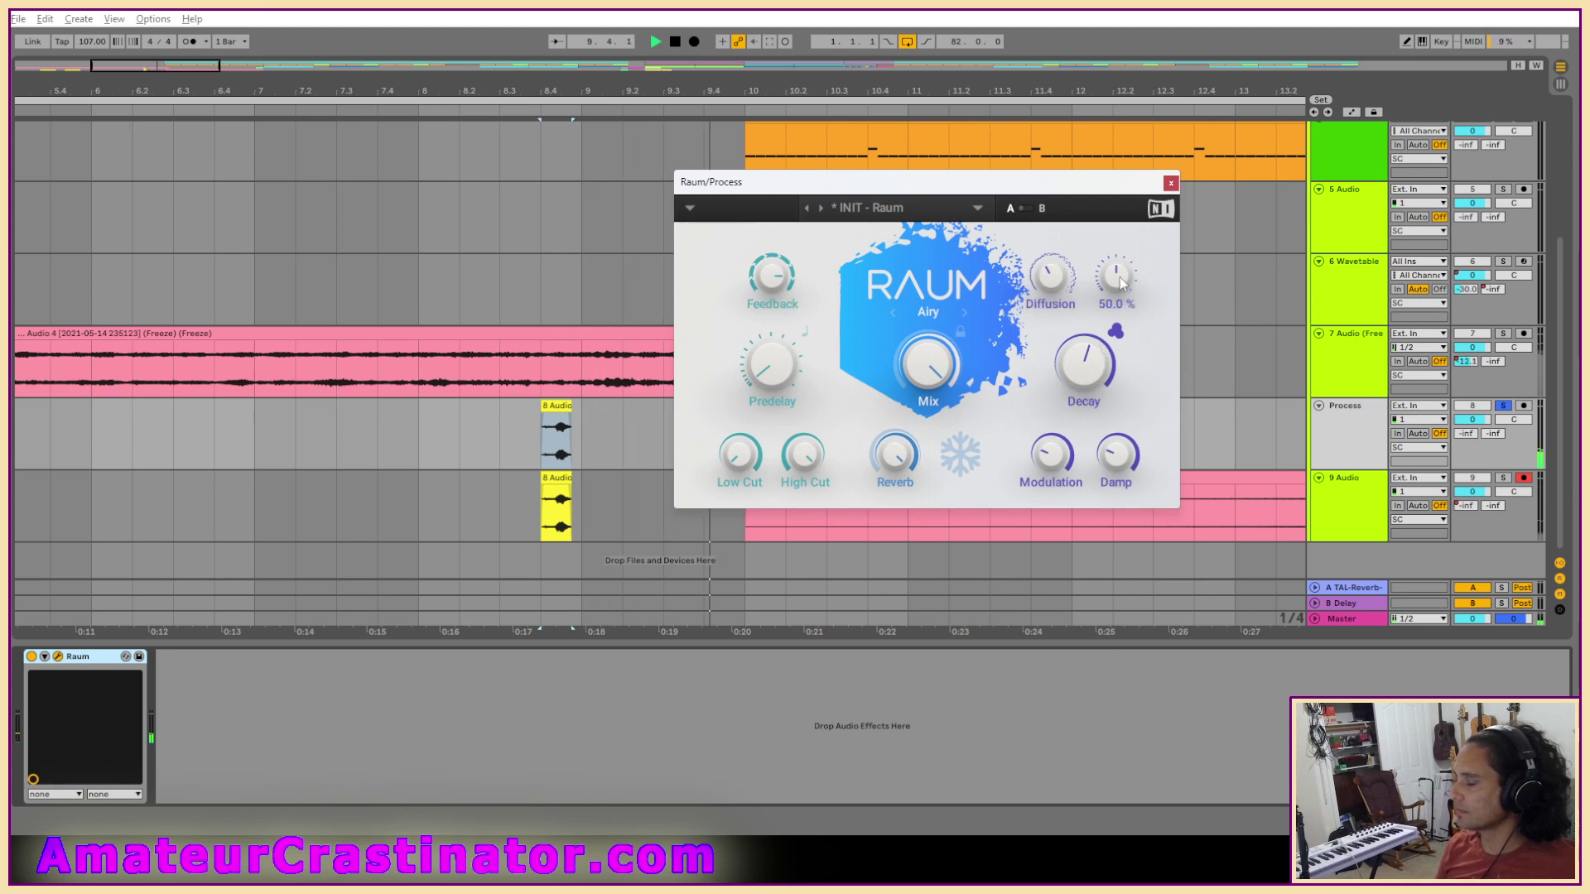
left_click_drag(1120, 284, 1121, 265)
key("space")
key("space")
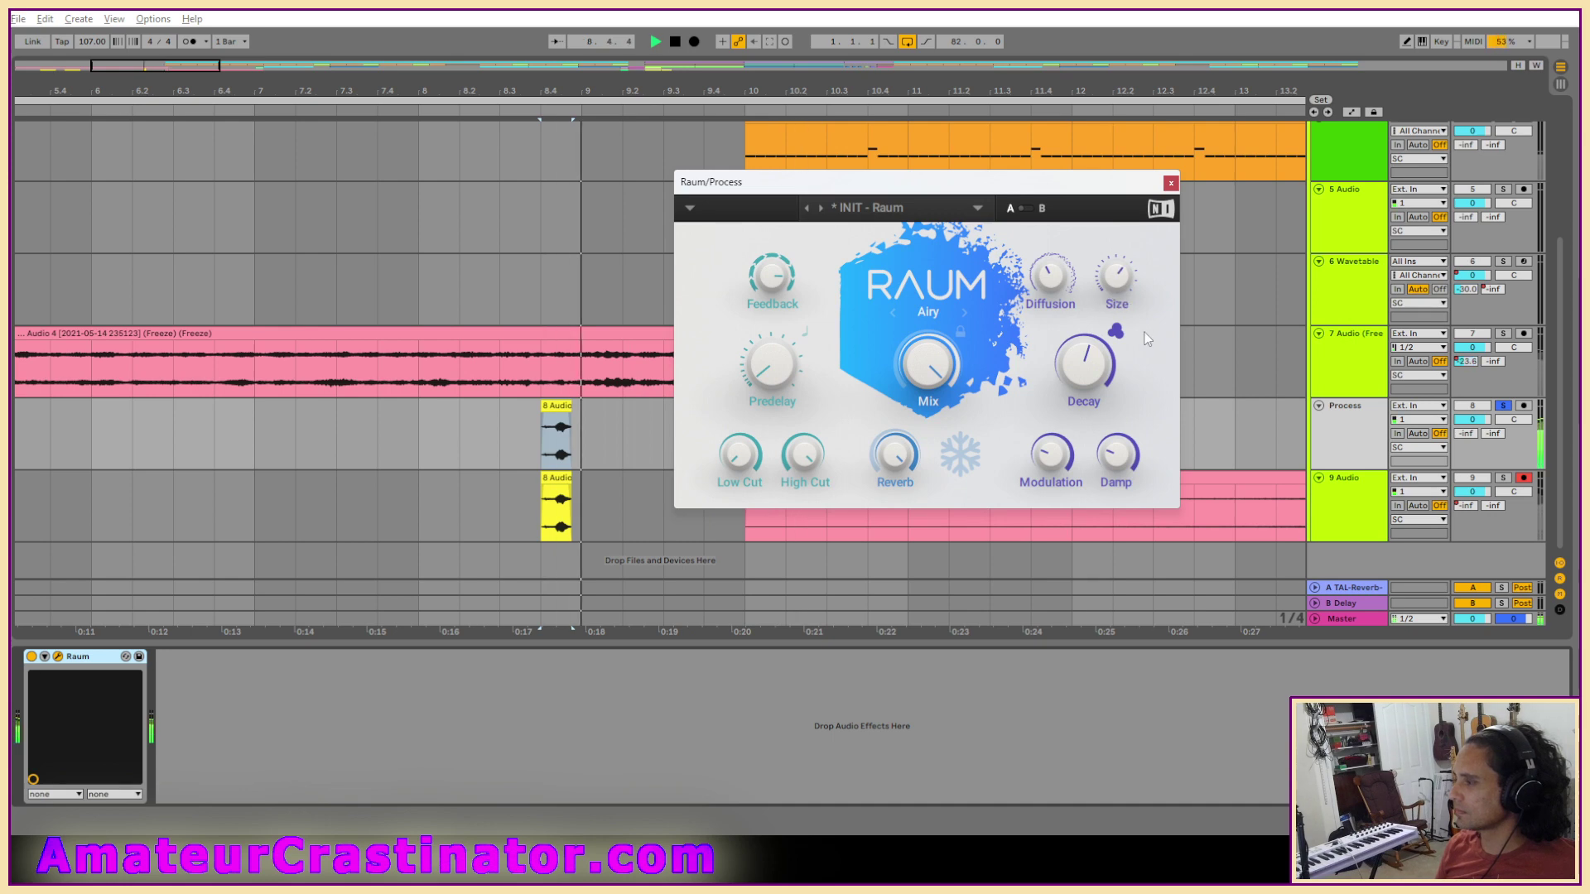
mouse_move(802, 466)
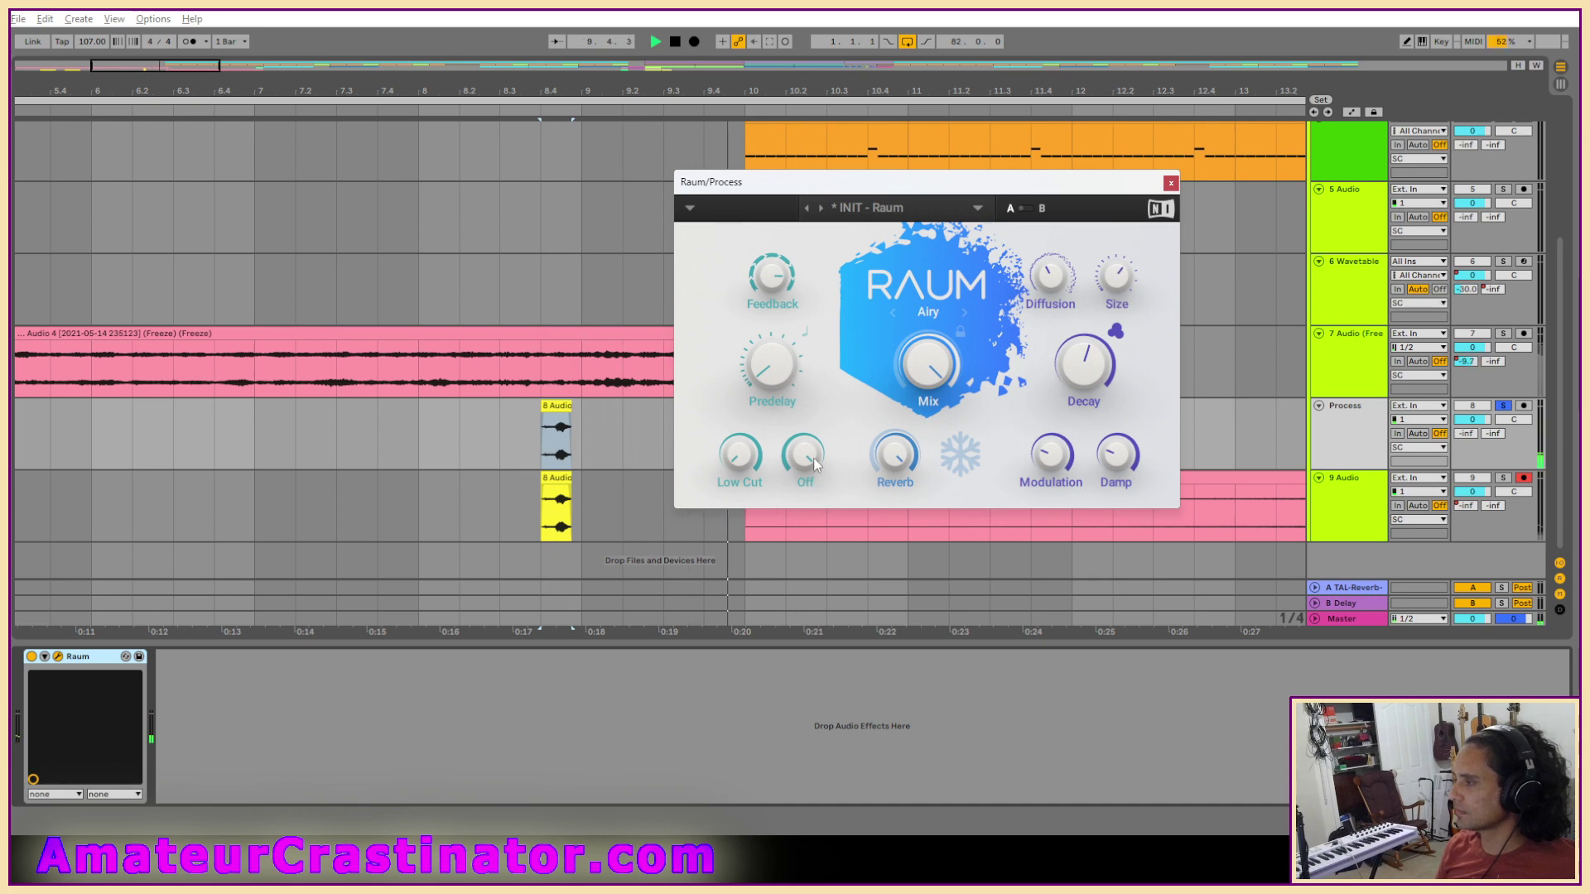
Close the Raum window, stop playback, and freeze and flatten the Process track.
left_click(1170, 183)
key("space")
right_click(1338, 420)
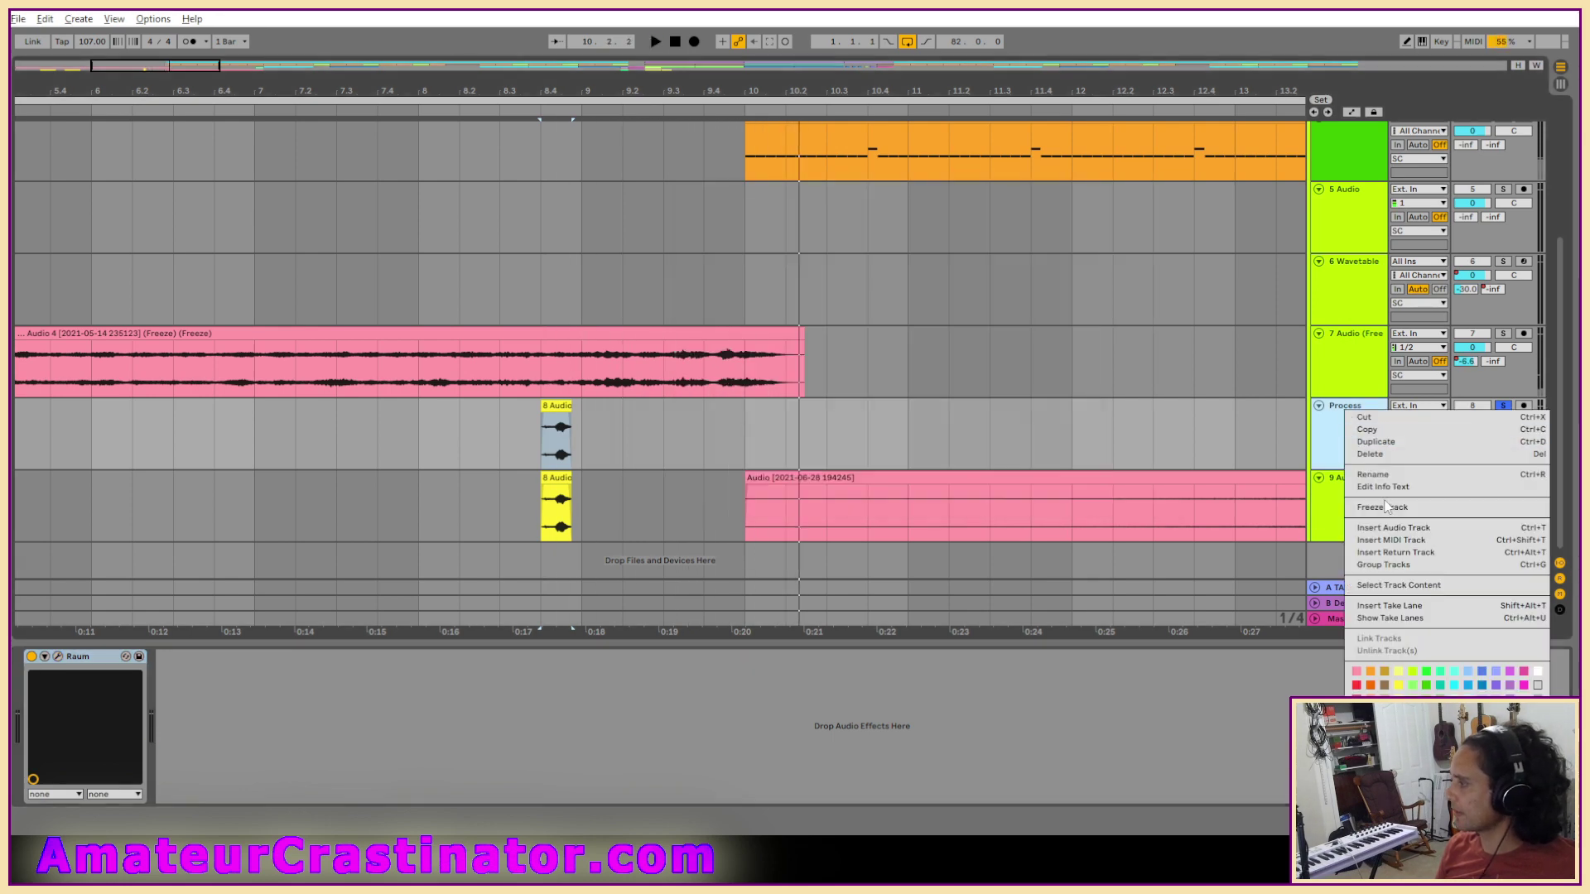
left_click(1389, 508)
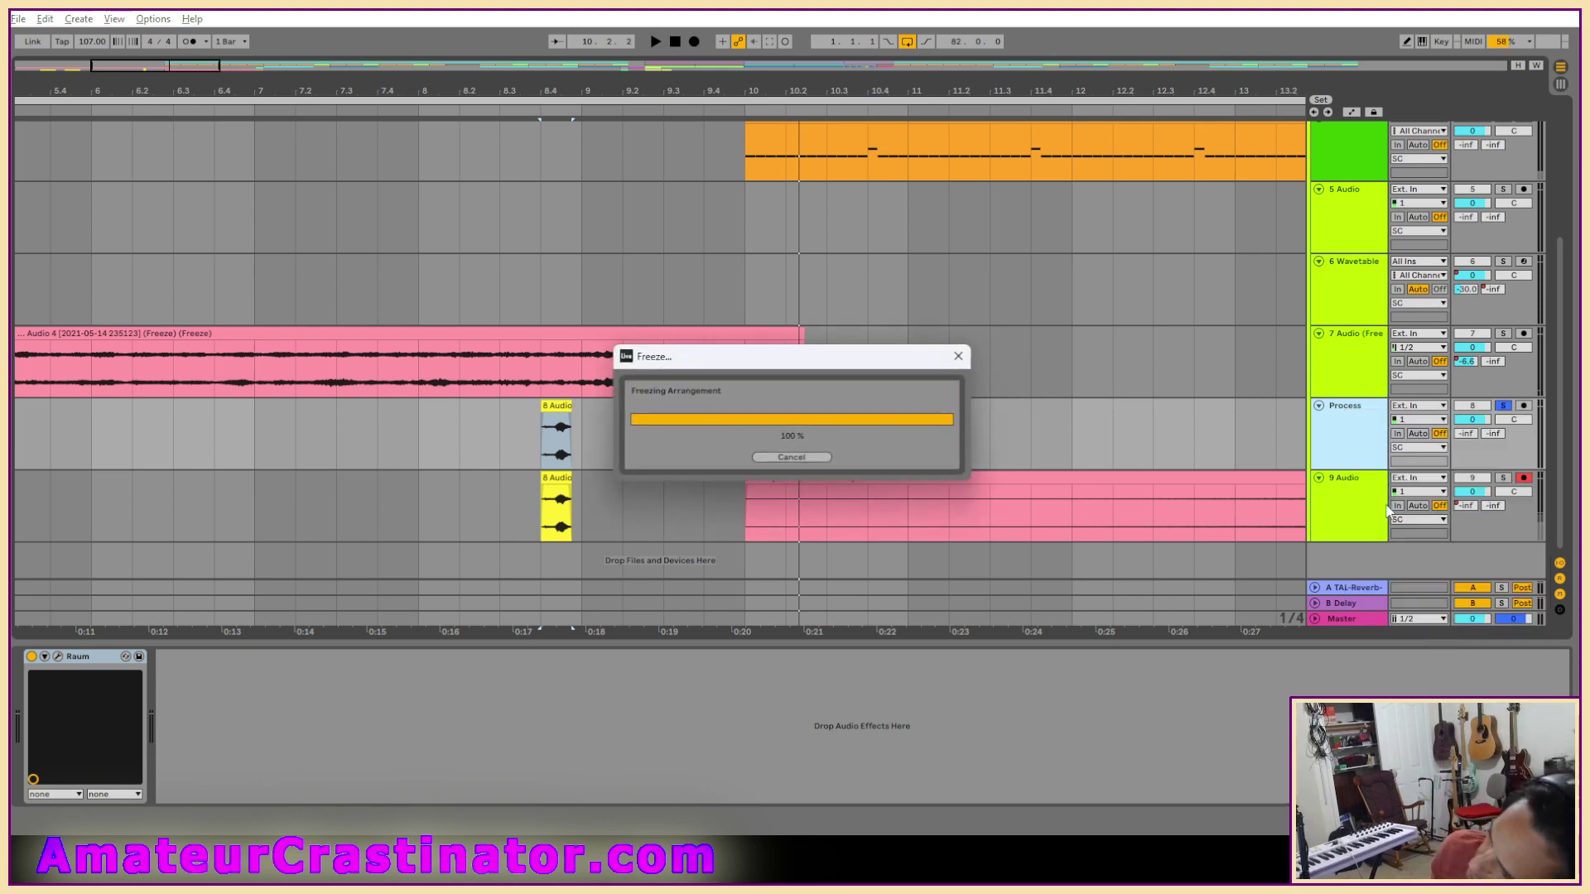
right_click(1335, 455)
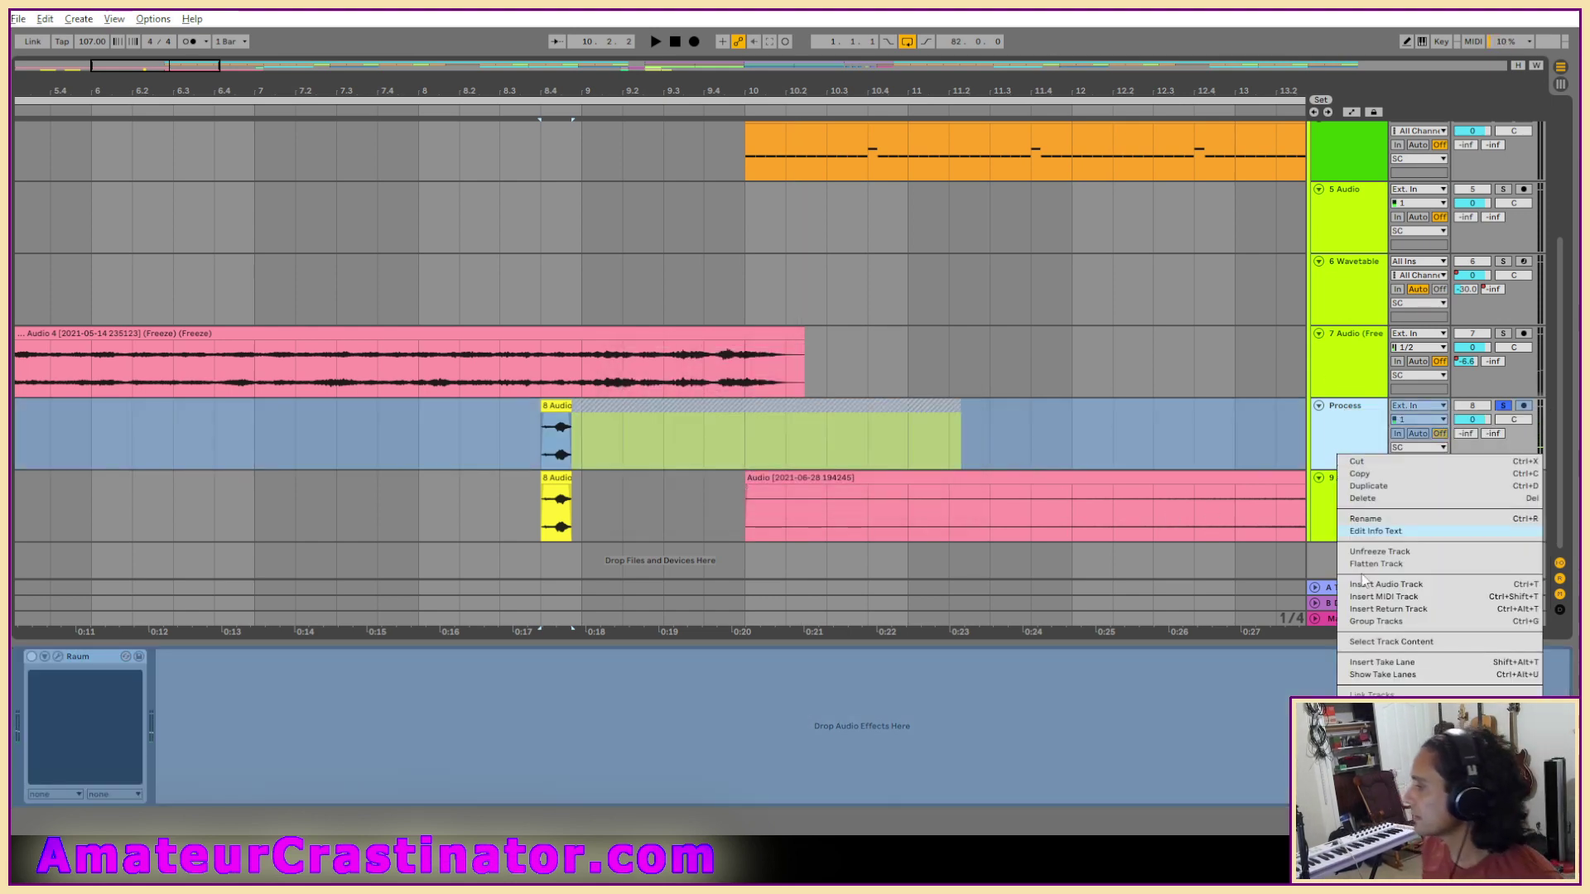
left_click(1374, 564)
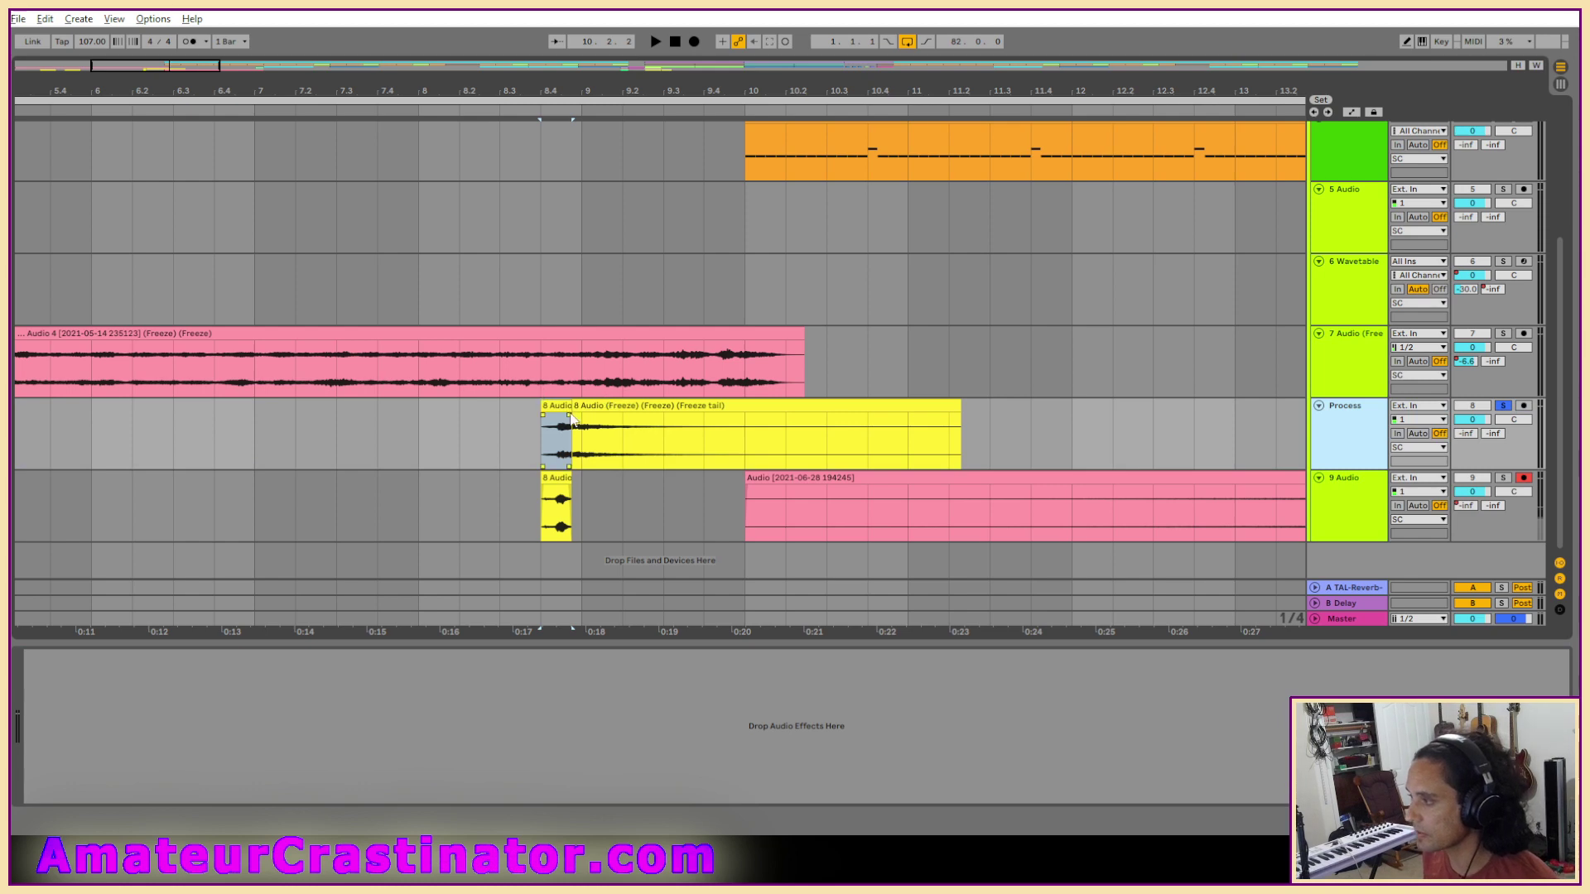
Extend the flattened Process clip over its freeze tail and trim its quiet beginning up to the attack, checking by ear.
left_click_drag(574, 405, 957, 424)
scroll(676, 437, "up", 3)
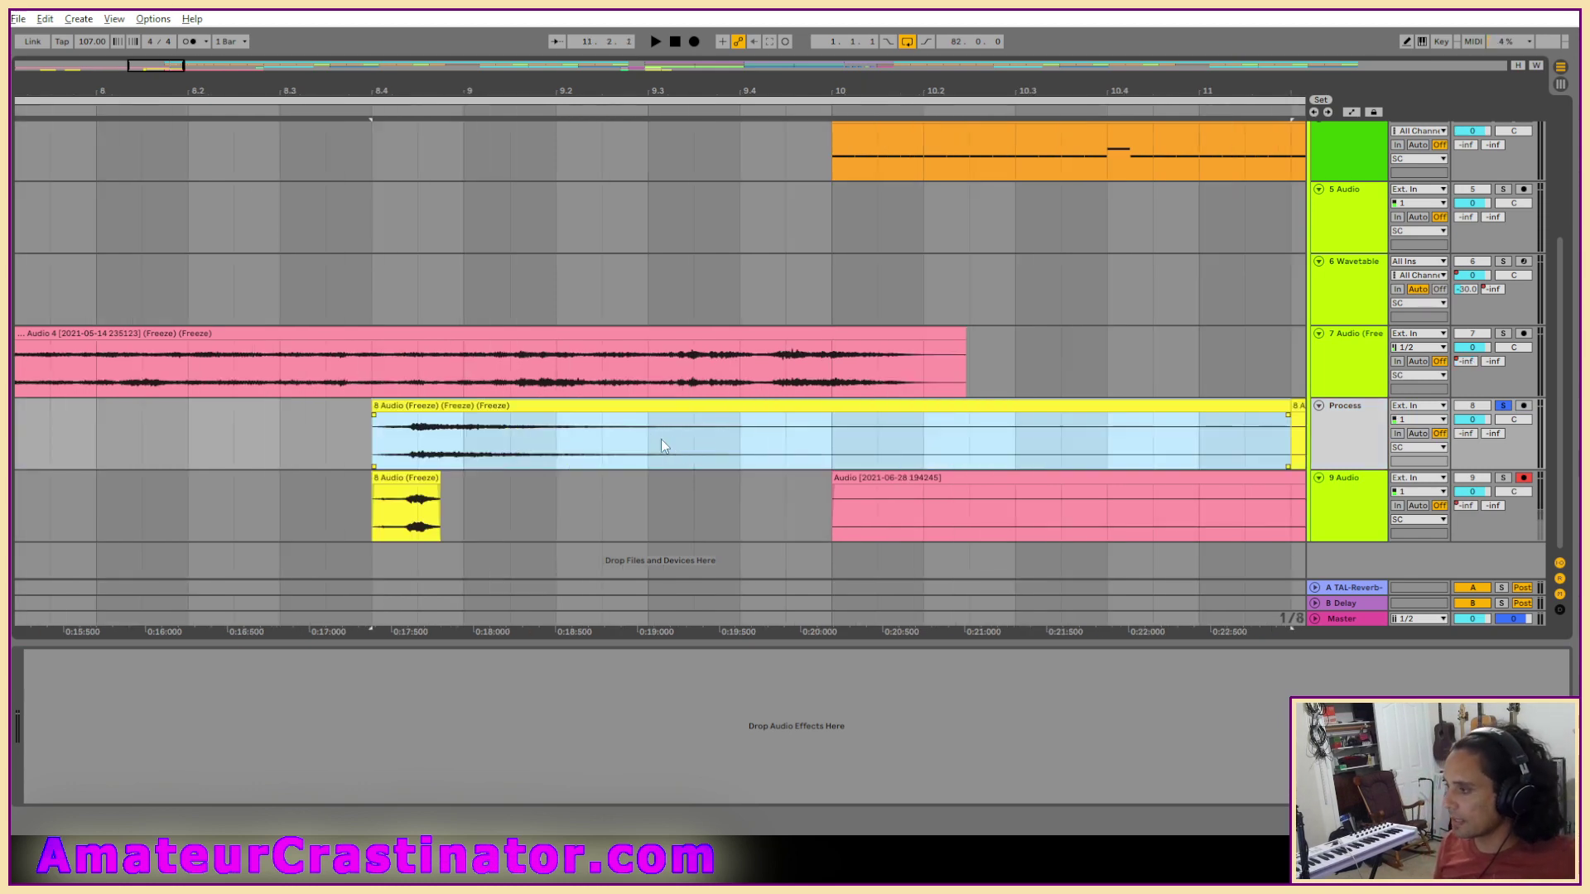
scroll(370, 419, "up", 2)
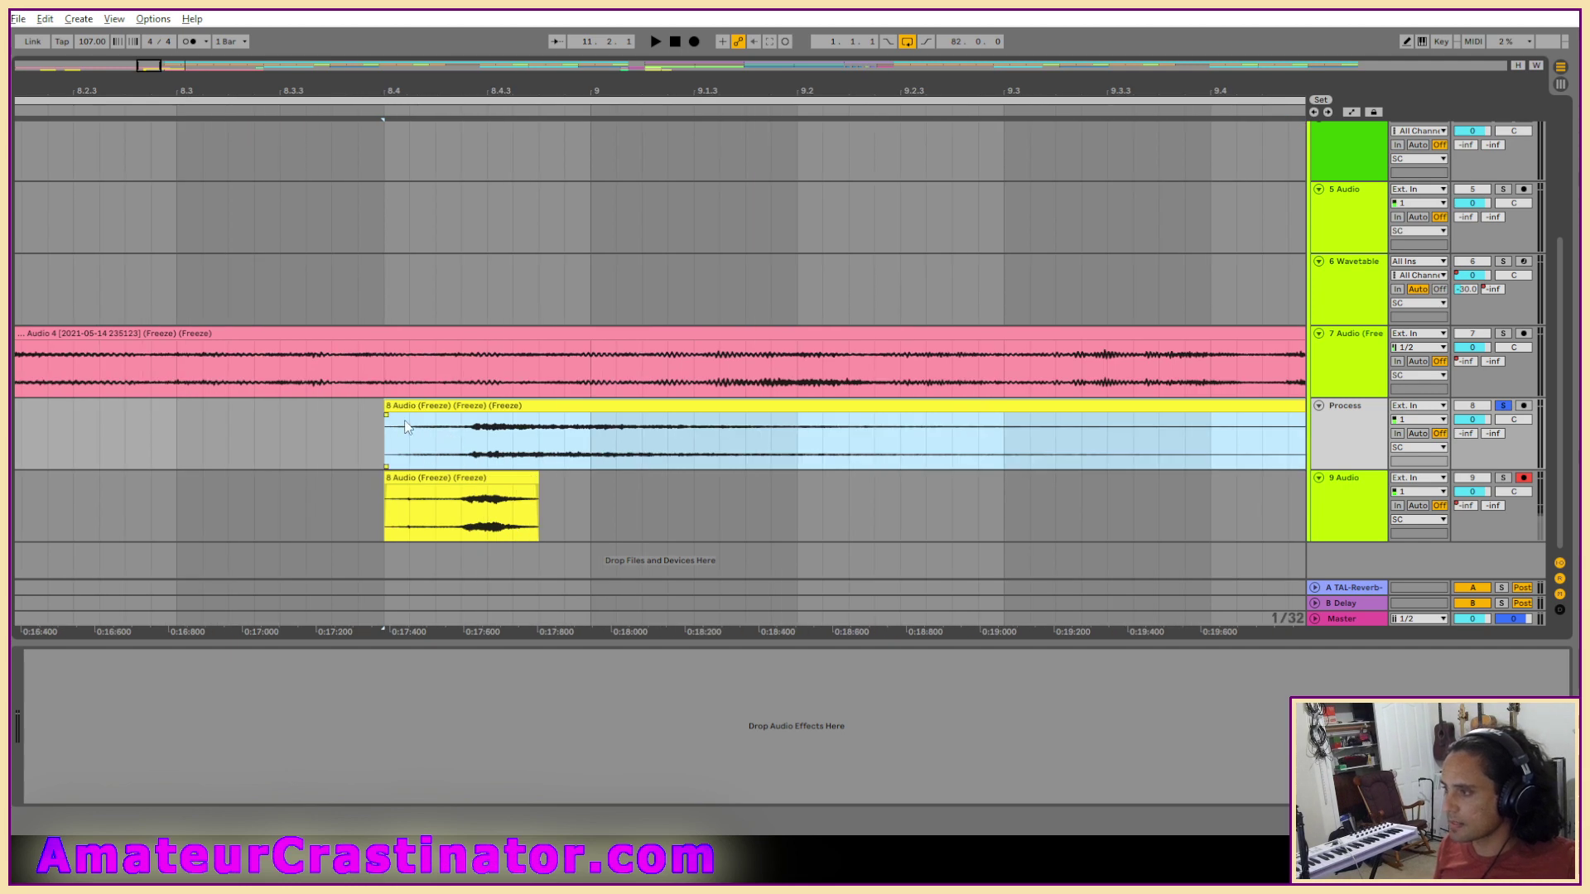
left_click_drag(389, 409, 467, 410)
key("space")
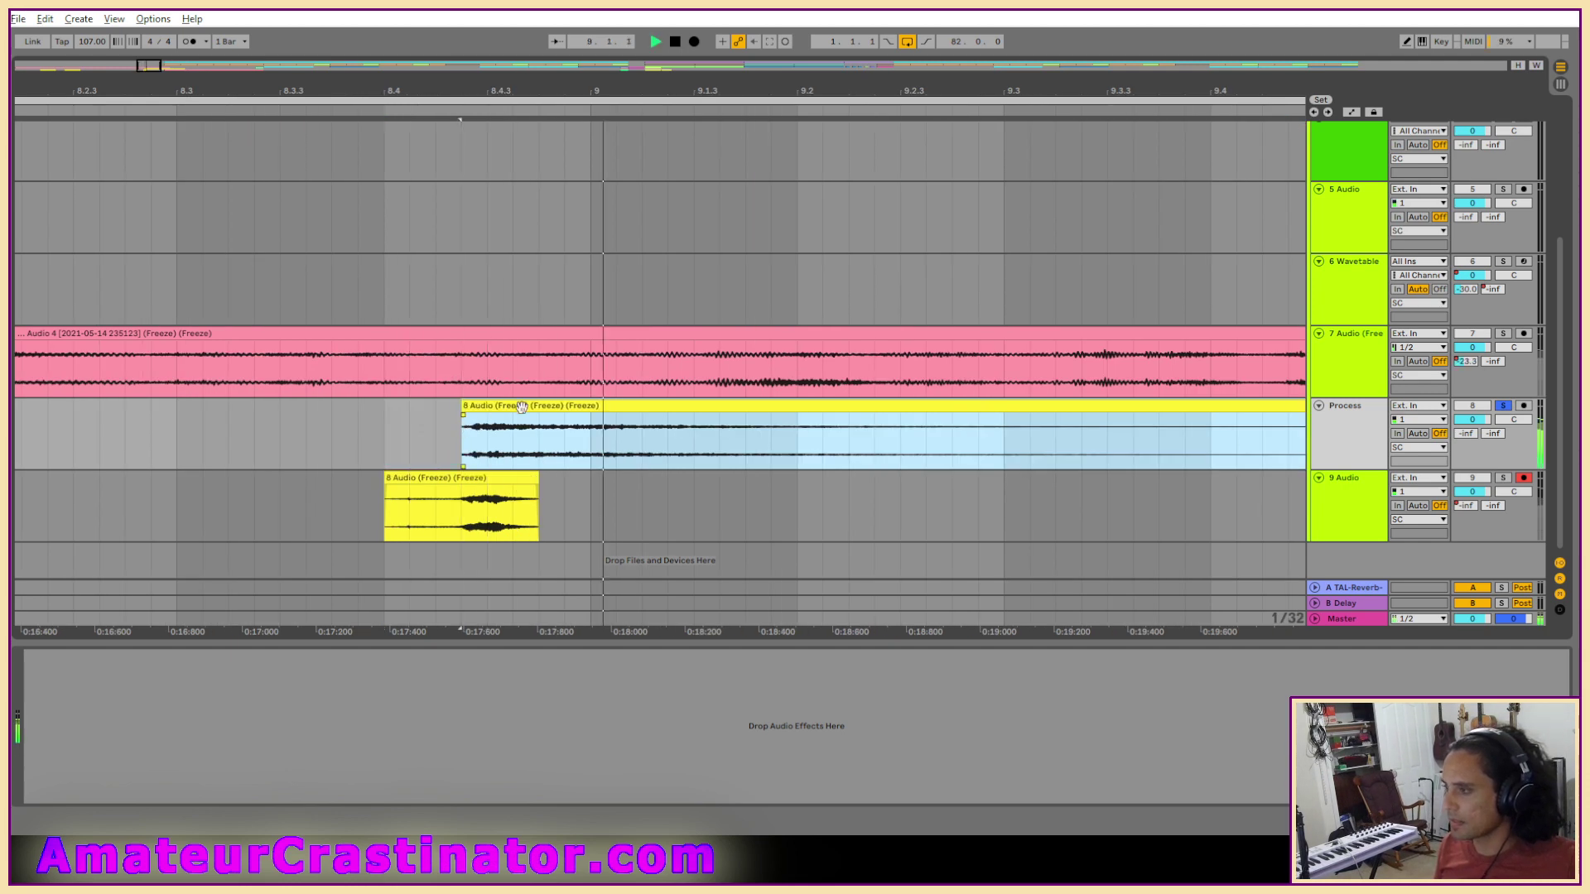
key("space")
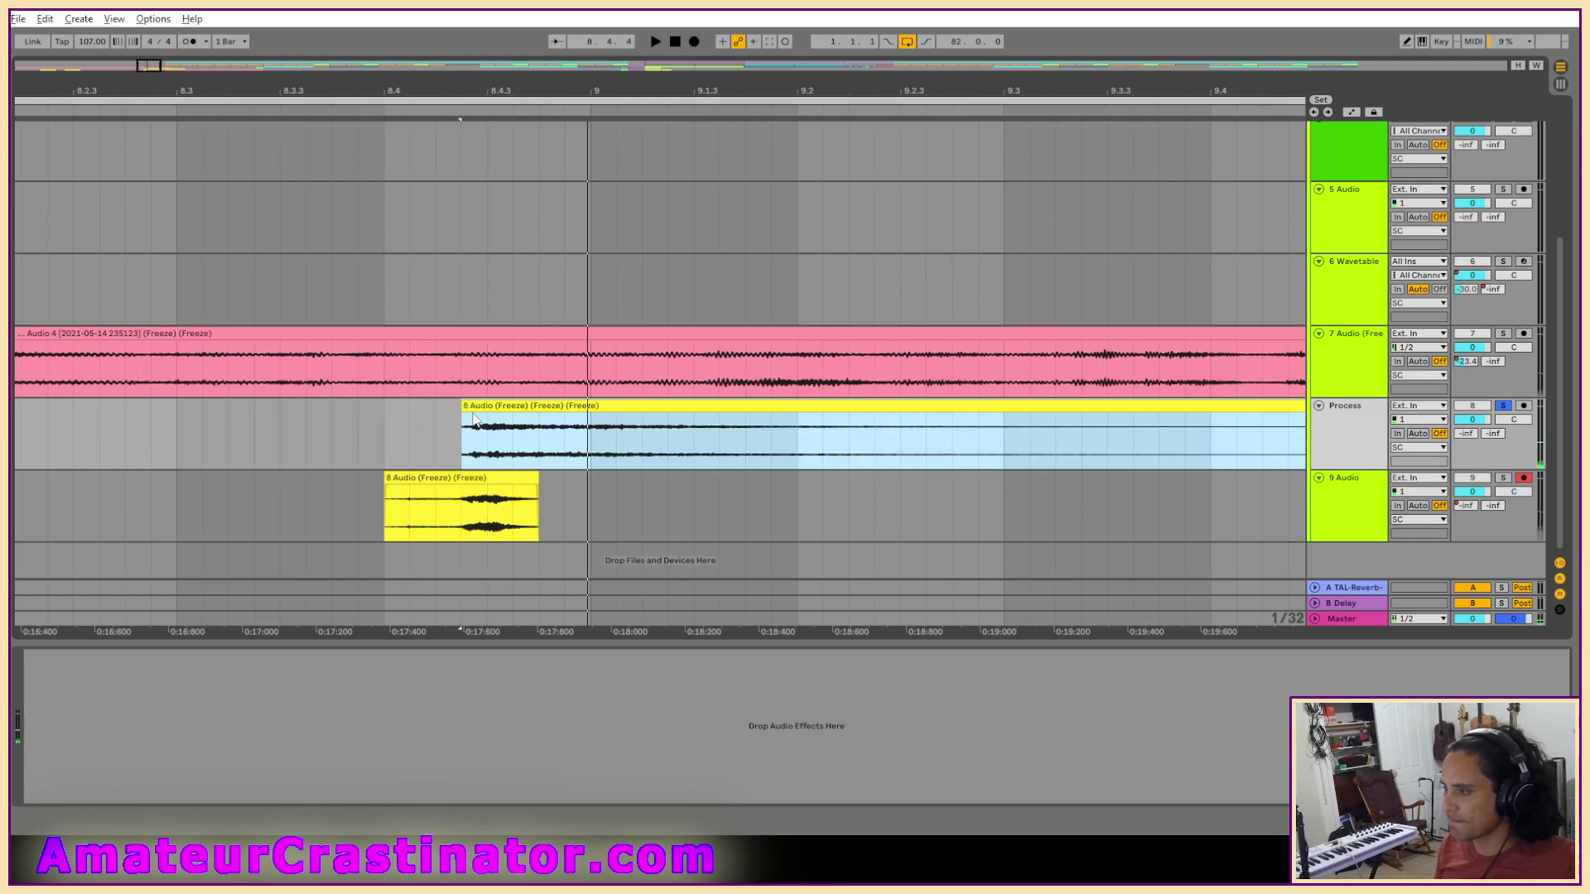
left_click_drag(466, 406, 477, 406)
key("space")
key("space")
Move the trimmed reverb clip to start at 8.4, end it at bar 10 and consolidate it.
left_click(479, 413)
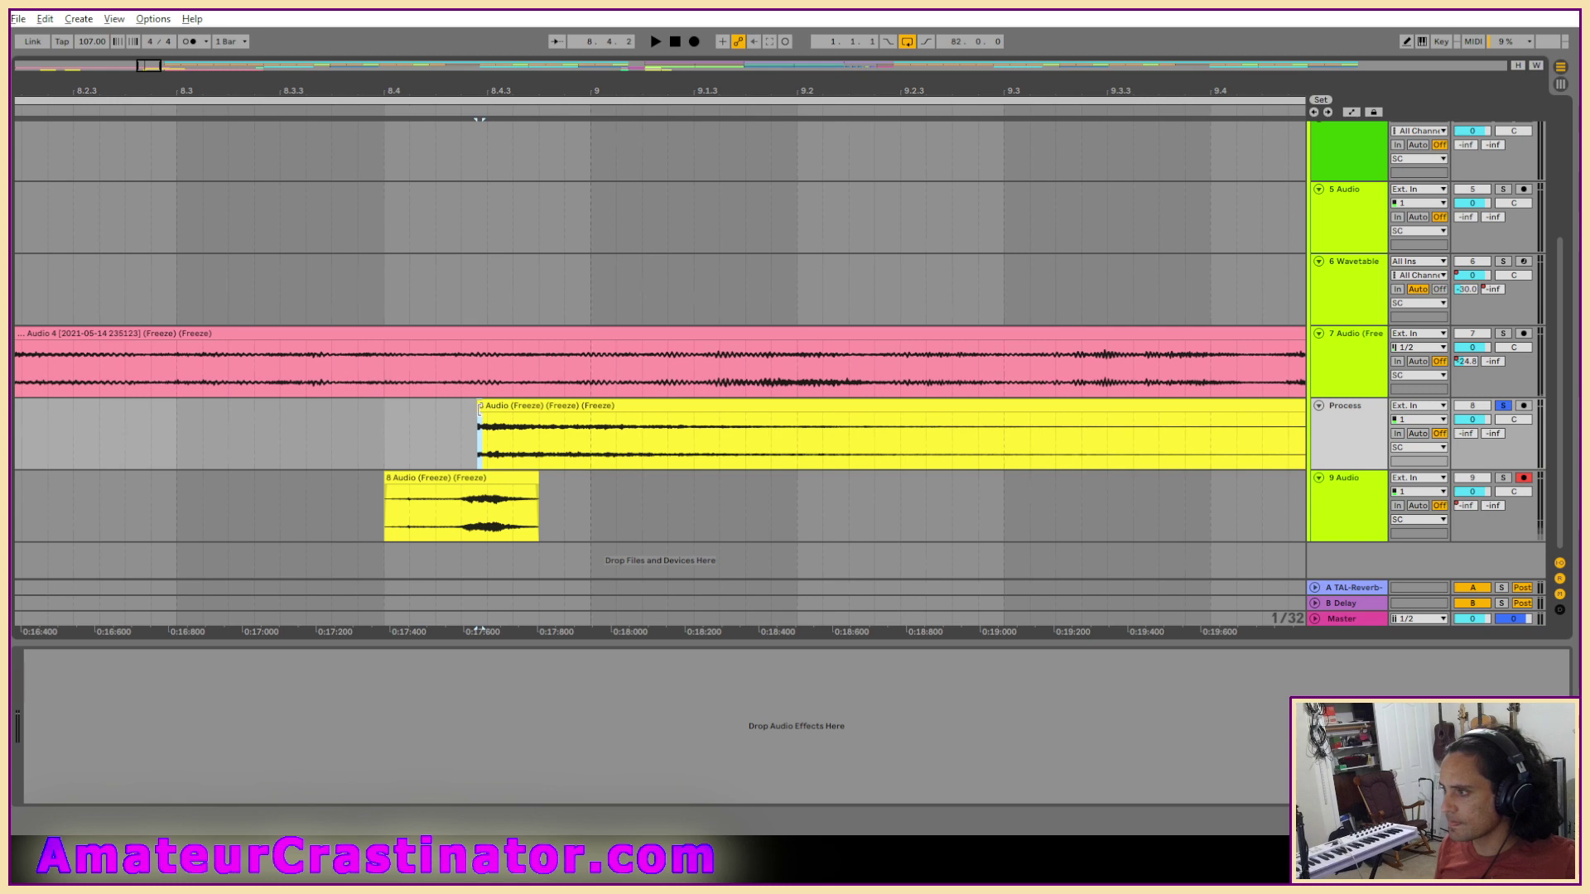
left_click_drag(480, 409, 411, 415)
scroll(1030, 424, "down", 5, "ctrl")
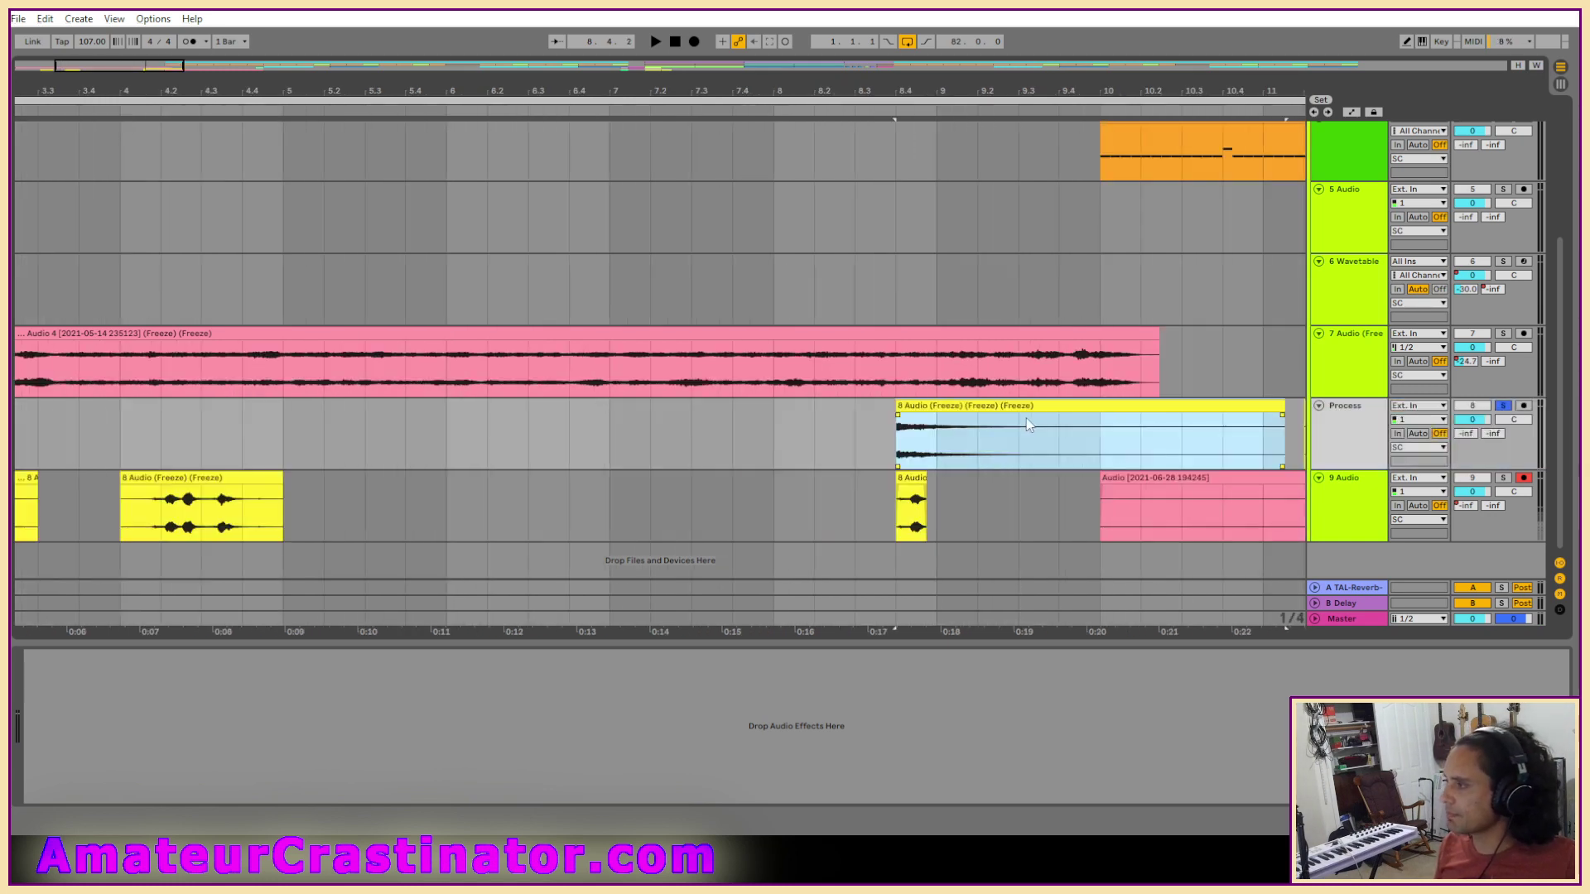
scroll(1182, 445, "right", 4)
left_click(1127, 420)
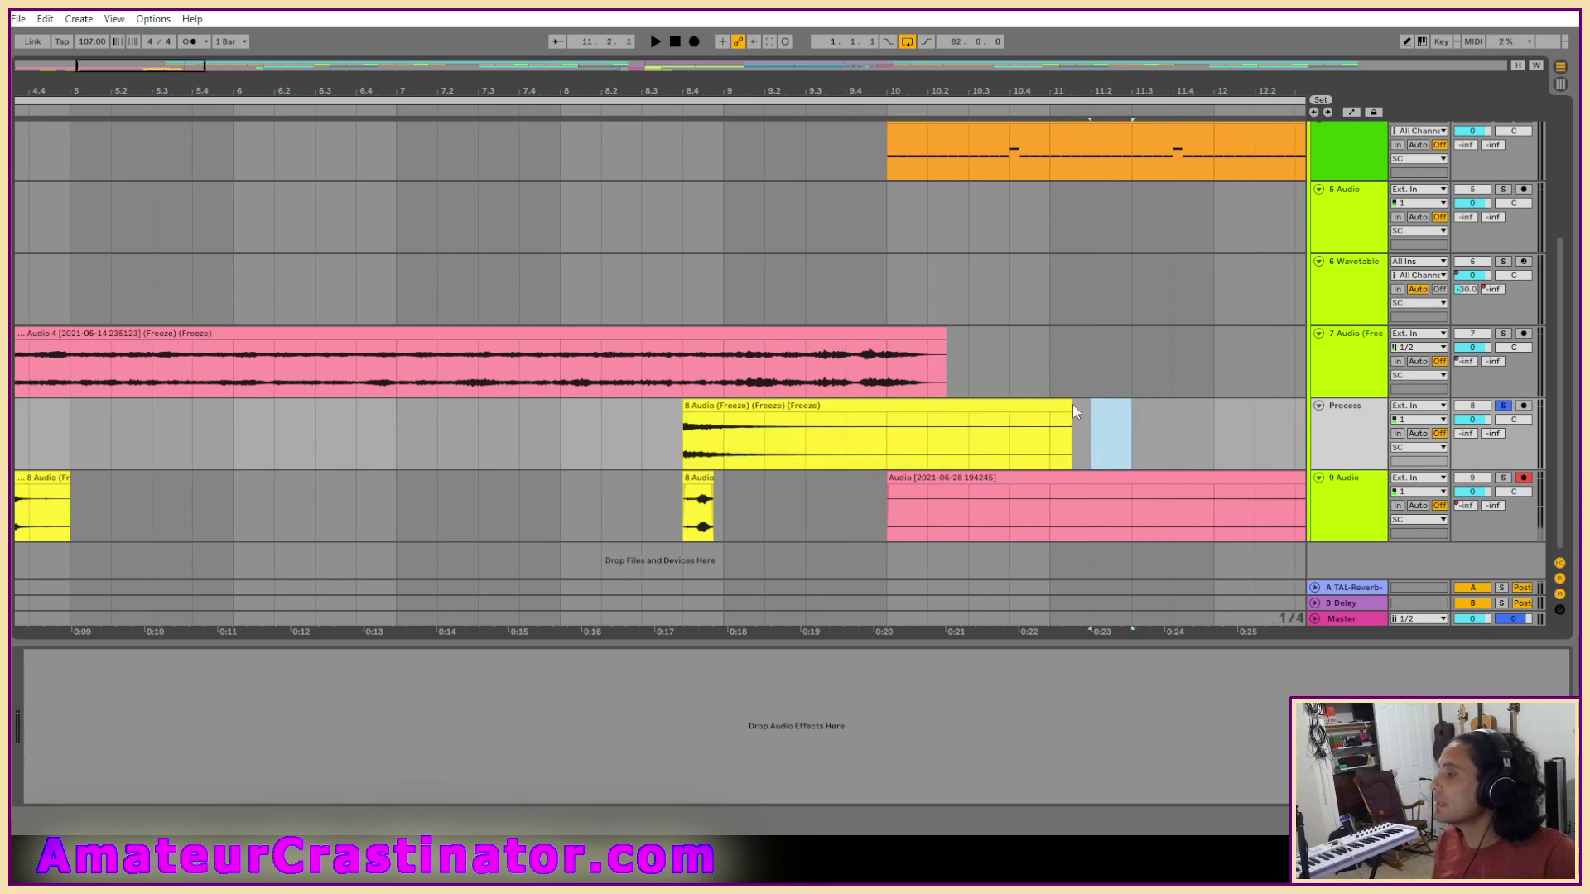
left_click_drag(1072, 410, 880, 422)
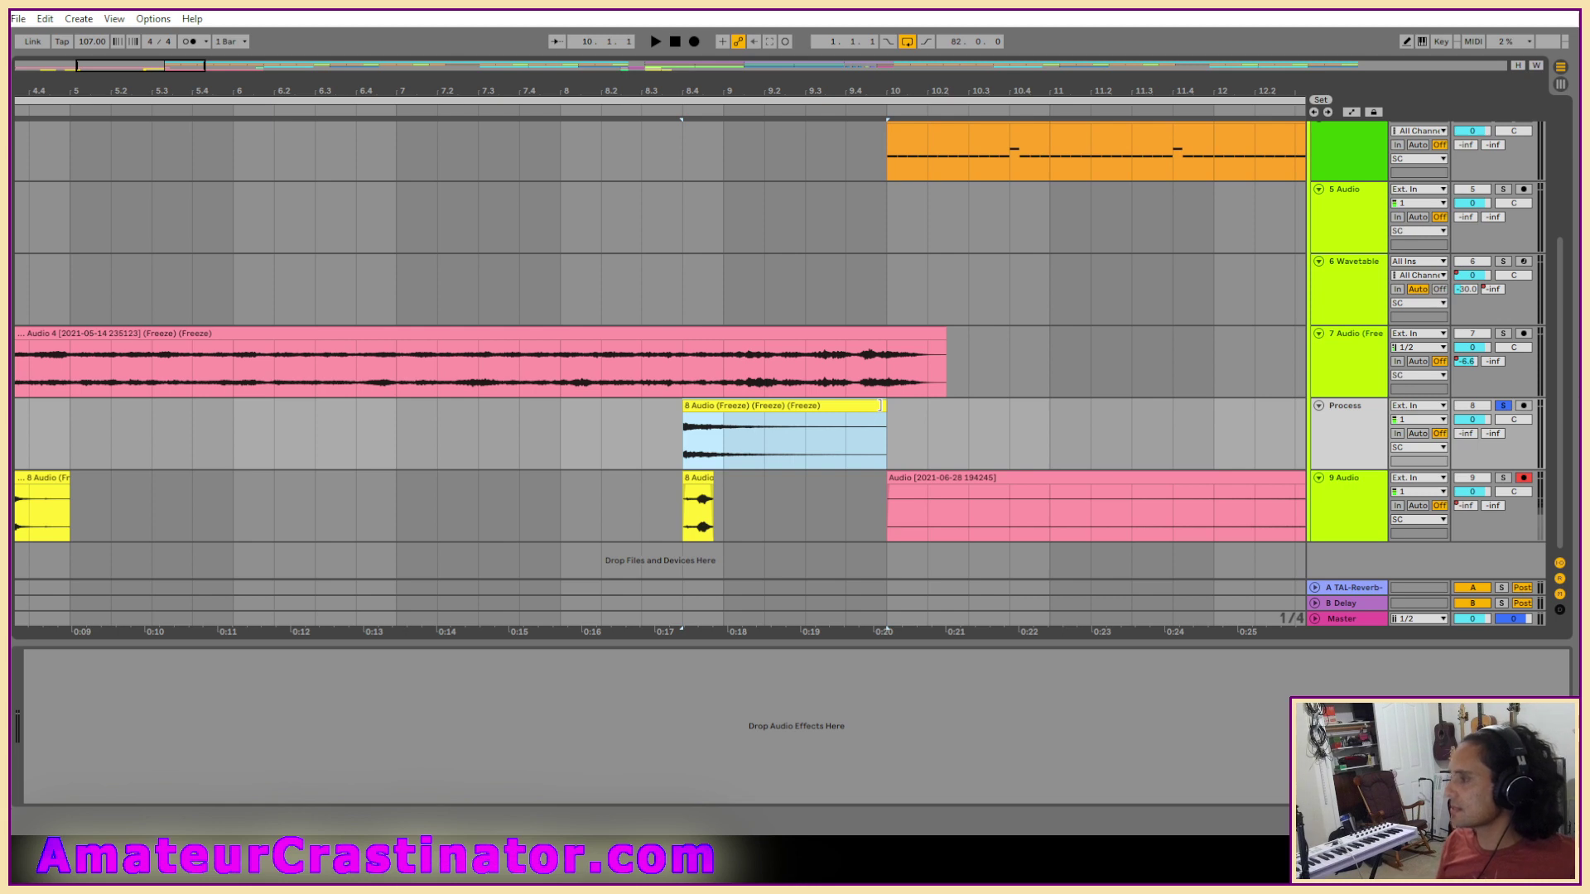
key("ctrl+j")
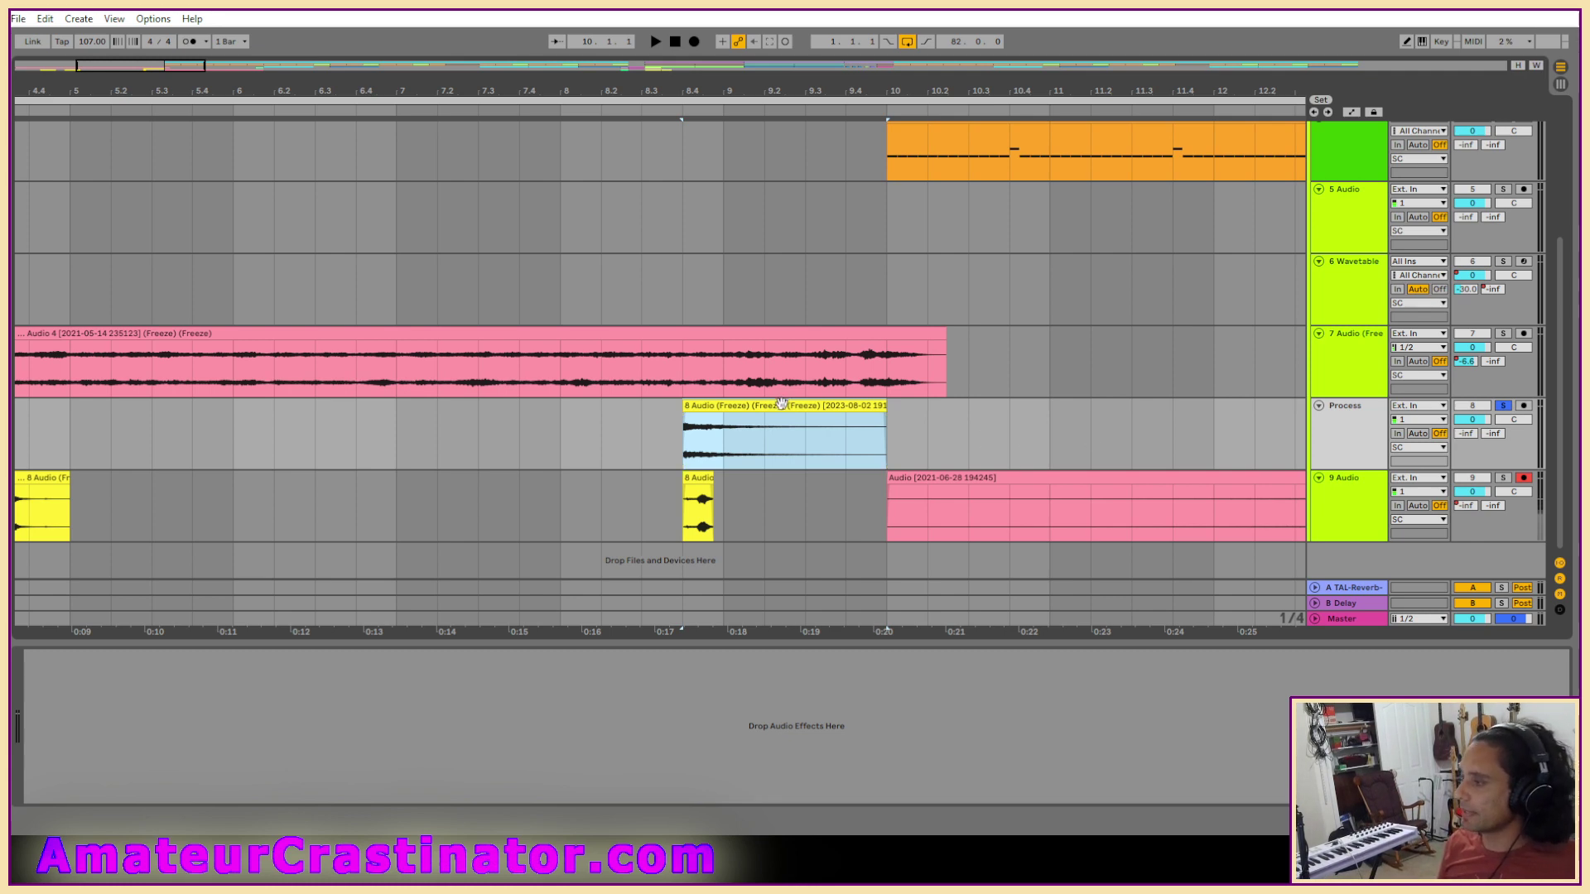
Move the consolidated reverb clip to the 9 Audio track starting around 7.2, and put the short clip back on Process at 8.4.
left_click_drag(778, 406, 549, 515)
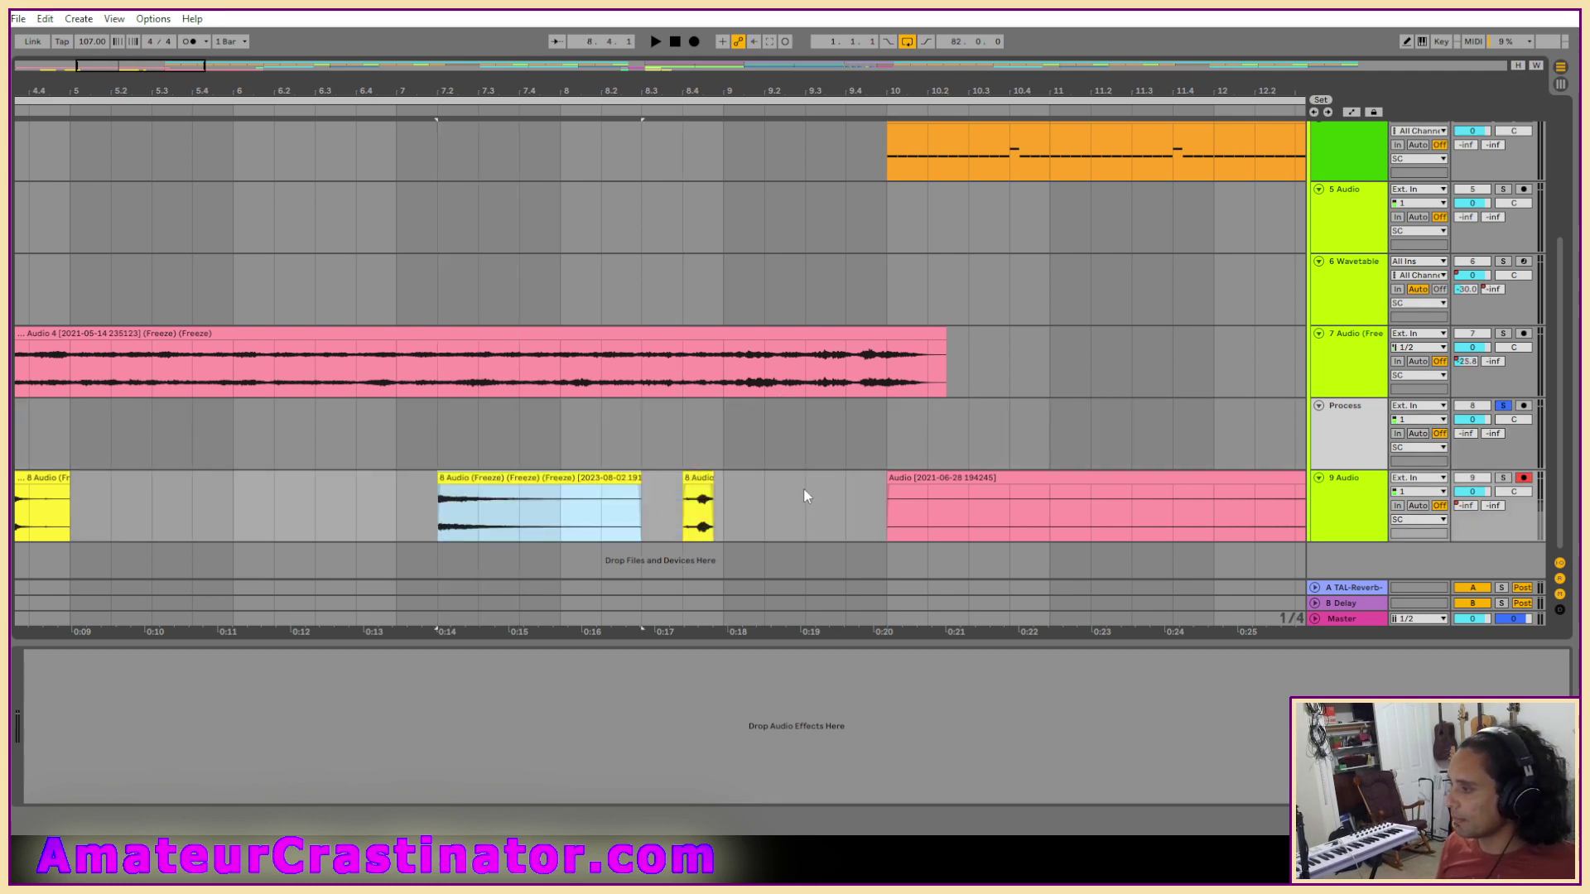
left_click(708, 478)
left_click_drag(702, 474, 702, 403)
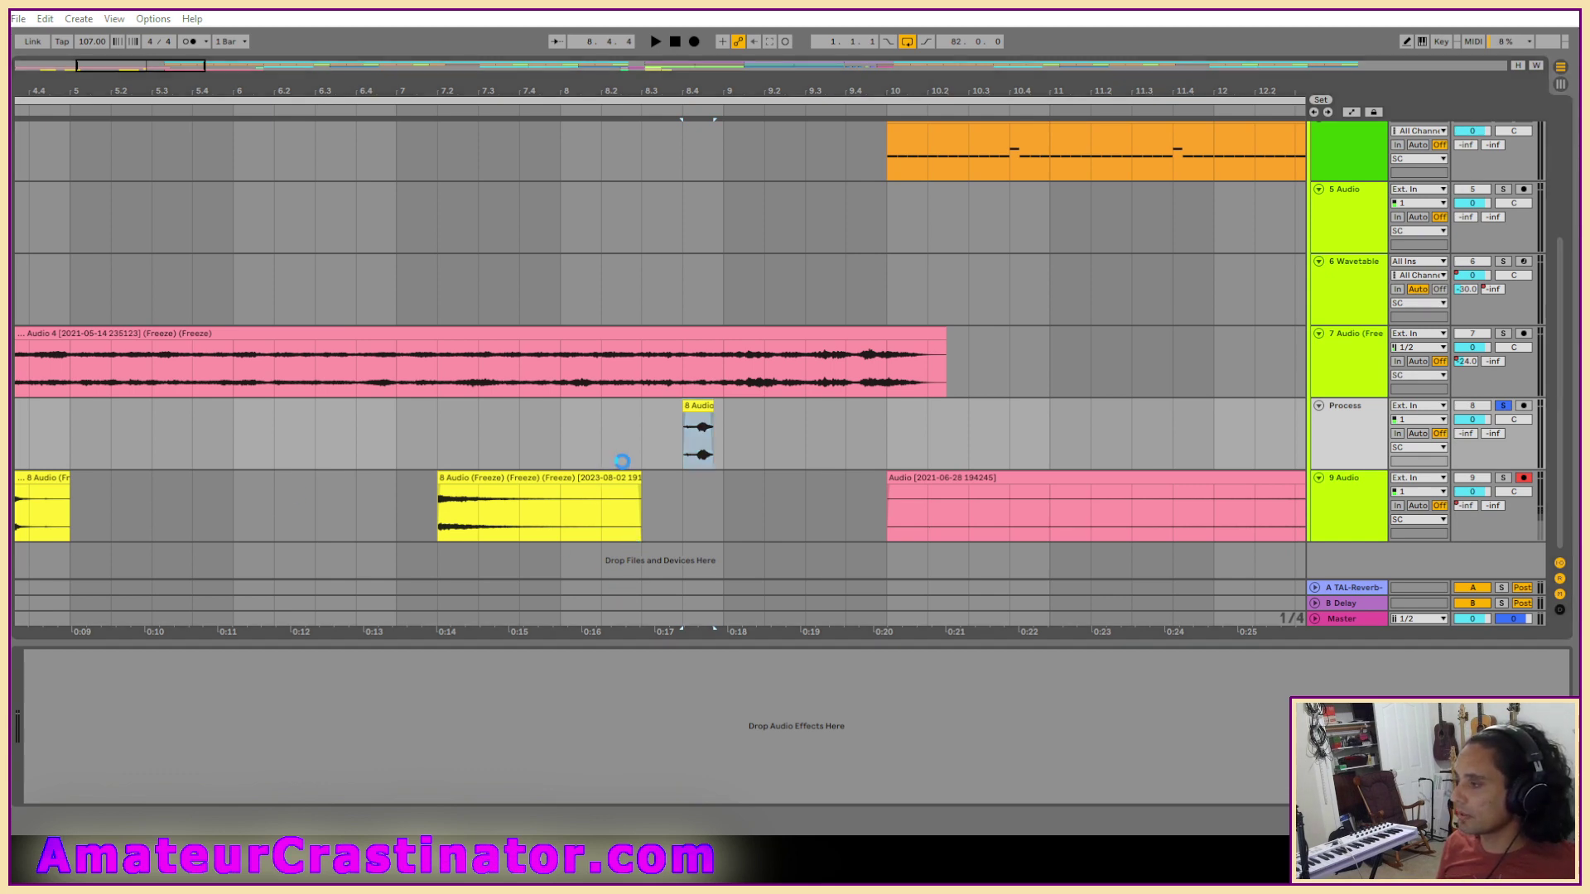
Load Convolution Reverb Pro on the Process track and try to use the consolidated 9 Audio clip as its impulse response.
left_click(528, 475)
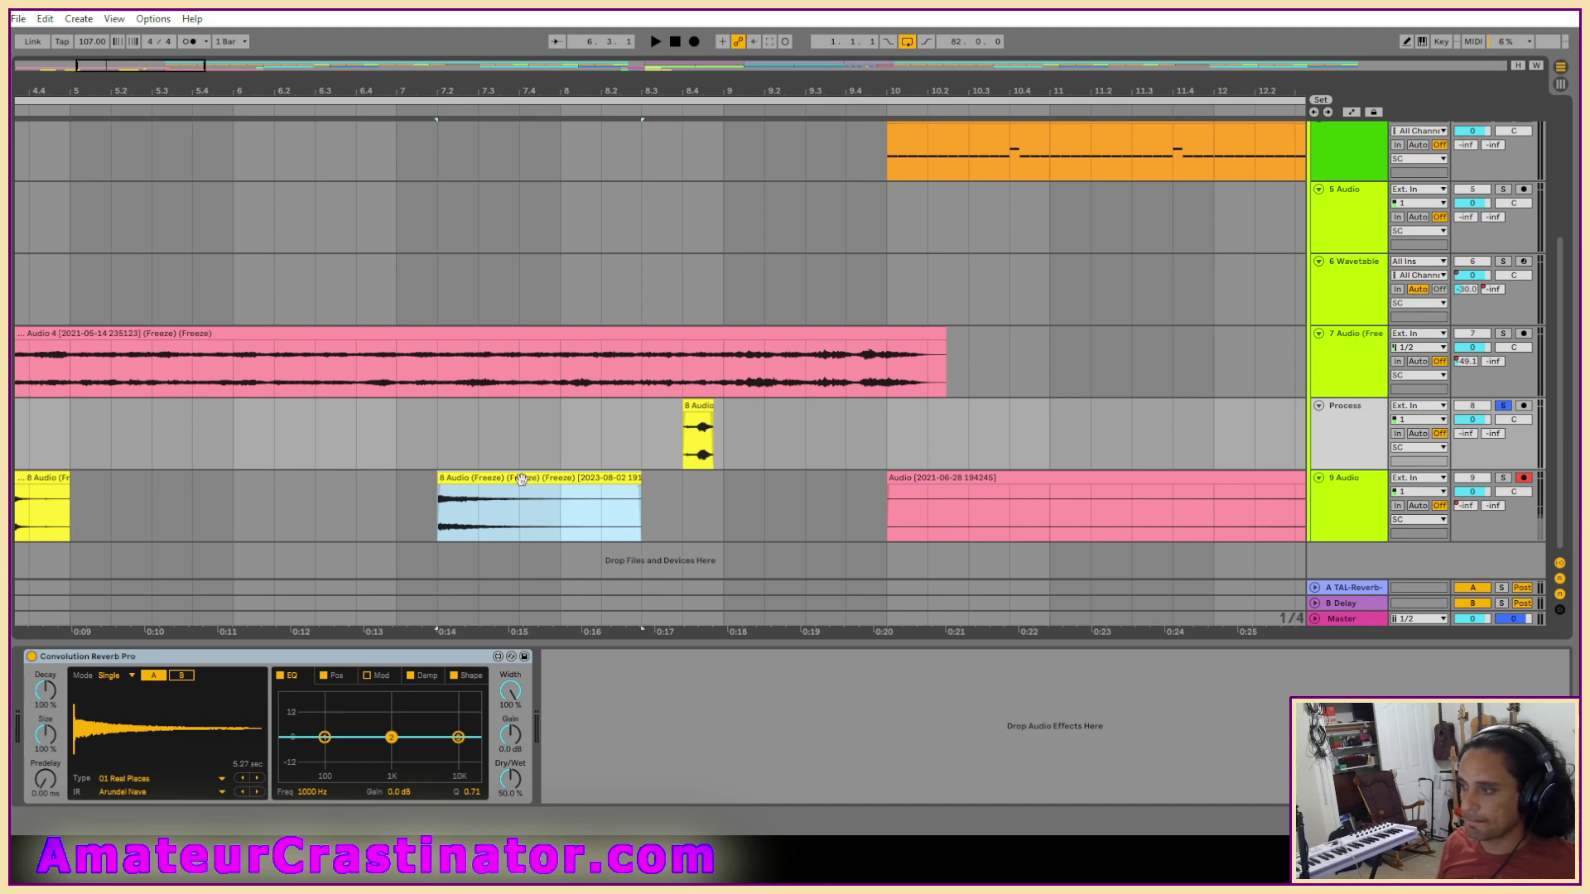
left_click_drag(522, 479, 143, 732)
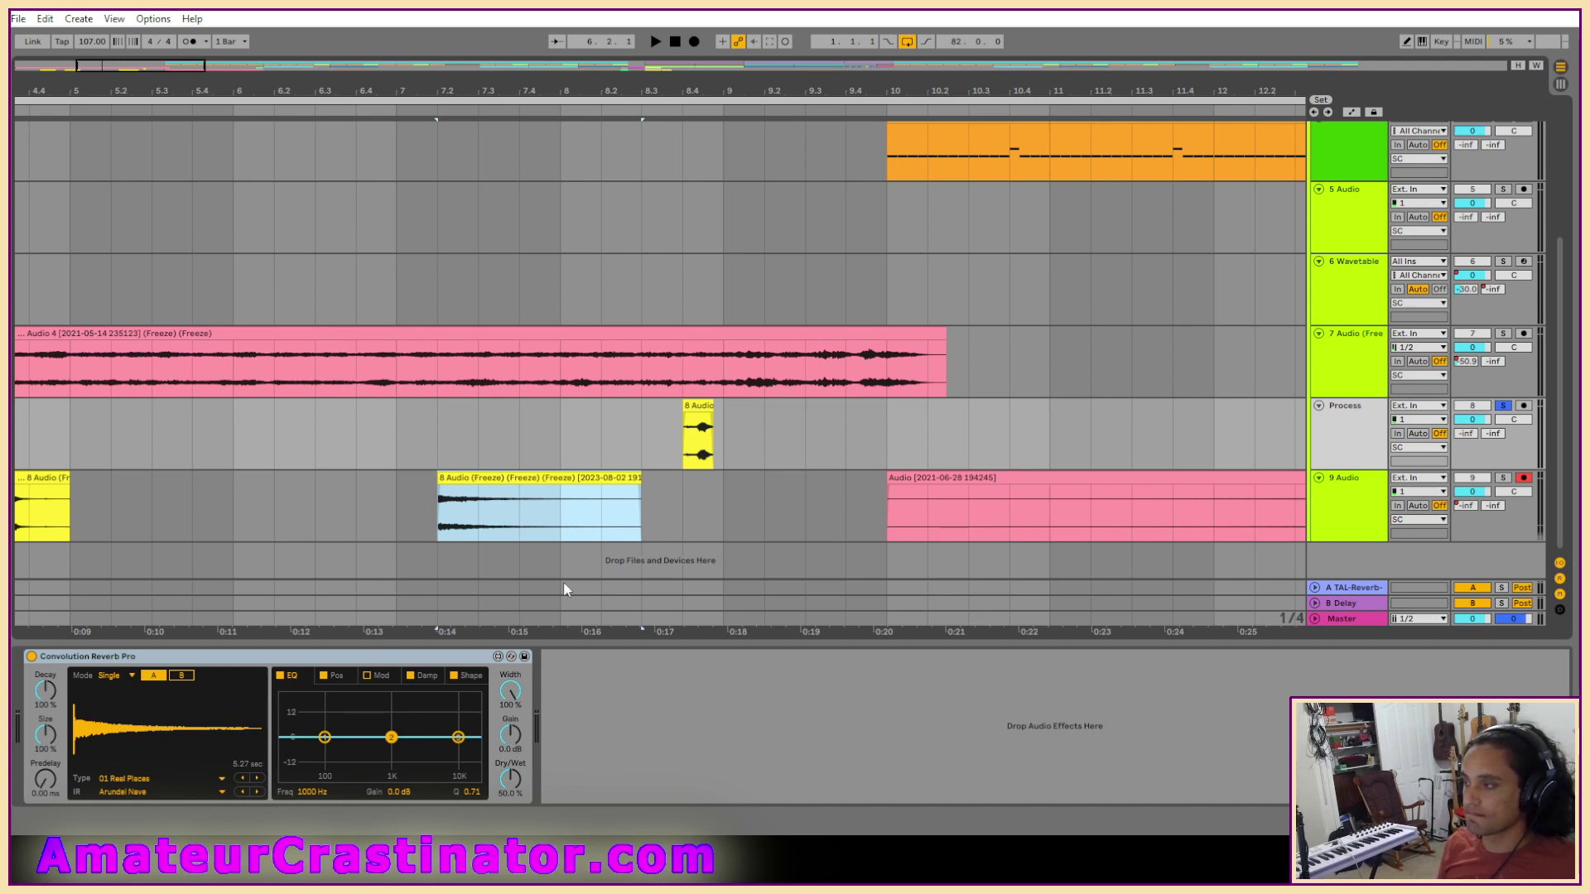
key("space")
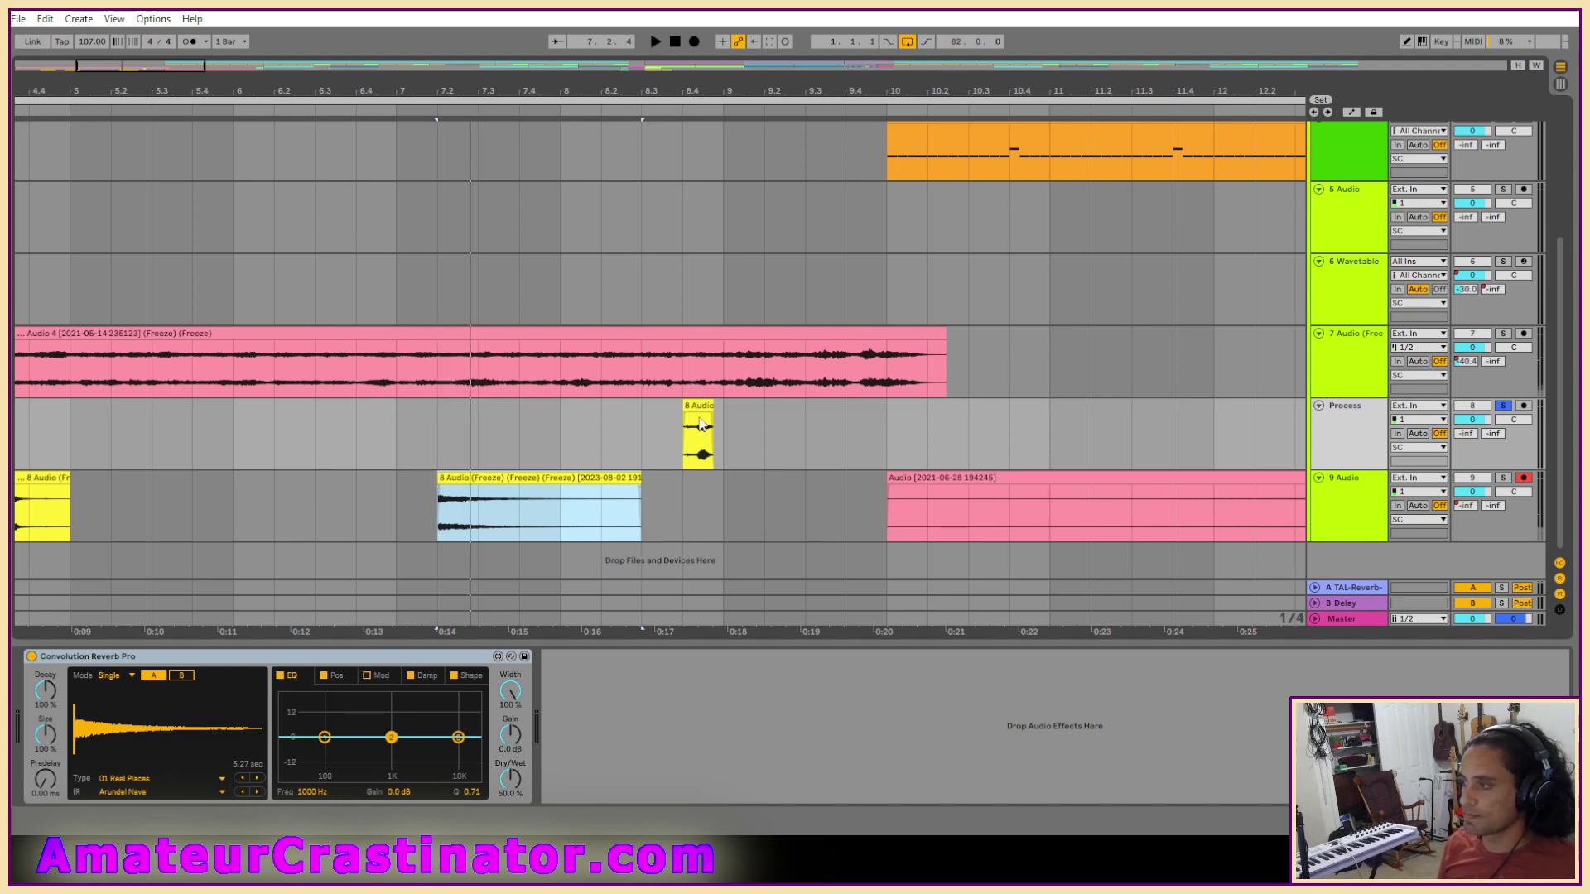
Audition the short Process clip in solo, comparing it with Convolution Reverb Pro bypassed and active.
left_click(699, 431)
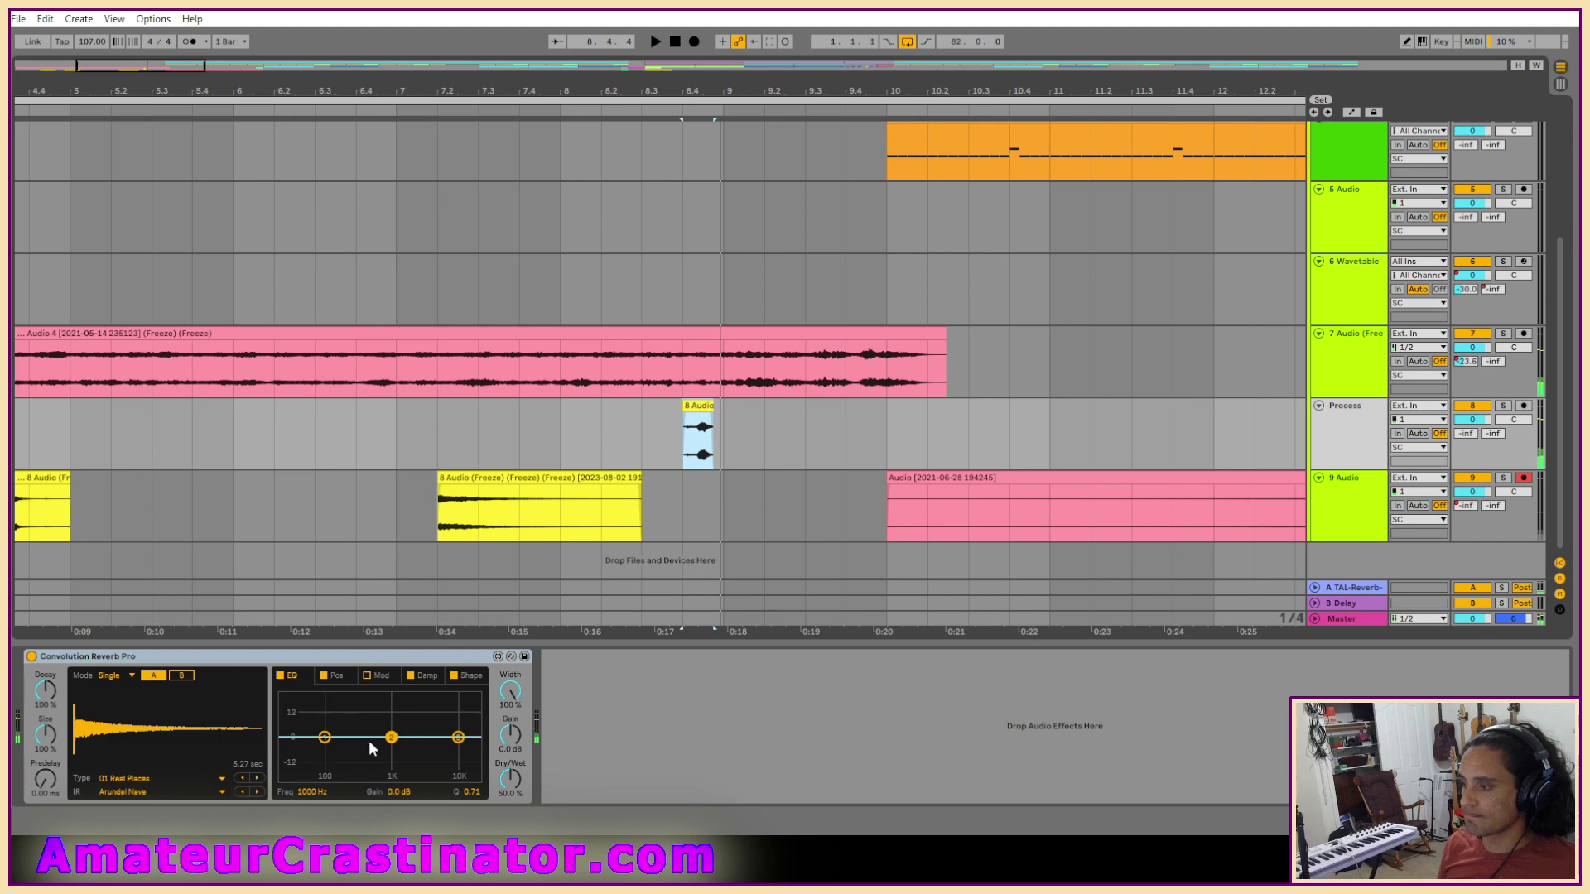
key("s")
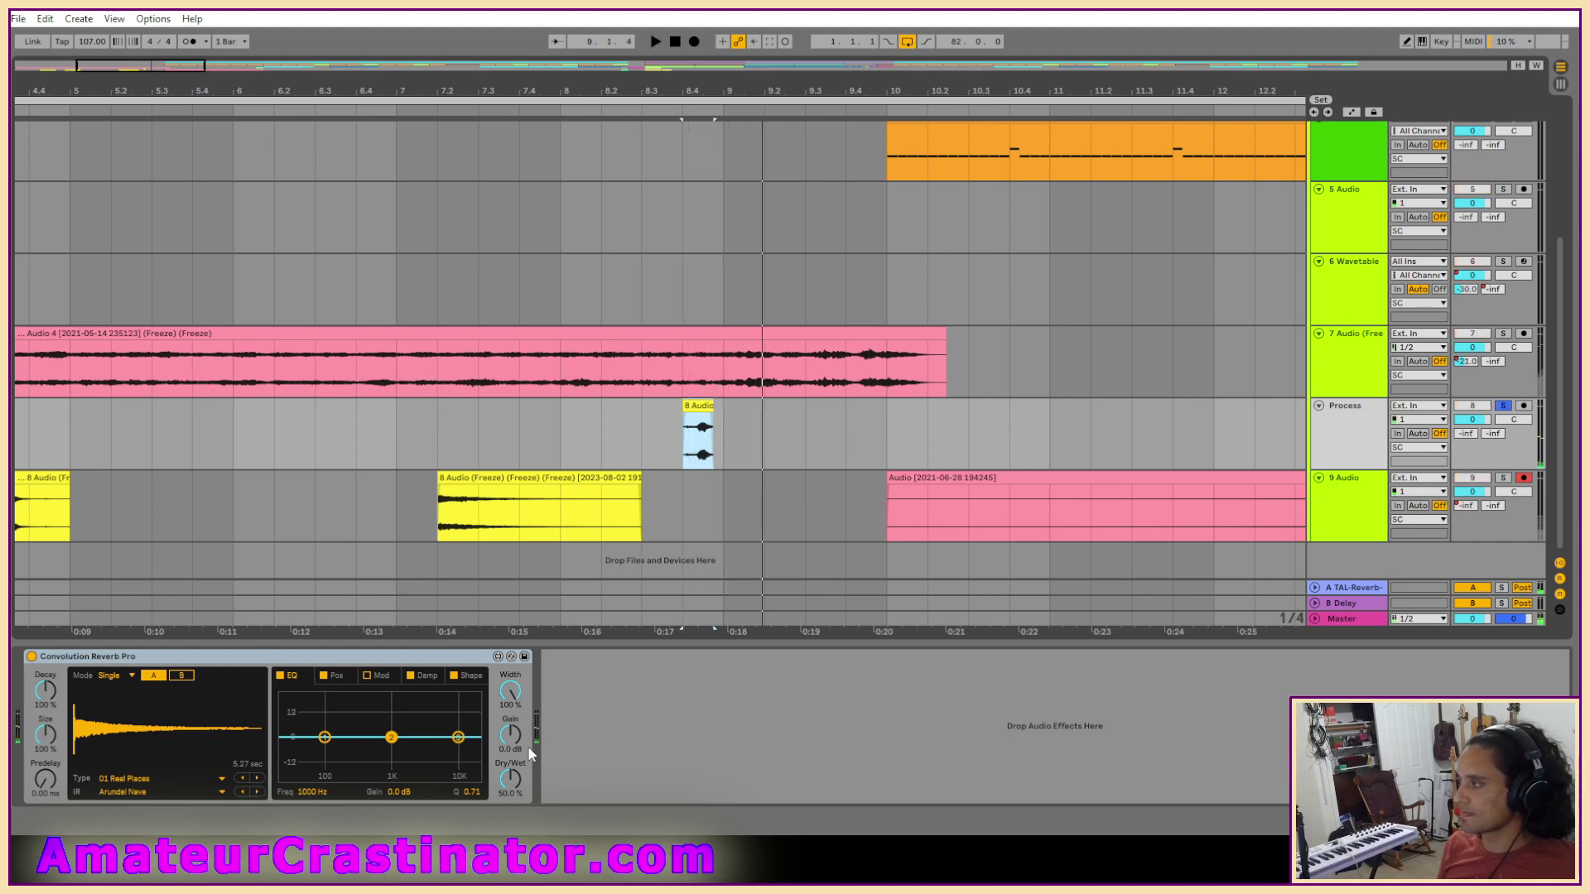
left_click(31, 656)
left_click(31, 656)
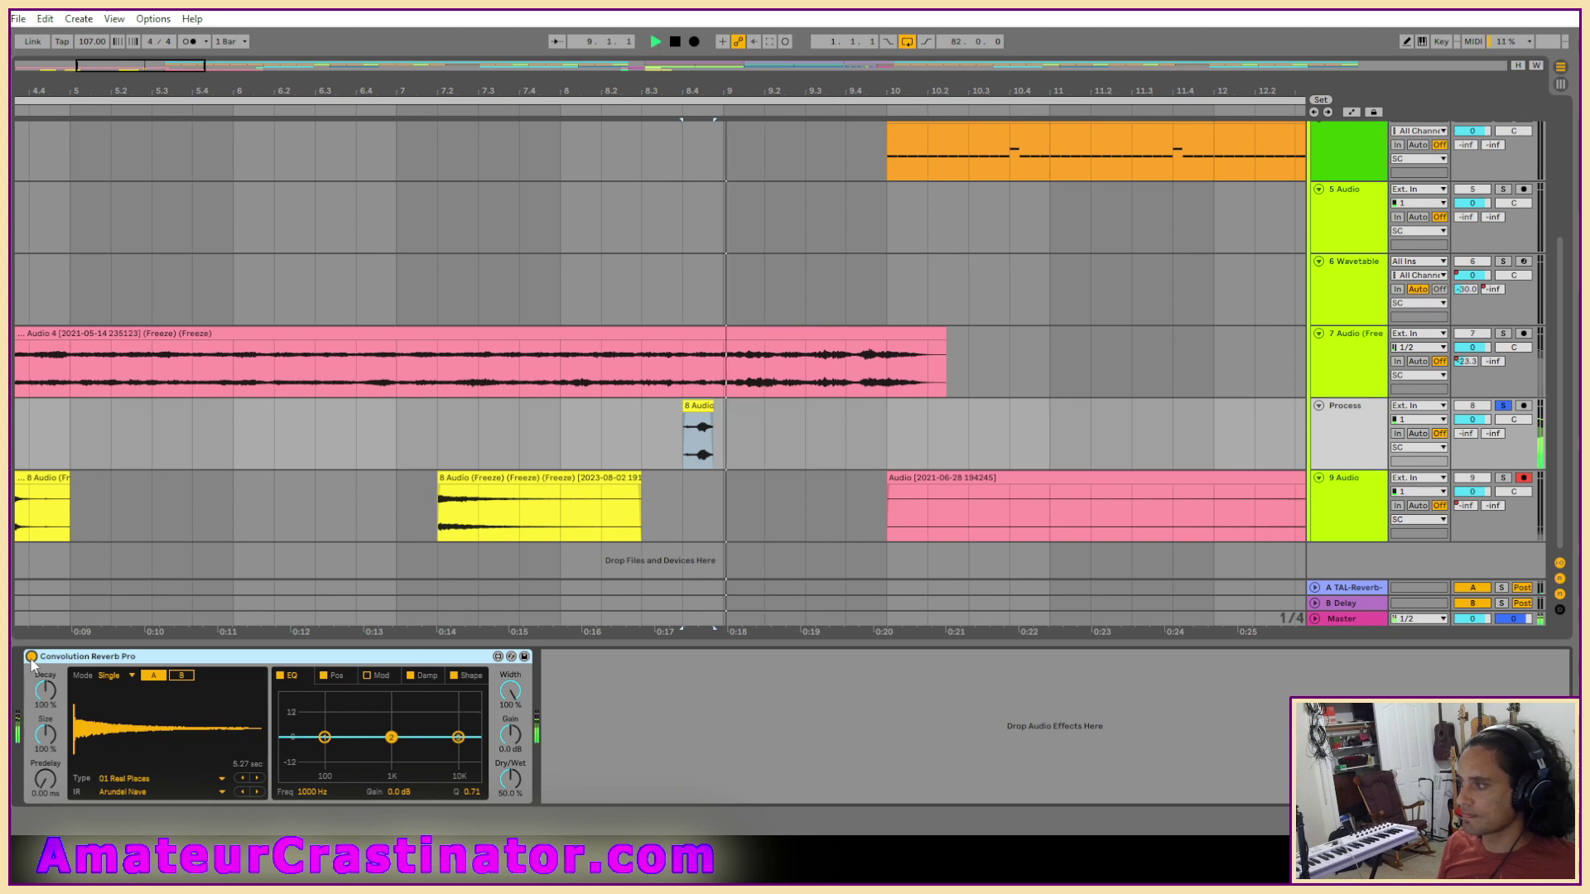
left_click(32, 656)
left_click(32, 657)
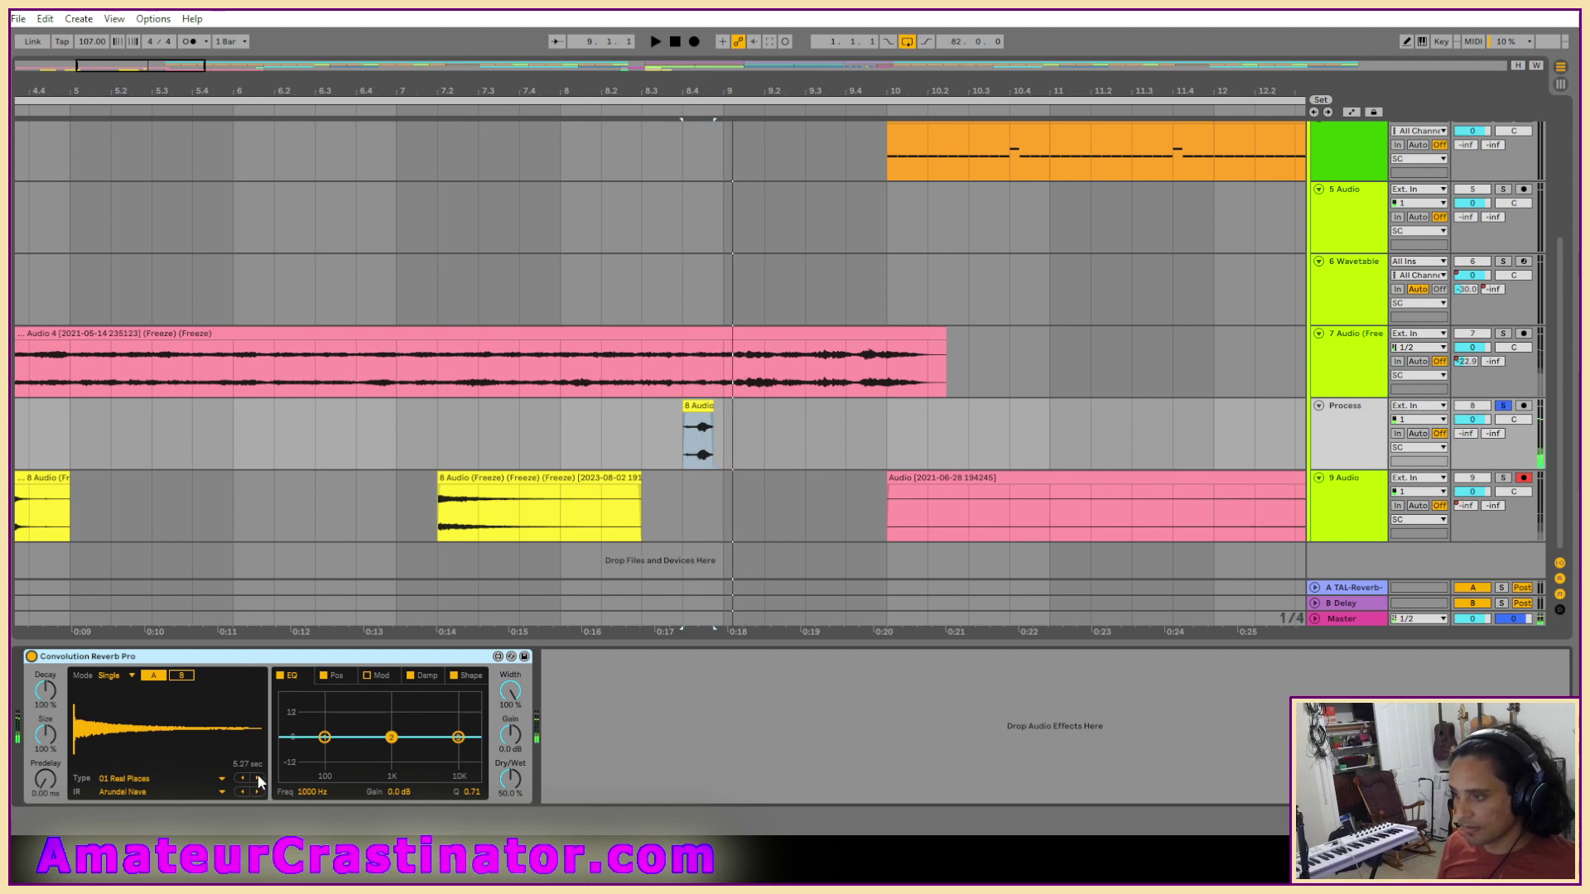
Audition the short Process clip through Convolution Reverb Pro's Real Places and Ambience and Small Rooms impulse types.
key("space")
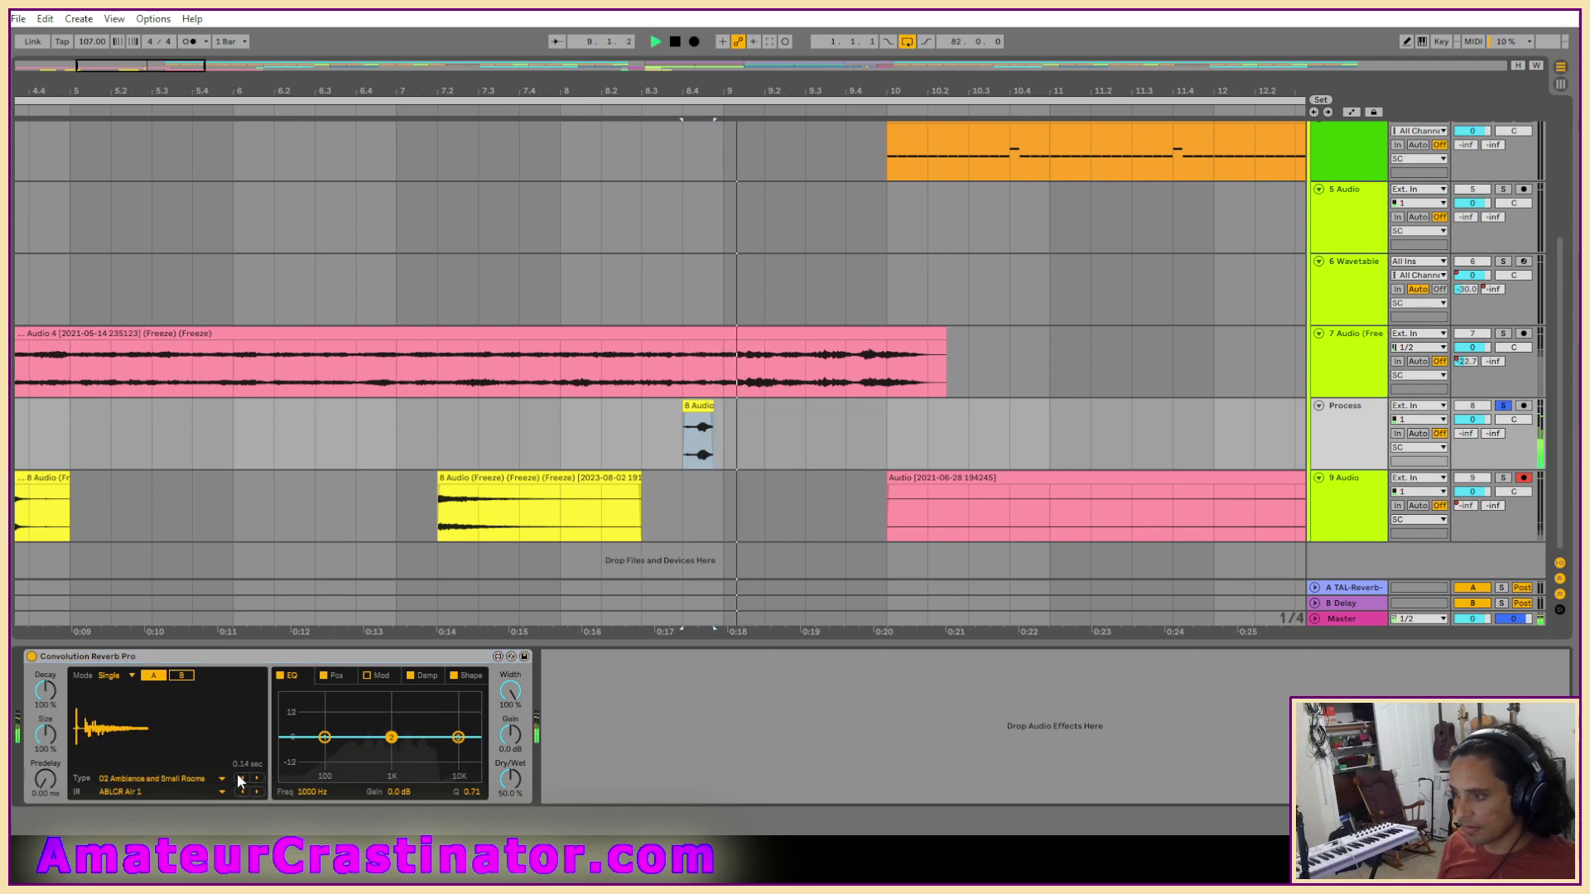
key("space")
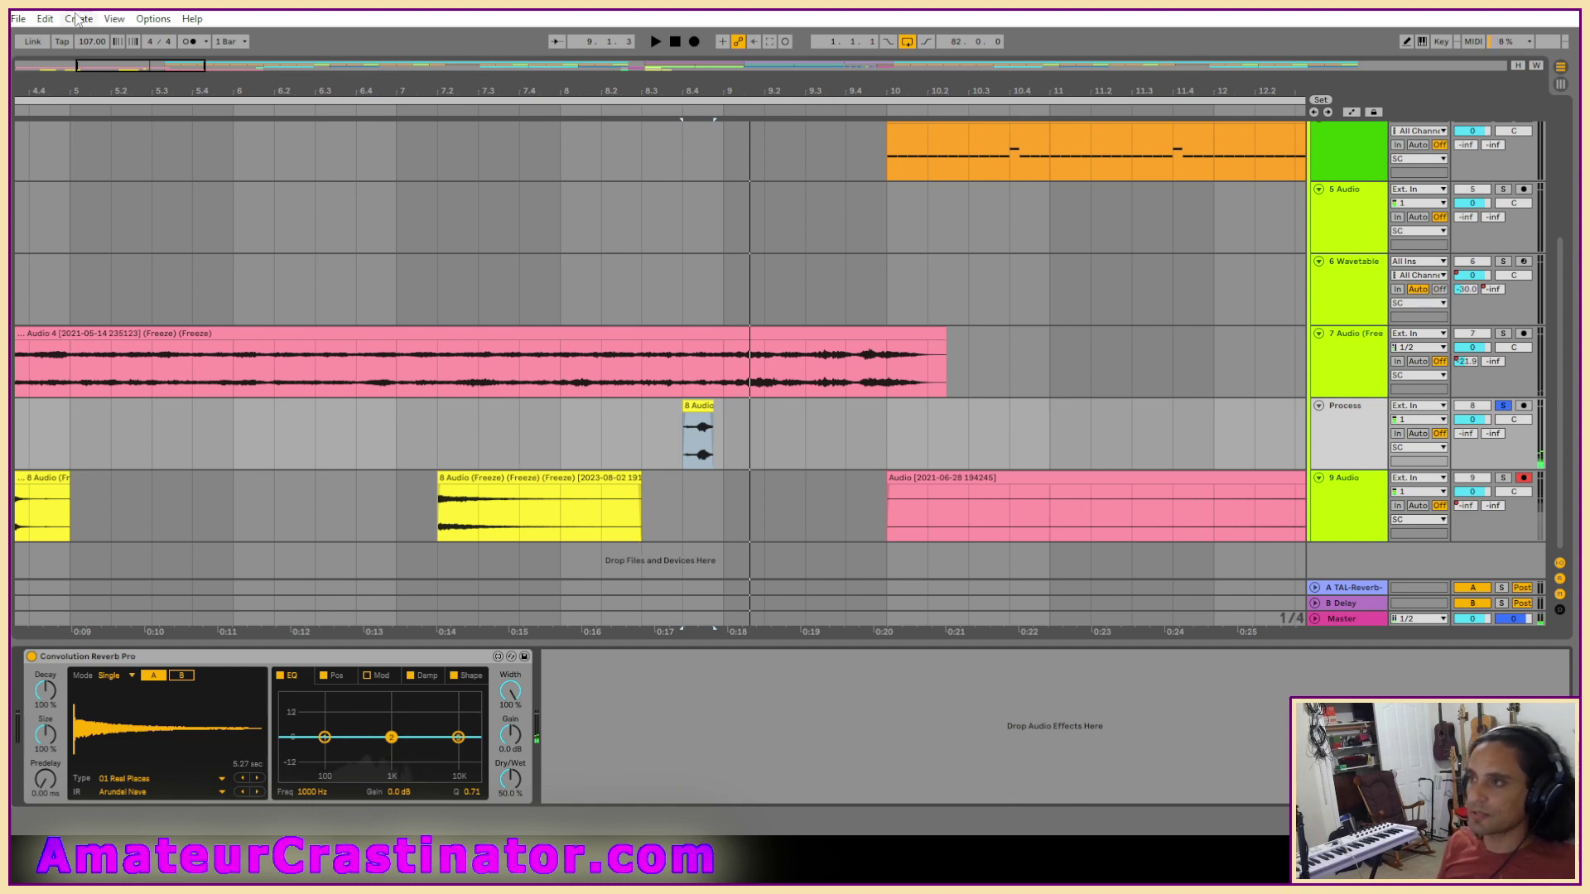
Reopen the T100 set and try the consolidated 9 Audio clip as Convolution Reverb Pro's impulse response, then undo it.
left_click(20, 17)
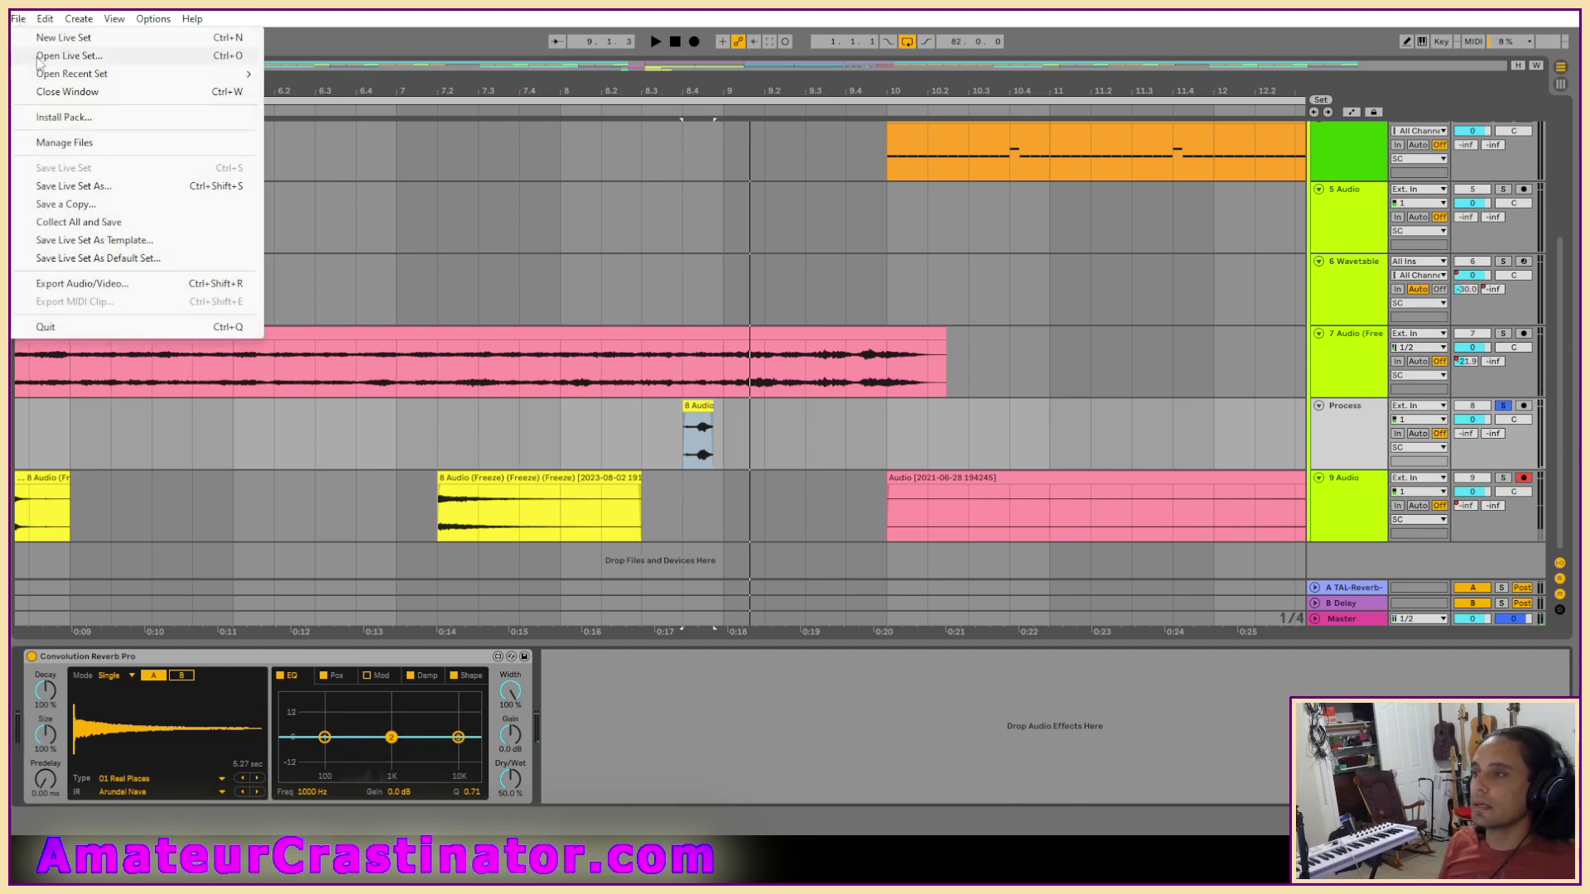
left_click(38, 55)
double_click(210, 201)
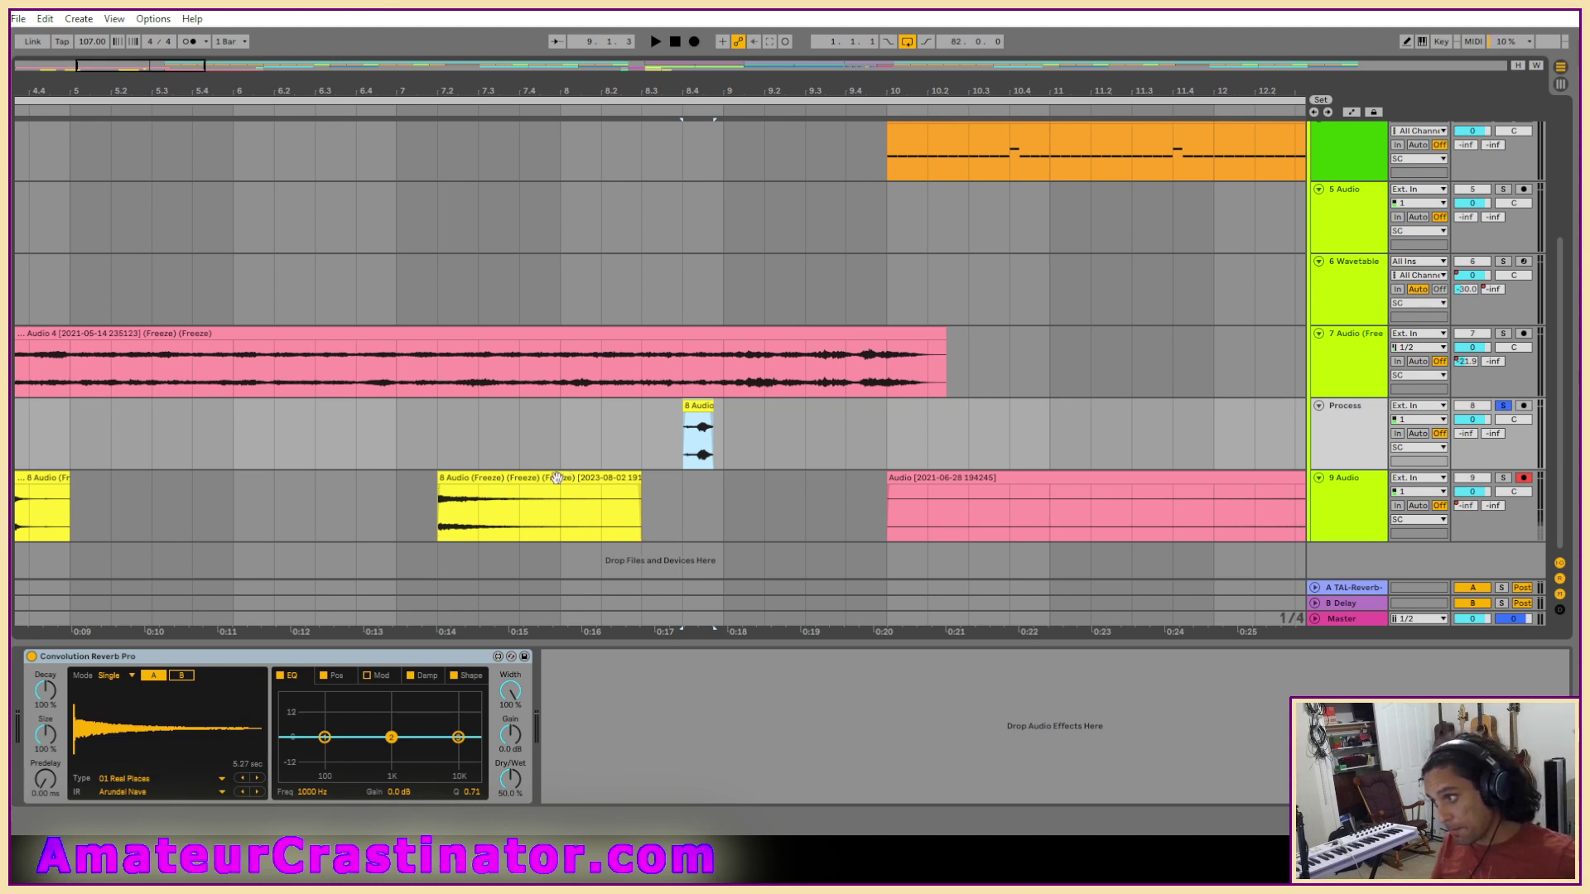
left_click_drag(557, 478, 215, 724)
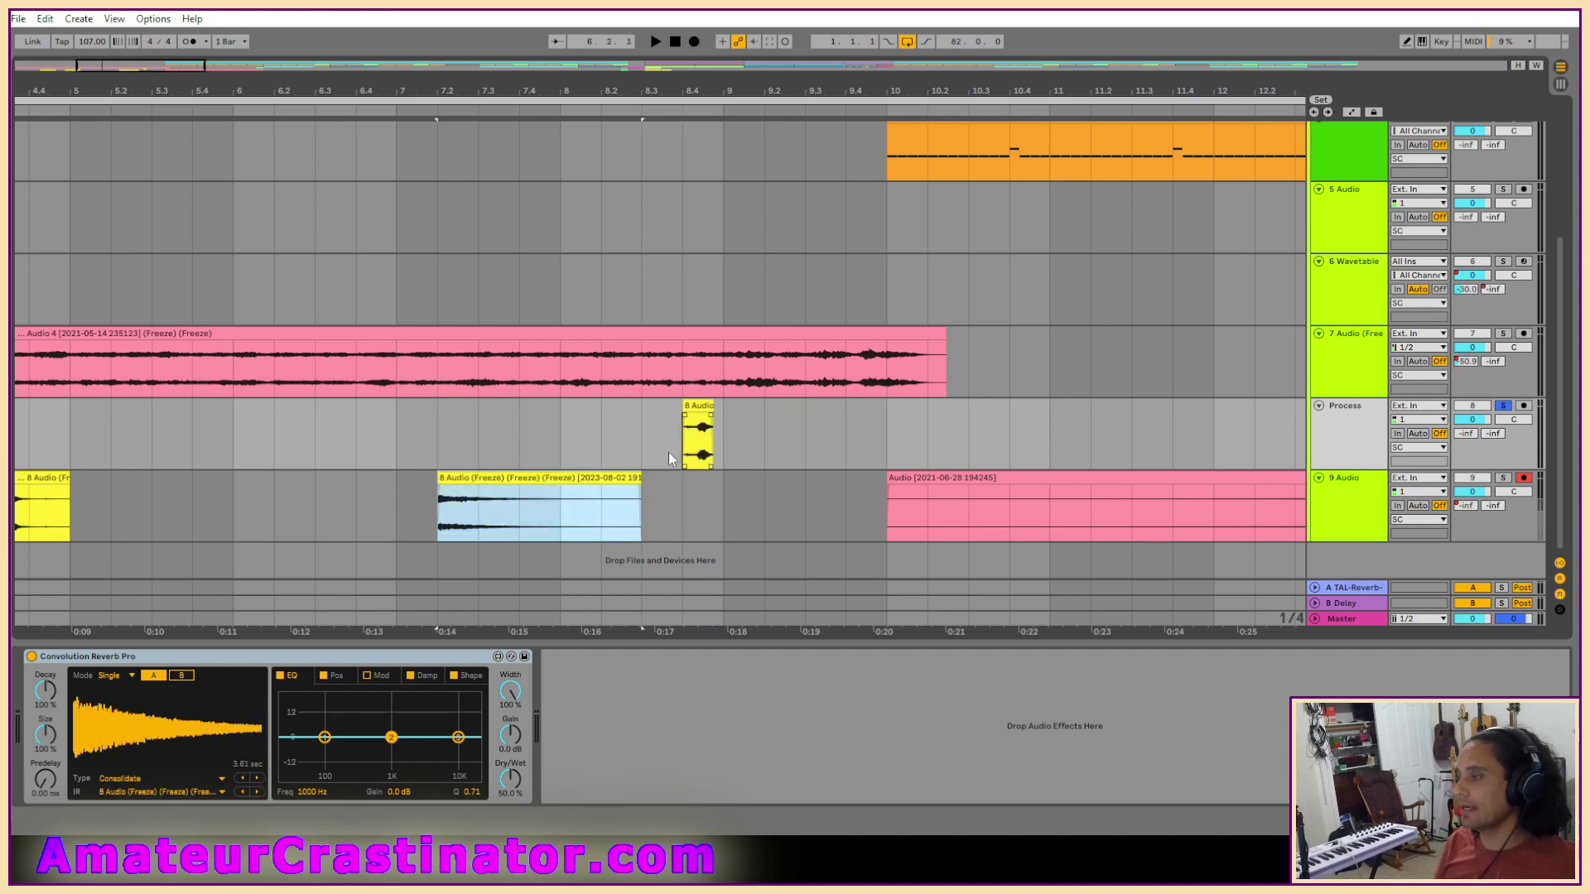
key("ctrl+z")
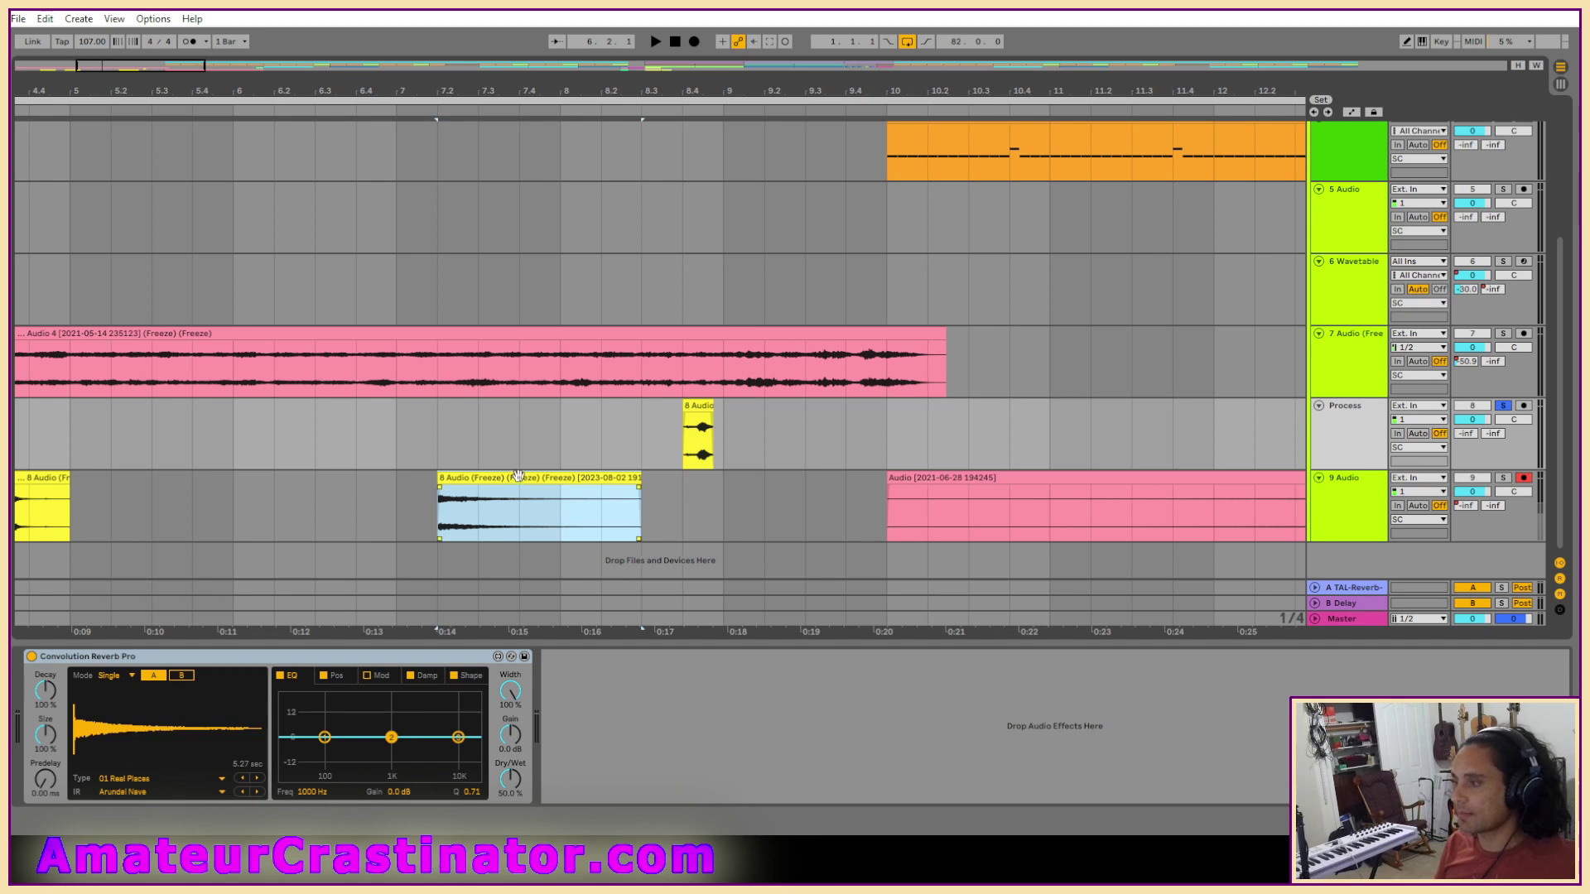
Reverse the consolidated reverb clip on 9 Audio, move it to start at bar 8 and consolidate it again.
left_click(535, 530)
key("r")
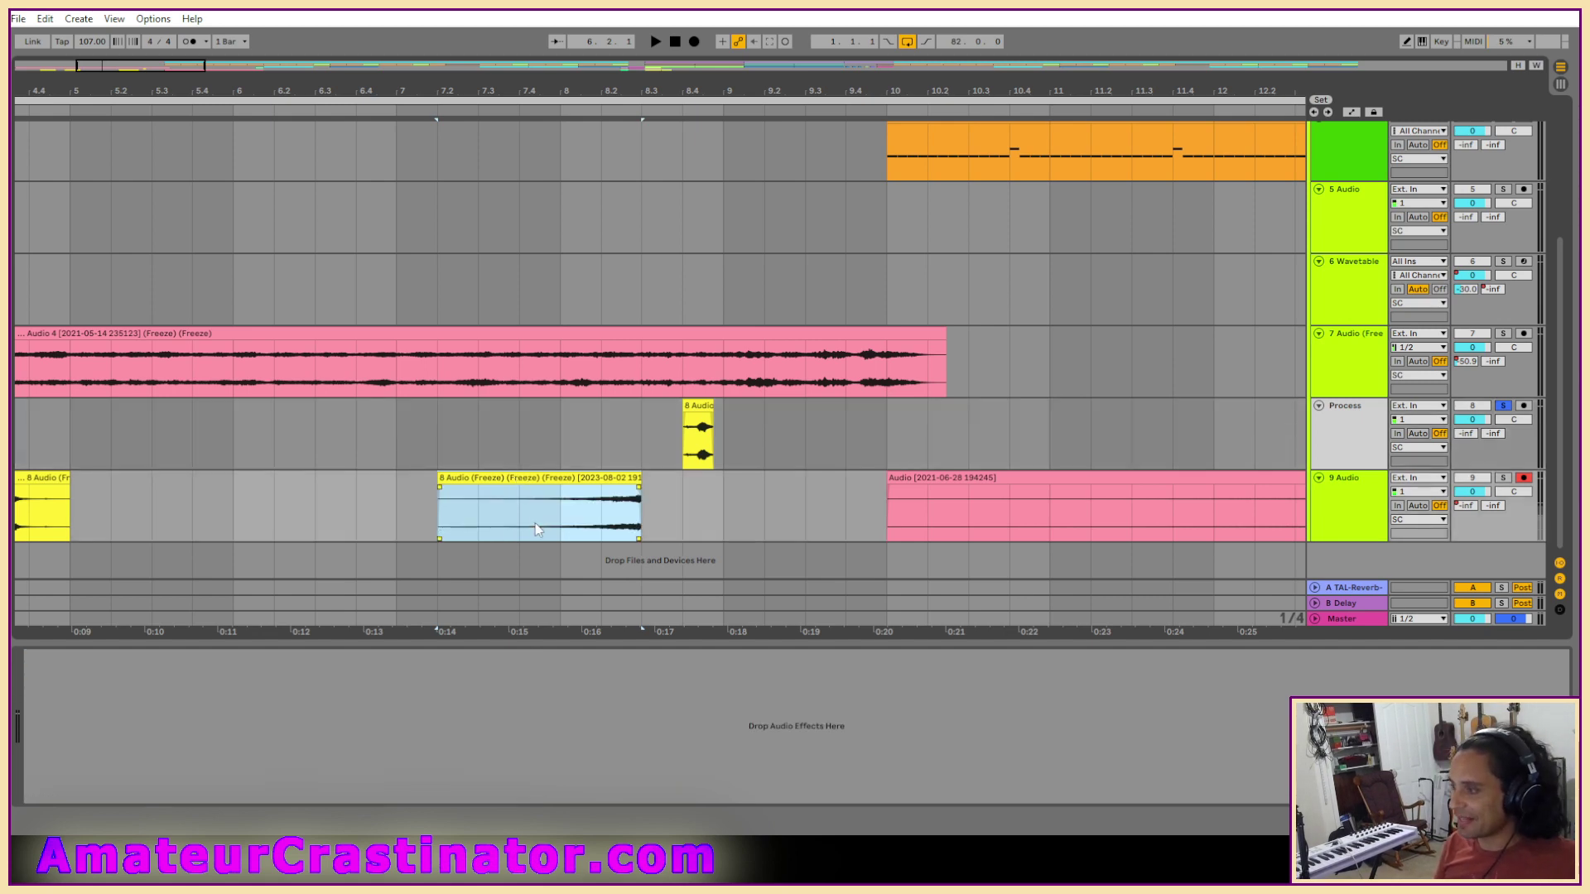
left_click_drag(577, 479, 691, 495)
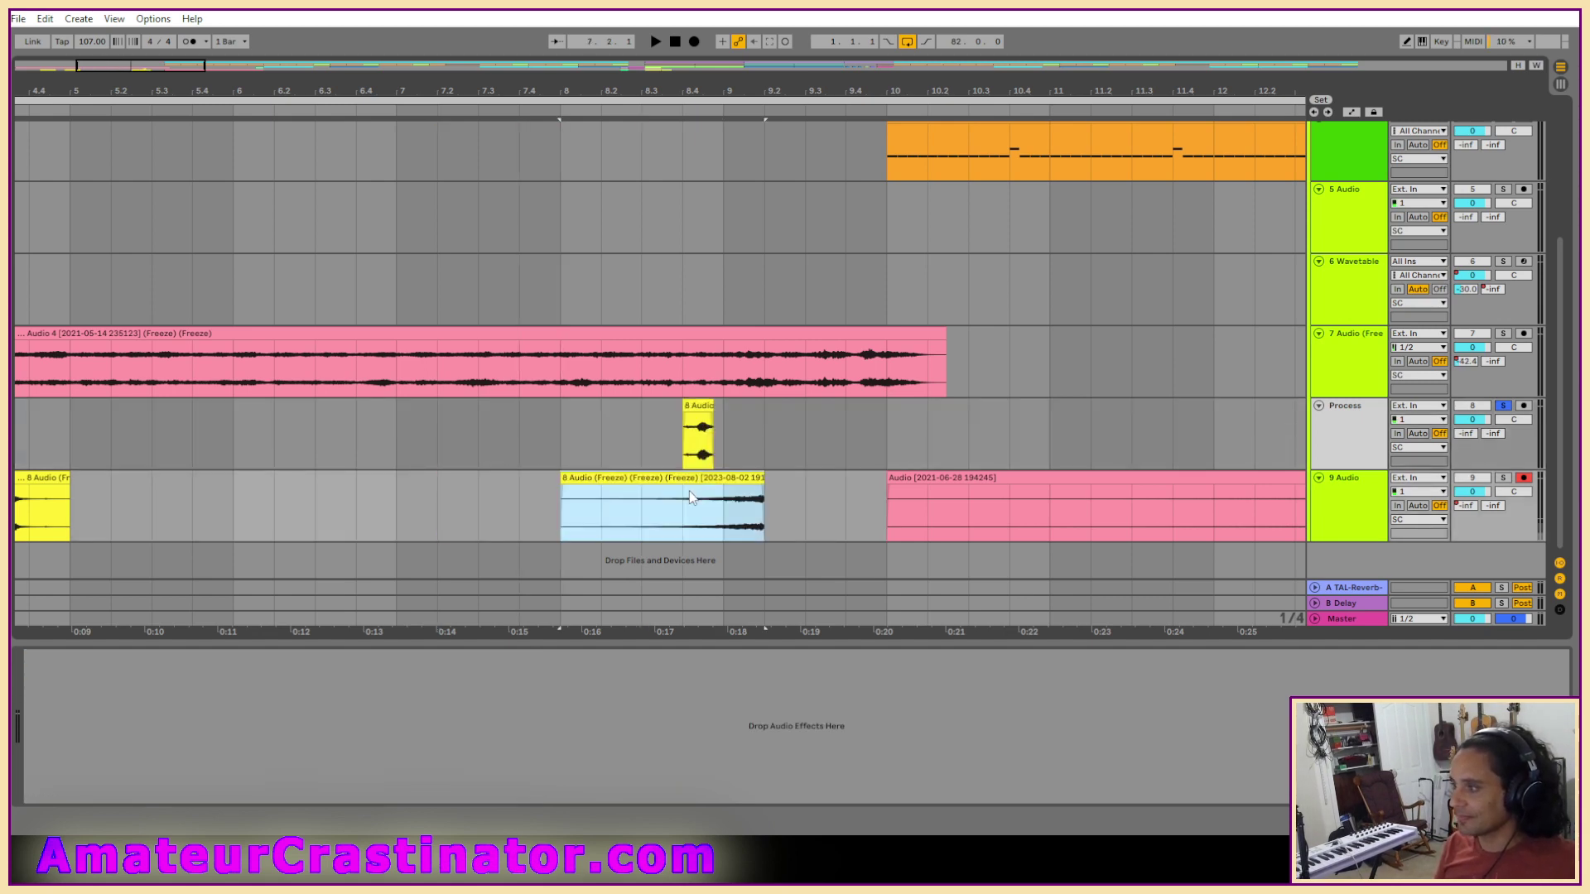
key("ctrl+j")
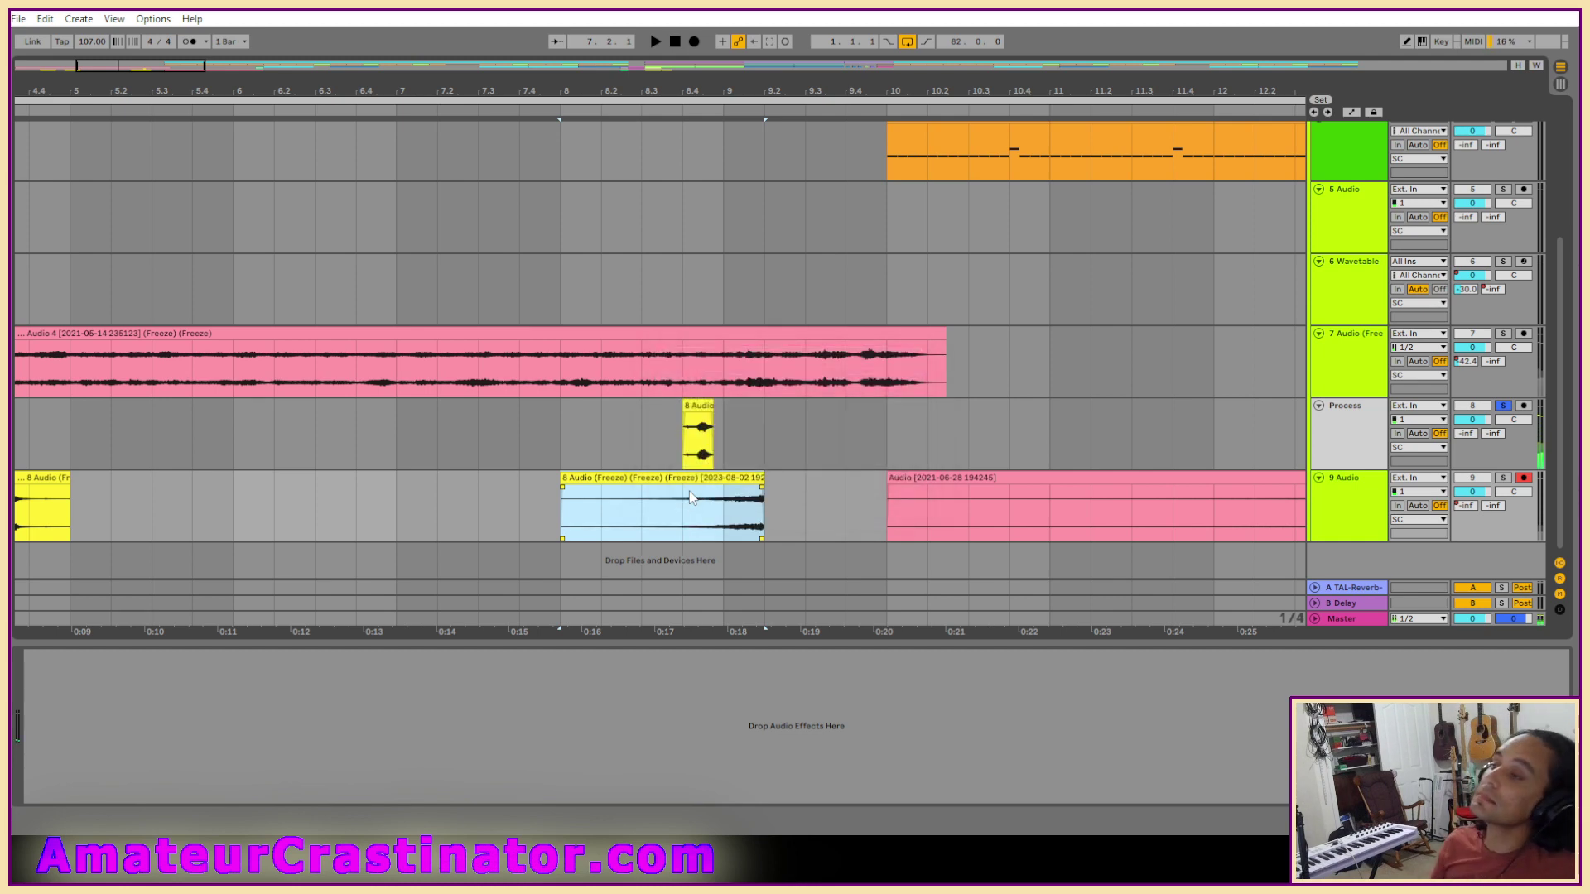
Save and reopen the T100 set, then load the reversed 9 Audio clip as the impulse response on the Process track.
left_click(18, 18)
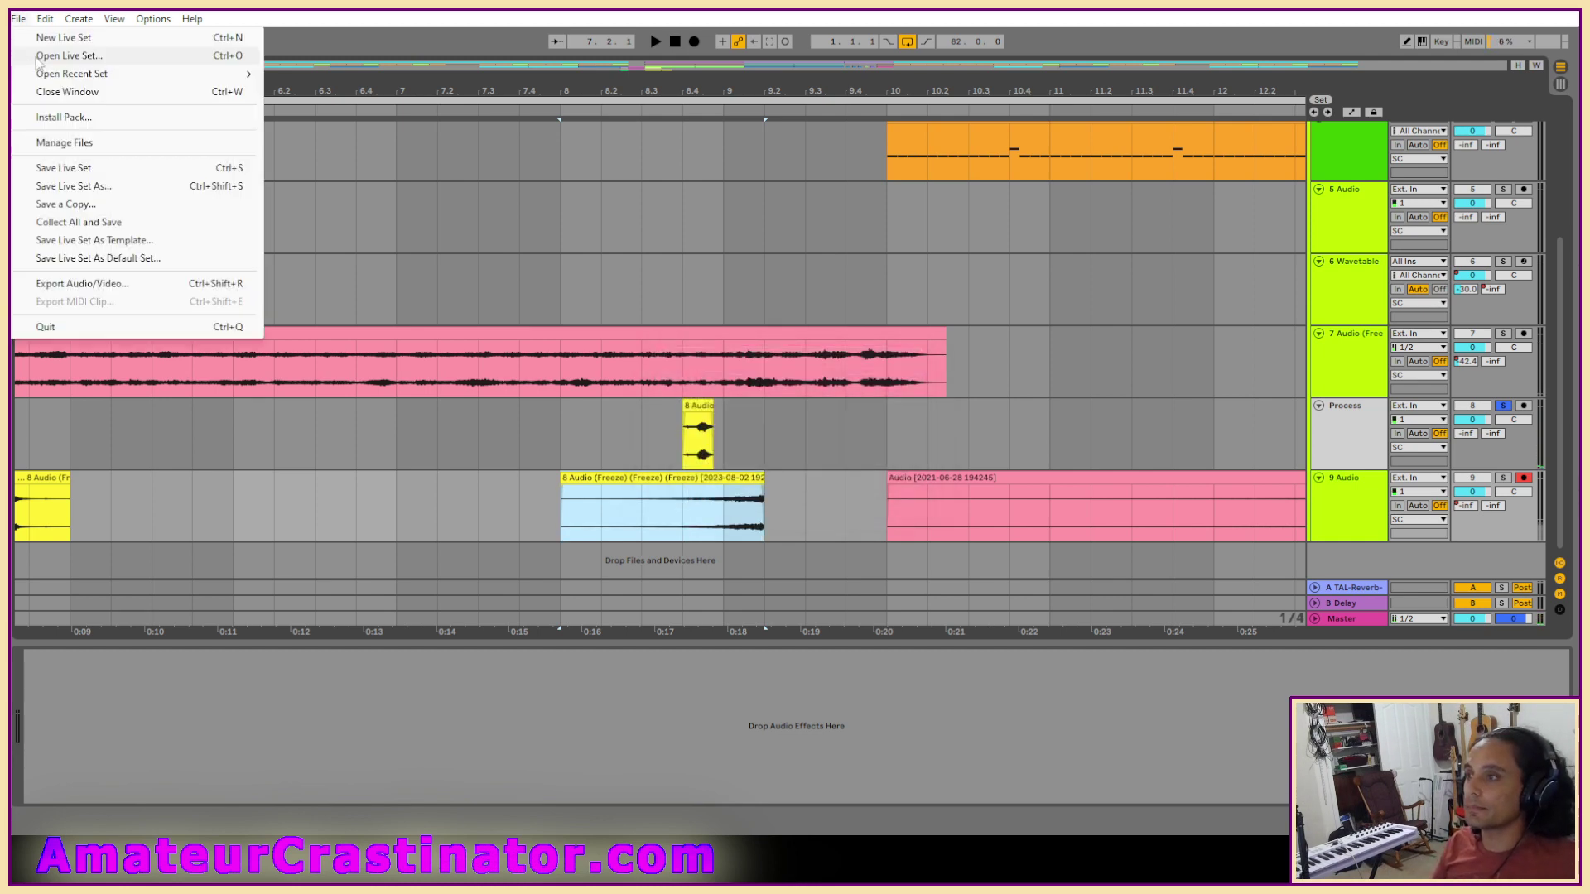
left_click(37, 52)
double_click(188, 214)
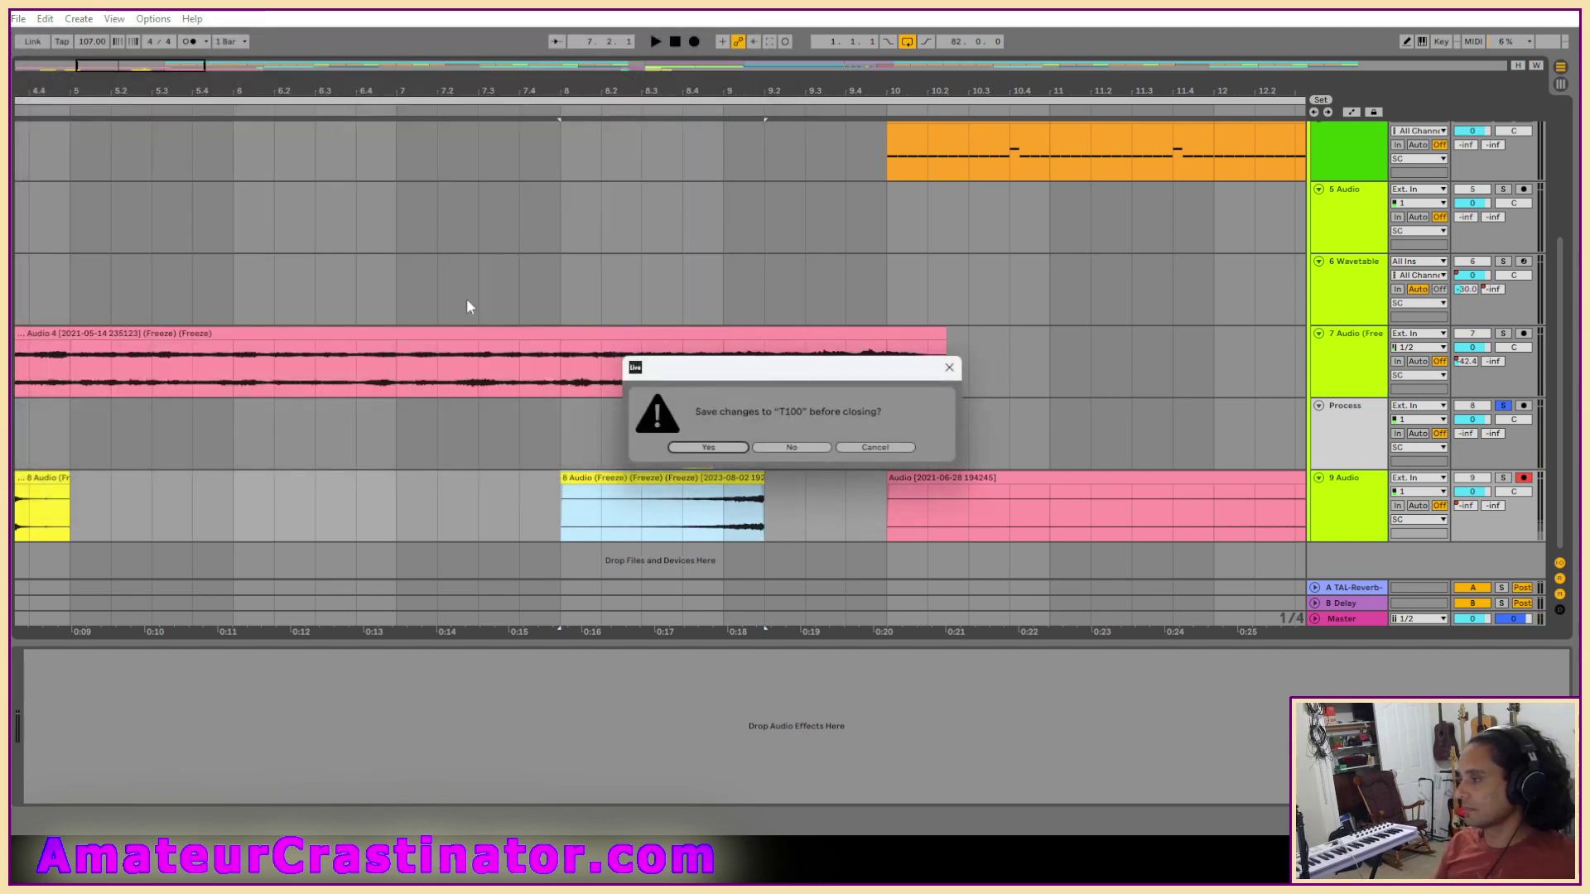
left_click(699, 451)
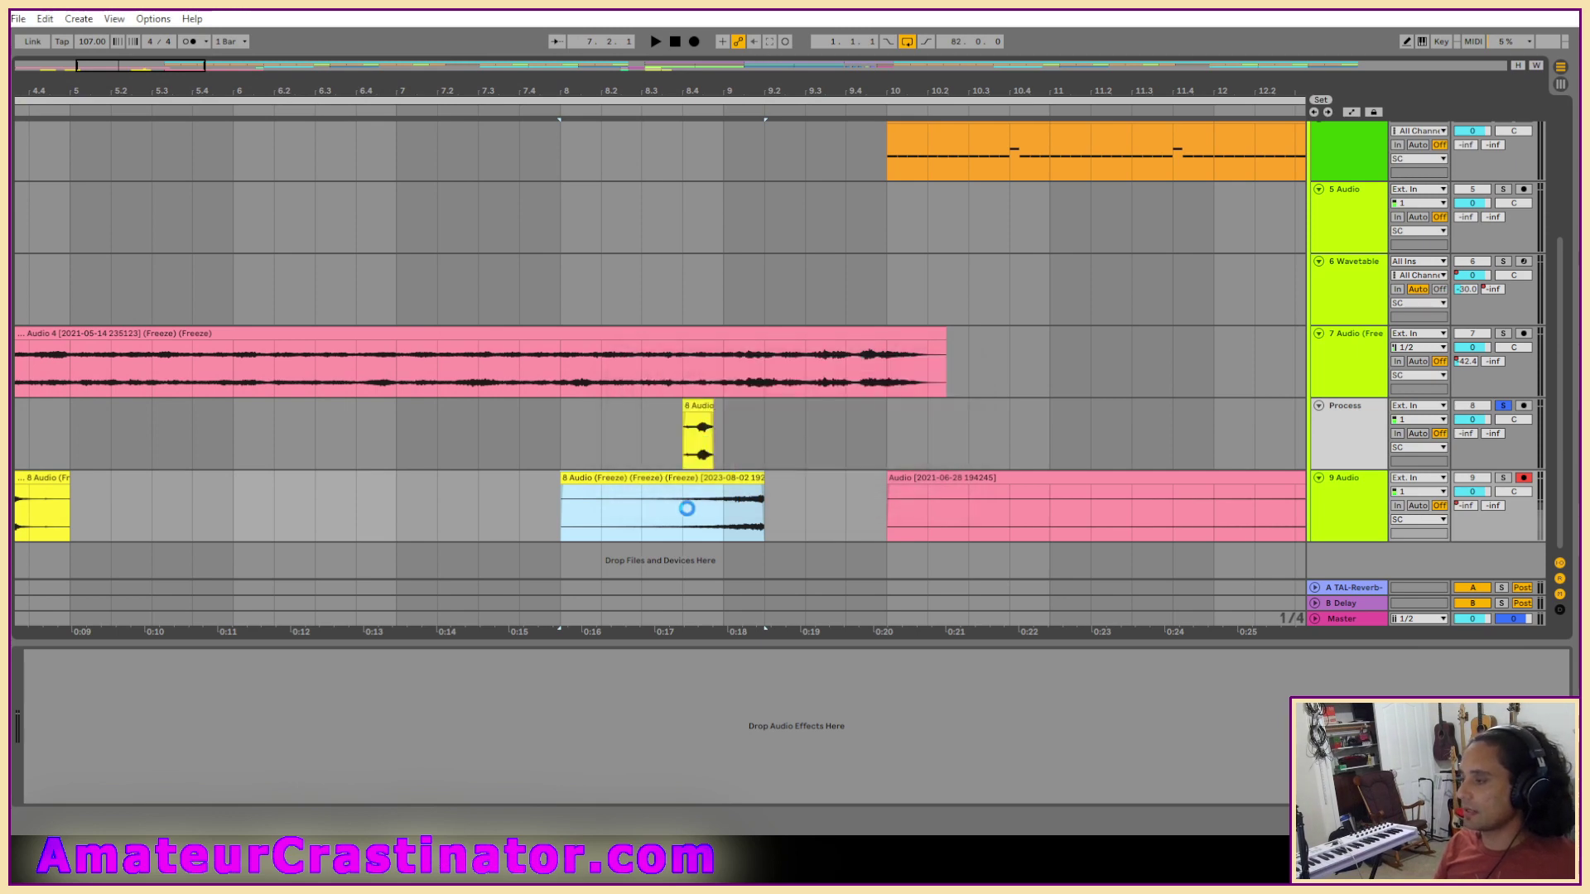
left_click(1356, 435)
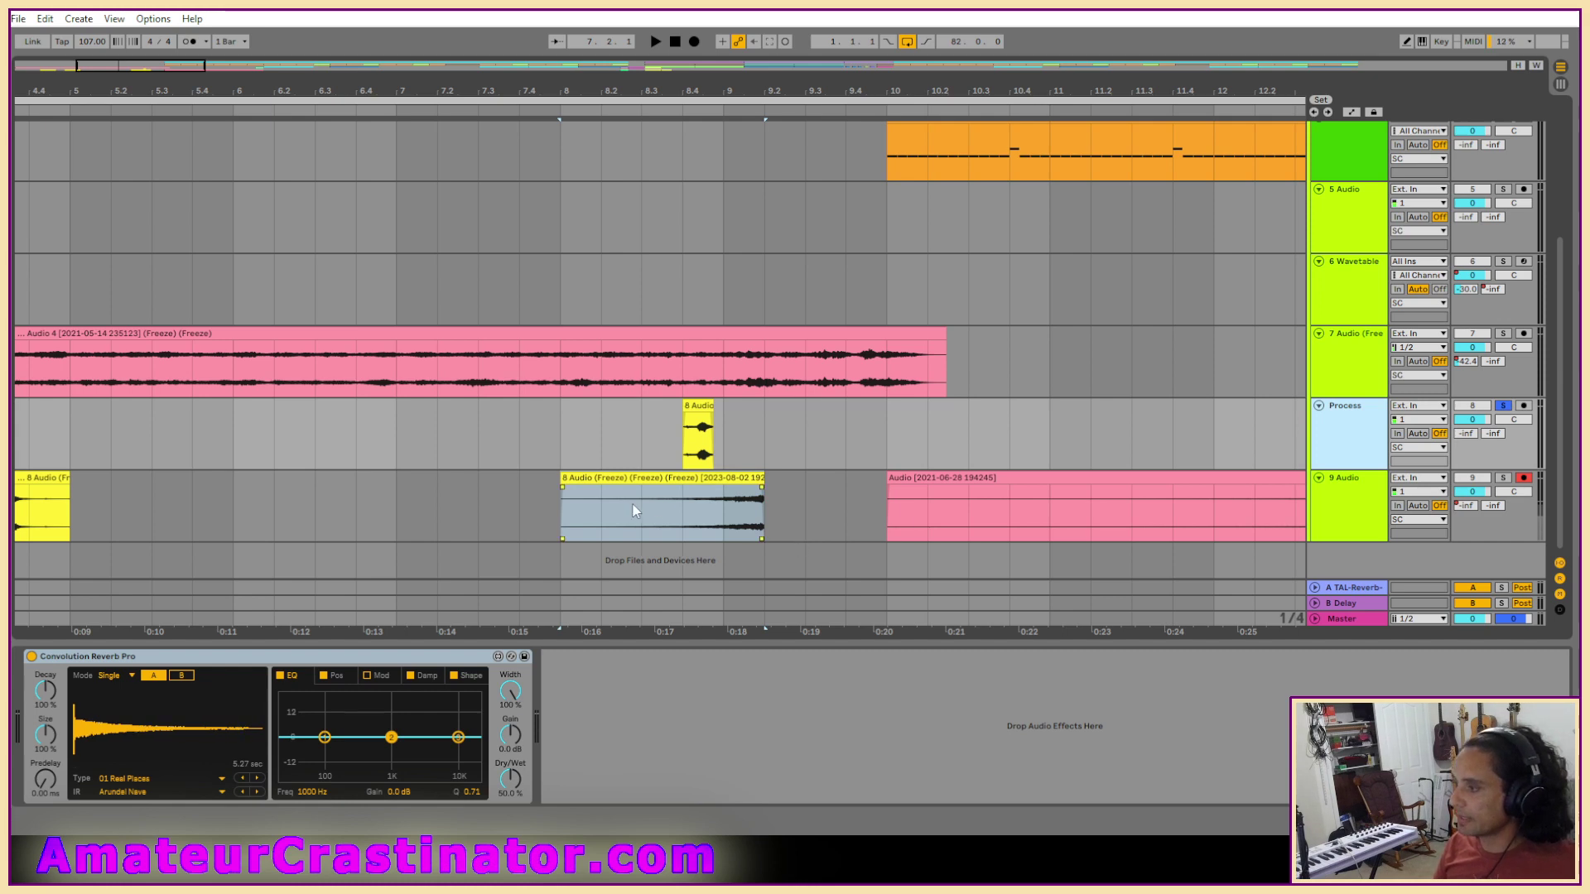
left_click_drag(642, 479, 232, 724)
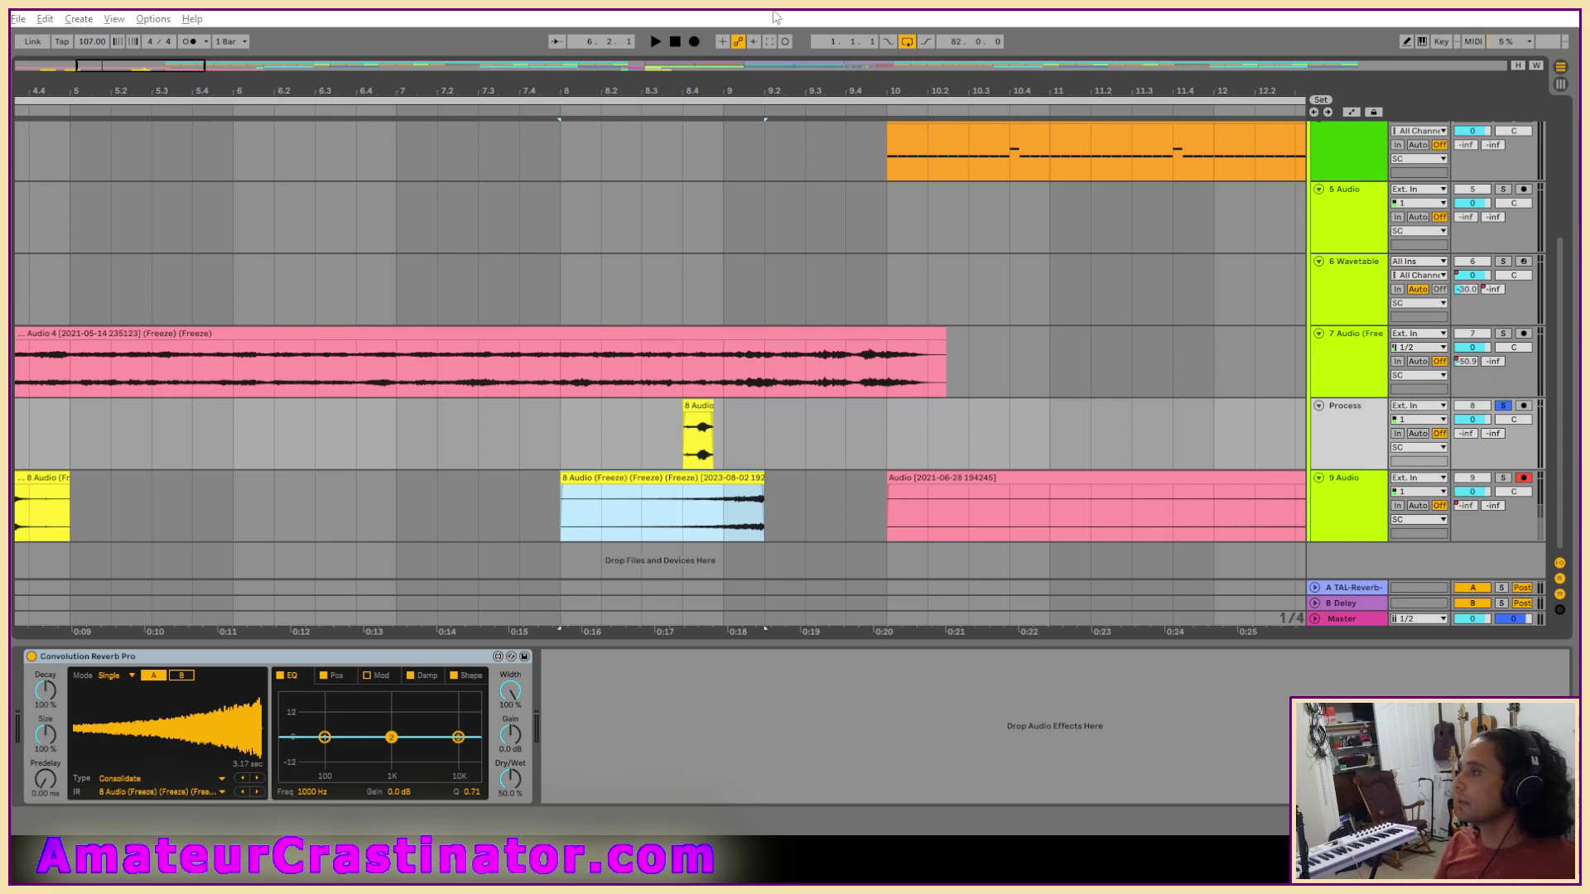
Audition the short Process clip through Convolution Reverb Pro with the reversed impulse response.
key("space")
key("space")
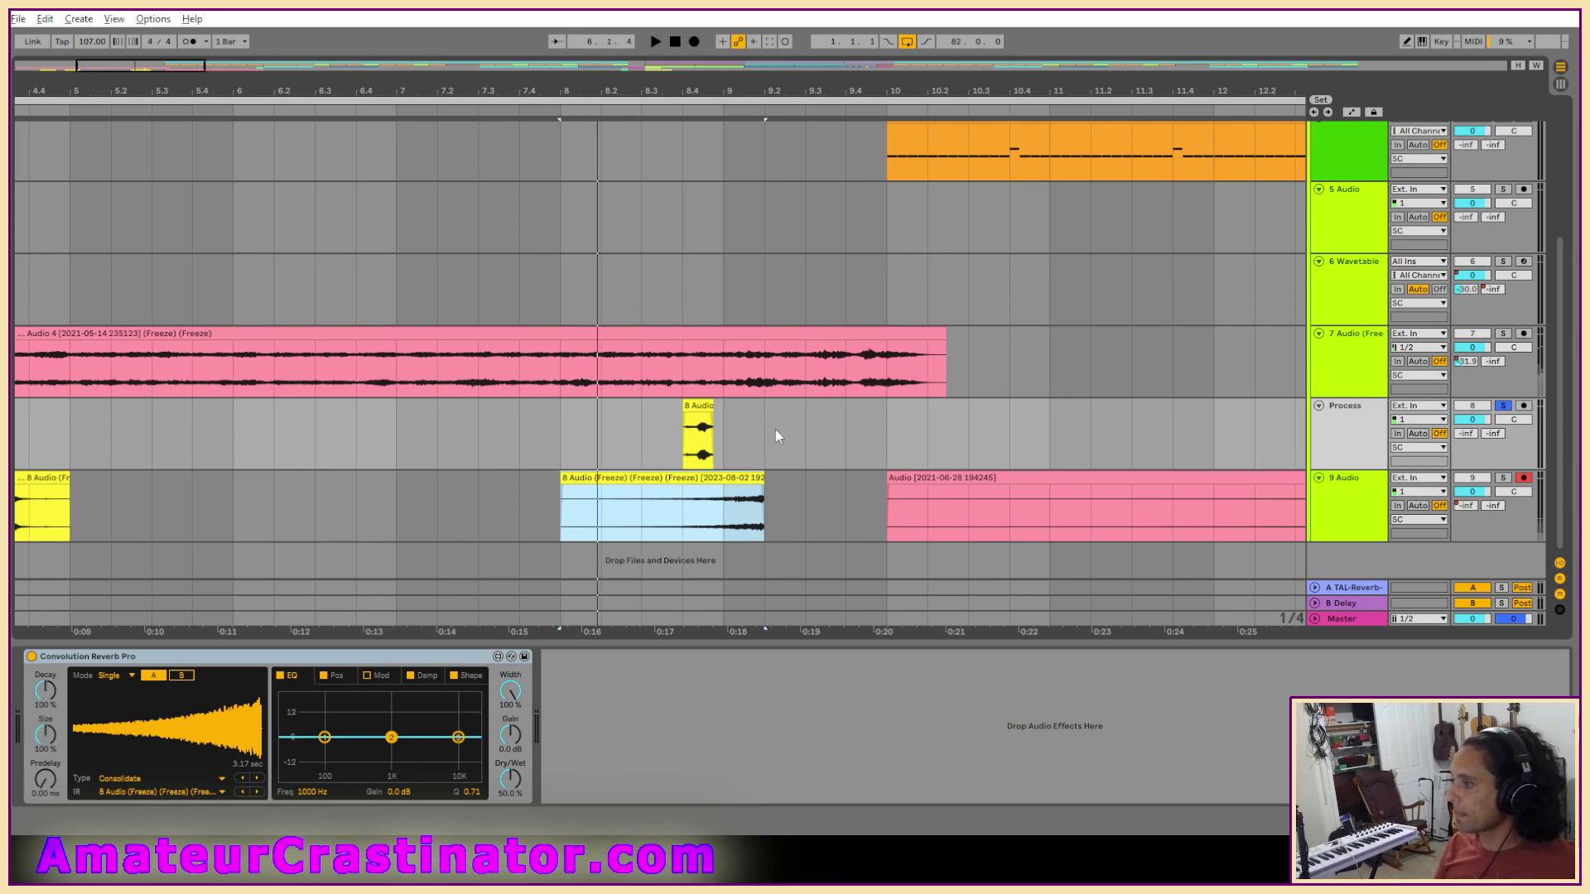
left_click(697, 407)
key("space")
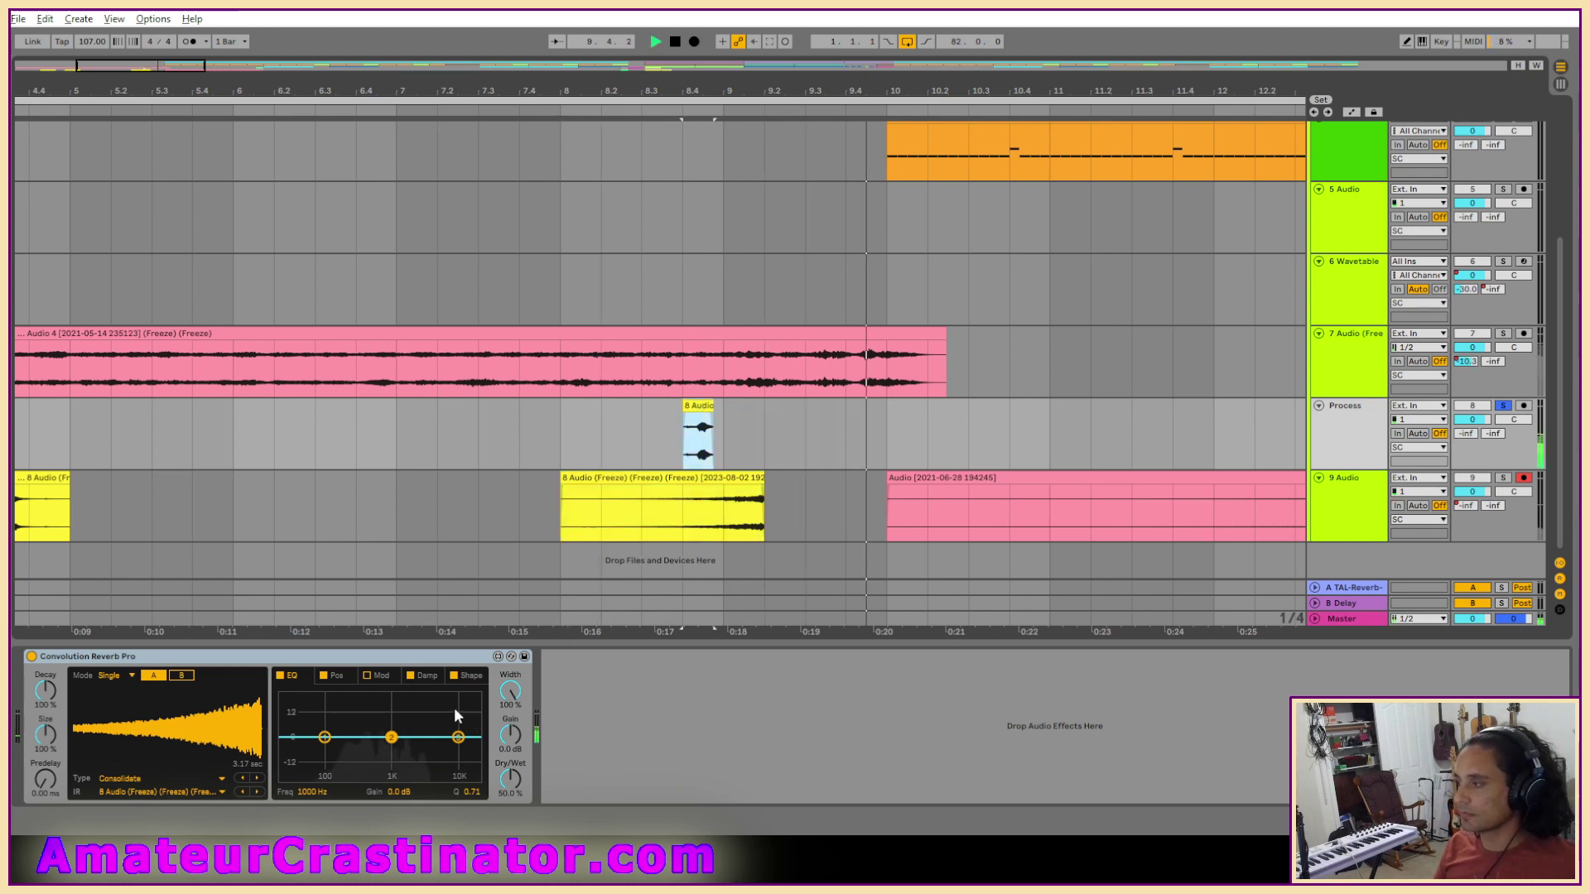
key("space")
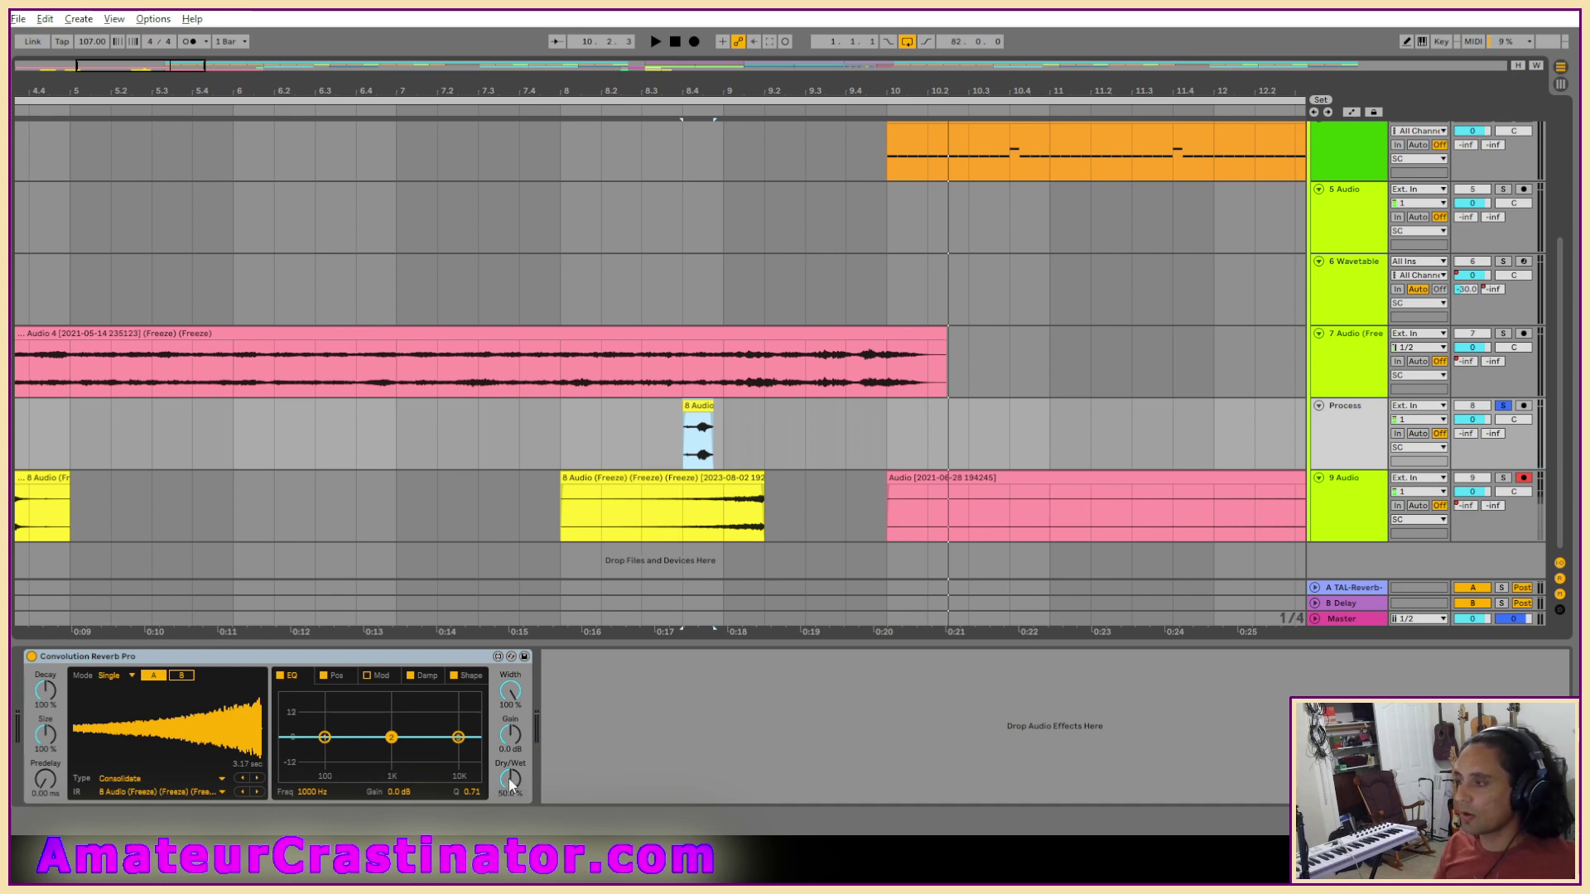
Set Convolution Reverb Pro's Dry/Wet to 100% and audition the Process clip fully wet.
left_click_drag(512, 782, 512, 699)
key("space")
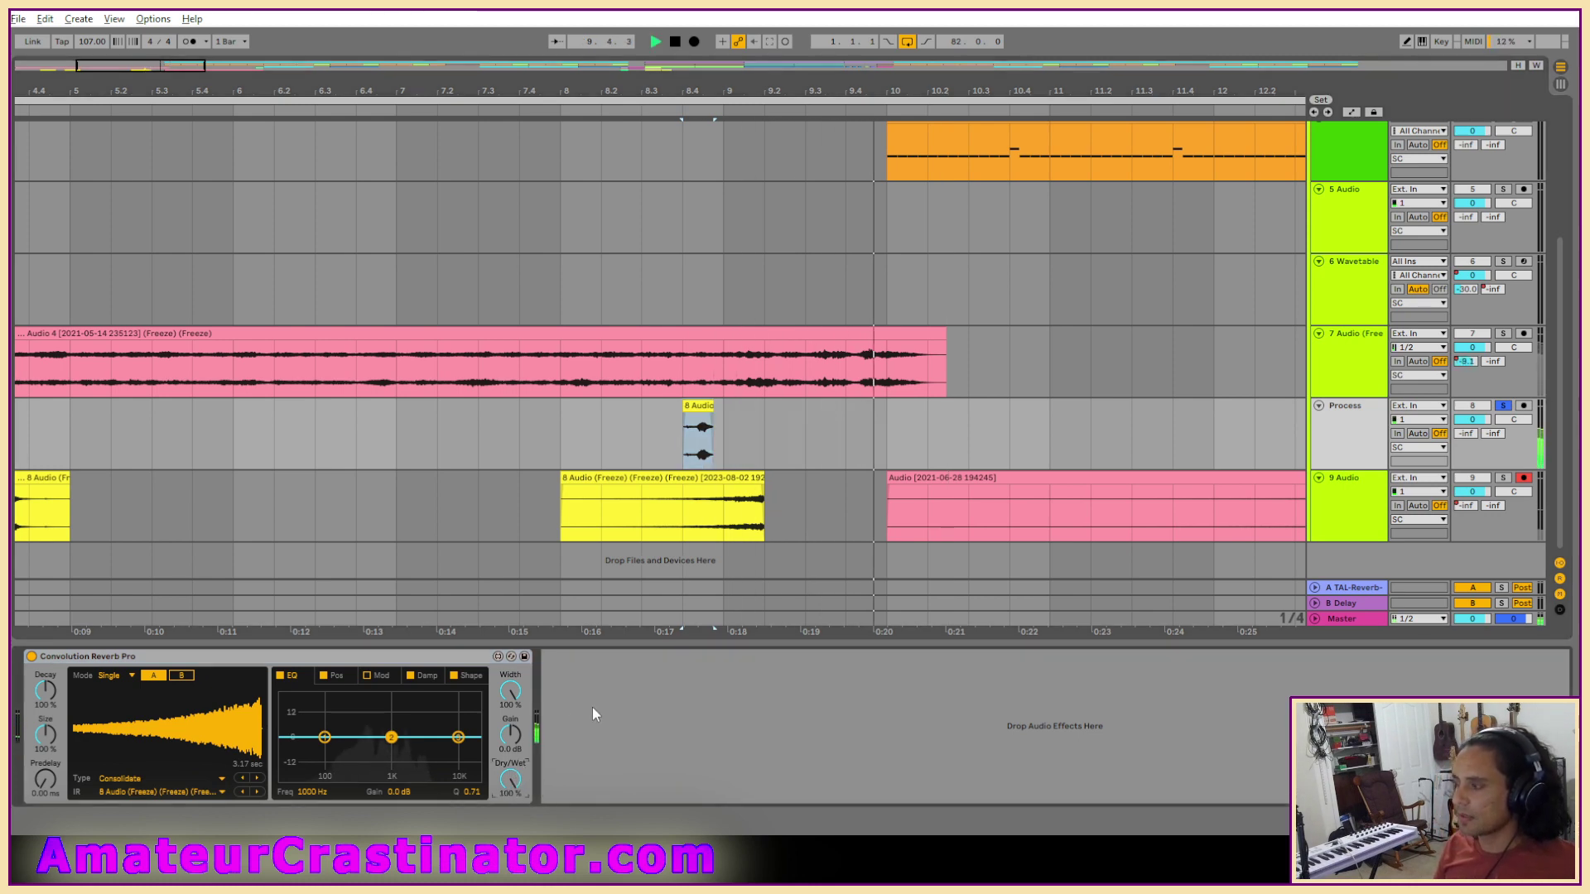
key("space")
Shift the short Process clip slightly earlier so it starts just before 8.4.
scroll(715, 451, "up", 3)
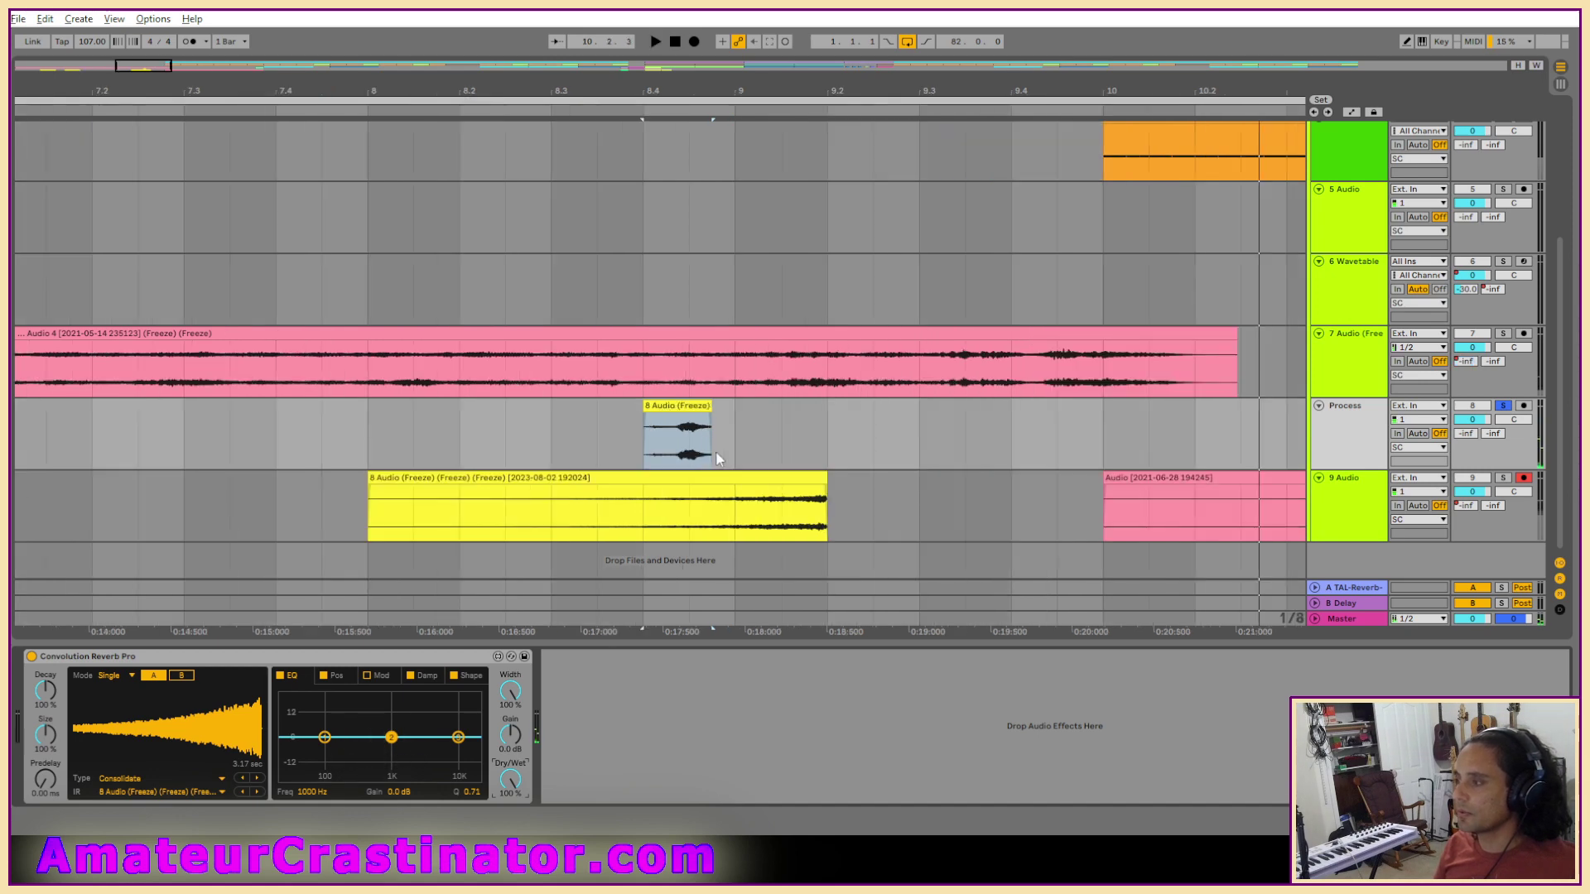
scroll(671, 409, "up", 3)
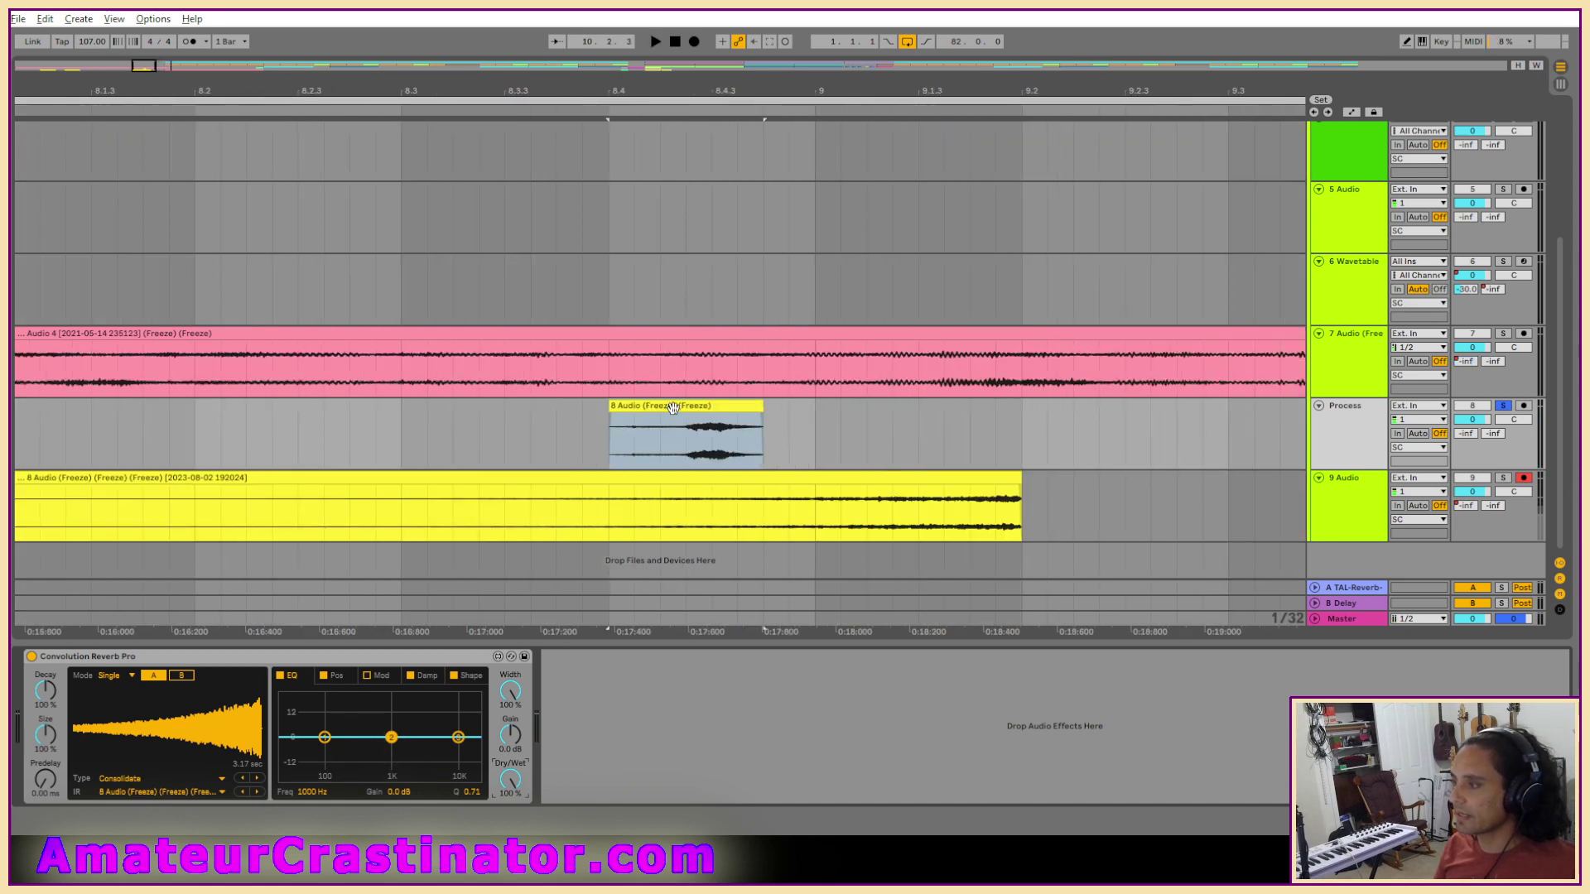
left_click_drag(672, 409, 605, 413)
scroll(767, 464, "down", 5)
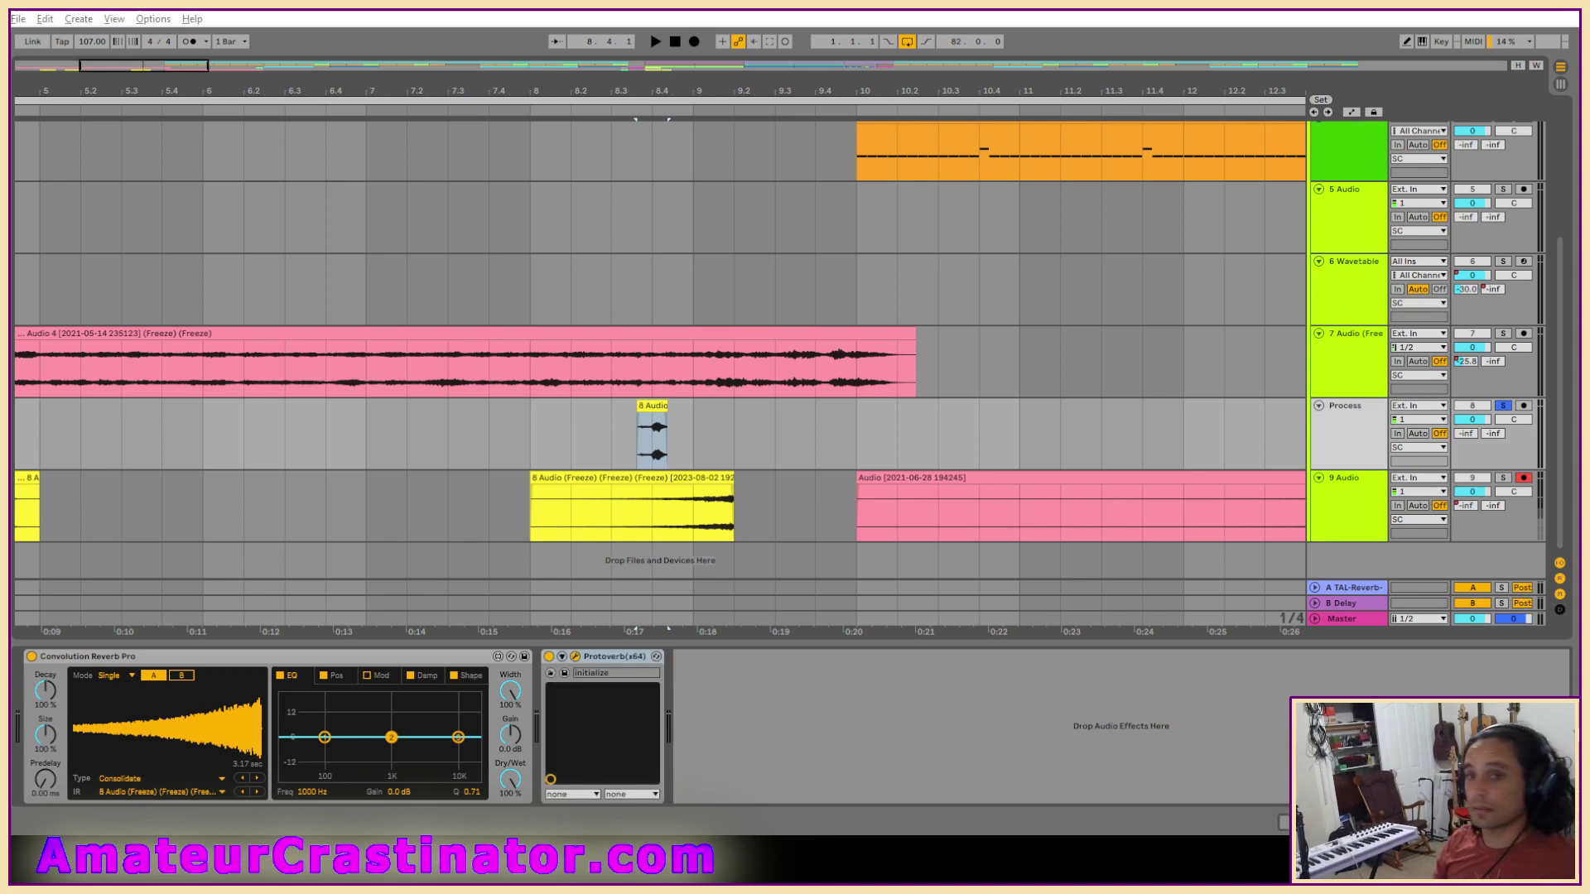
Add Protoverb after Convolution Reverb Pro on Process, randomize its delays and model, and start playback.
left_click_drag(826, 188, 1168, 170)
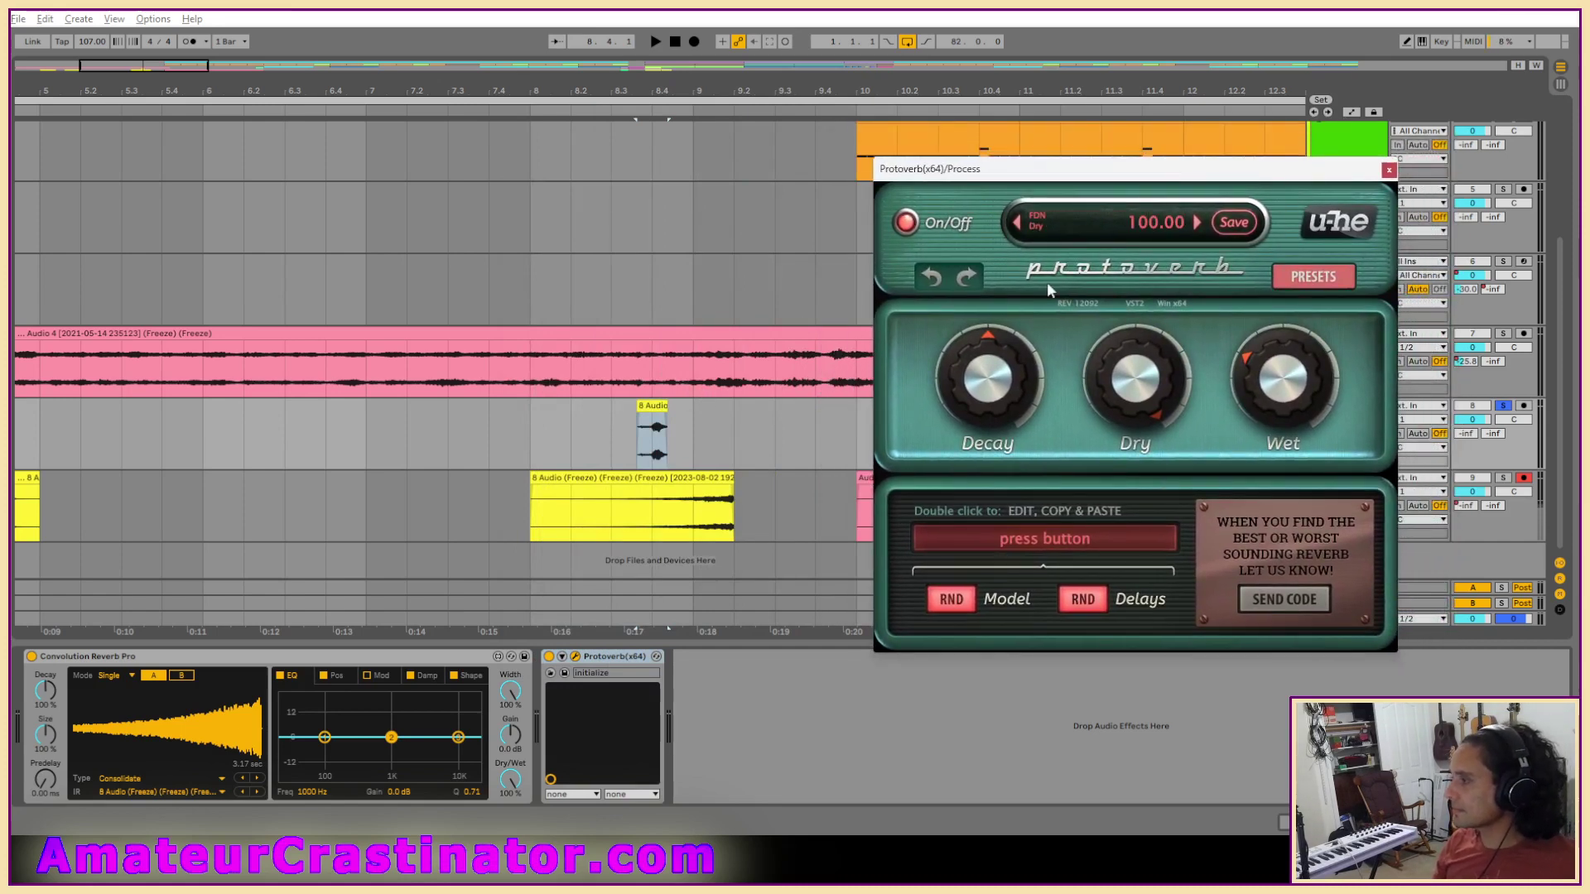
left_click(1083, 599)
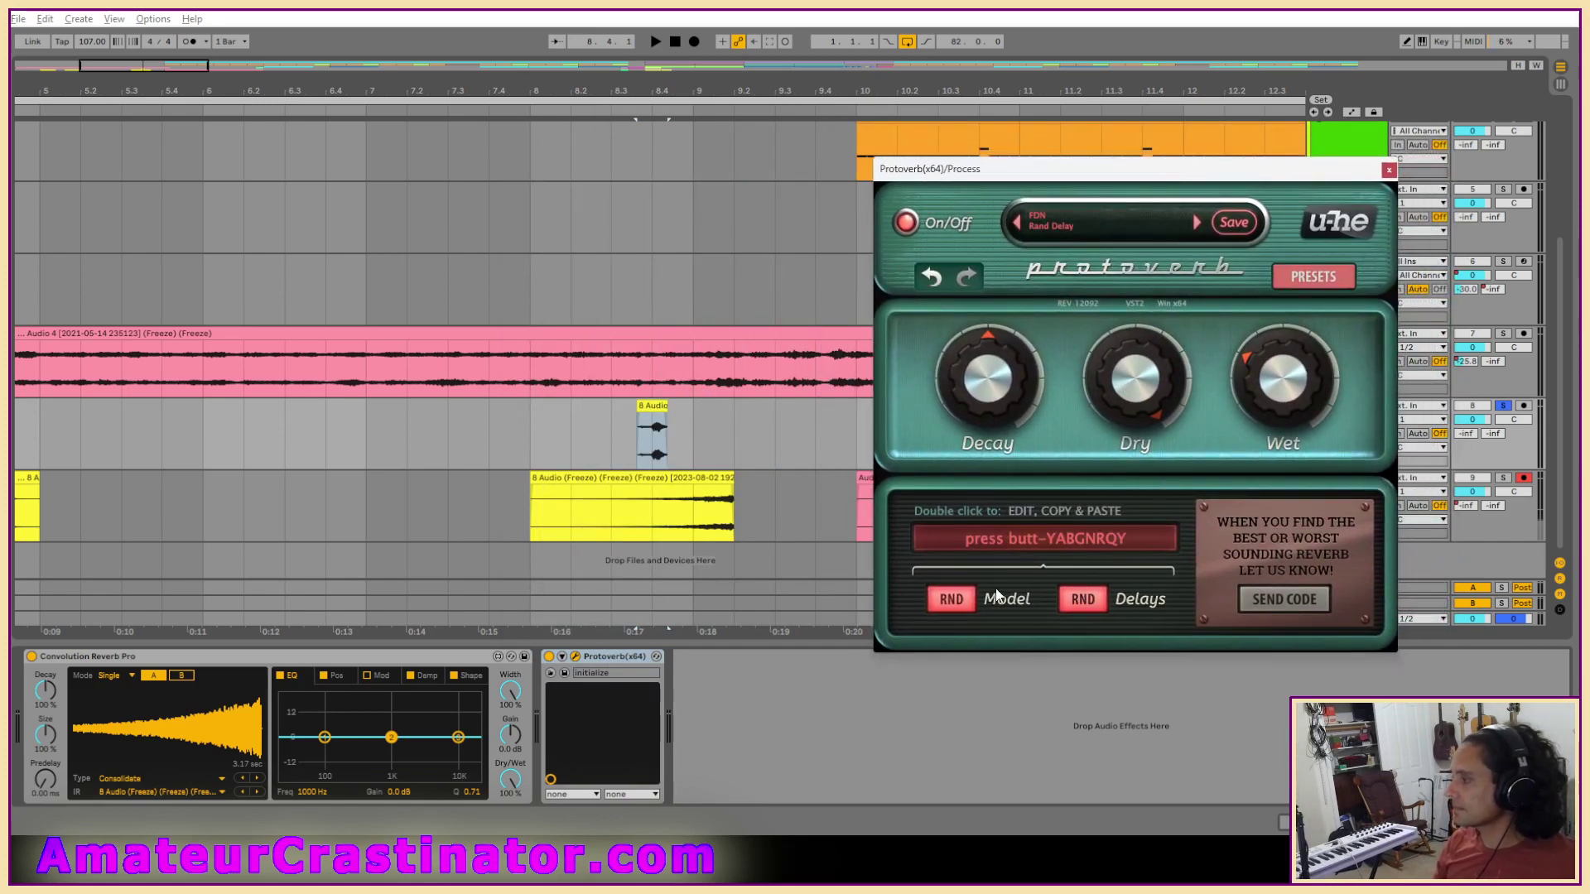
key("space")
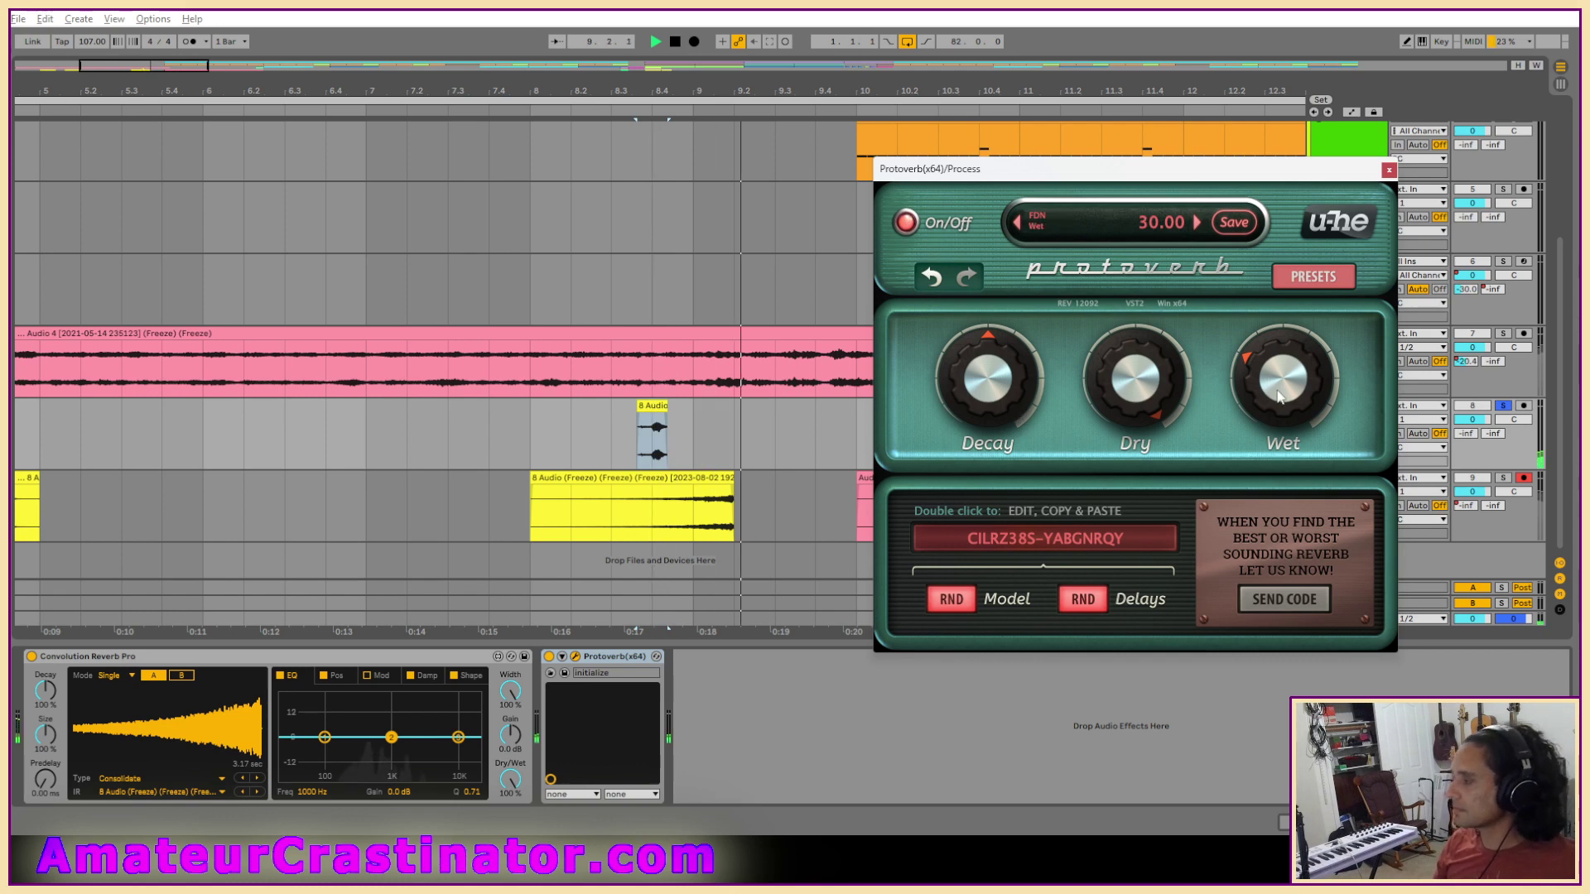
Set Protoverb's Decay to 64, lower Dry slightly and raise Wet to about the middle of its range.
mouse_move(1126, 387)
left_click_drag(1123, 384, 1127, 402)
left_click_drag(1246, 393, 1282, 364)
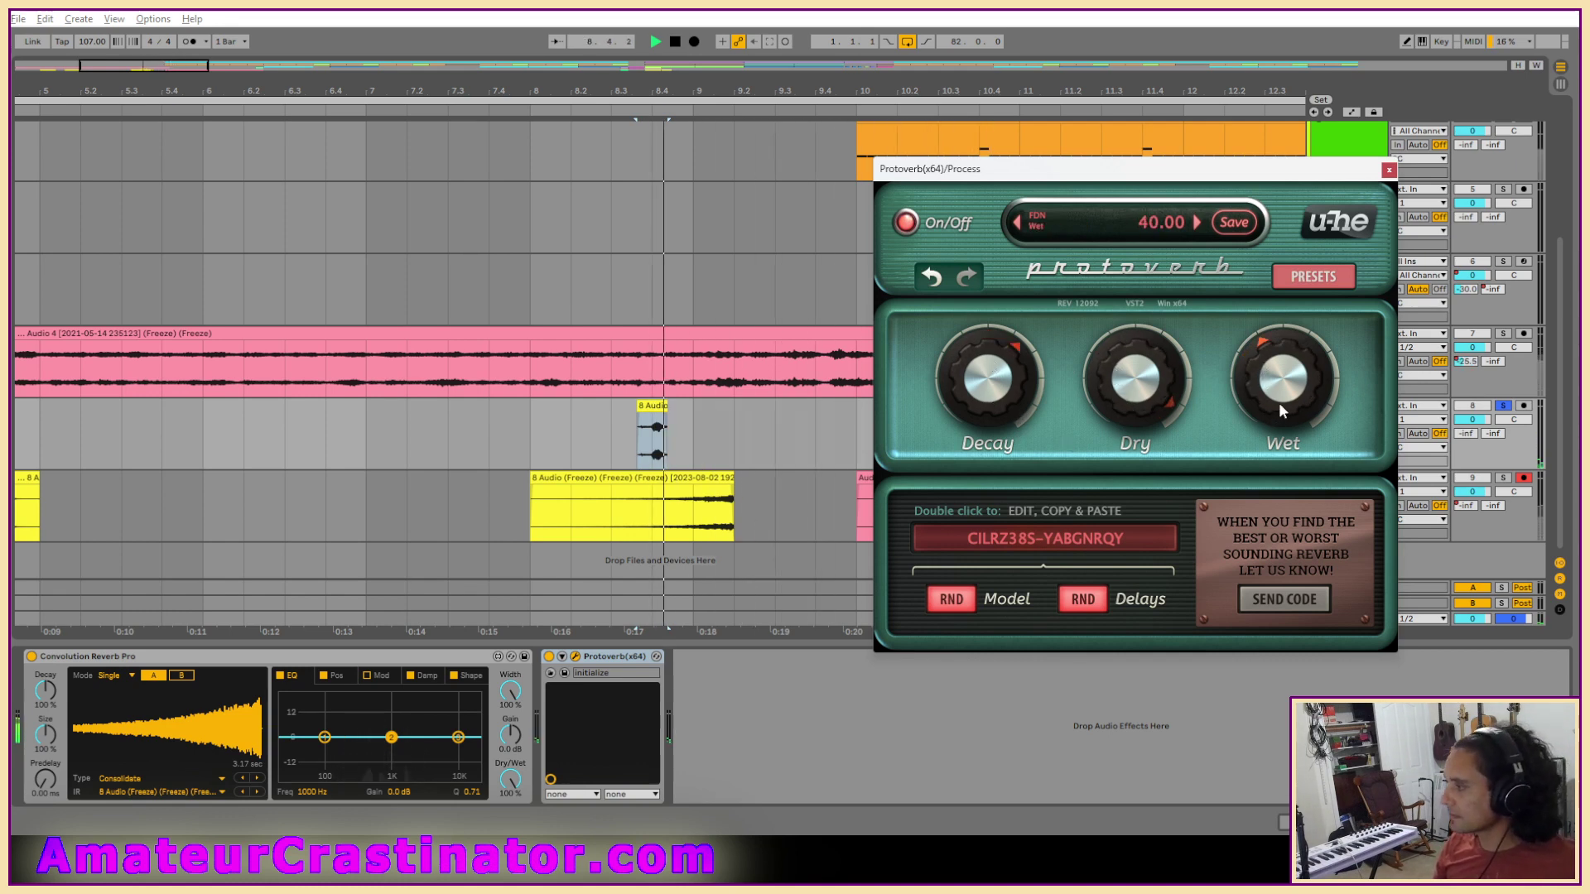
Compare the Process clip with Protoverb switched off and on, then randomize Protoverb's model and delays again.
left_click(908, 222)
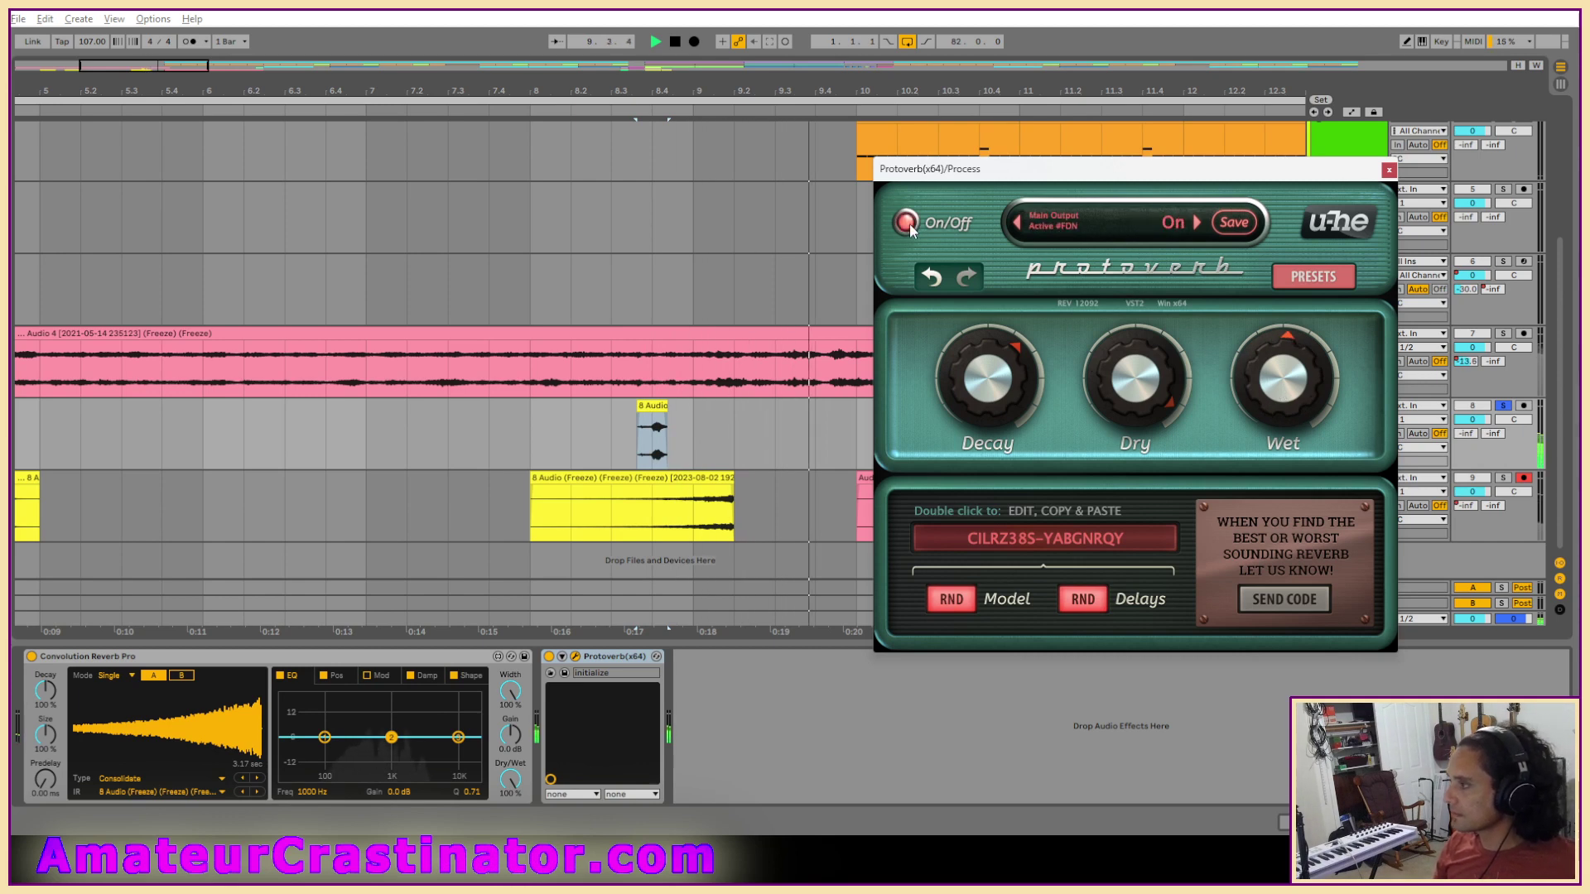
left_click(908, 222)
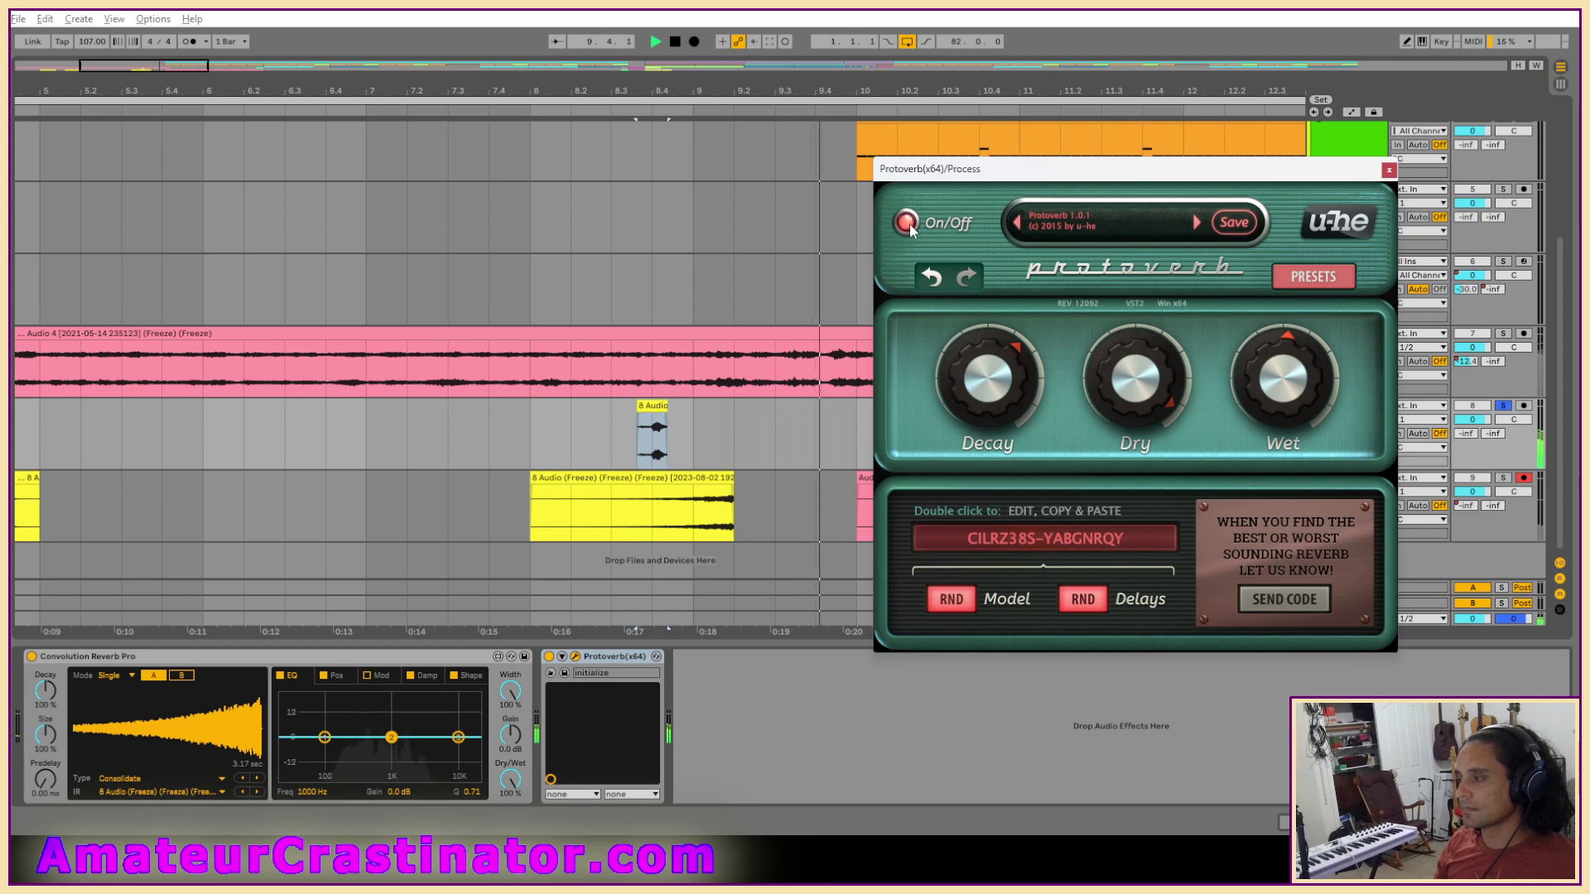
left_click(908, 222)
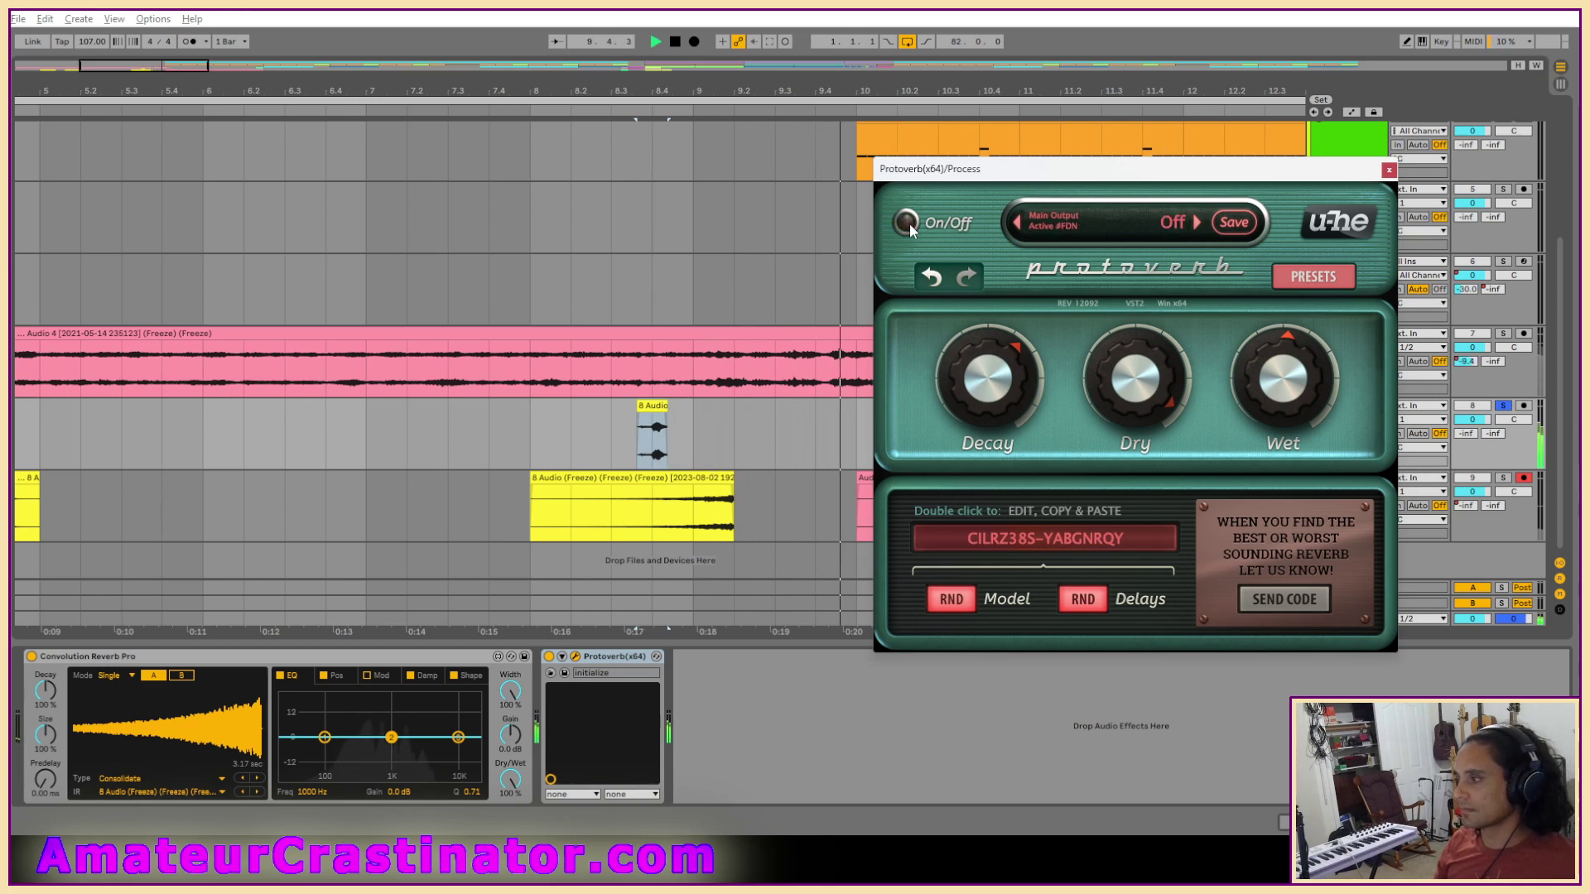
left_click(908, 222)
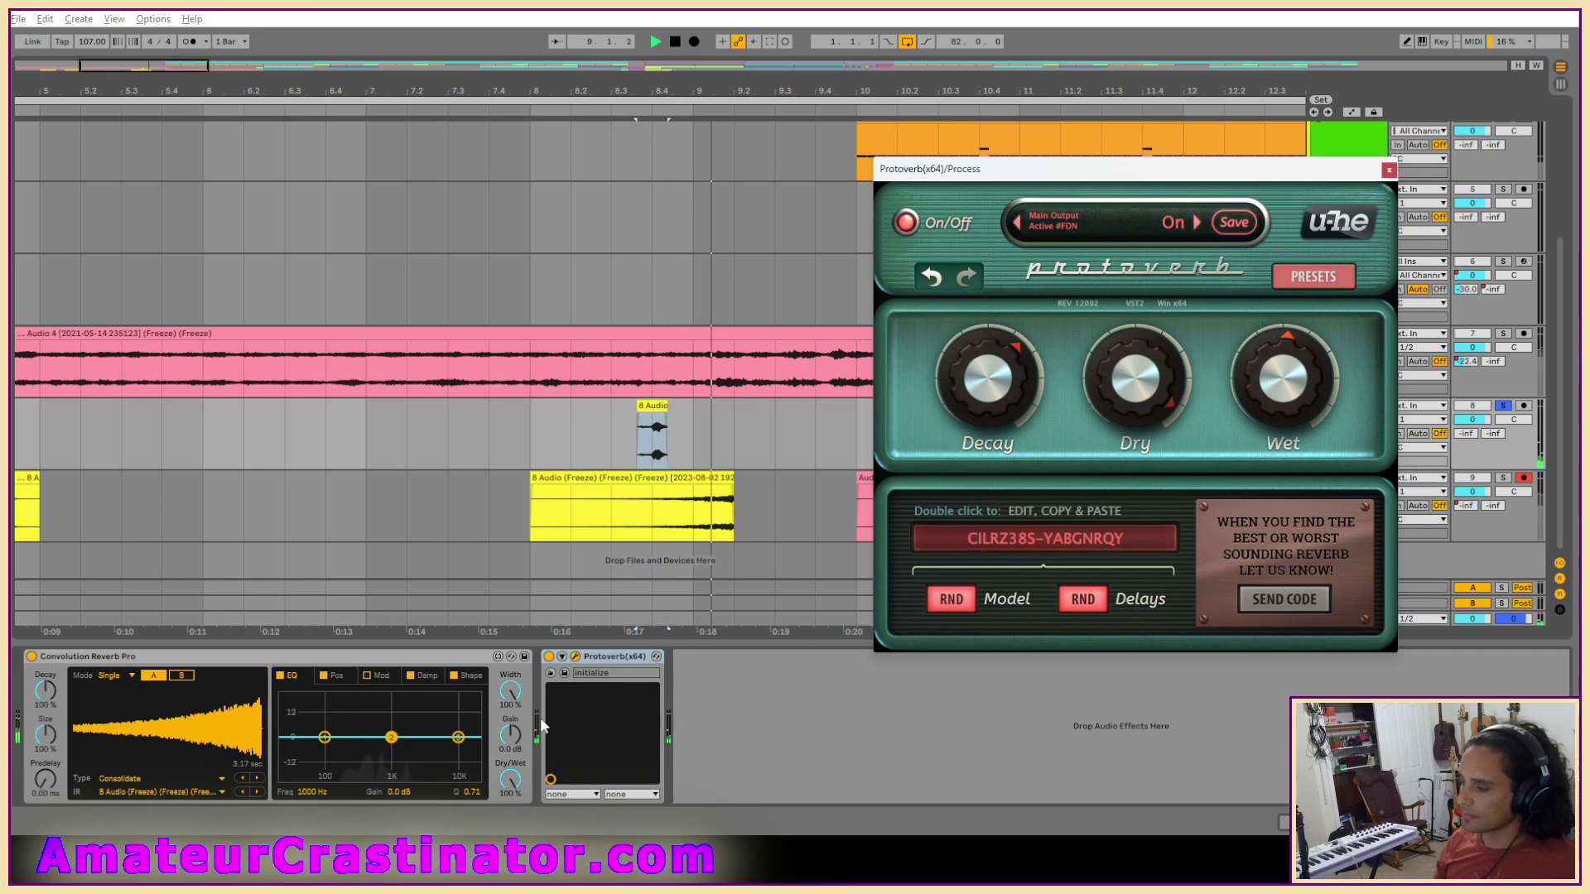
left_click(957, 600)
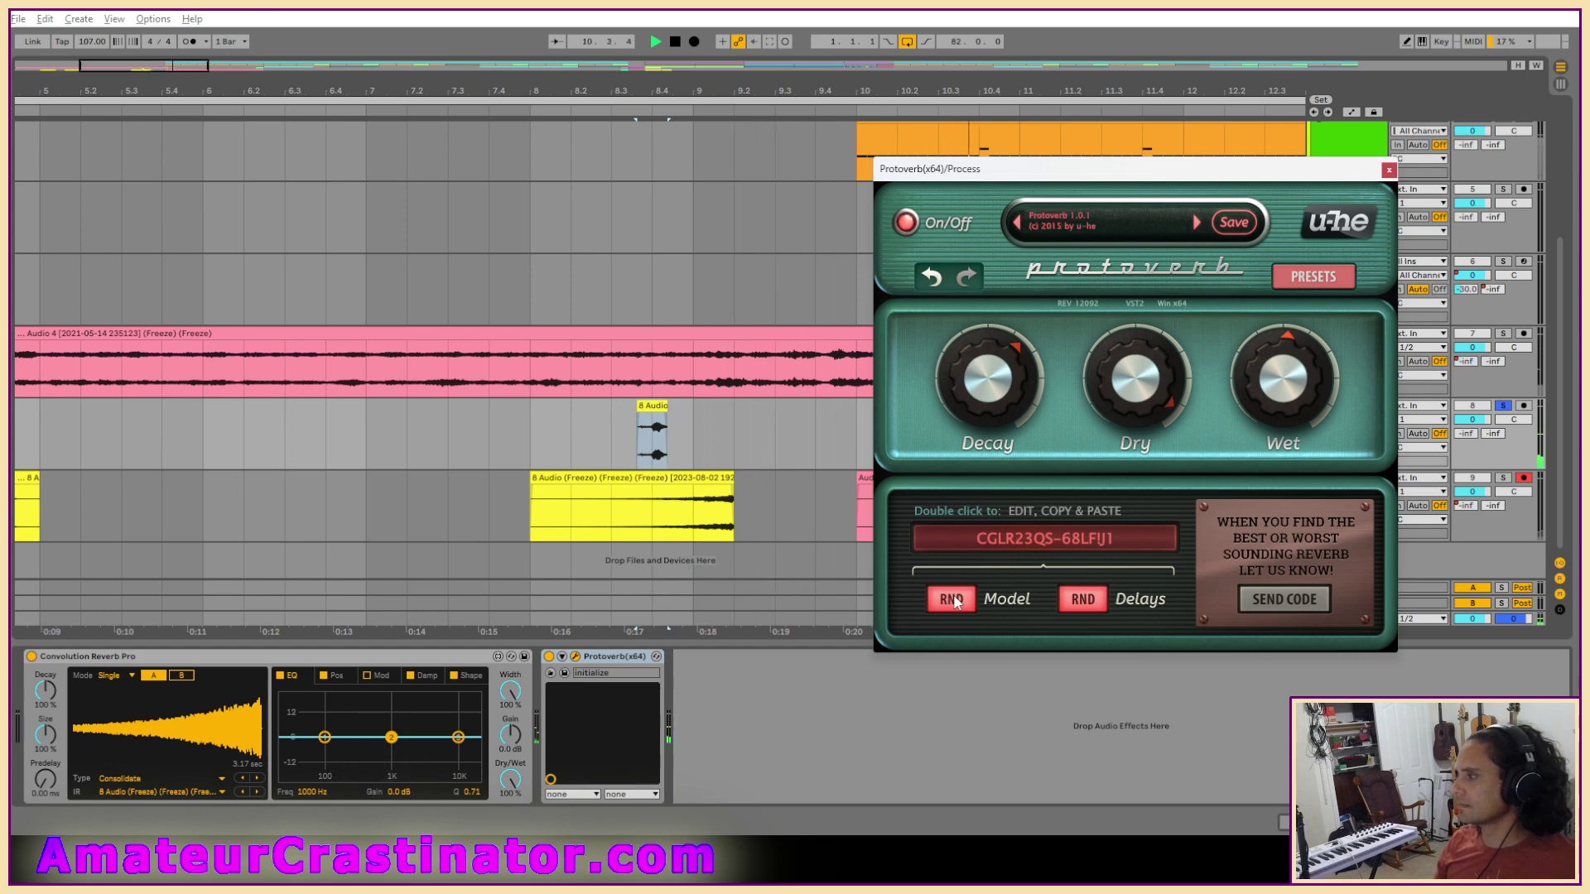
Play all tracks from 6.2 without the Process solo and deactivate the reversed reverb clip on 9 Audio.
left_click(244, 455)
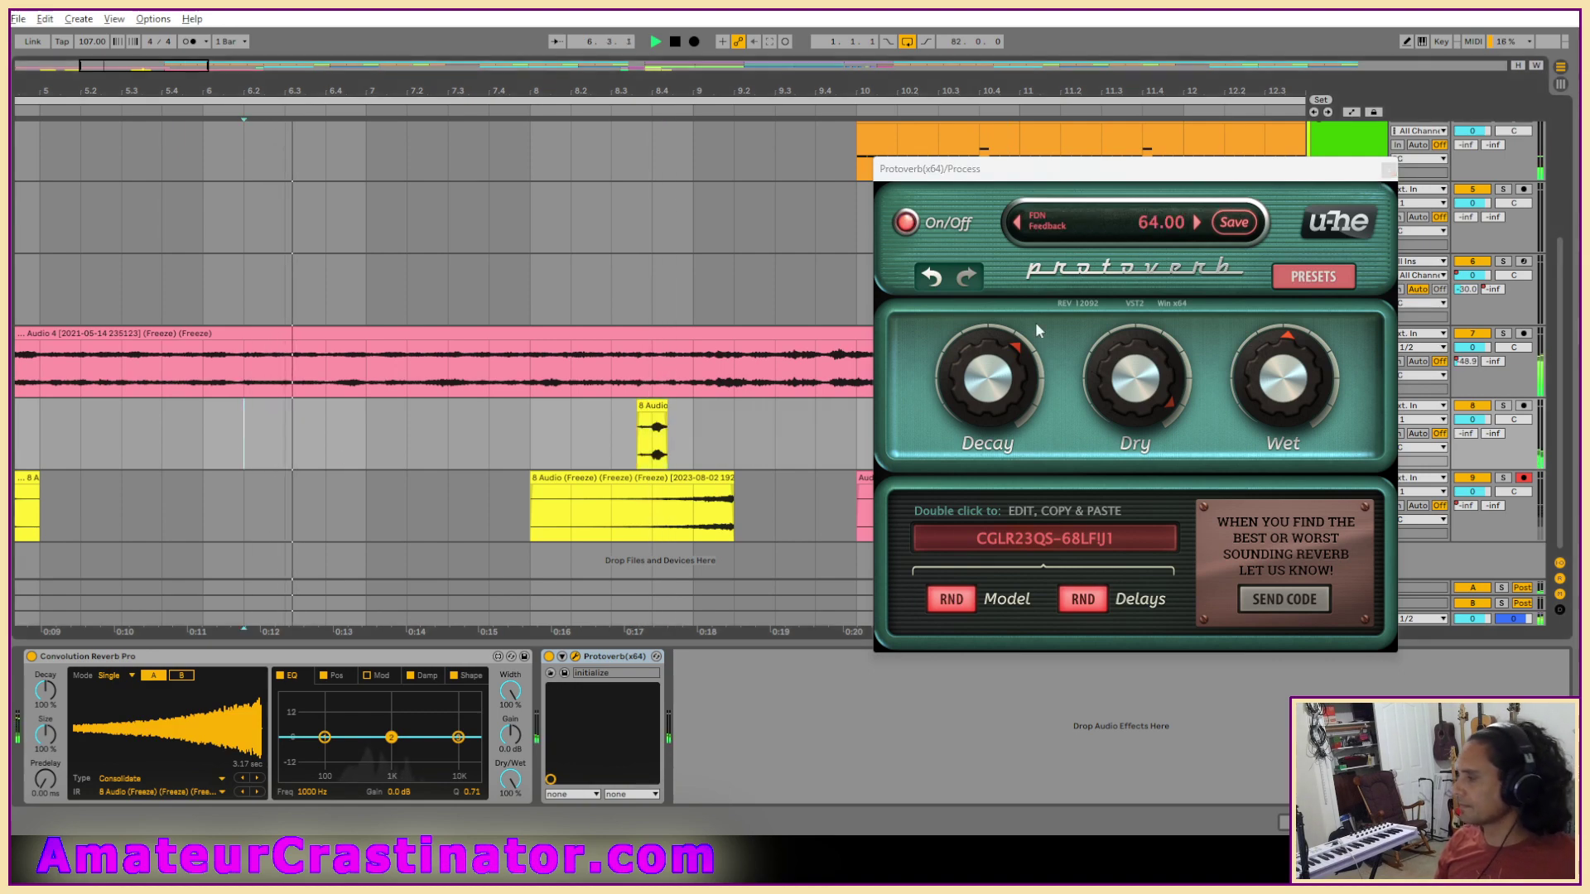
left_click(568, 478)
key("0")
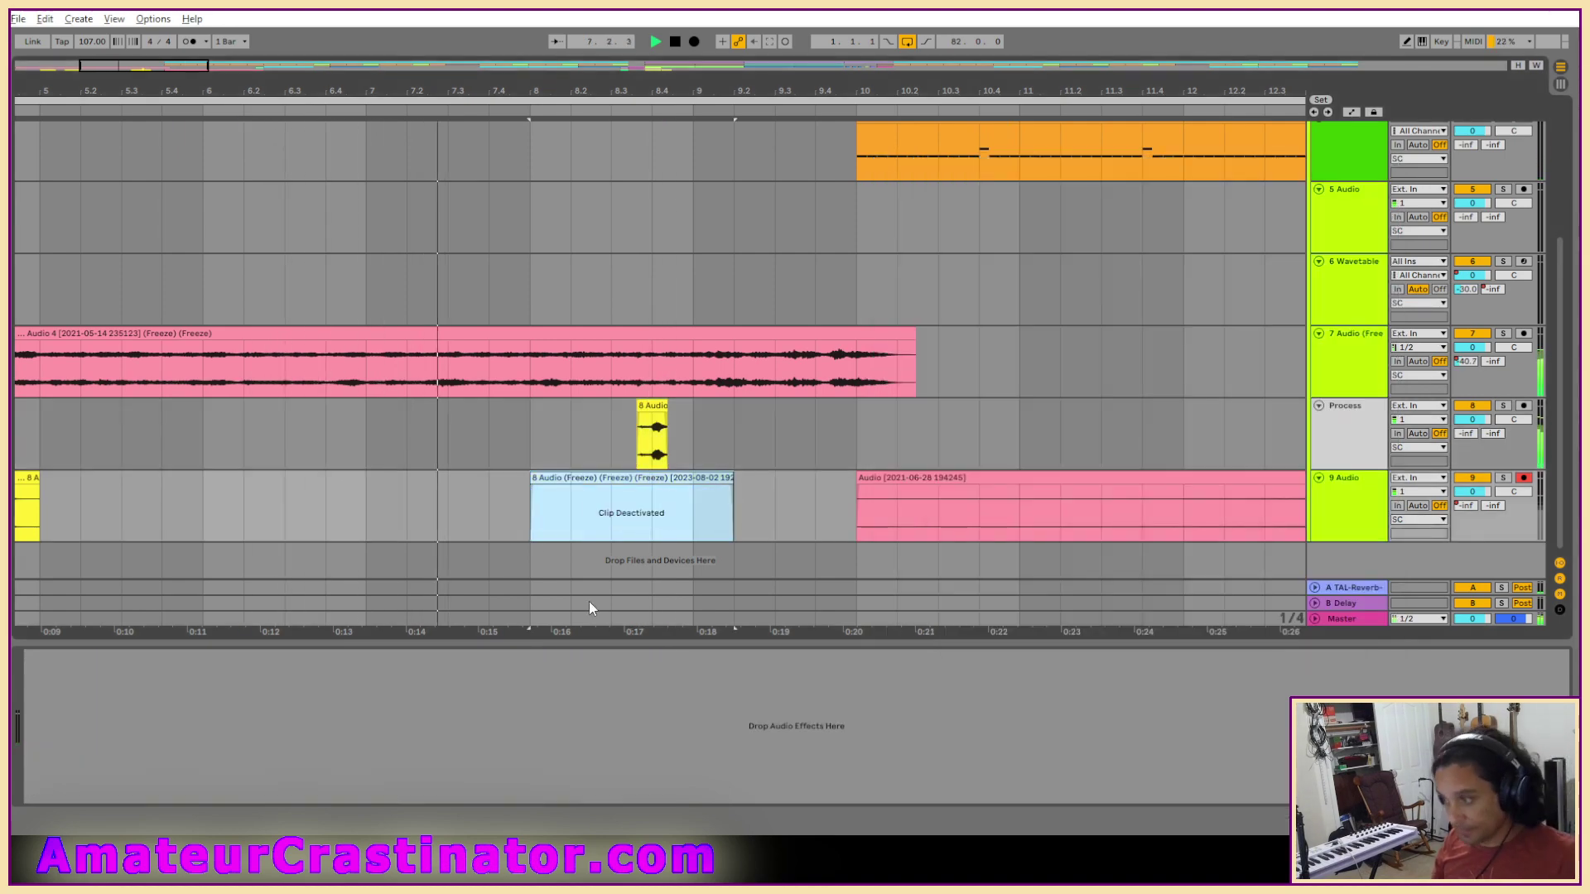
Listen to the processed transition within the full arrangement, through the bar 10 entry and again from the start.
scroll(673, 498, "down", 7)
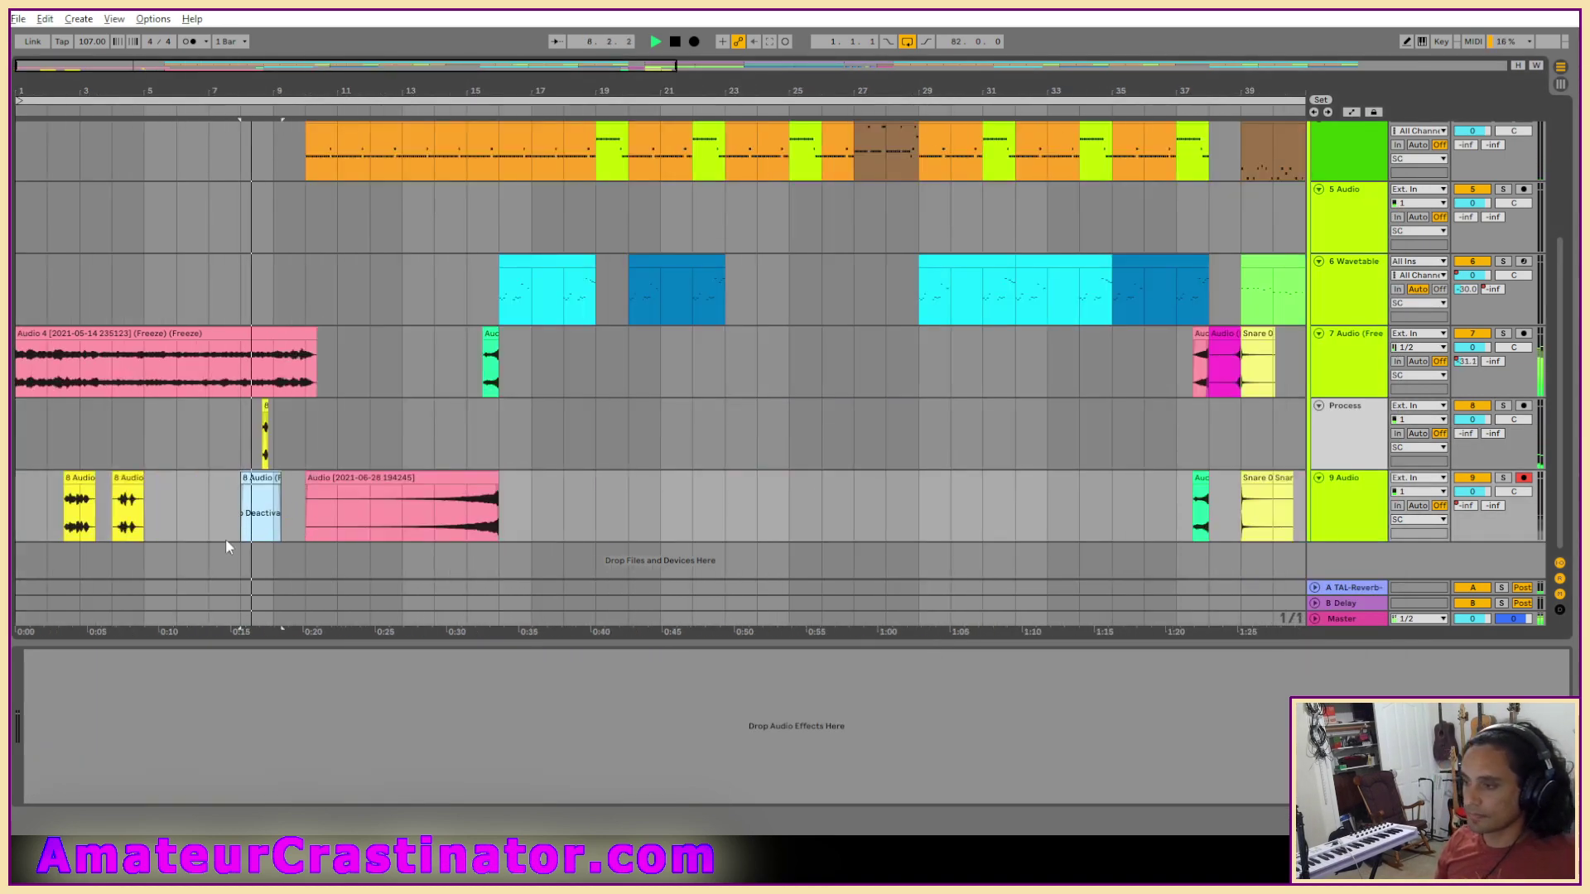
scroll(212, 538, "up", 3)
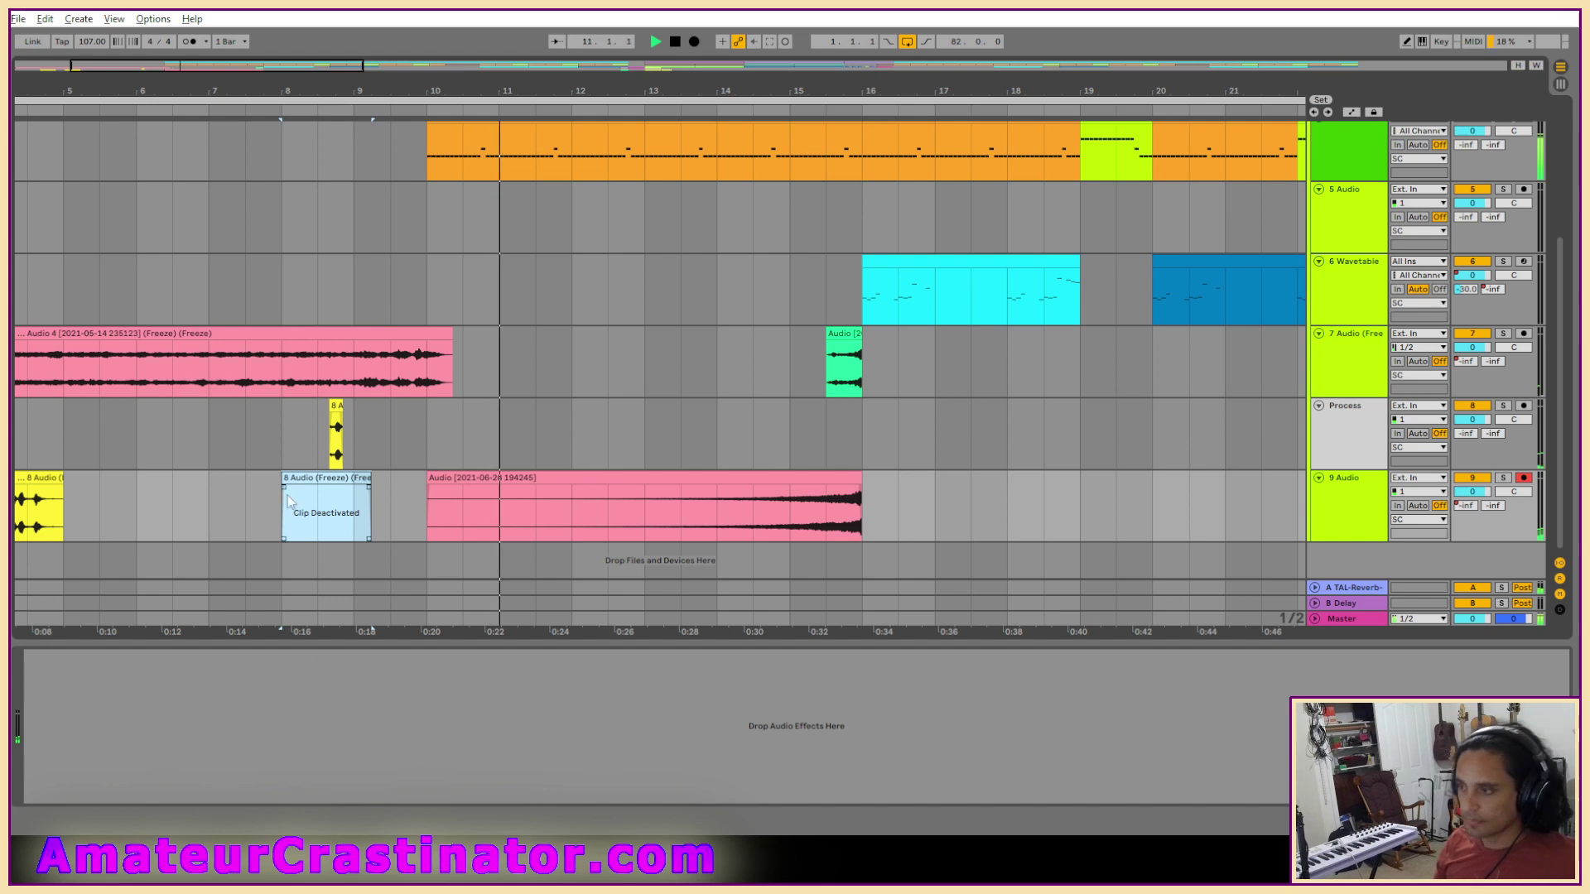
scroll(205, 494, "down", 3)
left_click(29, 445)
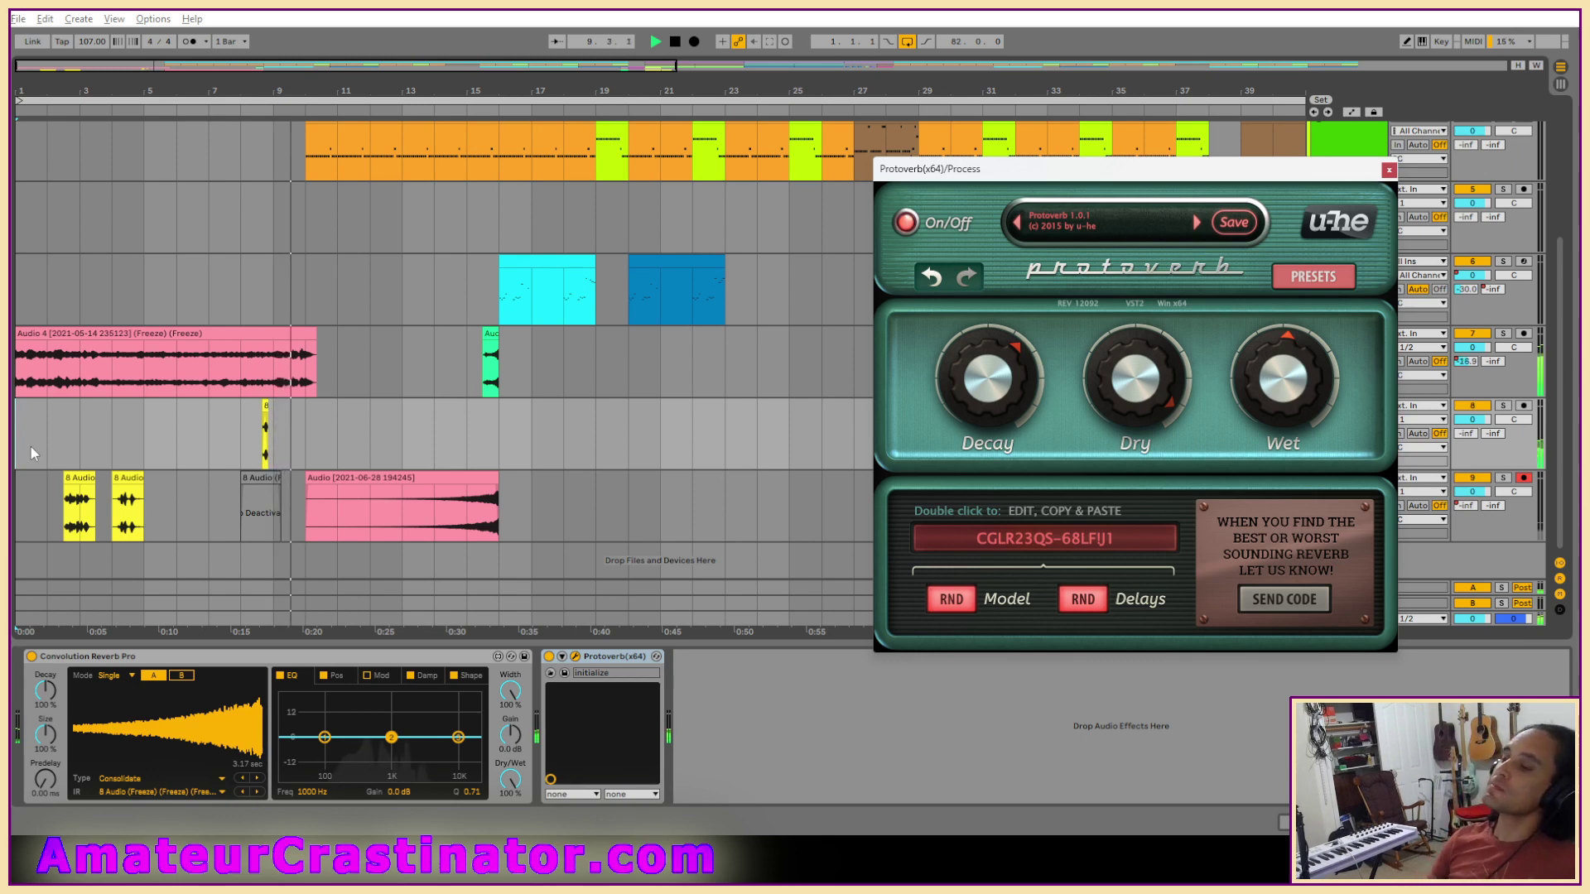
Close Protoverb, stop playback, and freeze and flatten the Process track to render its reverb effects into audio.
left_click(1388, 171)
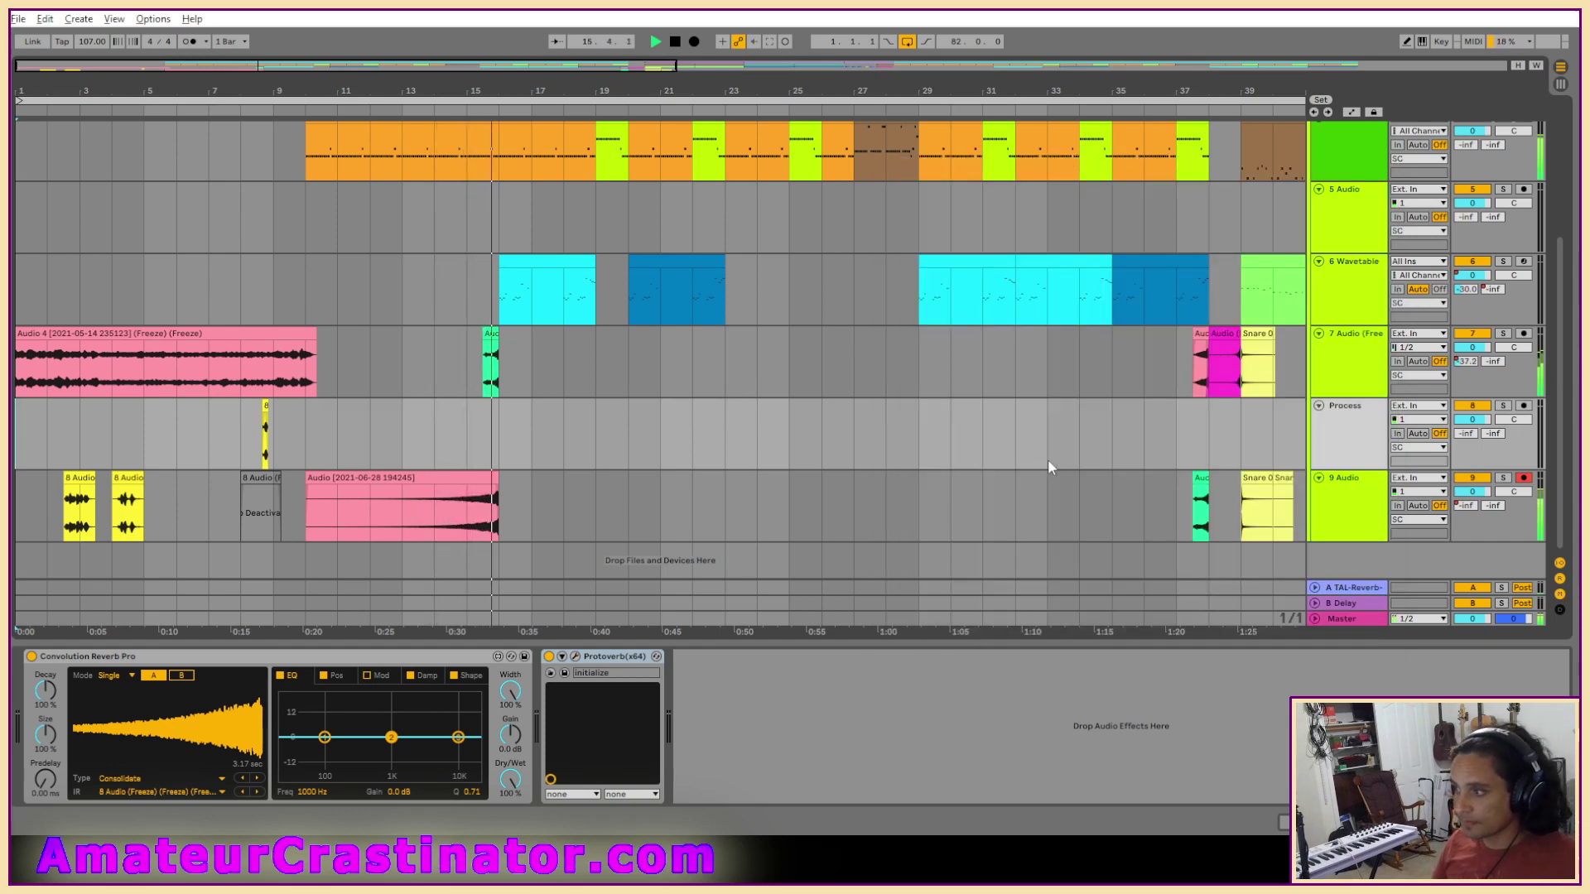
key("space")
right_click(1356, 435)
left_click(1402, 534)
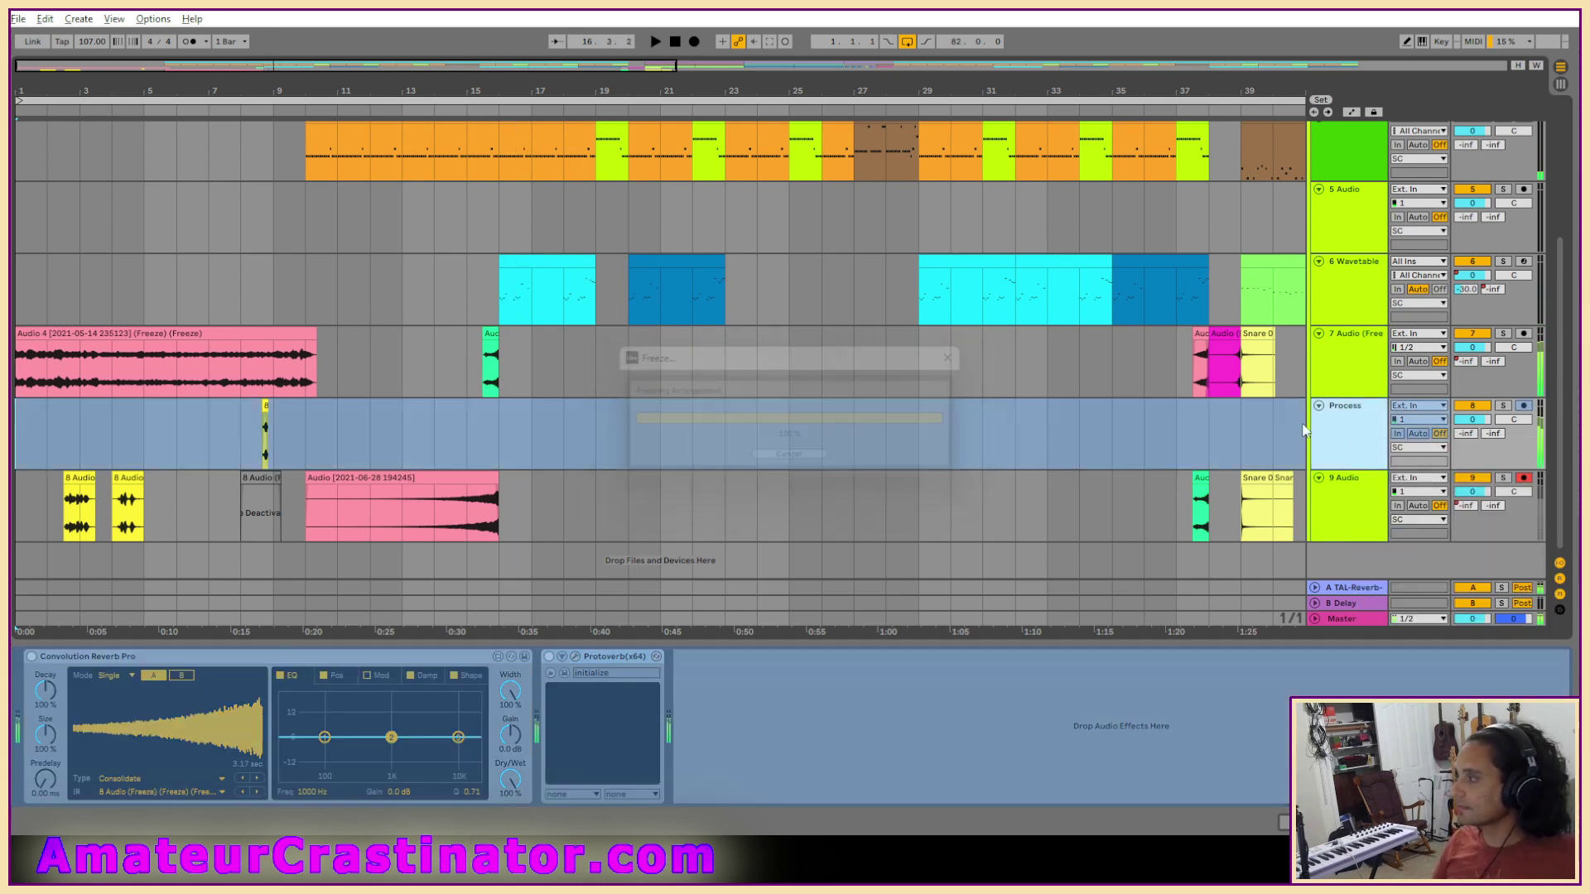
right_click(1336, 425)
left_click(1378, 533)
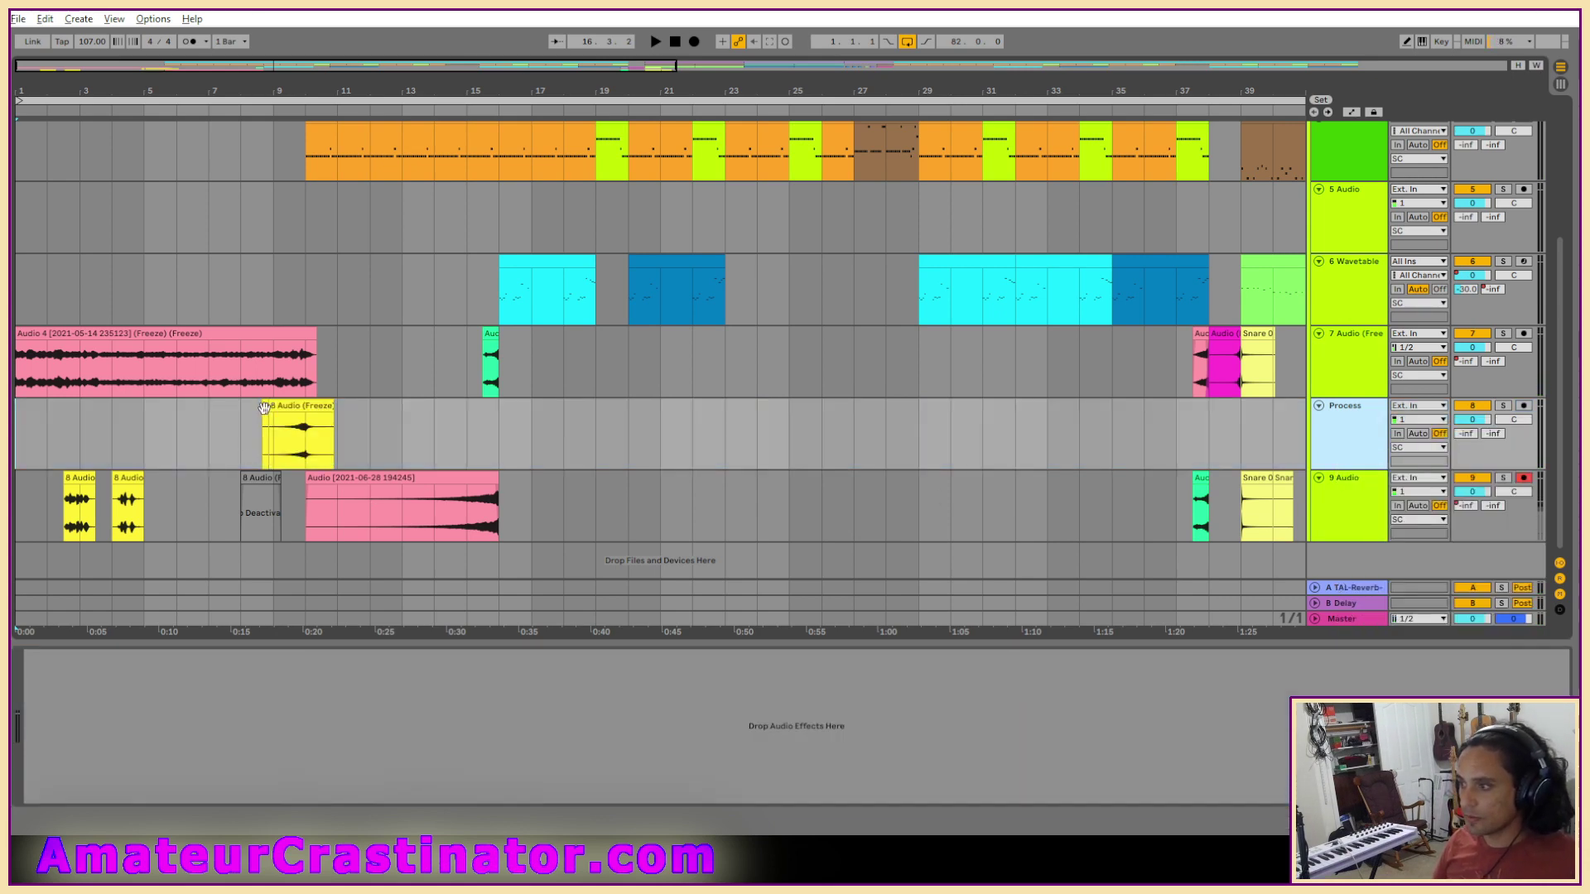
Trim the leftover tail after 10.4 from the rendered Process clip and delete the deactivated clip on 9 Audio.
left_click(298, 407)
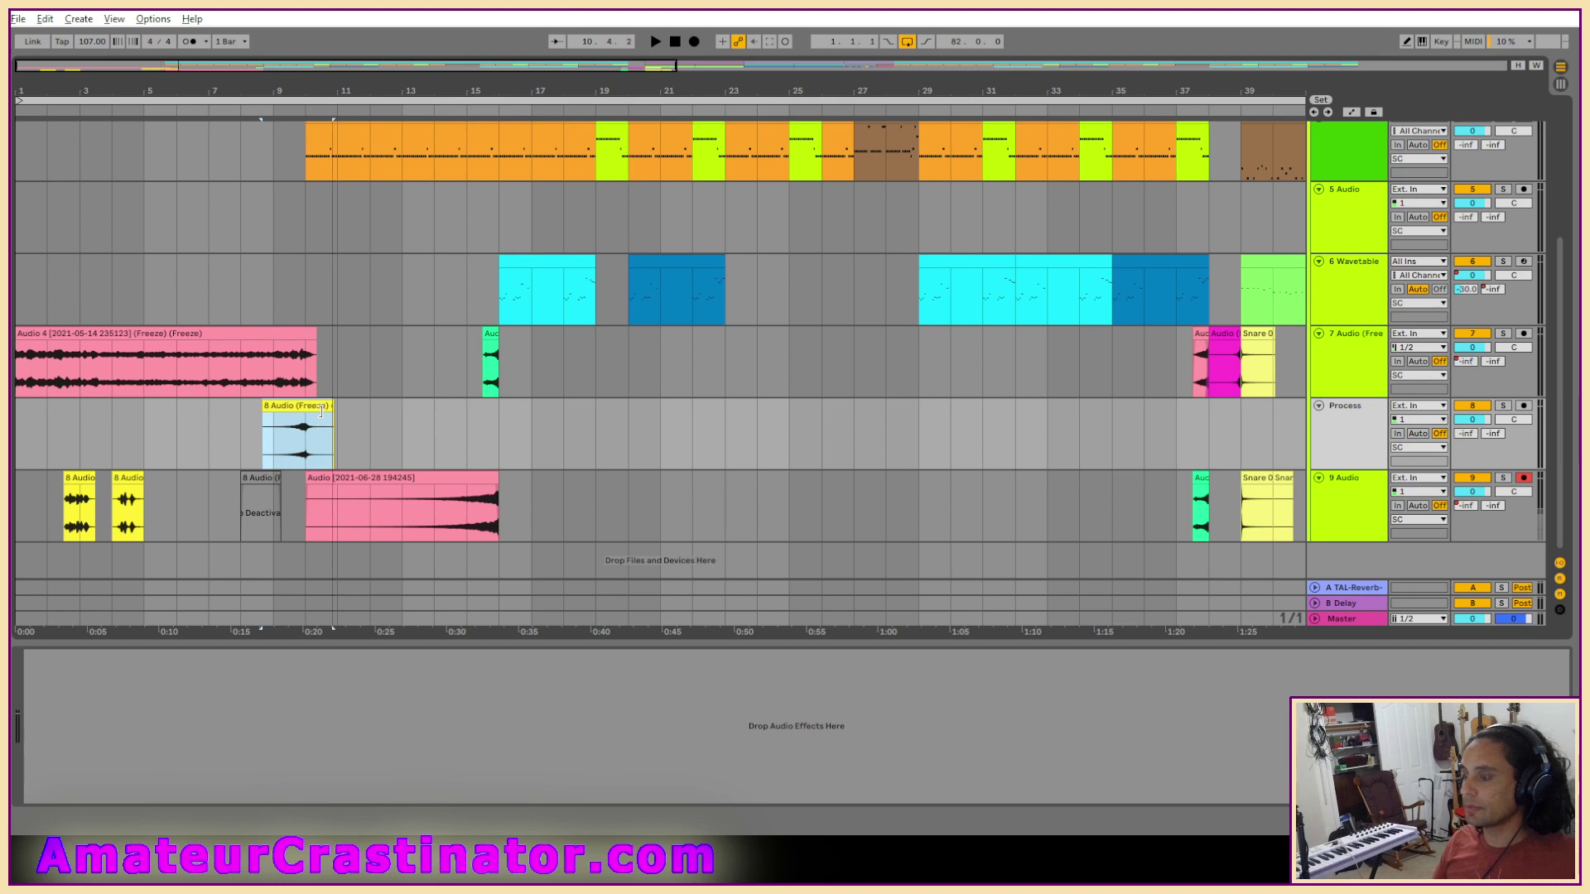
scroll(230, 472, "up", 5)
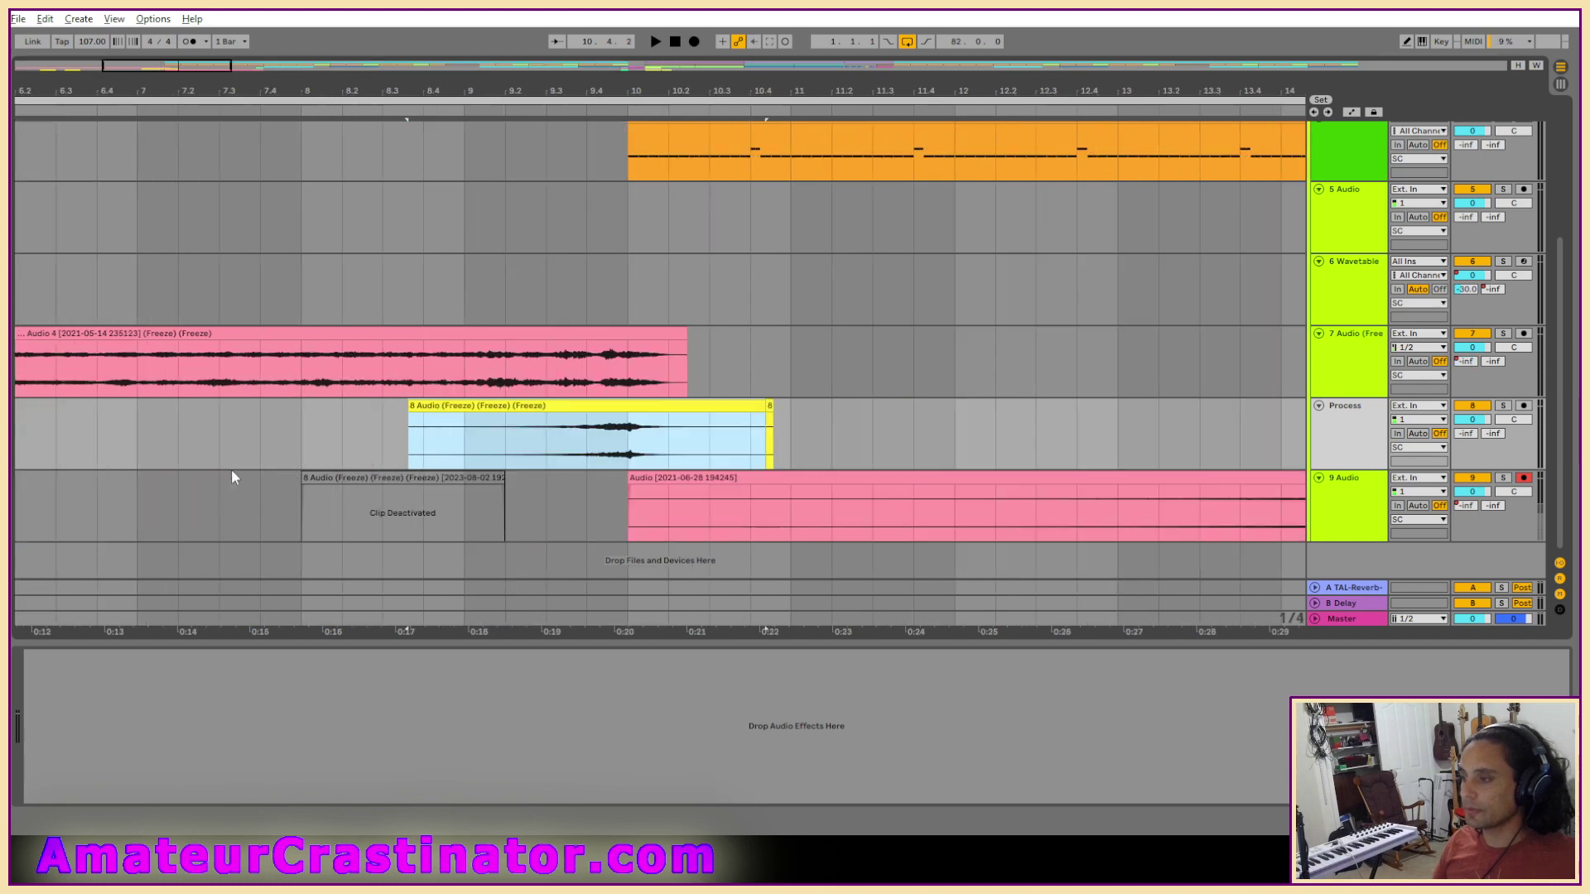
left_click(782, 424)
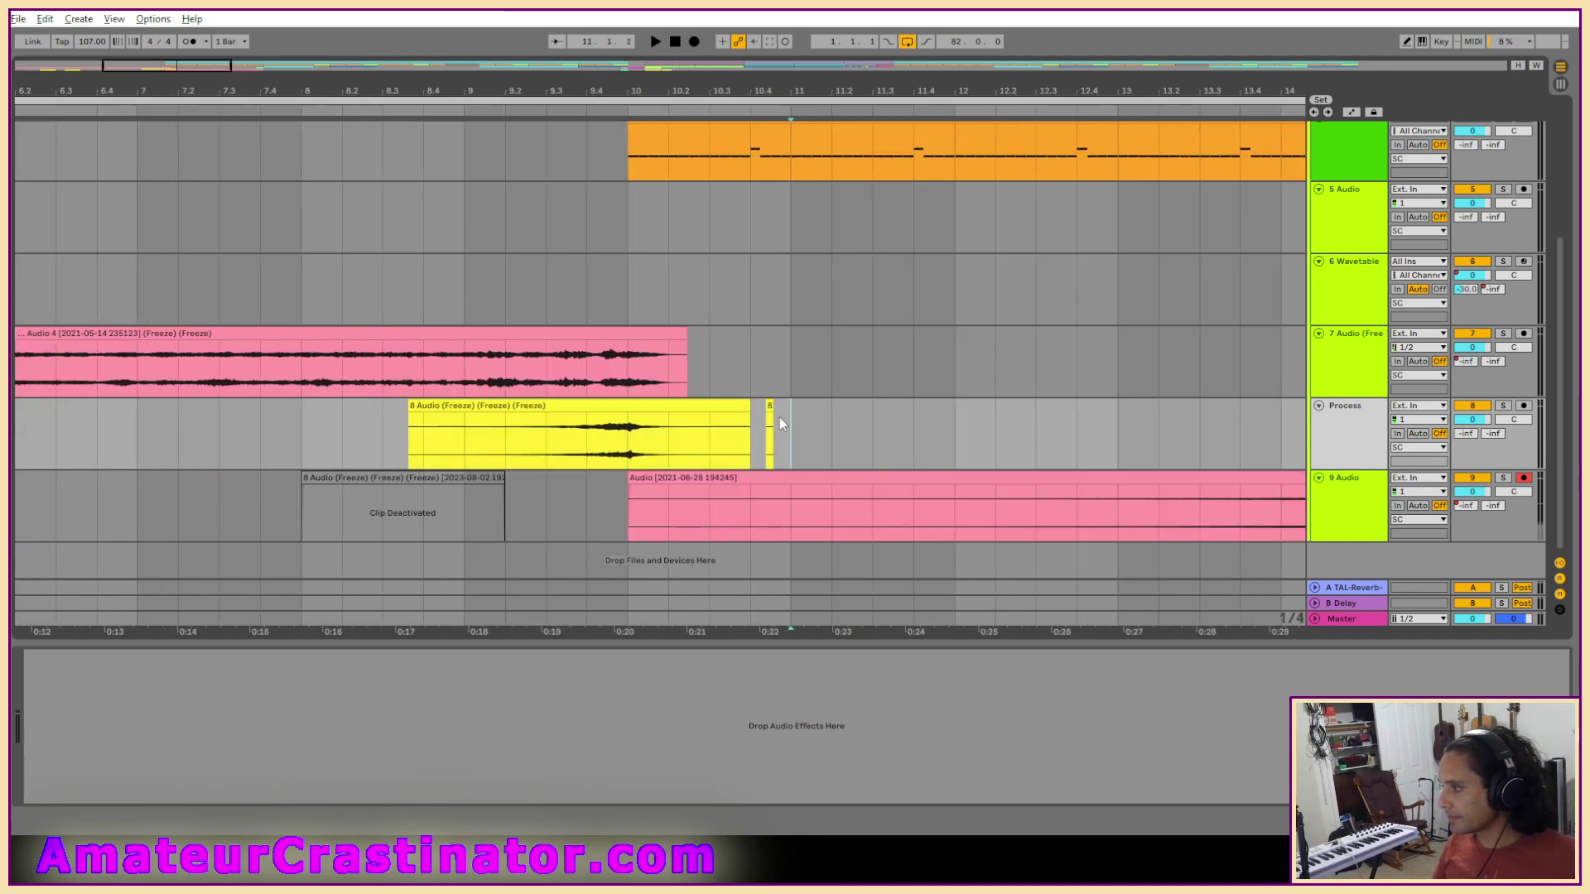
left_click(451, 484)
key("Delete")
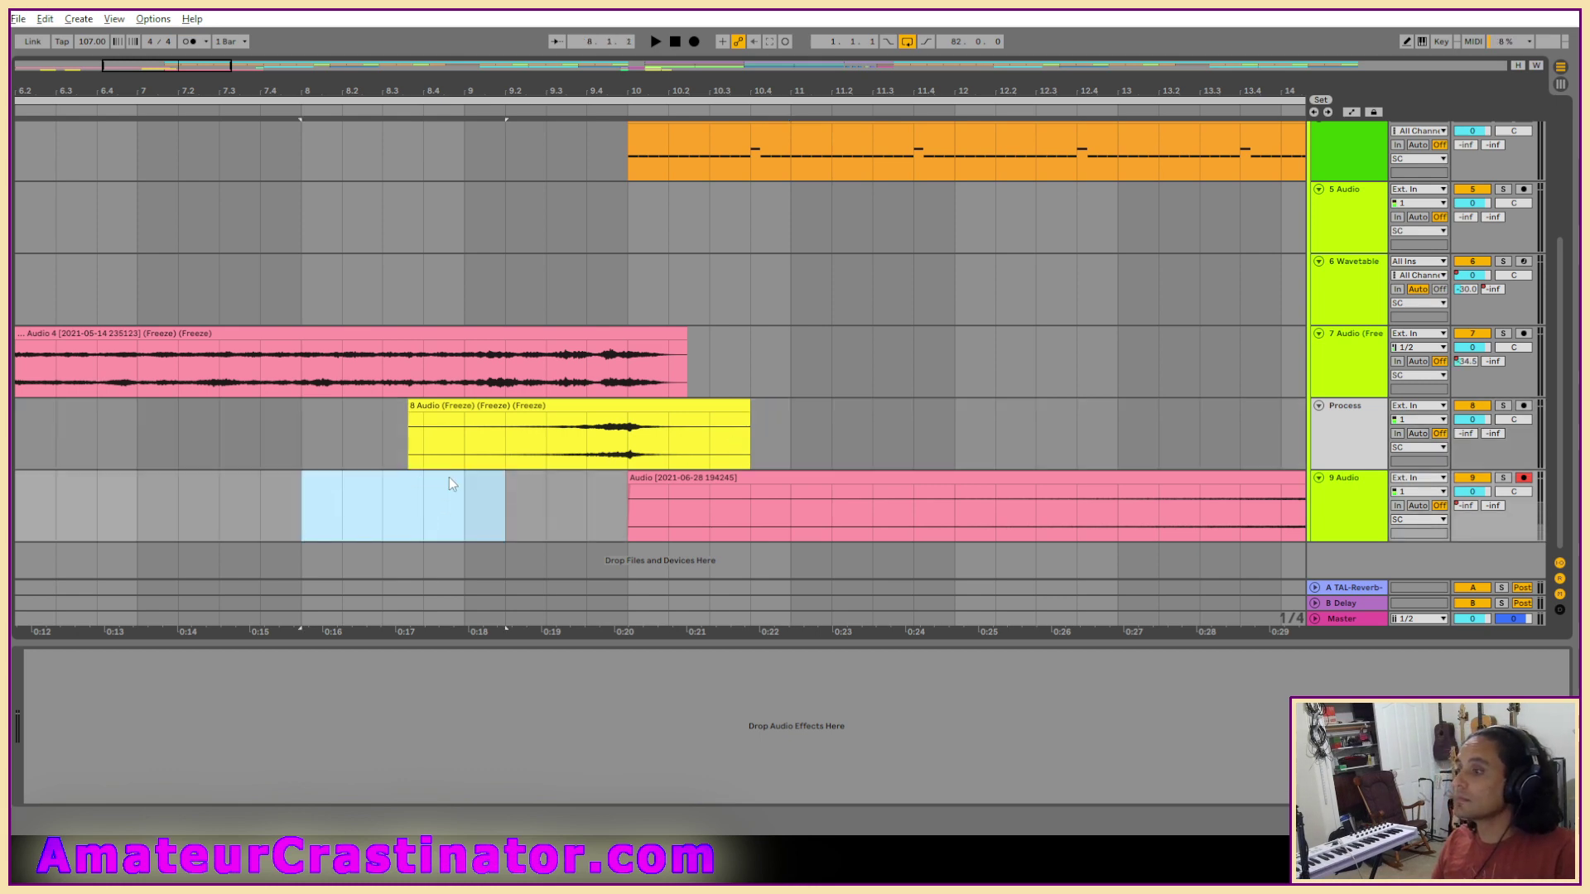
Add an audio track below Process, move the rendered clip onto it, and place the Process track above 7 Audio.
left_click(1350, 495)
left_click(1356, 434)
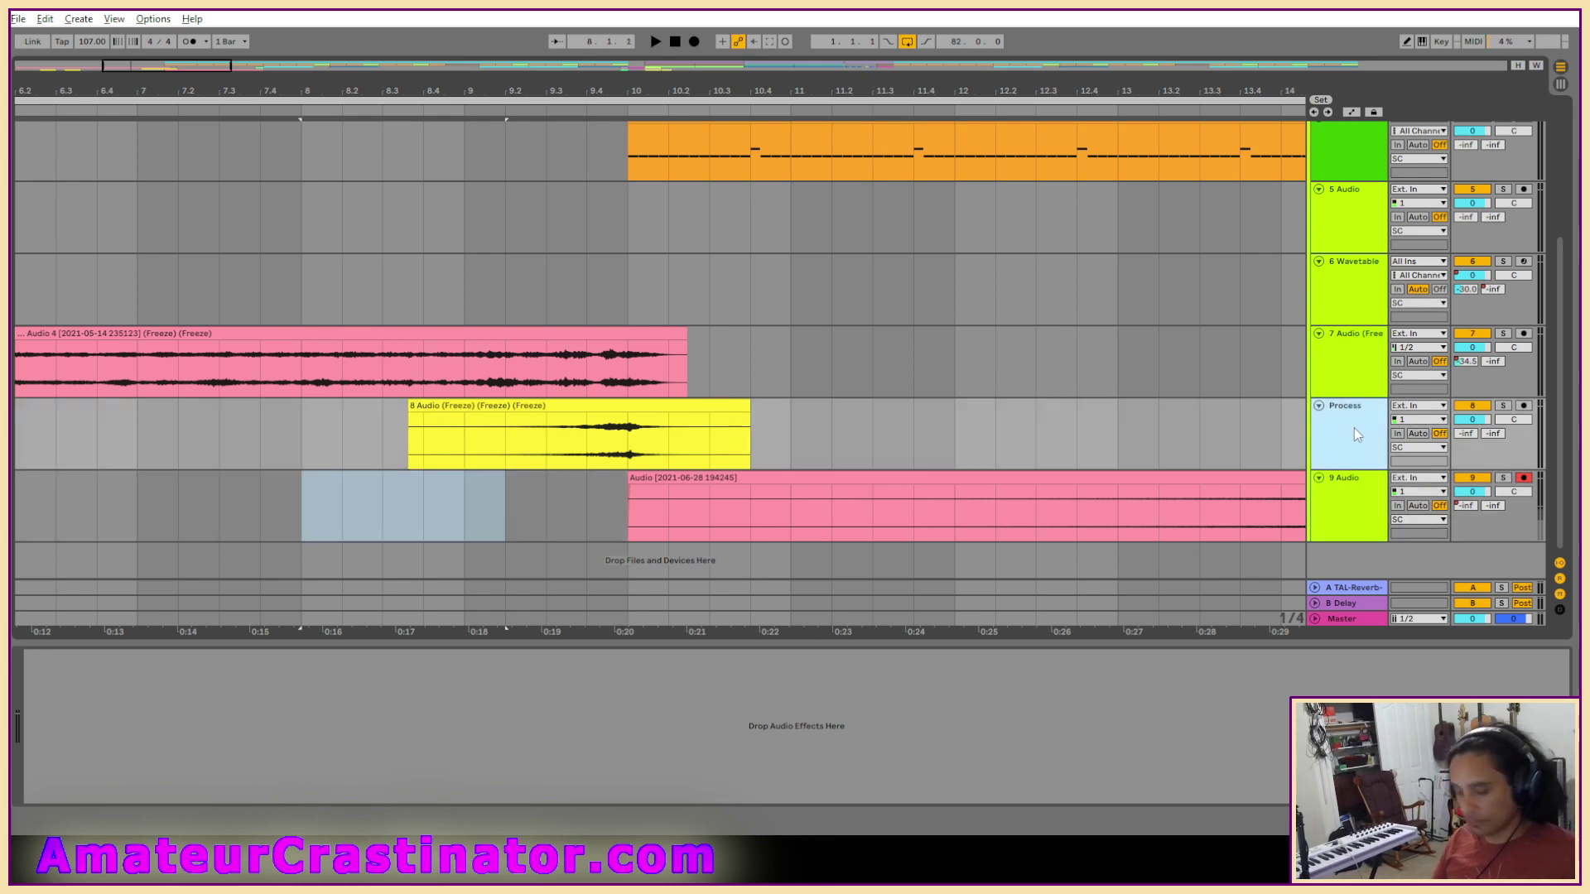
key("ctrl+t")
left_click_drag(596, 420, 596, 504)
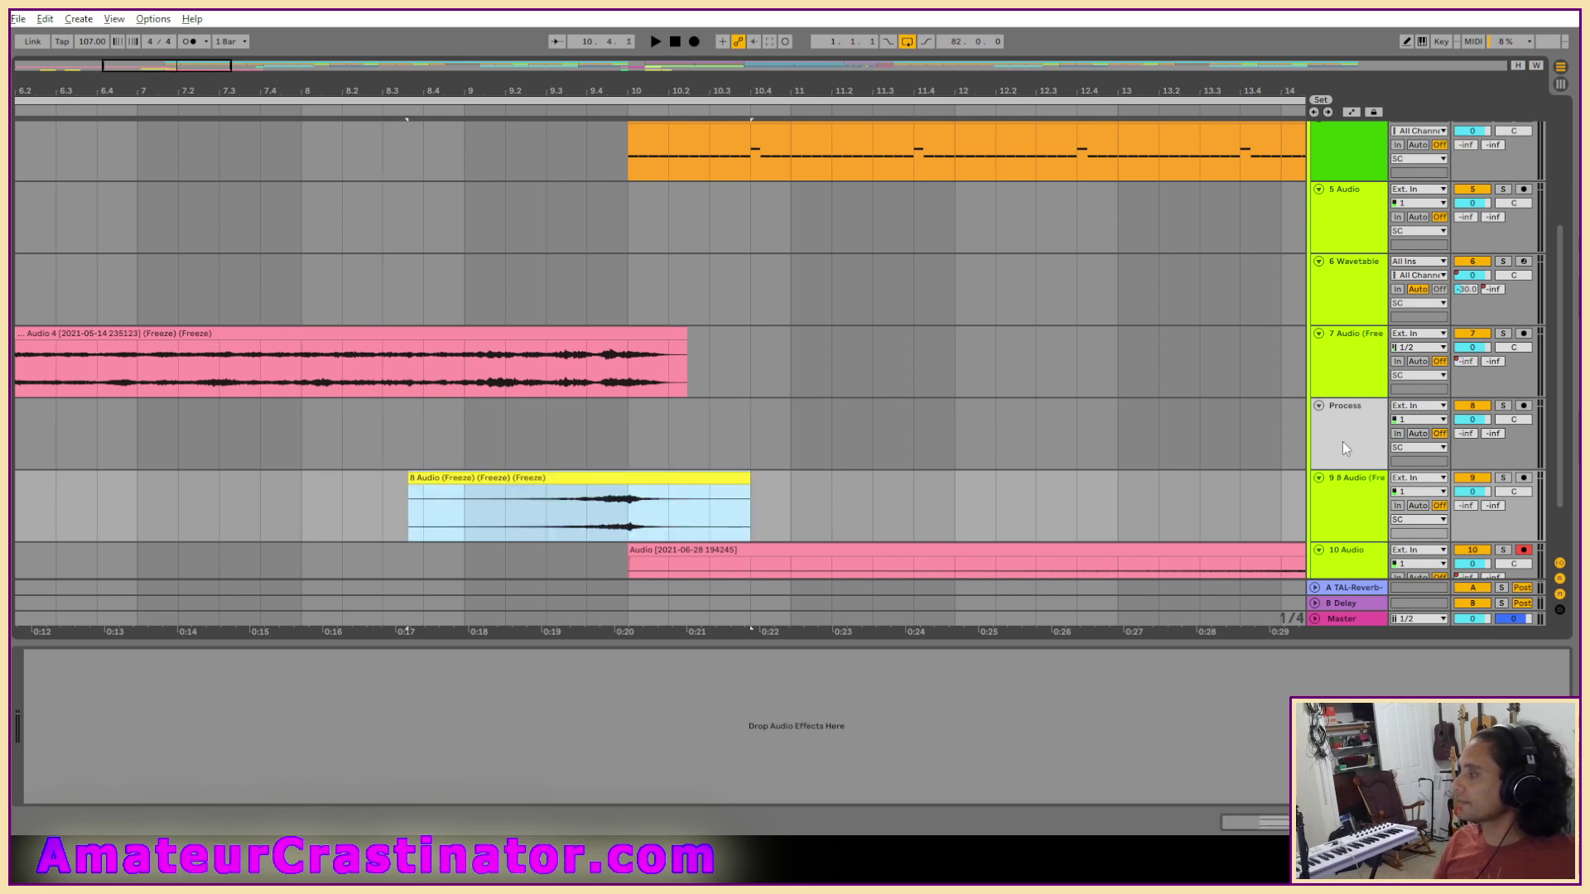
left_click_drag(1343, 448, 1344, 336)
Delete the empty 5 Audio track between the two Wavetable tracks.
key("w")
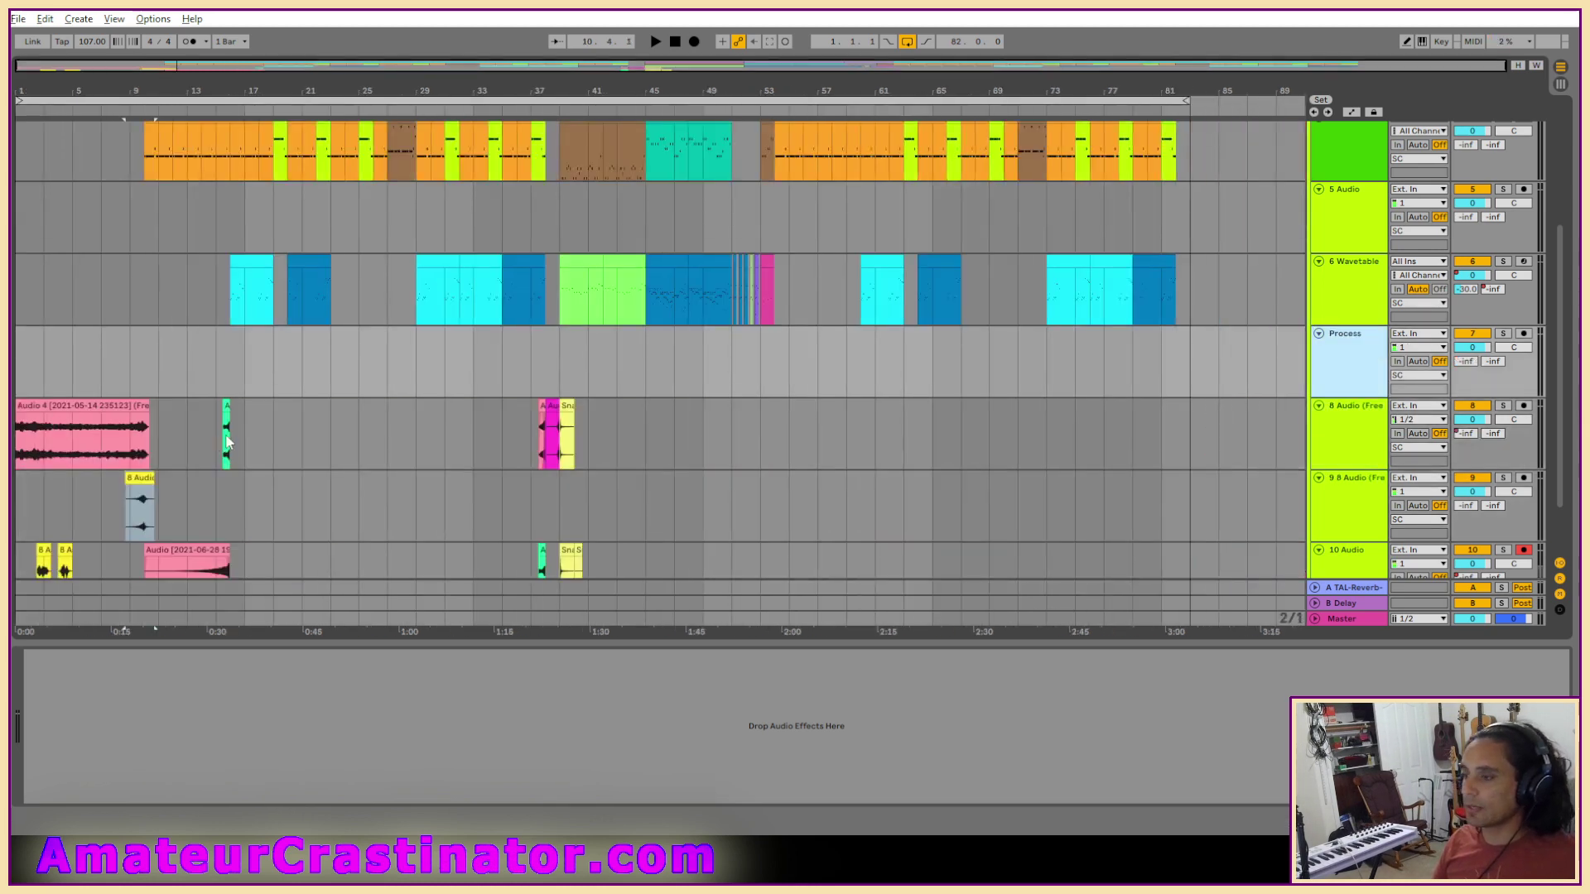
scroll(331, 468, "up", 2)
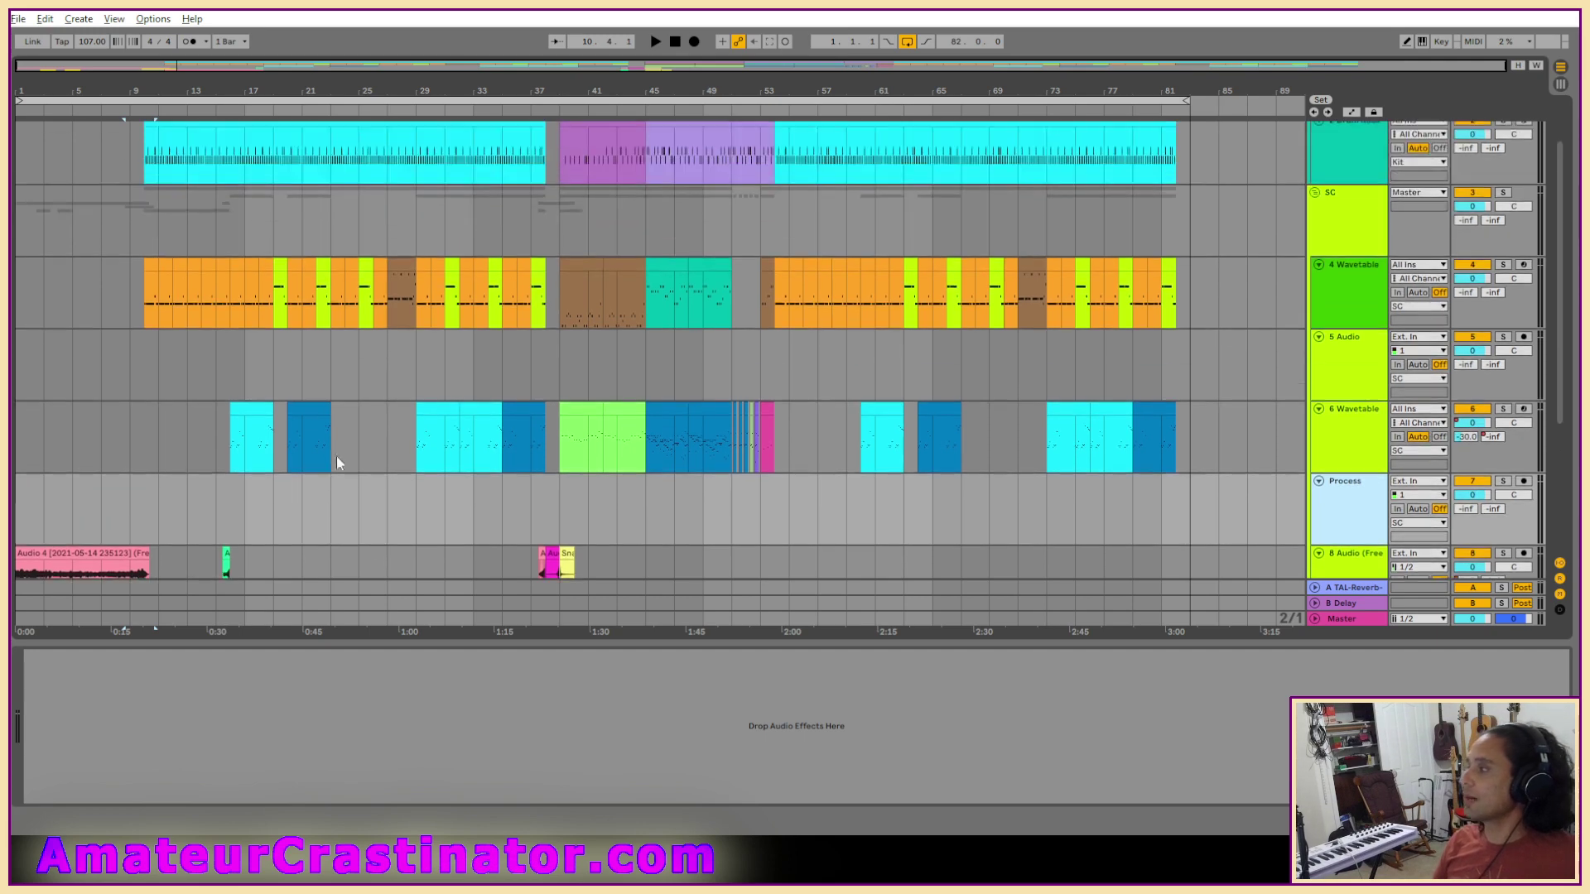
left_click(1356, 367)
scroll(1324, 381, "up", 1)
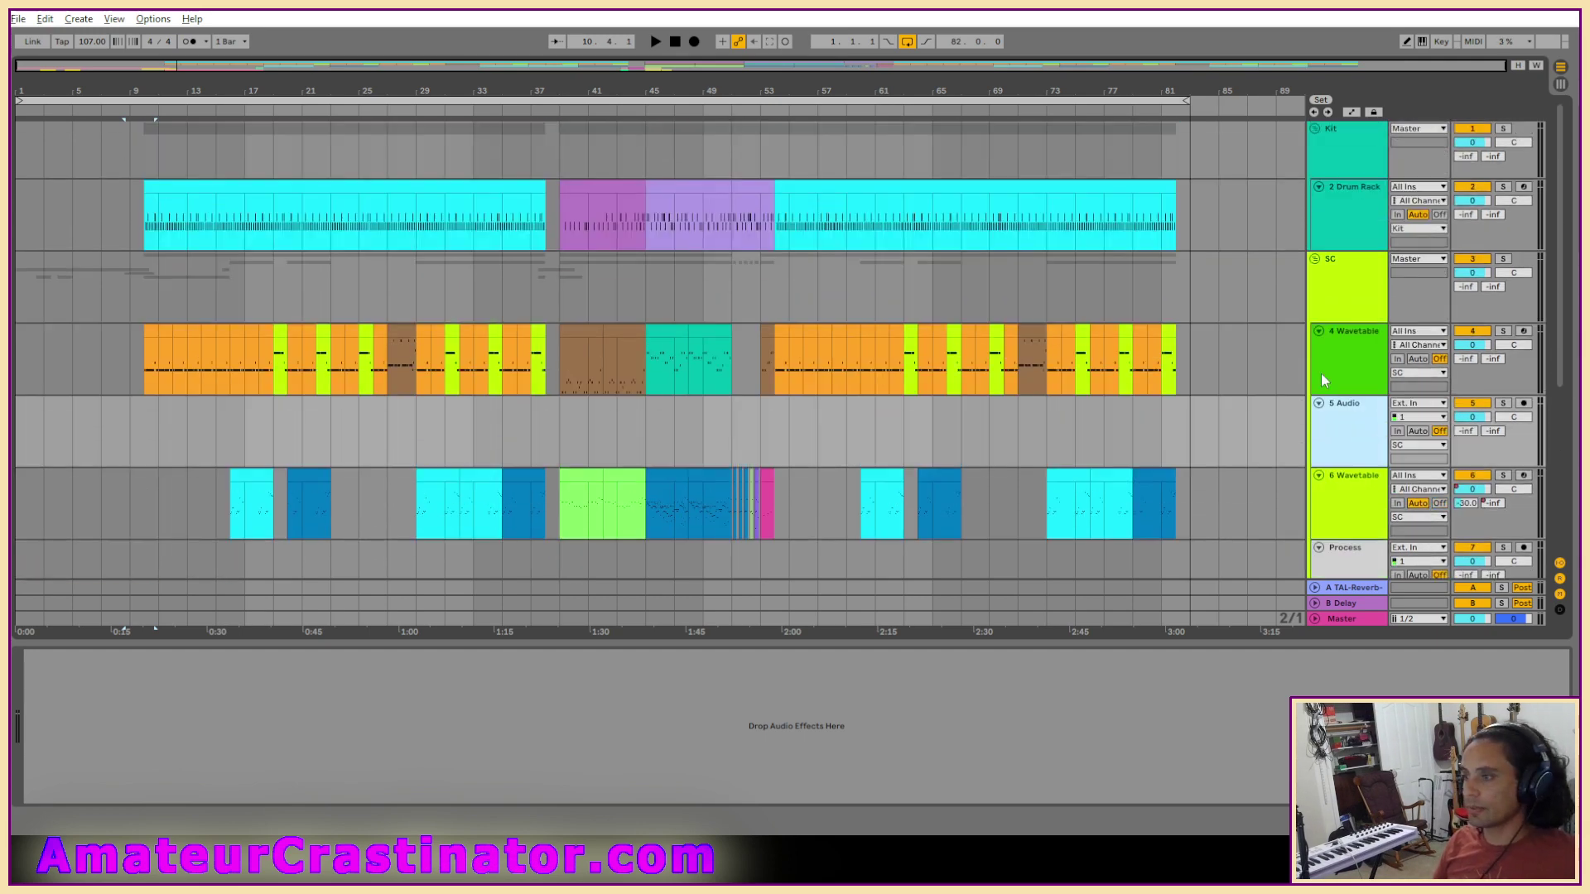
scroll(1343, 414, "down", 1)
key("Delete")
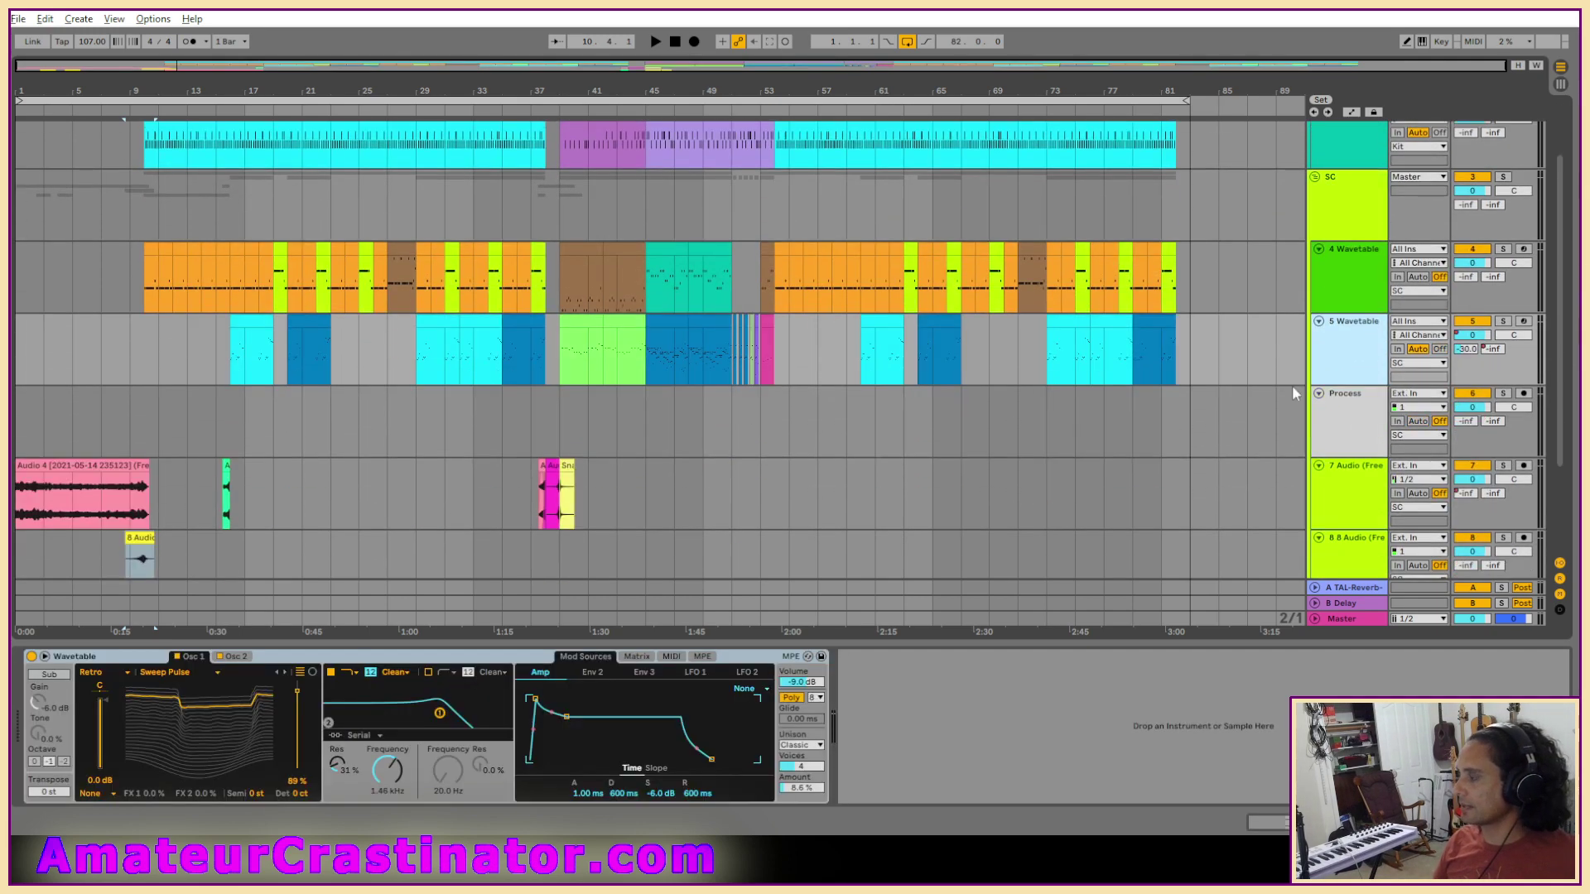
scroll(551, 414, "down", 1)
key("ctrl+z")
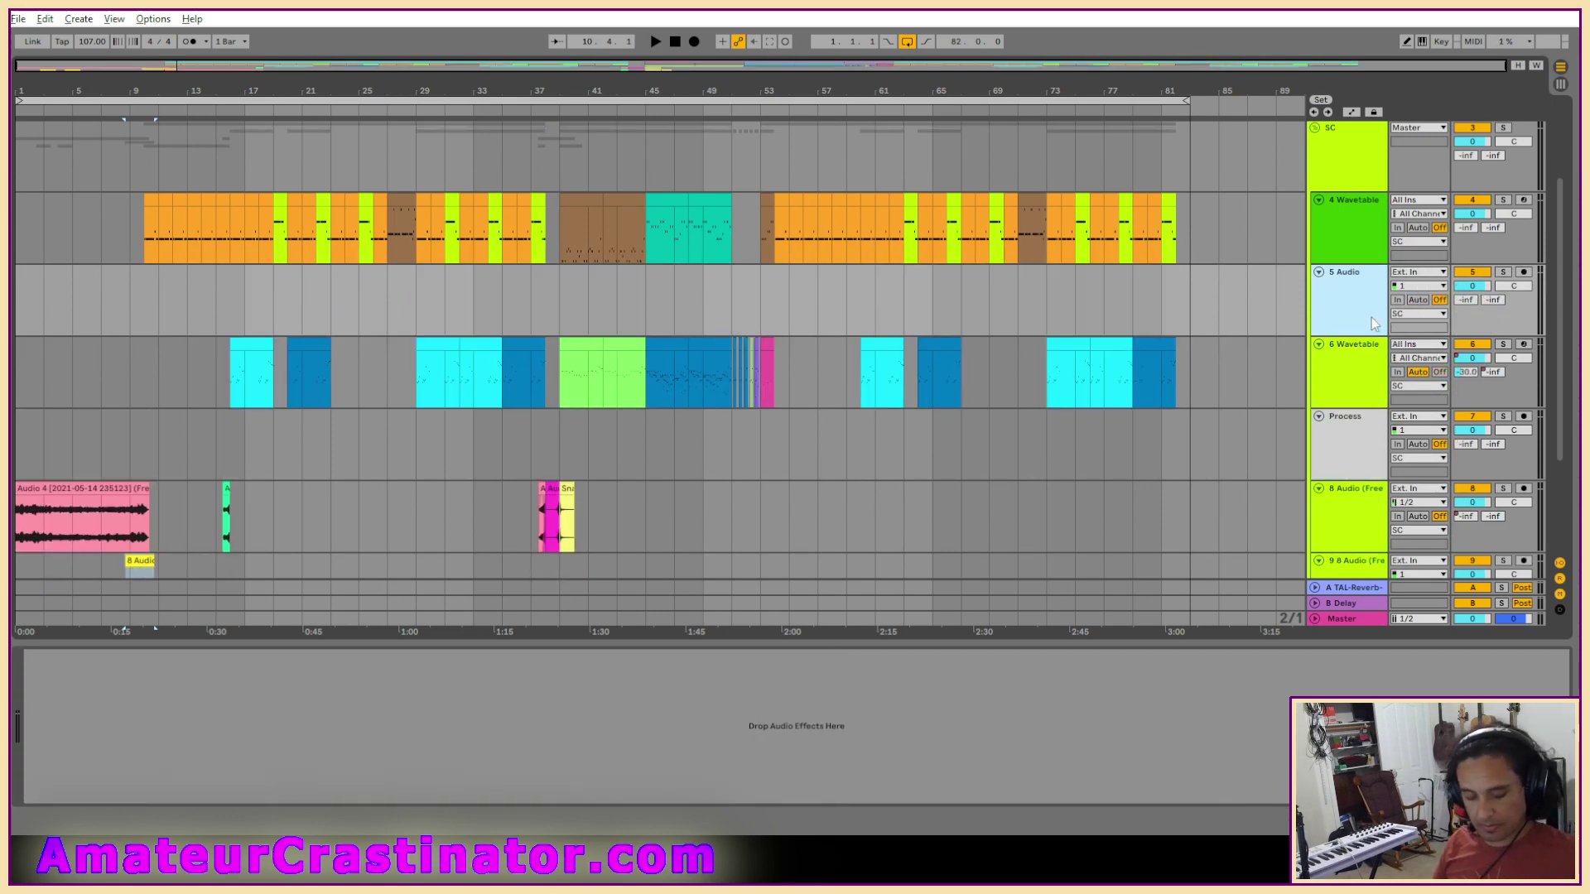
key("Delete")
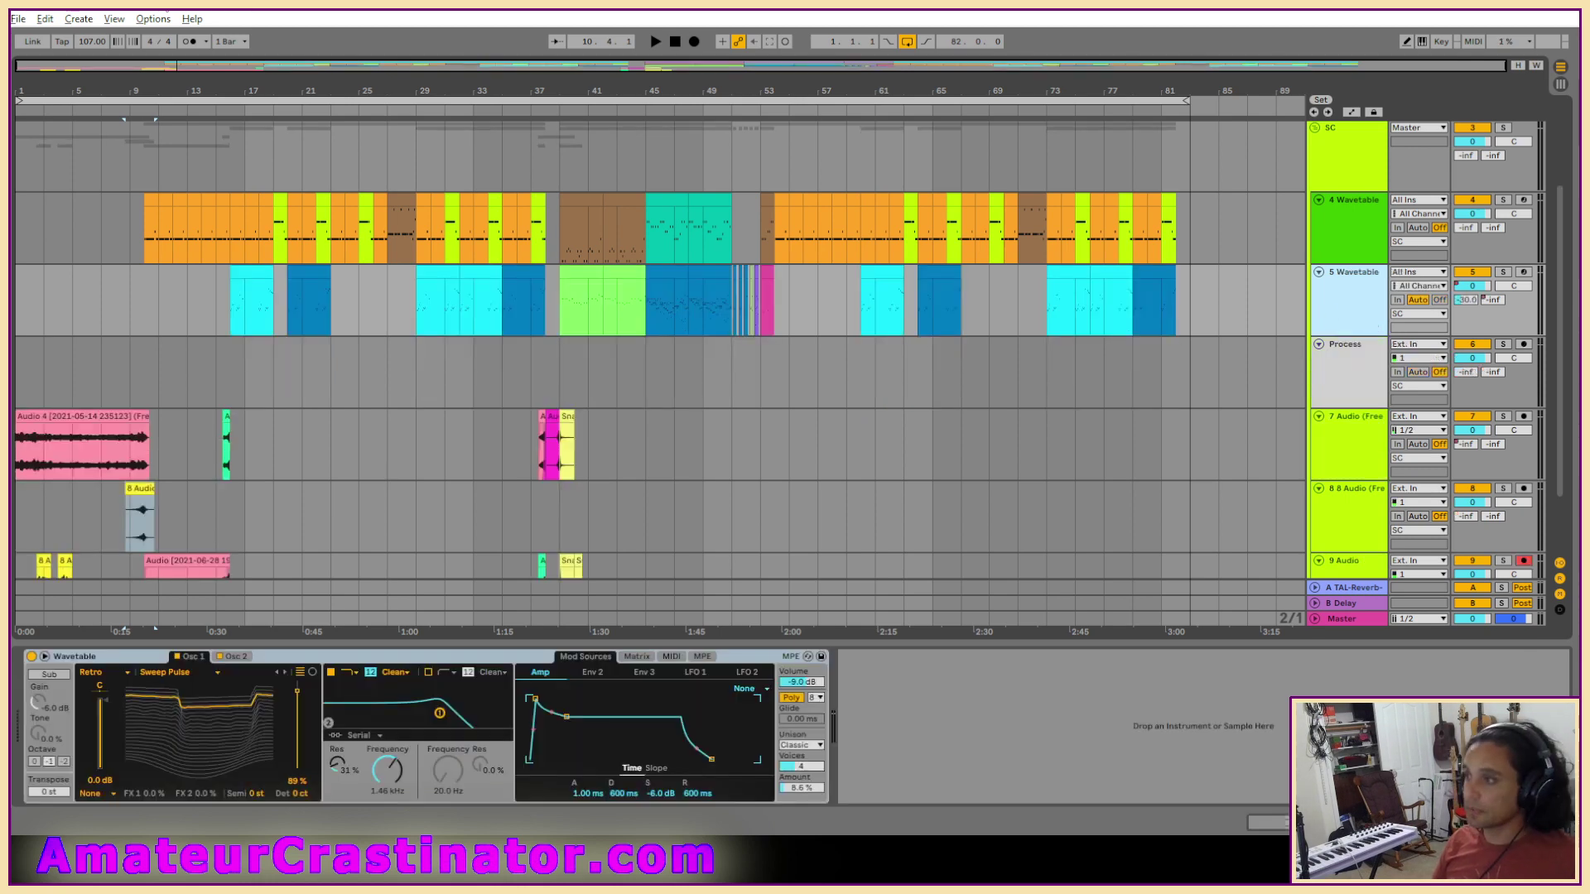
Play the arrangement from the start and listen through the new transition and the bar 10 entry.
left_click(655, 41)
scroll(594, 416, "up", 3)
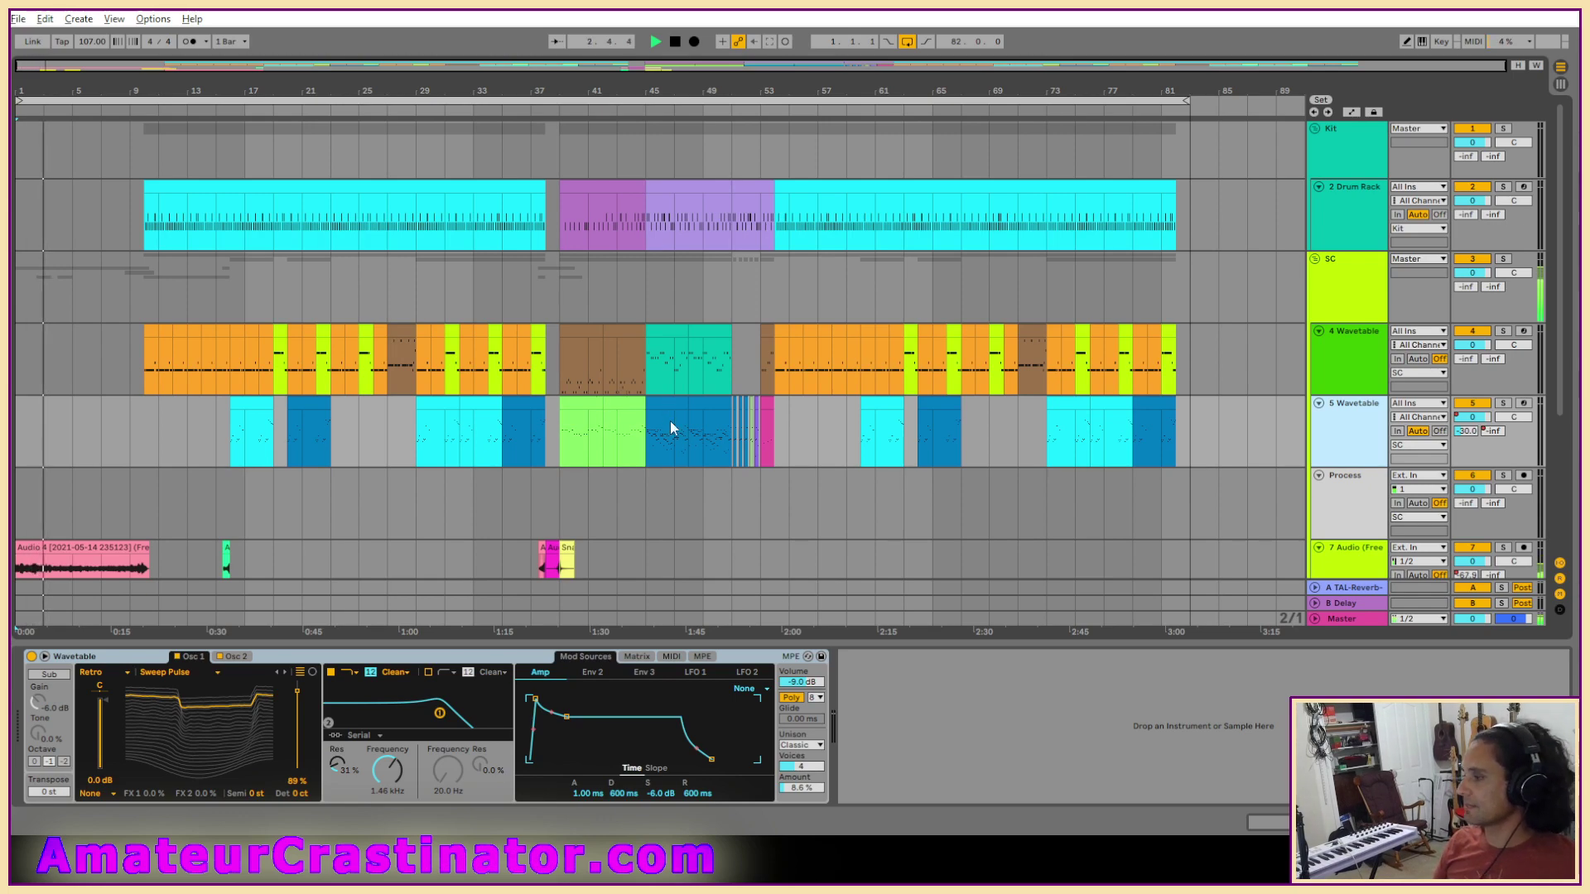
scroll(669, 421, "down", 3)
scroll(659, 426, "down", 4)
scroll(656, 420, "up", 5)
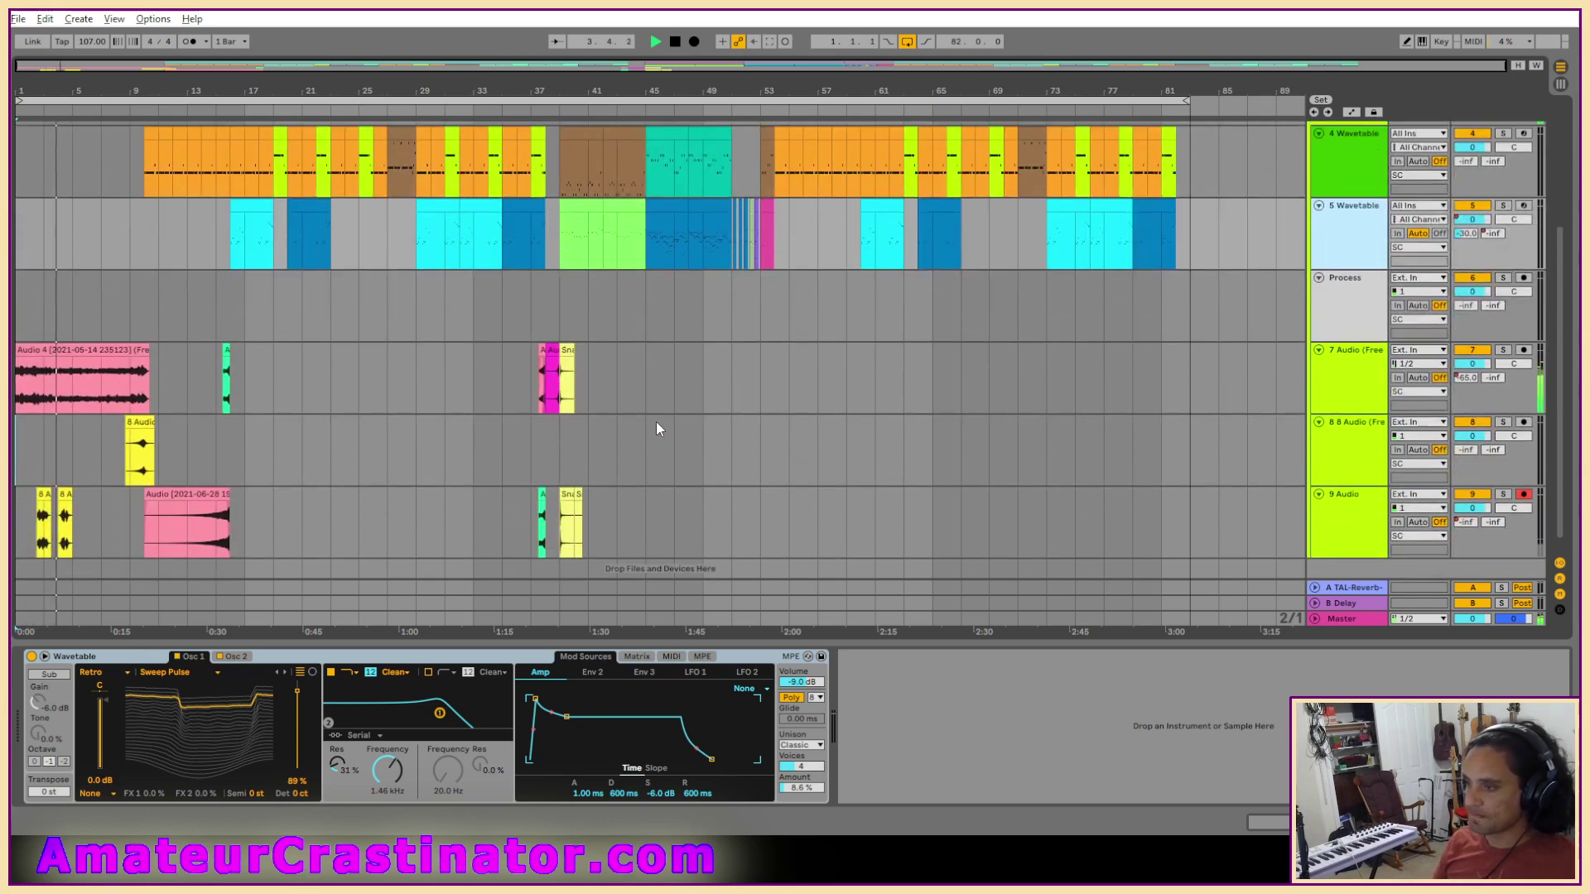
scroll(654, 424, "up", 8)
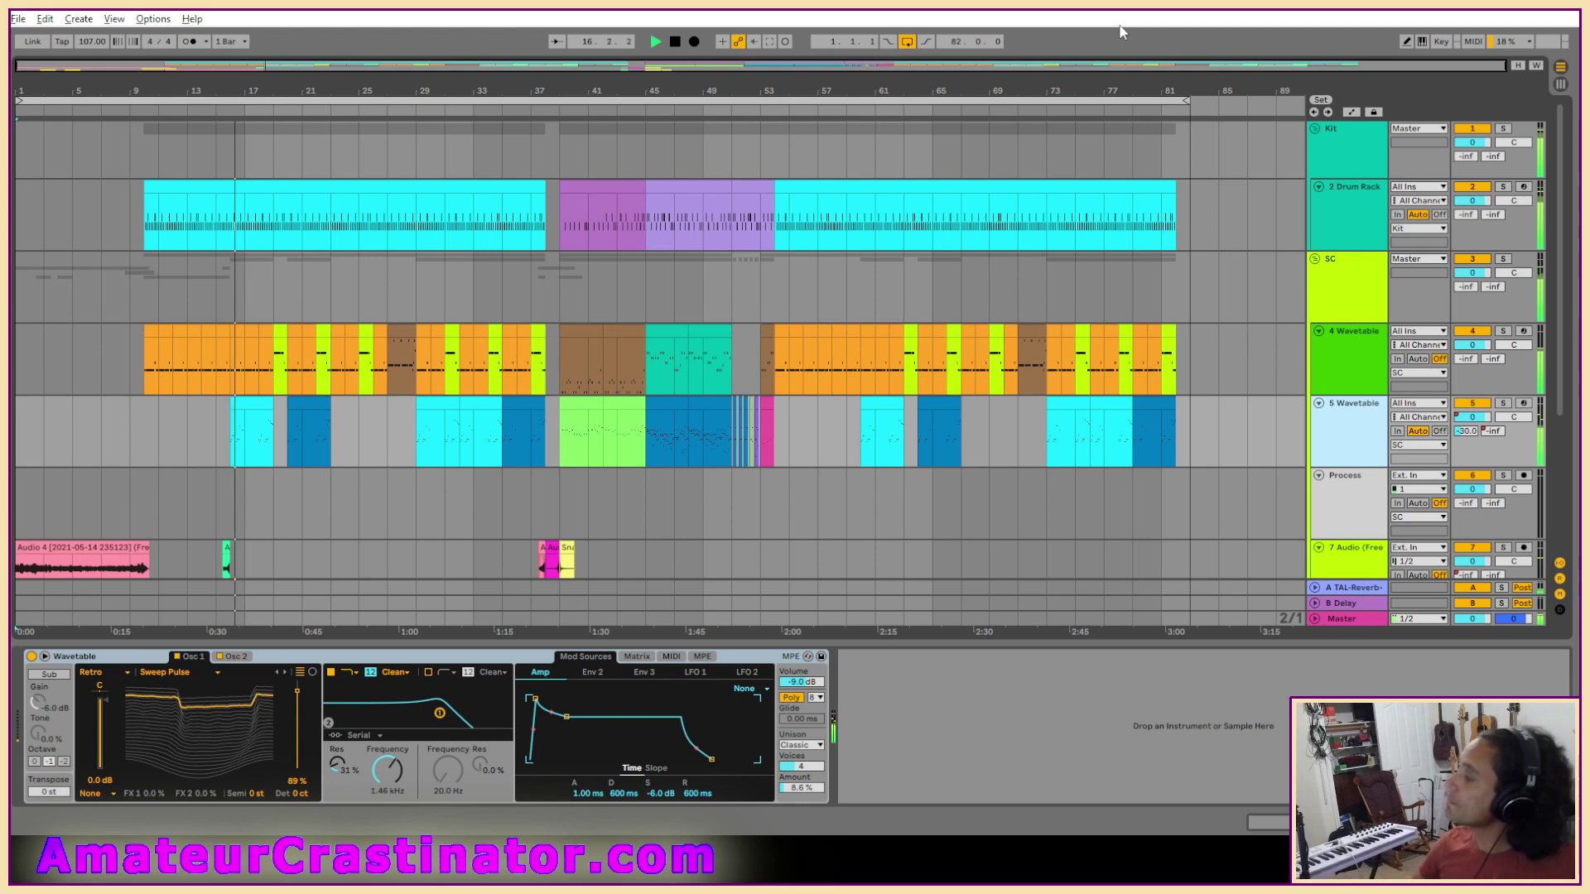
On 2 Drum Rack, set EQ Eight's low cut to 49.2 Hz and trim the Freeze Process sample to about half with a 53.6 ms fade-out.
left_click(1342, 217)
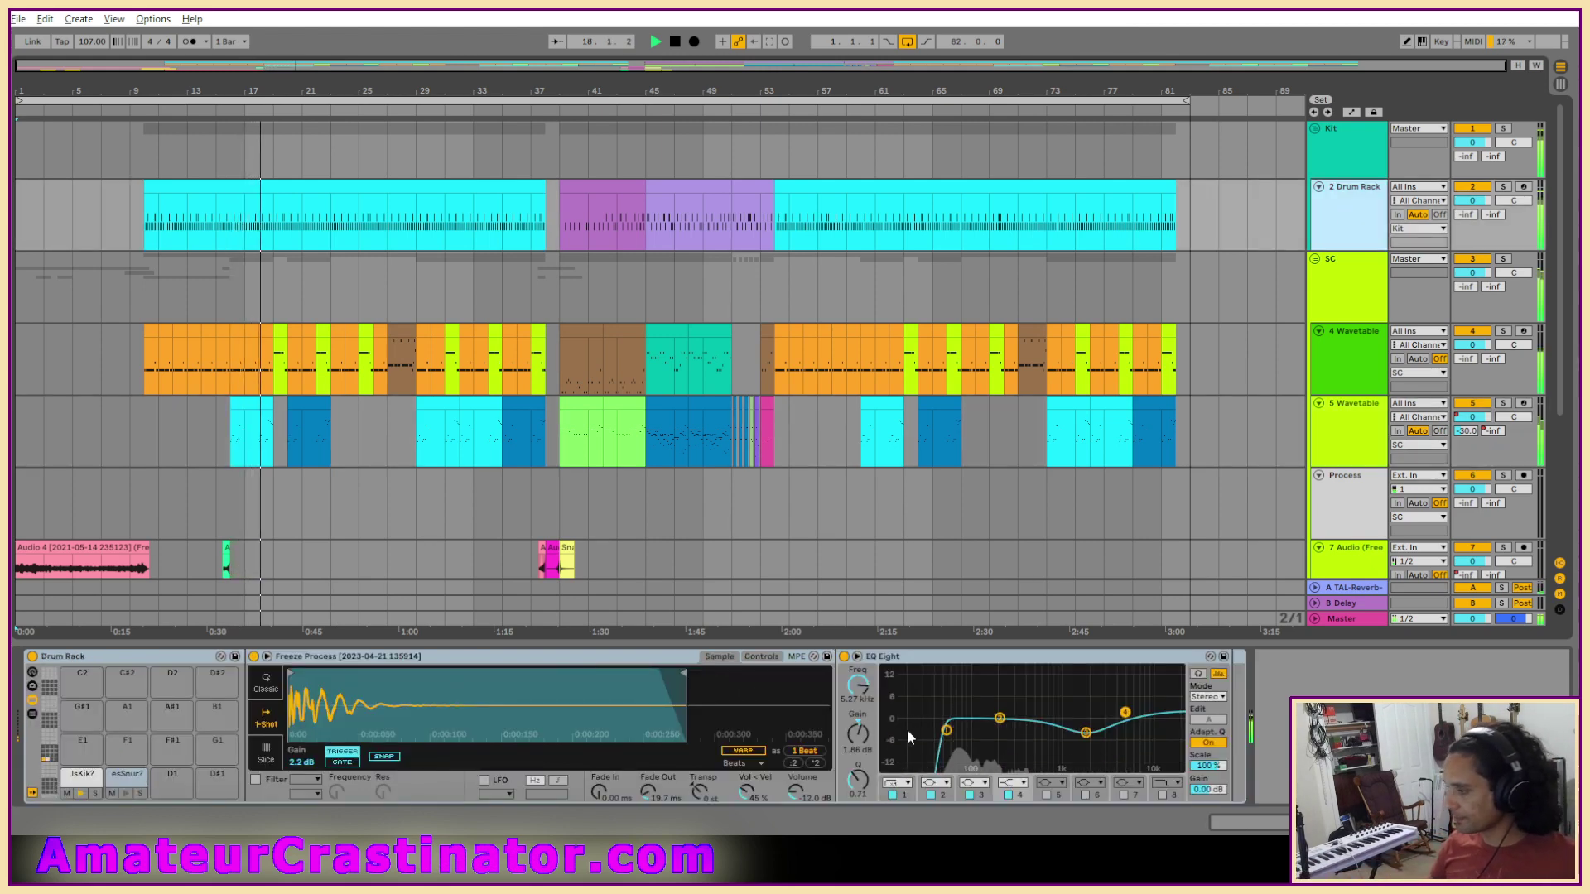
left_click(903, 797)
mouse_move(861, 684)
left_mouse_down()
mouse_move(861, 710)
mouse_move(861, 685)
left_mouse_up()
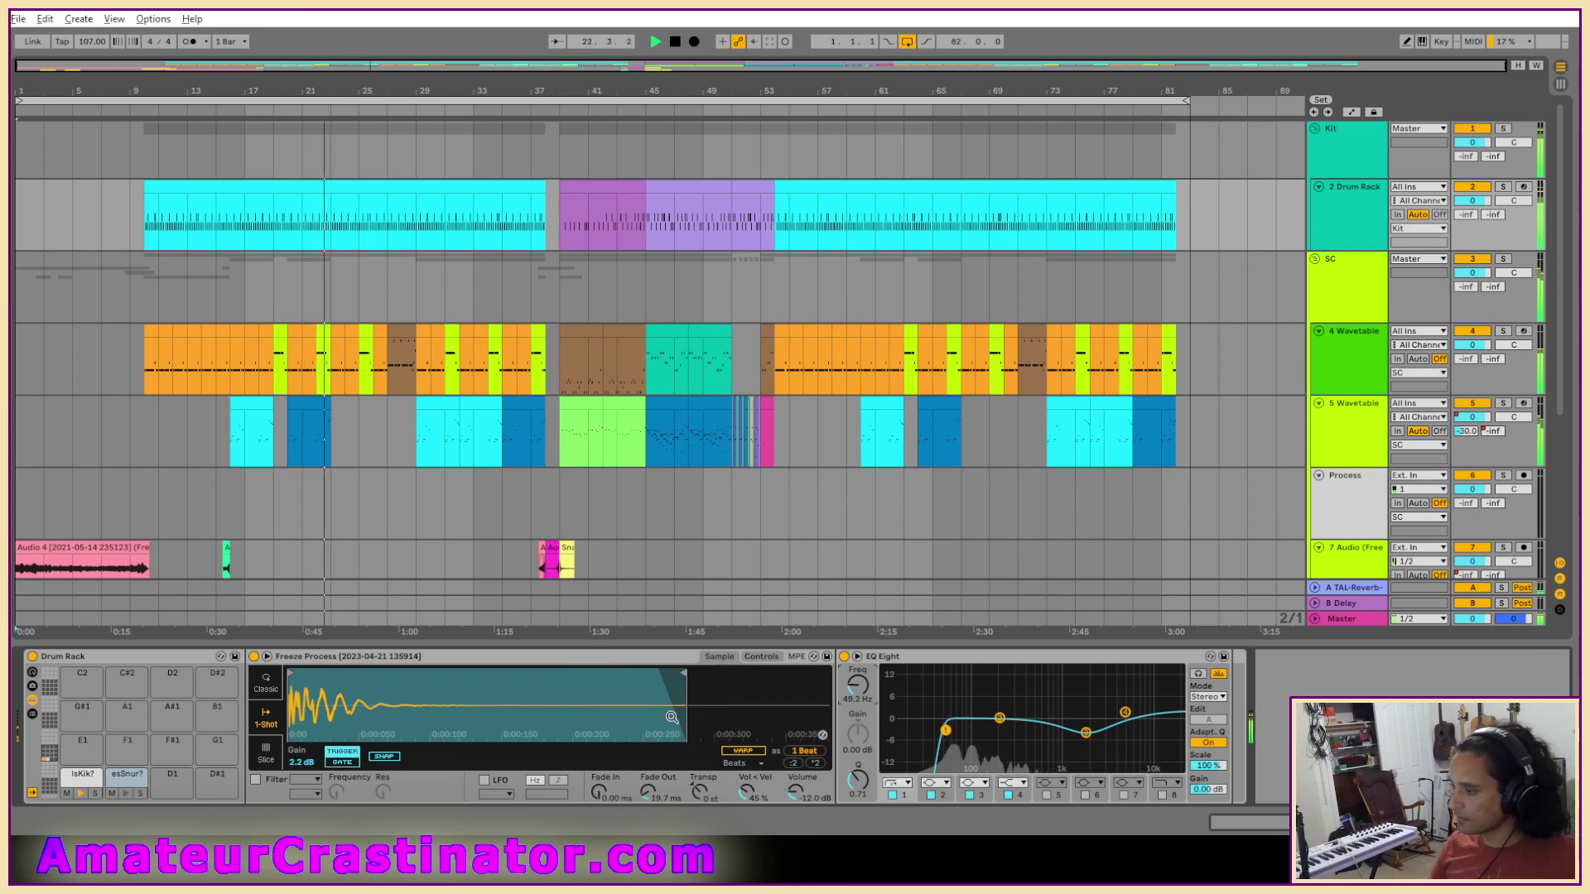
left_click_drag(685, 673, 495, 673)
left_click_drag(644, 793, 643, 753)
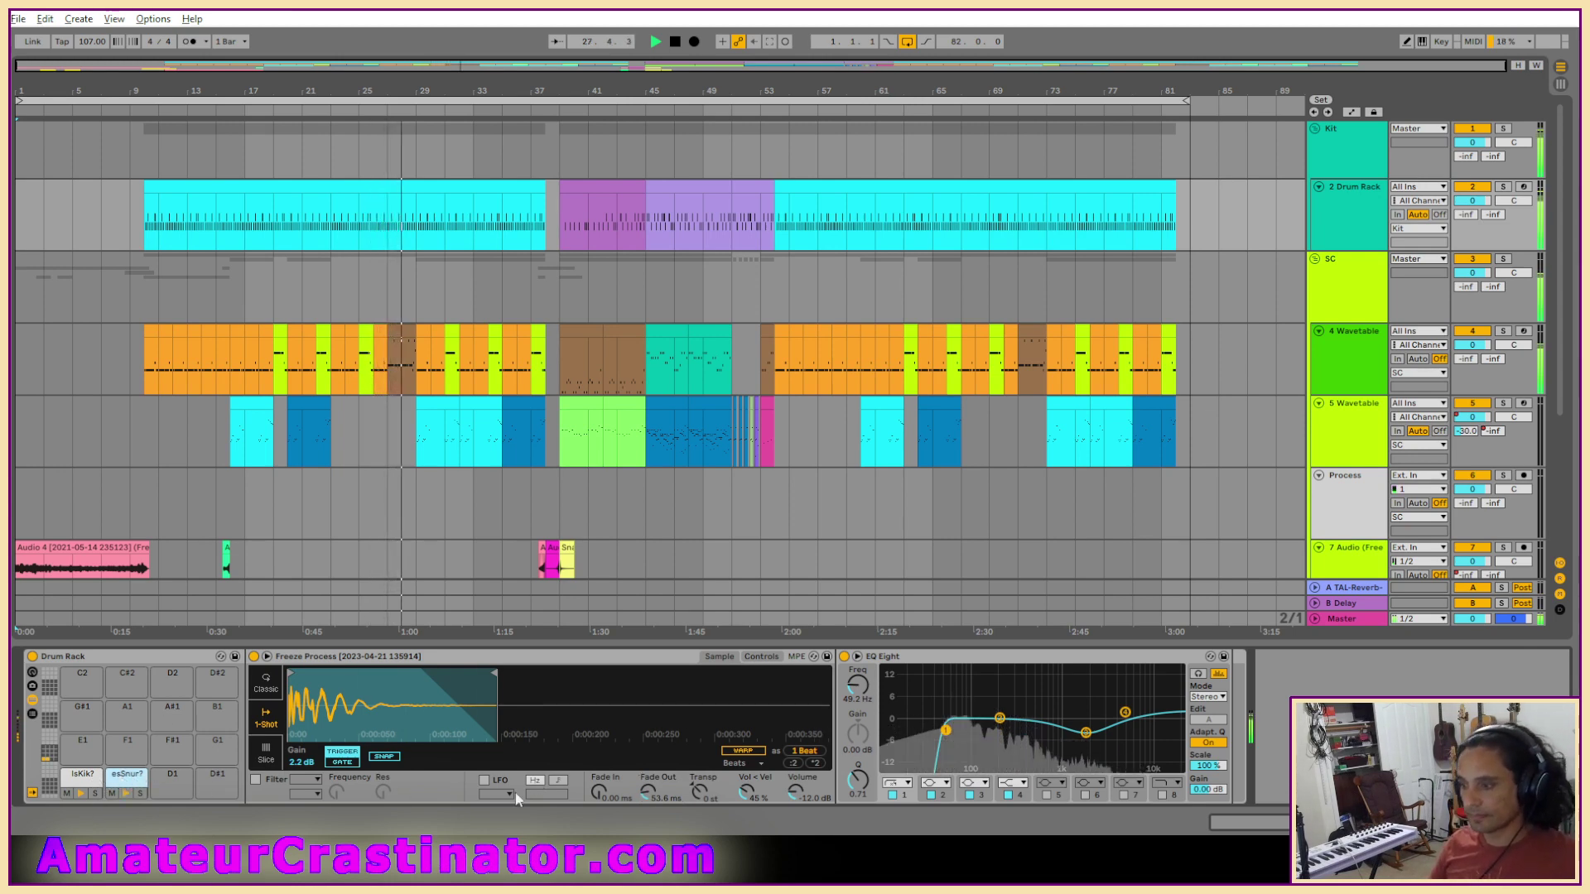
Play from bar 29 and examine the device chains on 4 Wavetable, Kit and SC.
left_click(1344, 350)
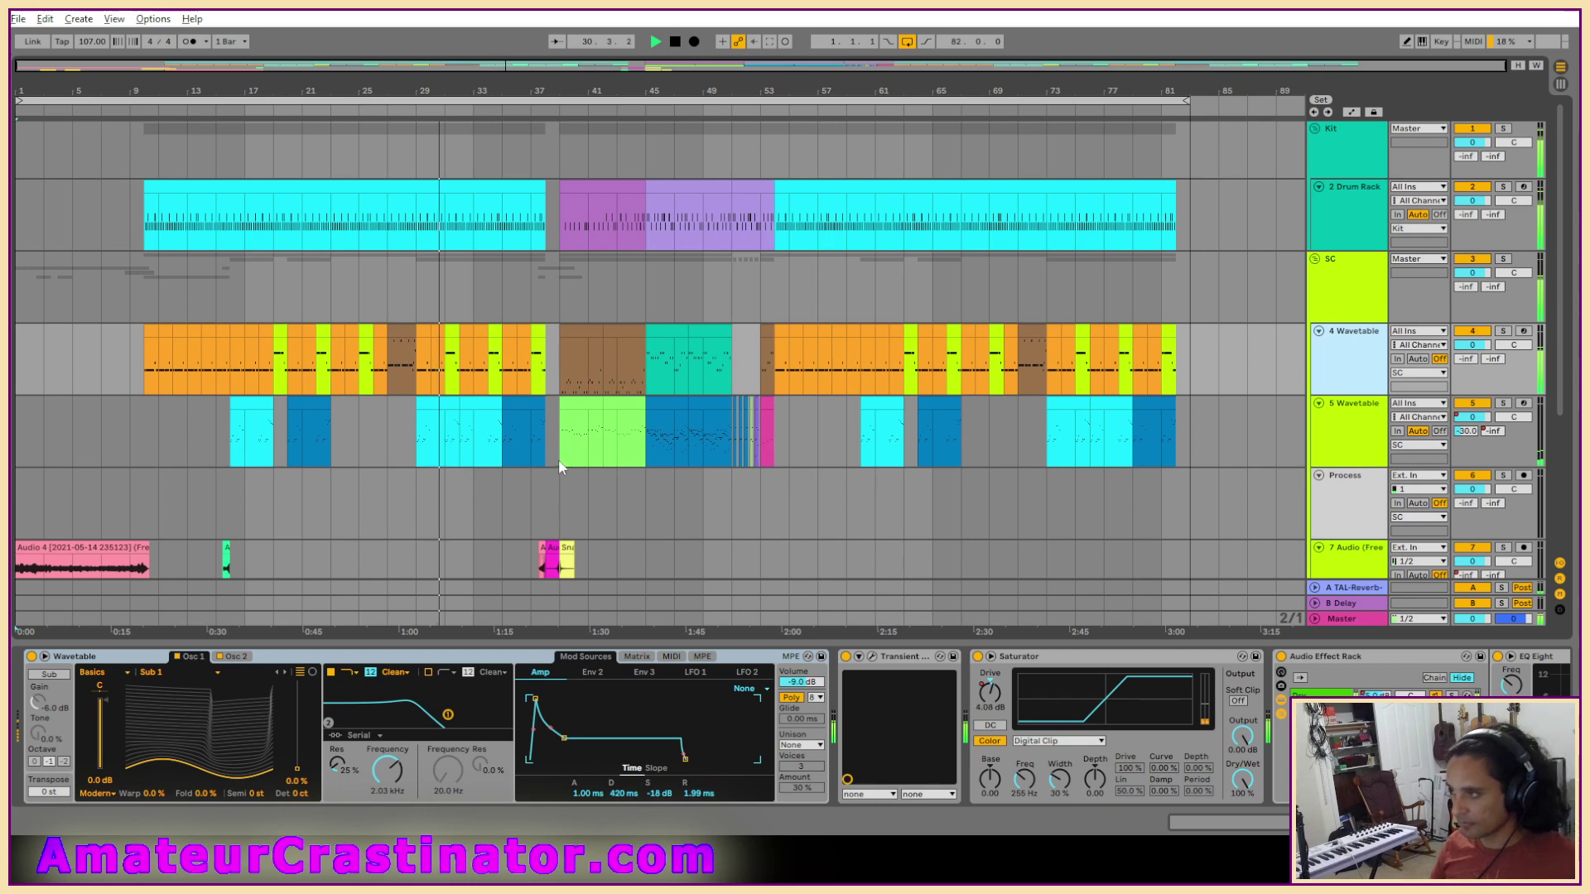
left_click(1354, 142)
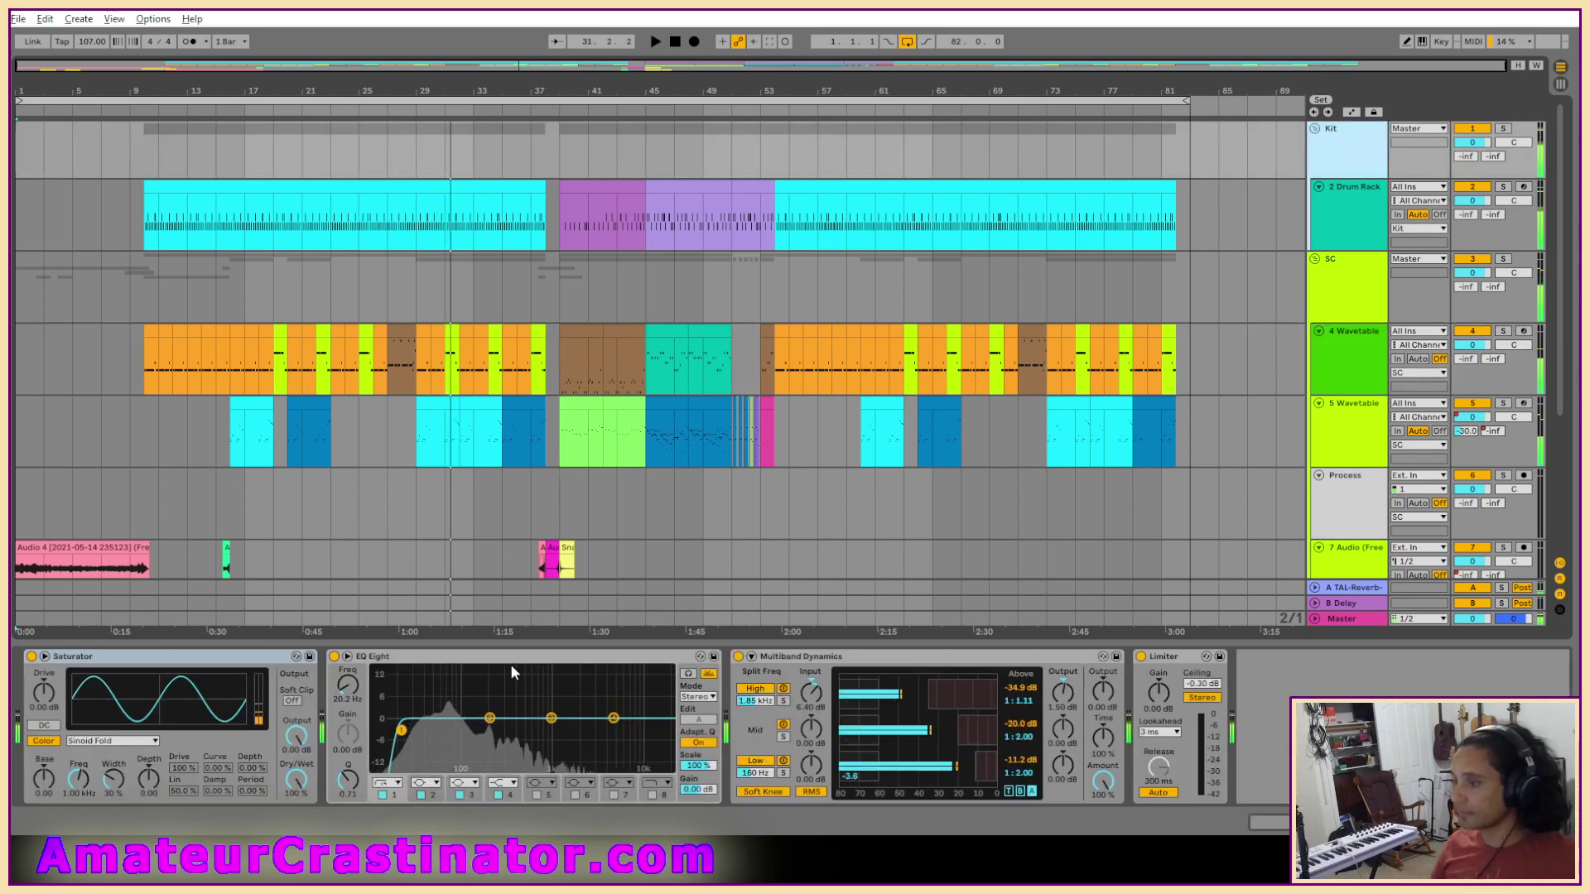
left_click(415, 356)
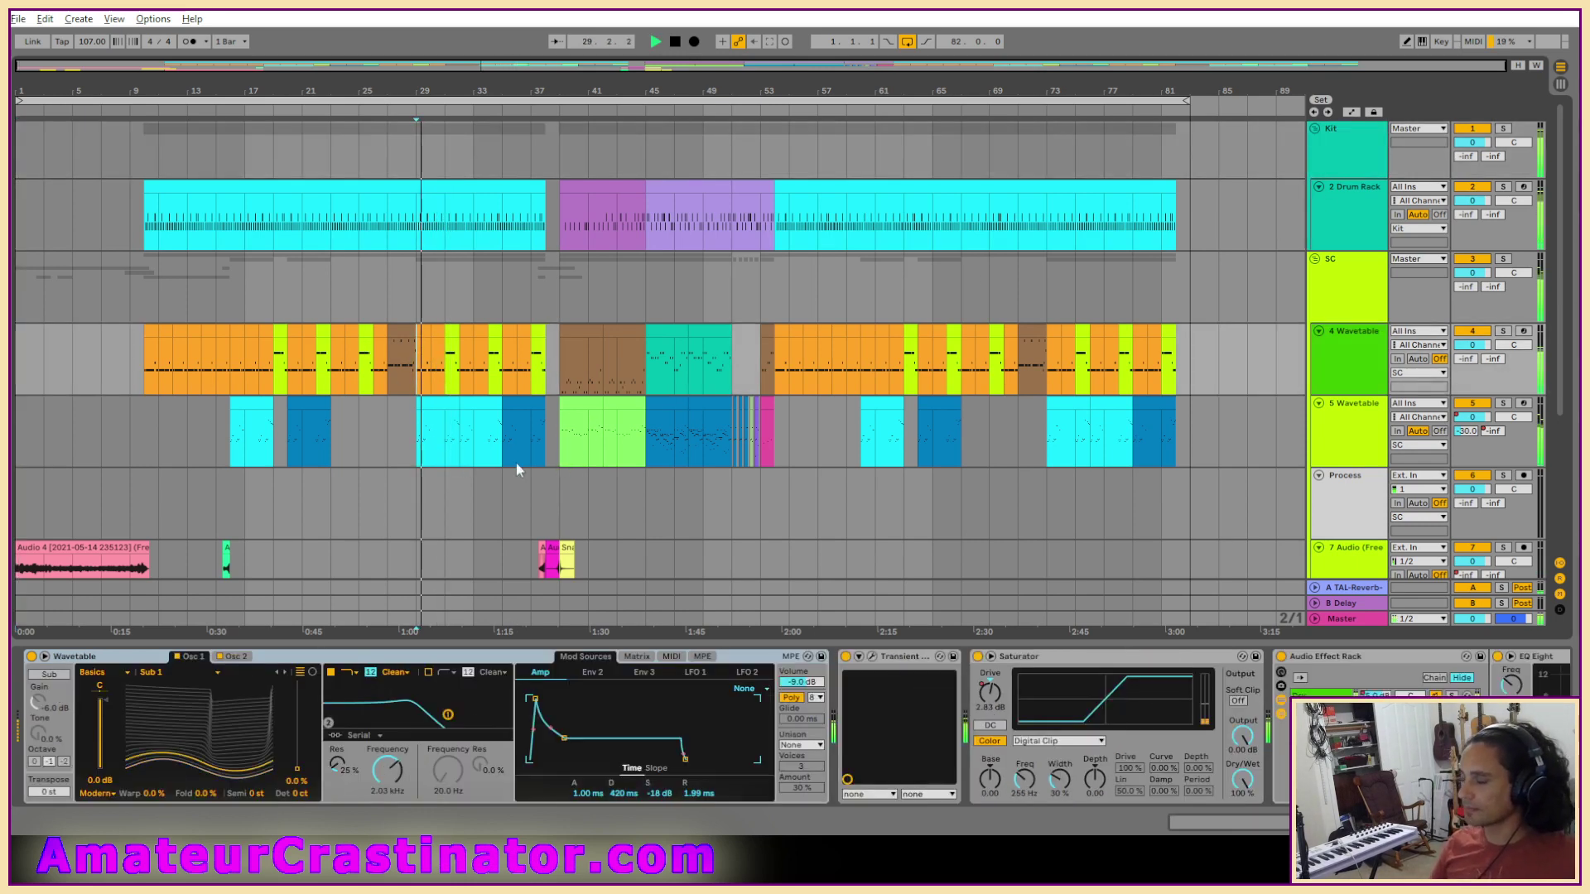
left_click(1344, 151)
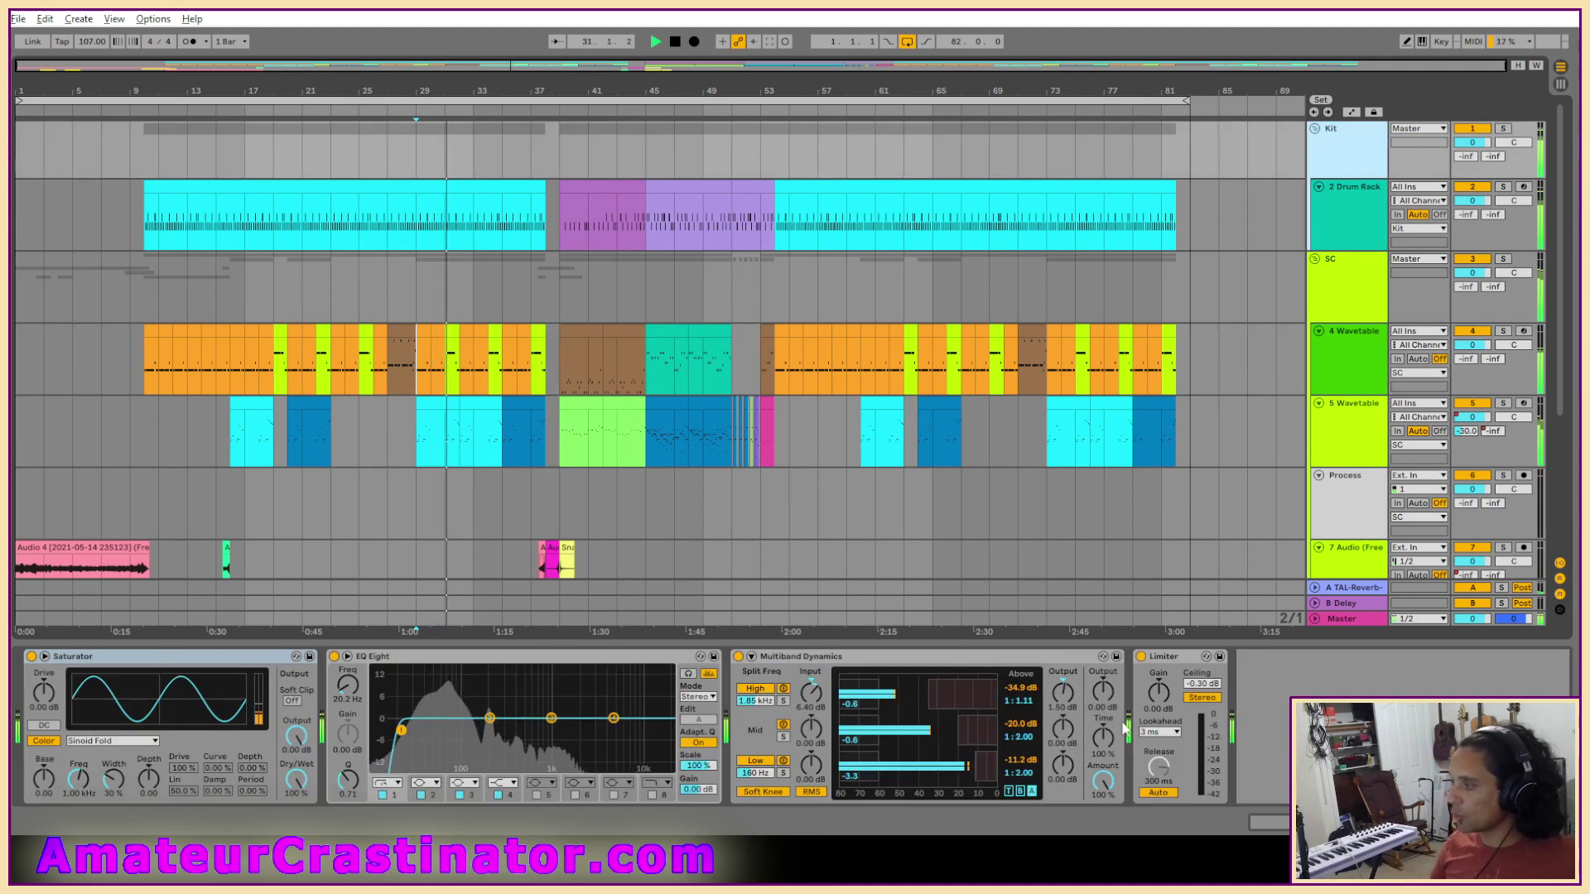
left_click(1335, 285)
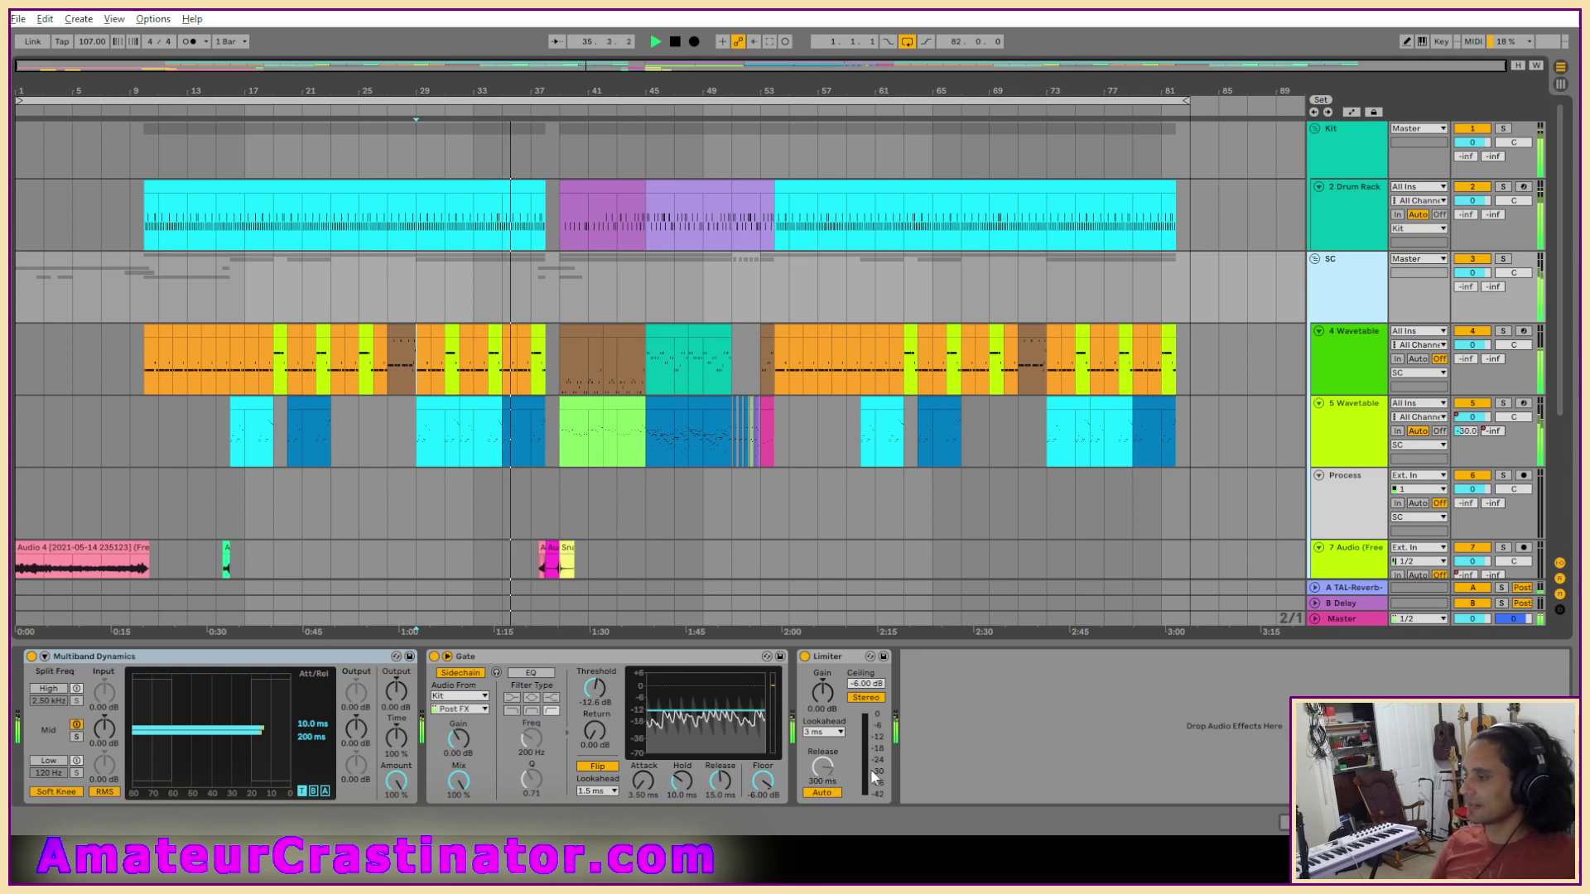
left_click(1065, 732)
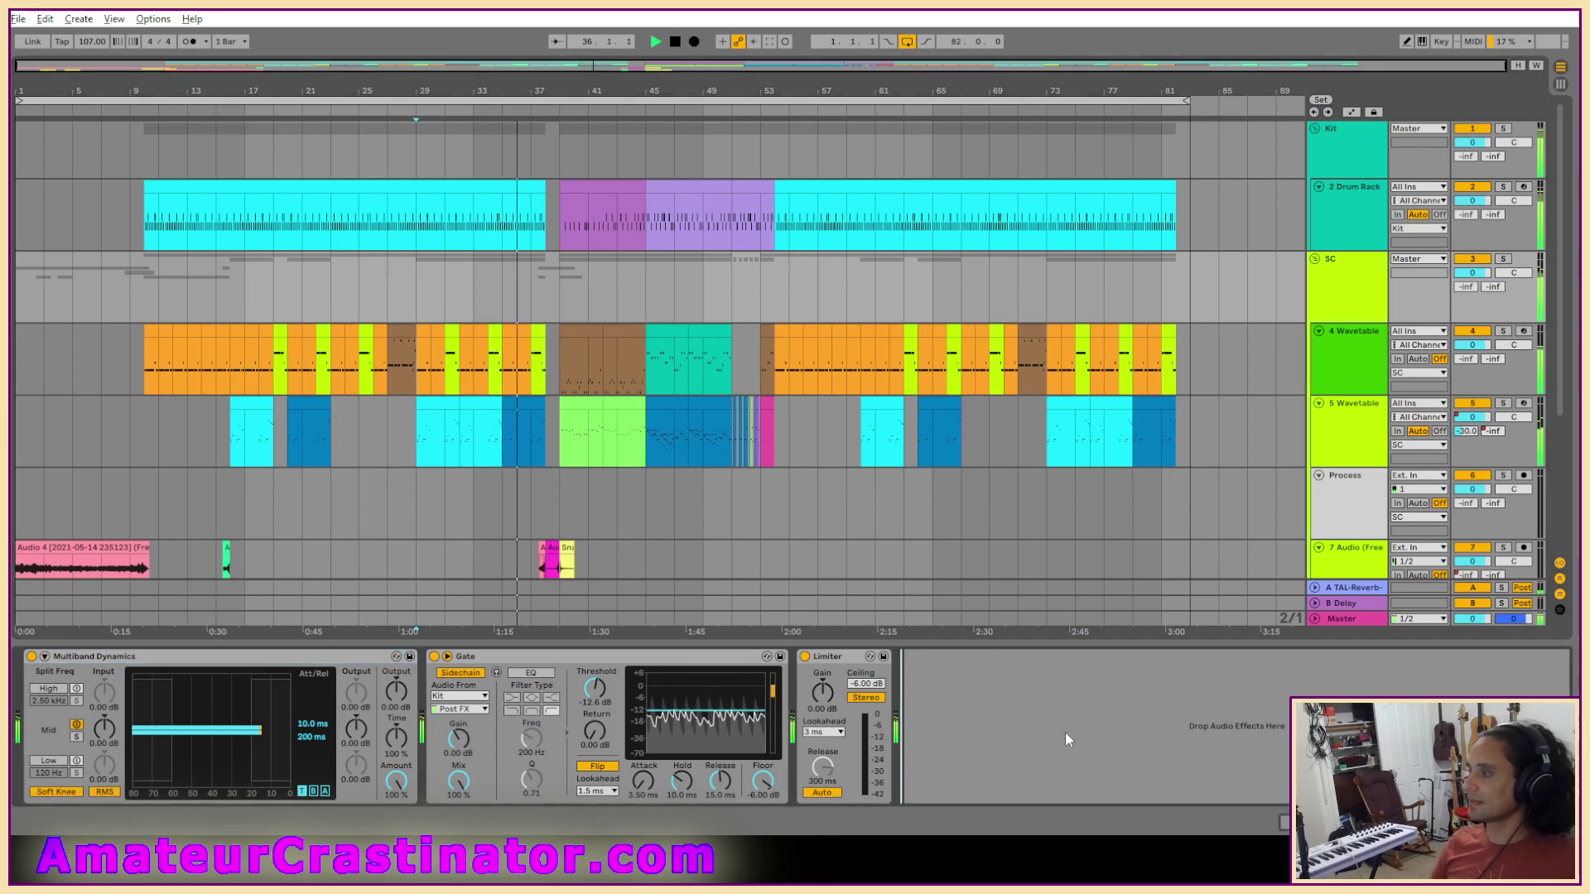
Examine 4 Wavetable's full effects chain, including Multiband Dynamics, Compressor and EQ Eight, during playback.
left_click(1350, 364)
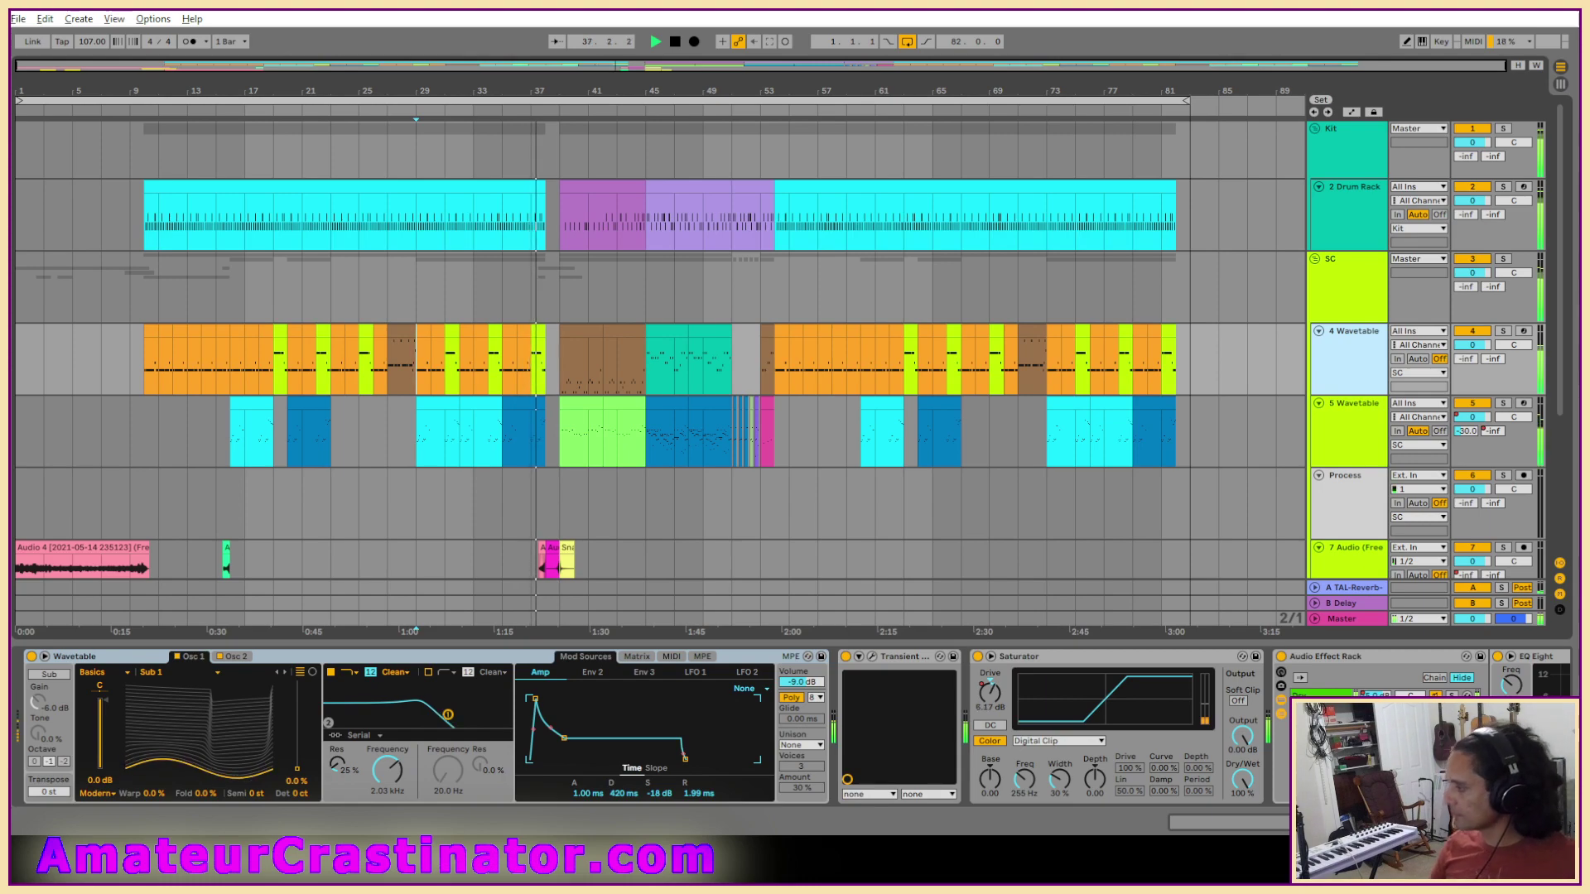
left_click_drag(1412, 822, 1528, 822)
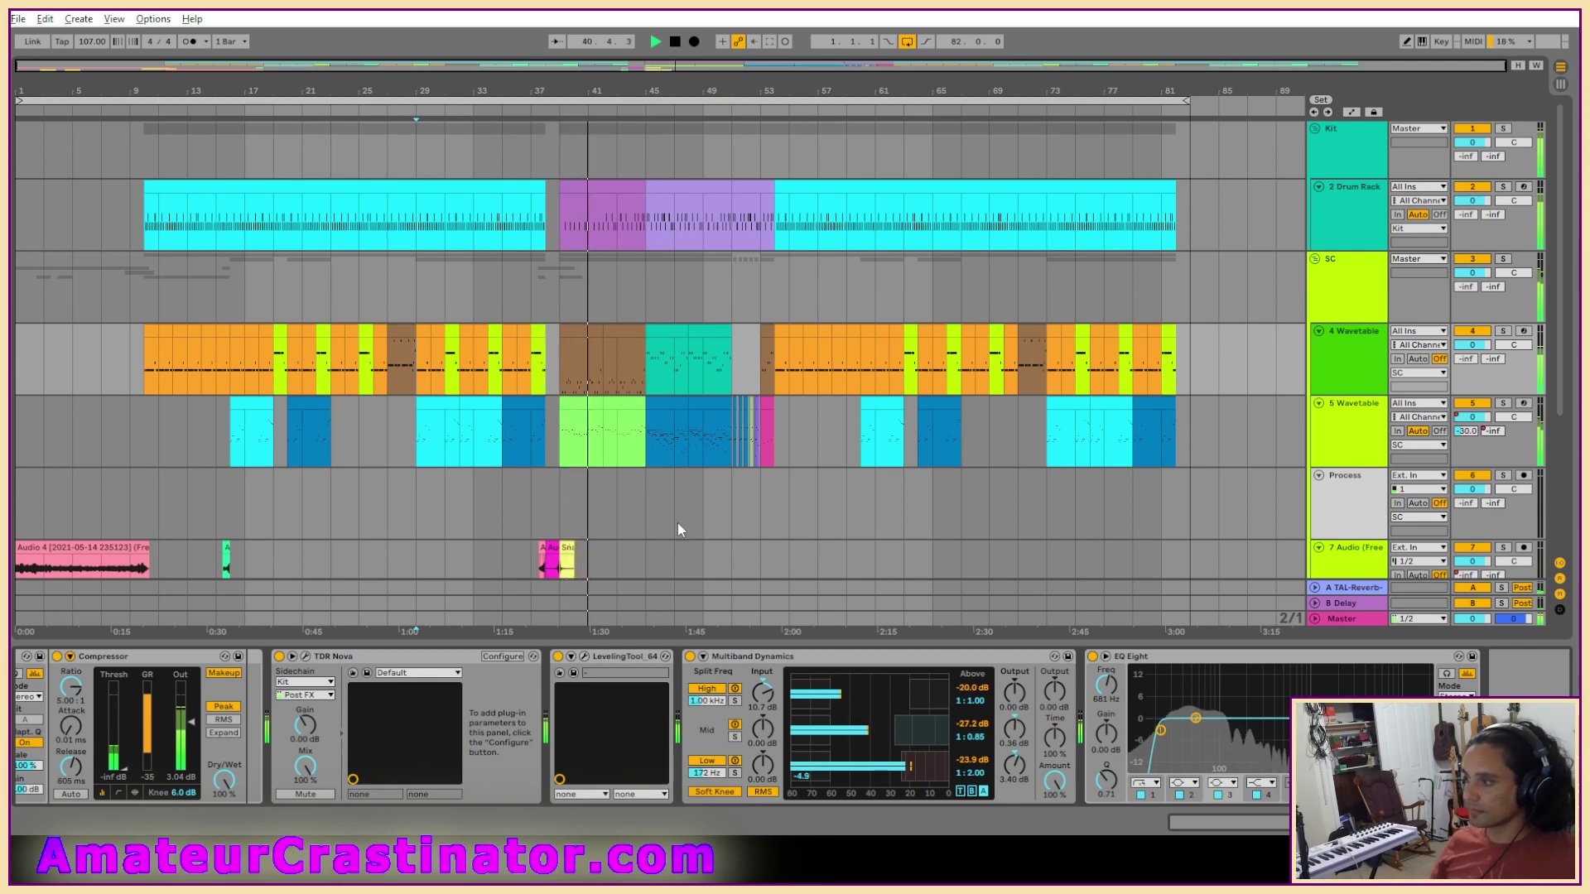
scroll(684, 465, "down", 2)
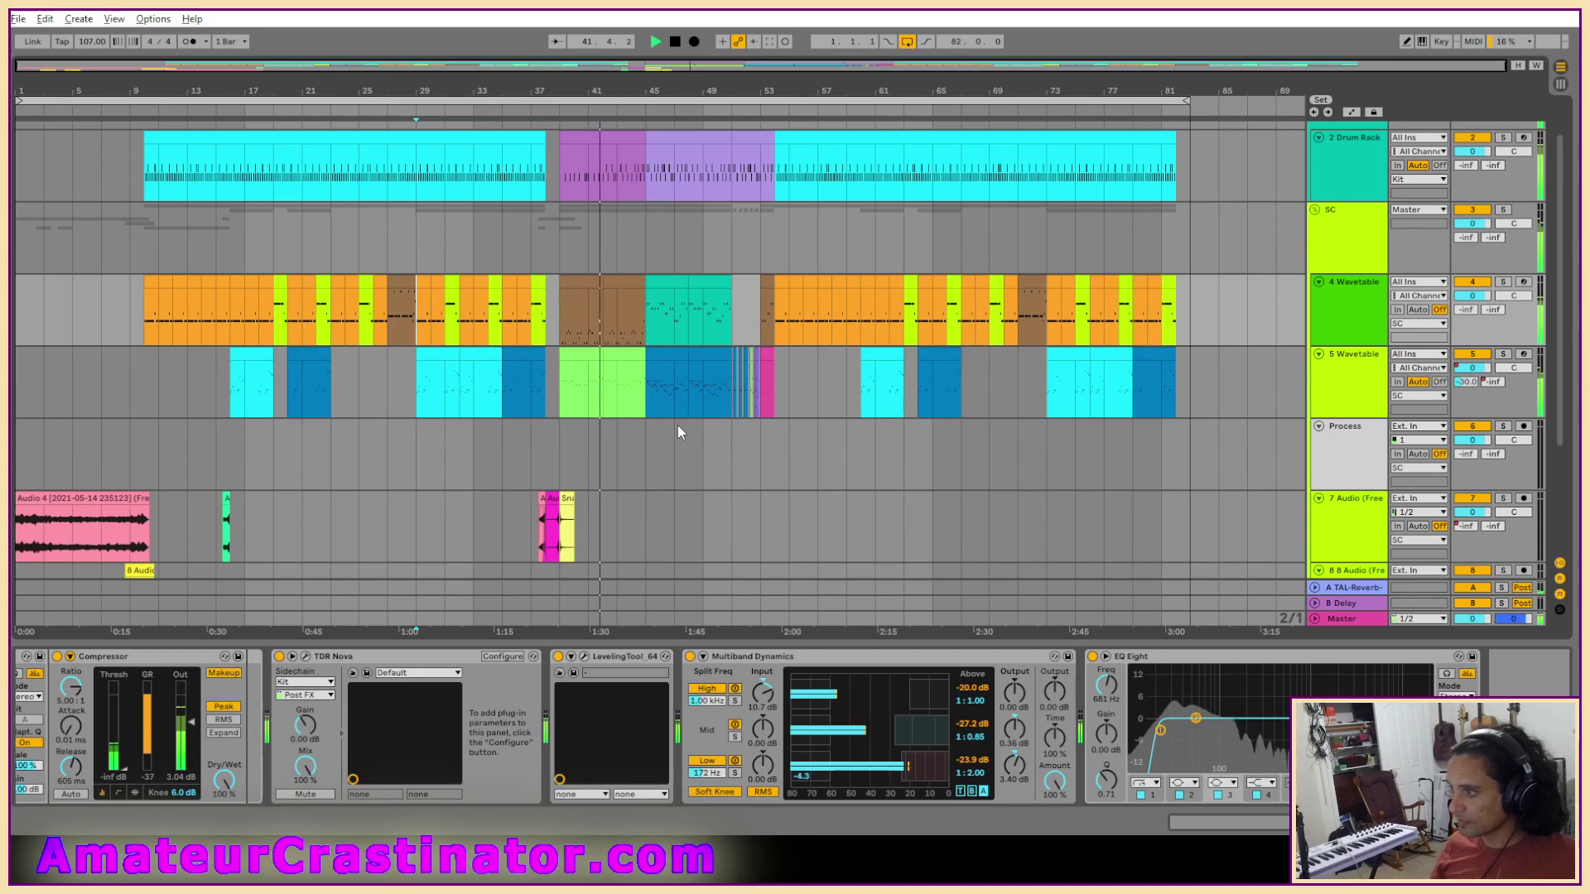
left_click(1348, 302)
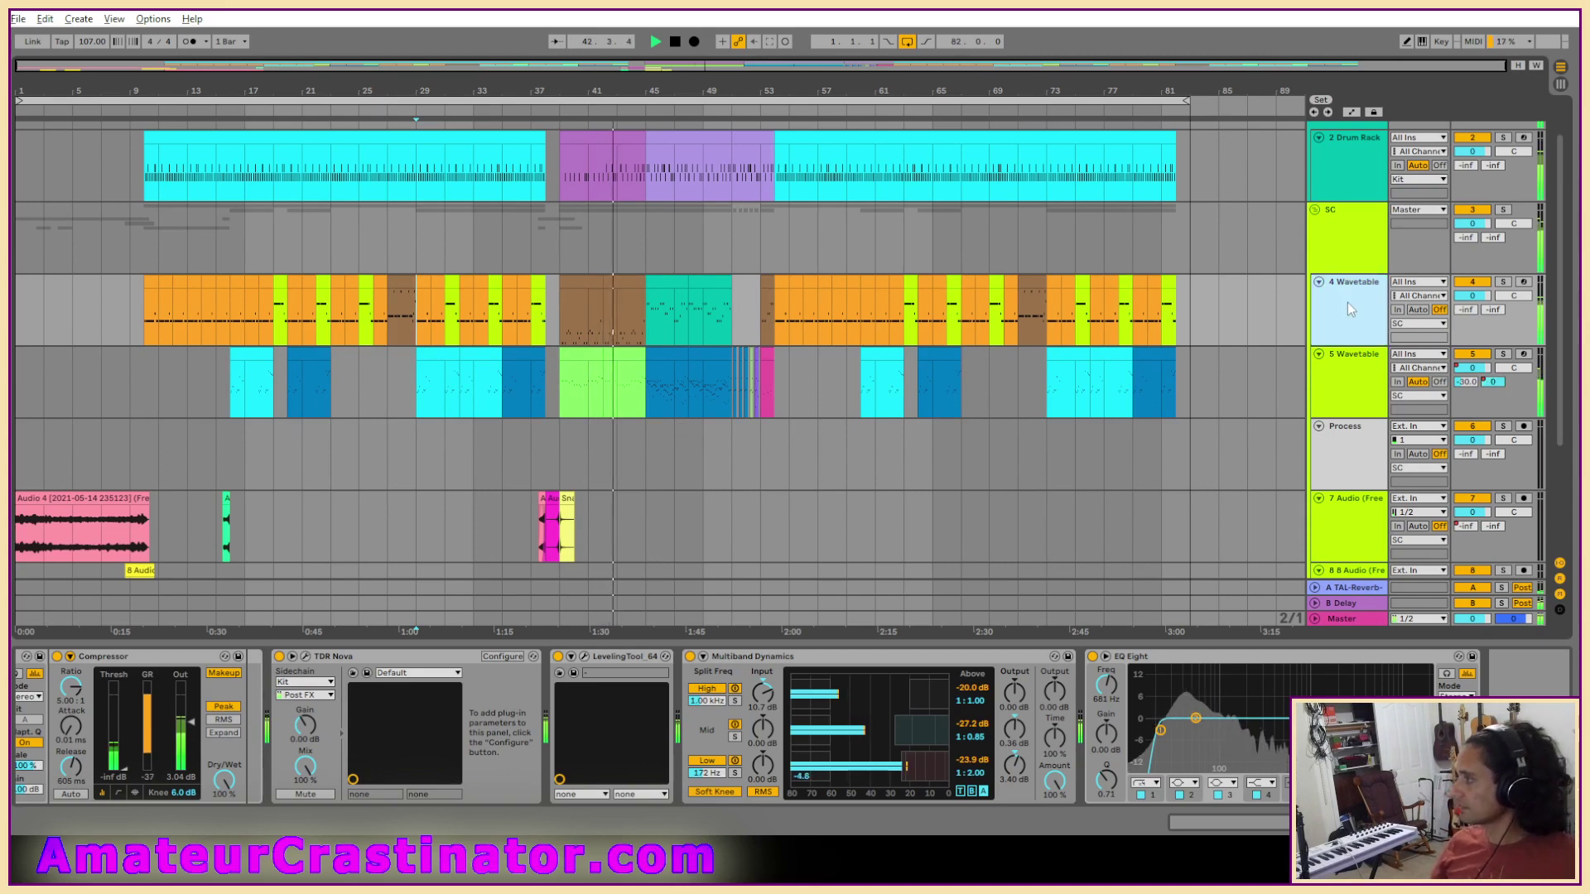
scroll(573, 741, "left", 5)
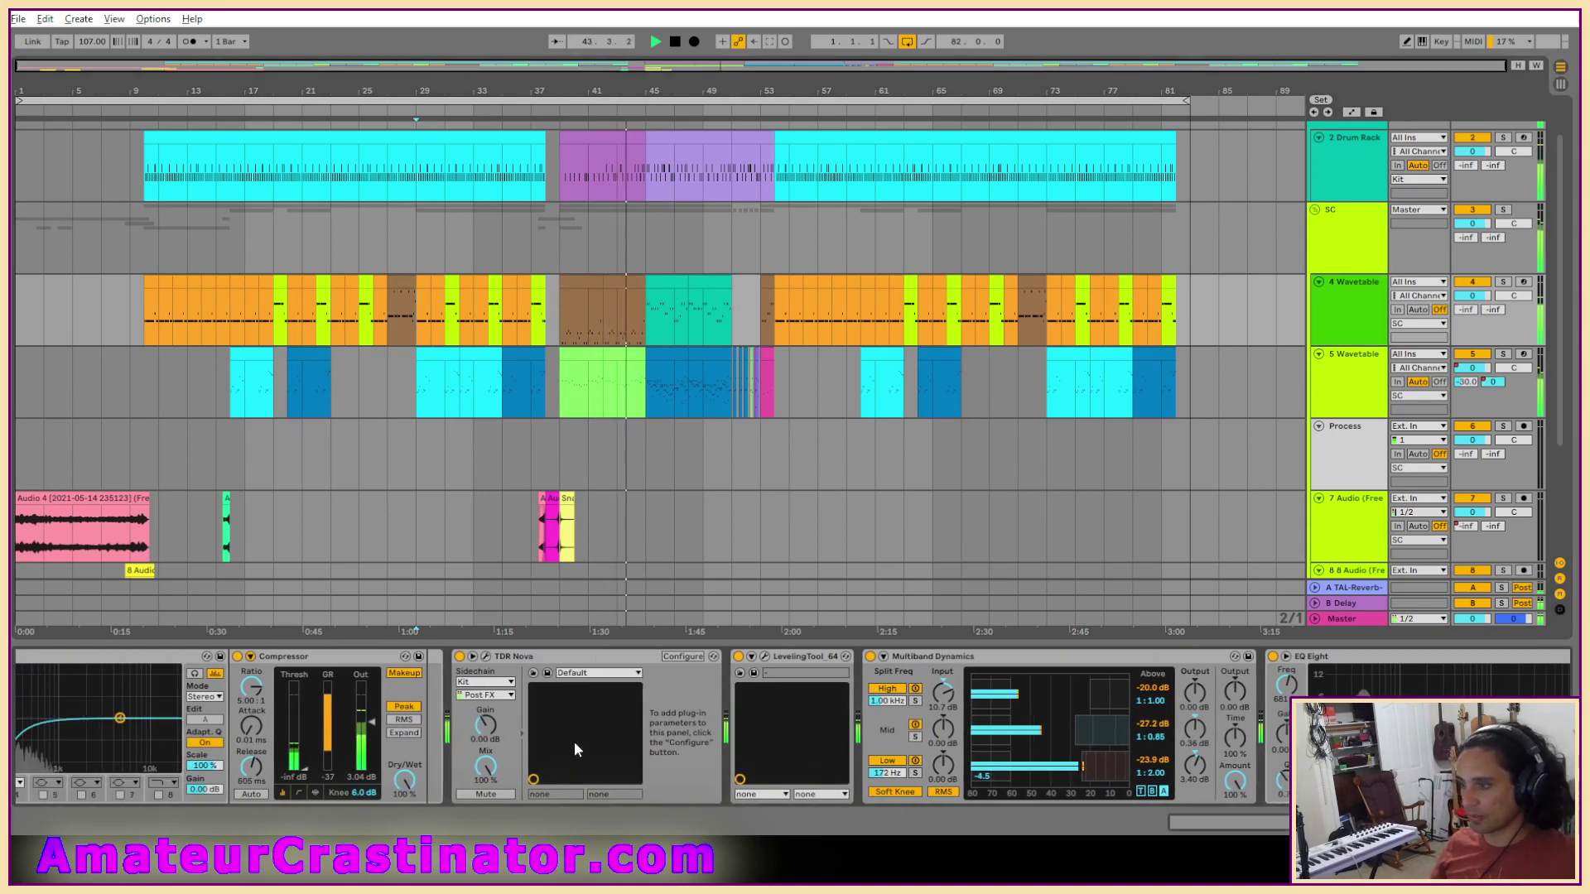
scroll(571, 743, "left", 8)
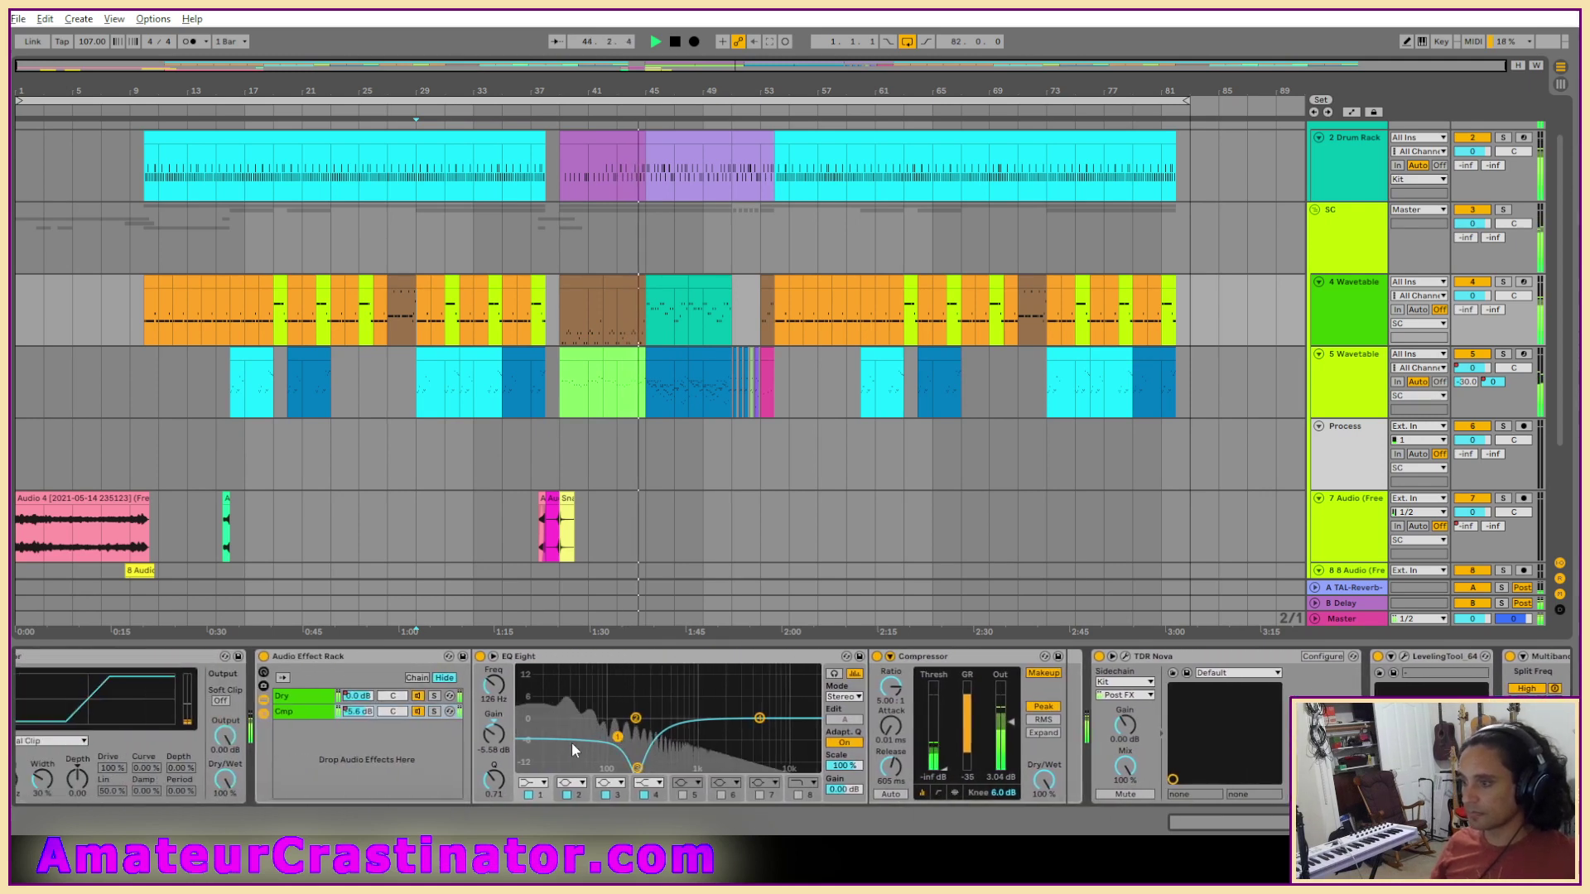
Solo 4 Wavetable and listen to its section from bar 42 to bar 45.
scroll(570, 743, "left", 8)
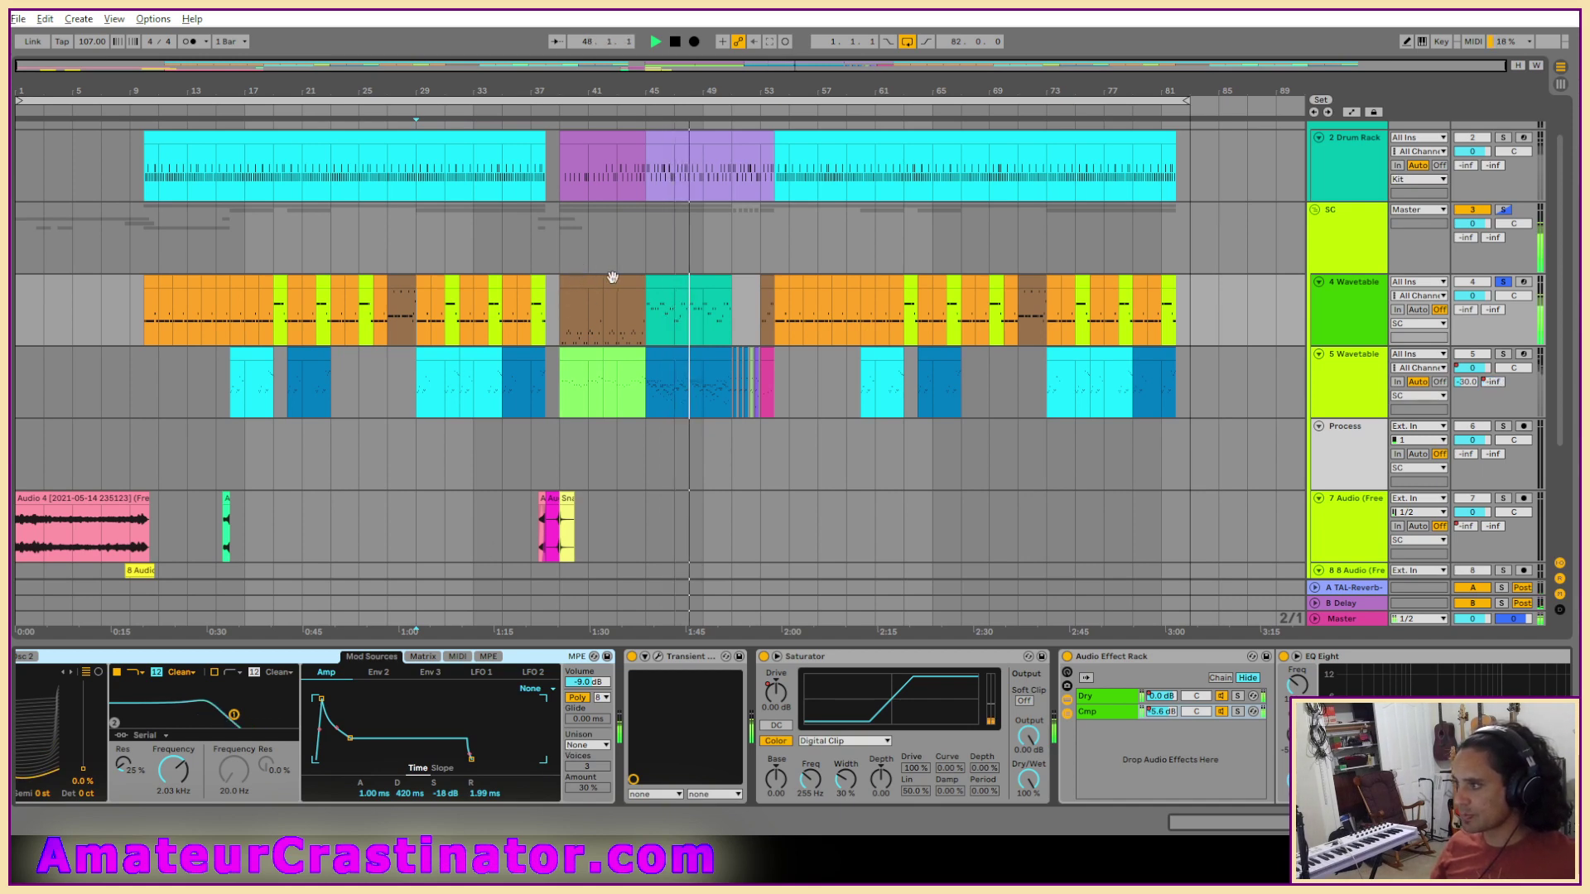
left_click_drag(610, 298, 636, 301)
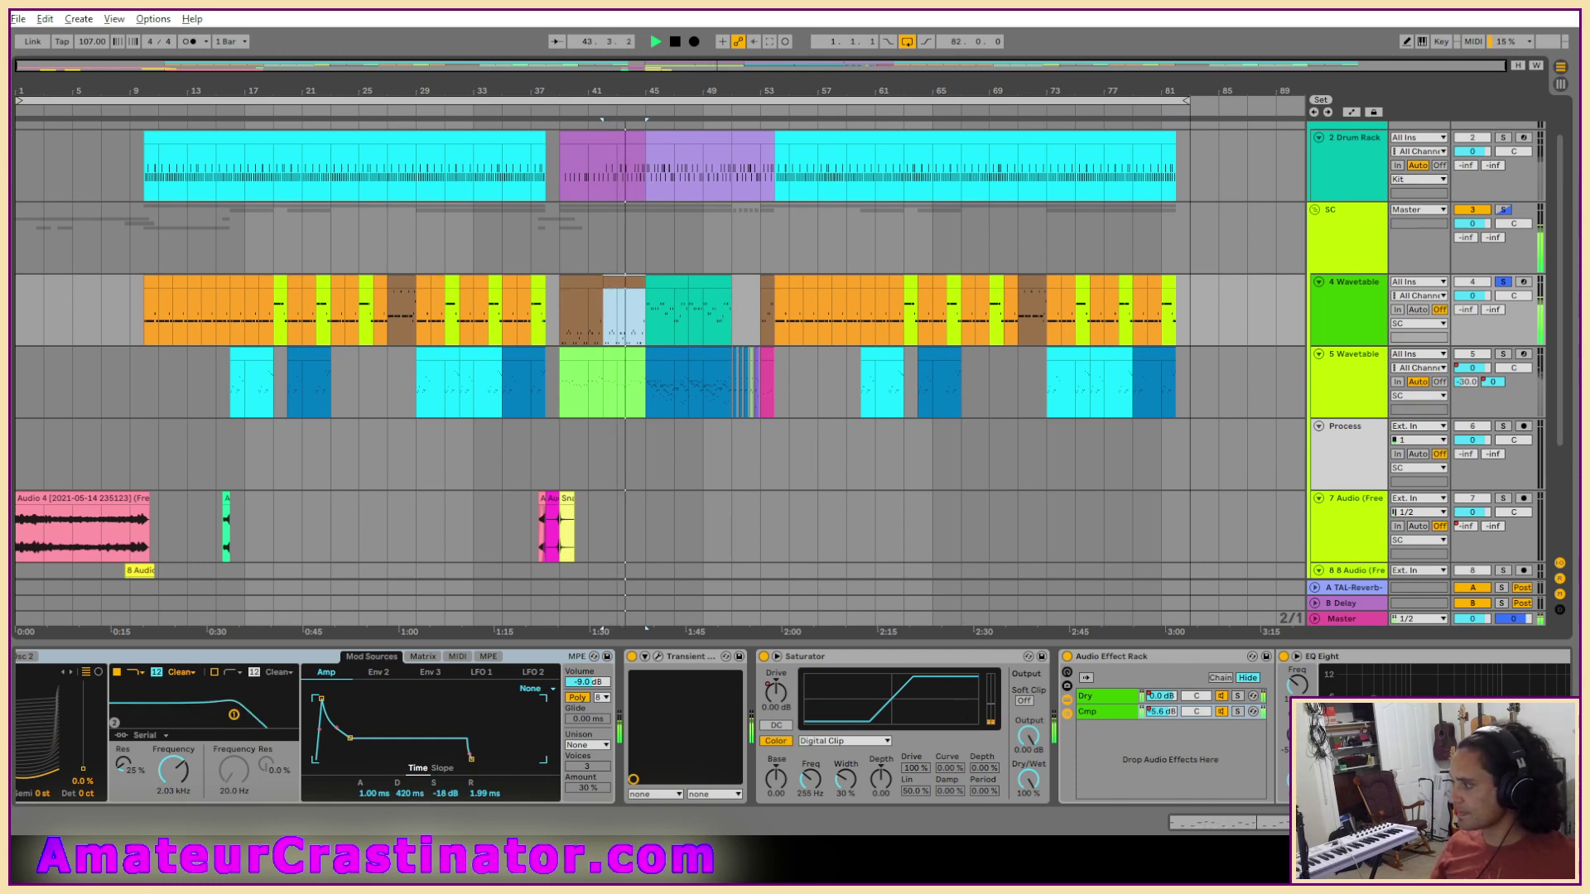
Examine the soloed 4 Wavetable's chain from Saturator through Compressor, TDR Nova and Multiband Dynamics to EQ Eight.
left_click(1337, 781)
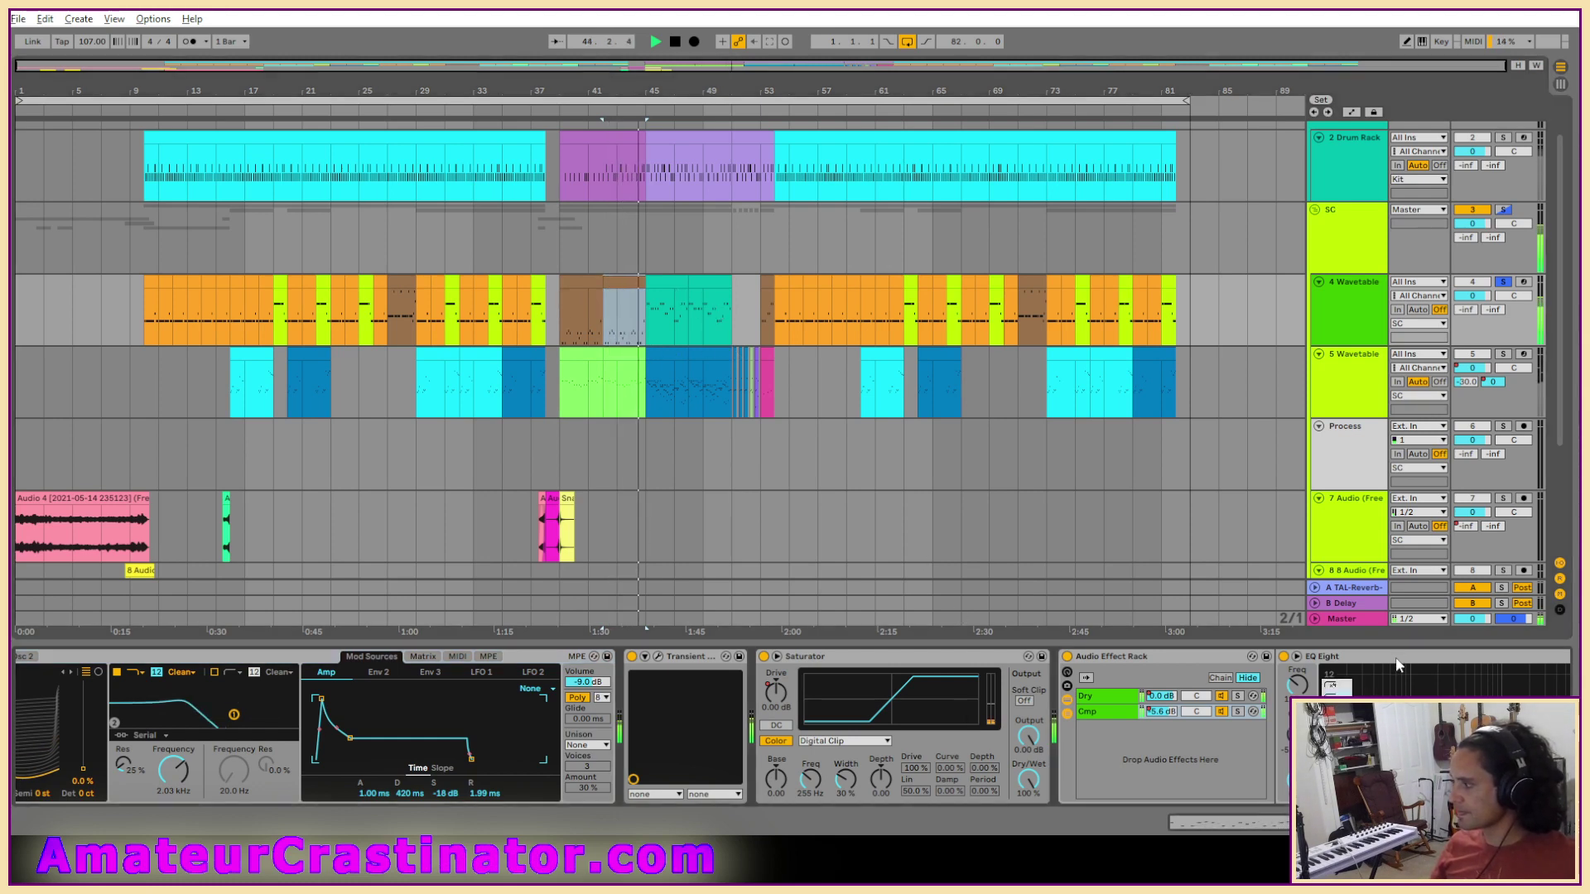
scroll(965, 733, "down", 10)
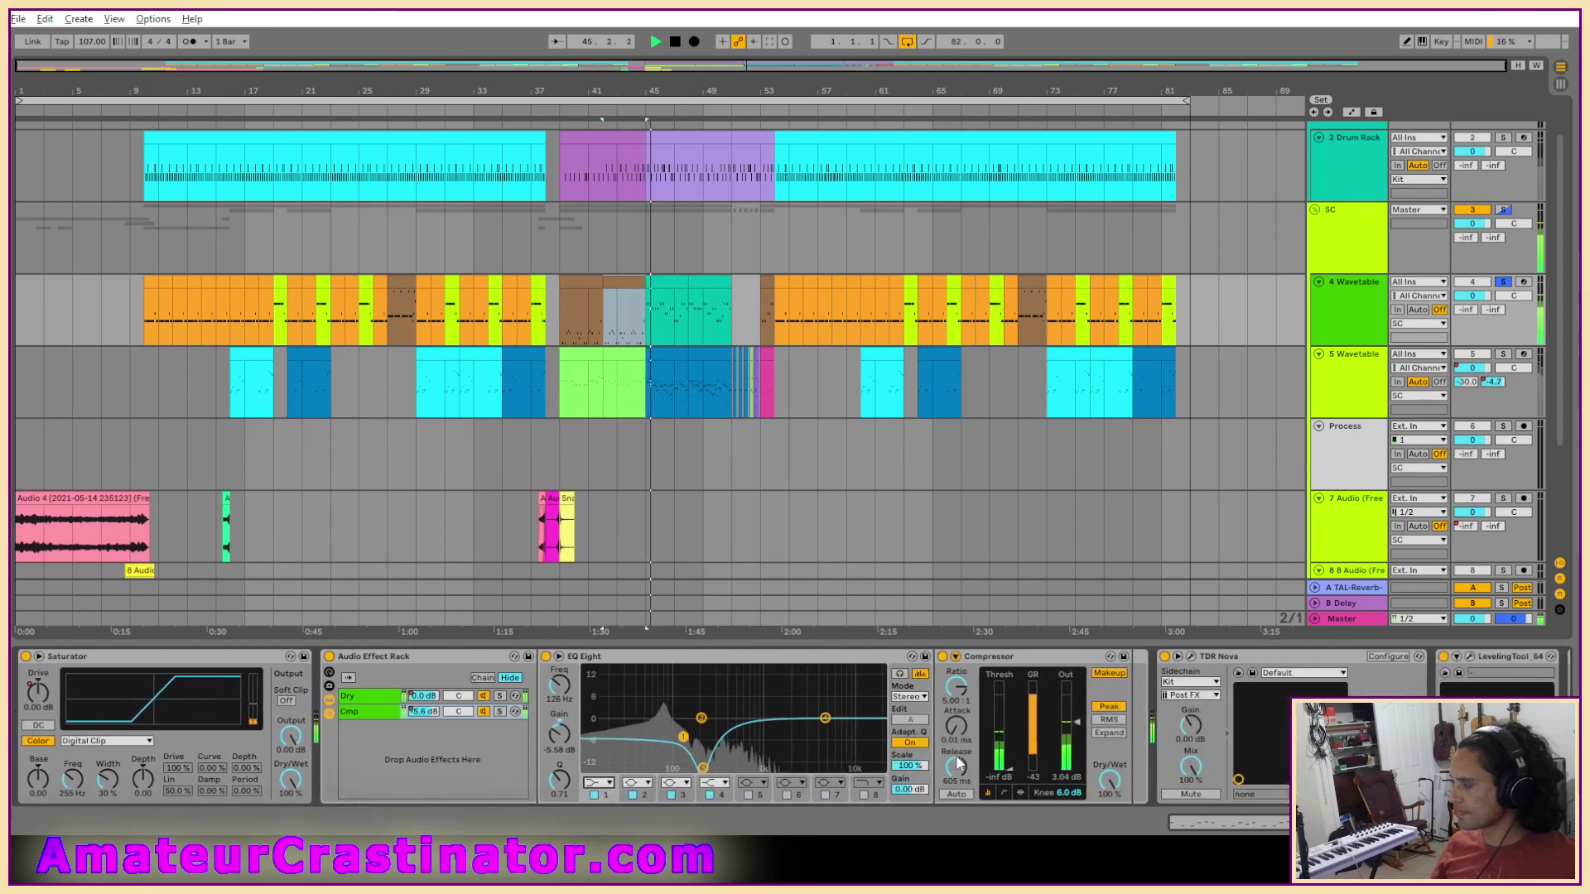
scroll(958, 764, "down", 15)
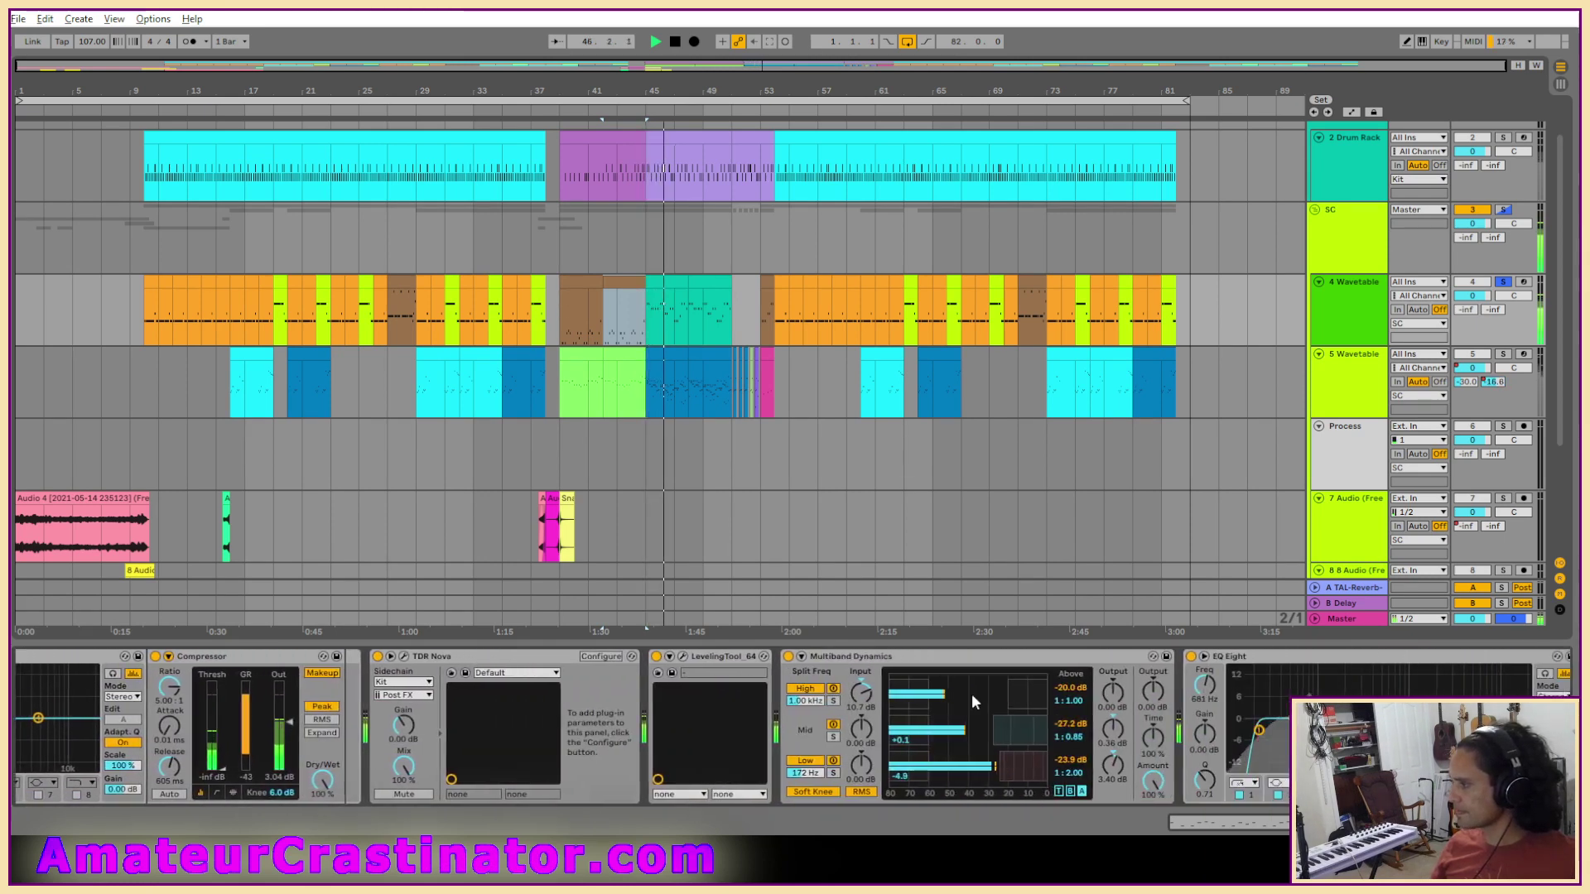
scroll(971, 694, "down", 3)
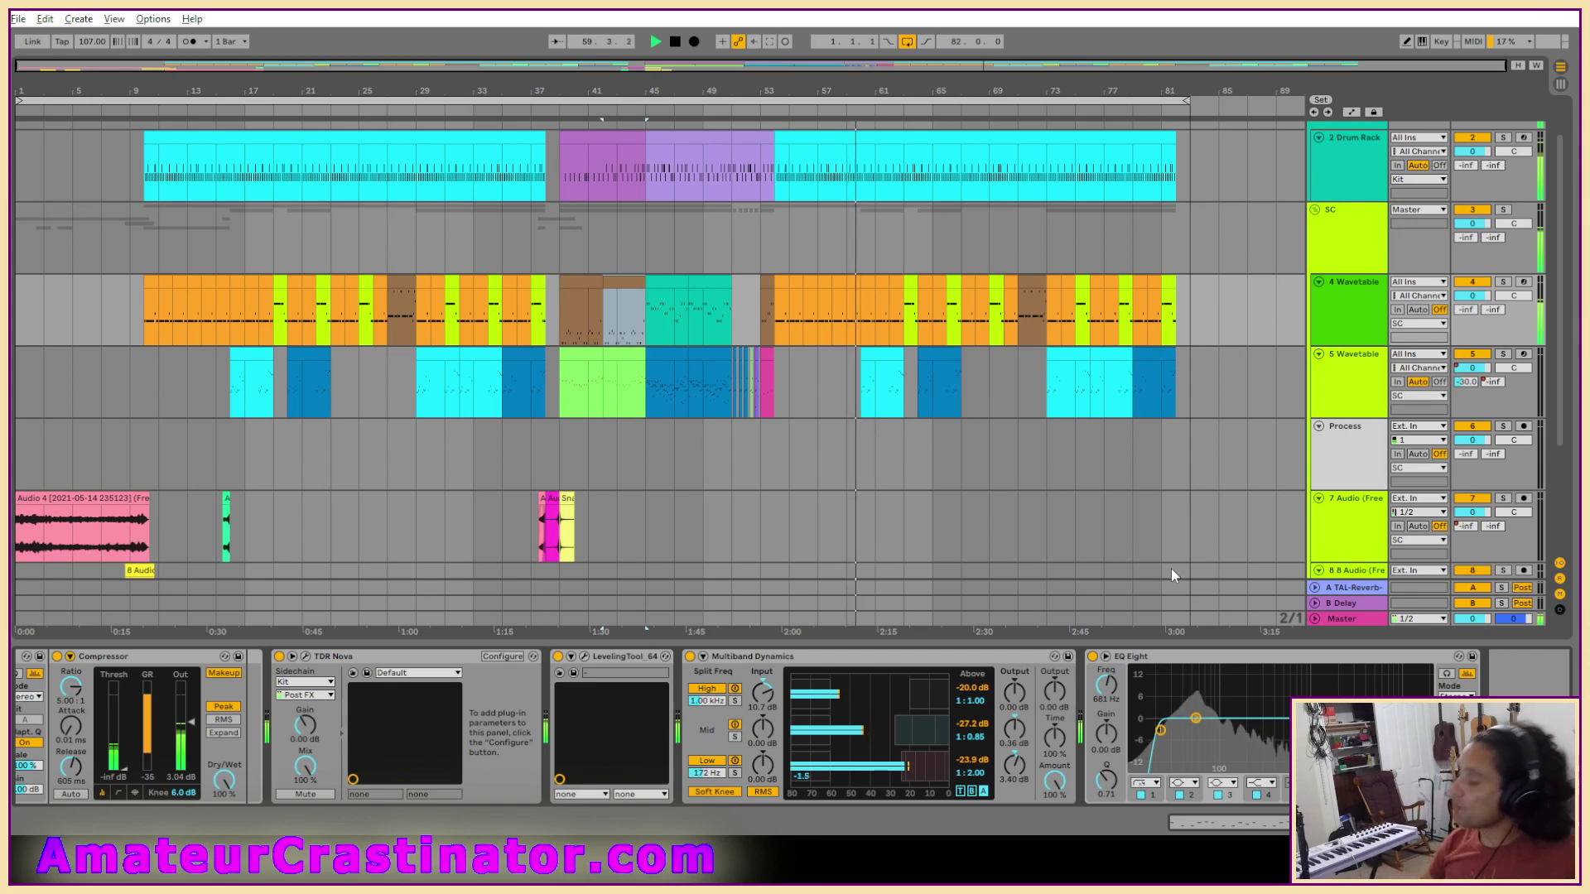
Check the devices on the 8 Audio, Process and 5 Wavetable tracks while the full mix plays.
scroll(1047, 432, "down", 3)
scroll(1046, 433, "down", 3)
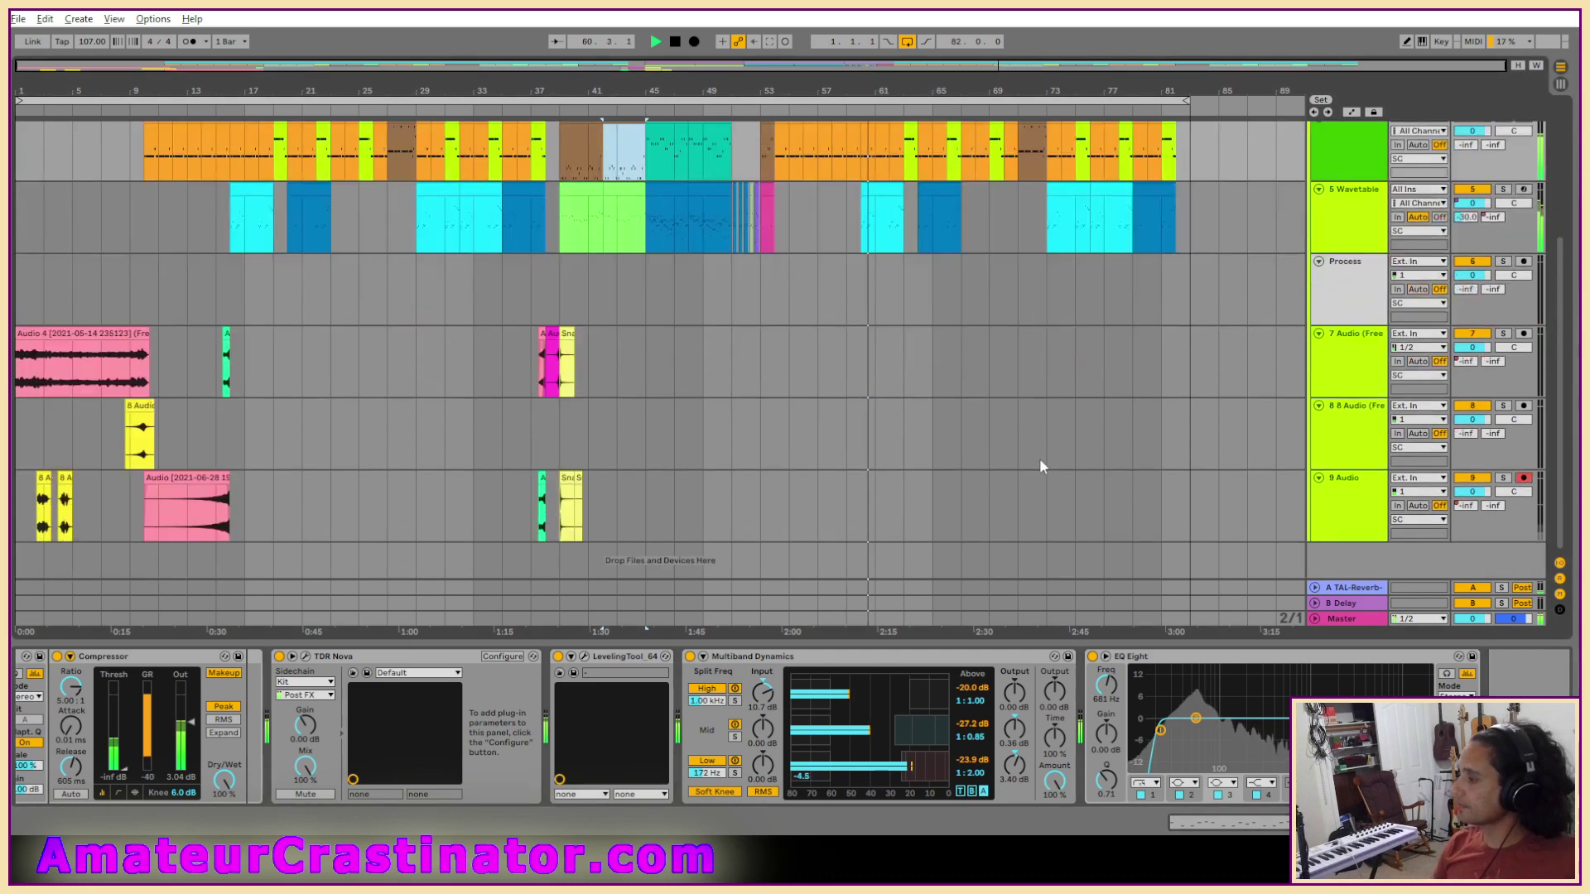
left_click(1351, 408)
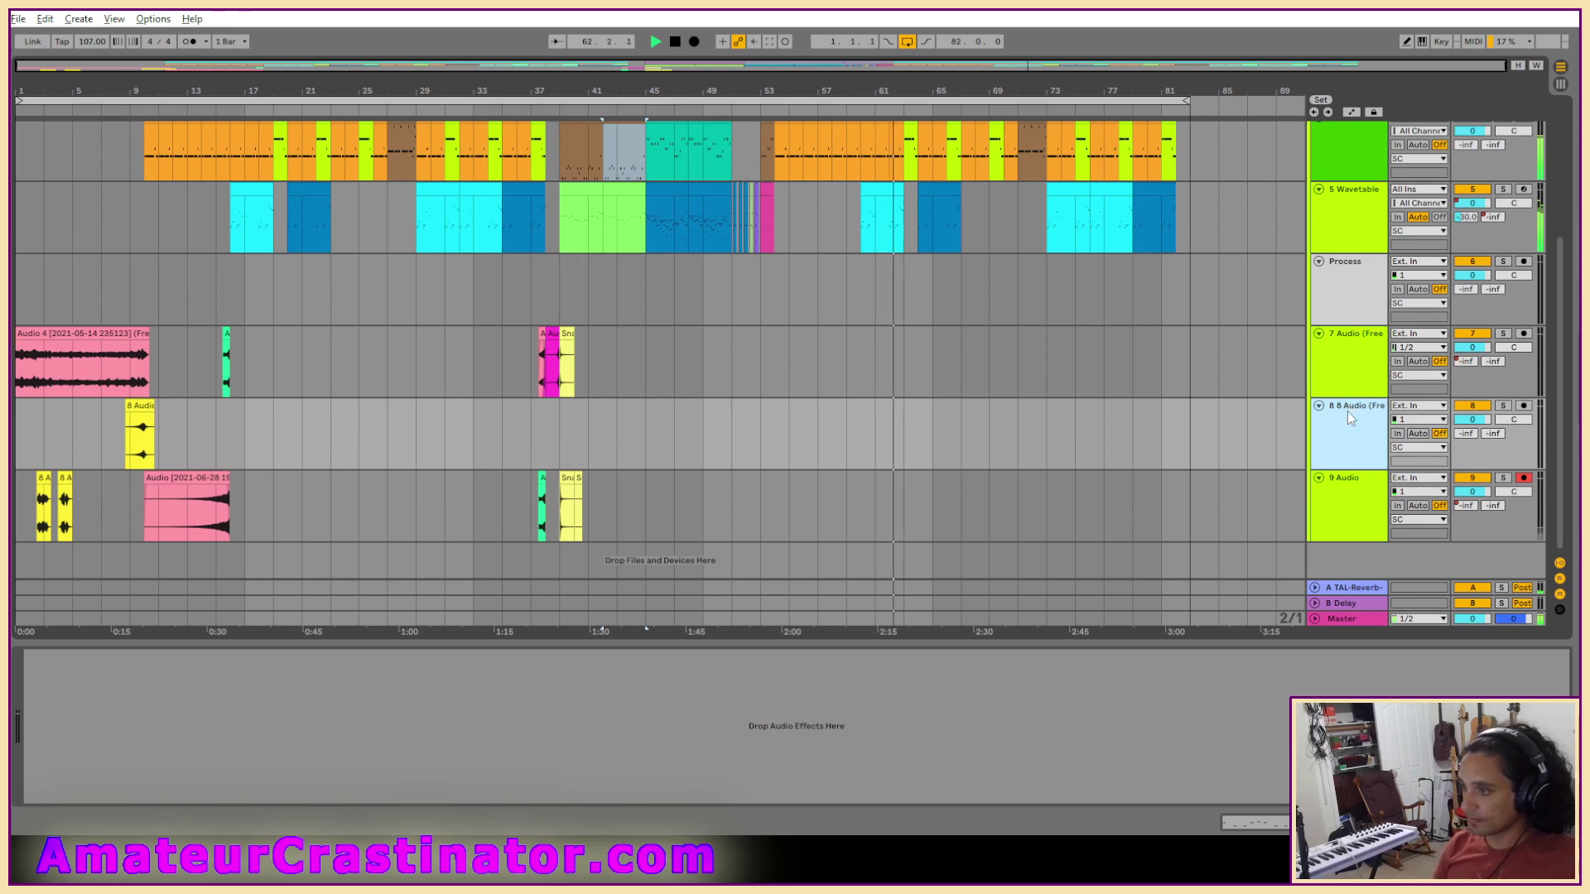
left_click(1350, 279)
scroll(1330, 347, "up", 5)
scroll(1327, 340, "up", 2)
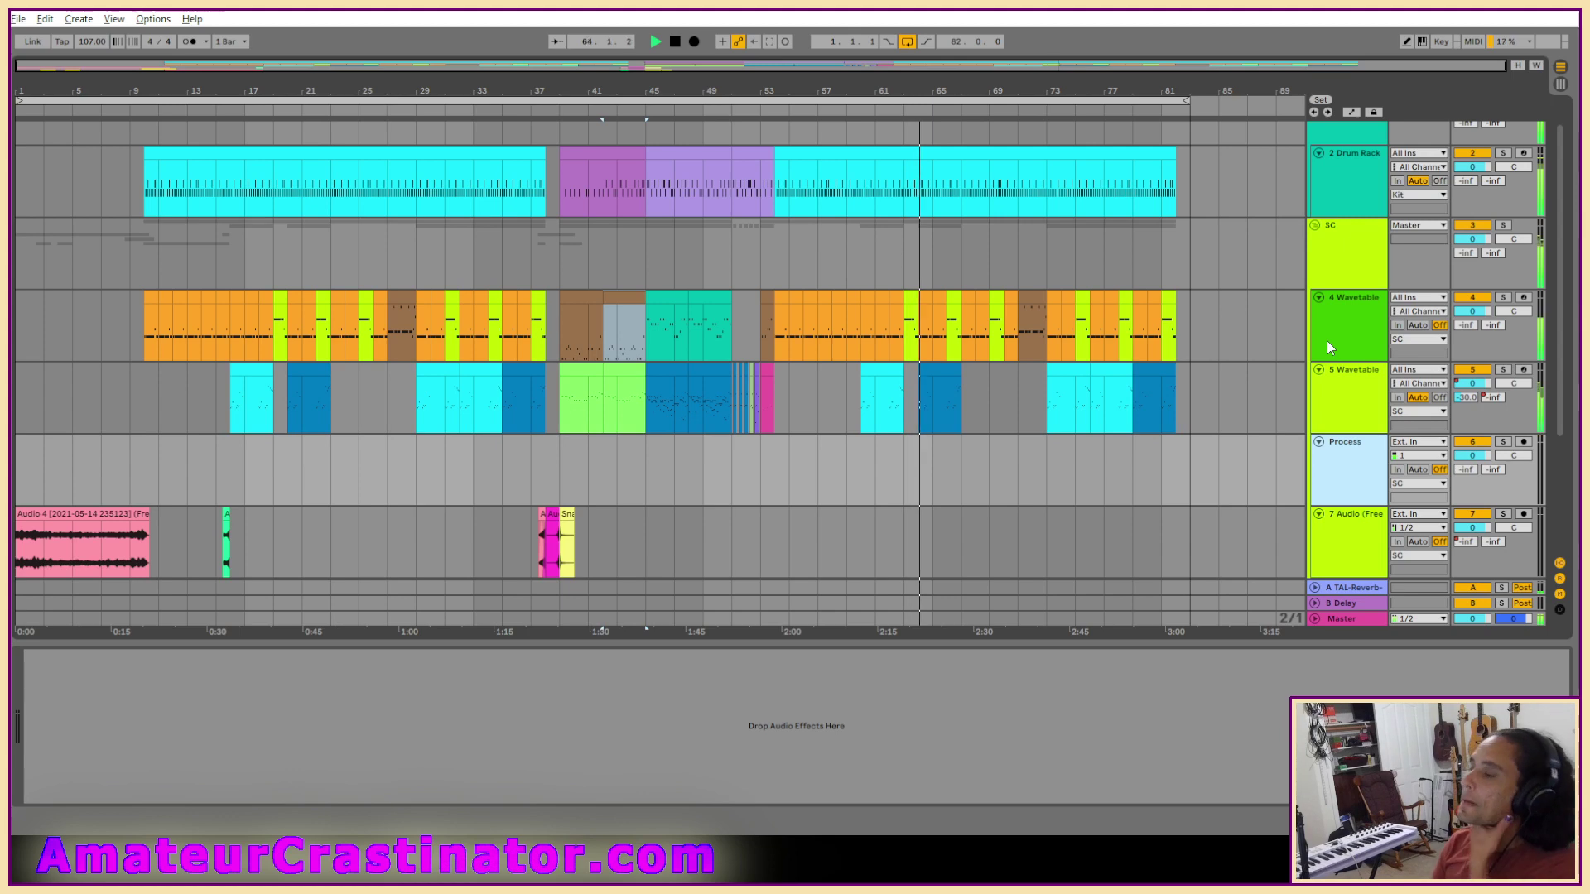
left_click(1344, 384)
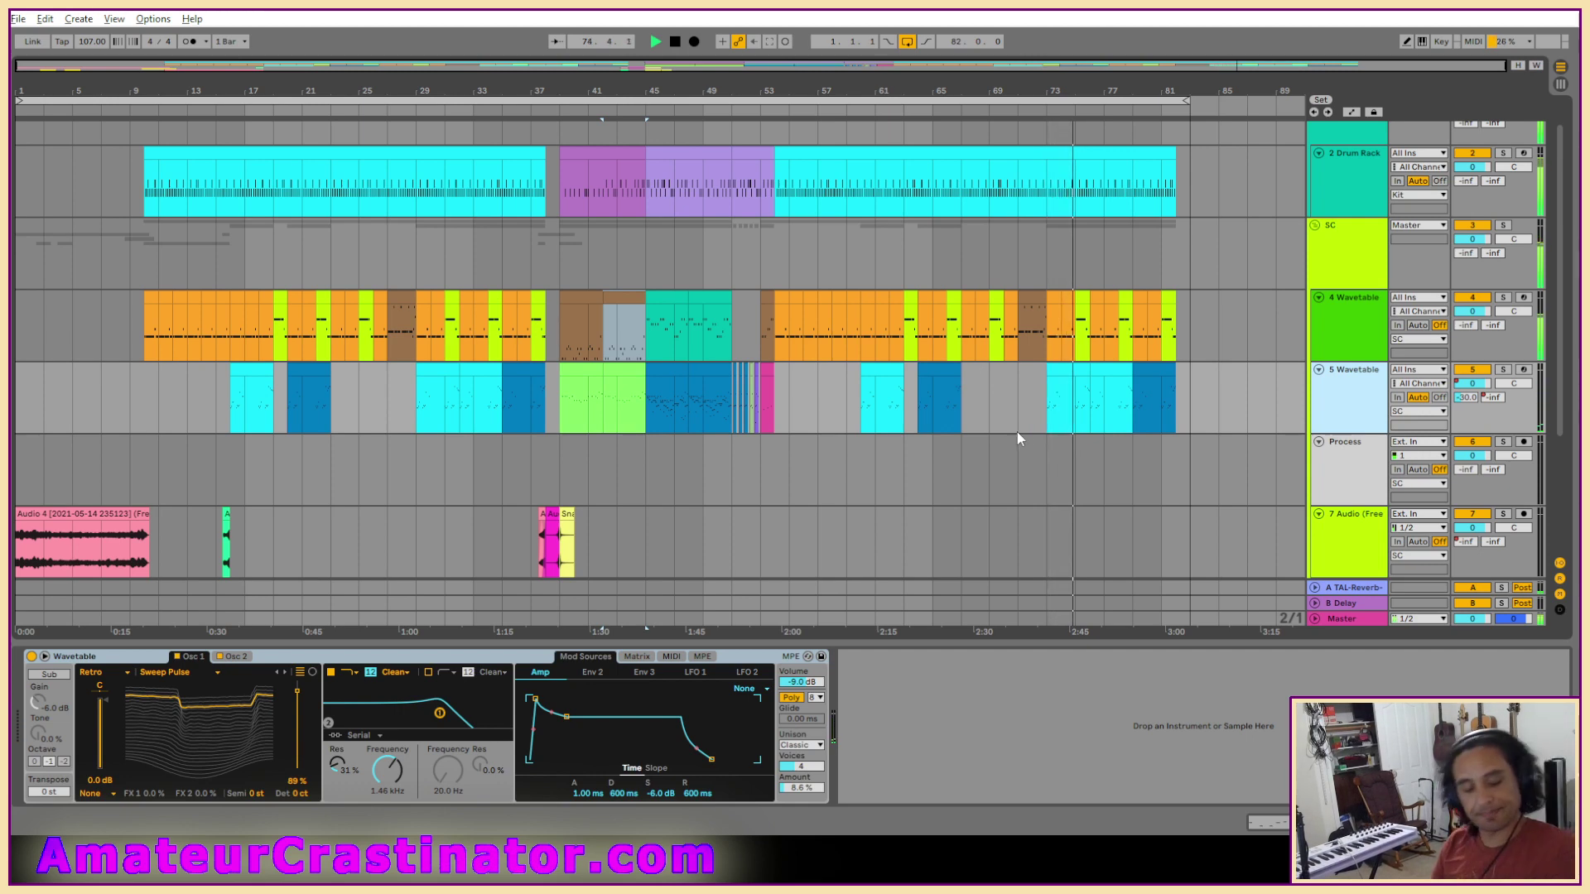
Open the Live Set Talking Drums.als from the Talking Drums Project folder in Live Recordings.
left_click(17, 19)
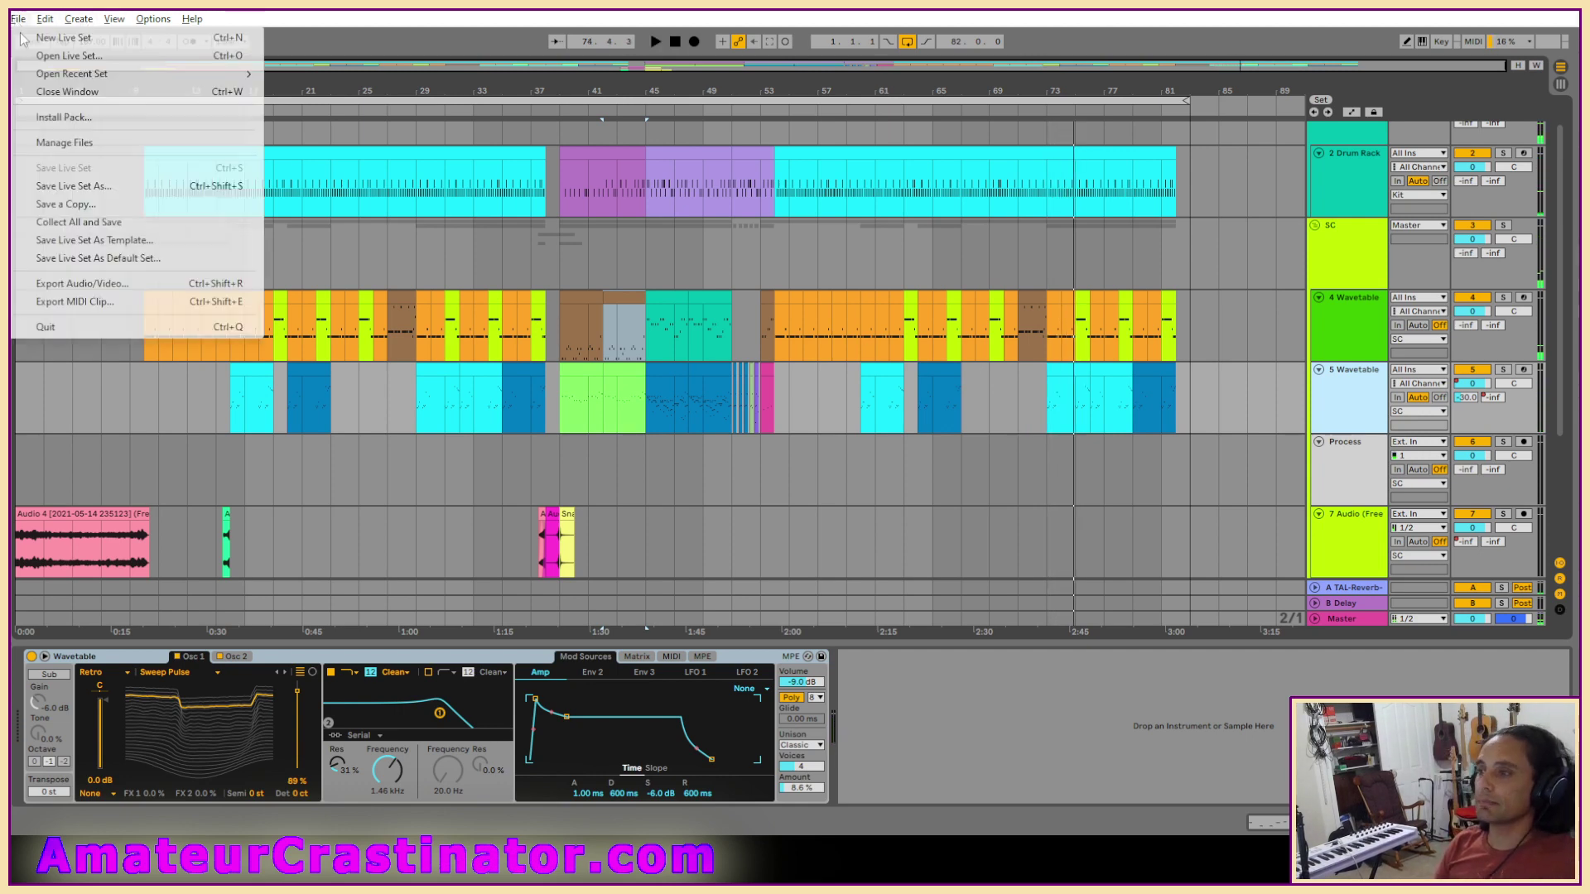
left_click(37, 55)
left_click(337, 77)
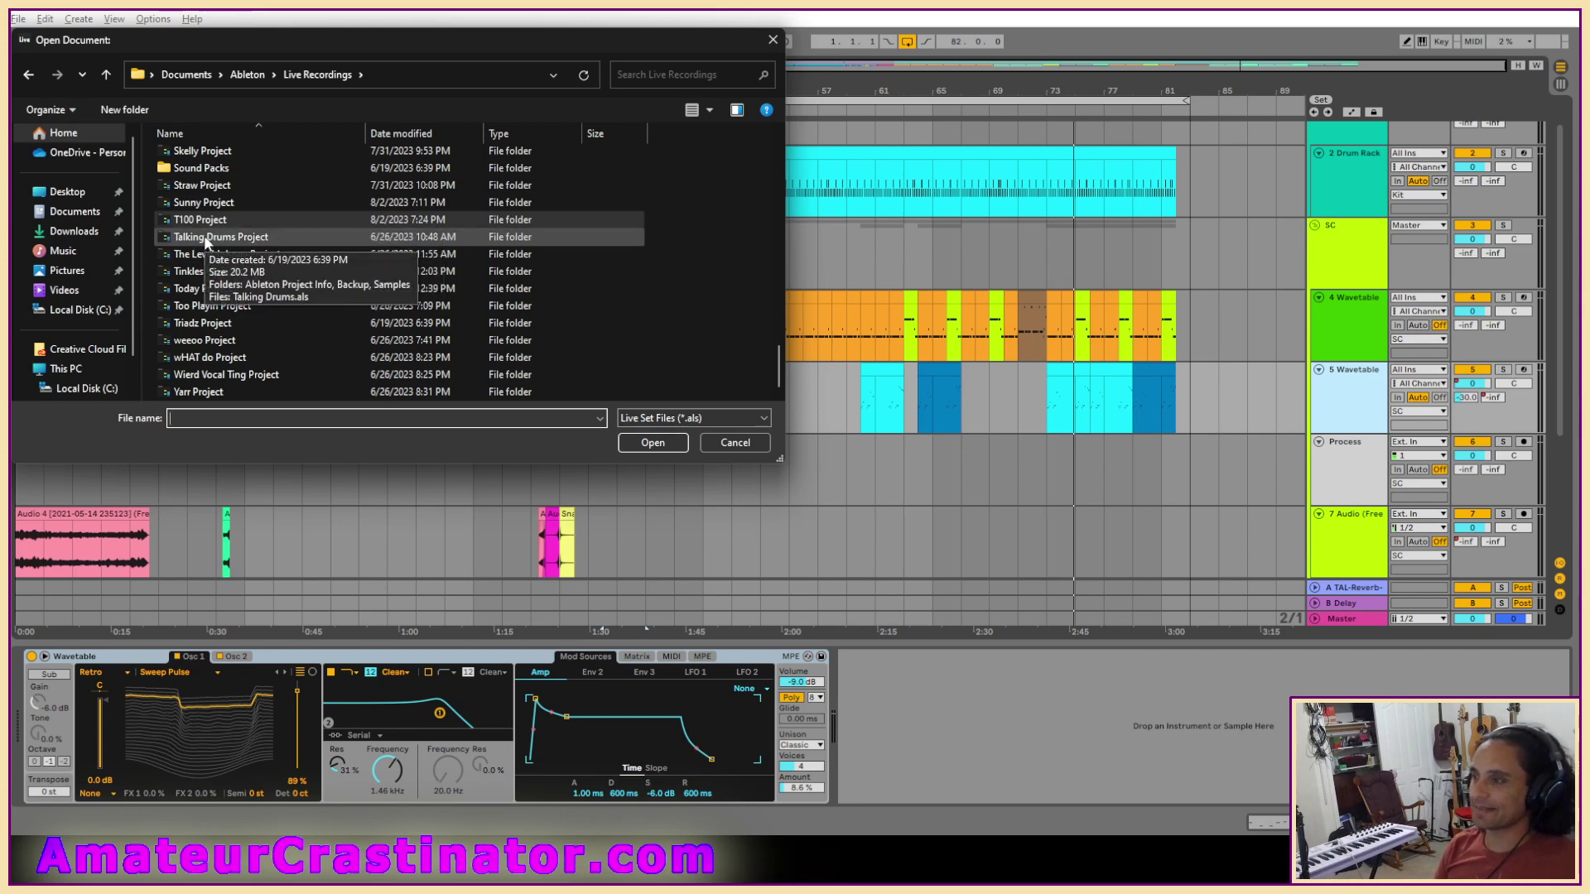
left_click(206, 241)
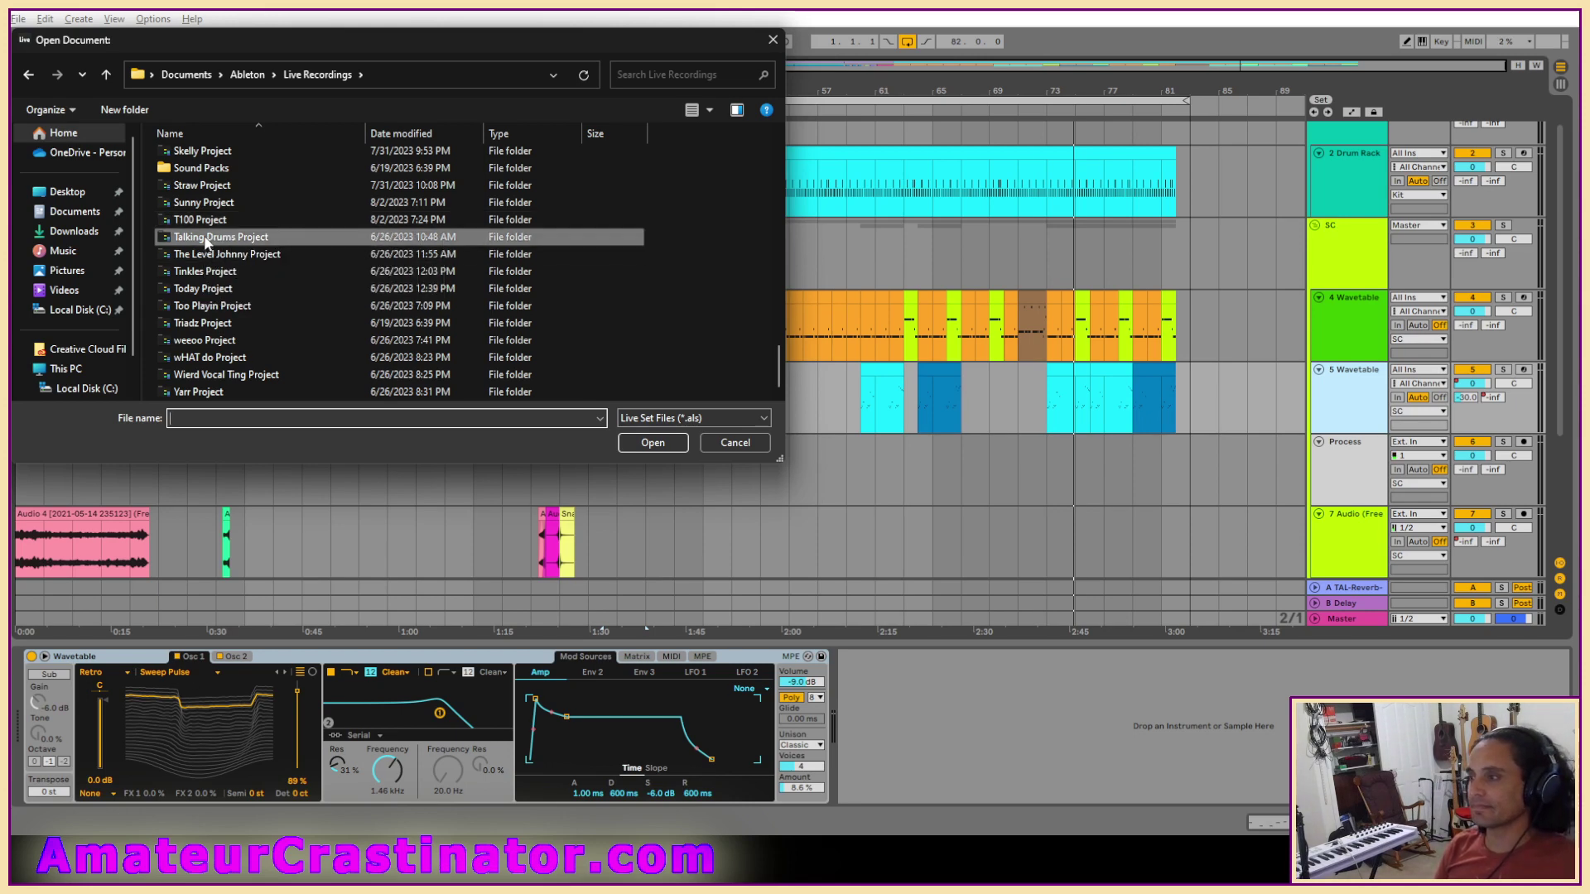
double_click(206, 238)
double_click(211, 207)
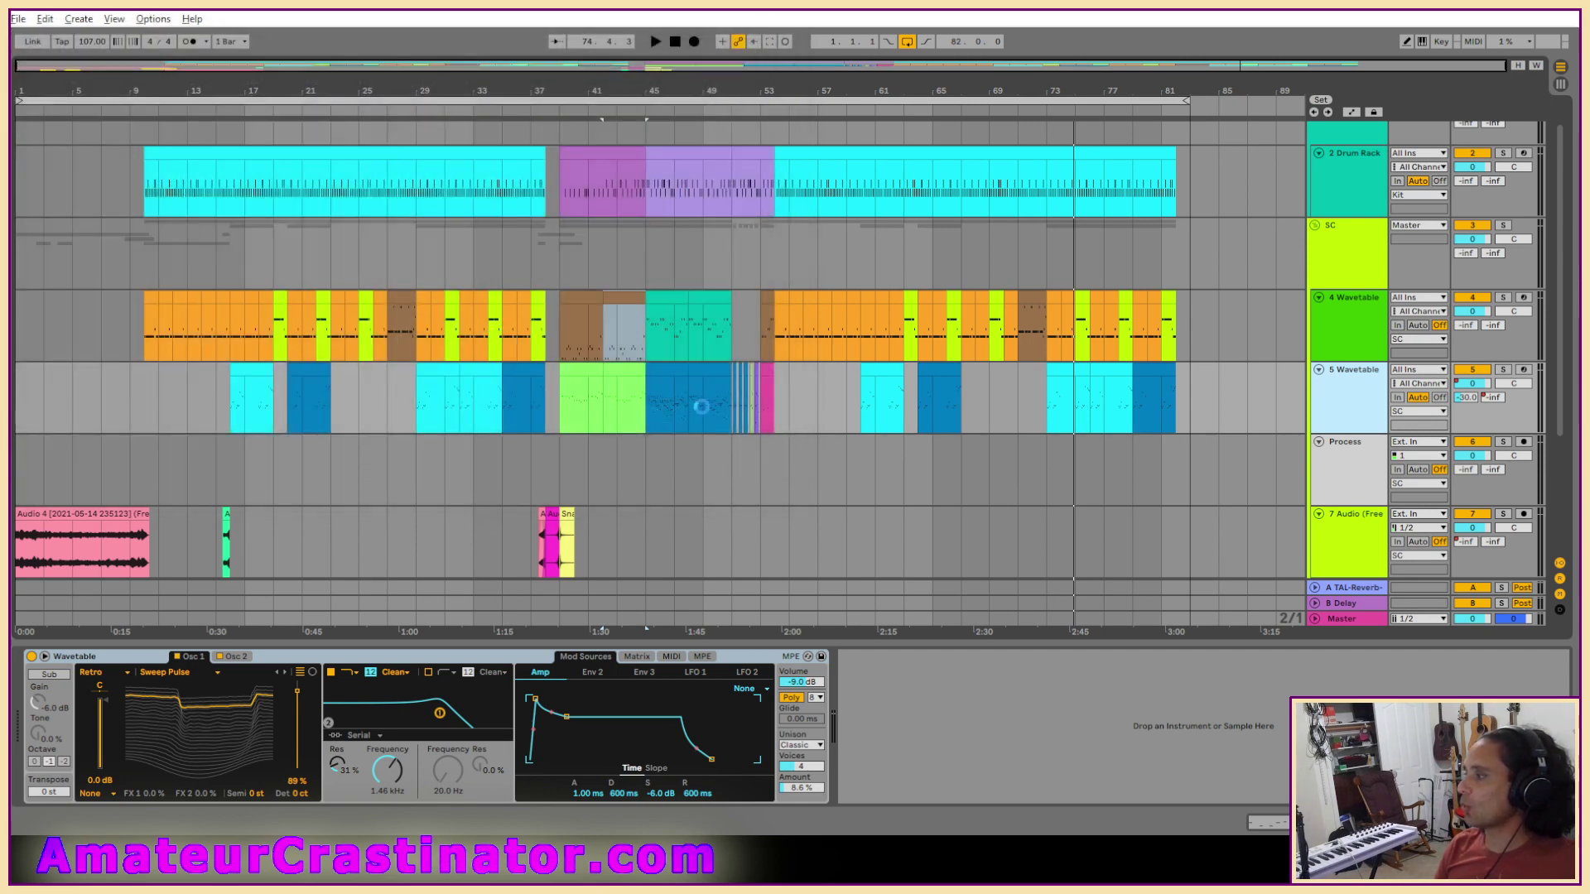
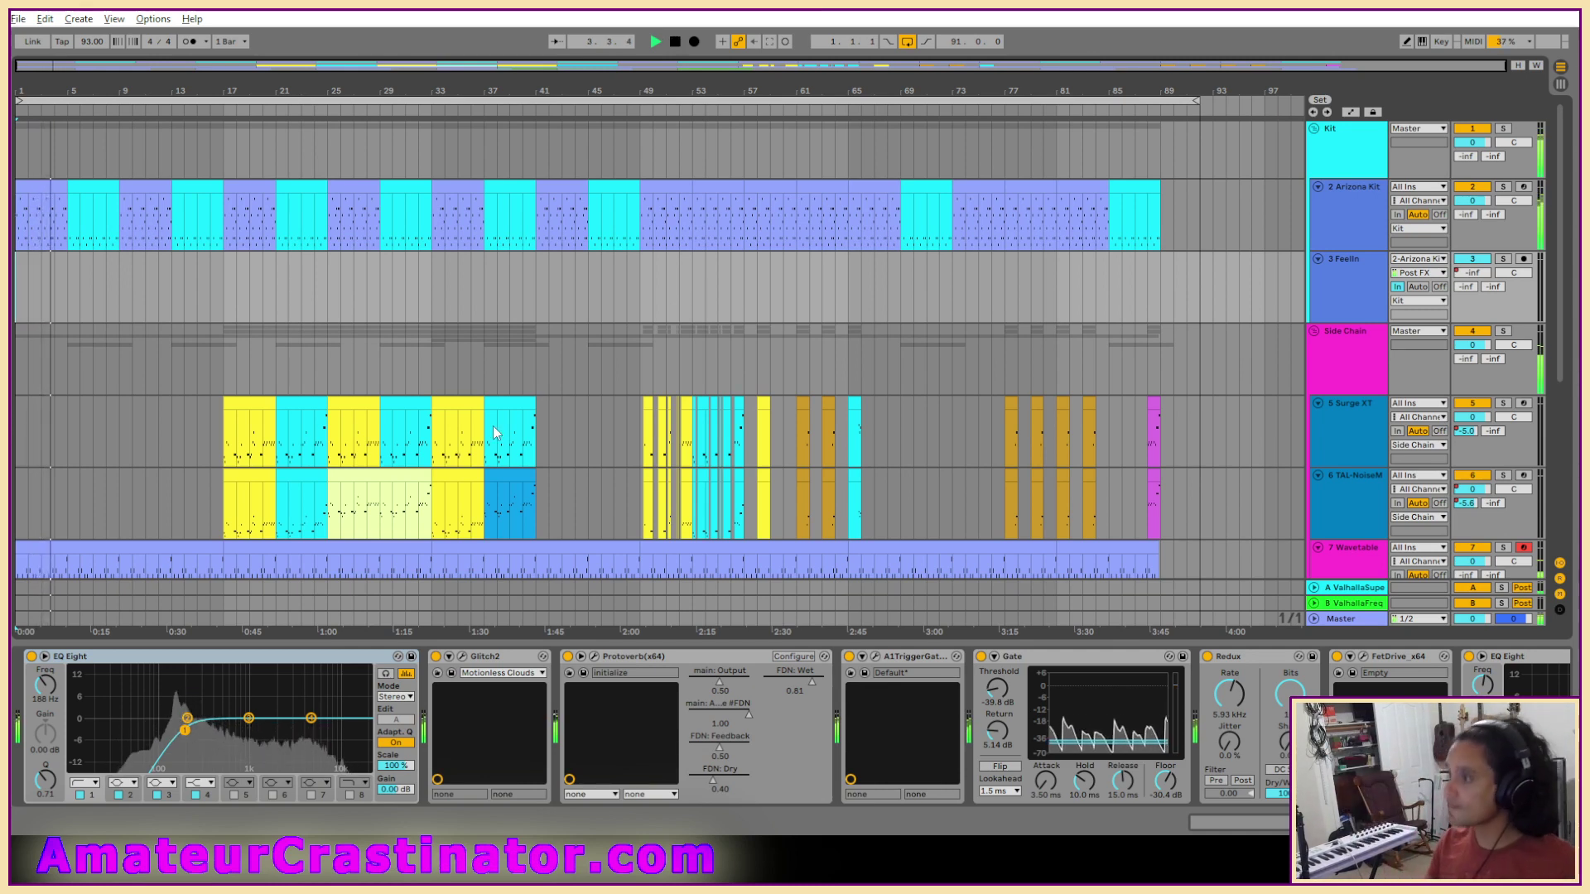
Survey the arrangement from the Kit group down to the frozen audio clips during playback.
scroll(330, 406, "down", 1)
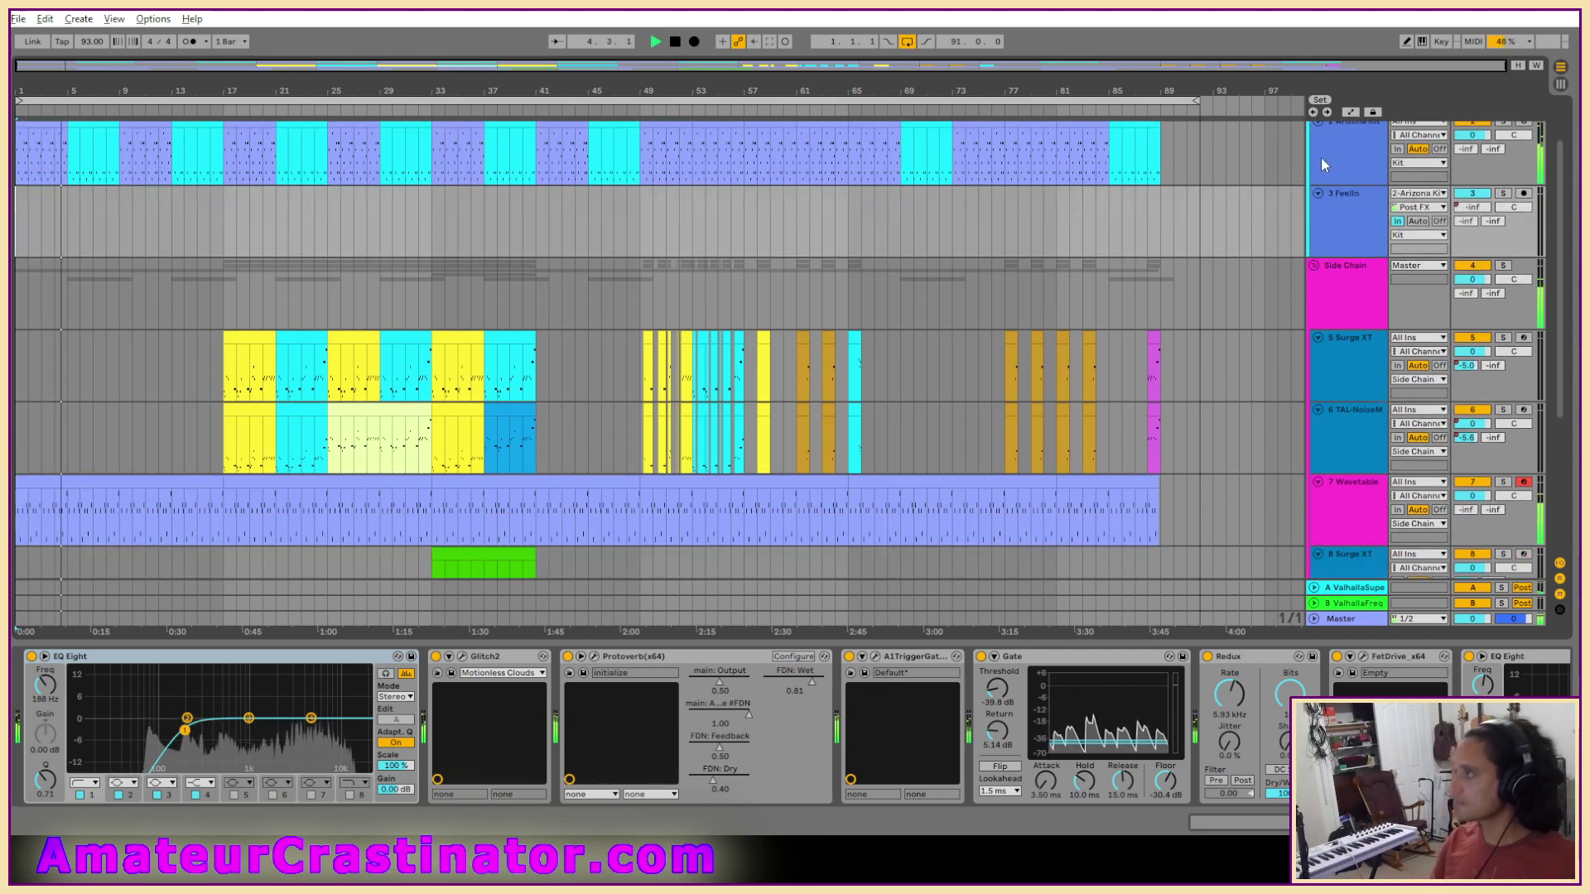
scroll(1329, 202, "up", 1)
scroll(919, 268, "down", 1)
scroll(919, 273, "down", 1)
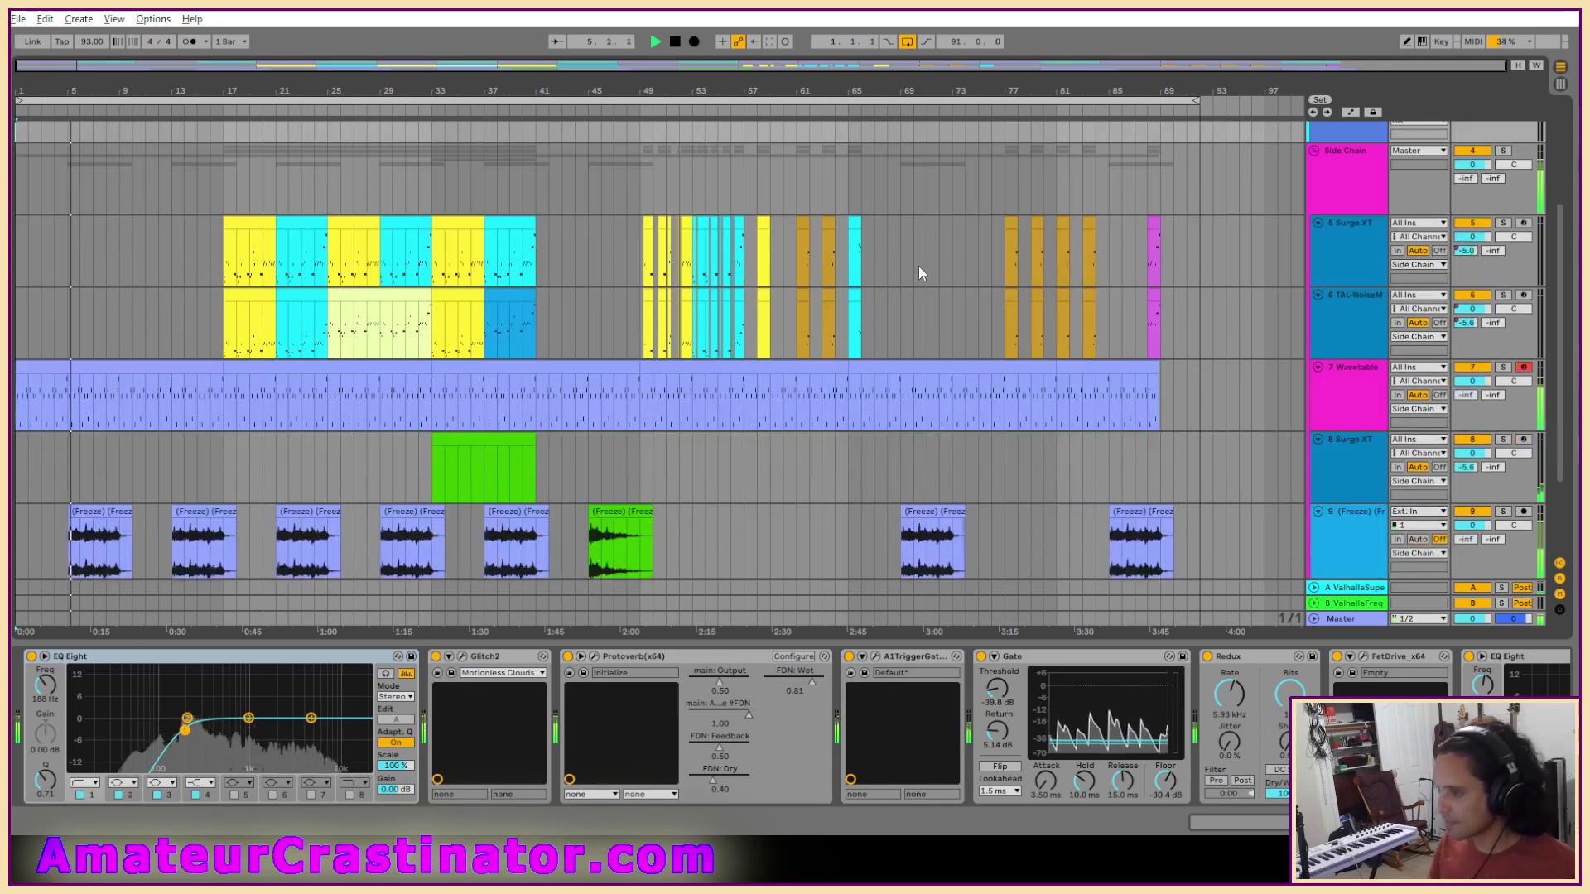
scroll(919, 274, "down", 1)
scroll(918, 266, "up", 3)
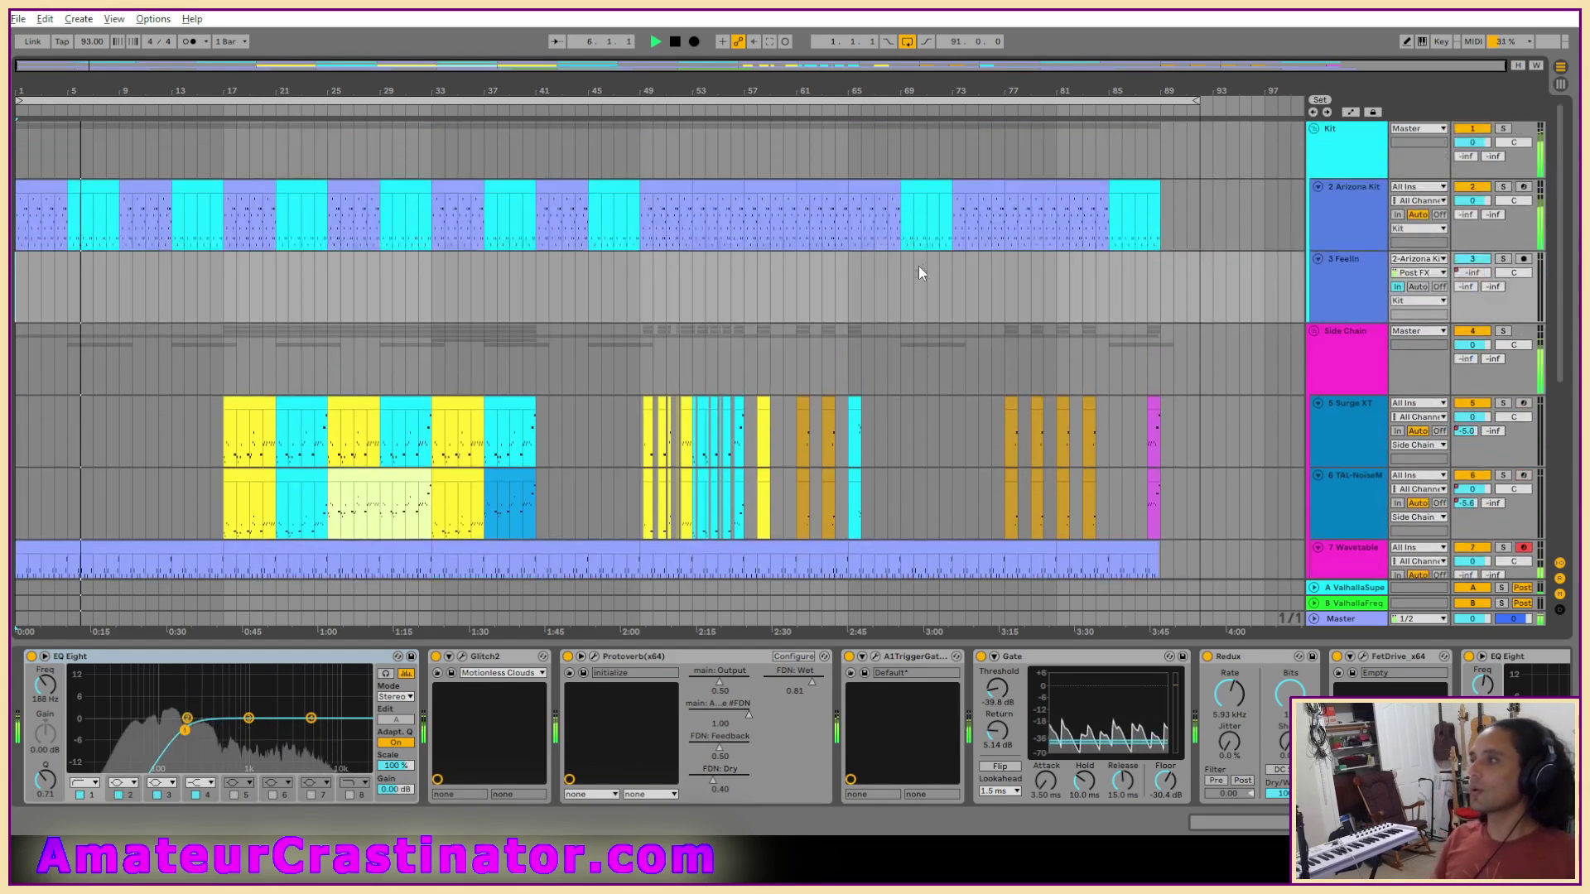
Inspect the Tom Roto 2 and Kick Delite 22 samples in 2 Arizona Kit's drum rack.
left_click(1359, 238)
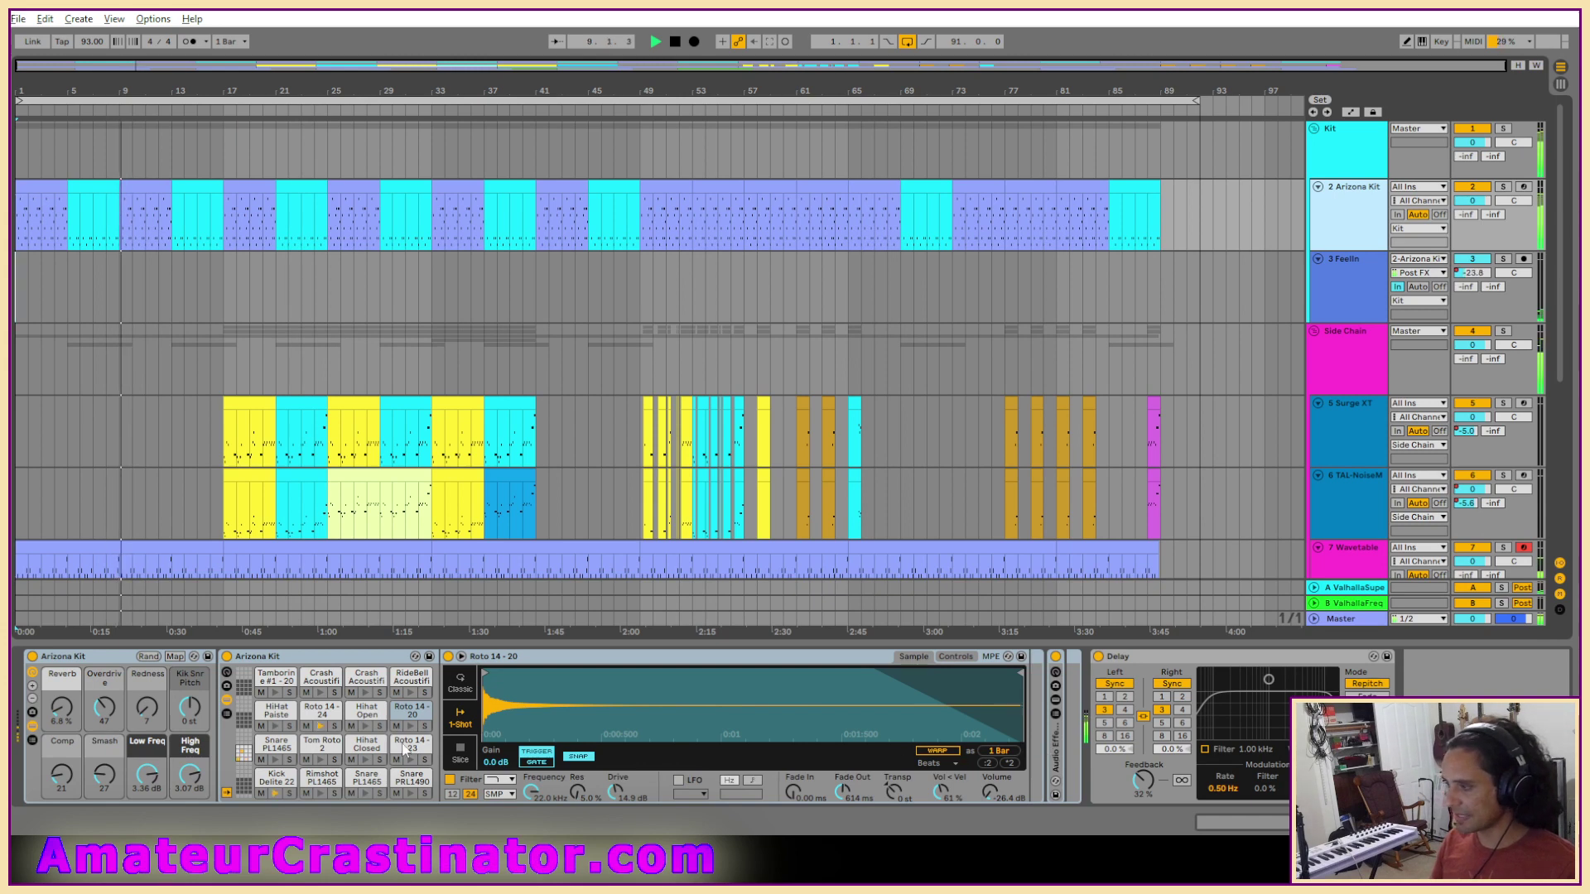
left_click(322, 744)
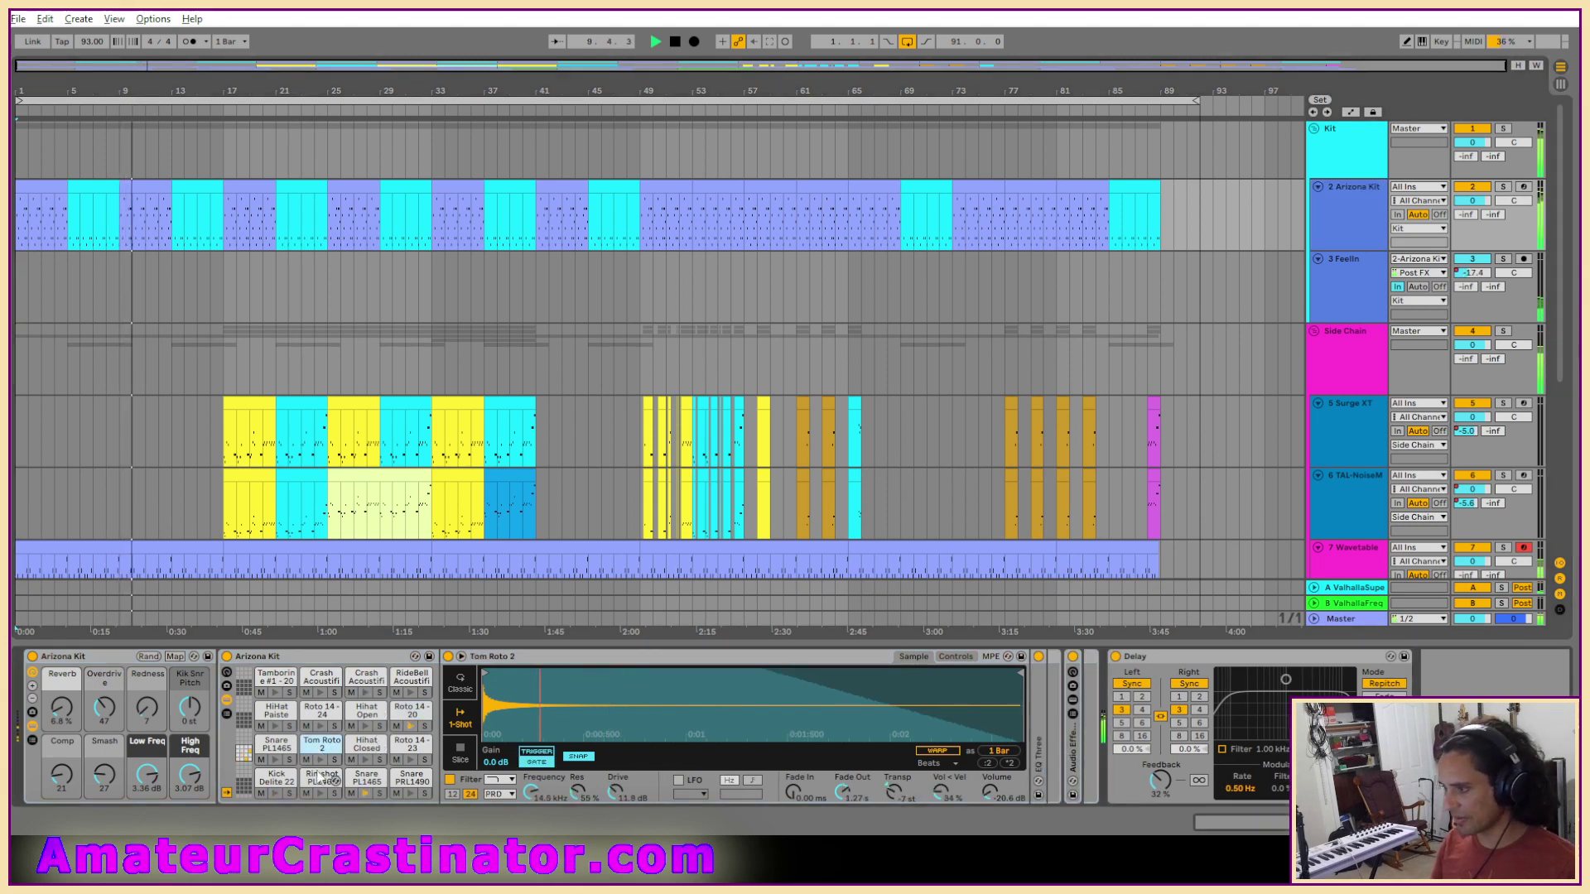
left_click(1470, 273)
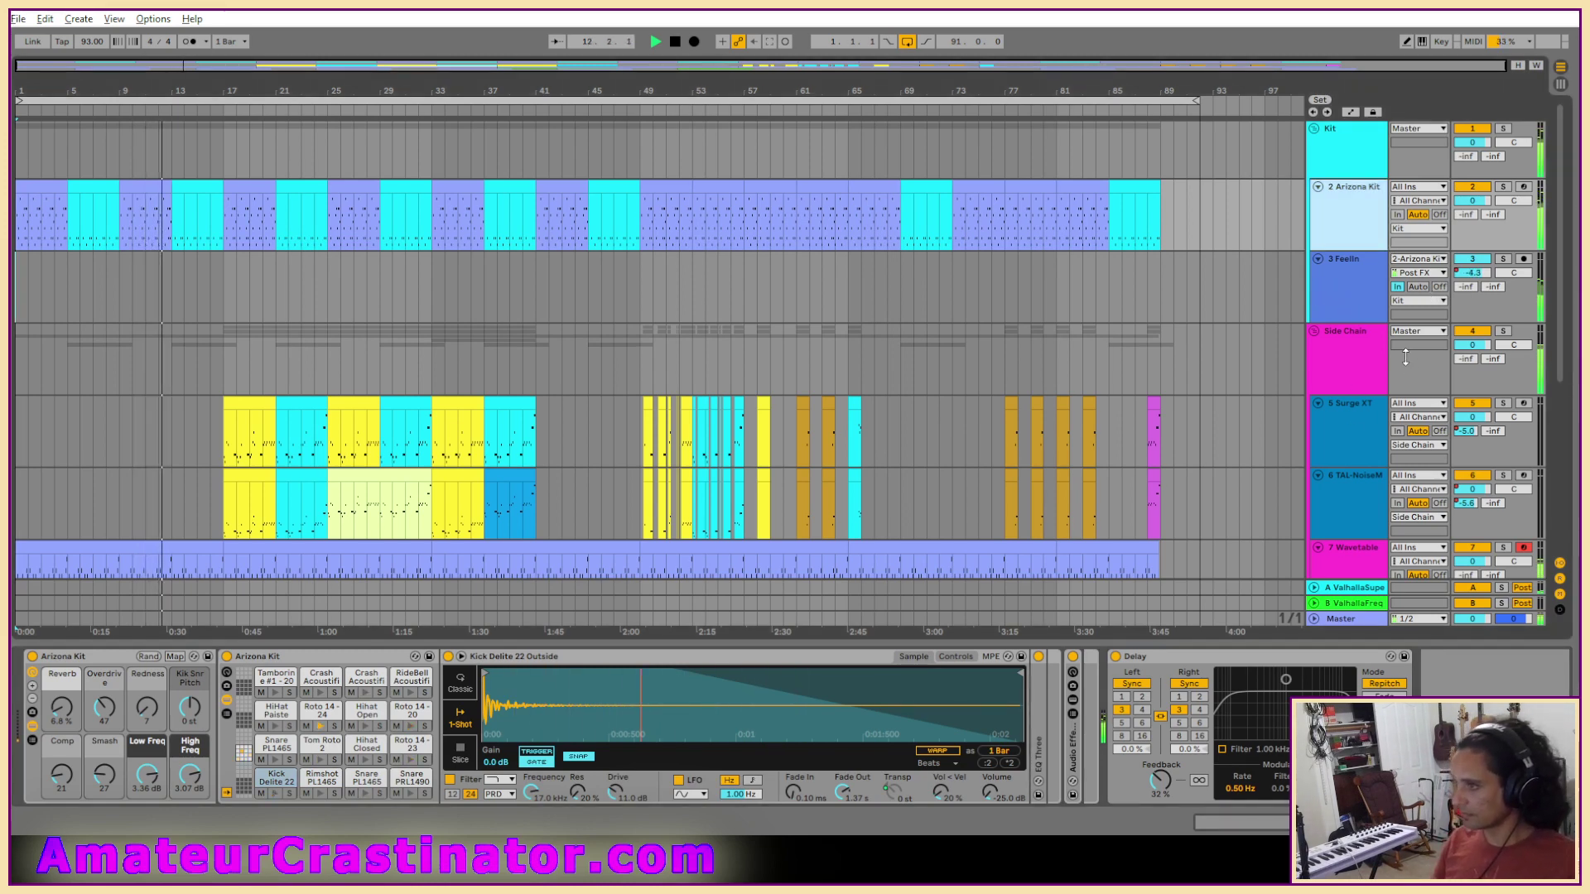
Review the tracks in the Side Chain group, from 5 Surge XT to Process, as the song plays.
scroll(1354, 285, "down", 2)
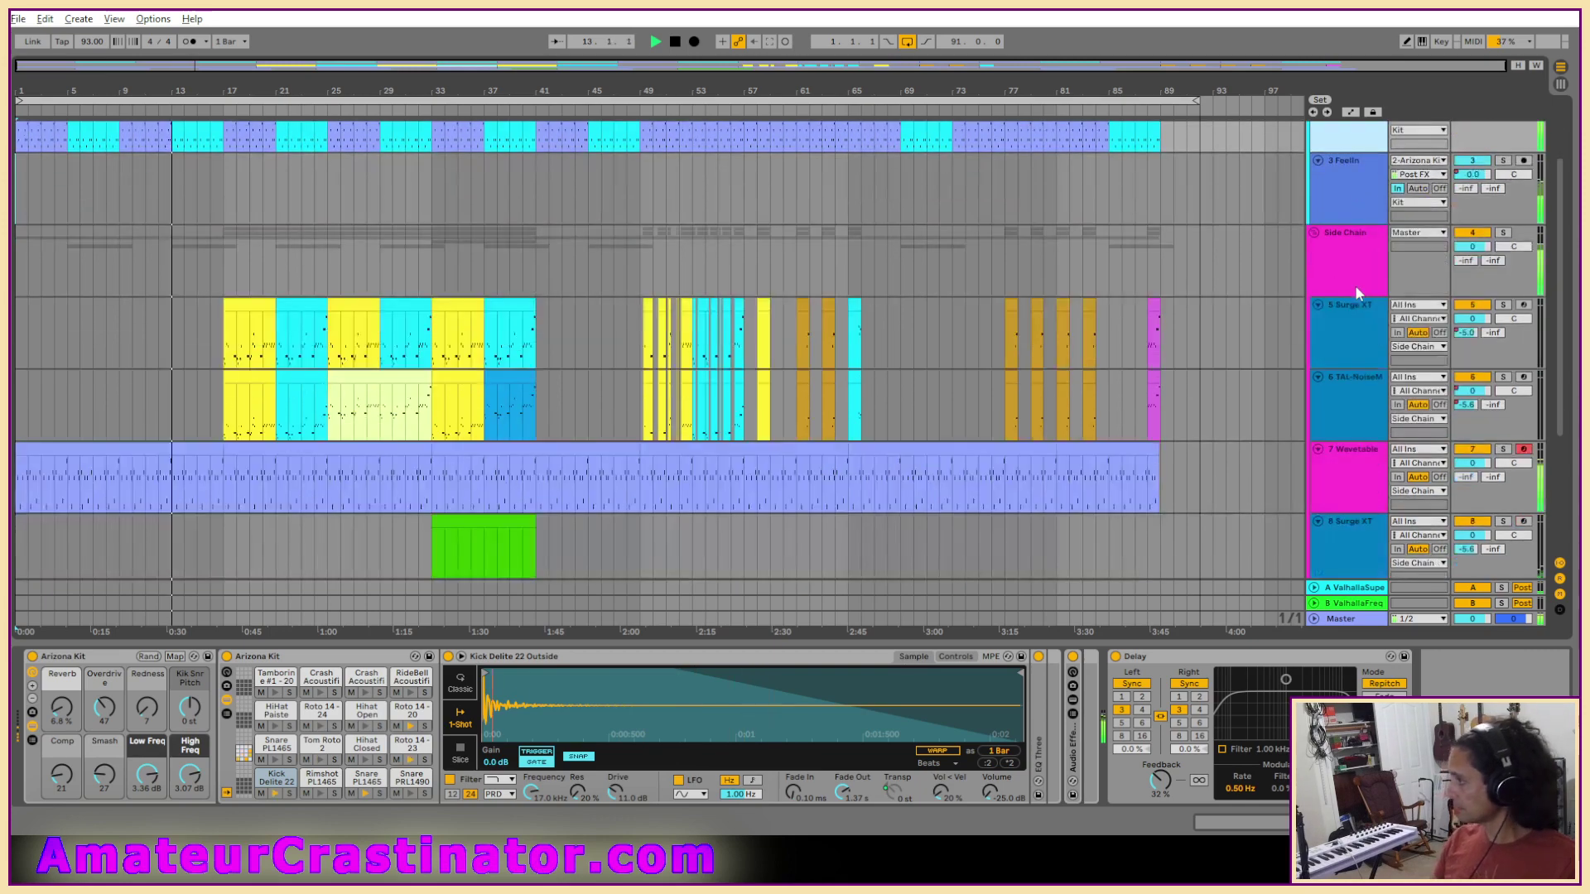
scroll(1355, 285, "down", 1)
scroll(1355, 287, "up", 1)
scroll(1354, 286, "down", 2)
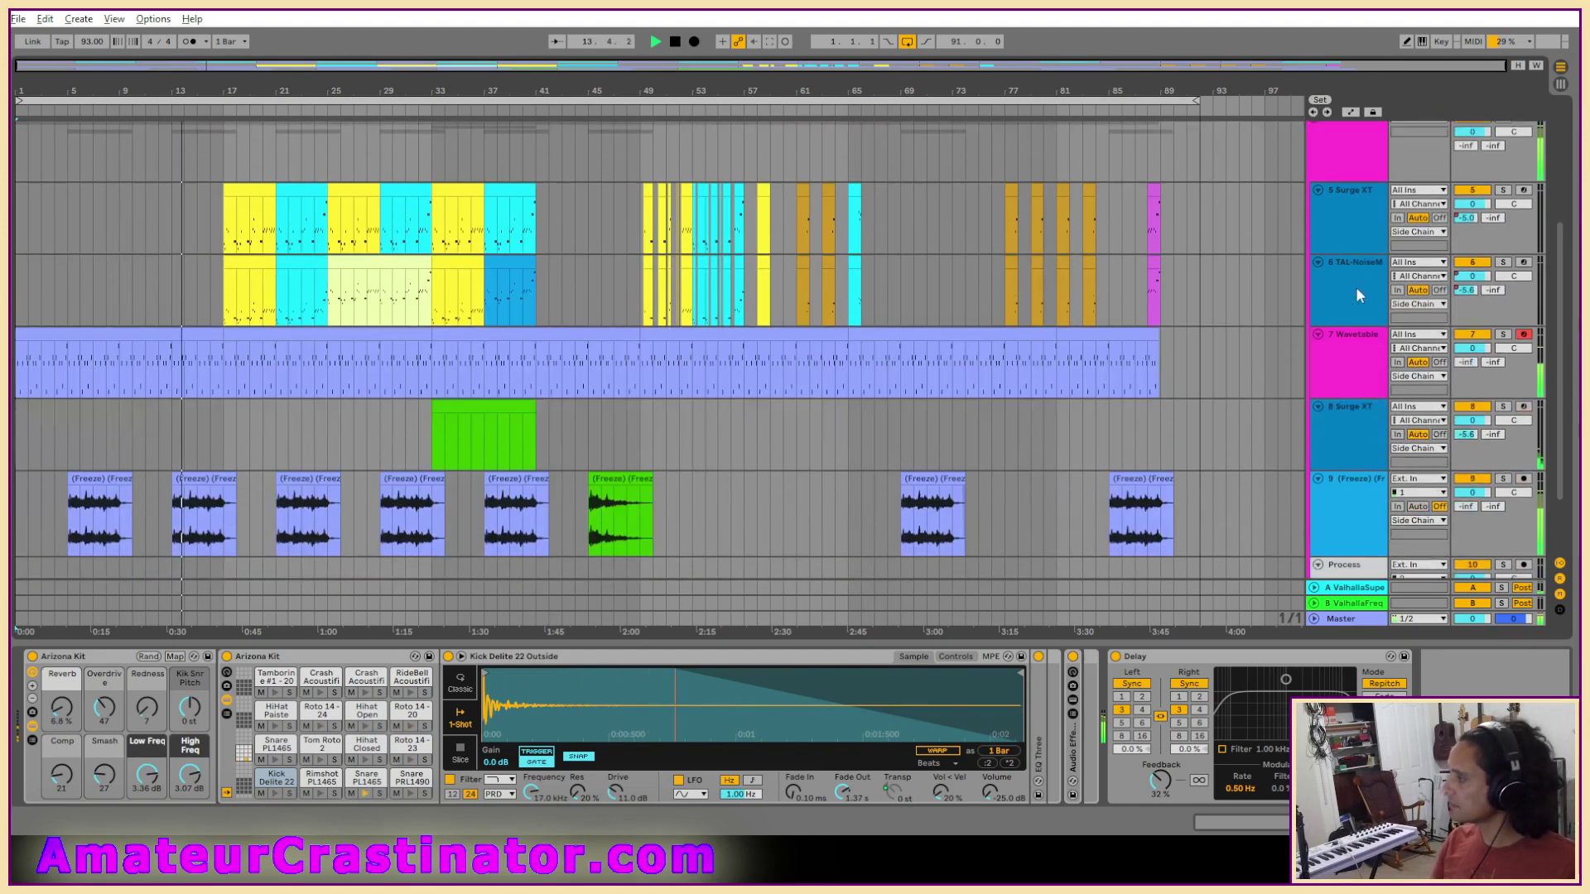
scroll(1354, 287, "down", 1)
scroll(1349, 309, "up", 1)
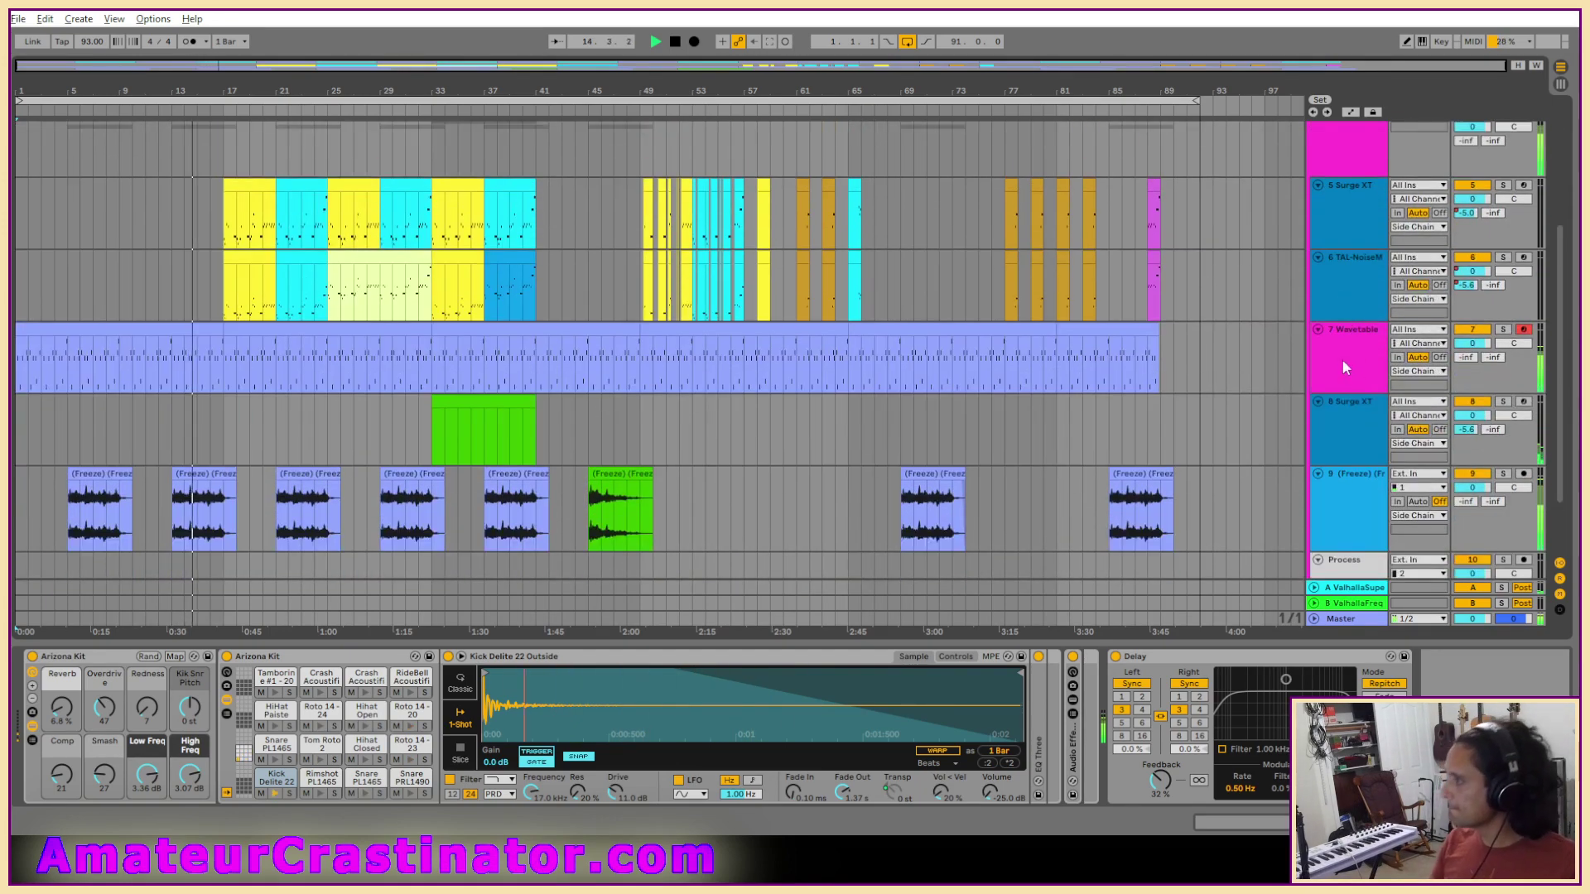
scroll(1342, 364, "up", 3)
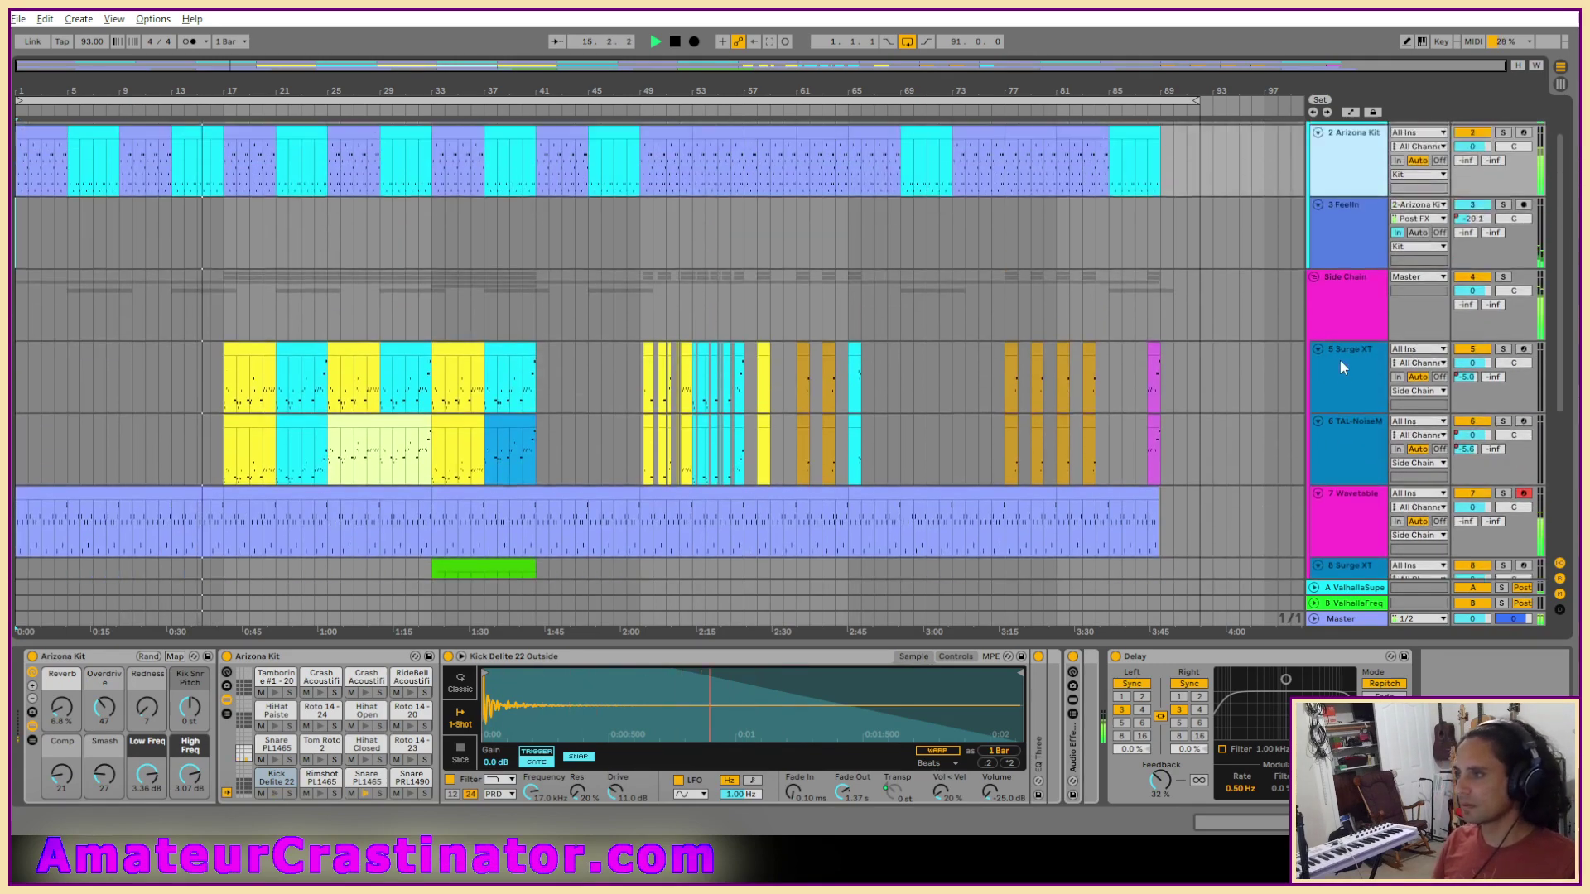
scroll(1339, 360, "up", 1)
scroll(1337, 360, "down", 2)
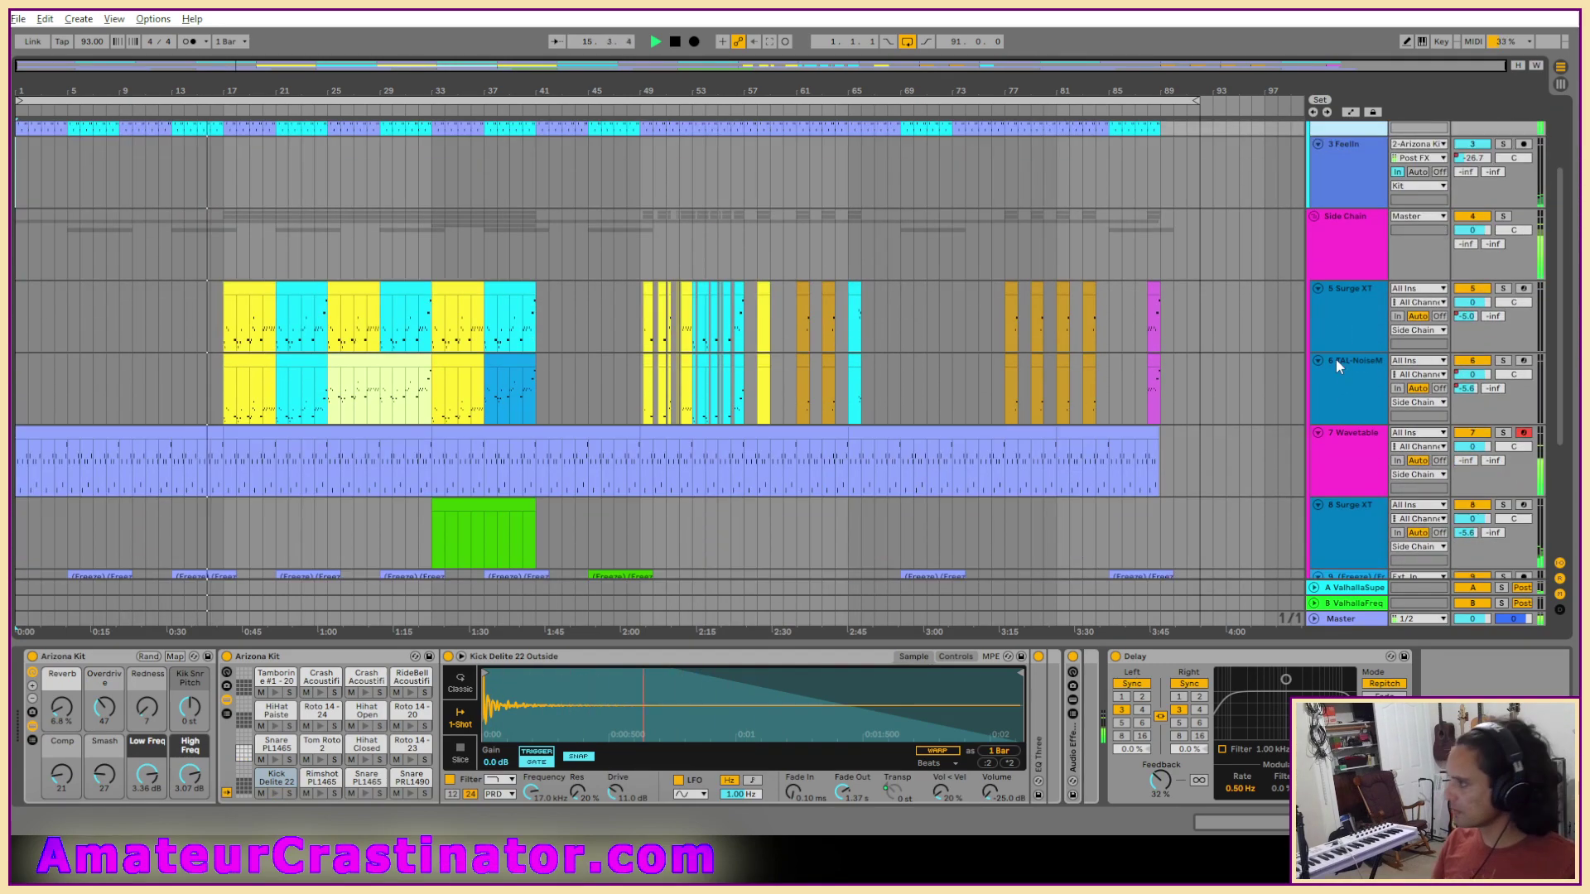
Examine 7 Wavetable's devices and Saturator output automation while listening to the track soloed, then hide the automation lanes.
left_click(1348, 456)
key("a")
scroll(1358, 460, "down", 2)
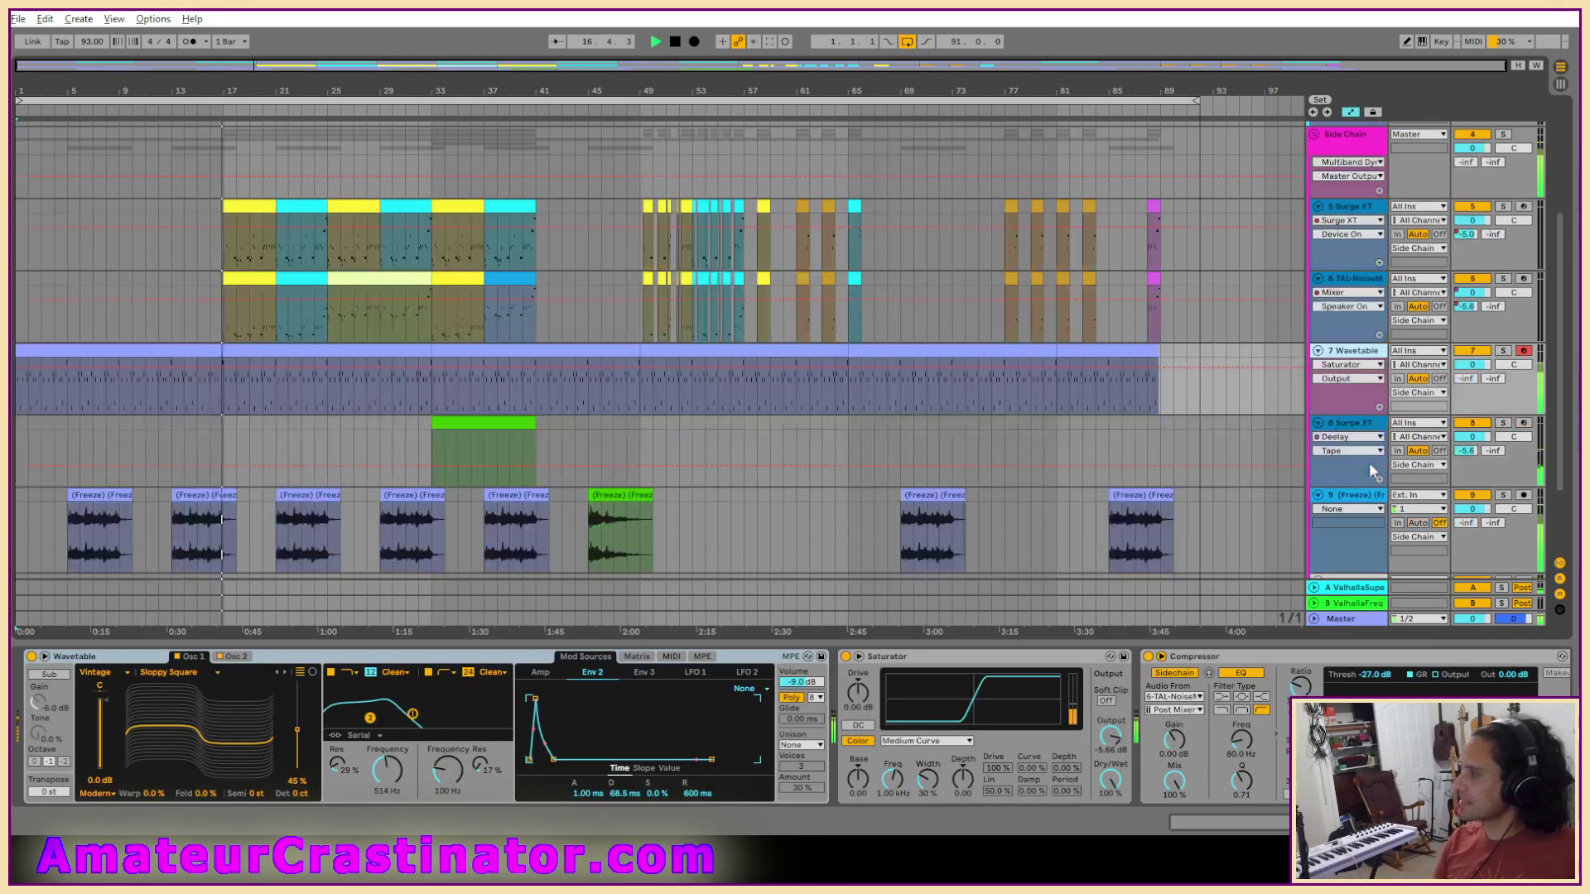
scroll(1375, 416, "down", 2)
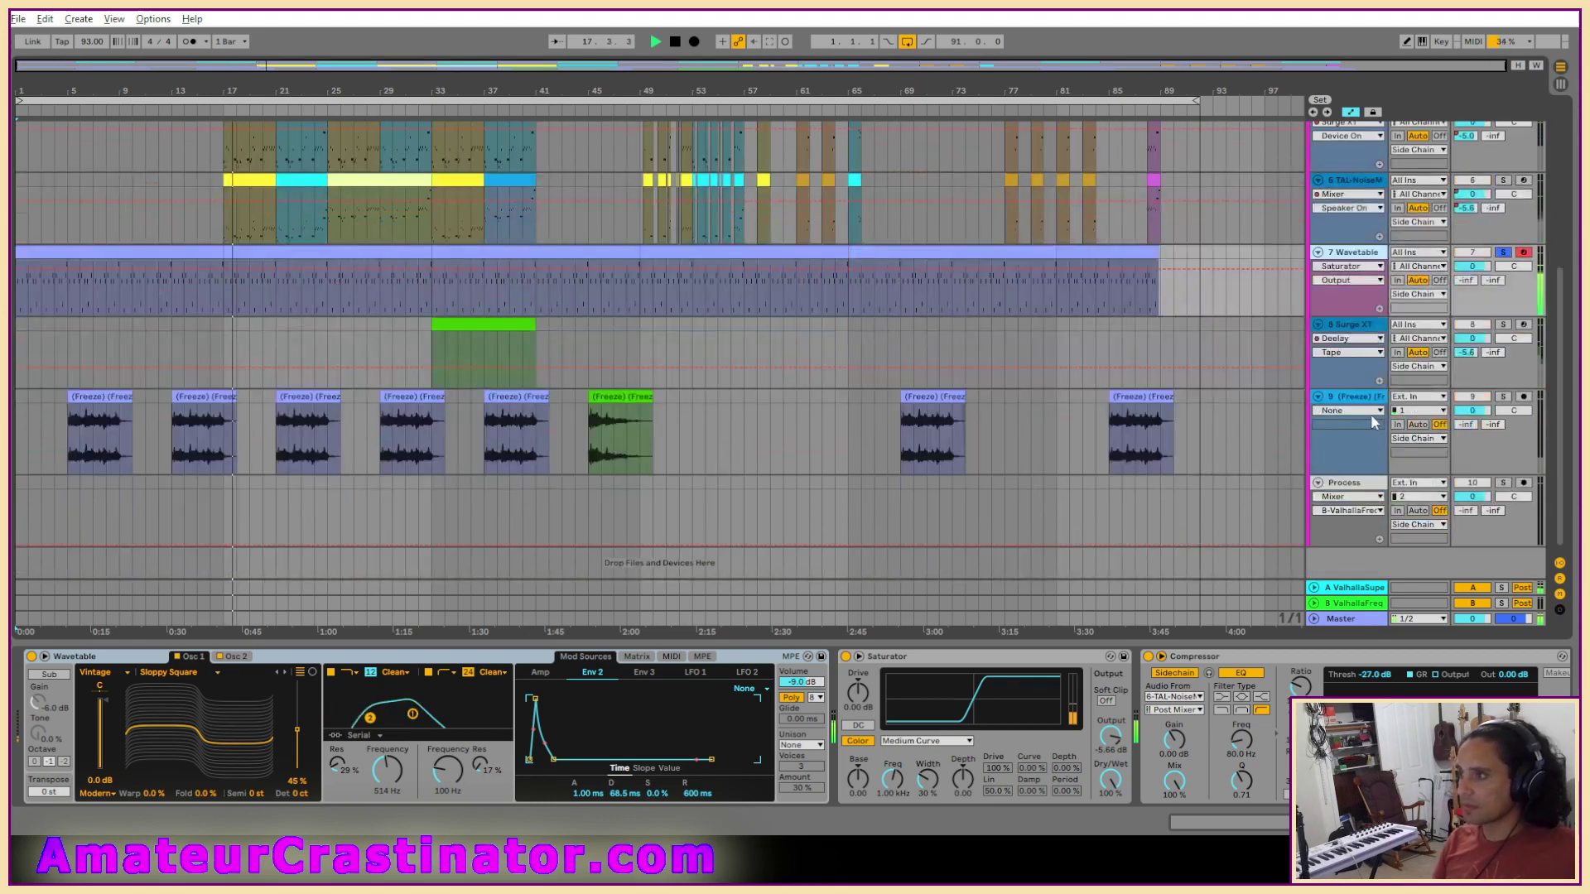
key("a")
scroll(1359, 399, "up", 4)
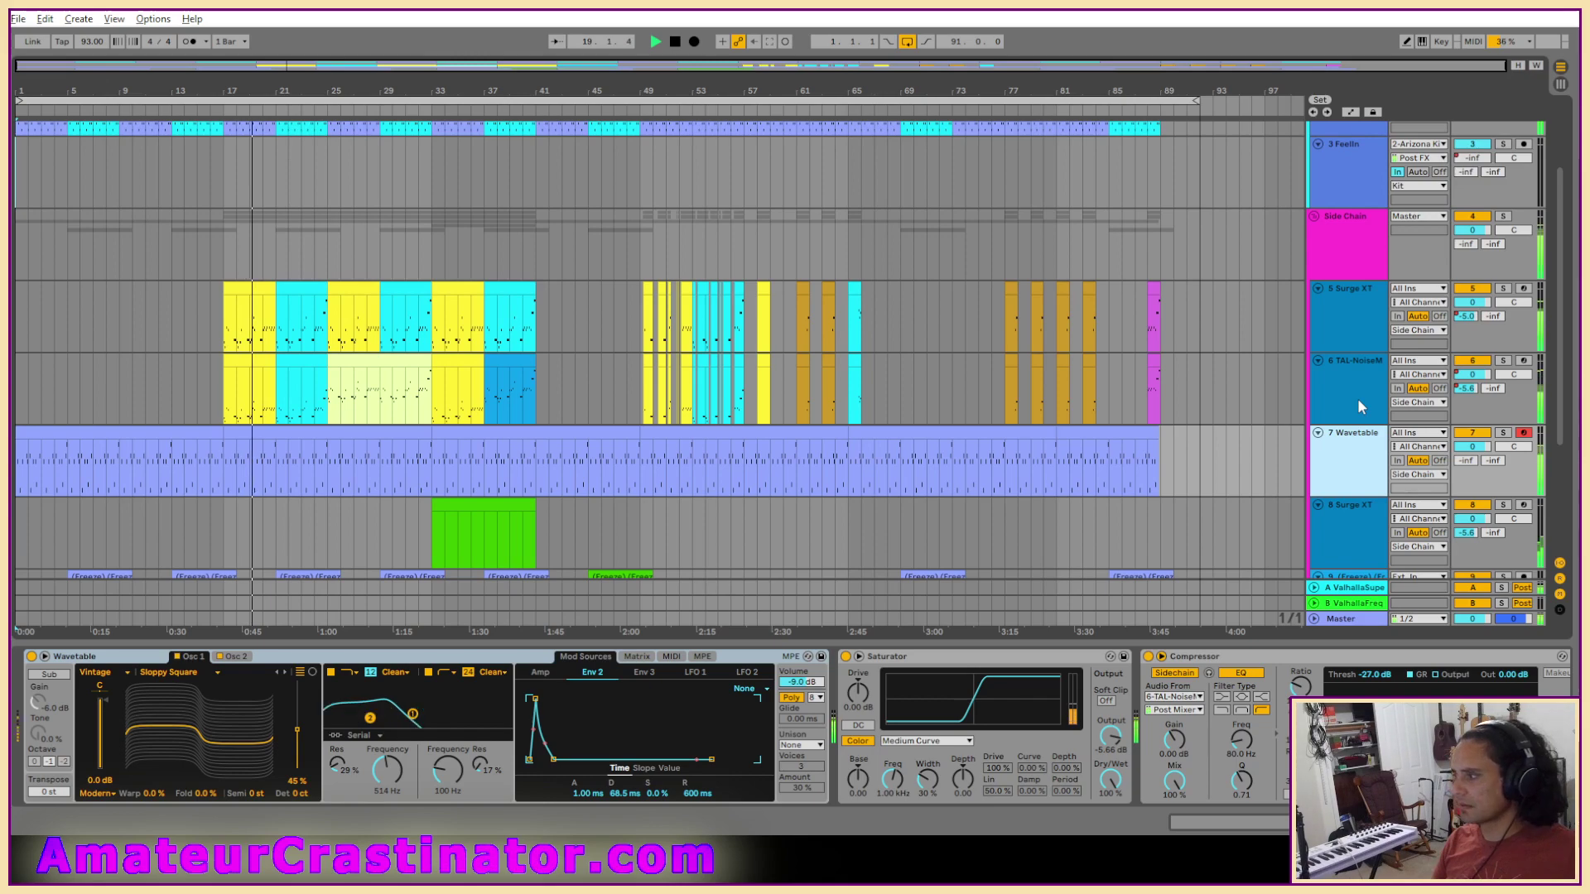
Solo 8 Surge XT to hear its Melodic Steps pattern alone, then return to the full mix.
scroll(1358, 312, "up", 1)
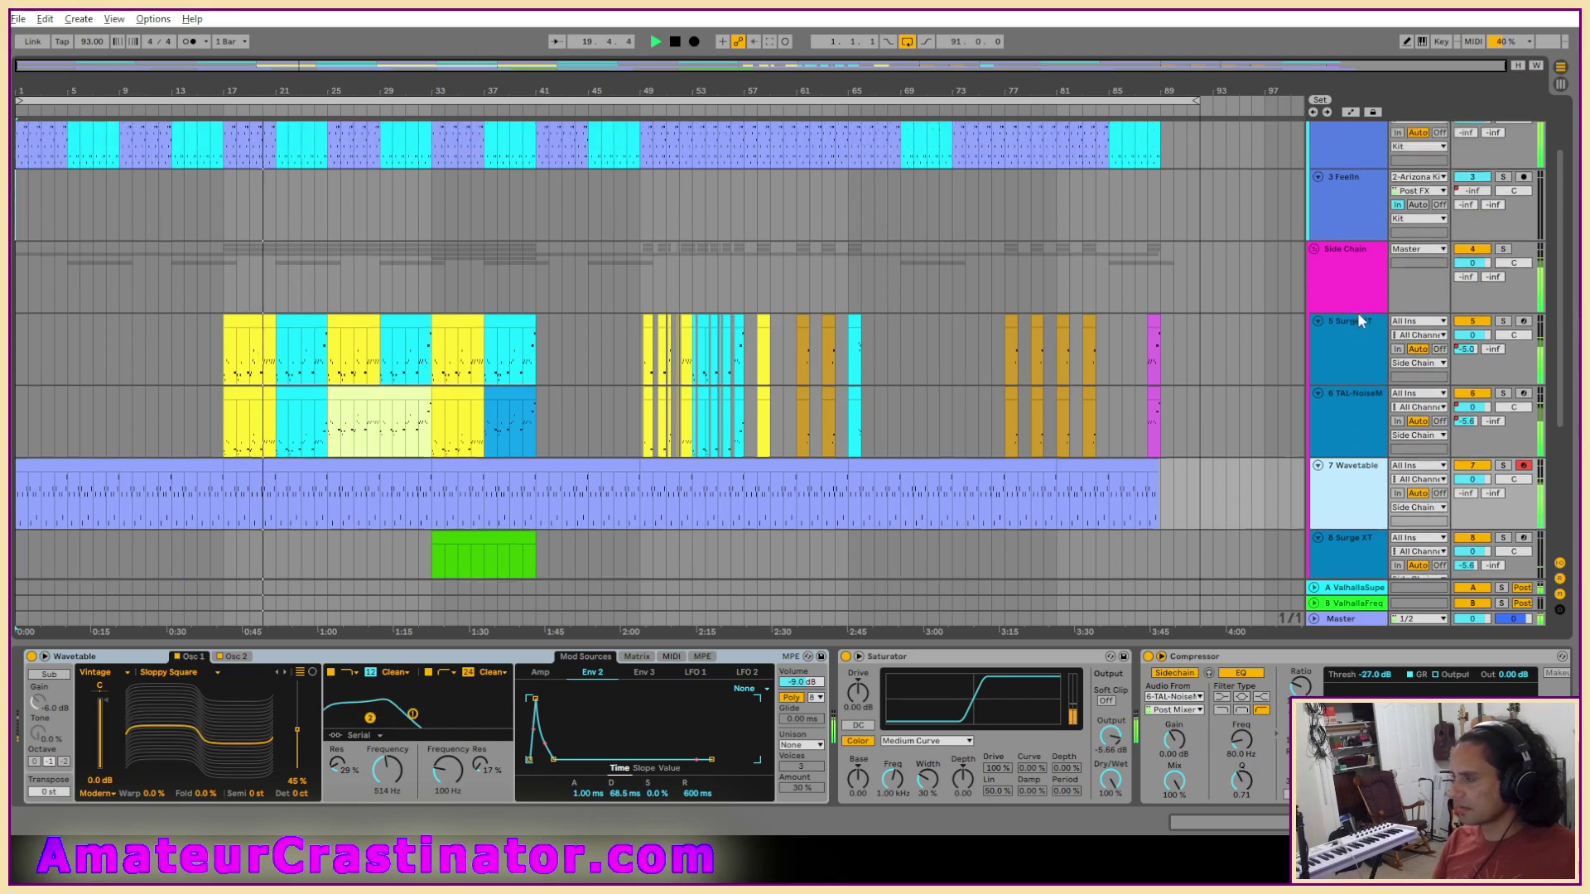
scroll(1338, 361, "down", 6)
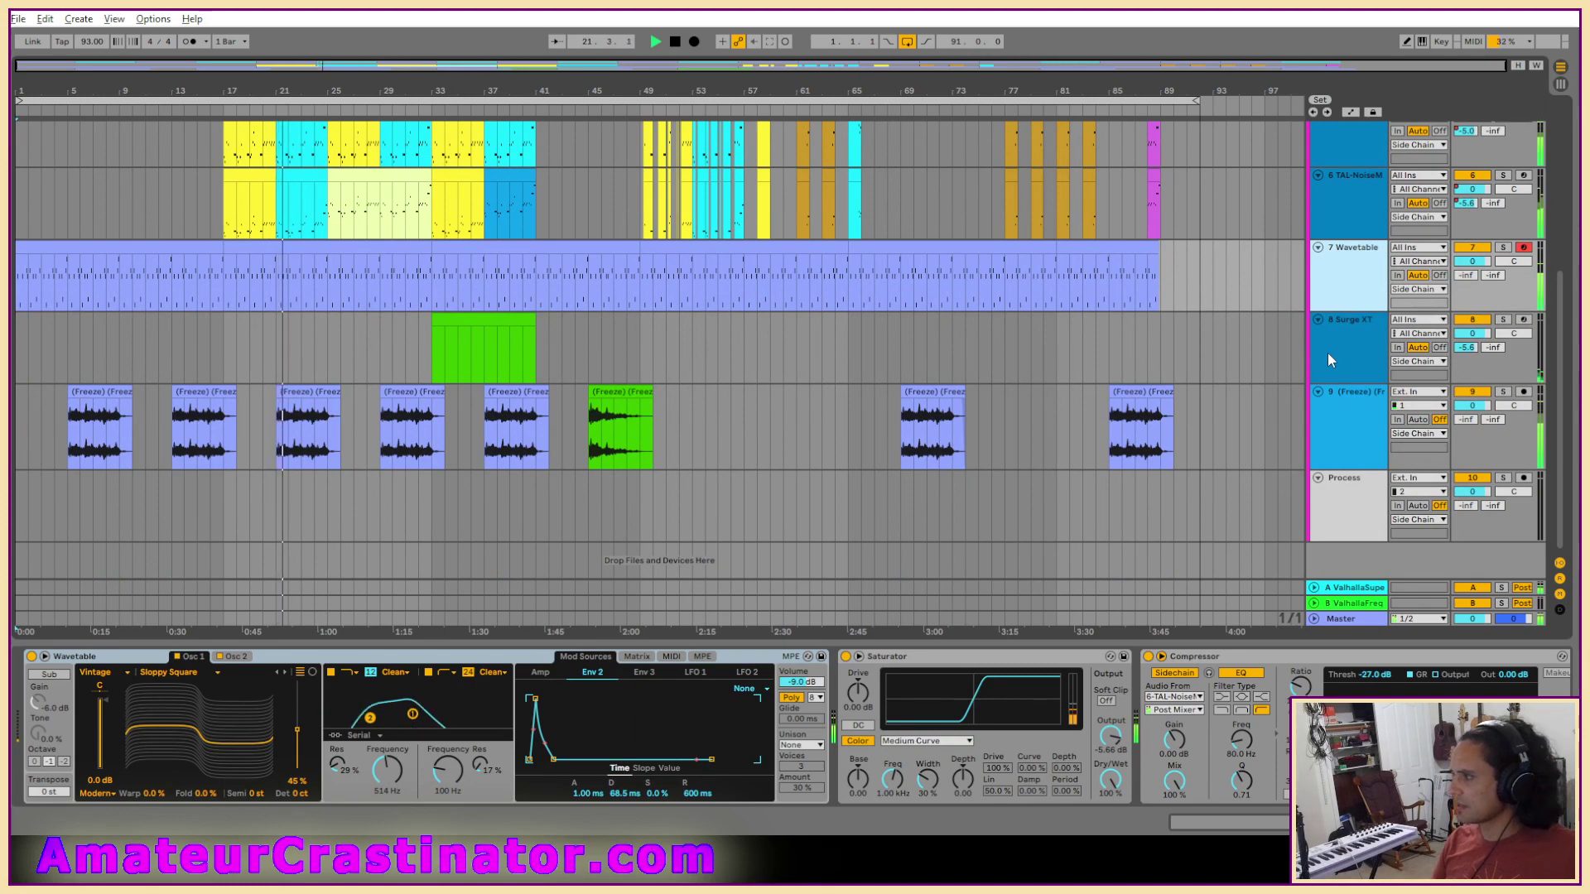
left_click(1326, 354)
key("s")
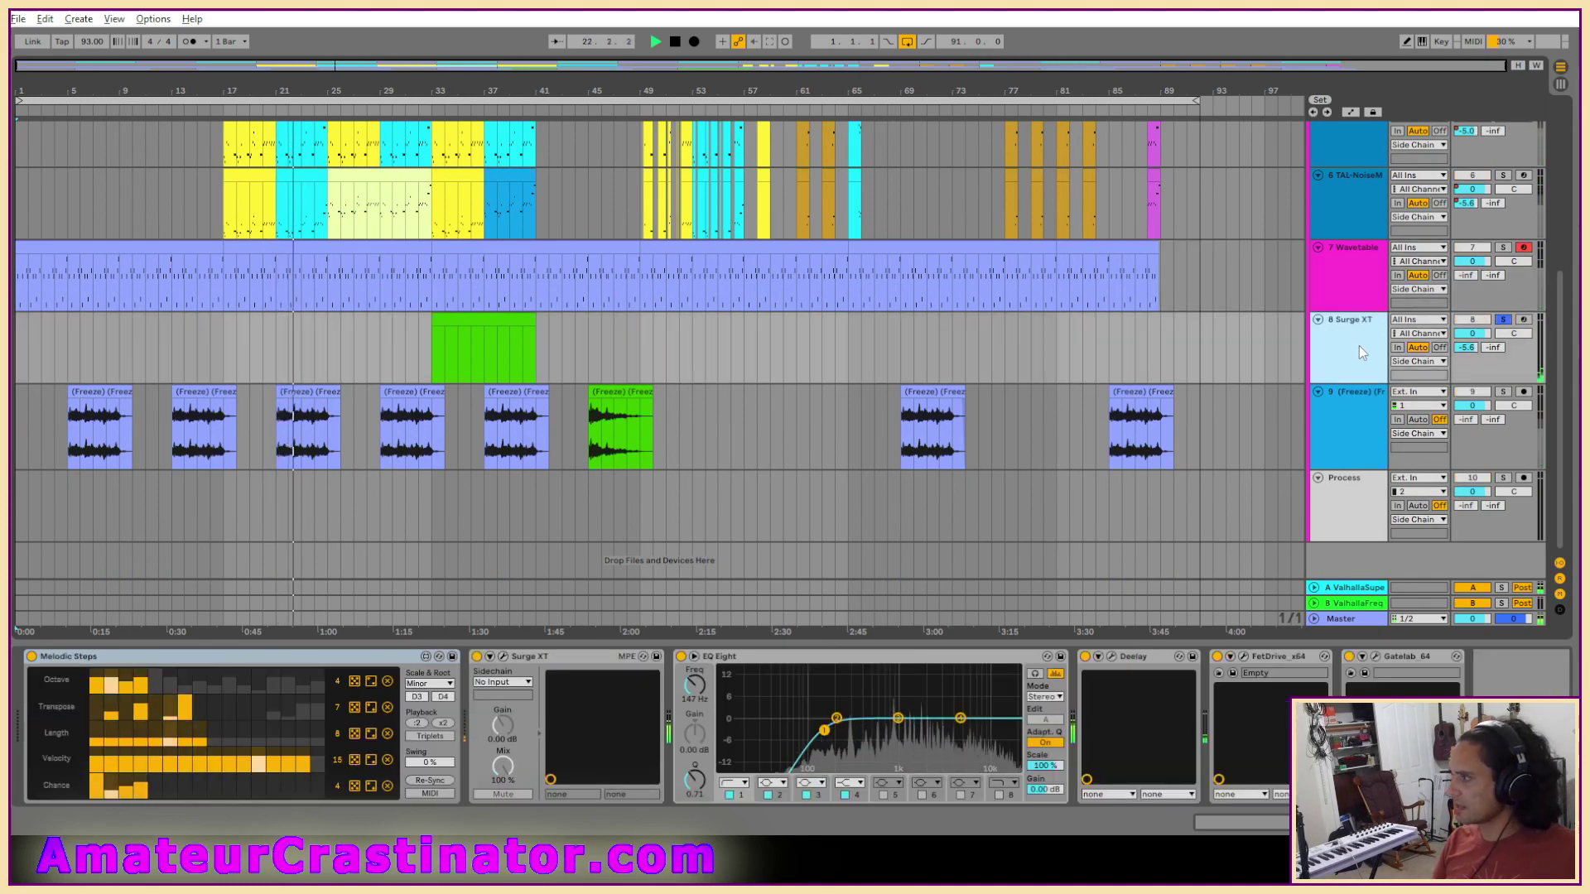
key("s")
Show the automation lanes, check 8 Surge XT's automated devices, and view the Gatelab_64 gate pattern in its plug-in window.
key("a")
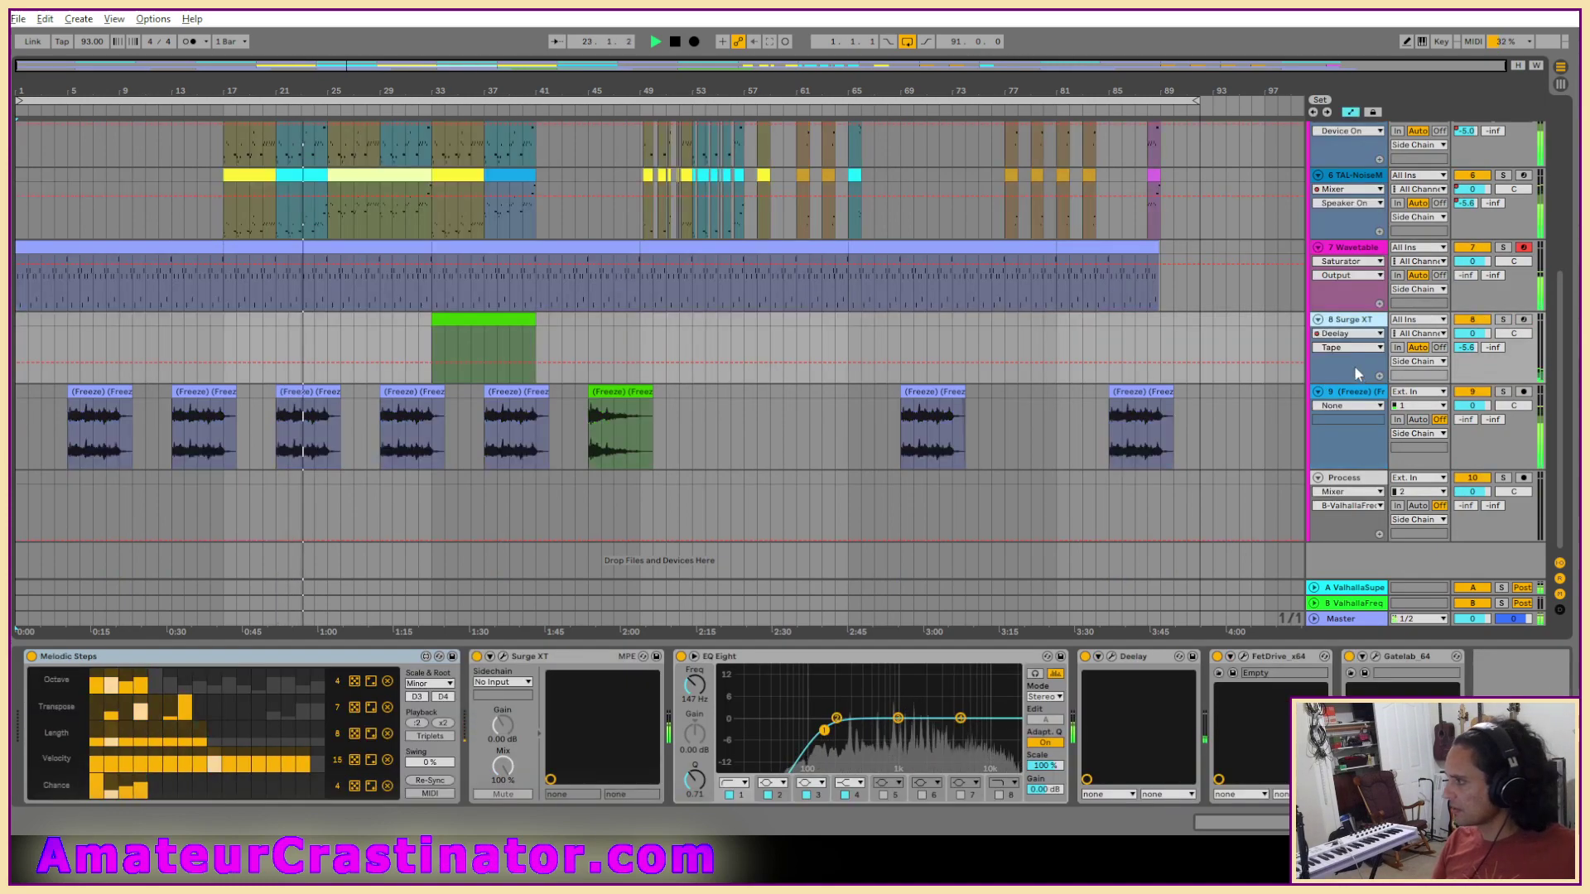
left_click(1347, 335)
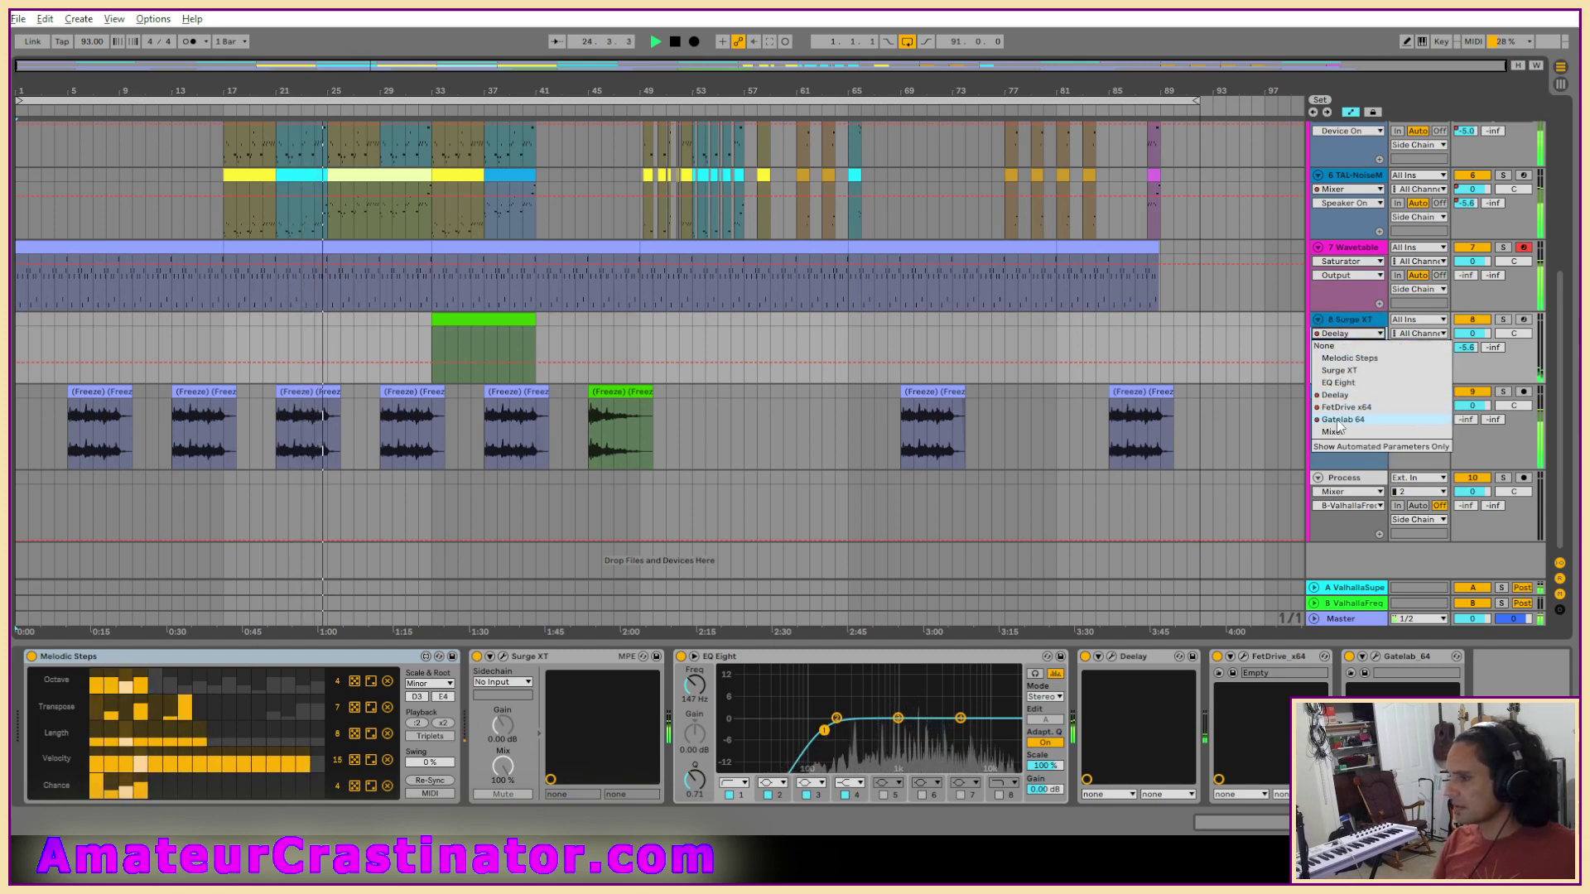
left_click(994, 668)
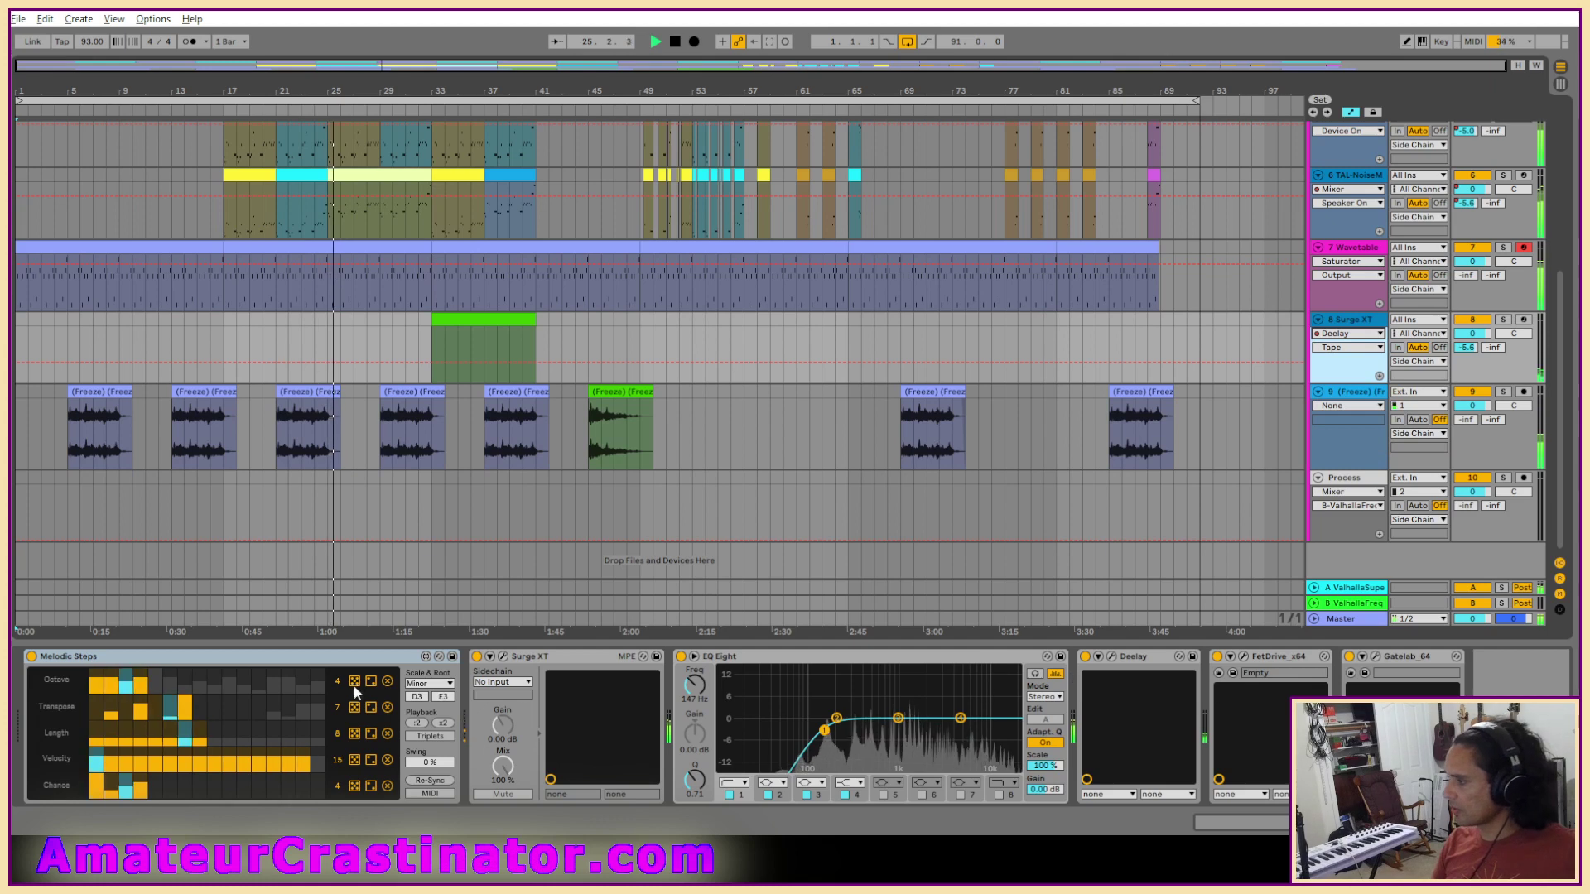
left_click(1375, 658)
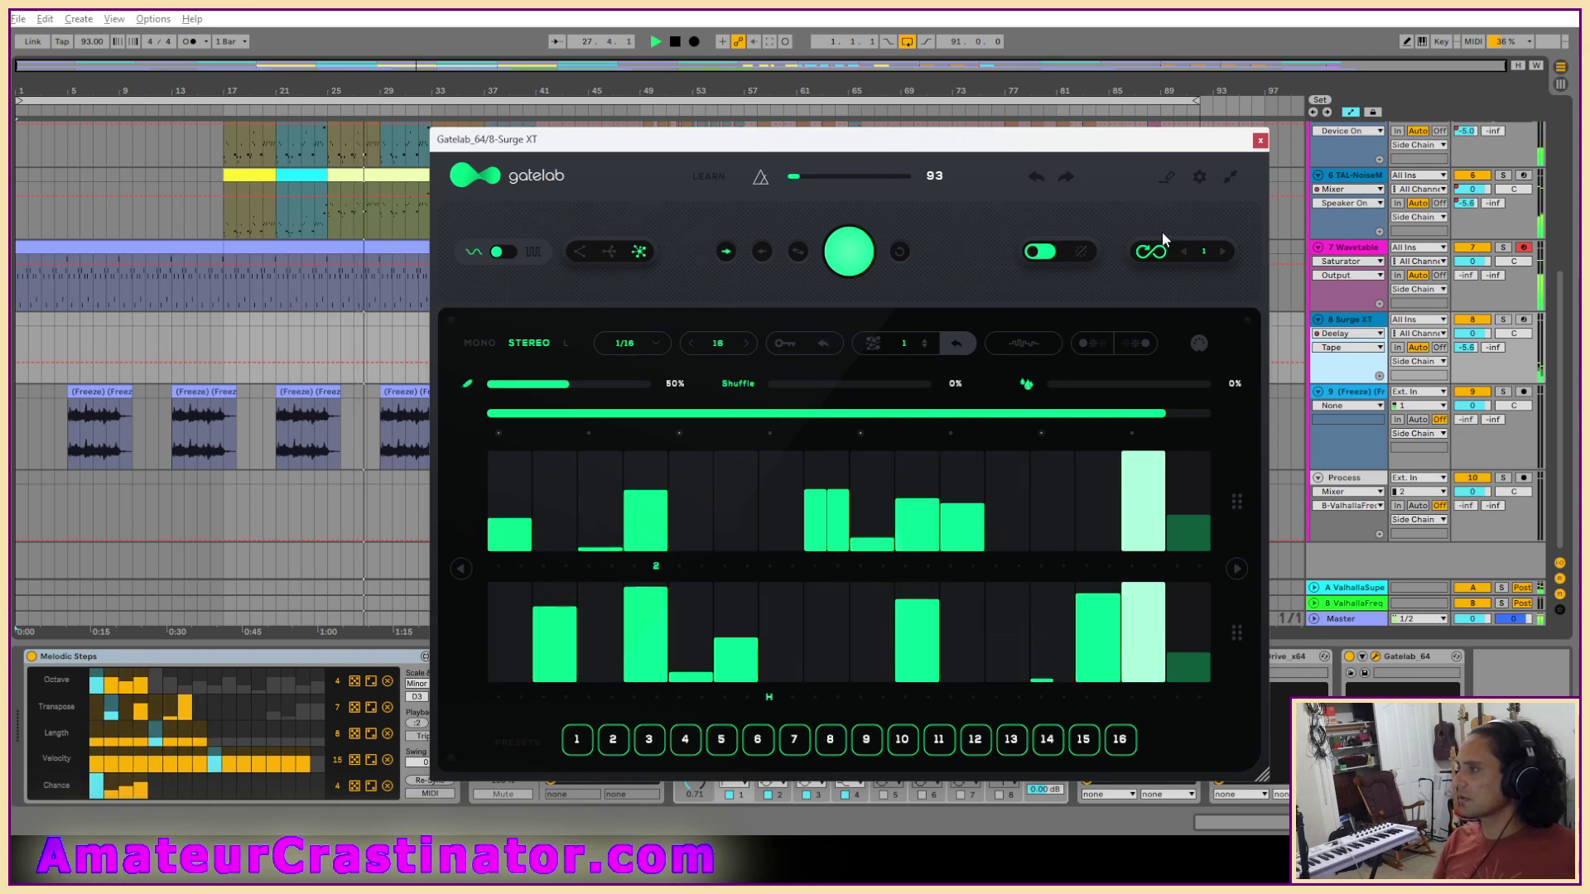
left_click(1259, 142)
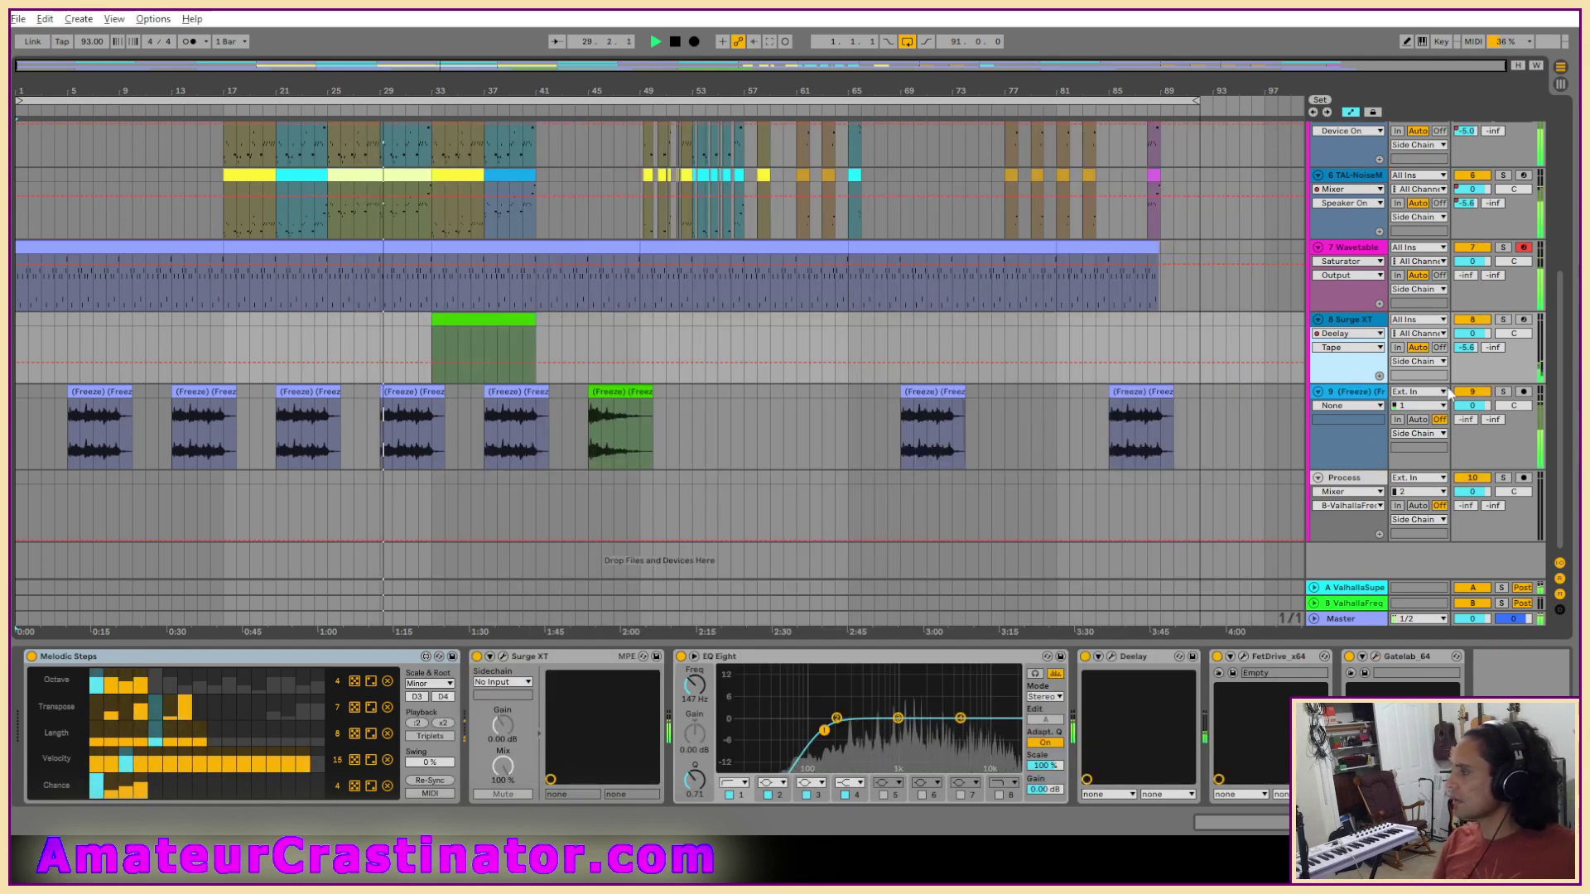
Show the FetDrive_x64 Mix automation on 8 Surge XT while the song plays.
double_click(1468, 350)
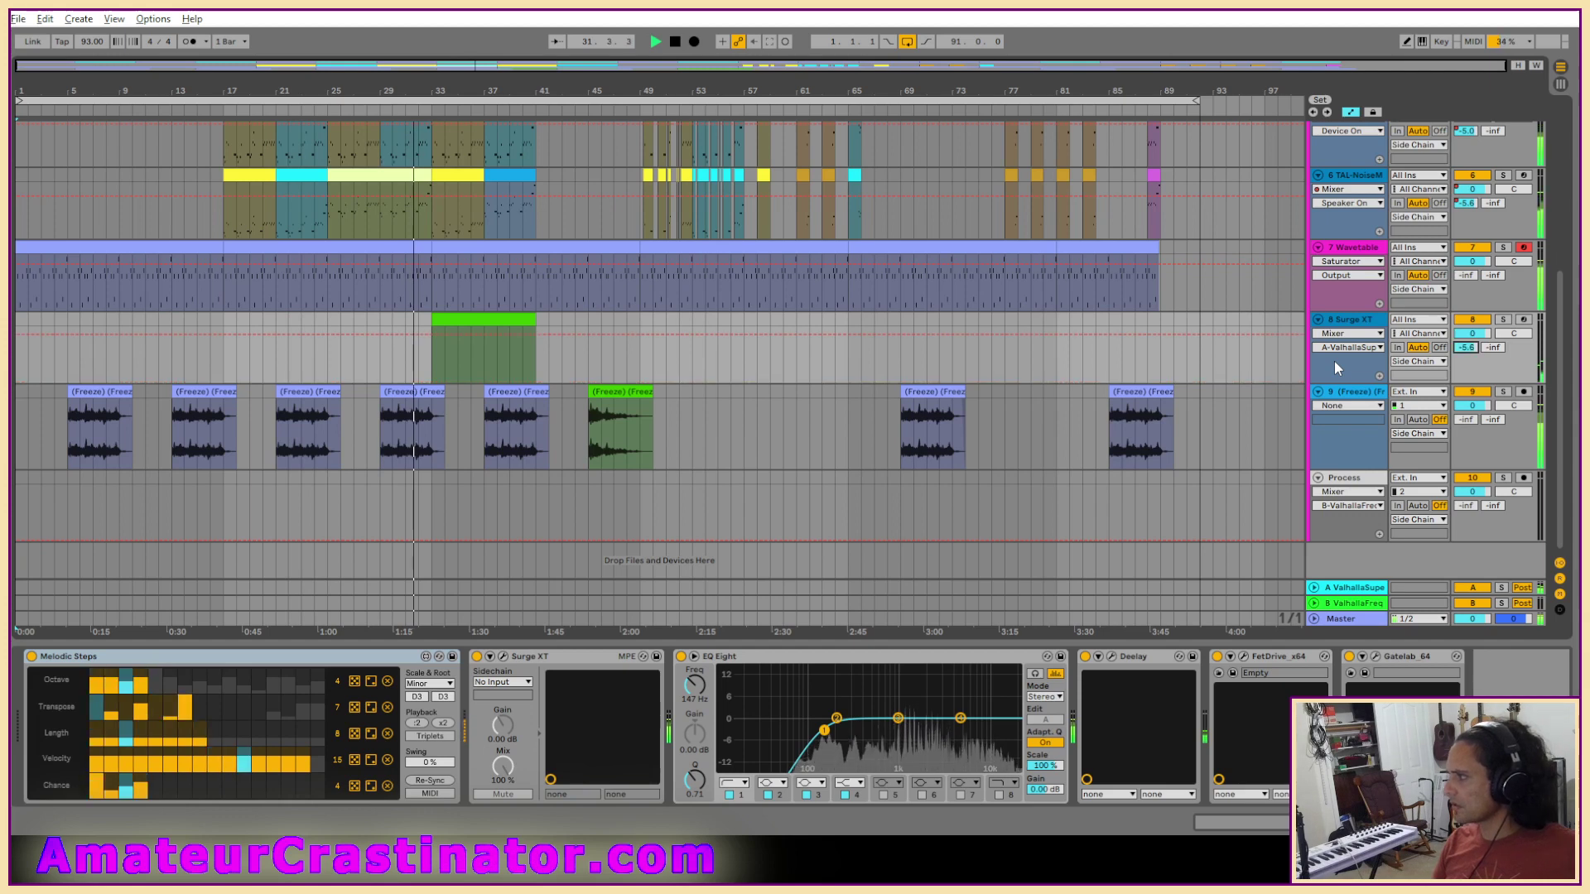
key("ctrl+z")
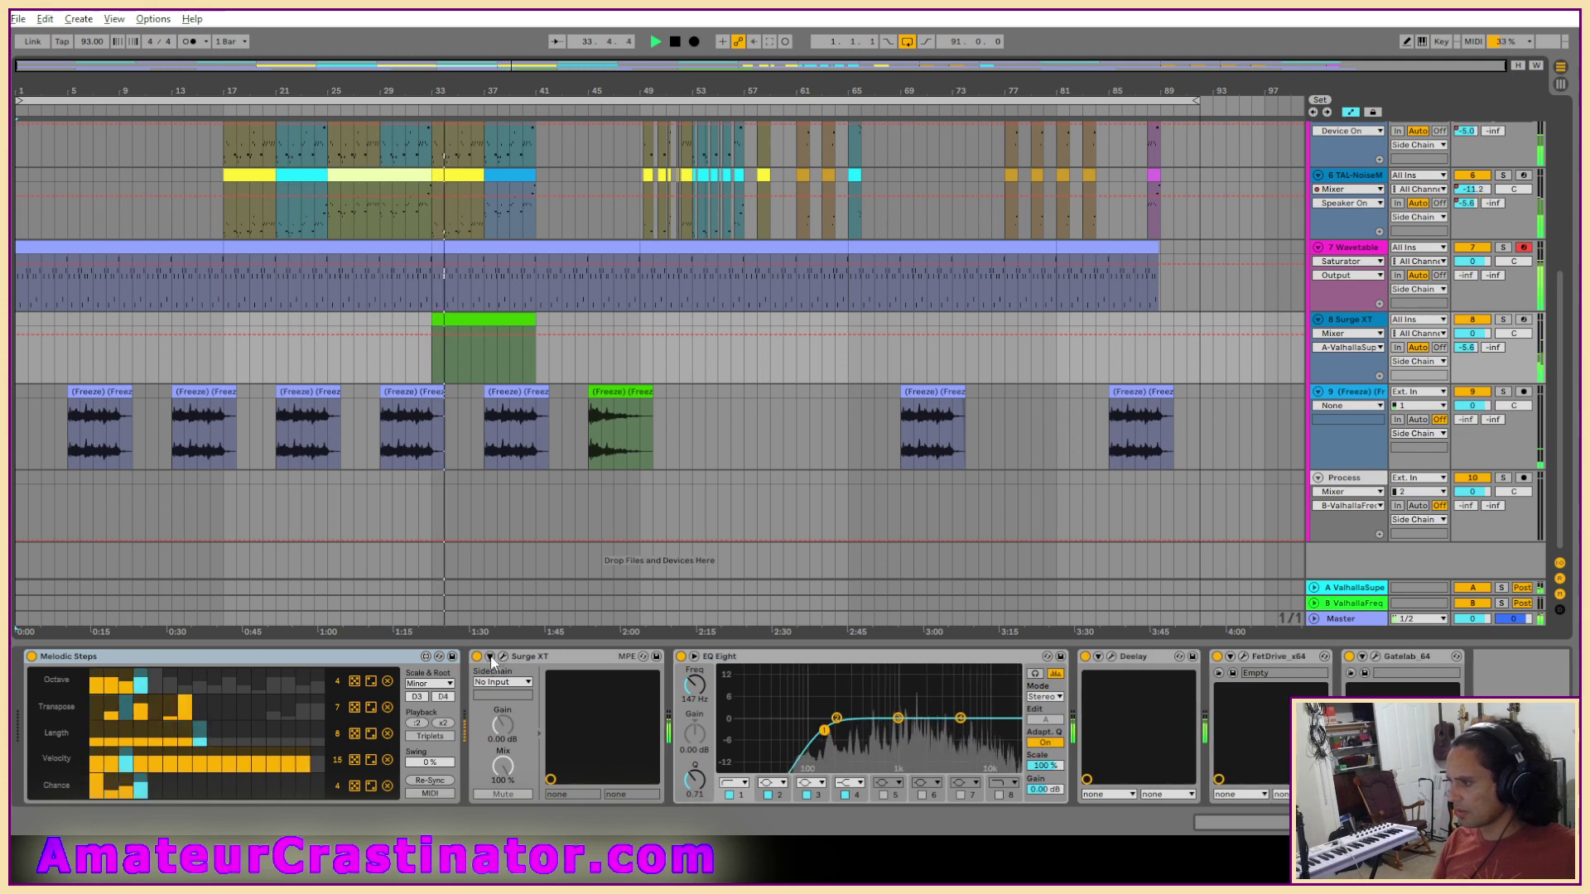
left_click(1337, 334)
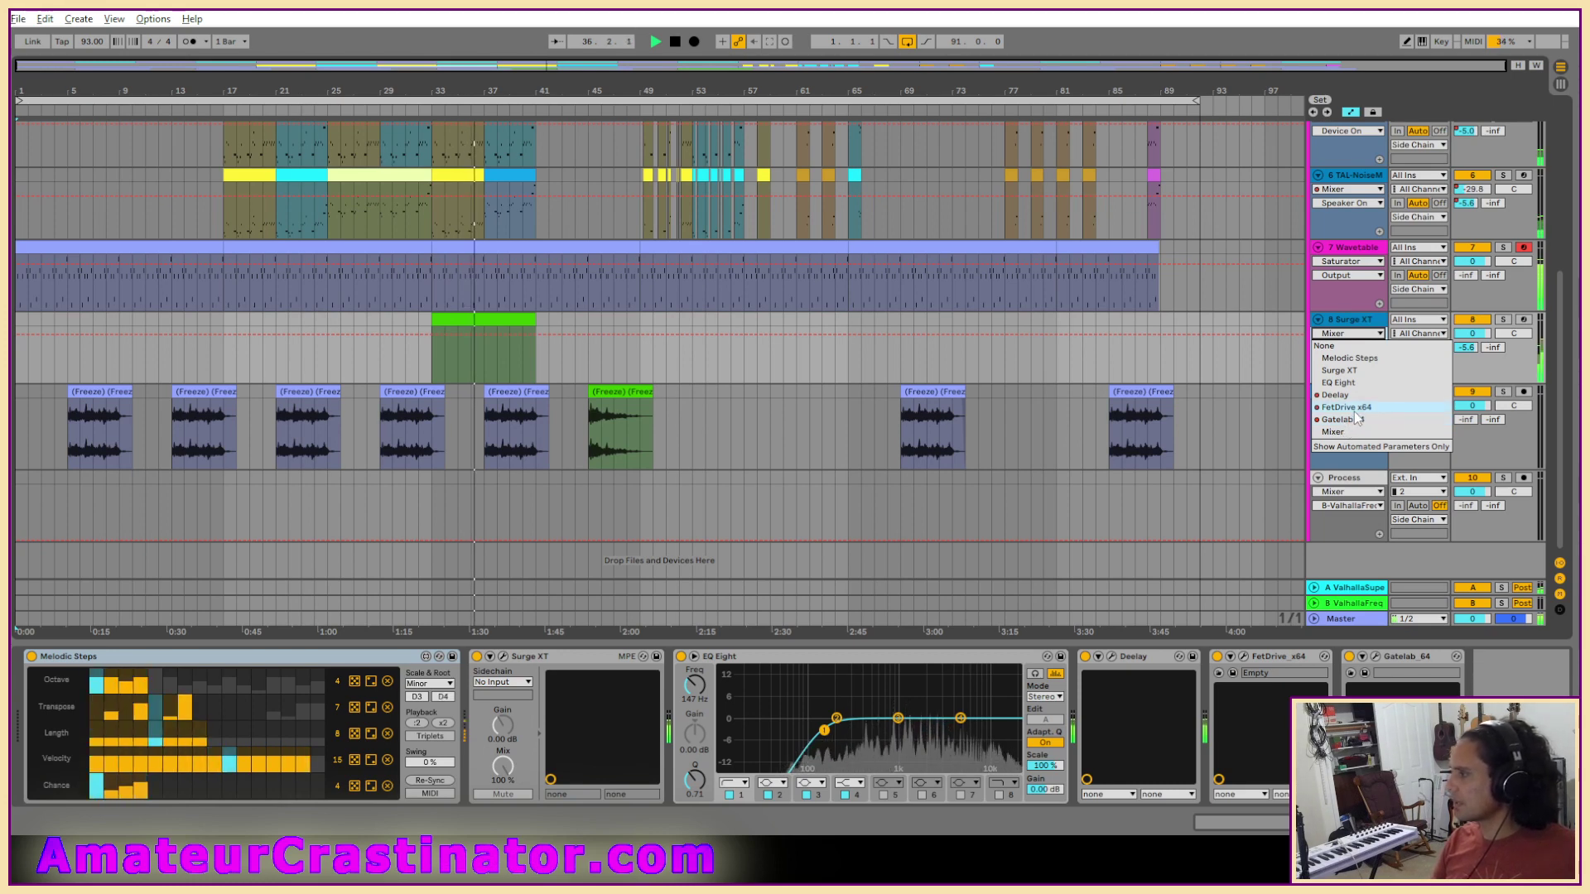
left_click(1345, 408)
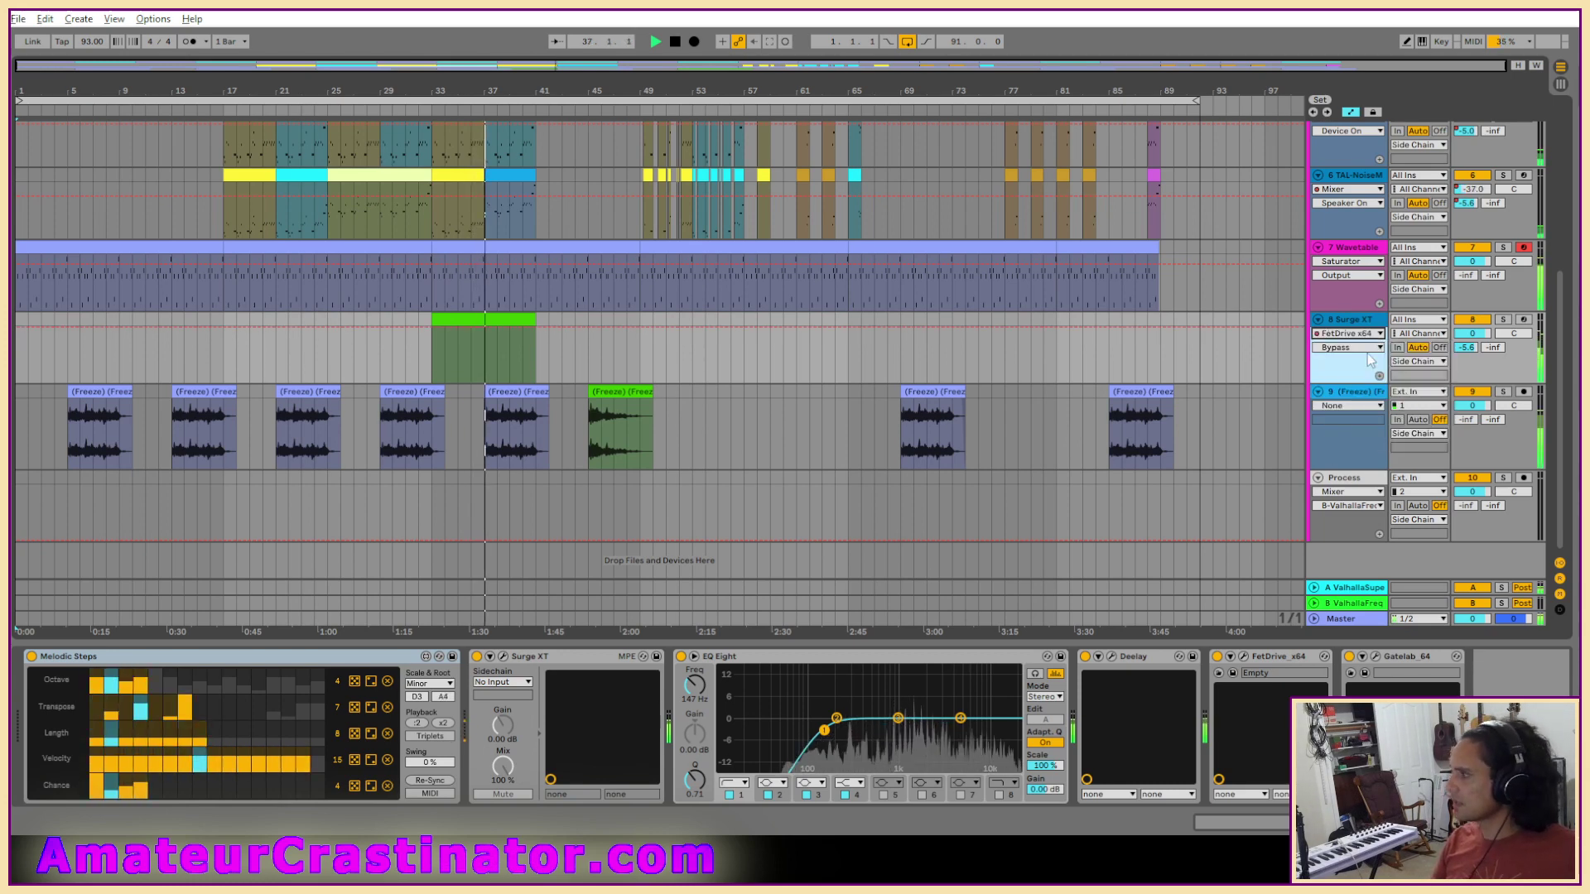
left_click(1343, 347)
left_click(1330, 372)
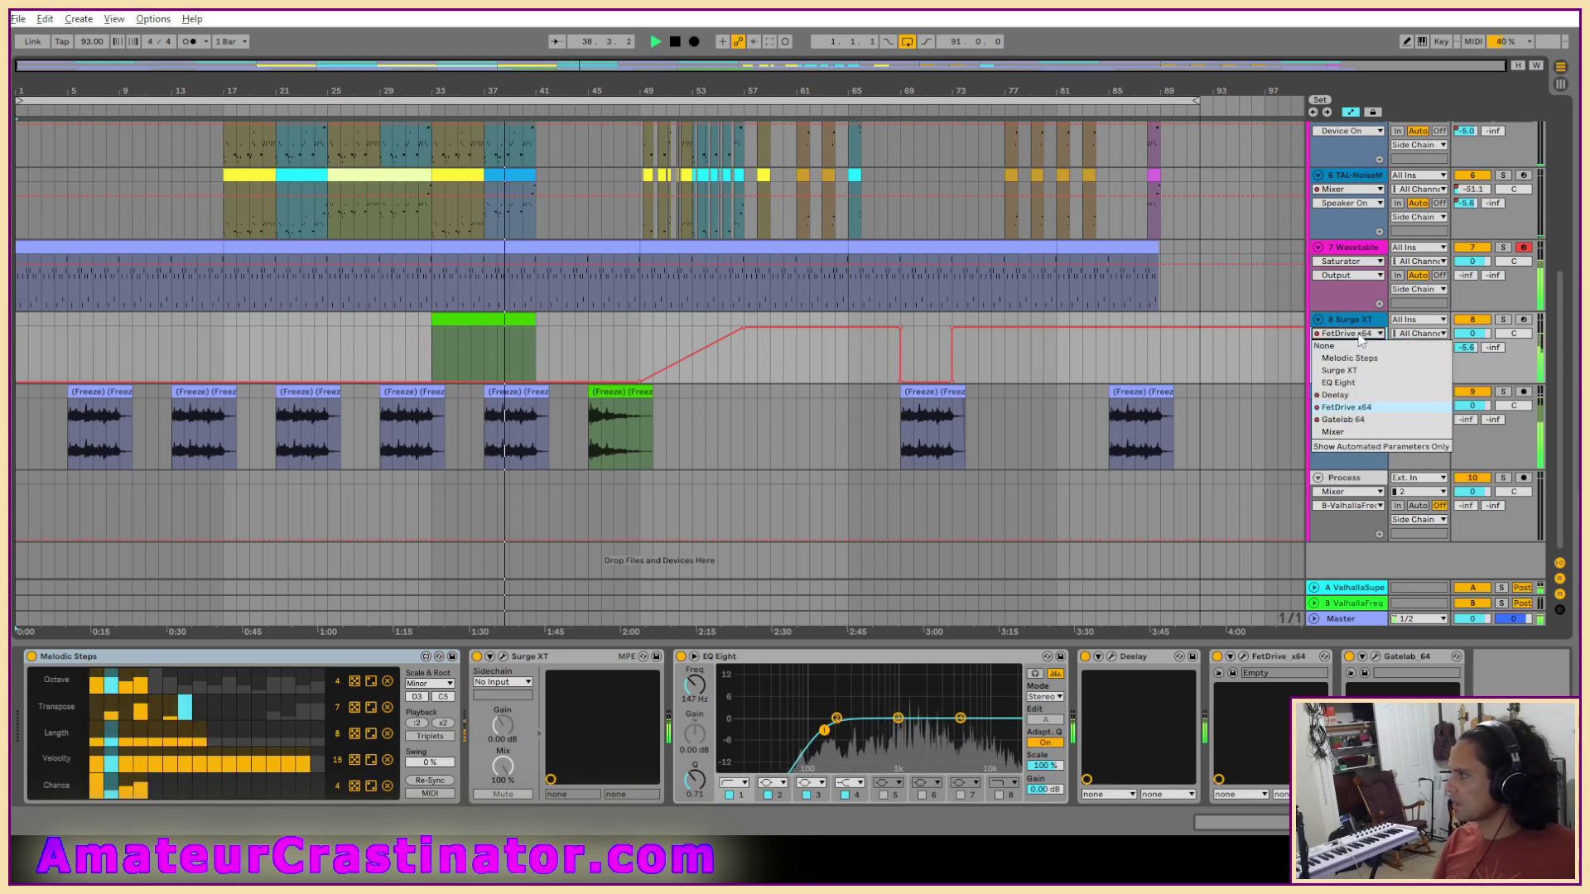
Show the Gatelab_64 DryWet automation on 8 Surge XT.
left_click(1334, 335)
left_click(1338, 419)
left_click(1343, 347)
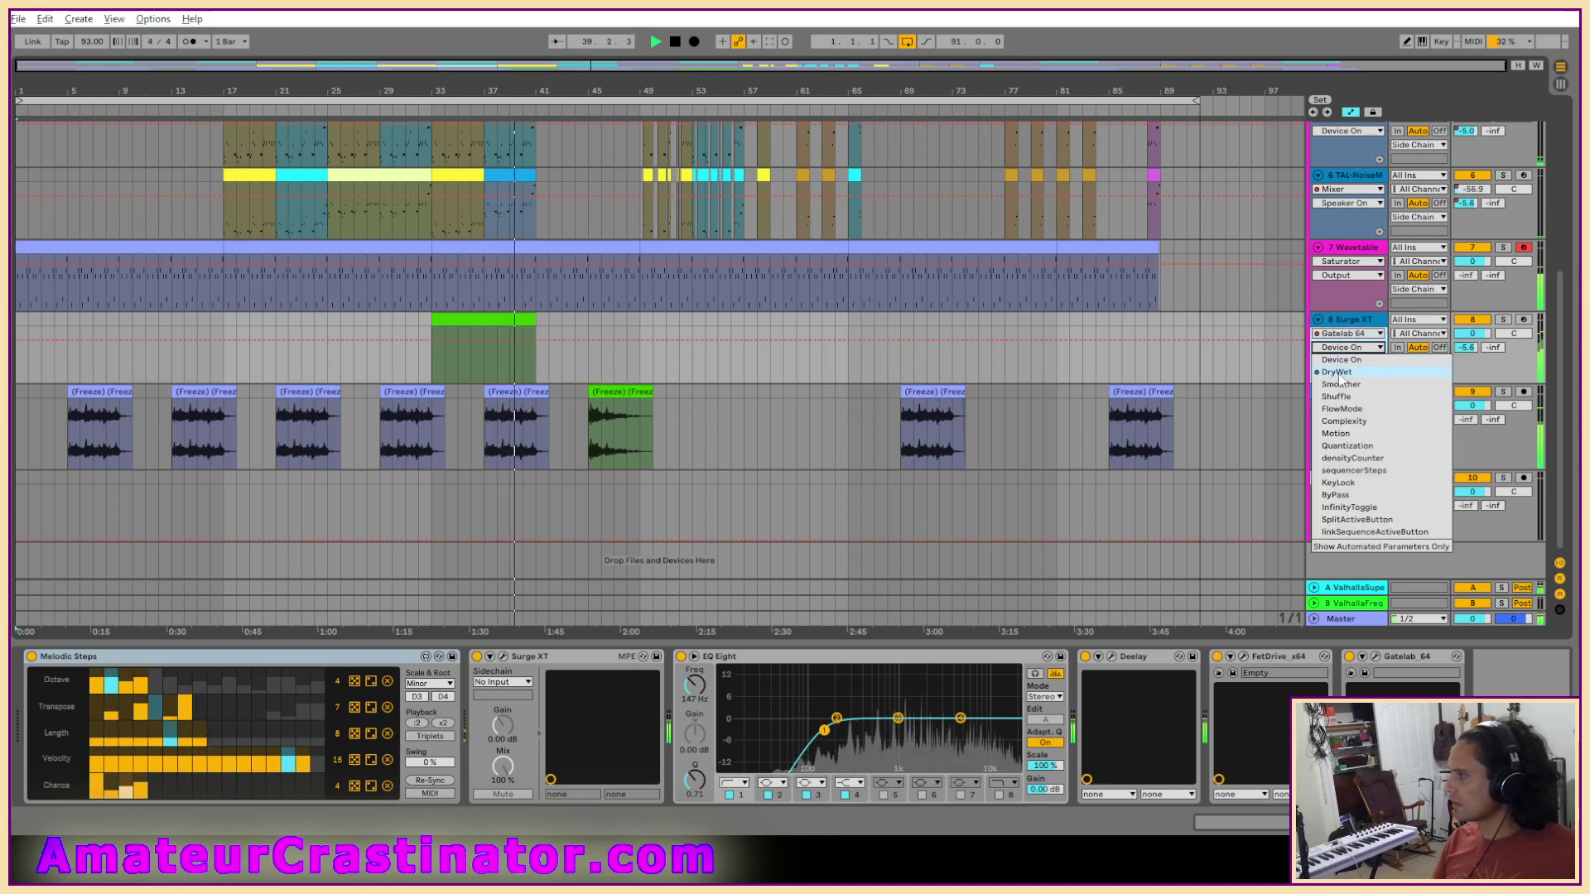
left_click(1337, 373)
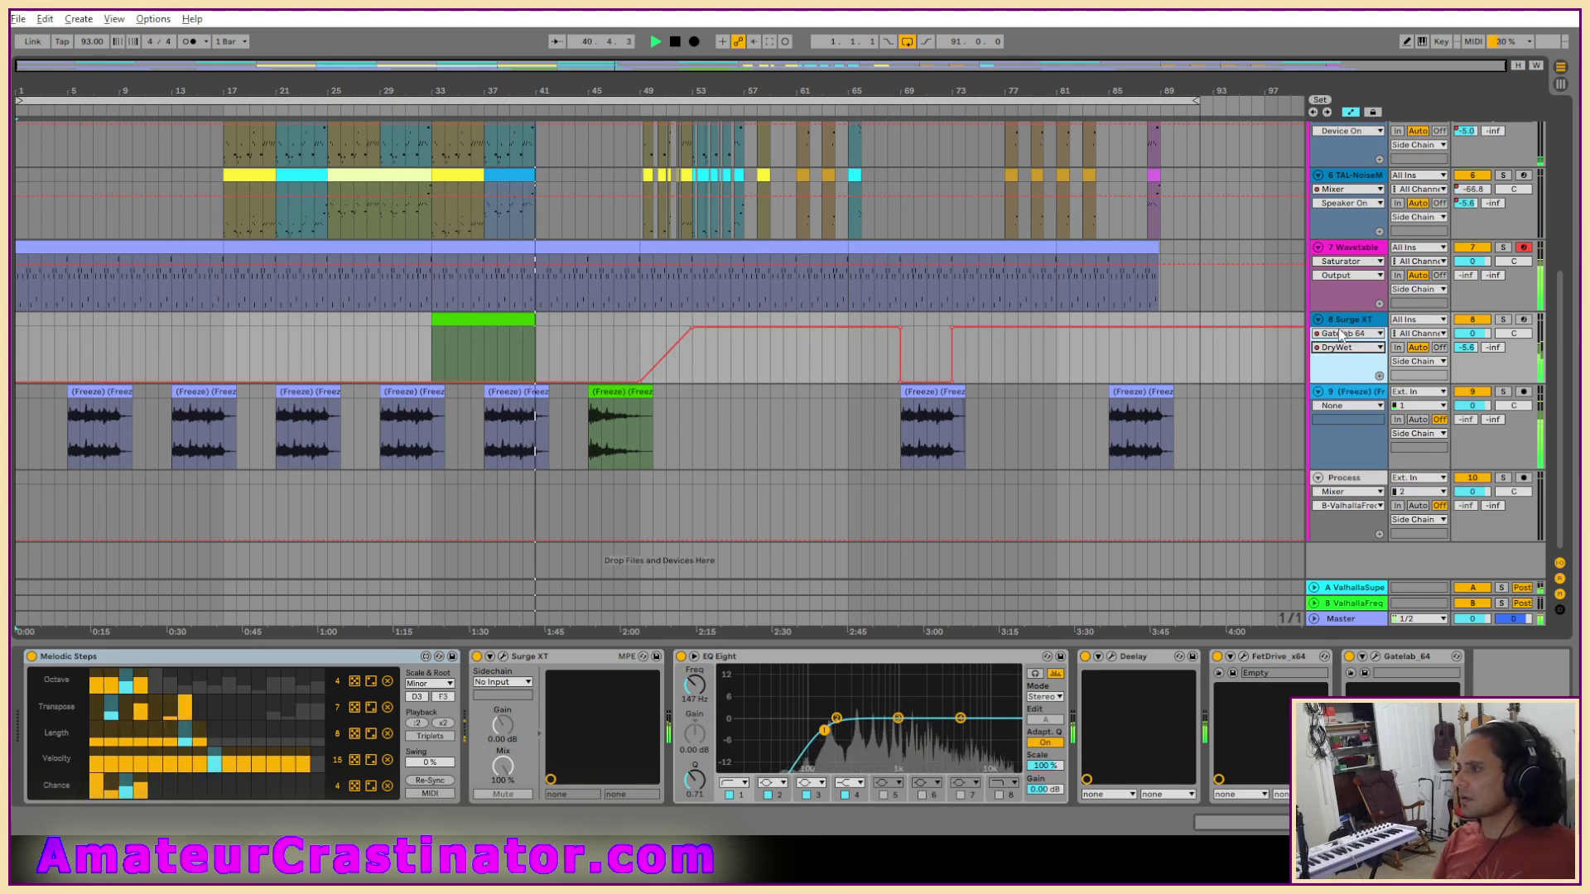
View Gatelab_64's gate pattern in its plug-in window, re-enable the overridden automation and restart playback from bar 1.
left_click(1375, 657)
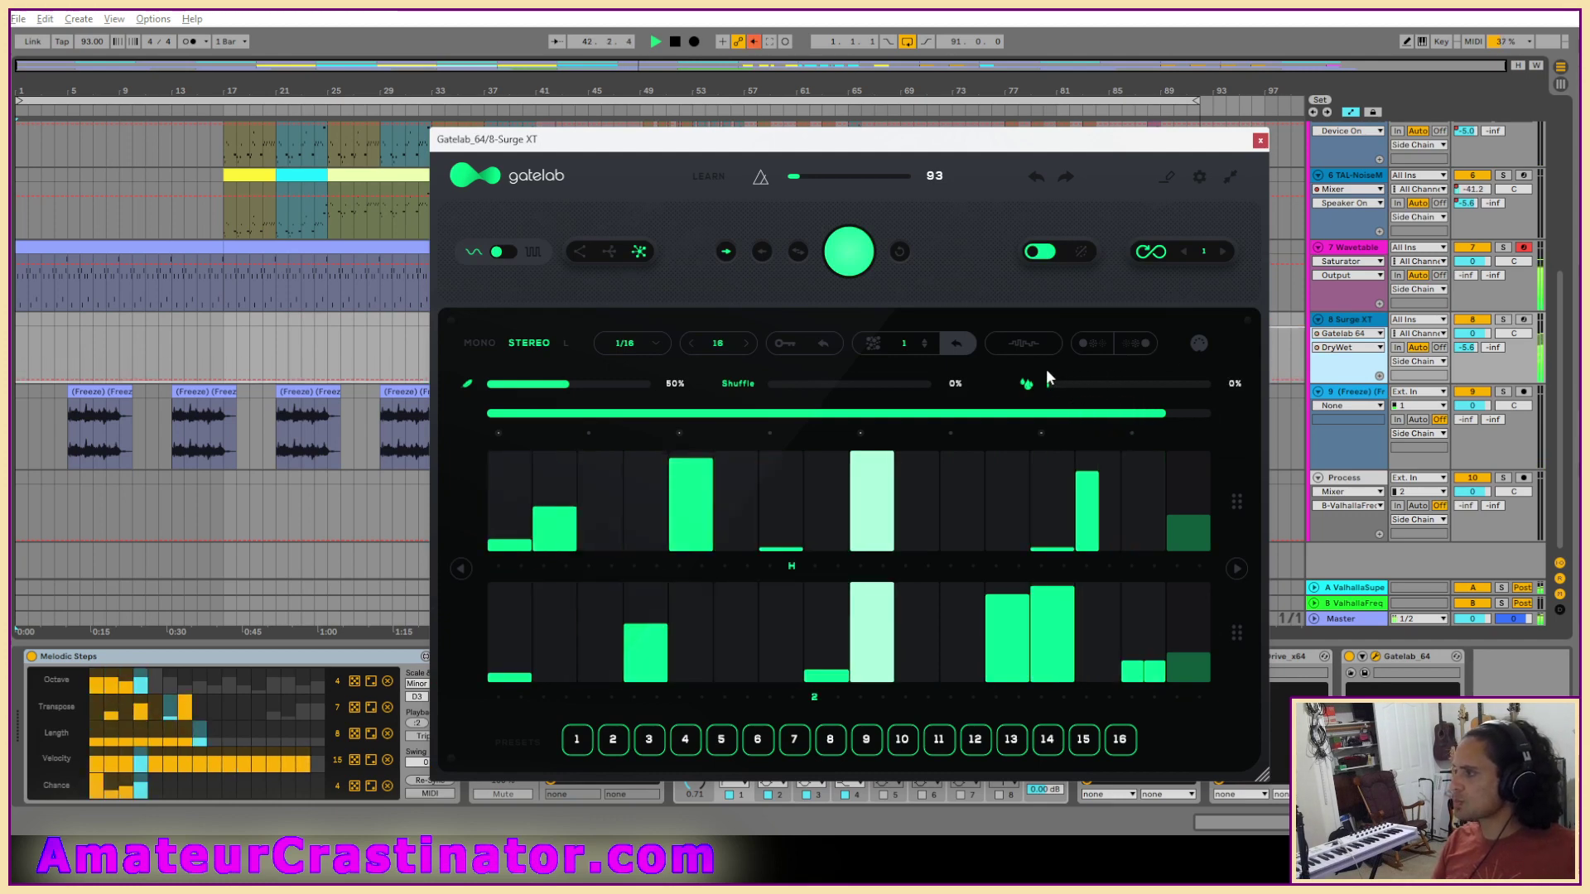
left_click(753, 42)
key("space")
key("space")
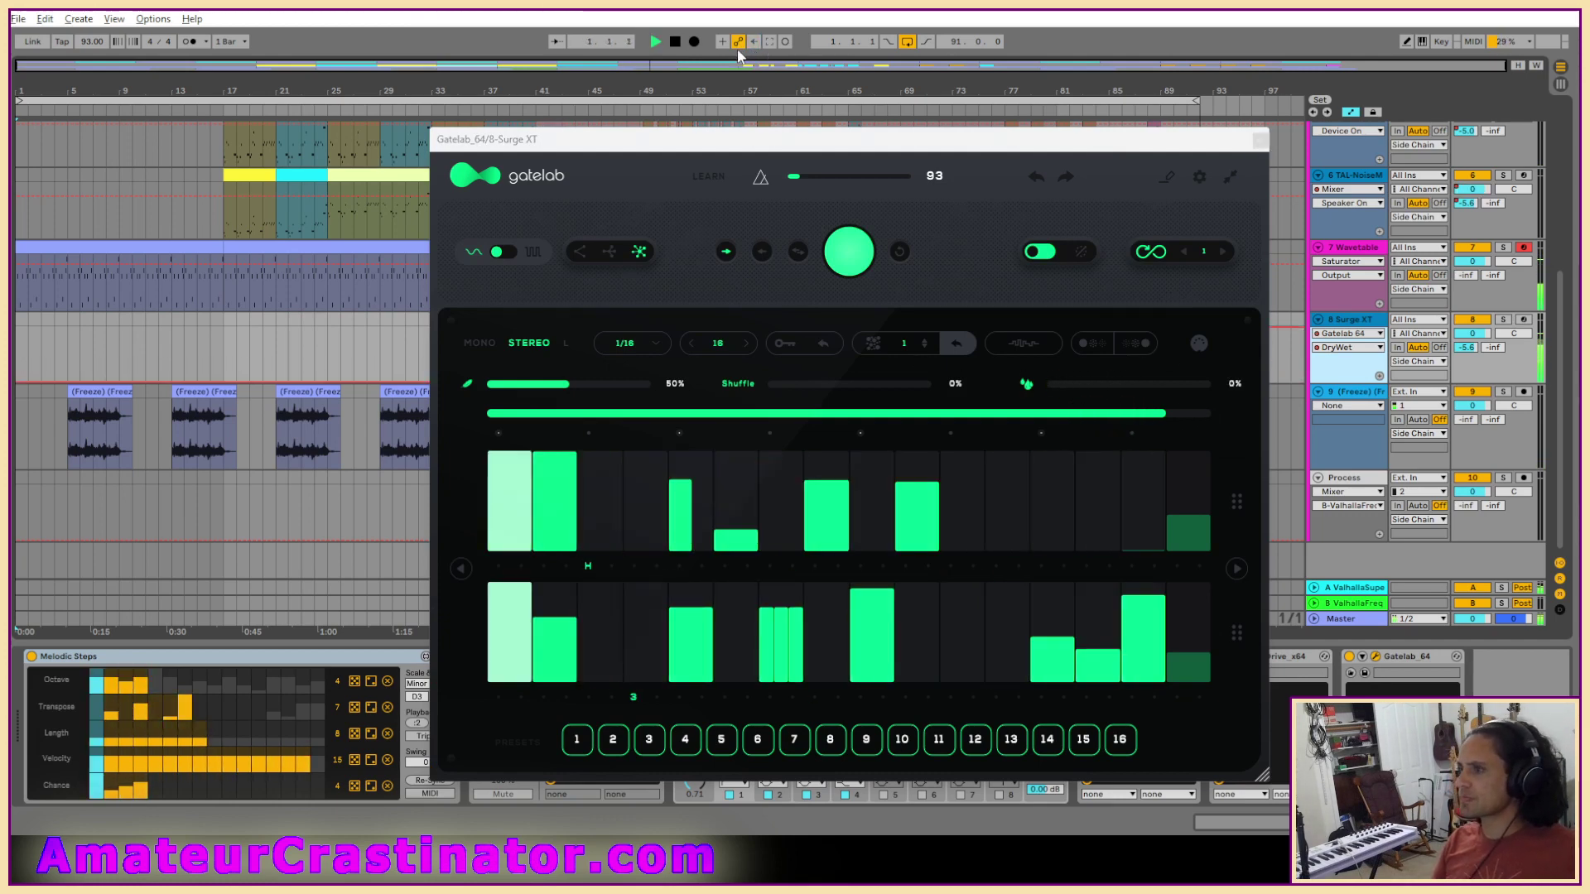
left_click(1258, 142)
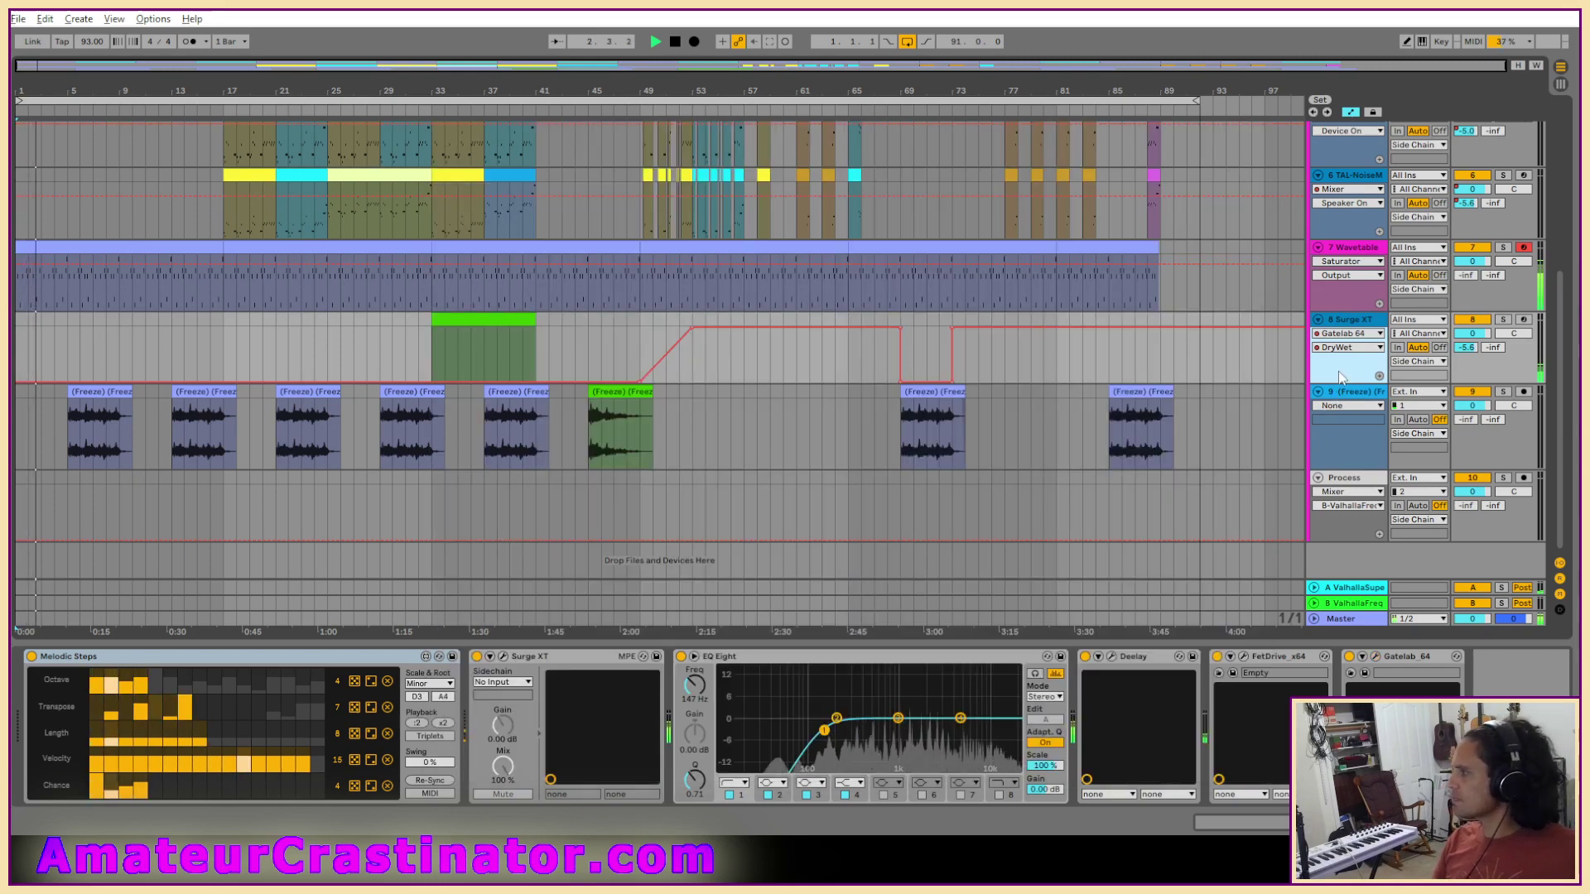
Return 8 Surge XT's automation lane to FetDrive_x64's Mix parameter to examine its curve.
left_click(1338, 333)
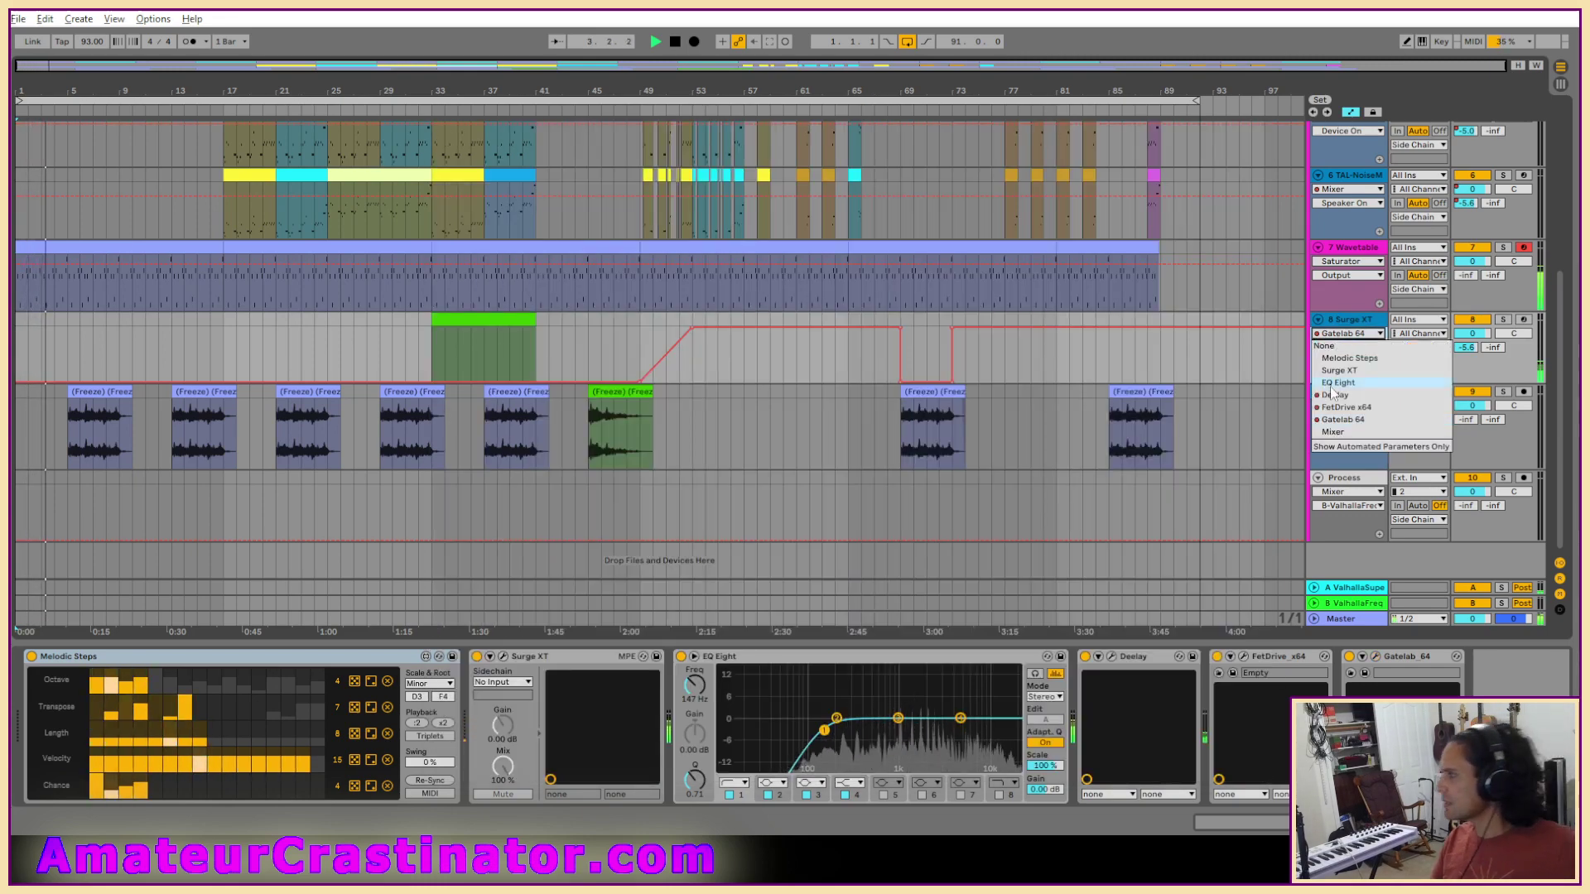
left_click(1342, 421)
left_click(1337, 348)
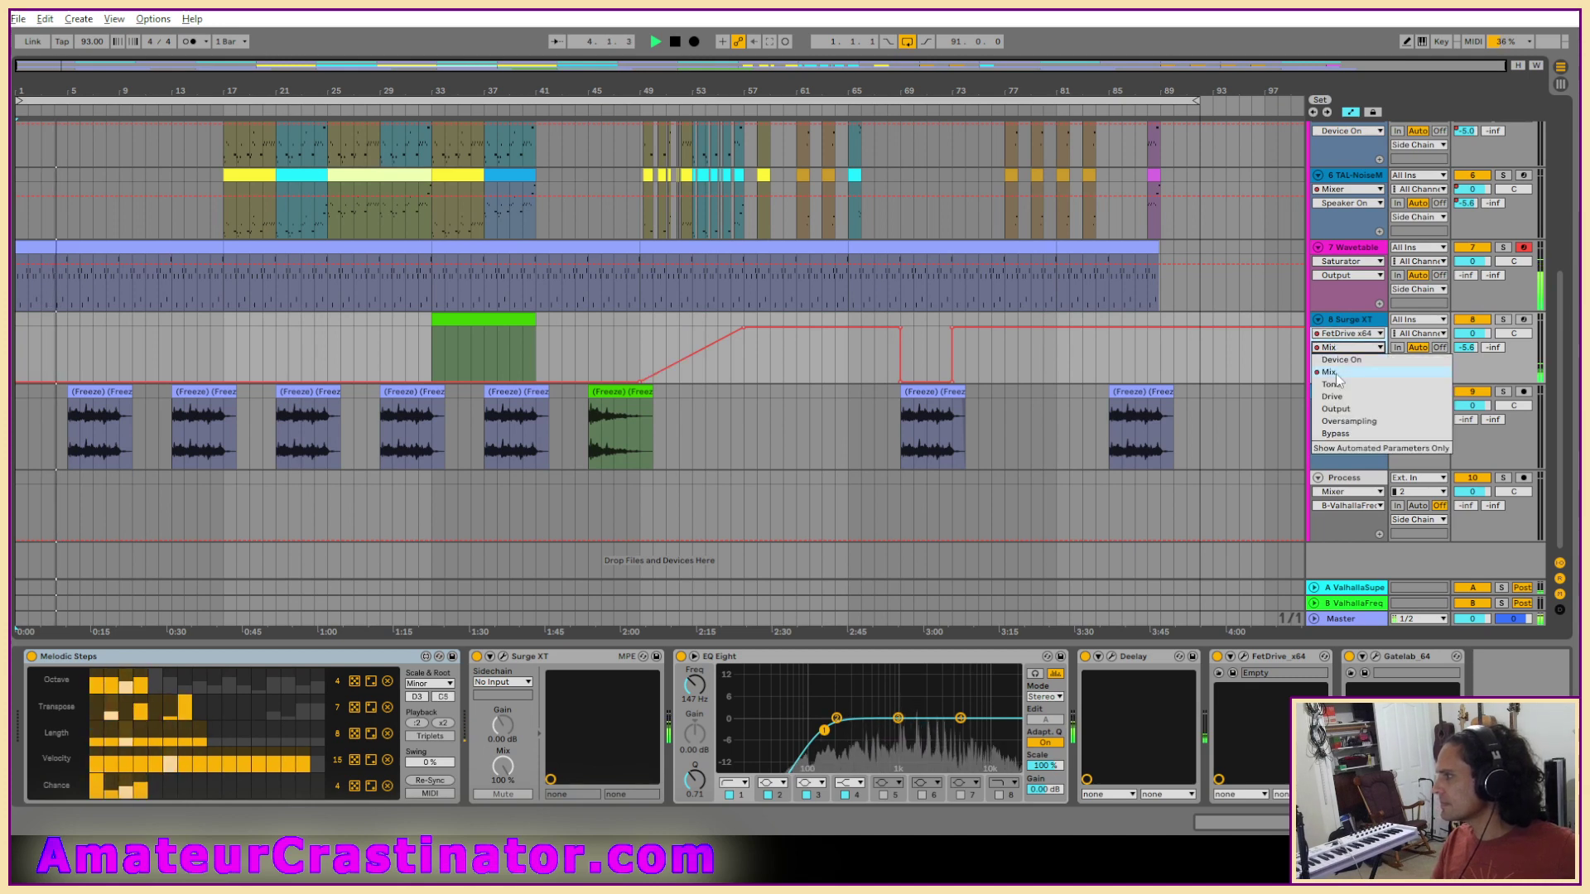
left_click(1336, 375)
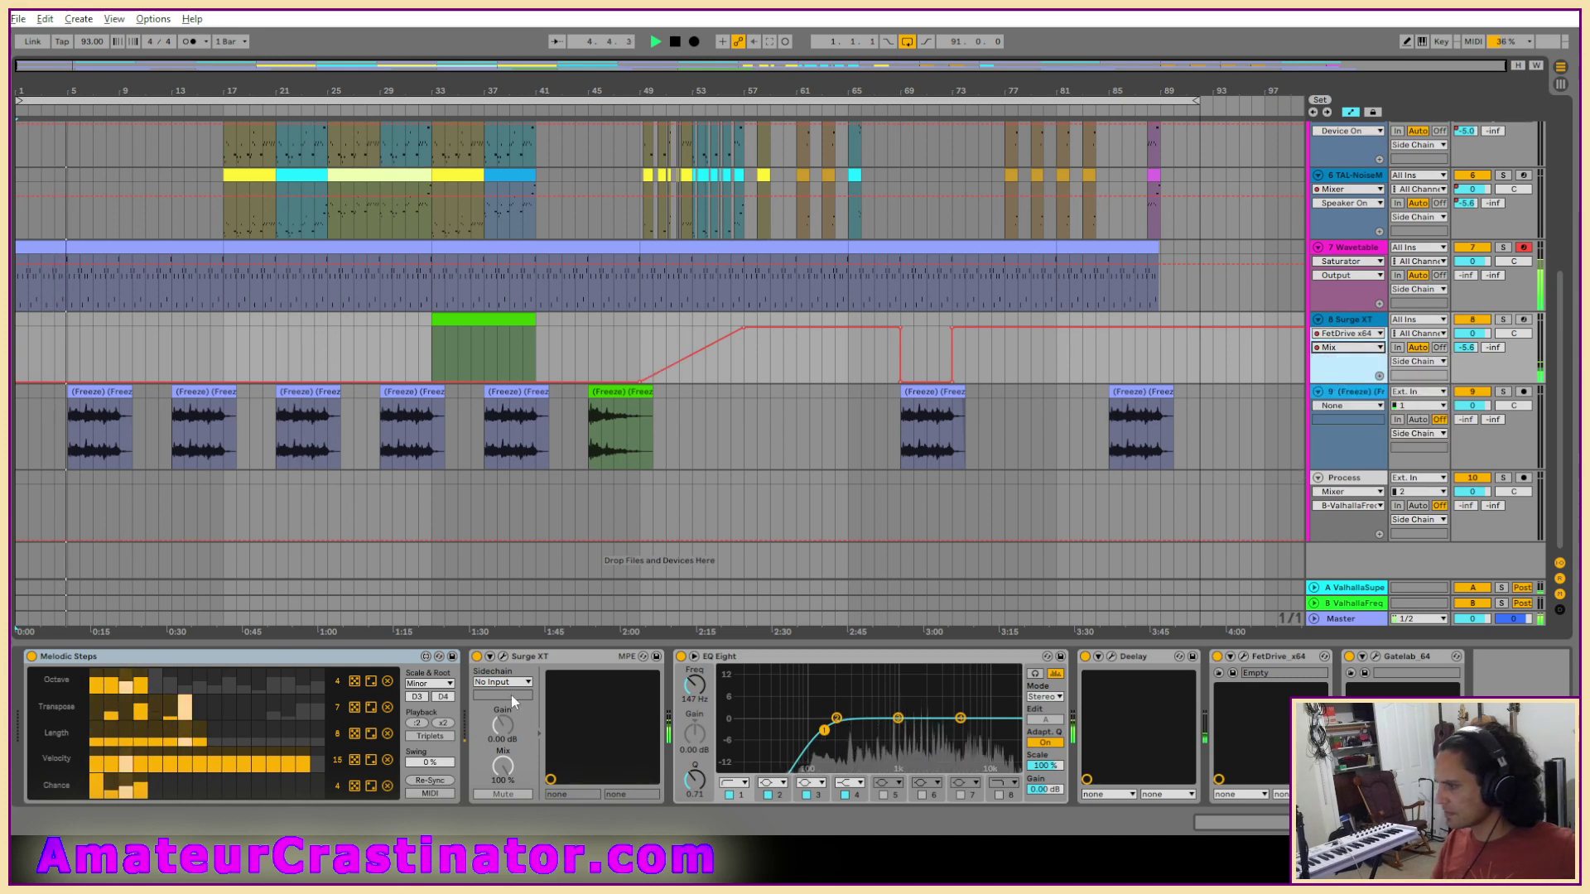
Try FetDrive_x64's Mix at 100% in its plug-in window, then restore the automation and close the window.
left_click(1245, 655)
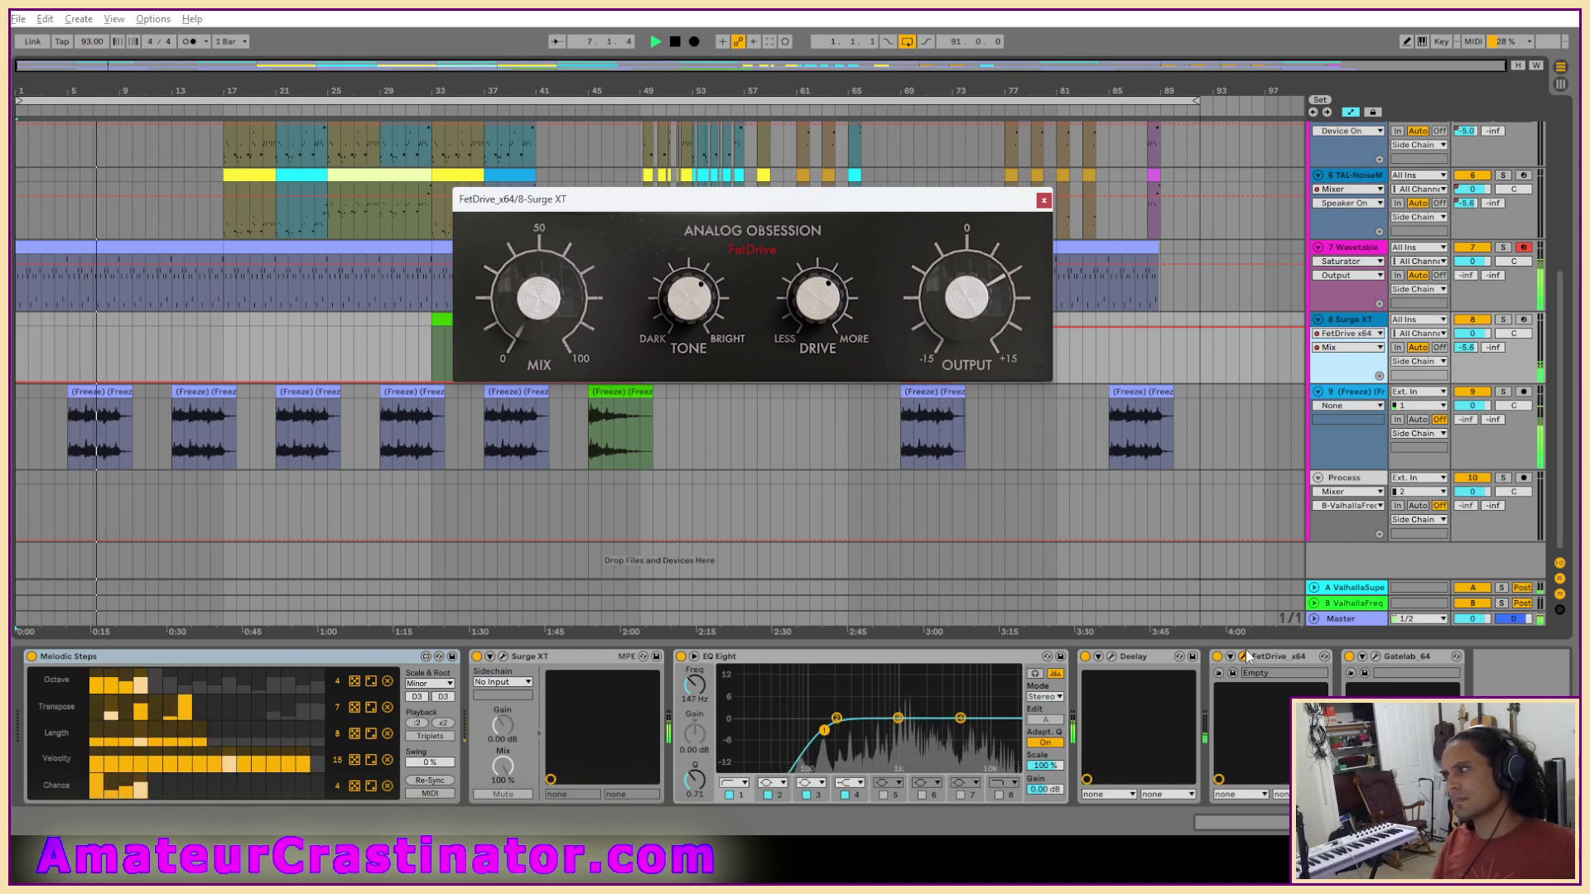
left_click_drag(538, 298, 538, 244)
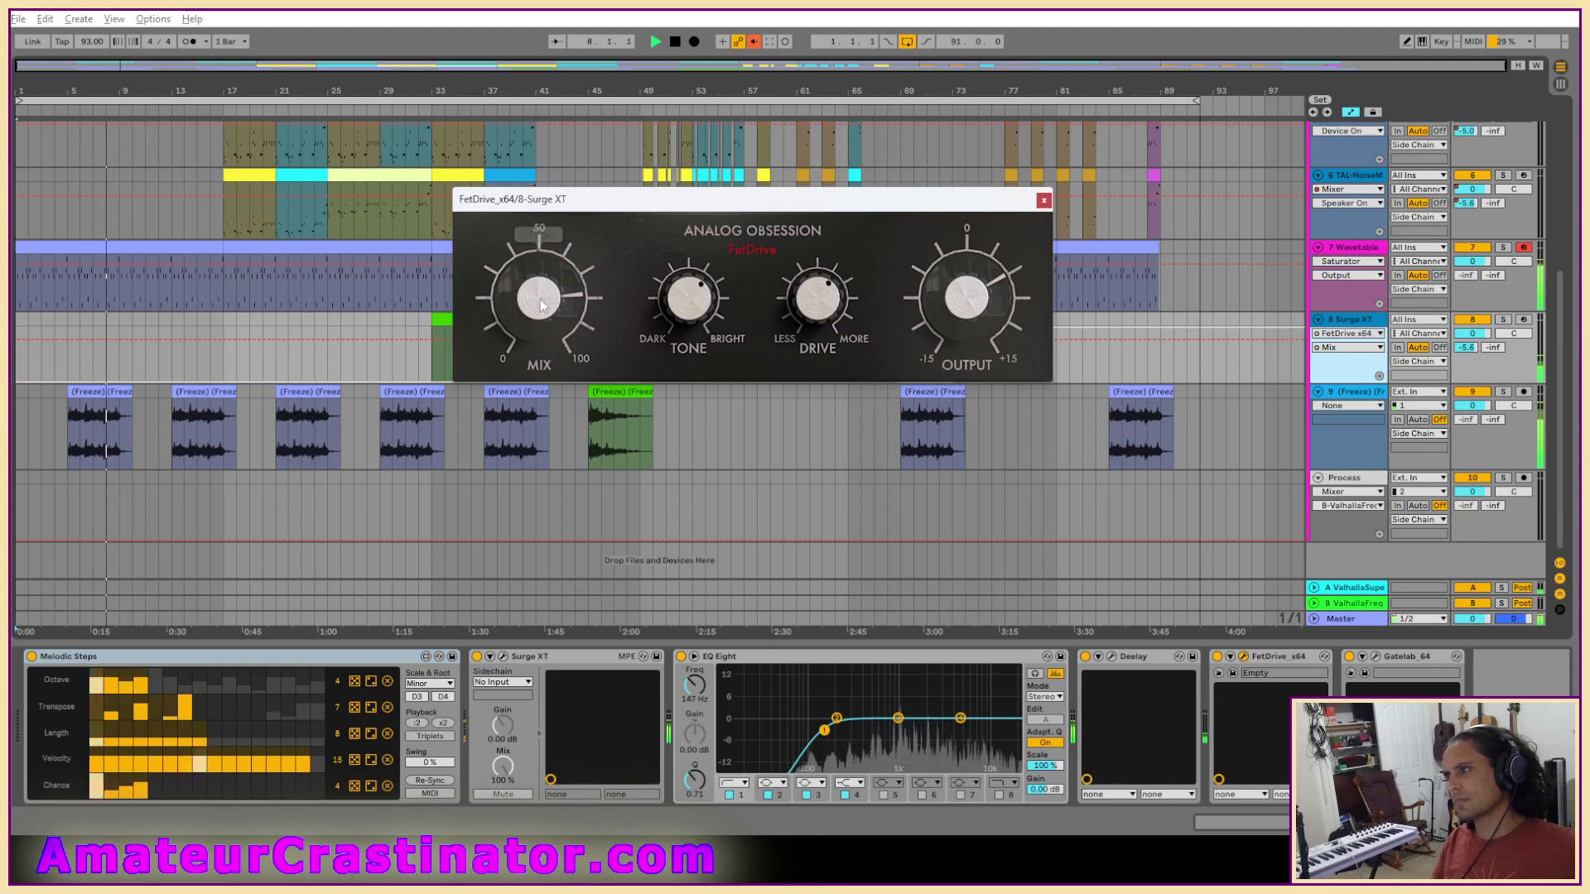
left_click_drag(539, 305, 578, 70)
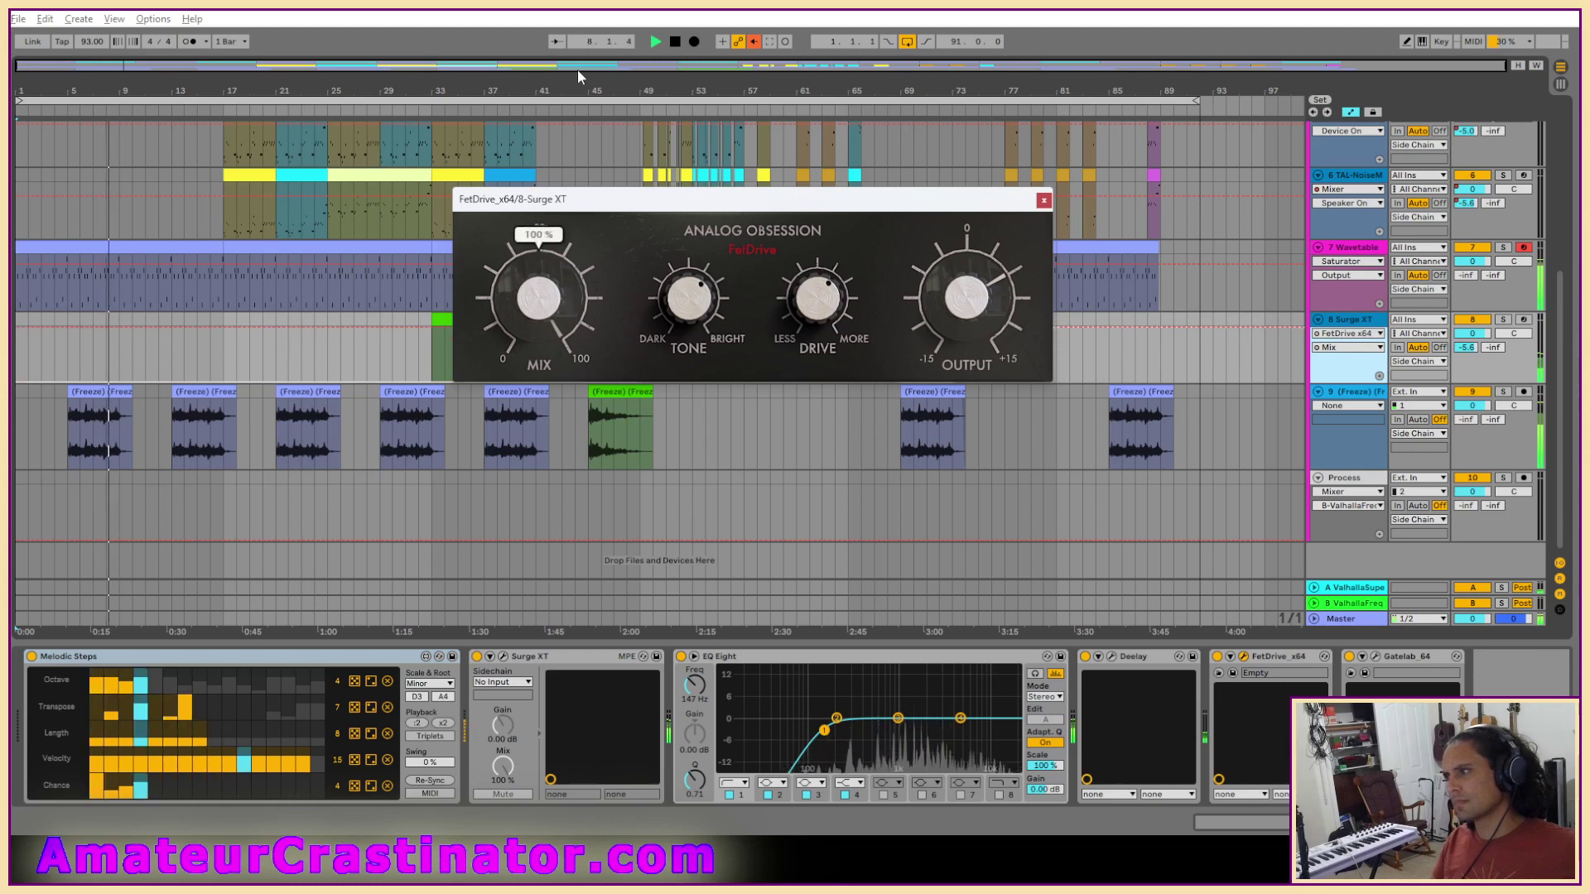
left_click(754, 41)
left_click(1042, 200)
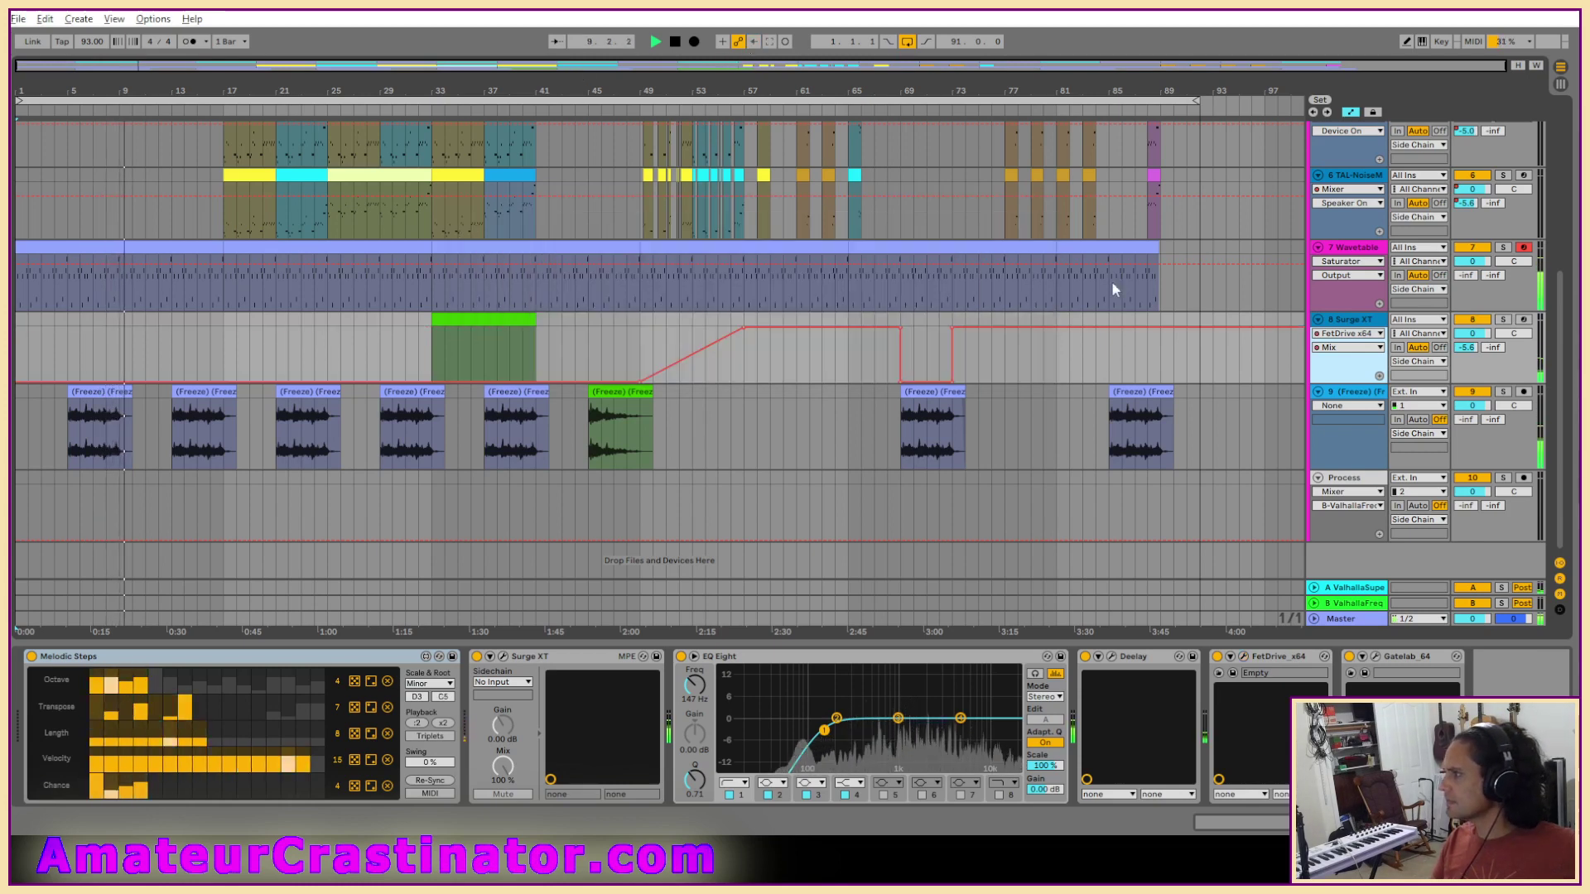
Examine the Deelay device's Dry automation and then its Wet automation on 8 Surge XT.
left_click(1346, 333)
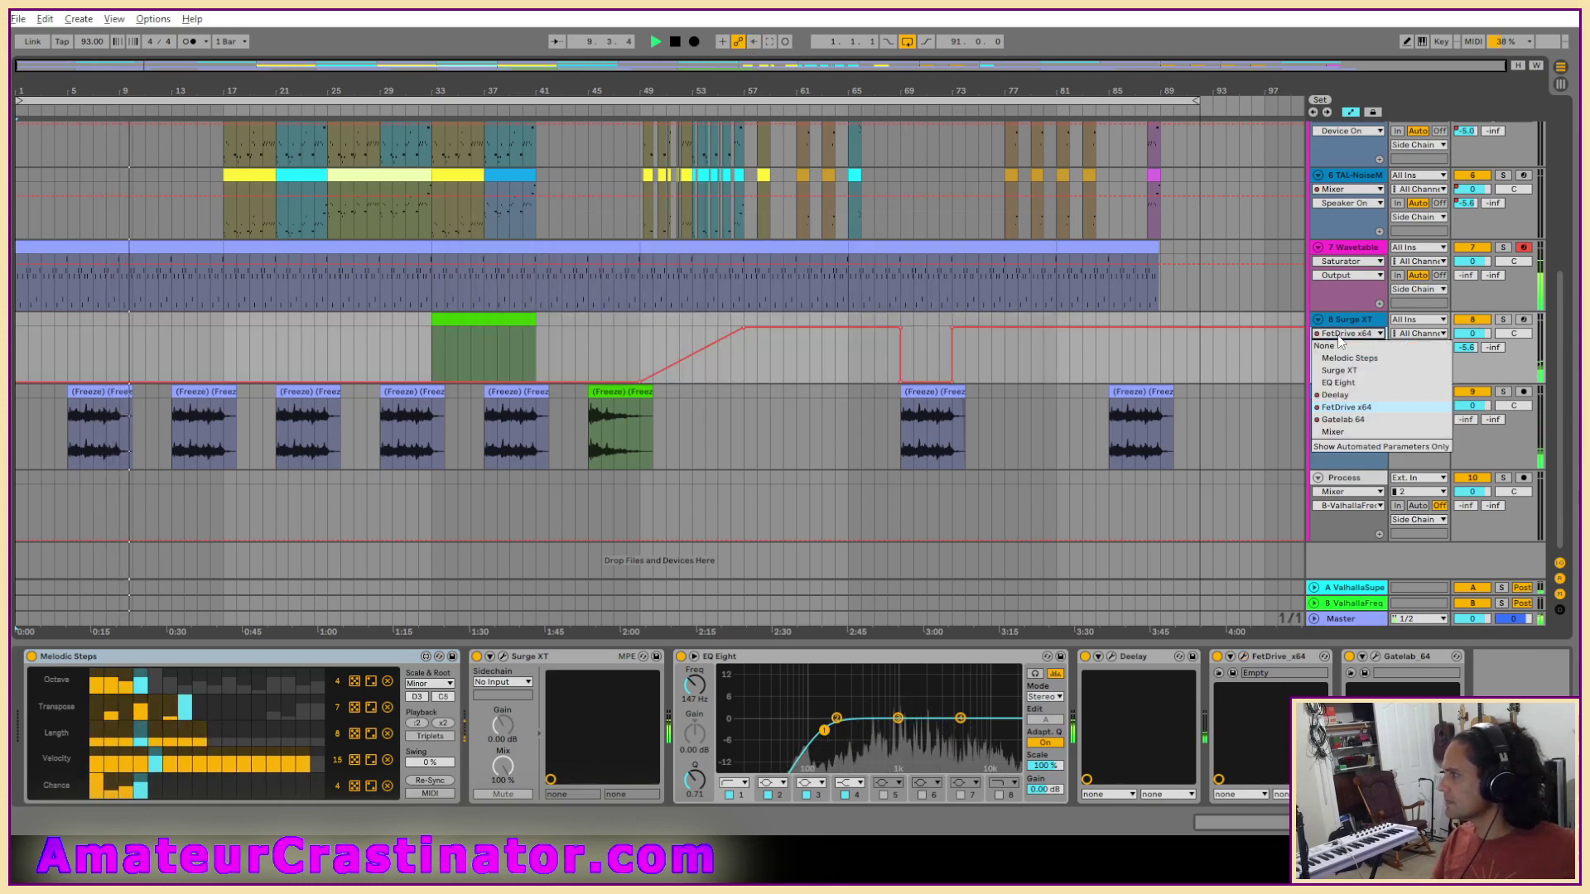
left_click(1335, 395)
left_click(1346, 347)
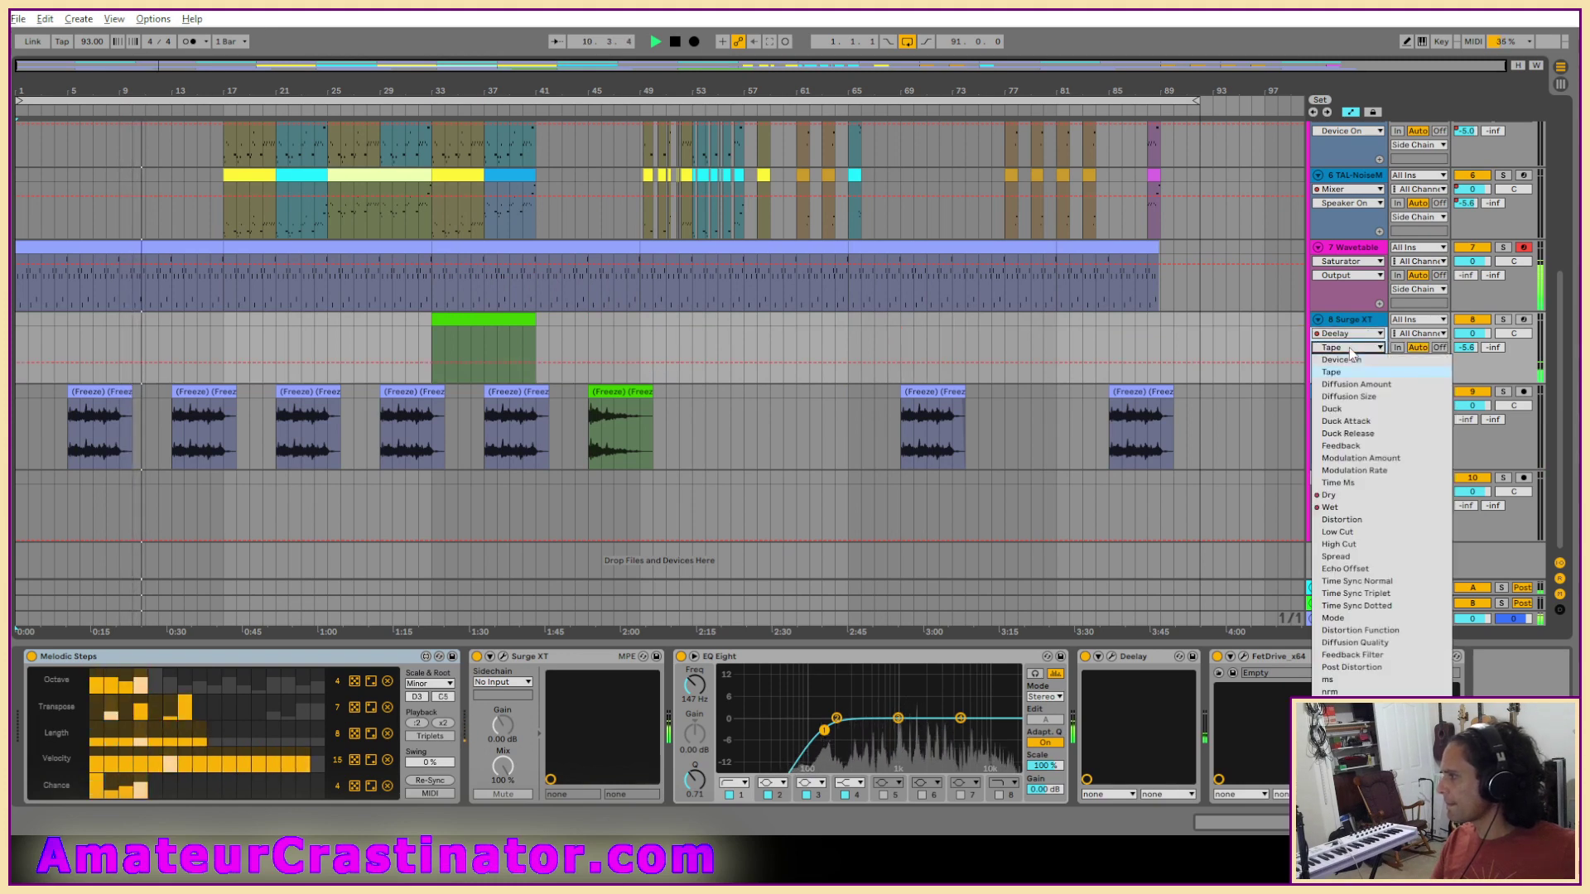
left_click(1329, 494)
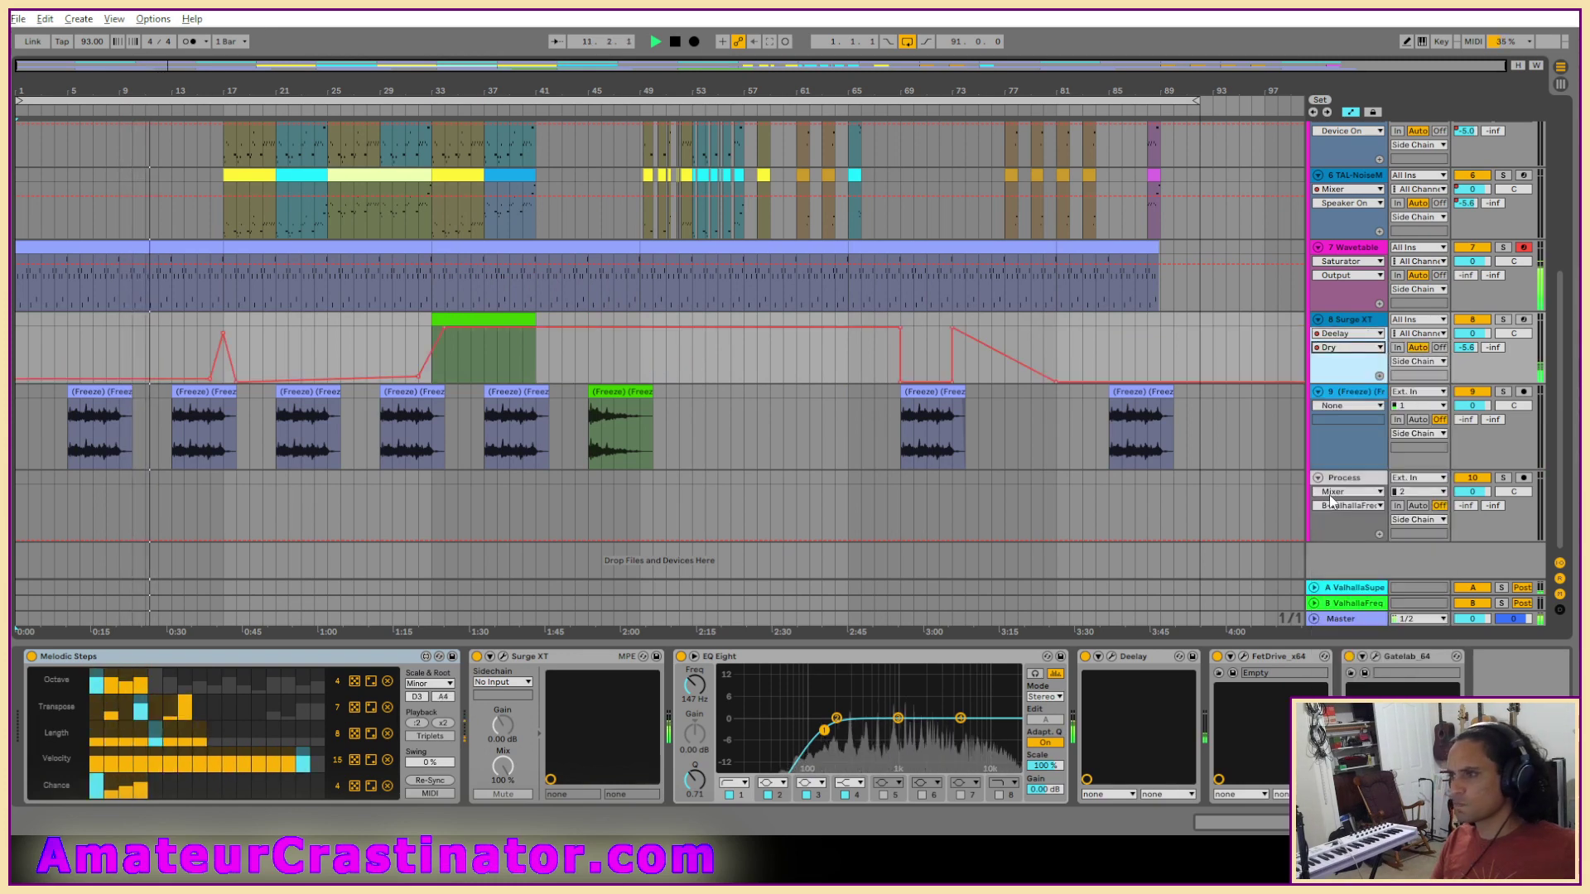
left_click(1345, 347)
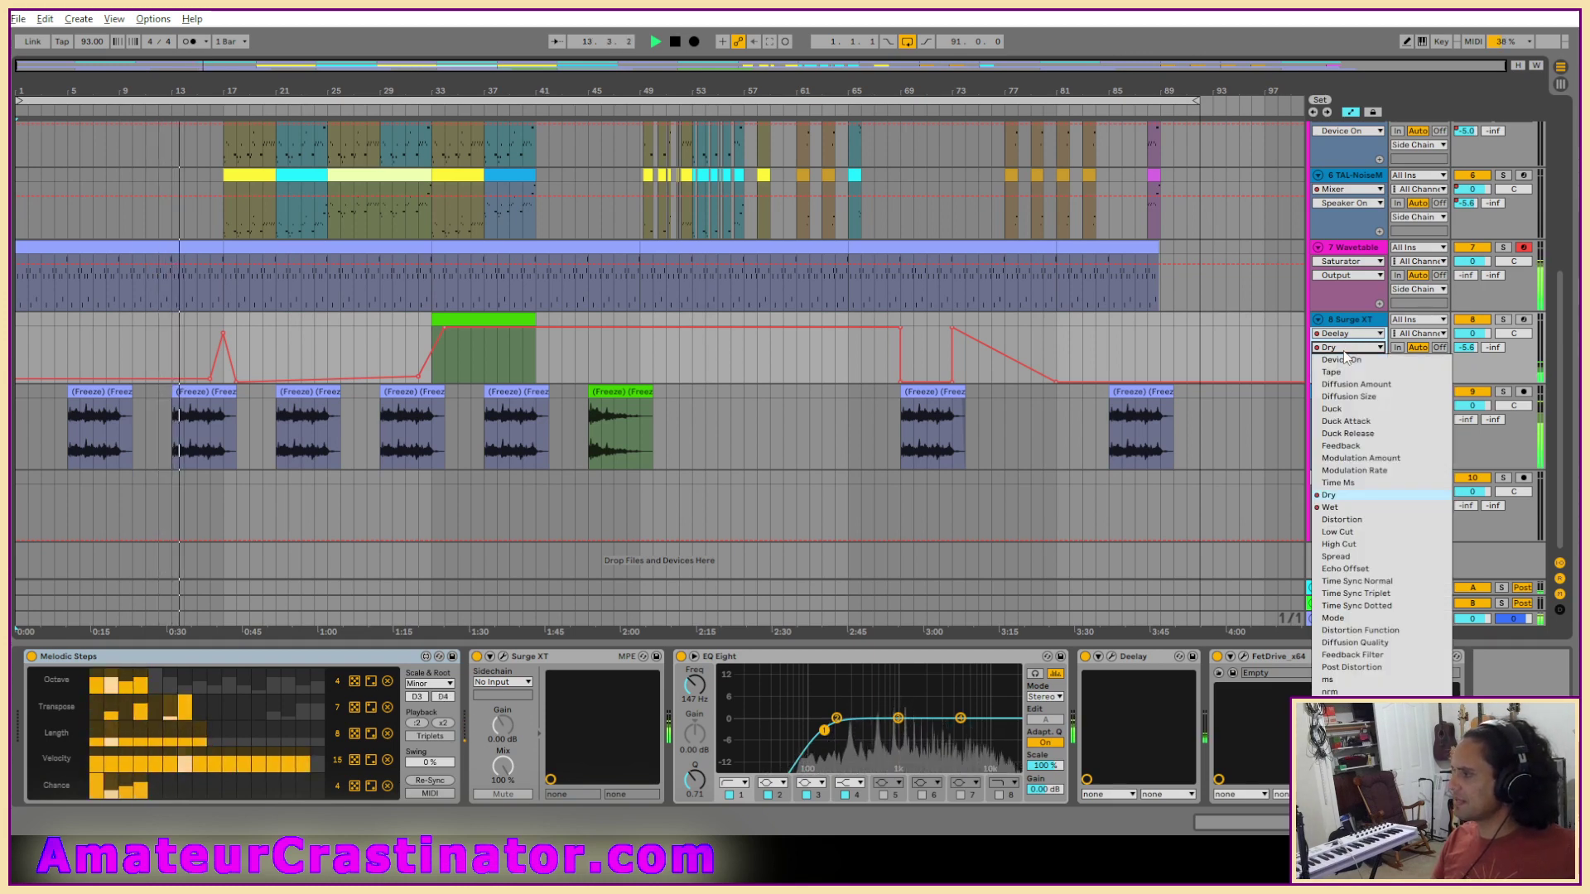
left_click(1345, 507)
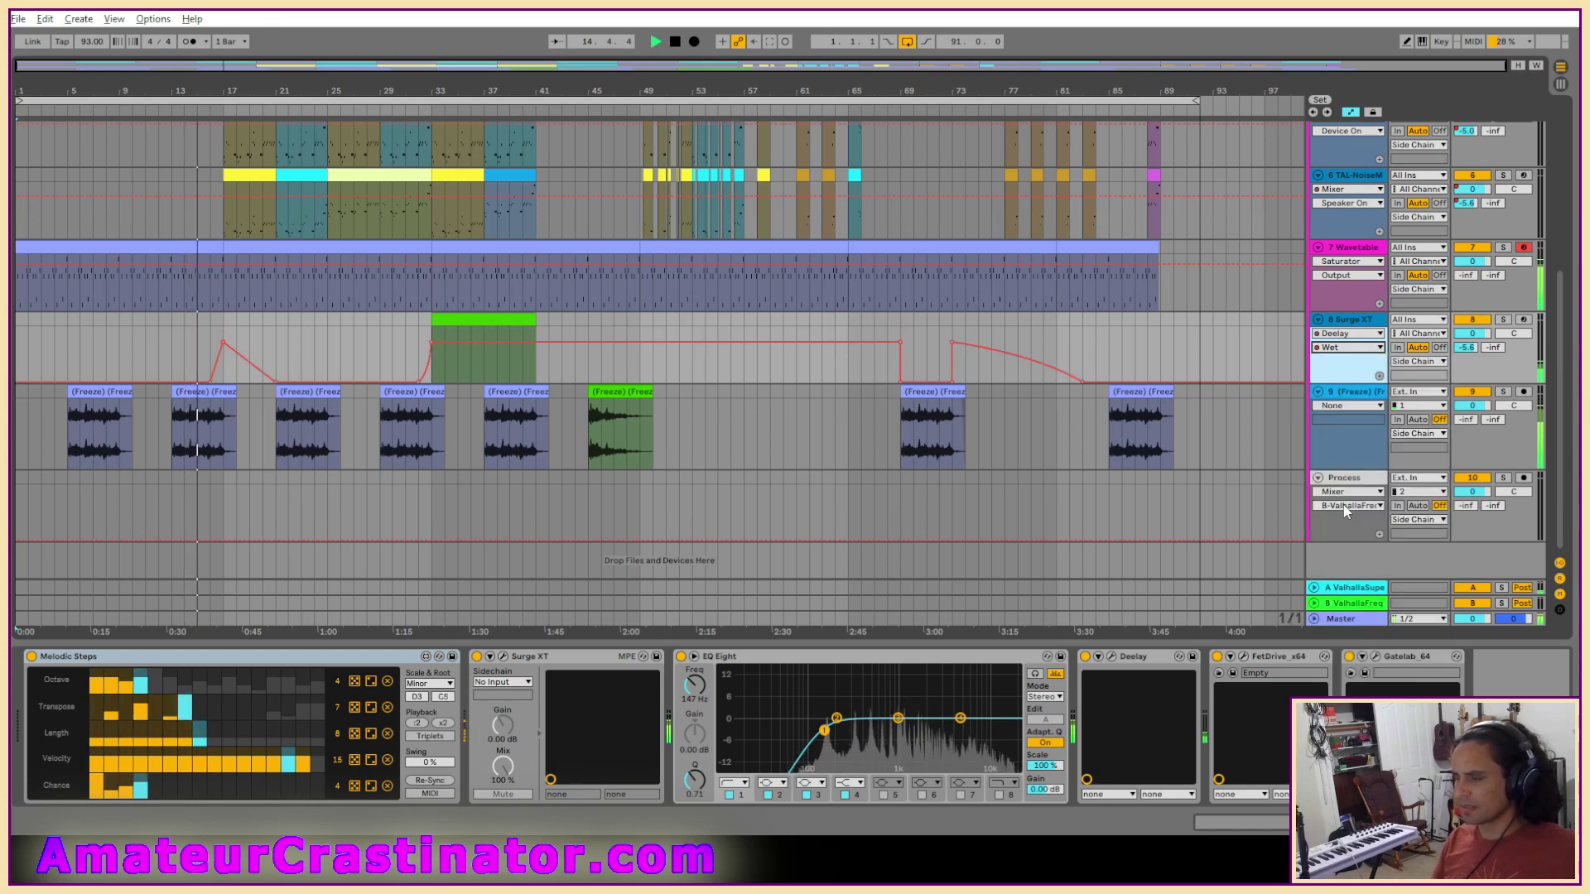
Hold 8 Surge XT's Deelay Dry automation at 0.895522 from the start to bar 17, then restart playback.
left_click(1345, 333)
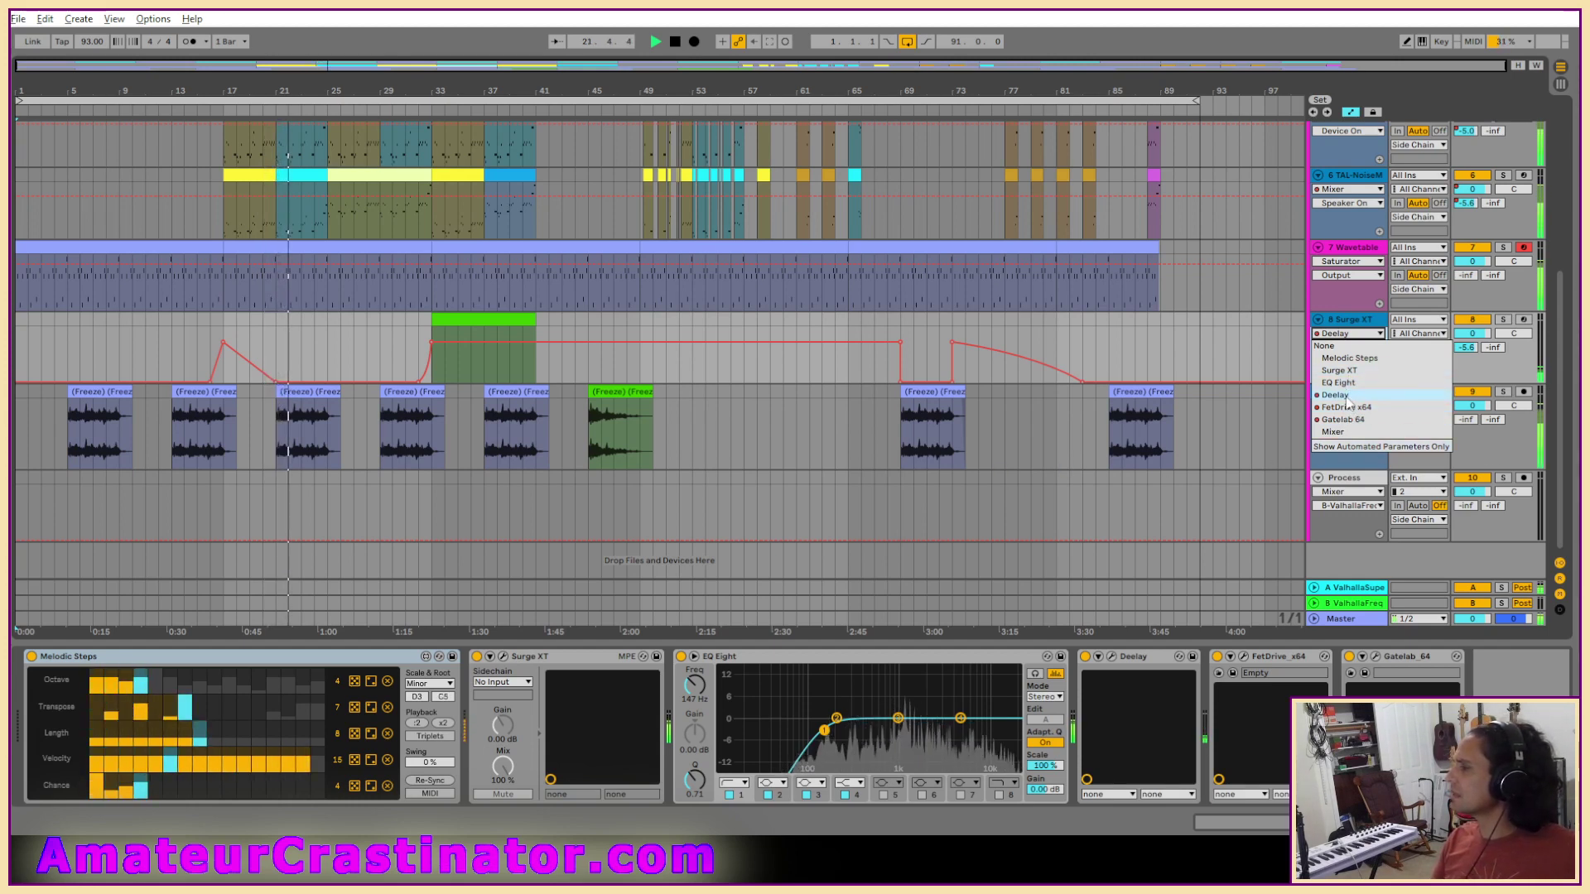
left_click(1346, 397)
left_click(1349, 347)
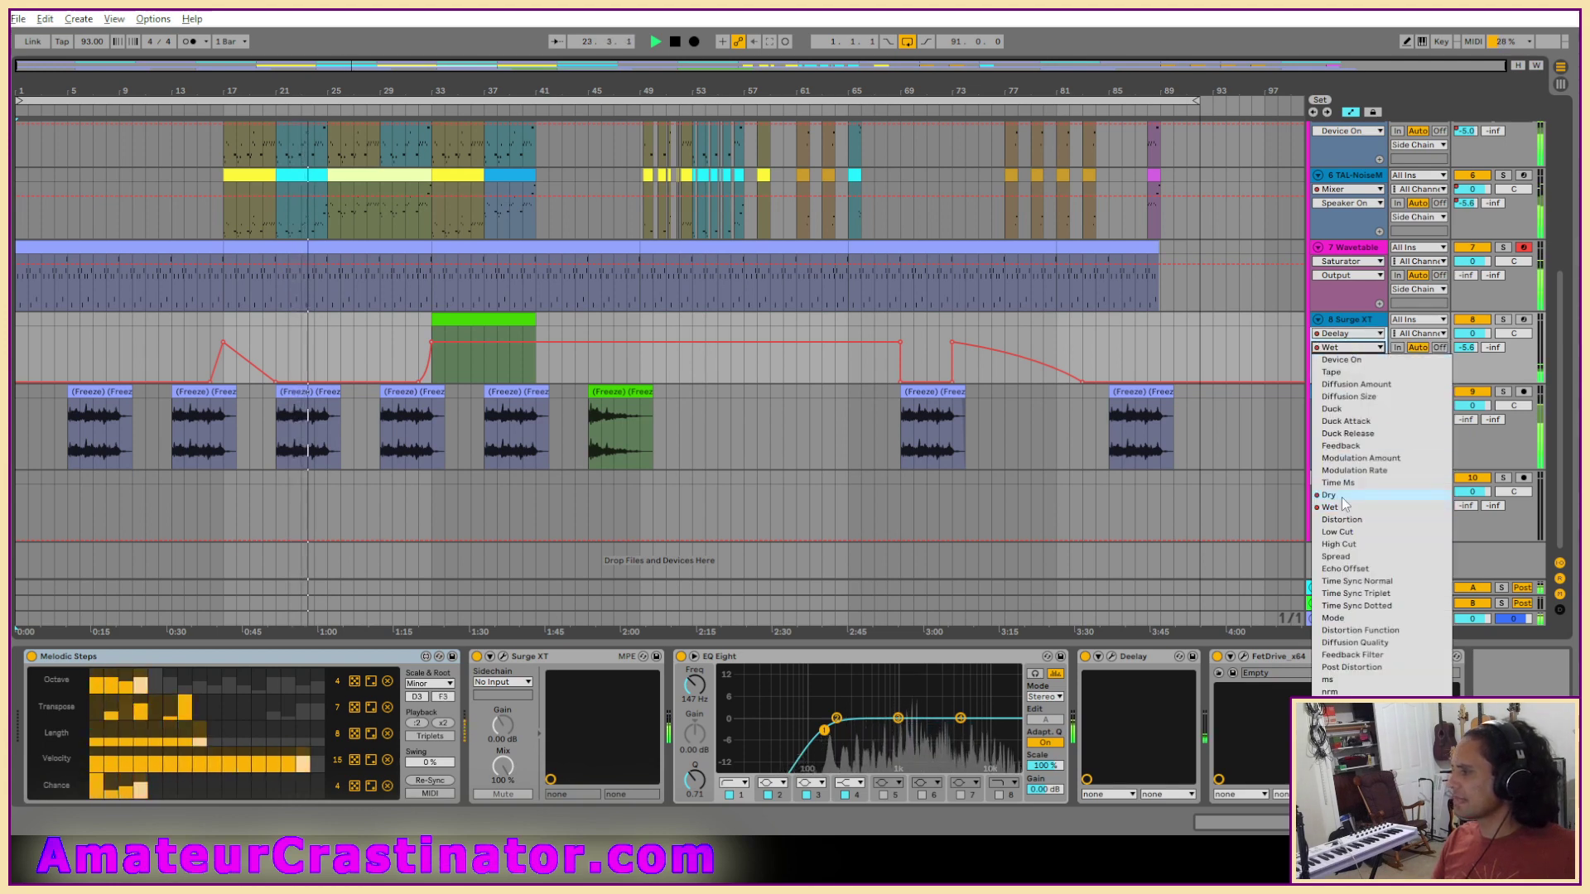
left_click(1343, 498)
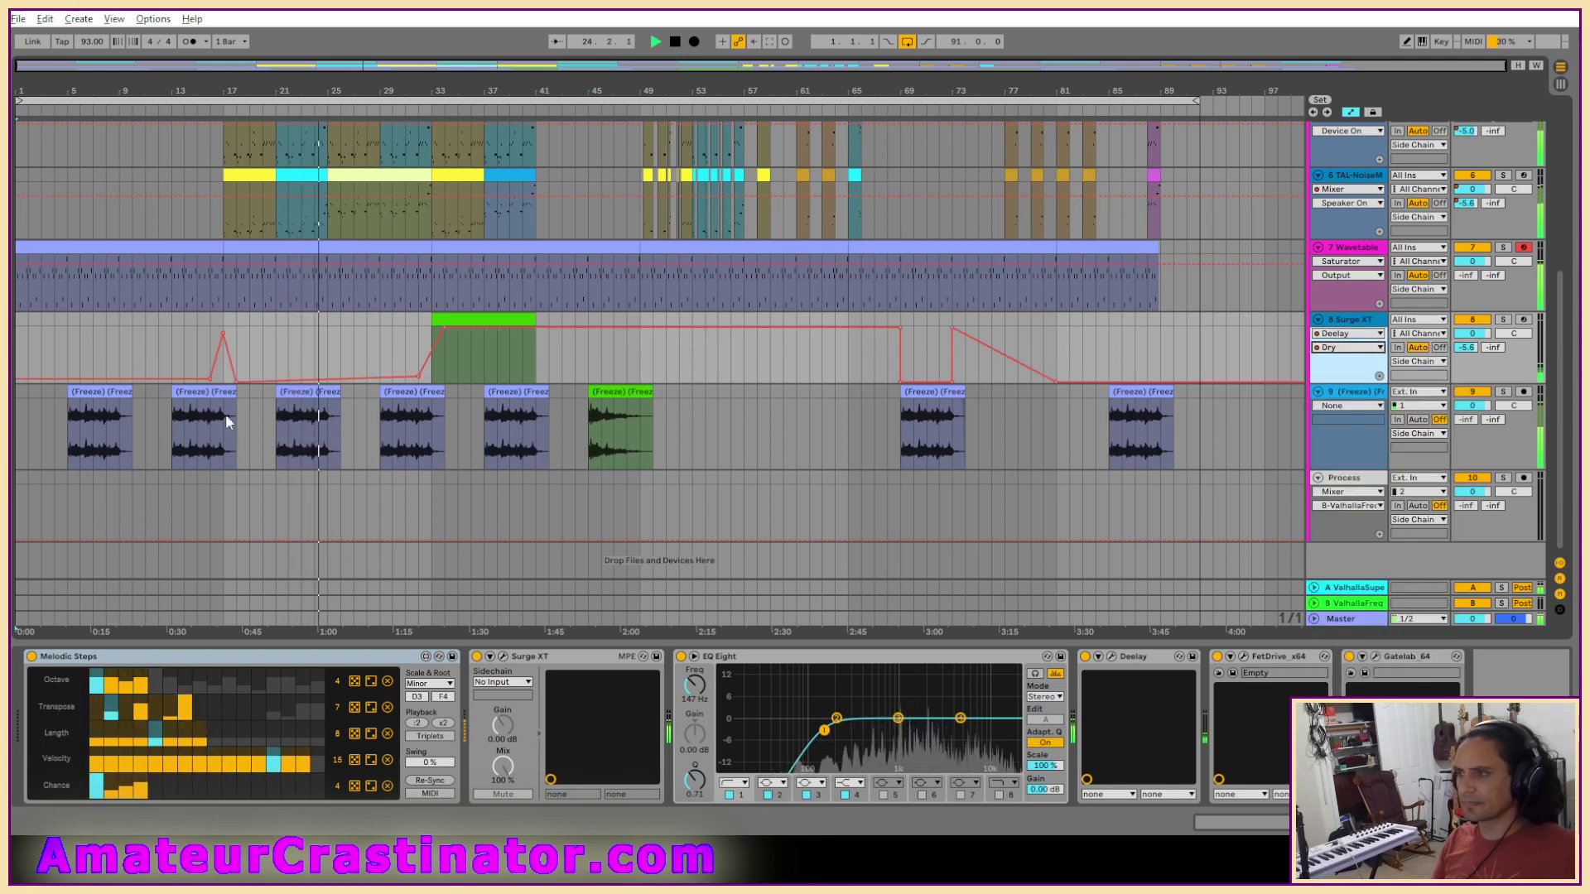
left_click_drag(209, 382, 227, 343)
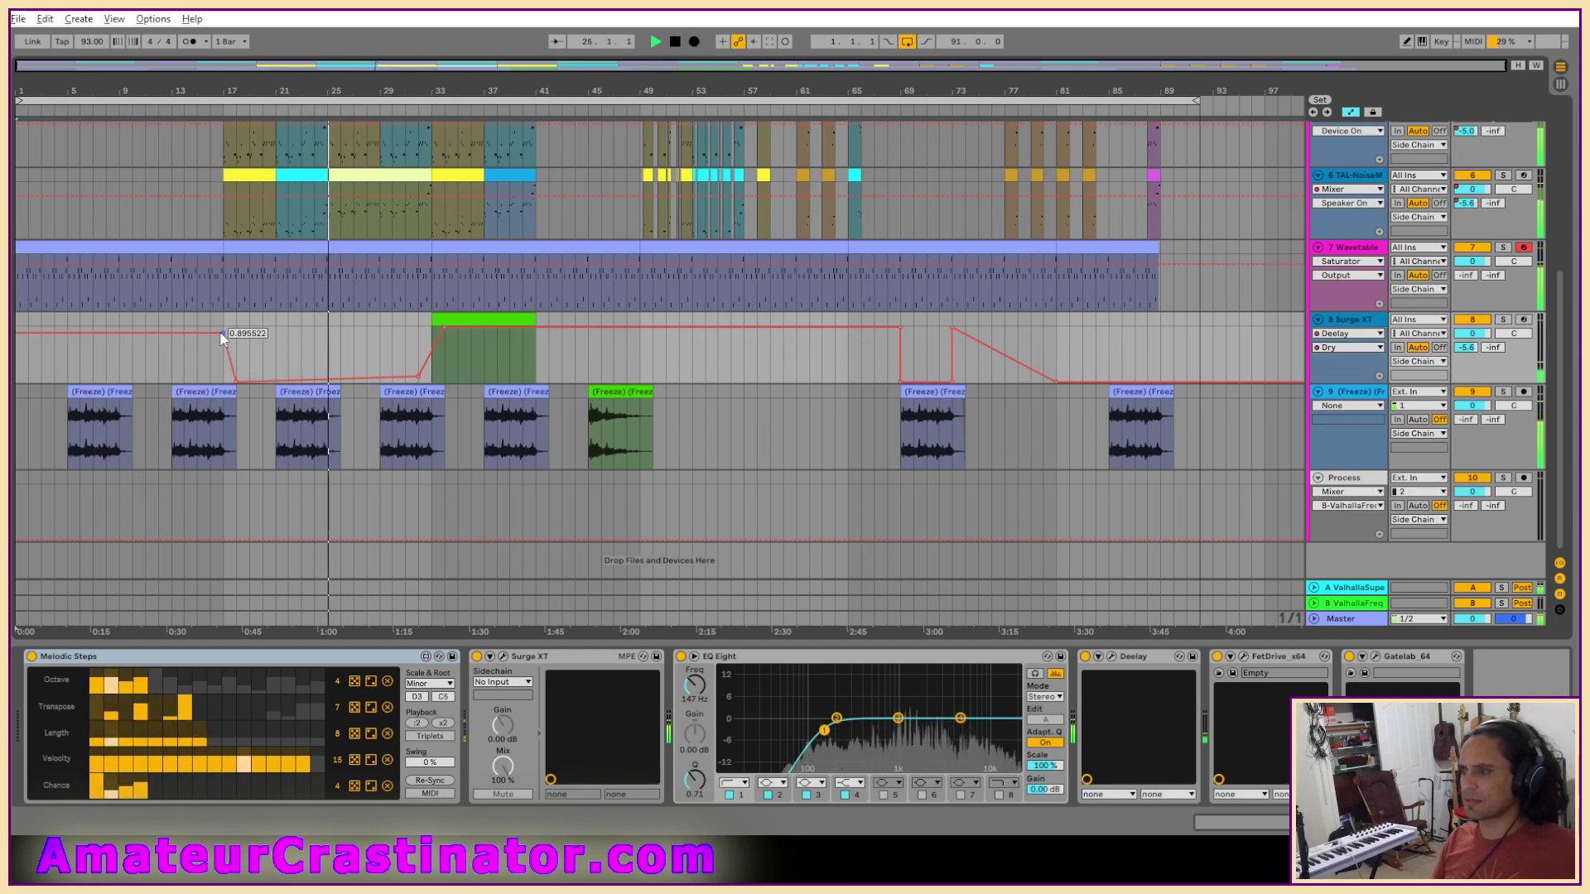
key("space")
key("space")
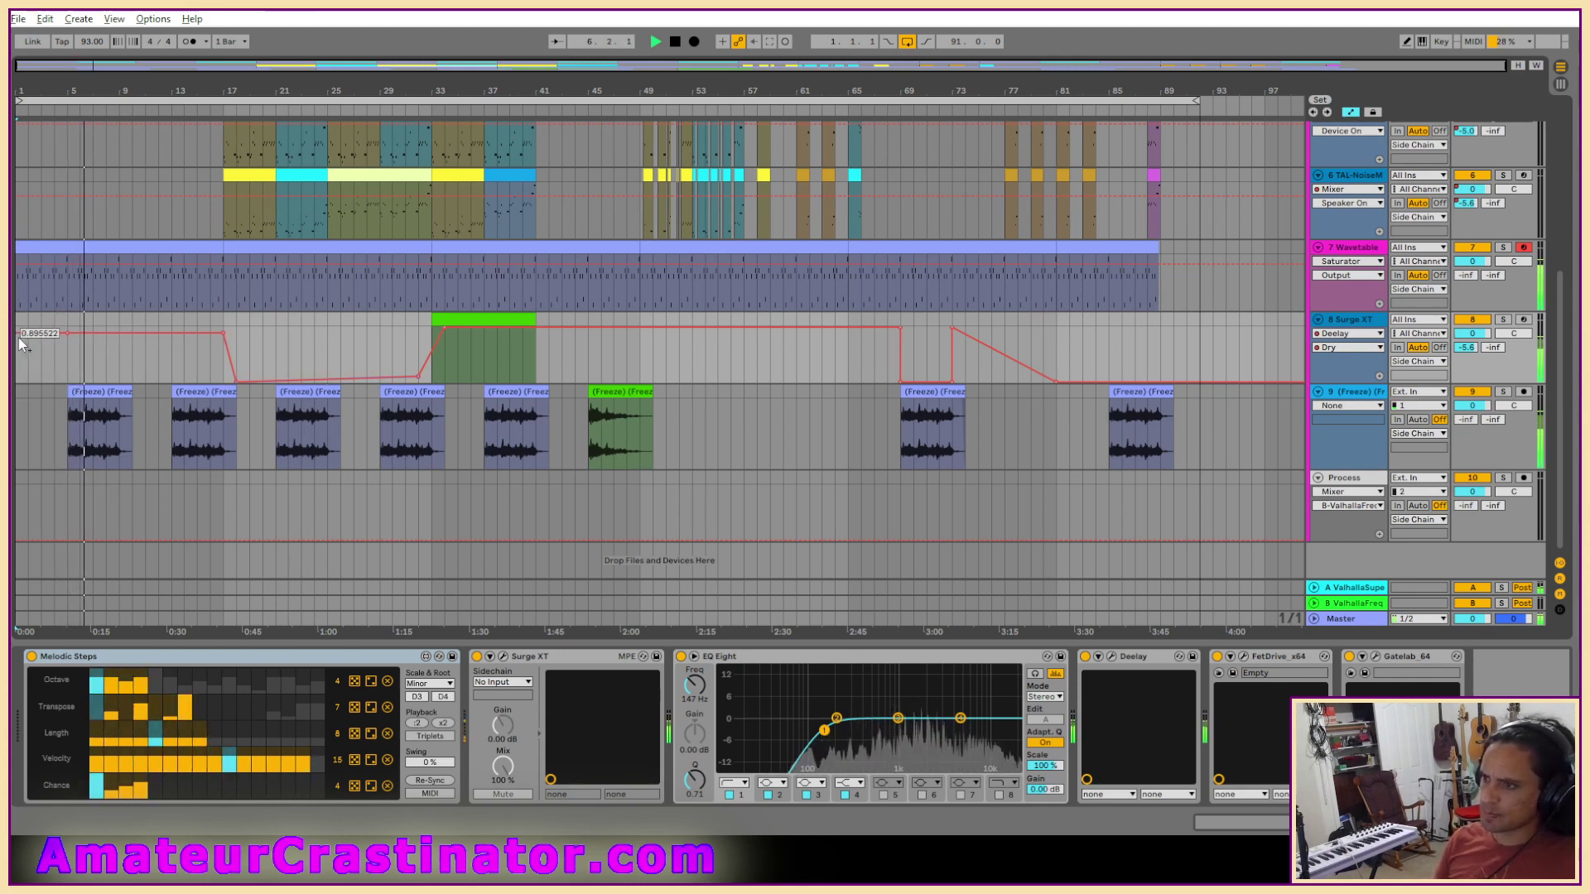
Add a ramp to the Deelay Dry automation rising from zero at bar 1 to bar 5, and replay from the start.
left_click_drag(23, 338, 21, 377)
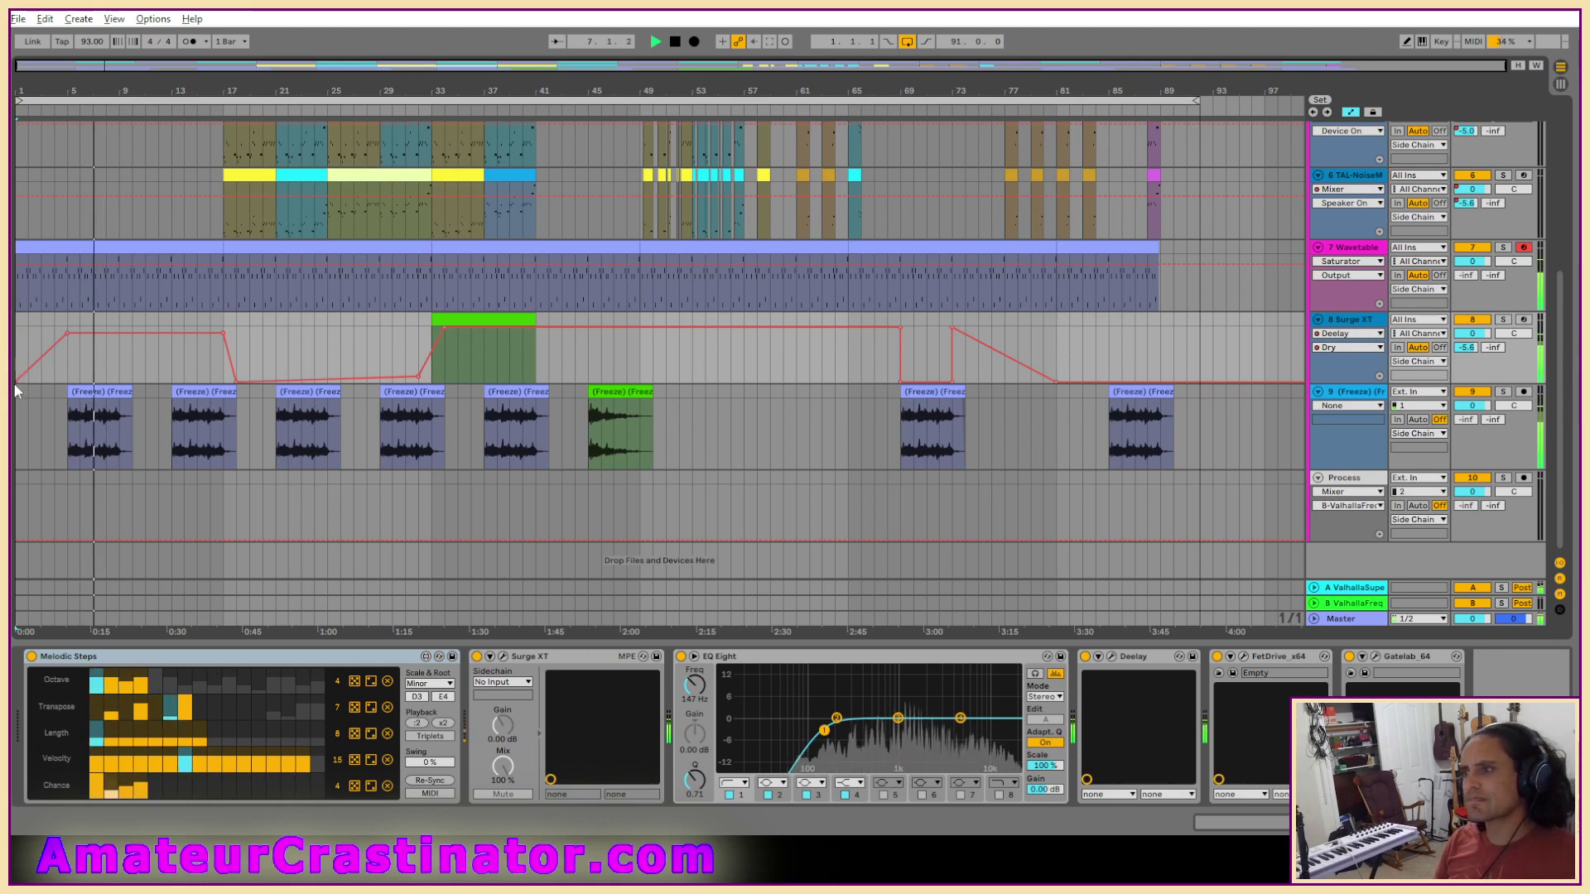
key("space")
key("space")
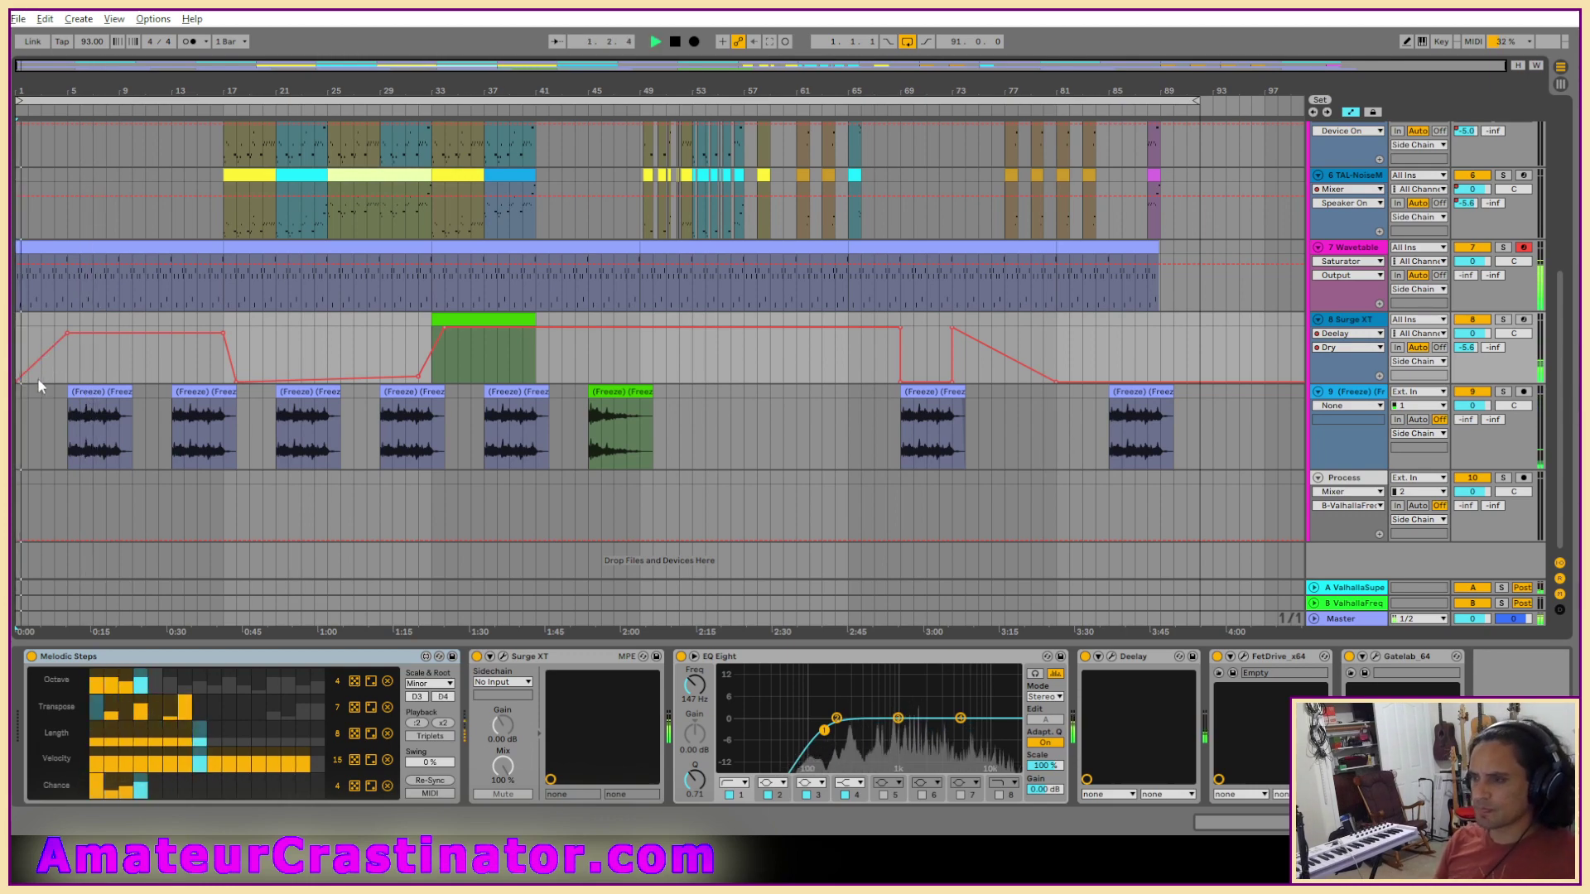
key("a")
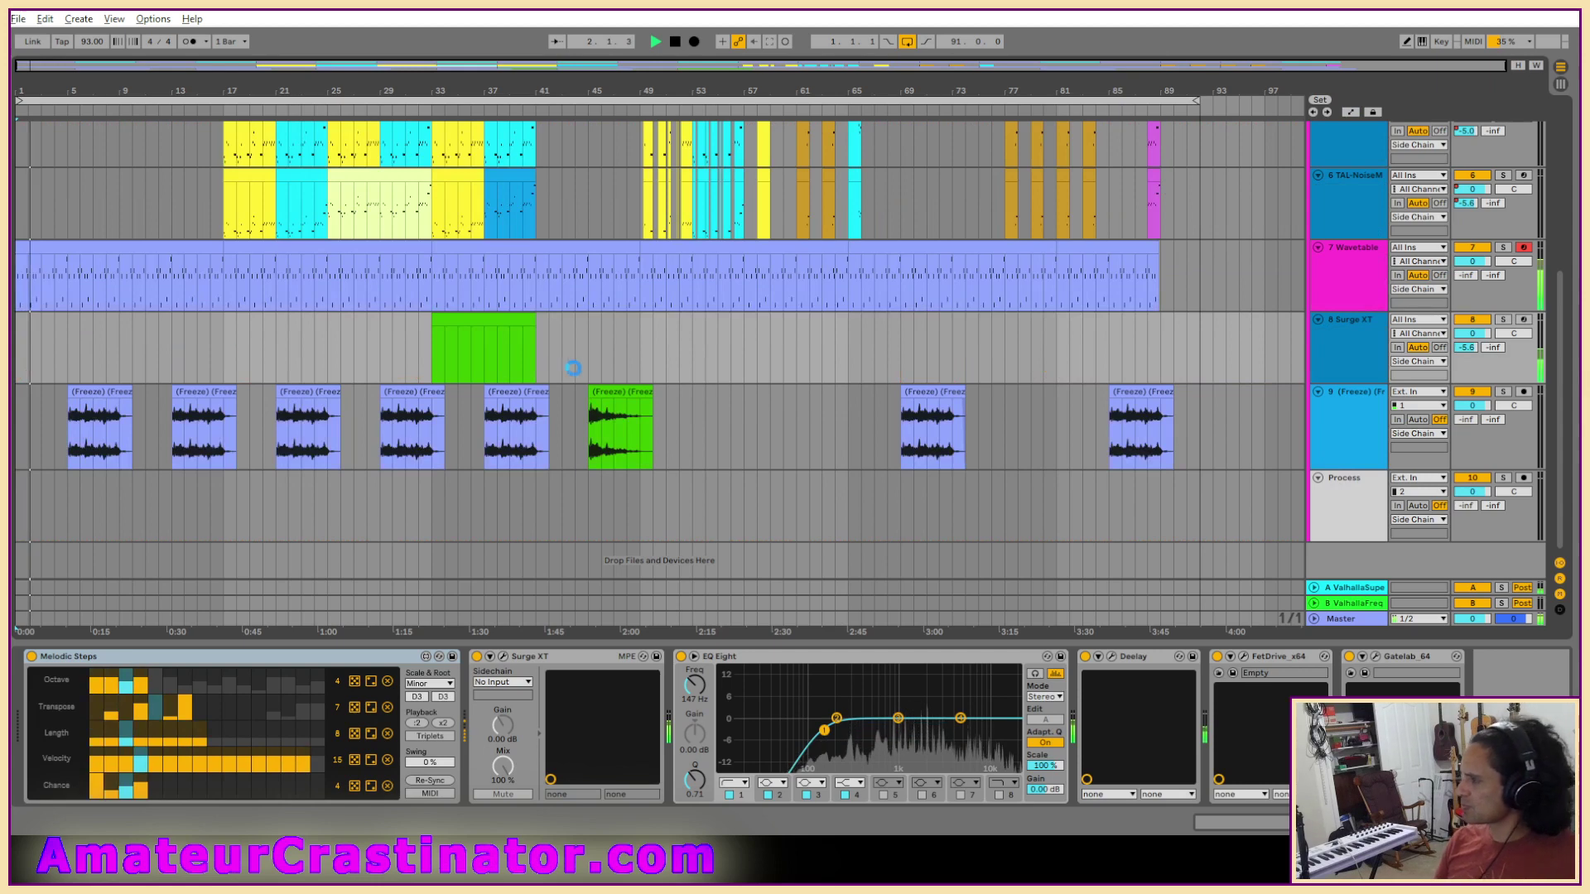
key("a")
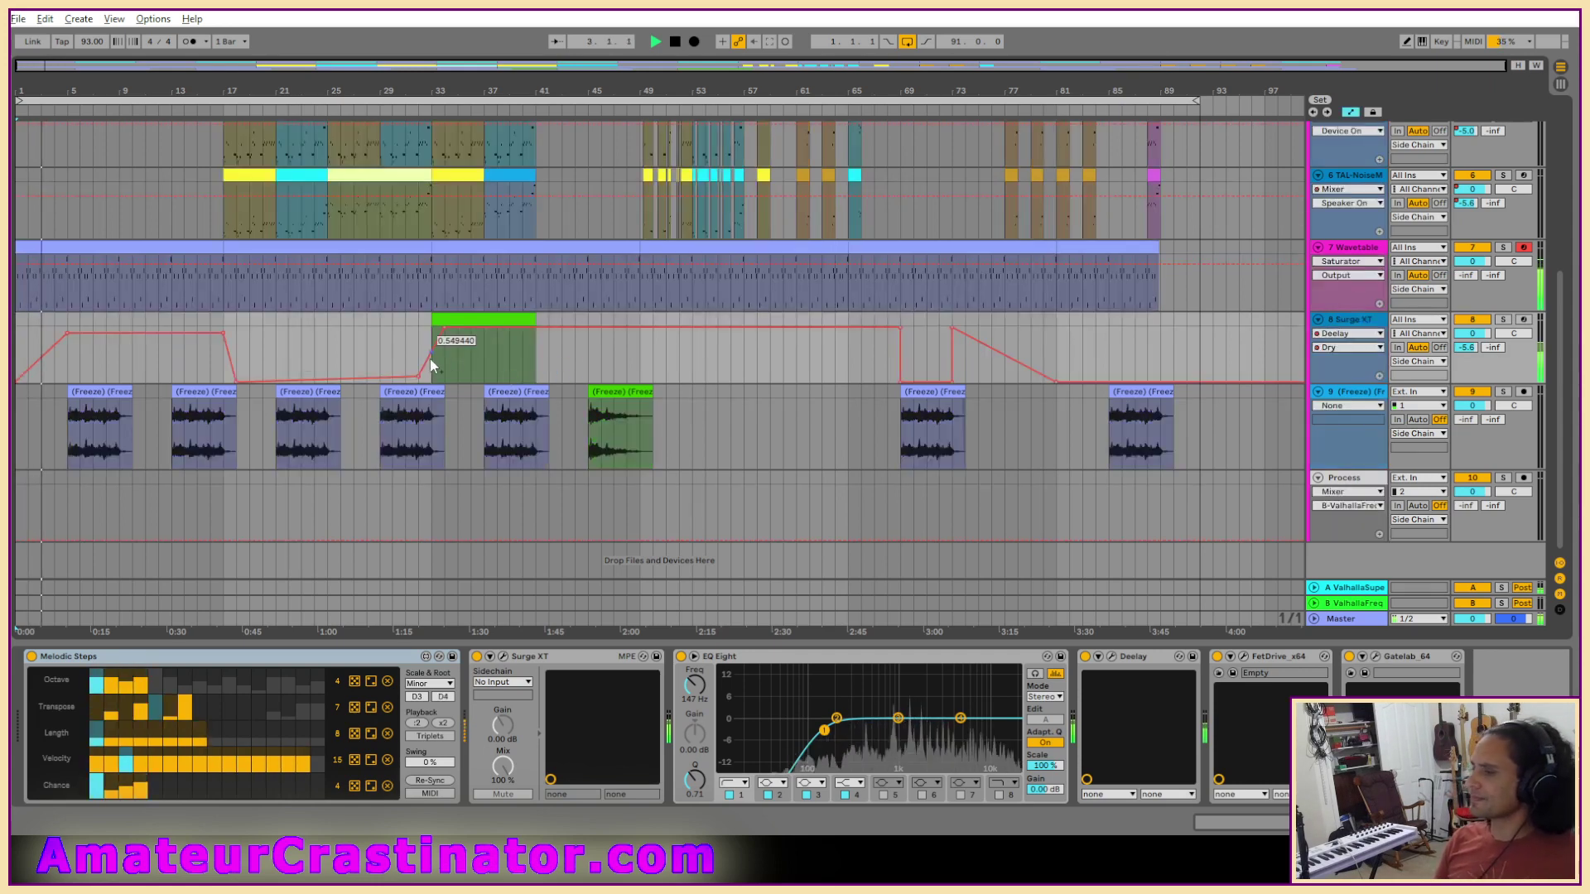
Reshape the Deelay Dry automation to start from a full-level plateau, fall from bar 17 to about bar 31, and rise again to bar 33.
left_click(235, 381)
left_click_drag(419, 383, 424, 378)
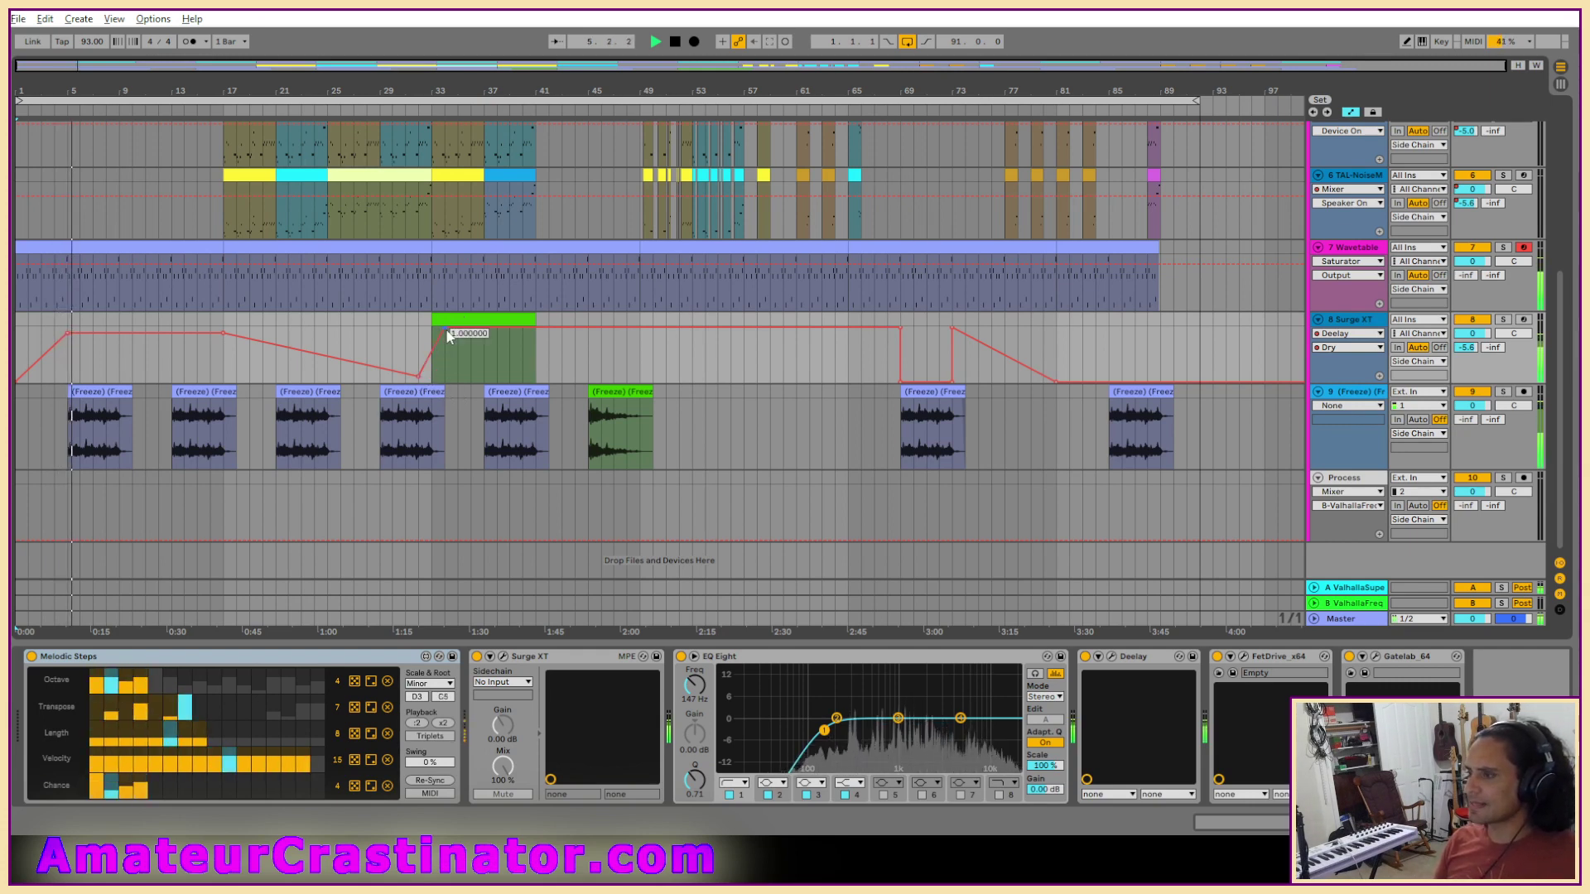
left_click_drag(441, 350, 429, 351)
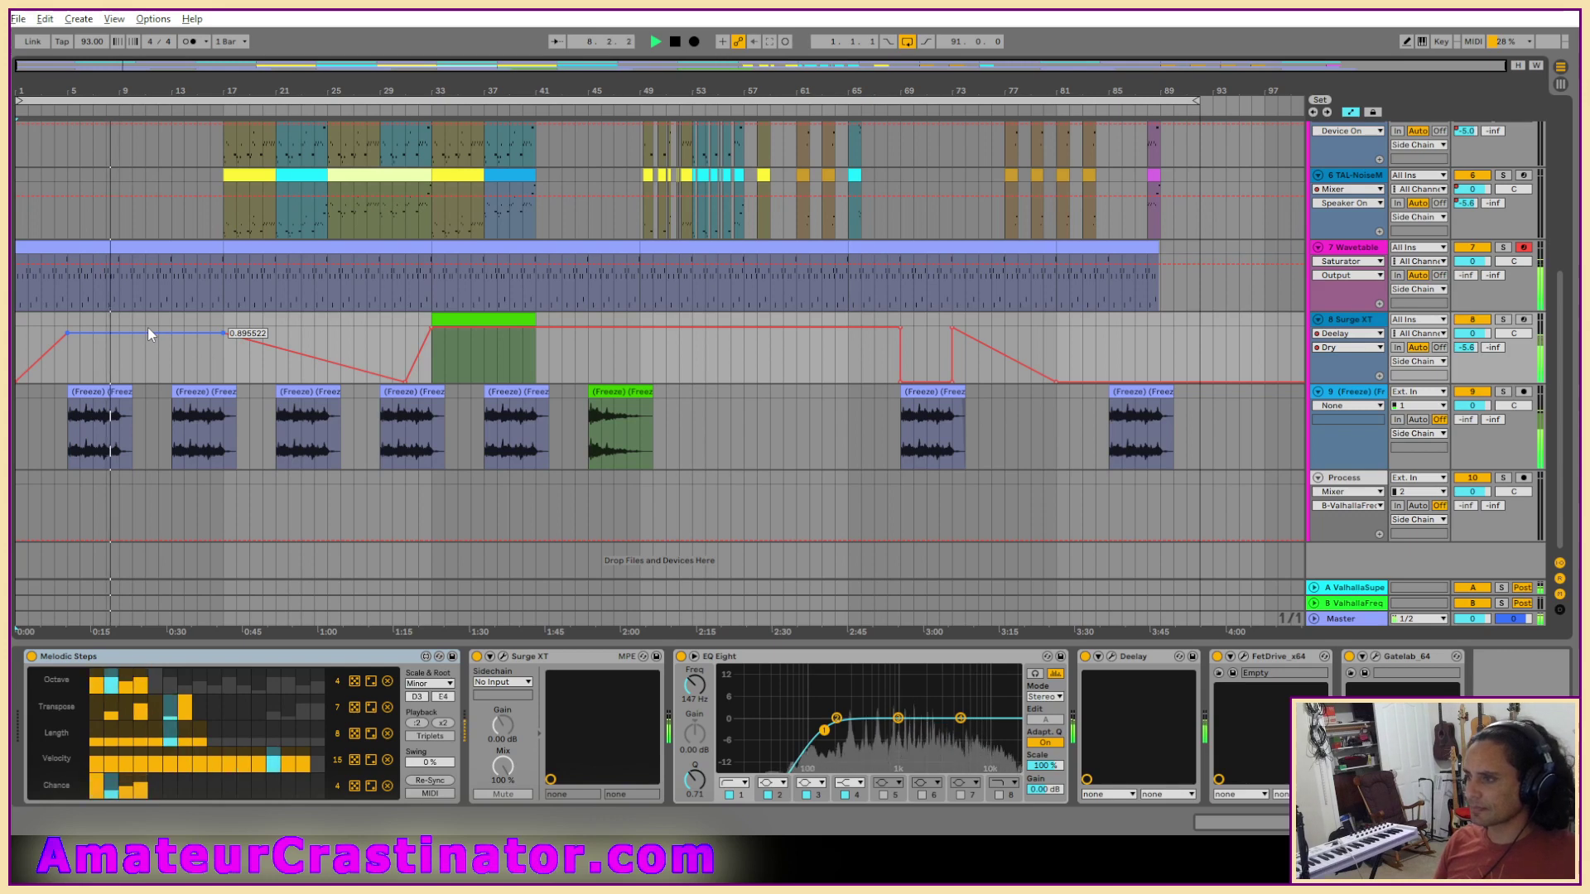
left_click_drag(152, 333, 152, 340)
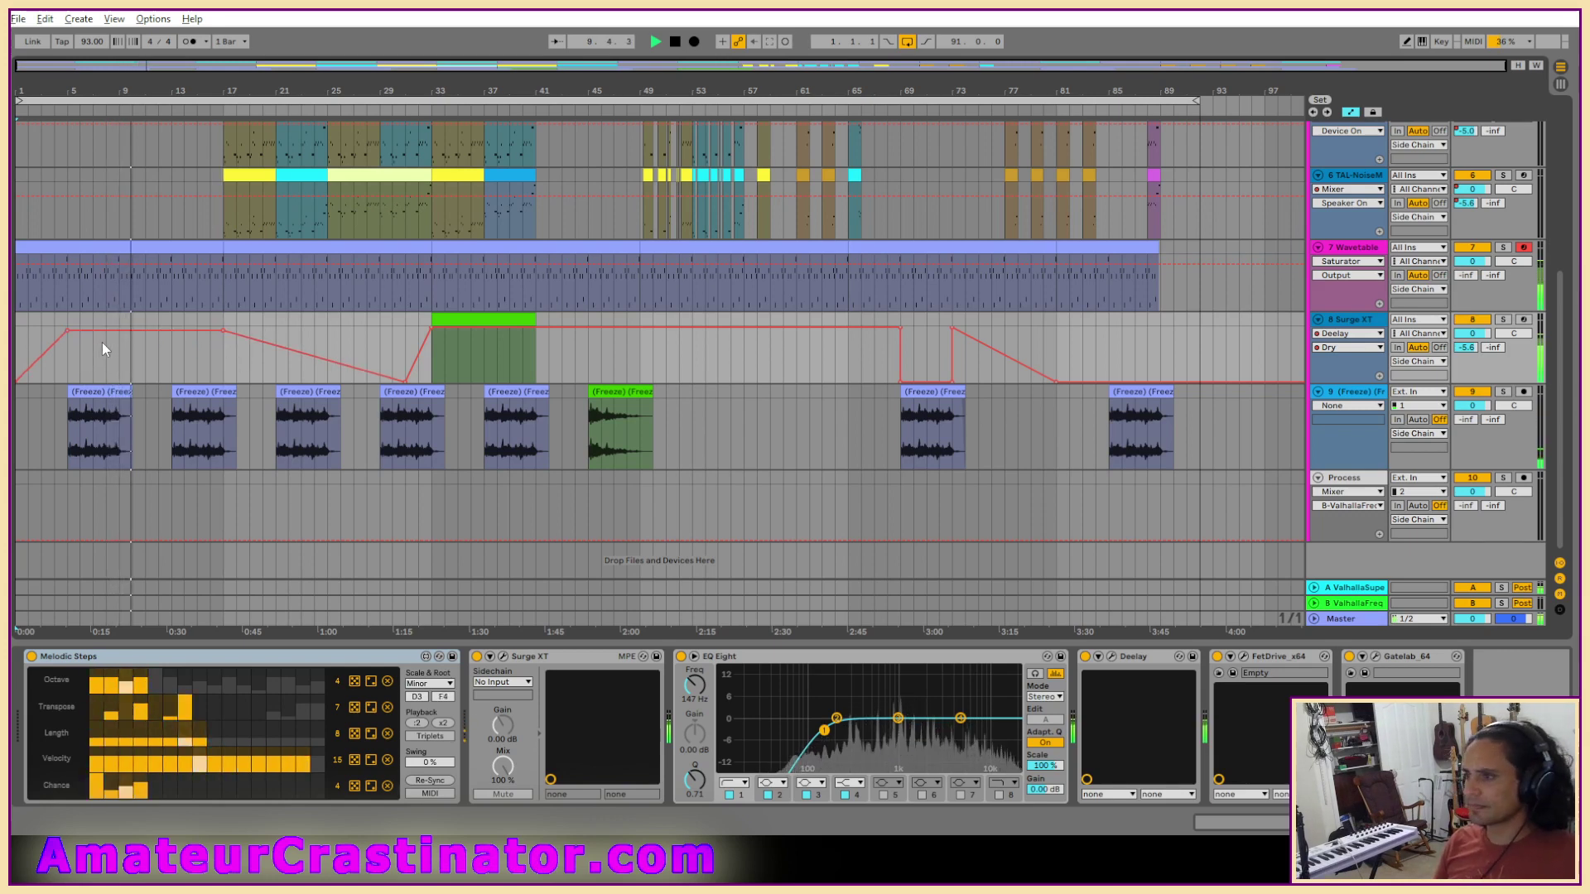
key("ctrl+z")
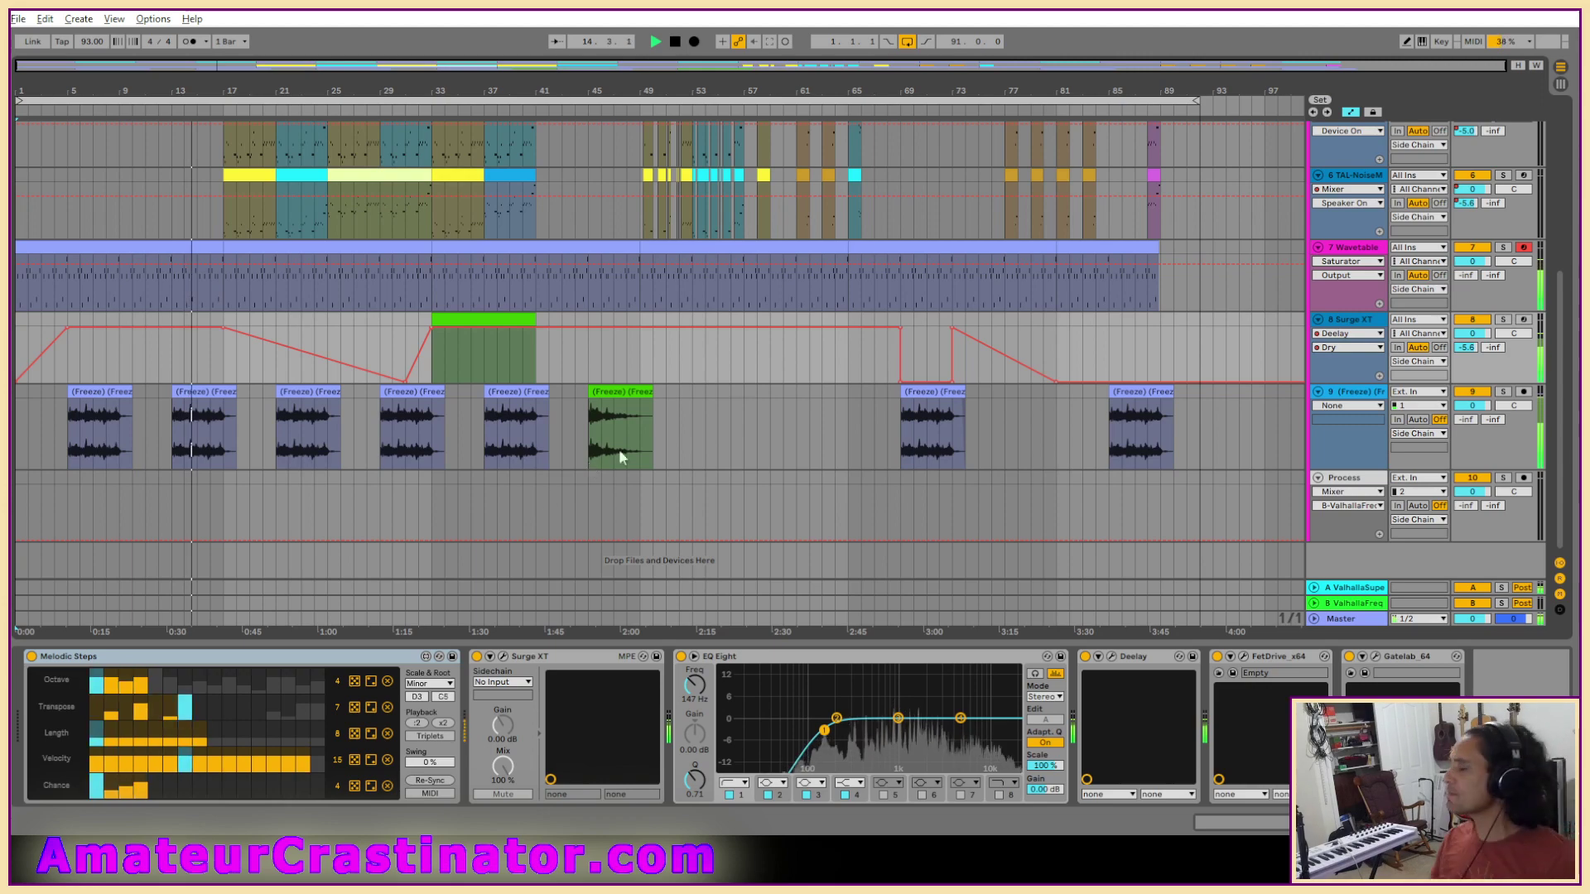
Examine the Feelin track's device chain and the arrangement's clips and automation lanes during playback.
key("a")
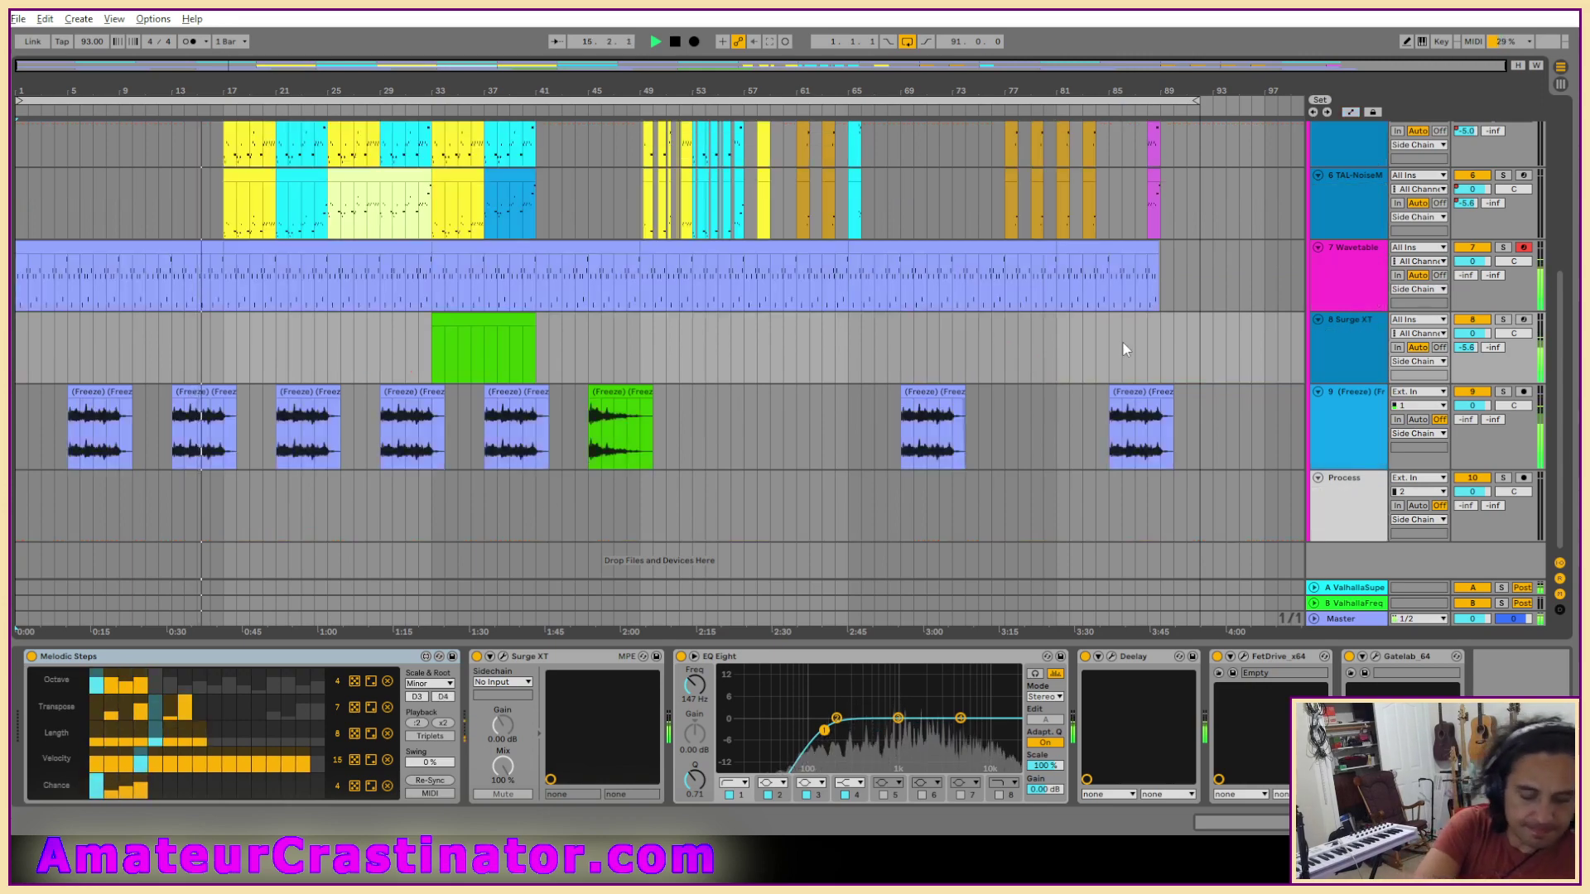
scroll(737, 337, "up", 5)
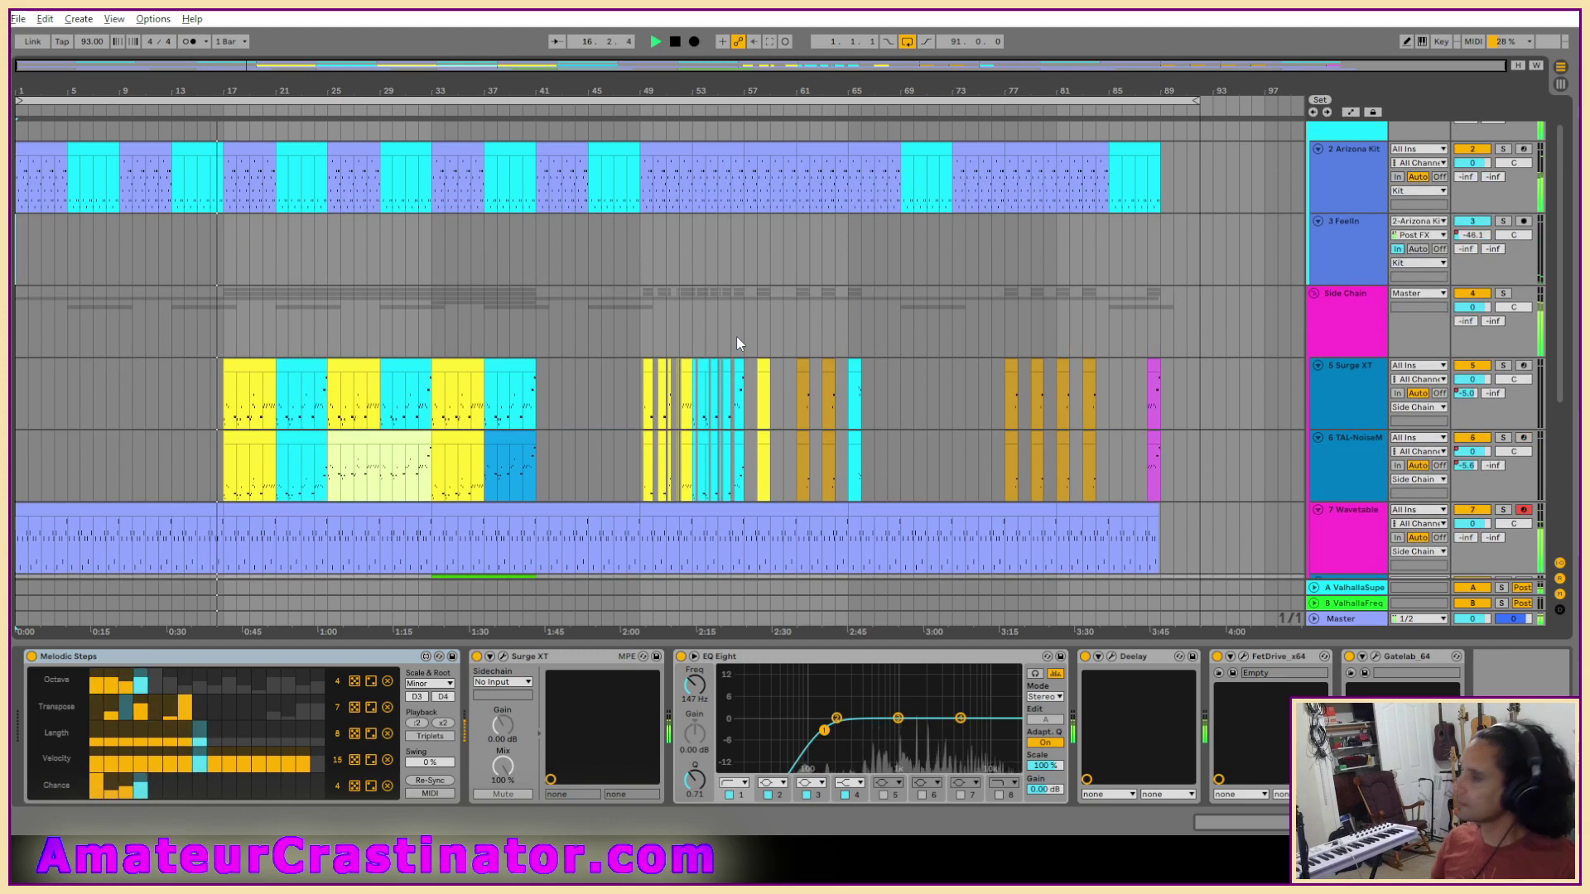
left_click(1341, 265)
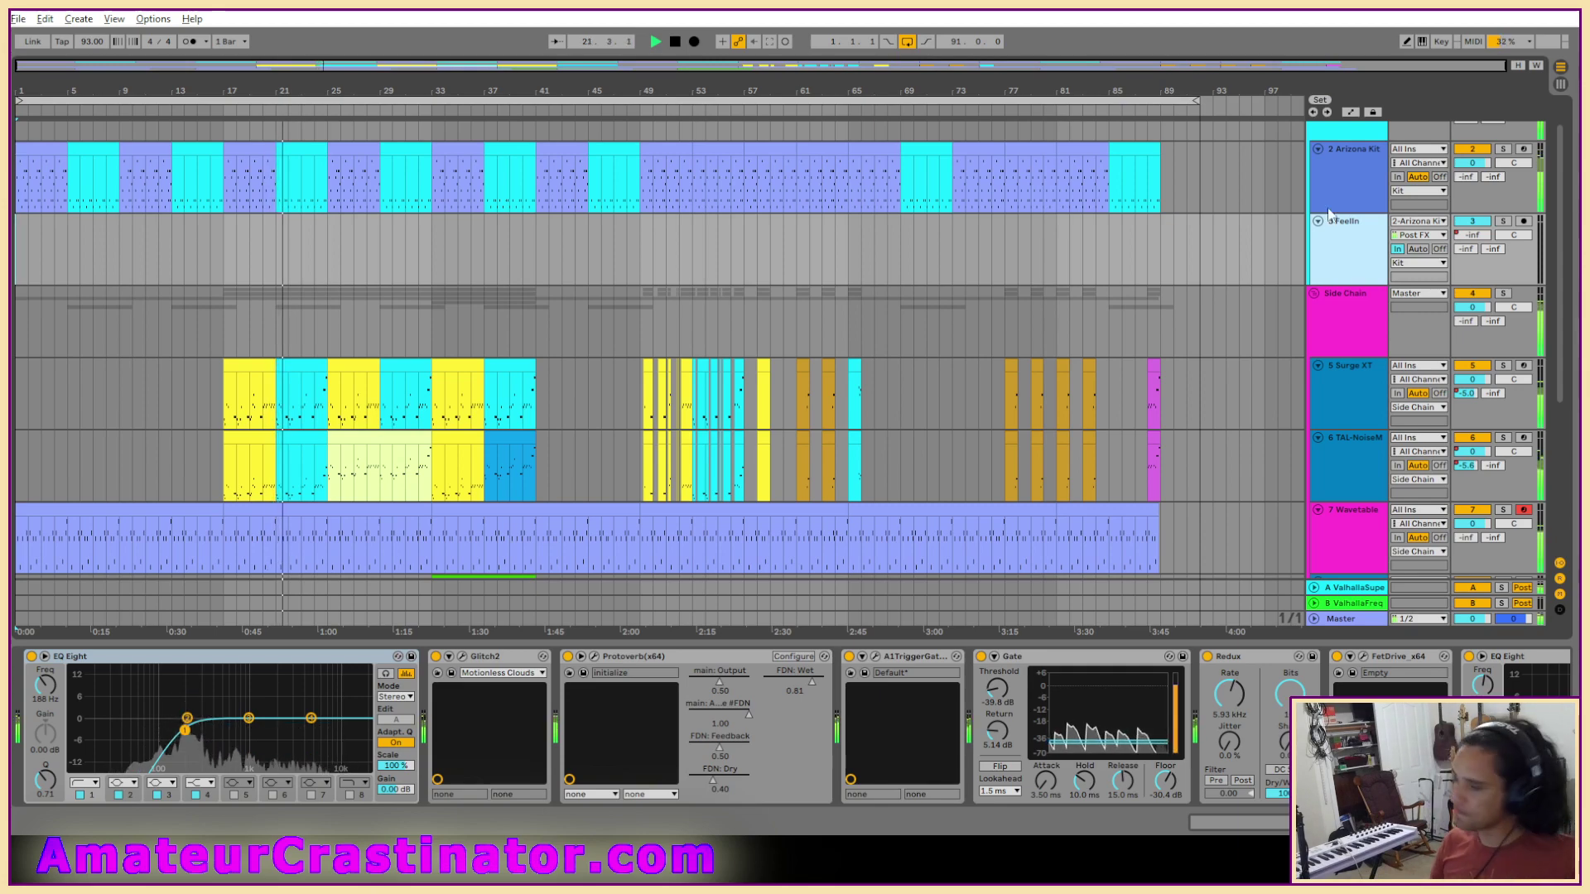
scroll(969, 216, "down", 5)
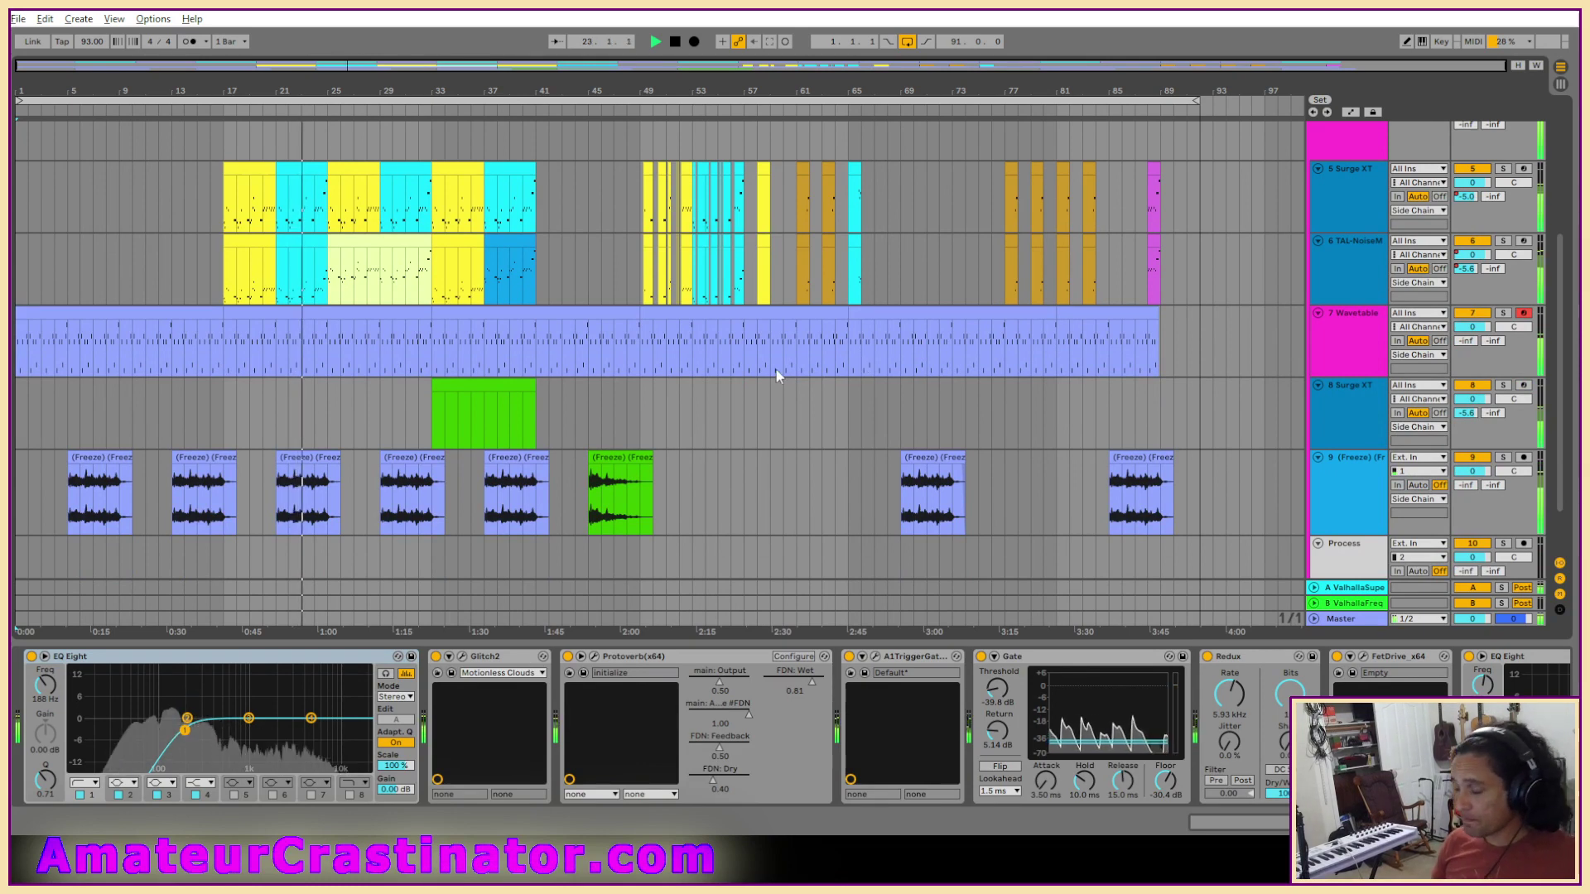
key("a")
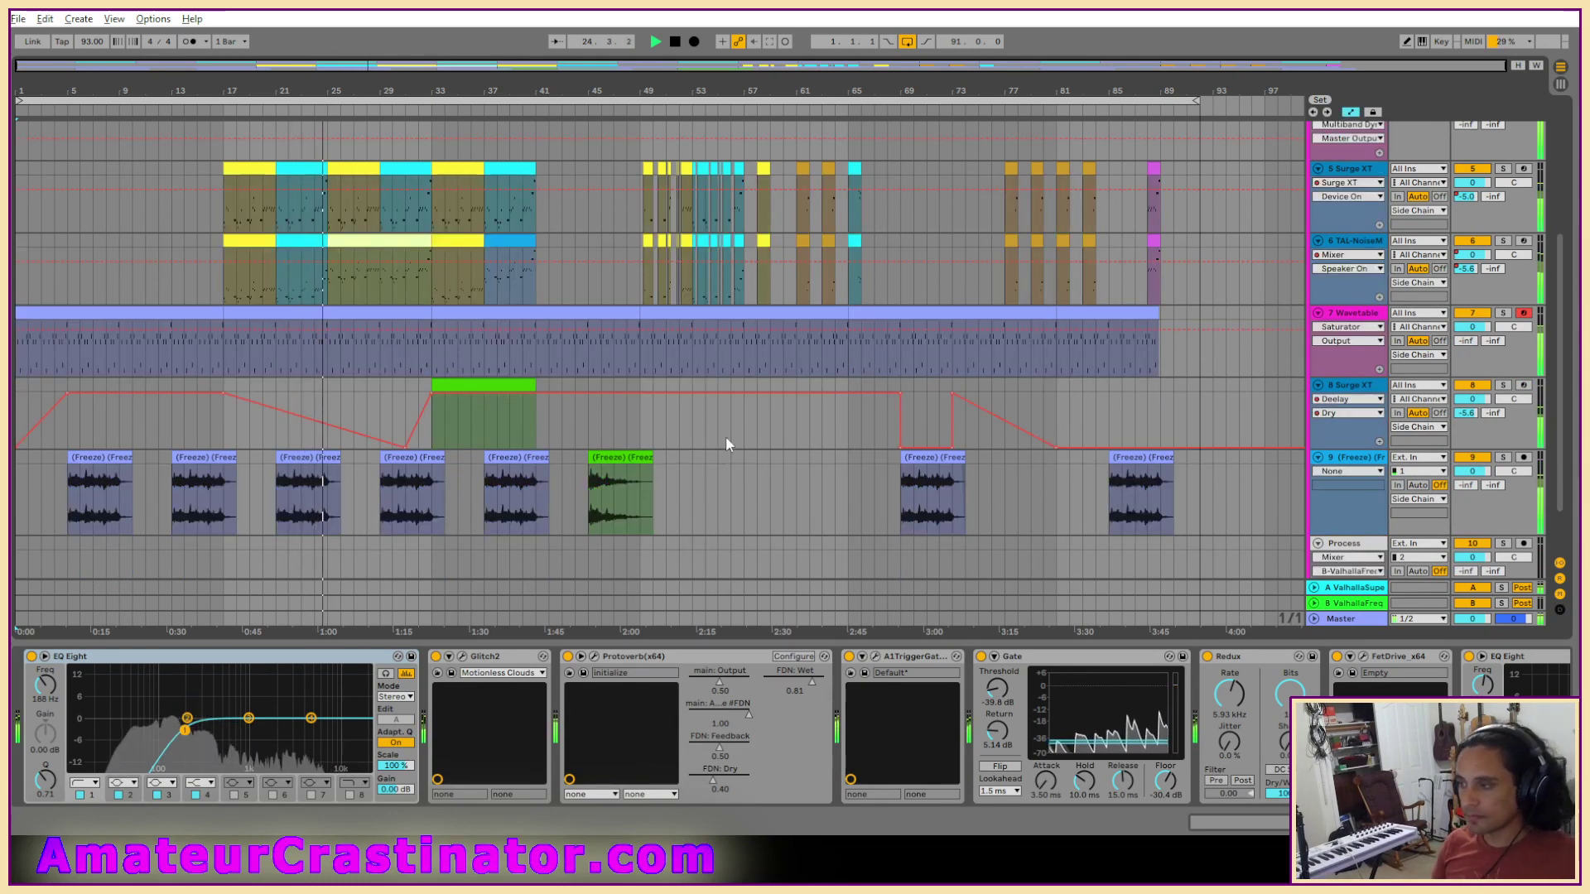
key("a")
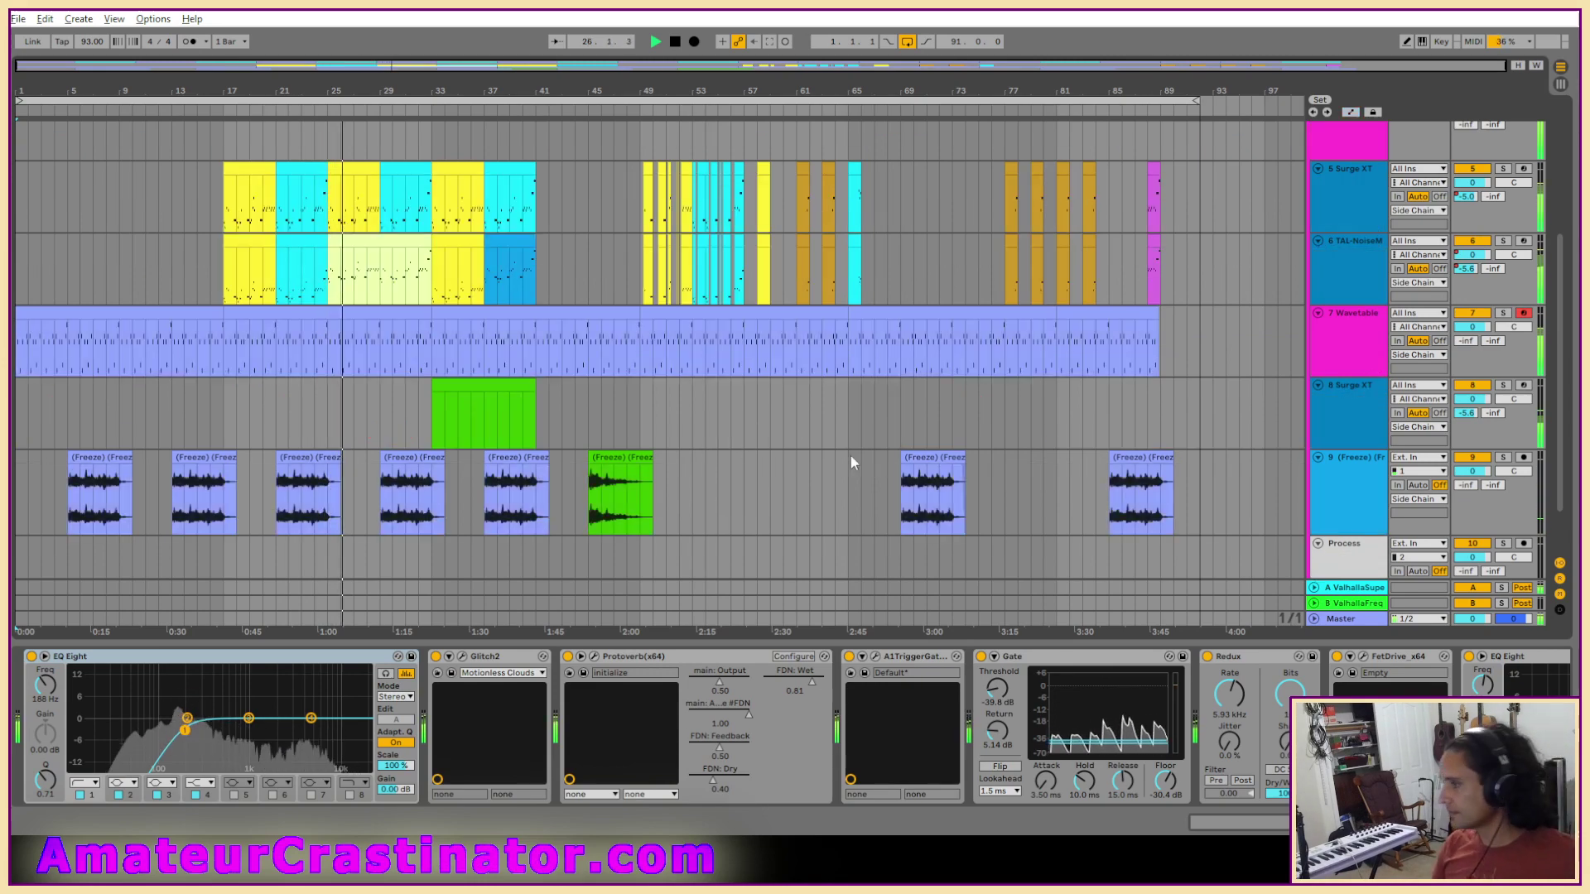
scroll(850, 420, "up", 3)
scroll(849, 420, "up", 1)
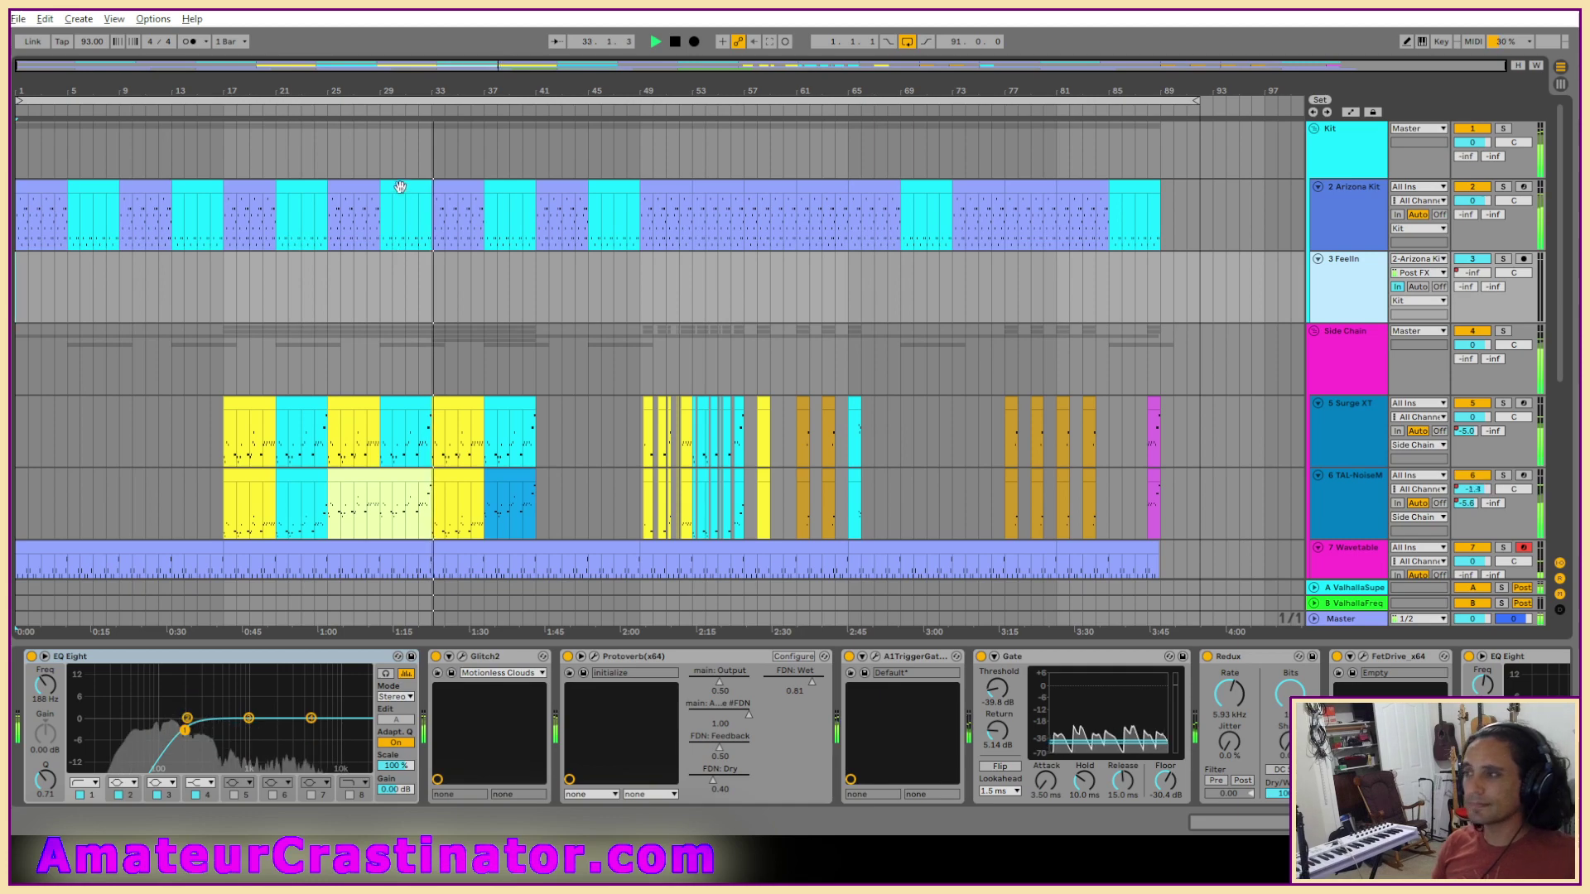
Open the Arizona Kit clip at bar 33 and recolour it brown.
left_click(453, 187)
double_click(453, 187)
right_click(455, 188)
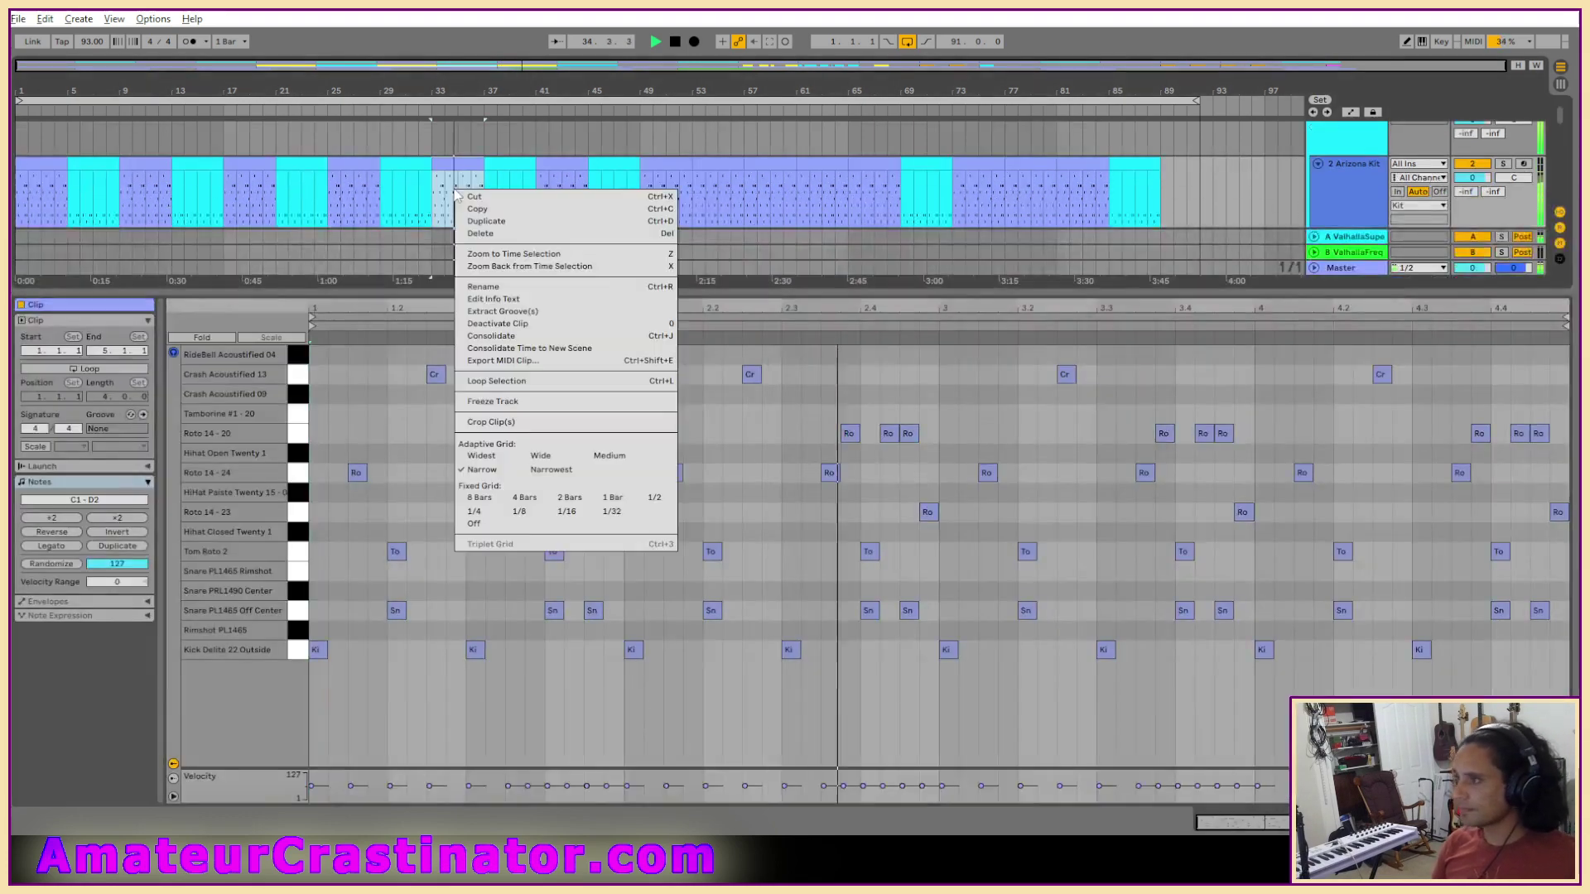
left_click(446, 165)
right_click(446, 165)
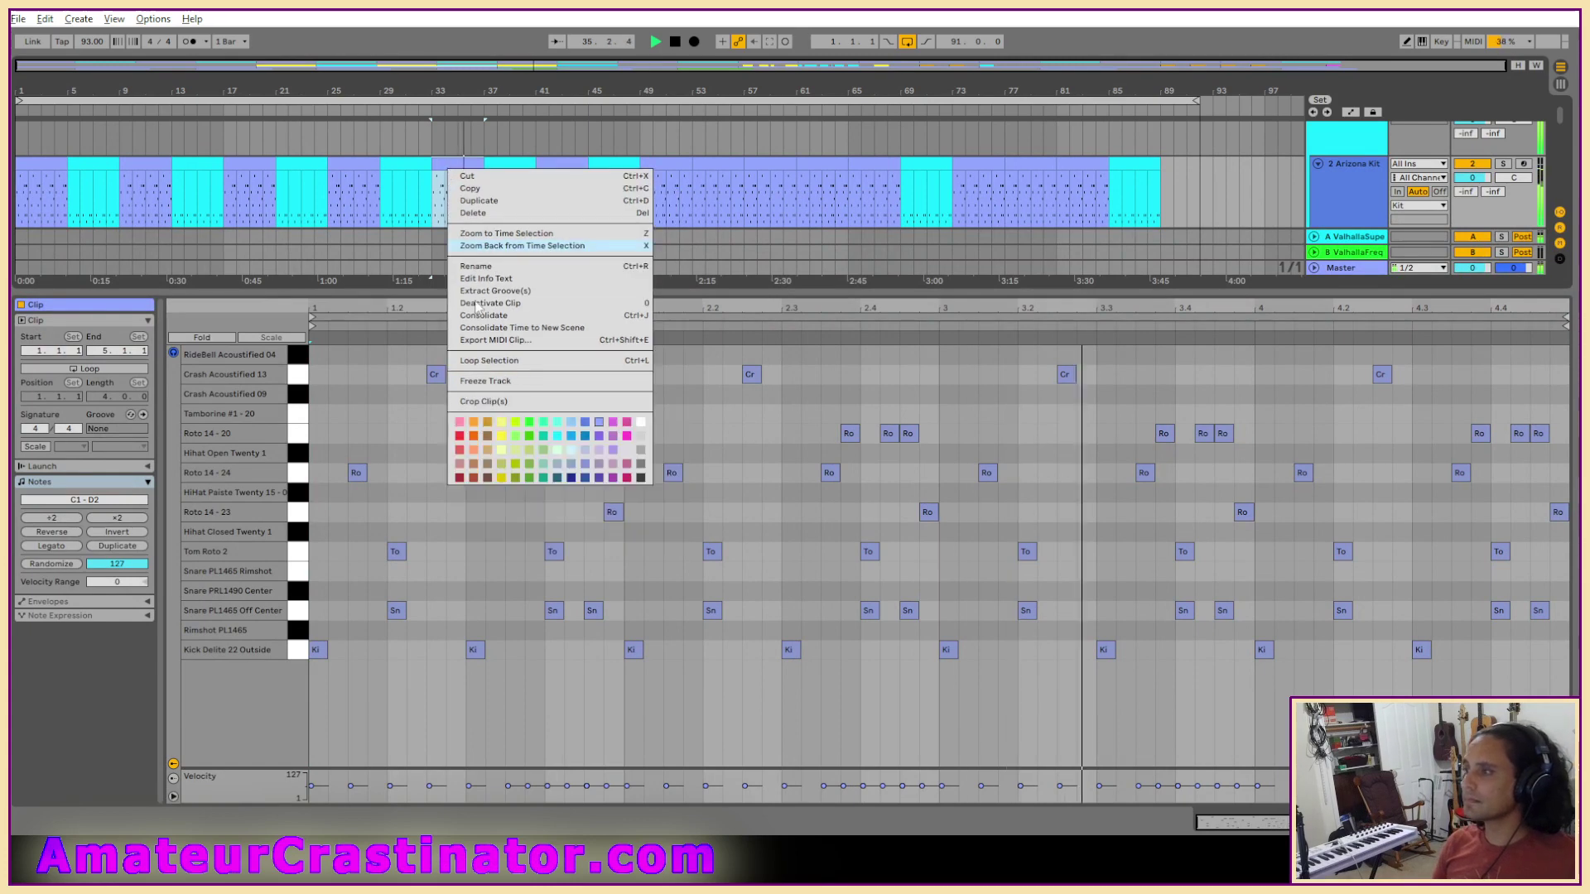
left_click(488, 439)
left_click(503, 684)
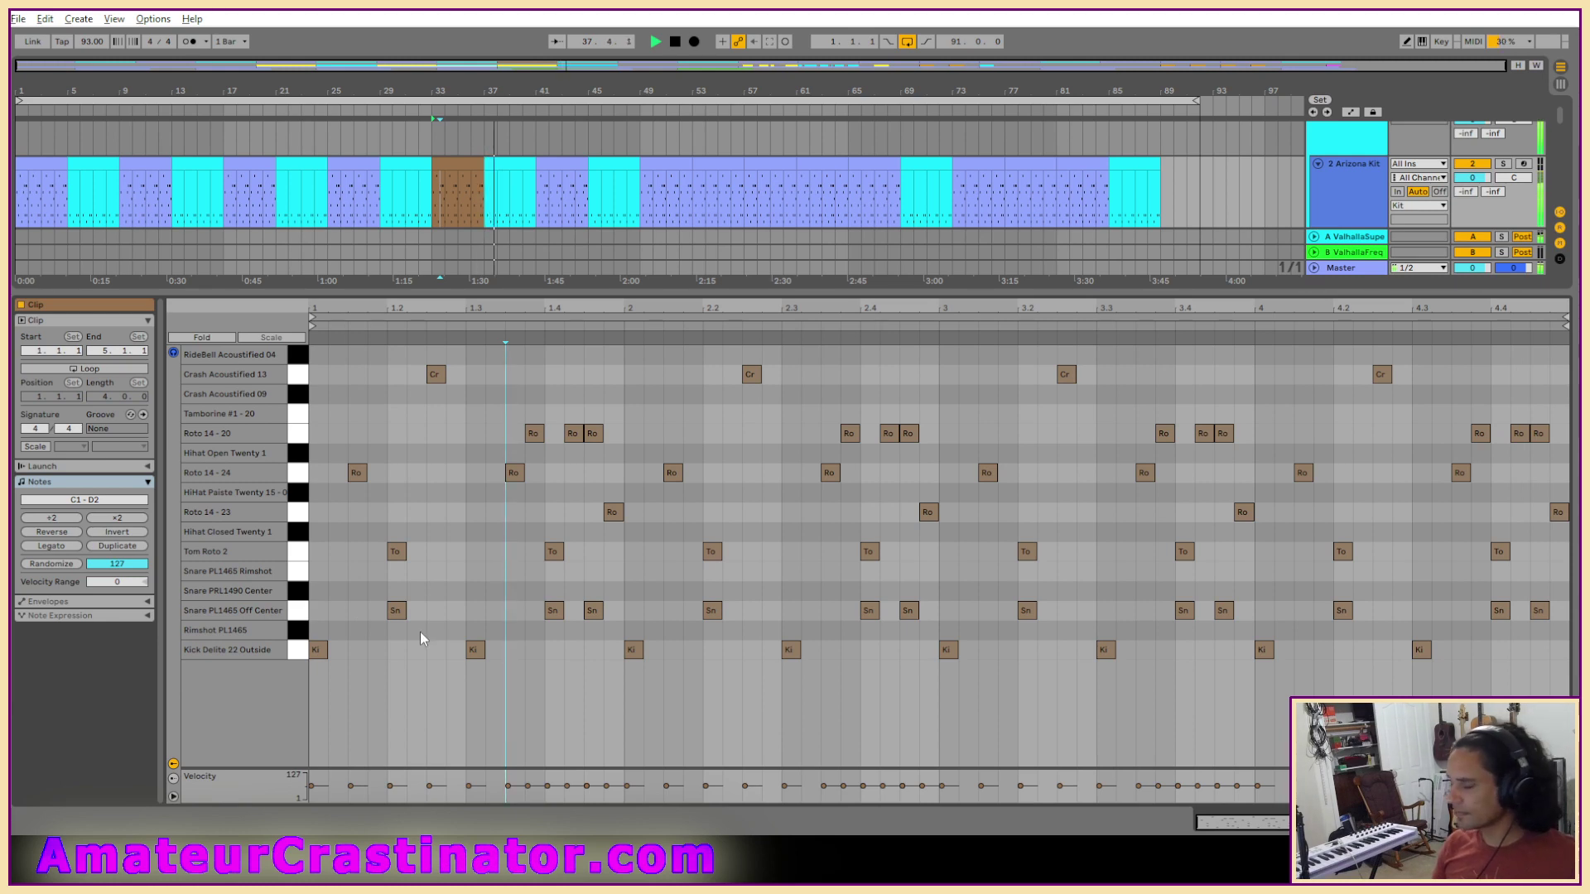
Move all Snare PL1465 Off Center notes in the clip down to the Kick Delite 22 Outside row.
left_click(299, 612)
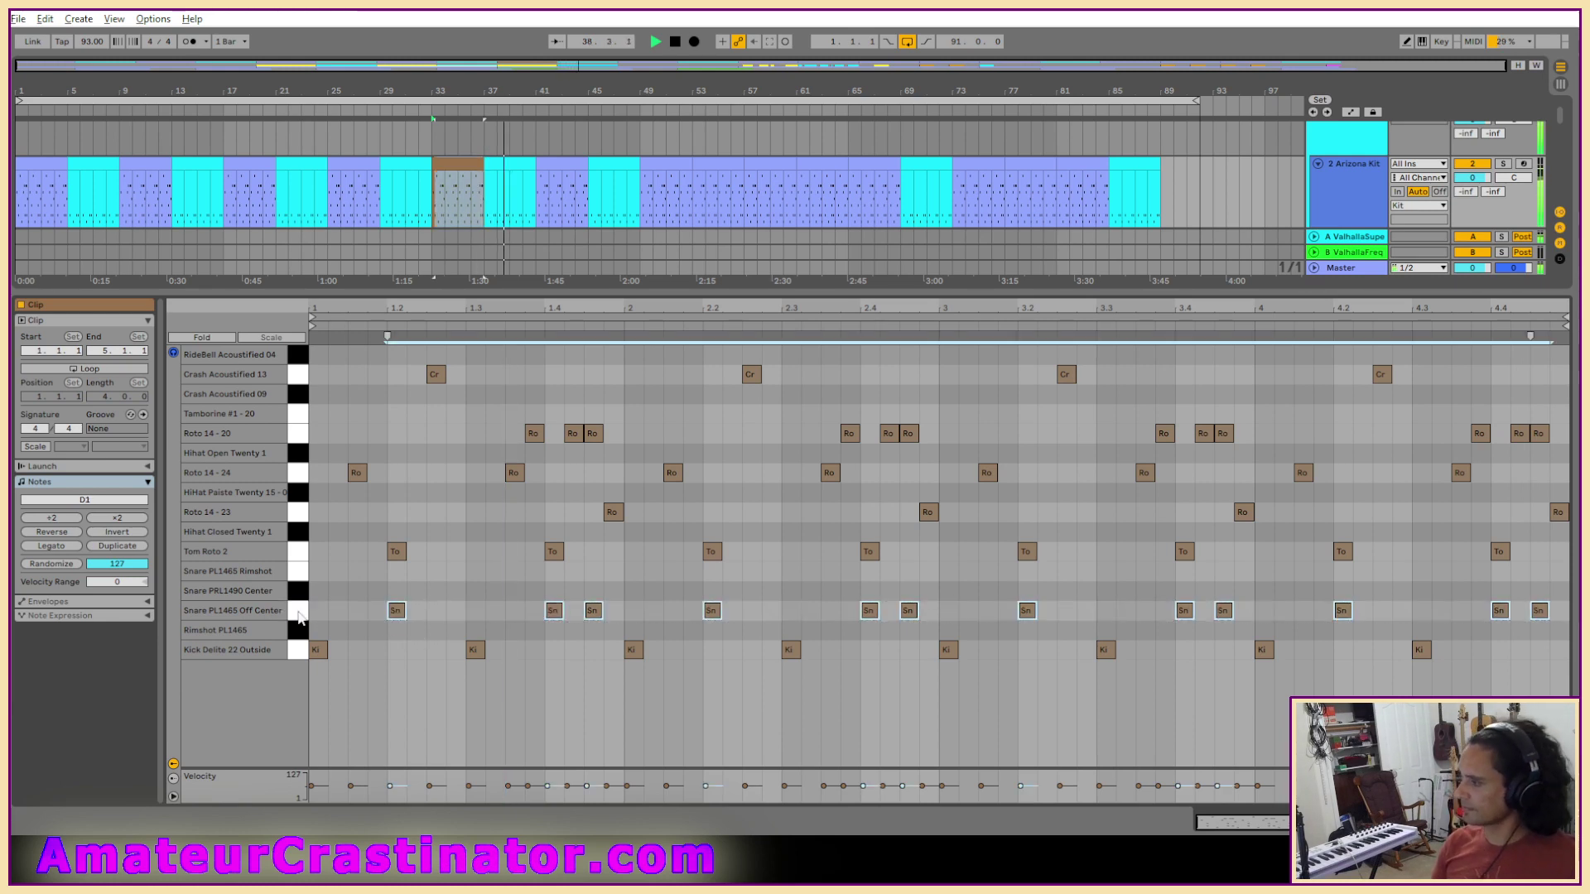
key("Down")
key("Down")
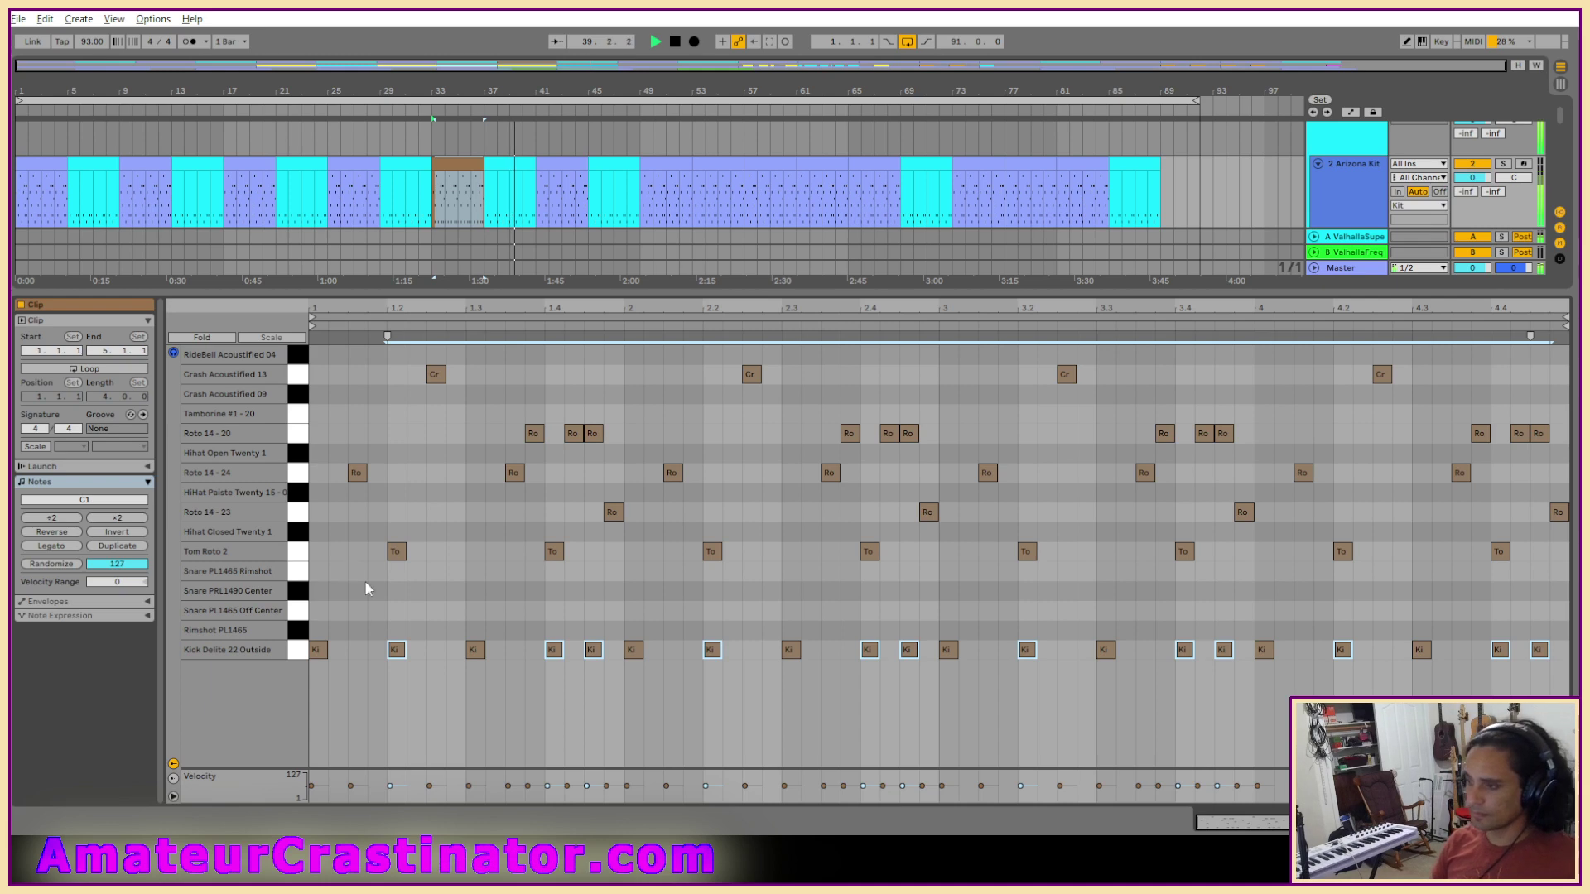
Add Snare PRL1490 Center notes on beats 1.2 and 1.4 and duplicate the pattern through bar 4.
double_click(398, 590)
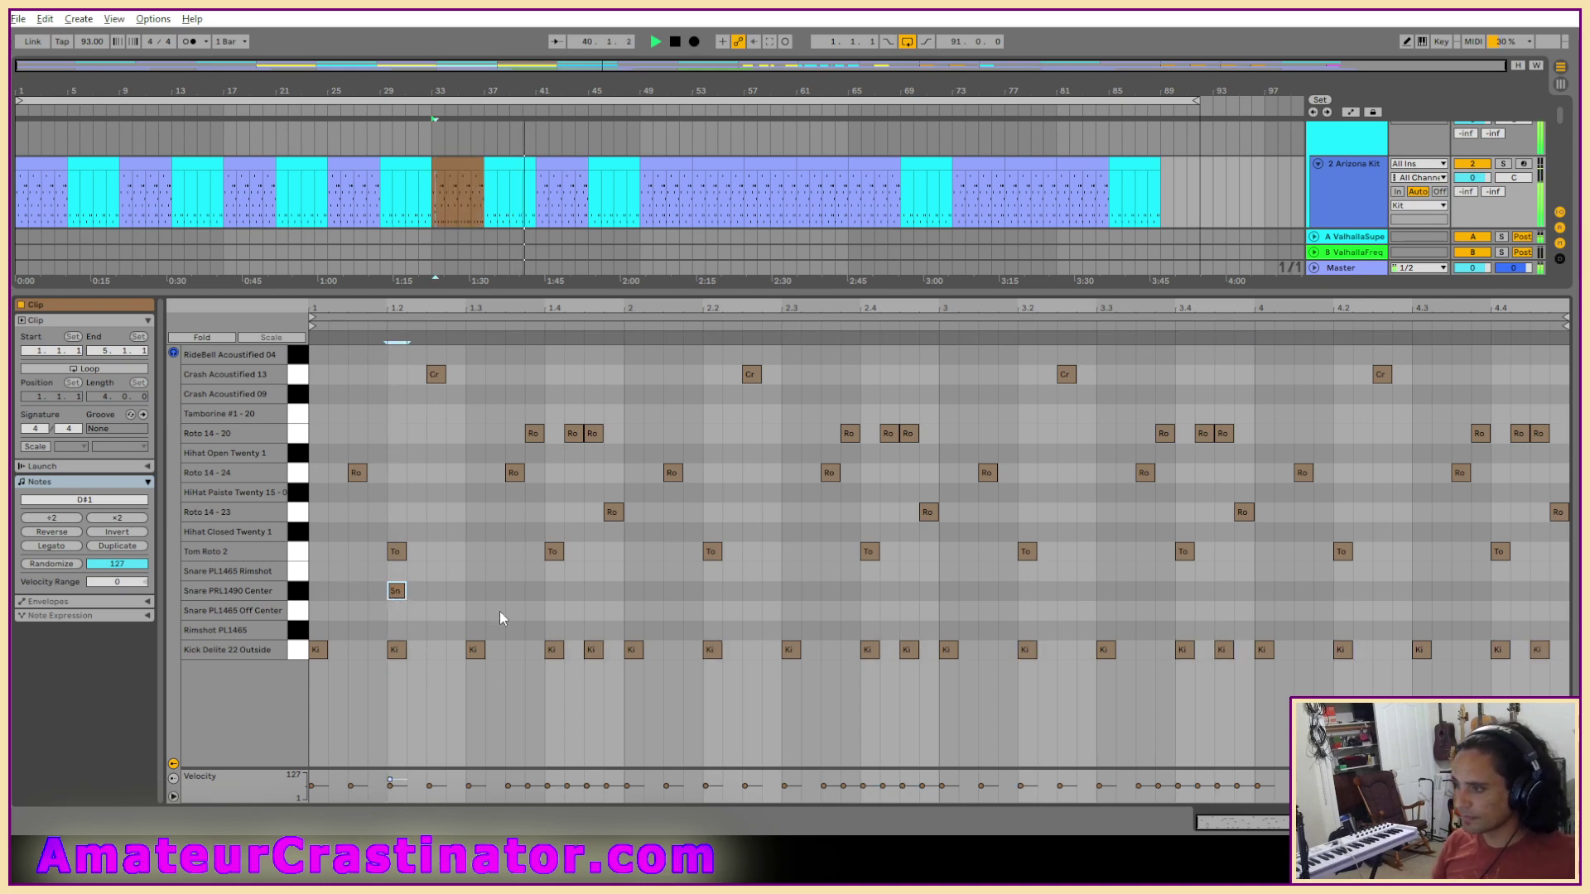
double_click(555, 591)
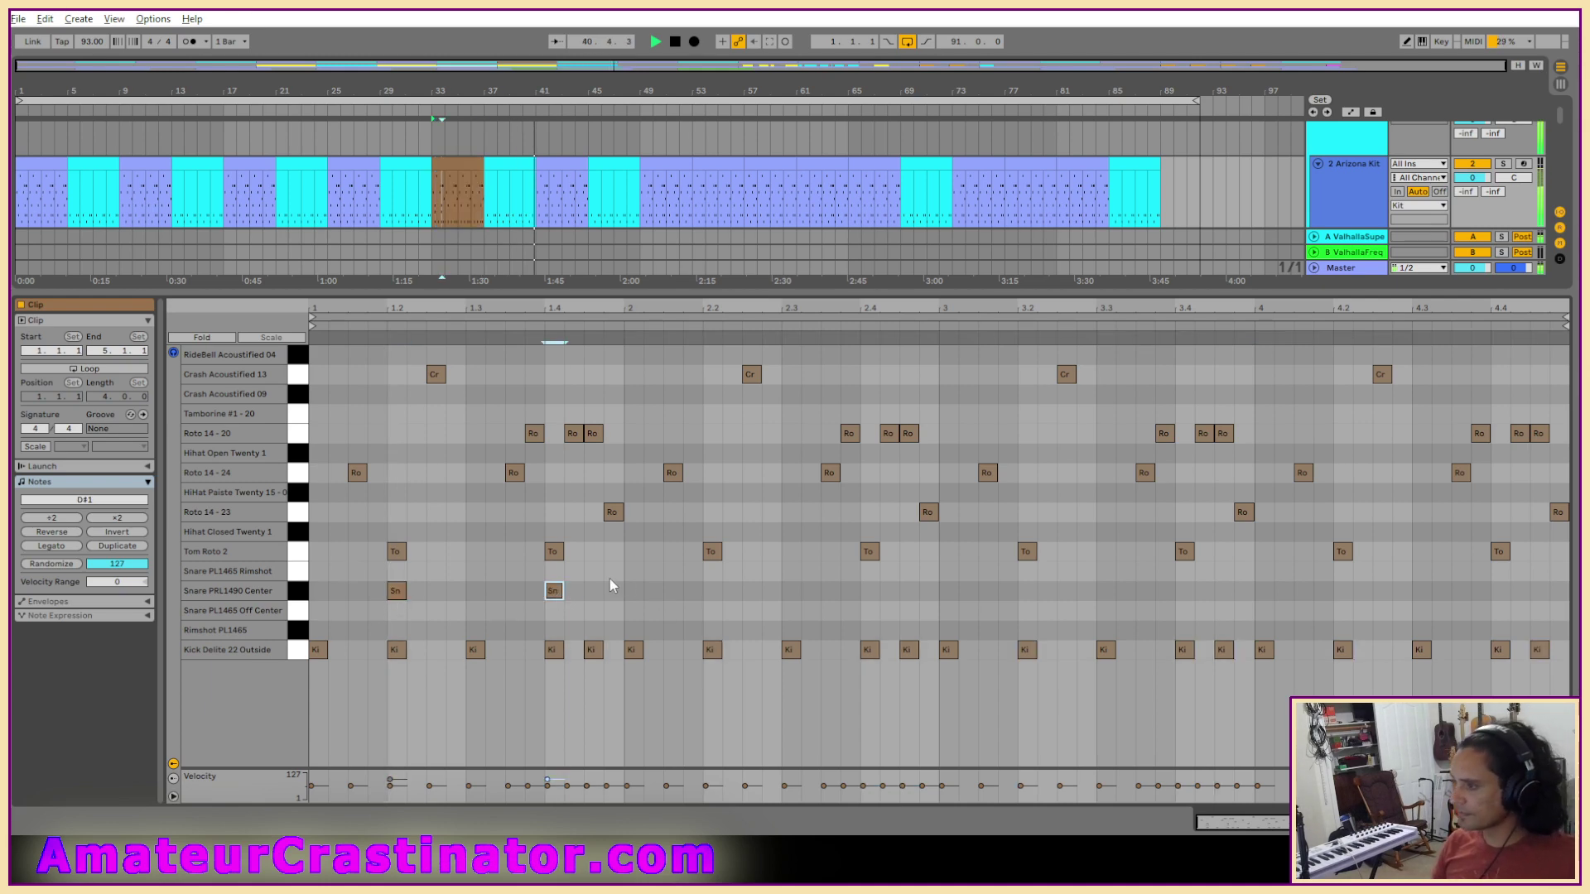
left_click_drag(623, 579, 216, 613)
key("ctrl+d")
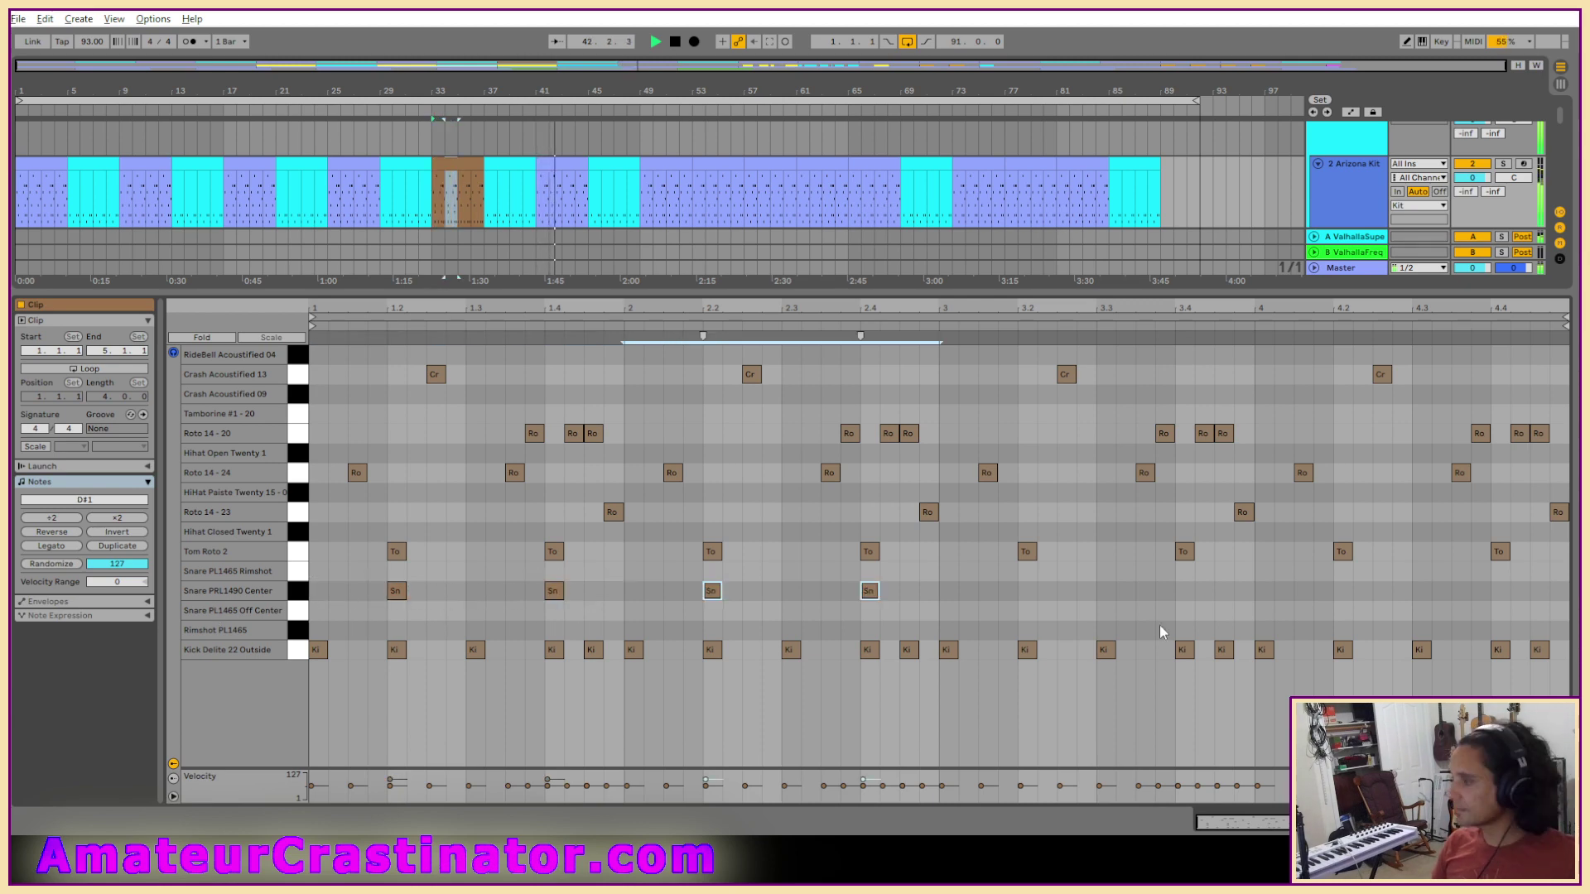
key("ctrl+d")
key("ctrl+d")
Add extra Snare PRL1490 Center notes at 2.4.3, 4.3.3, 4.4.3 and 4.4.4.
double_click(914, 588)
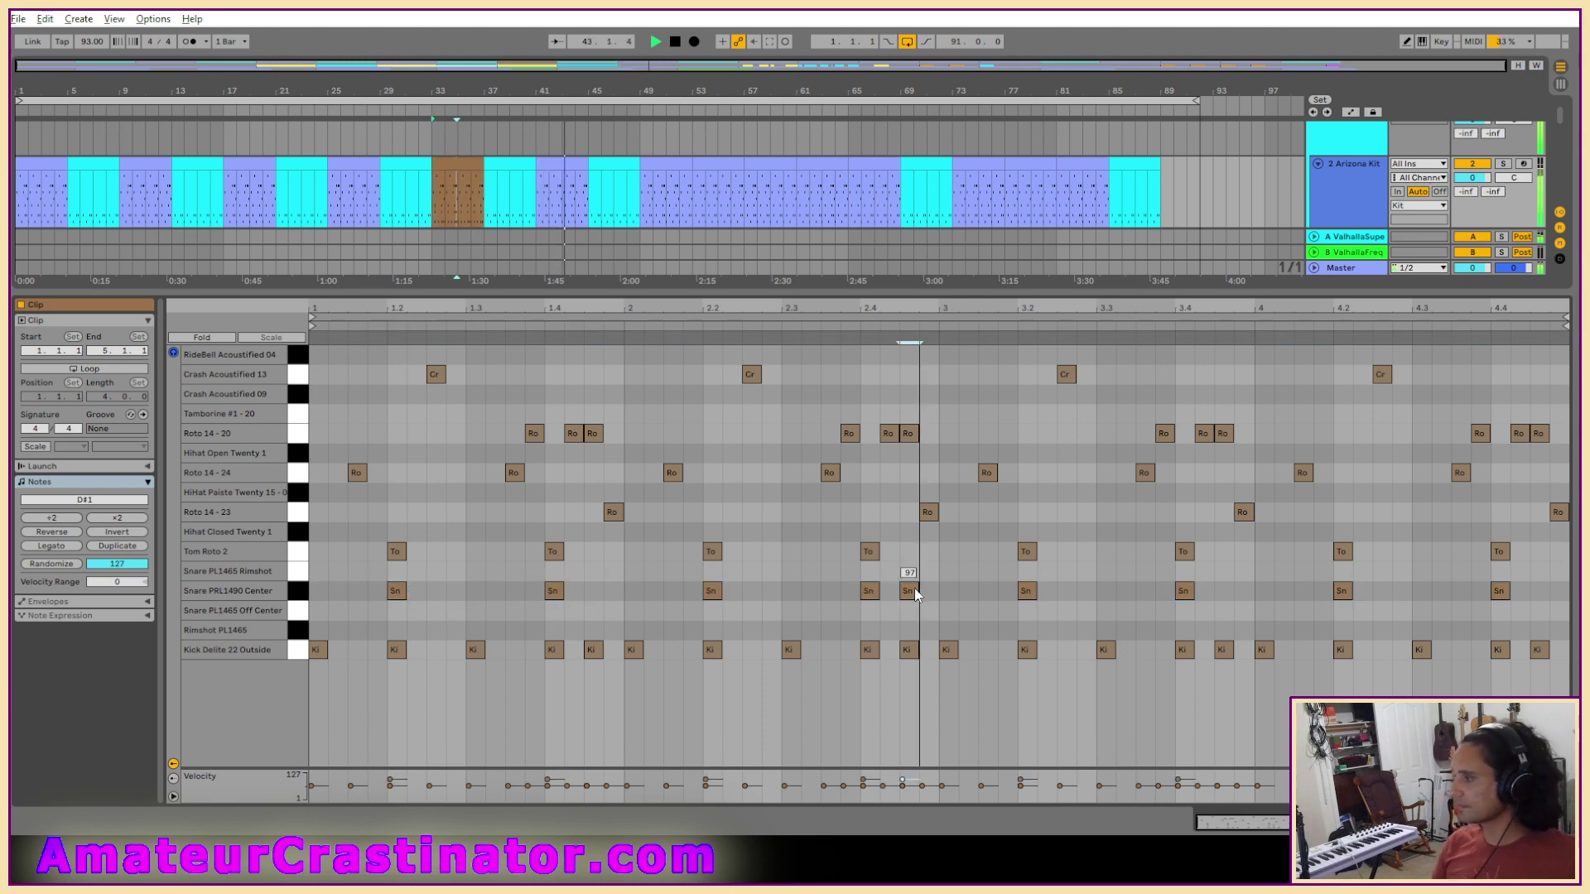
double_click(1460, 588)
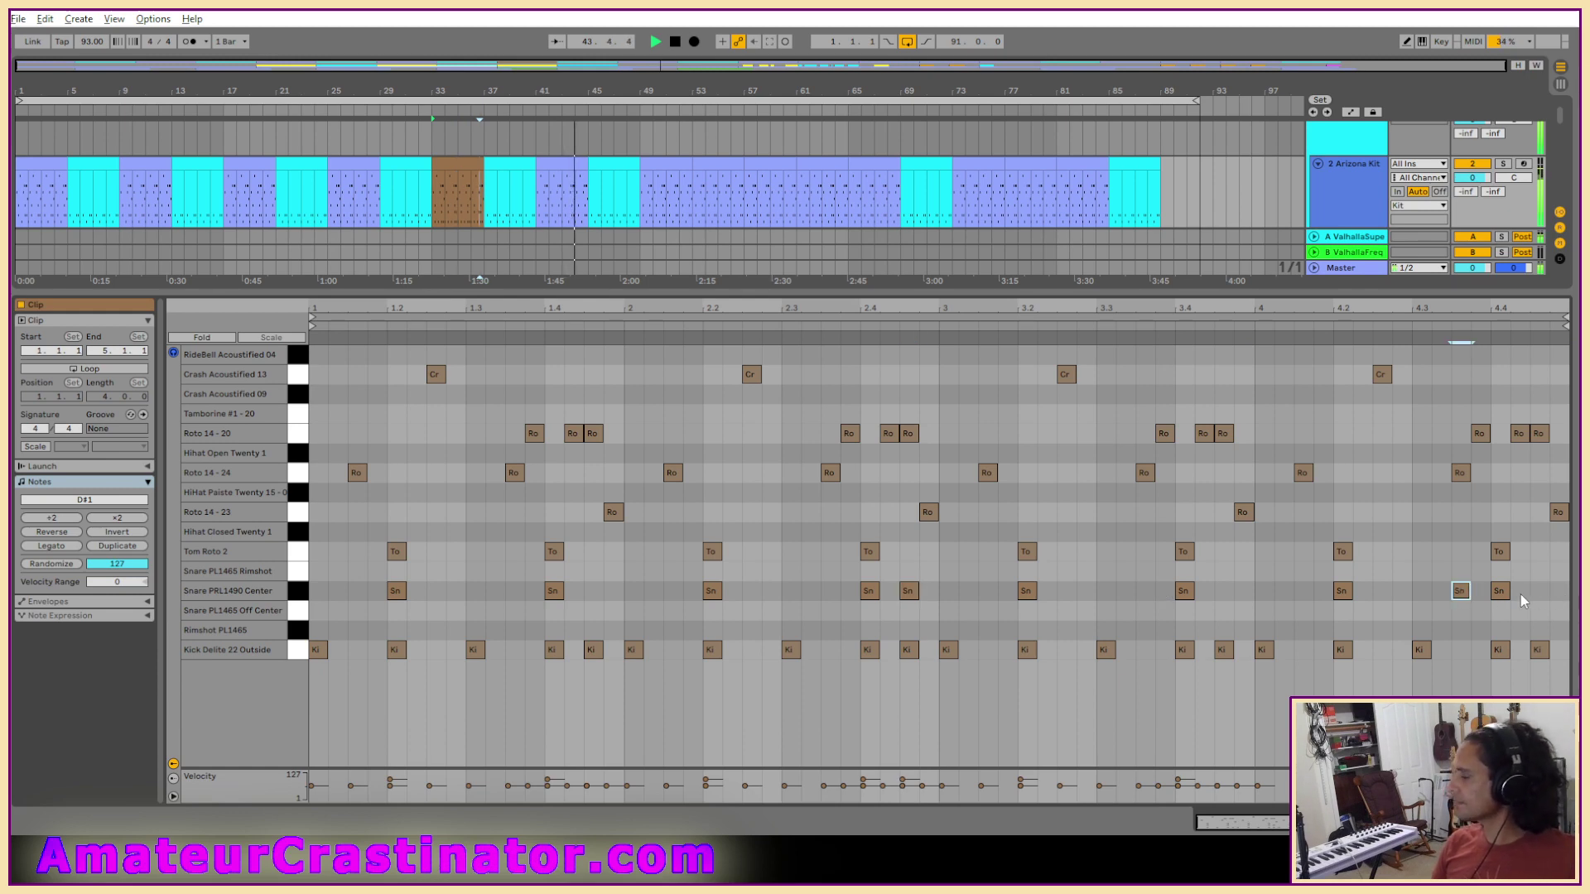
double_click(1537, 590)
double_click(1558, 591)
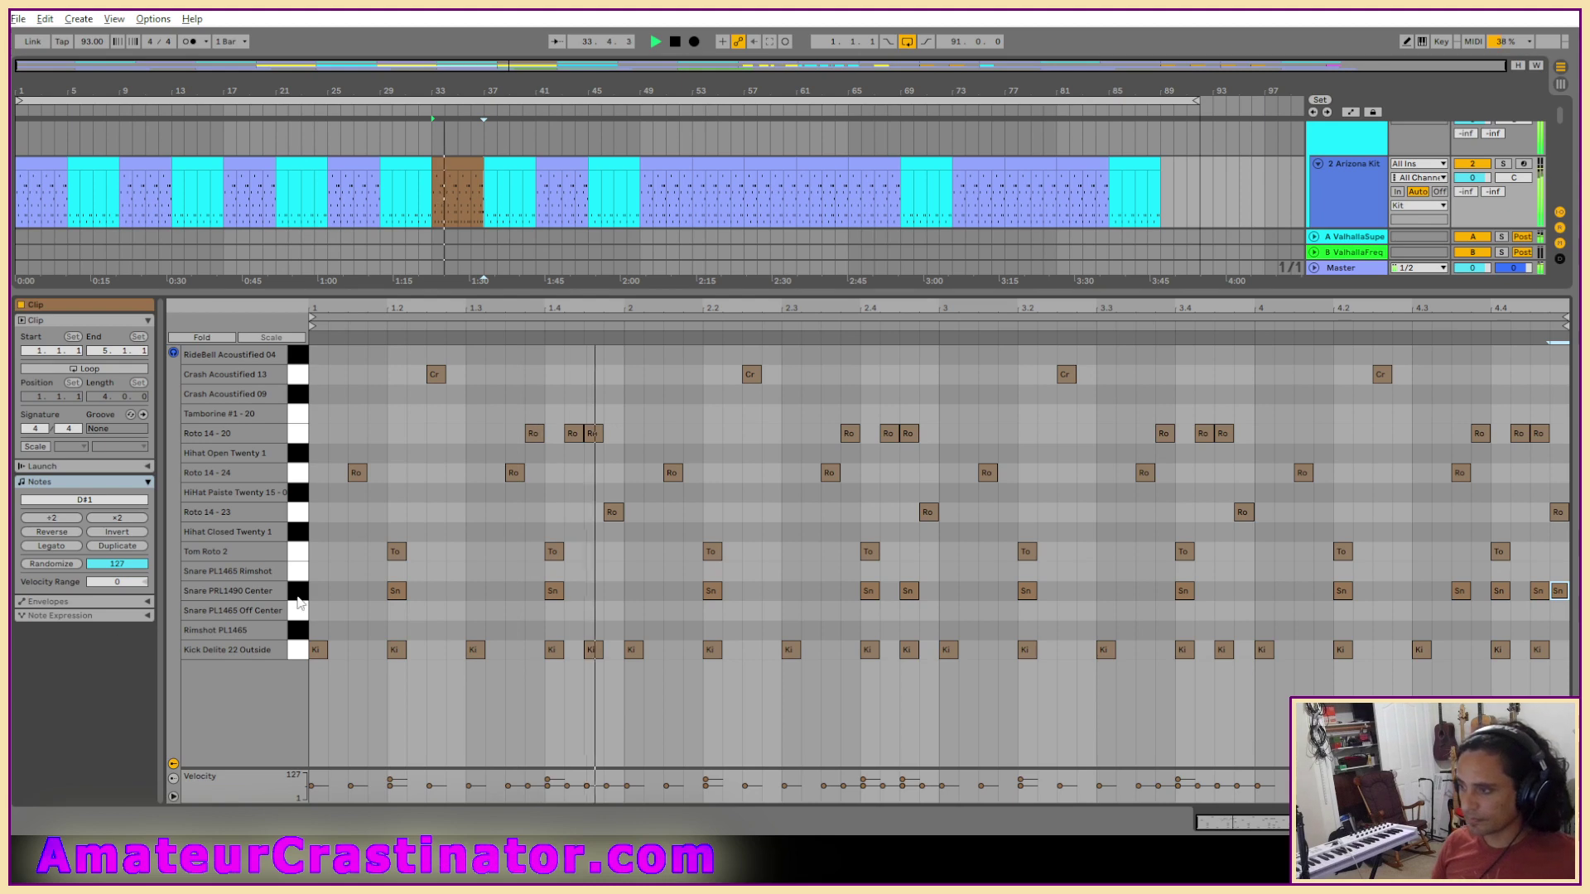
Move every Snare PRL1490 Center note in the clip down to the Snare PL1465 Off Center row.
left_click(567, 168)
left_click(435, 170)
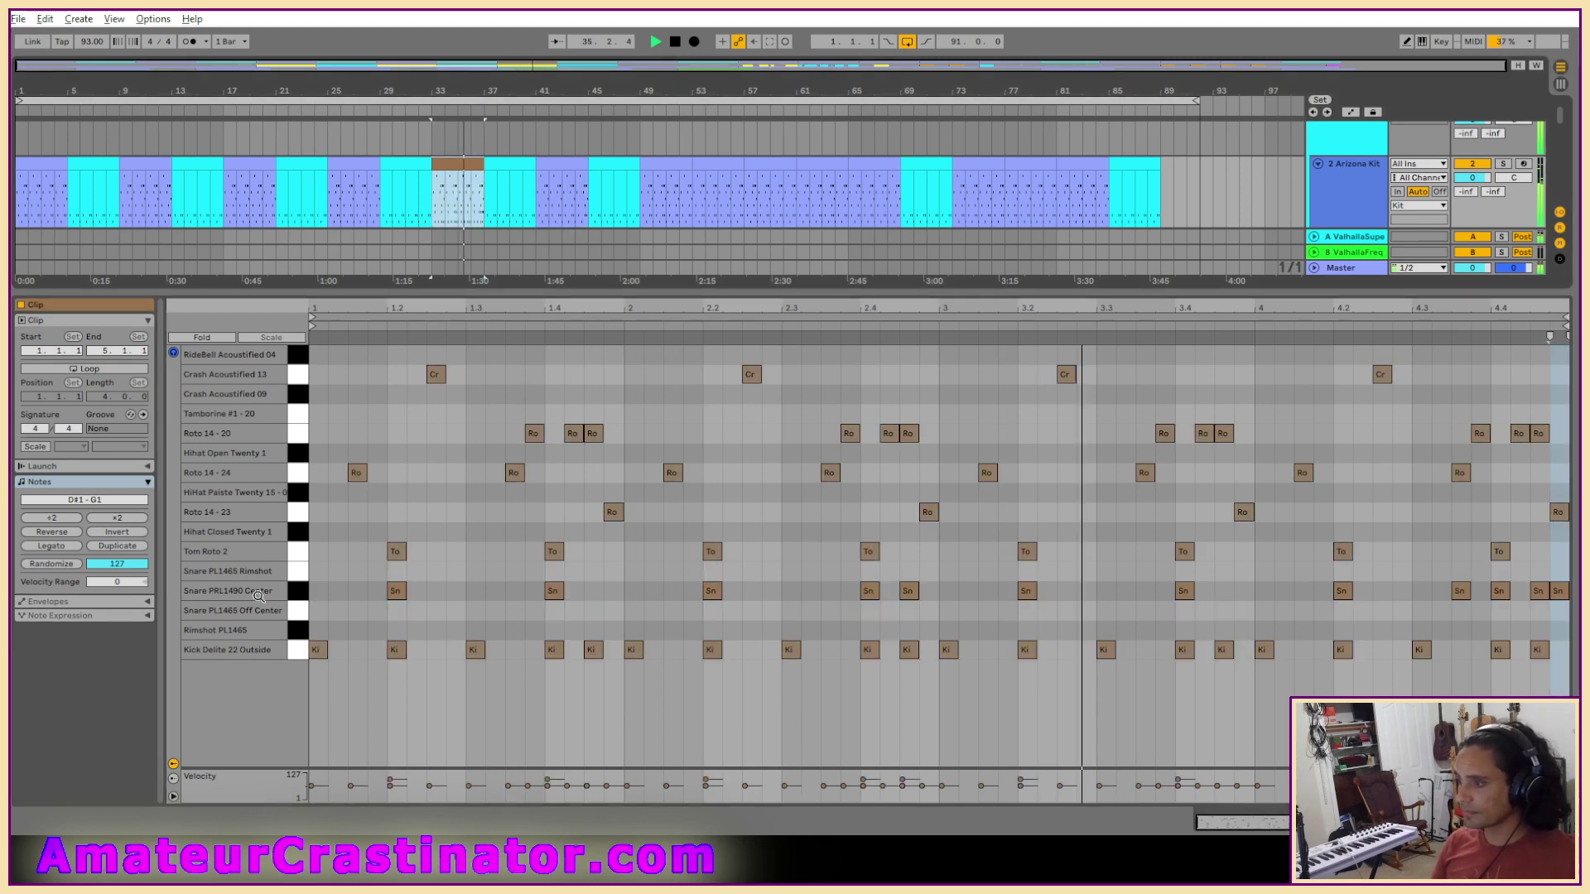
left_click(296, 591)
key("Down")
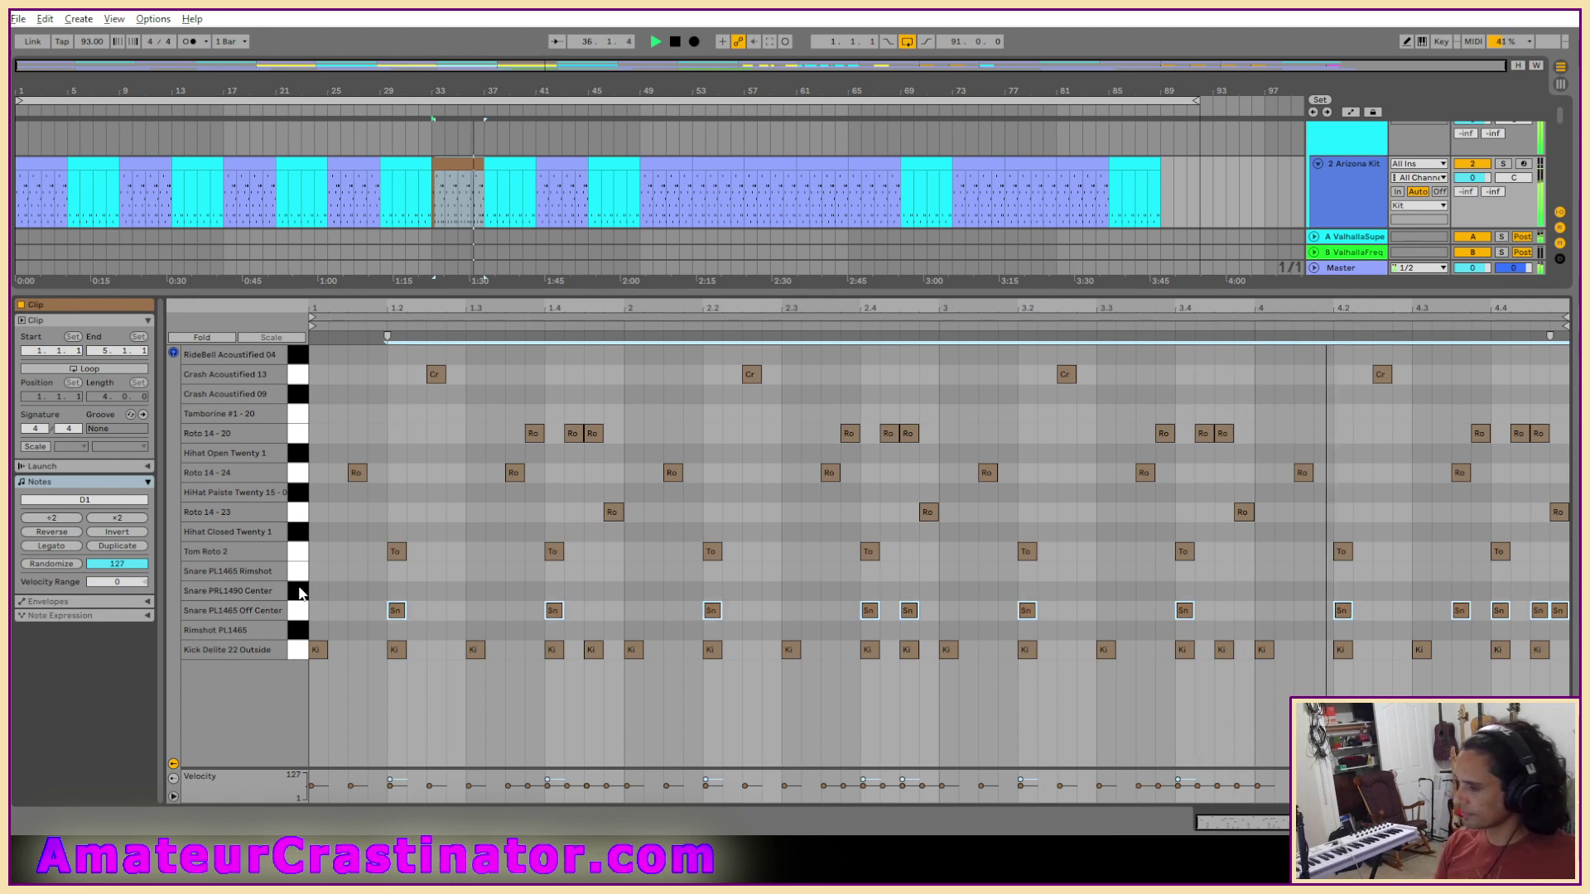
left_click(520, 693)
Return the snare notes at 1.2, 2.2, 2.4, 3.4 and 4.4 to the Snare PRL1490 Center row.
left_click(1501, 611)
key("Up")
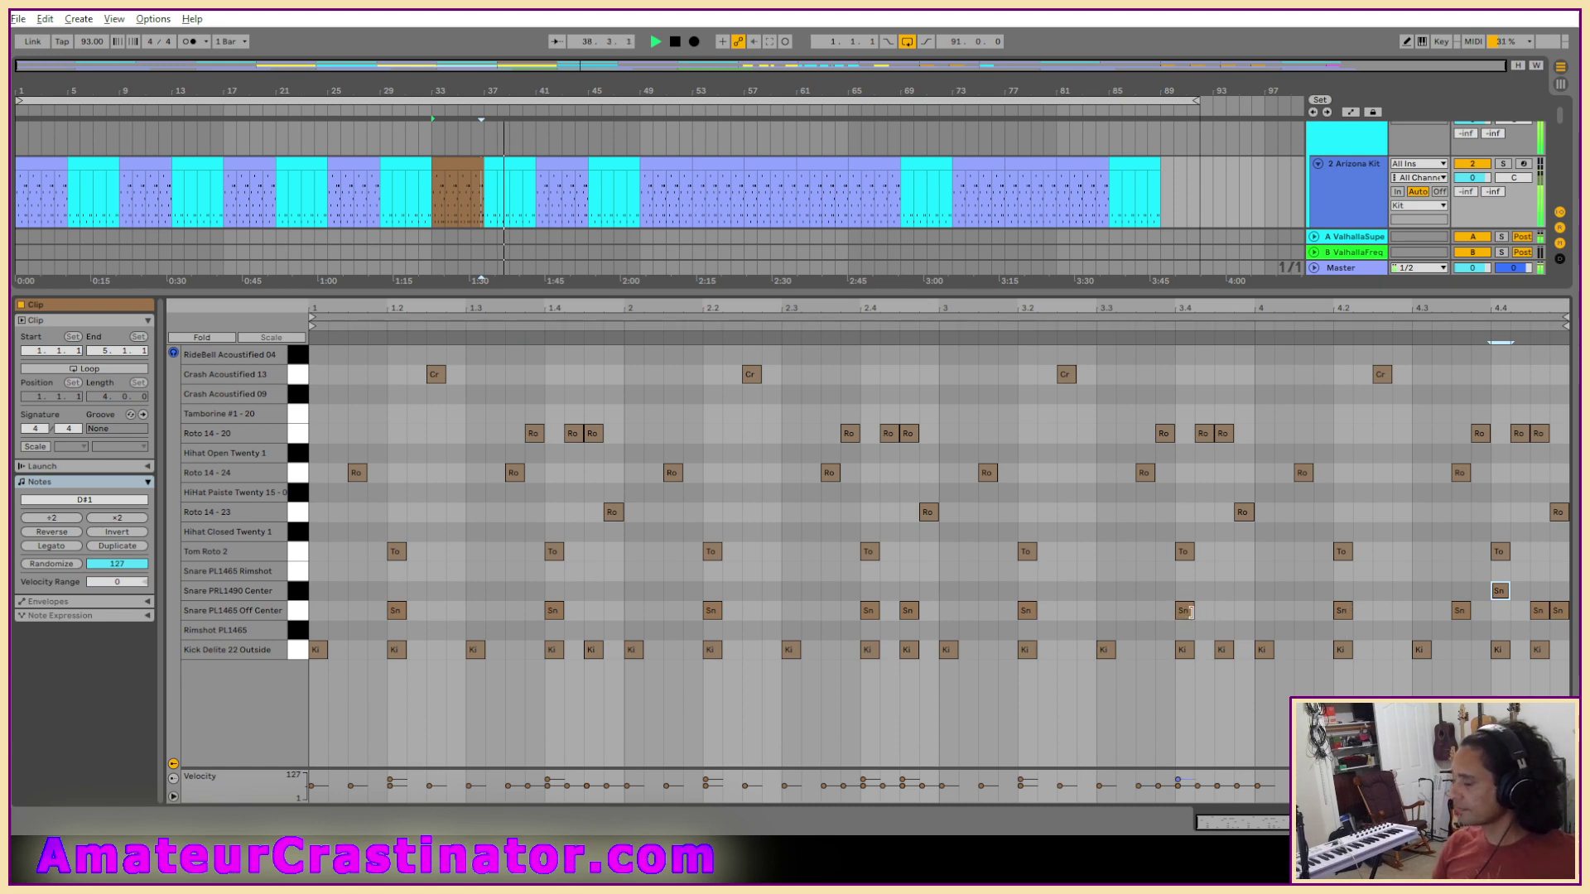
left_click_drag(1186, 613, 1183, 591)
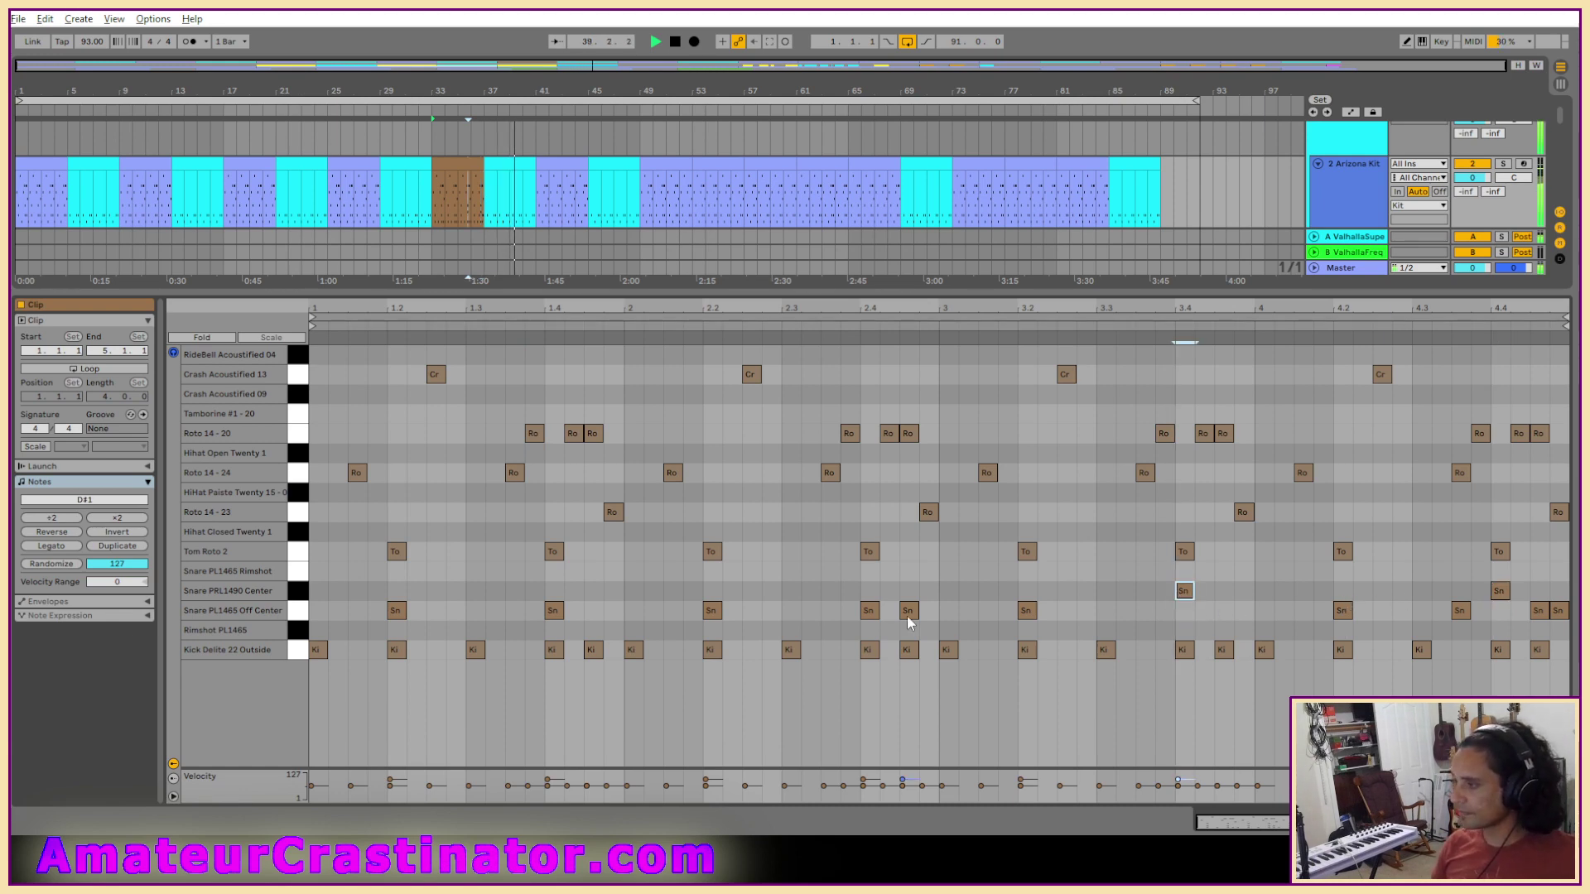
left_click_drag(871, 612, 870, 591)
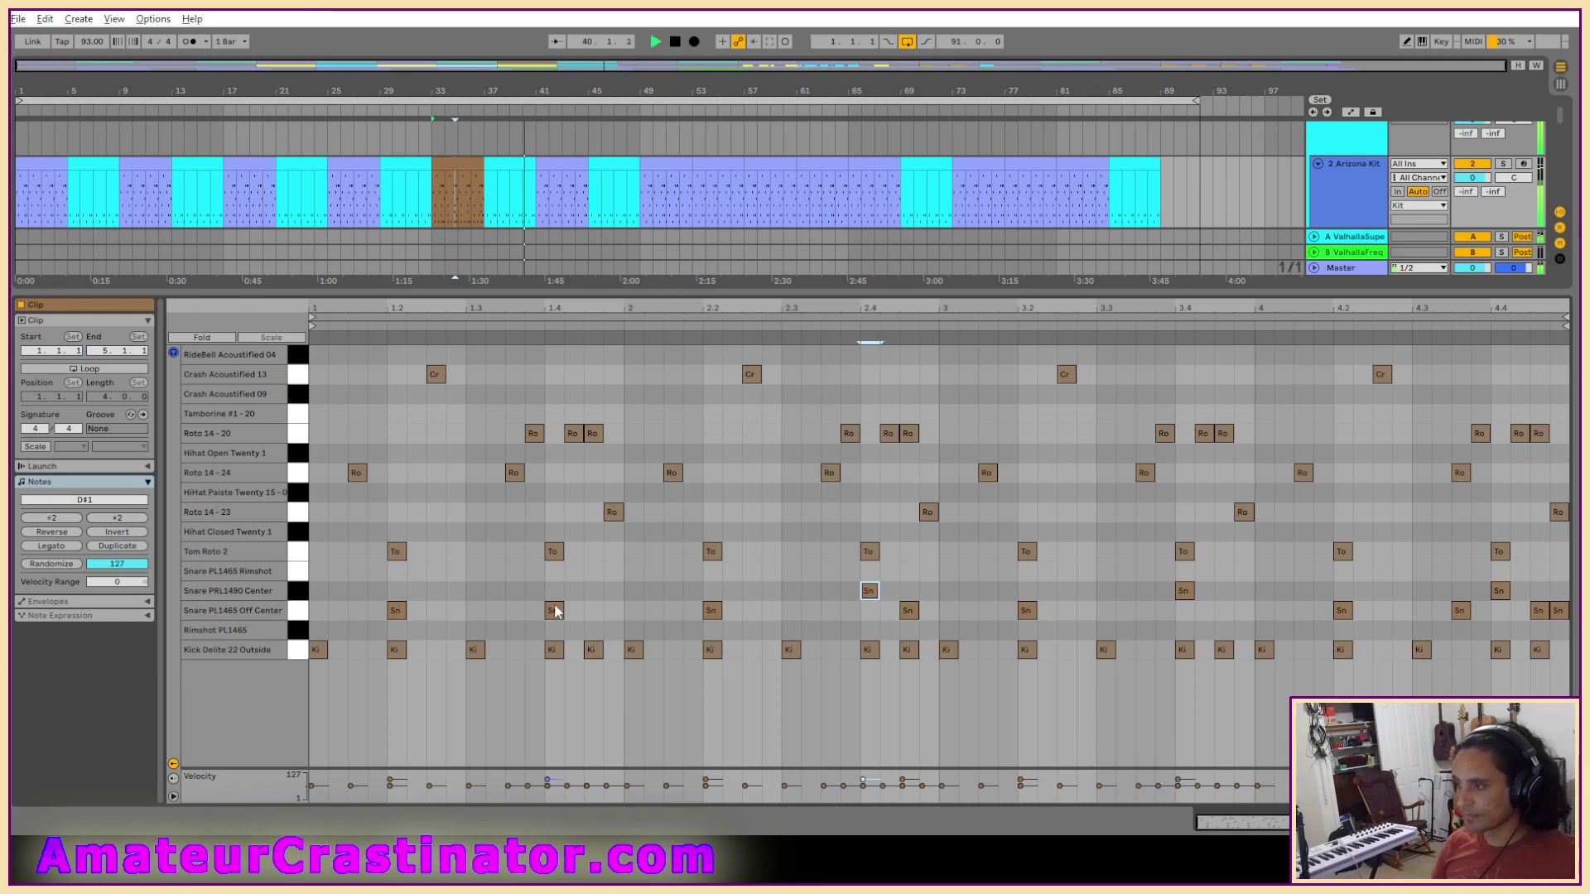
left_click_drag(396, 612, 396, 591)
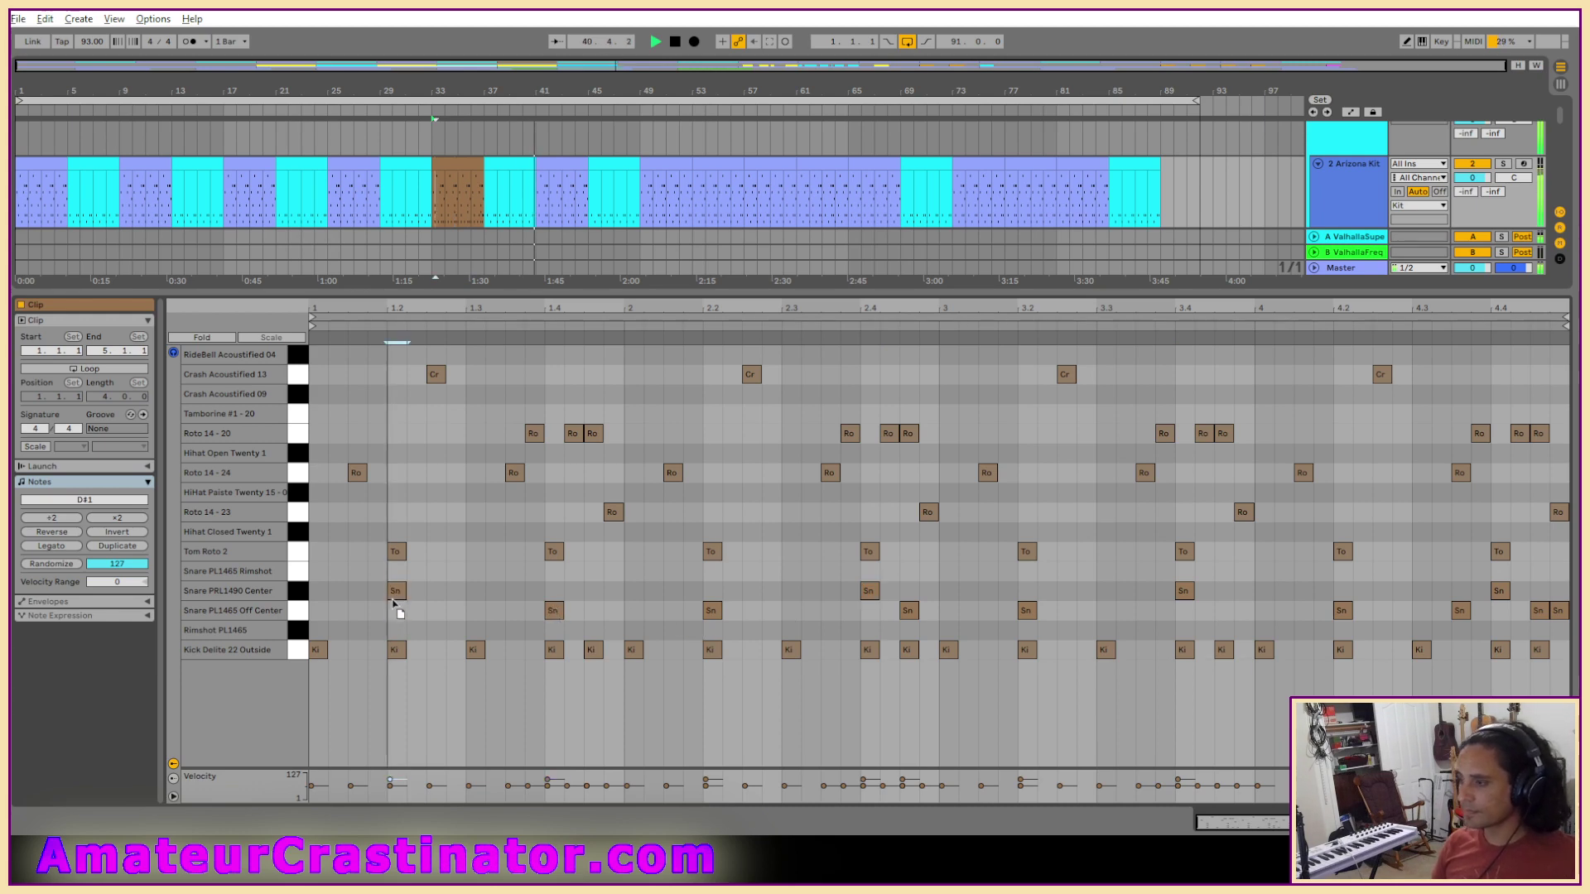
left_click(553, 611)
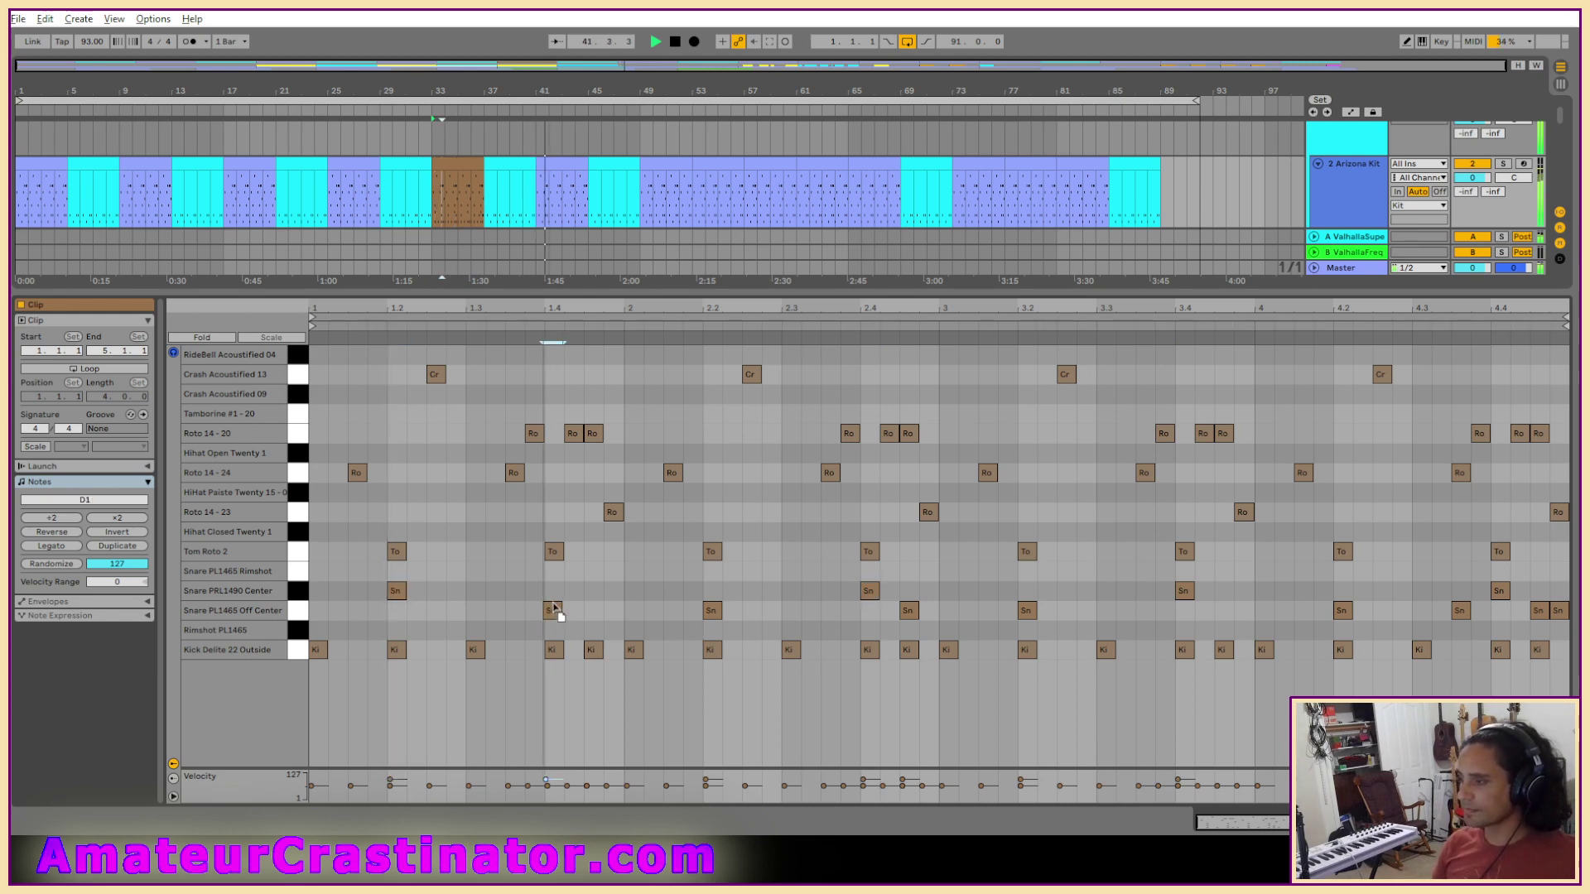
left_click_drag(712, 612, 711, 592)
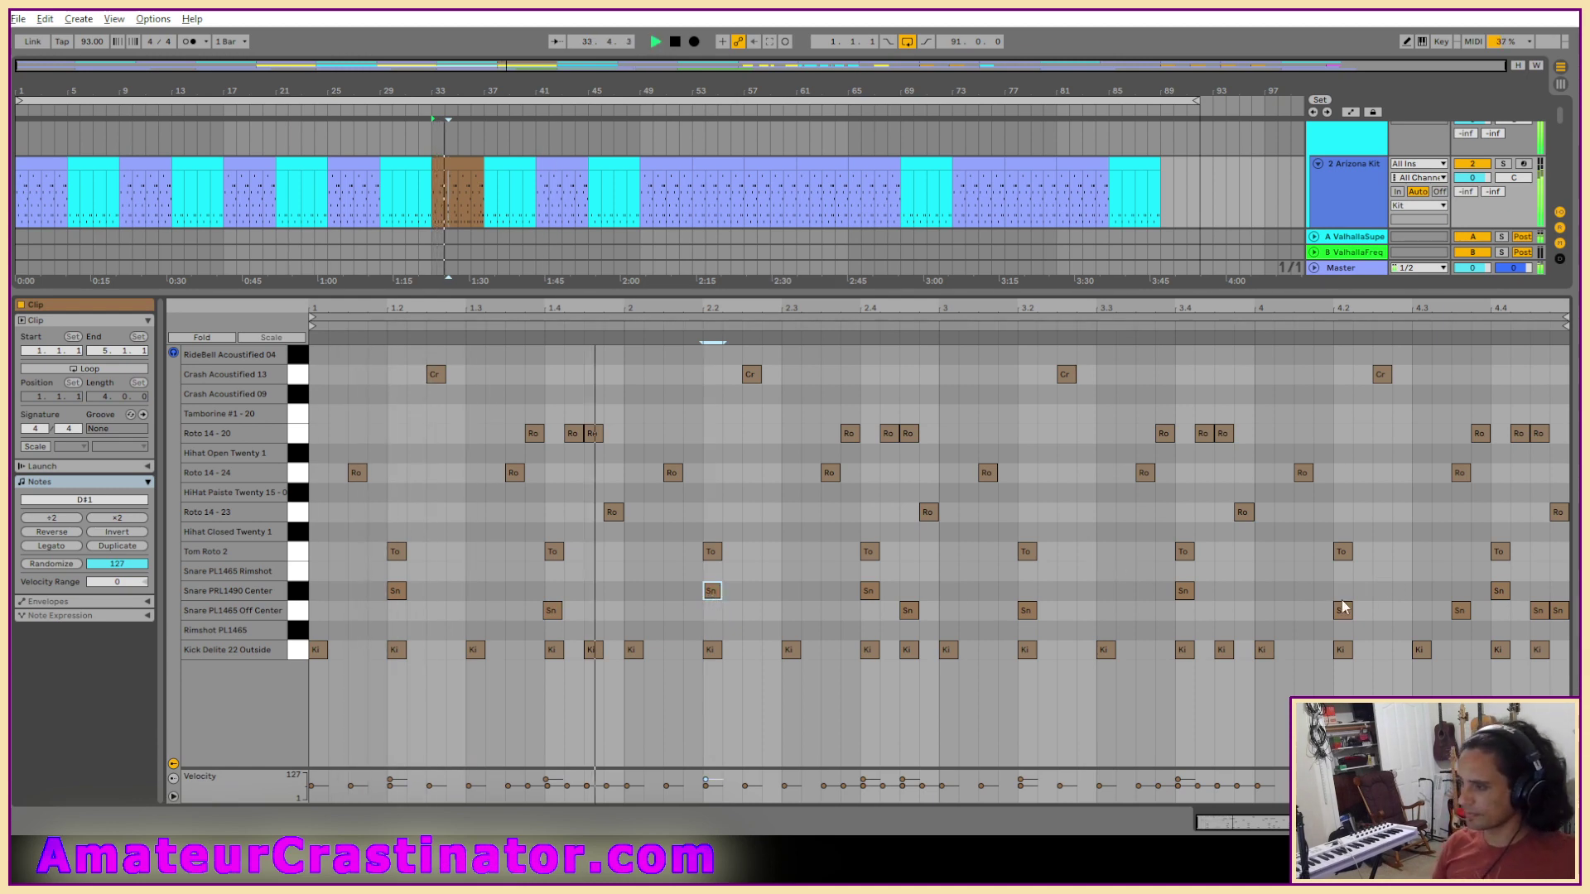
Lower the velocity of all Snare PRL1490 Center notes to the neighbouring drum notes' level and replay from bar 33.
left_click(296, 591)
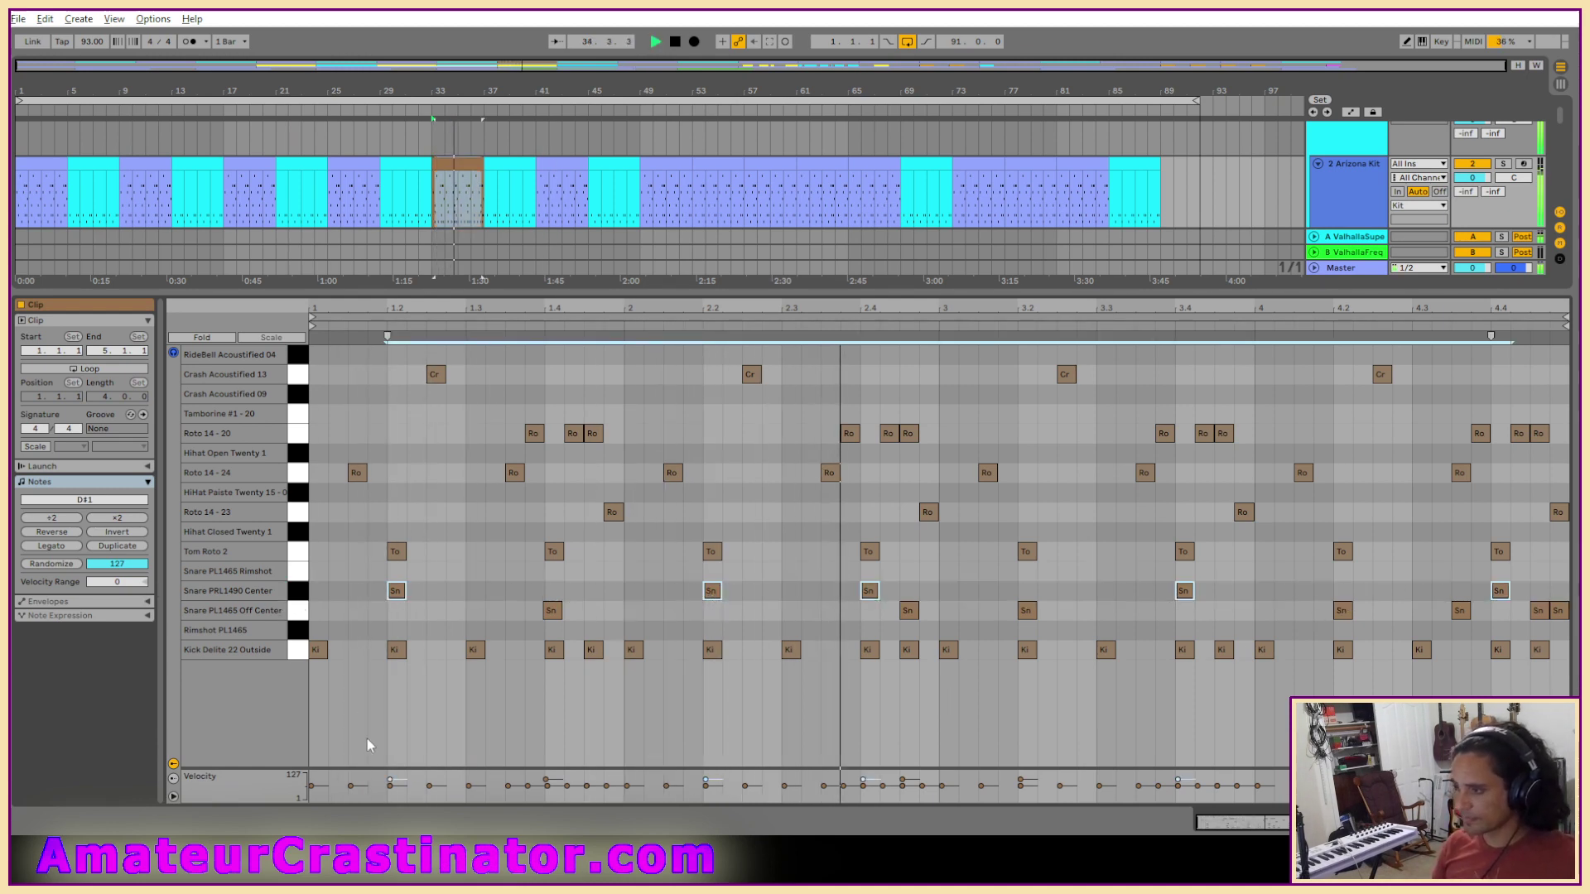
left_click_drag(391, 779, 391, 785)
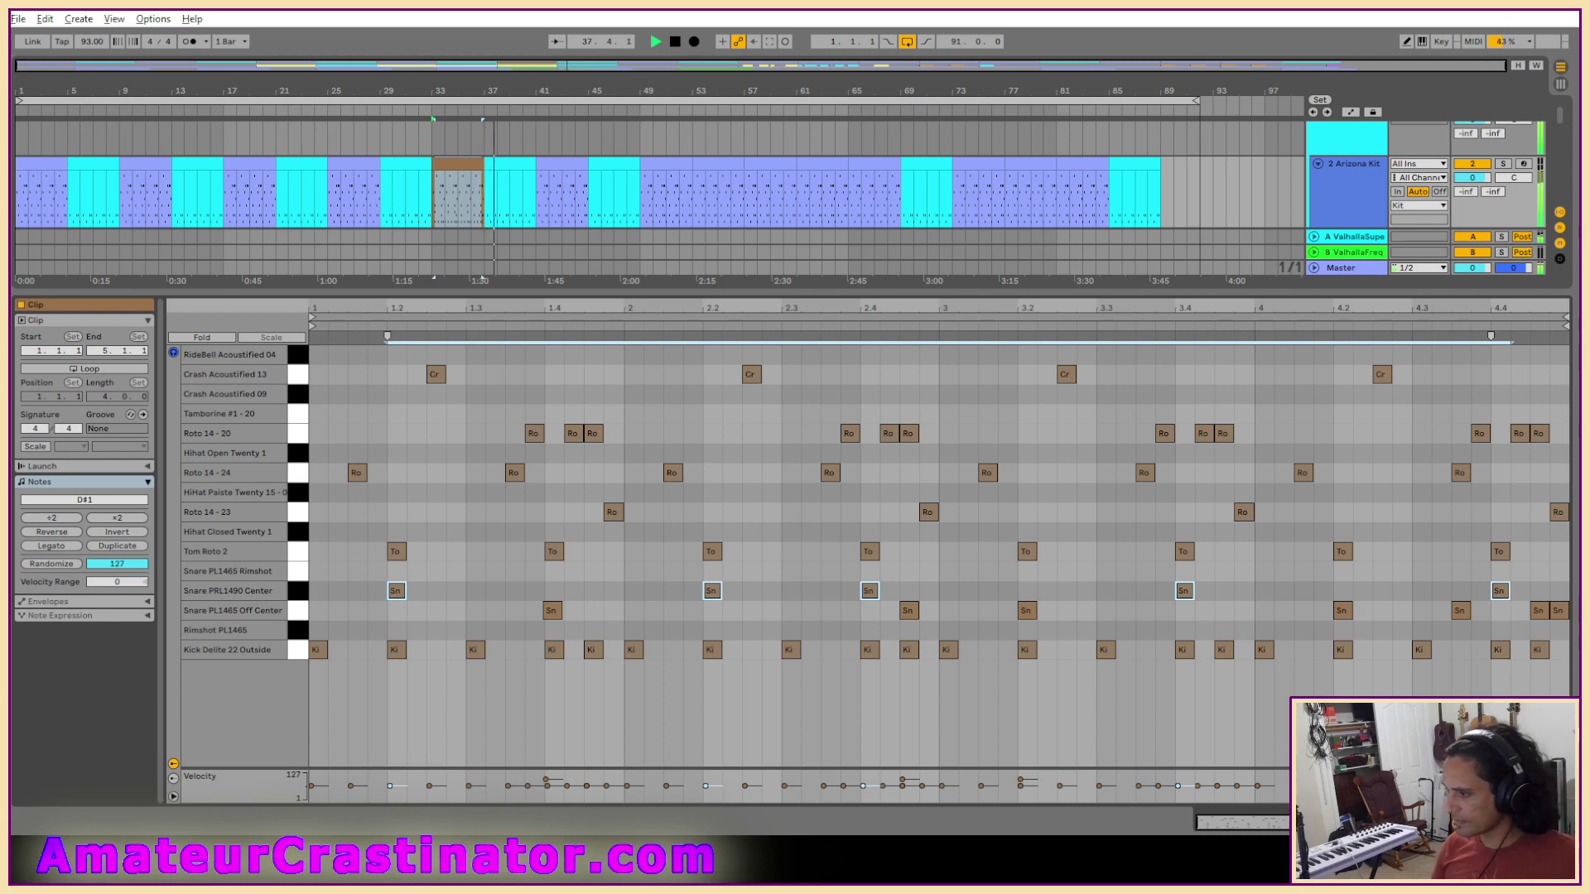
key("shift+Tab")
key("space")
key("space")
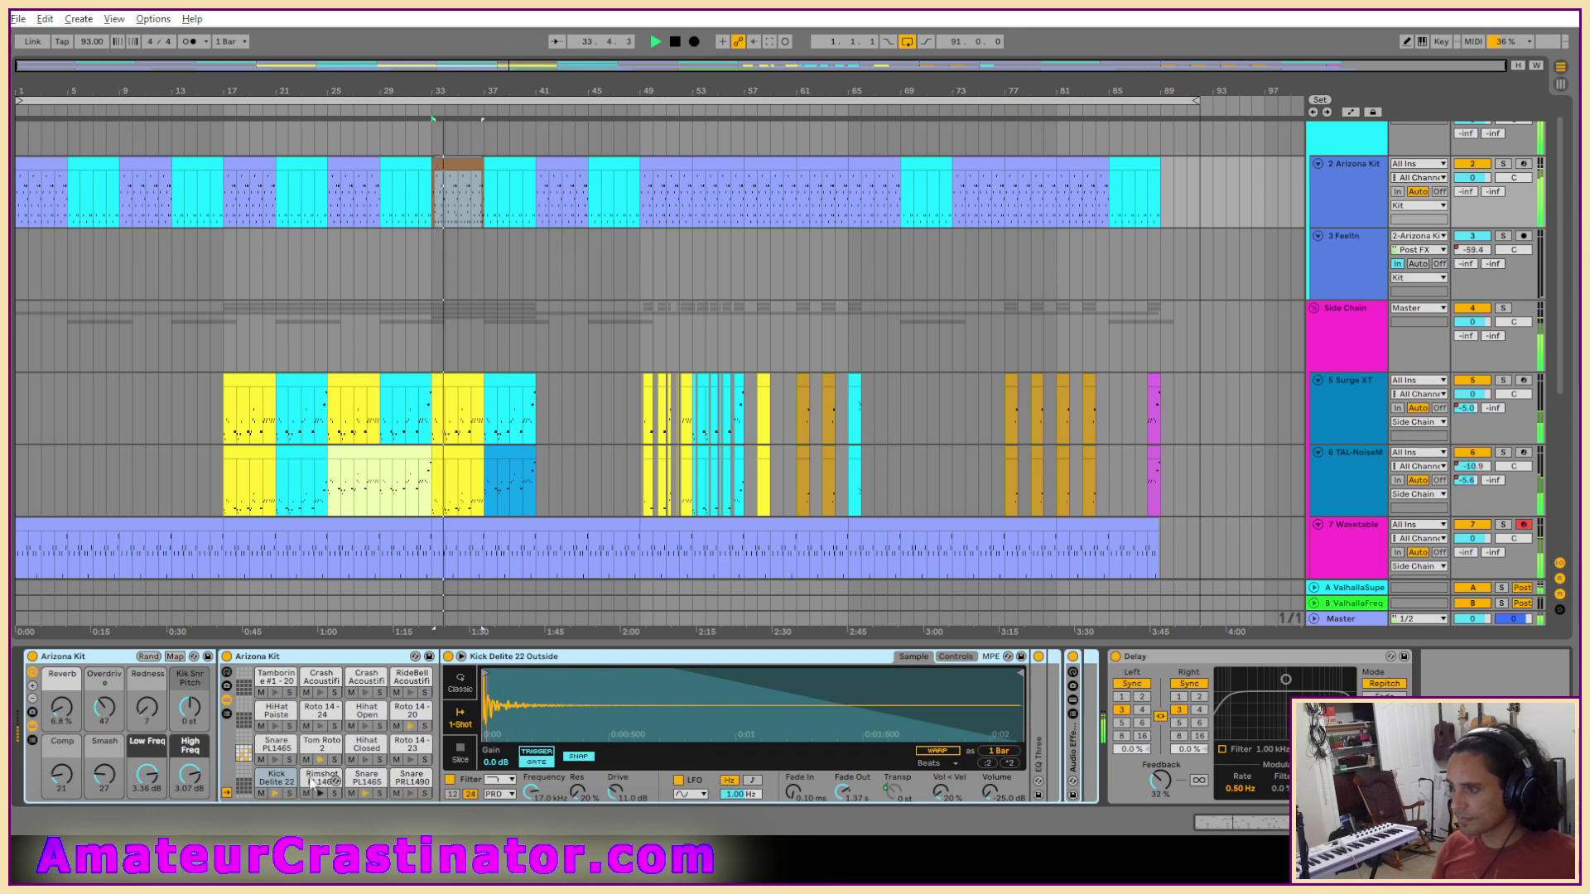
Set Tom Roto 2's velocity-to-volume amount to 100 % in the Arizona Kit rack and replay from bar 33.
left_click(322, 744)
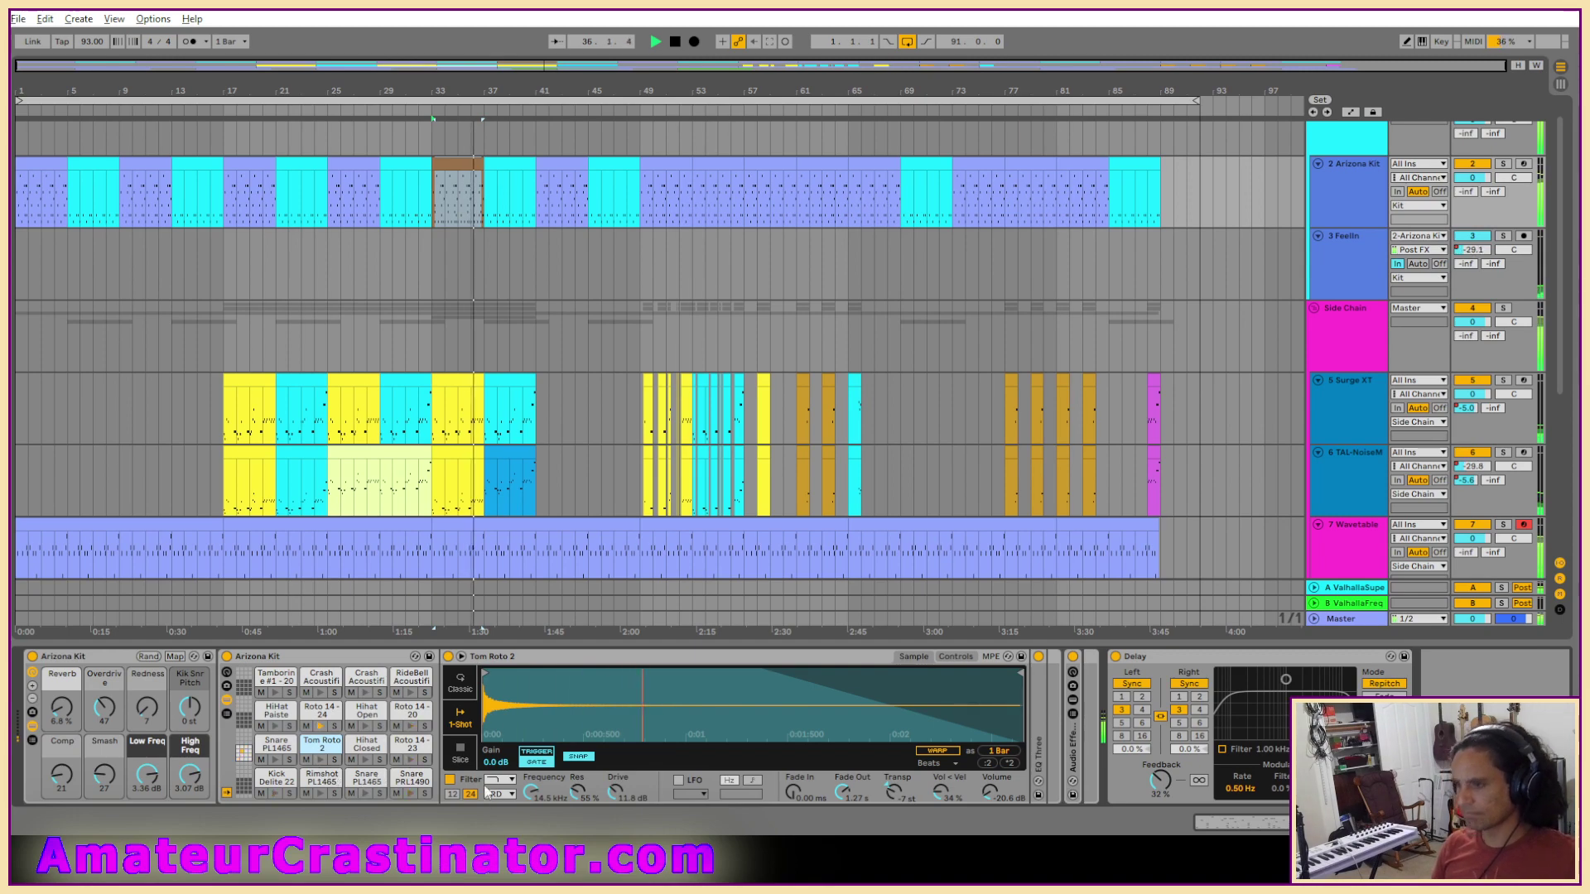
double_click(458, 165)
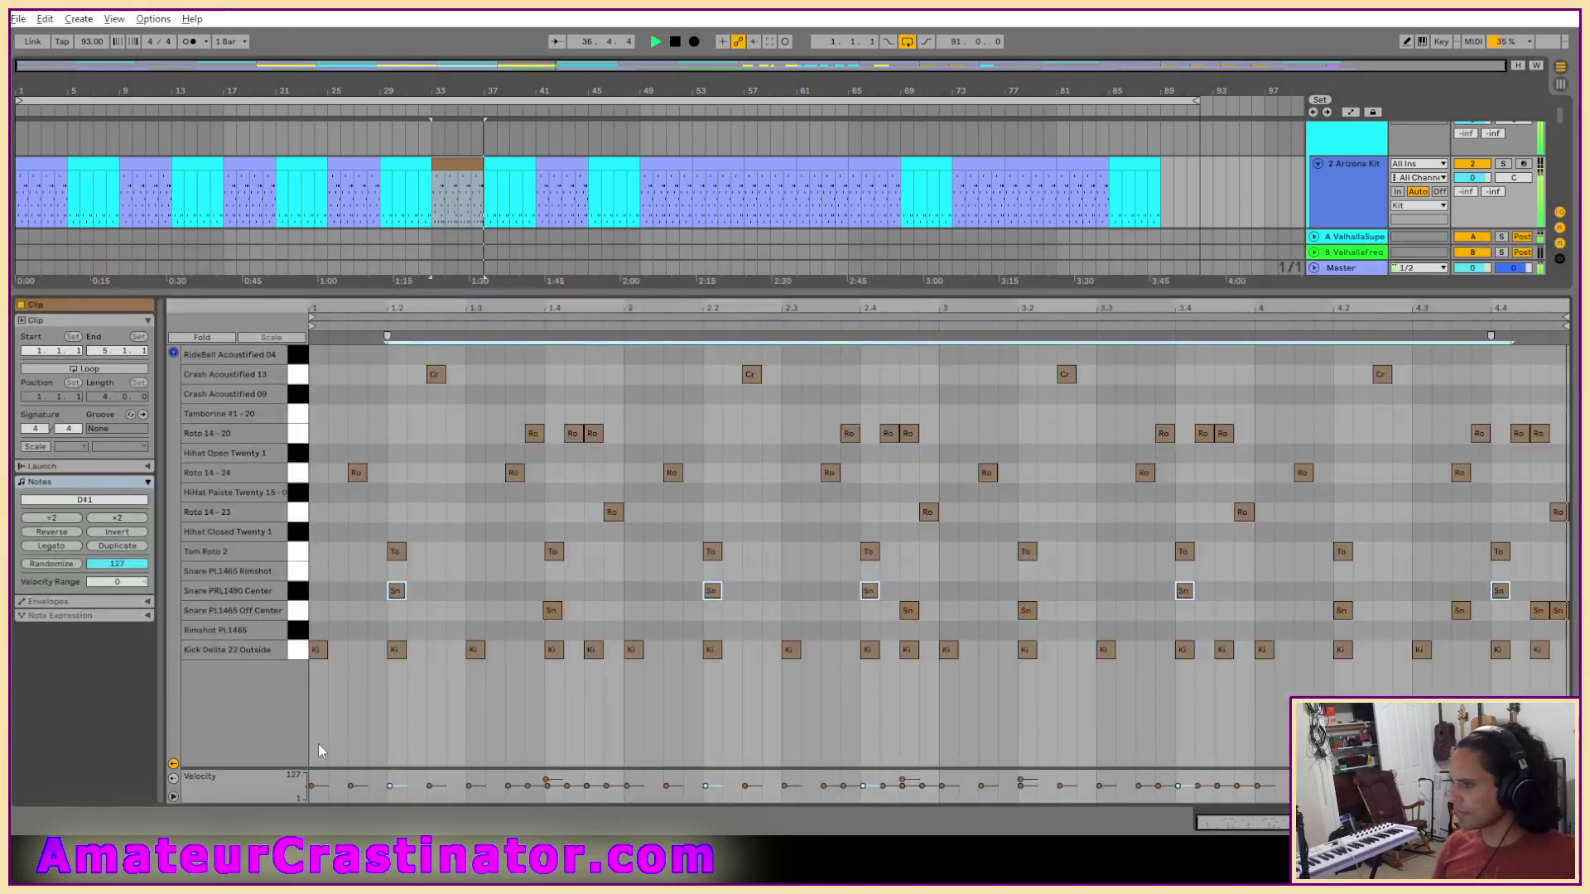
left_click(299, 593)
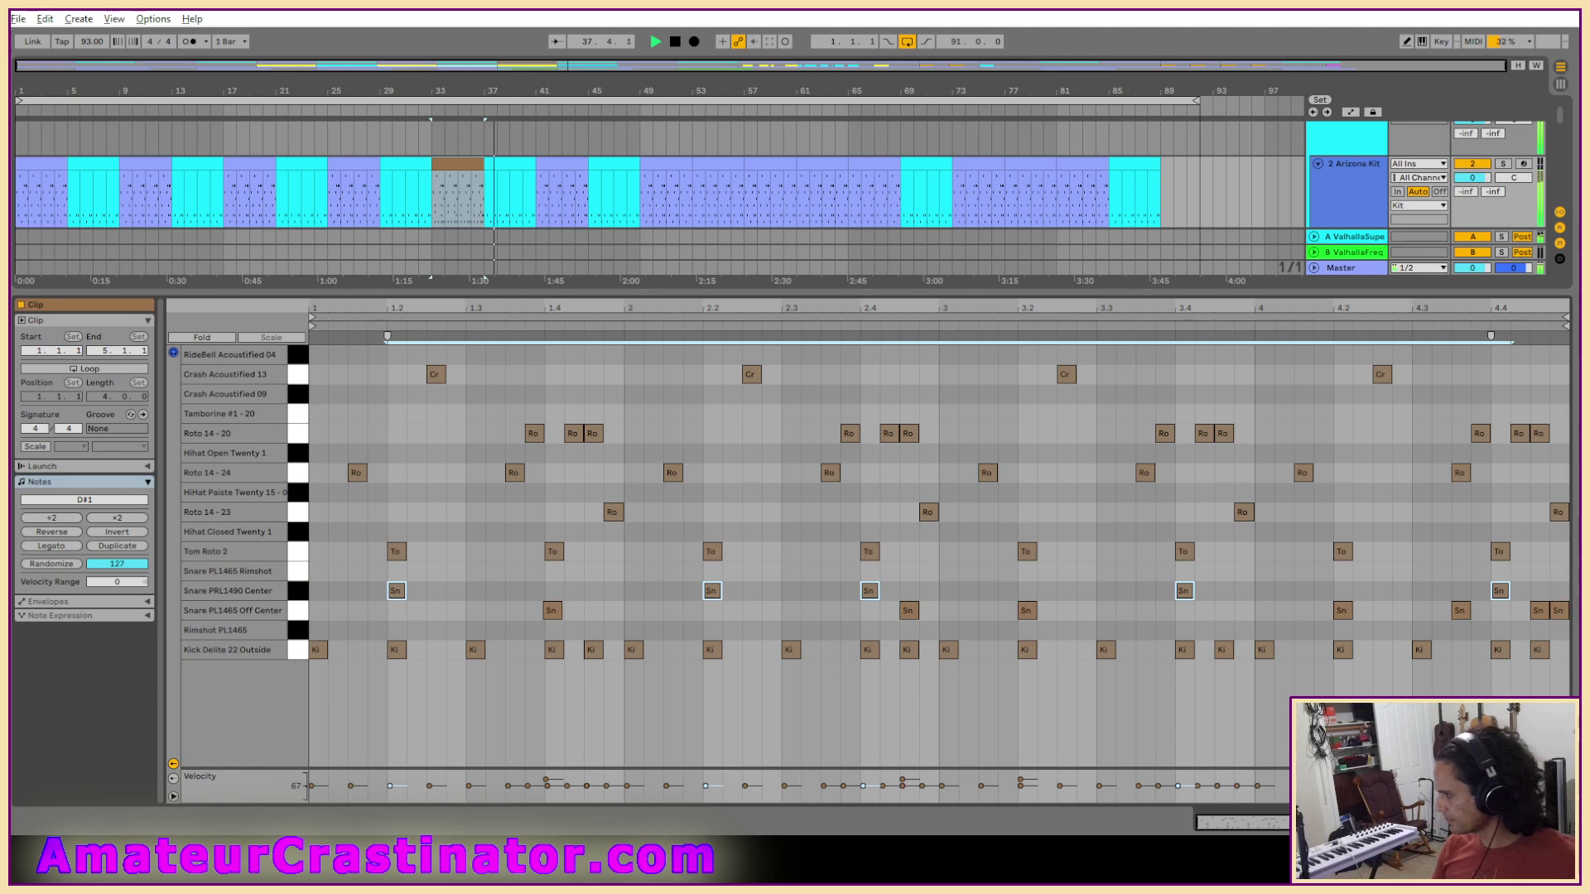
key("shift+Tab")
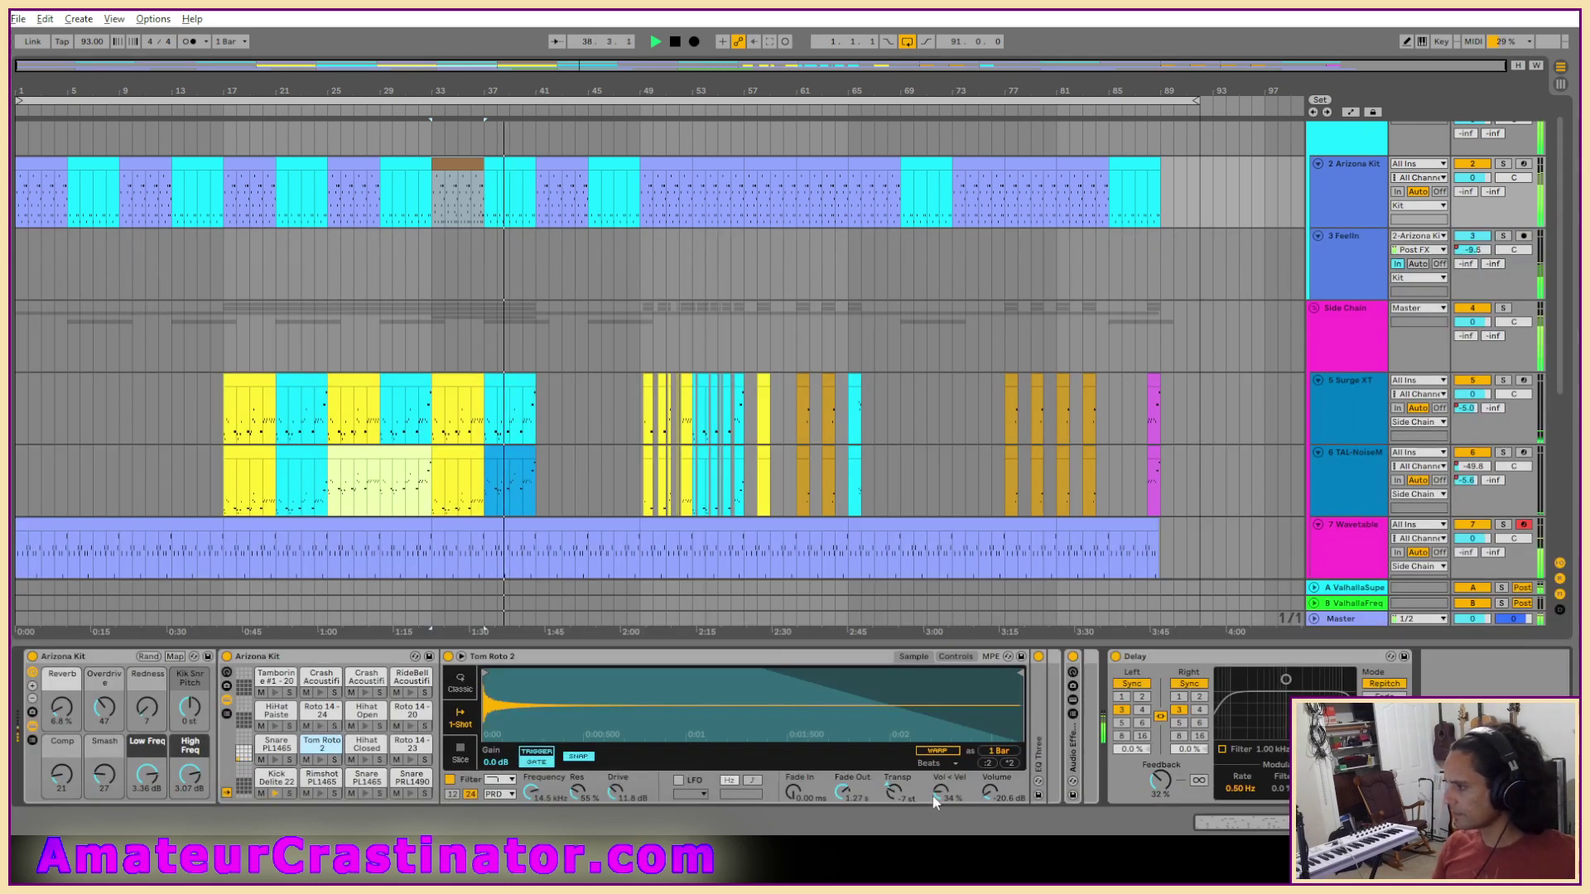
left_click_drag(941, 786, 941, 759)
key("space")
key("space")
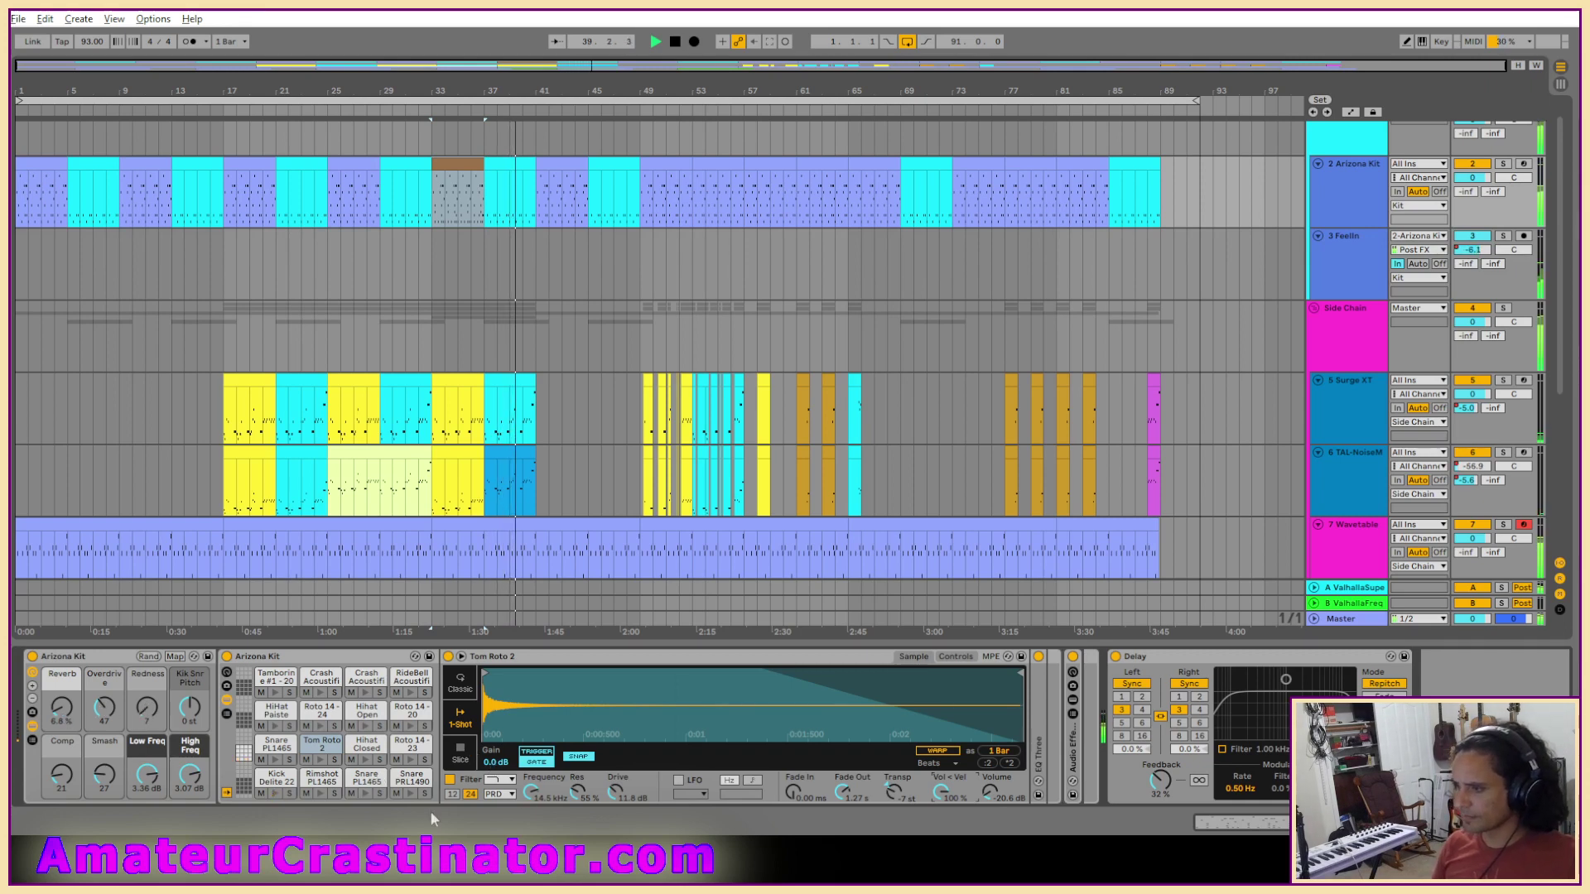
key("space")
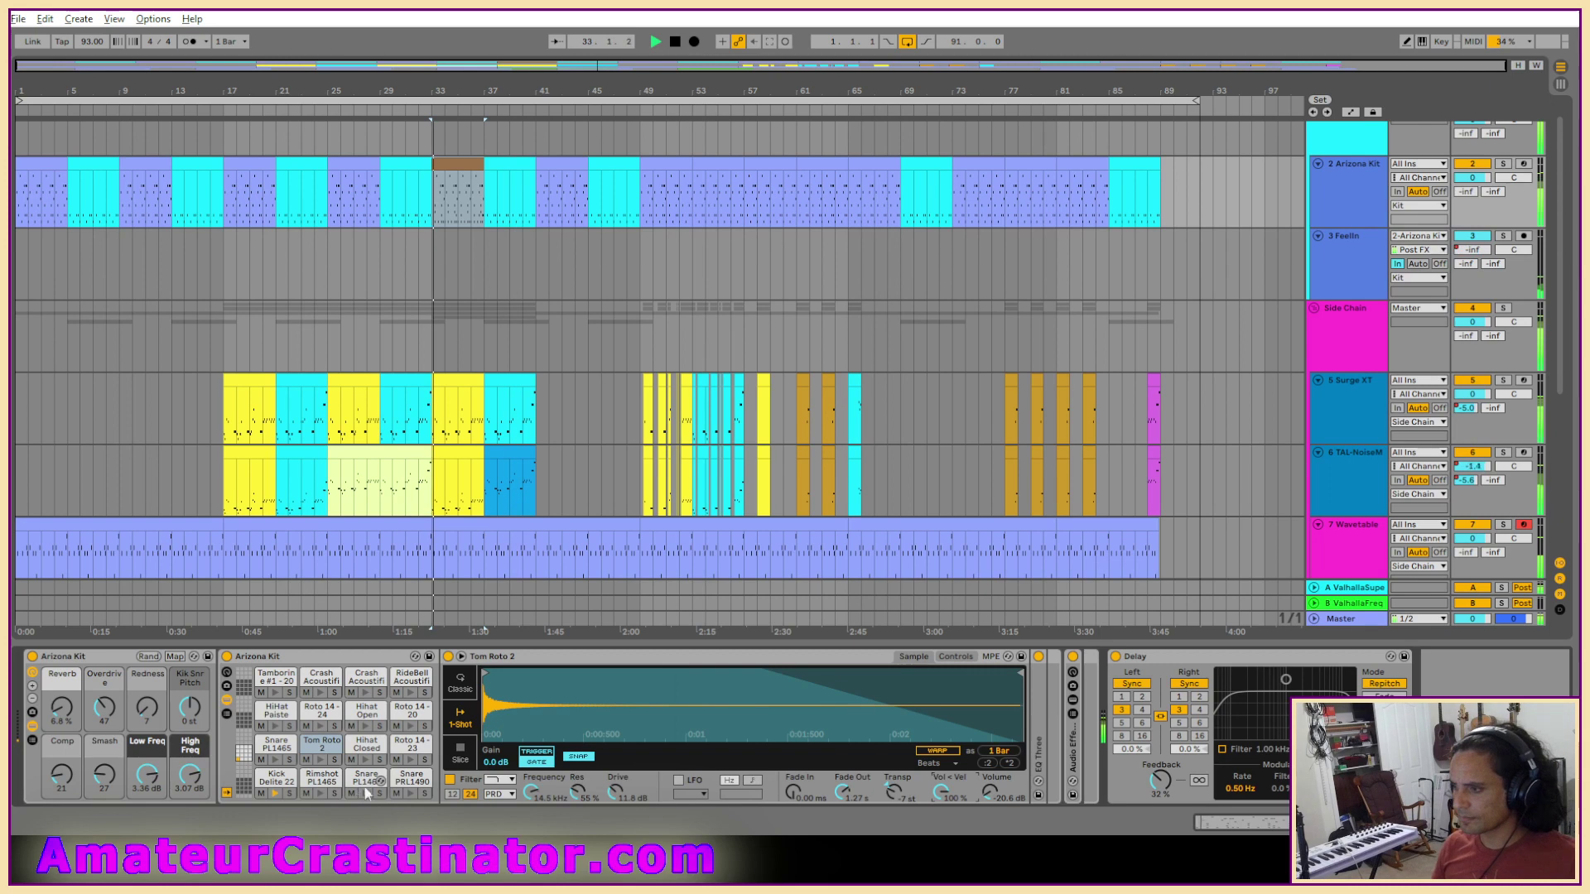
Adjust the Release of the Snare PRL1490 Center sample and set its Gain to -2.0 dB.
left_click(408, 781)
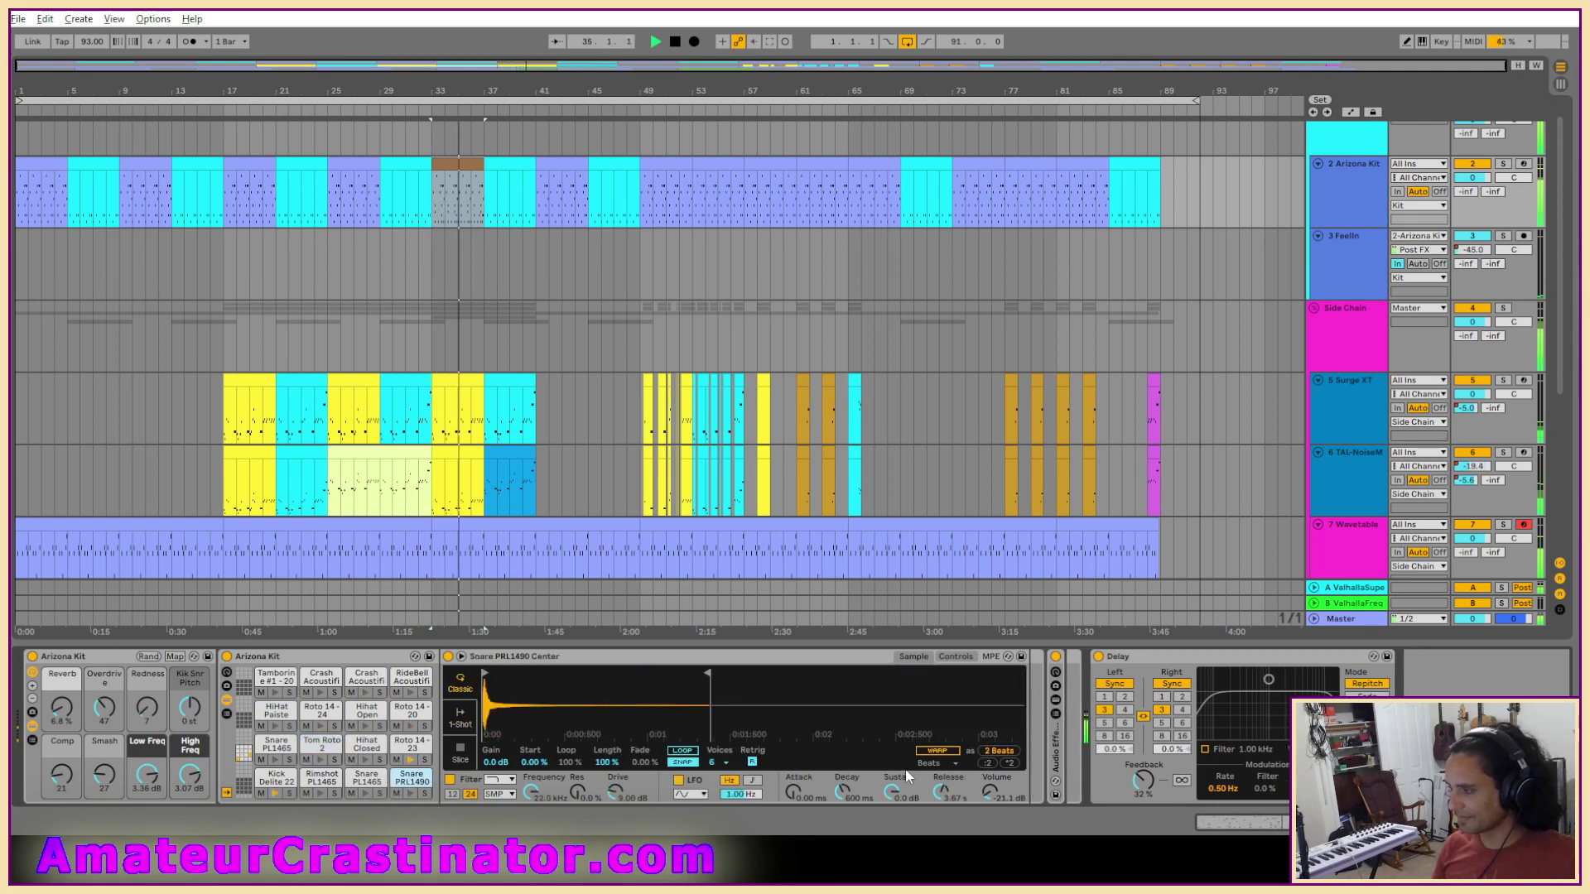
left_click_drag(941, 792, 941, 800)
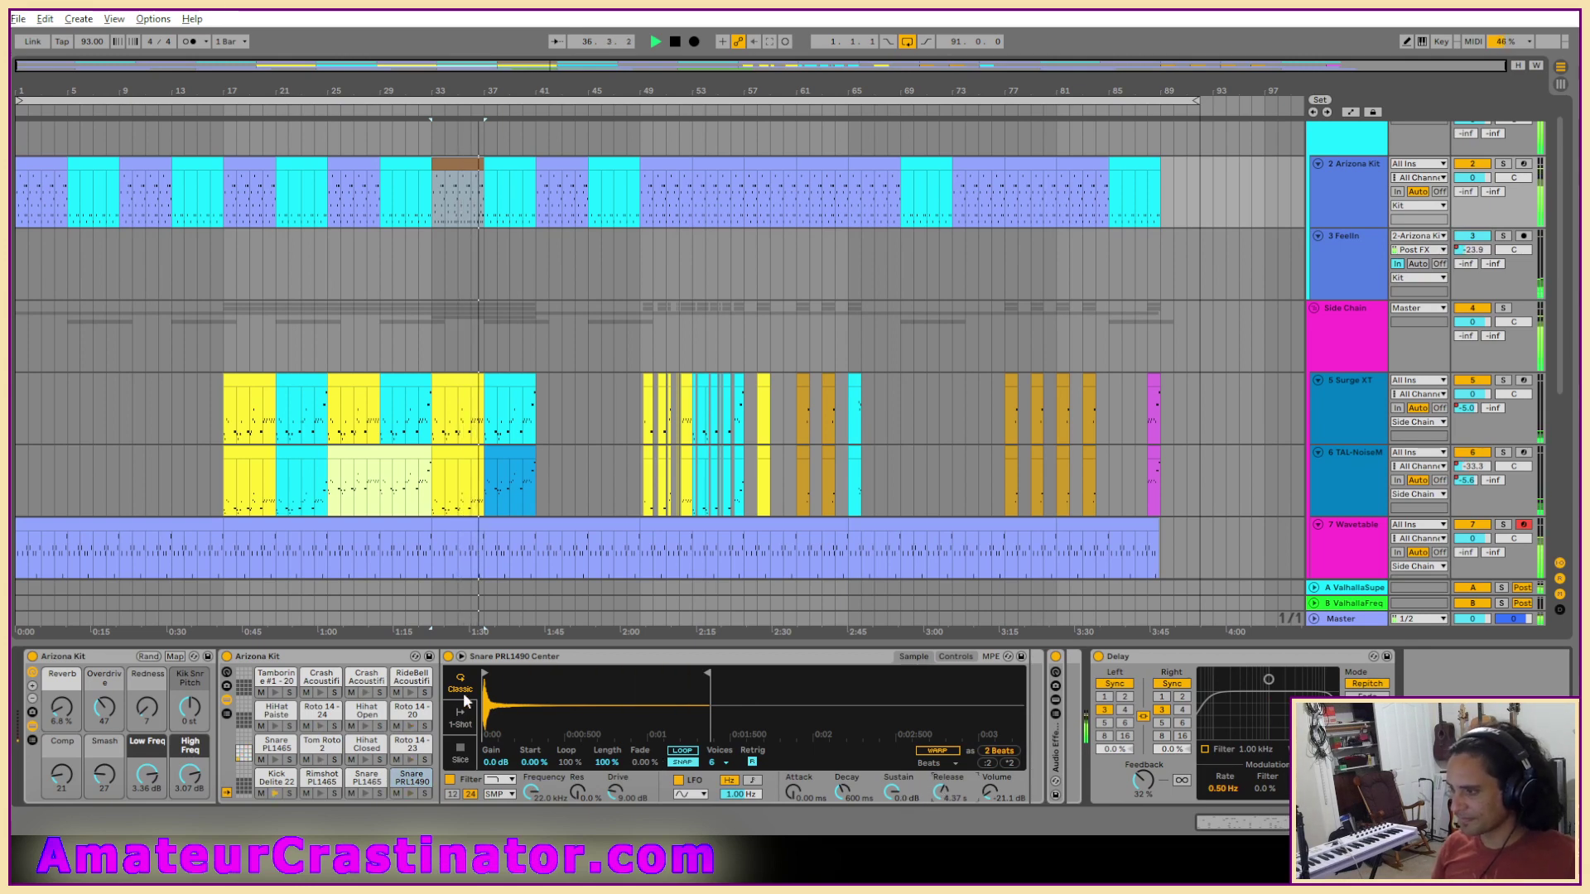
left_click_drag(495, 761, 498, 770)
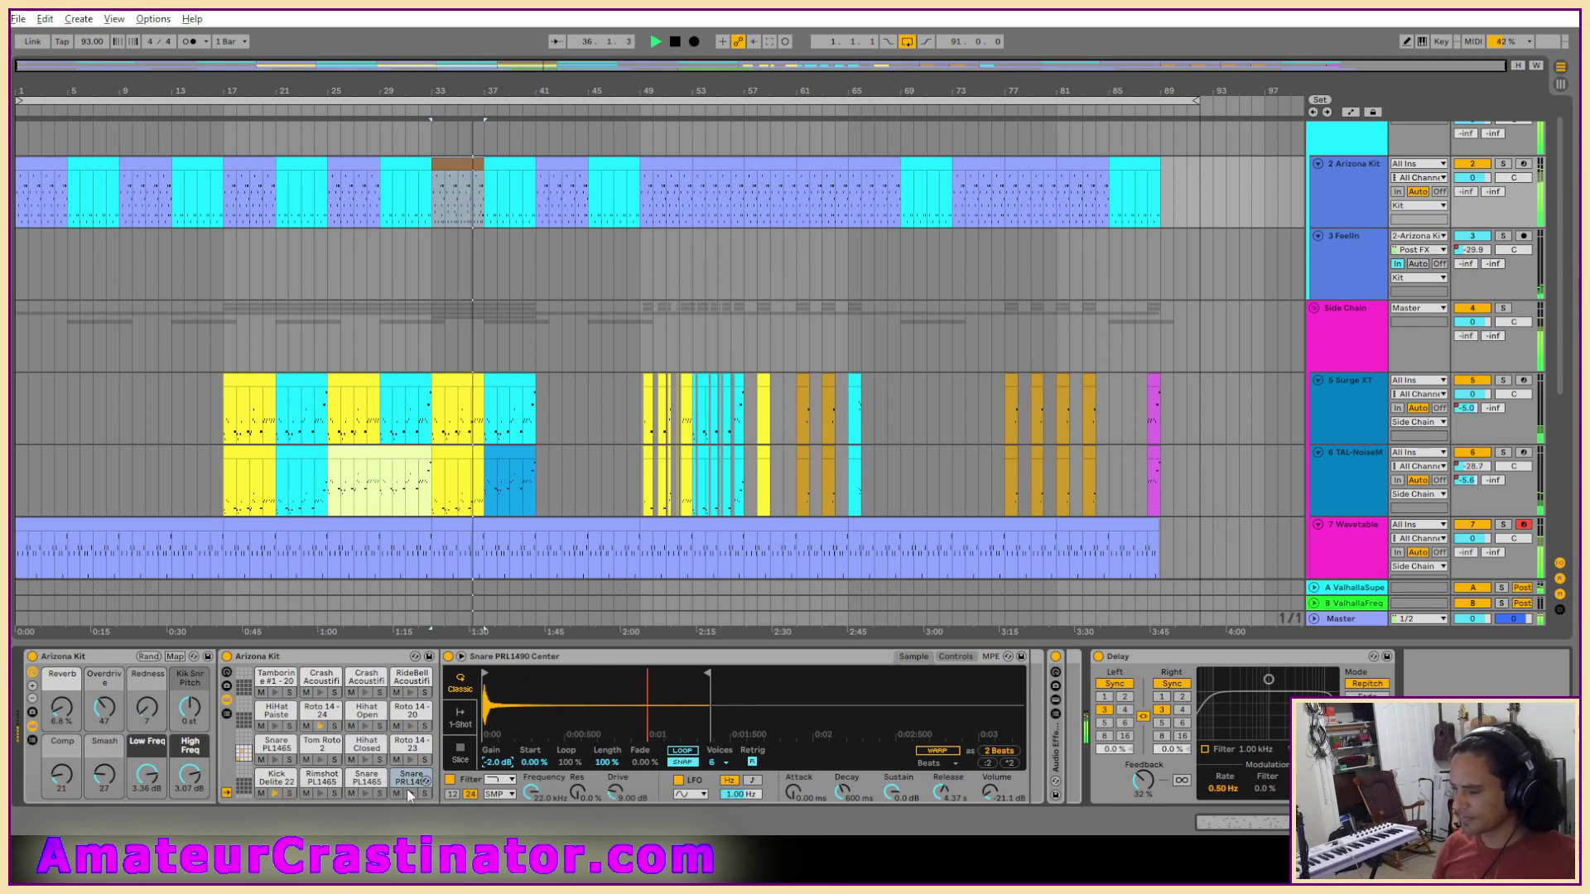
Try lowering the gain of the Snare PRL1490 Center and Snare PL1465 Off Center samples, the latter to -6.0 dB, during playback.
left_click_drag(498, 763, 499, 779)
left_click(367, 779)
key("space")
key("space")
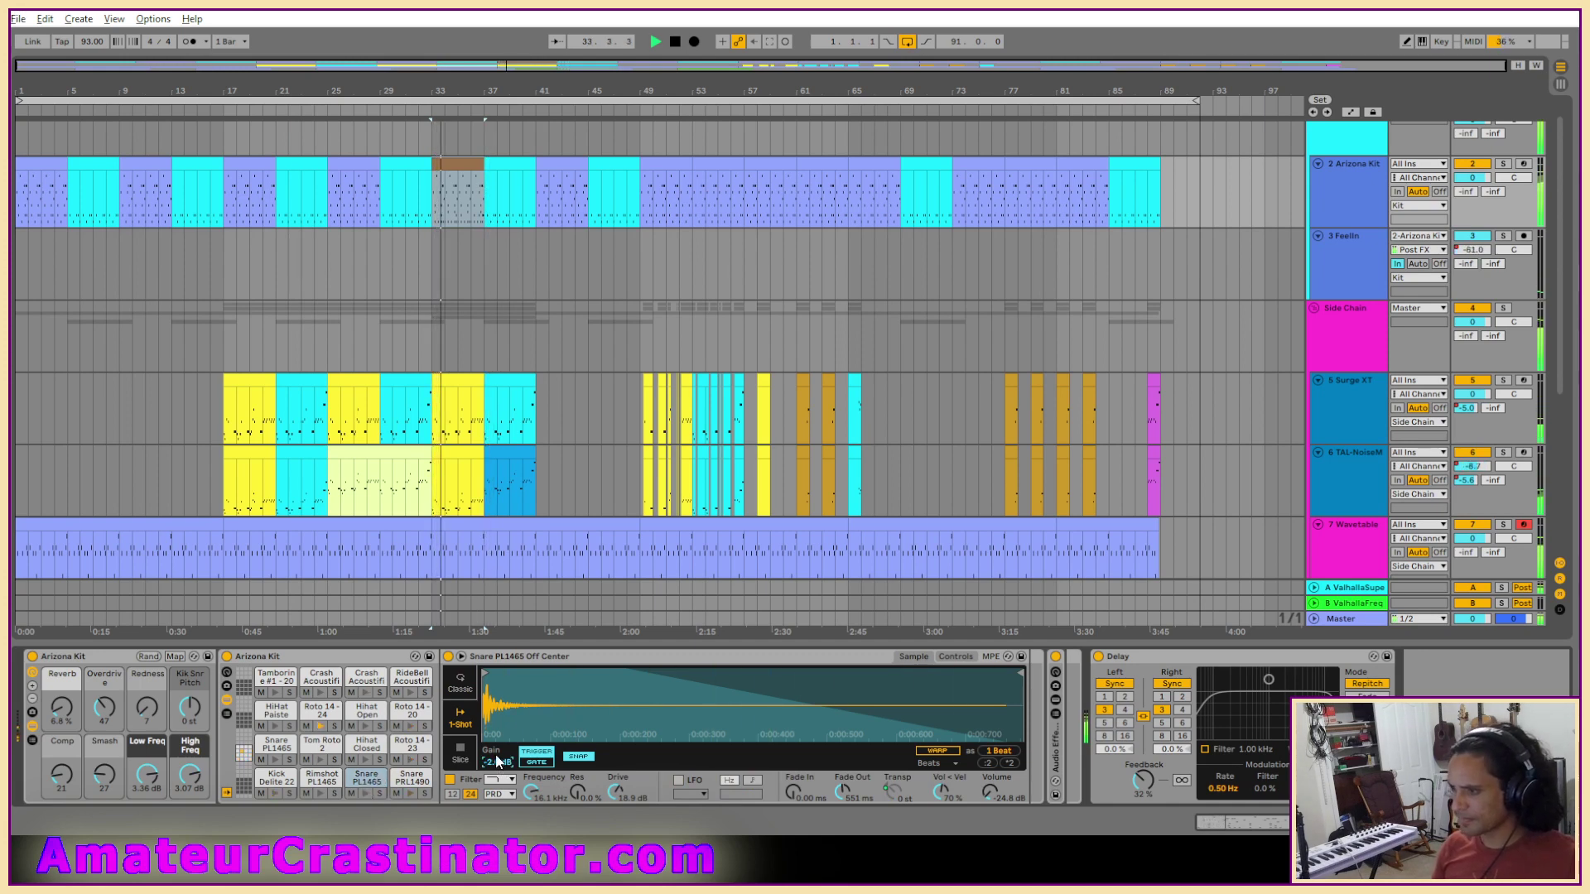
left_click_drag(494, 759, 496, 769)
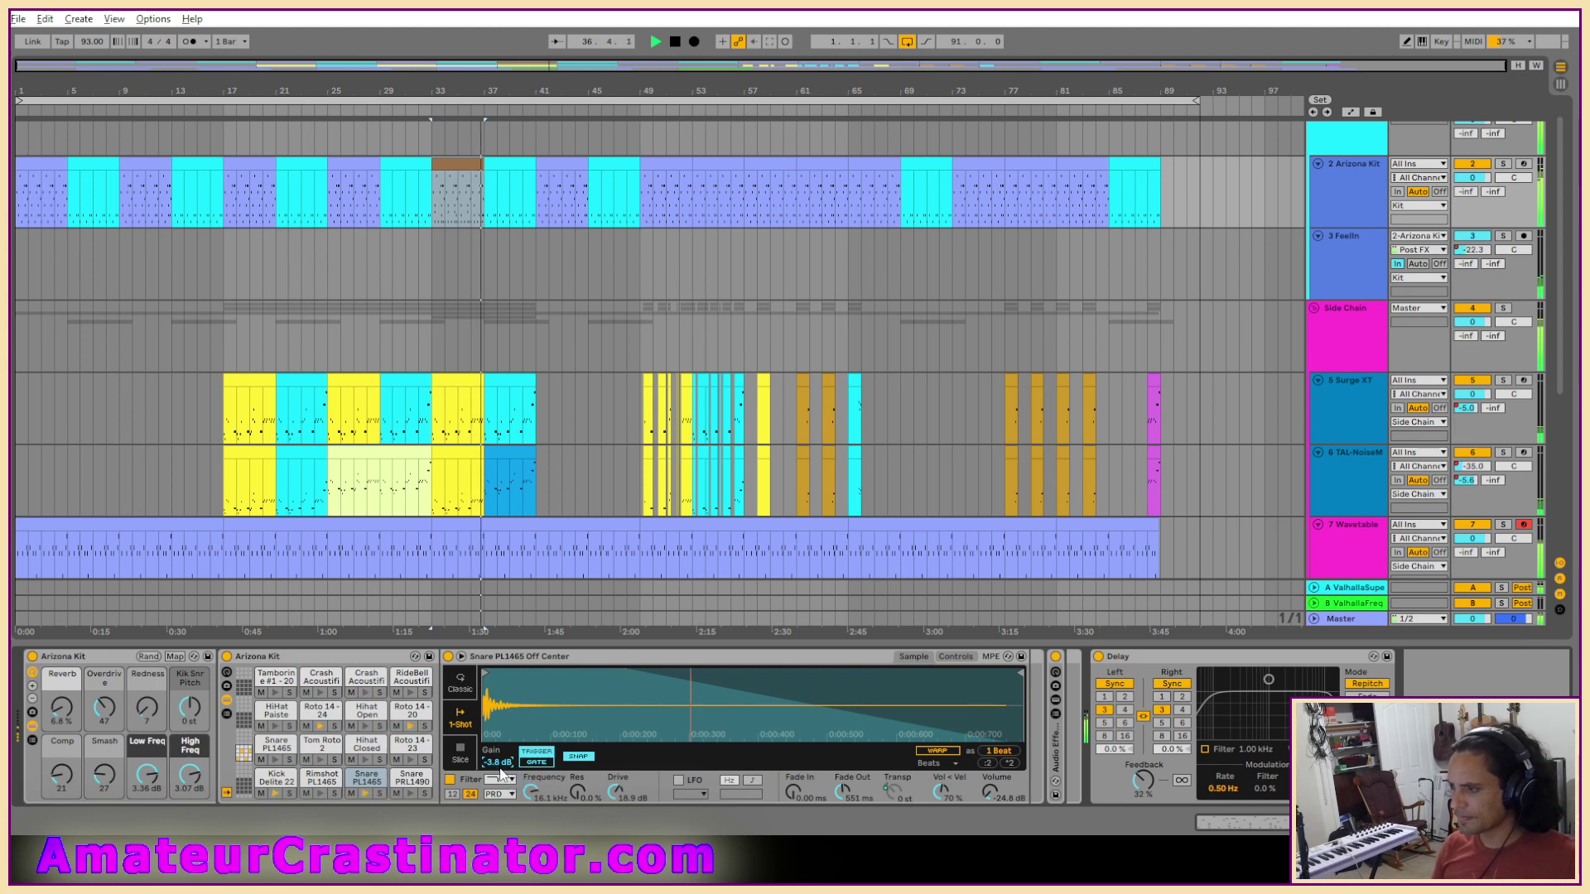
left_click_drag(497, 762, 499, 768)
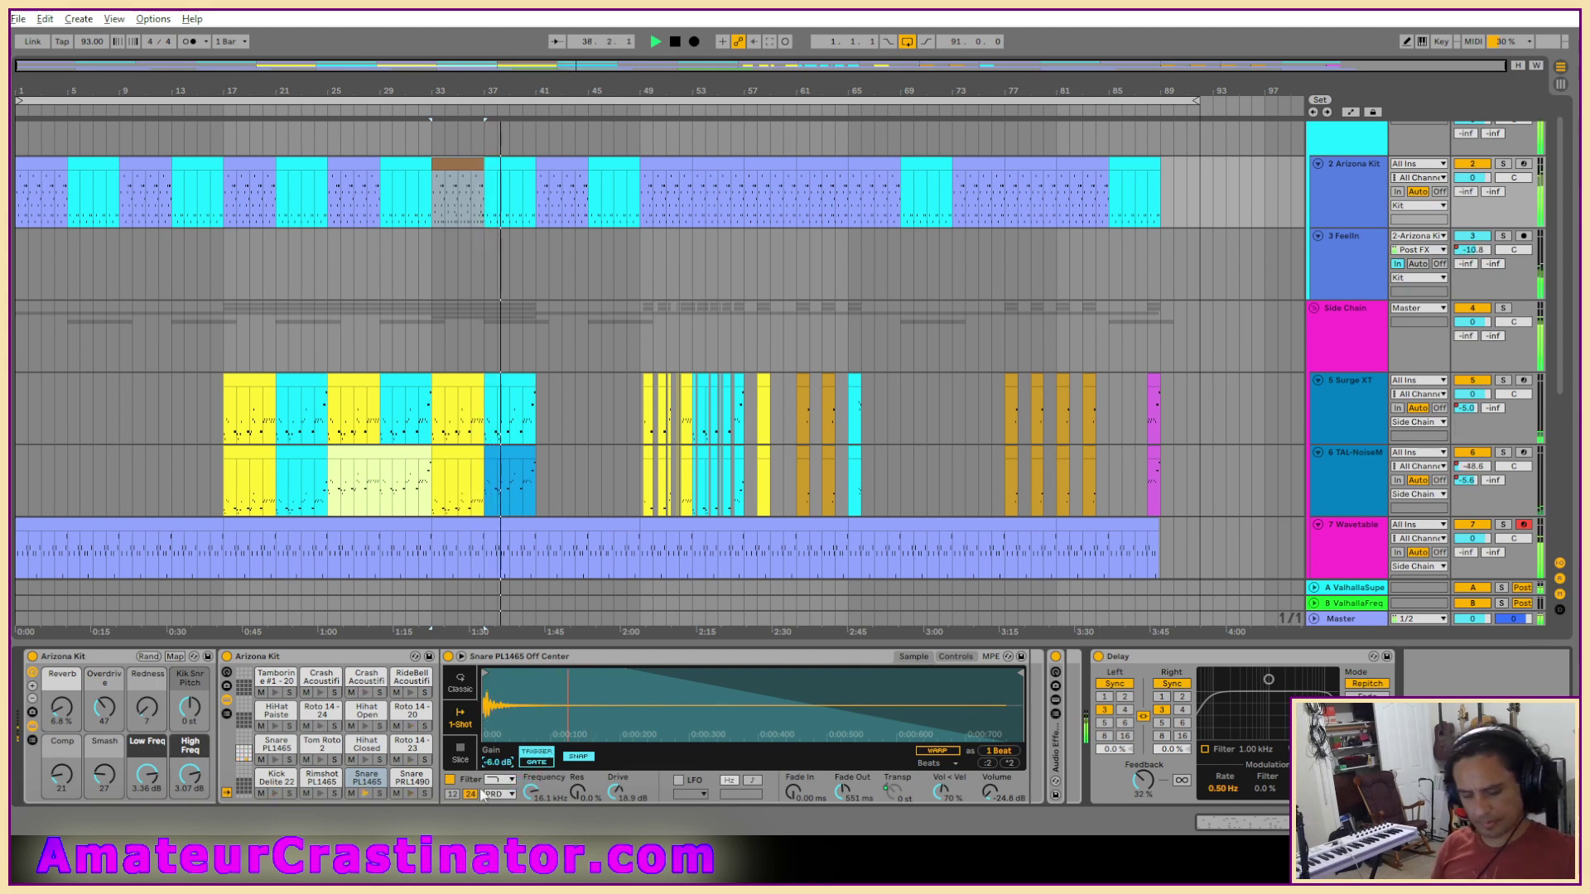
key("Delete")
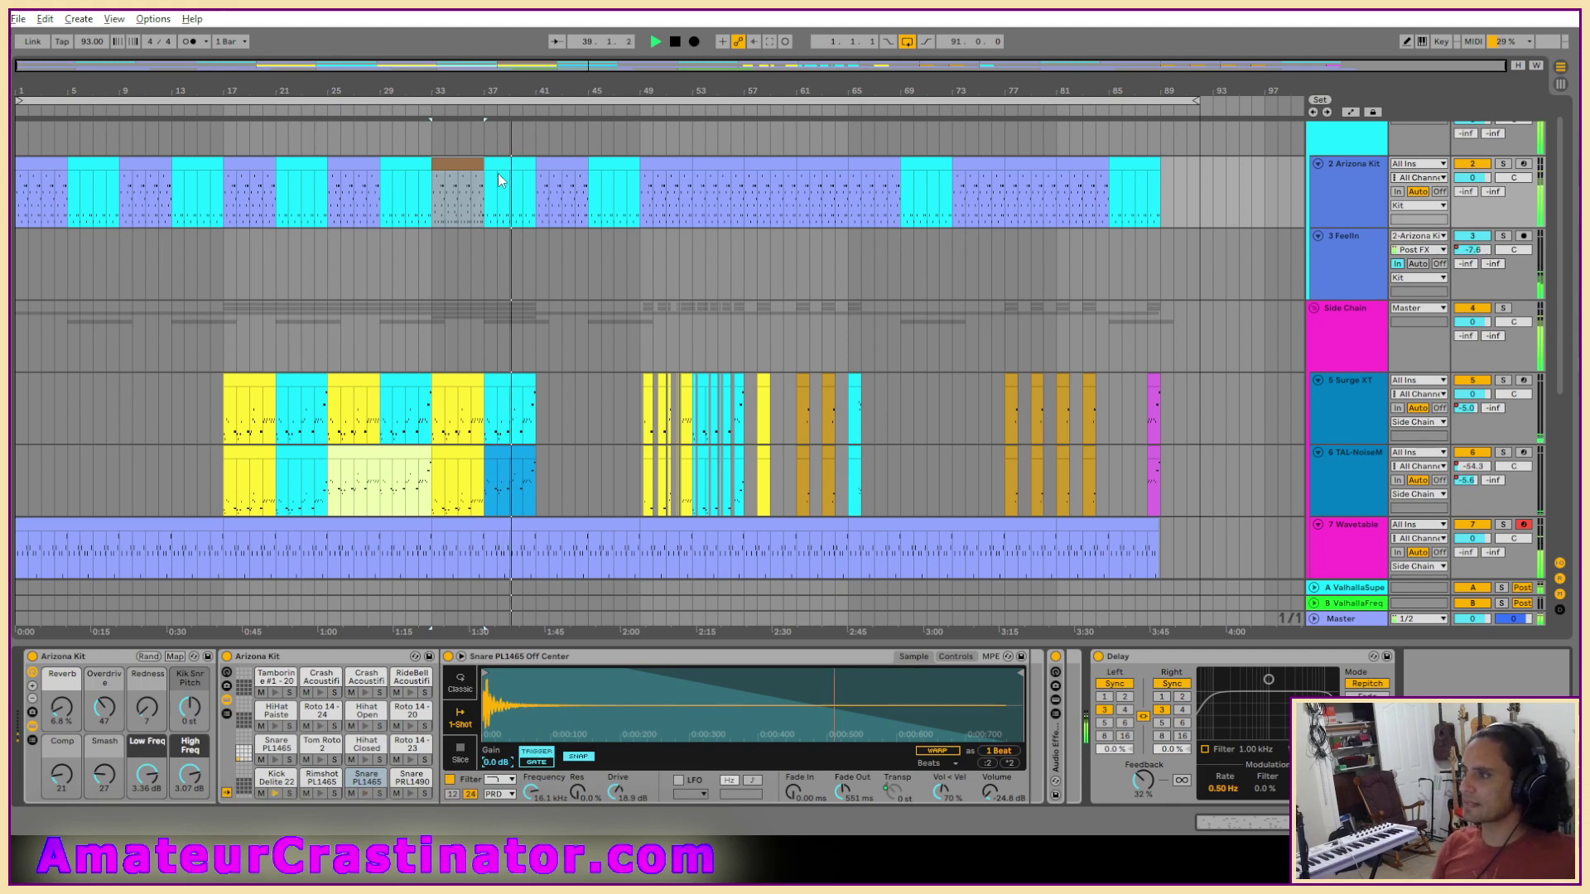
Set the velocity of all Snare PL1465 Off Center notes in the bar 33 drum clip to 64, and return to the device view.
double_click(499, 172)
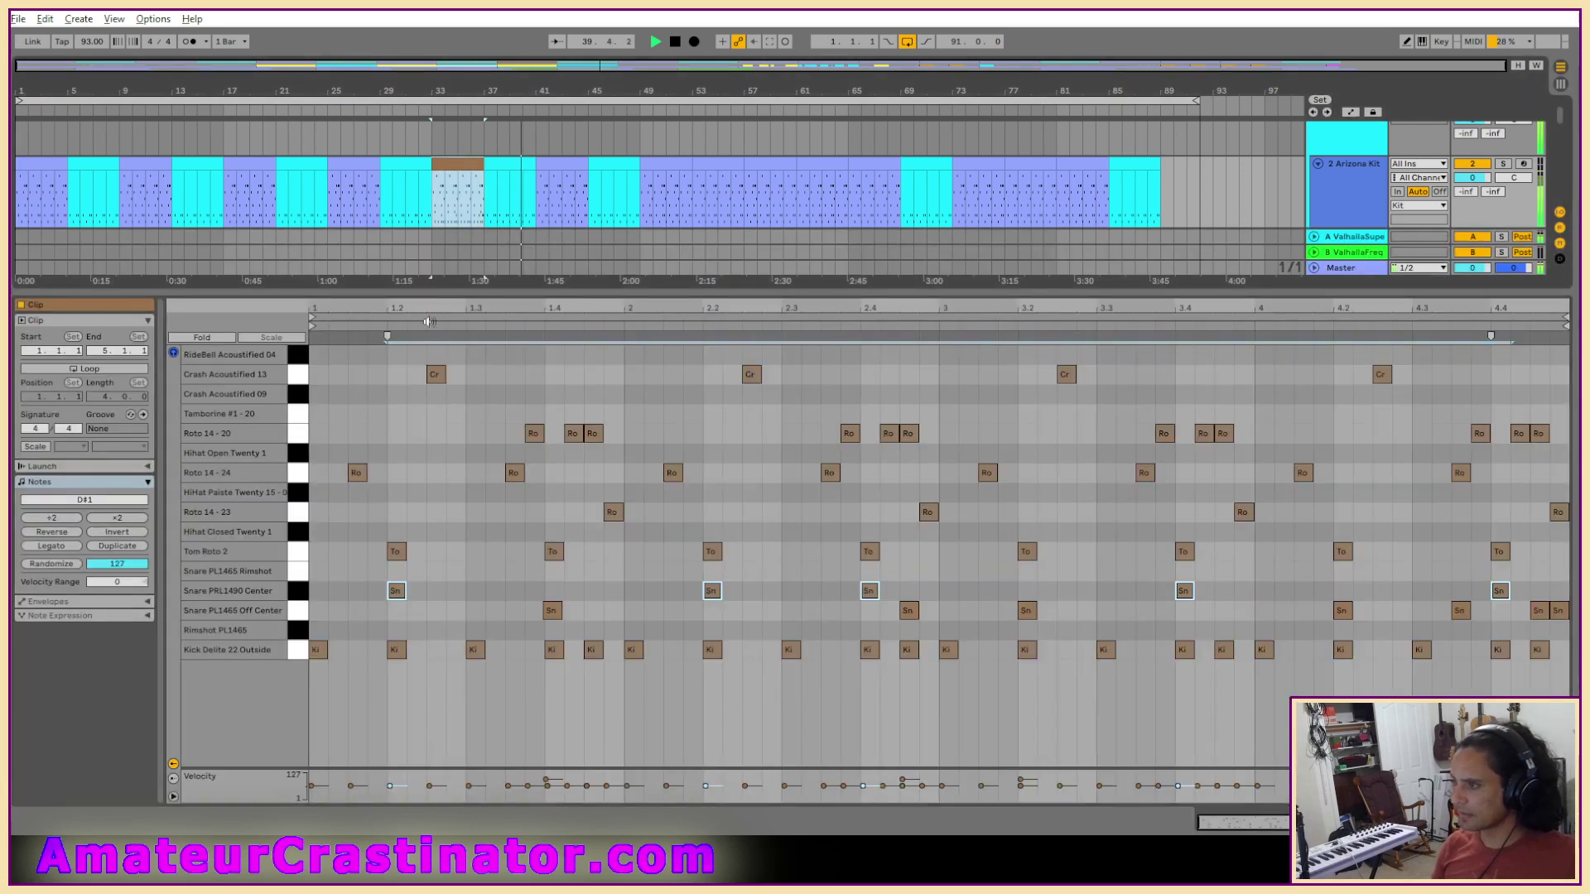
left_click(298, 610)
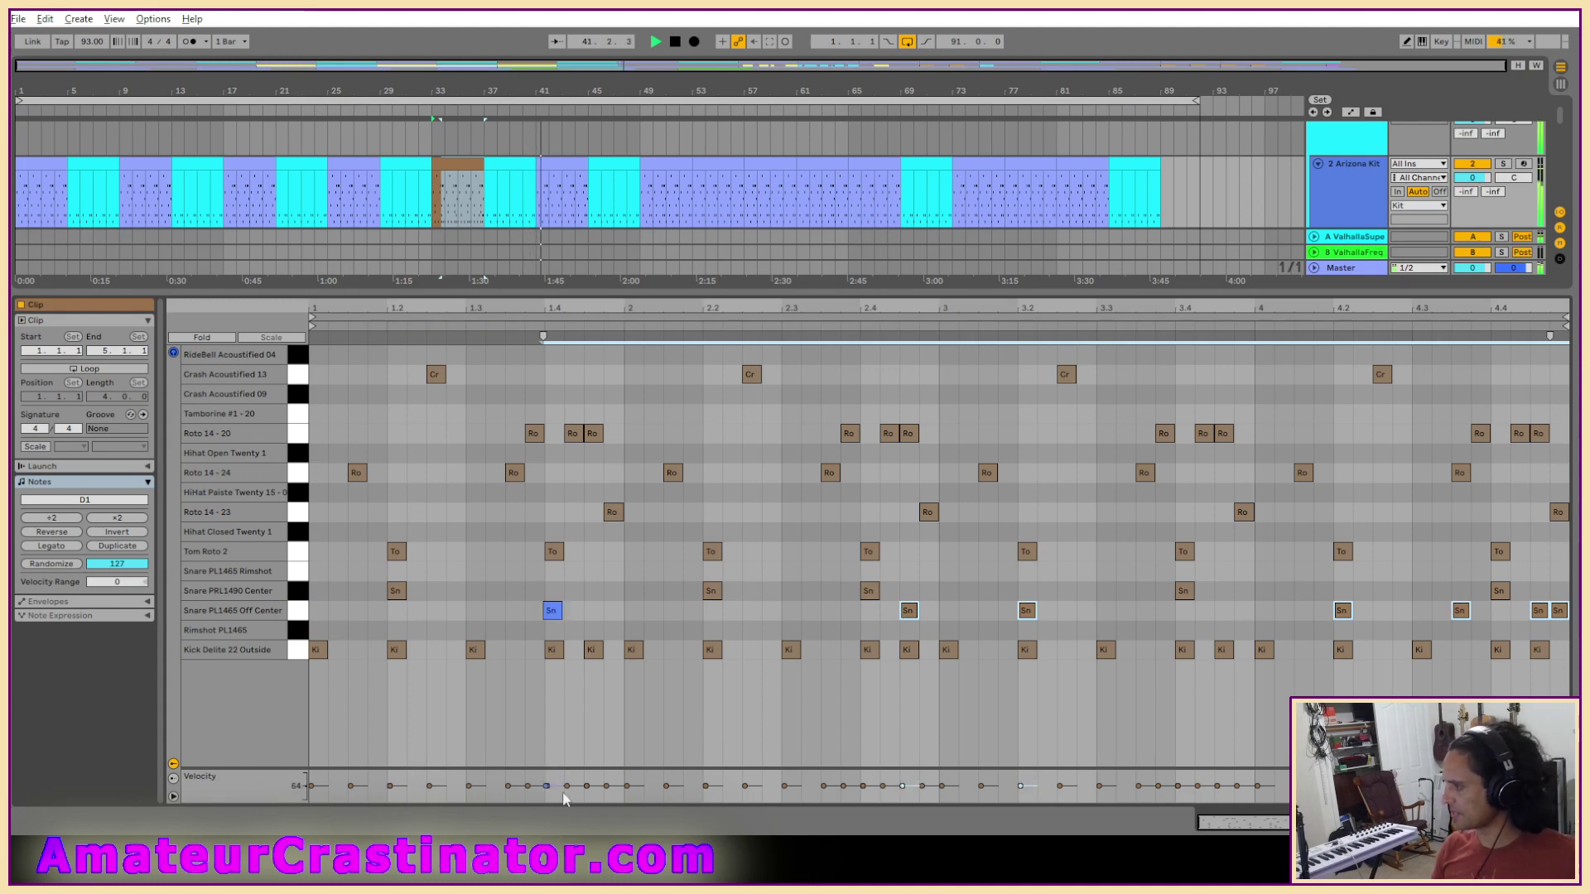
key("shift+Tab")
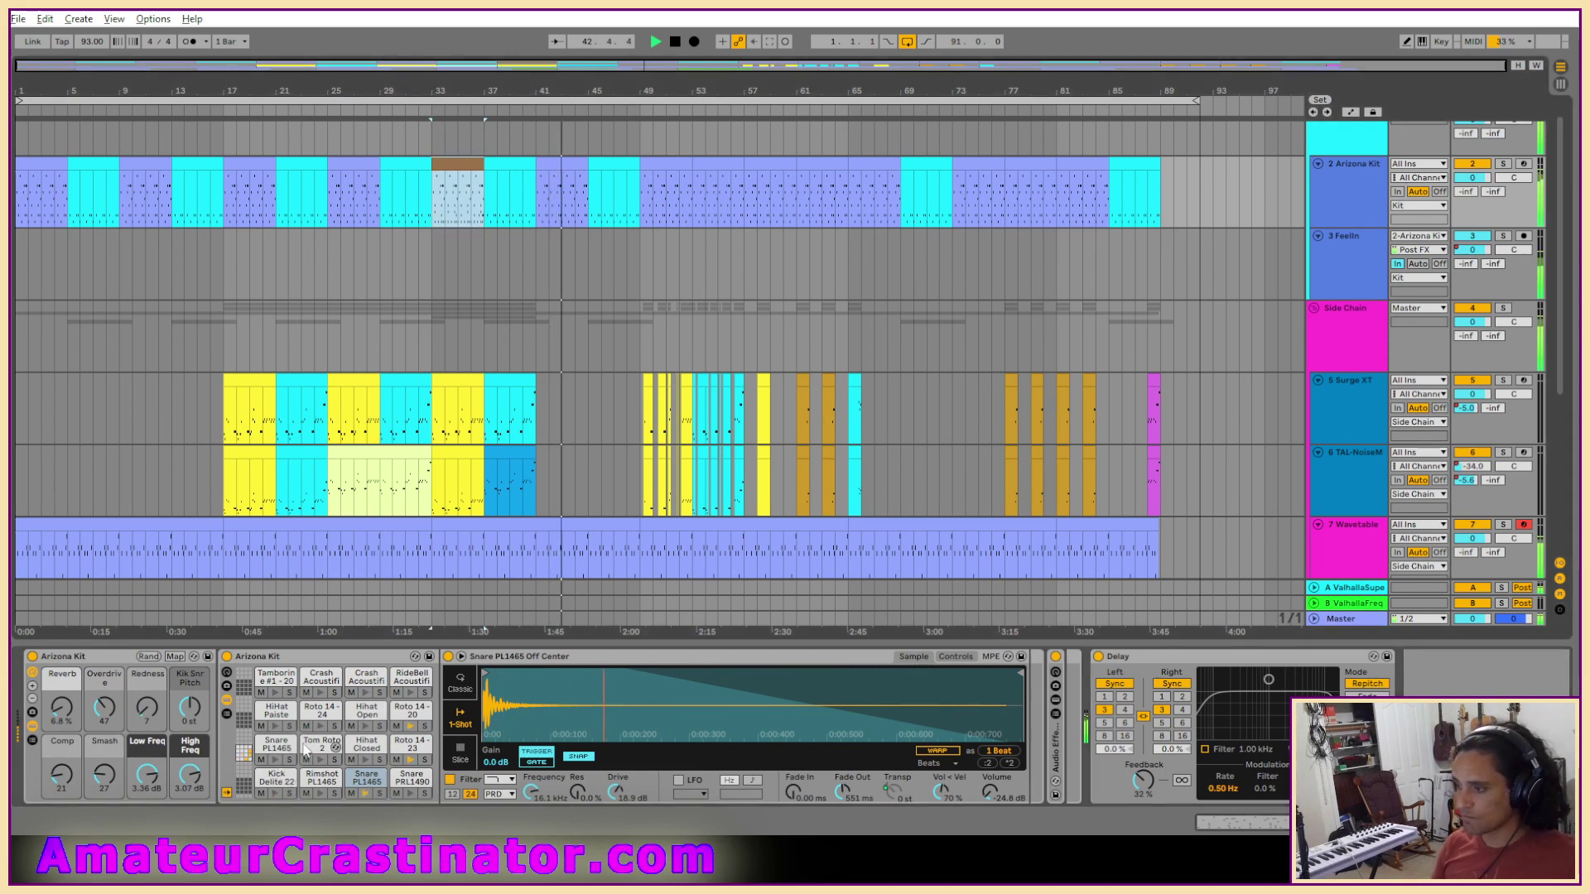
Check the Snare PRL1490 Center sample's gain and replay the arrangement from the drum clip at bar 33.
left_click(424, 782)
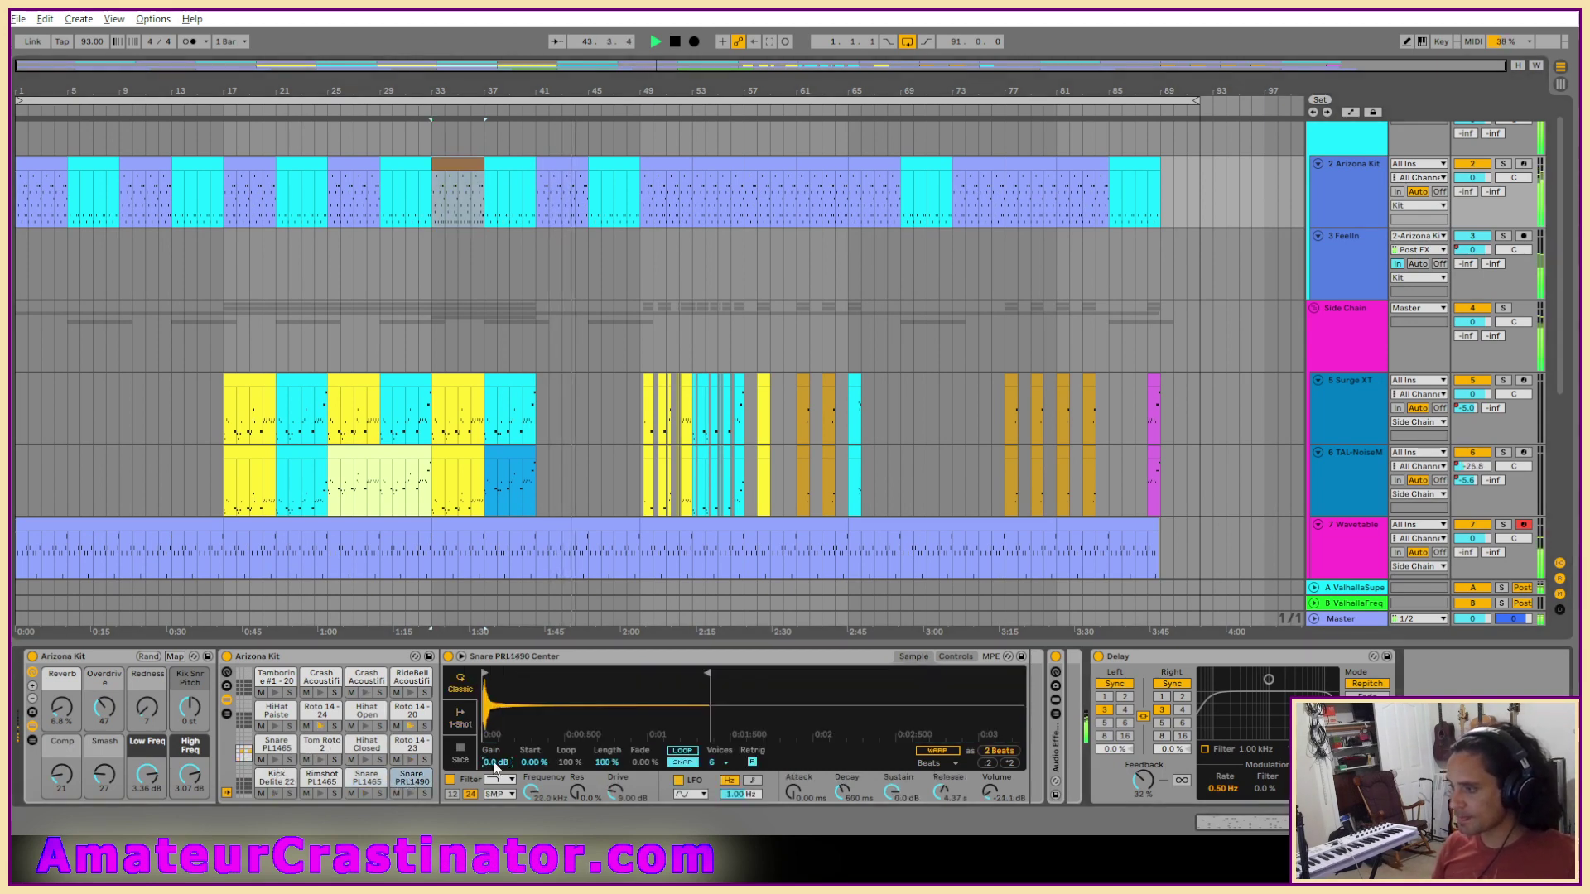
left_click(451, 164)
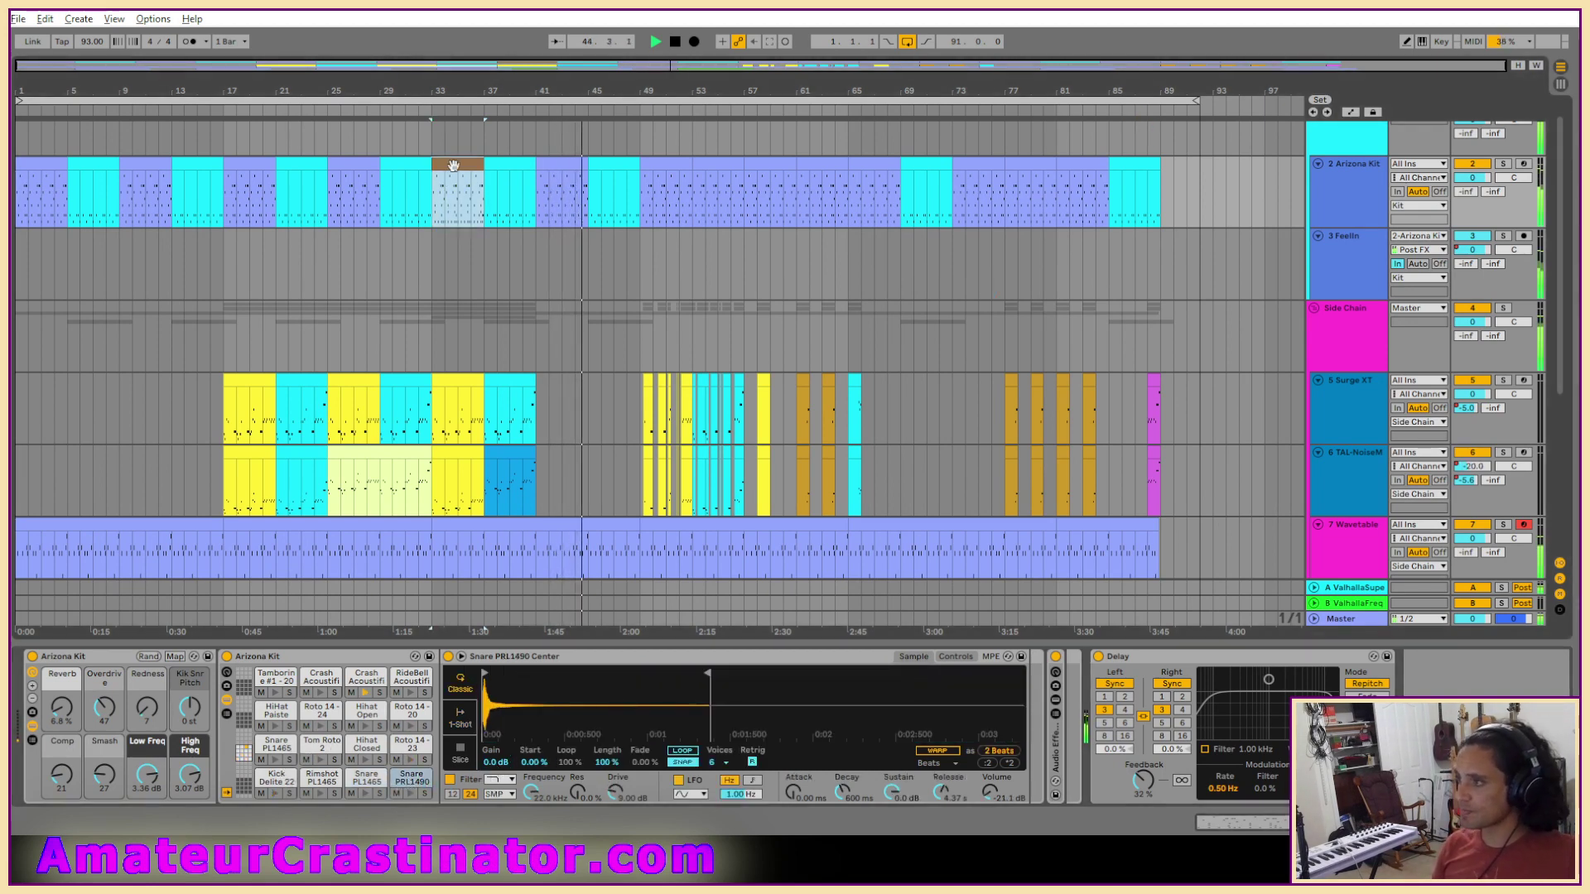
key("space")
key("space")
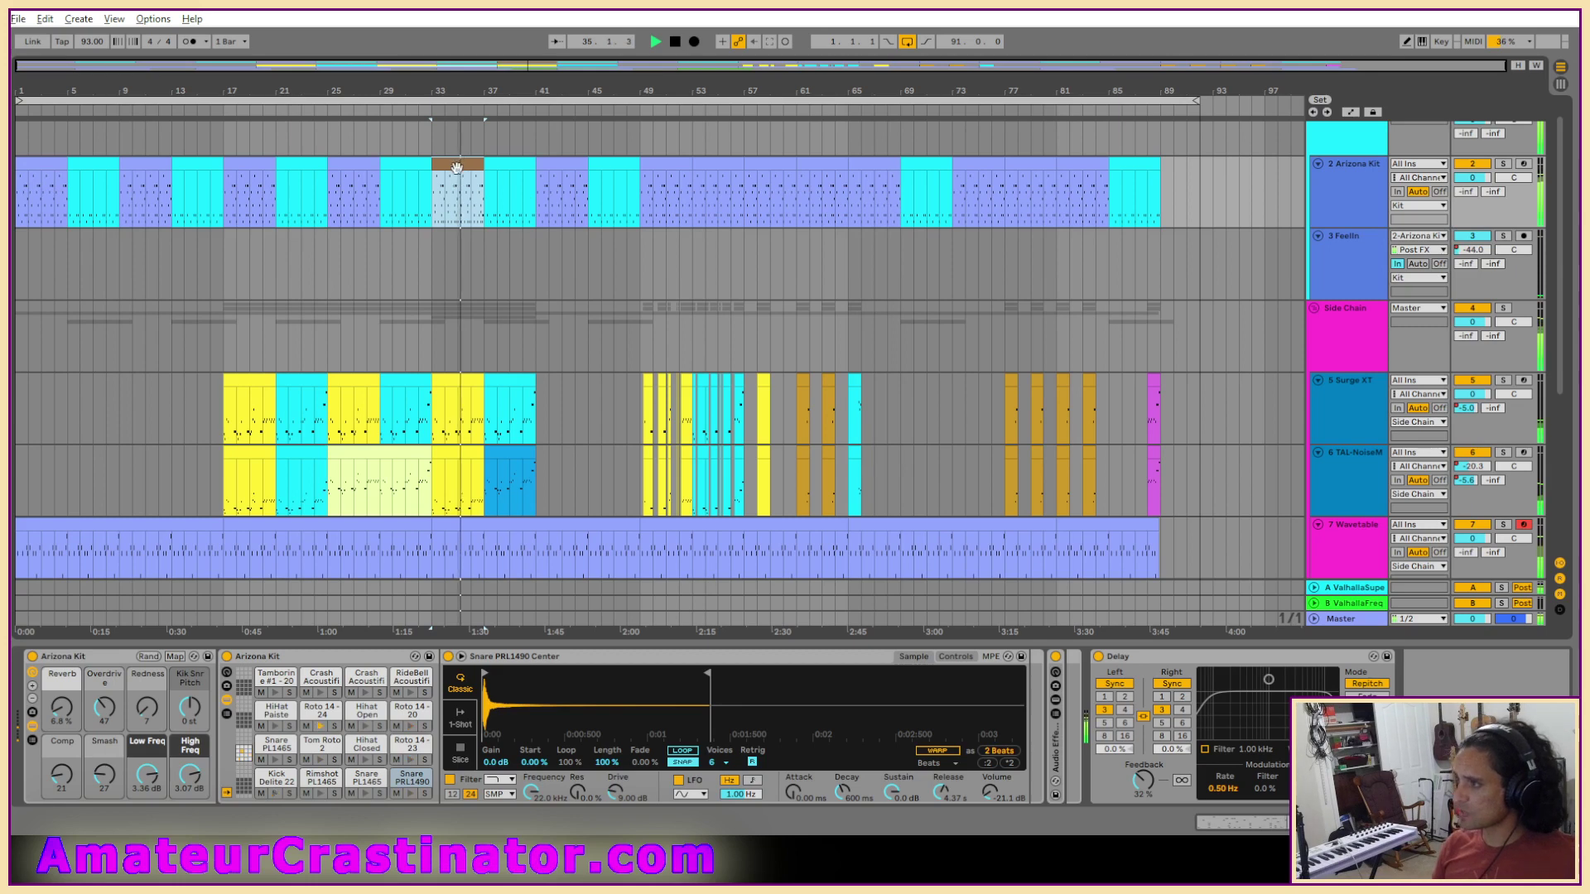
Copy the brown bar 33 clip on the Arizona Kit track to bars 49, 53 and 77.
left_click_drag(460, 166, 669, 166)
key("ctrl+d")
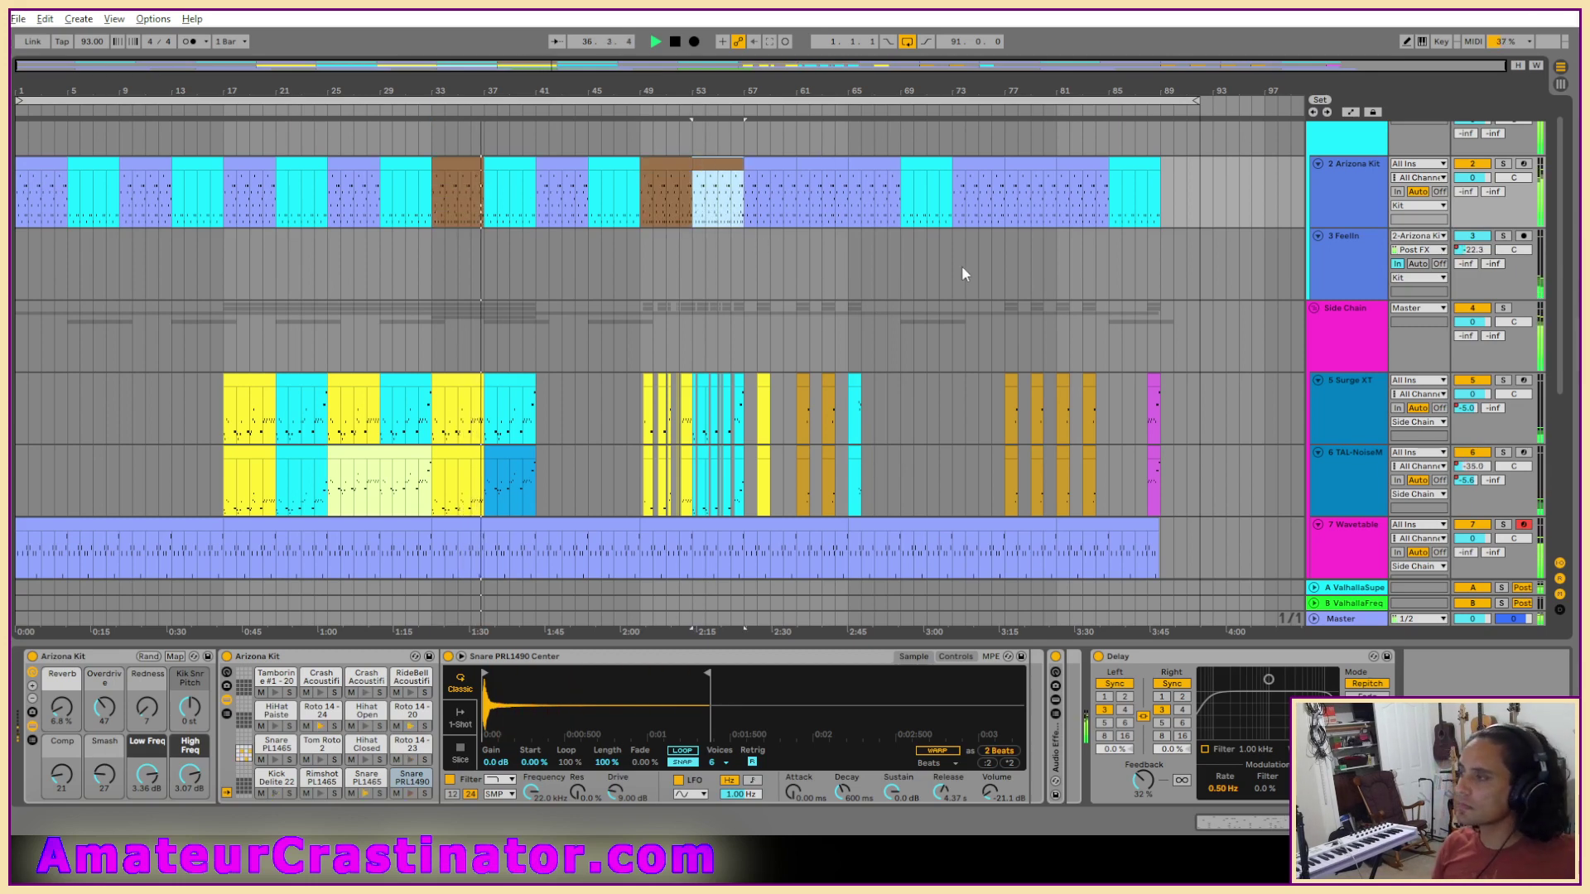
left_click(1033, 179)
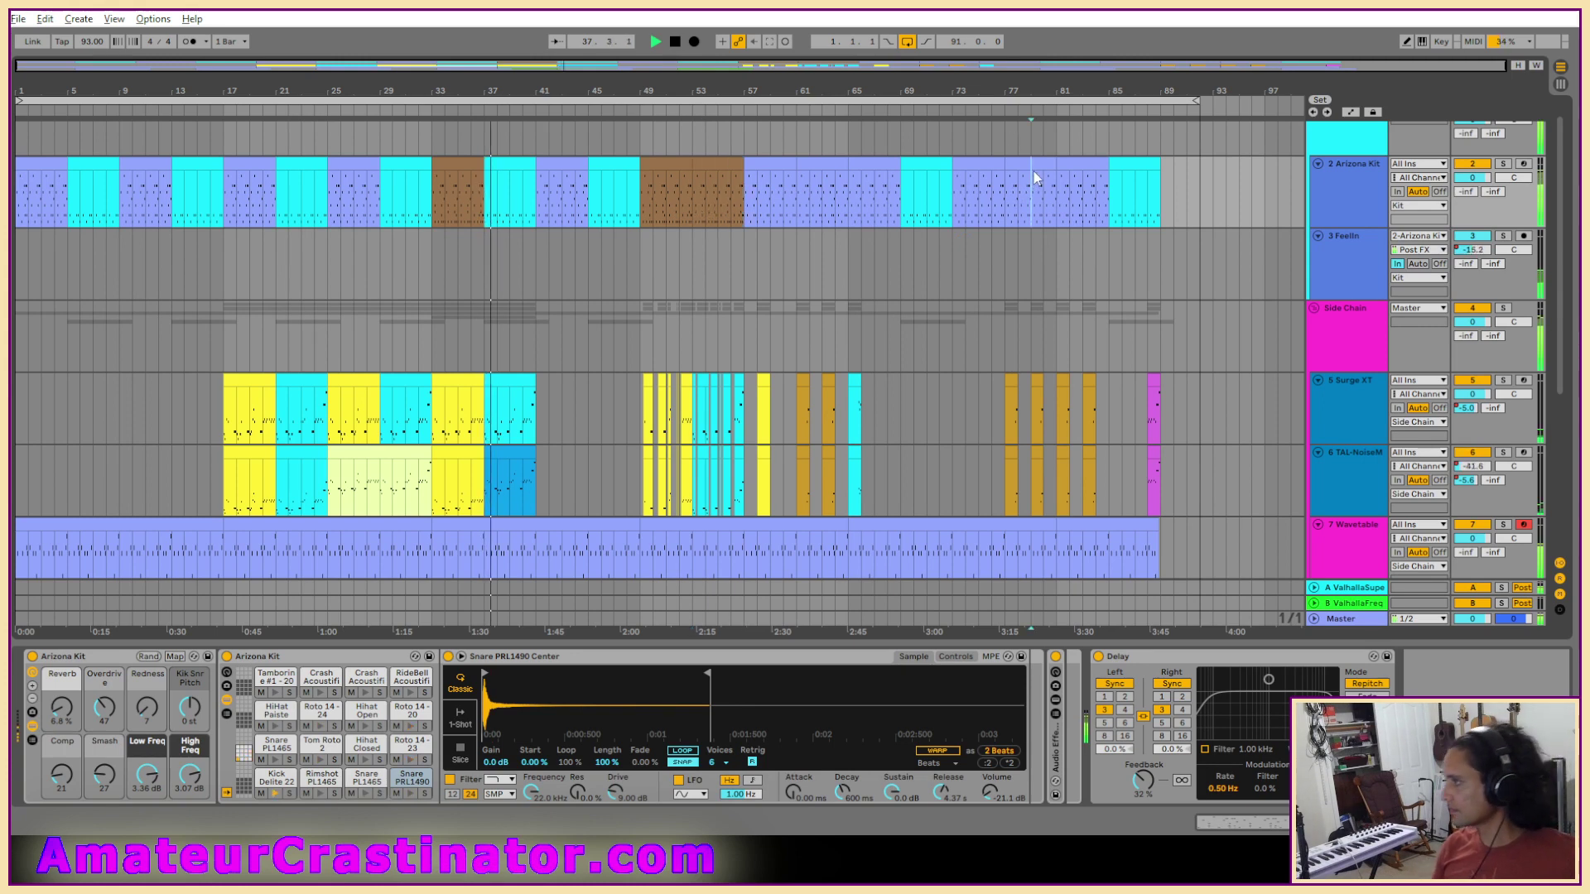
left_click(1034, 167)
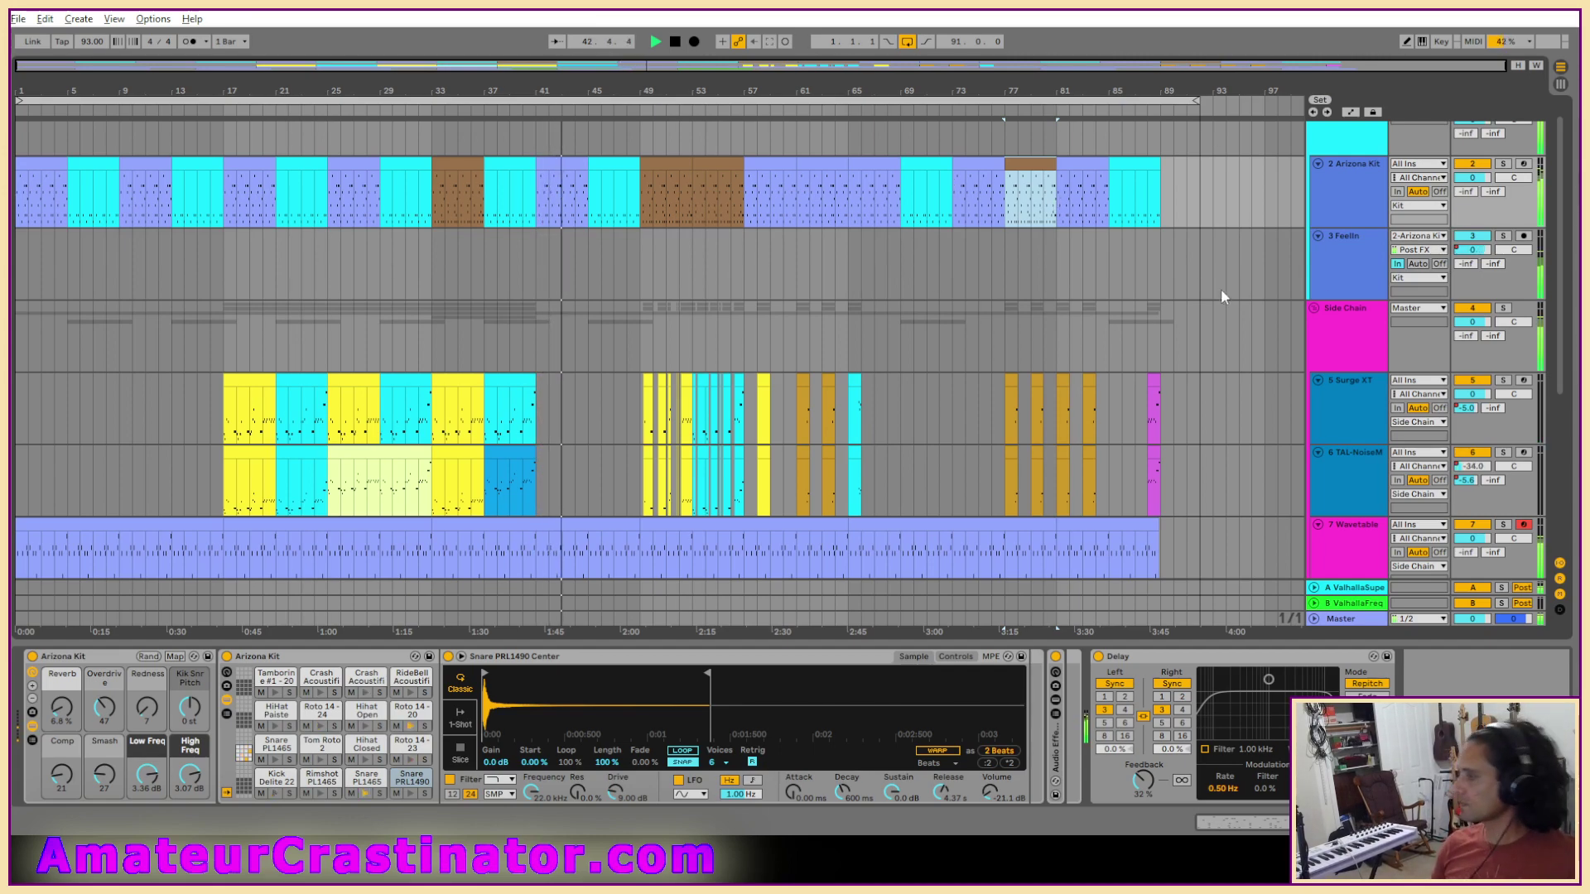
left_click(1380, 343)
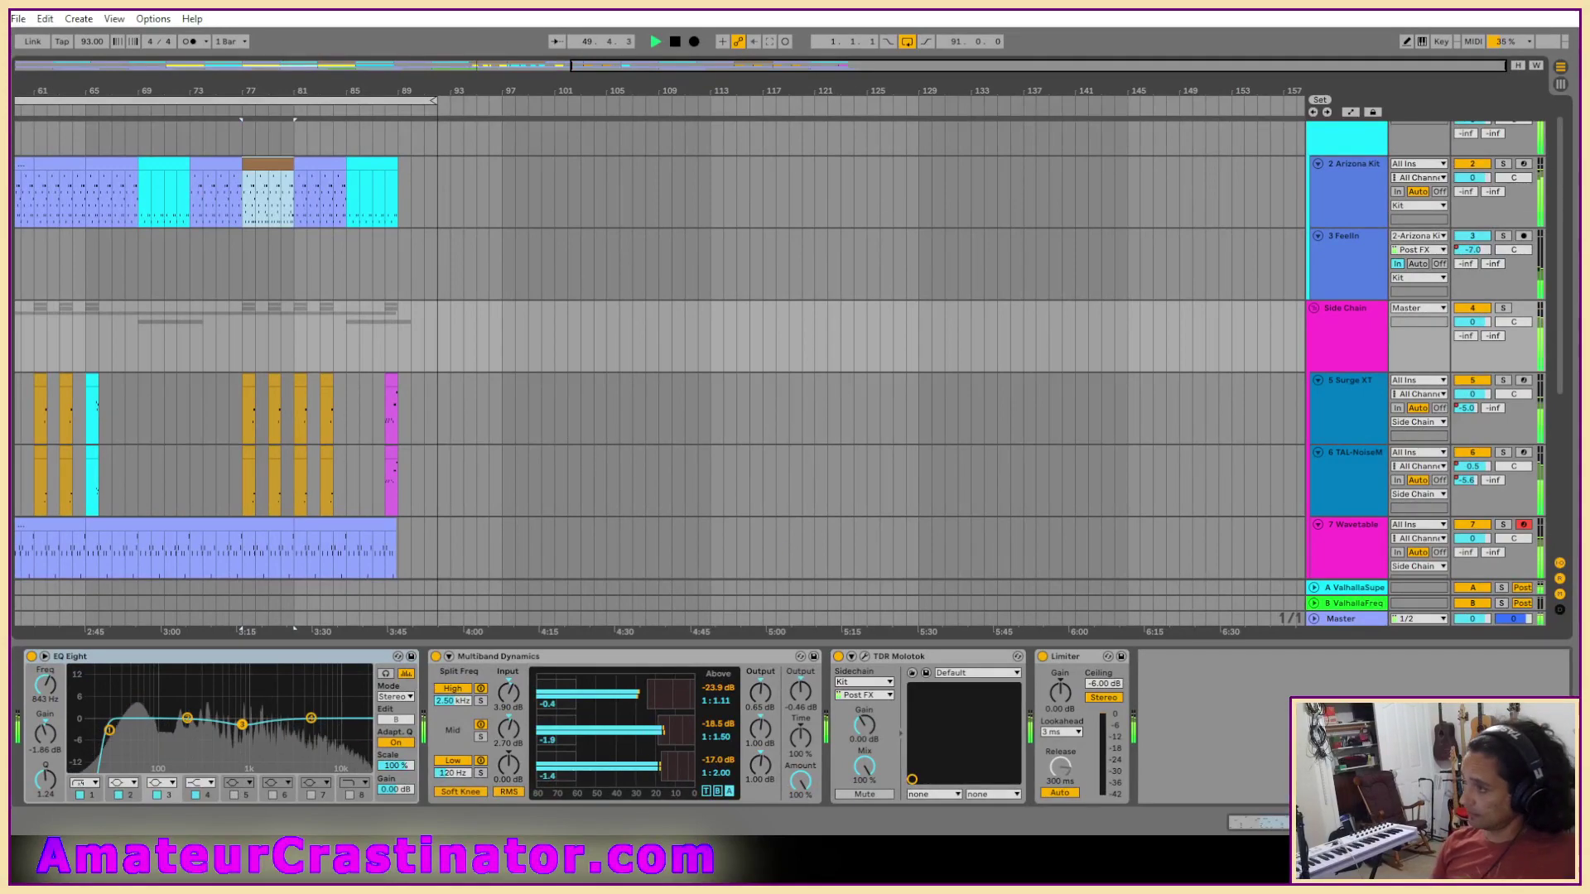
left_click_drag(181, 72, 414, 33)
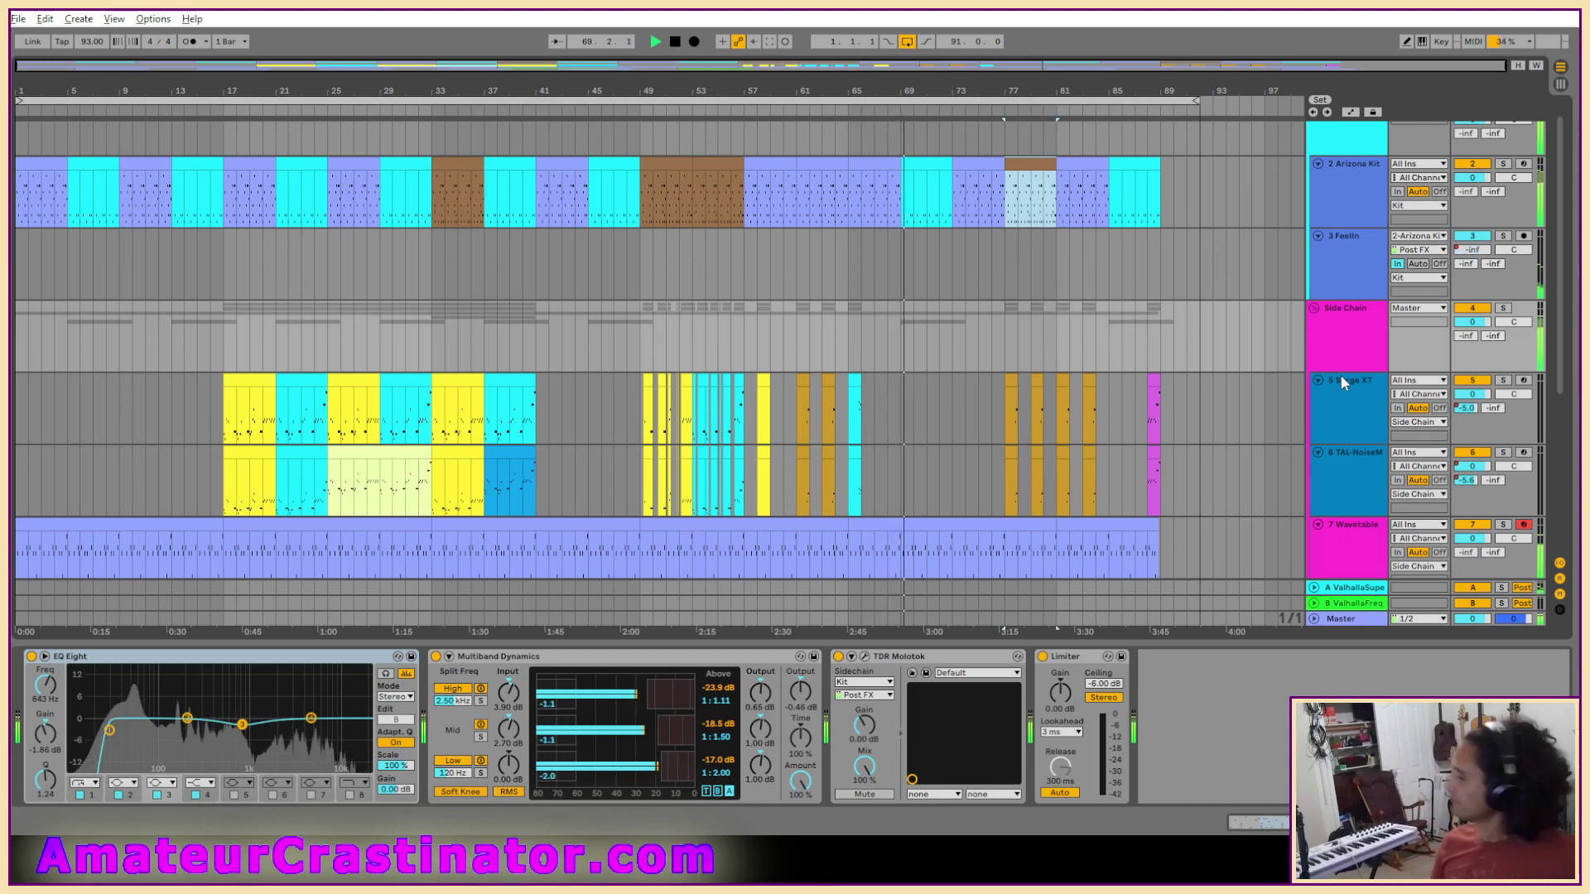
Remove the dip between bars 69 and 73 from the Deelay Dry automation on track 8 Surge XT.
key("a")
scroll(1330, 413, "down", 1)
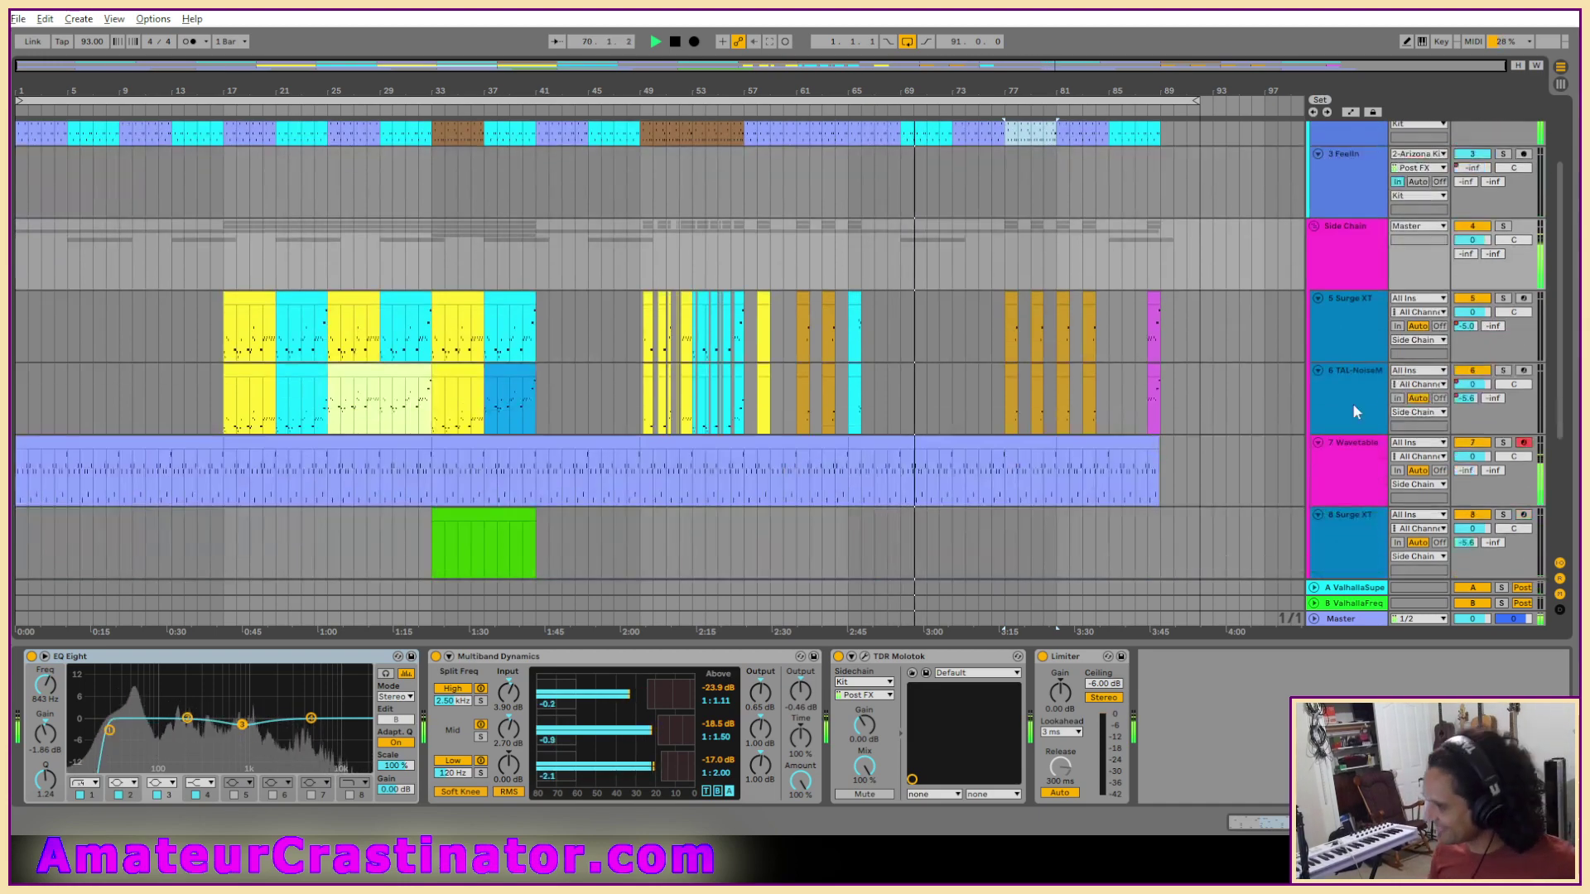
scroll(1043, 488, "down", 2)
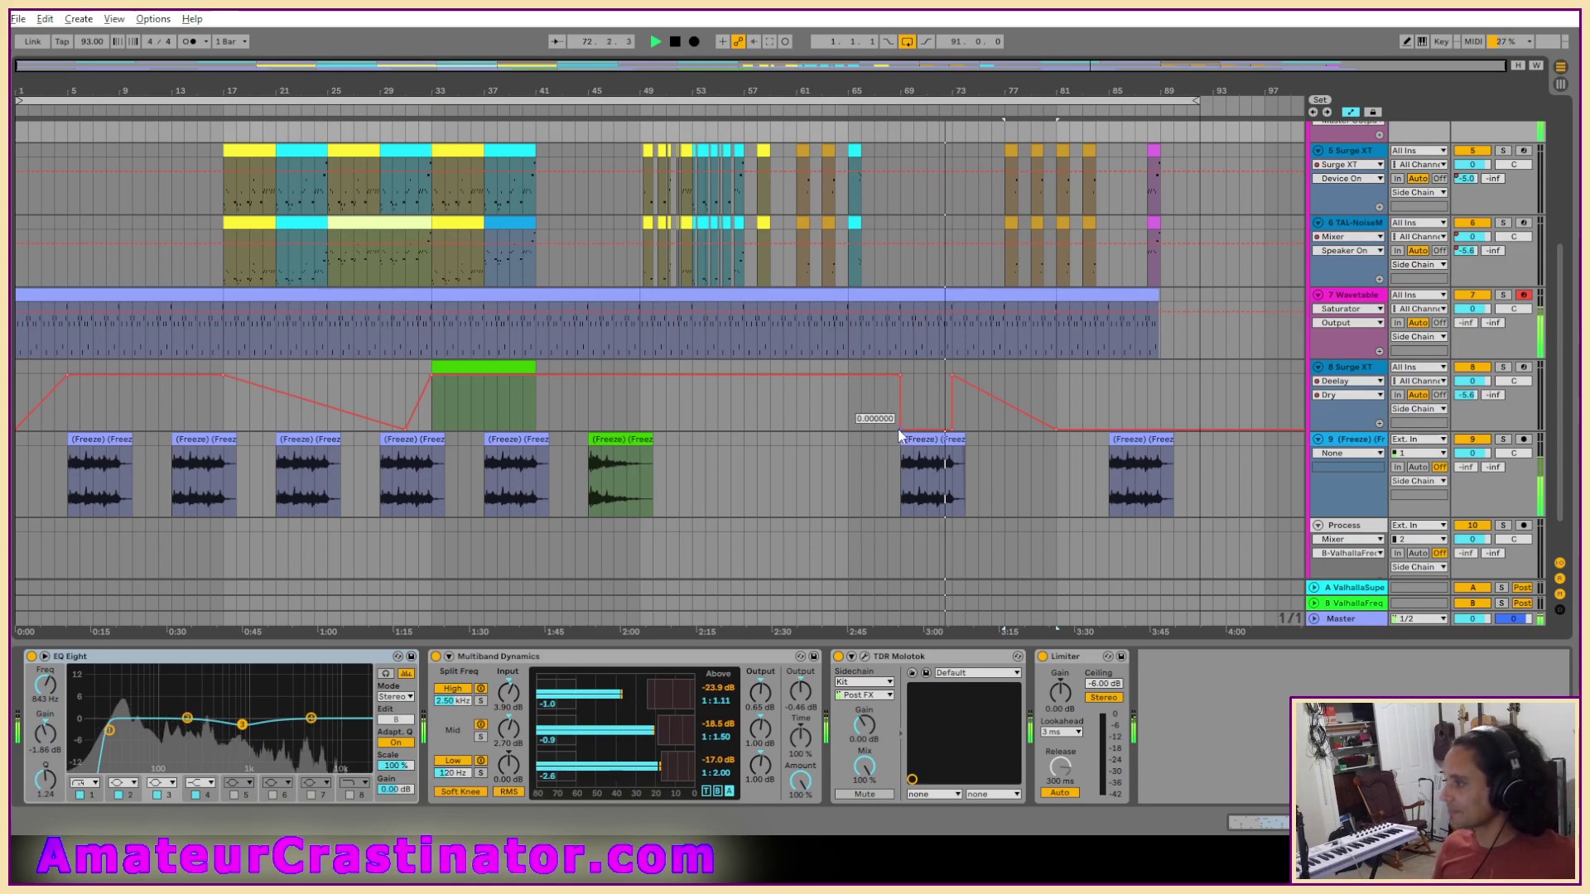
left_click(901, 429)
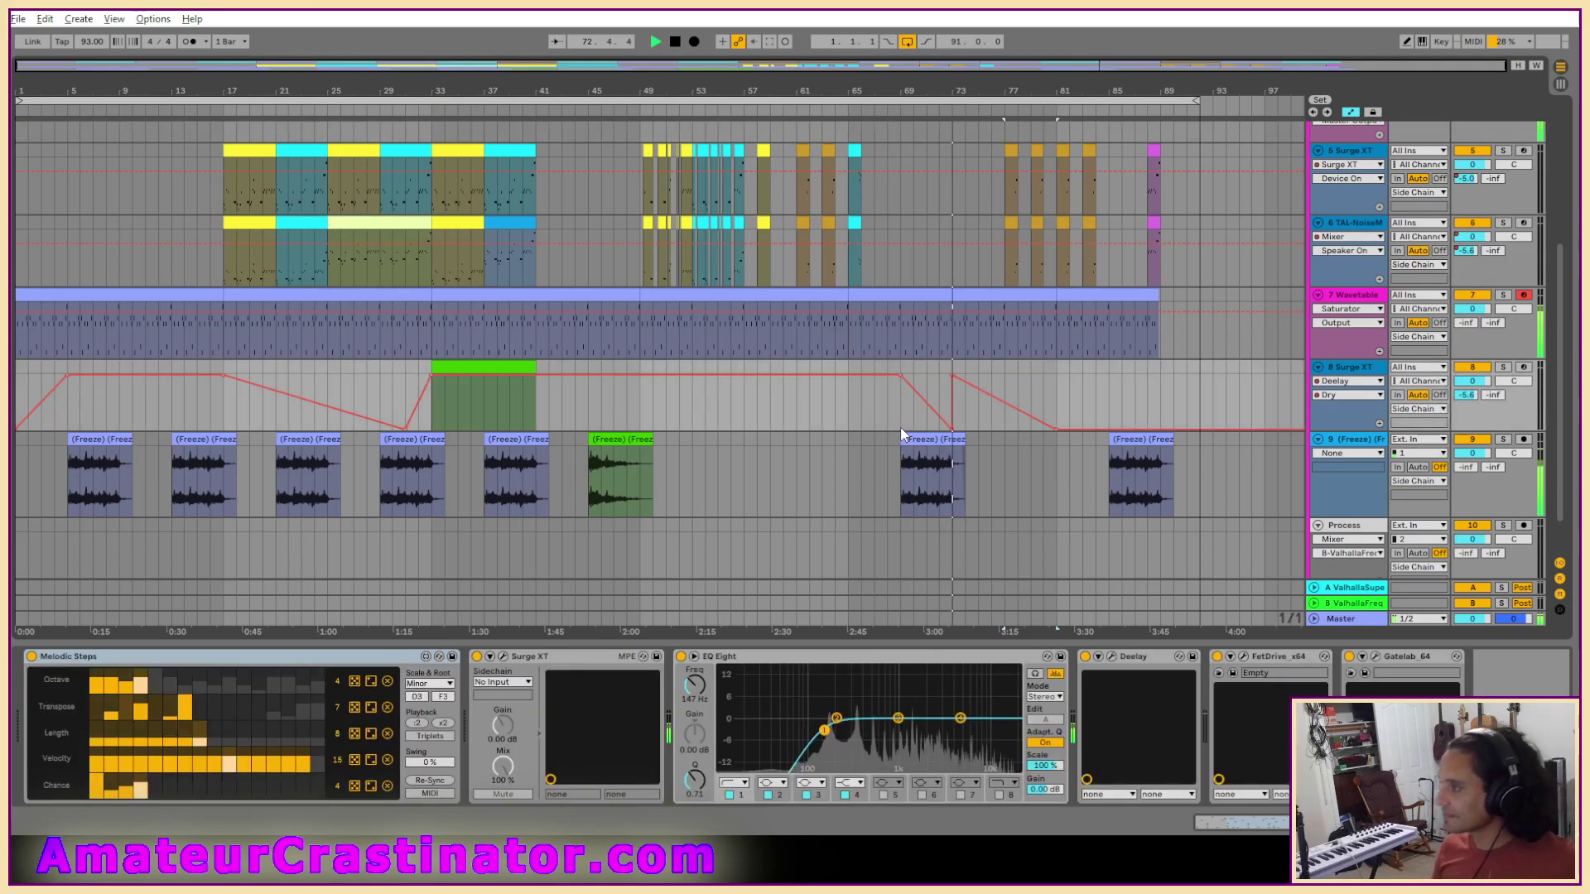
left_click(952, 430)
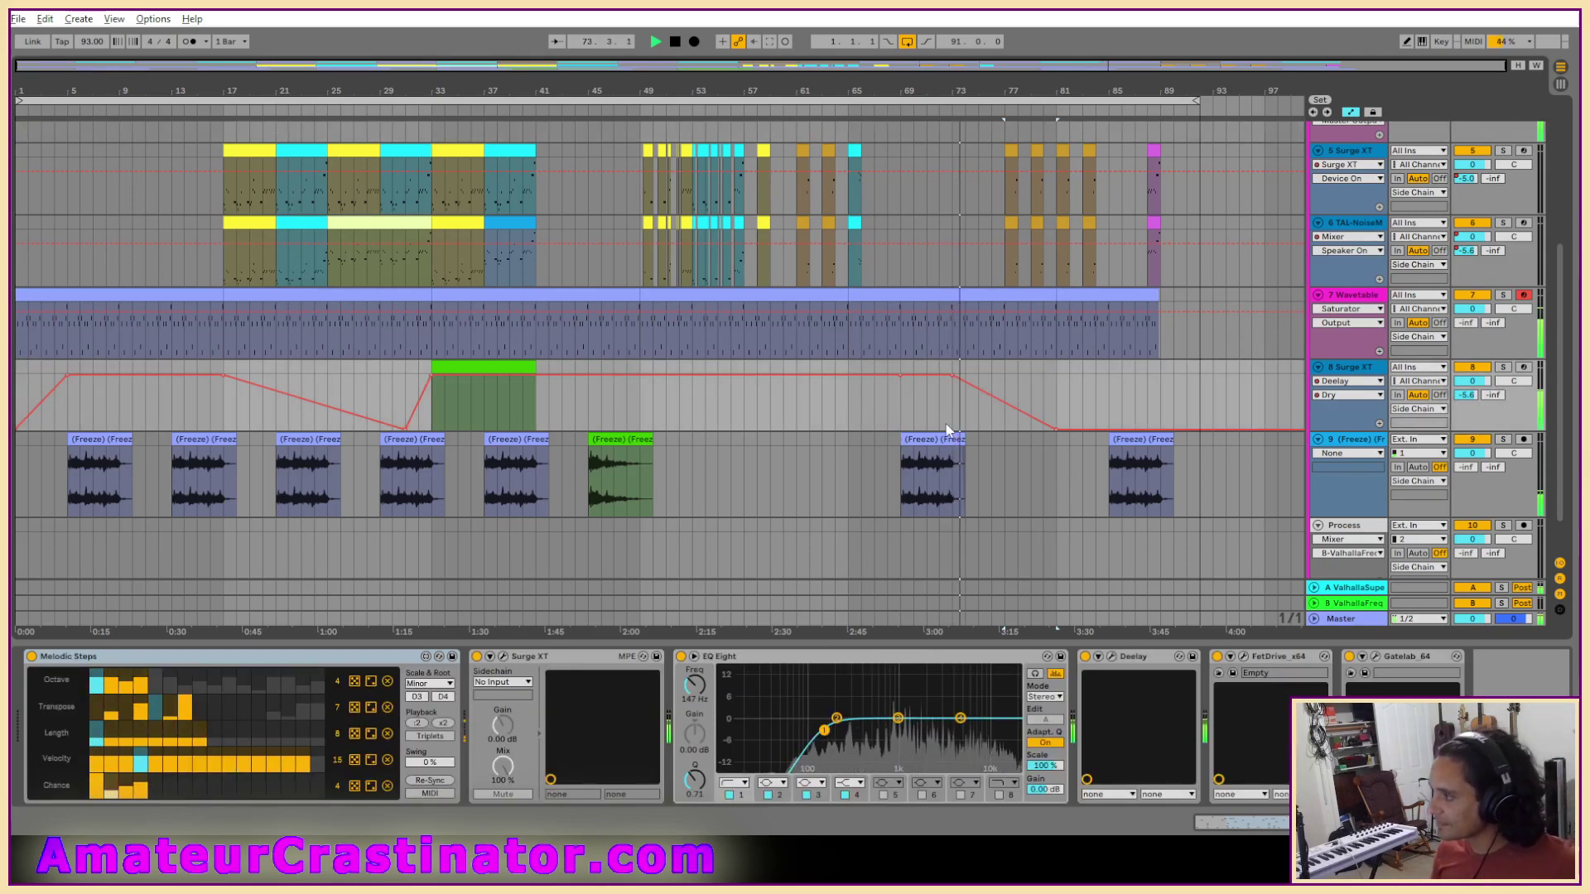
left_click(902, 377)
Replay the arrangement from about bar 68 to listen to the edited Deelay Dry automation.
key("space")
key("space")
left_click(883, 406)
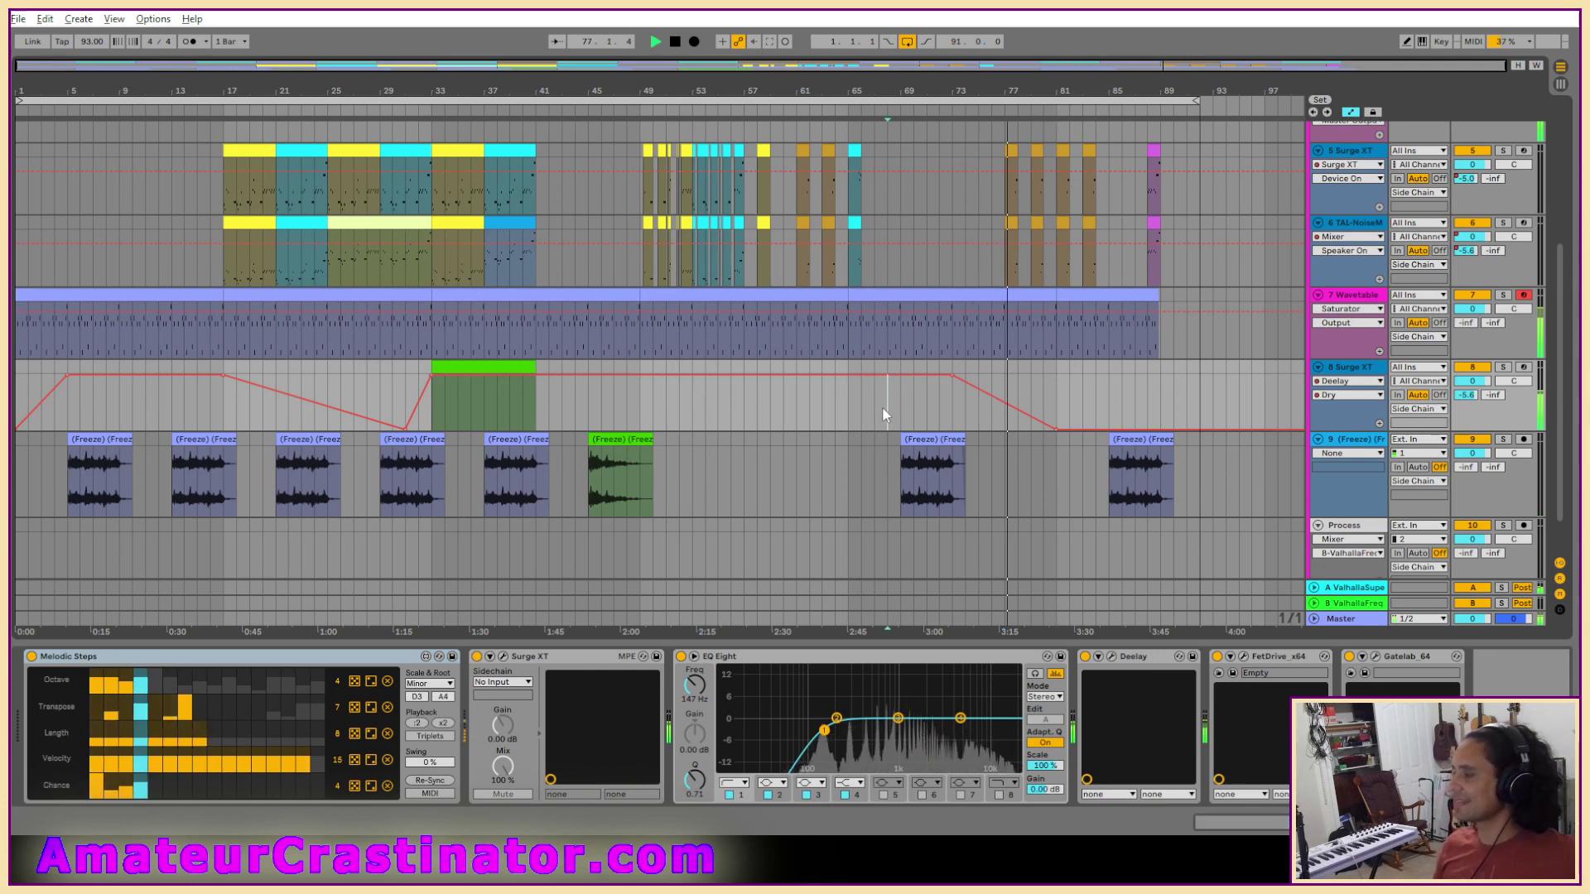
key("space")
key("space")
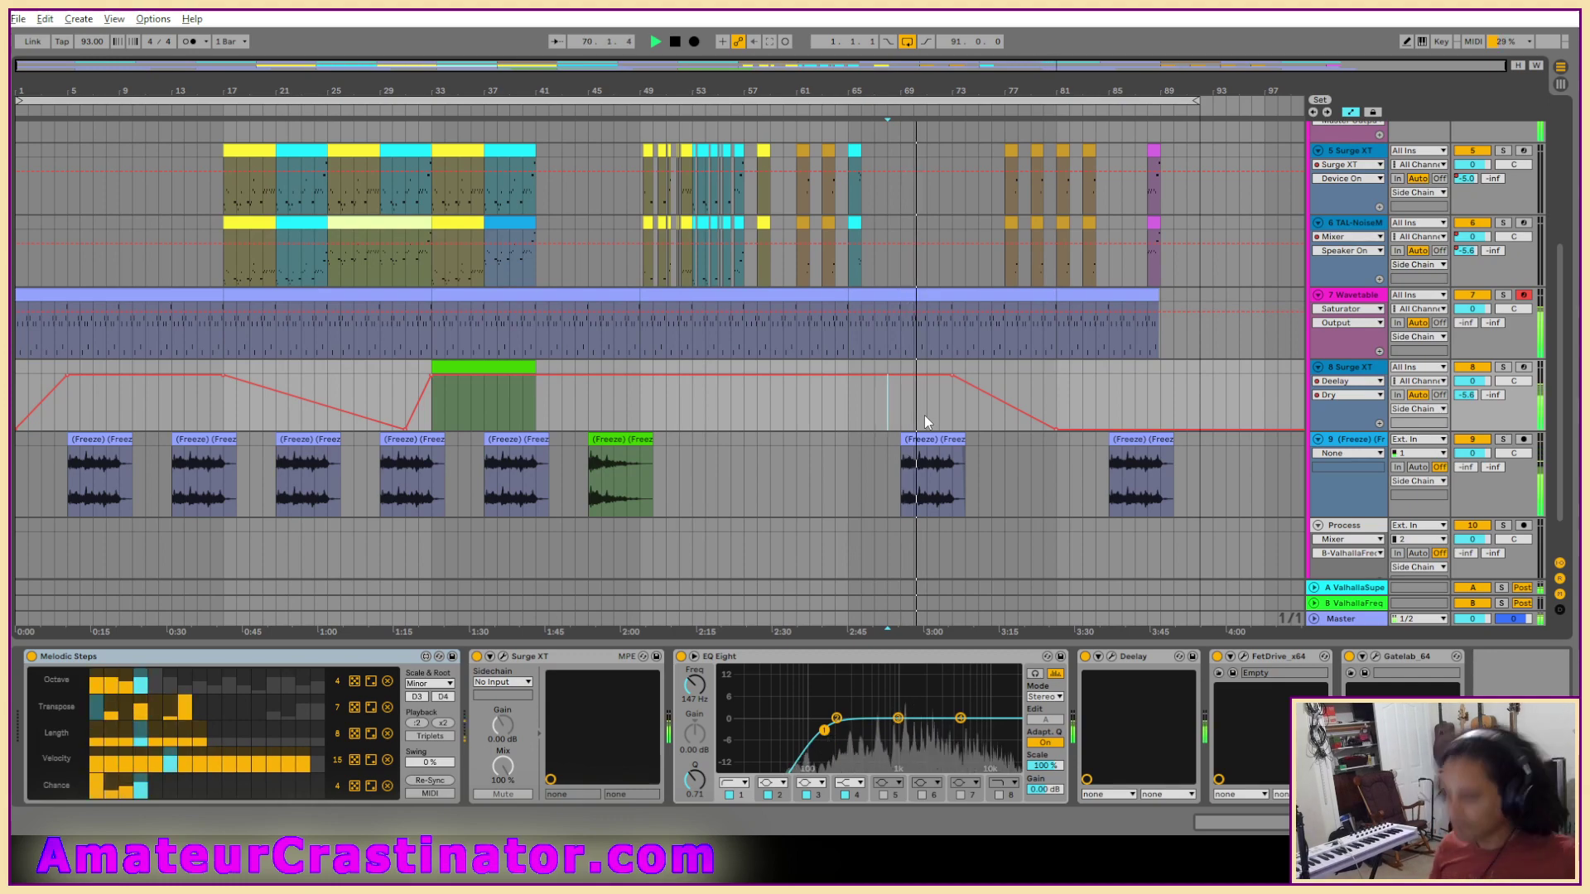
Examine the Deelay Wet automation on track 8 Surge XT and audition the passage around the freeze clip at bar 69.
left_click(1339, 396)
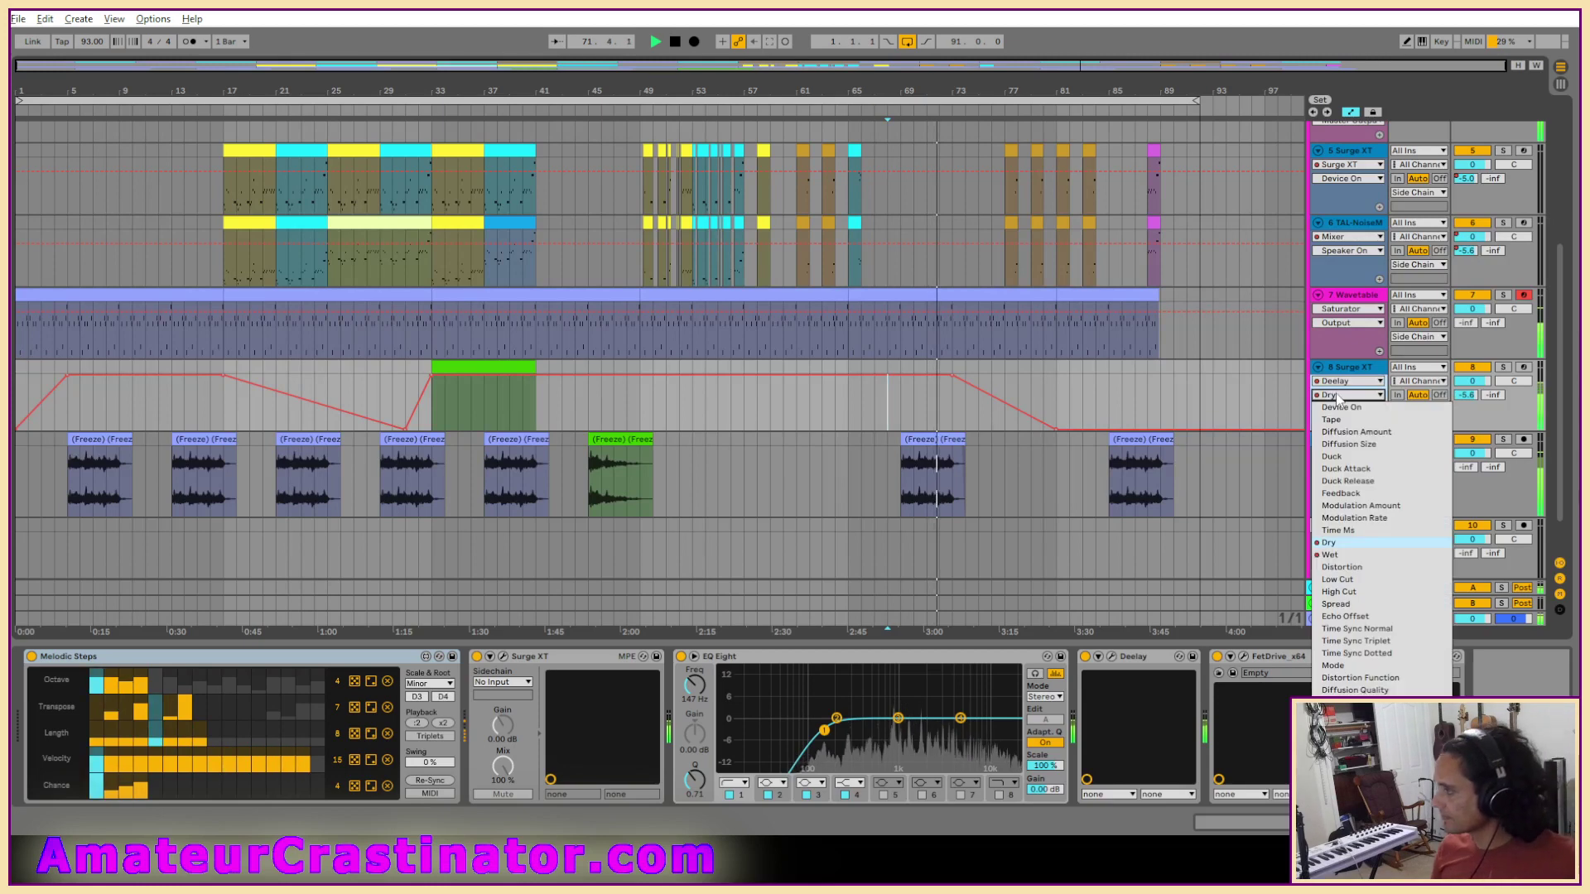
left_click(1325, 547)
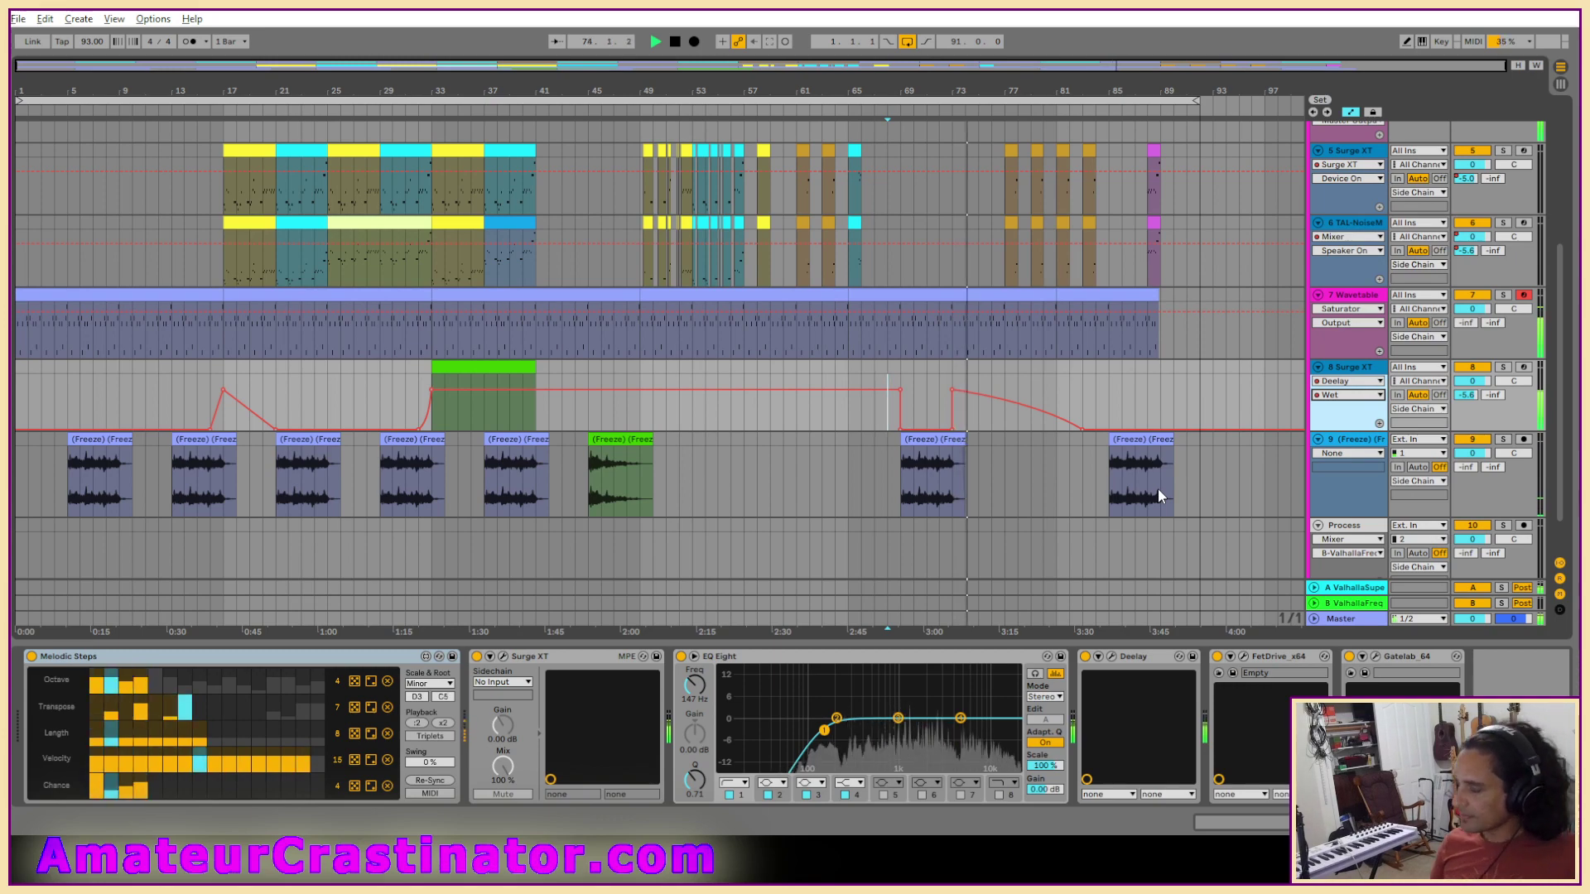
key("a")
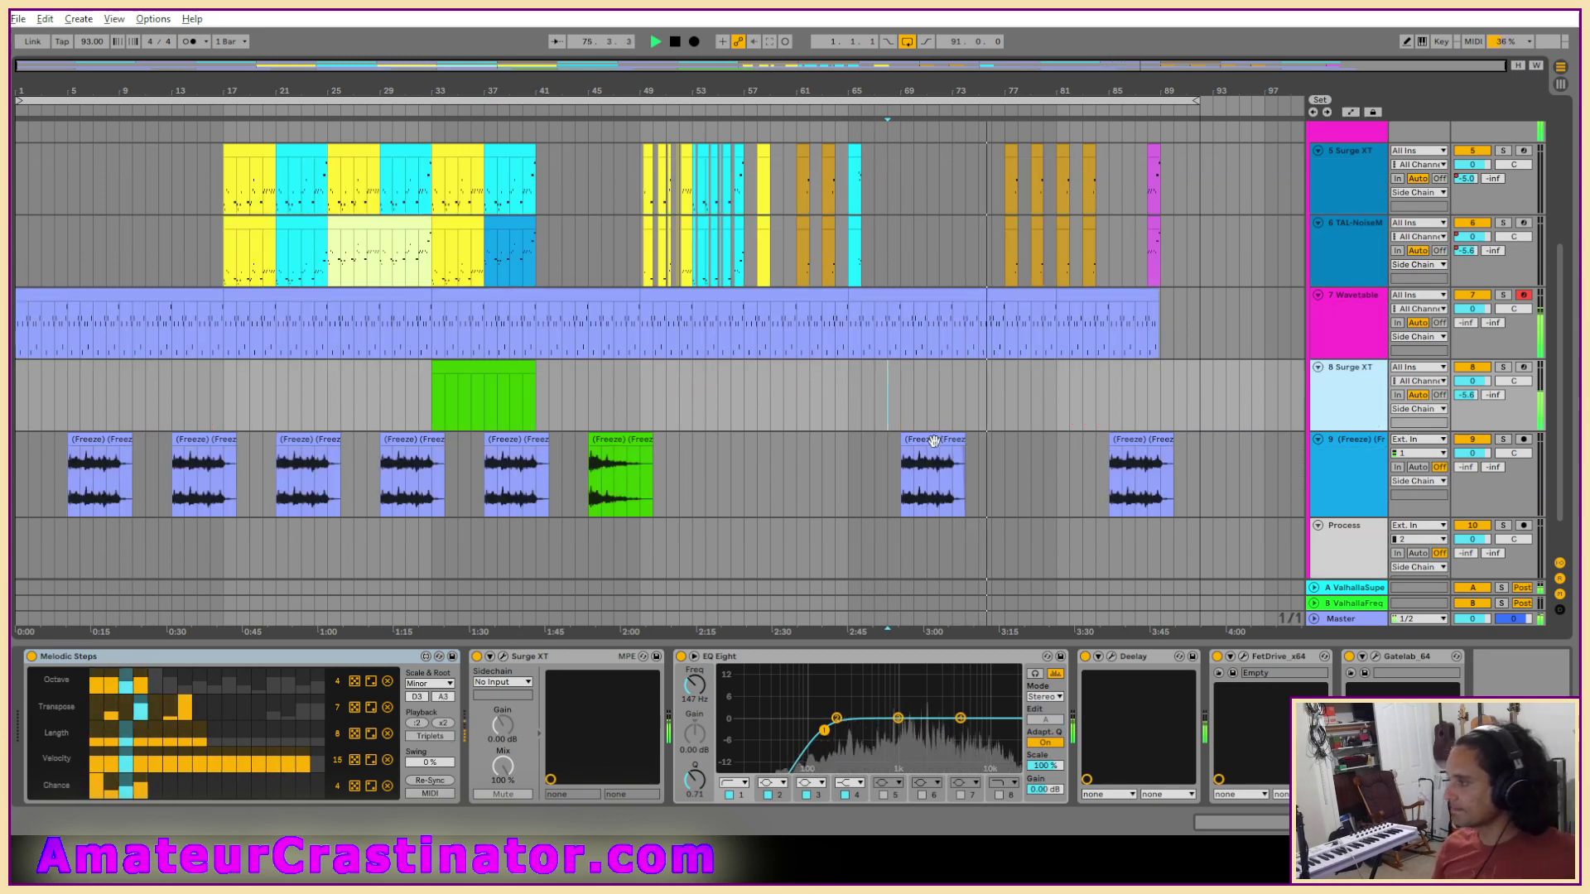
scroll(934, 441, "up", 5)
key("a")
key("space")
key("space")
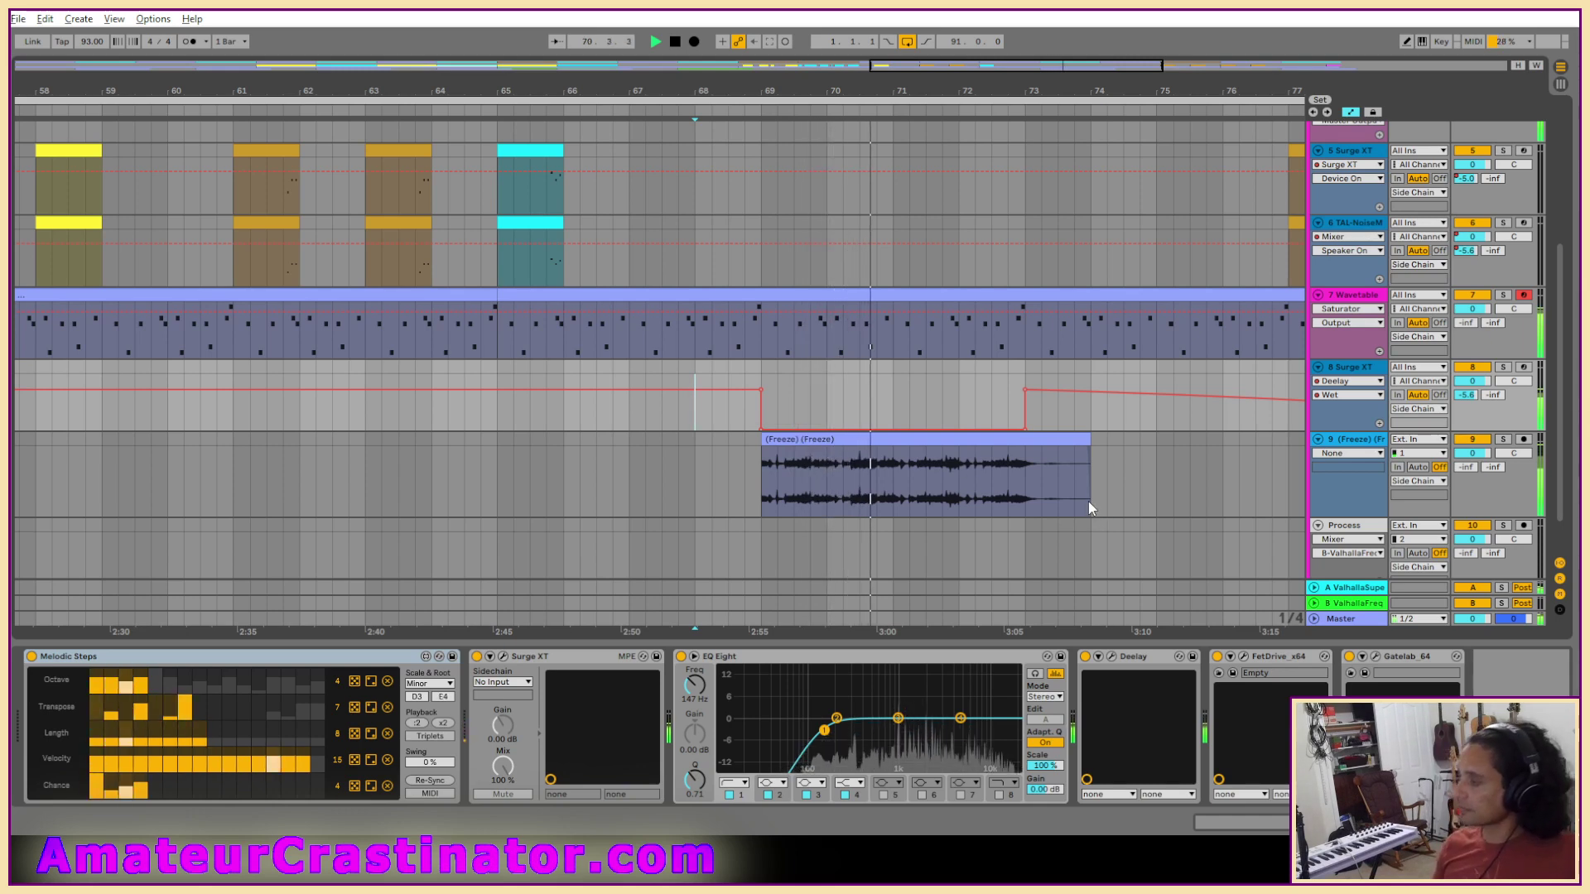
key("a")
key("w")
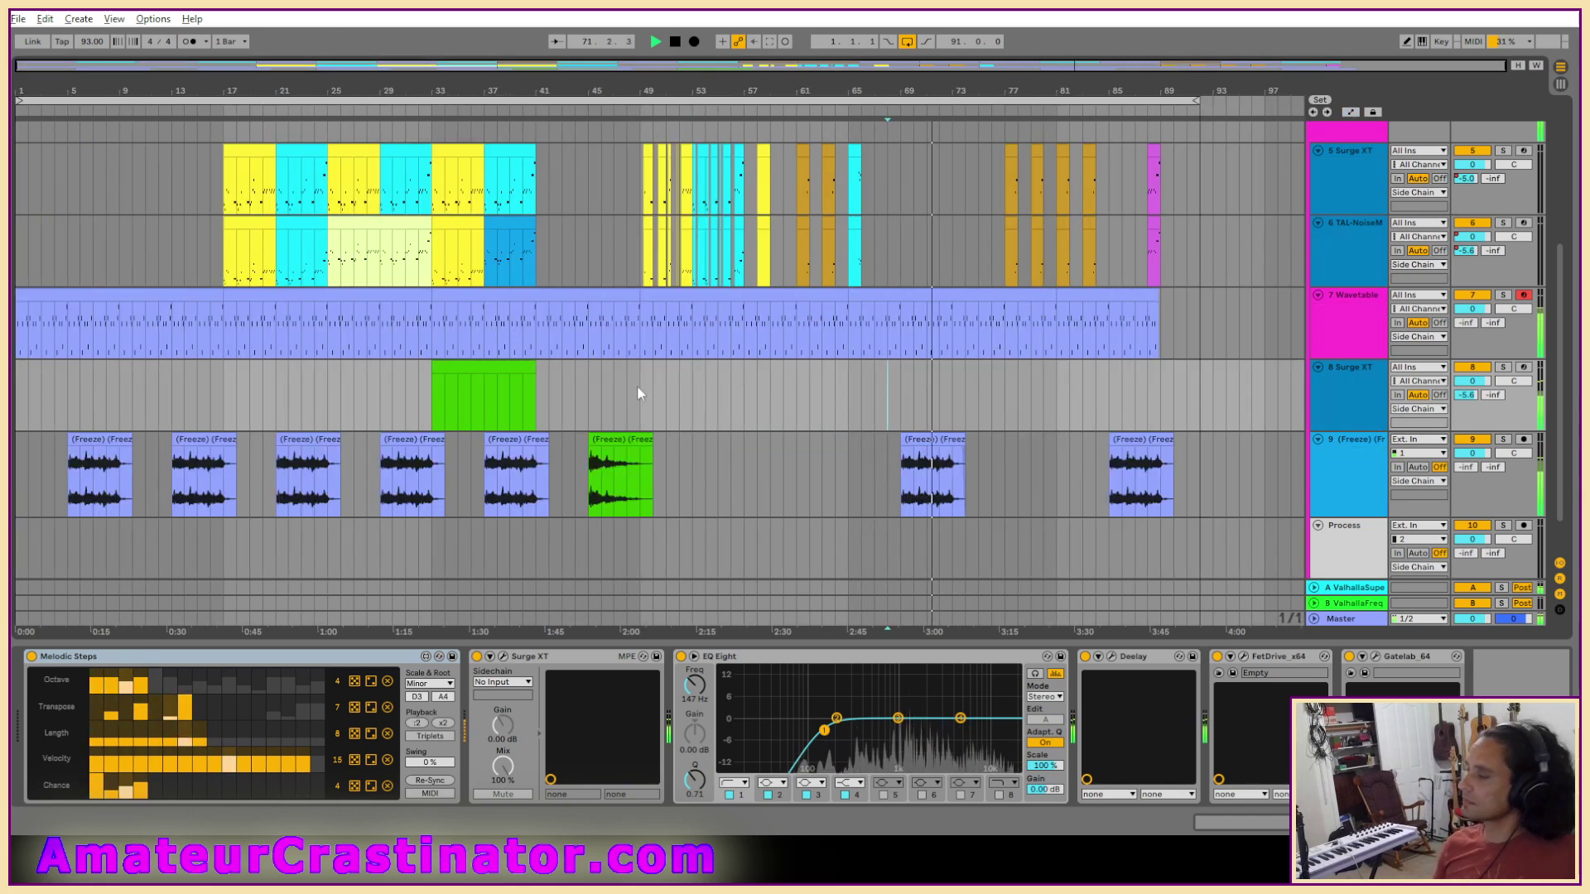
key("space")
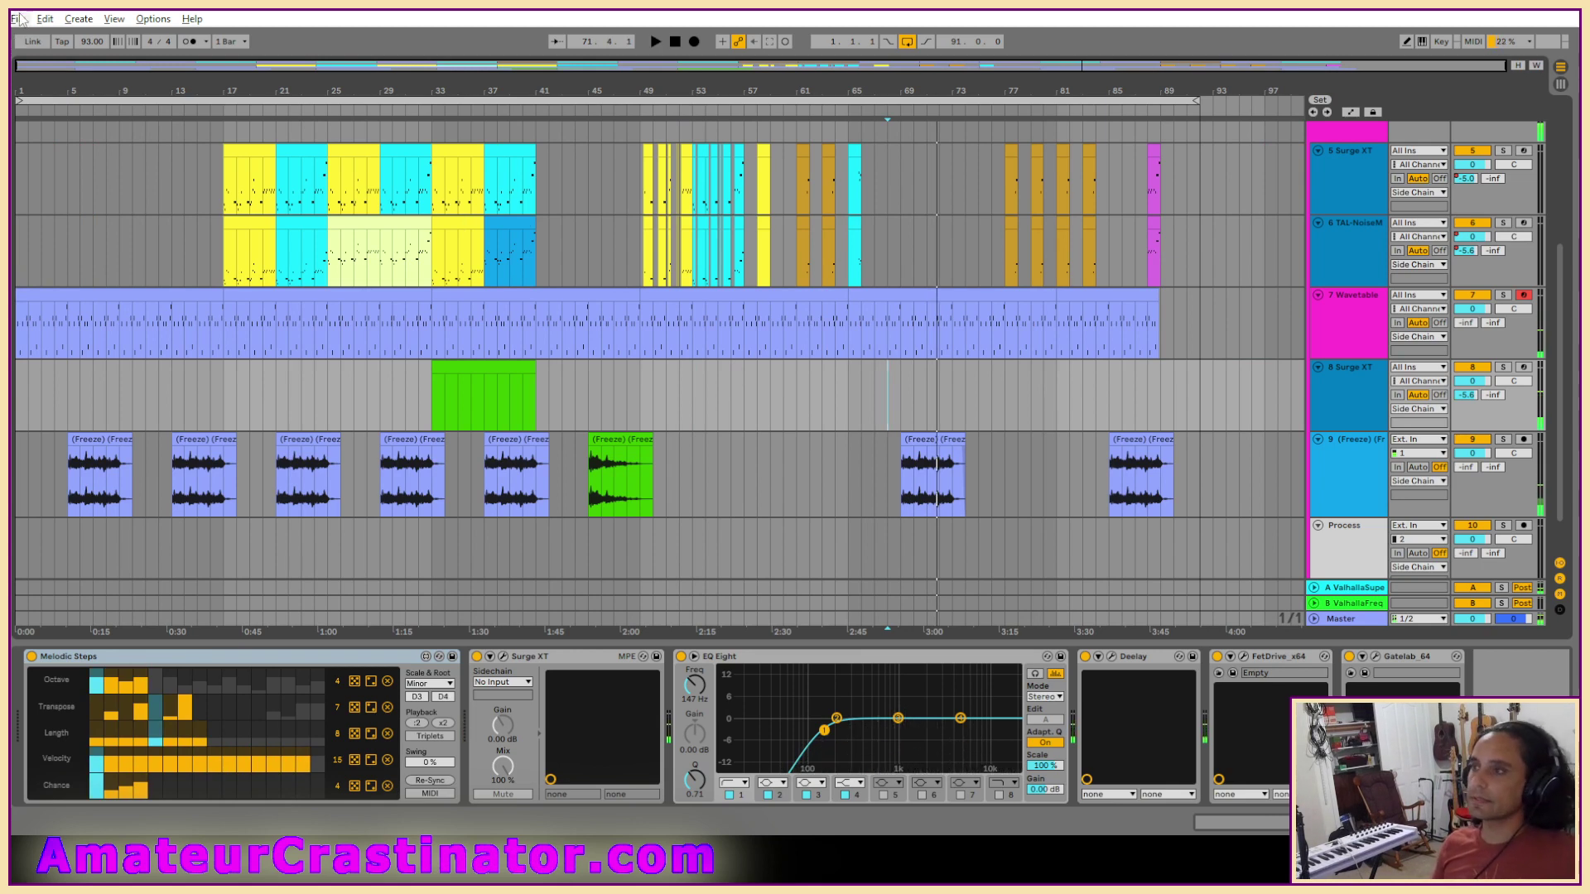
Open the Live set in the The Level Johnny Project folder under Live Recordings.
left_click(17, 19)
left_click(49, 57)
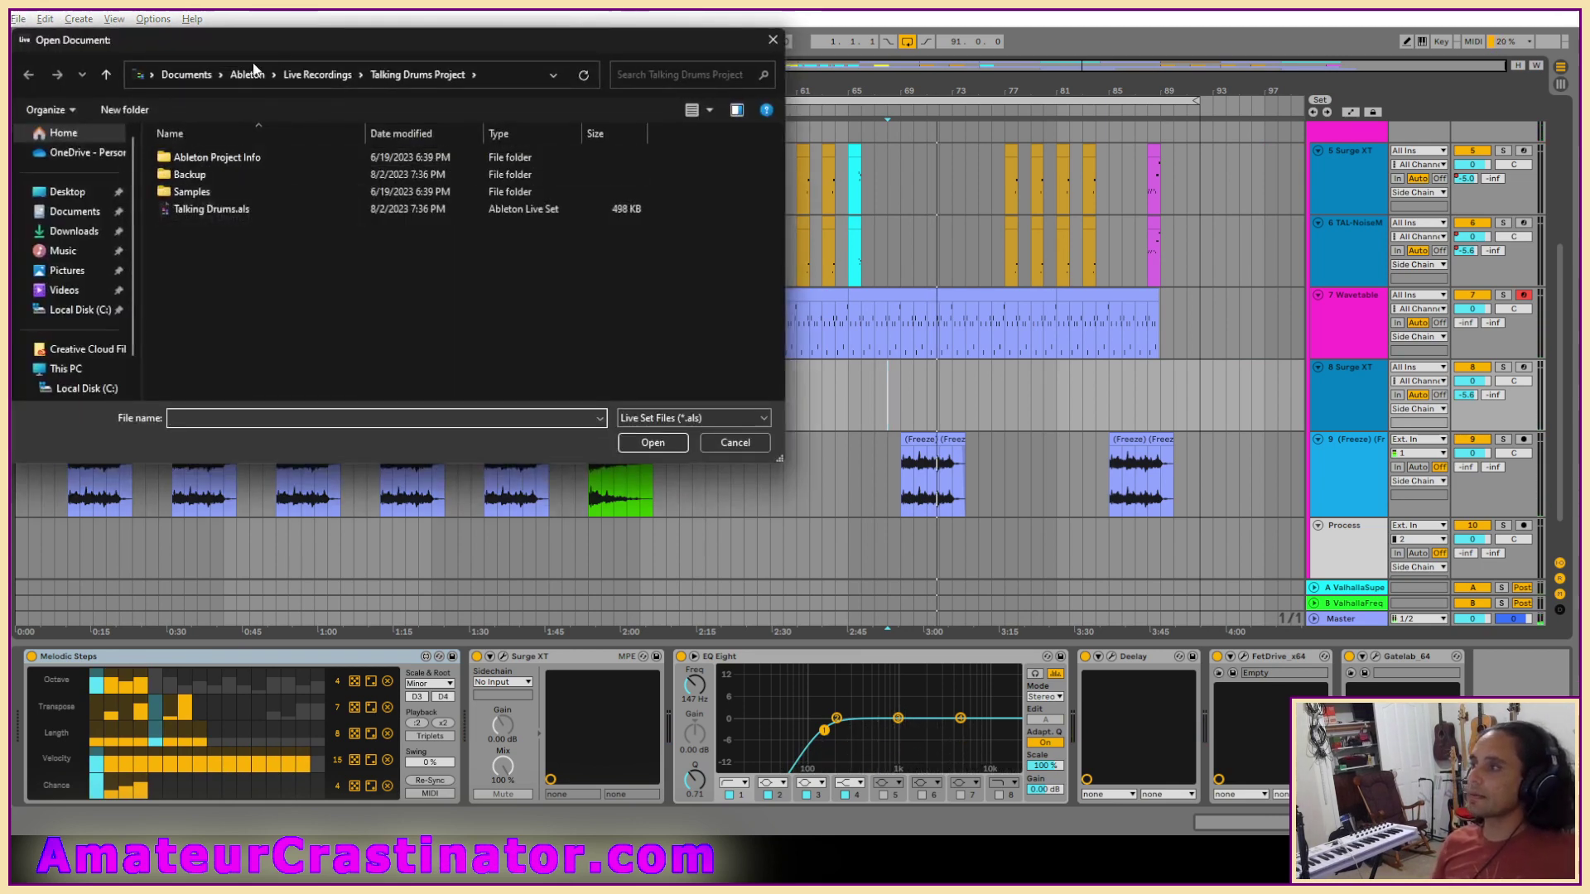
left_click(313, 80)
scroll(273, 339, "down", 5)
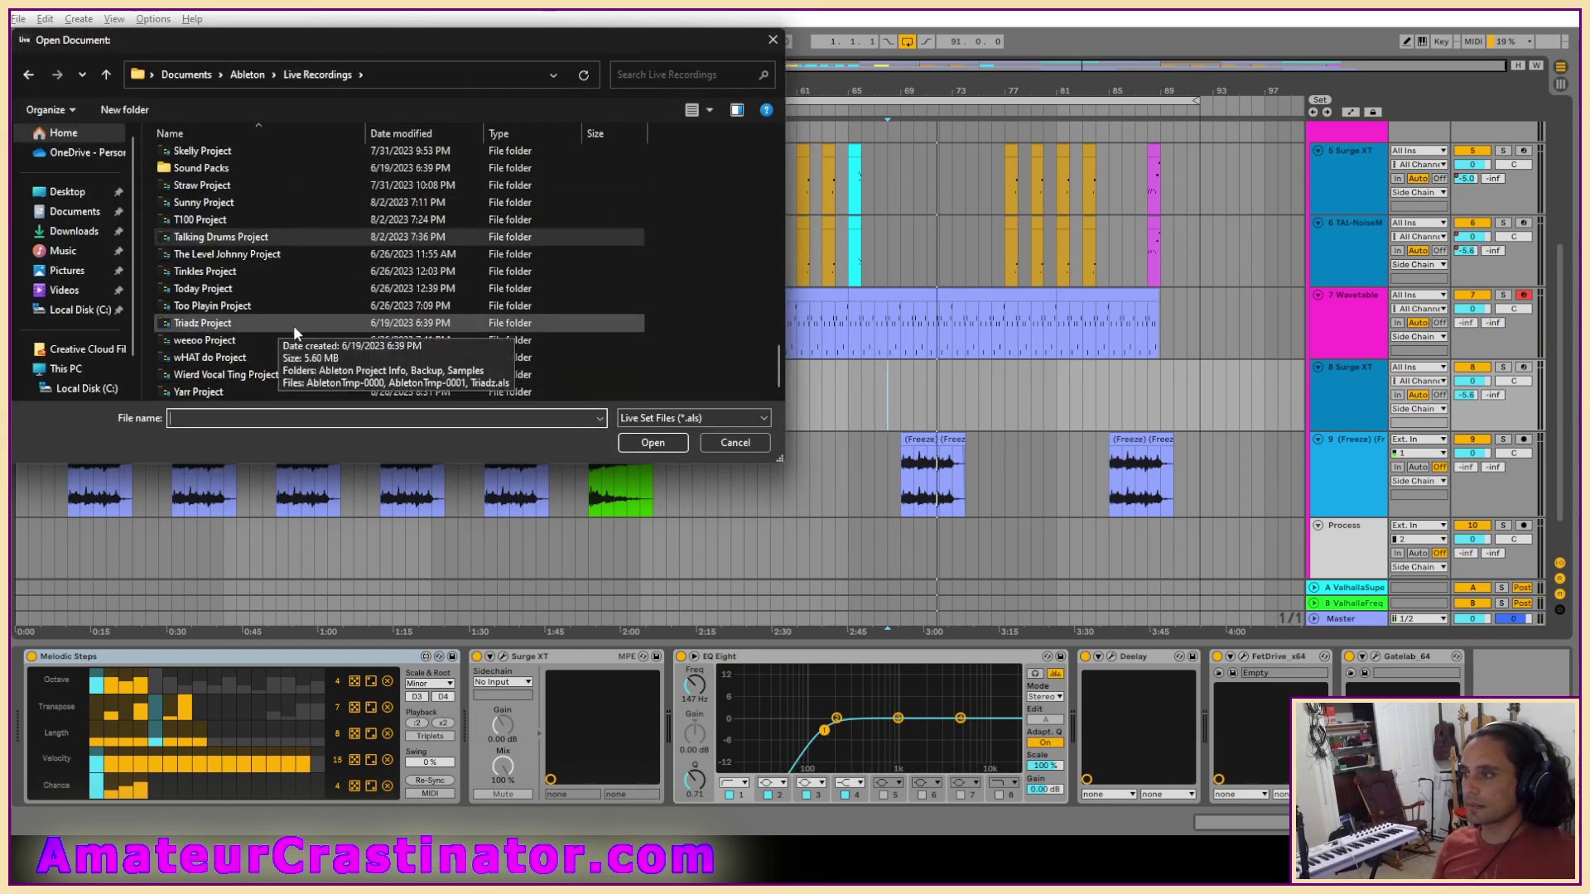
double_click(223, 254)
double_click(200, 229)
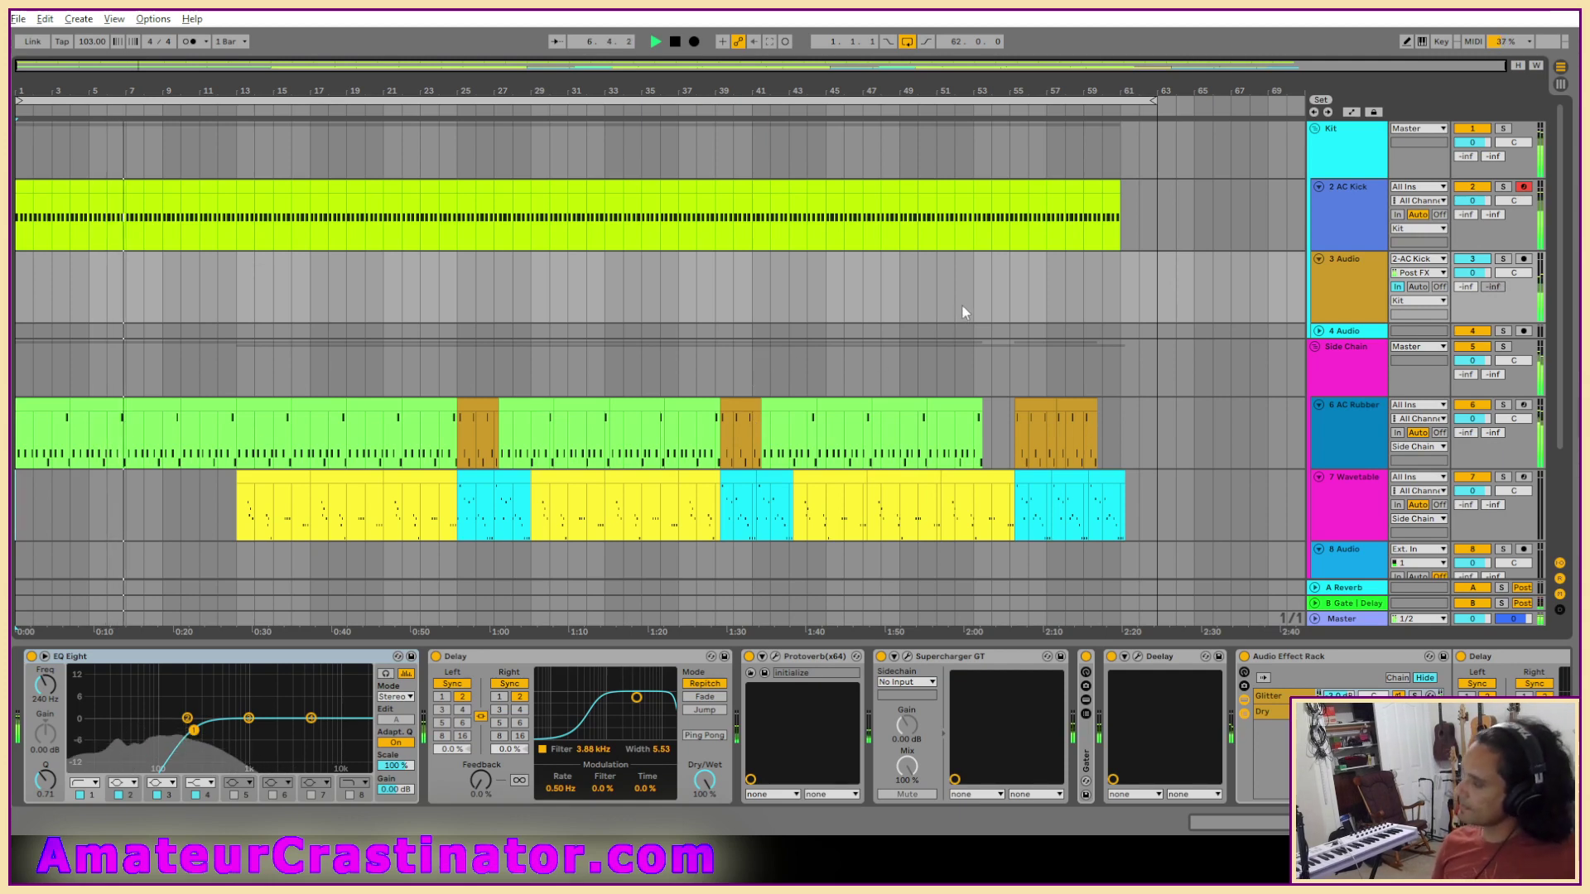
Paste an EQ Eight at the end of the track 3 Audio device chain and set its first band to a low-cut filter.
left_click(1346, 285)
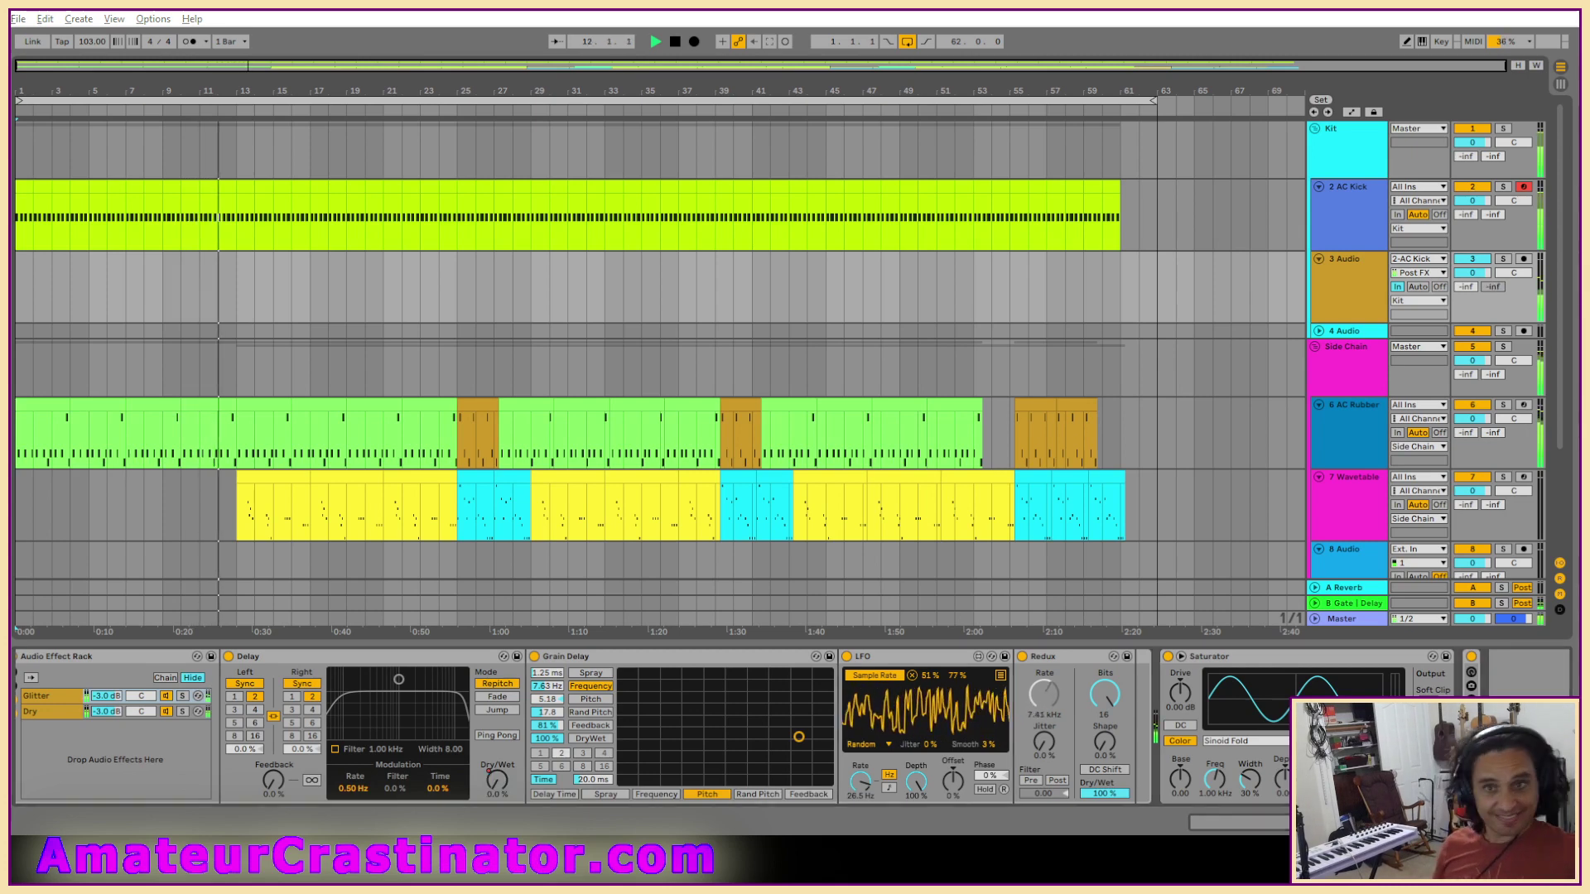
key("ctrl+v")
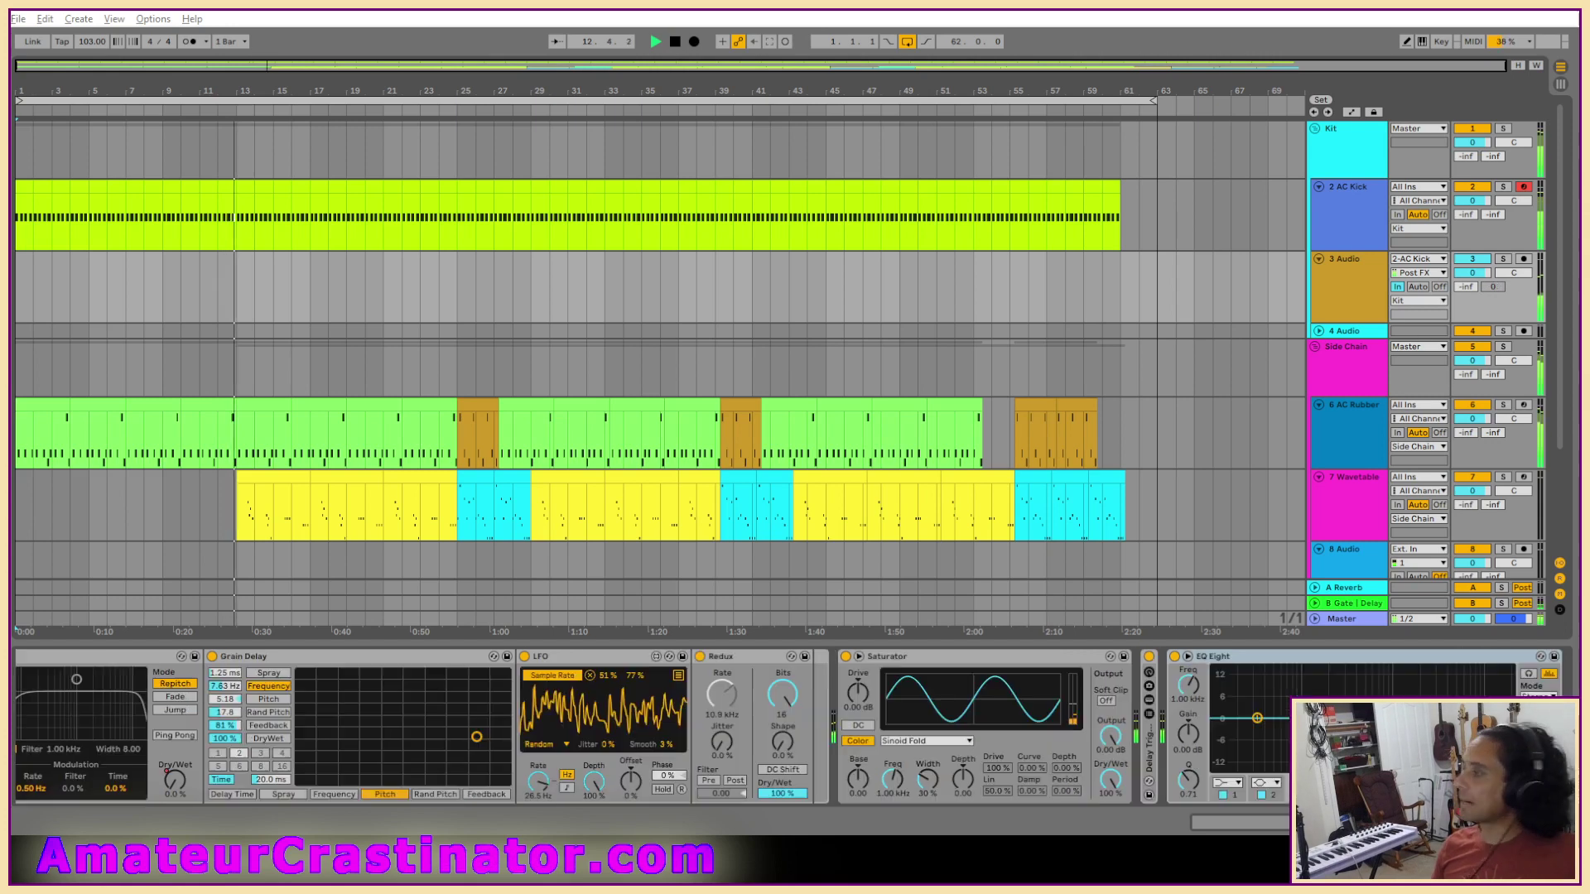
left_click(1227, 783)
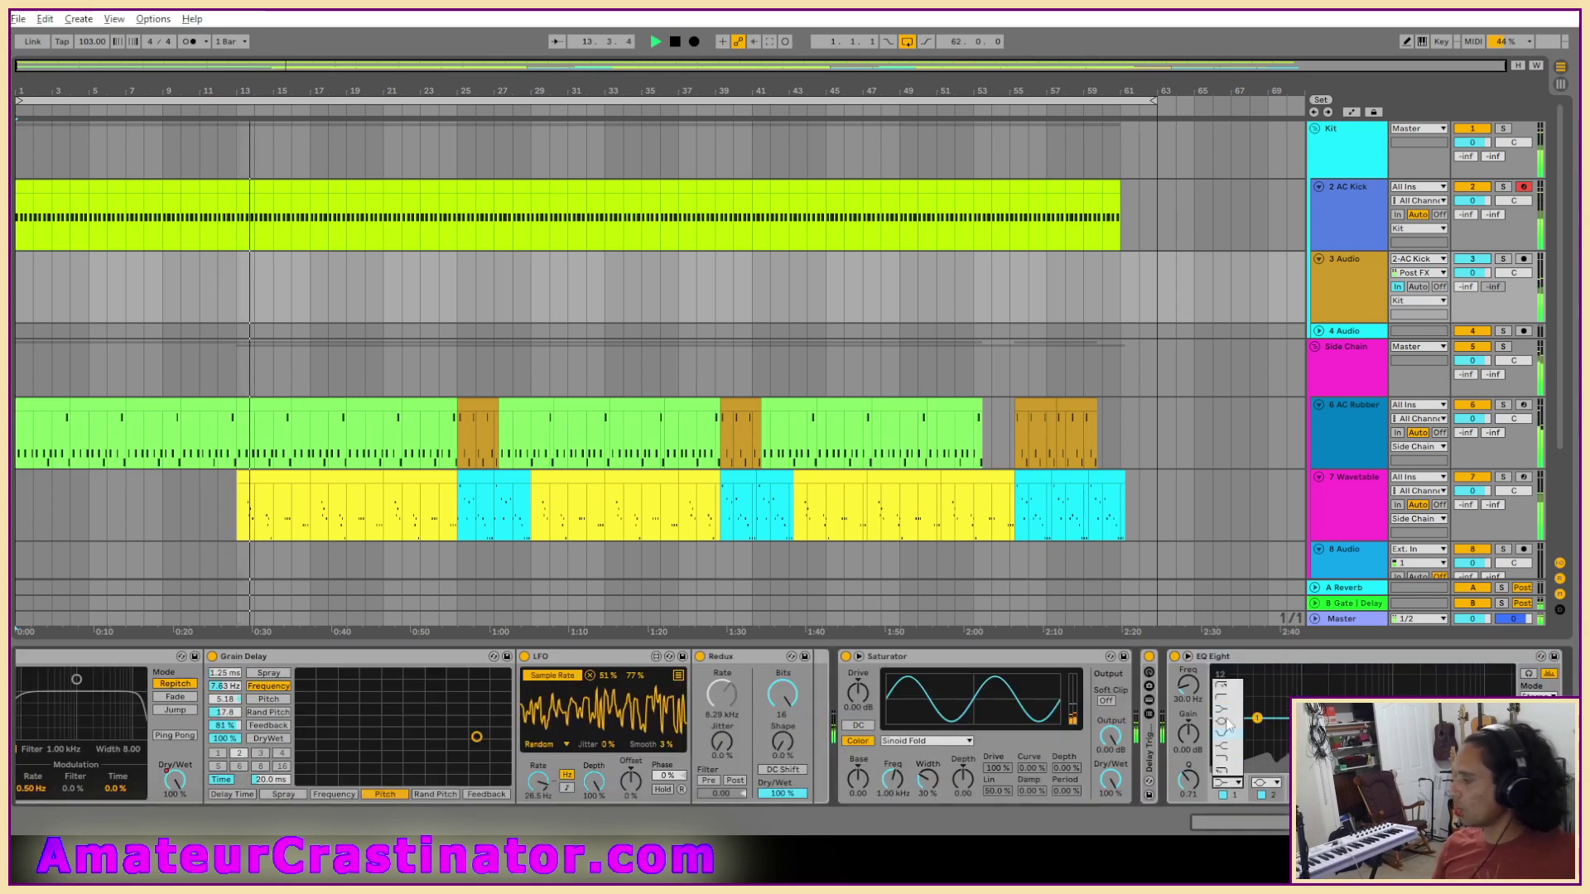
left_click(1226, 702)
Raise the low-cut frequency in the EQ Eight and lower another band to about -6.3 dB at 1 kHz.
left_click_drag(1200, 694, 1199, 671)
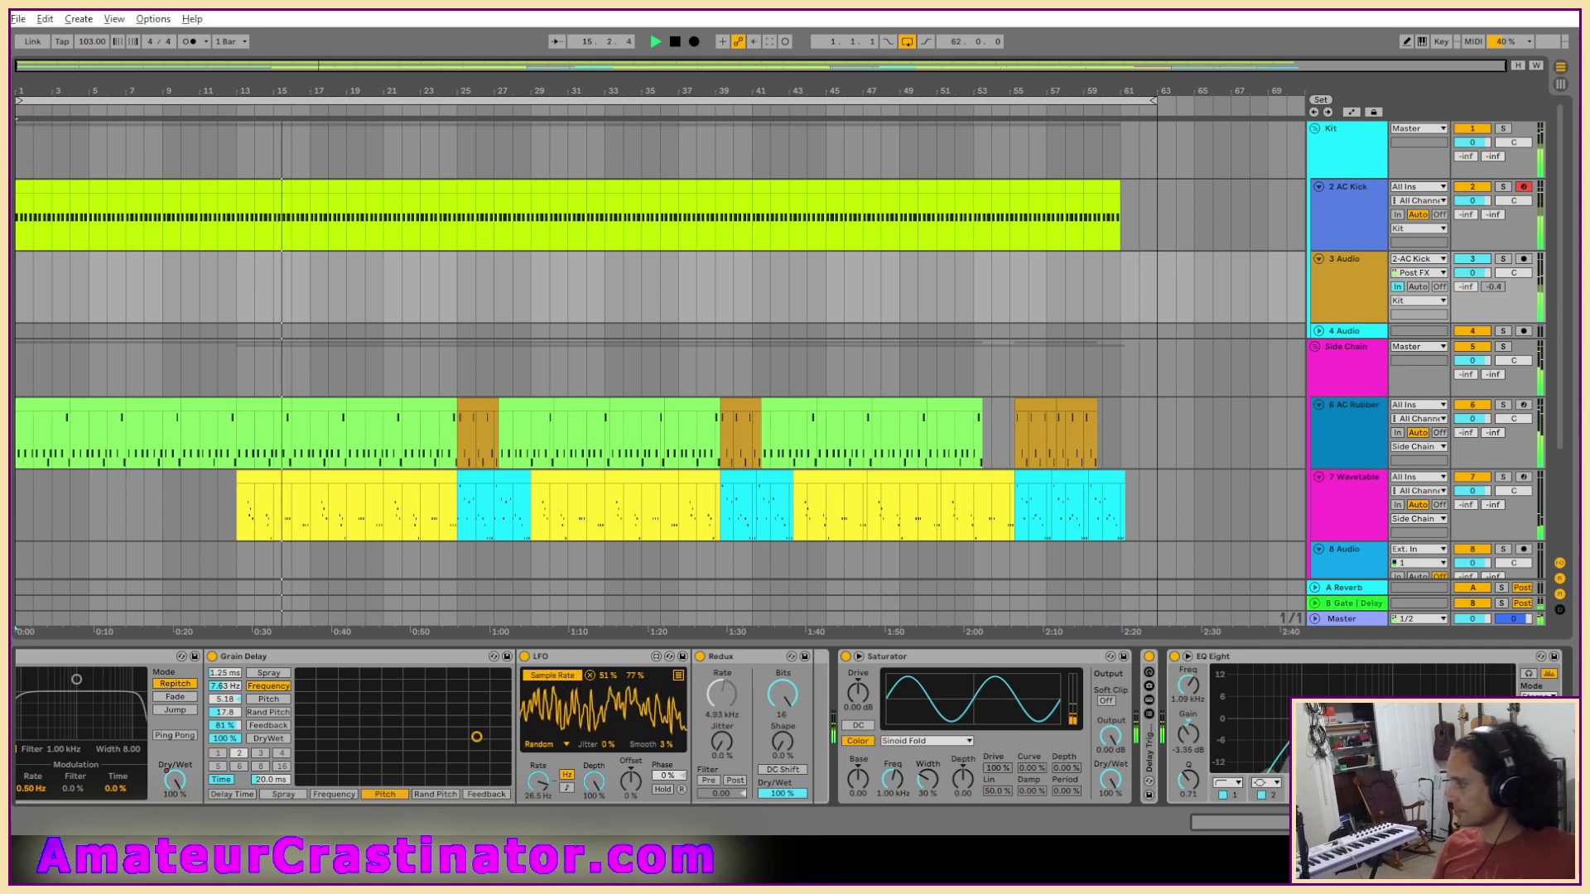
left_click_drag(1393, 719, 1394, 742)
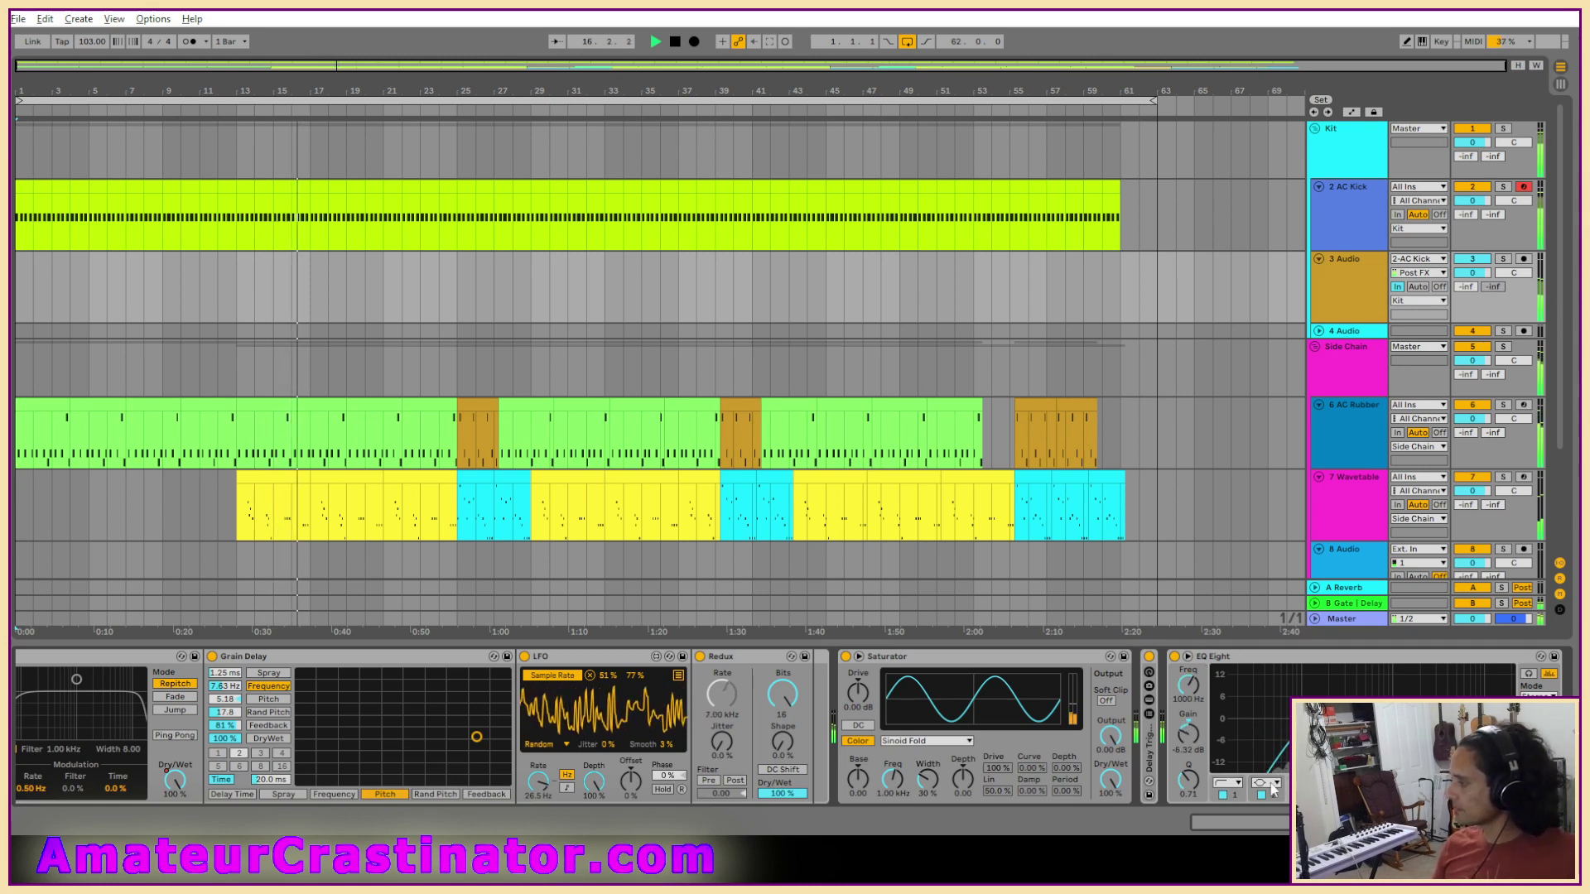
Adjust the third band of the EQ Eight to about 1.18 kHz with a Q of about 1.15.
left_click(1305, 783)
left_click(1305, 736)
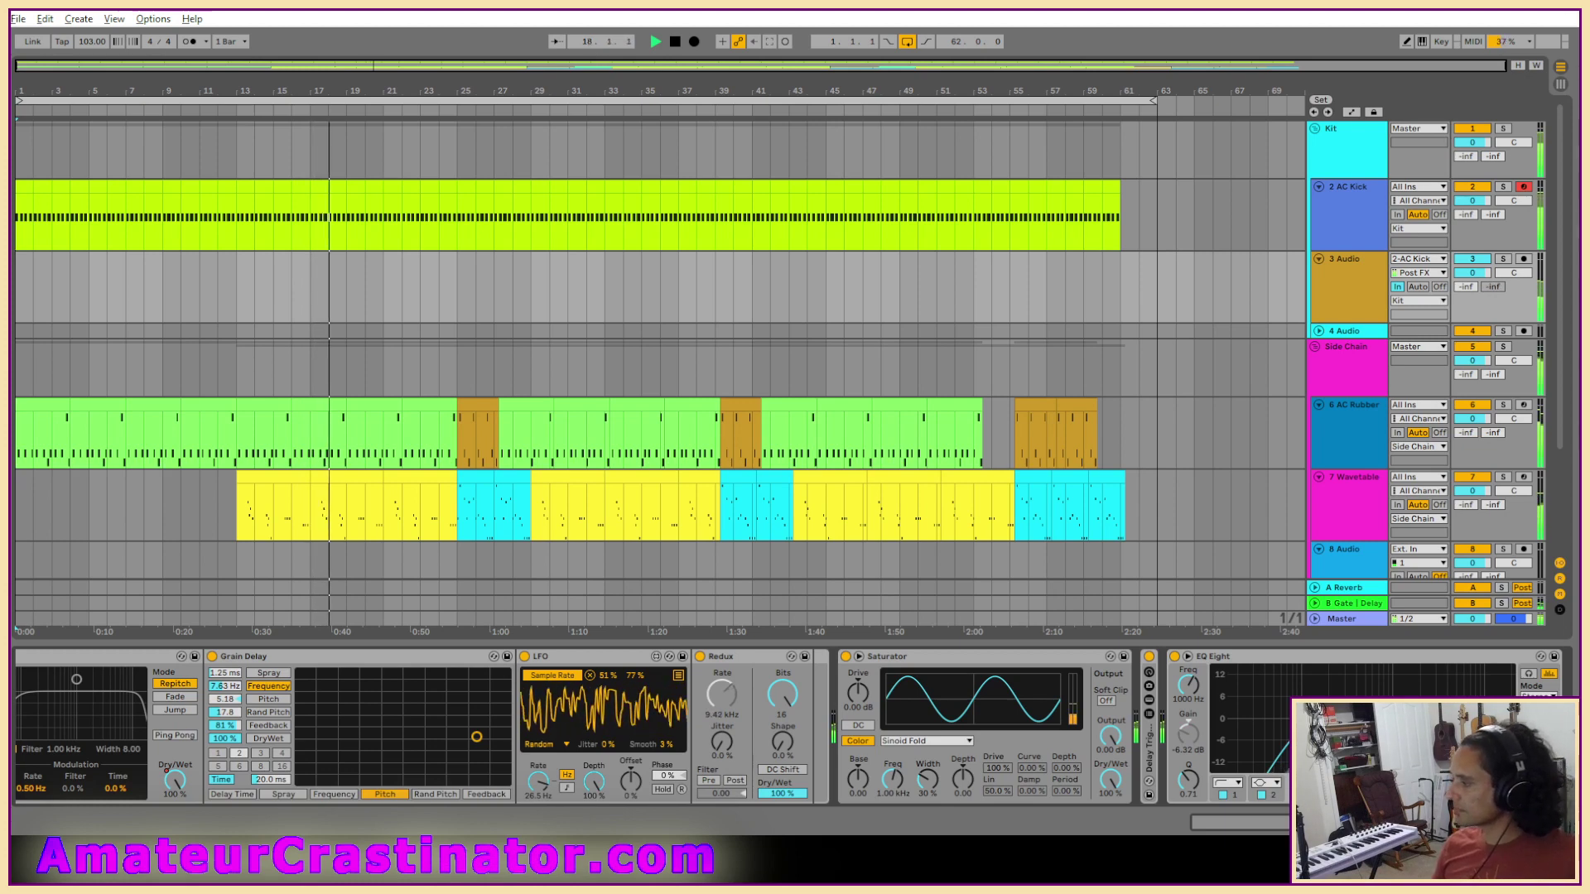
left_click_drag(1394, 719, 1400, 709)
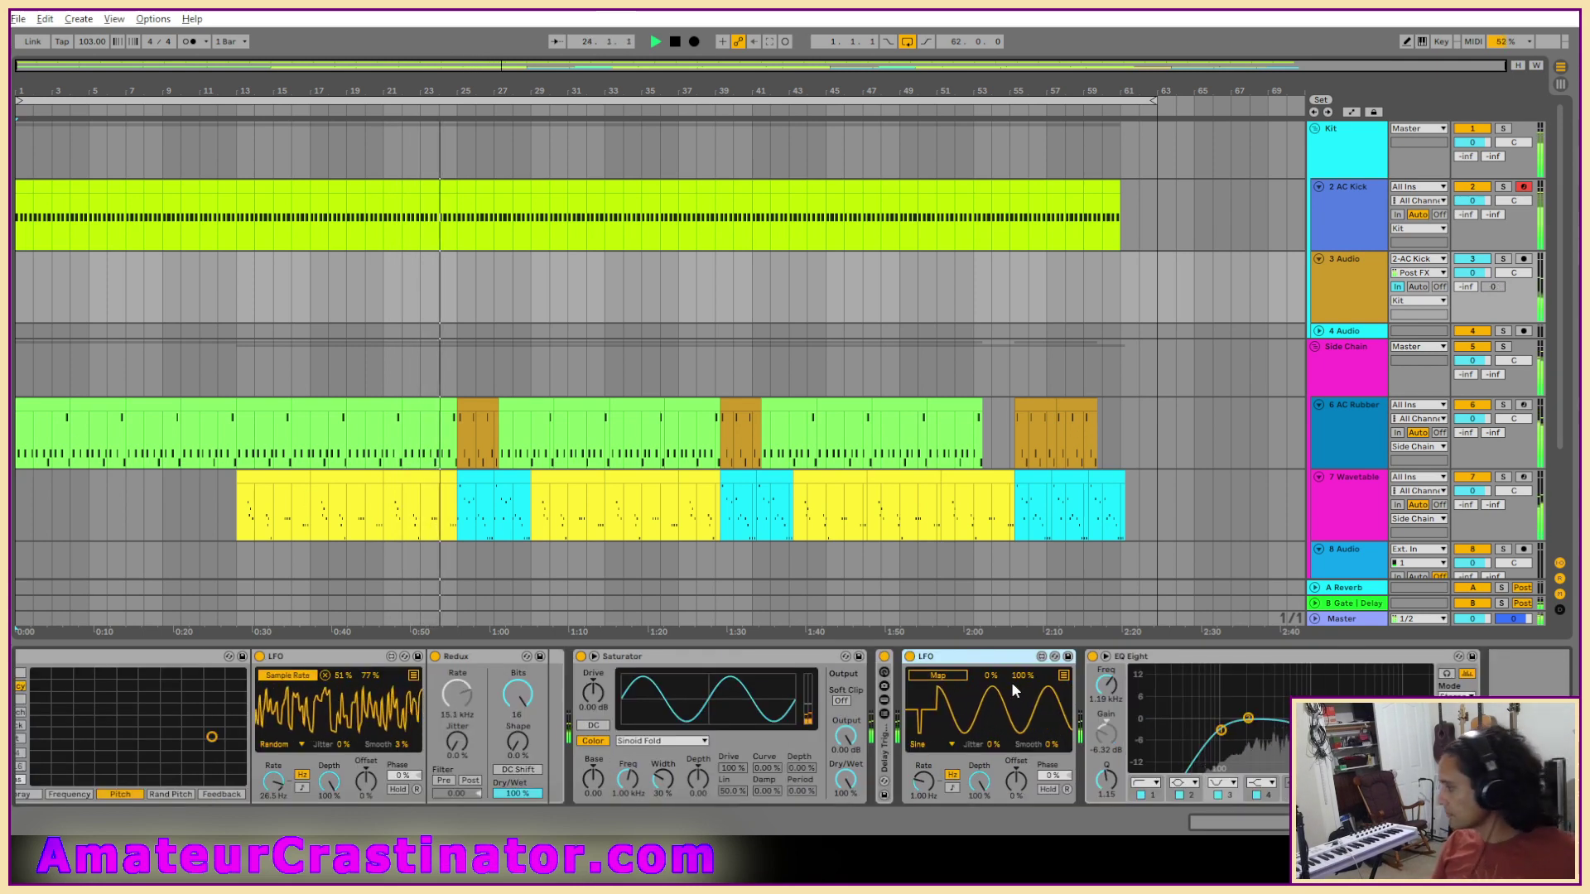
Set the LFO's mapping range to 50% minimum and 82% maximum, and map it to the EQ Eight's band 3 frequency.
left_click(1014, 679)
left_click_drag(1013, 680, 1013, 719)
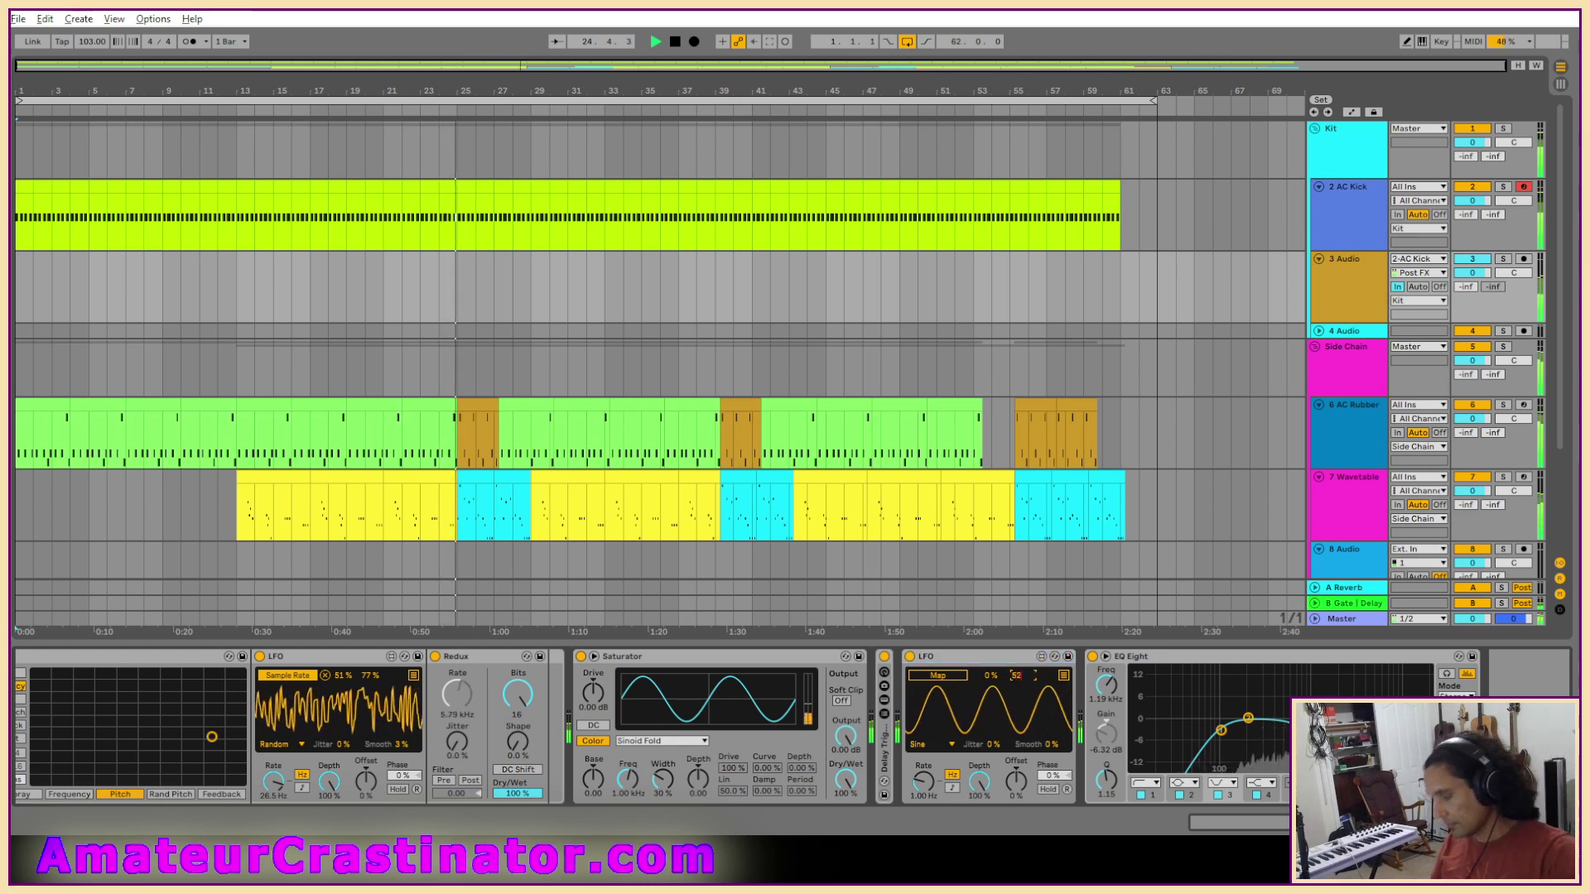
left_click(992, 679)
type("50")
key("Return")
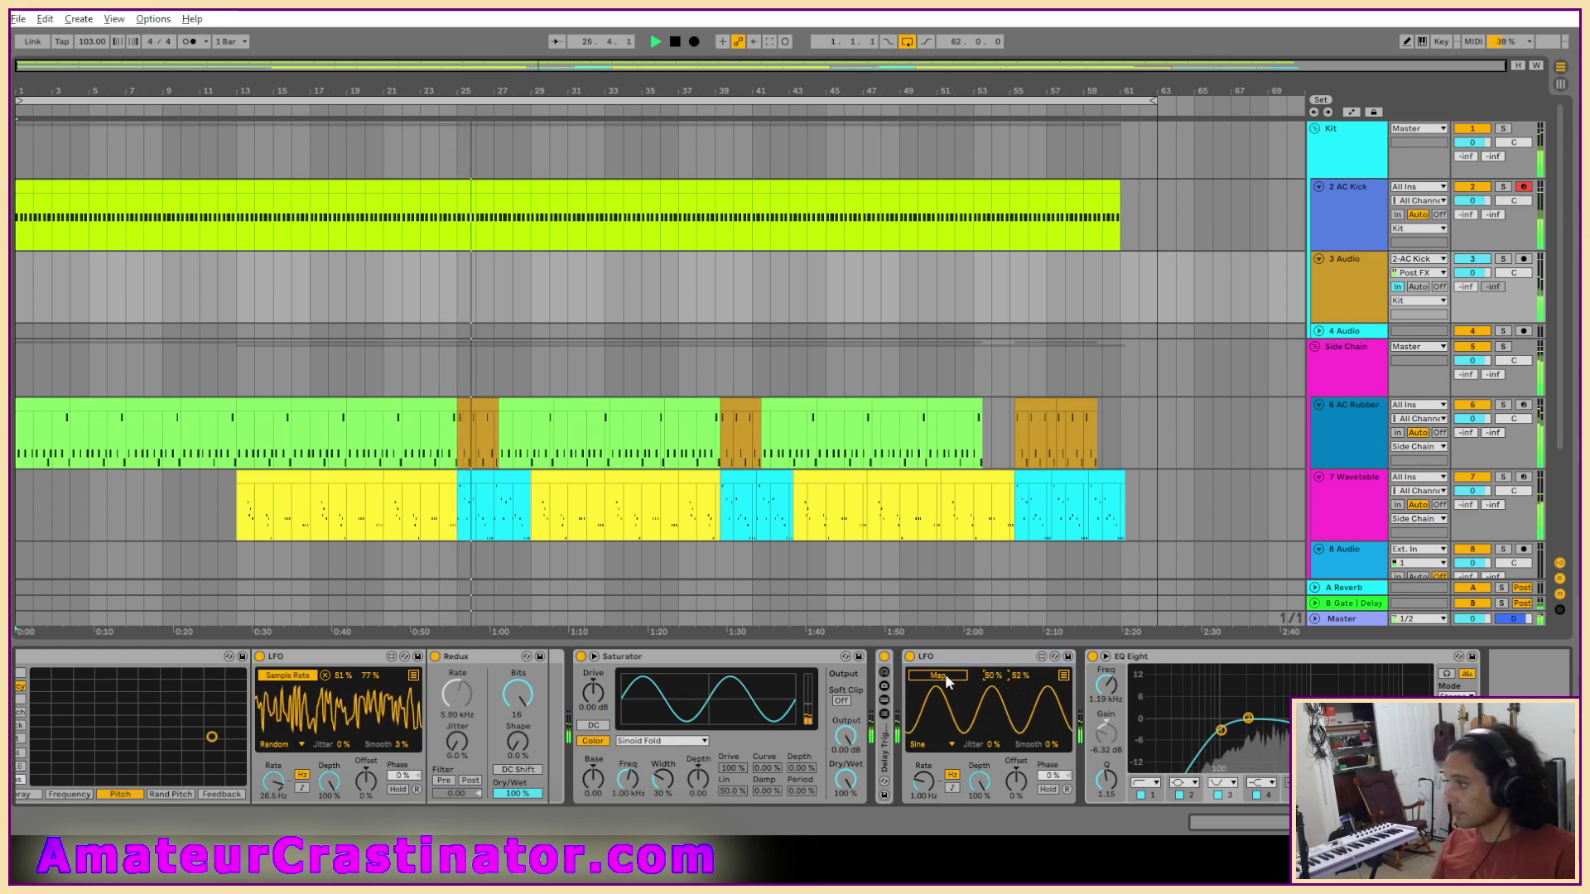
left_click(946, 675)
left_click(1107, 687)
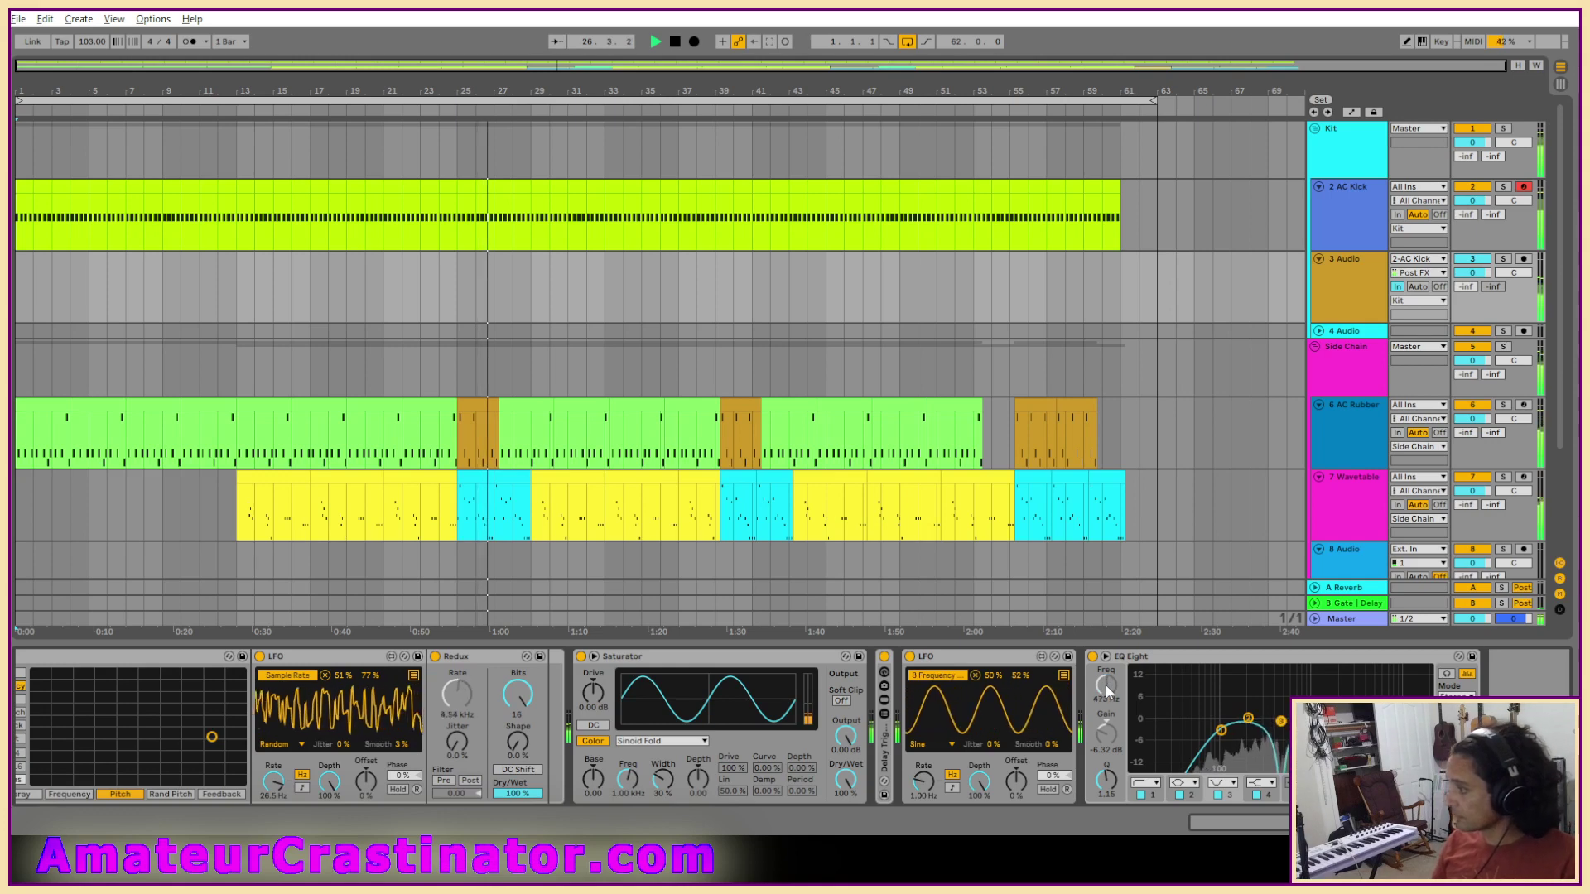
Readjust the LFO's minimum and maximum mapping percentages and slow its rate to about 0.21 Hz.
left_click_drag(1018, 676, 1019, 662)
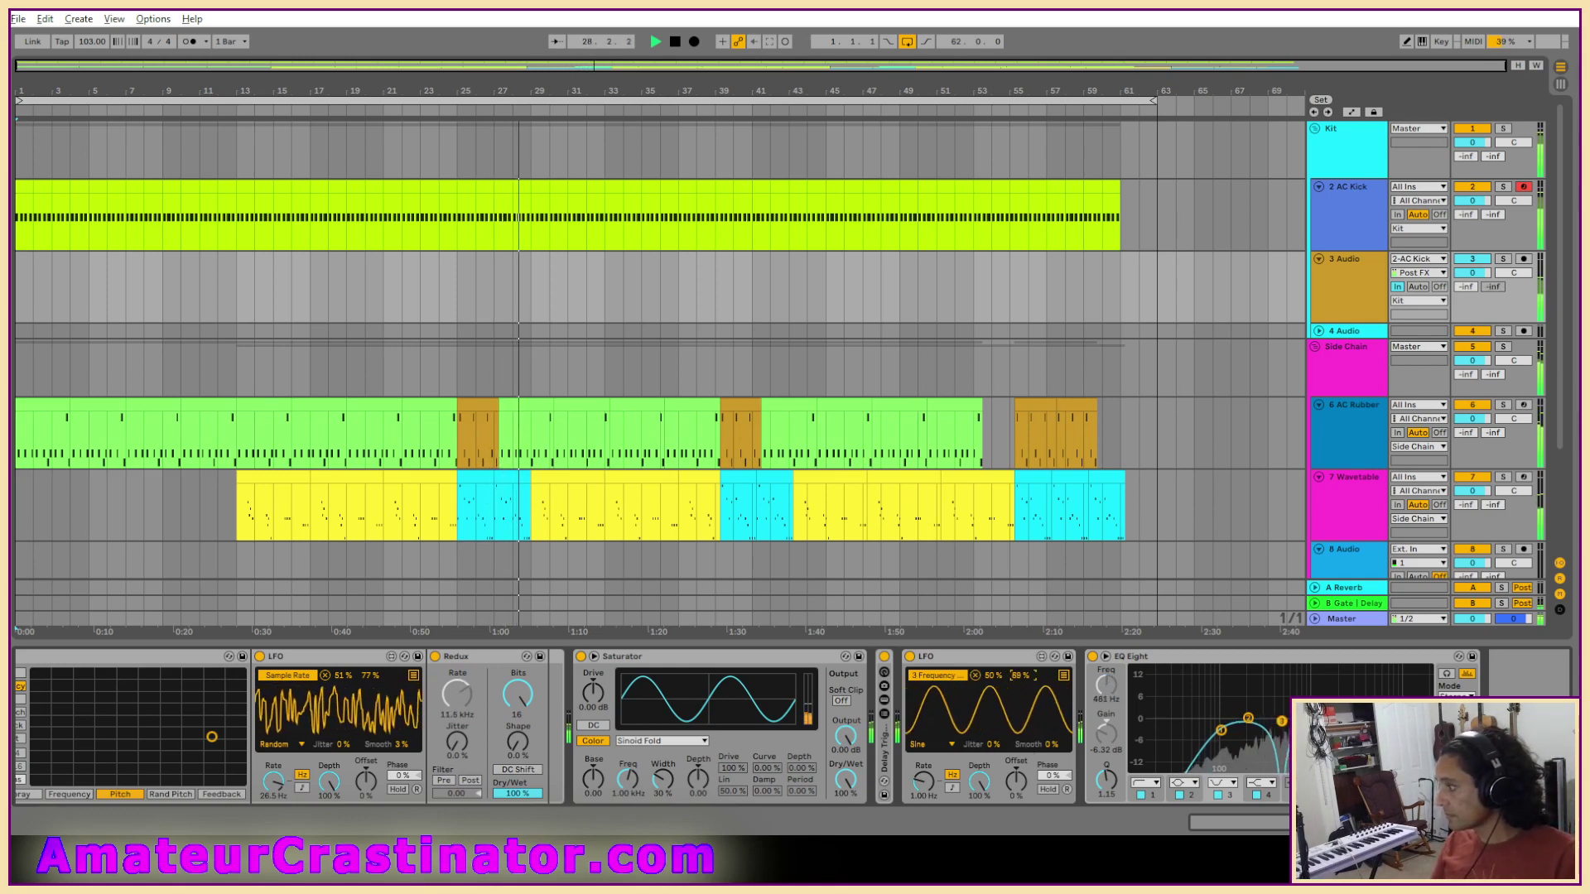
left_click_drag(995, 679, 995, 666)
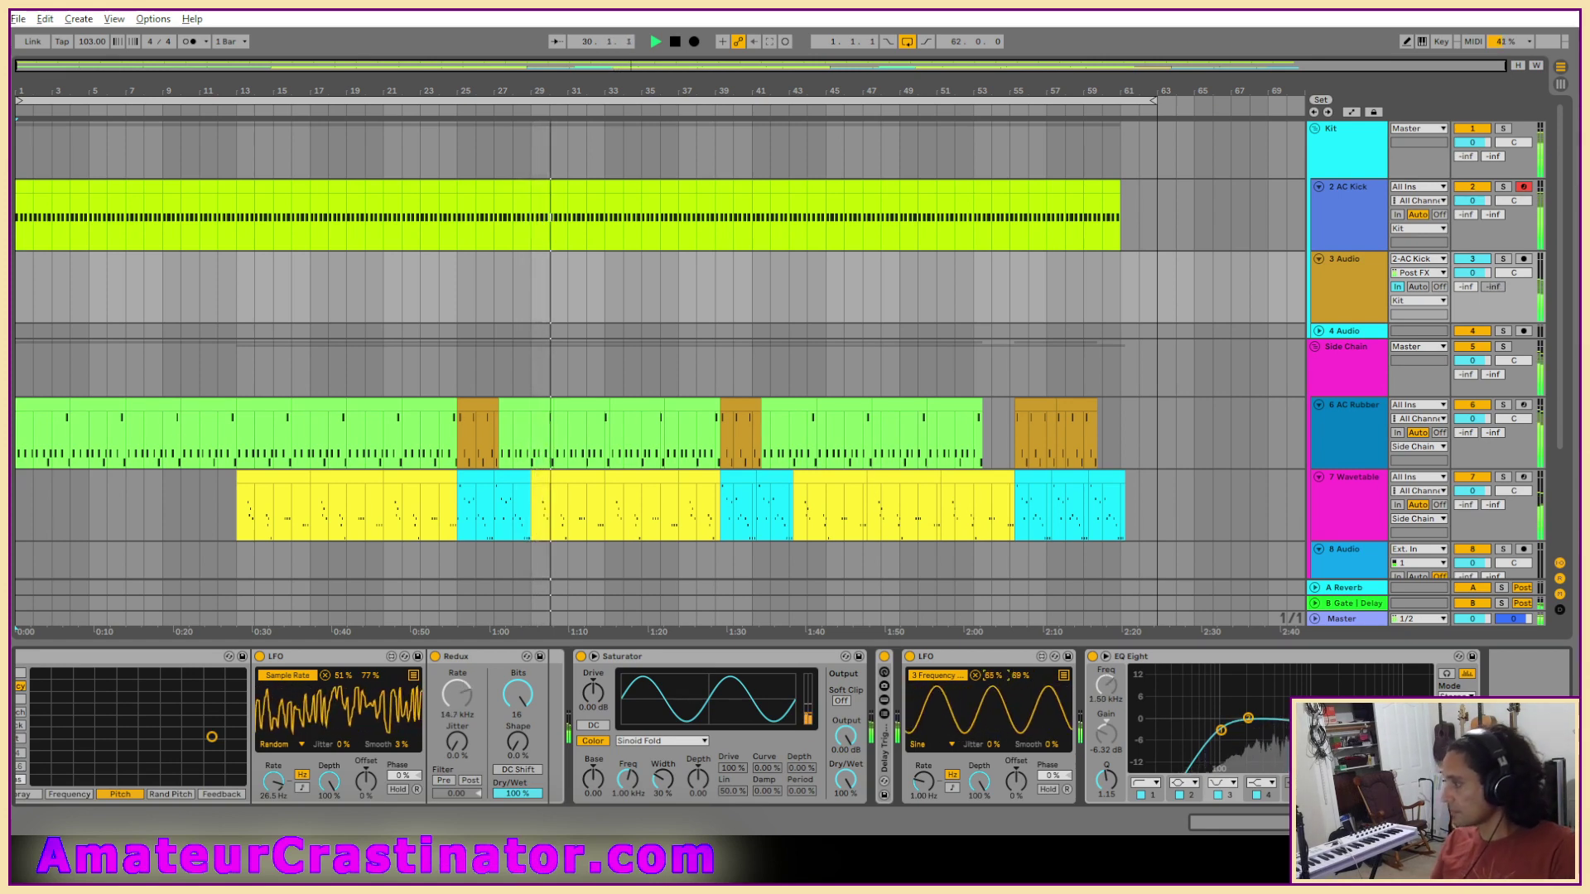
left_click_drag(992, 678, 997, 676)
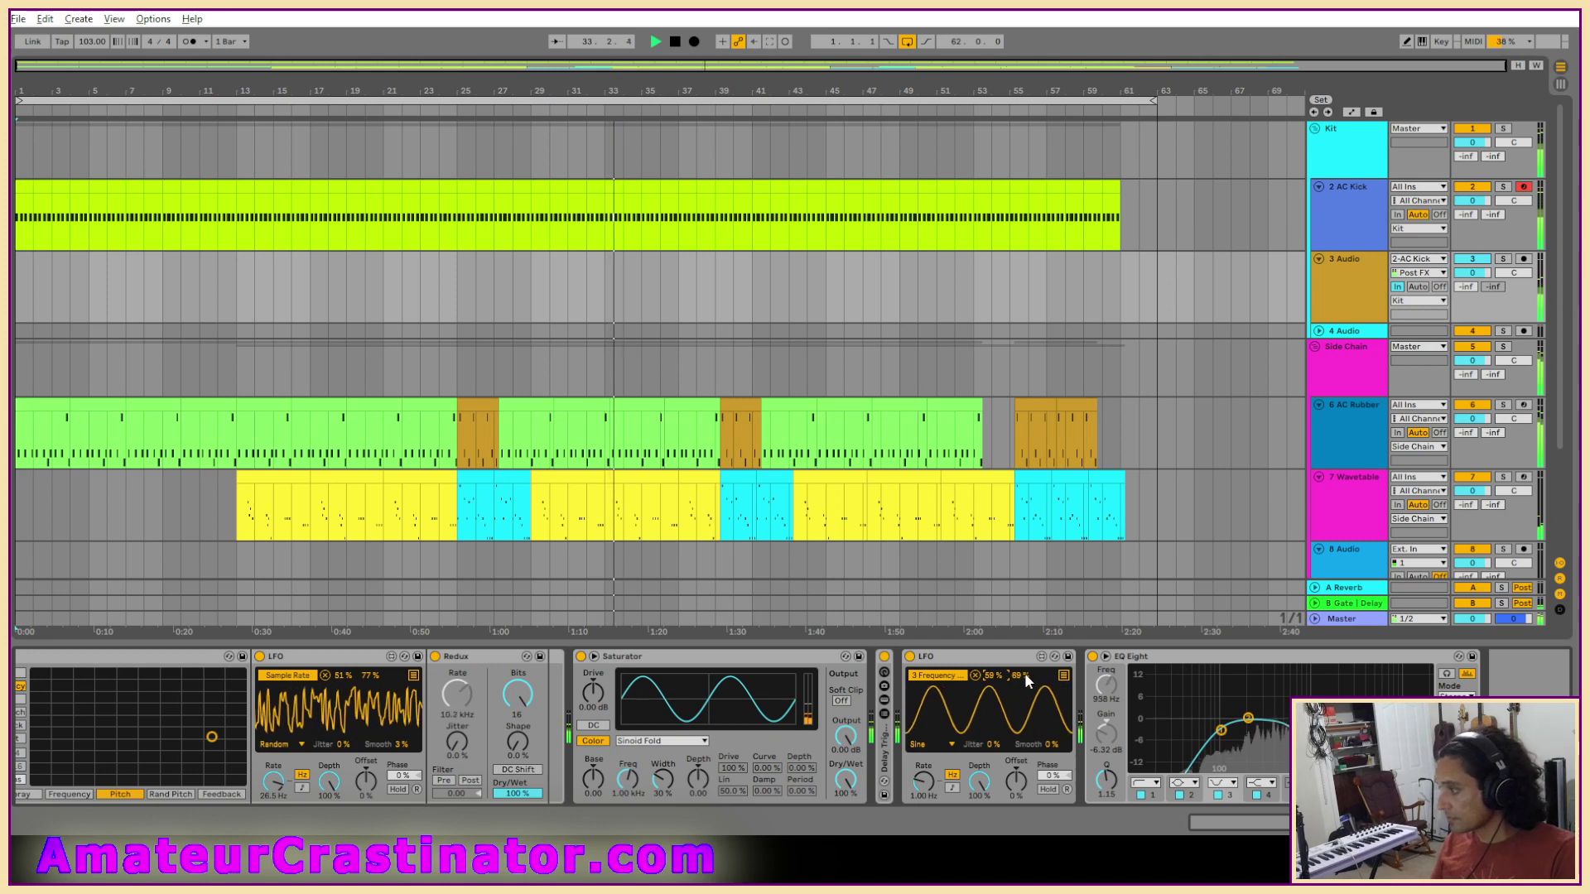
left_click_drag(1017, 684, 1017, 694)
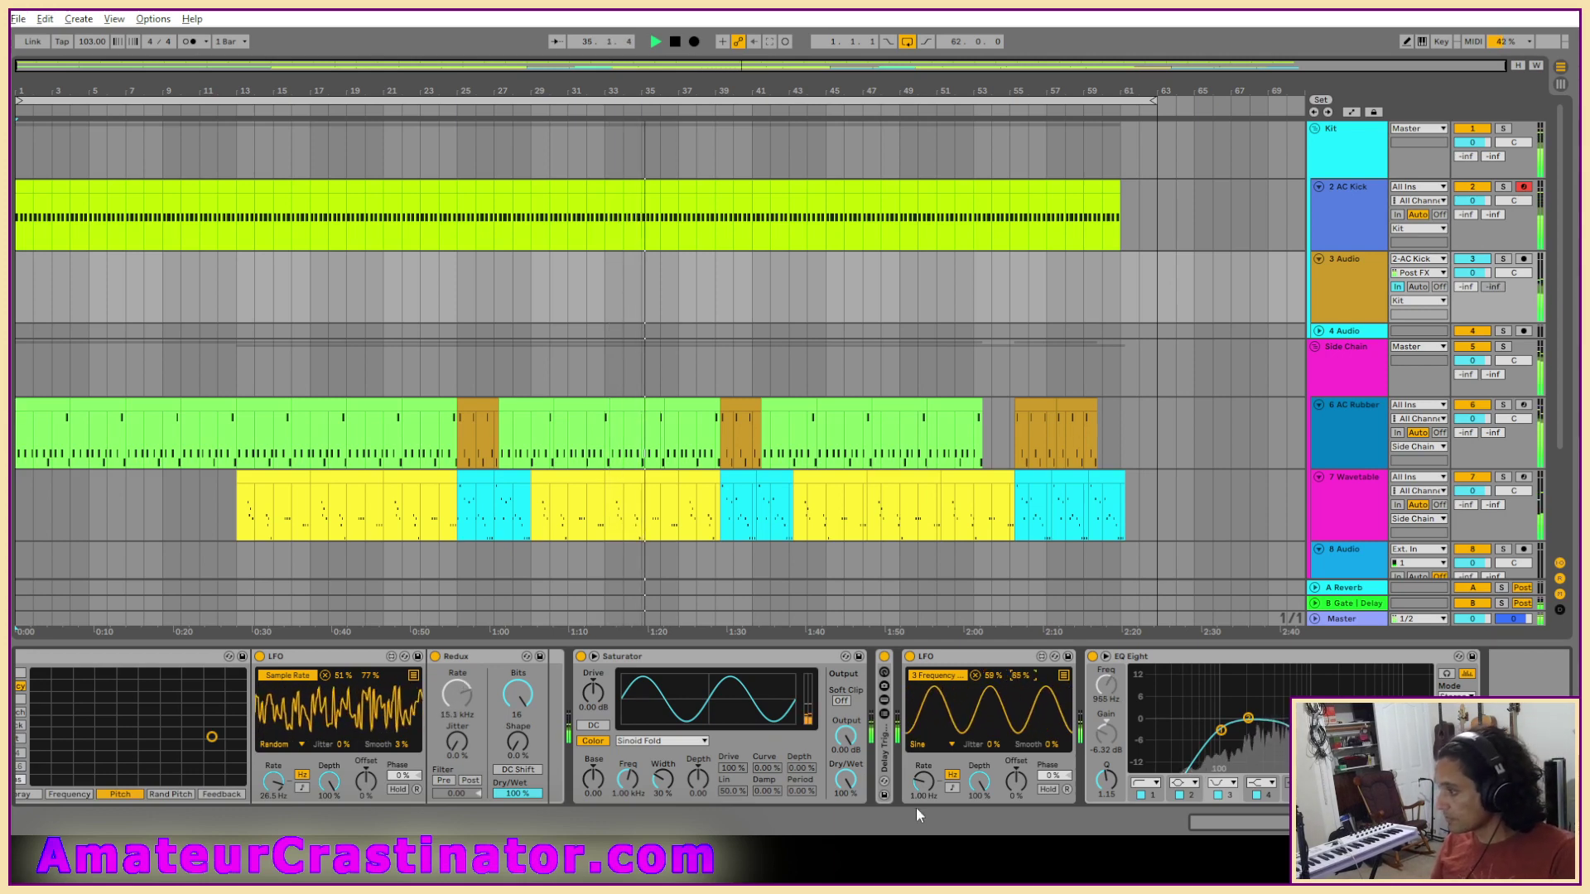
left_click_drag(922, 782, 922, 819)
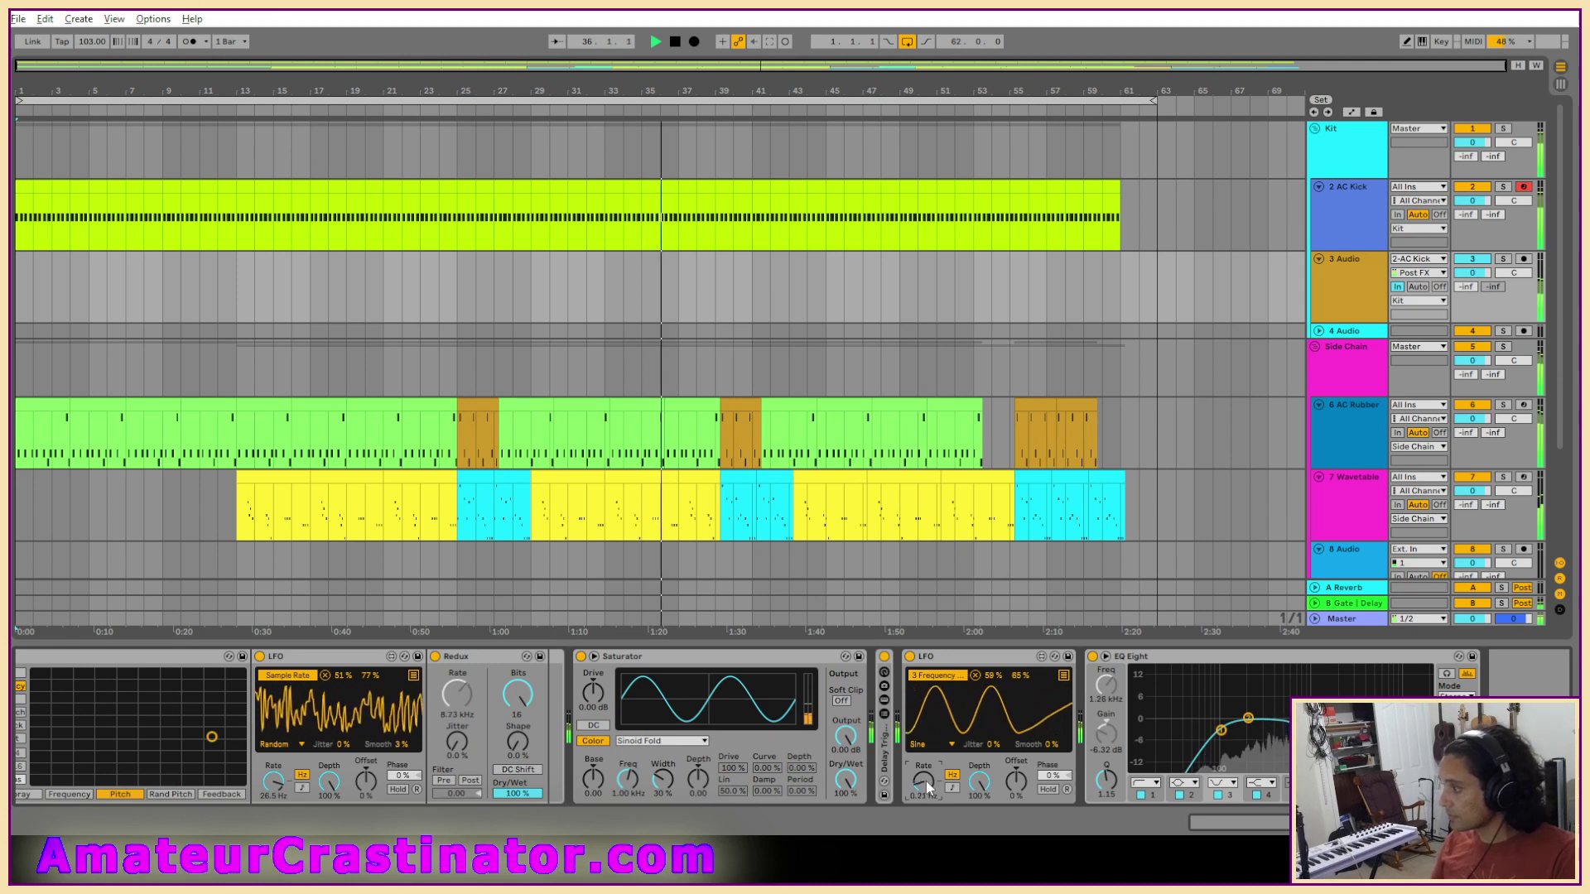
Lower the EQ Eight band 3 Q to about 0.75 and reduce the Redux Dry/Wet to 73% on track 3 Audio.
left_click_drag(1106, 780, 1107, 799)
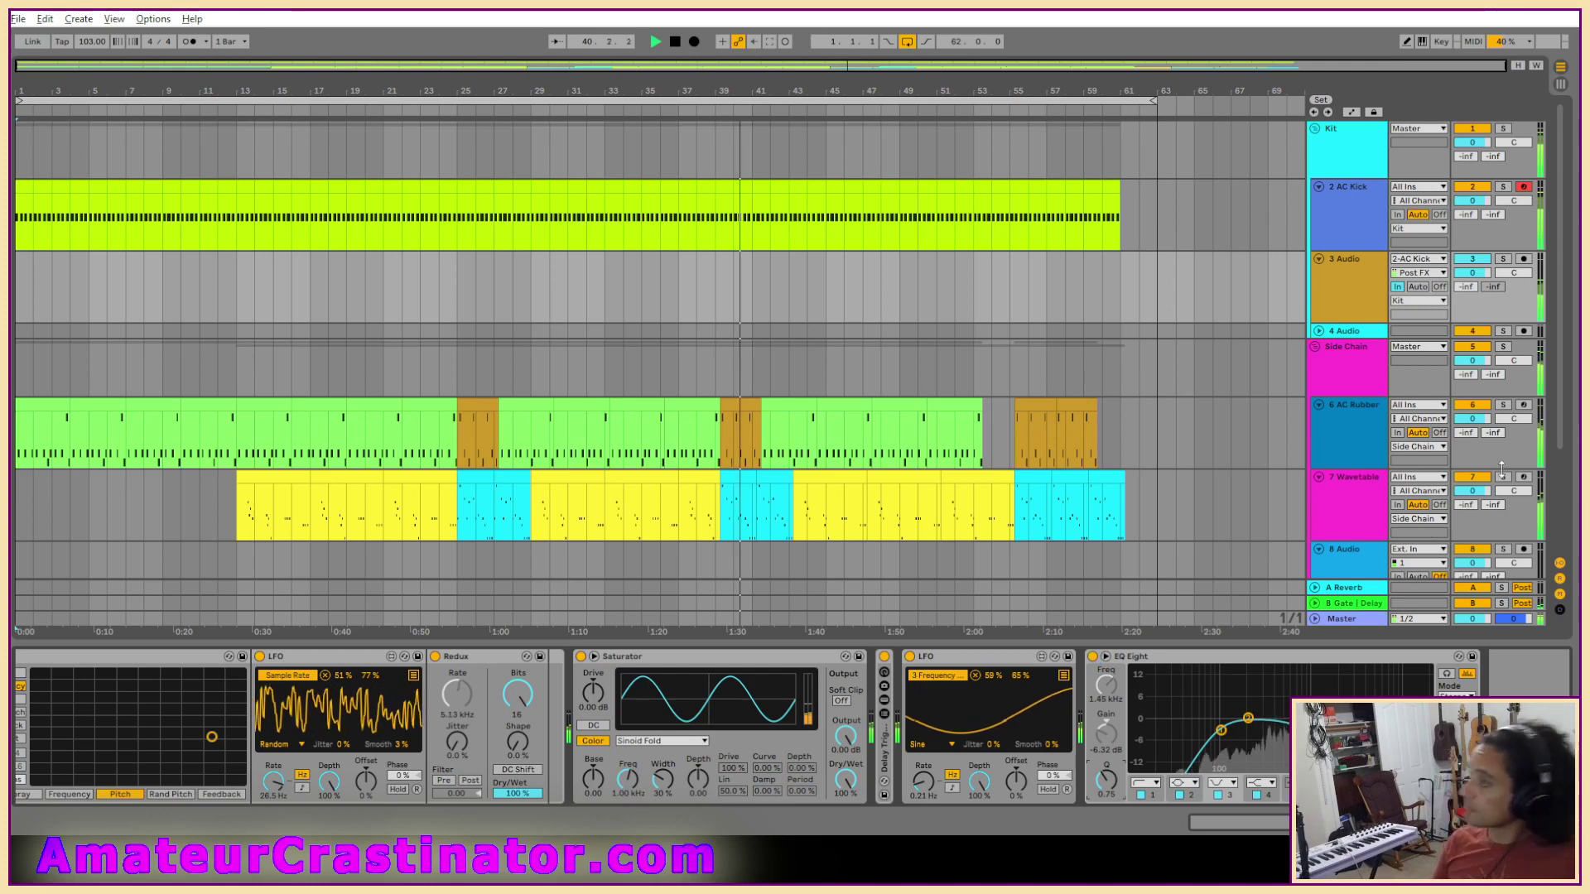
left_click(1337, 295)
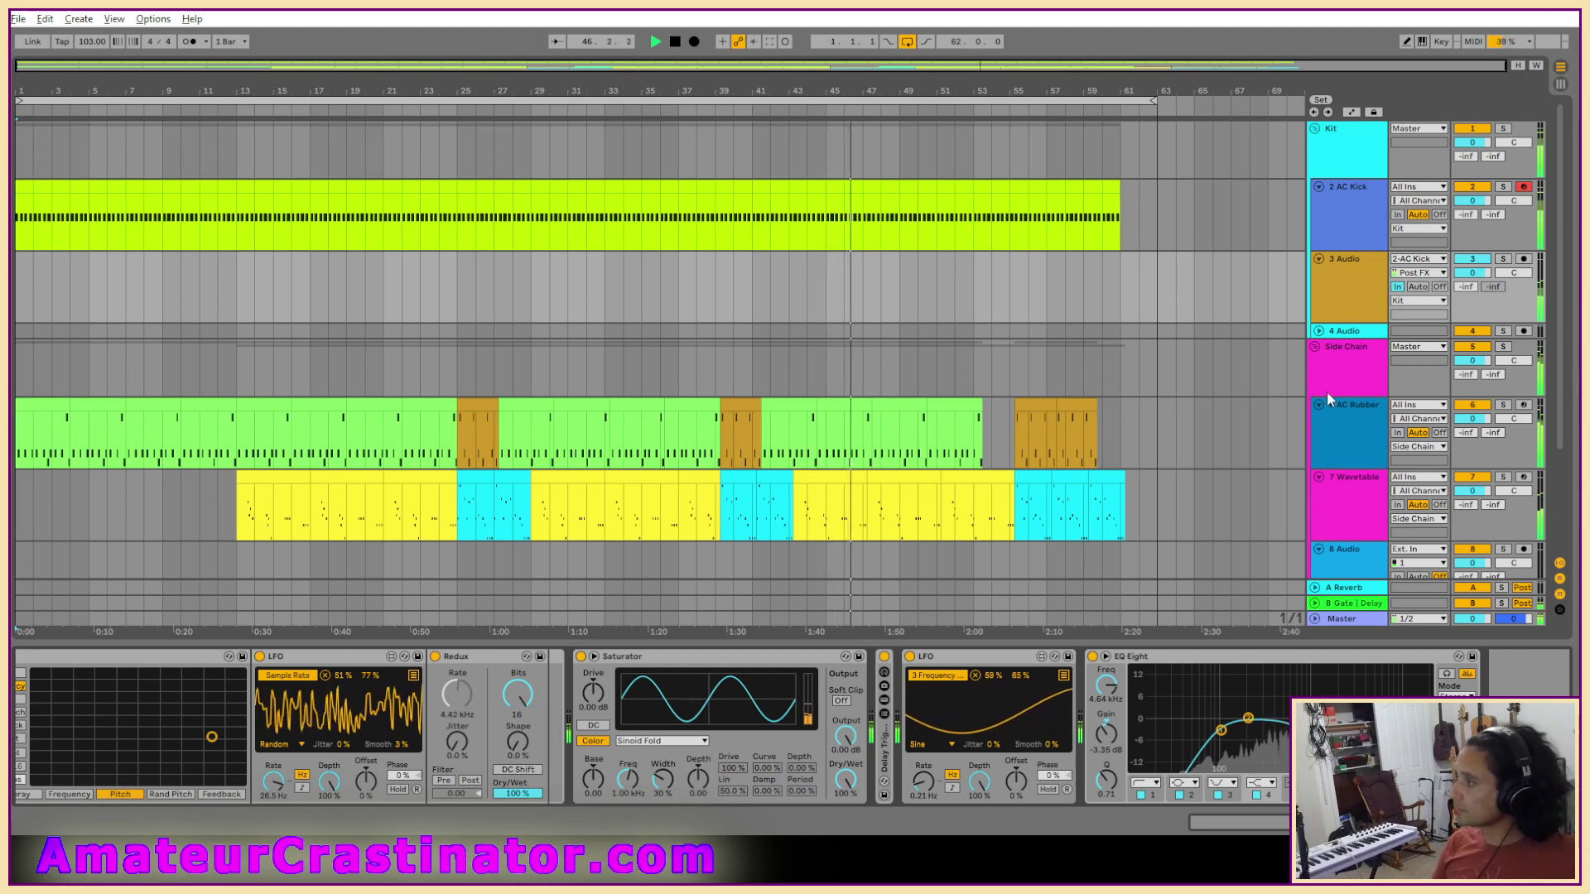
mouse_move(518, 794)
left_mouse_down()
mouse_move(518, 809)
mouse_move(518, 770)
left_mouse_up()
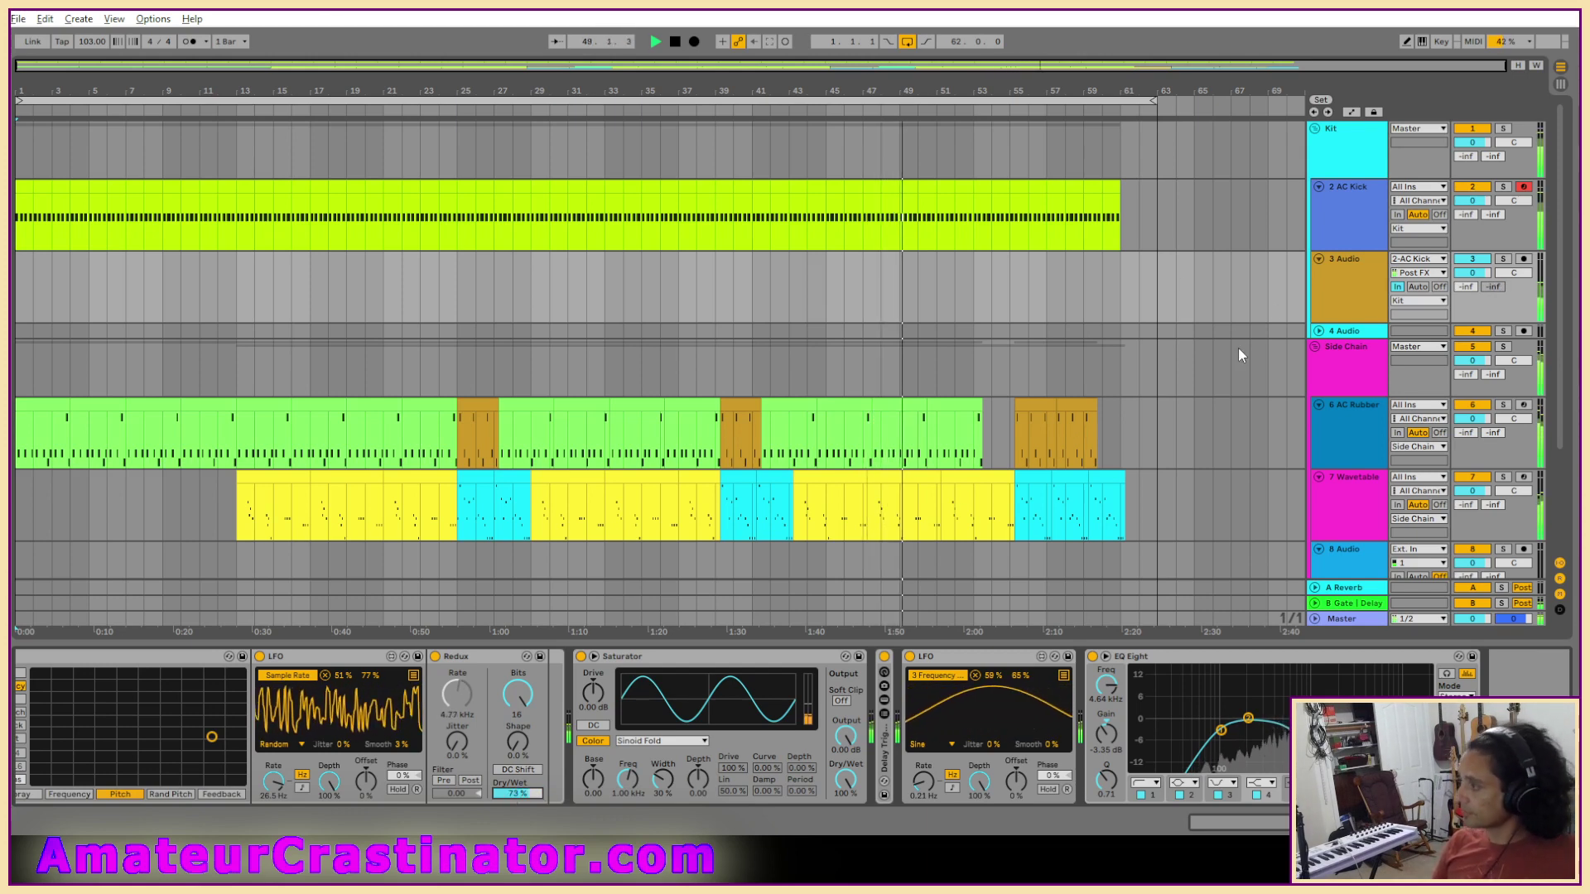
Stop playback and open the Live set in the Tinkles Project folder under Live Recordings.
left_click(1330, 207)
scroll(1320, 390, "down", 3)
key("space")
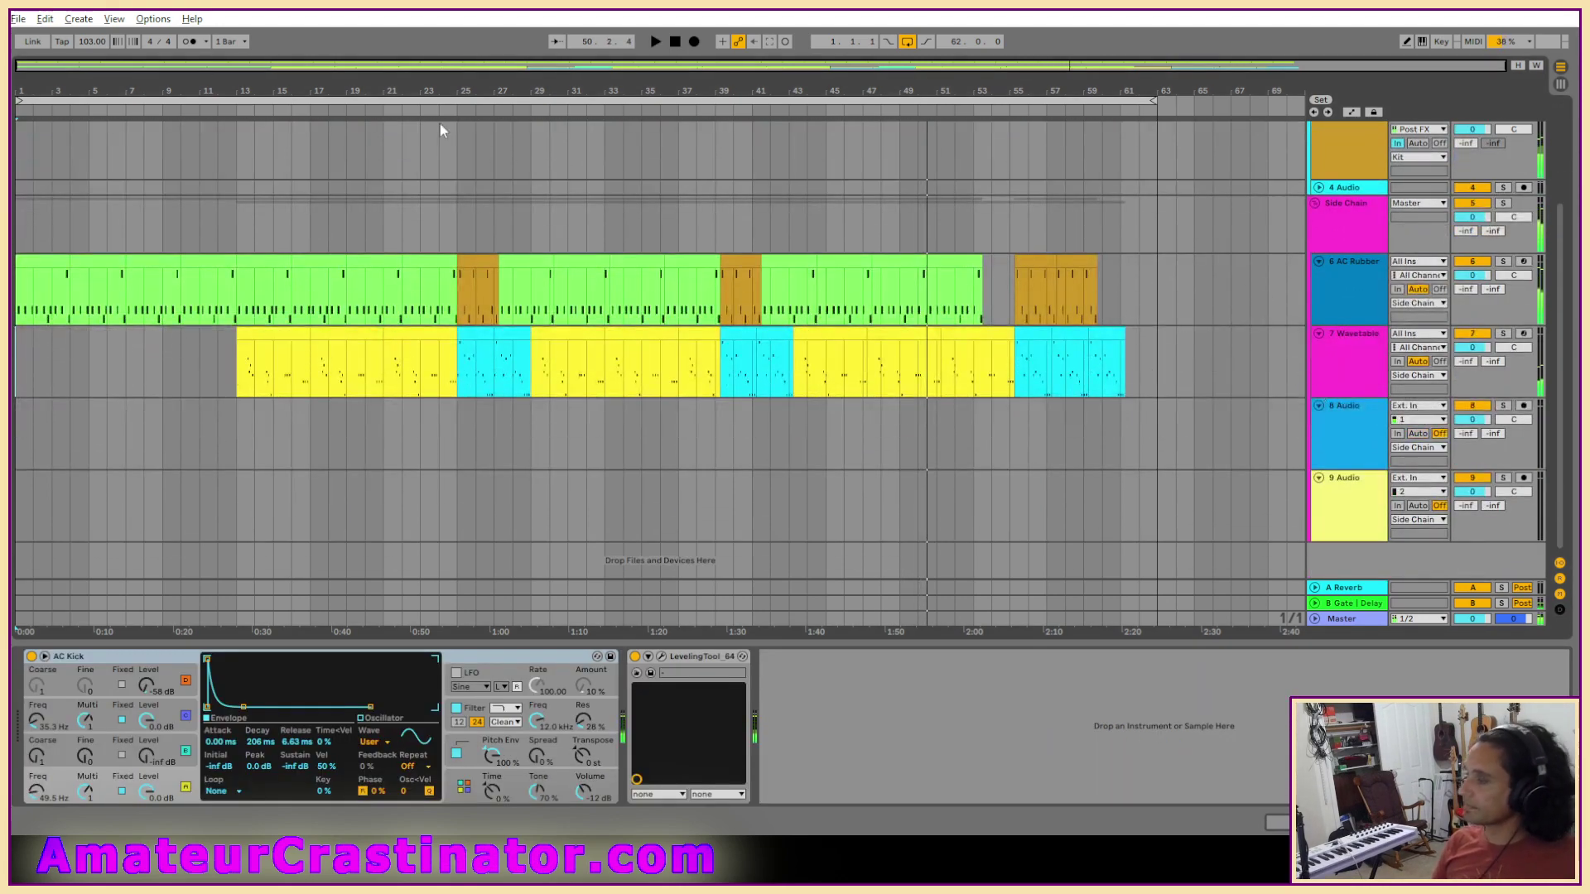
left_click(18, 18)
left_click(75, 56)
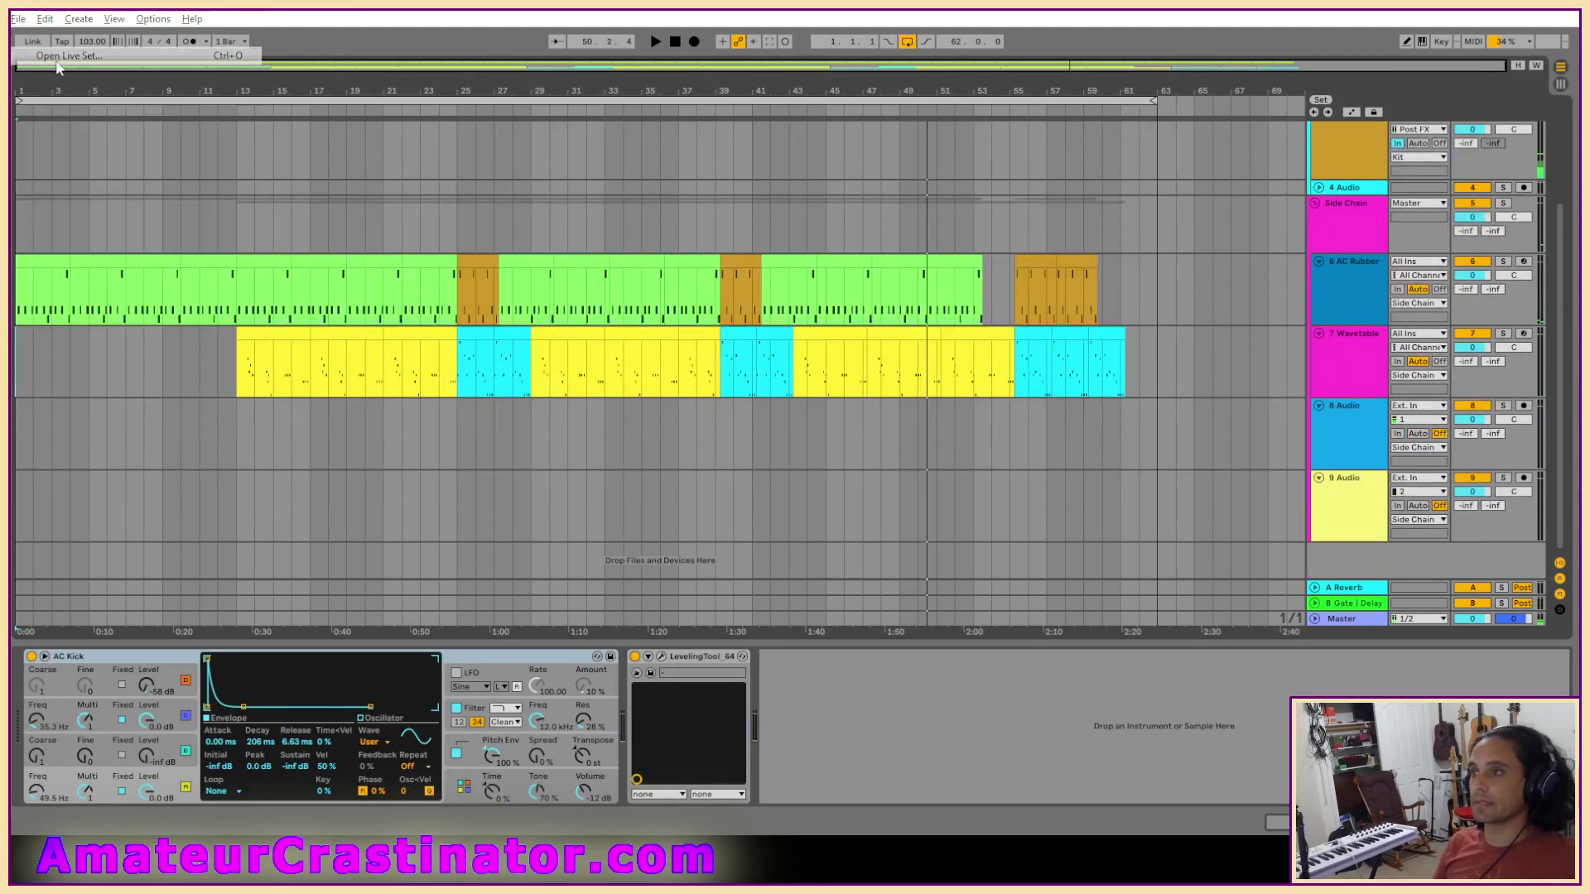
left_click(319, 75)
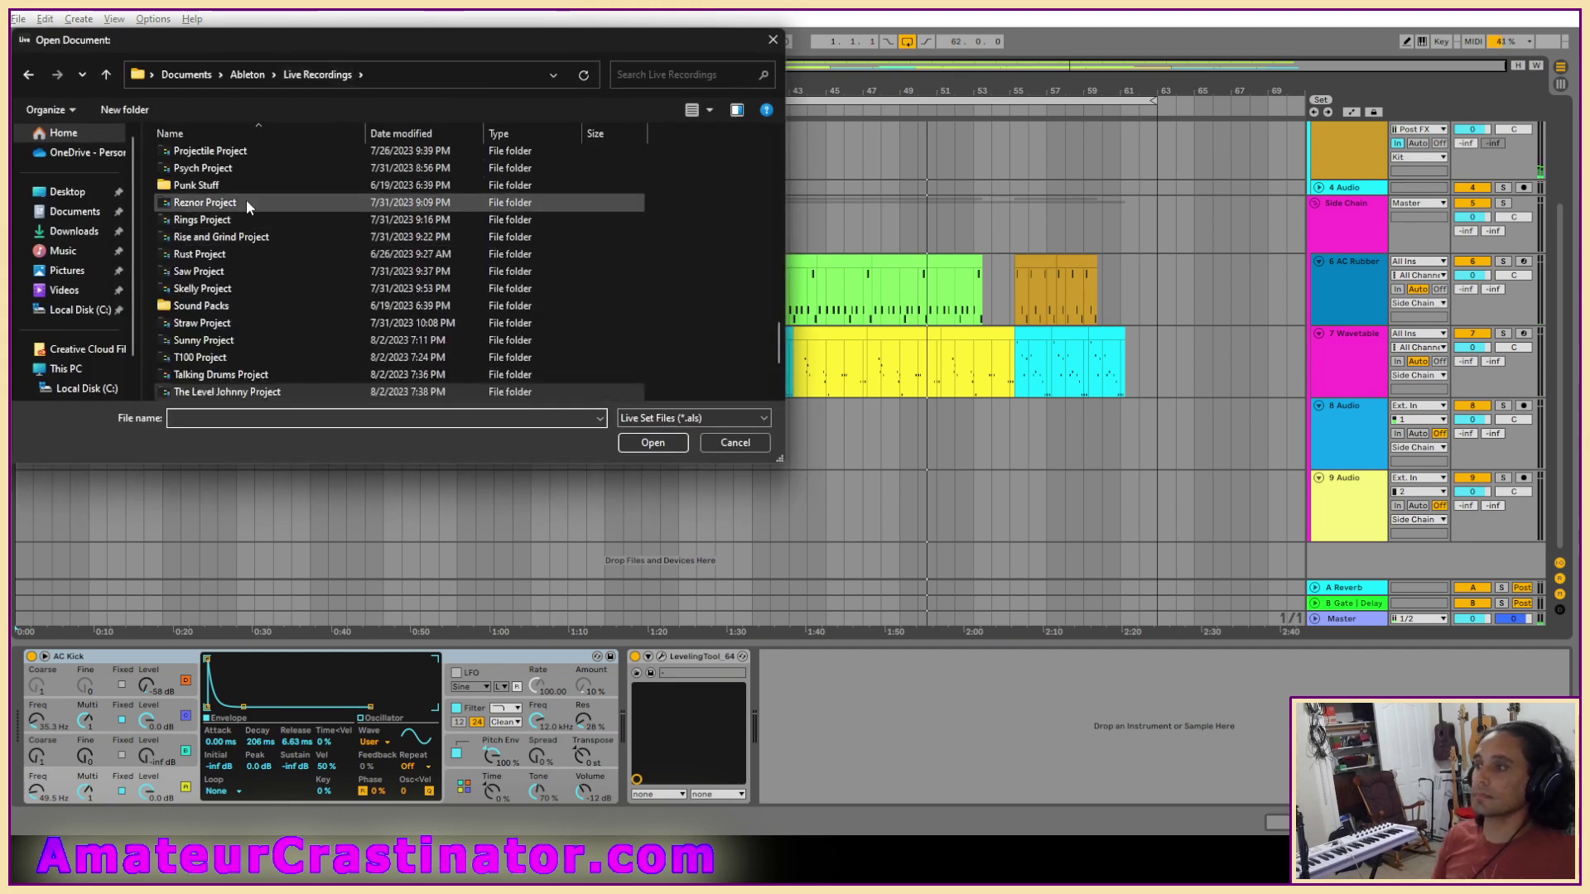
scroll(247, 204, "down", 3)
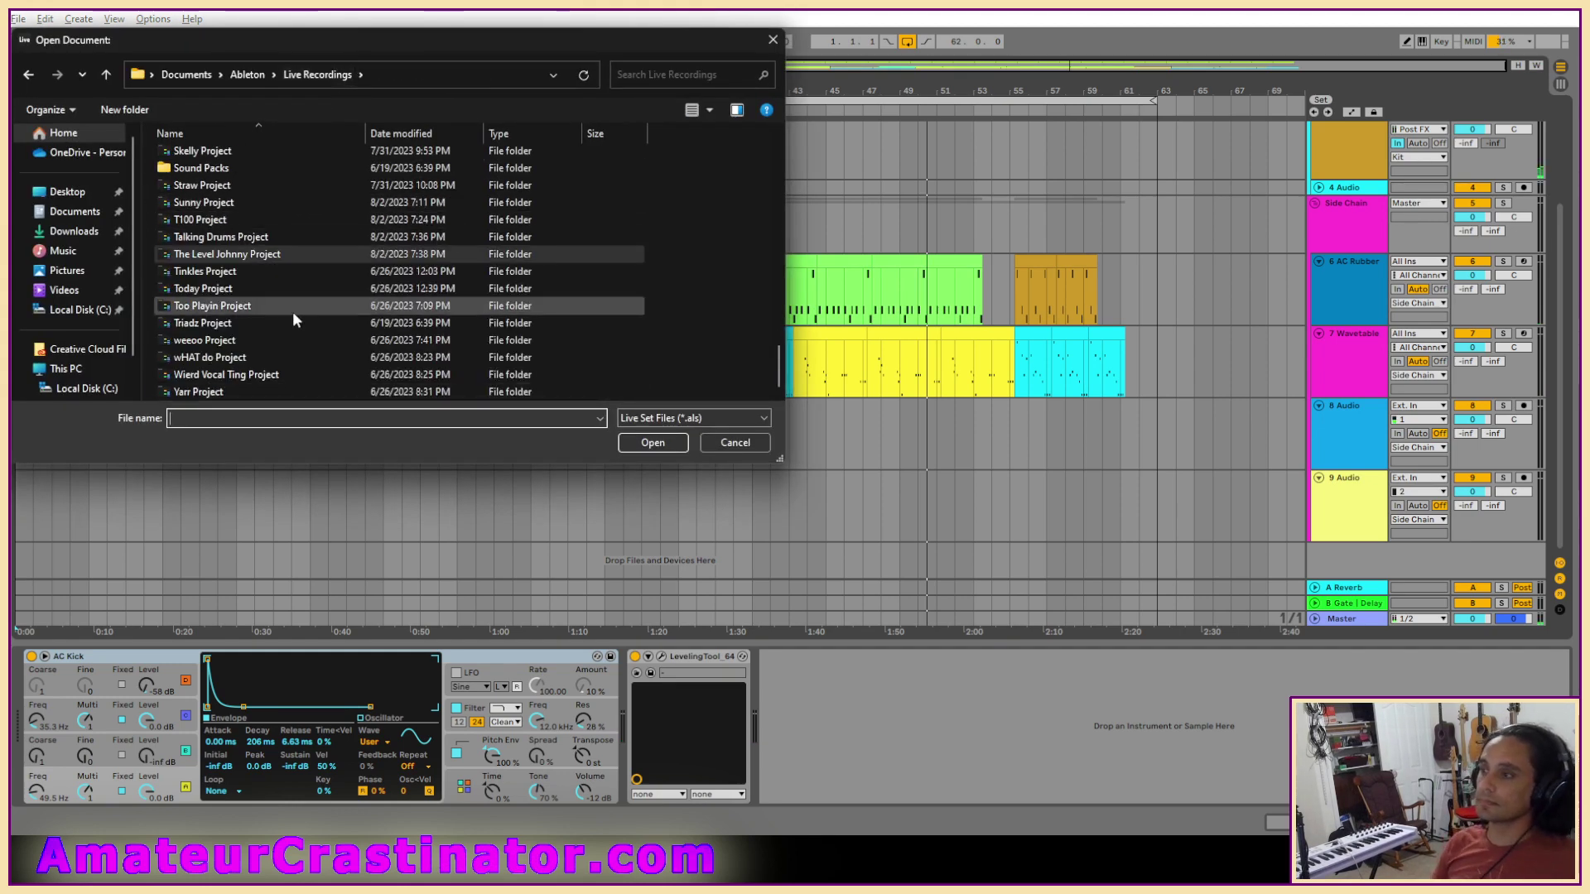
double_click(185, 274)
double_click(187, 210)
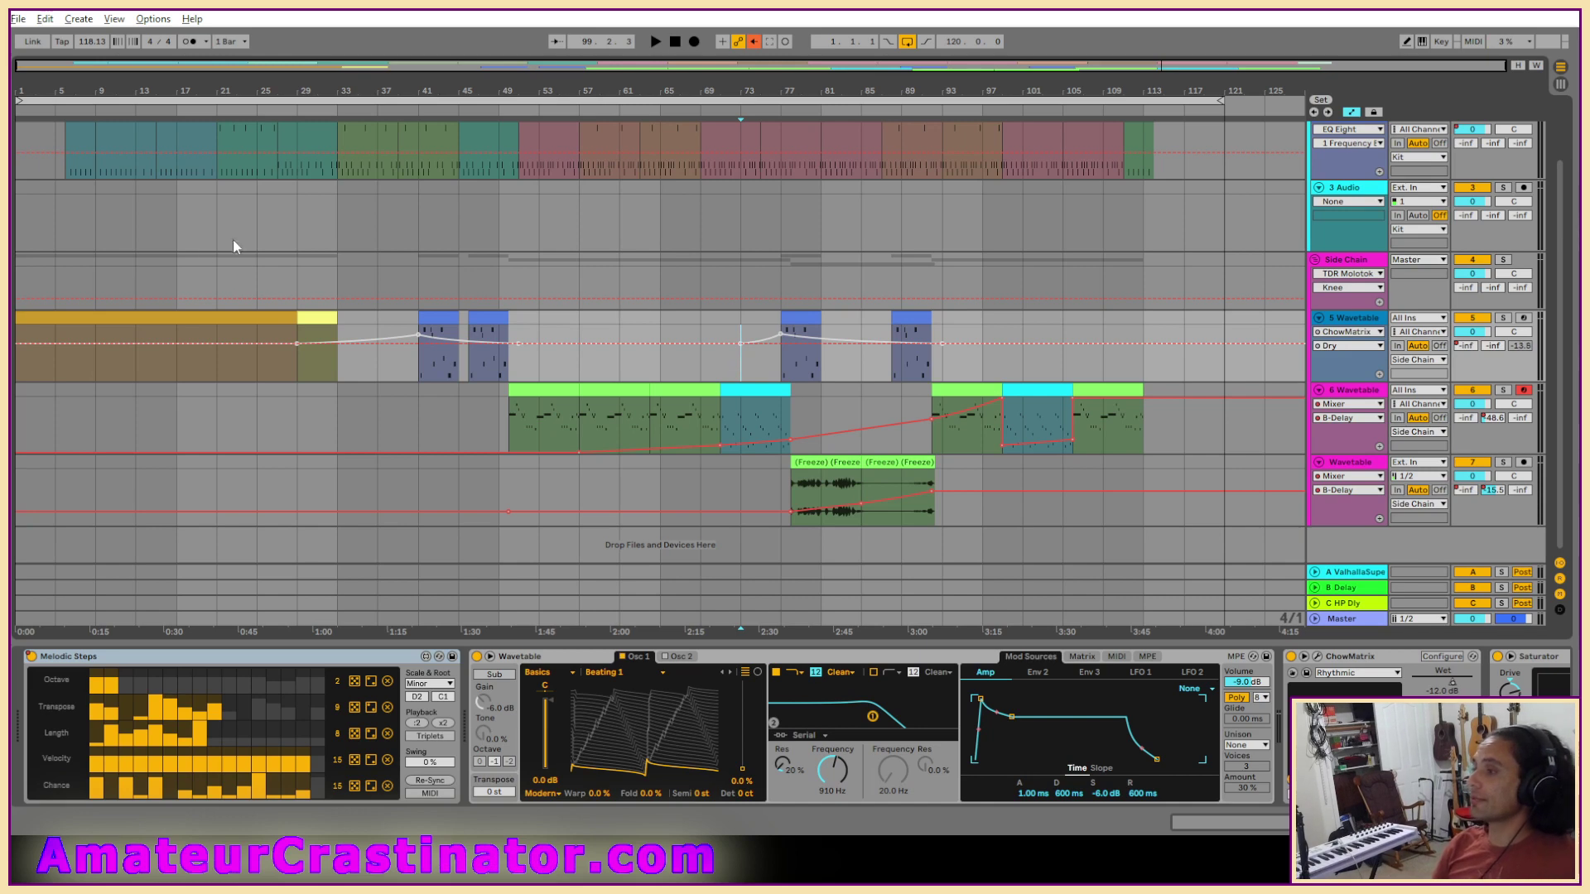
Re-enable the overridden automation, hide the automation lanes and play the arrangement from bar 73.
left_click(757, 44)
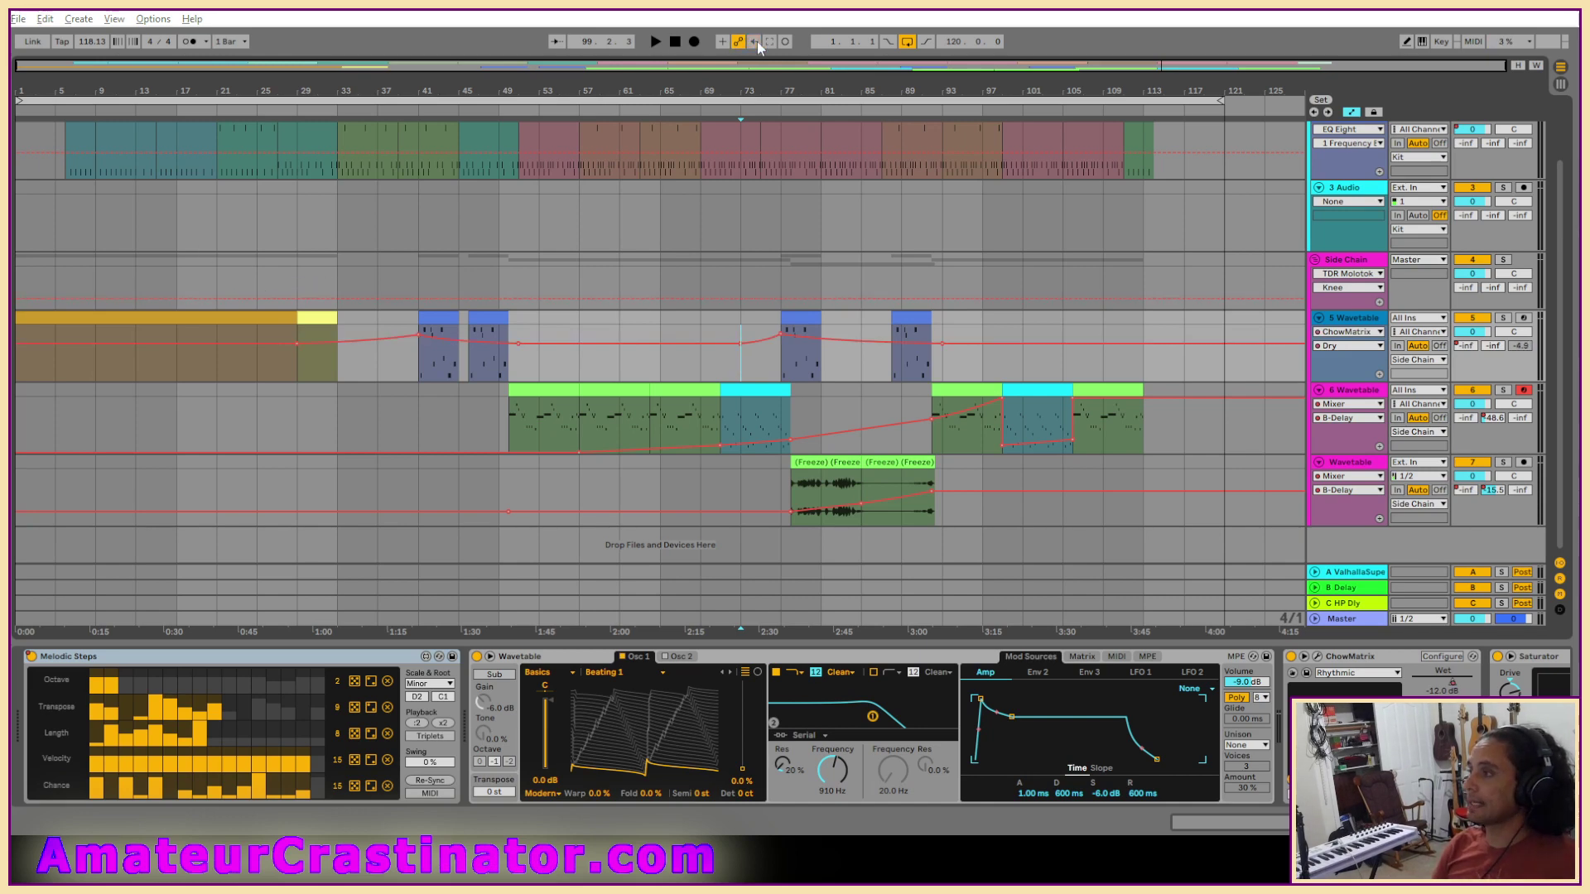
key("space")
key("a")
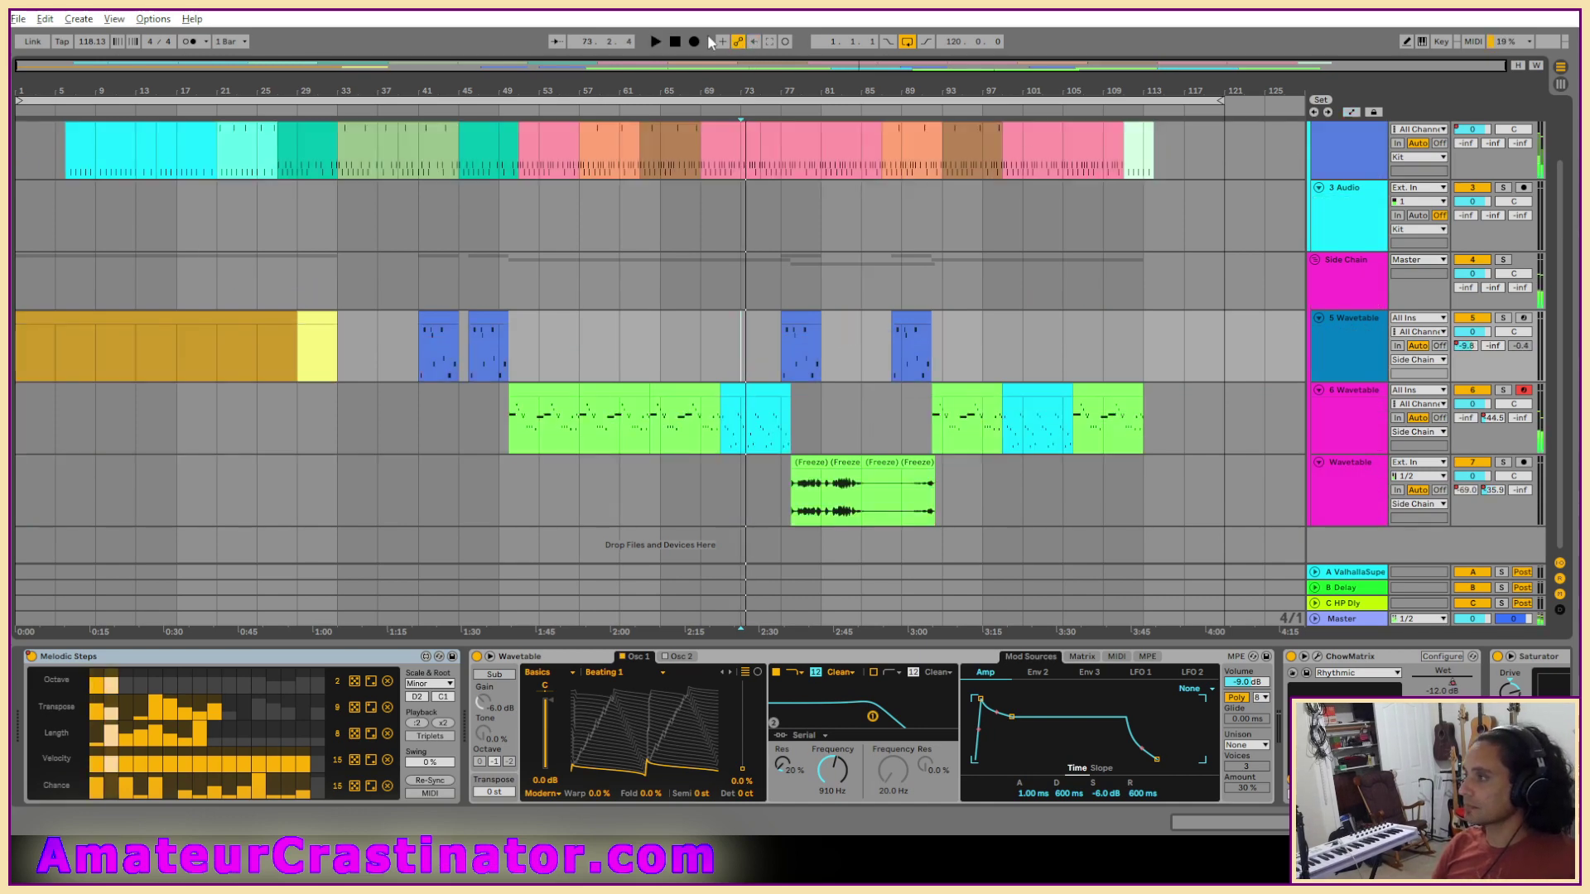
left_click(676, 41)
key("space")
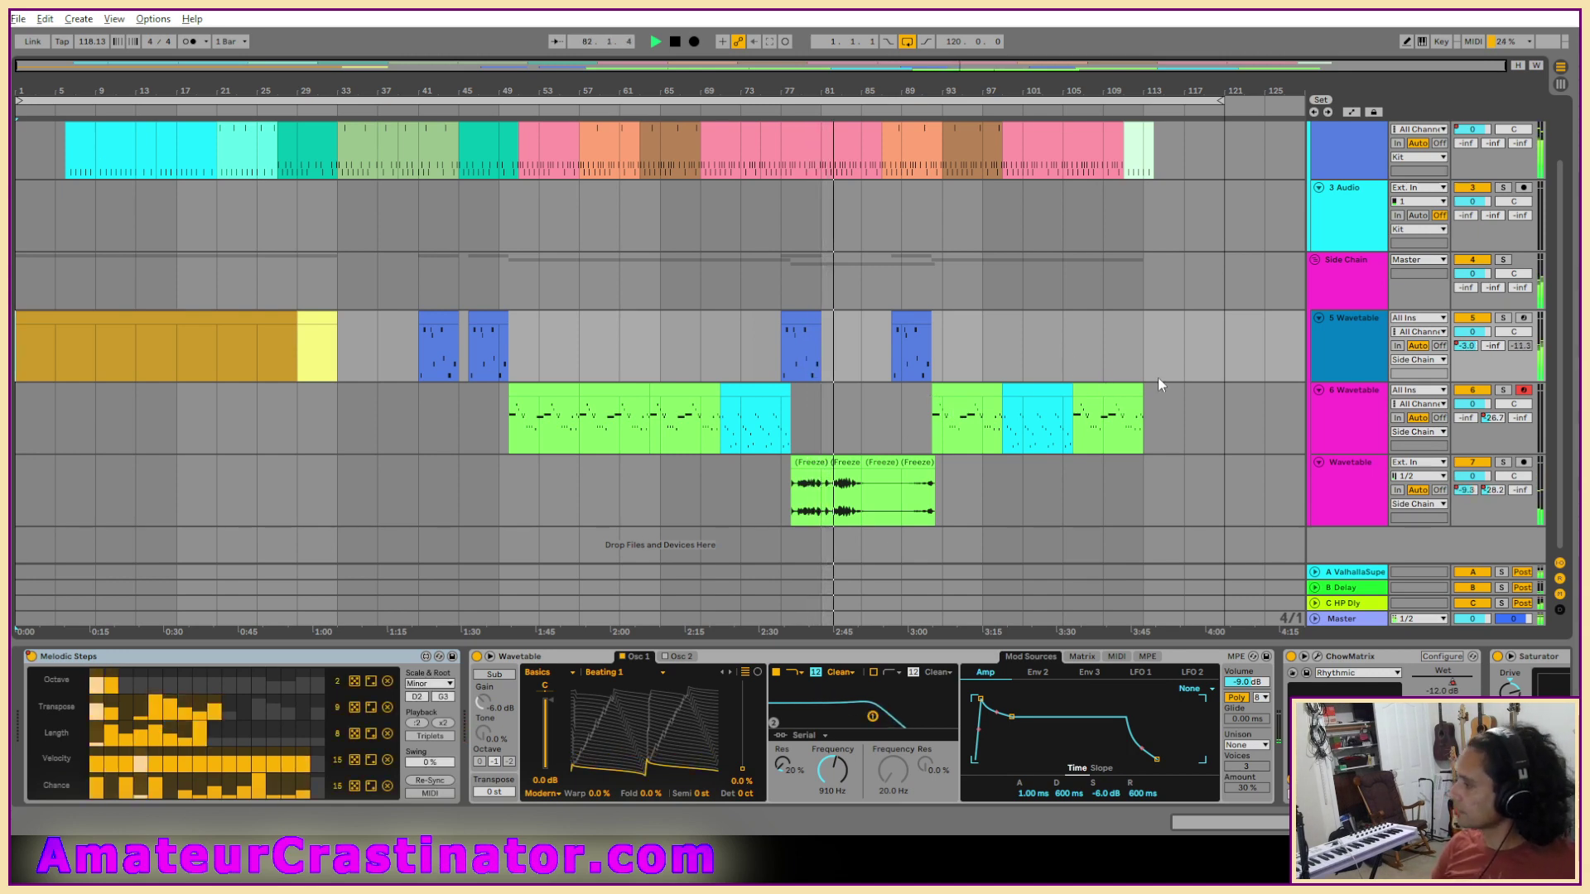
Review all tracks while playback runs from about bar 82 to 100, and restart playback from bar 17.
scroll(1163, 387, "up", 1)
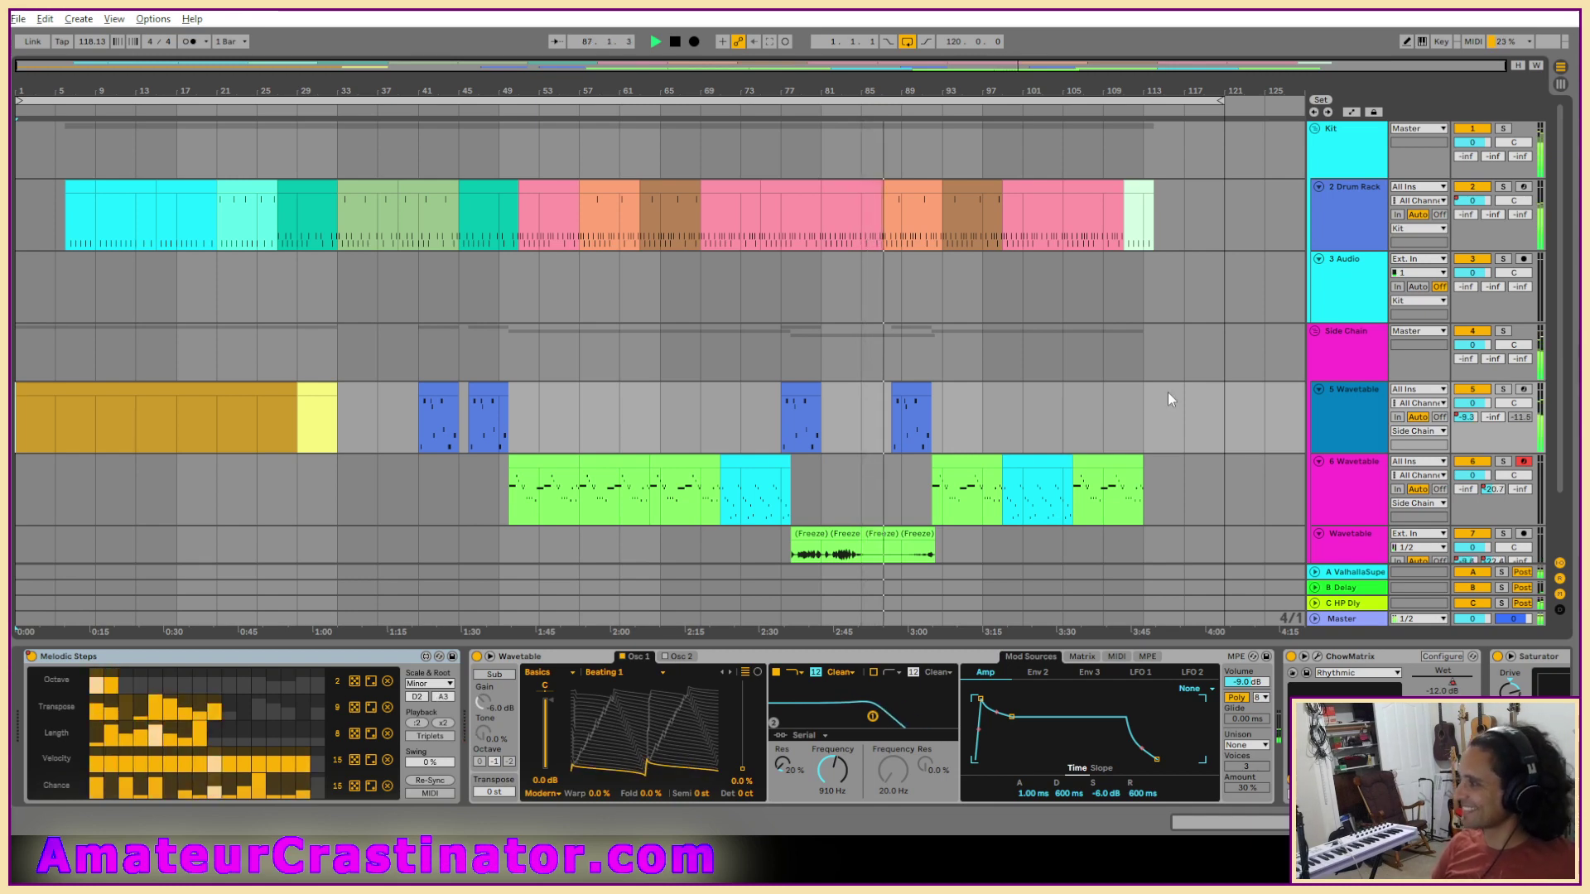
scroll(1167, 388, "down", 2)
scroll(1168, 383, "up", 2)
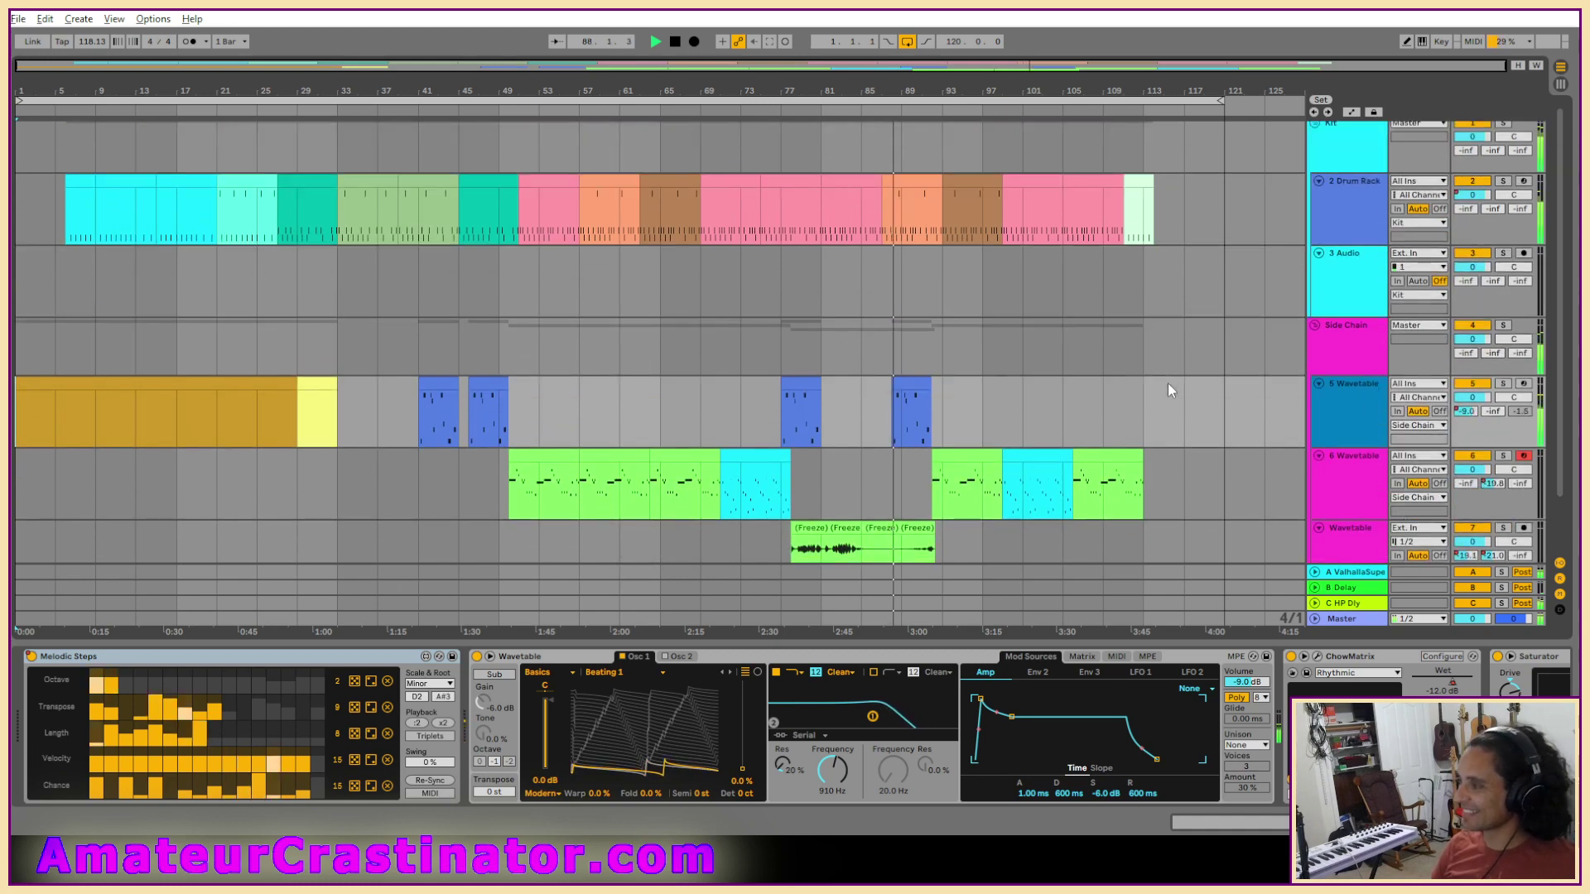
scroll(1168, 390, "up", 1)
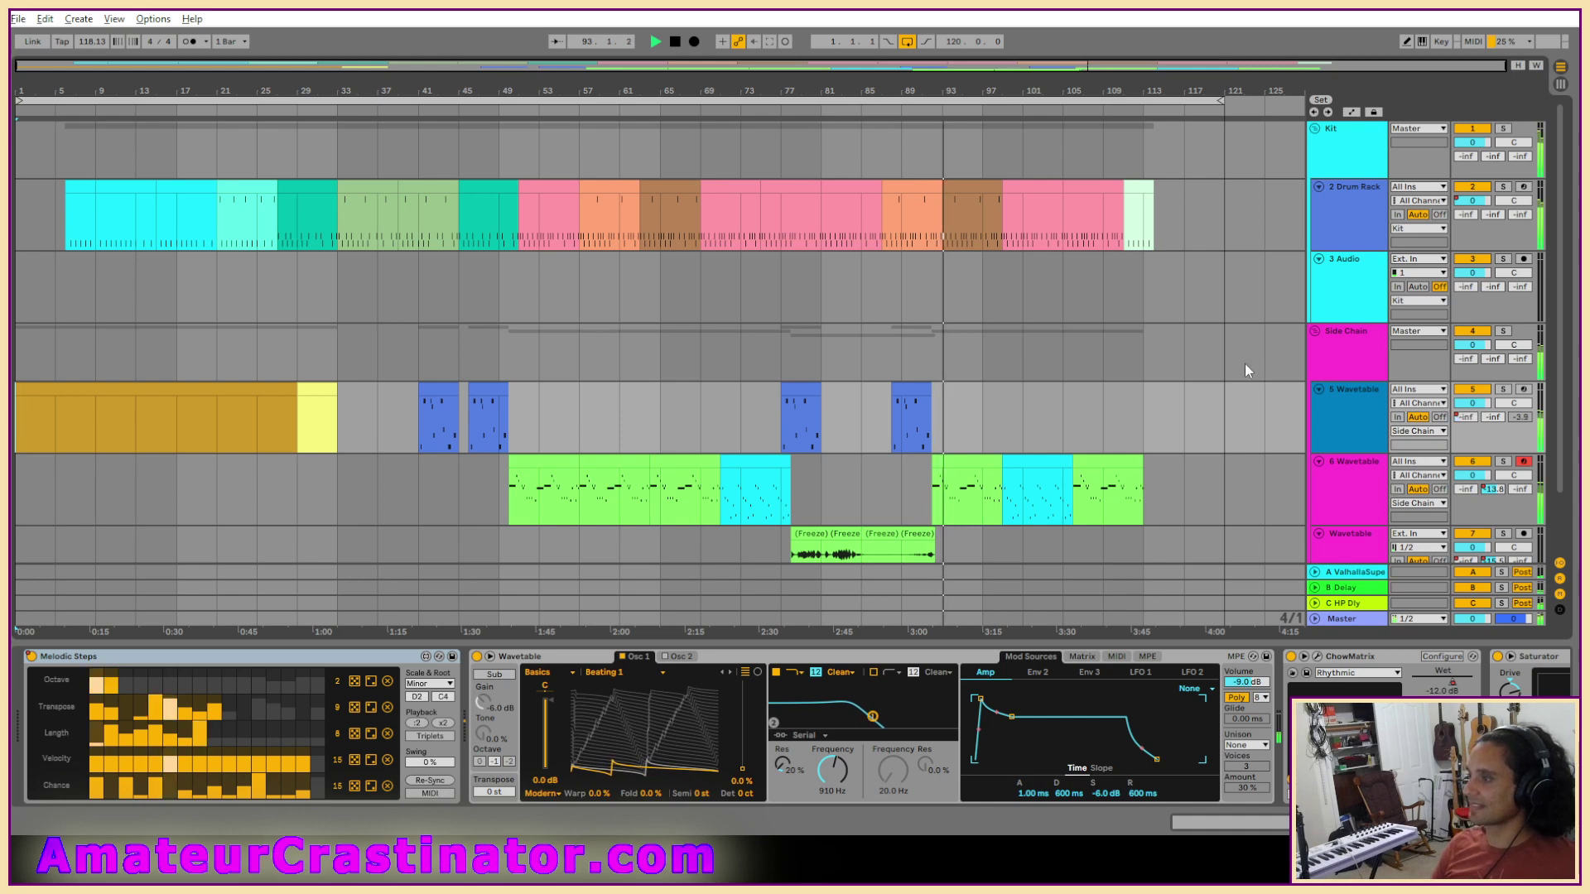
scroll(1251, 366, "down", 2)
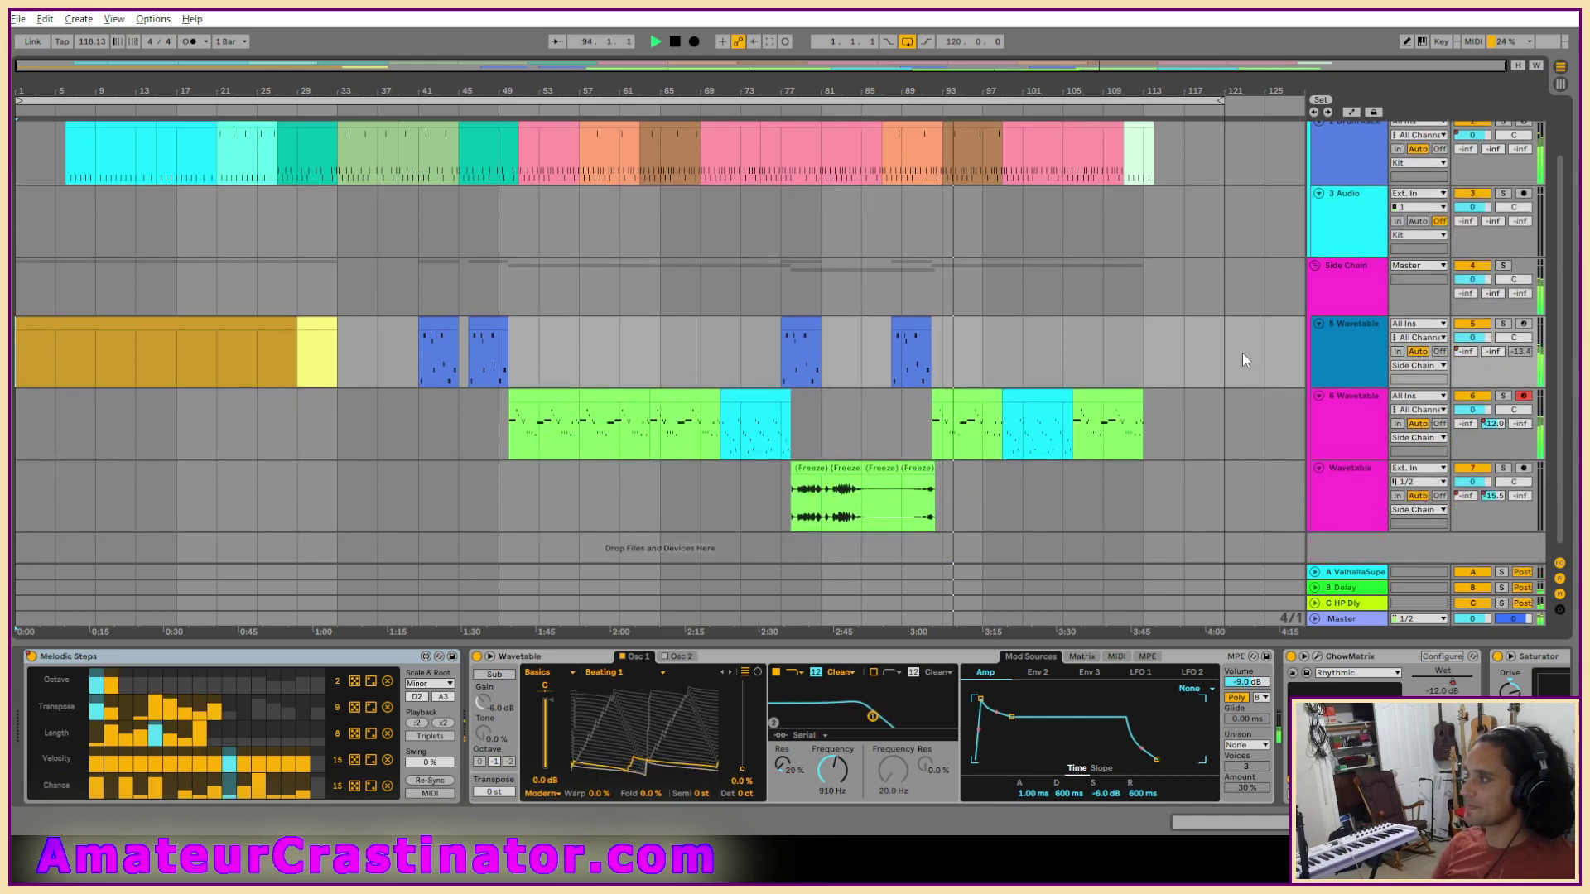
scroll(1242, 353, "up", 2)
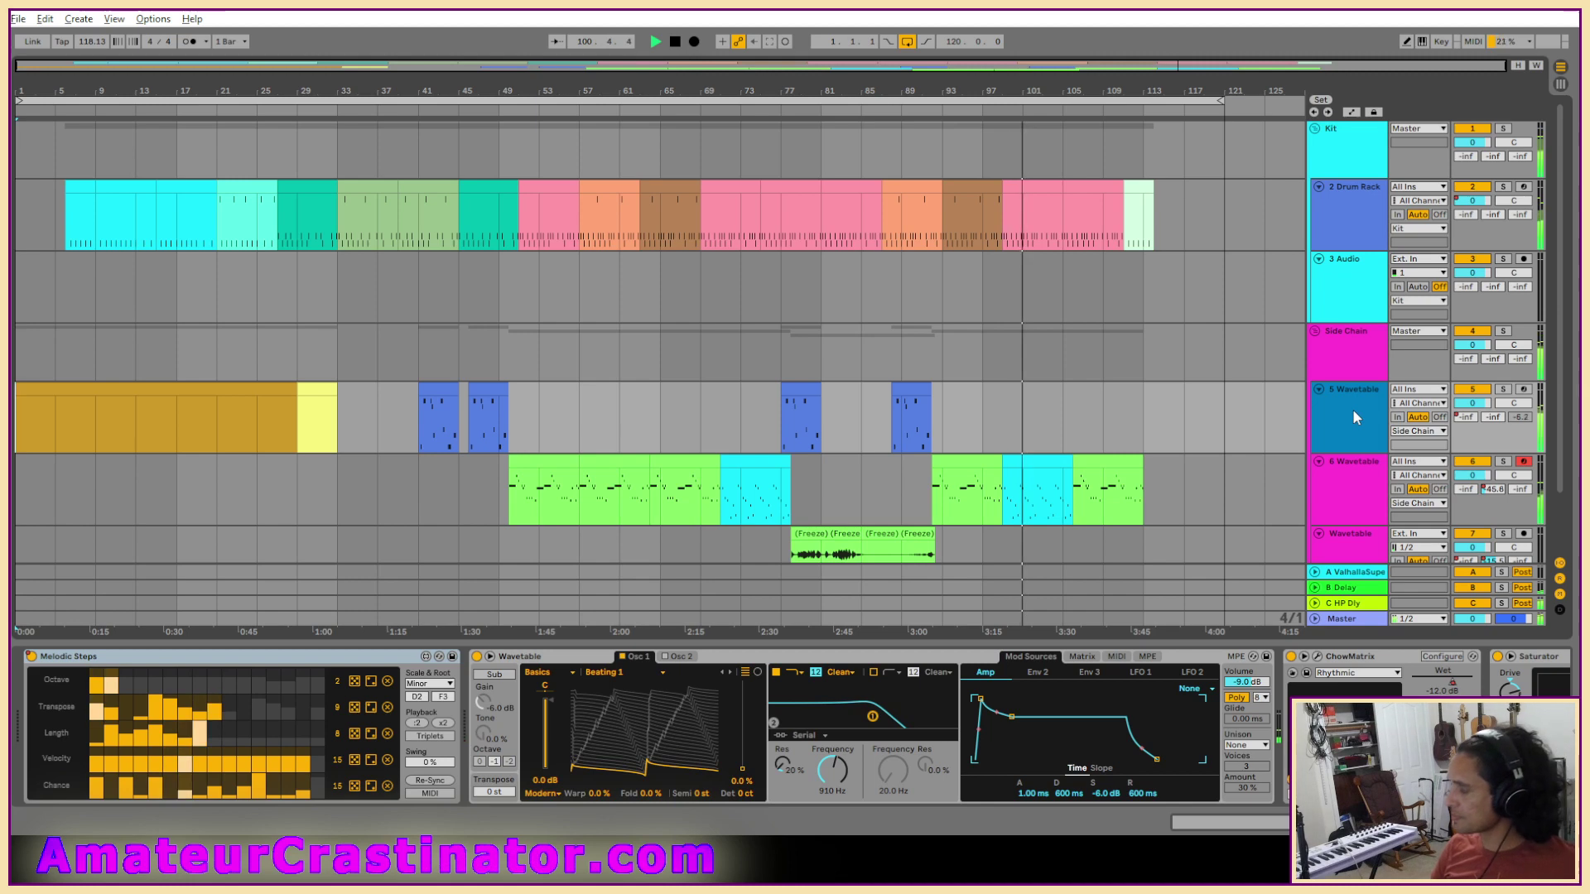
left_click(176, 417)
key("space")
key("space")
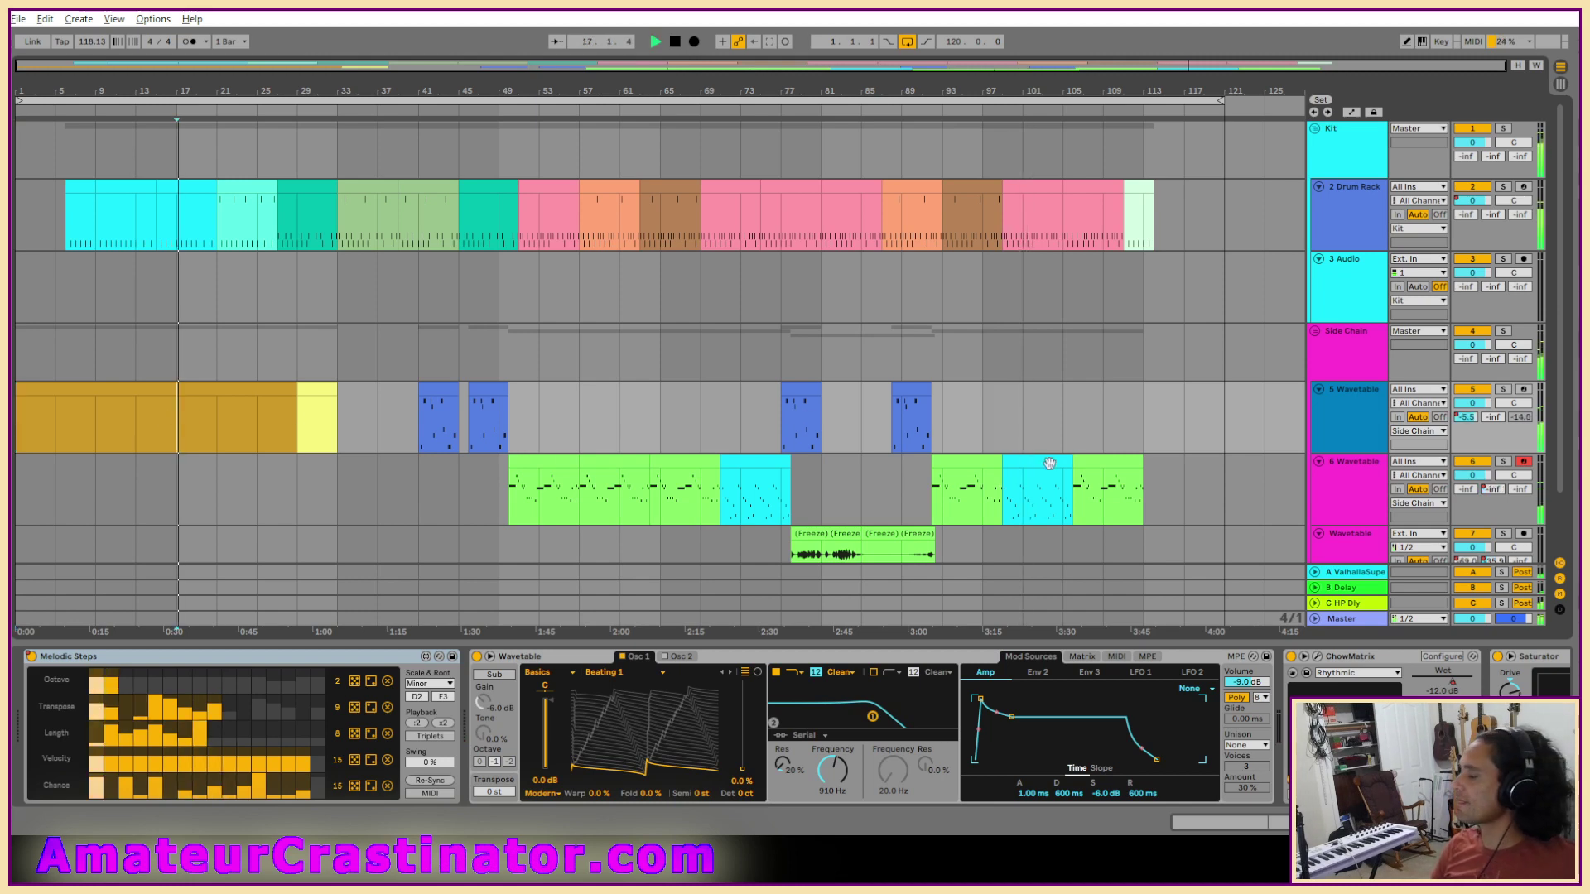
Insert a new audio track below track 6 Wavetable and arm it for recording.
scroll(1360, 431, "down", 2)
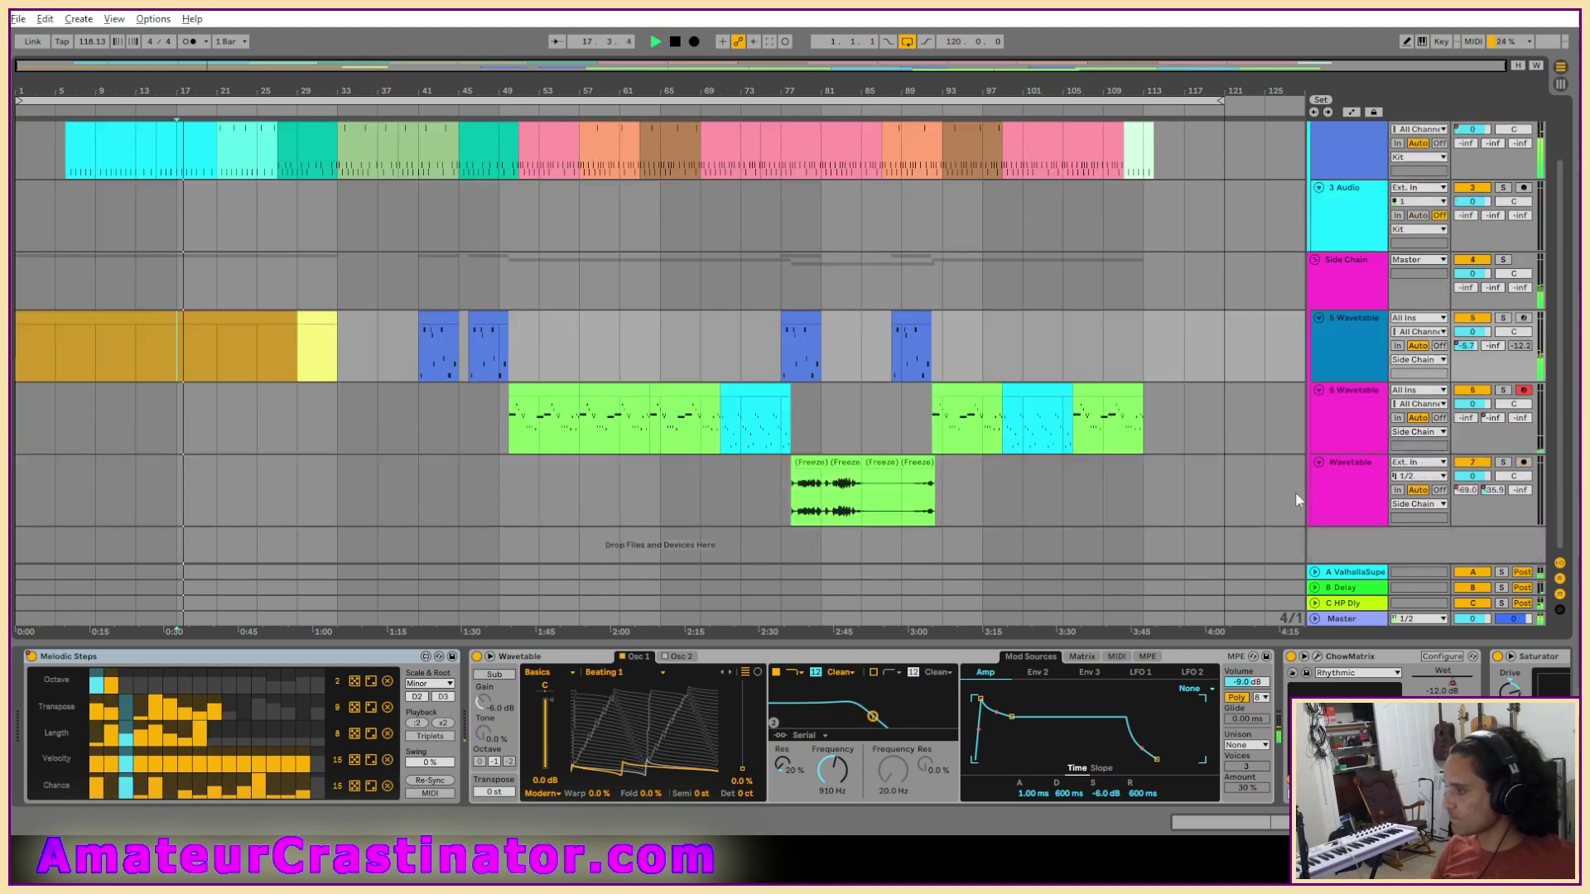
left_click(1355, 424)
key("ctrl+t")
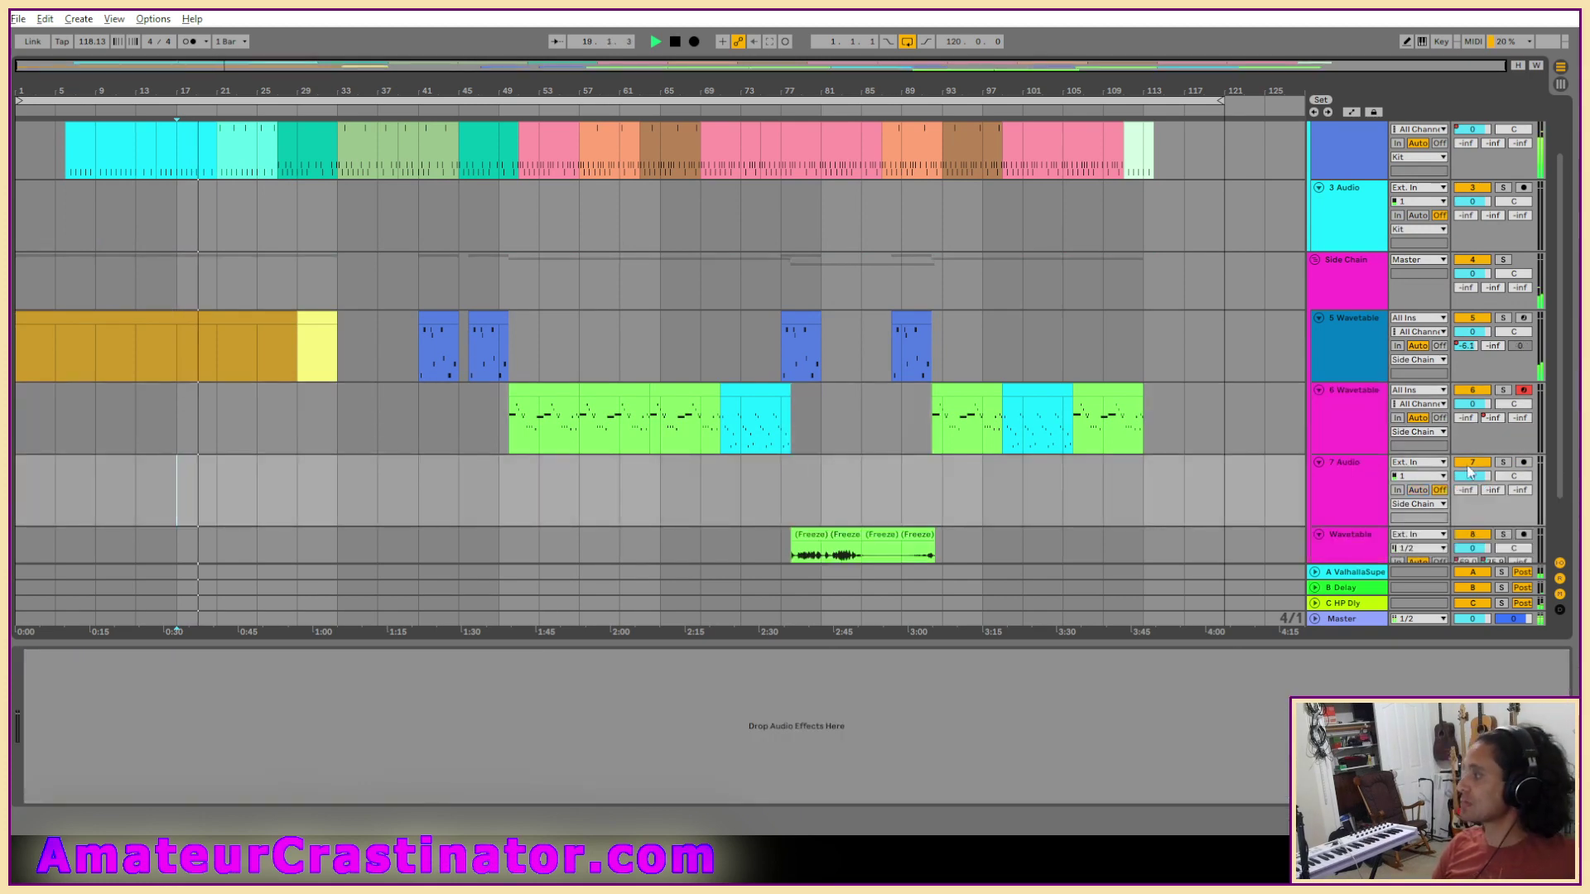
left_click(1524, 462)
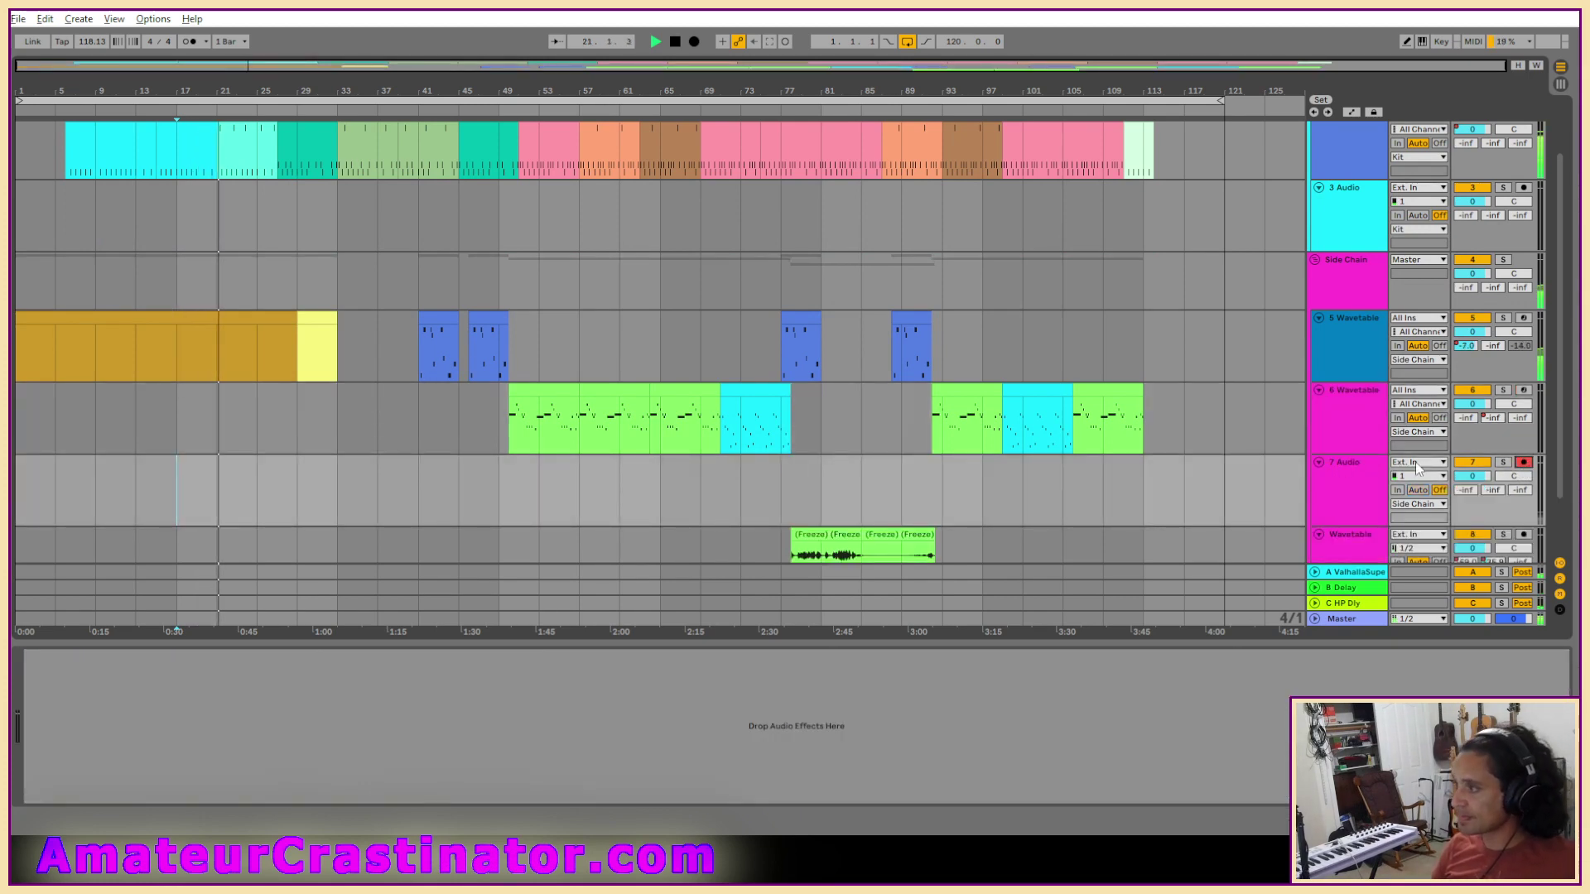
Set the new audio track's input source to 5-Wavetable, tapped Post FX.
left_click(1417, 463)
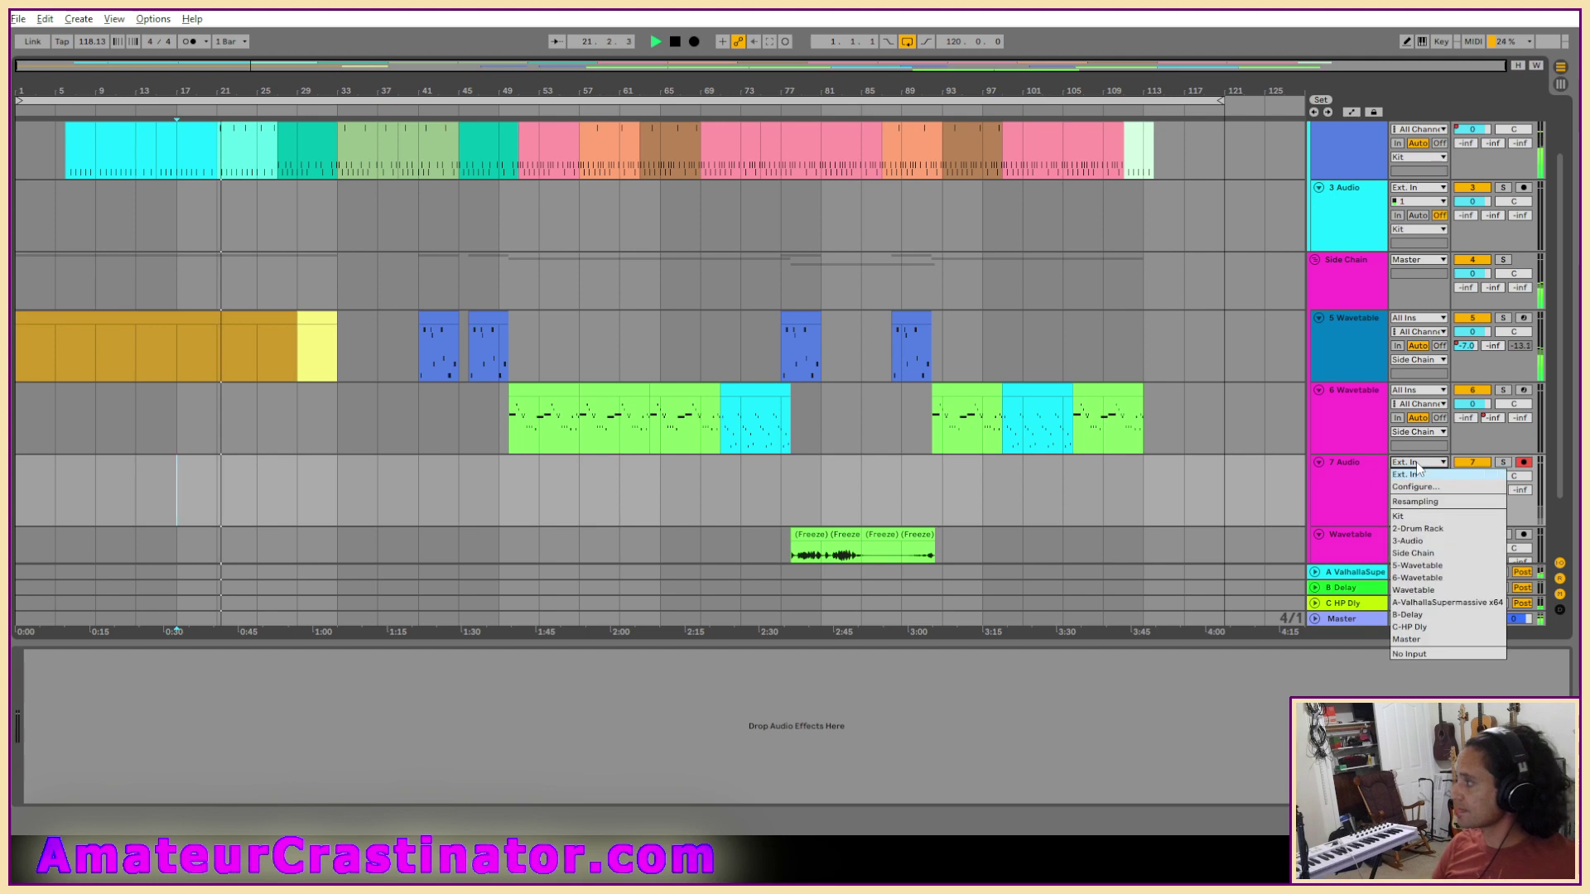
left_click(1420, 566)
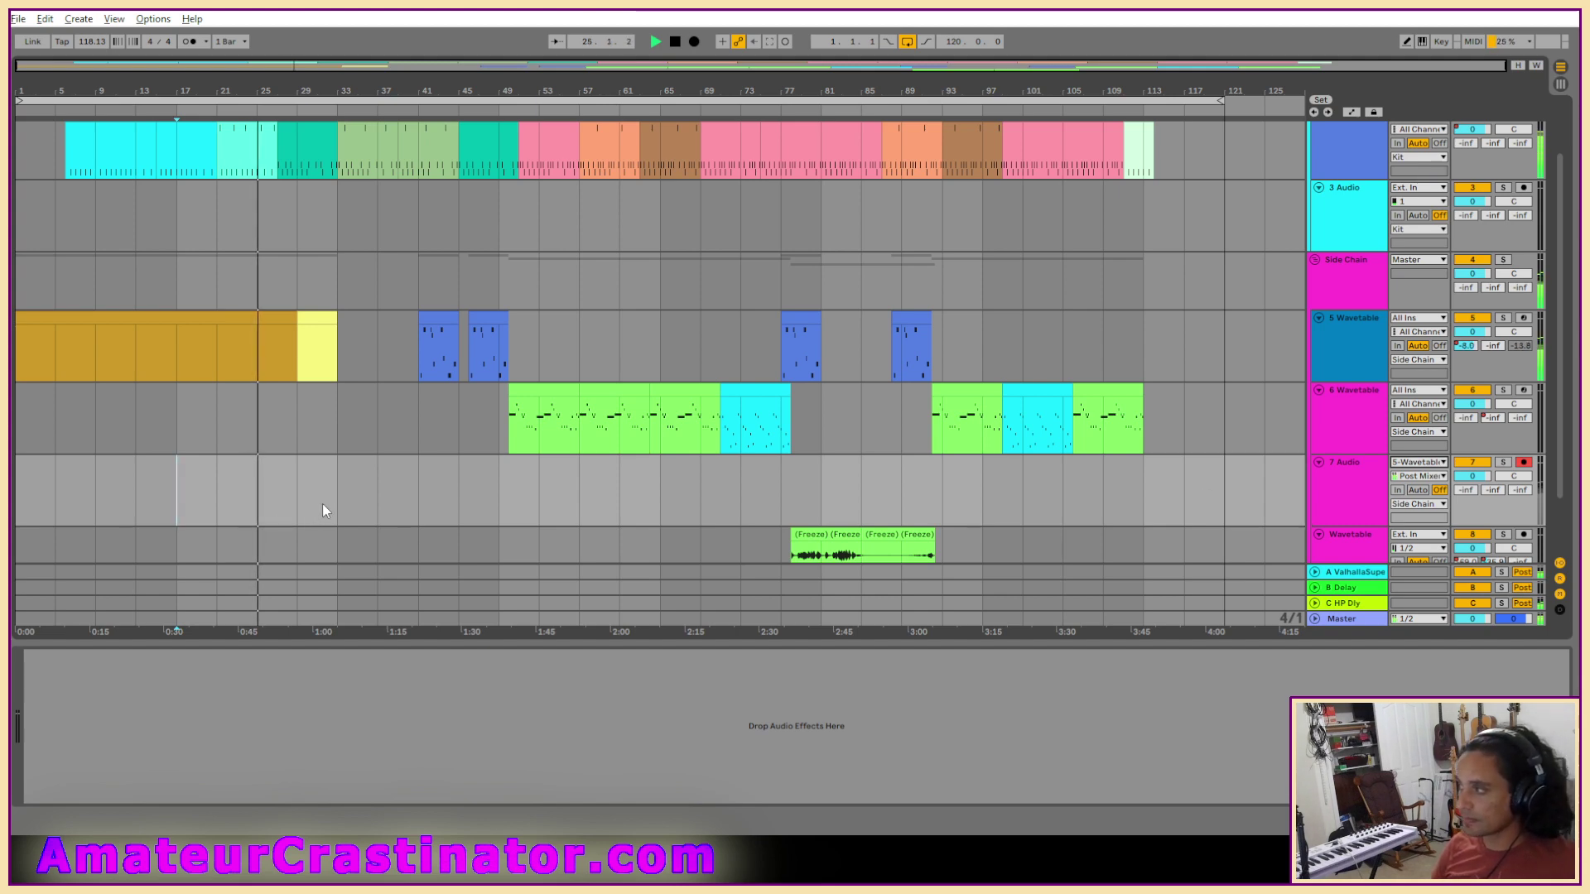
left_click(1411, 476)
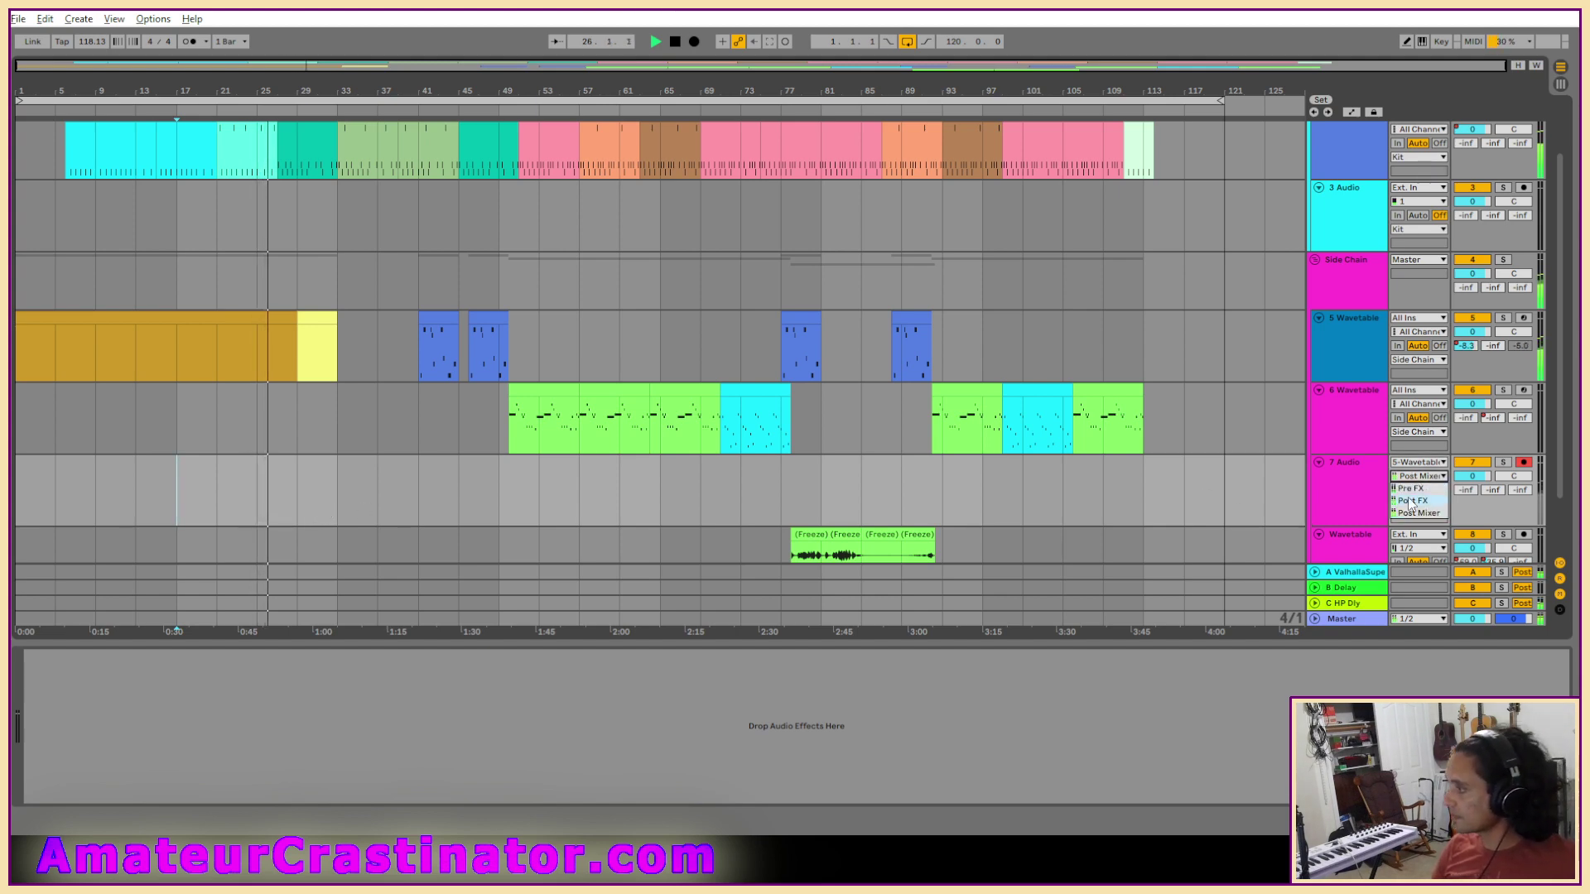
left_click(1411, 502)
Examine the 5 Wavetable track's device chain and its automation while playback runs.
left_click(1345, 355)
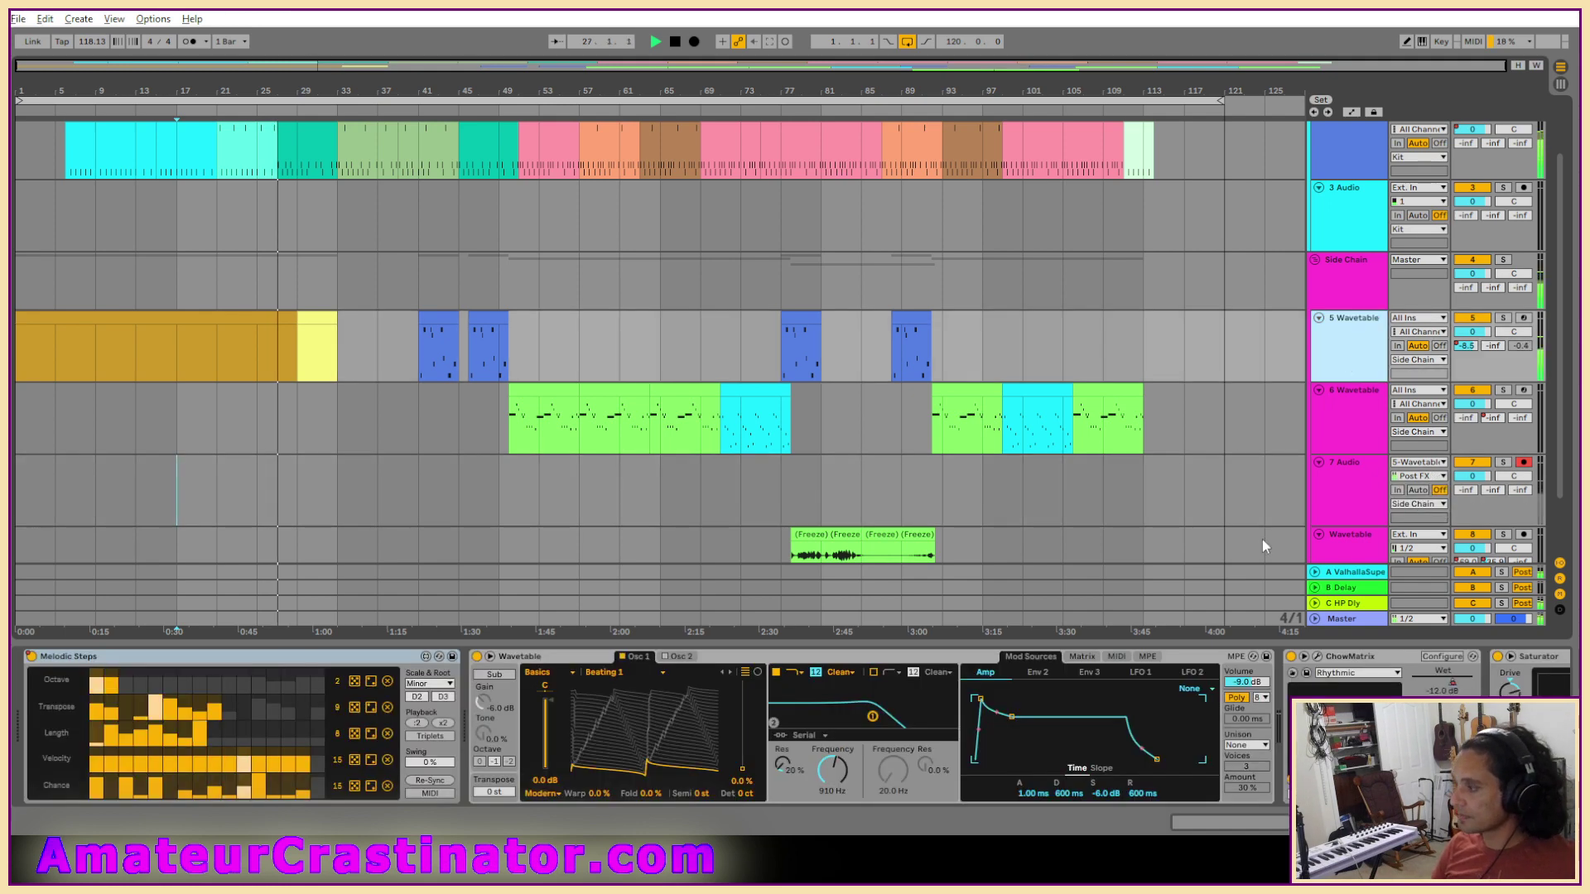
scroll(748, 728, "right", 5)
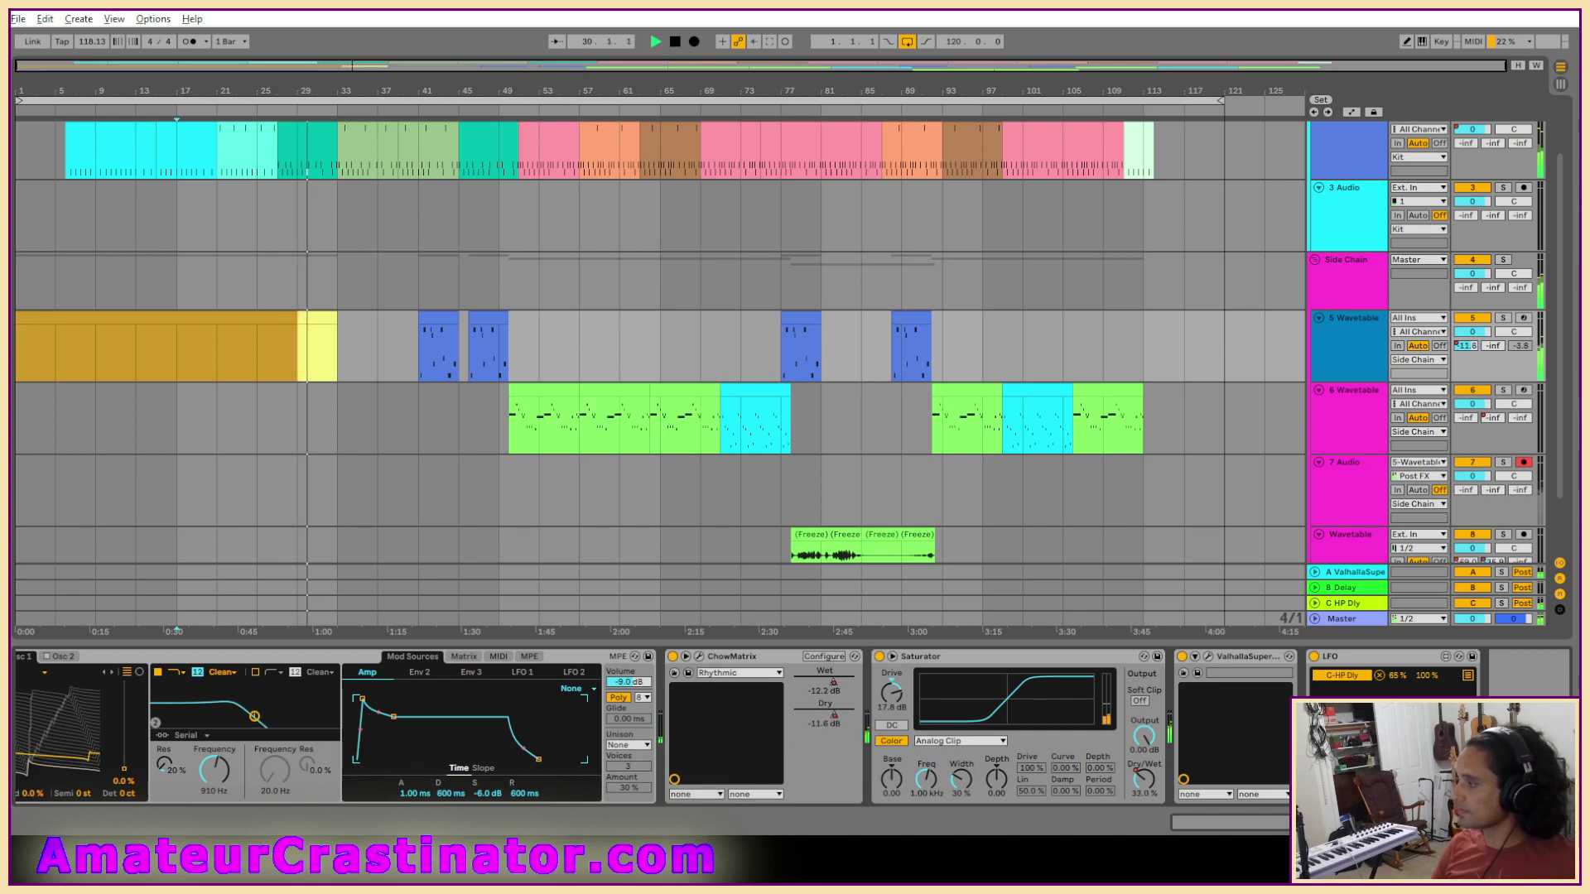
key("a")
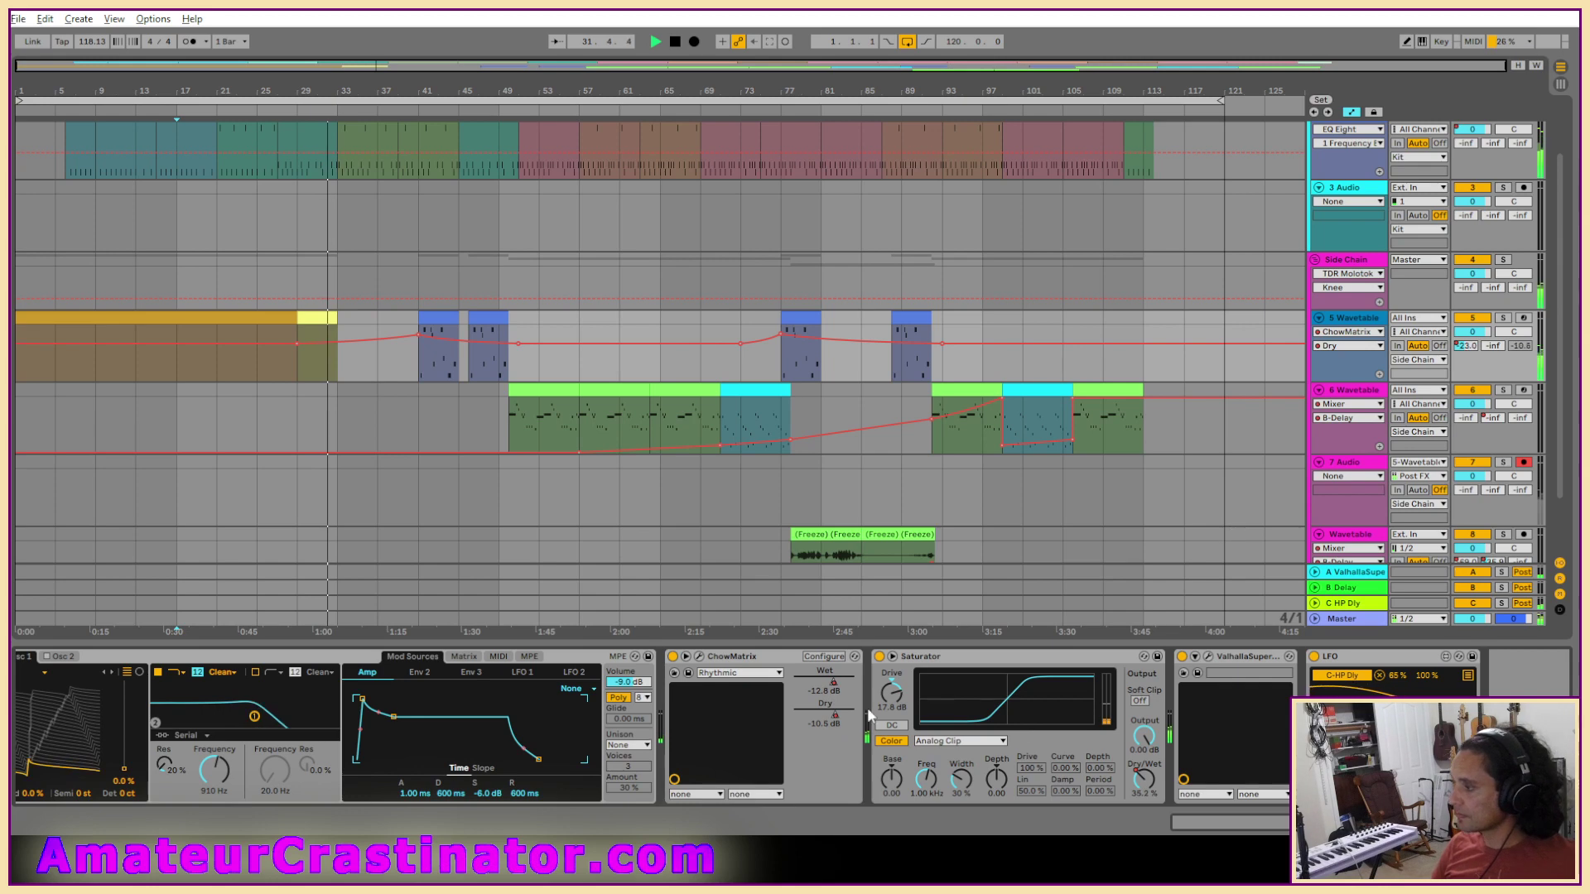
key("a")
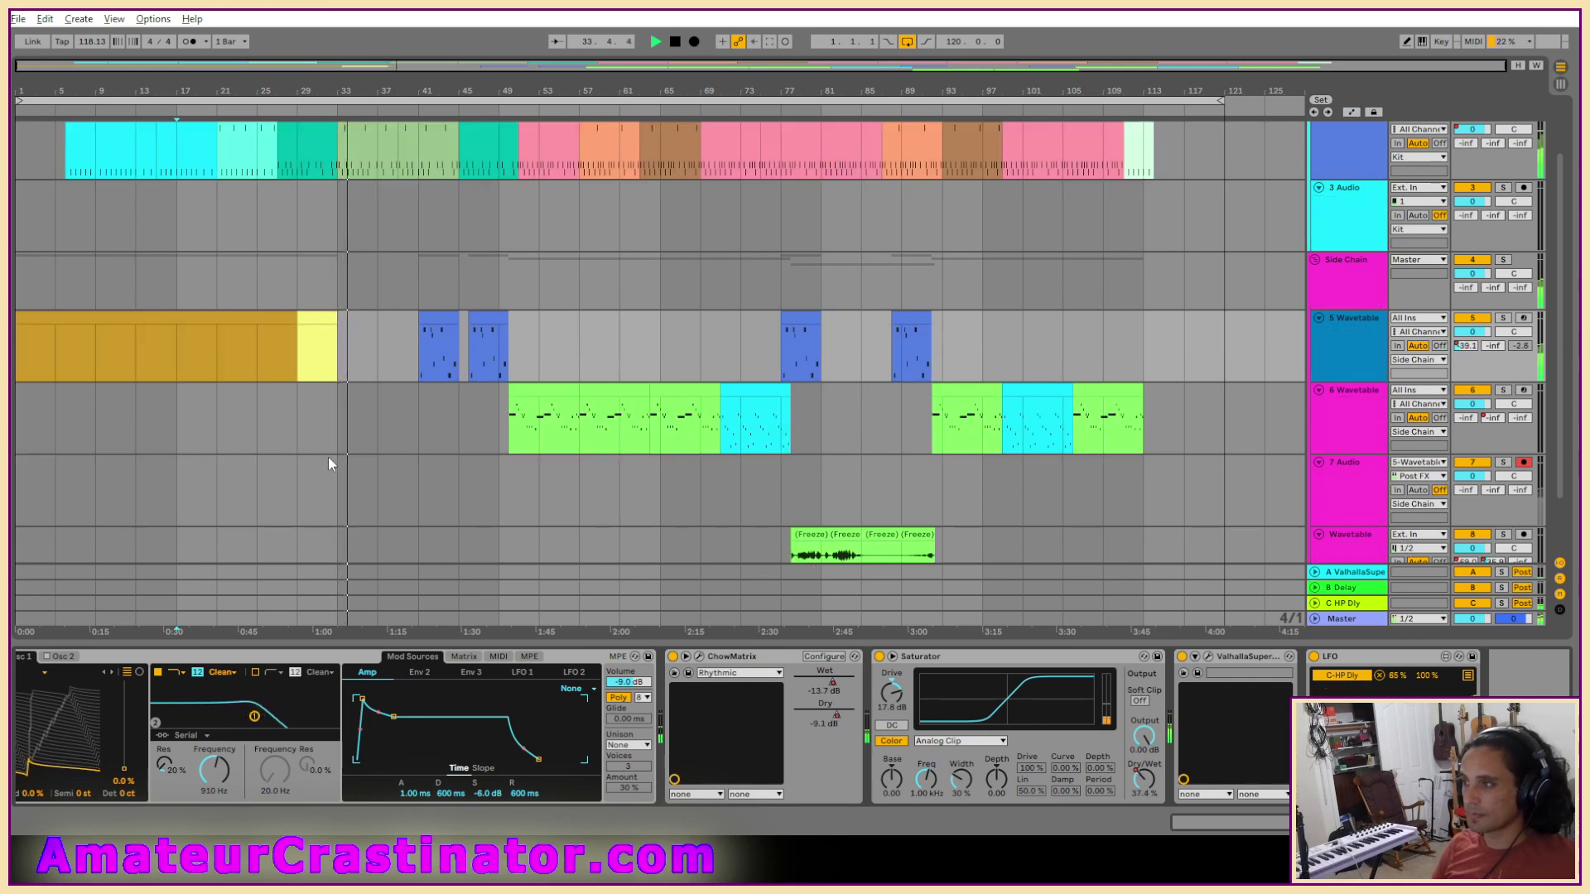
Set 7 Audio's monitoring to In and record the 5 Wavetable output onto it from bar 29 to about bar 35.
scroll(328, 457, "up", 1)
scroll(328, 457, "down", 2)
scroll(290, 454, "up", 3)
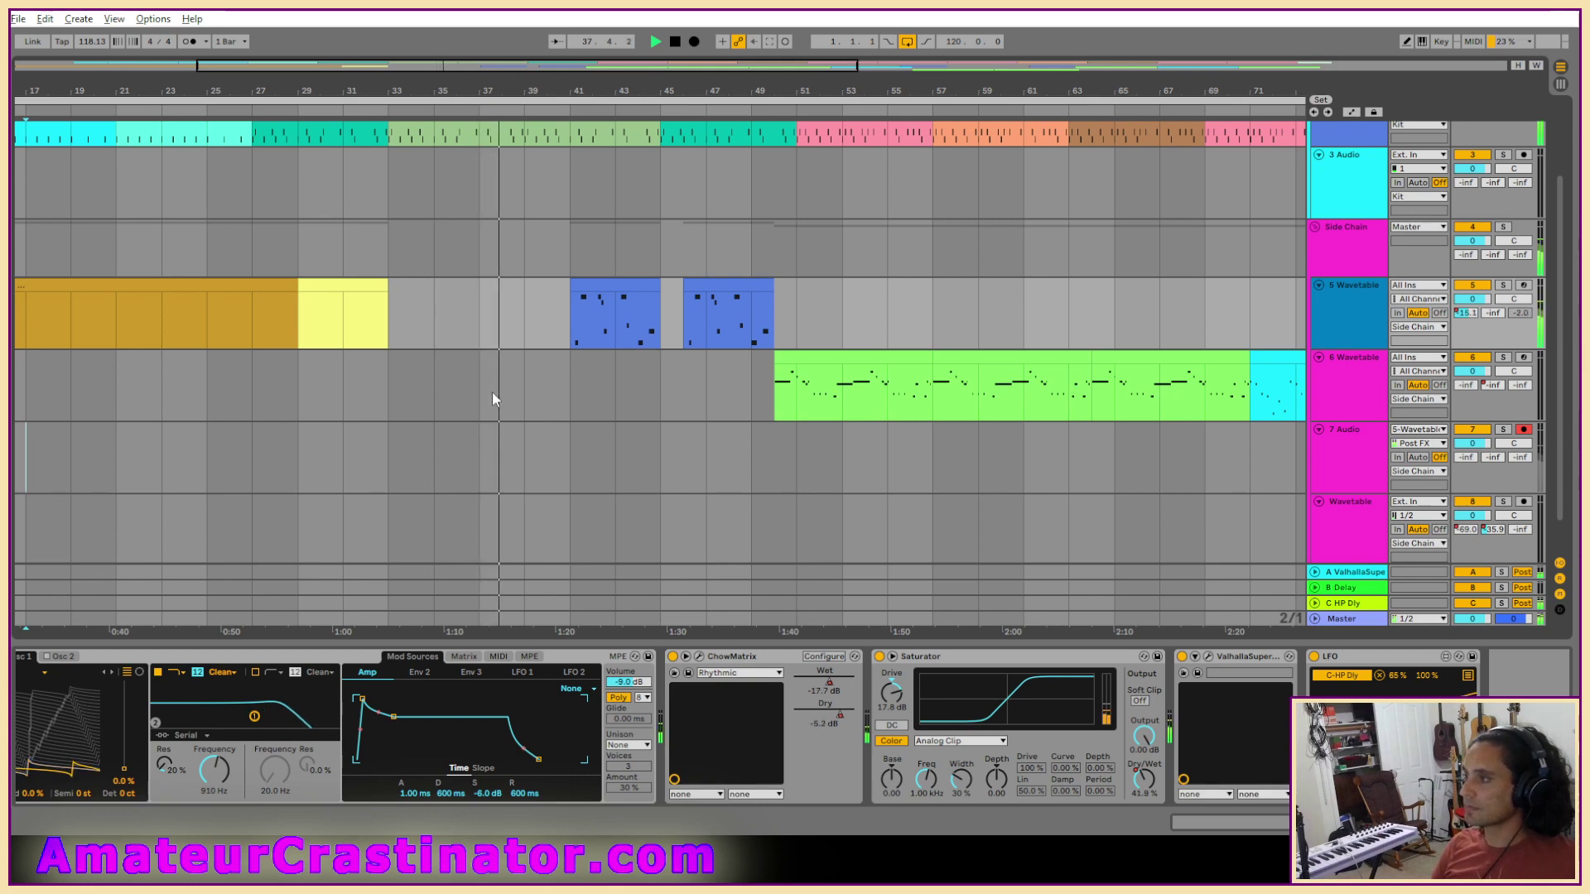
left_click(302, 396)
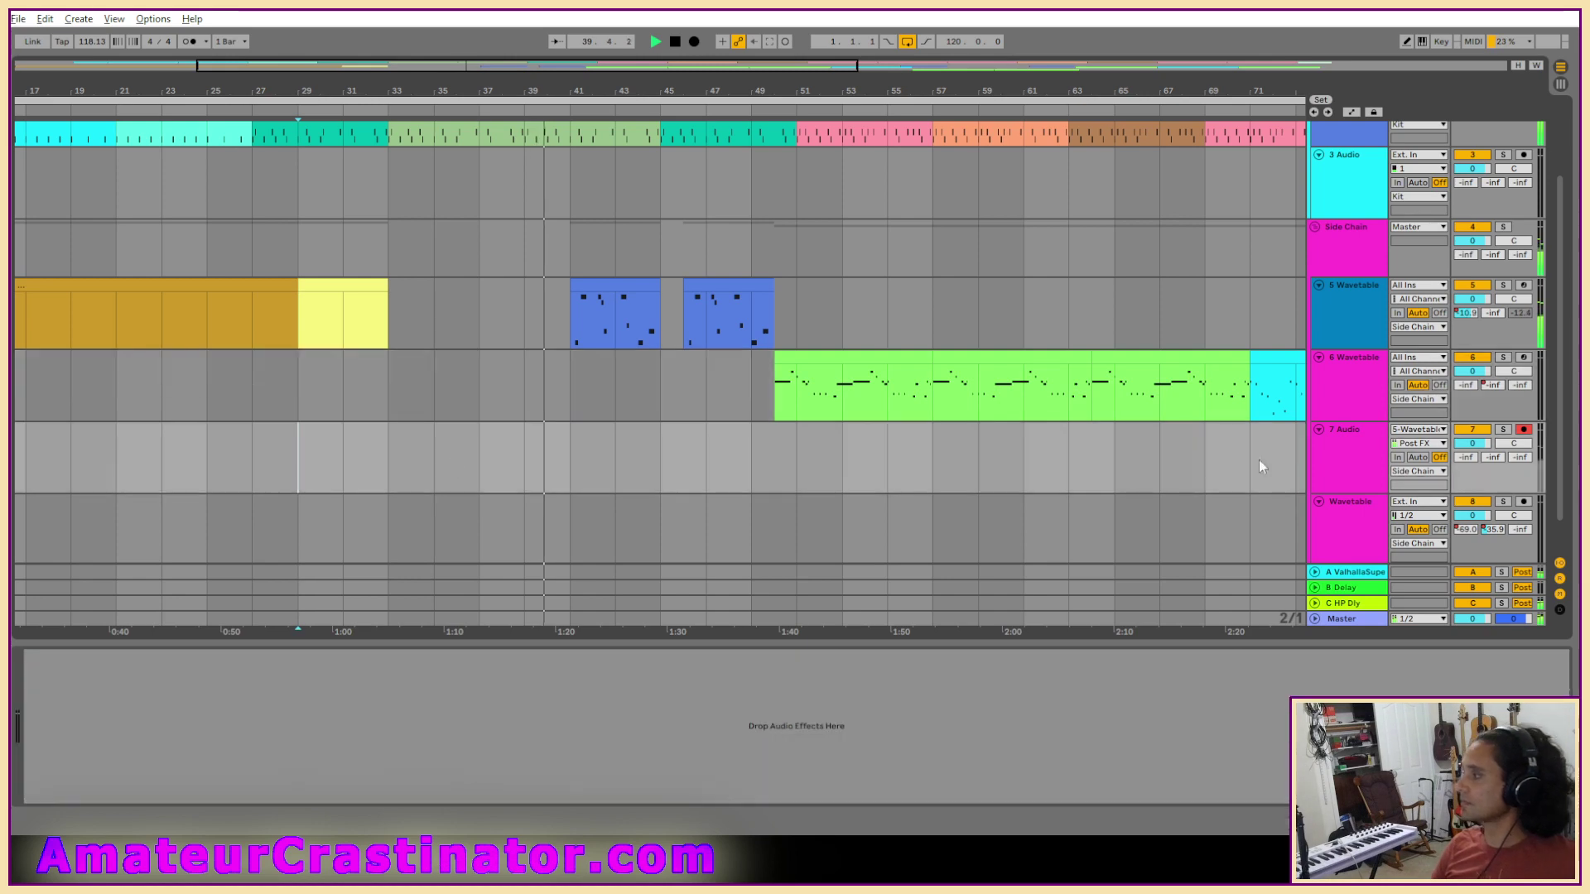
left_click(323, 480)
left_click(1398, 458)
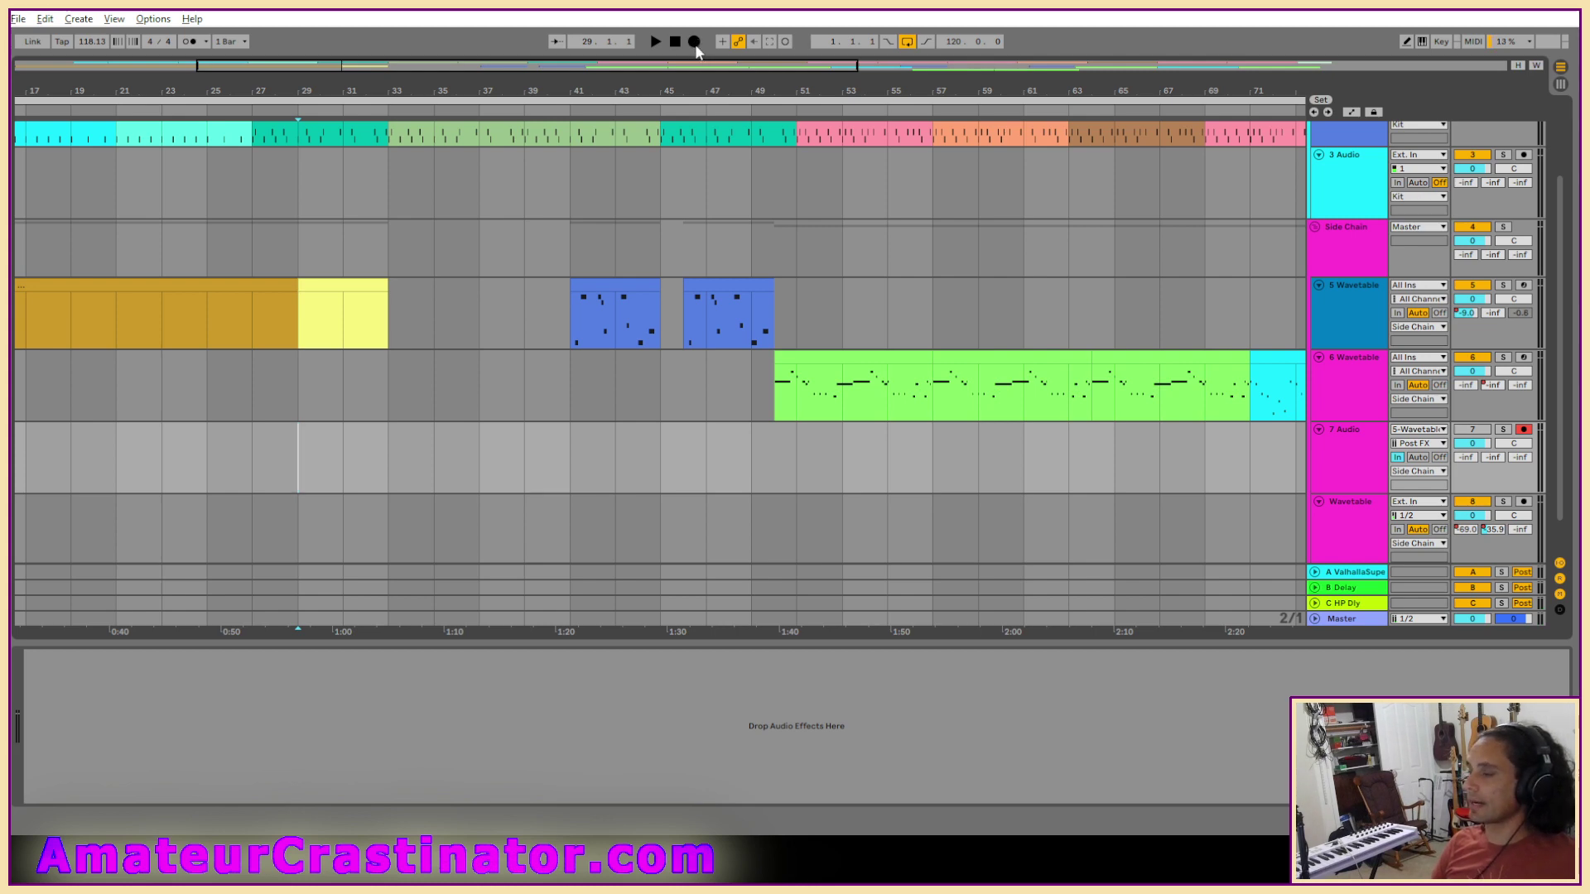
left_click(694, 43)
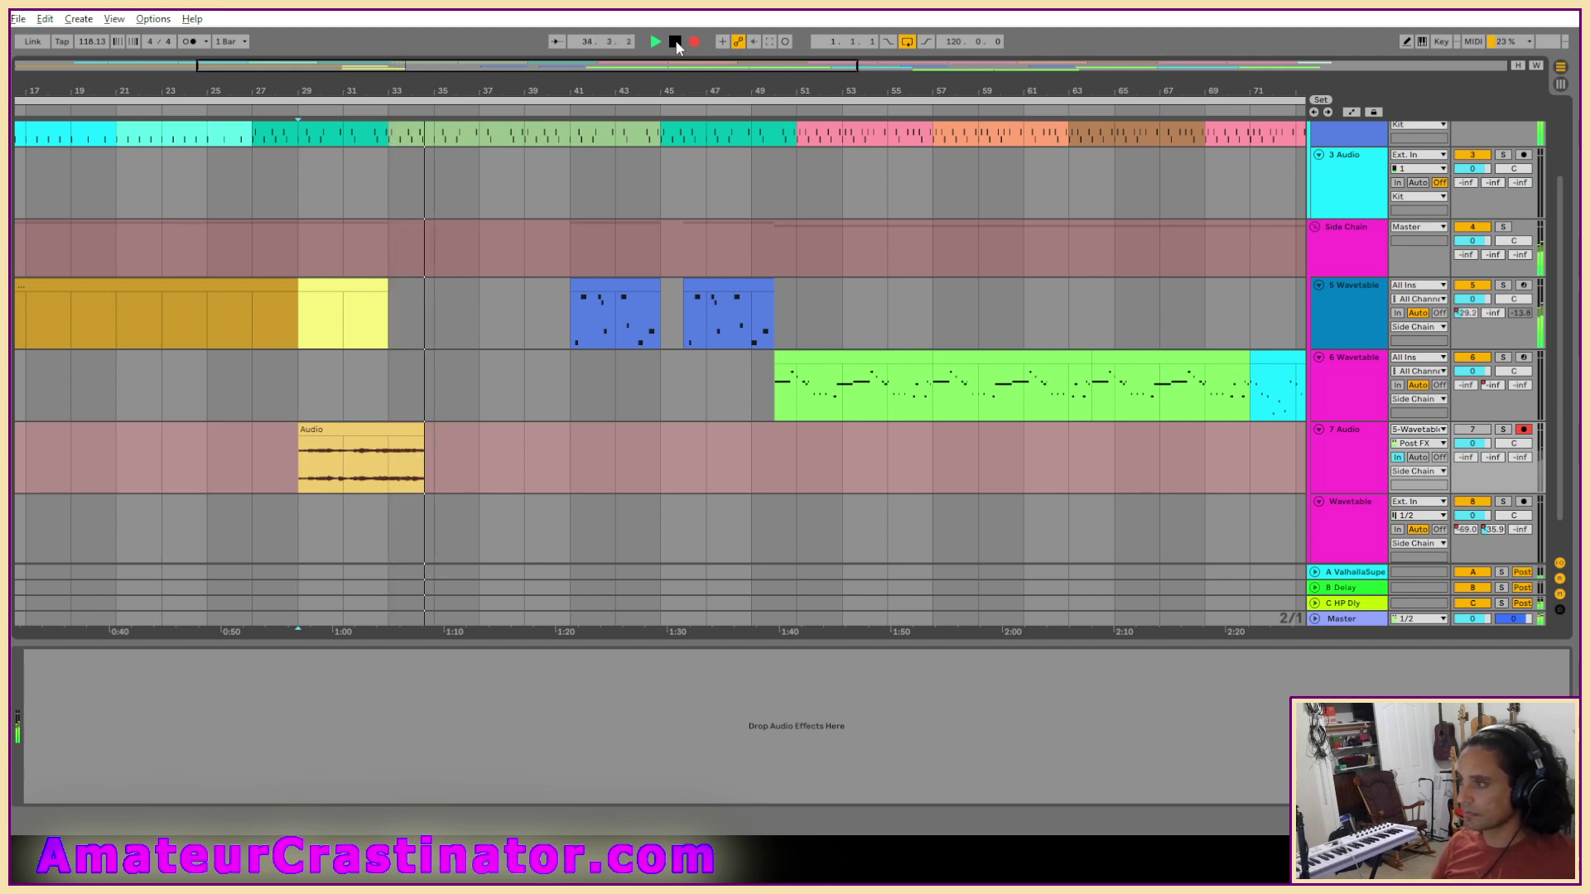
left_click(676, 42)
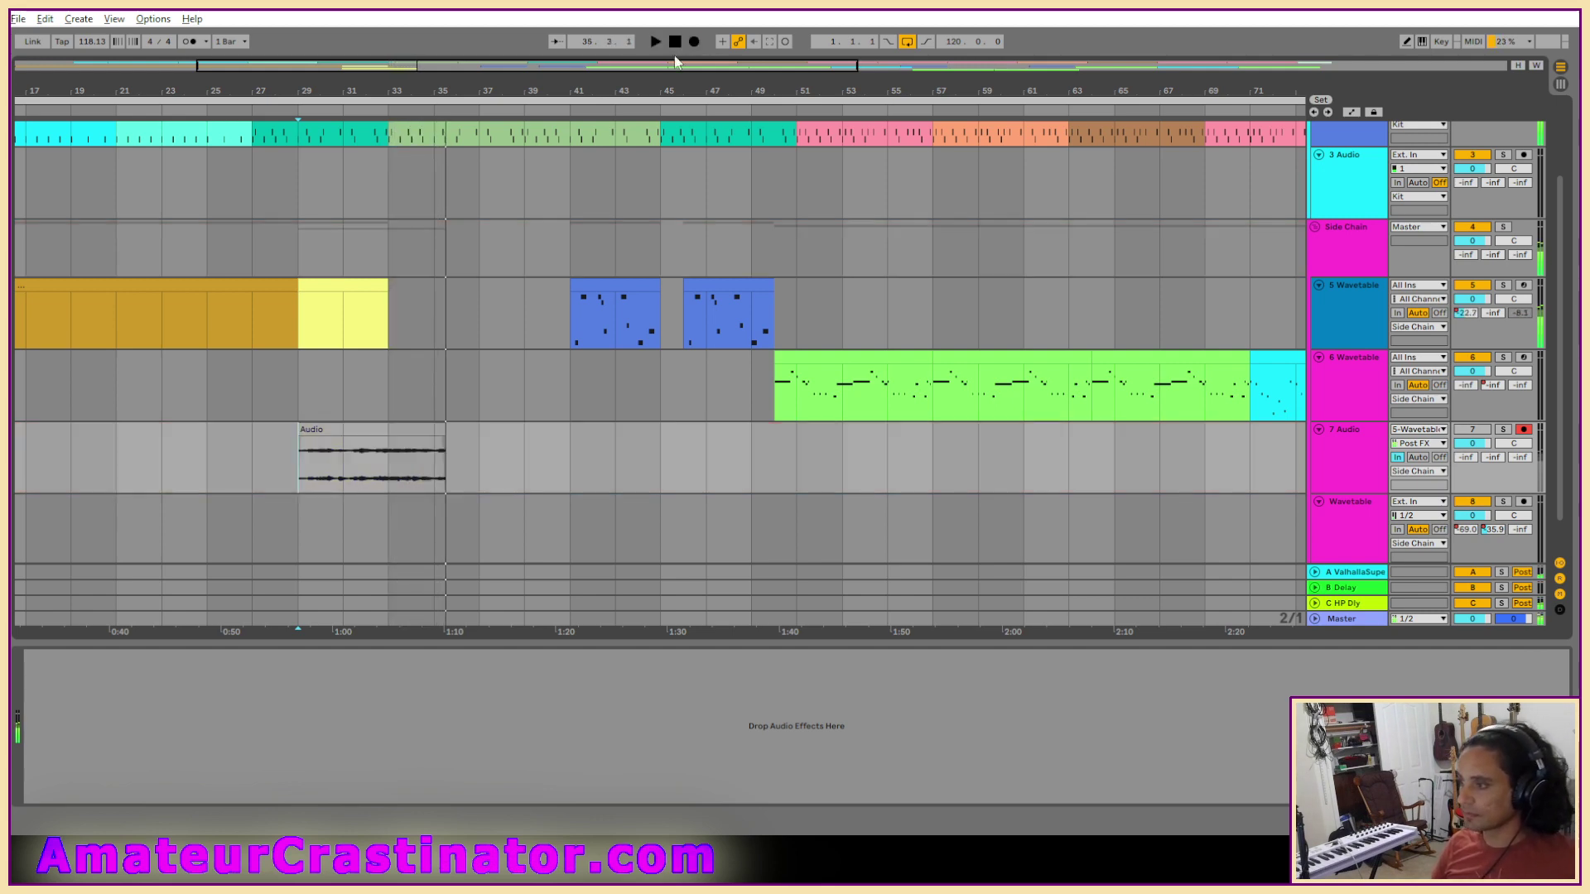
Insert another audio track between 6 Wavetable and the recorded audio track, and name it Process.
key("minus")
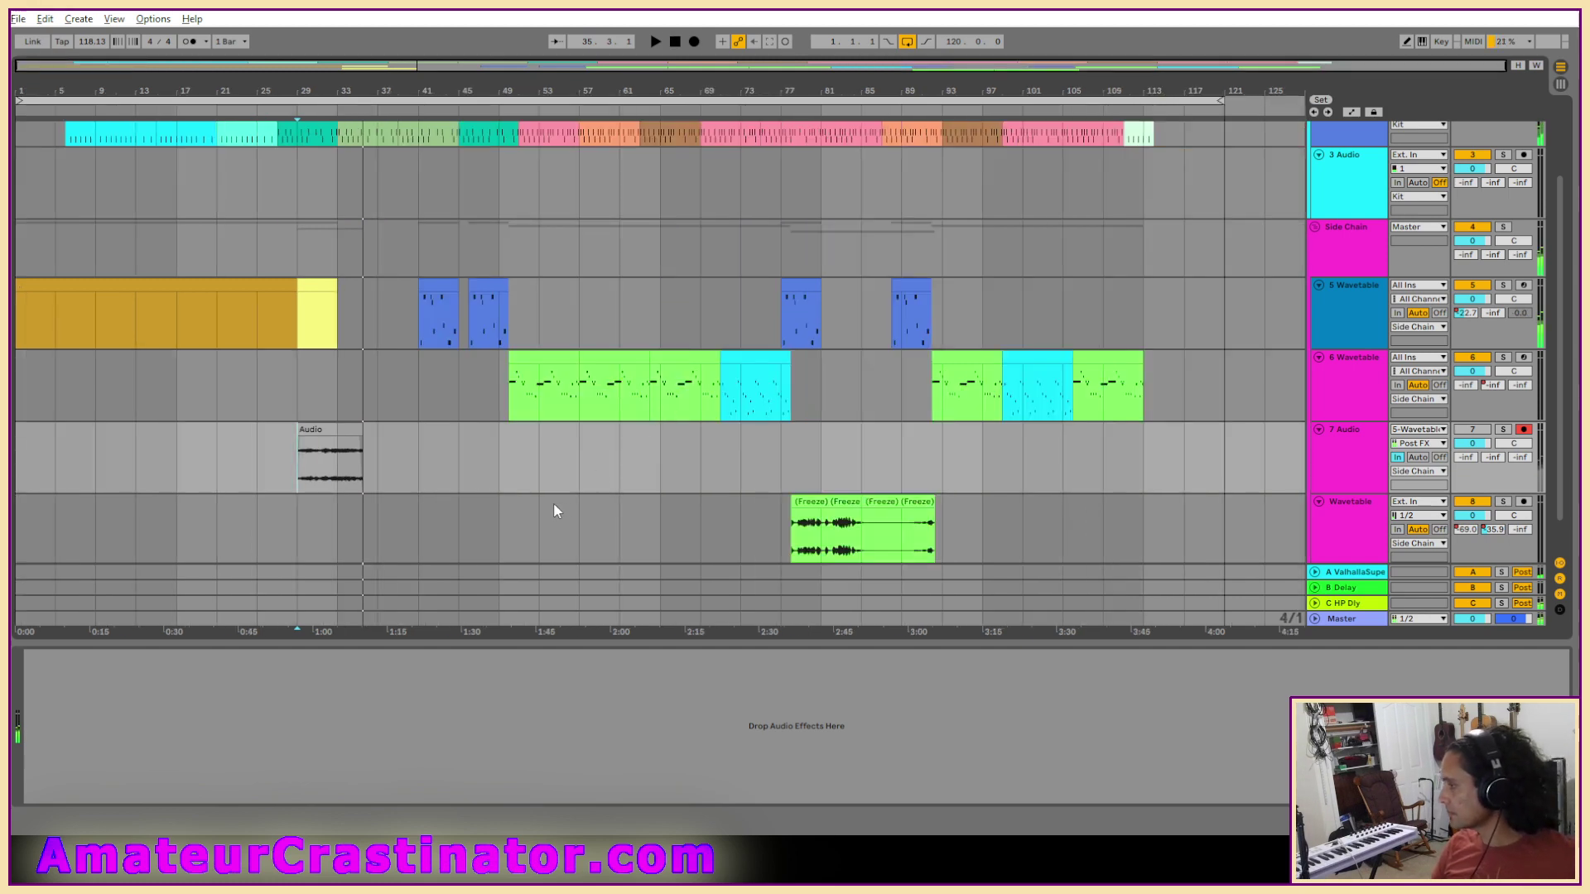
scroll(233, 473, "up", 3)
scroll(888, 425, "down", 3)
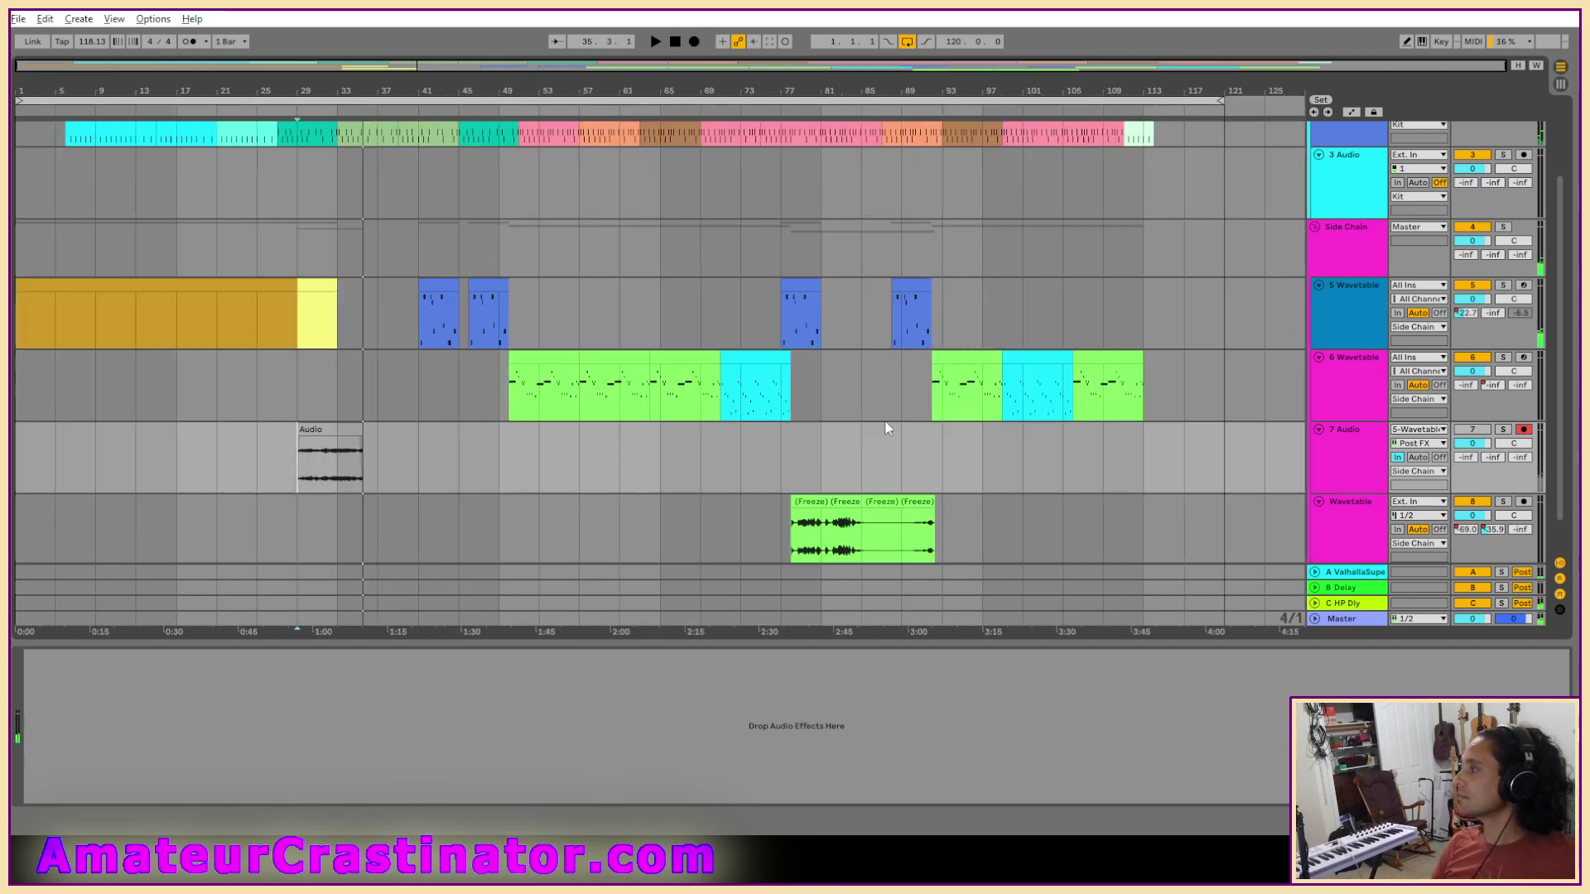
scroll(586, 478, "down", 1)
left_click(1366, 422)
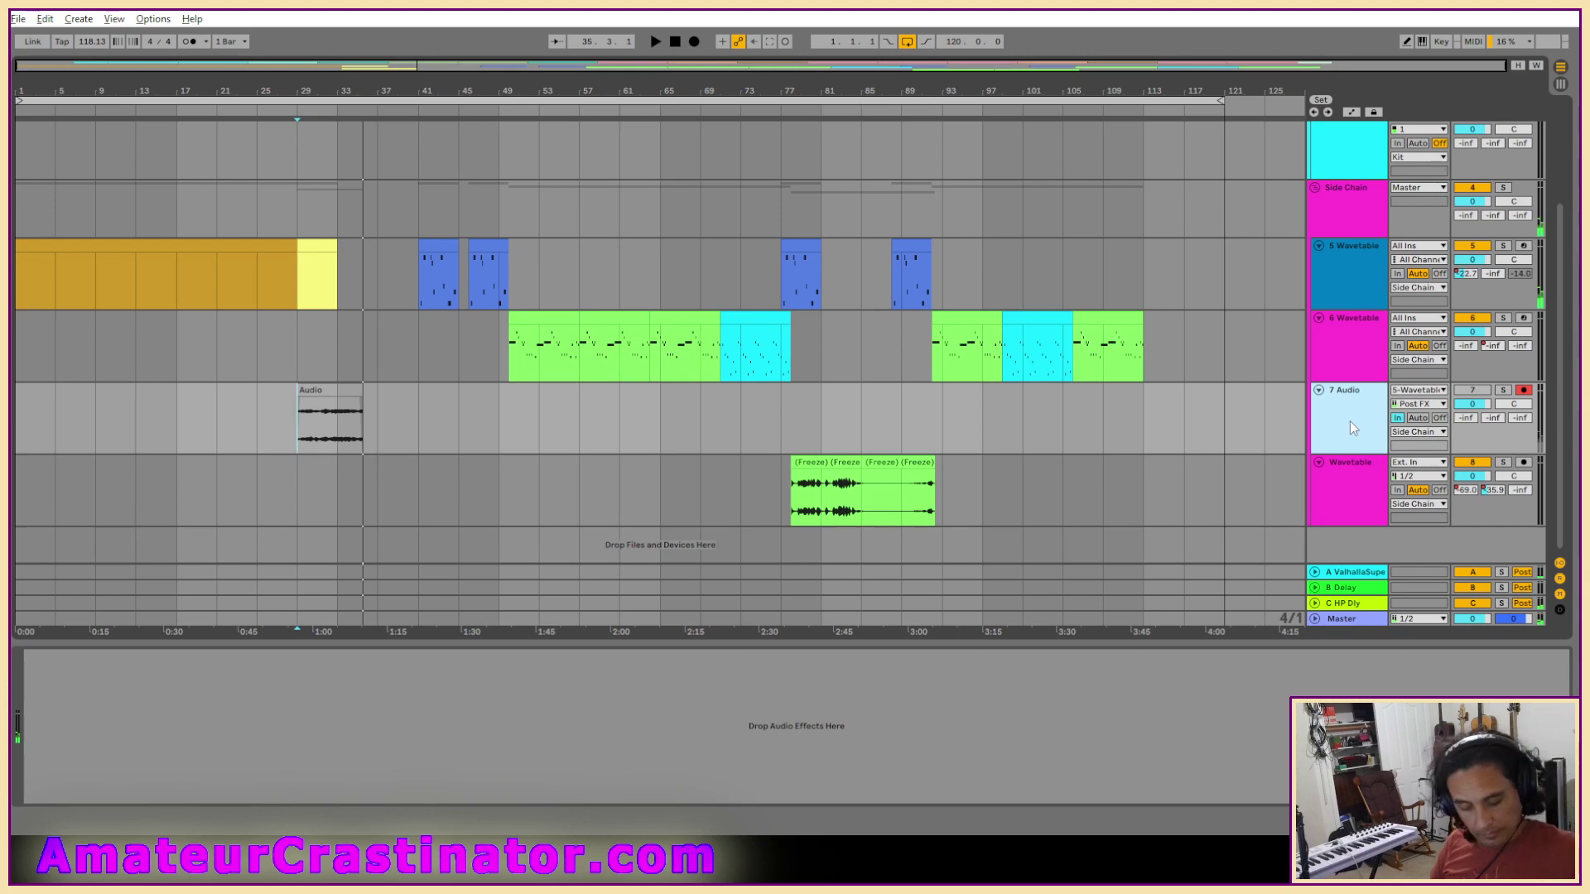
key("ctrl+t")
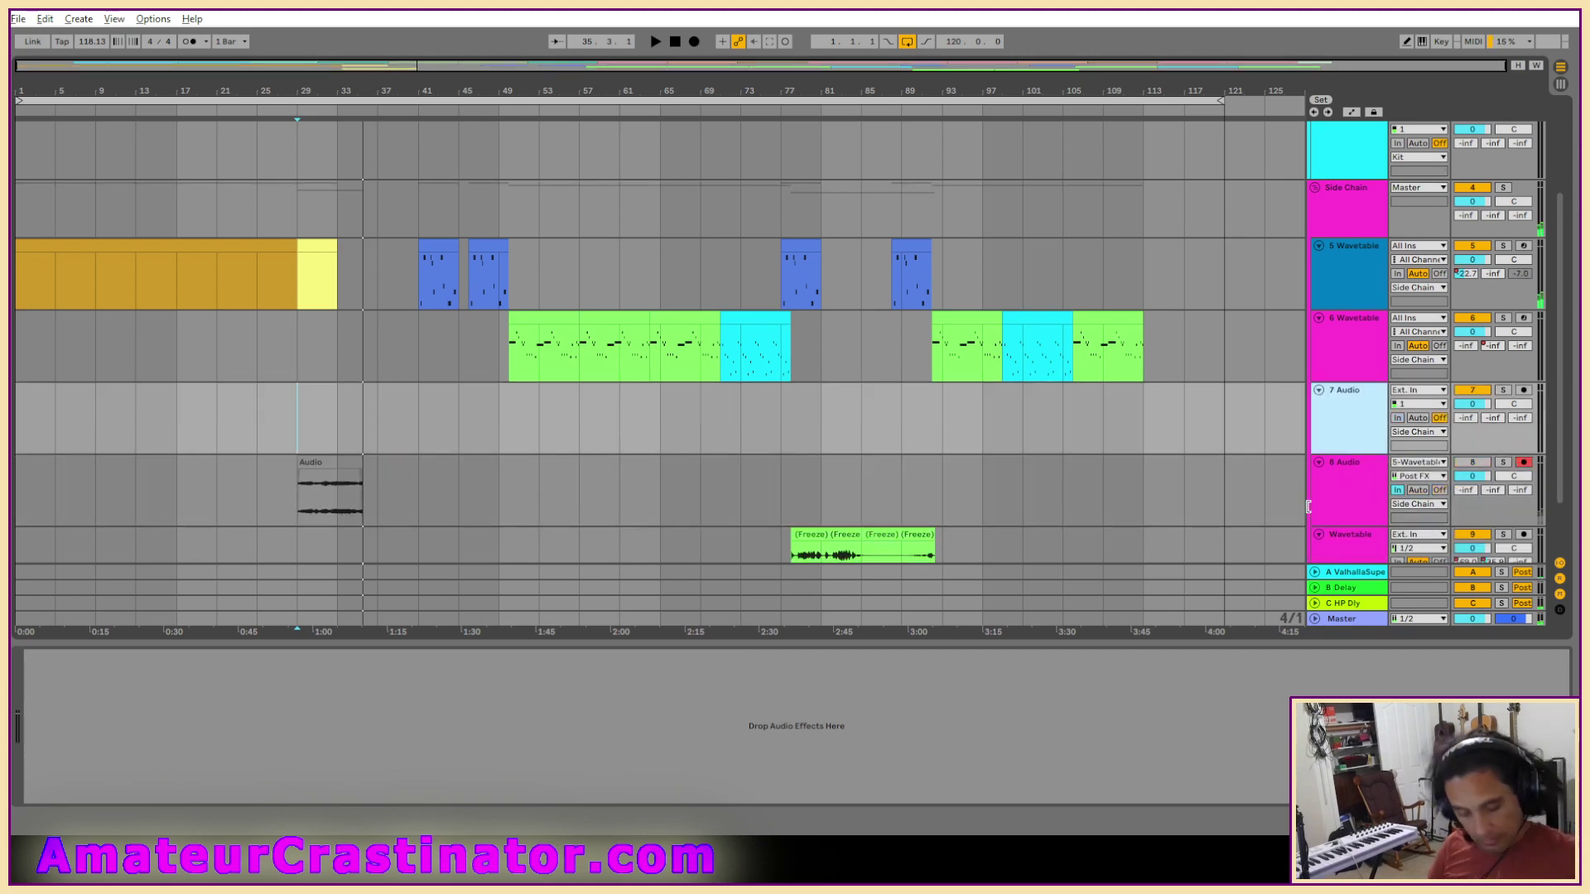
key("Escape")
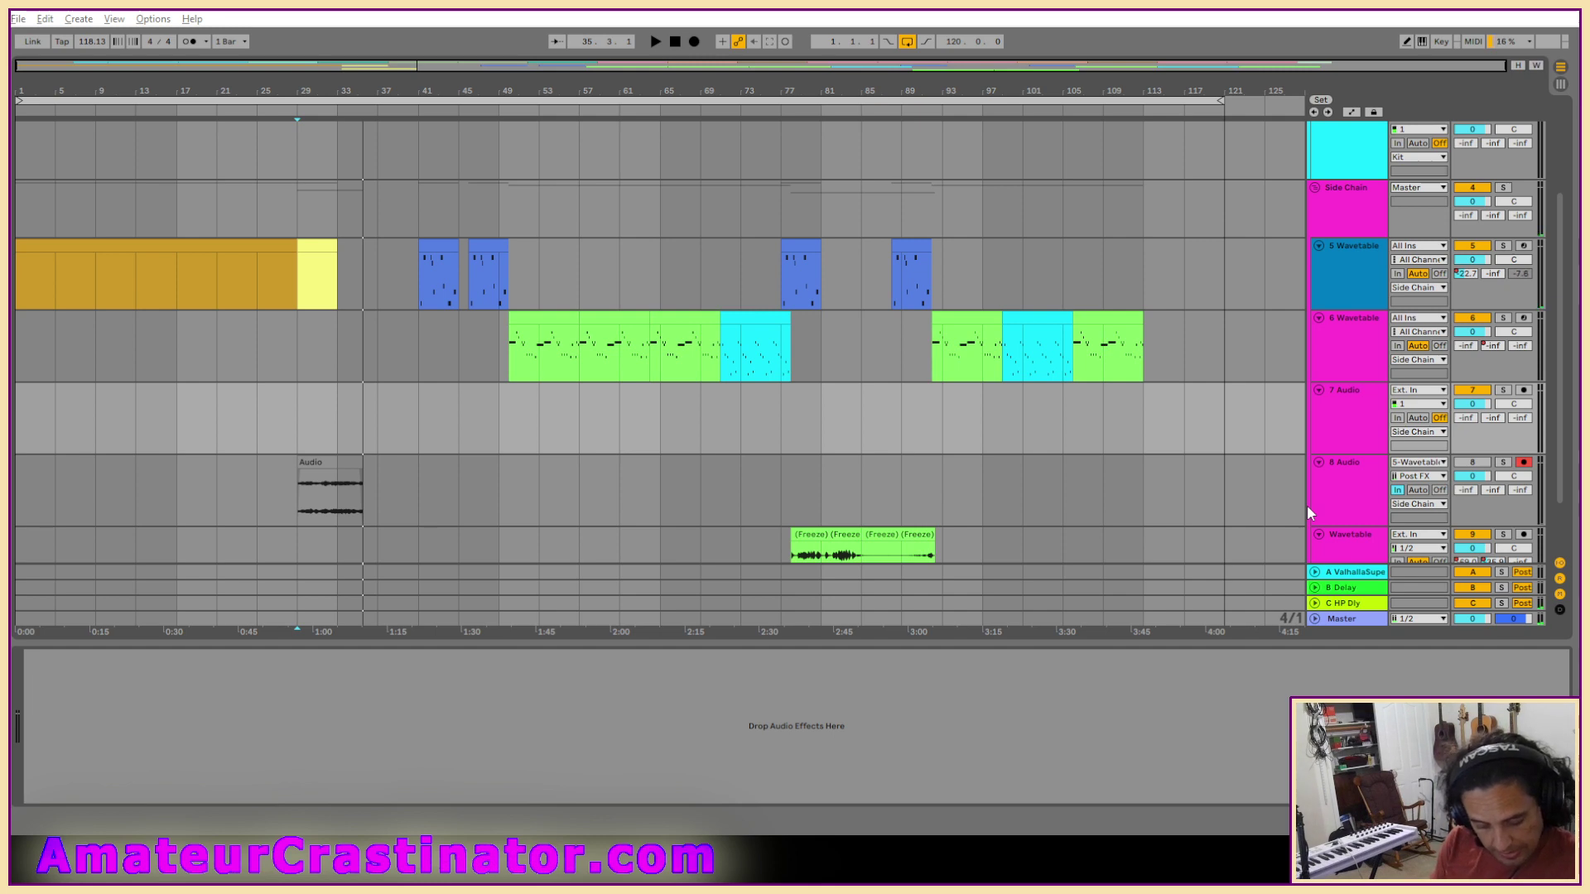
left_click(1368, 451)
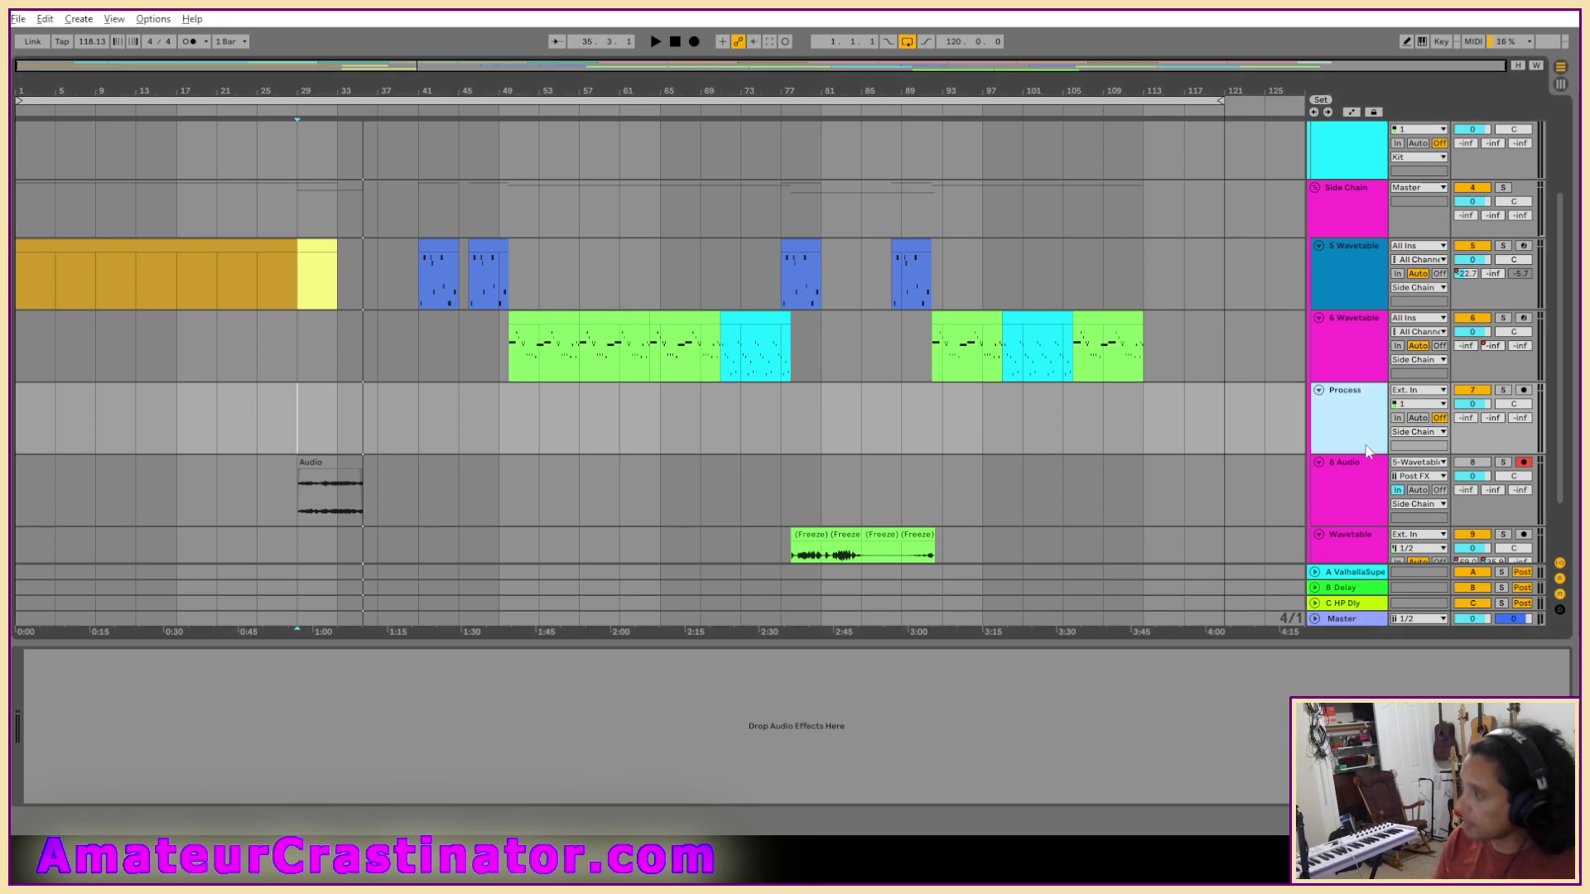
Reactivate the 8 Audio track and set its input to Ext. In 1/2 with monitoring Off.
left_click(1339, 515)
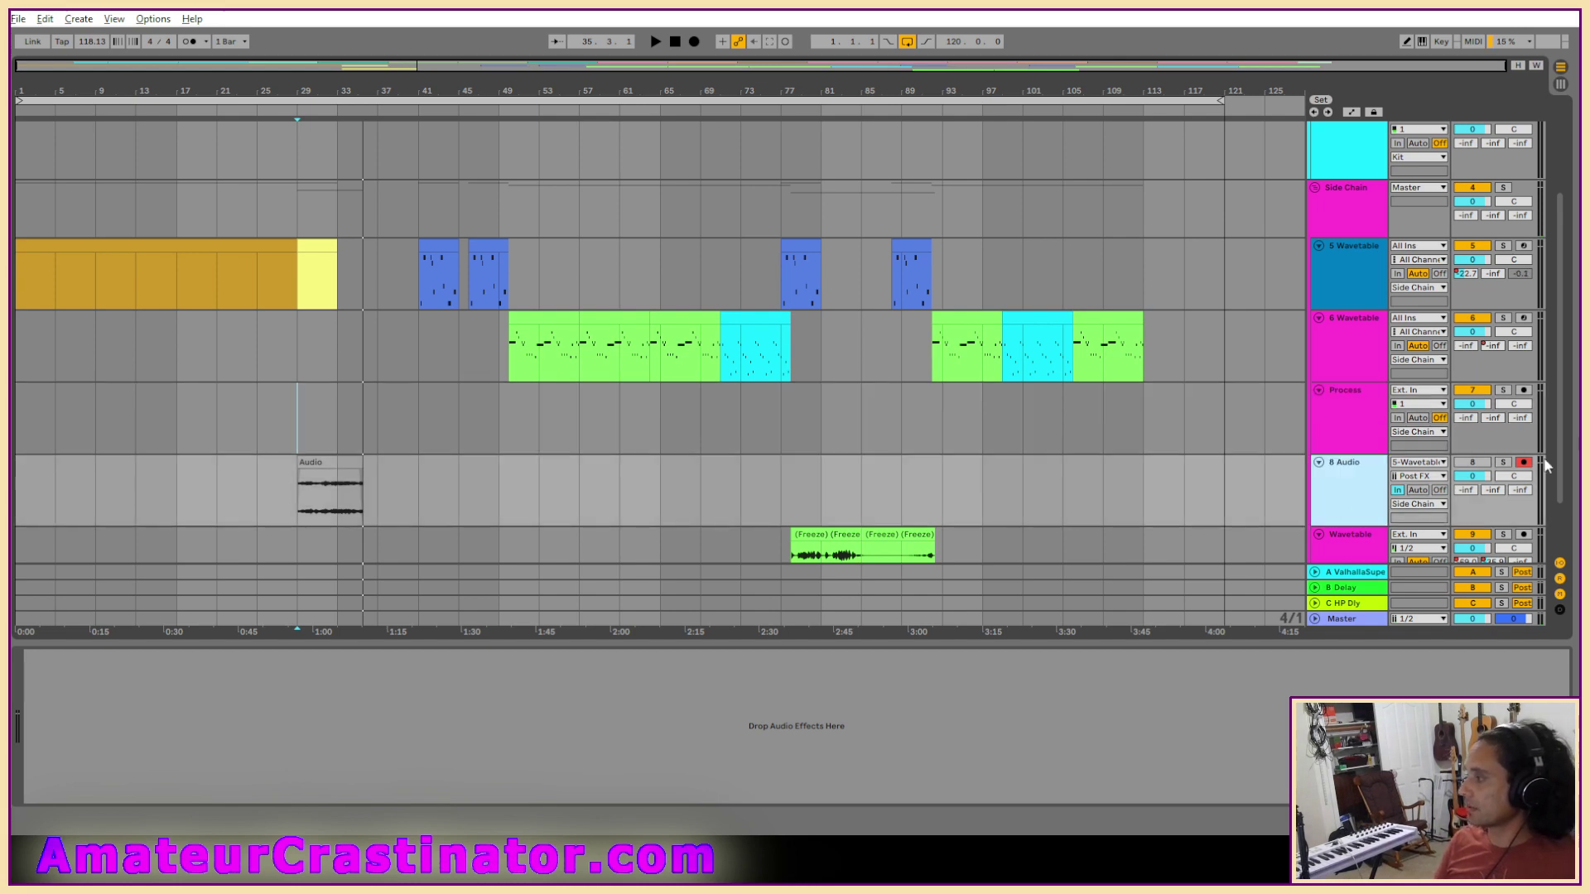
left_click(1473, 462)
left_click(1417, 462)
left_click(1414, 476)
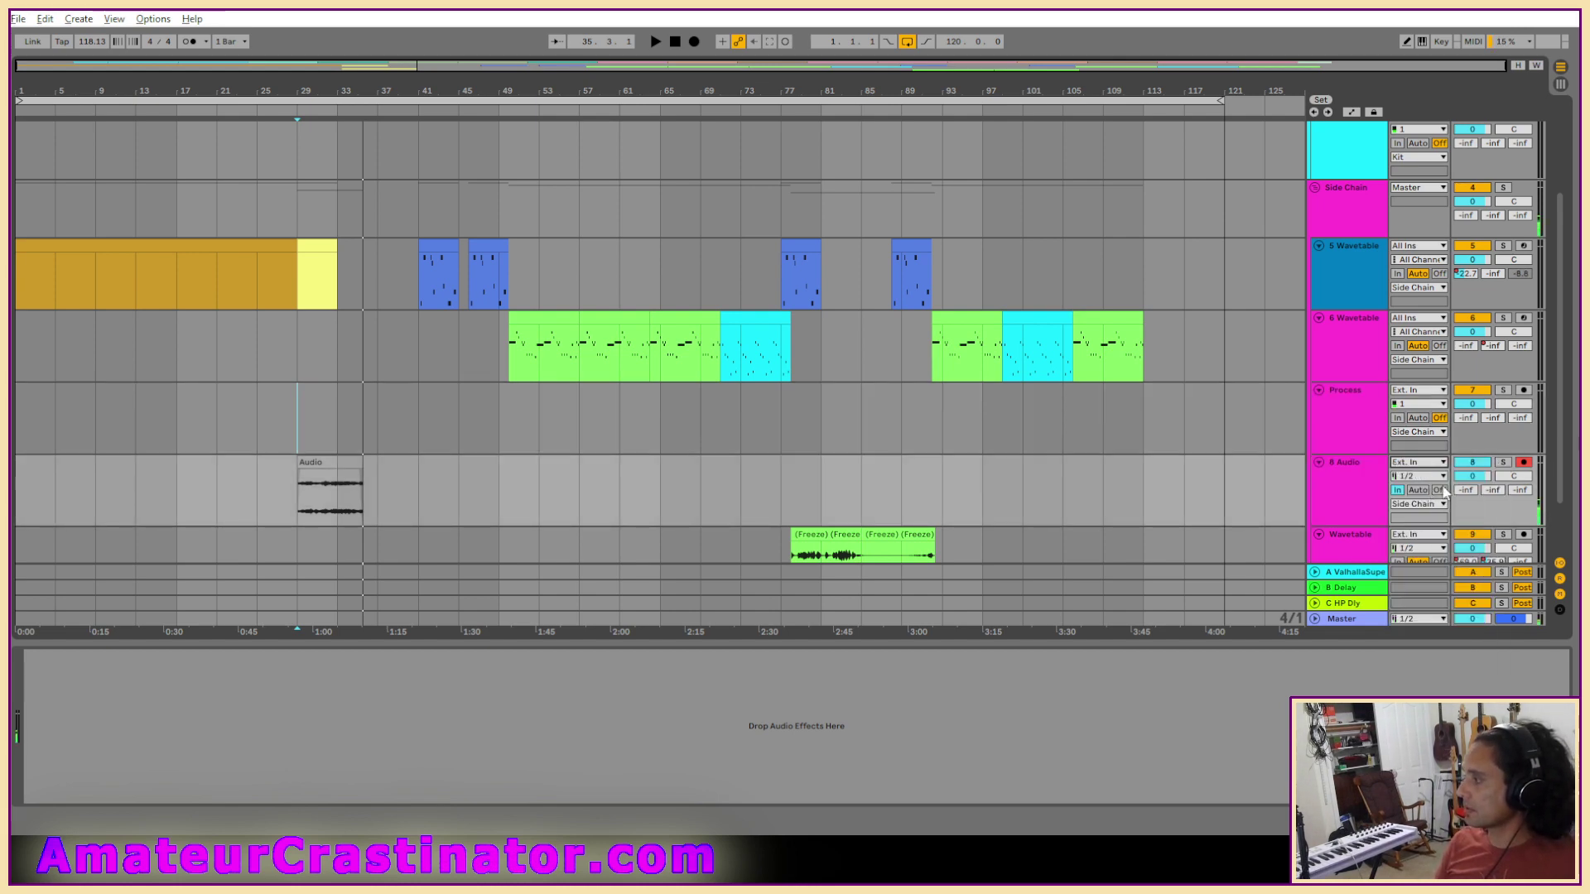
left_click(334, 464)
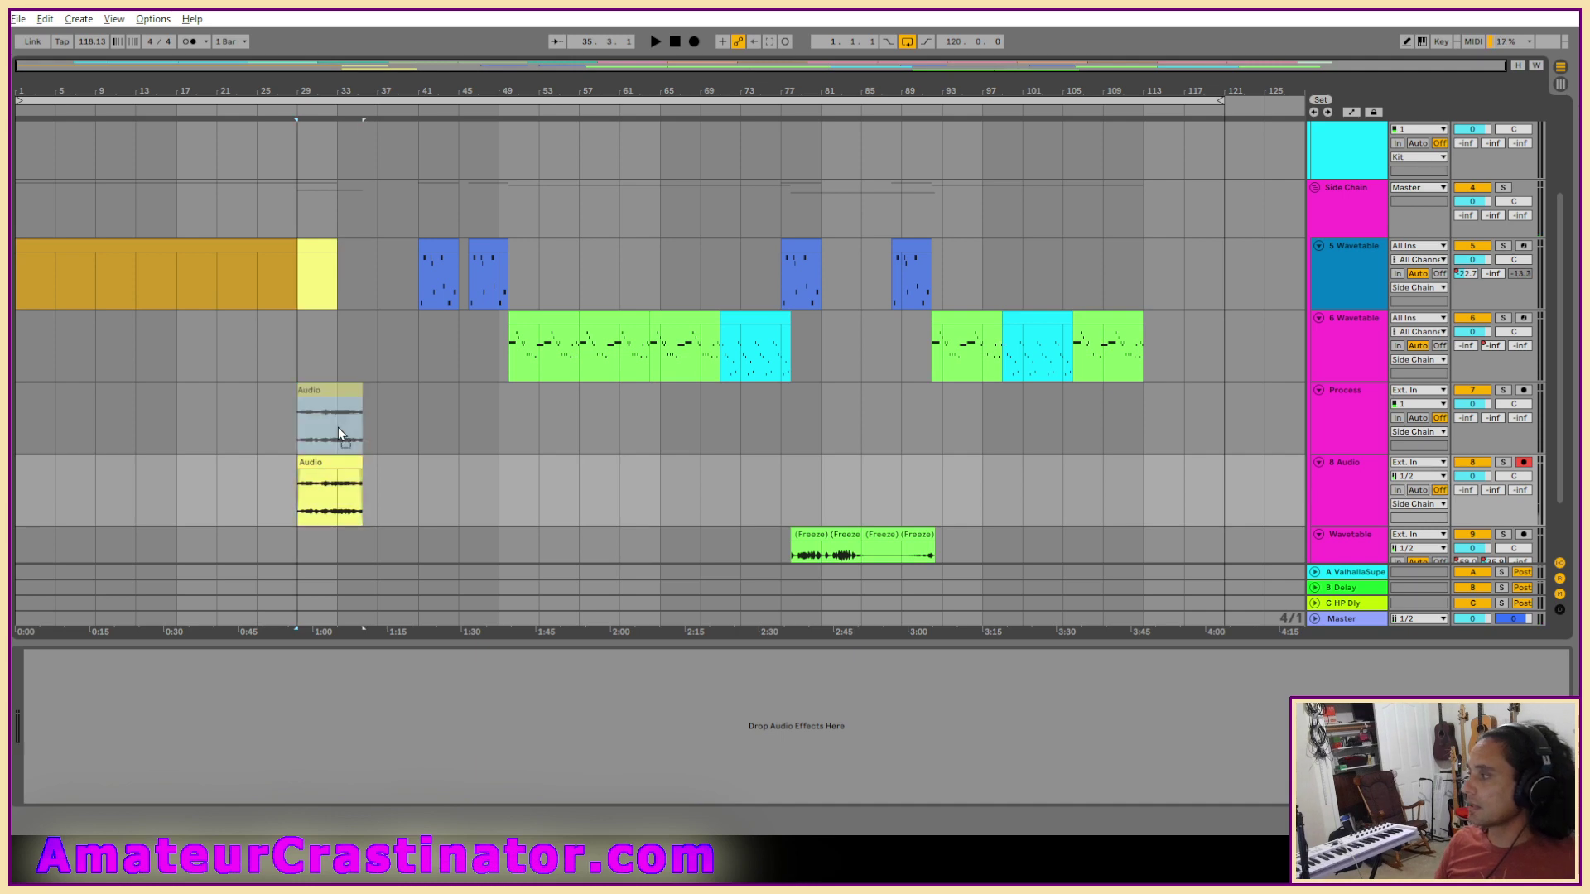
scroll(266, 439, "down", 1)
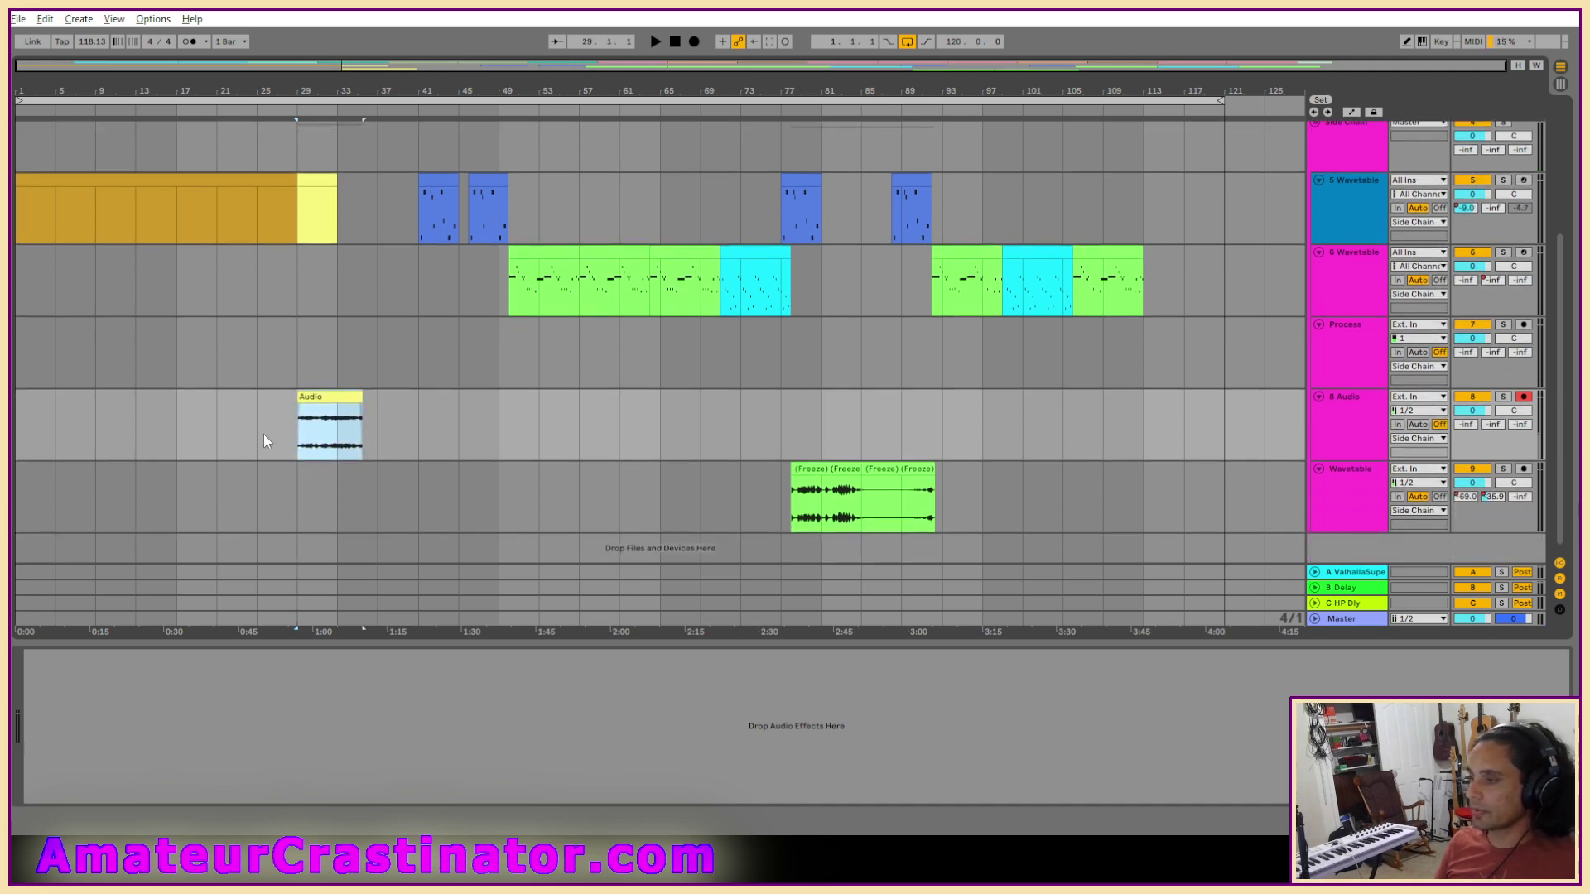
Change the Process track's color to light grey.
scroll(249, 429, "up", 3)
right_click(1346, 354)
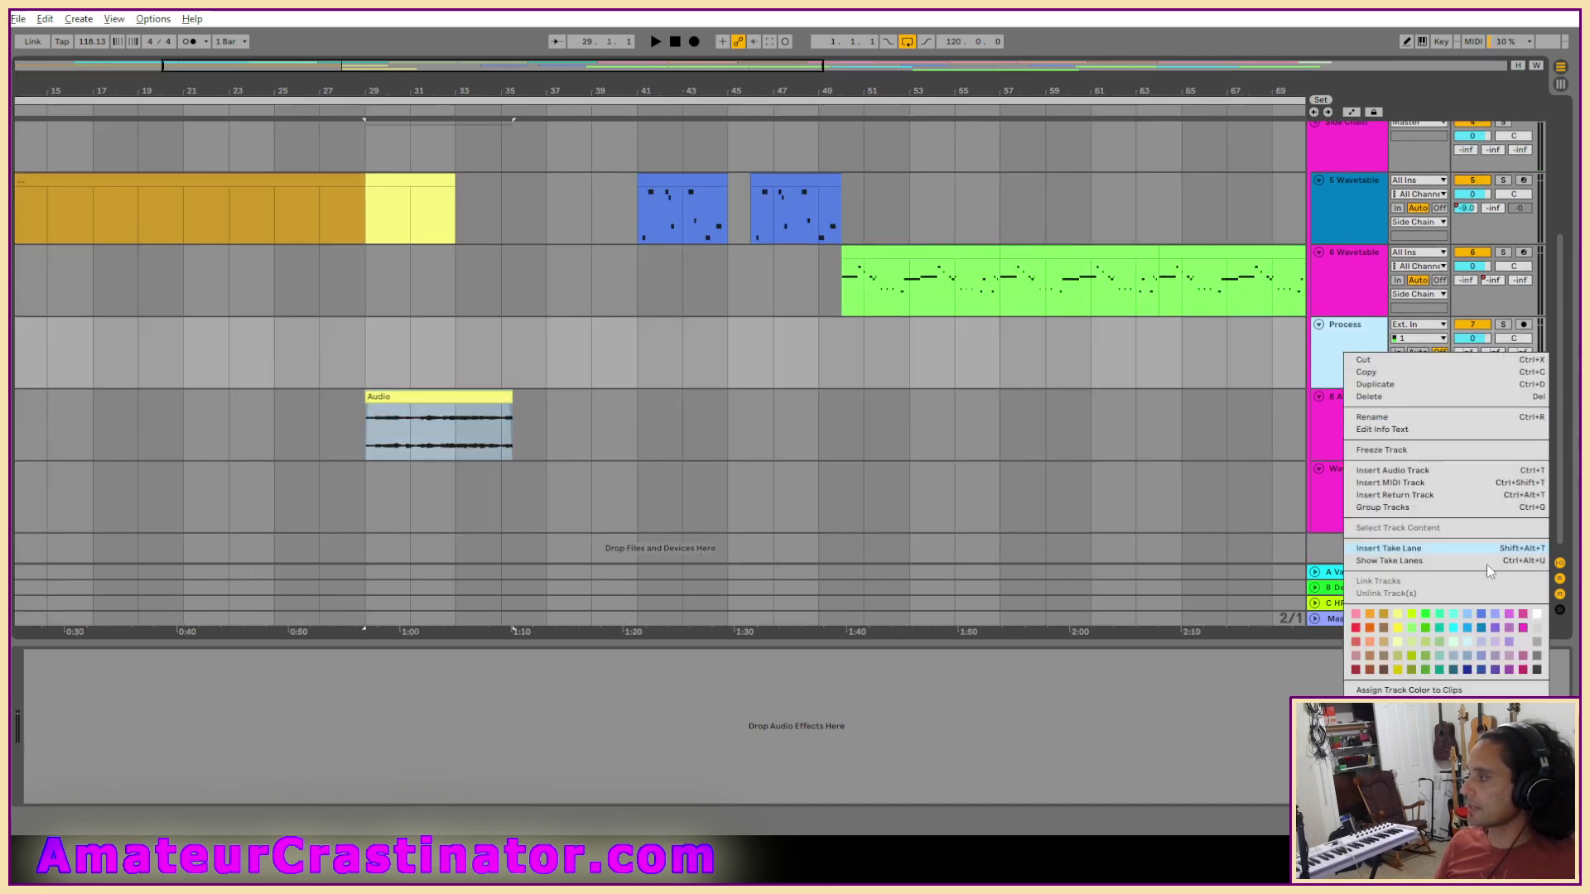
left_click(1541, 638)
Play the recorded clip from bar 29 with 8 Audio soloed, and trim the clip's end to bar 35.
left_click(409, 399)
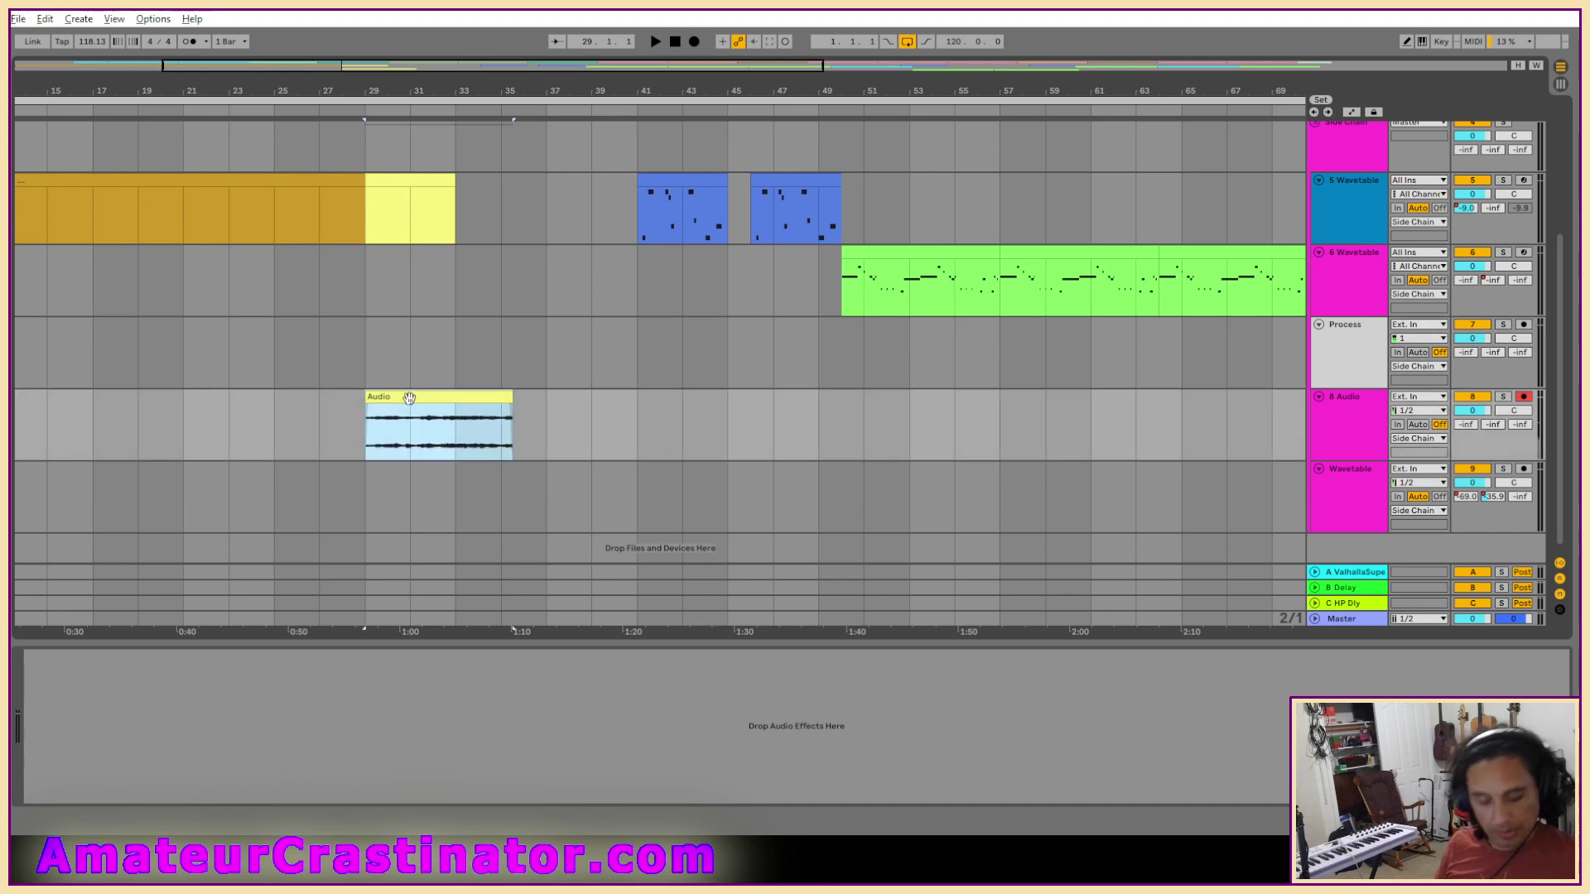
right_click(409, 398)
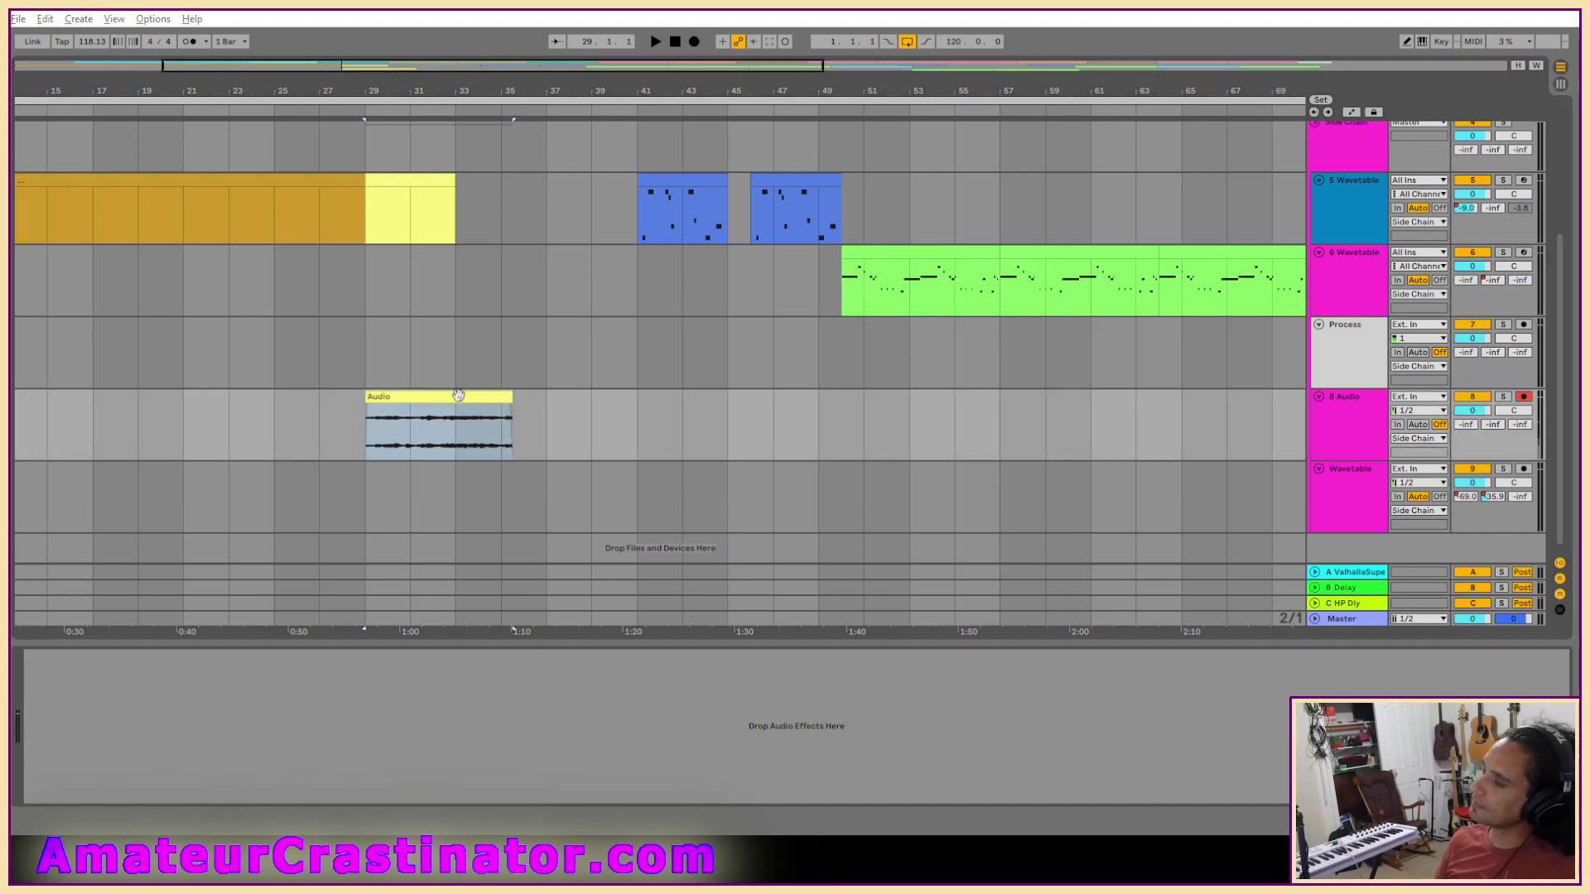
left_click(458, 396)
key("space")
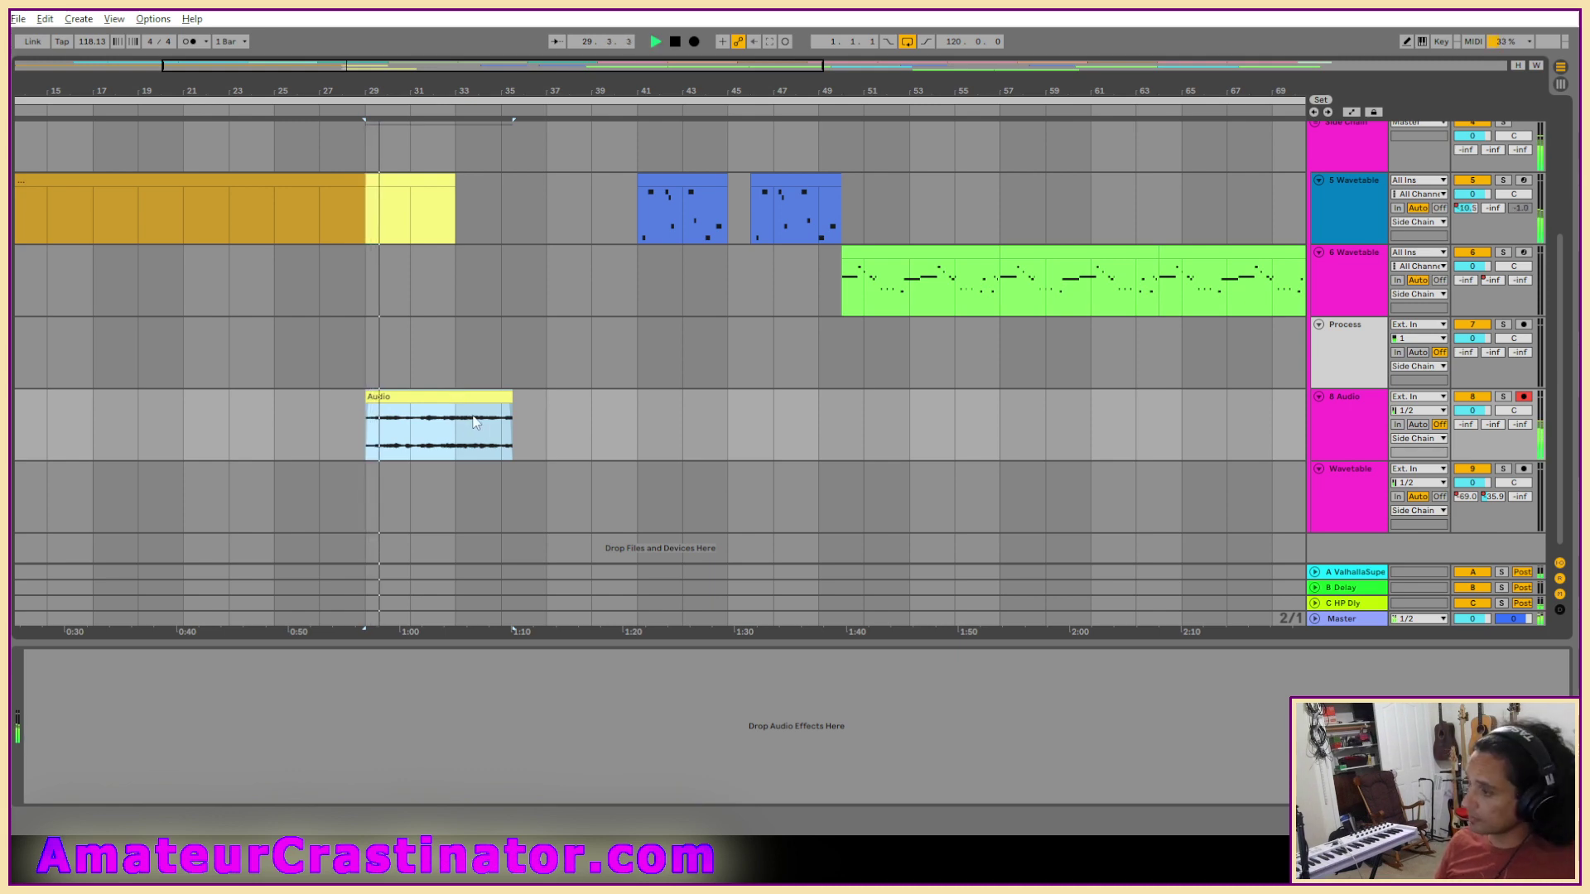
left_click(514, 405)
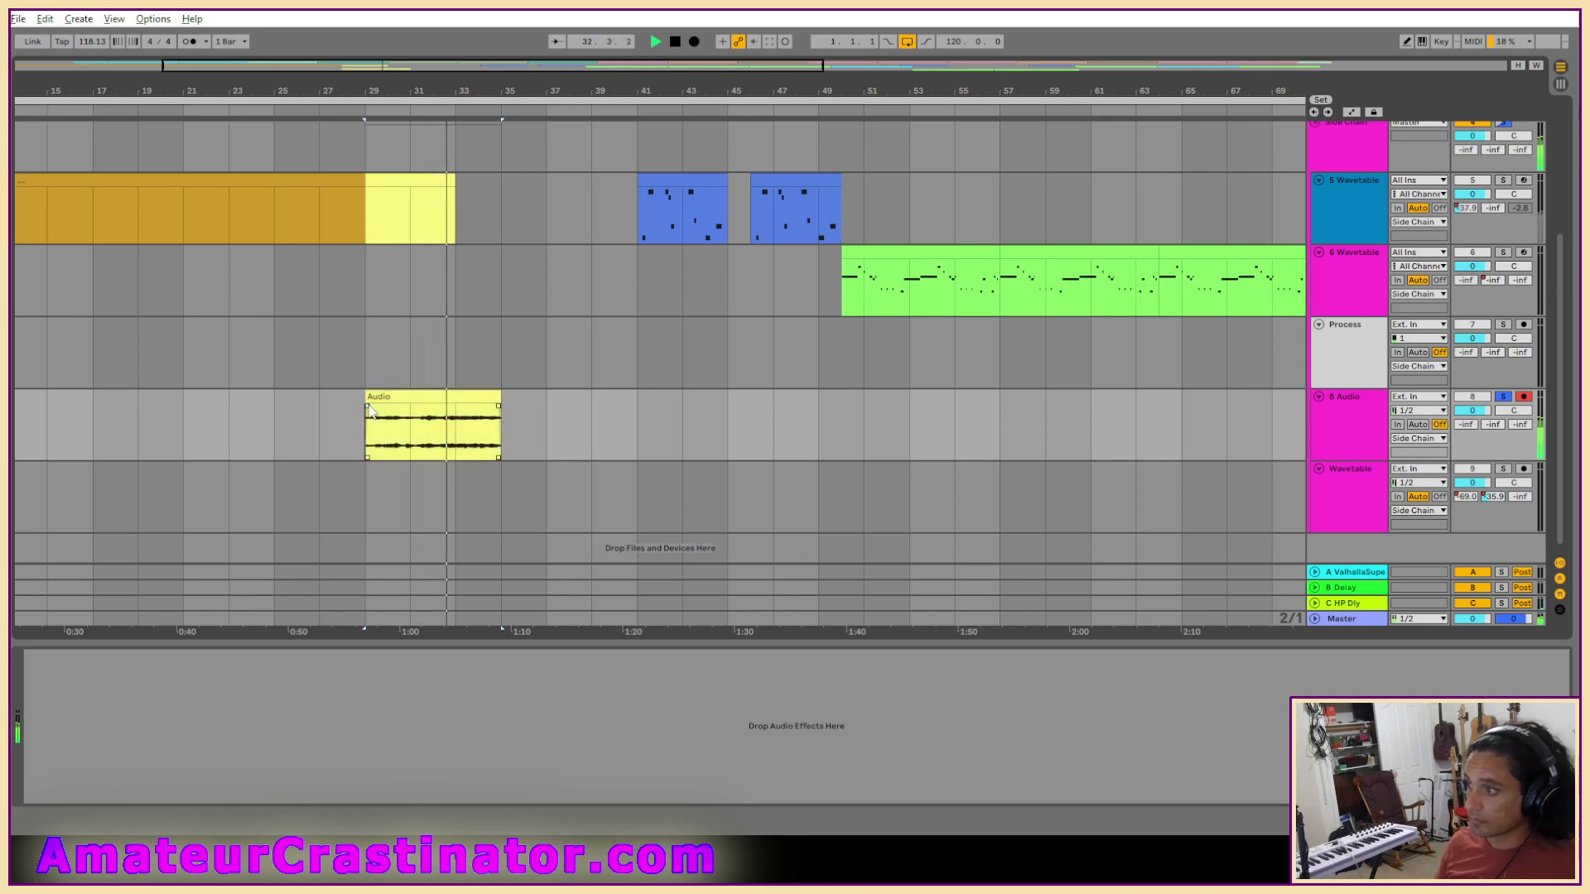
left_click(509, 405)
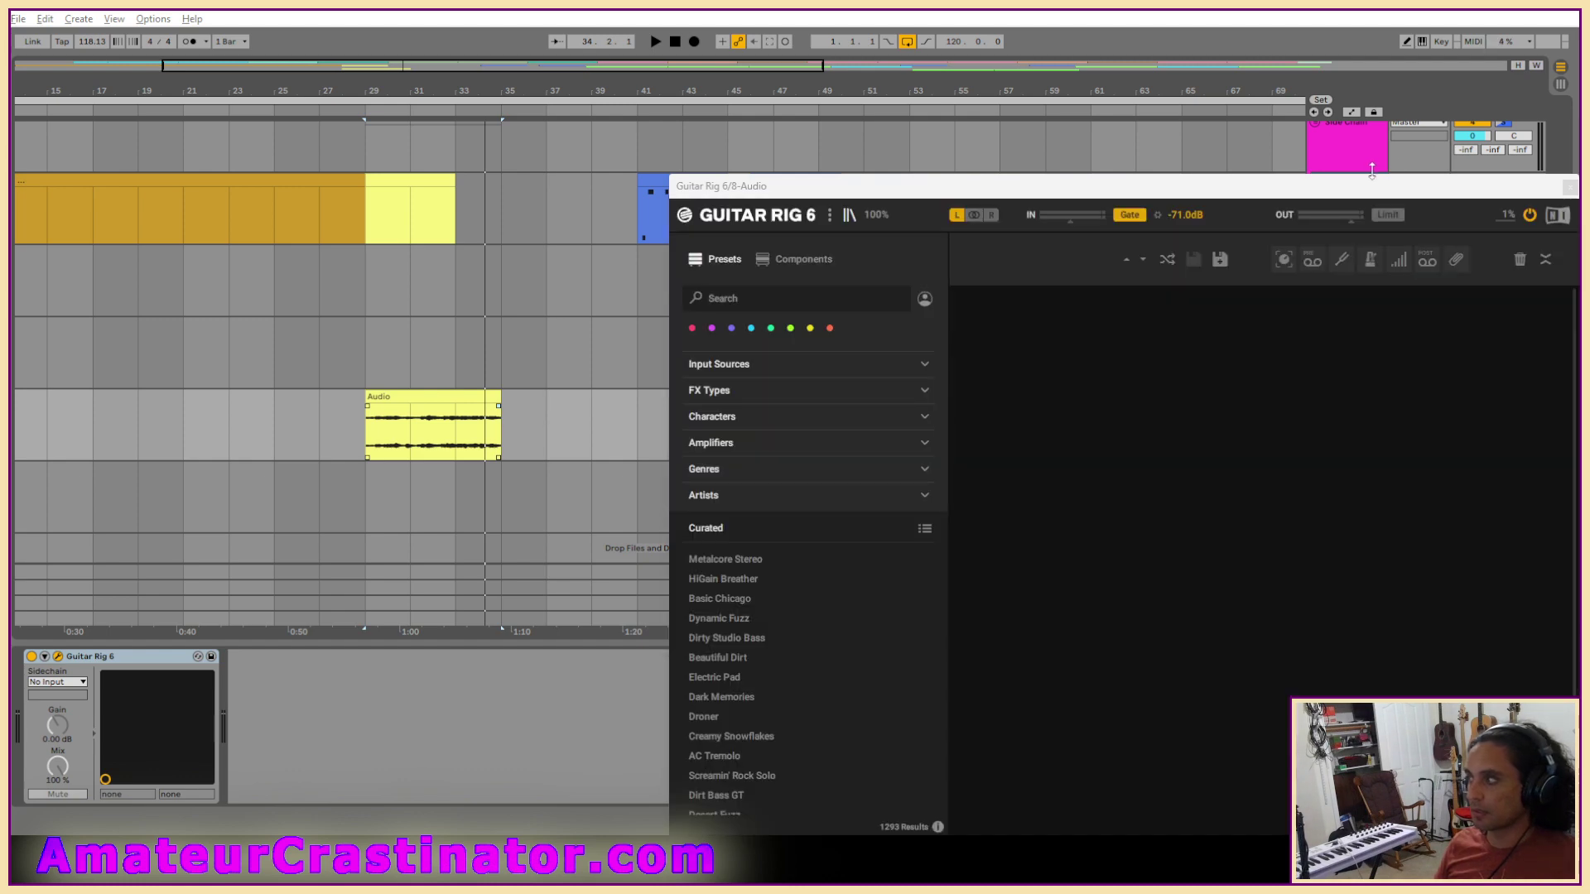
Move the Guitar Rig 6 window clear of the track controls and filter its presets by the Special FX character.
left_click_drag(1372, 171, 983, 79)
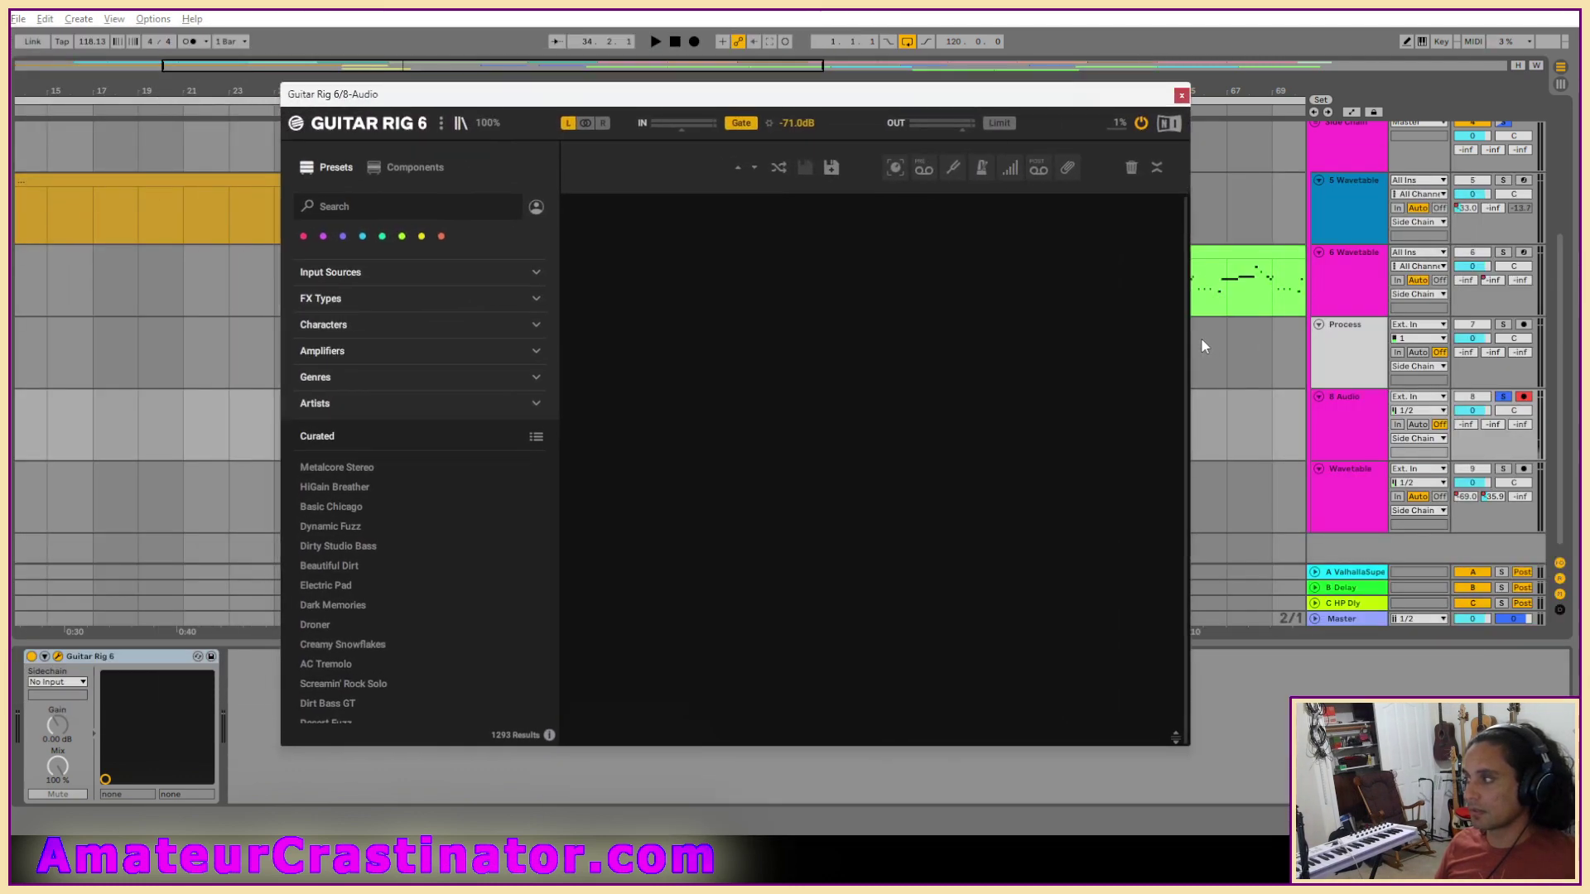
left_click(406, 170)
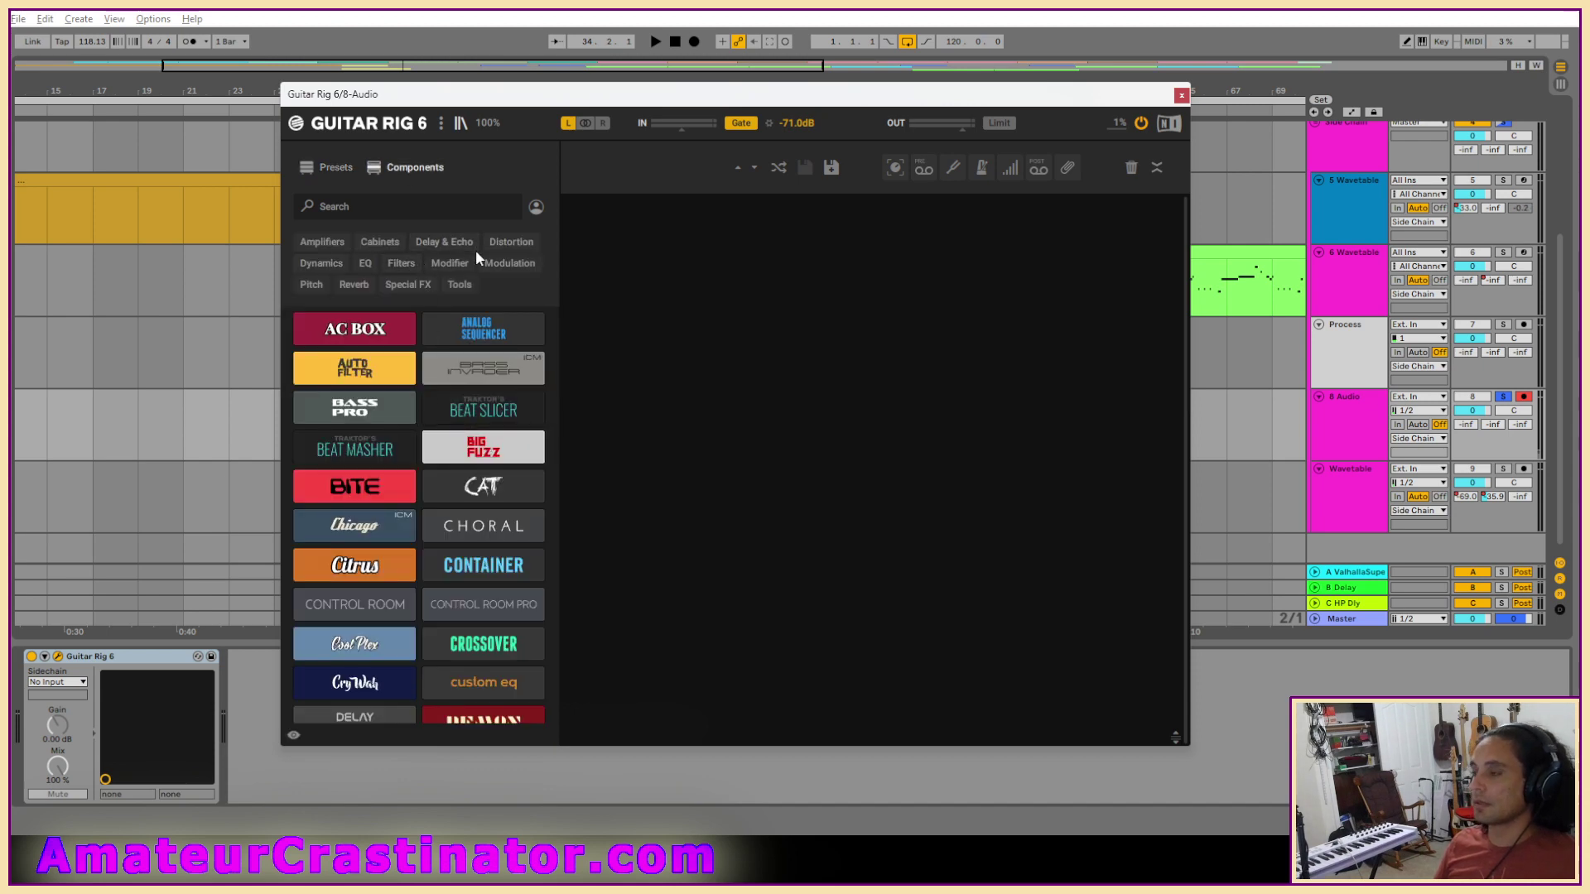
left_click(331, 167)
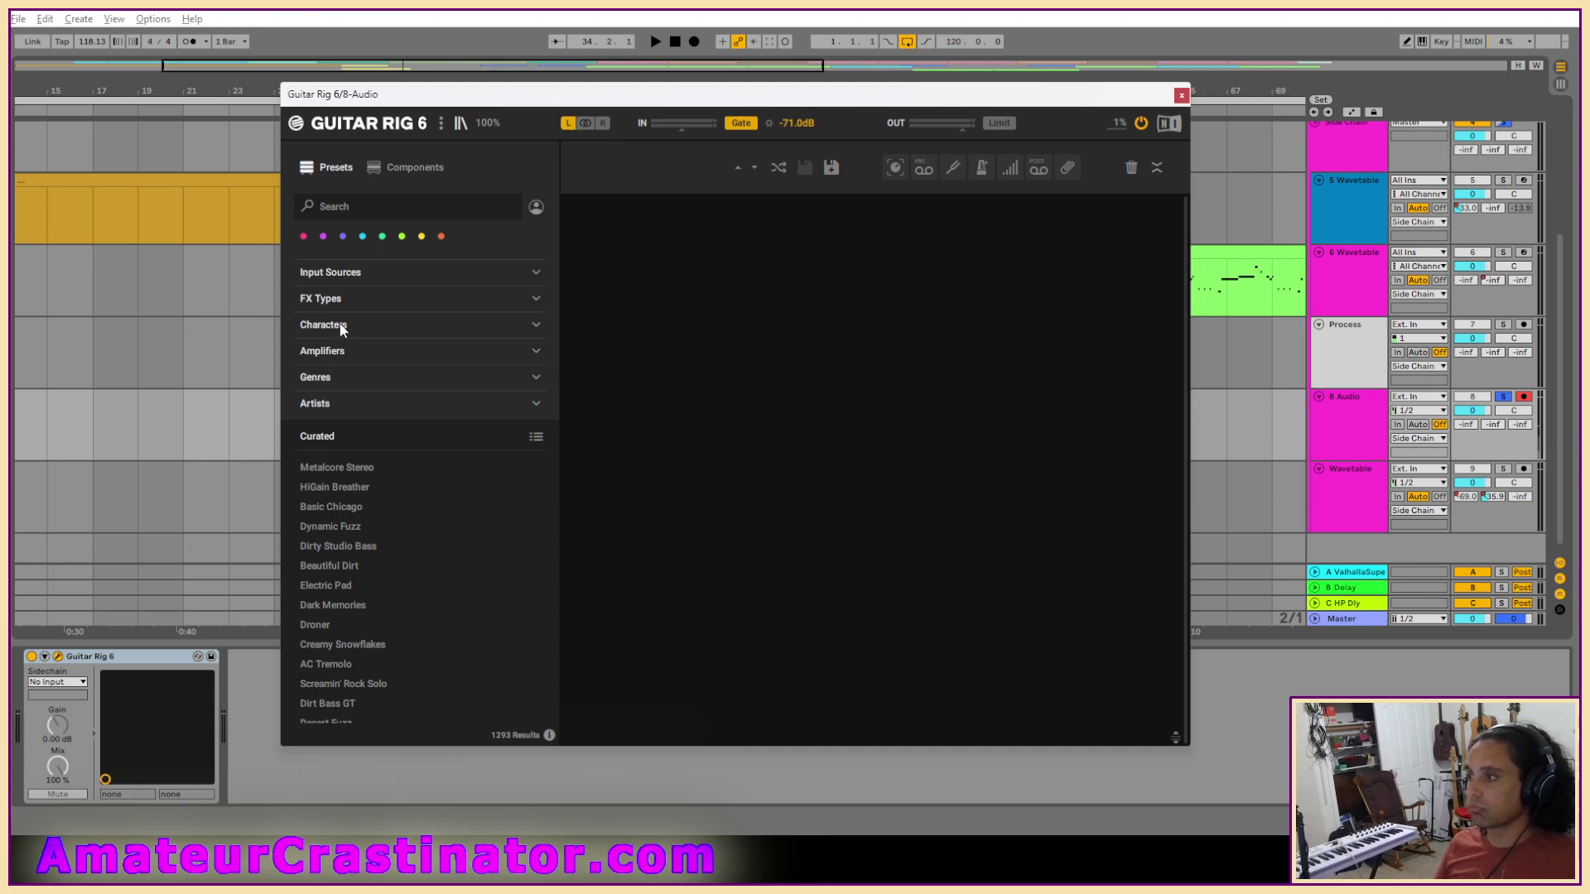
left_click(536, 324)
left_click(497, 412)
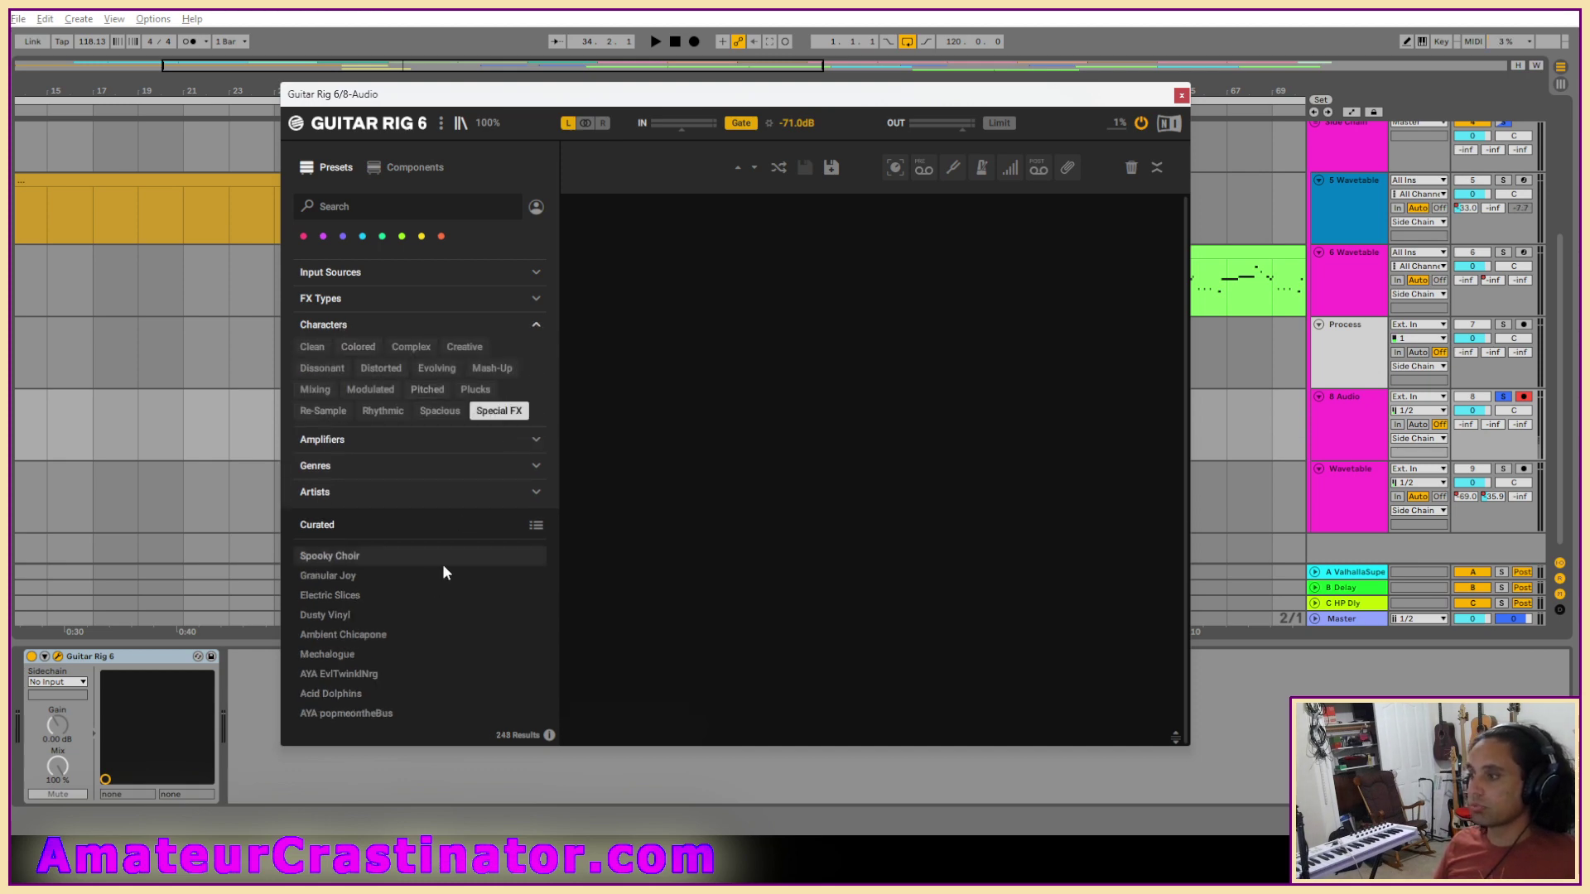
Sort the filtered Guitar Rig presets in Abc order and load the 3d Mangler preset.
left_click(535, 523)
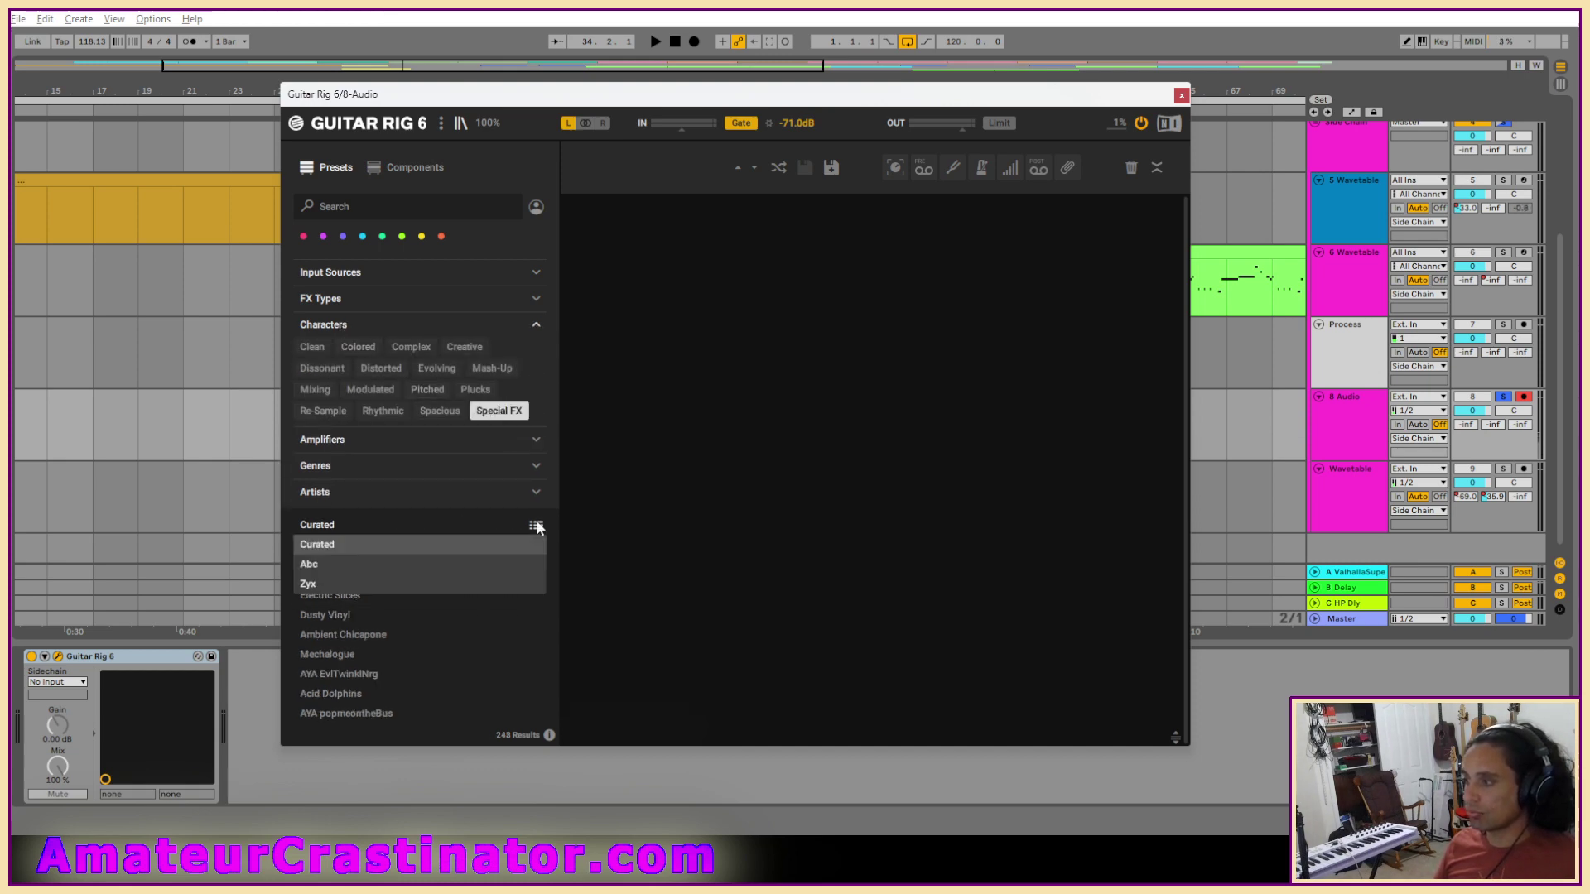
left_click(346, 559)
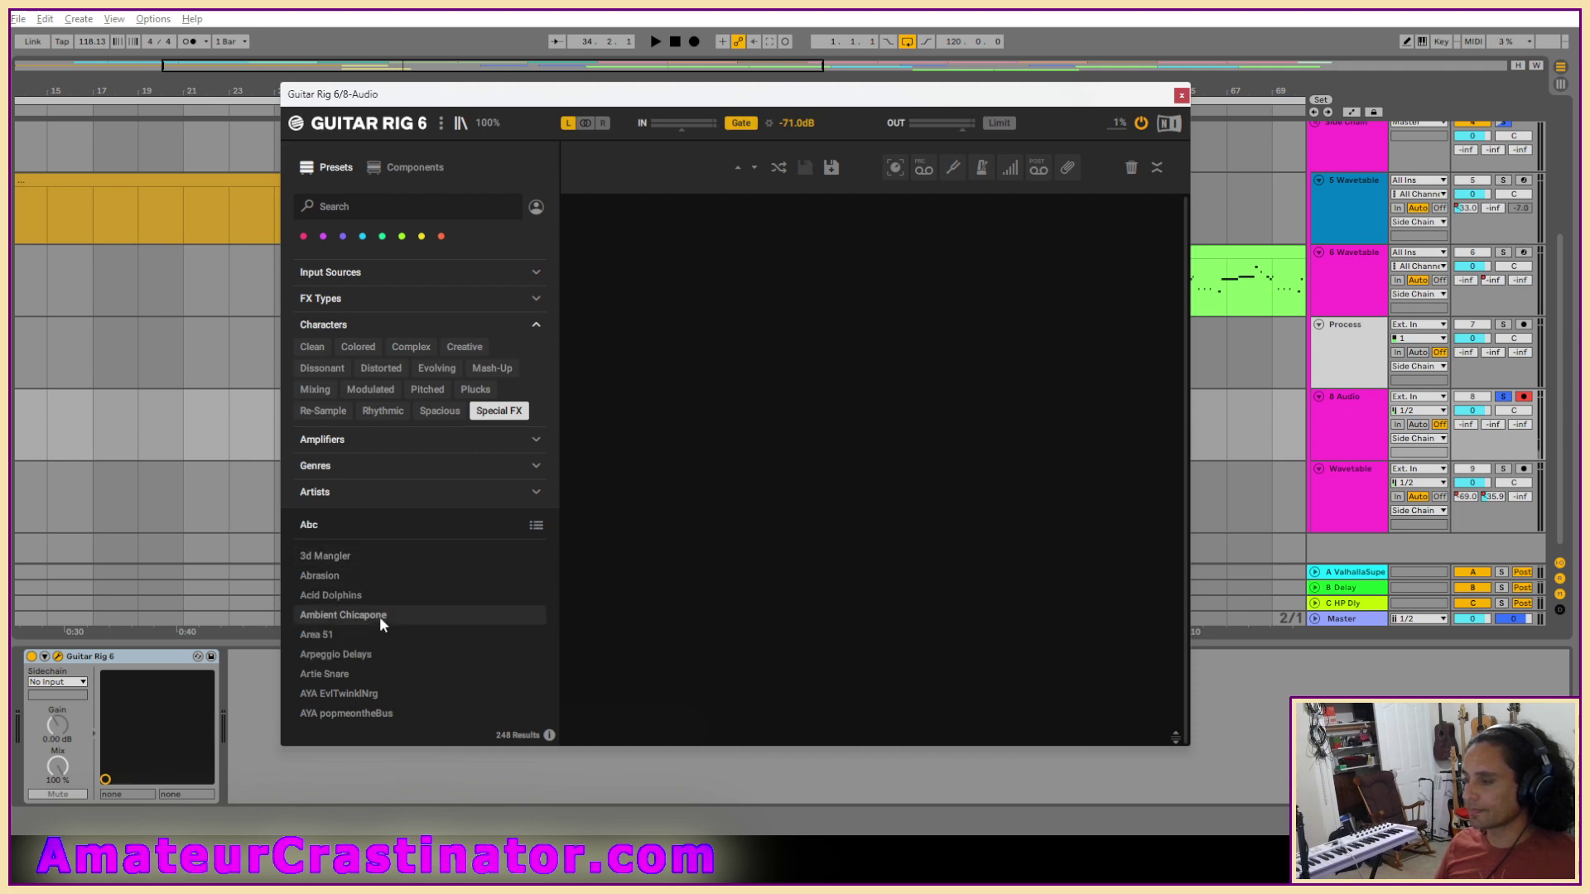
left_click(536, 525)
left_click(353, 544)
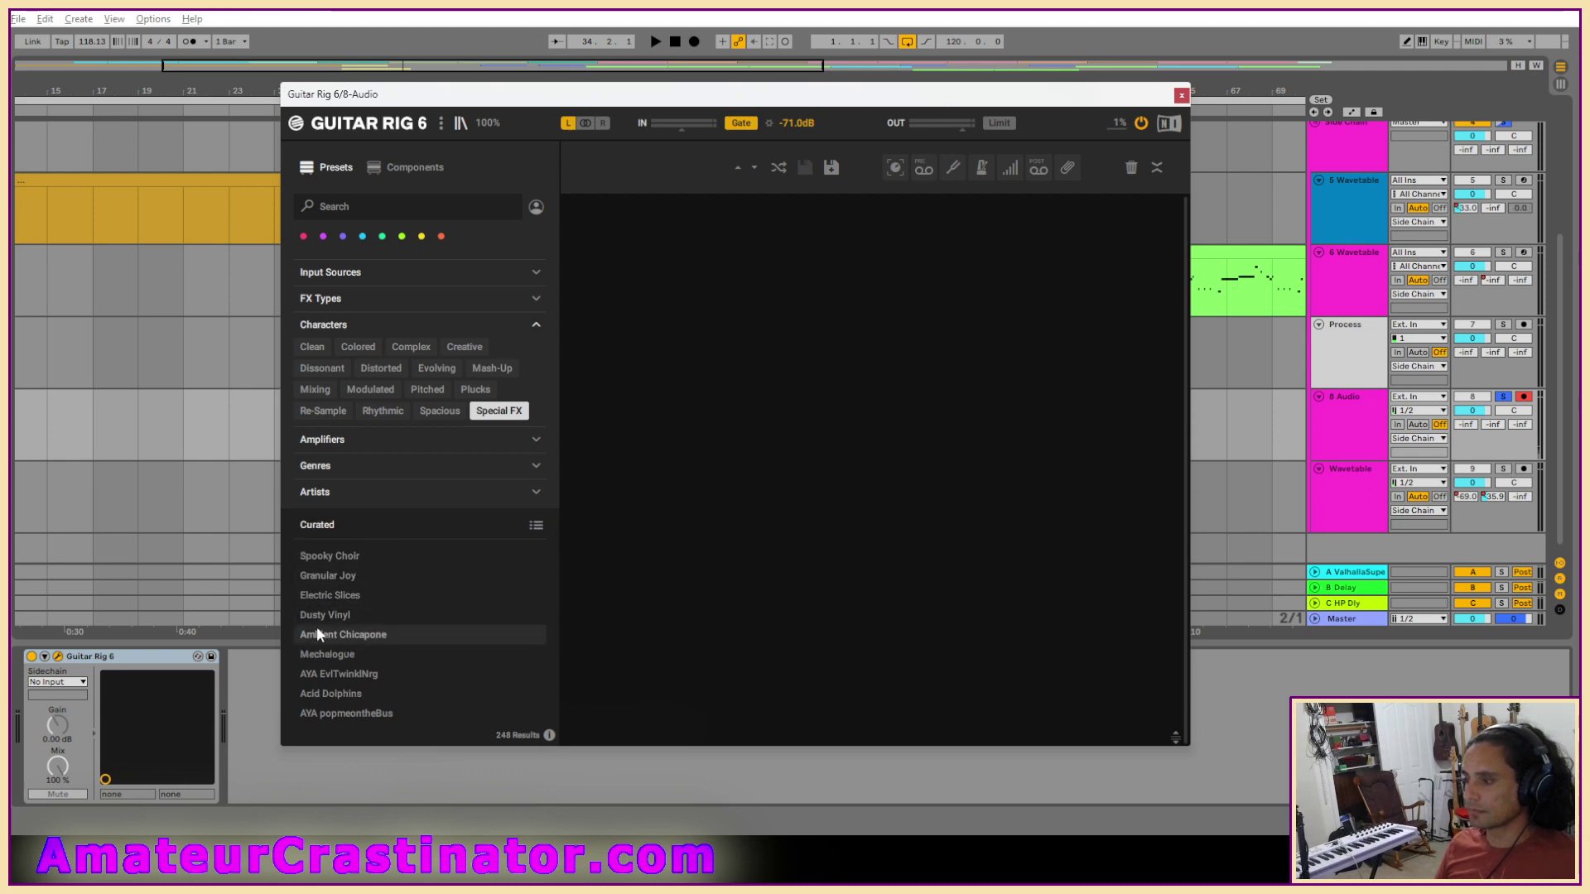
left_click(537, 526)
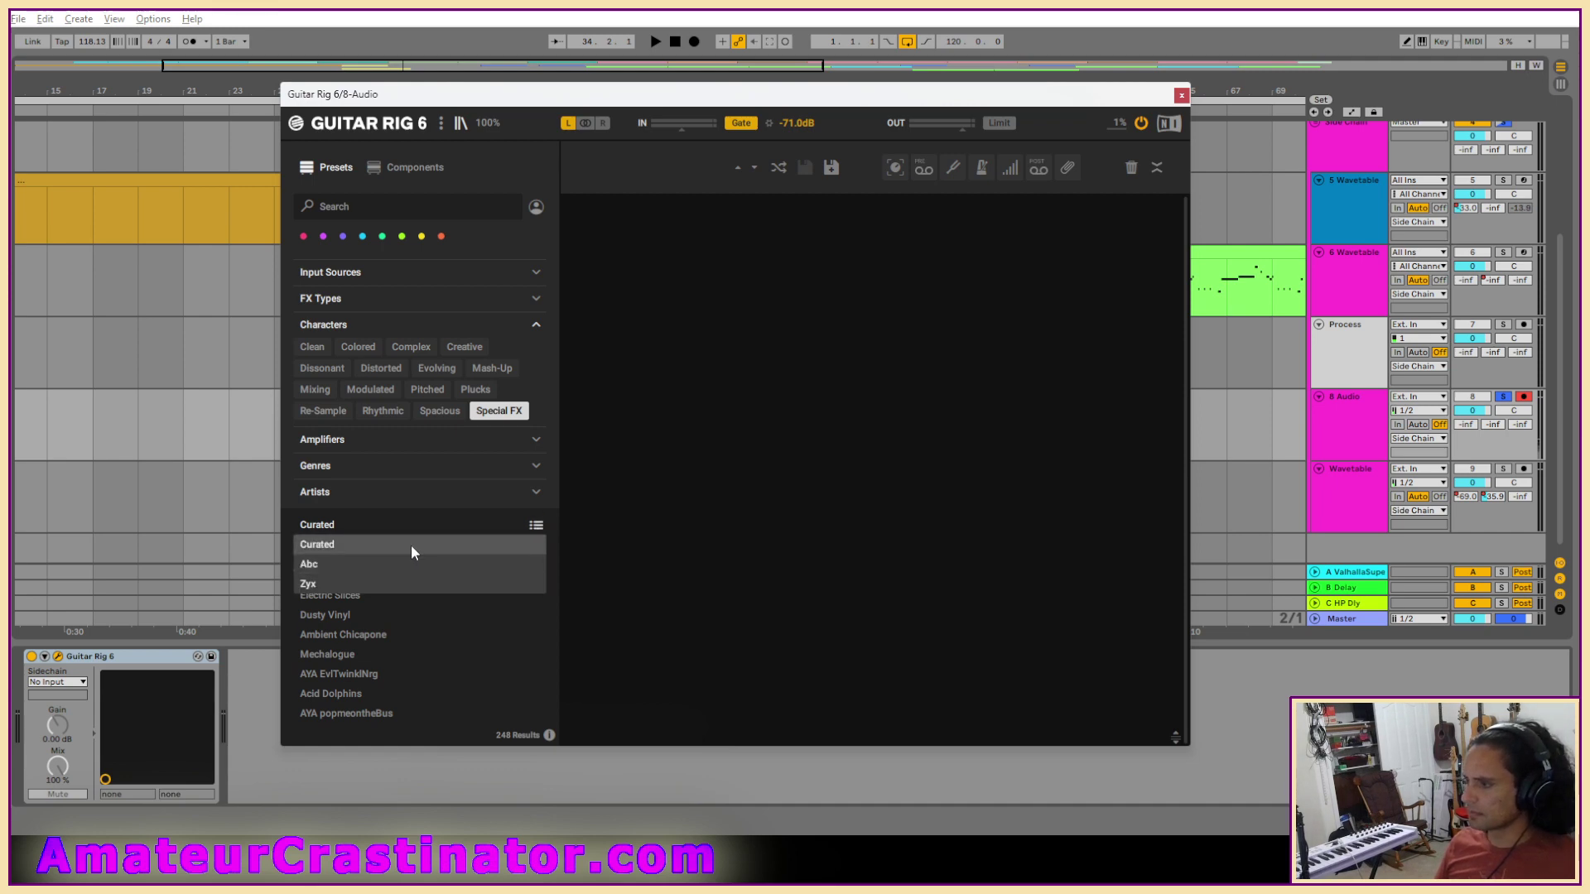
left_click(346, 565)
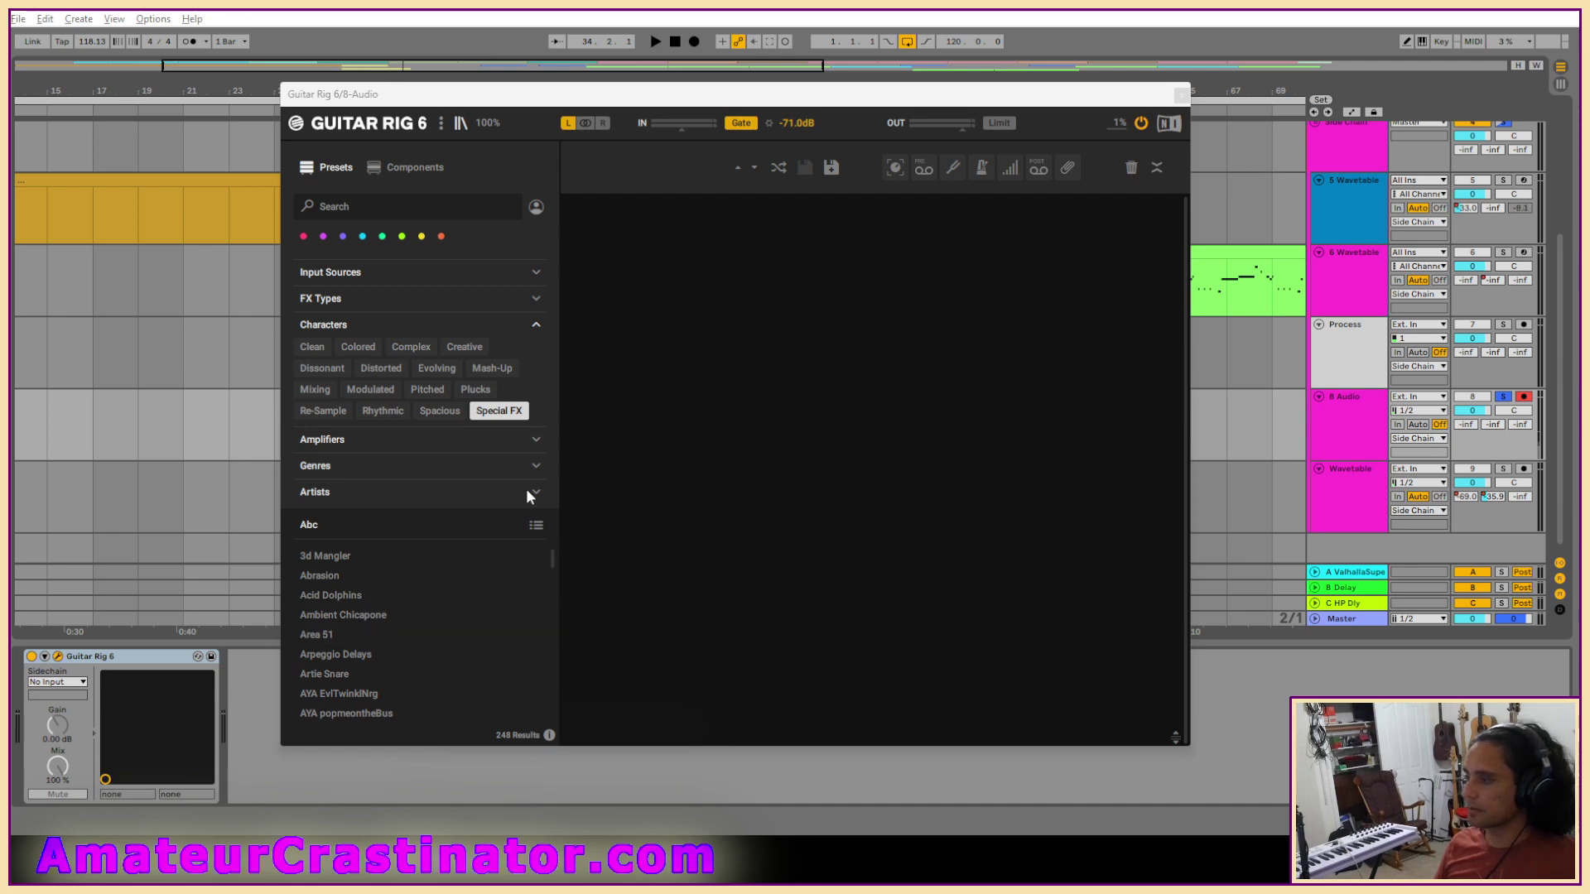
left_click(363, 559)
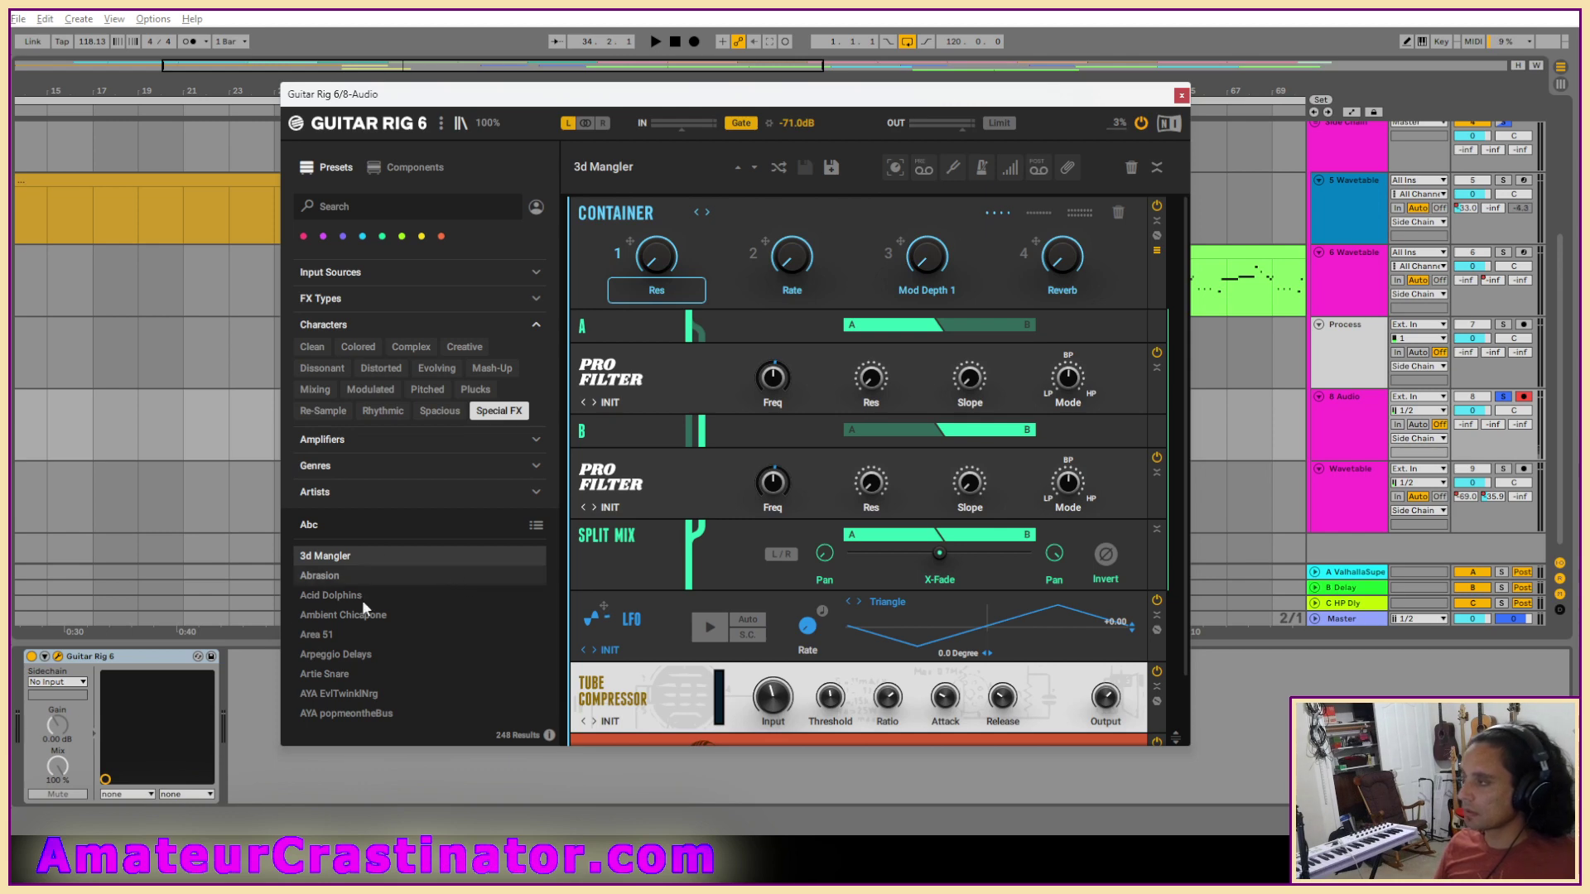
Play the 8 Audio clip and audition the Abrasion and Echomagic presets in Guitar Rig 6.
left_click(227, 689)
key("space")
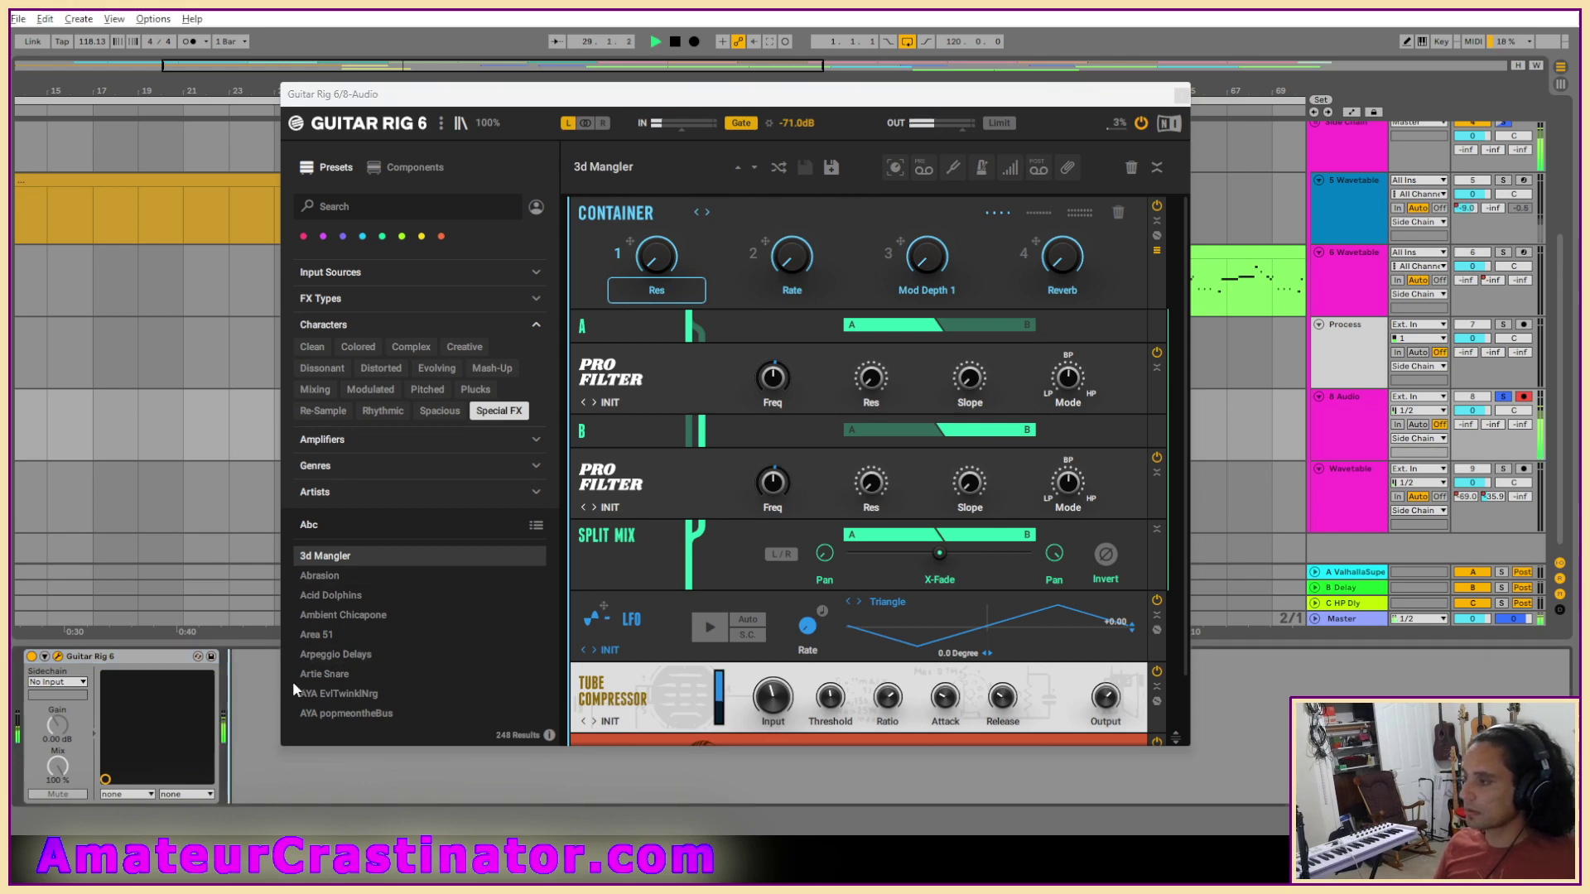
left_click(319, 578)
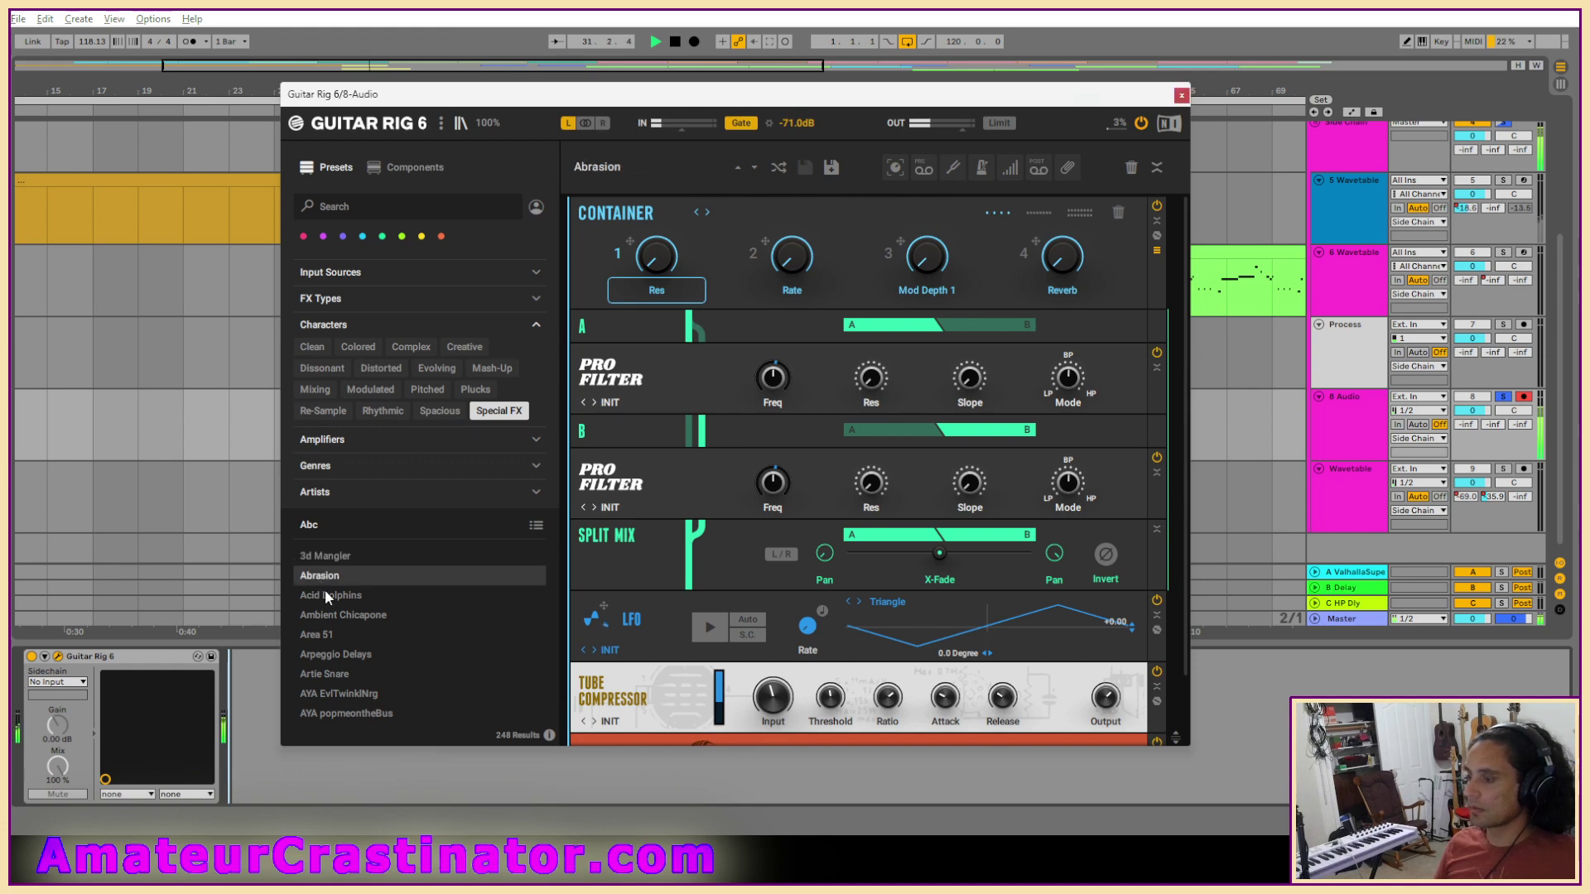
scroll(338, 628, "down", 15)
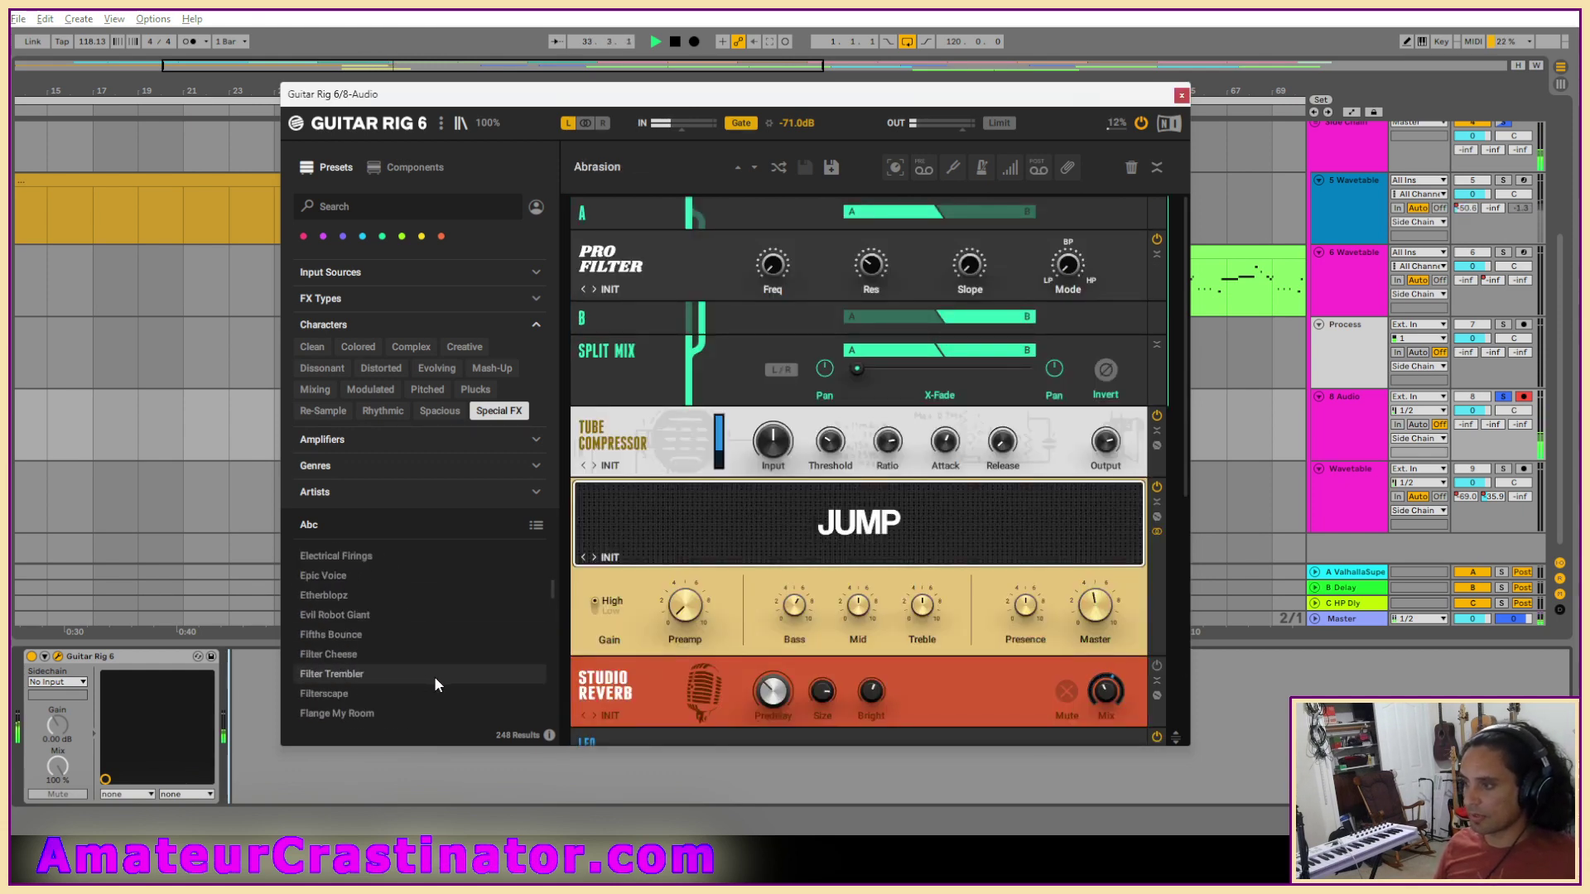
scroll(434, 676, "up", 4)
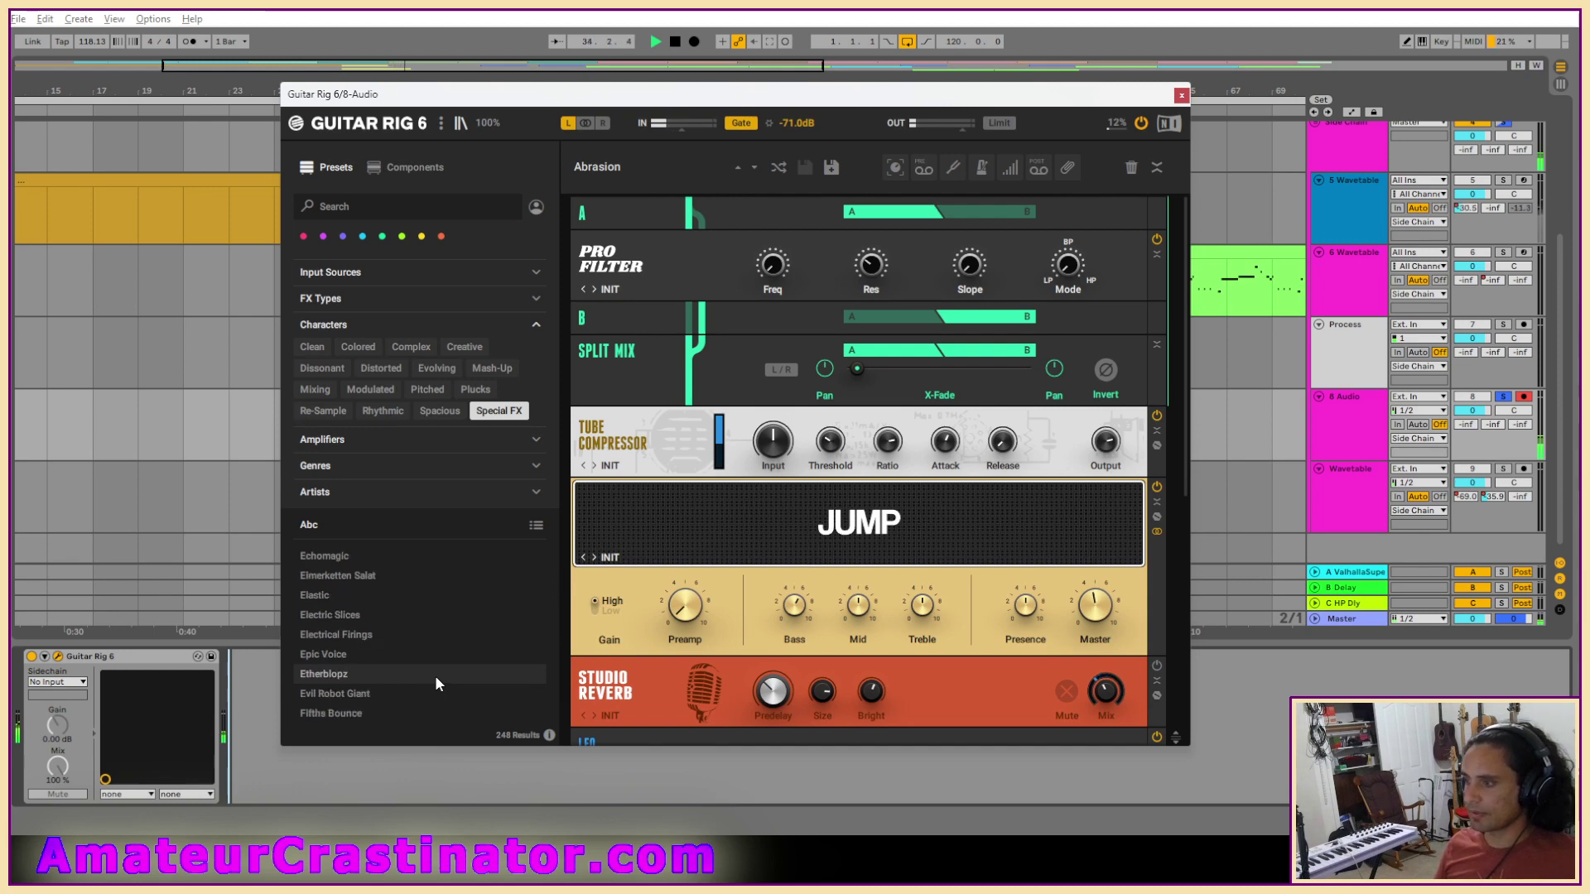
scroll(434, 674, "up", 2)
left_click(356, 595)
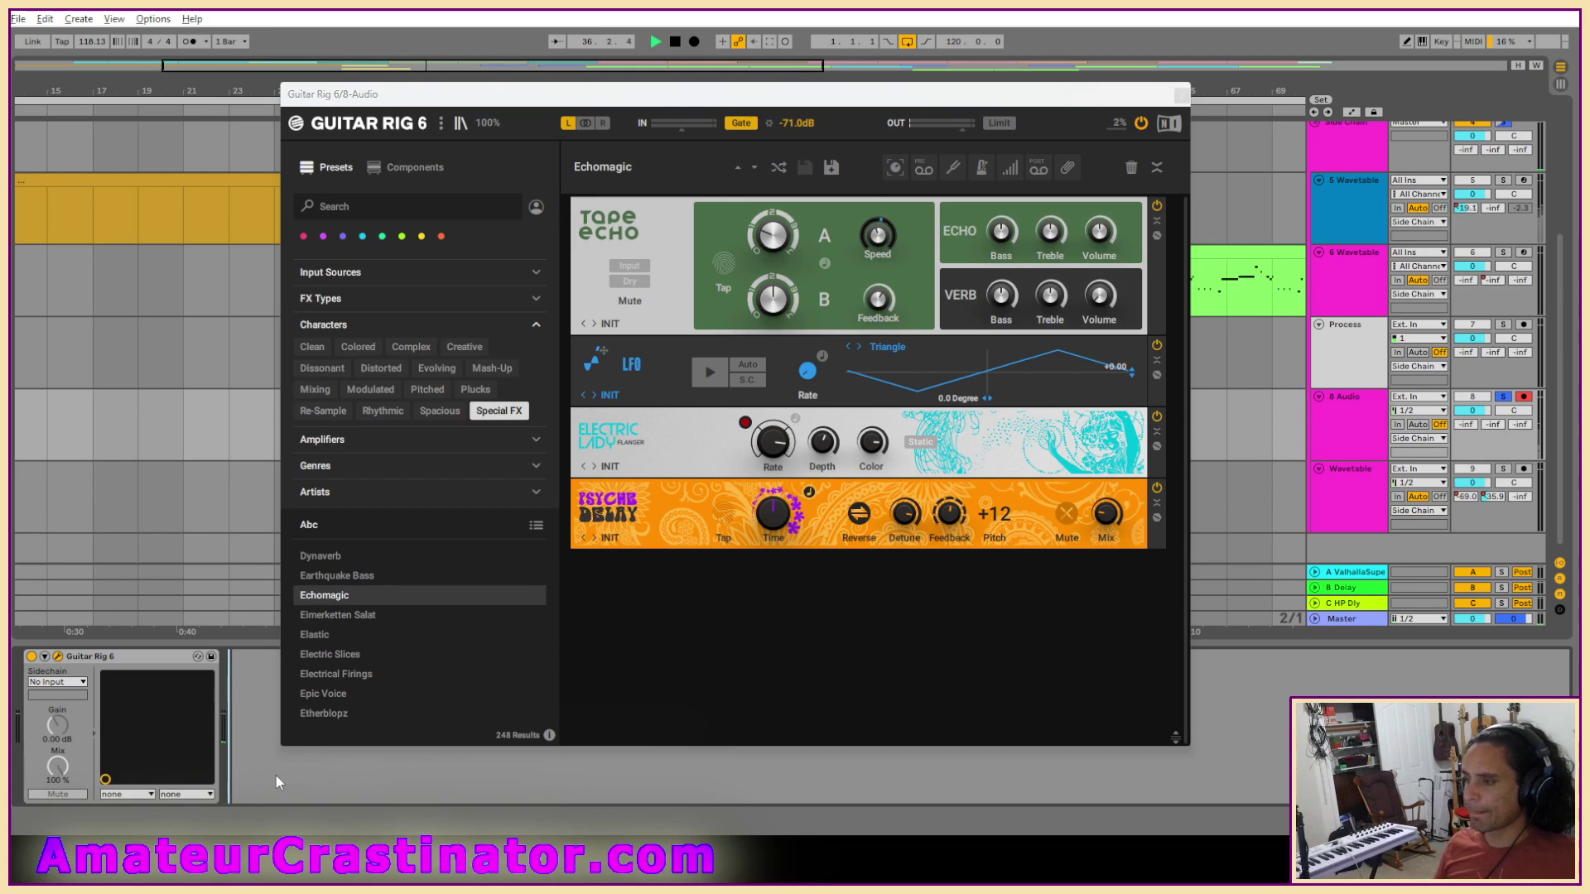
Audition the Eimerketten Salat and Elastic presets, then load Electric Slices and close the Guitar Rig window.
left_click(373, 616)
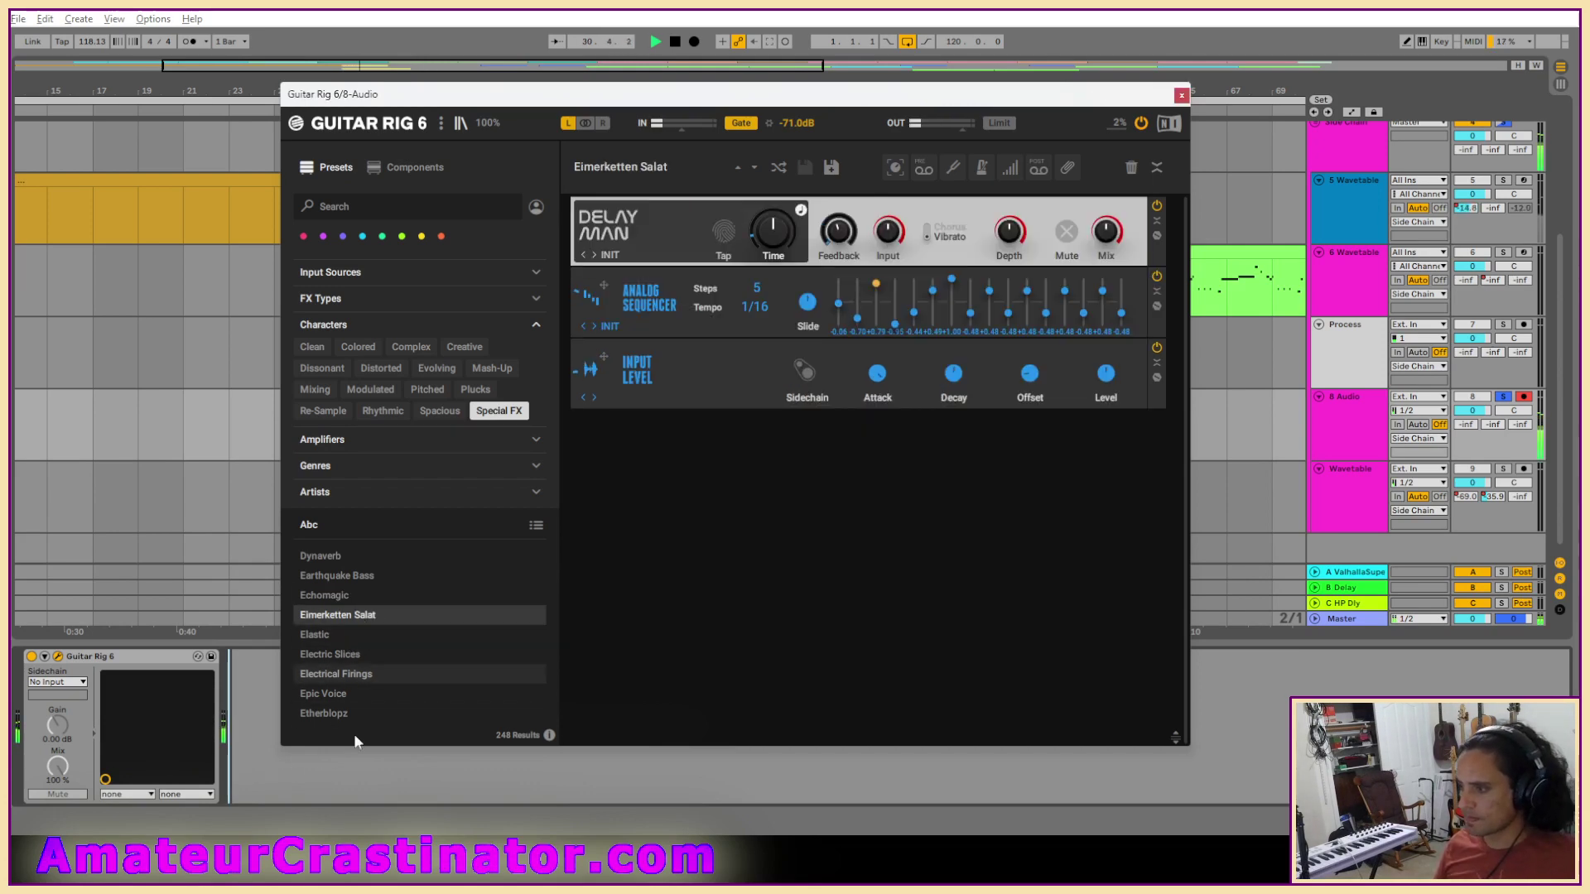
left_click(327, 634)
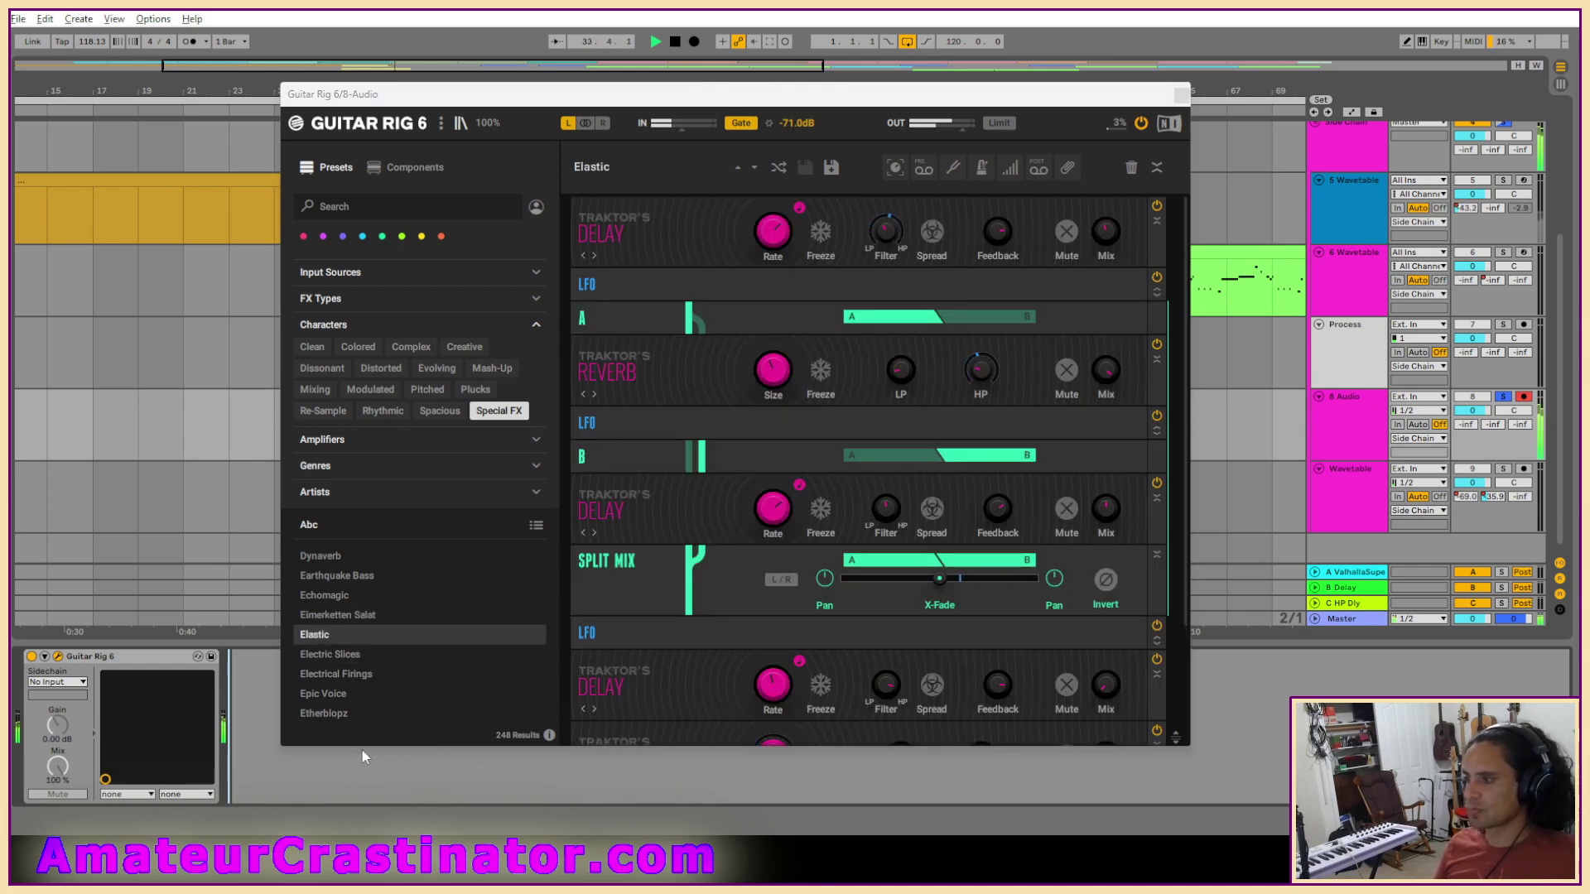
scroll(387, 662, "down", 4)
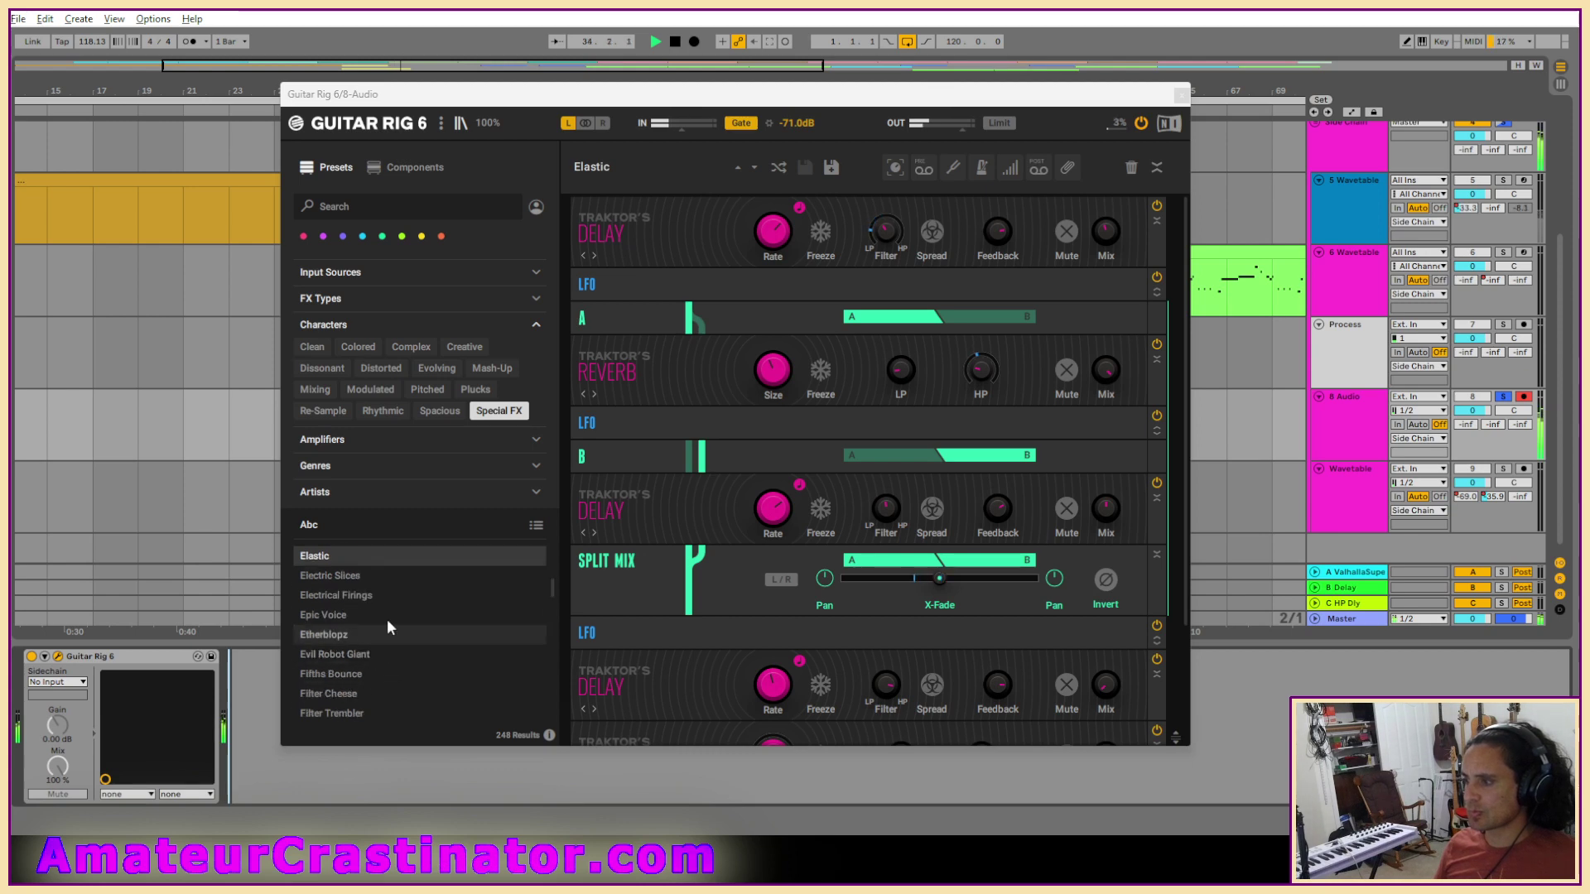
left_click(361, 577)
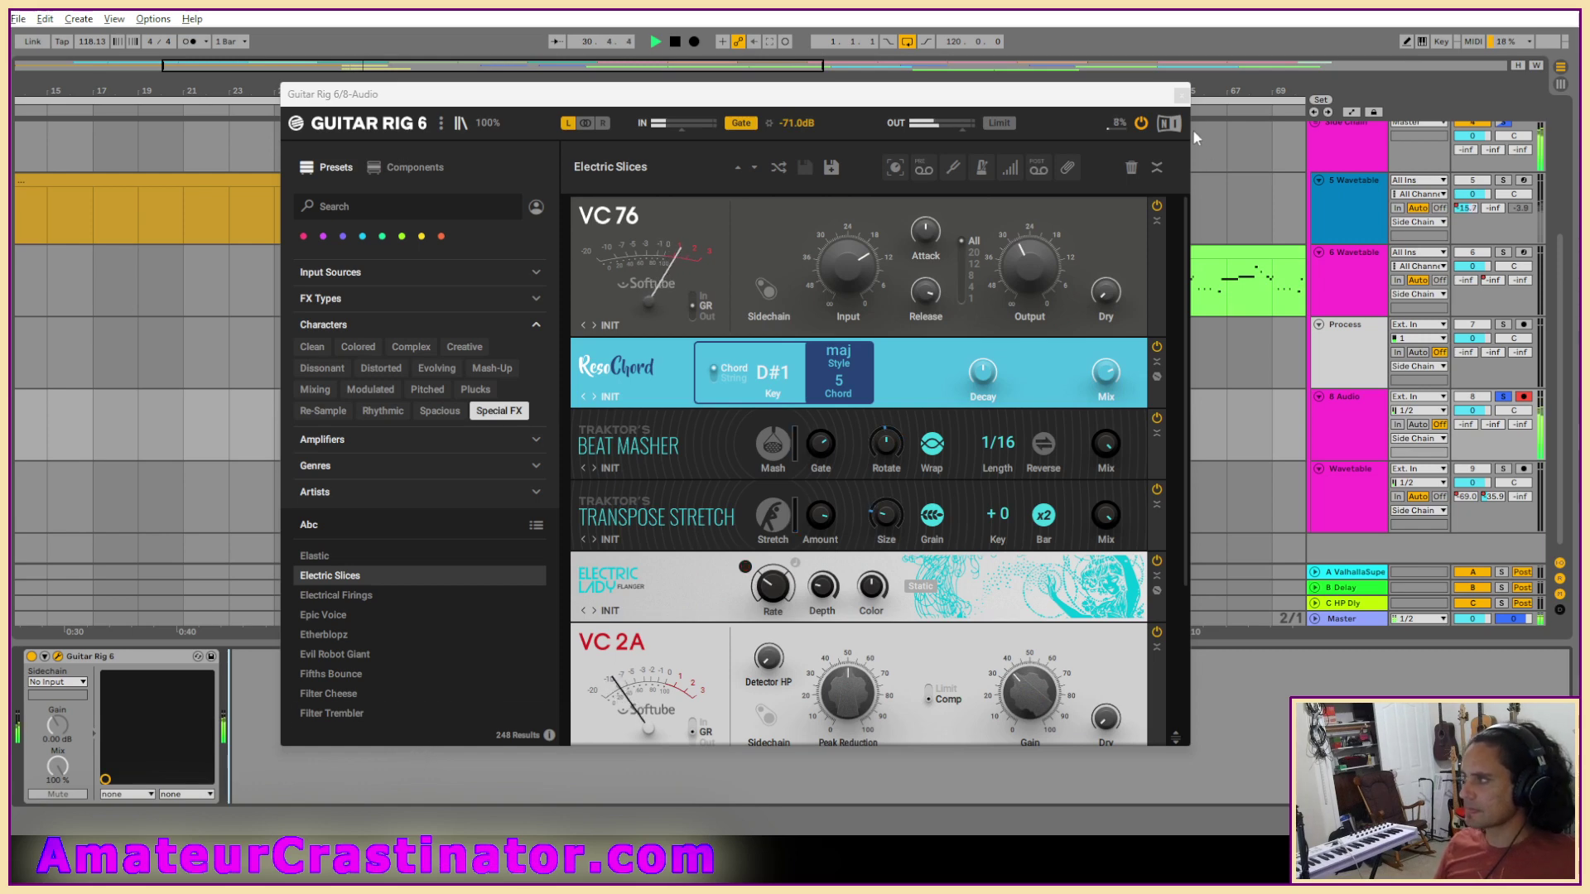
left_click(1181, 95)
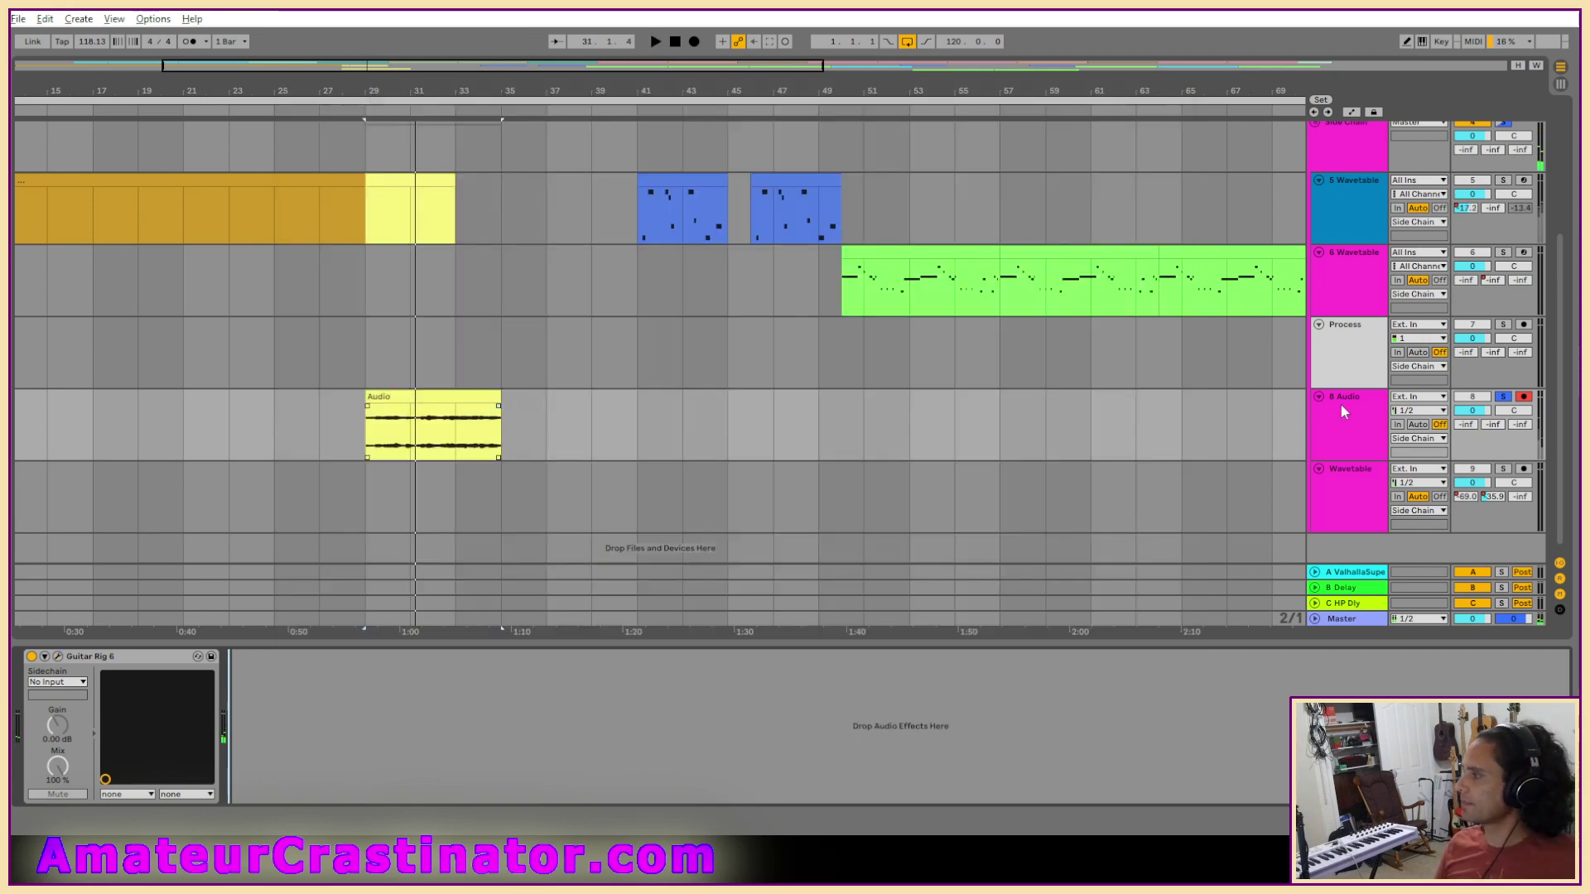
Freeze and flatten the 8 Audio track to print the Guitar Rig effect.
right_click(1355, 410)
left_click(1425, 606)
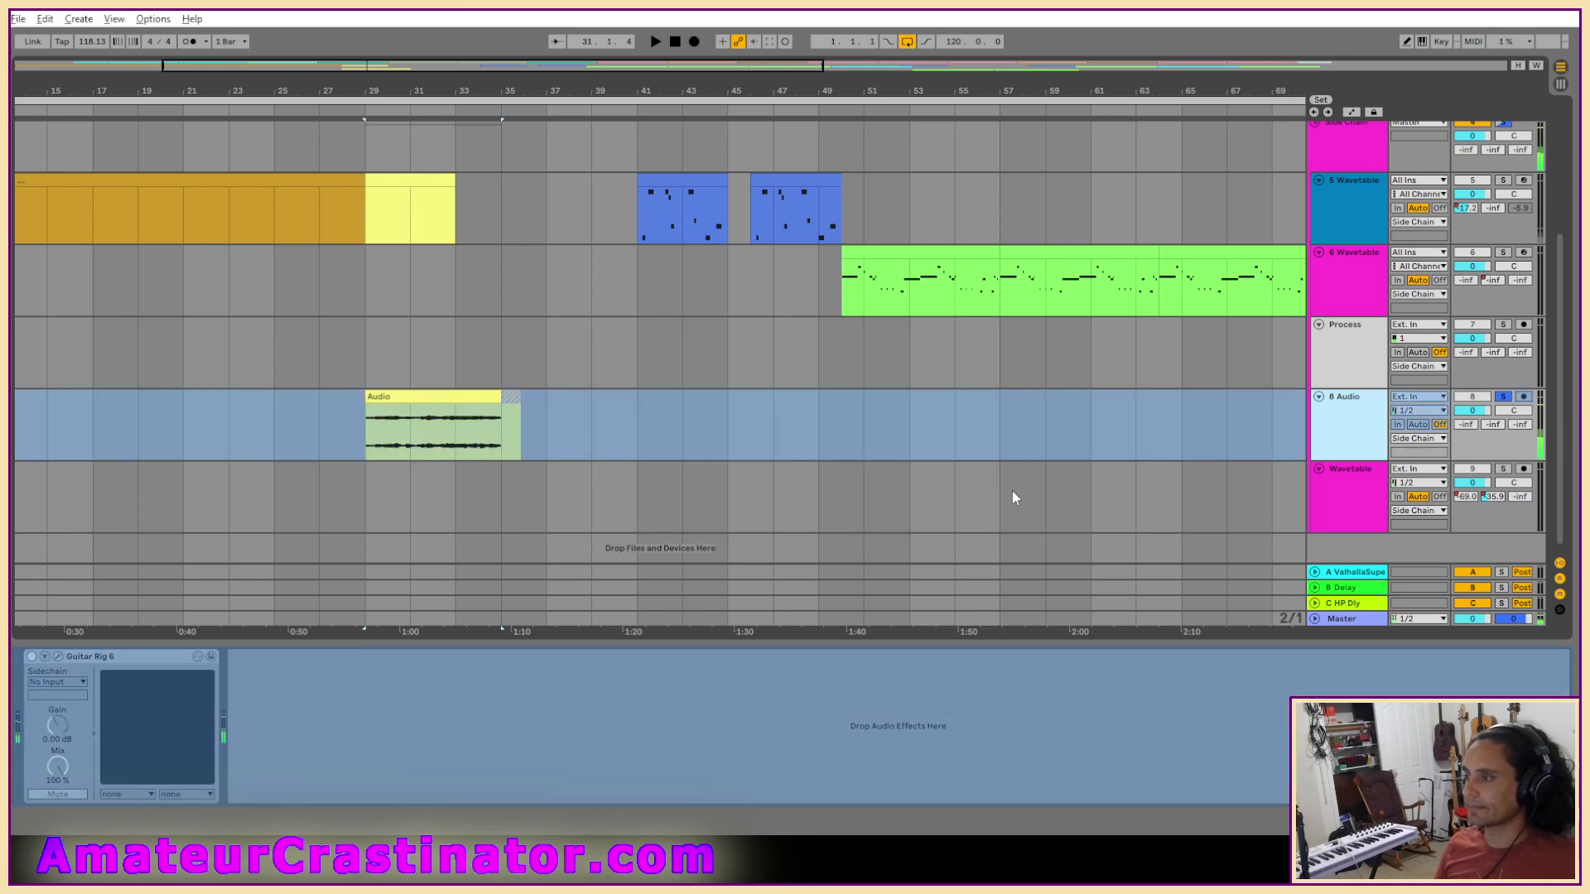
right_click(1340, 404)
left_click(1370, 508)
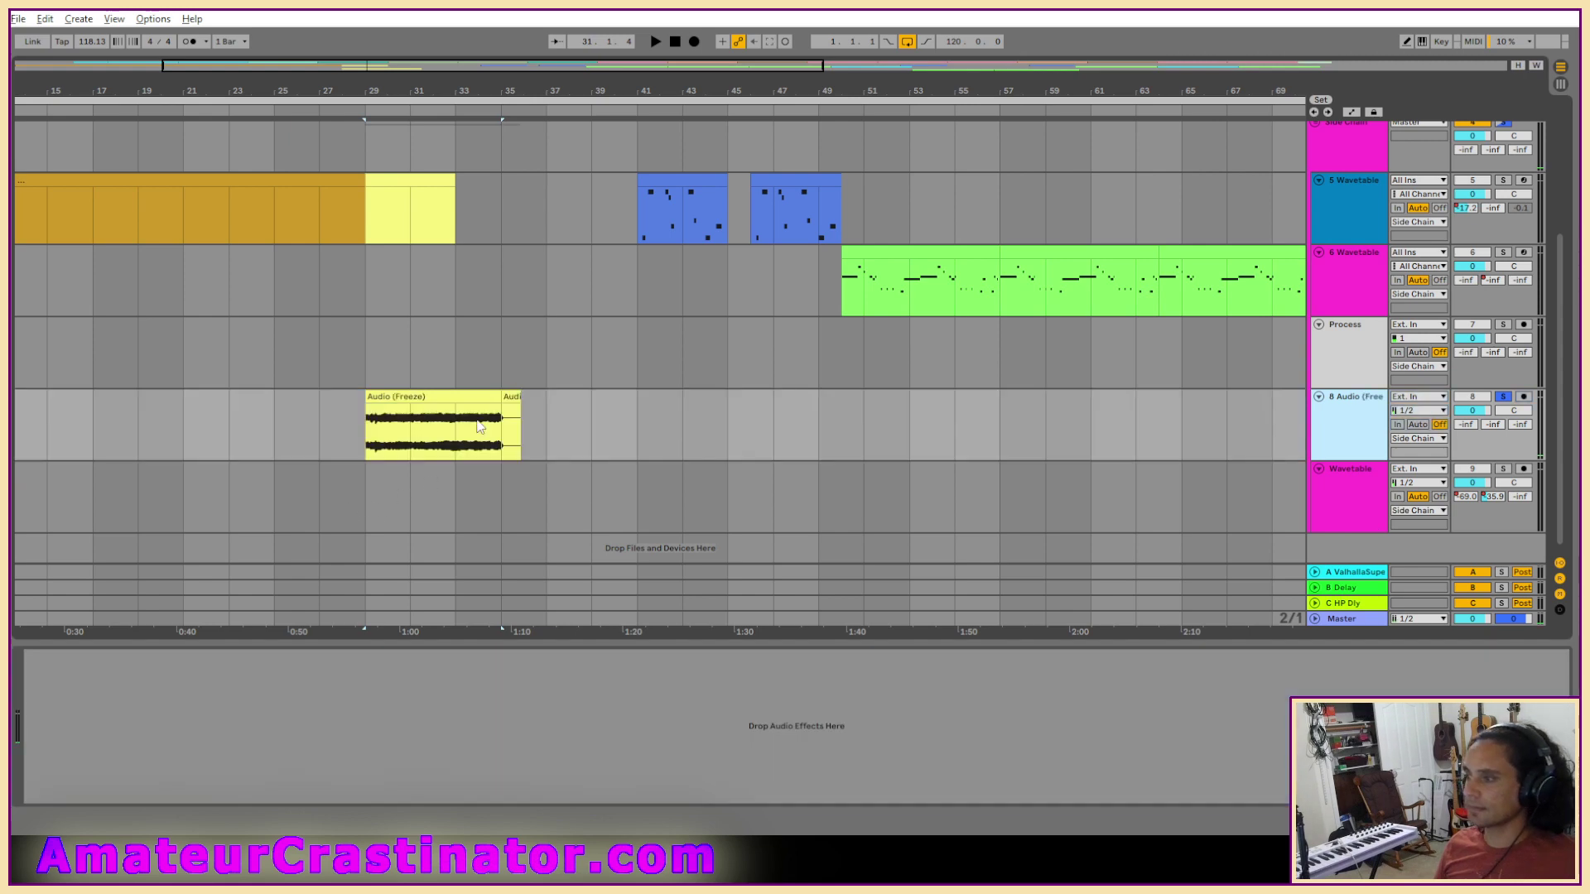
Consolidate the flattened 8 Audio clips into one clip and play it from bar 29.
left_click_drag(499, 398, 525, 397)
scroll(486, 467, "up", 8)
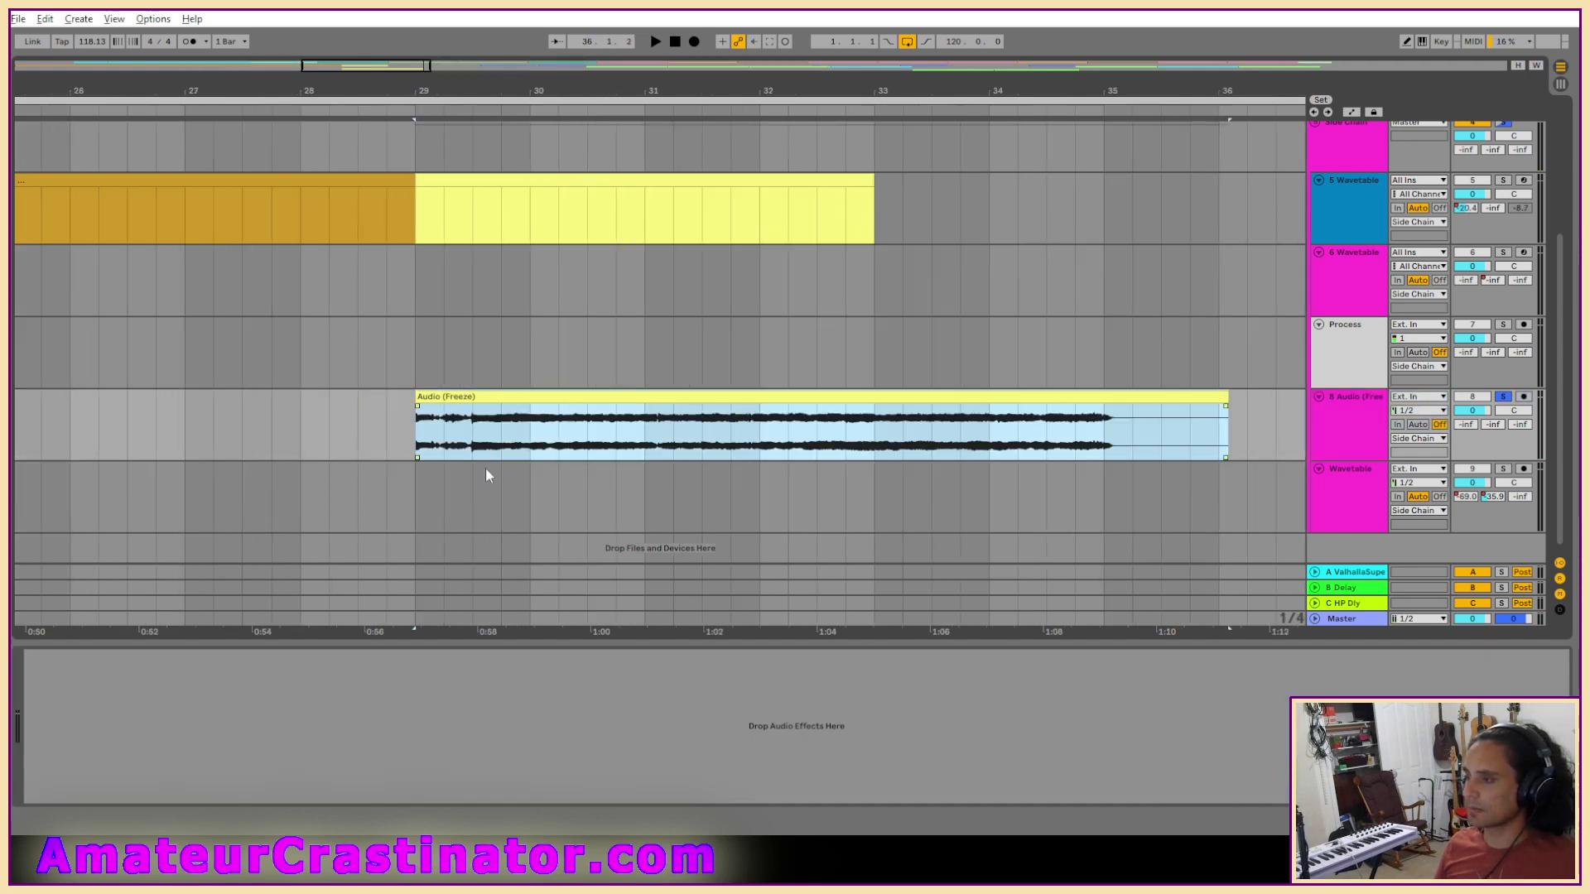
left_click(147, 434)
key("space")
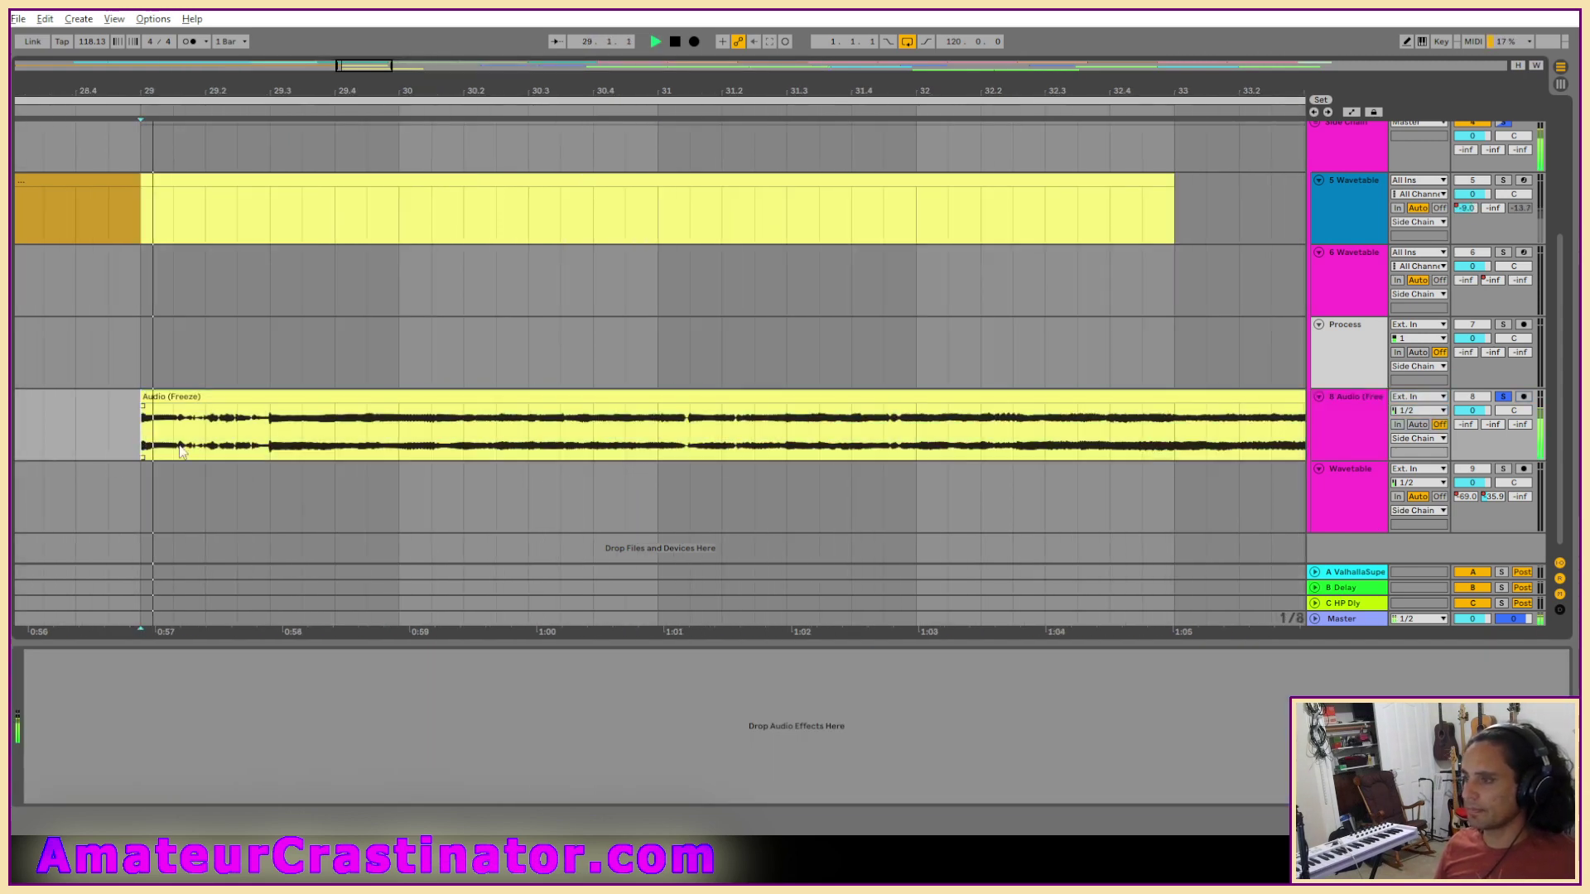
scroll(183, 474, "up", 4)
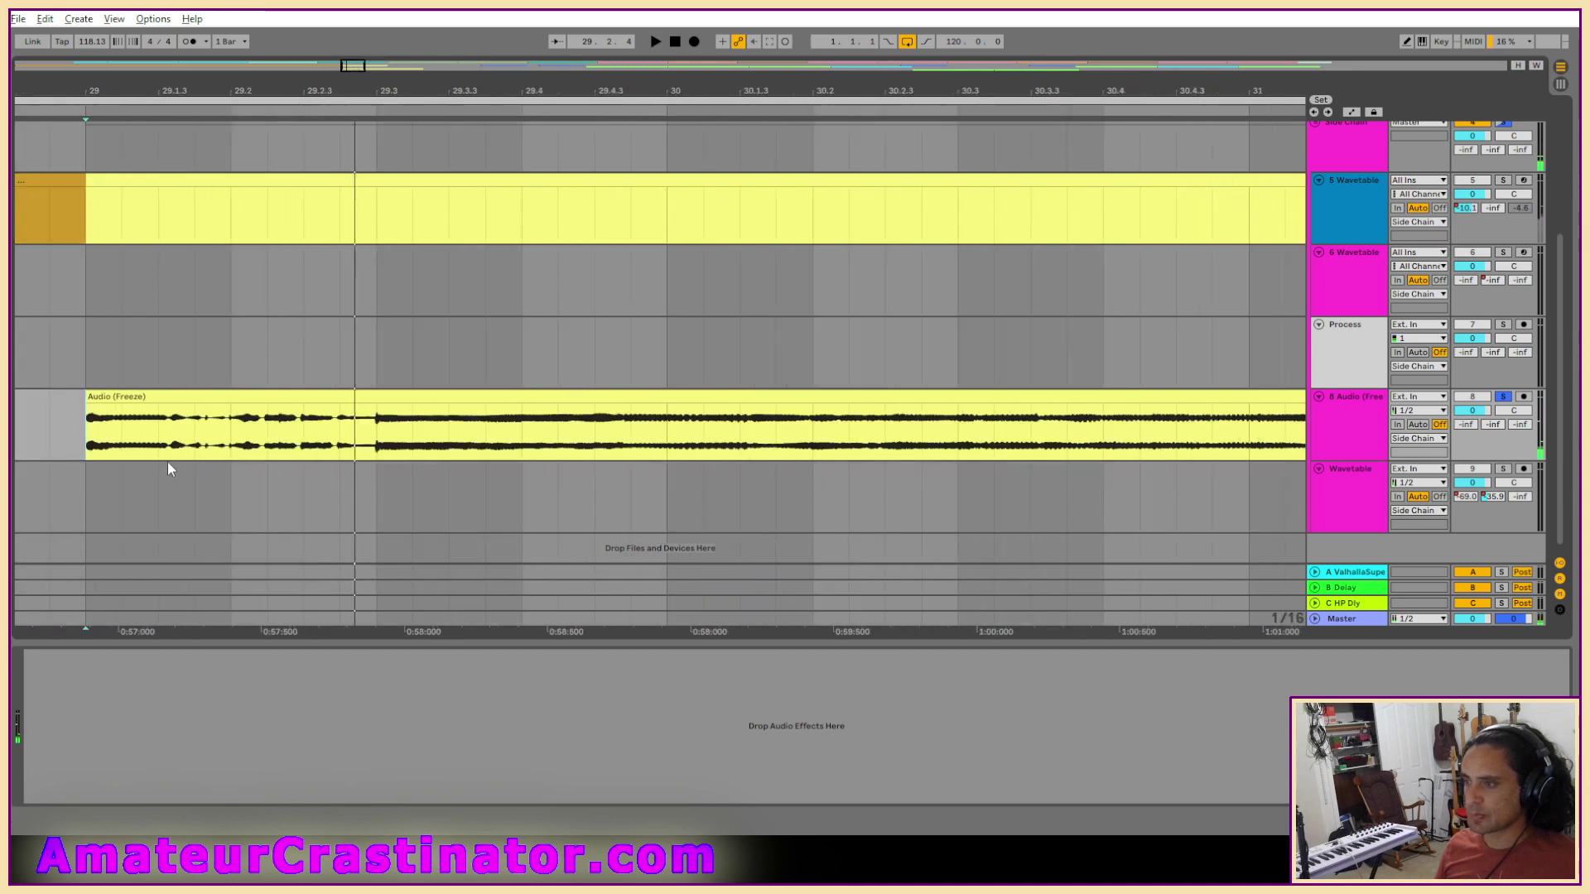
Trim the consolidated clip's start to about 29.1.3 and listen to it from 29.3.
mouse_move(87, 435)
left_mouse_down()
mouse_move(157, 438)
mouse_move(193, 401)
left_mouse_up()
scroll(149, 438, "up", 3)
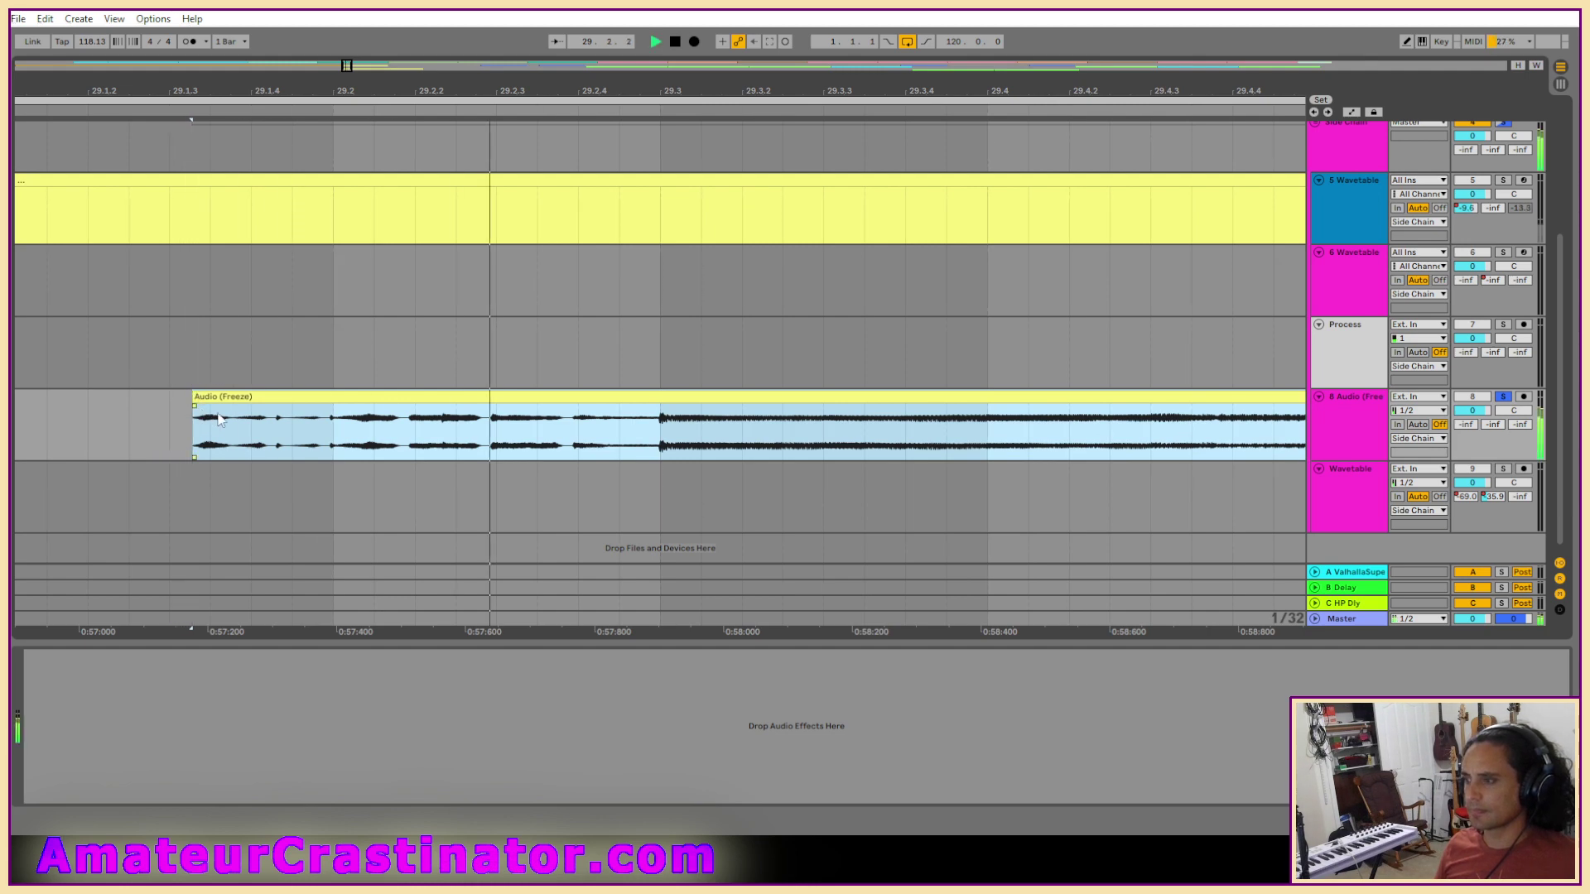
mouse_move(660, 437)
left_mouse_down()
mouse_move(843, 437)
mouse_move(663, 435)
left_mouse_up()
key("space")
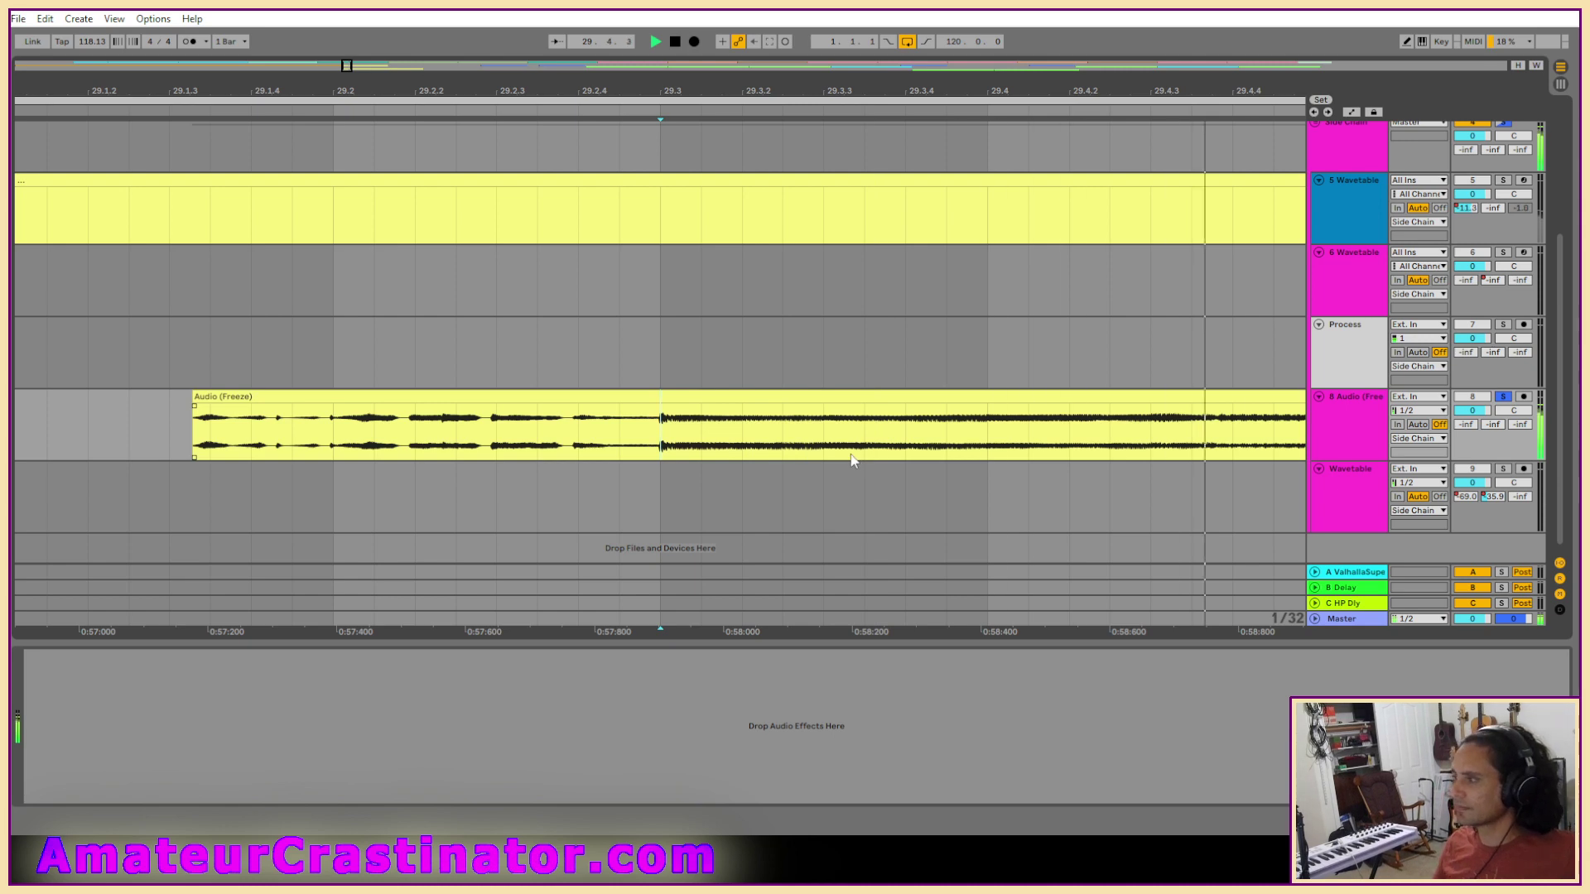
key("space")
scroll(852, 458, "down", 3)
scroll(850, 457, "right", 5)
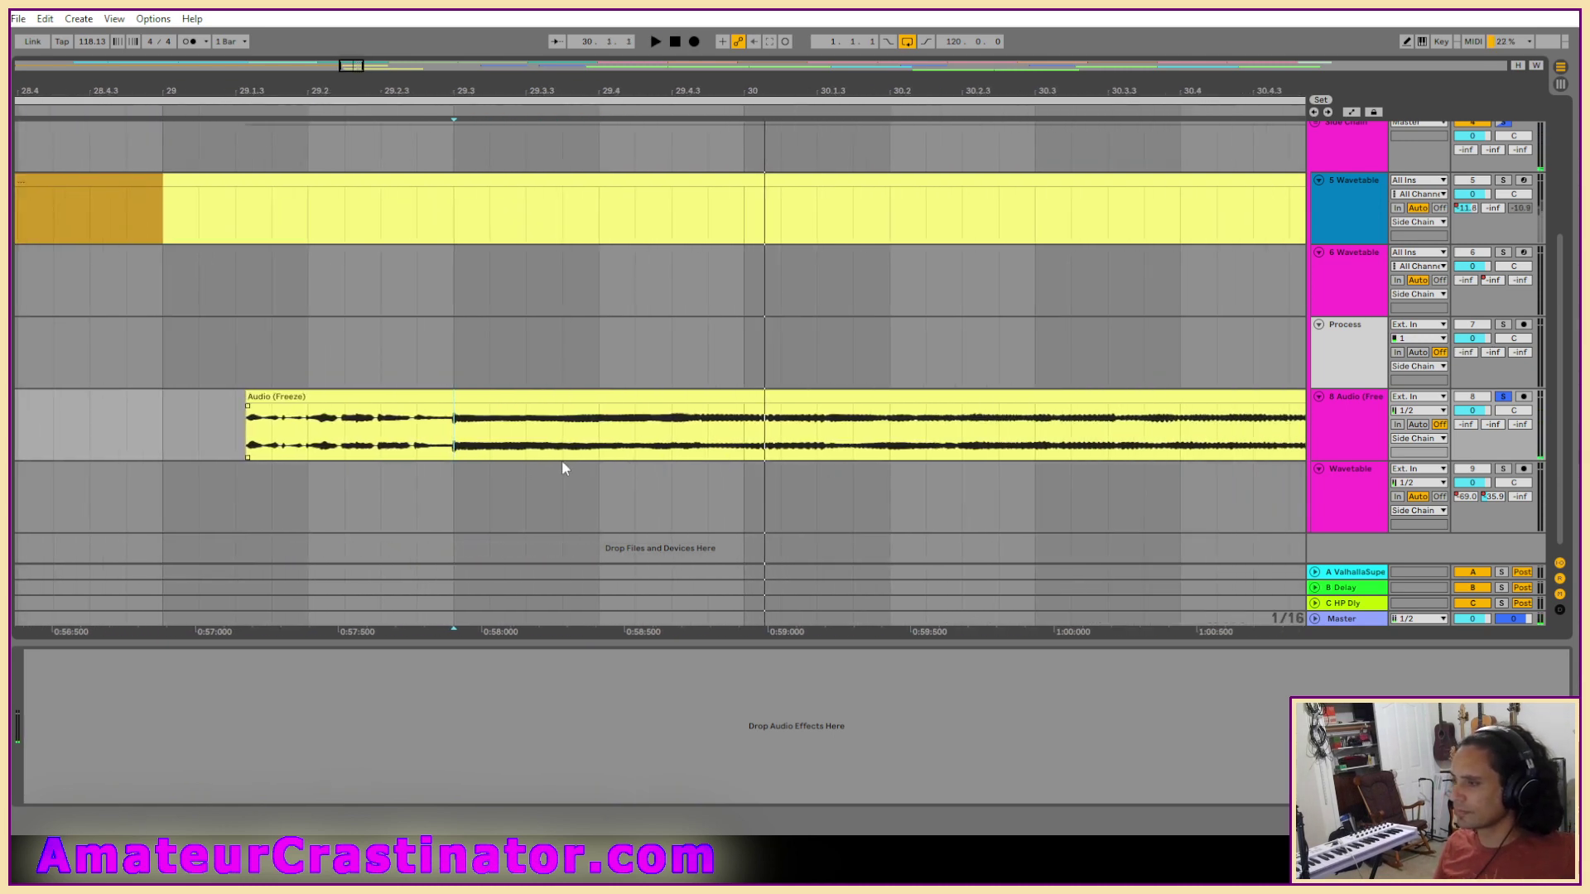
scroll(353, 469, "up", 3)
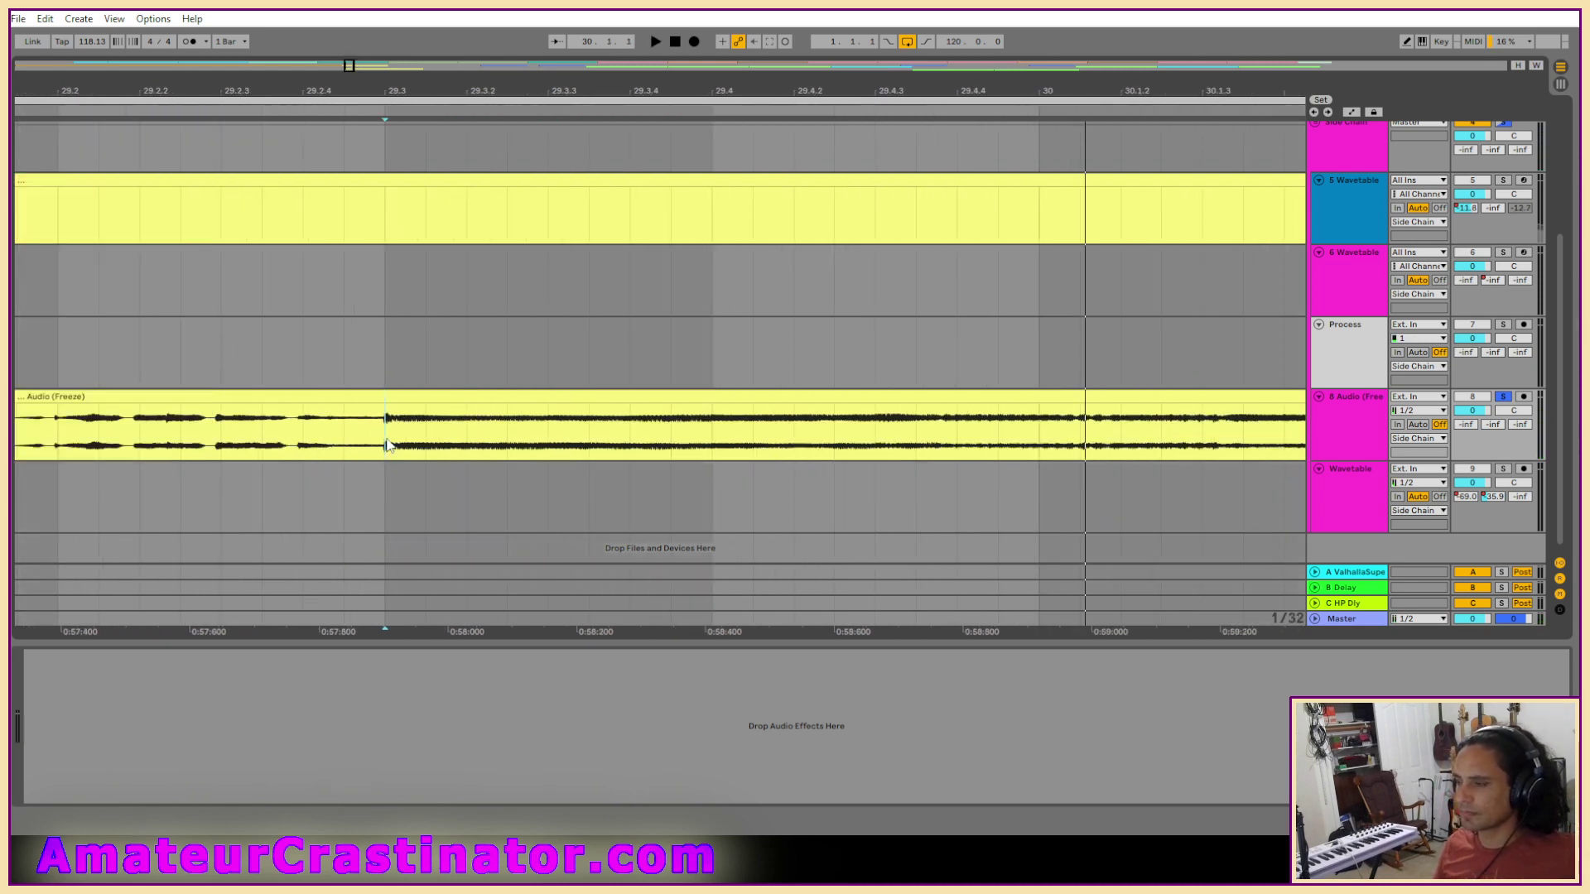
Delete the 8 Audio section from 29.3 to 29.4 and fade in the following clip until just past bar 30.
left_click_drag(387, 445, 1079, 406)
key("space")
key("space")
key("space")
key("space")
key("space")
key("space")
key("Delete")
key("space")
scroll(130, 411, "right", 3)
key("space")
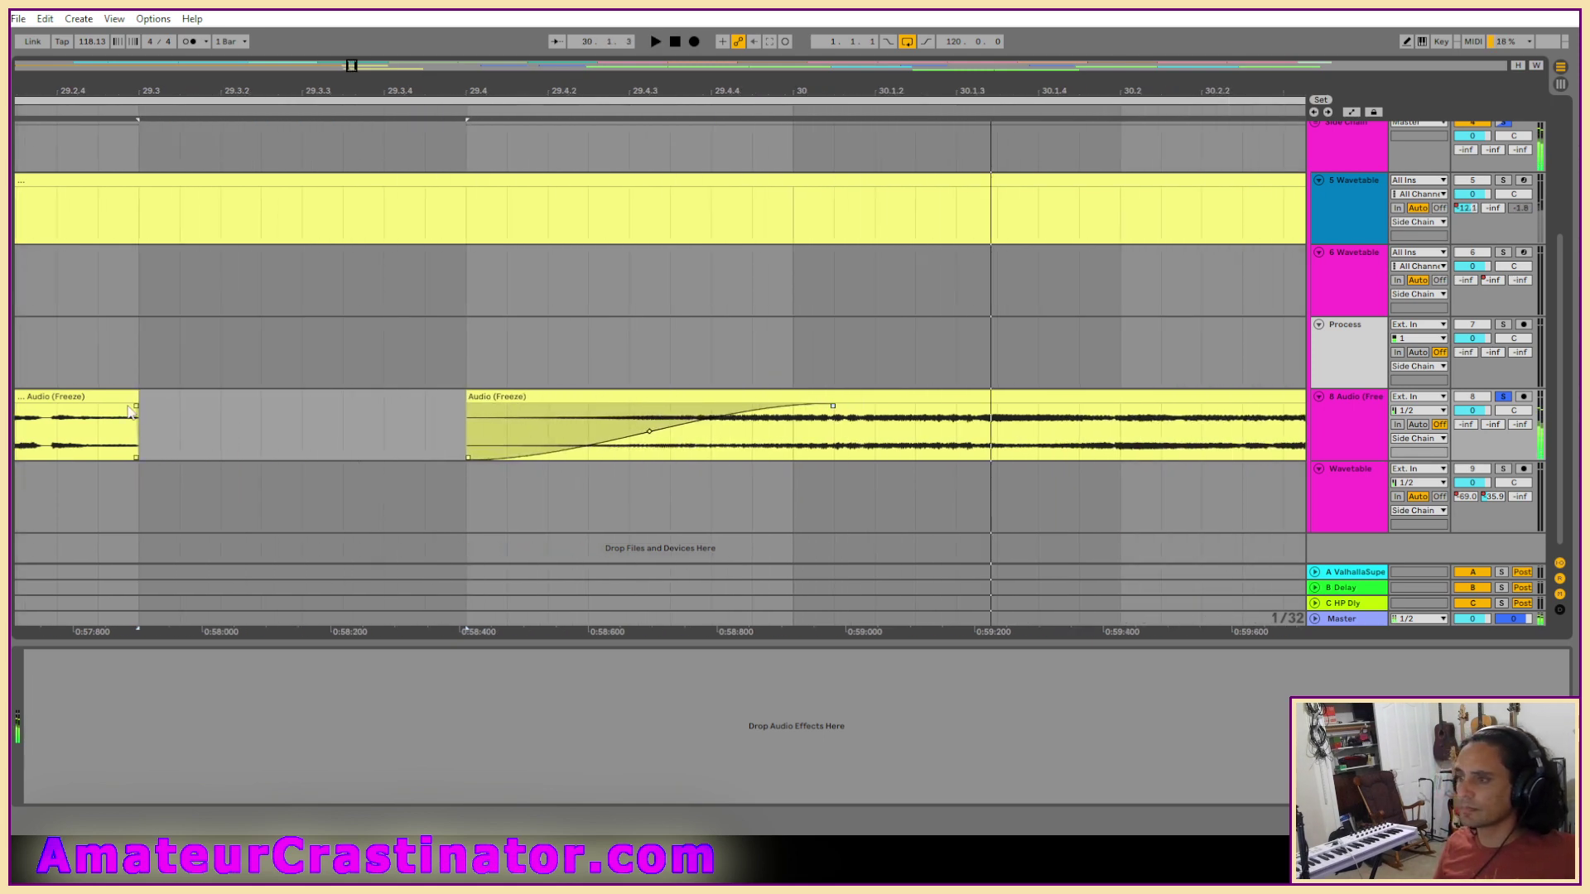
Audition and delete the 8 Audio section from about 30.1.3 to just past 30.2.2.
scroll(886, 468, "right", 6)
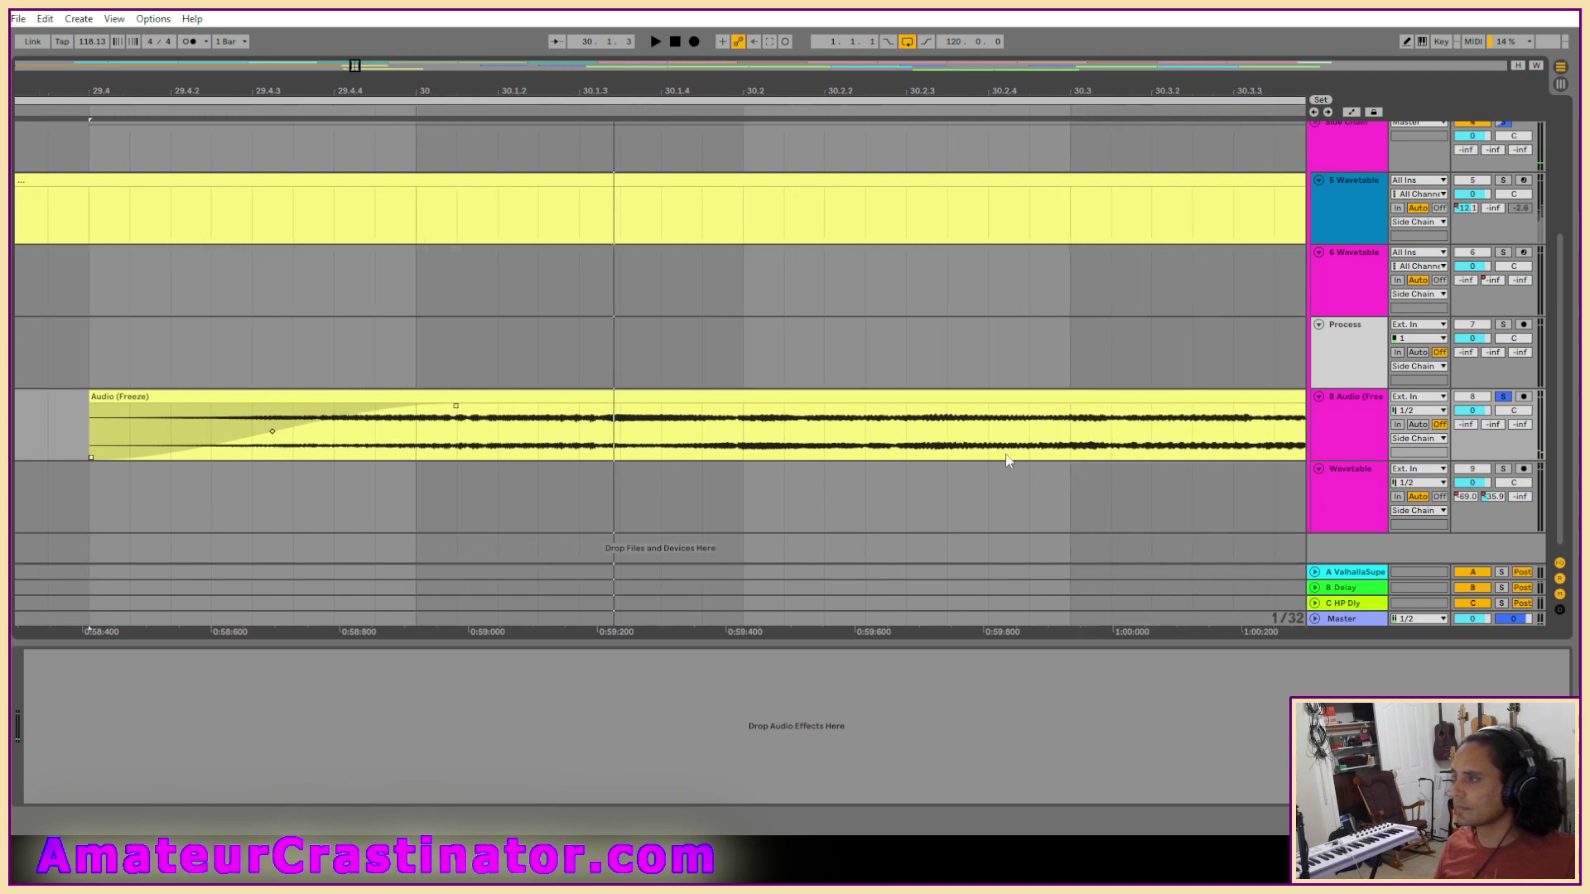
scroll(886, 468, "right", 1)
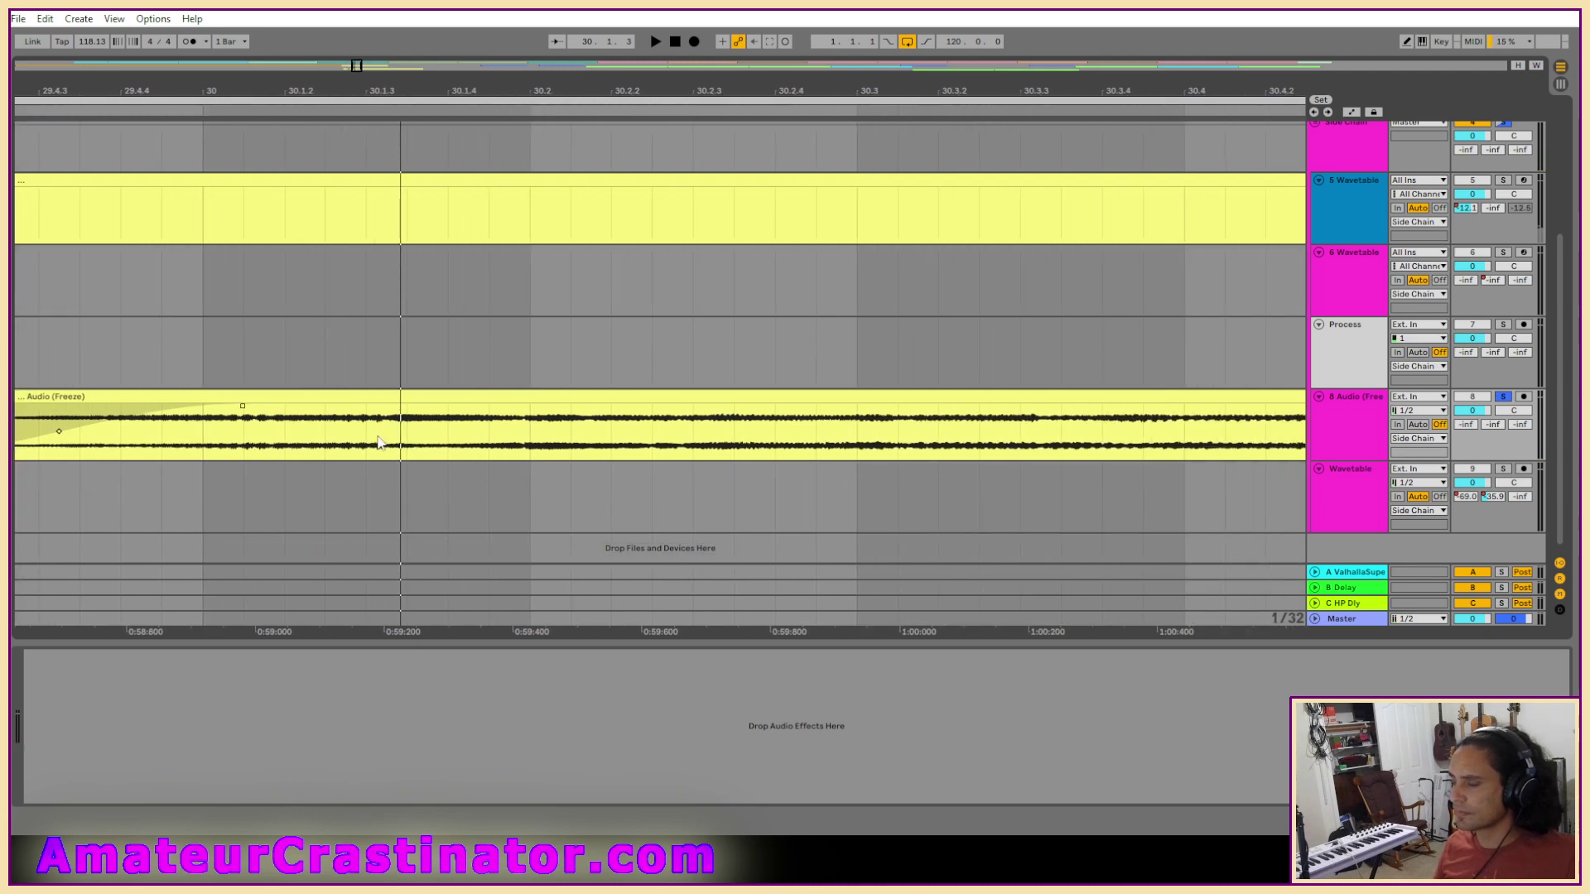
scroll(378, 442, "up", 2)
left_click_drag(401, 432, 999, 441)
key("space")
key("space")
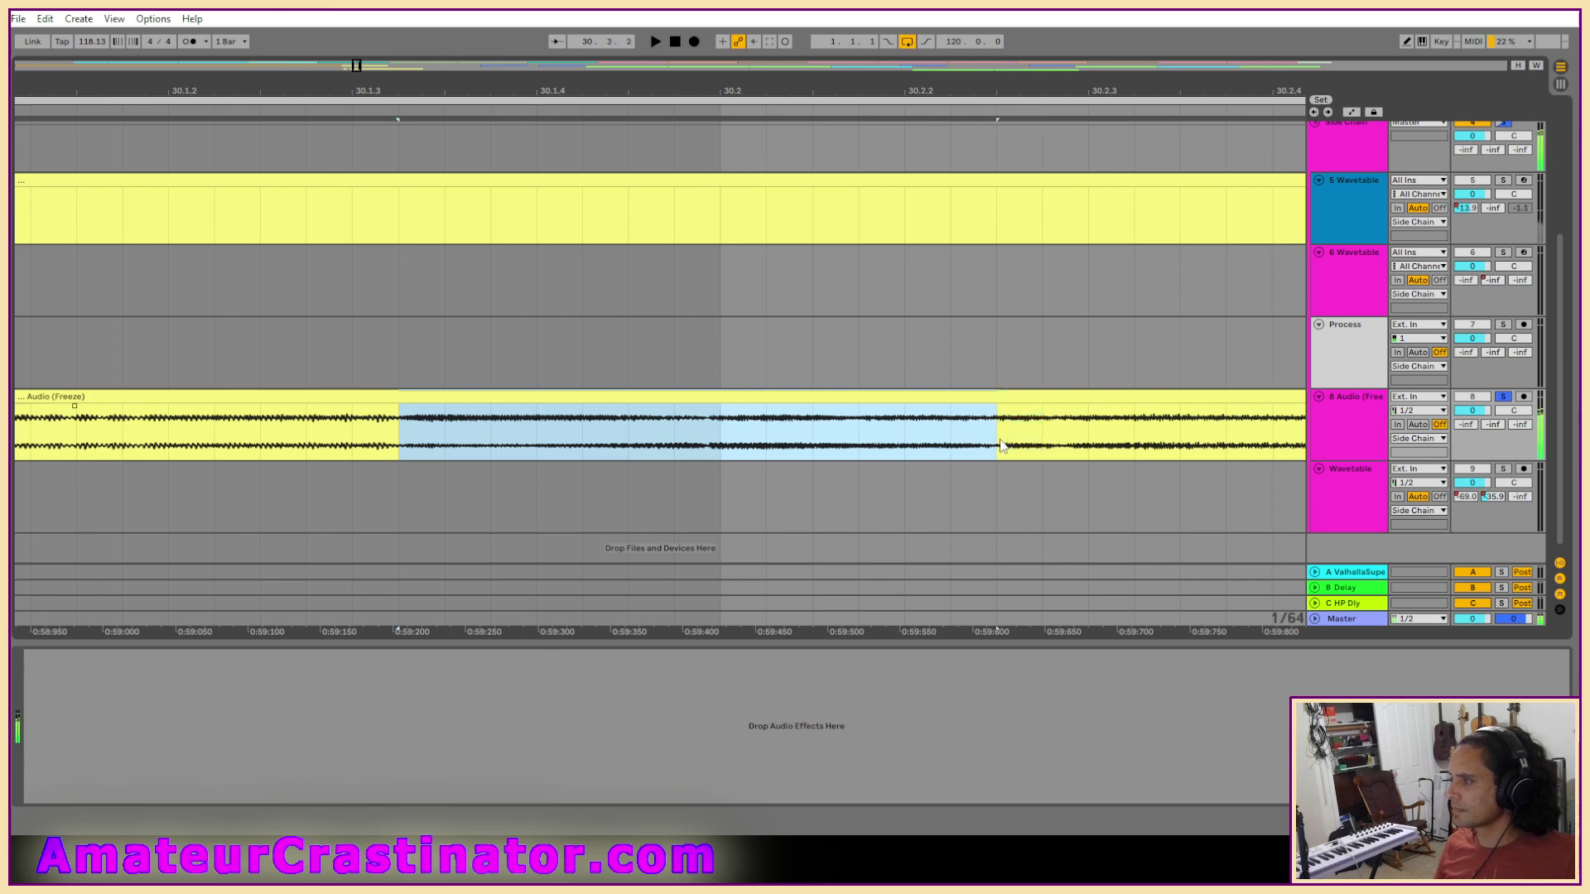
key("space")
key("space")
key("ctrl+e")
scroll(994, 433, "down", 5)
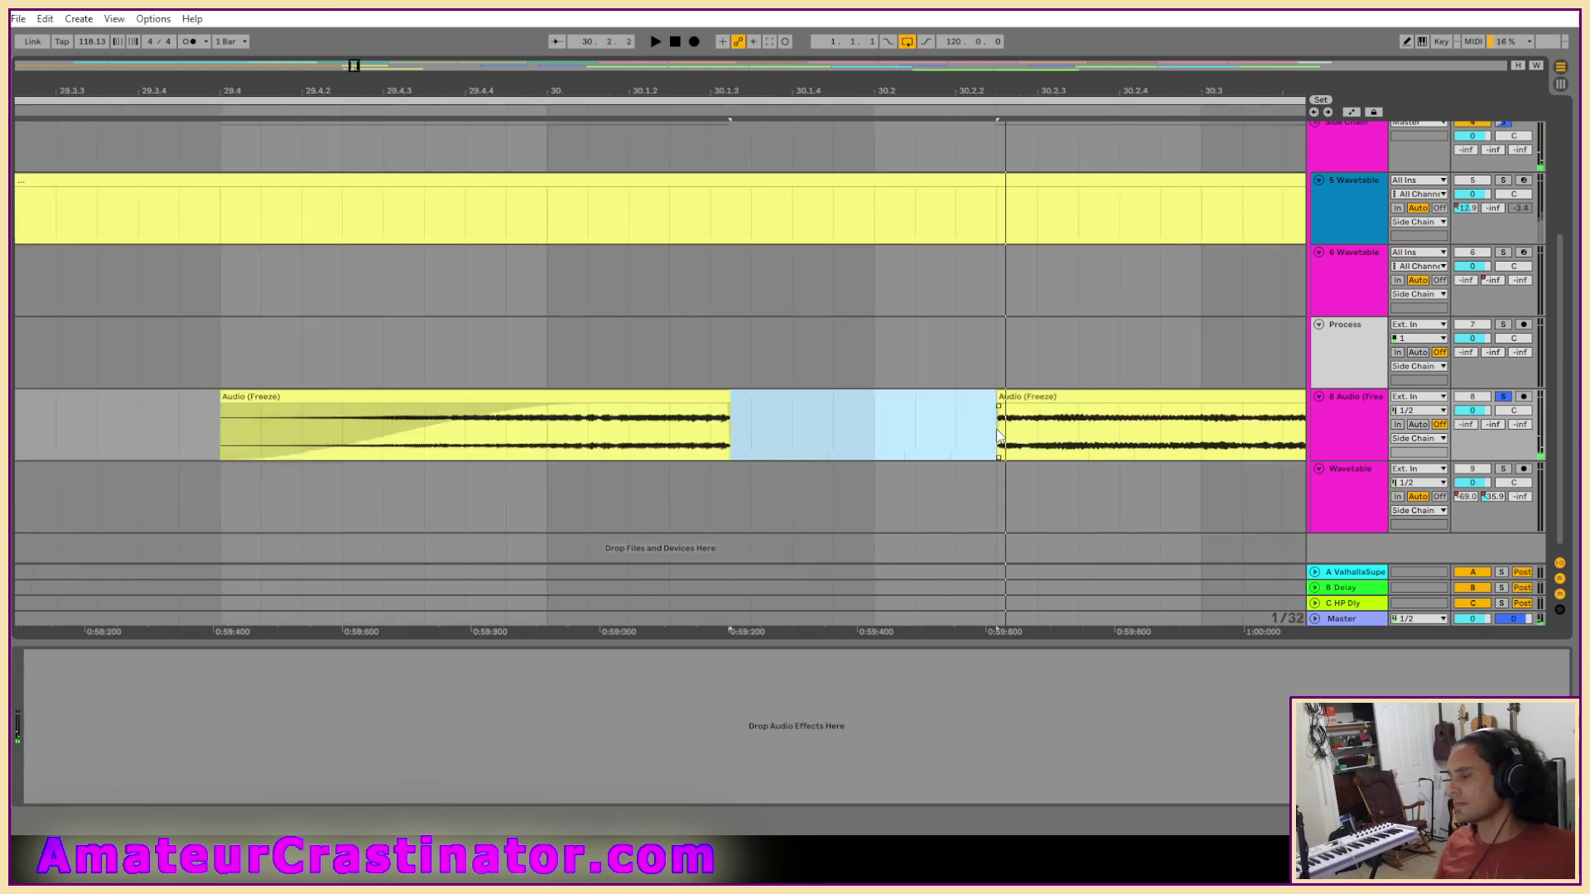
scroll(991, 424, "right", 5)
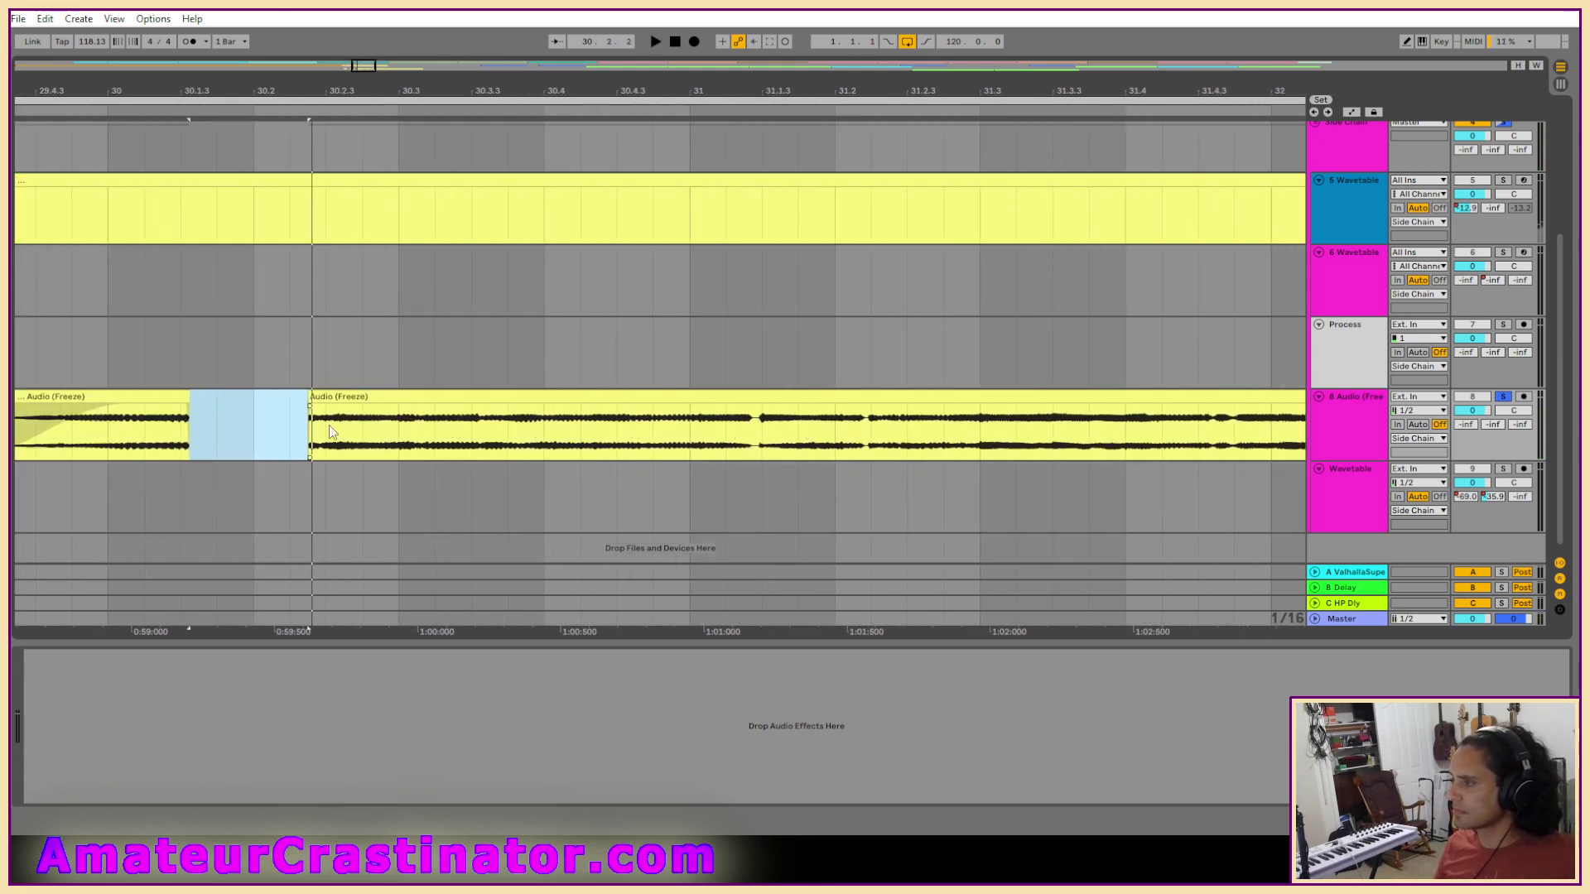
key("Delete")
Trim the start of the clip after the second gap to about 31.1.2 and play it.
left_click(289, 441)
key("space")
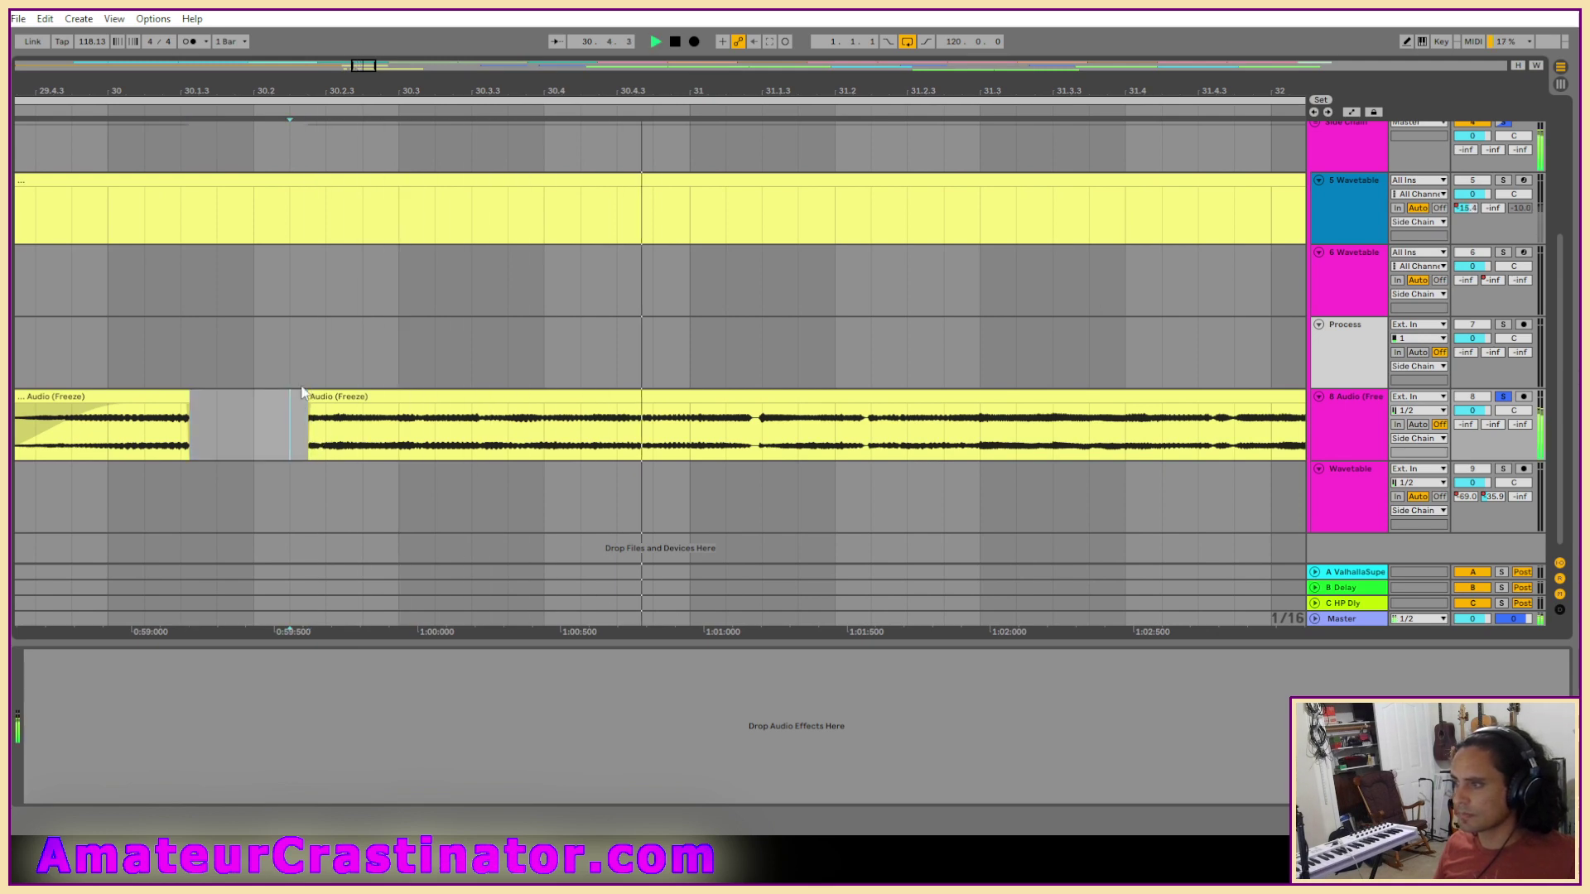
left_click_drag(312, 397, 718, 407)
left_click(797, 437)
key("space")
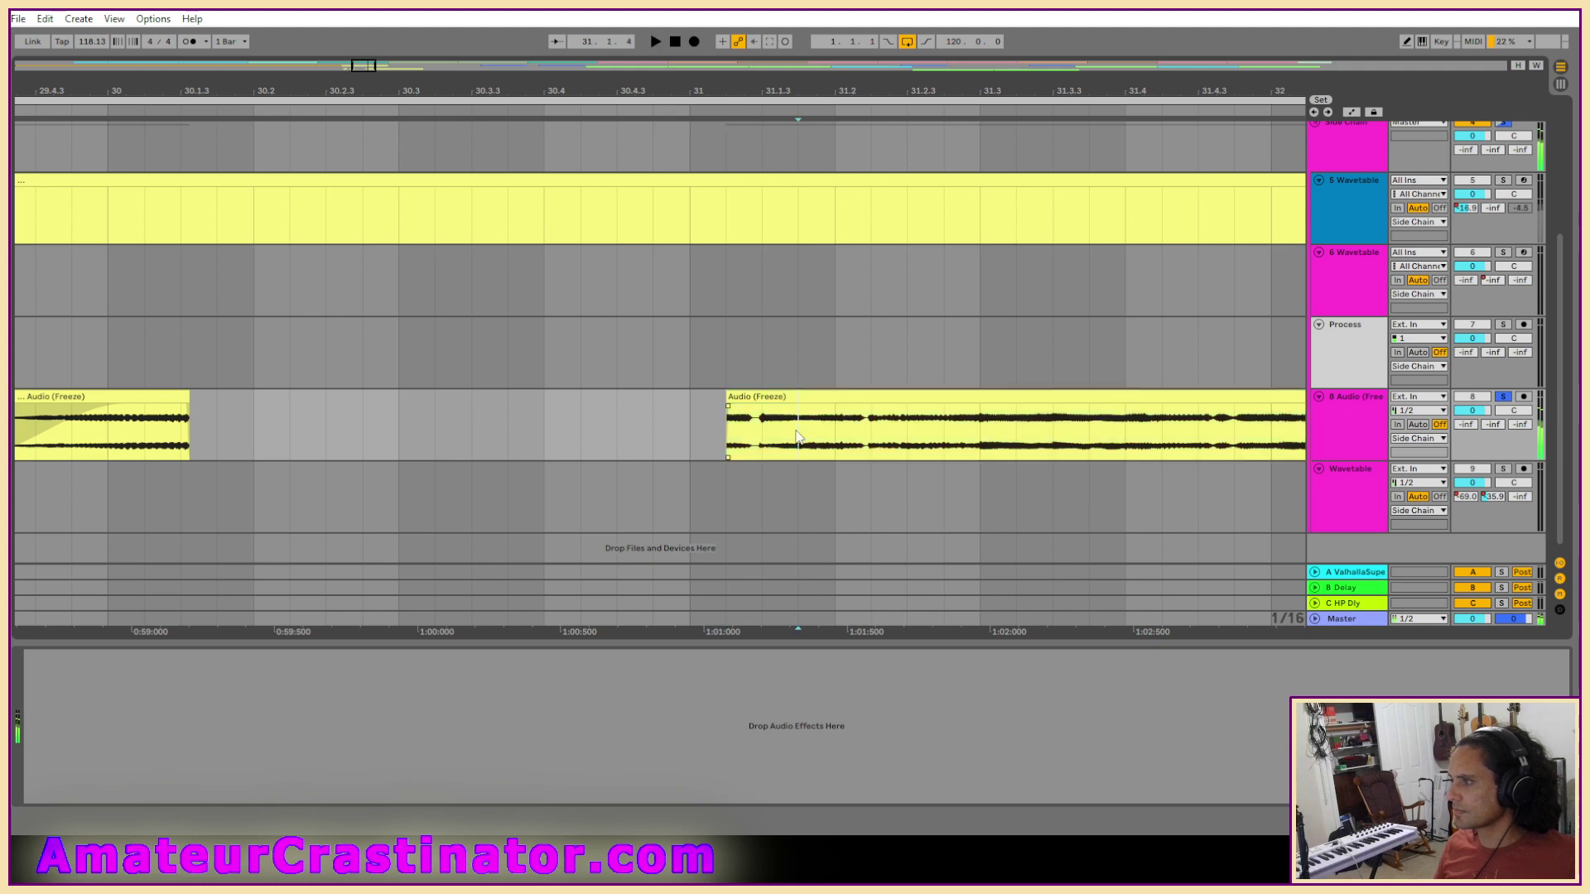
Audition and delete the 8 Audio section from about 31.2.2 to 31.3.
left_click_drag(871, 436, 981, 434)
key("space")
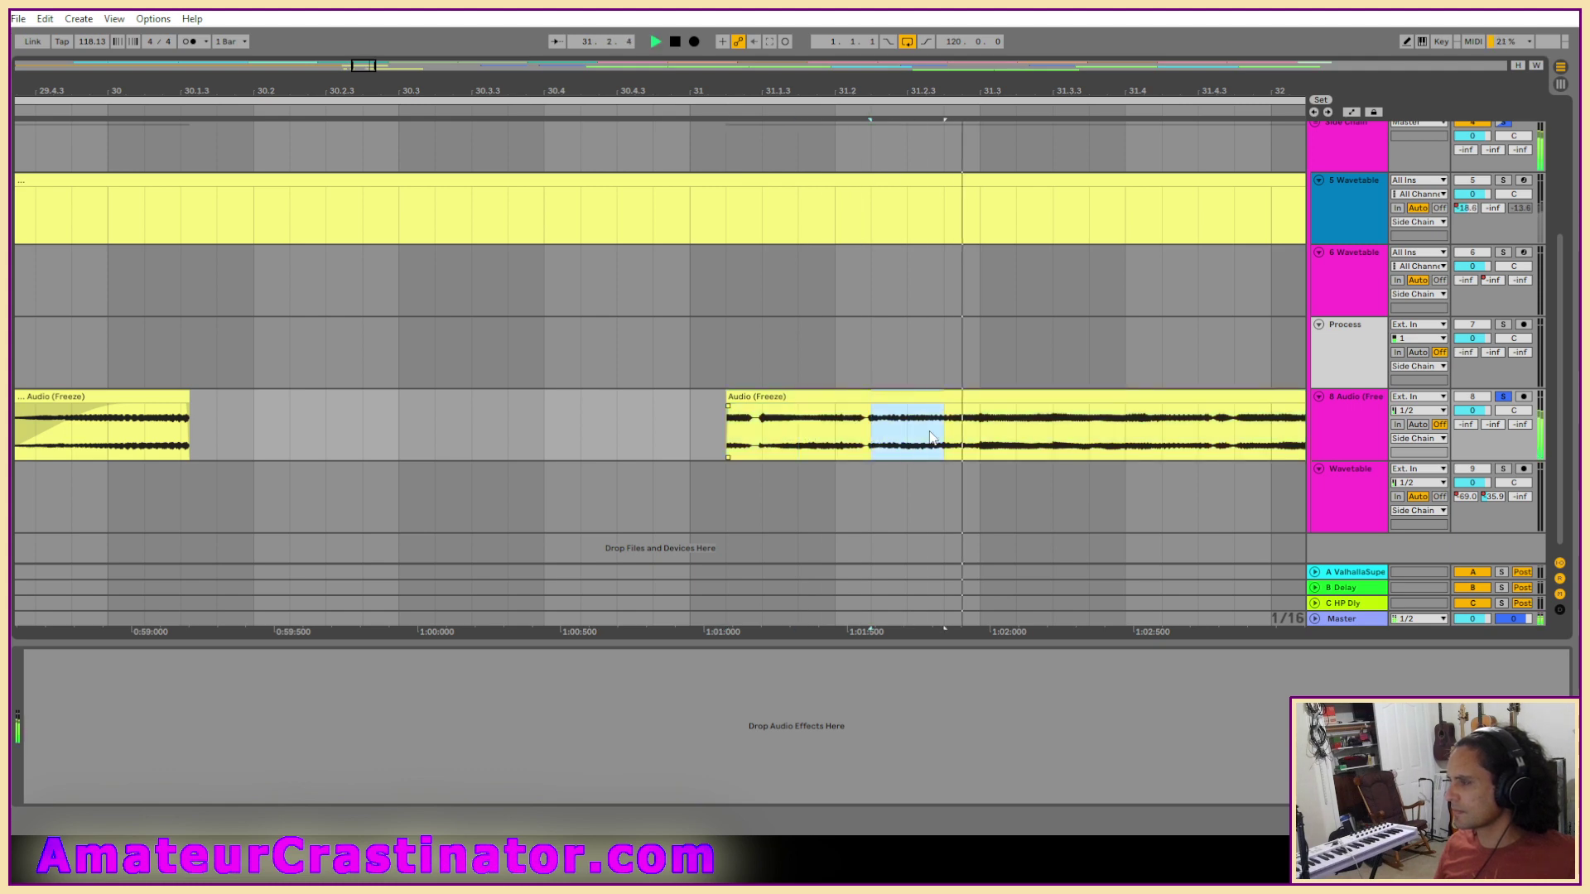
key("space")
key("Delete")
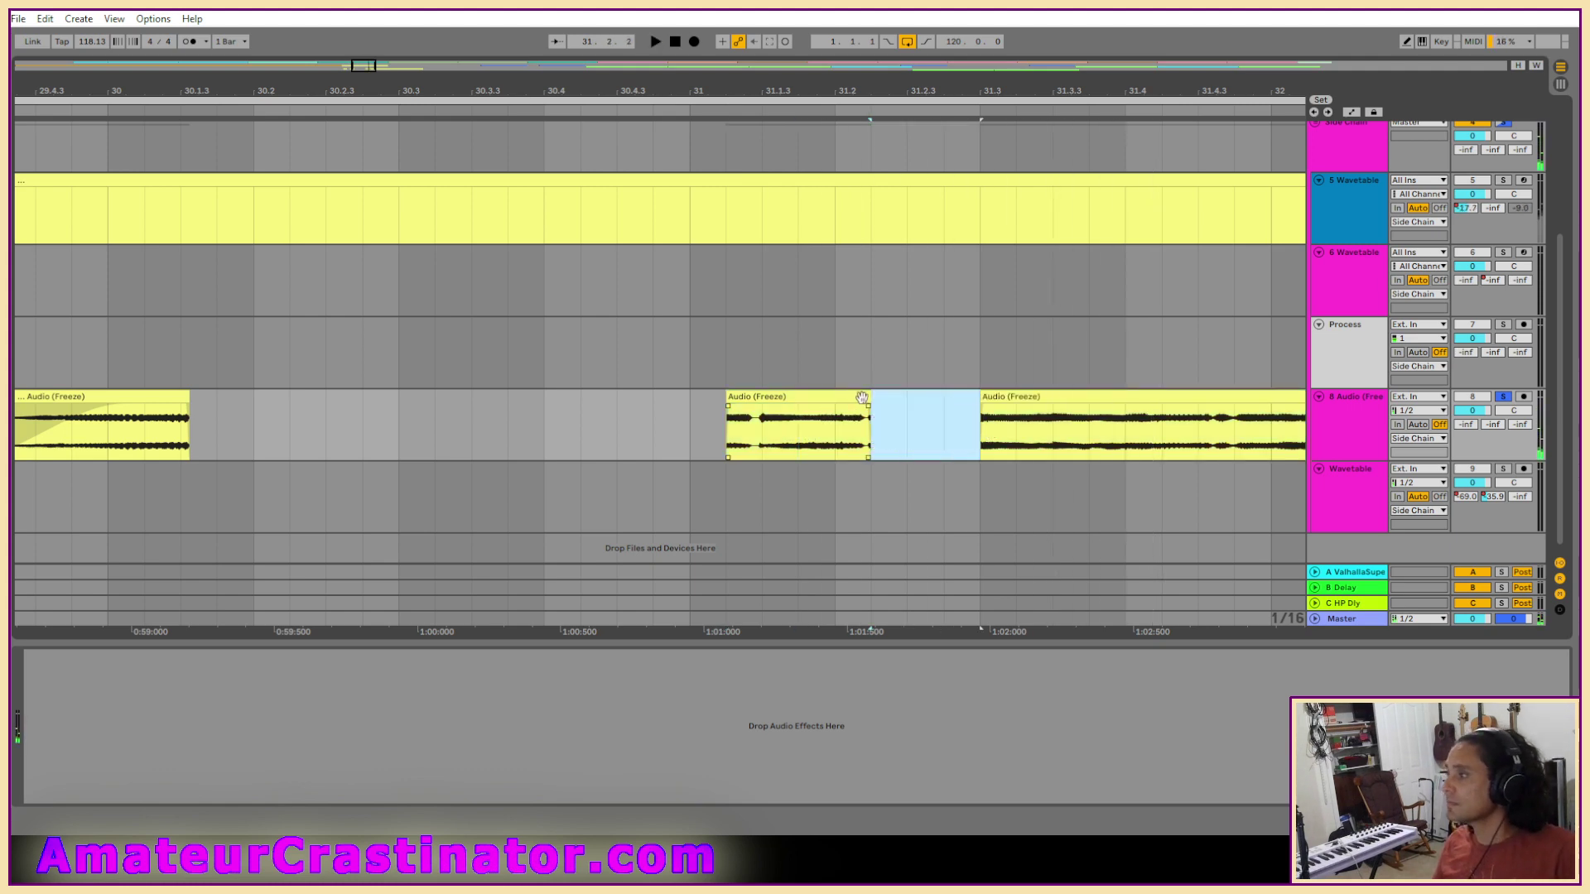
Shorten the small clip at 31.1.2 slightly, and add fade-outs to it and the clip ending near 30.1.3.
left_click(862, 398)
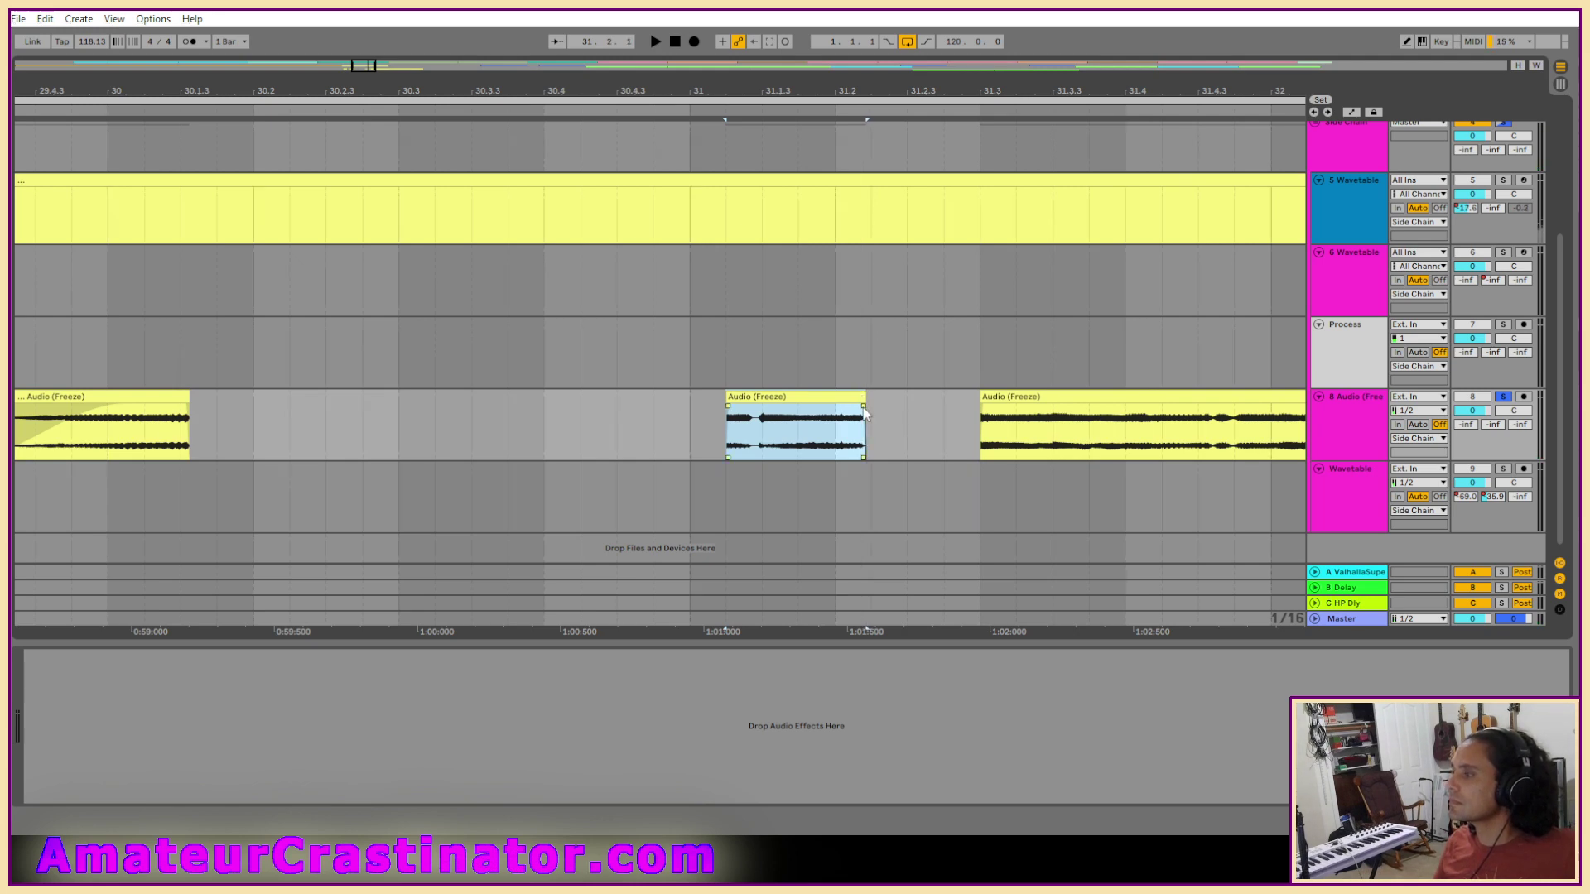
left_click_drag(865, 412, 808, 414)
left_click(59, 411)
key("space")
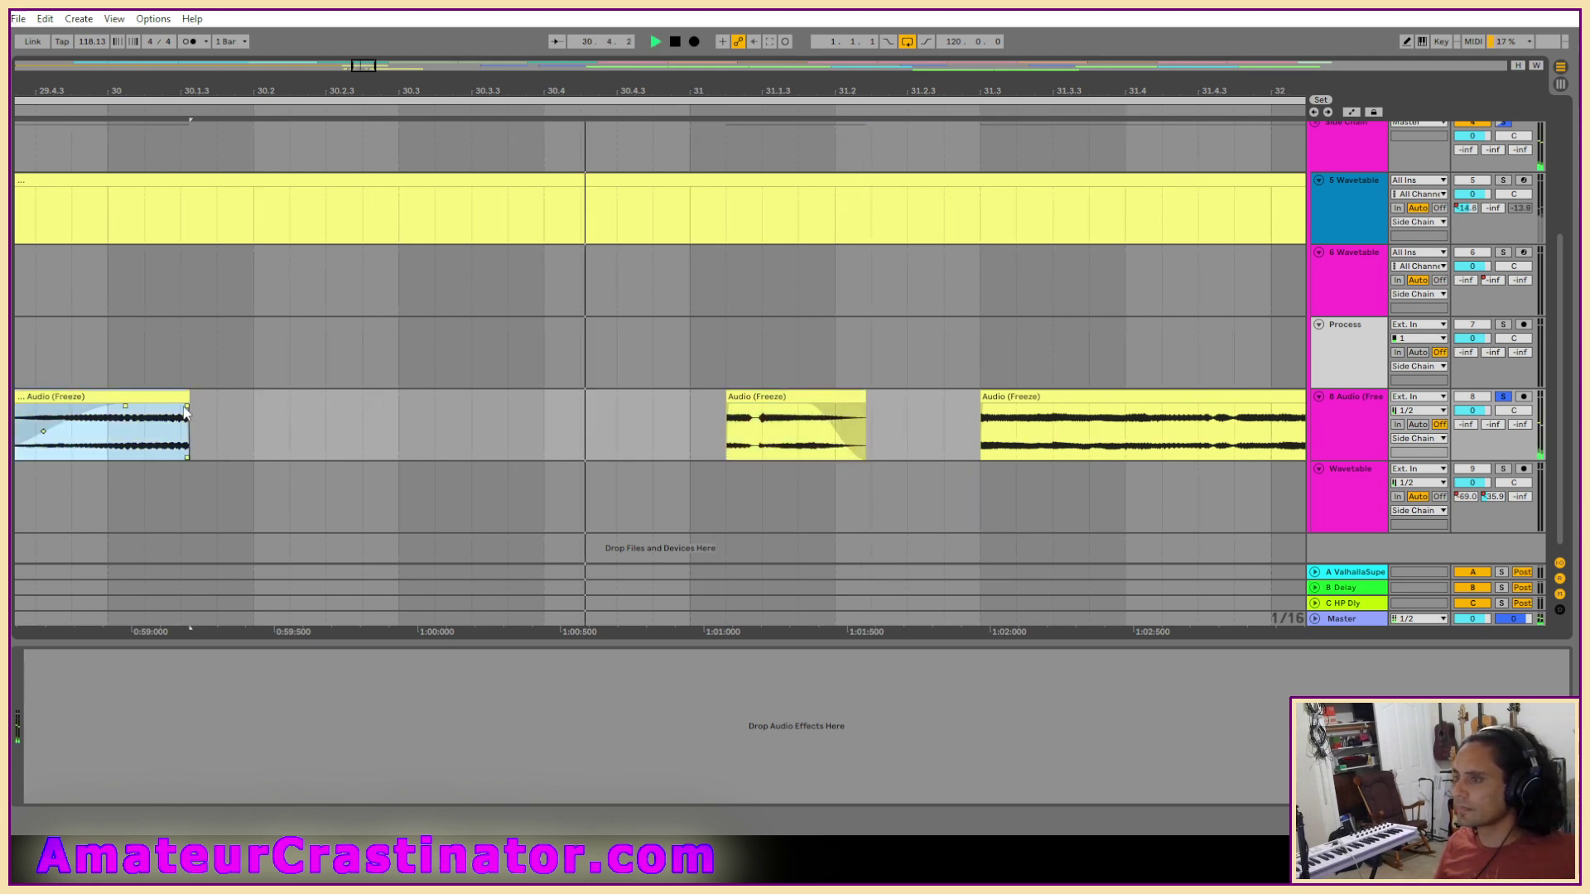
left_click_drag(187, 406, 150, 406)
left_click_drag(951, 421, 553, 473)
key("space")
Delete the short 8 Audio section between about midway through 31.4.3 and 31.4.4.
scroll(553, 473, "up", 2)
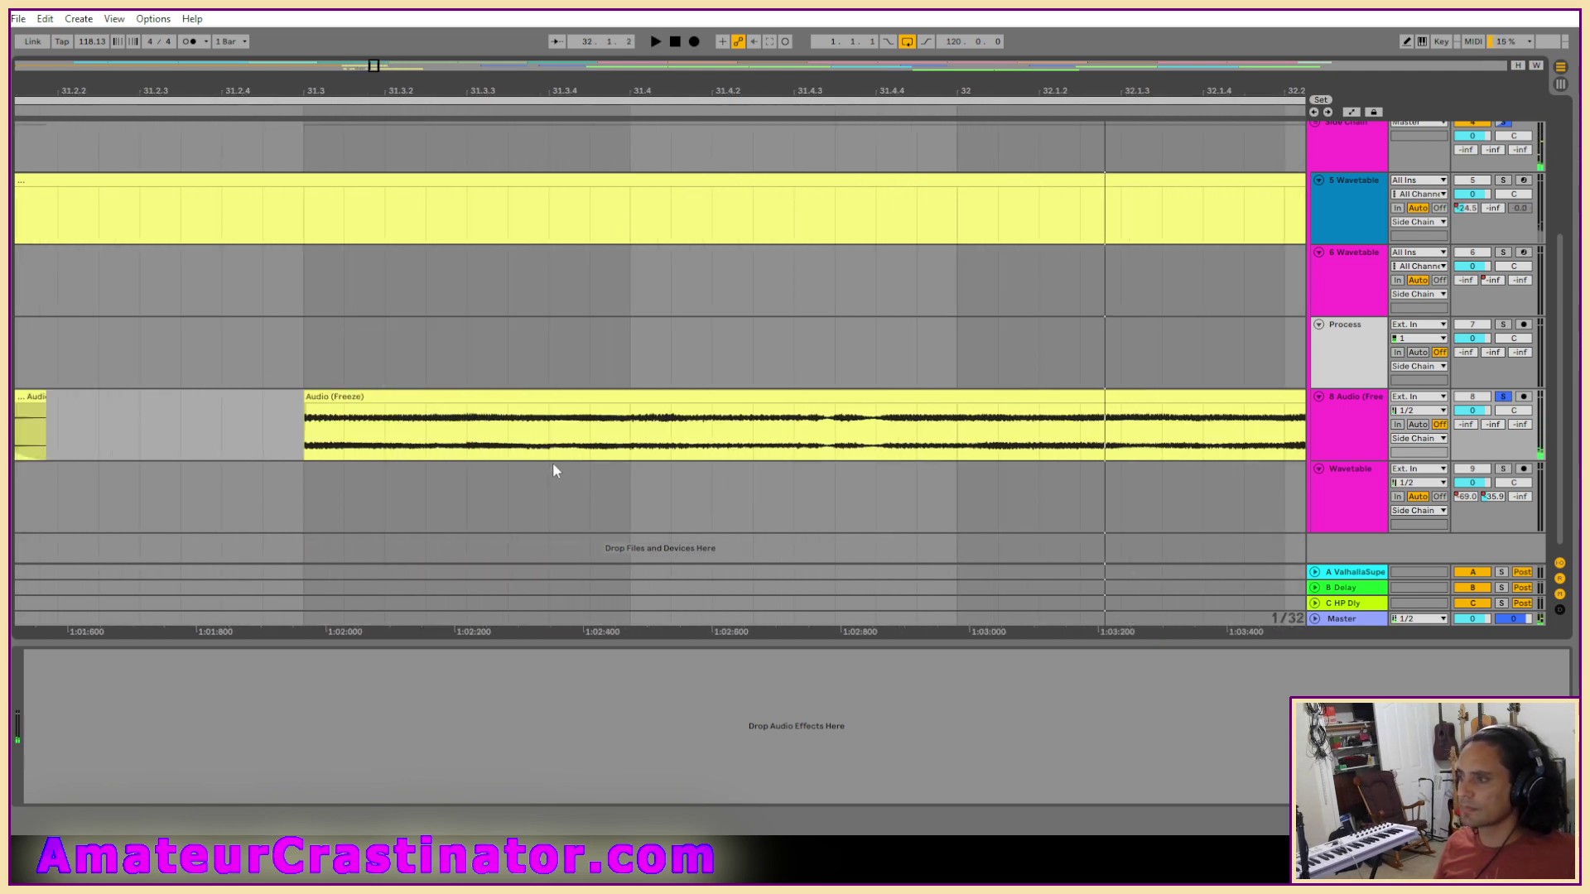
scroll(554, 468, "down", 4)
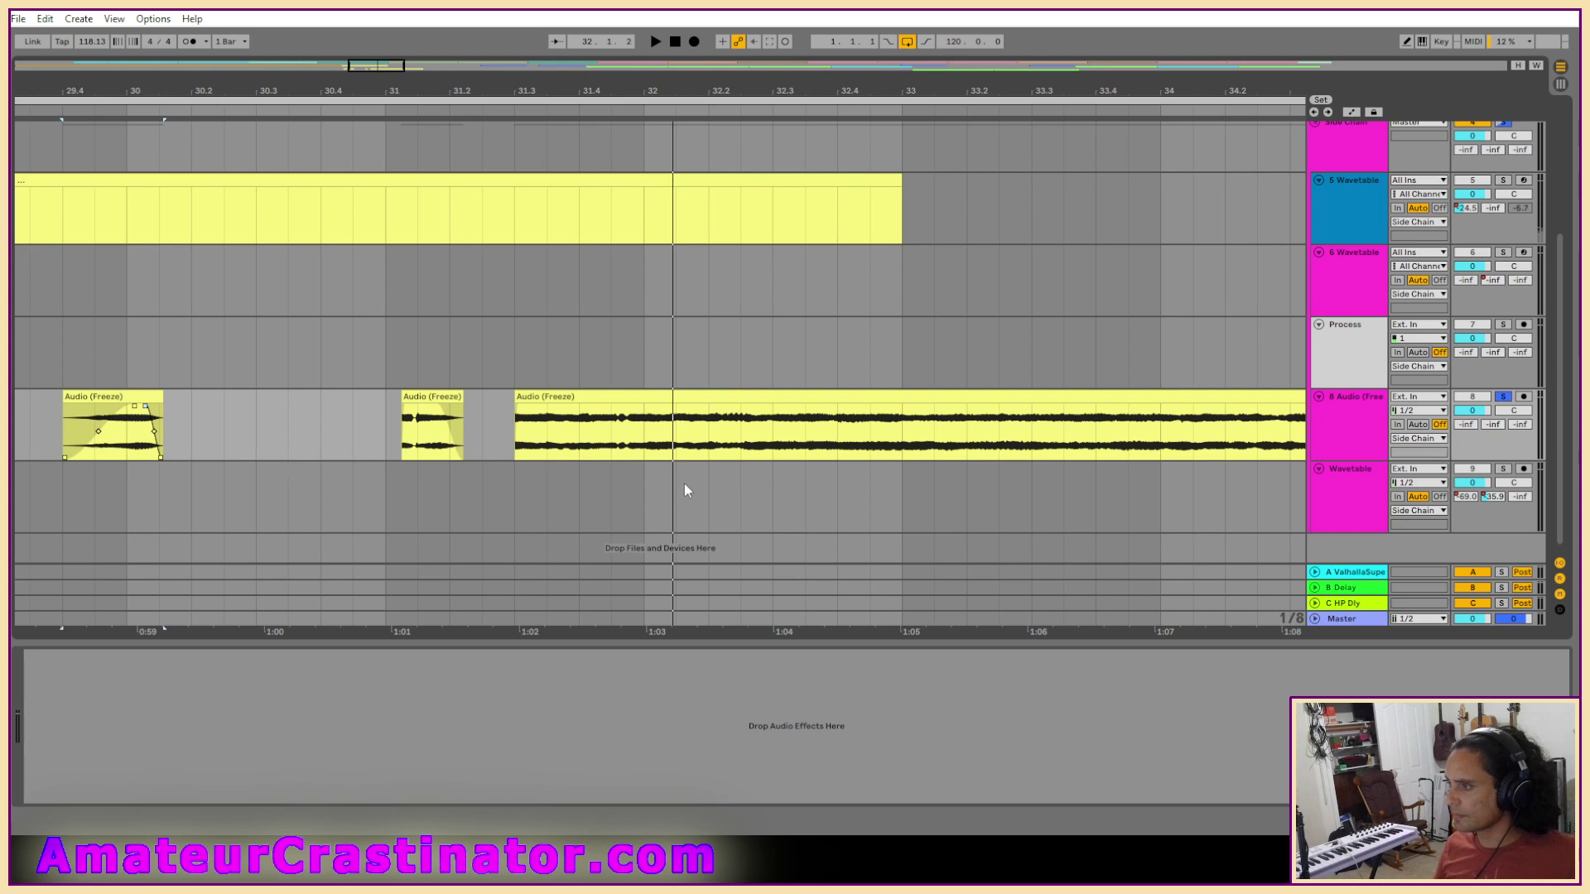
scroll(593, 466, "up", 4)
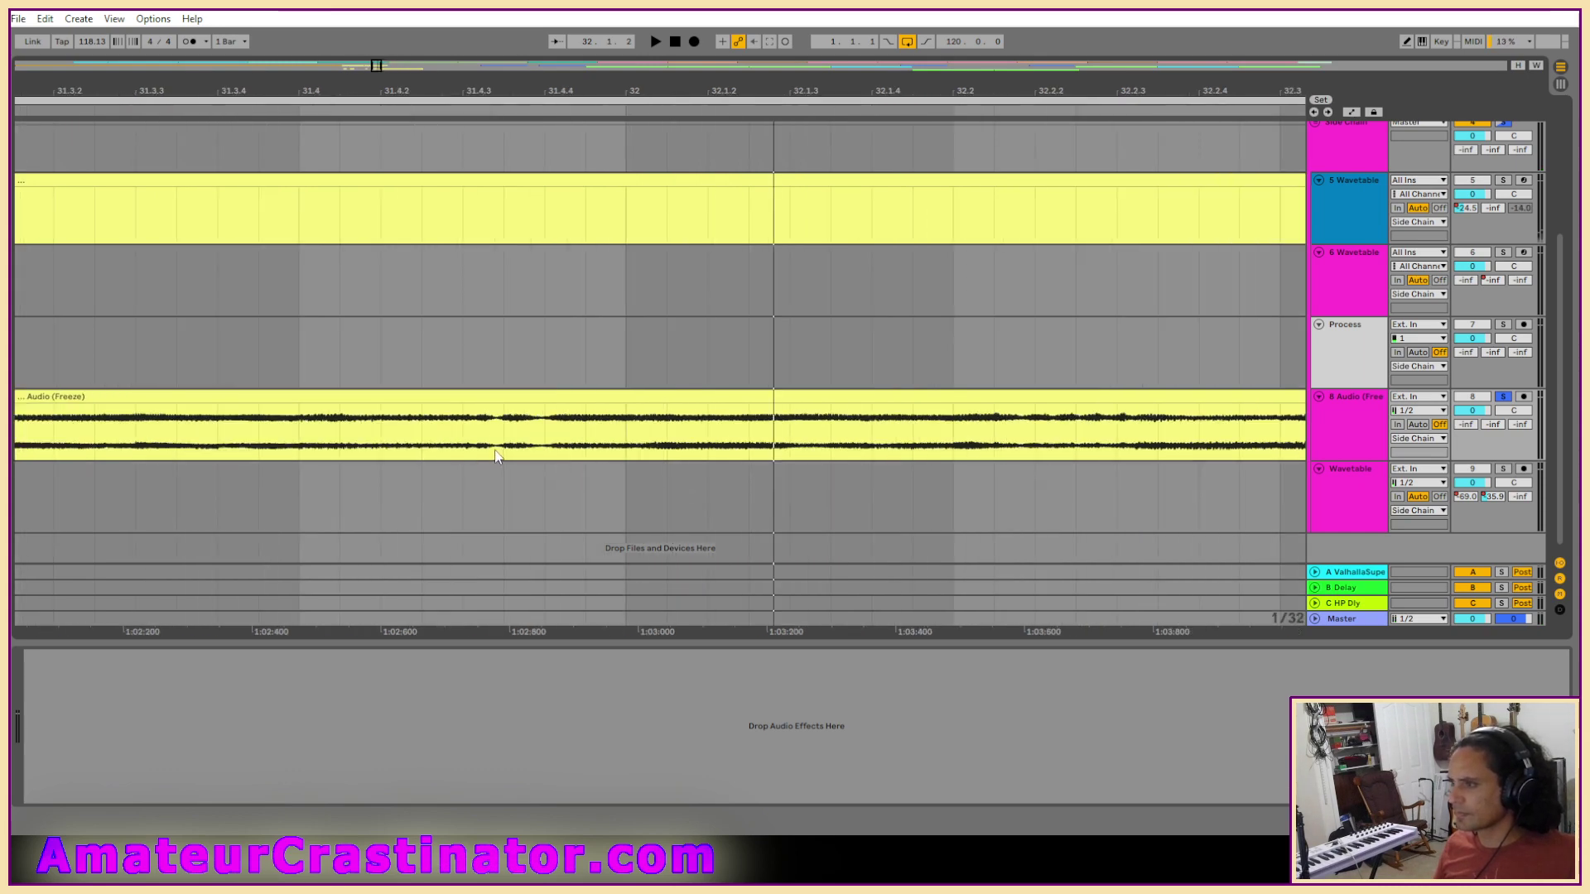
left_click_drag(504, 447, 544, 449)
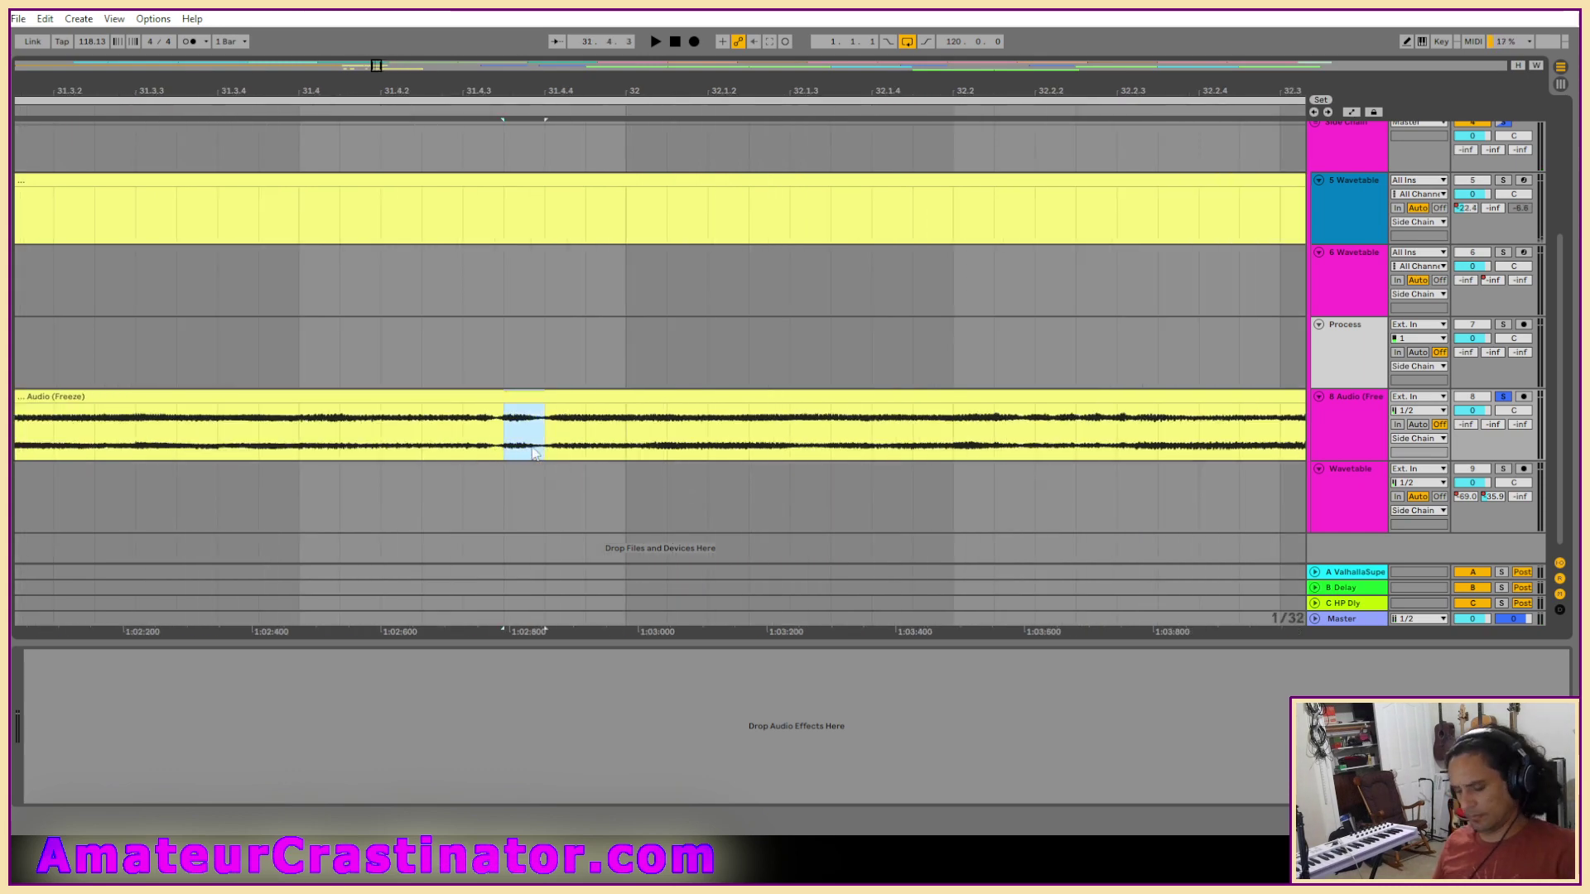
key("ctrl+e")
key("Delete")
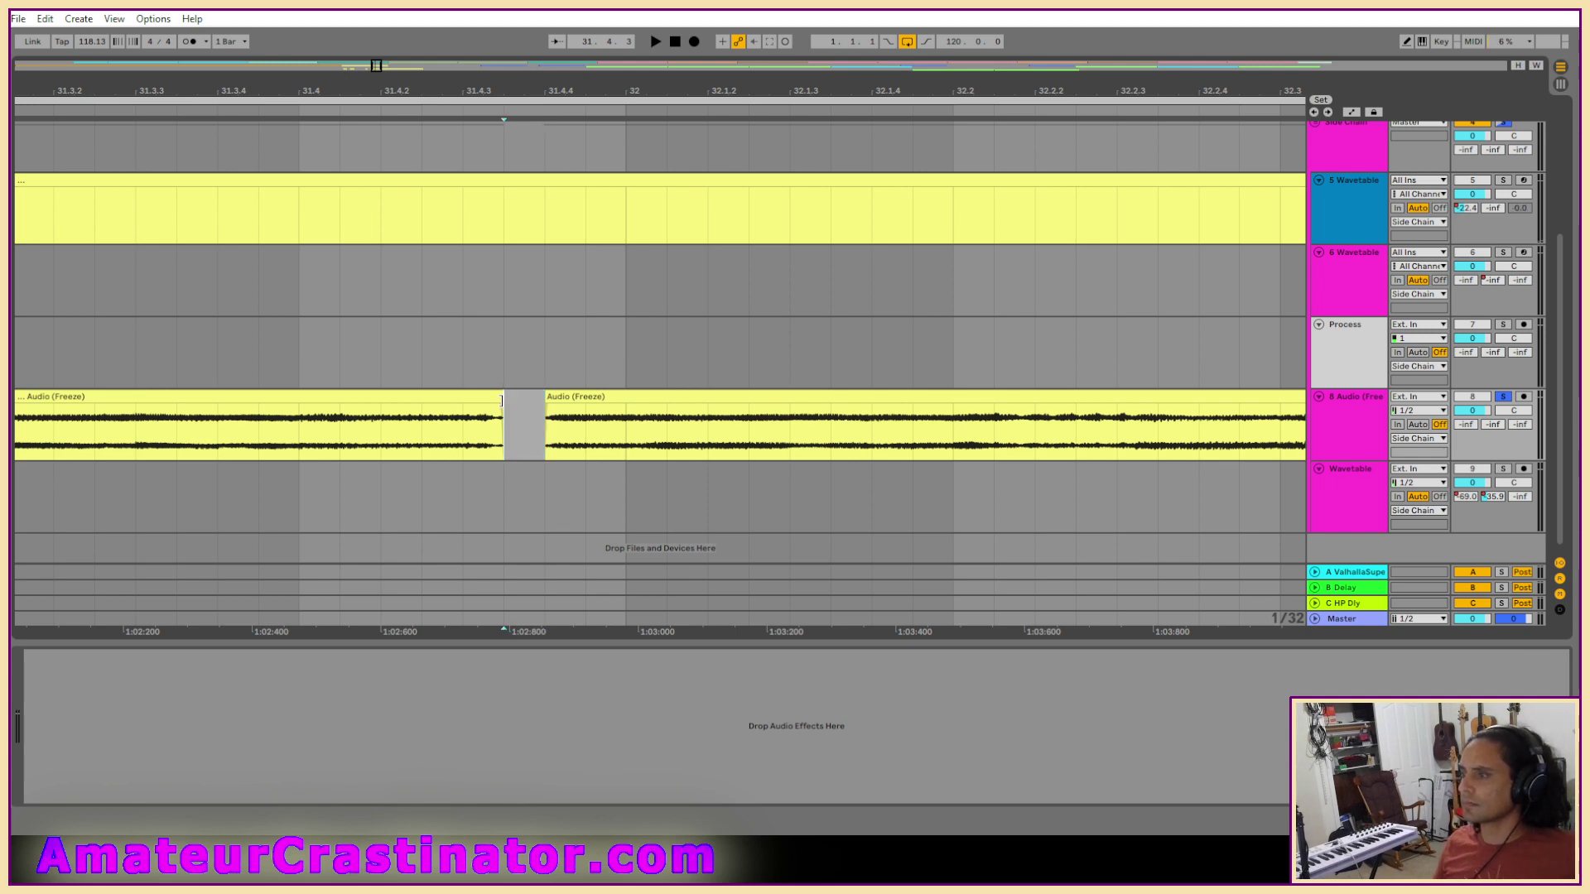
Add a fade-out to the 8 Audio clip that starts at 31.3 and audition it.
left_click_drag(501, 401, 414, 406)
scroll(149, 451, "down", 3)
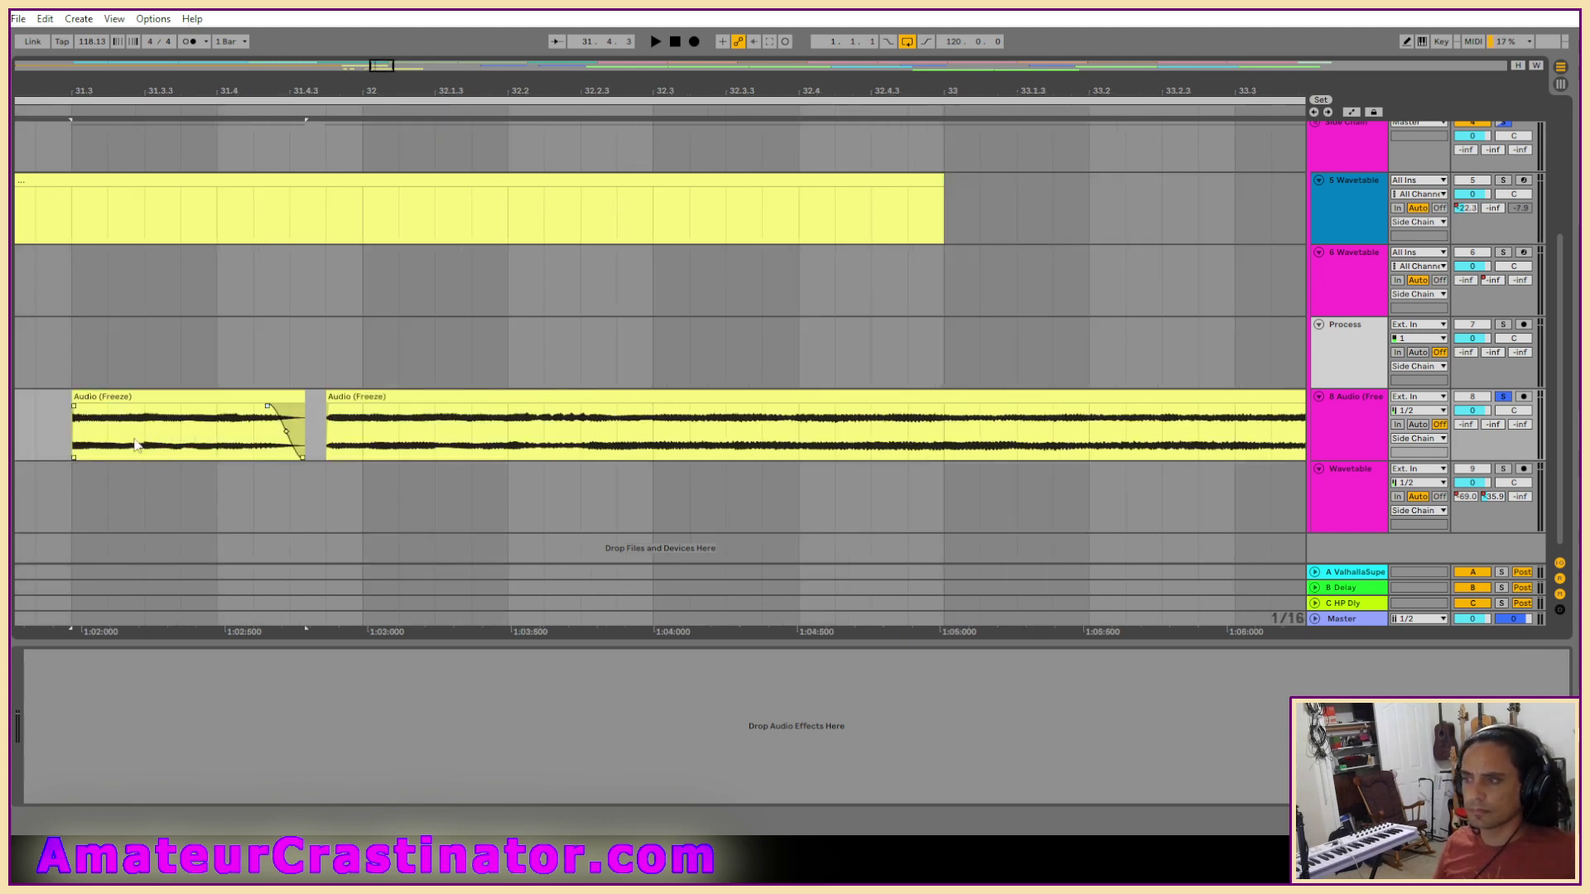
left_click(136, 444)
key("space")
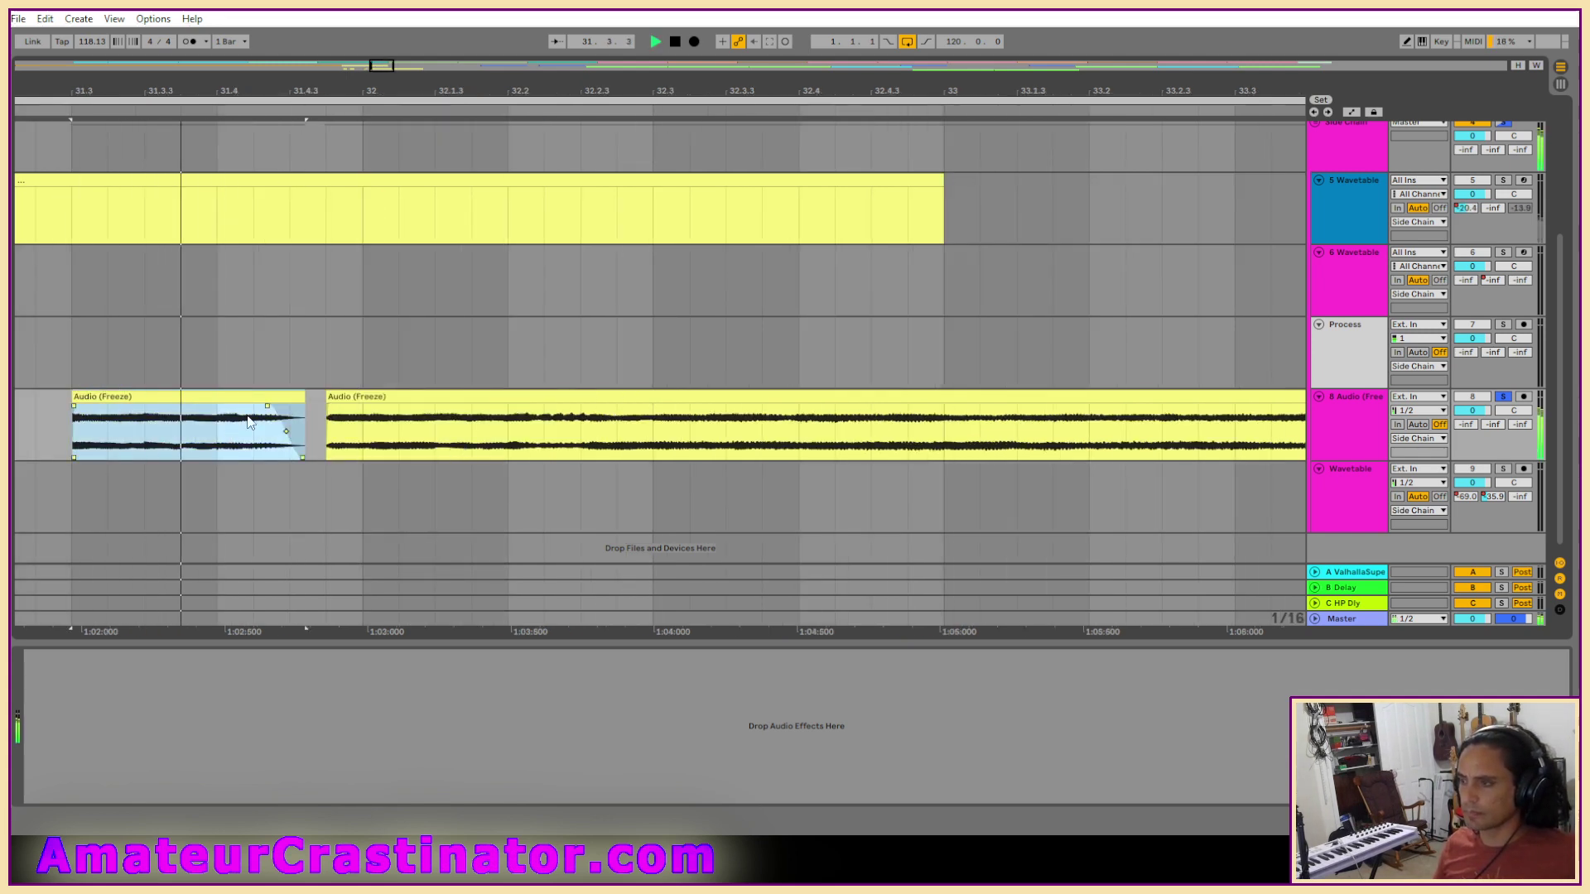
key("space")
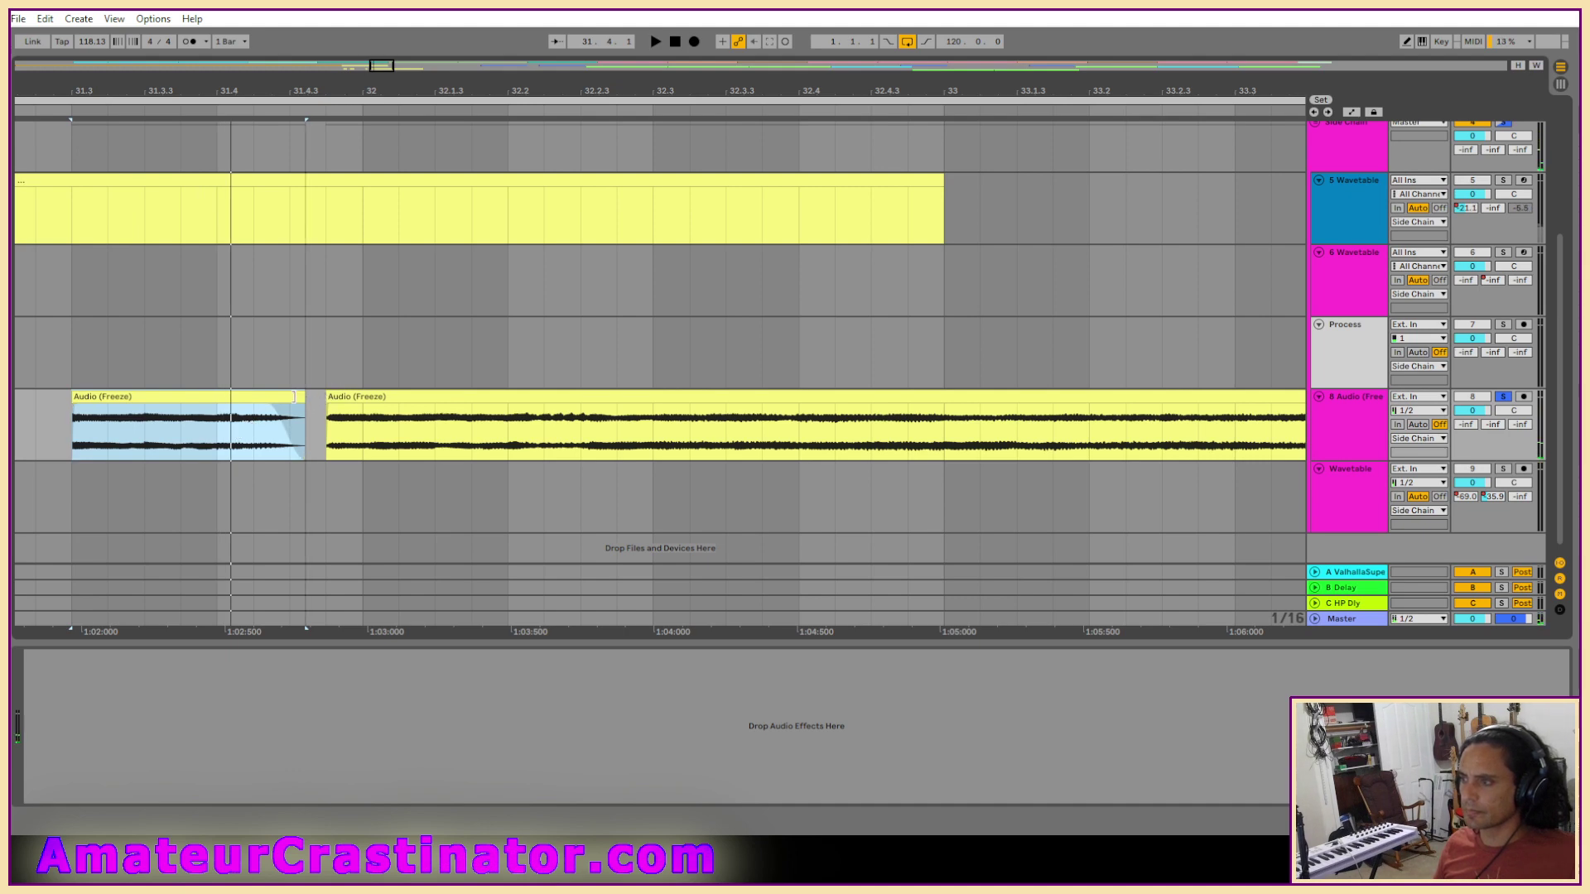
Shorten the clip starting at 31.3 so it ends at 31.4, lengthen its fade-out, and play it.
left_click_drag(295, 397, 119, 408)
key("space")
key("space")
key("space")
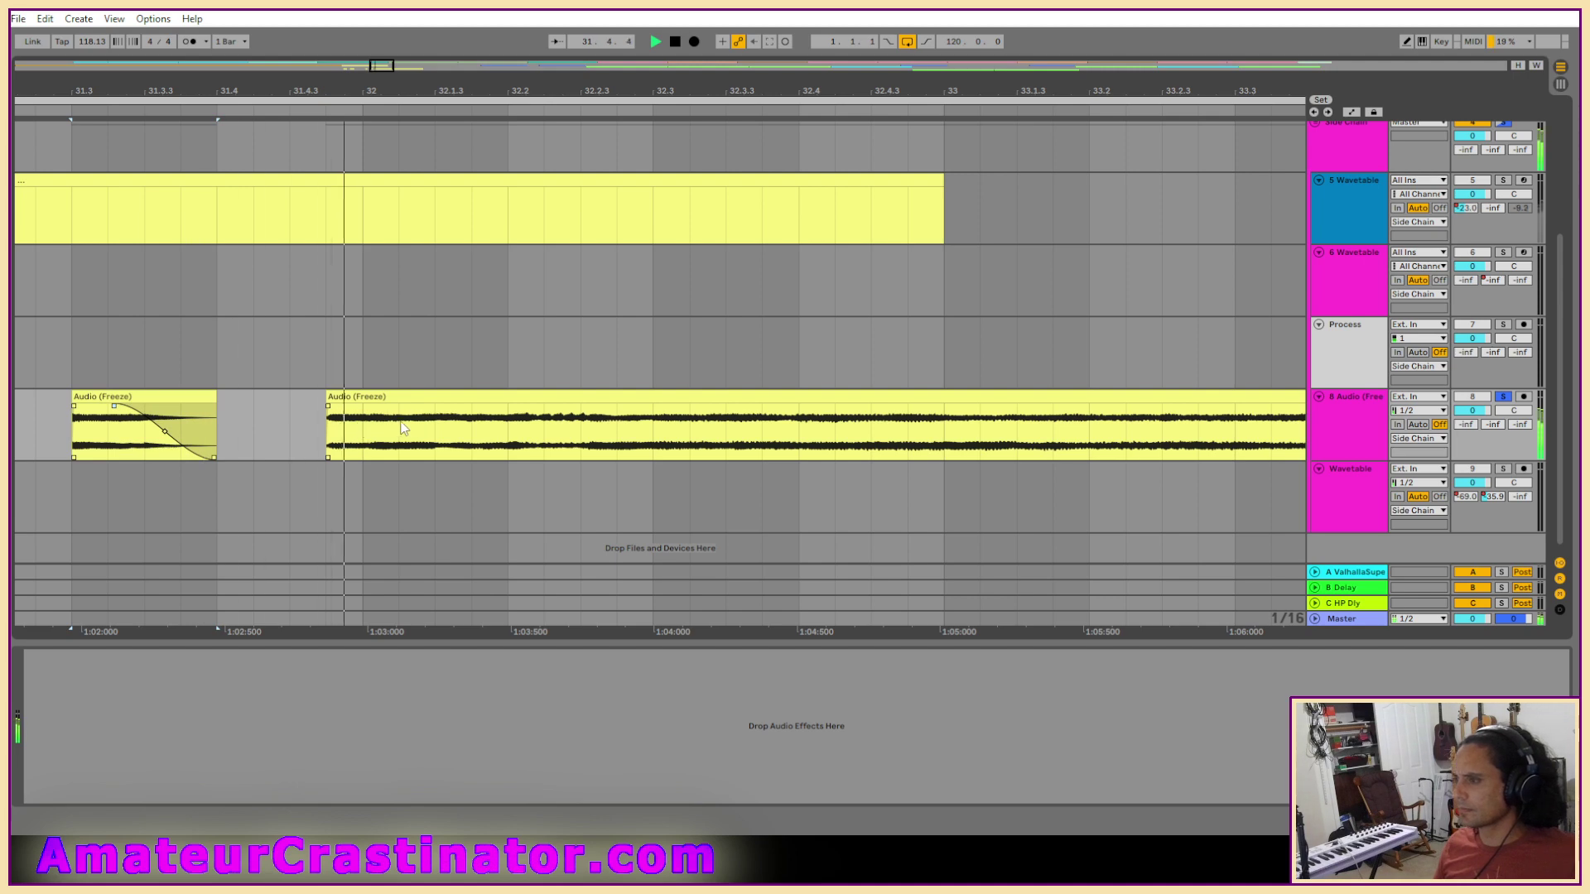
Add a long fade-in to the clip starting at 31.4.4, reaching nearly to 32.2.3, and audition it.
left_click_drag(329, 407, 438, 406)
key("space")
key("space")
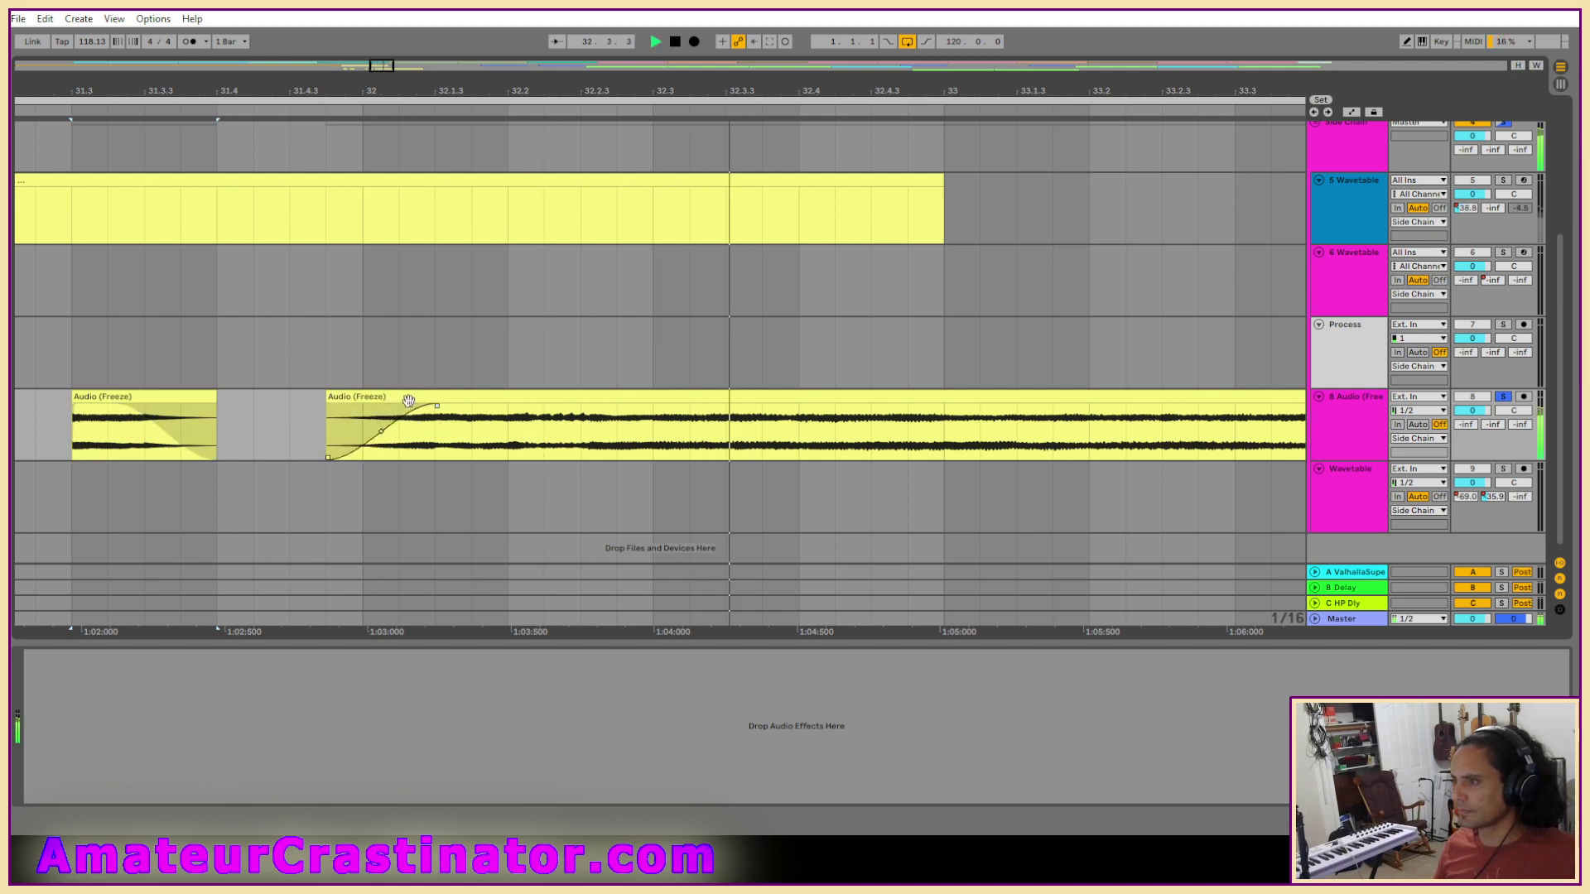
mouse_move(437, 406)
left_mouse_down()
mouse_move(548, 406)
mouse_move(686, 440)
mouse_move(638, 447)
left_mouse_up()
Play and delete the 8 Audio section from 32.2.3 to 32.3.
key("space")
key("space")
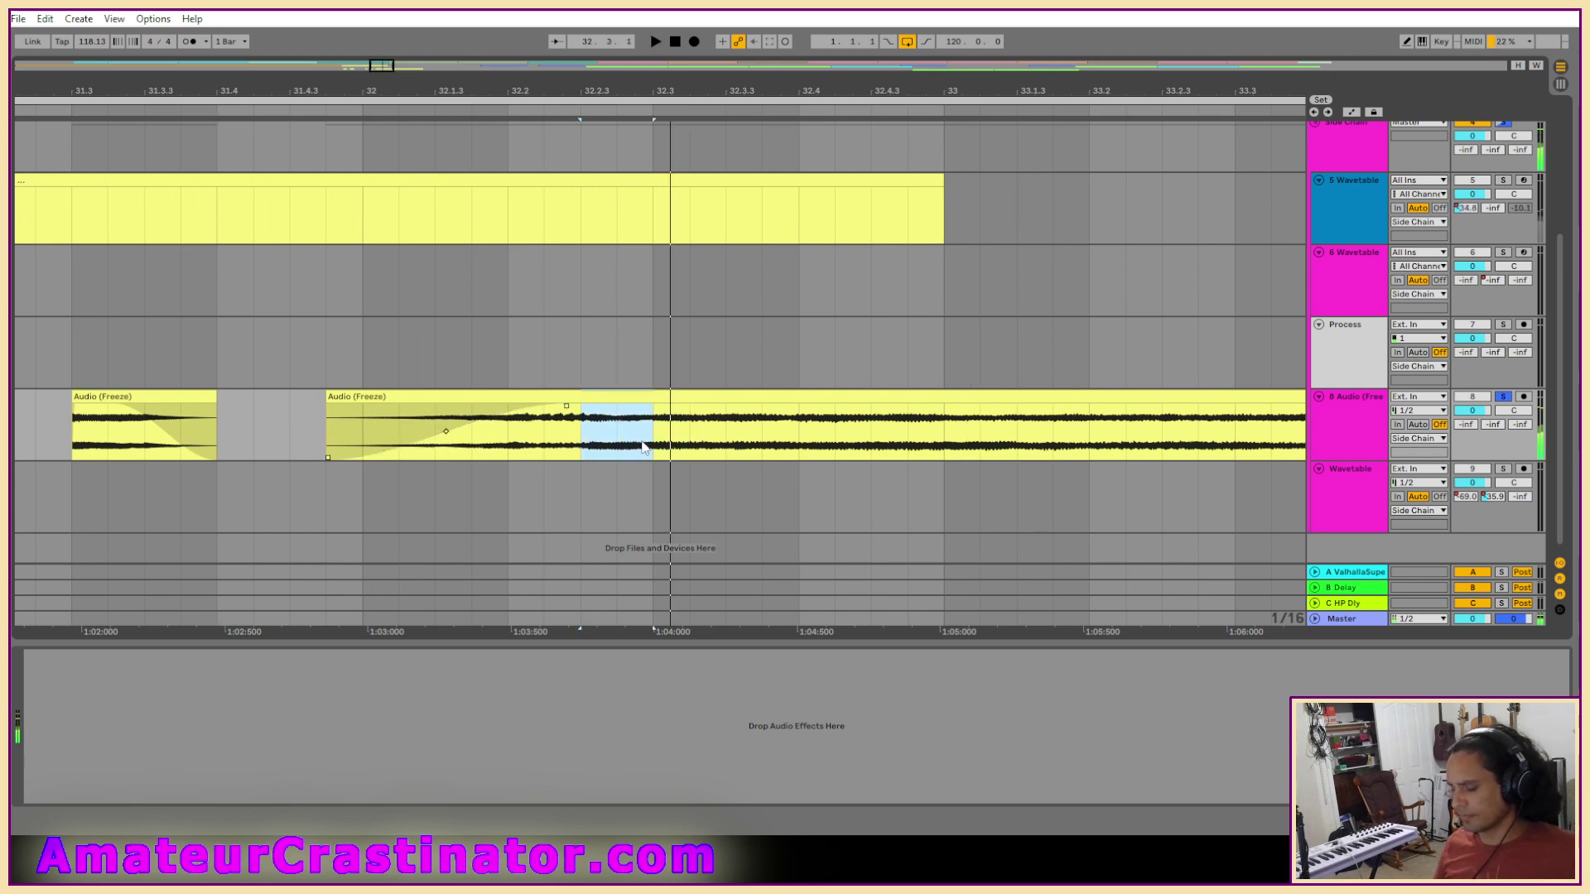
key("Delete")
key("space")
Delete the 8 Audio section from 32.4 to 33 and fade out the clip starting at 32.3 over nearly its whole length.
left_click_drag(655, 447, 906, 447)
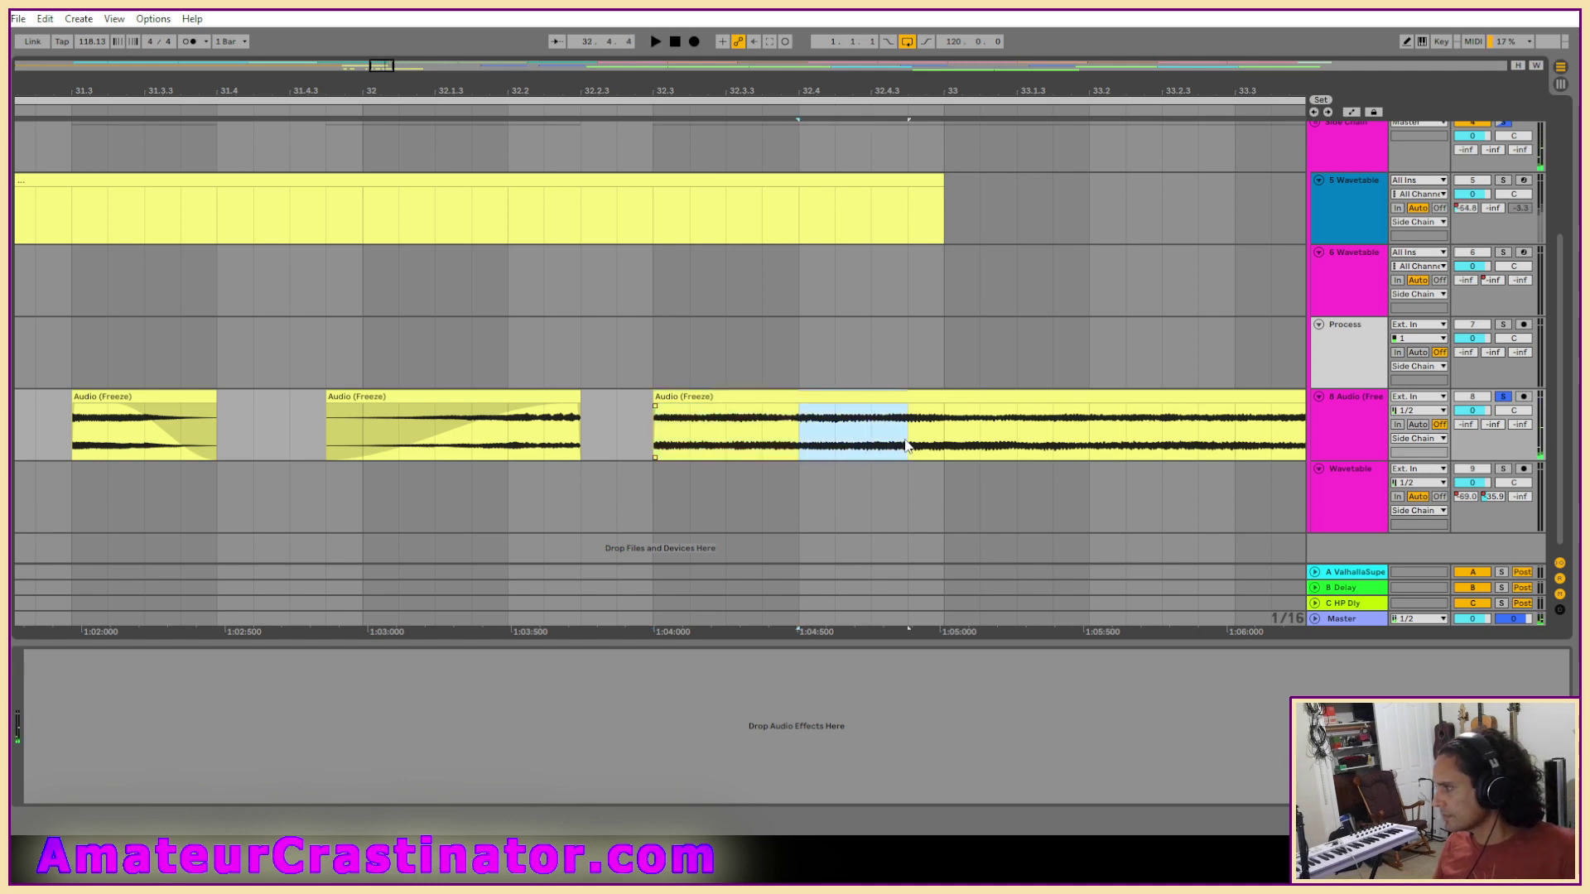
key("Delete")
left_click_drag(797, 412, 659, 410)
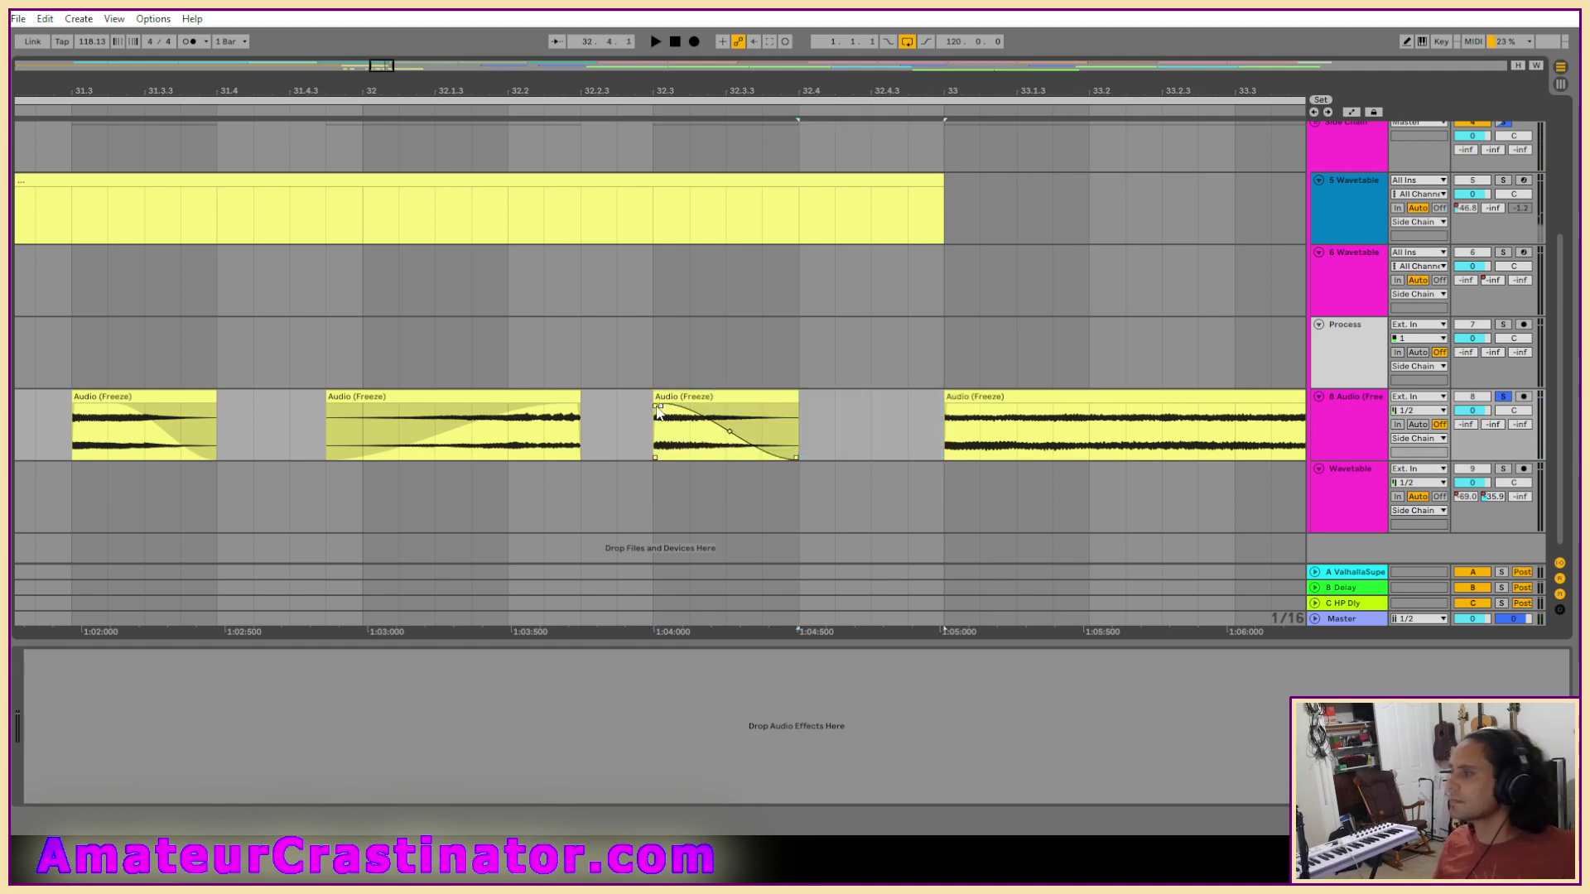
Audition the remaining long 8 Audio clip from 33, and replay its ending from about 34.4.4.
scroll(663, 411, "right", 15)
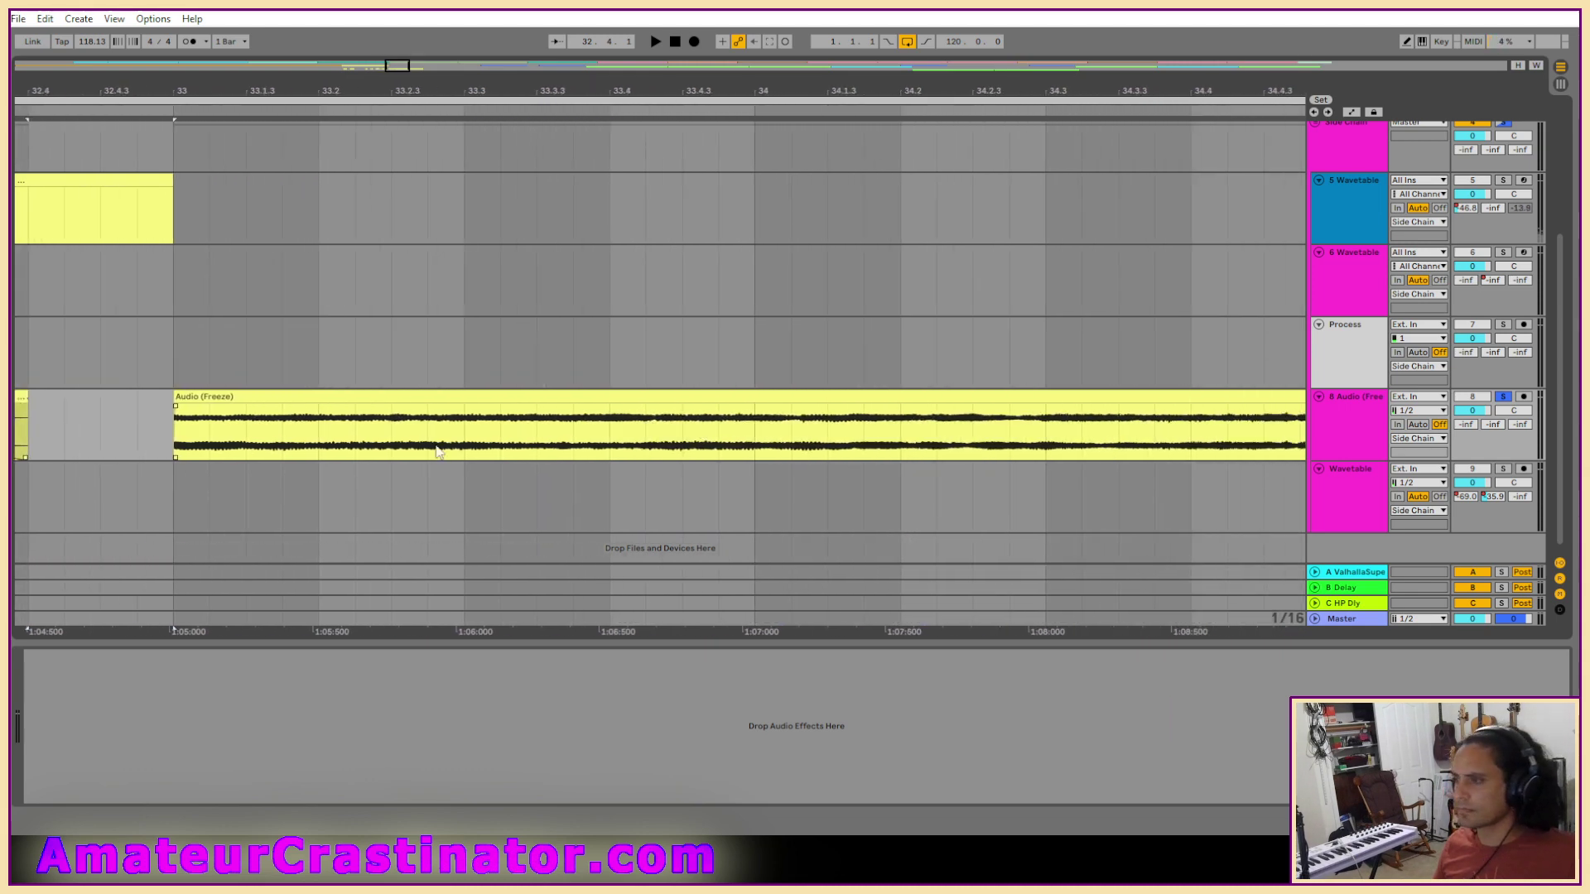
left_click(295, 401)
key("space")
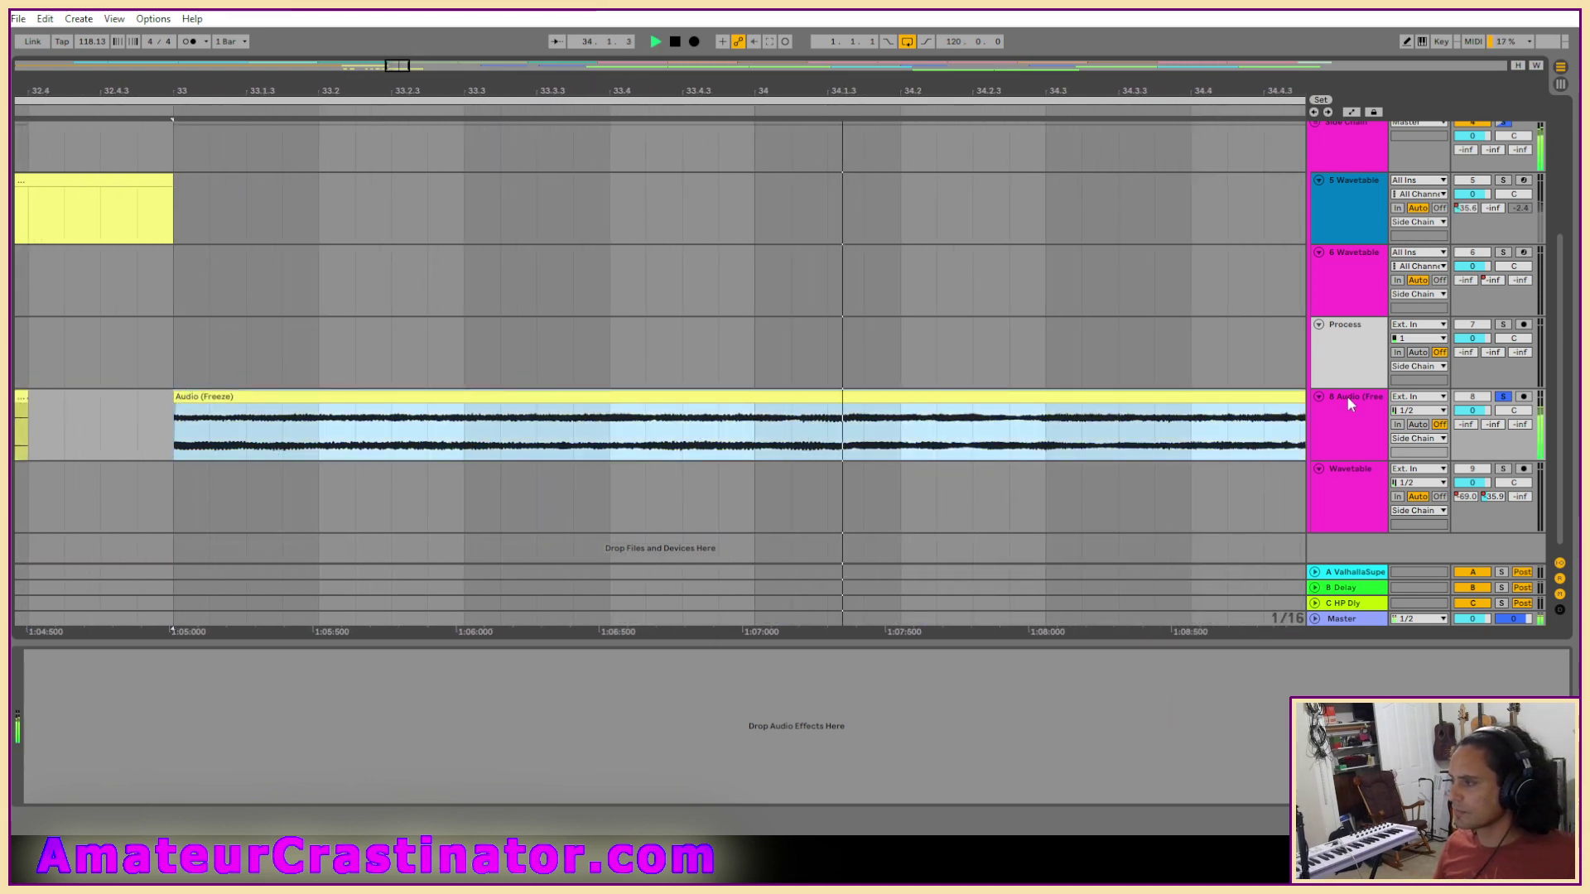
scroll(1102, 400, "down", 5)
scroll(1118, 414, "right", 5)
scroll(1095, 431, "right", 1)
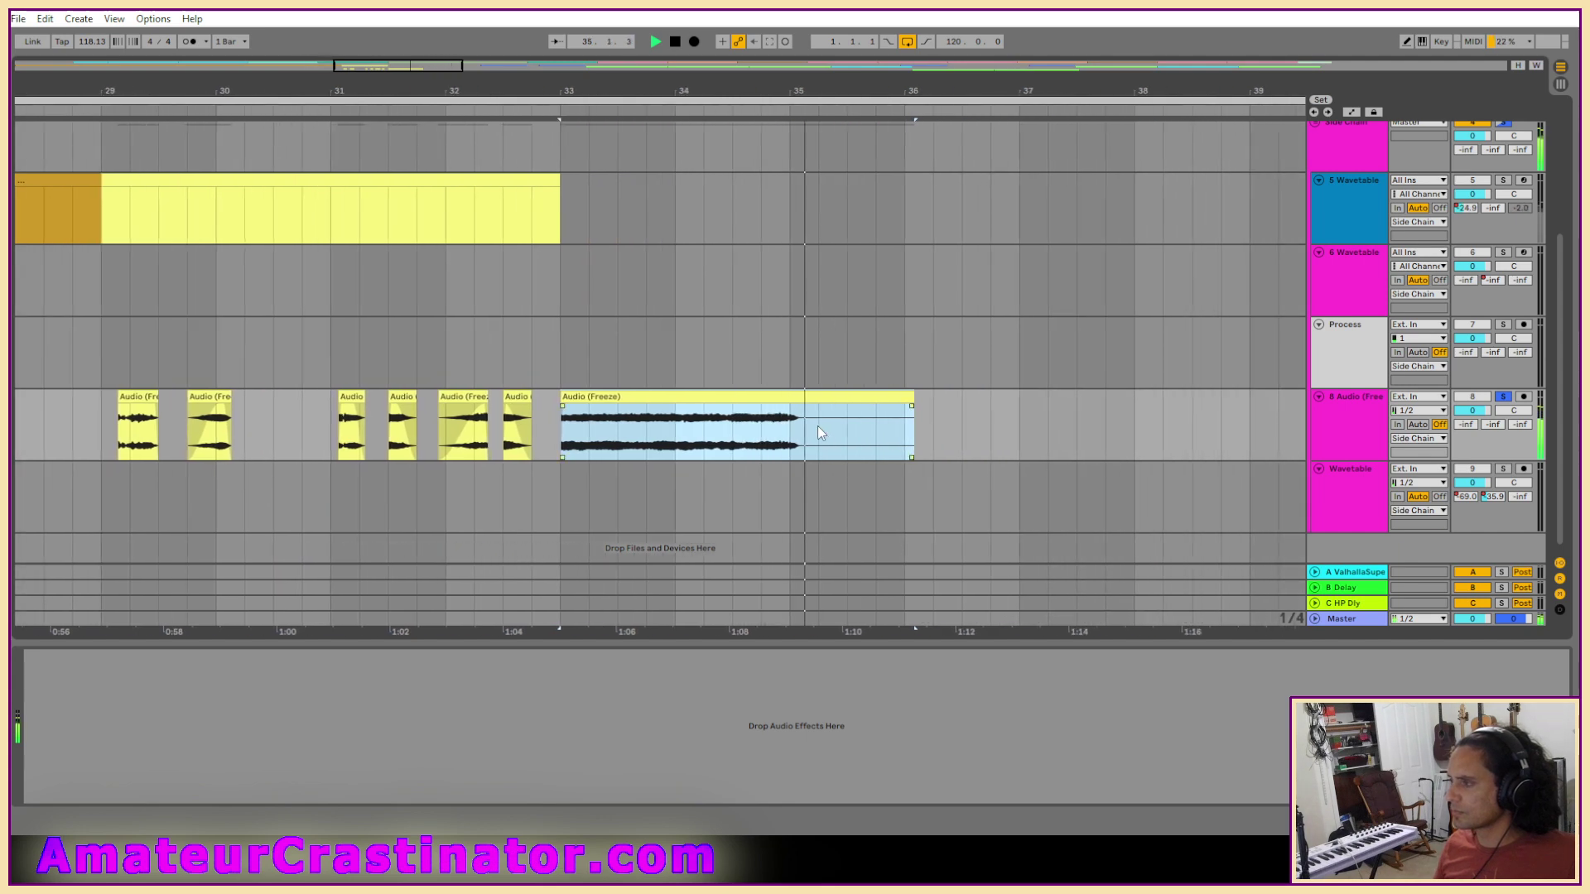
key("space")
scroll(797, 448, "up", 4)
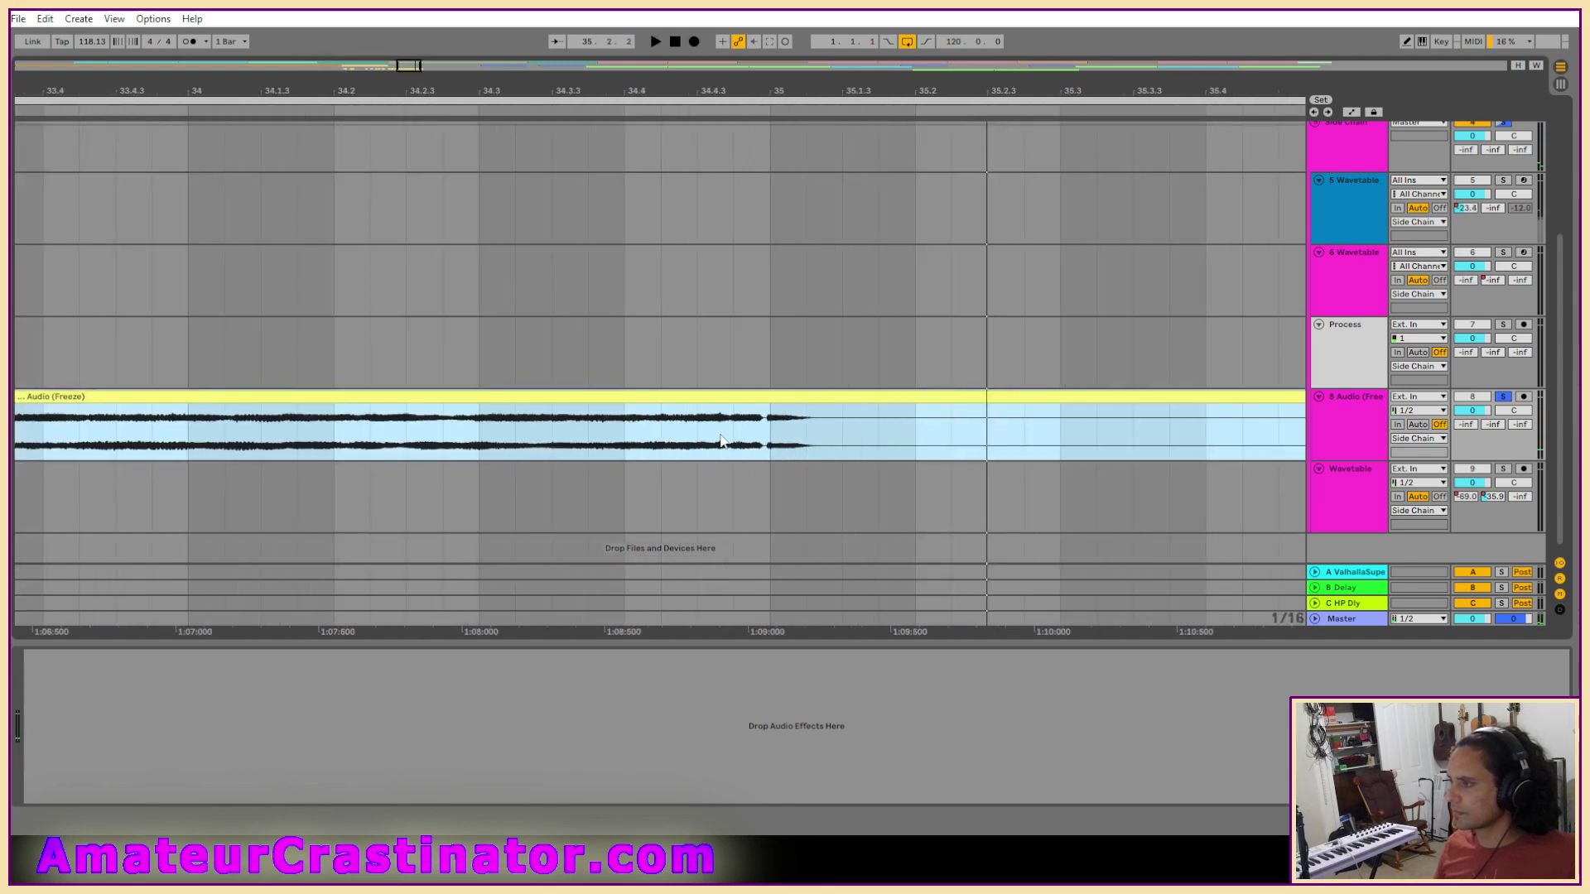
left_click(724, 439)
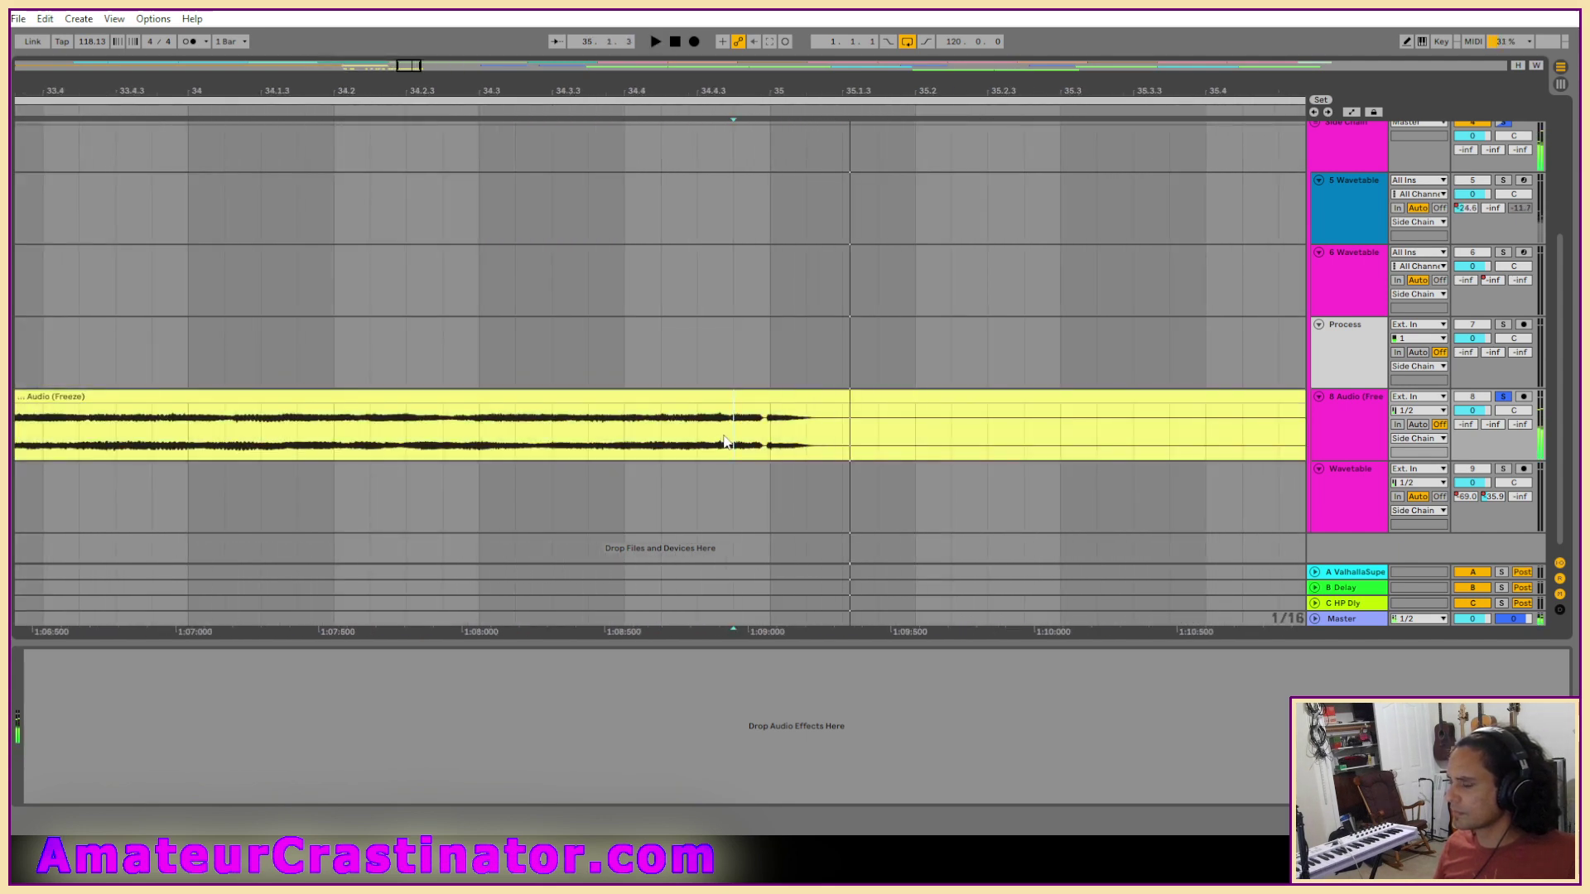
Unsolo the 8 Audio track and play the chopped fragments with the other tracks from about 28.2.
scroll(724, 437, "down", 10)
scroll(314, 425, "up", 8)
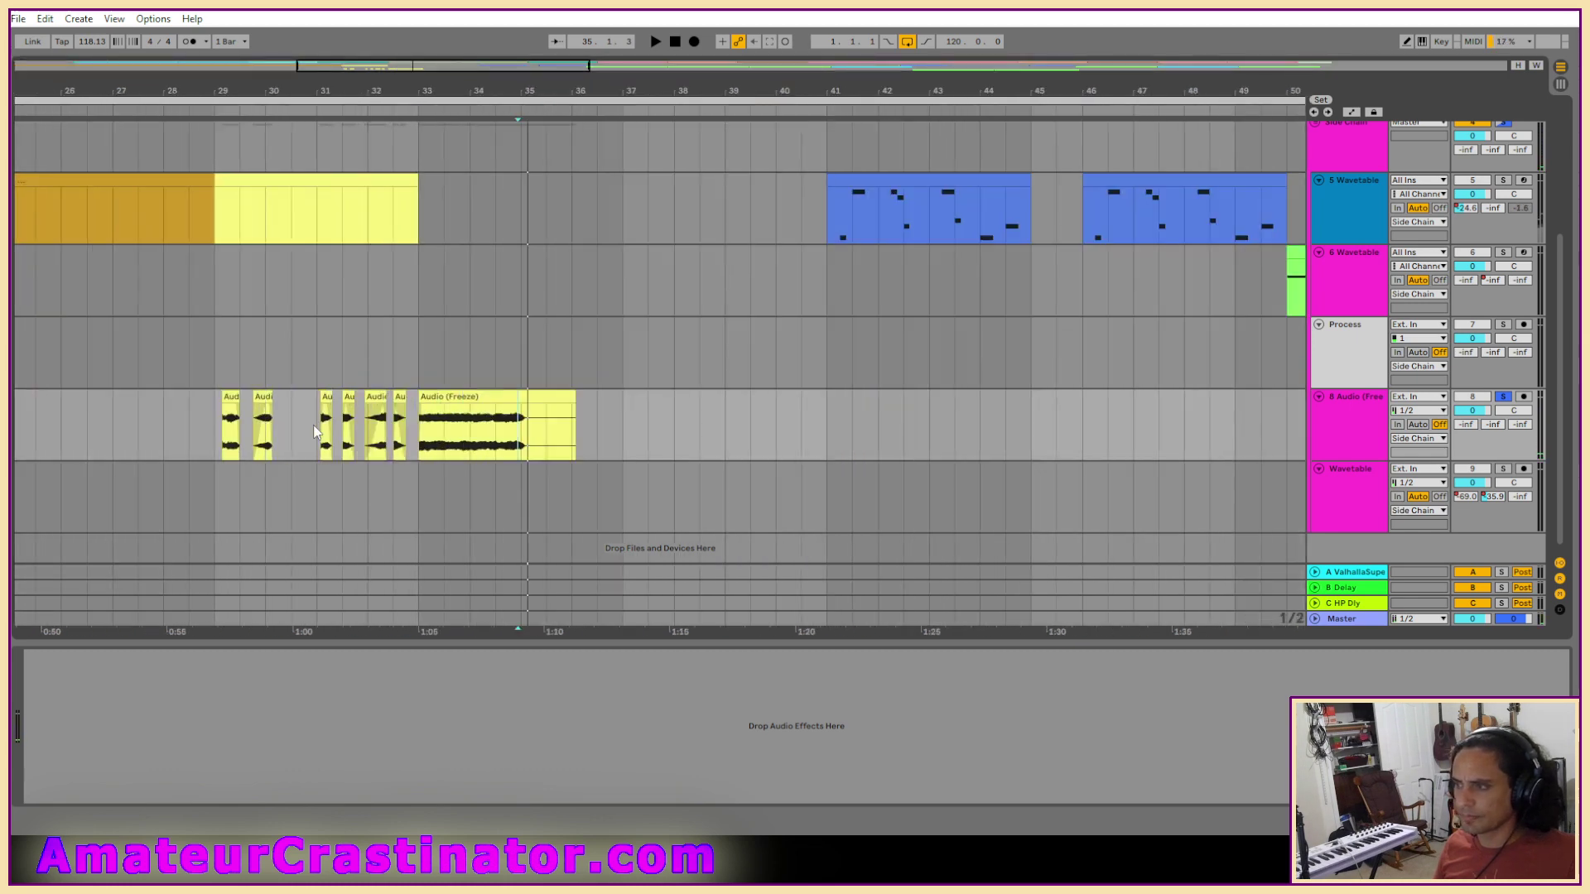
scroll(313, 425, "up", 1)
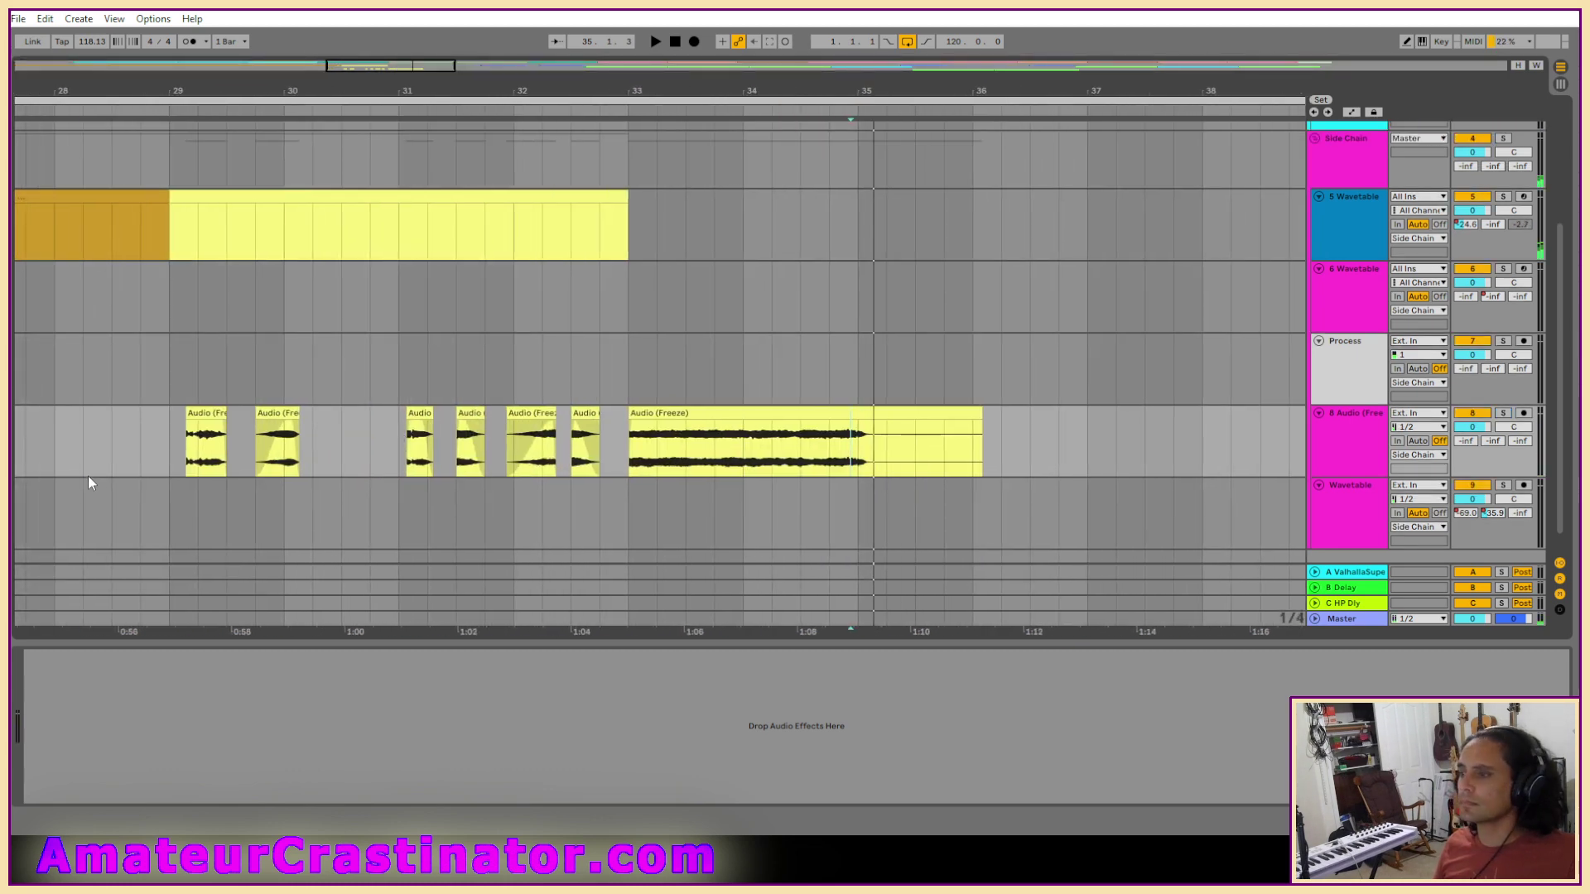
left_click(85, 474)
key("space")
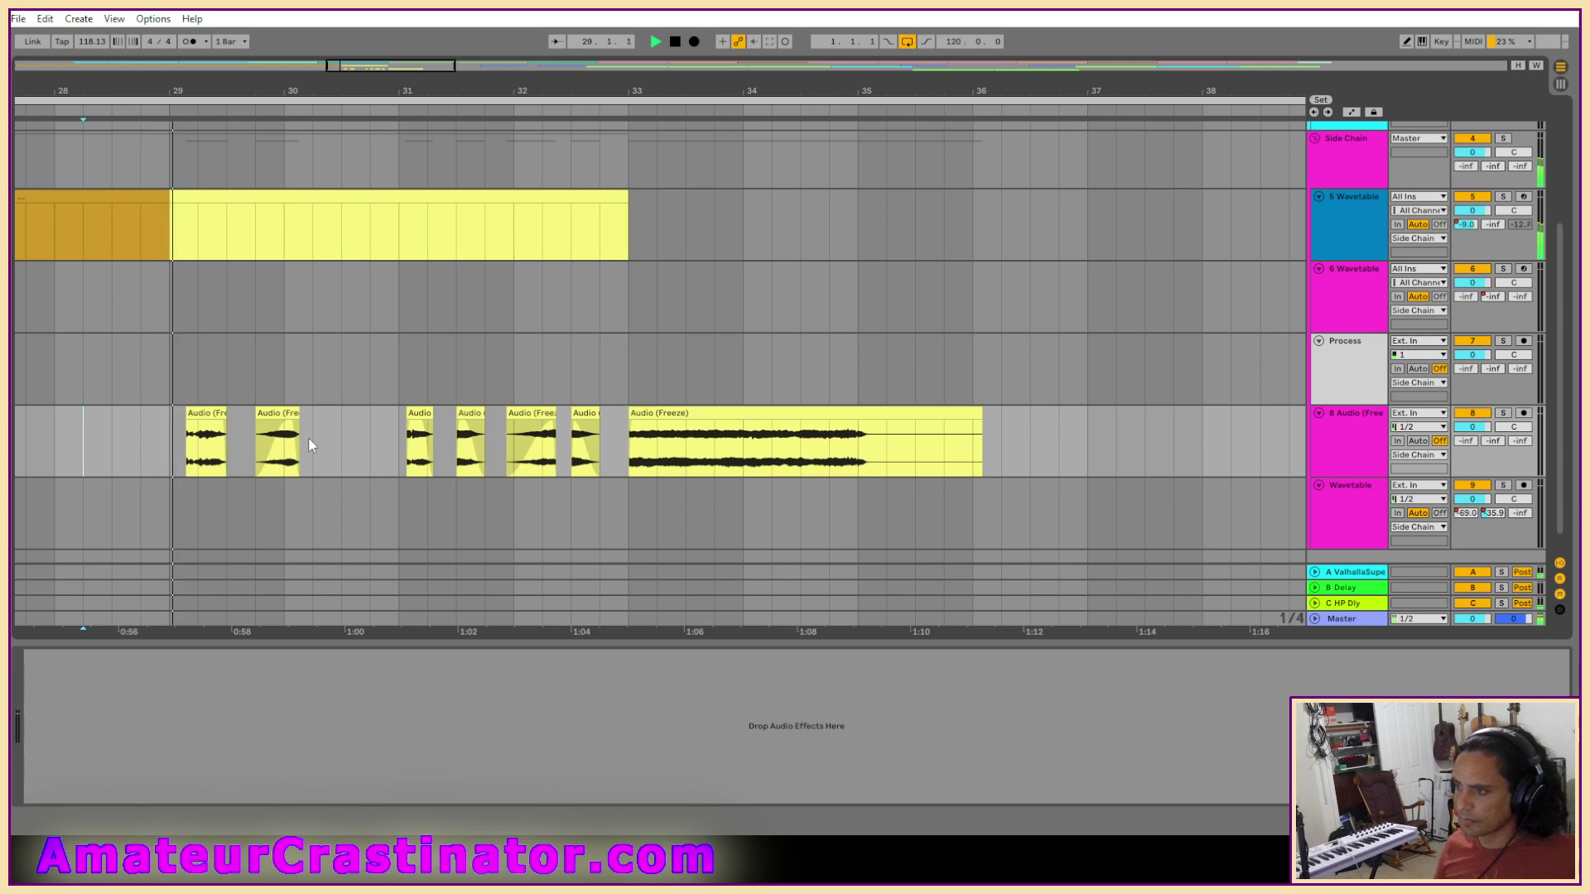
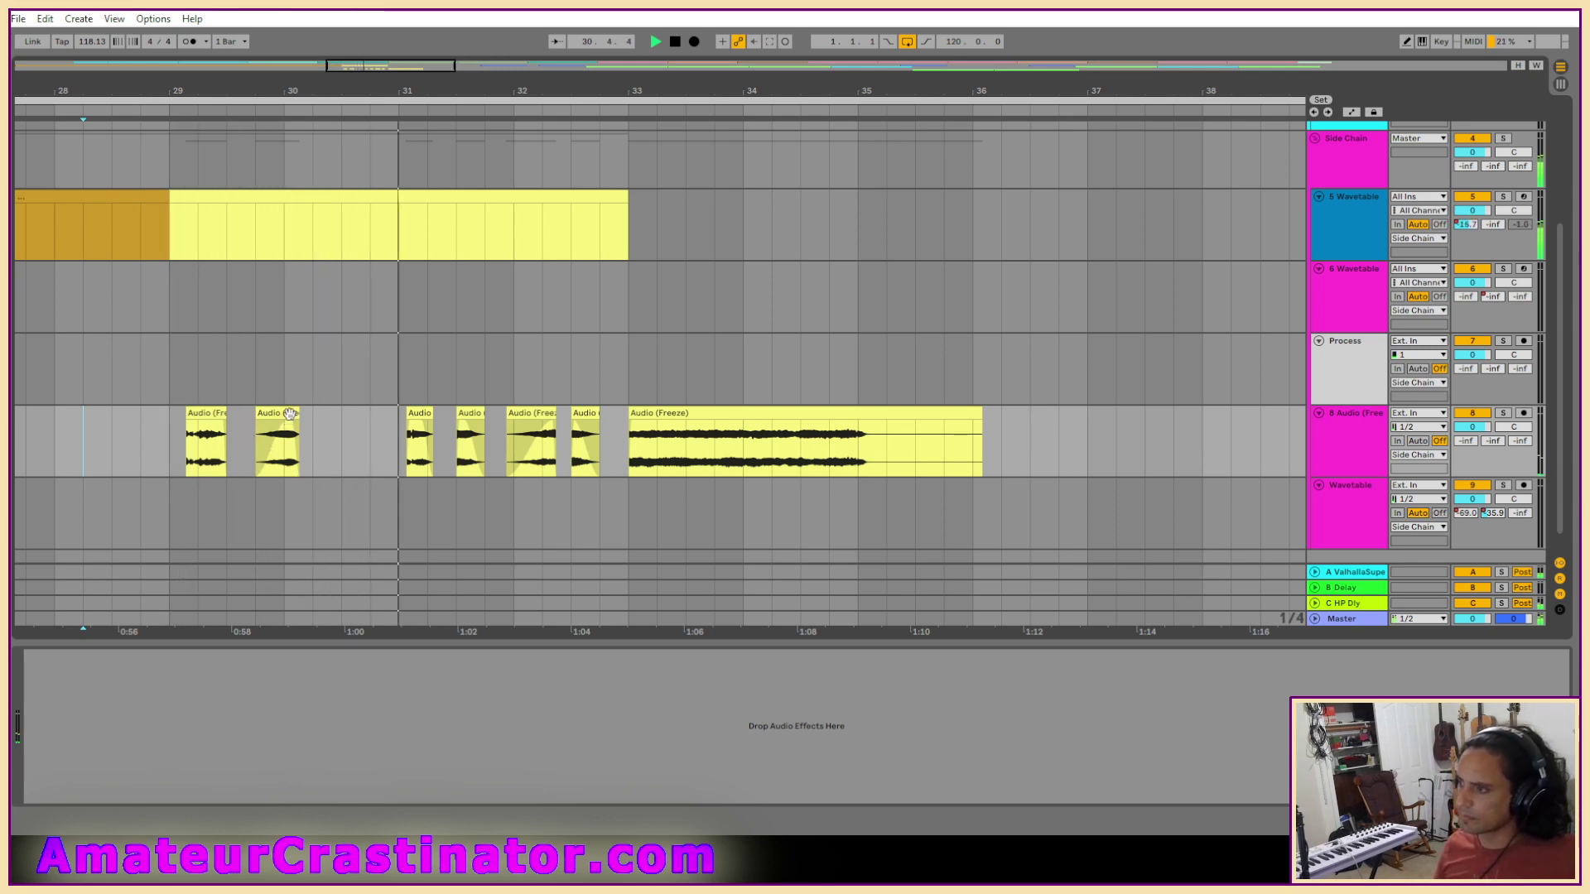
scroll(202, 435, "up", 2)
scroll(271, 434, "down", 2)
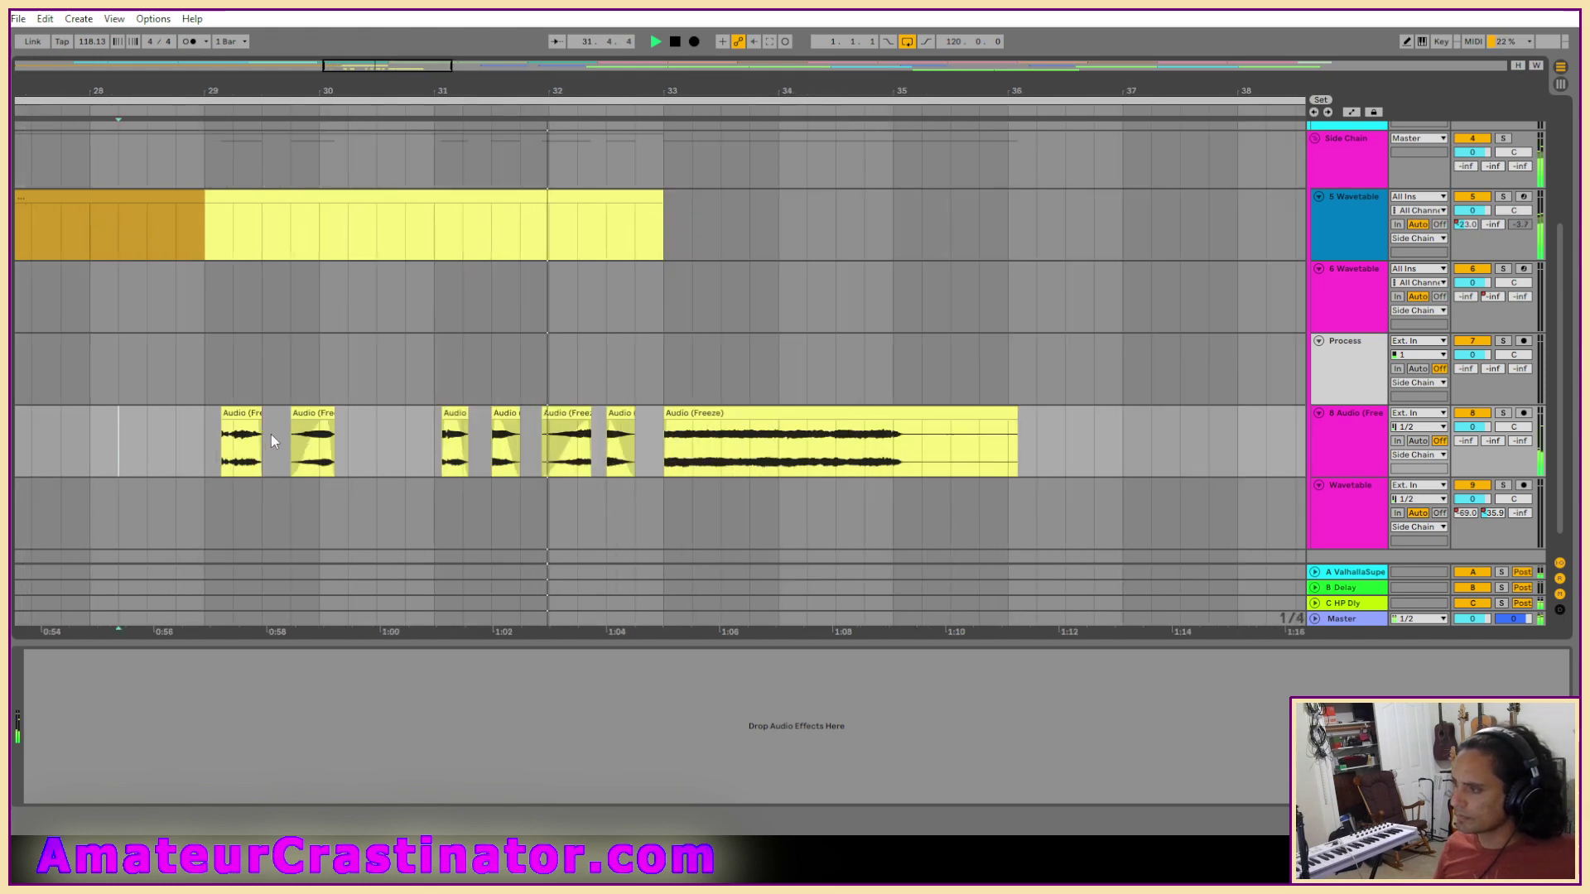
scroll(271, 433, "left", 4)
key("space")
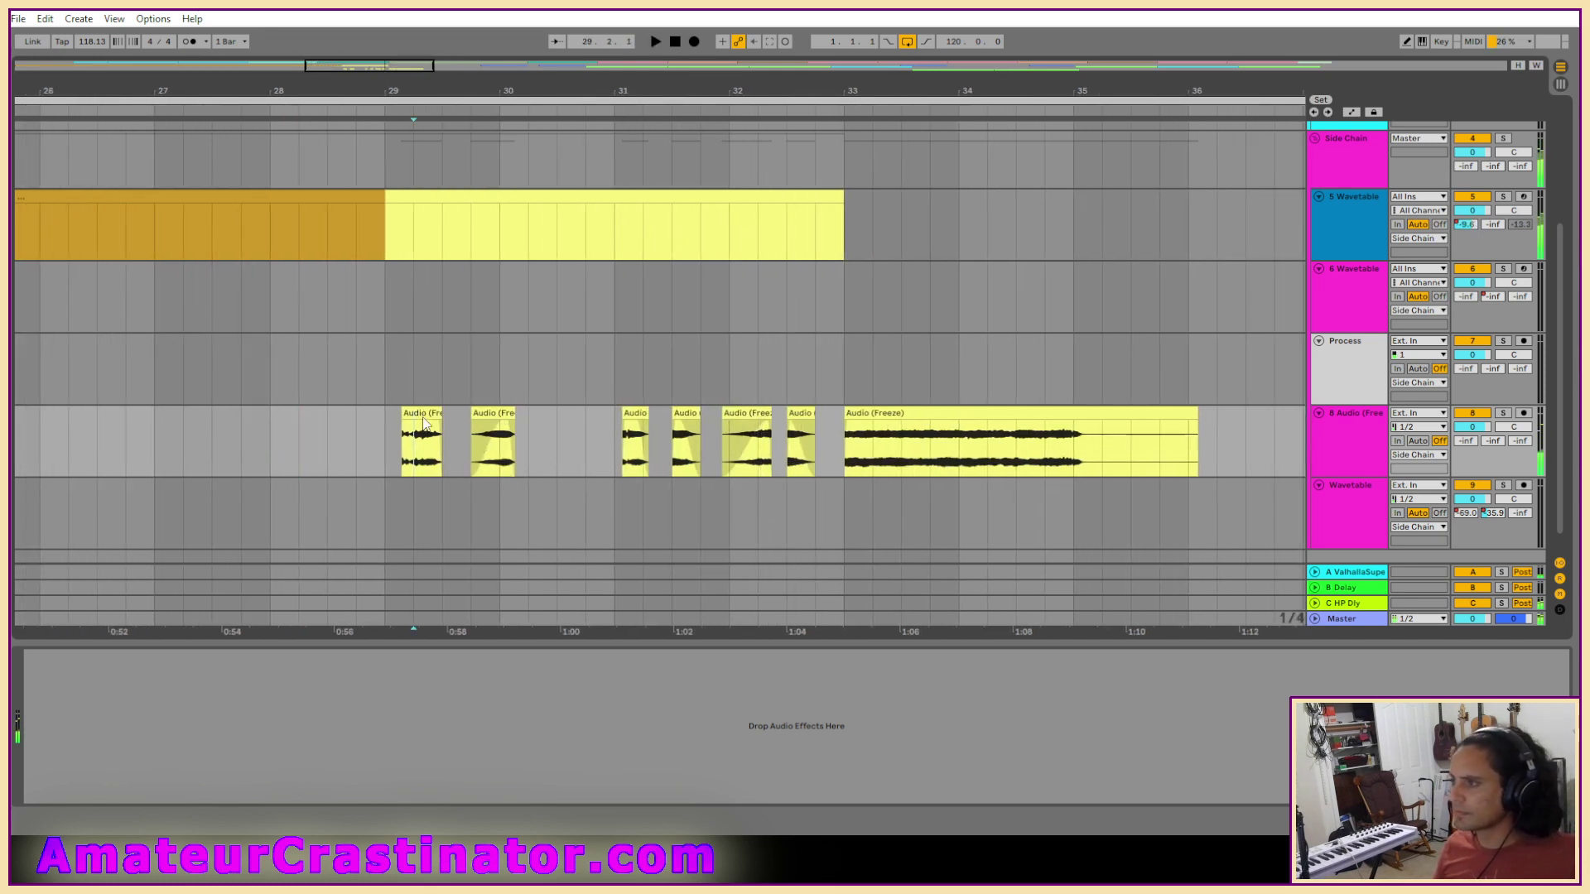
Move the first 8 Audio fragment, just after 29, straight up to the Process track and add an EQ Eight there.
left_click_drag(424, 418, 424, 395)
key("ctrl+f")
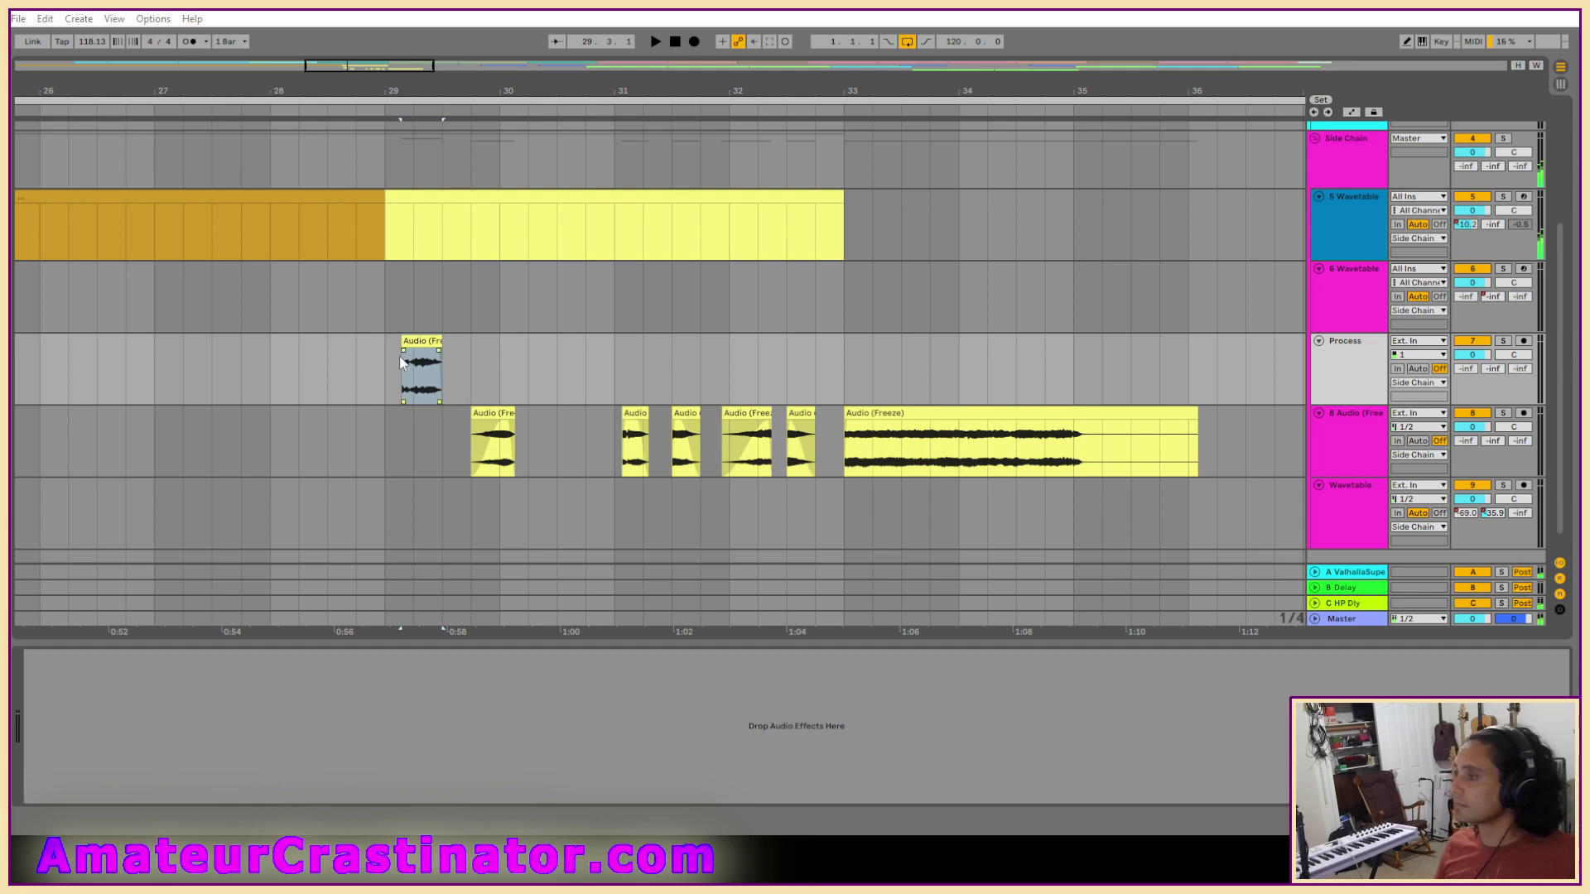
key("Return")
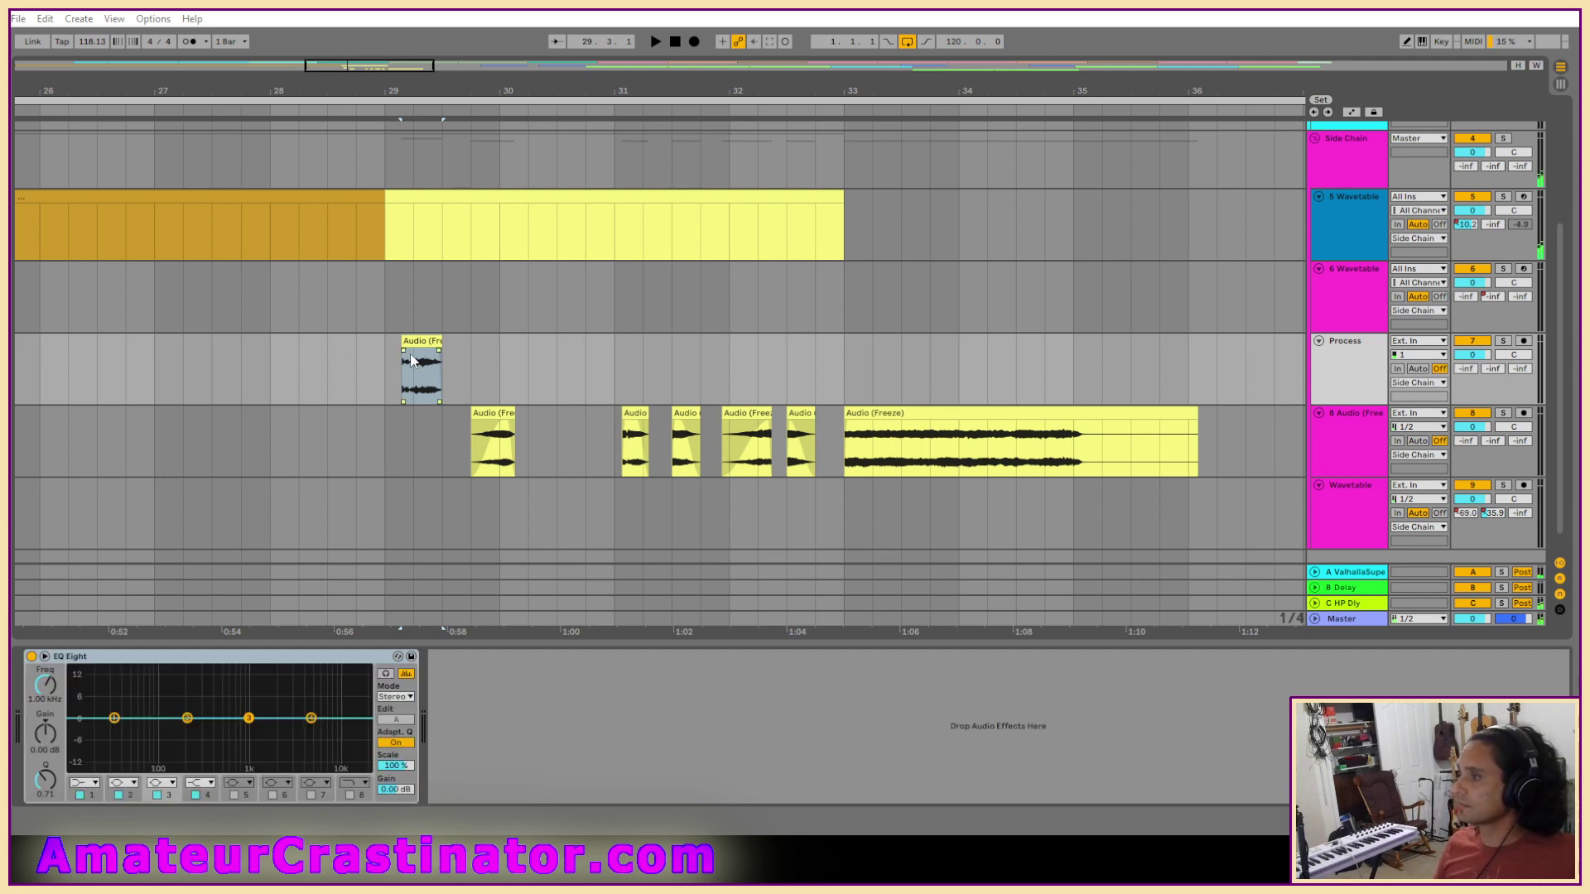
Set EQ Eight band 1 on the Process track to a low-cut filter at 288 Hz while playing the fragment.
left_click(385, 361)
key("space")
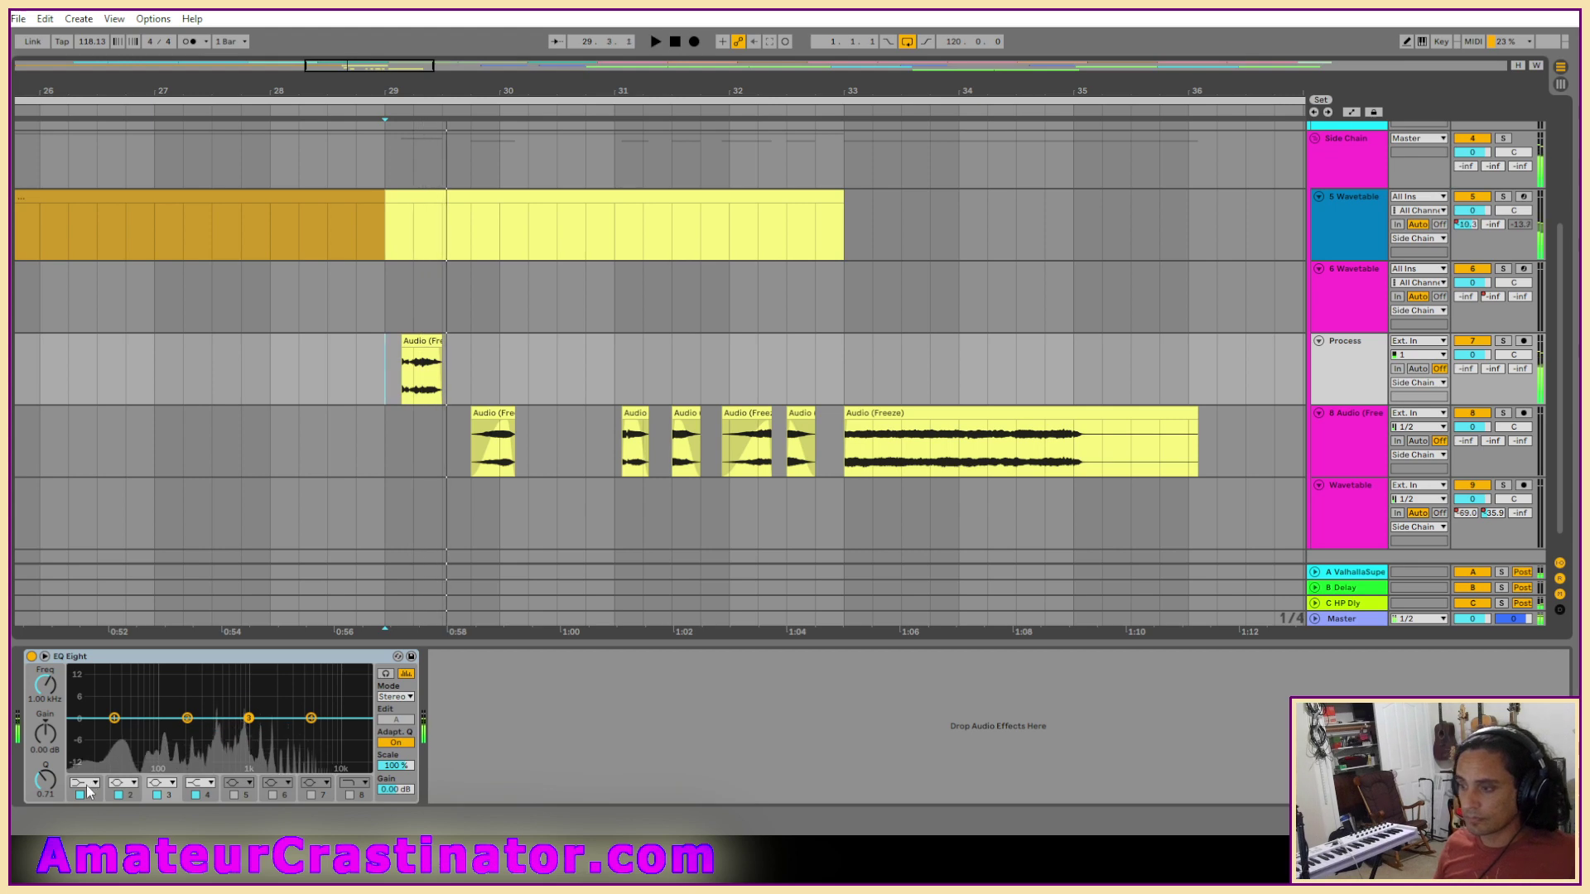
left_click(83, 783)
left_click(96, 697)
left_click_drag(114, 719, 201, 731)
key("space")
key("space")
Lower the EQ Eight output gain slightly and replay the fragment.
left_click_drag(396, 789, 396, 807)
key("space")
key("space")
key("space")
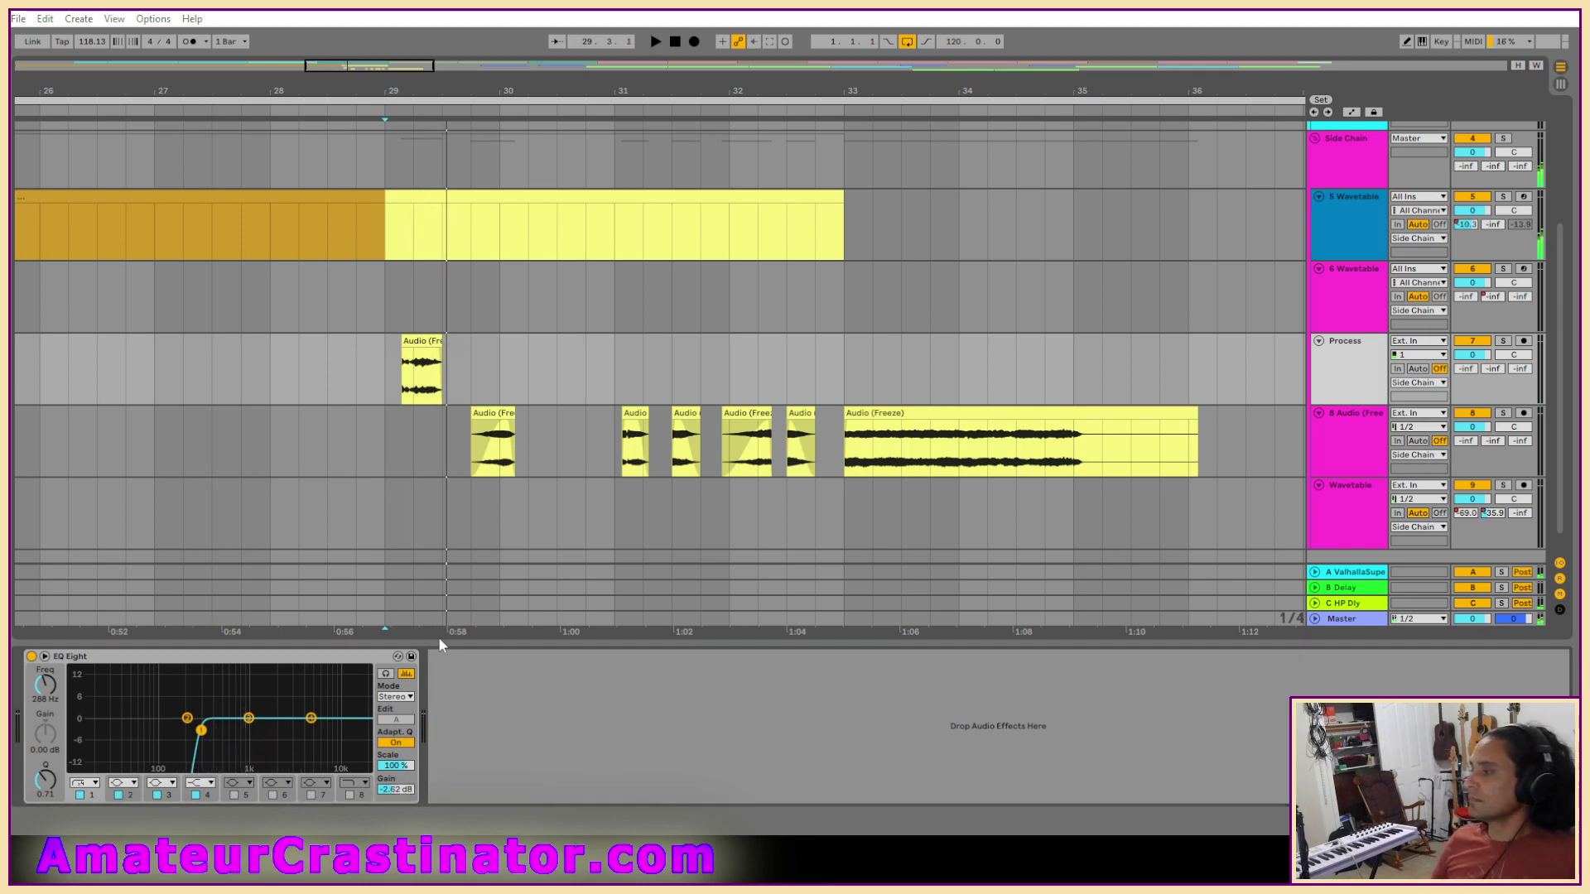
Check the ValhallaSupermassive settings on return track A, including mode, delay, warp and feedback.
left_click(1358, 572)
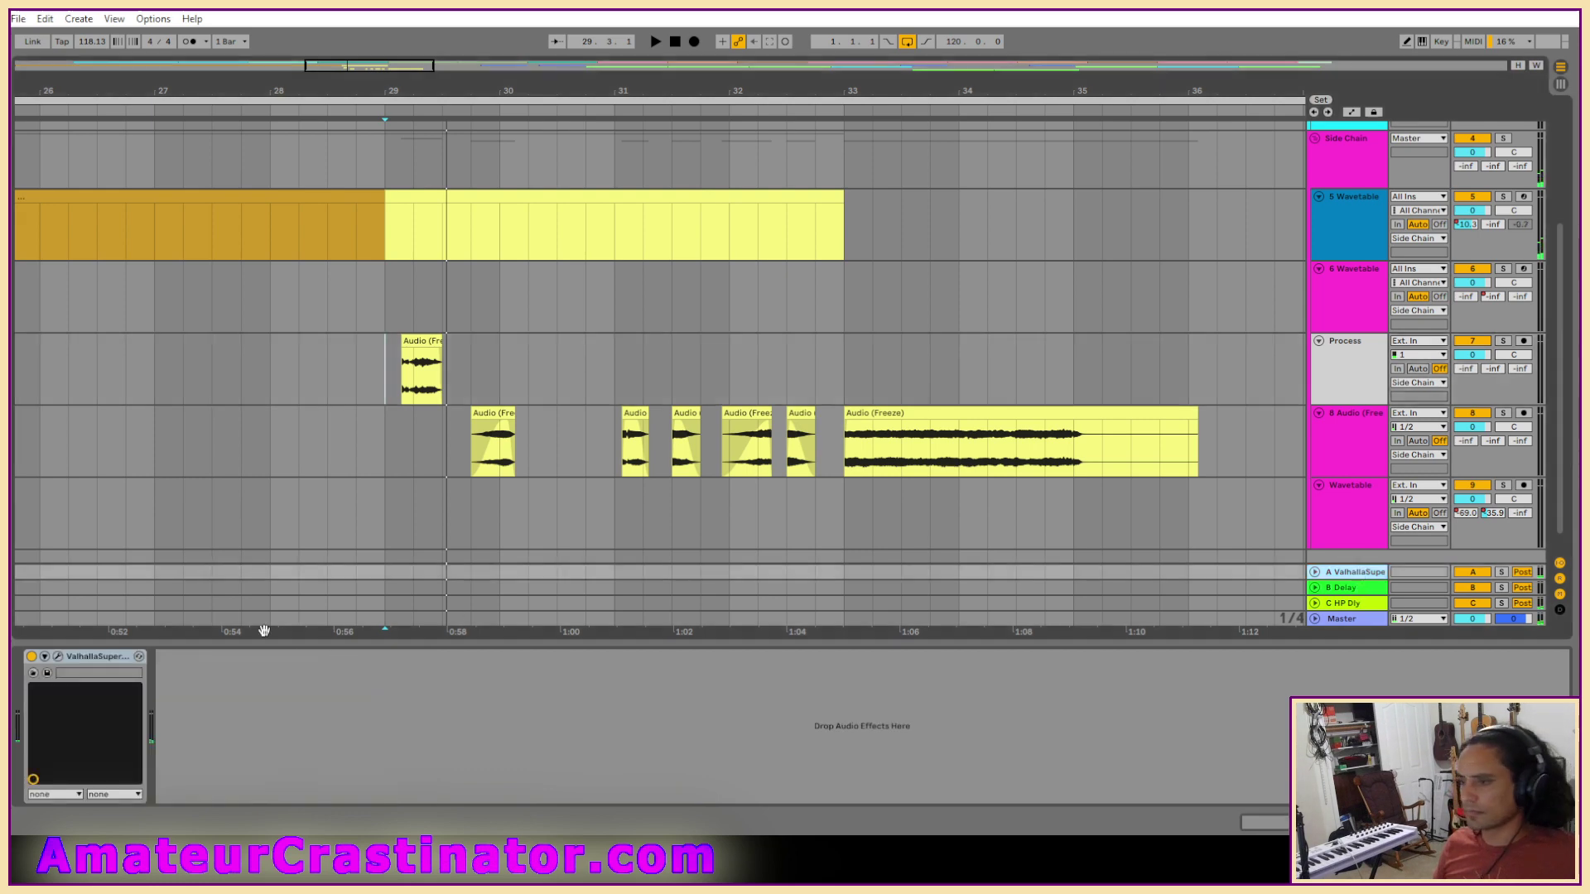
left_click(58, 657)
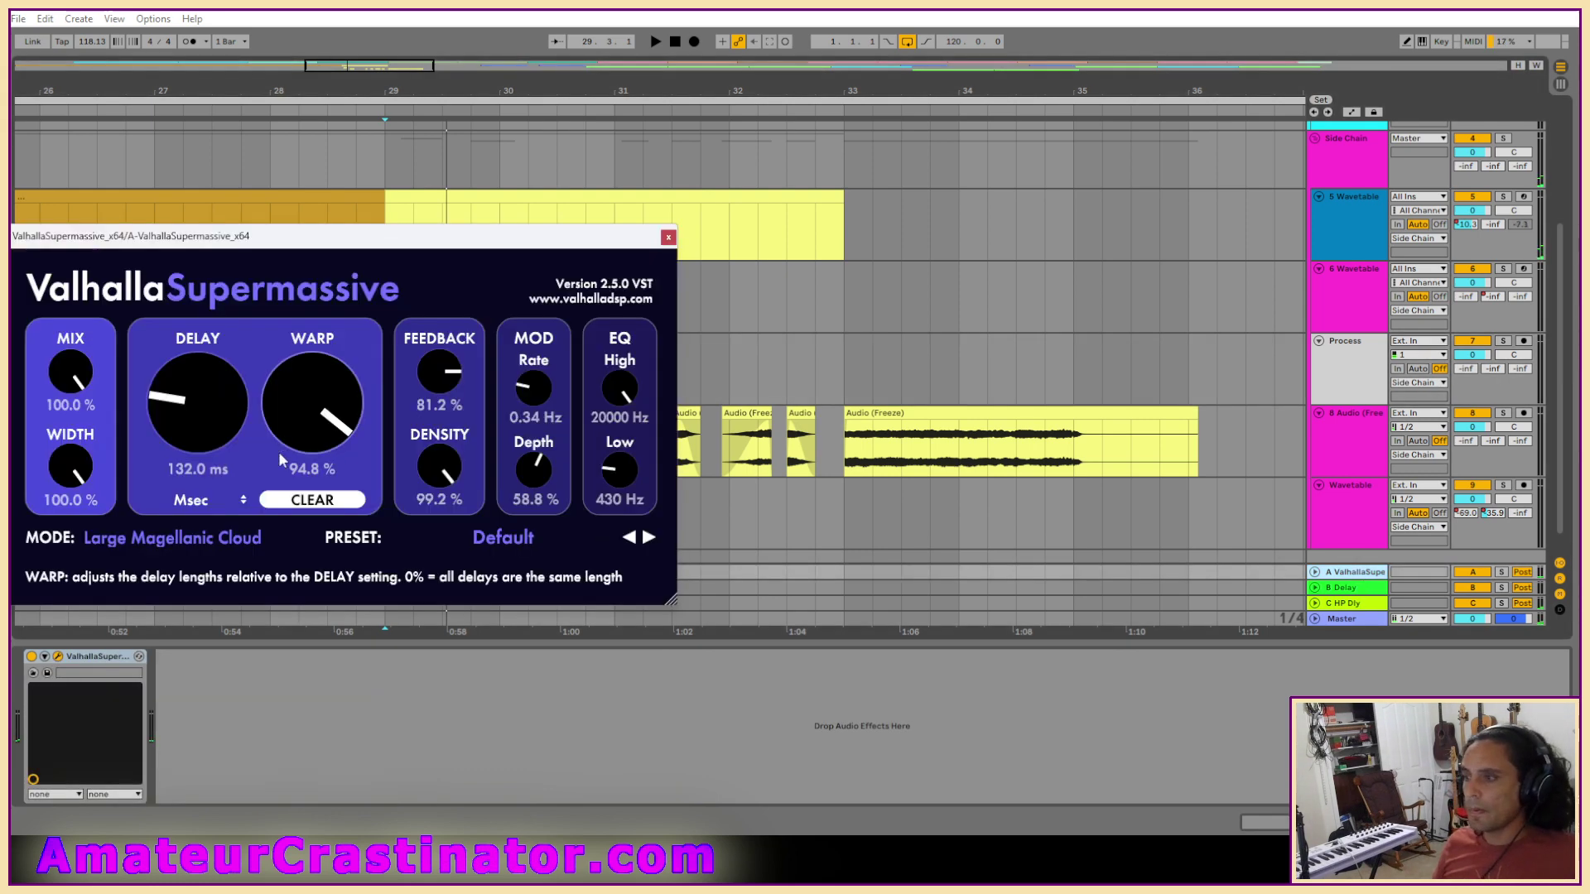
left_click(668, 237)
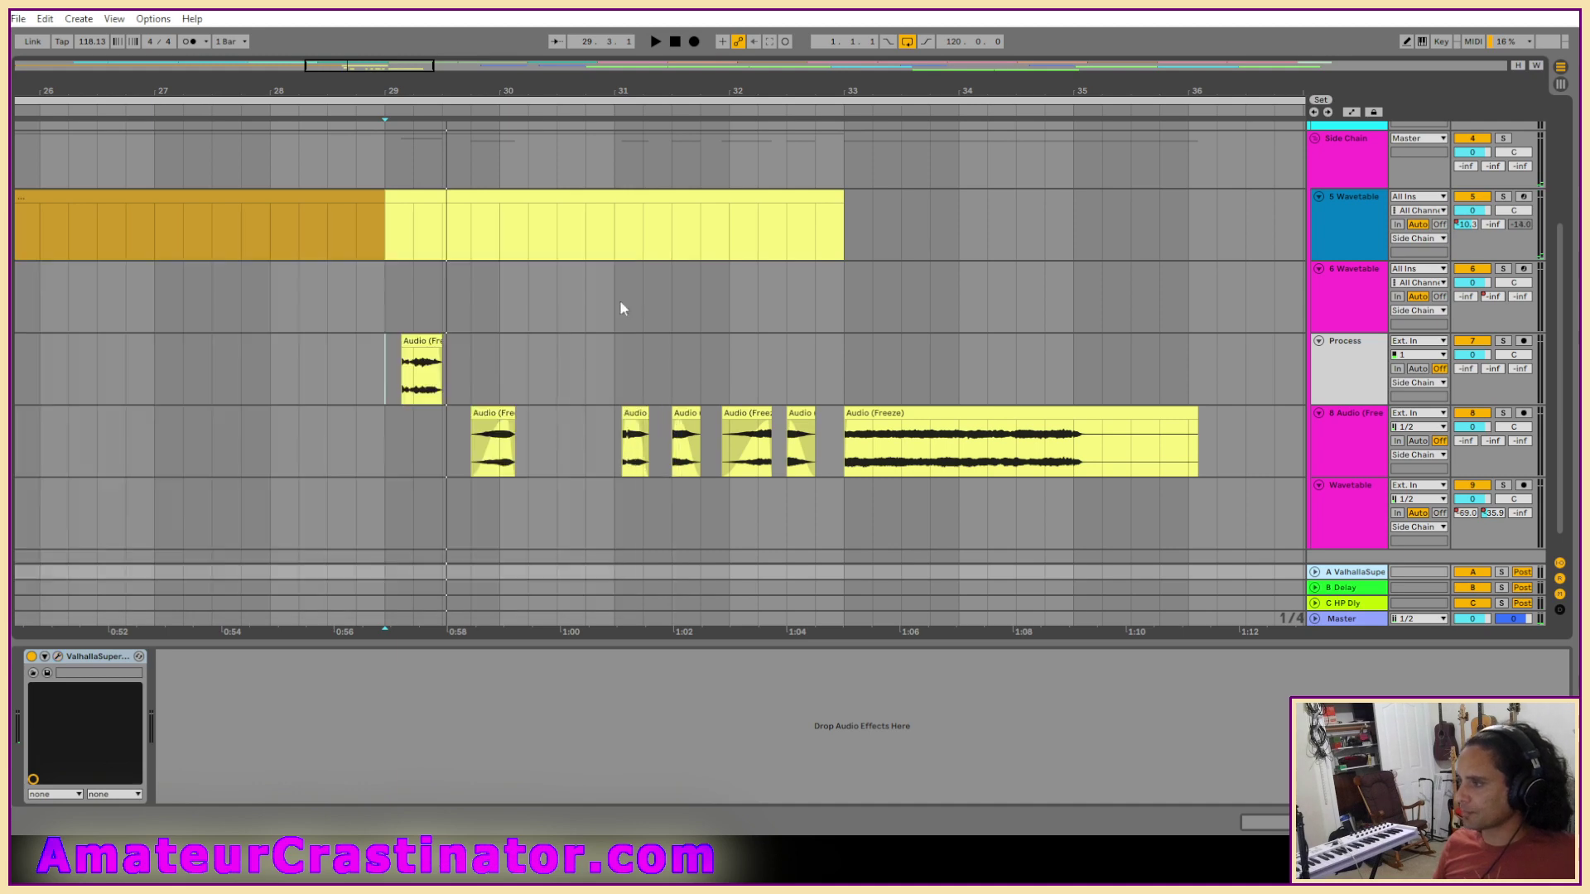
Show automation and choose the A-ValhallaSupermassive send envelope for the Process track's fragment.
left_click(416, 364)
key("a")
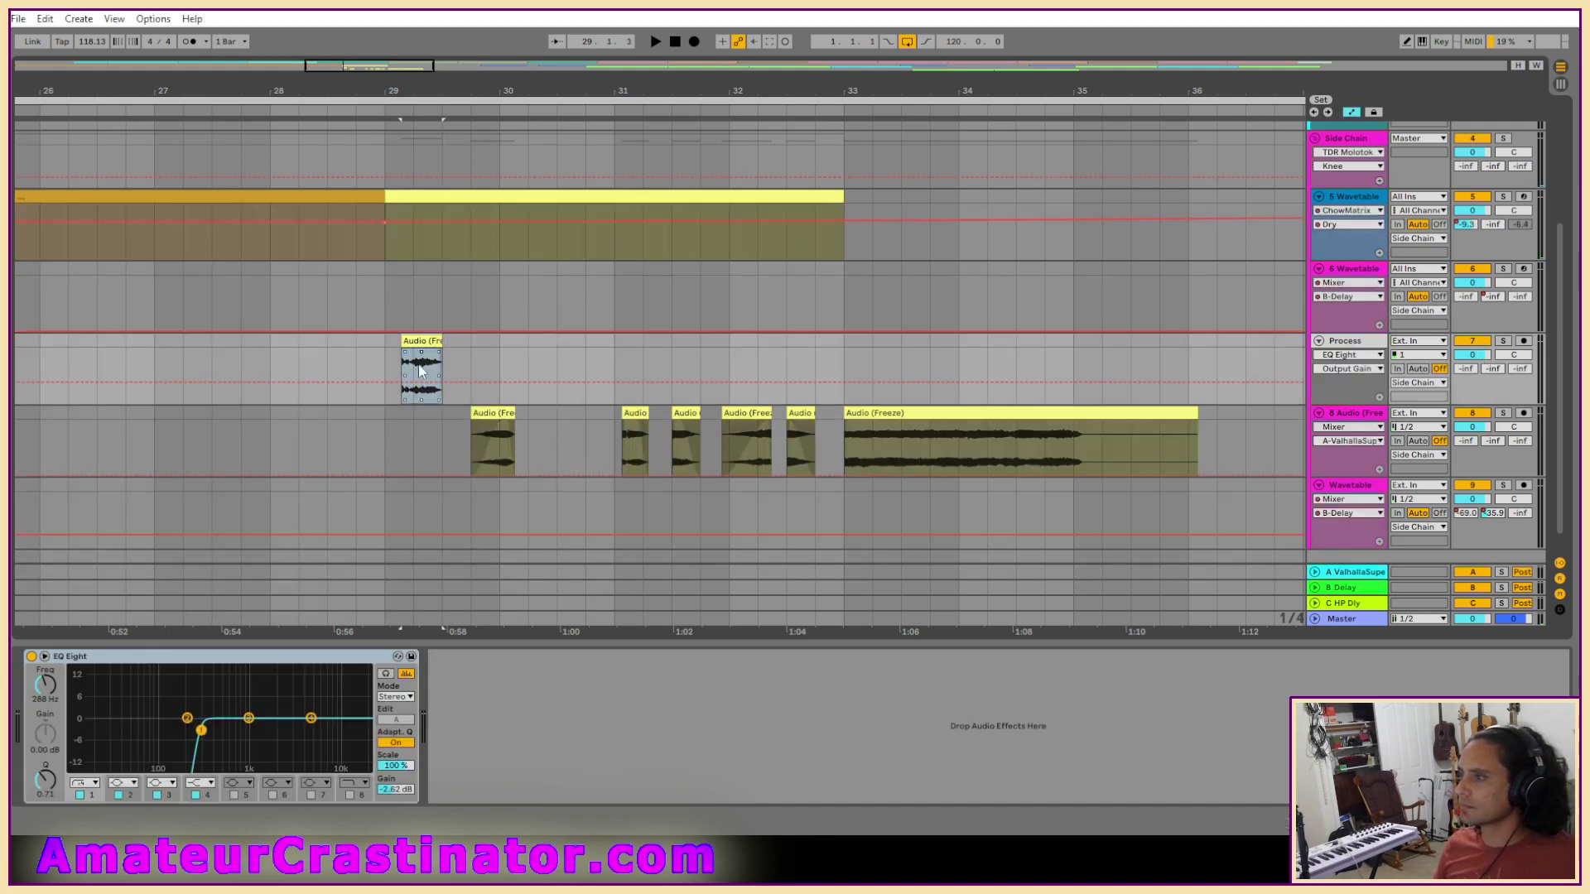
left_click(1466, 369)
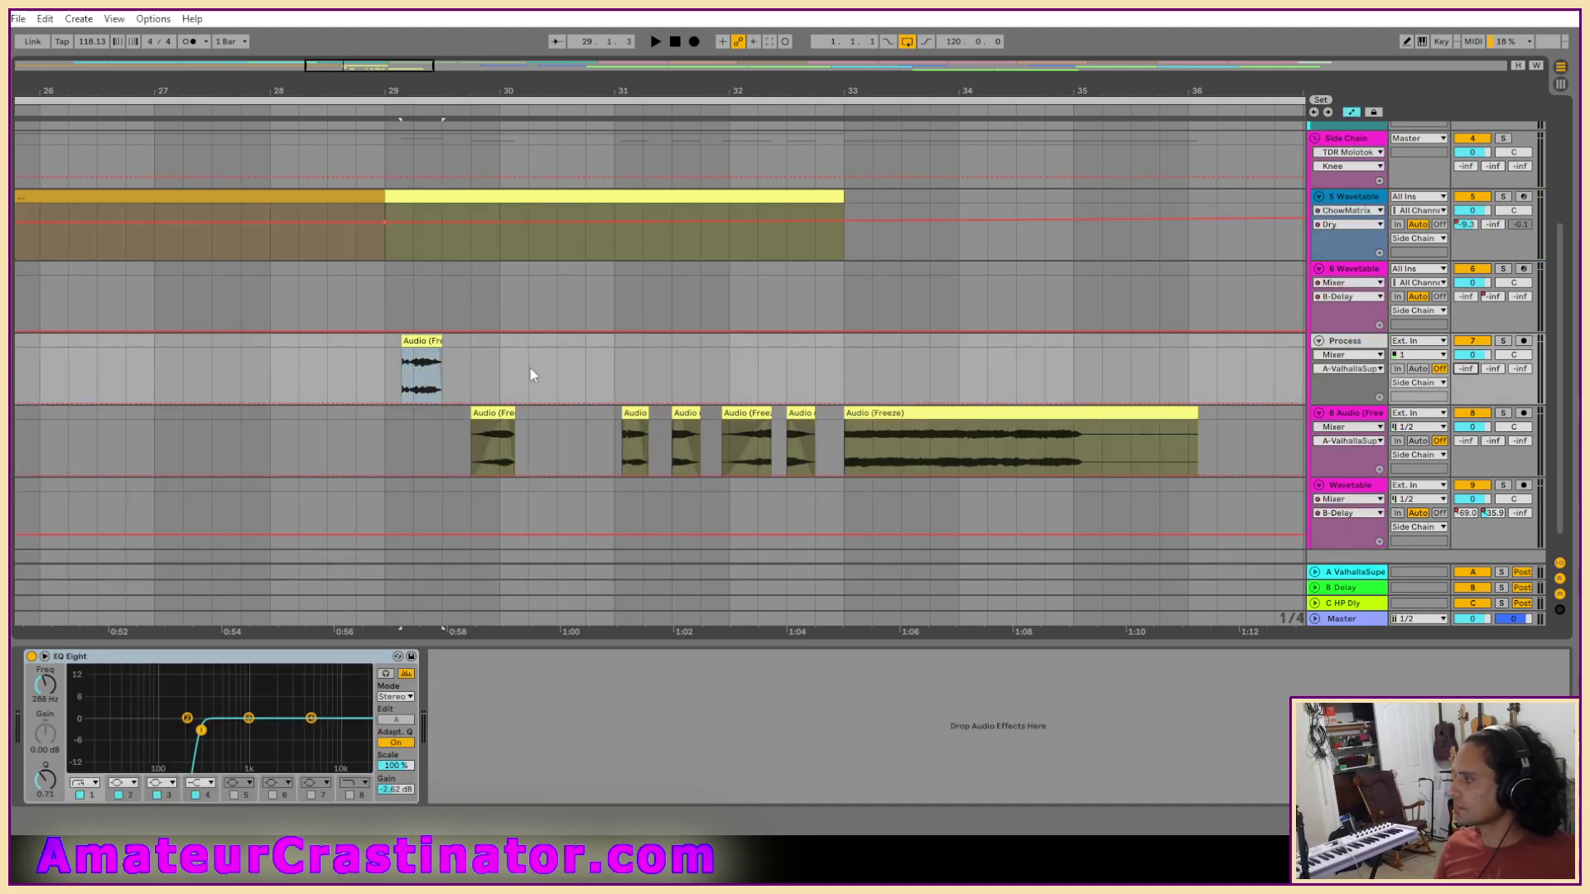
Shape the A-ValhallaSupermassive send into a rising ramp across the Process track's fragment and audition it.
key("space")
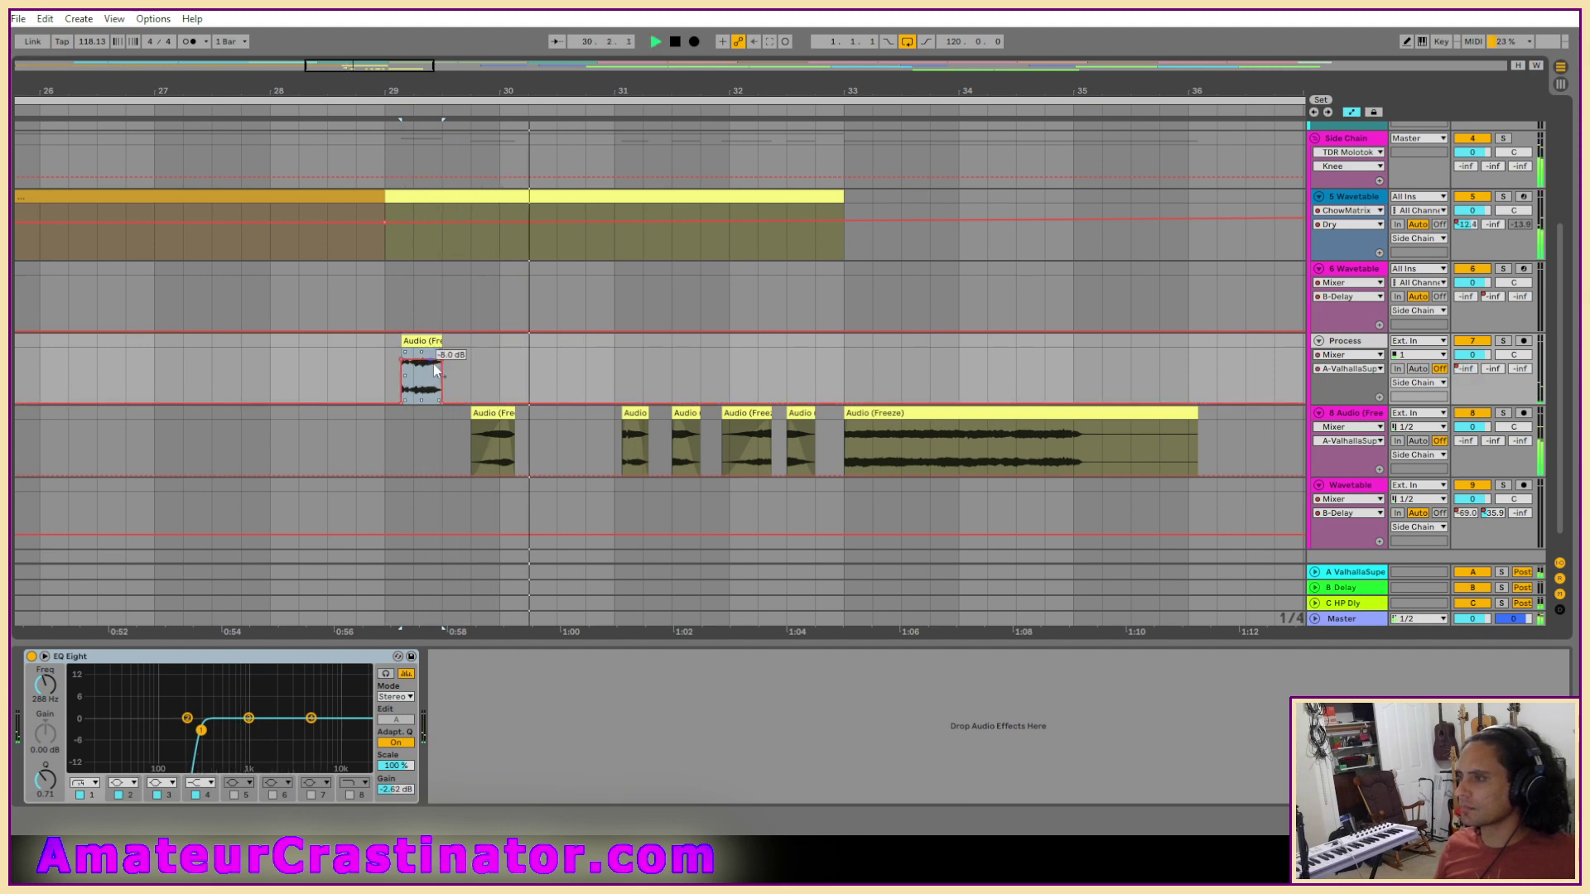
left_click_drag(442, 362, 400, 369)
key("space")
key("space")
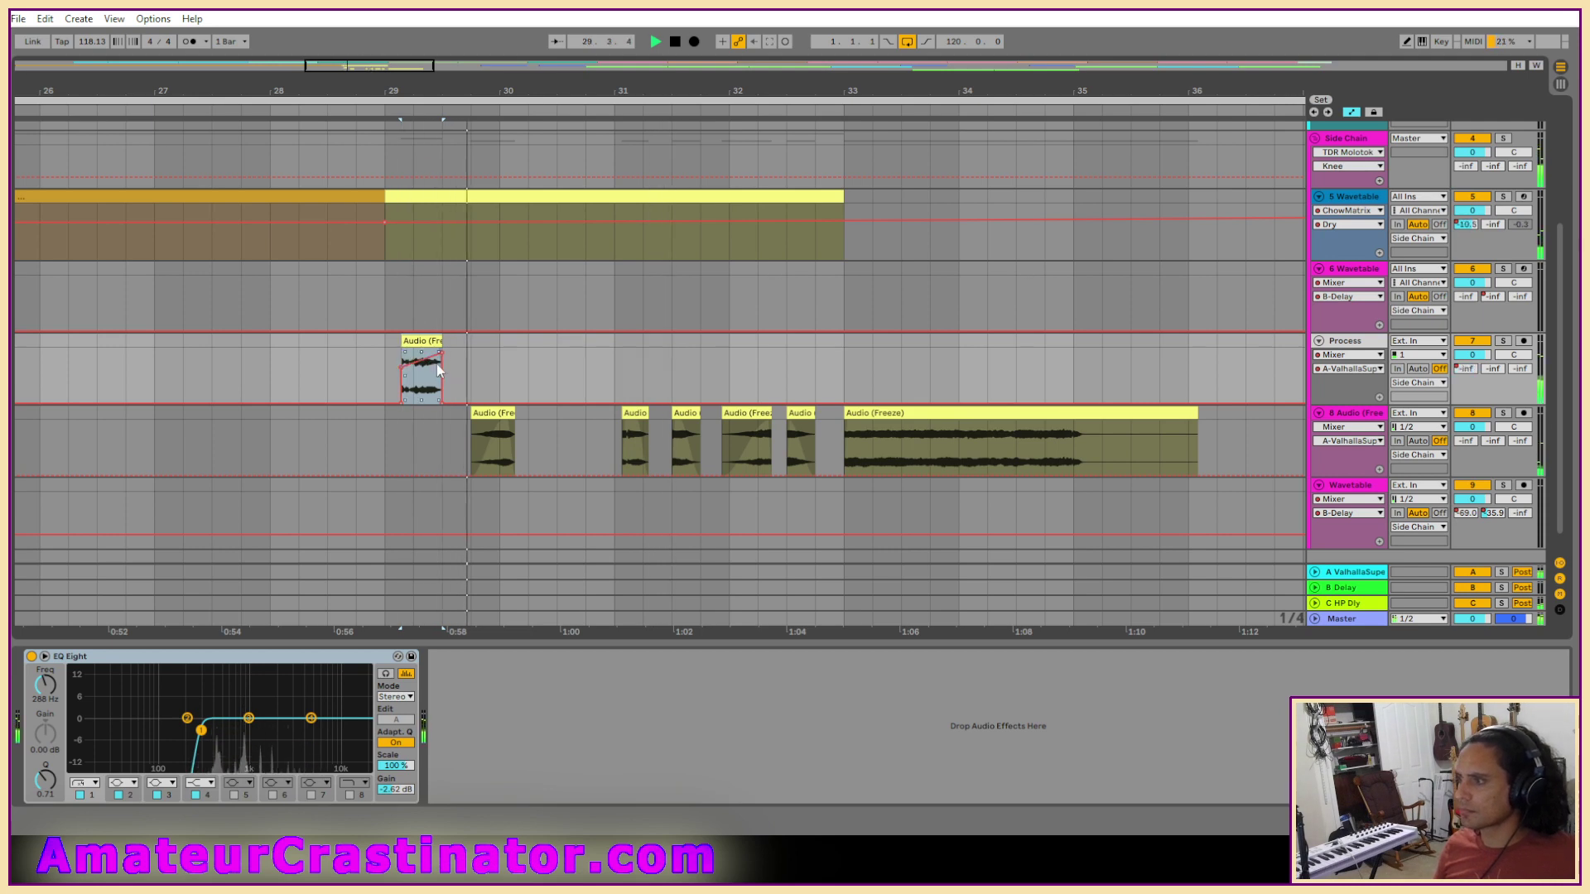
Cut about 3.84 dB near 667 Hz with a narrow EQ Eight bell while auditioning the Process track's fragment.
key("space")
key("space")
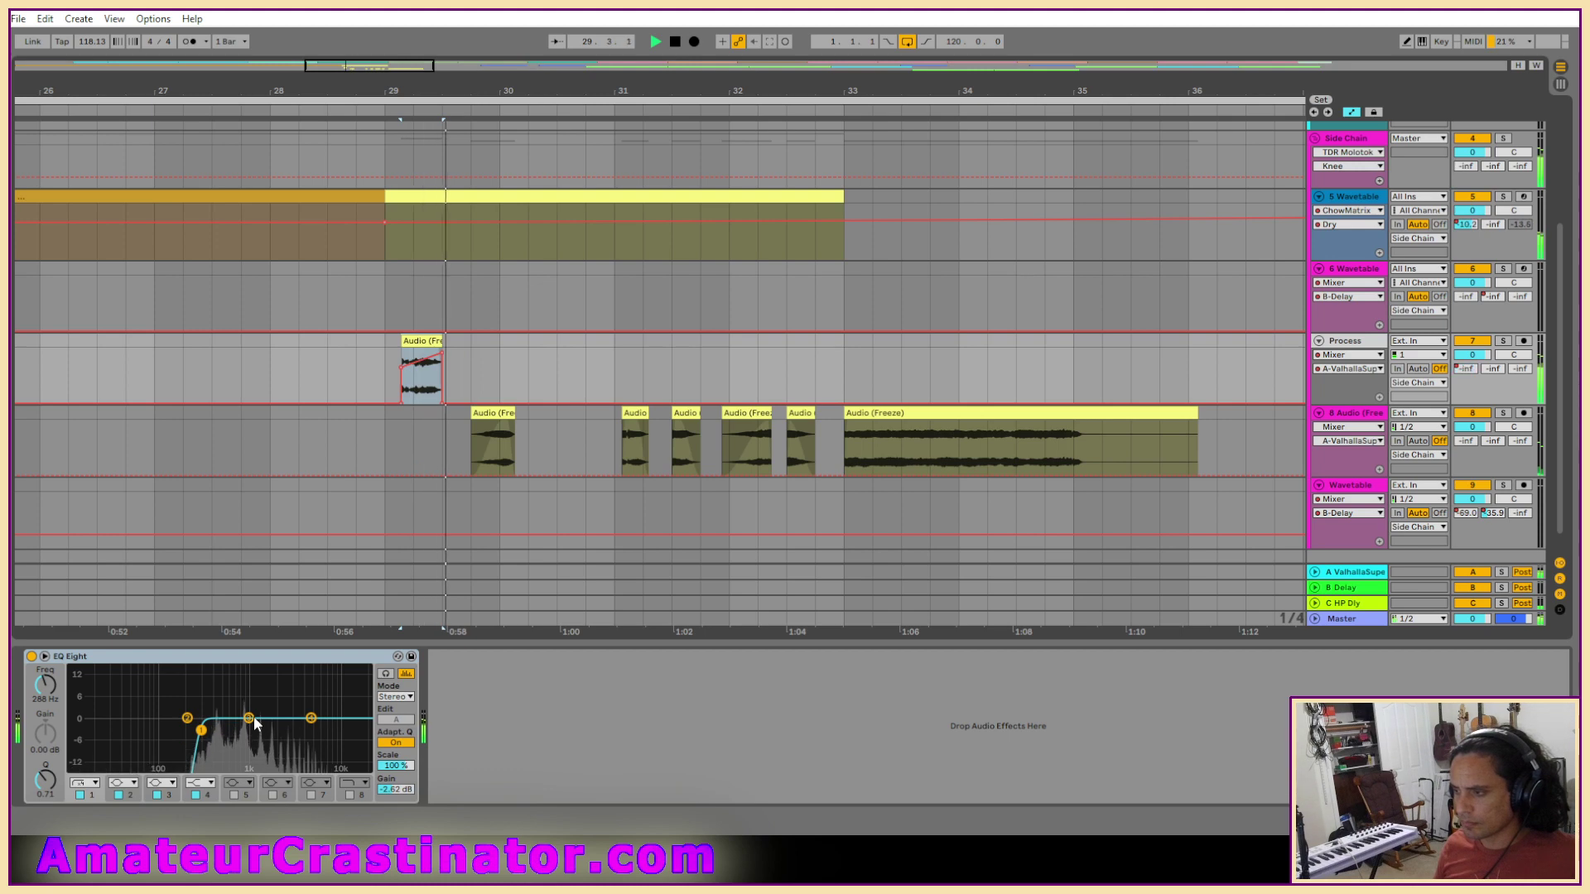
left_click_drag(249, 719, 233, 730)
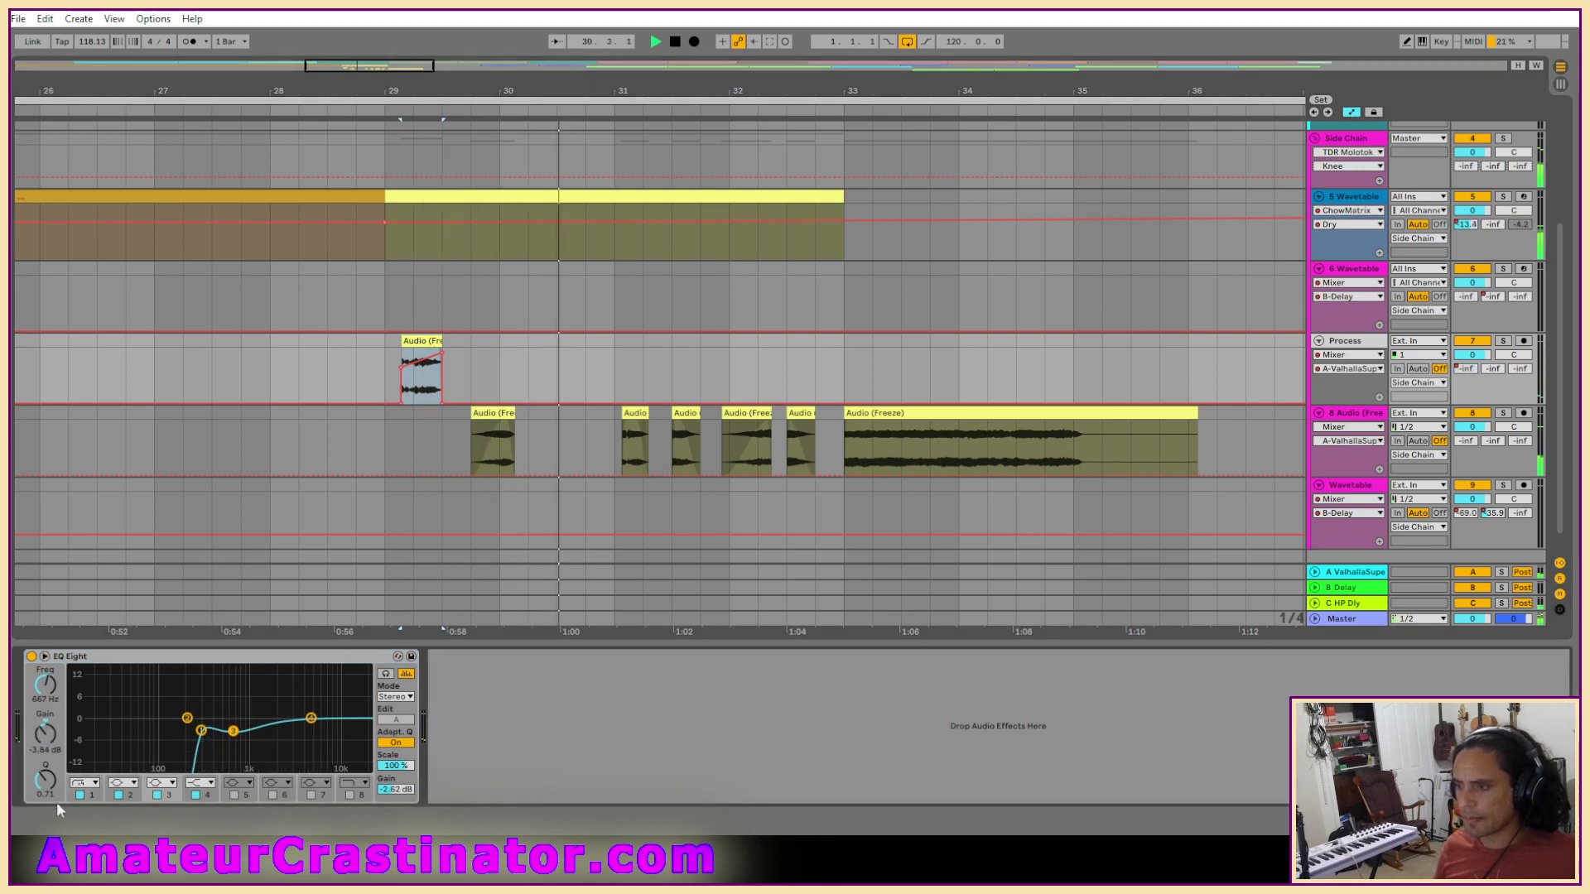
left_click_drag(45, 779, 45, 742)
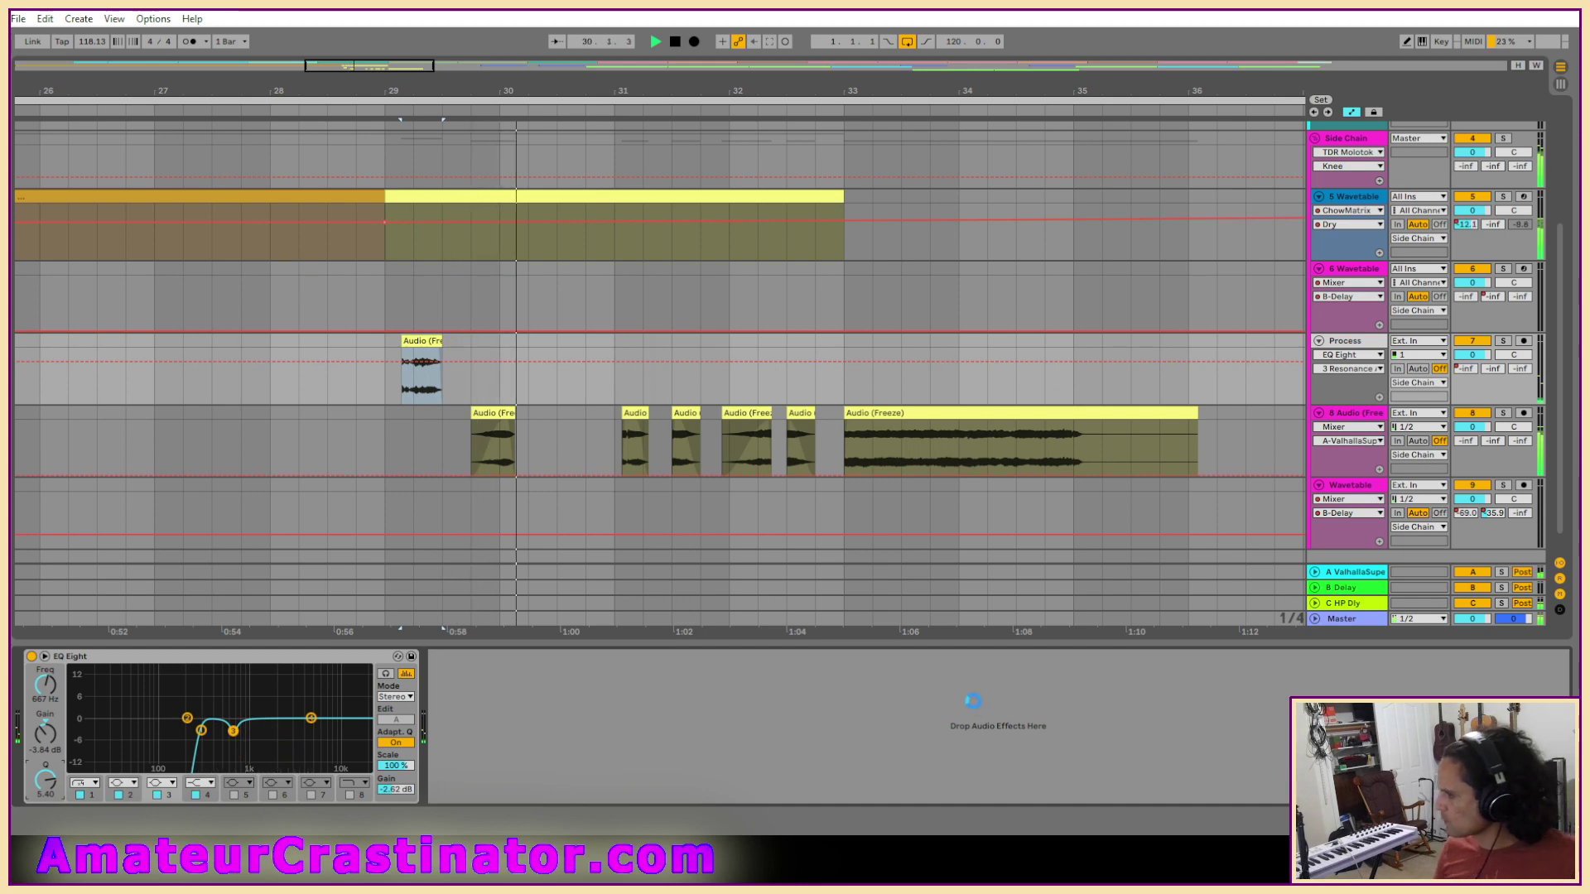
key("space")
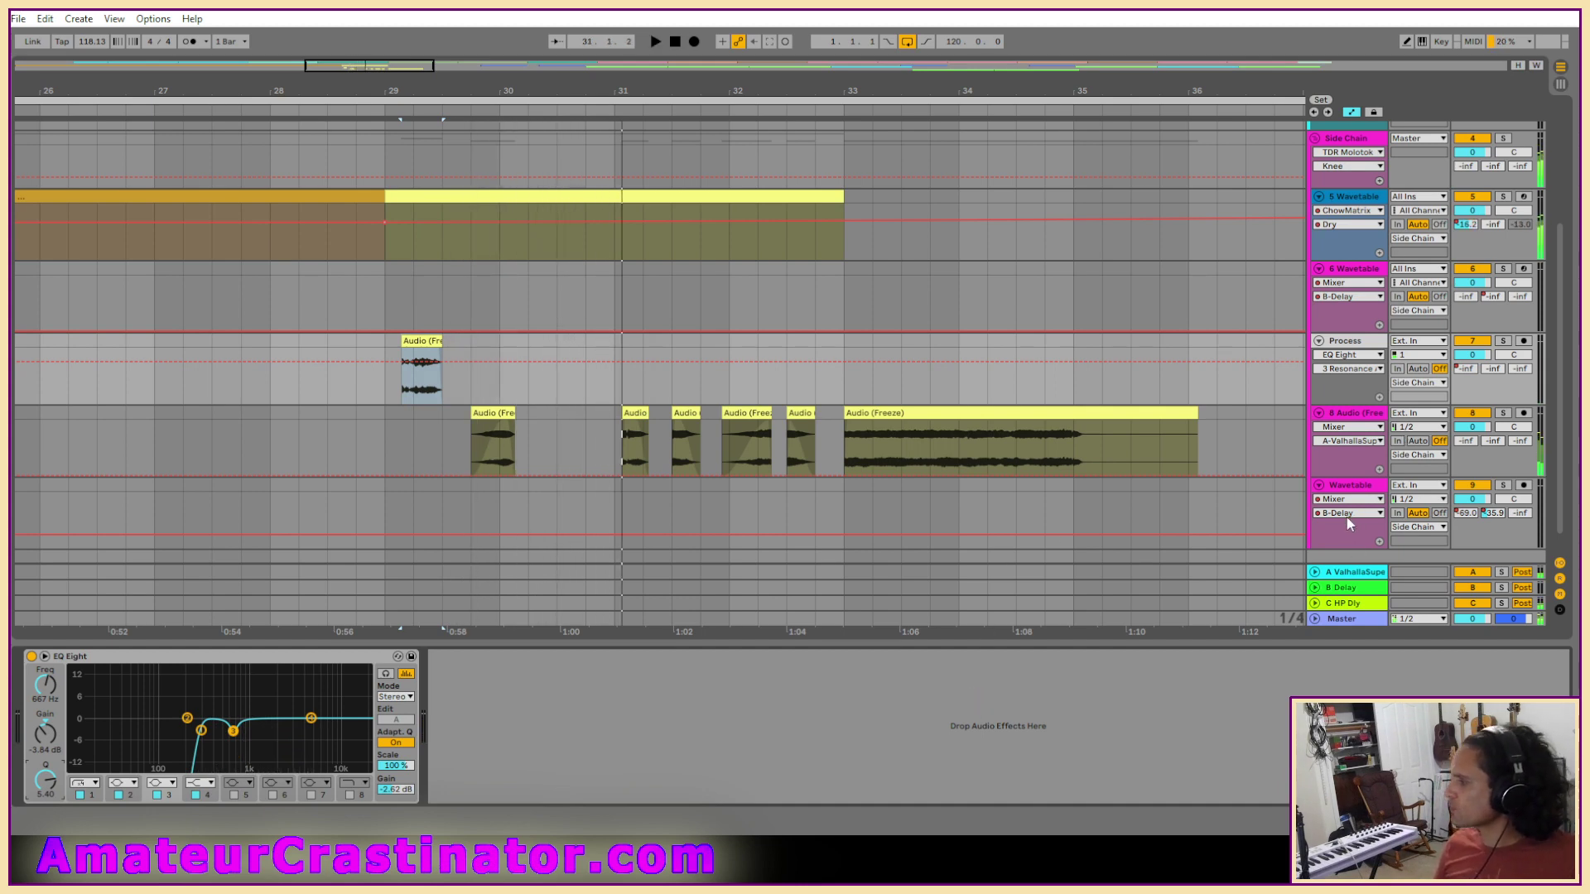
Draw a C-HP Dly send envelope on the Process fragment, rising to 0.0 dB near its end and falling to -inf, and audition it.
left_click(1524, 369)
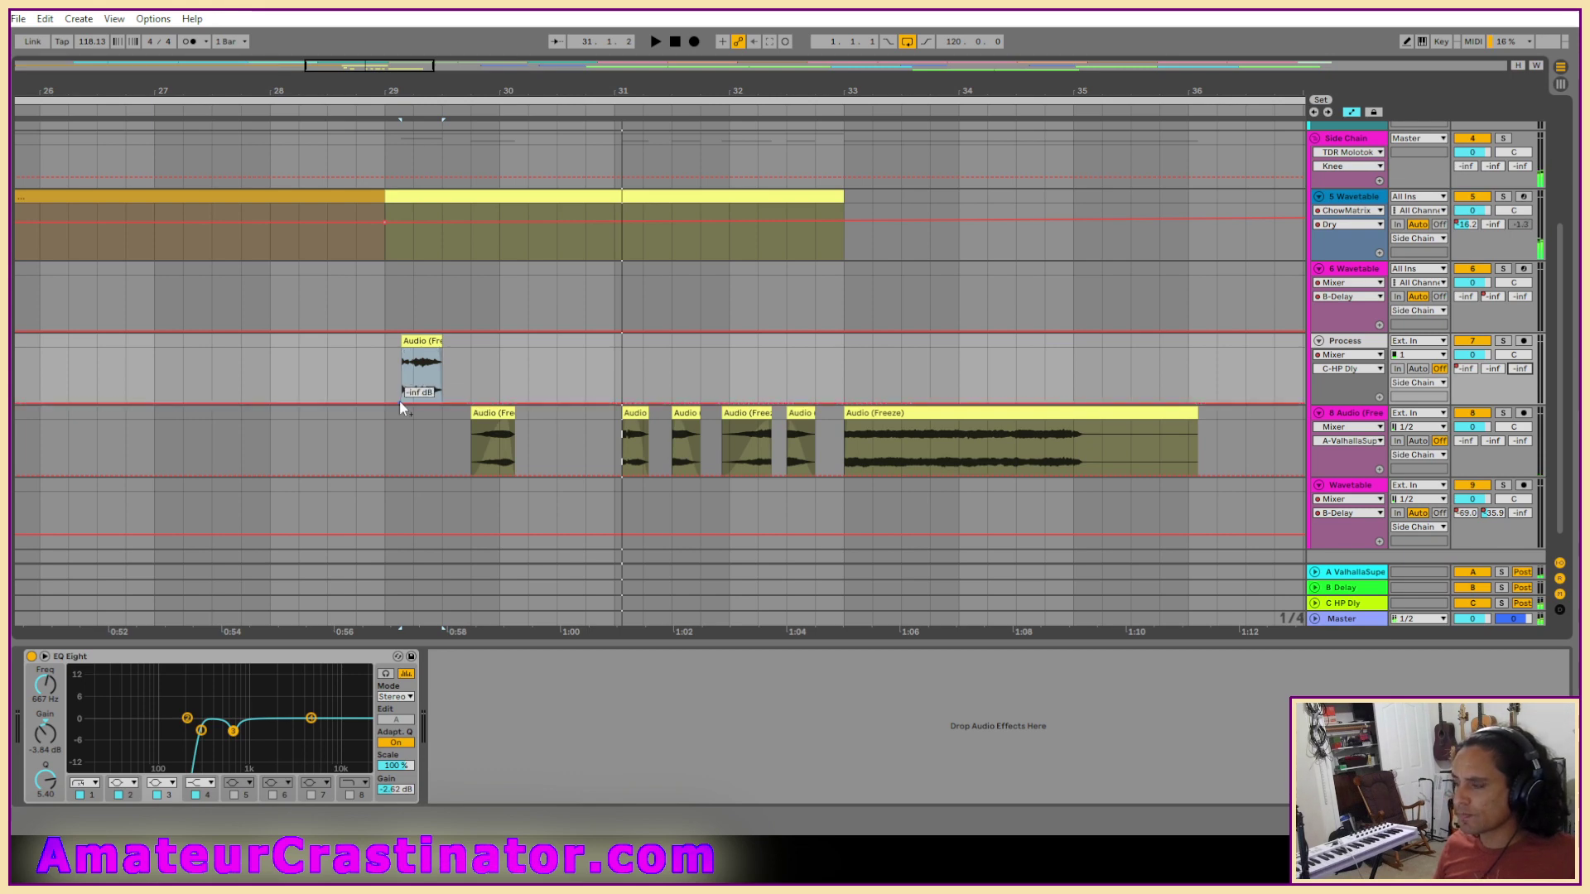
scroll(399, 400, "up", 3)
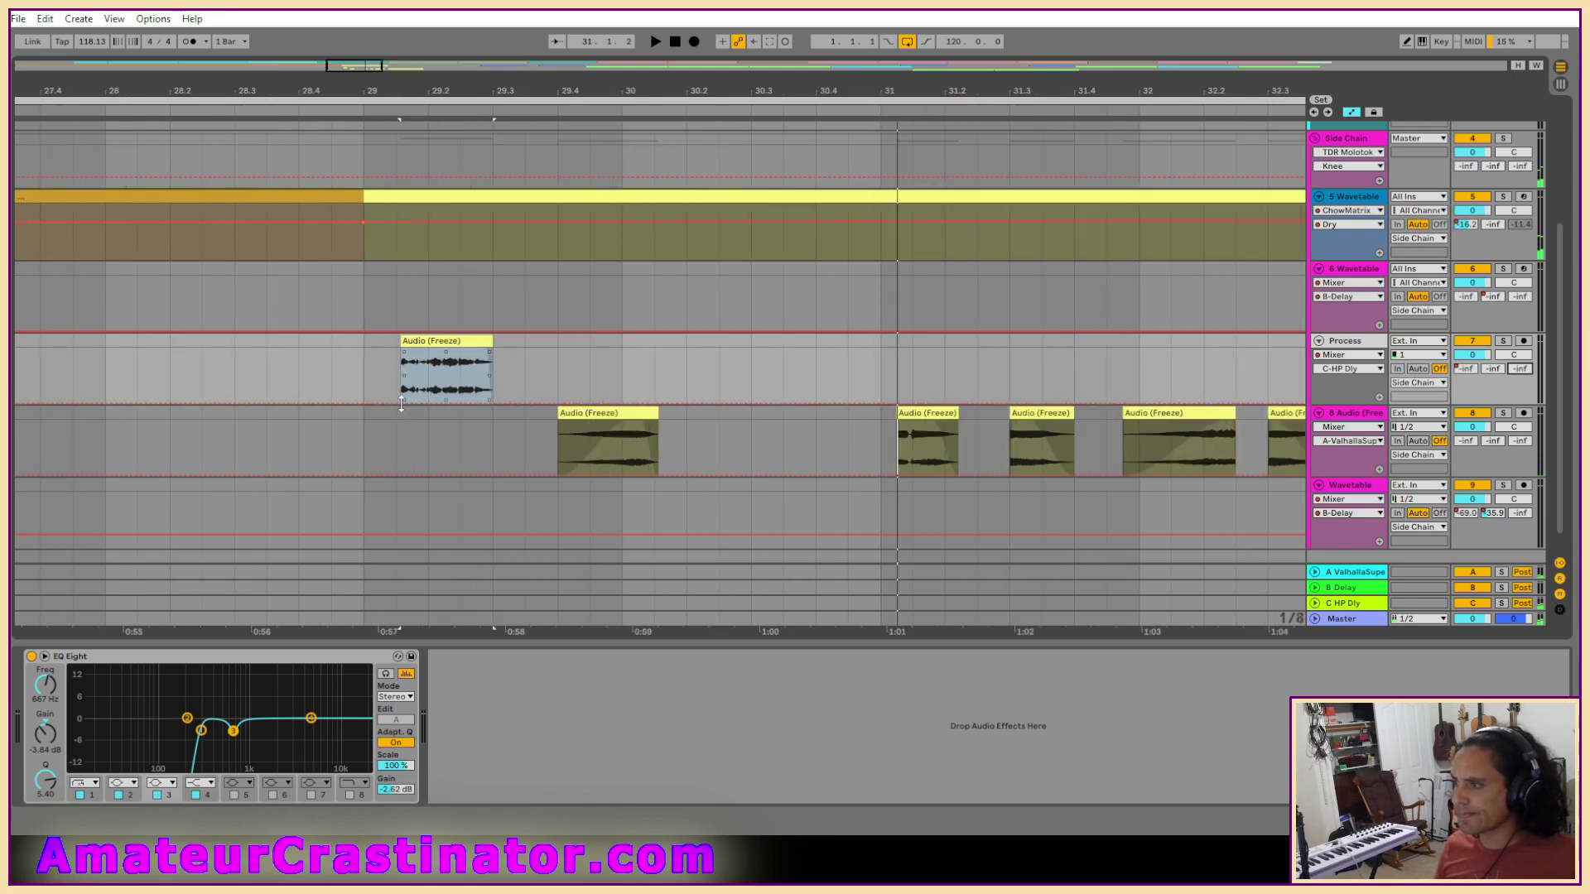
left_click(401, 404)
left_click(421, 401)
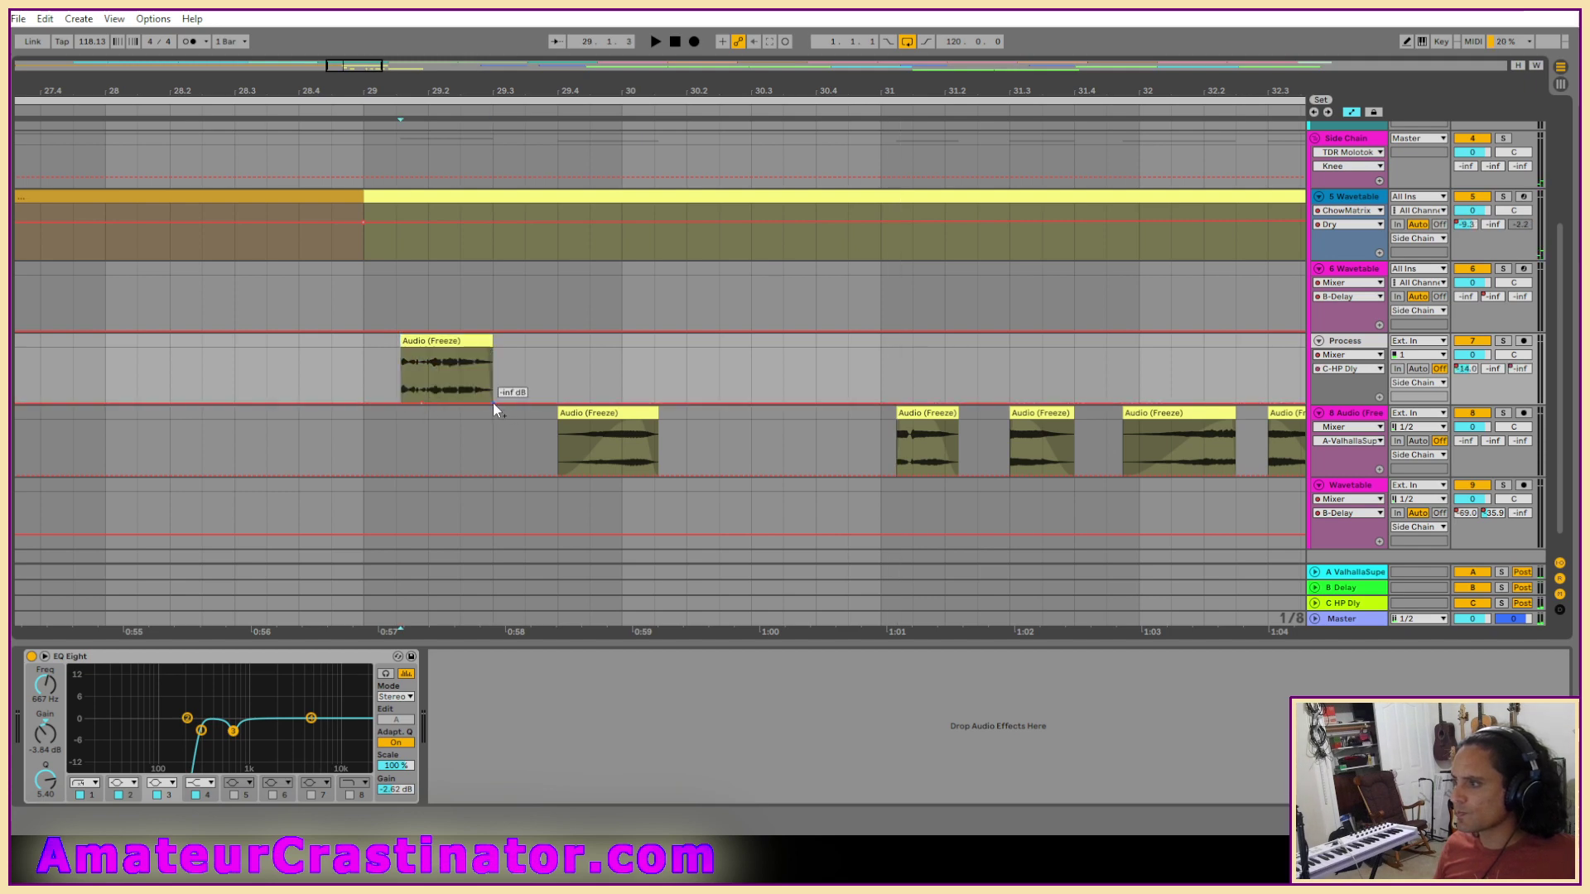
left_click_drag(479, 402, 460, 358)
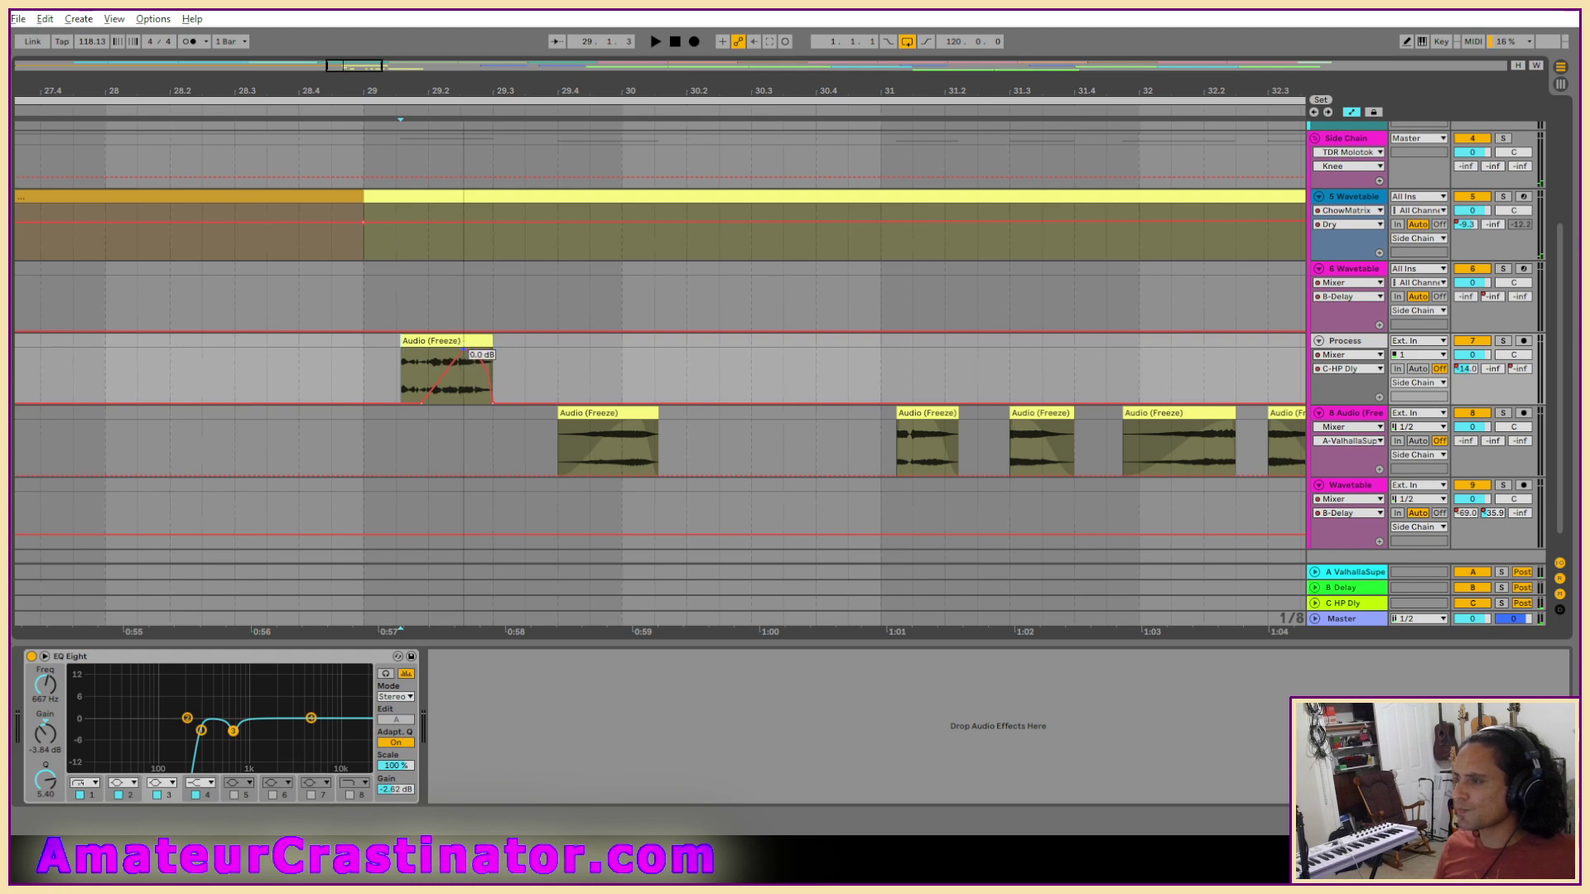
left_click(436, 340)
key("space")
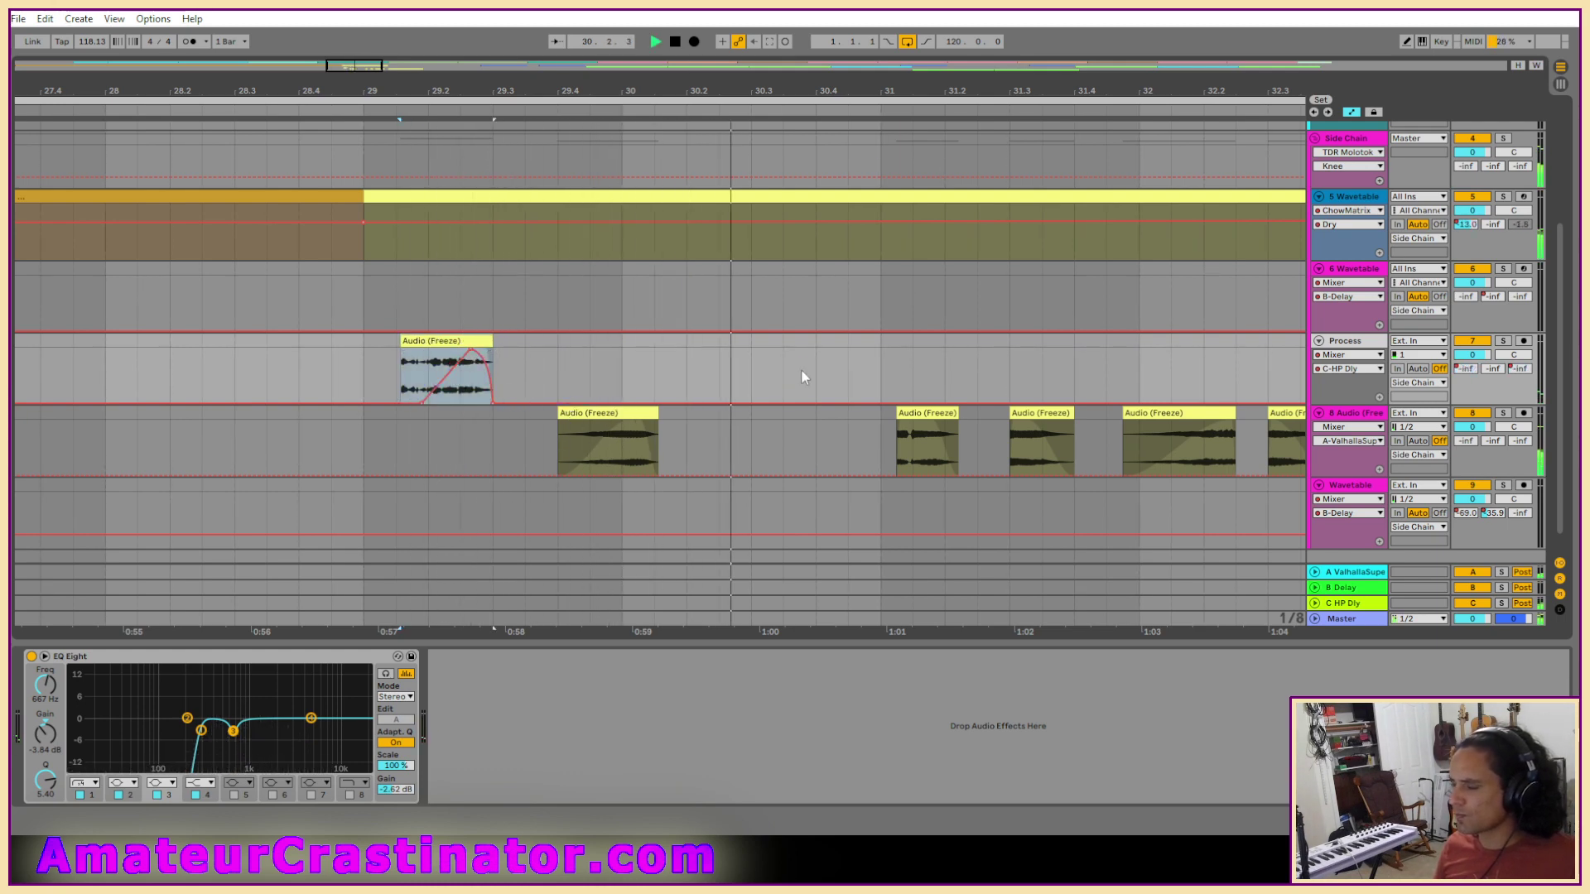
key("minus")
key("minus")
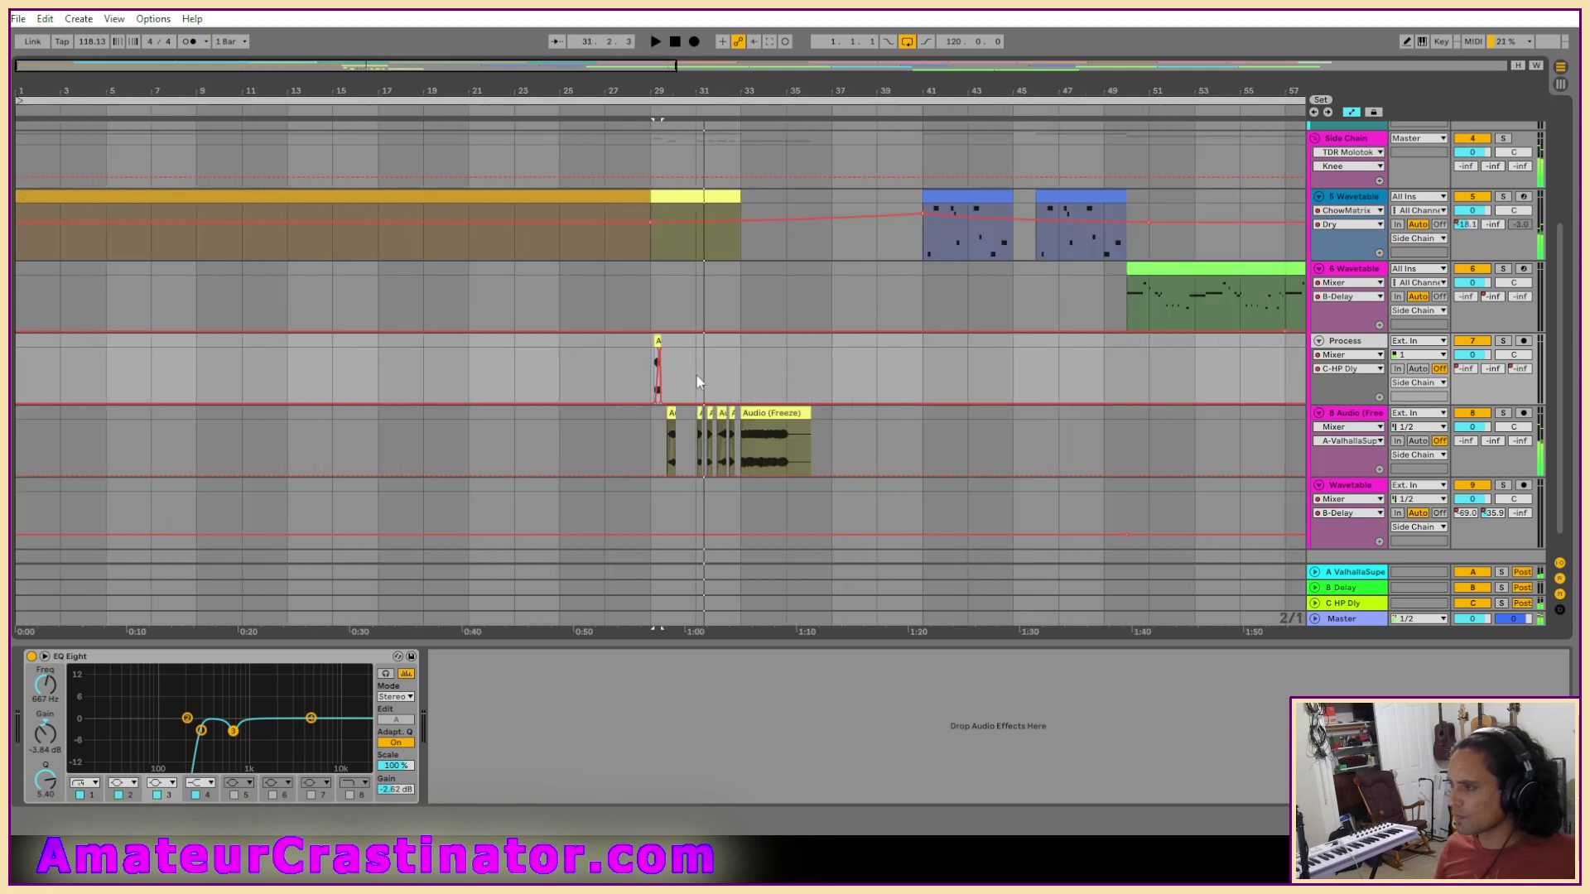
key("plus")
key("plus")
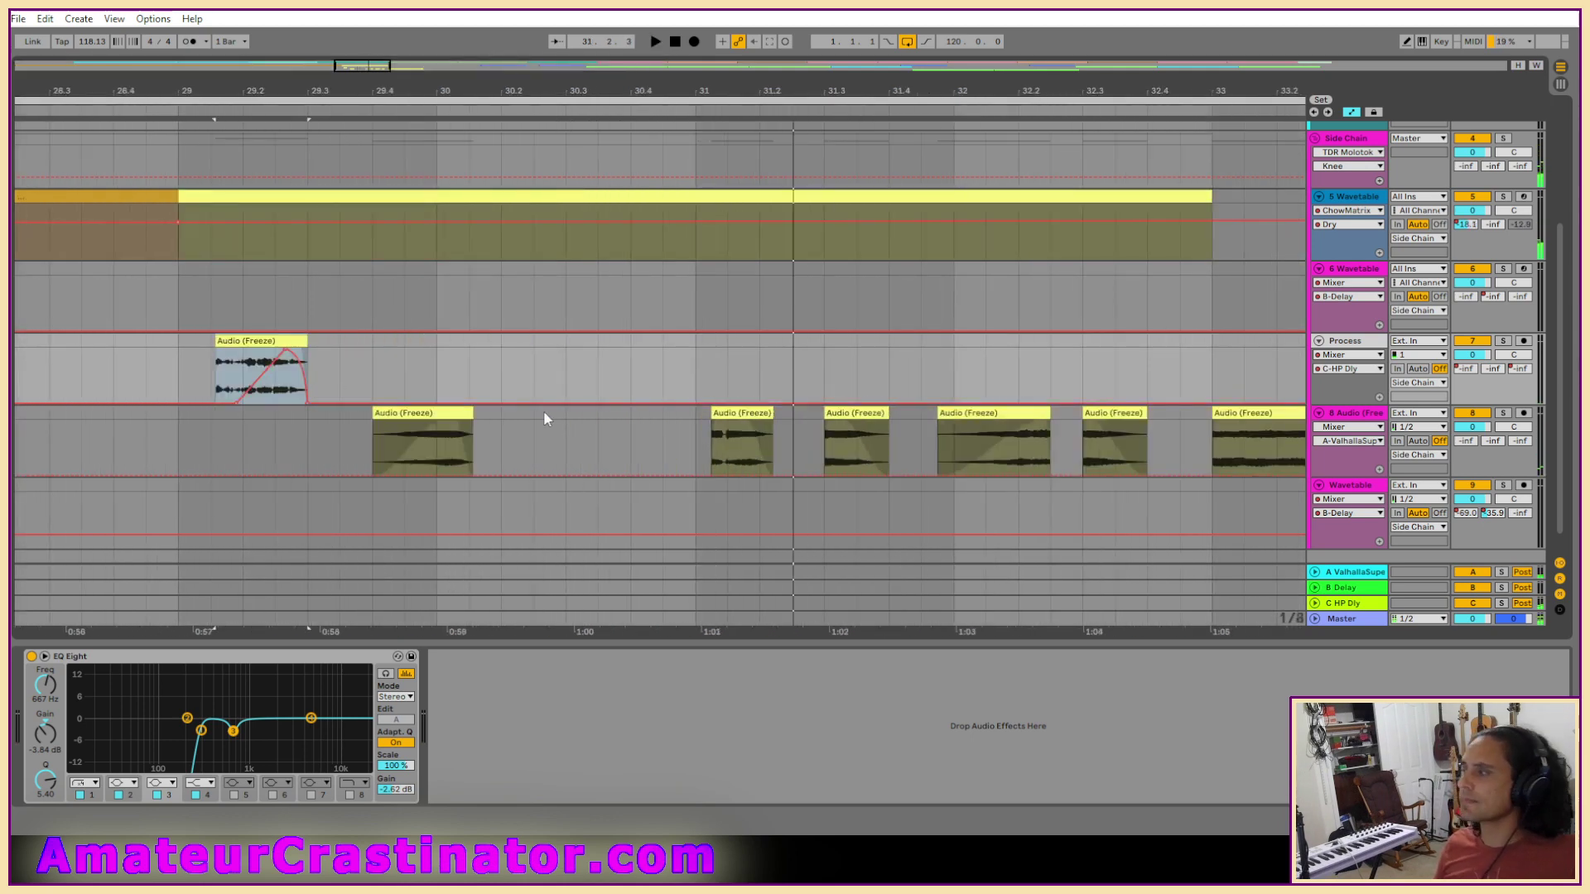
key("space")
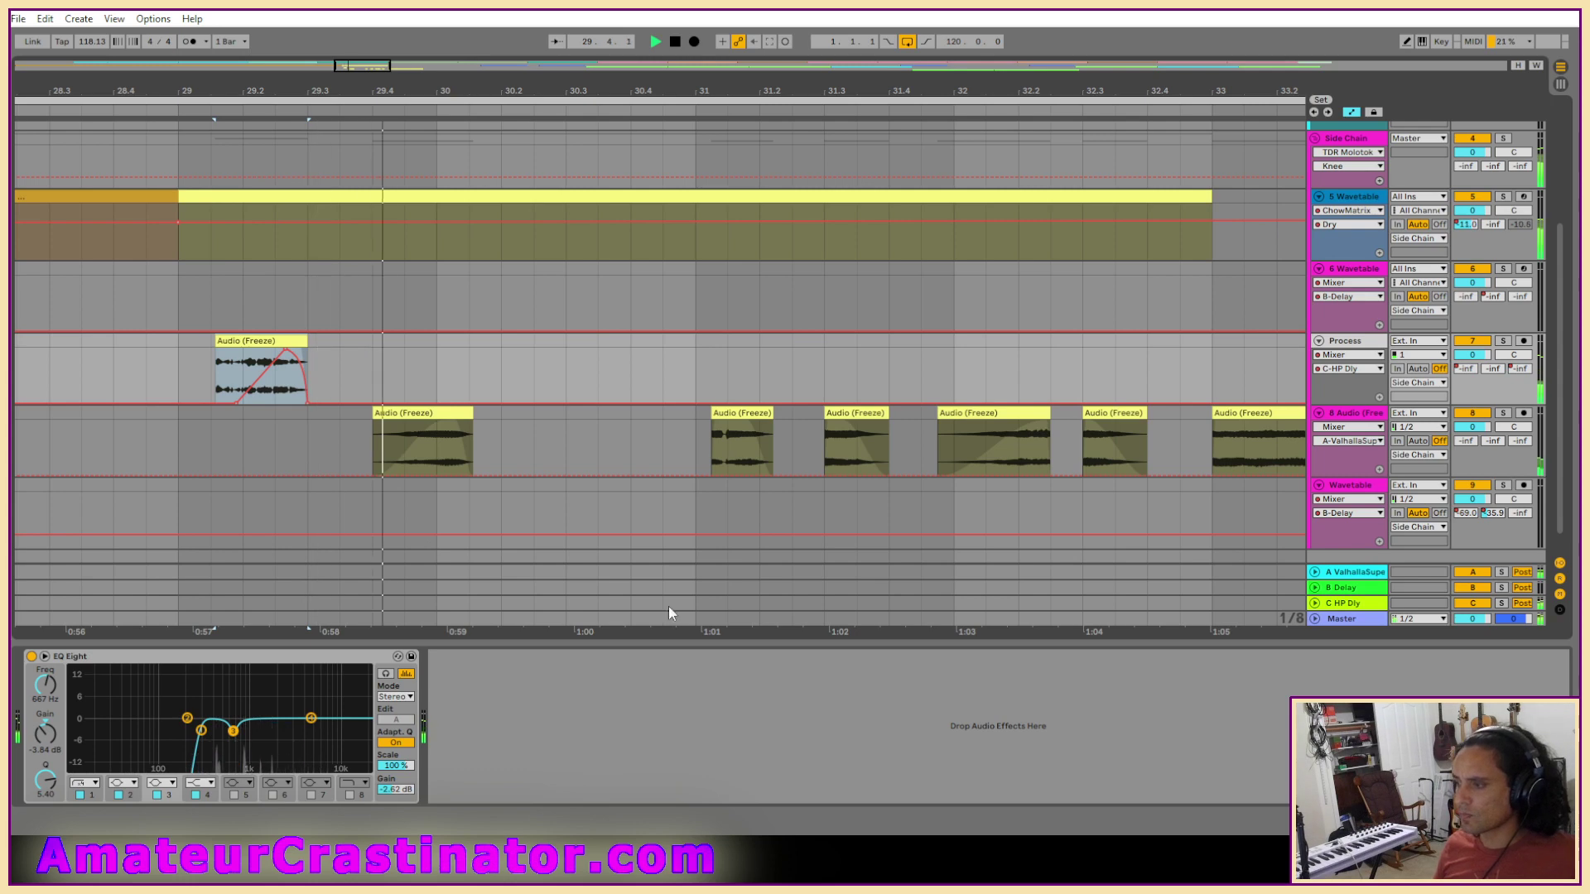
Hide automation, then freeze and flatten the Process track holding the first fragment.
key("a")
key("space")
right_click(1358, 350)
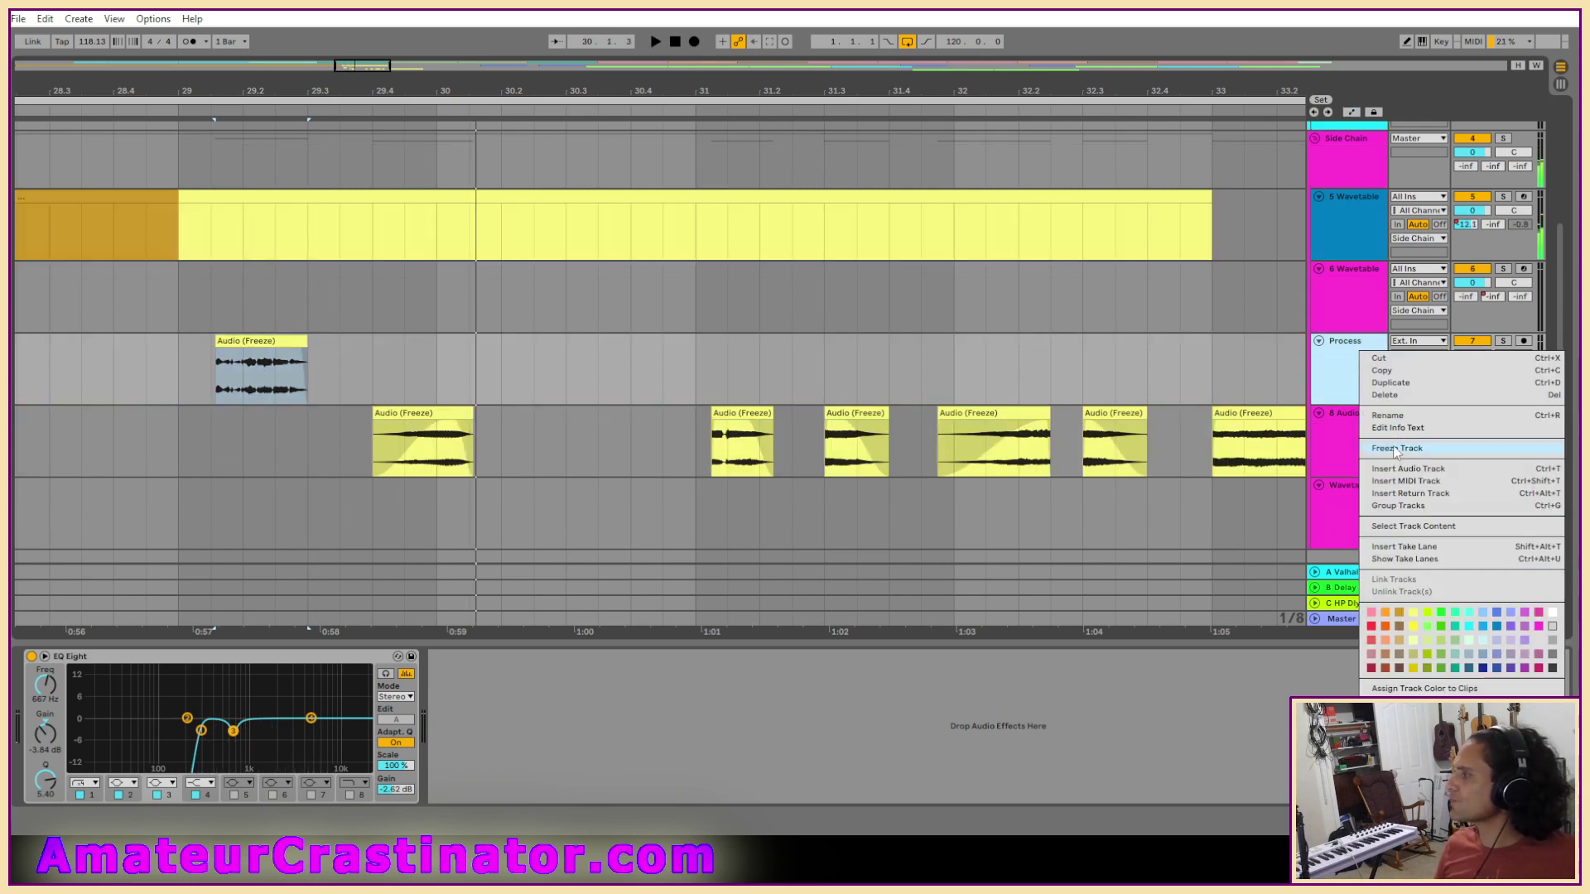
left_click(1399, 462)
right_click(1335, 371)
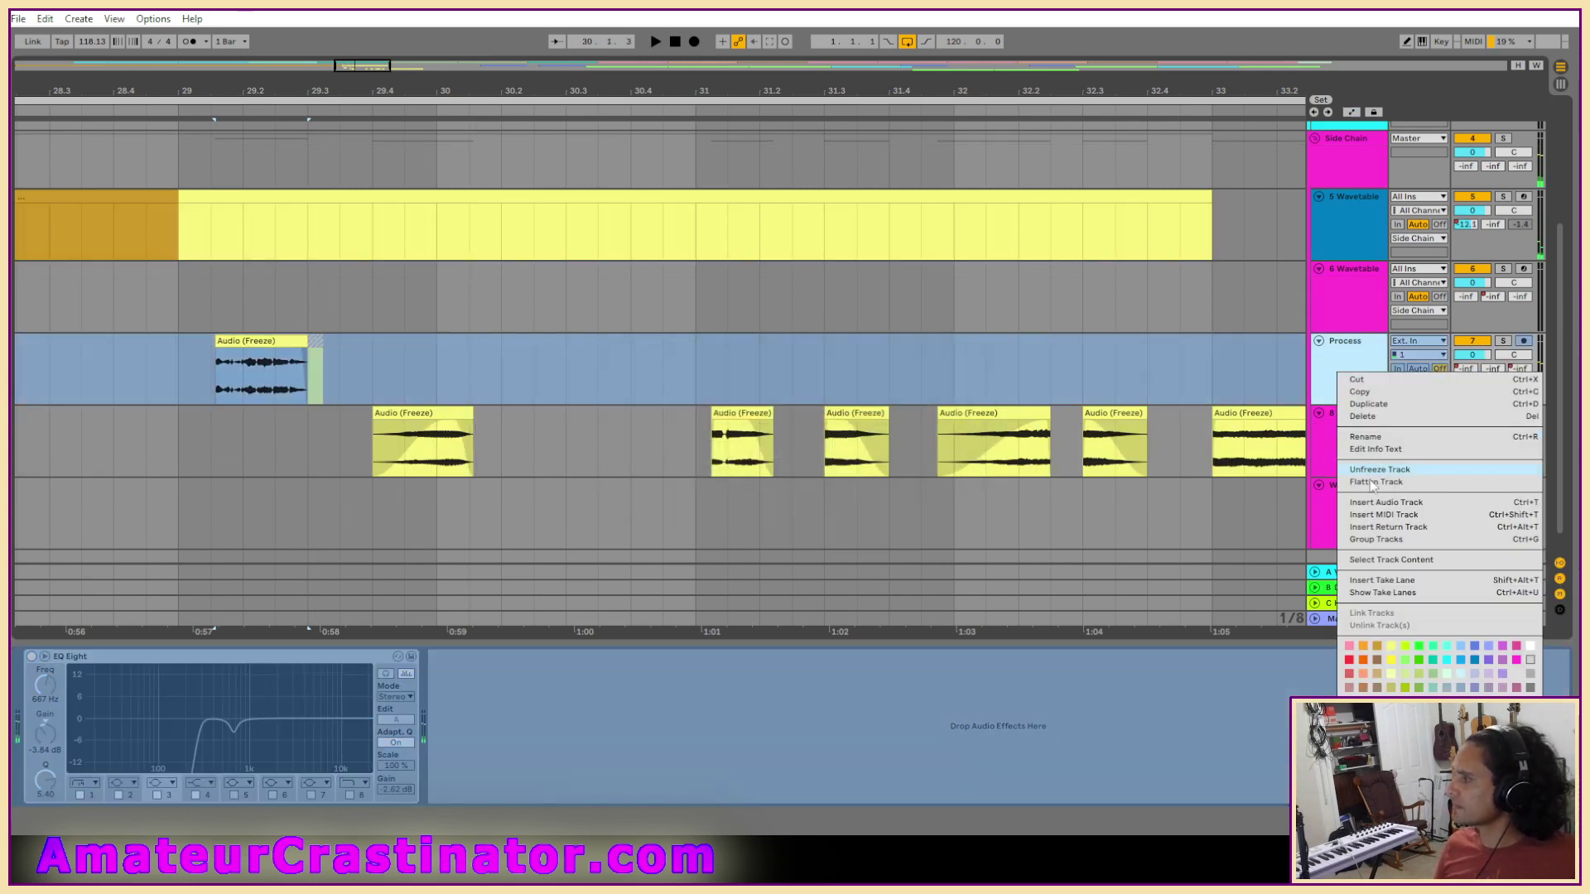
left_click(1375, 494)
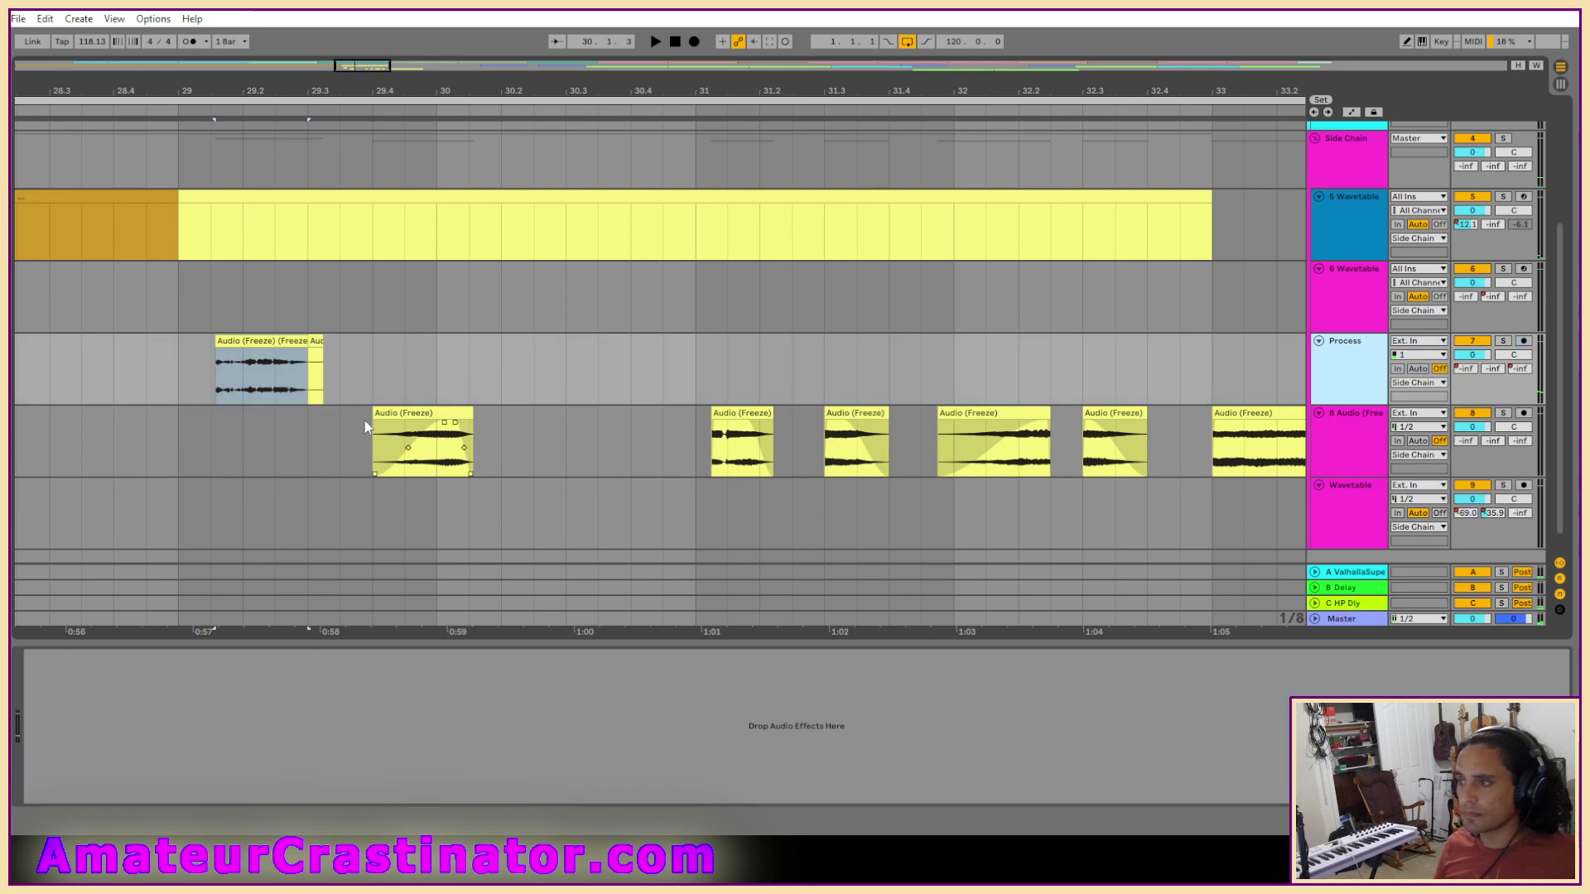
Color the flattened first fragment pink, move it down to the 8 Audio track and play from just before bar 29.
right_click(253, 342)
left_click(265, 715)
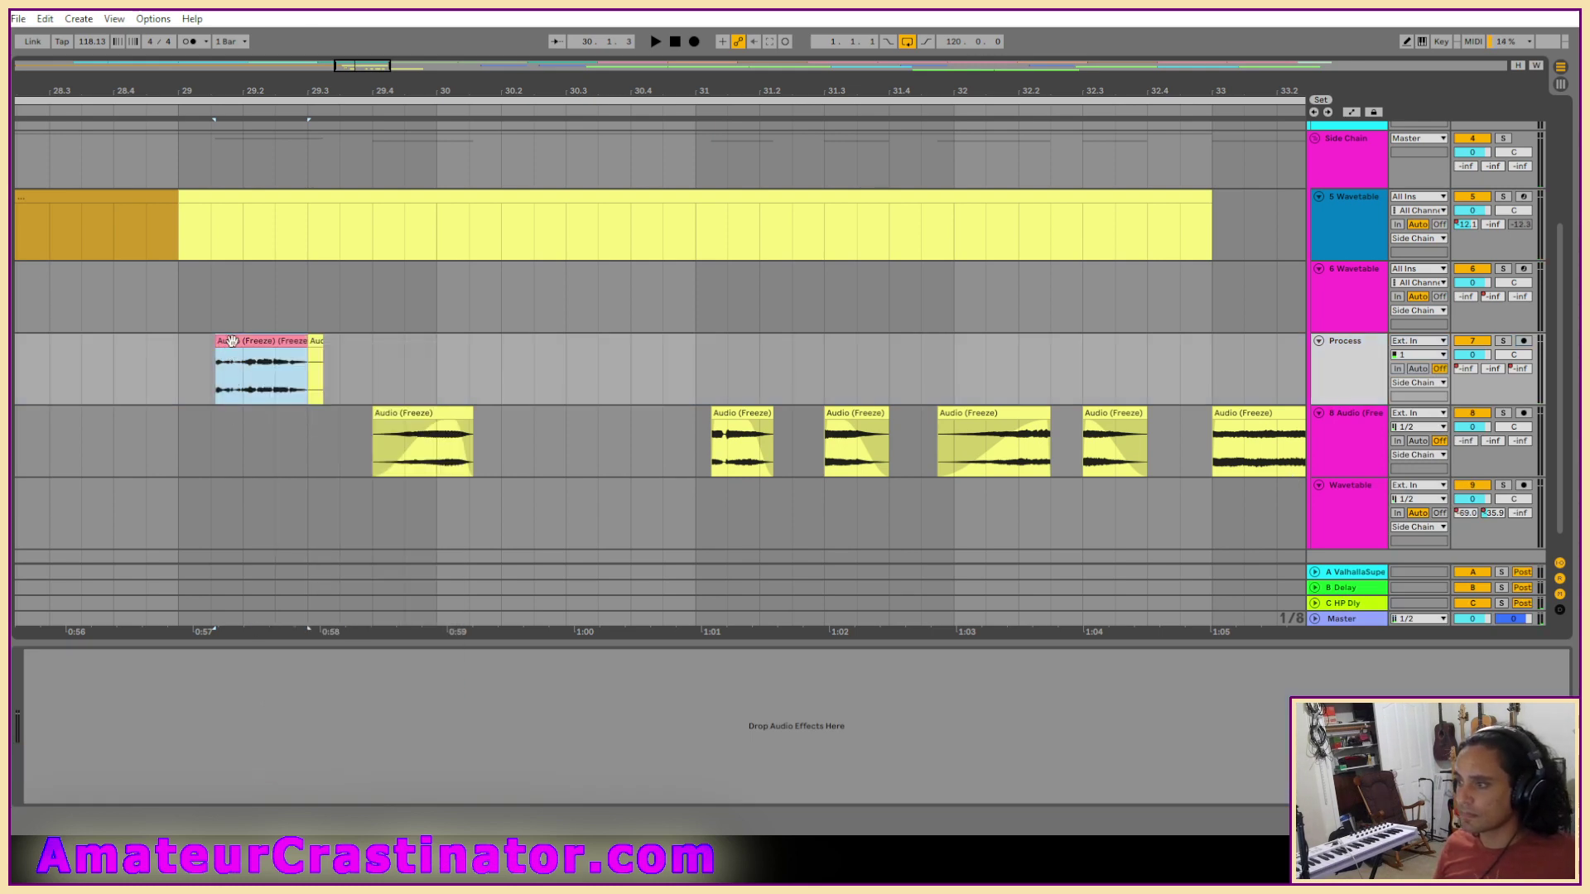
left_click_drag(236, 396, 236, 447)
left_click(48, 383)
key("space")
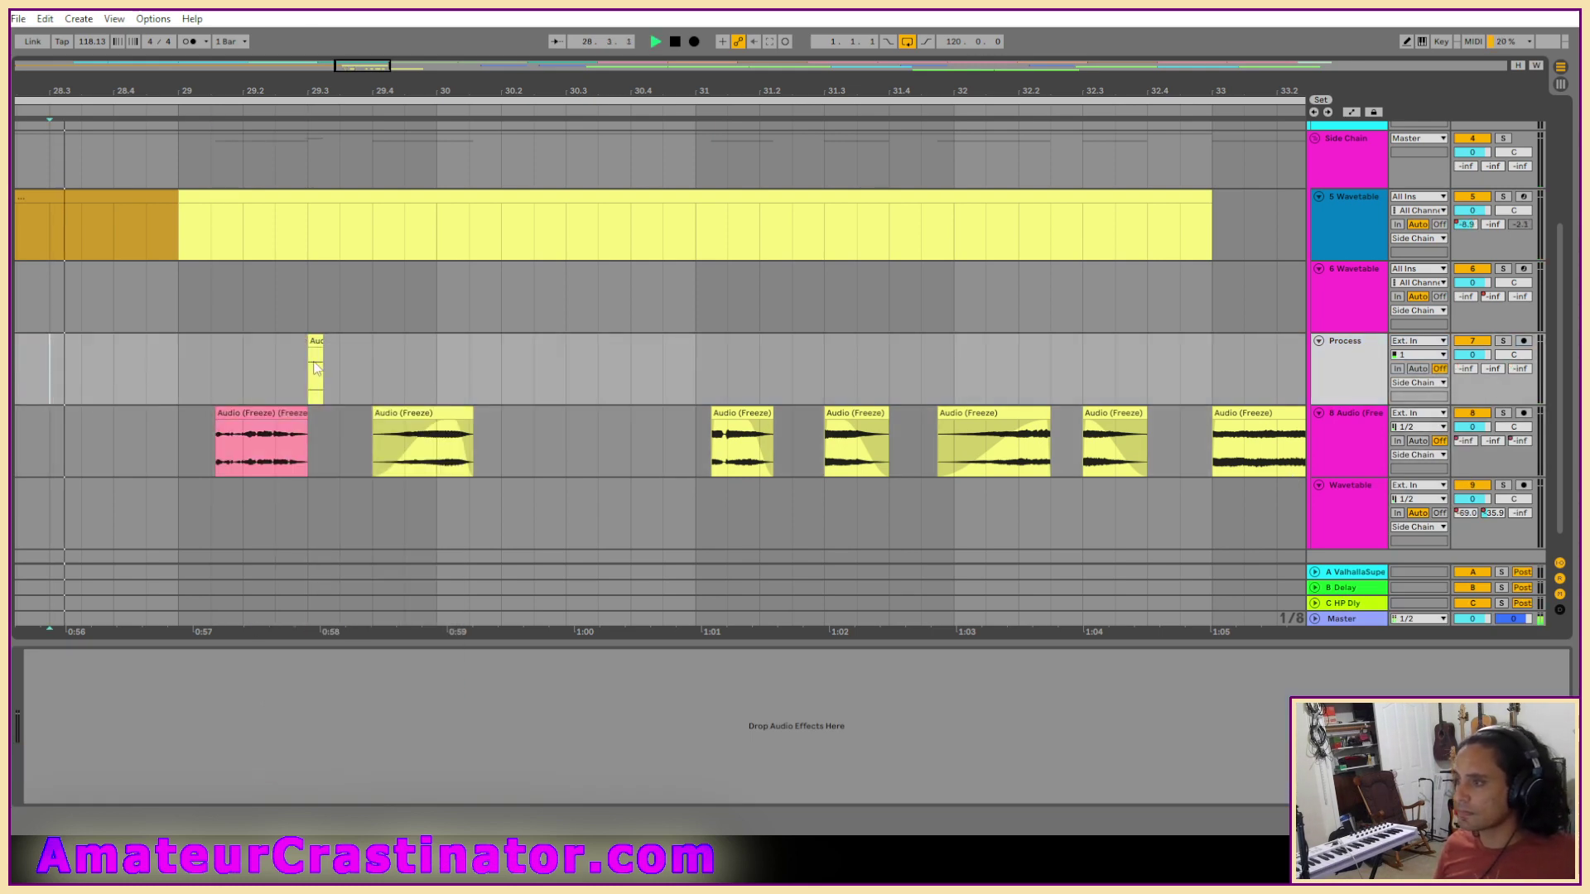
Delete the leftover freeze tail on the Process track and replay the arrangement from bar 25.
left_click_drag(275, 369, 405, 369)
key("space")
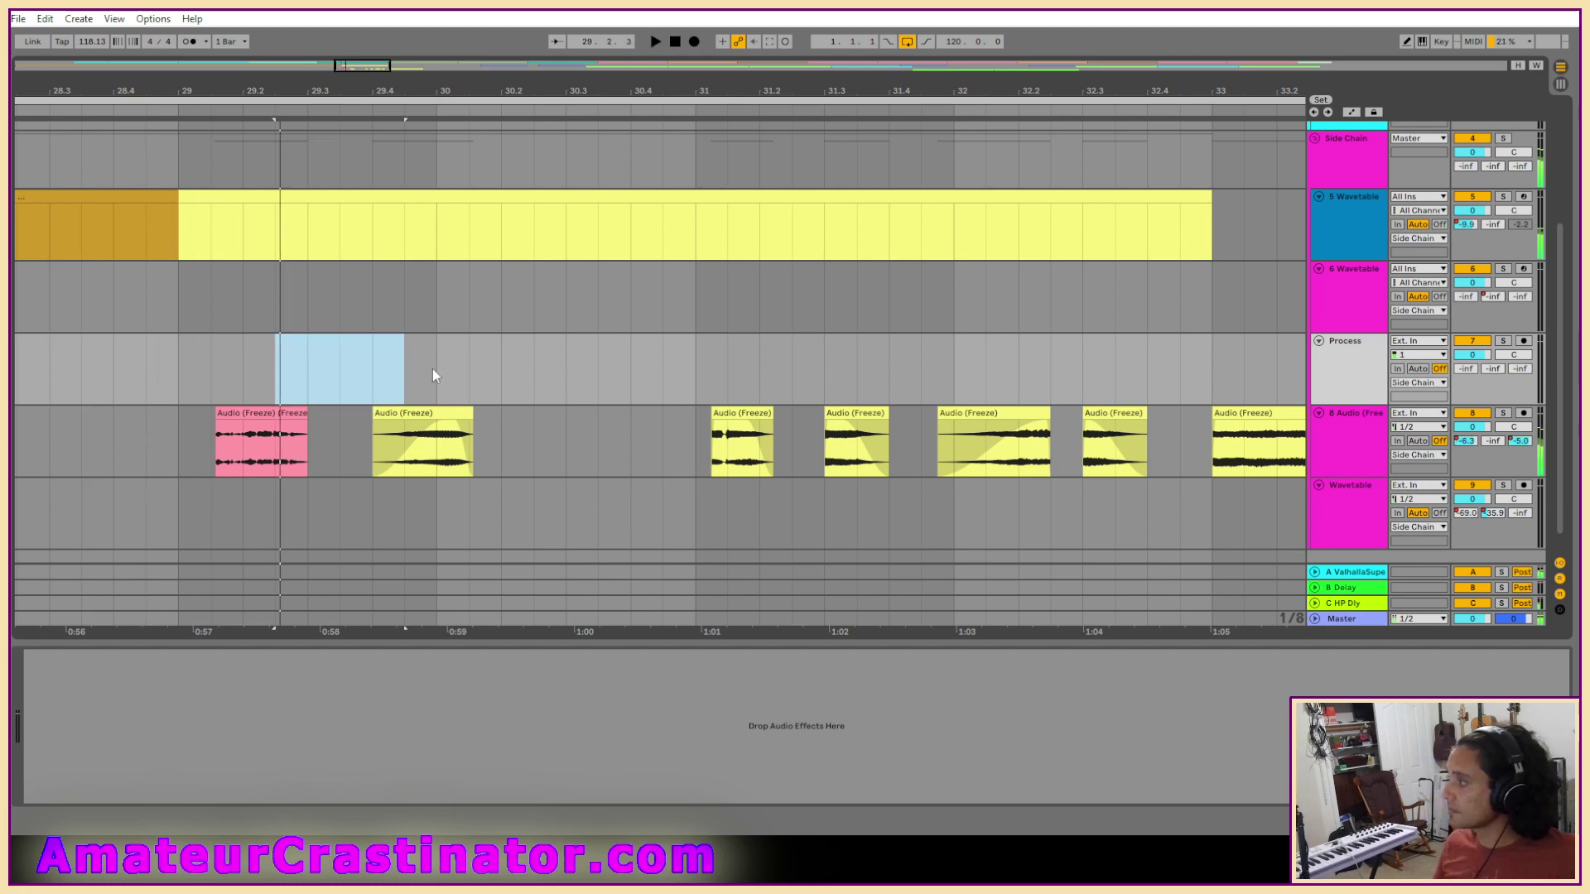
key("space")
key("space")
scroll(295, 375, "down", 5)
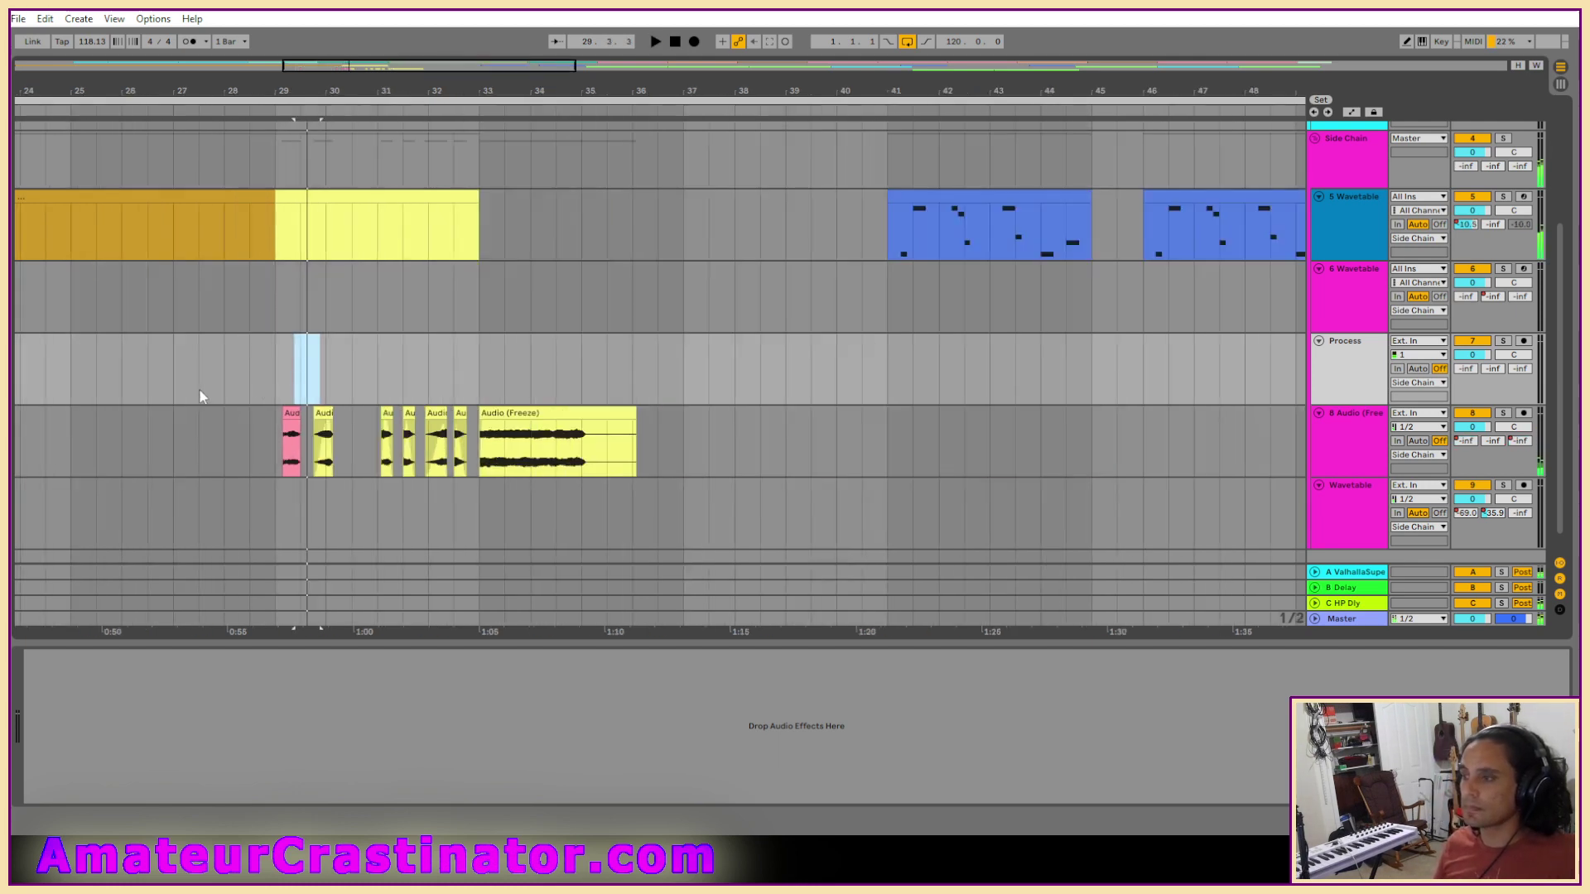
left_click(70, 381)
key("space")
scroll(186, 454, "up", 4)
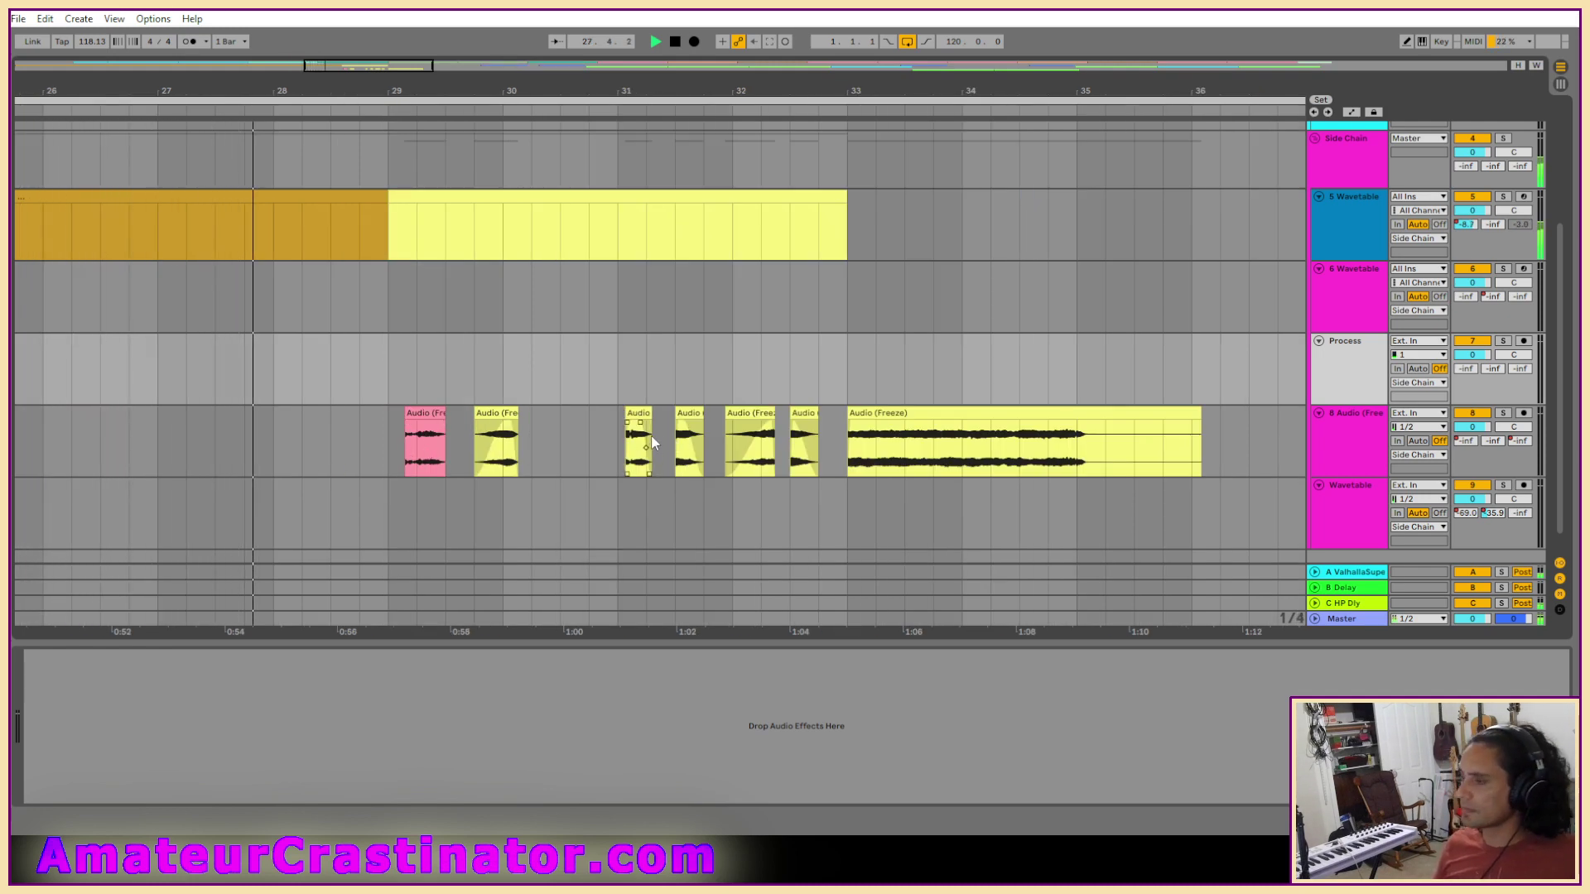
scroll(653, 436, "up", 4)
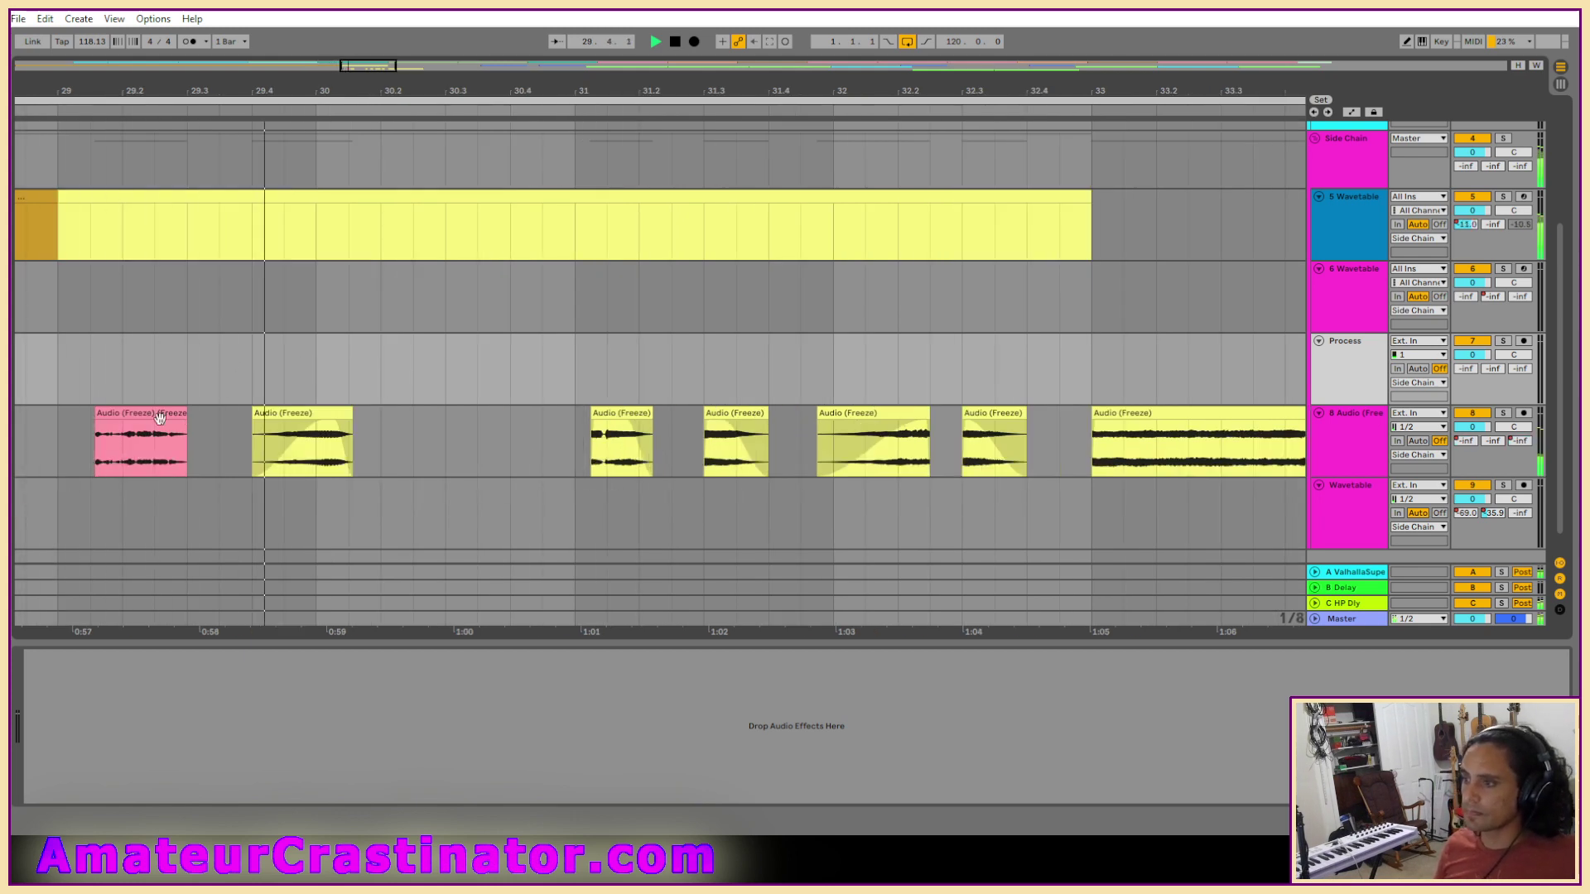
Move the second fragment, at 29.4, up to the Process track and set EQ Eight's band 1 to a low-cut filter.
left_click_drag(303, 456, 297, 381)
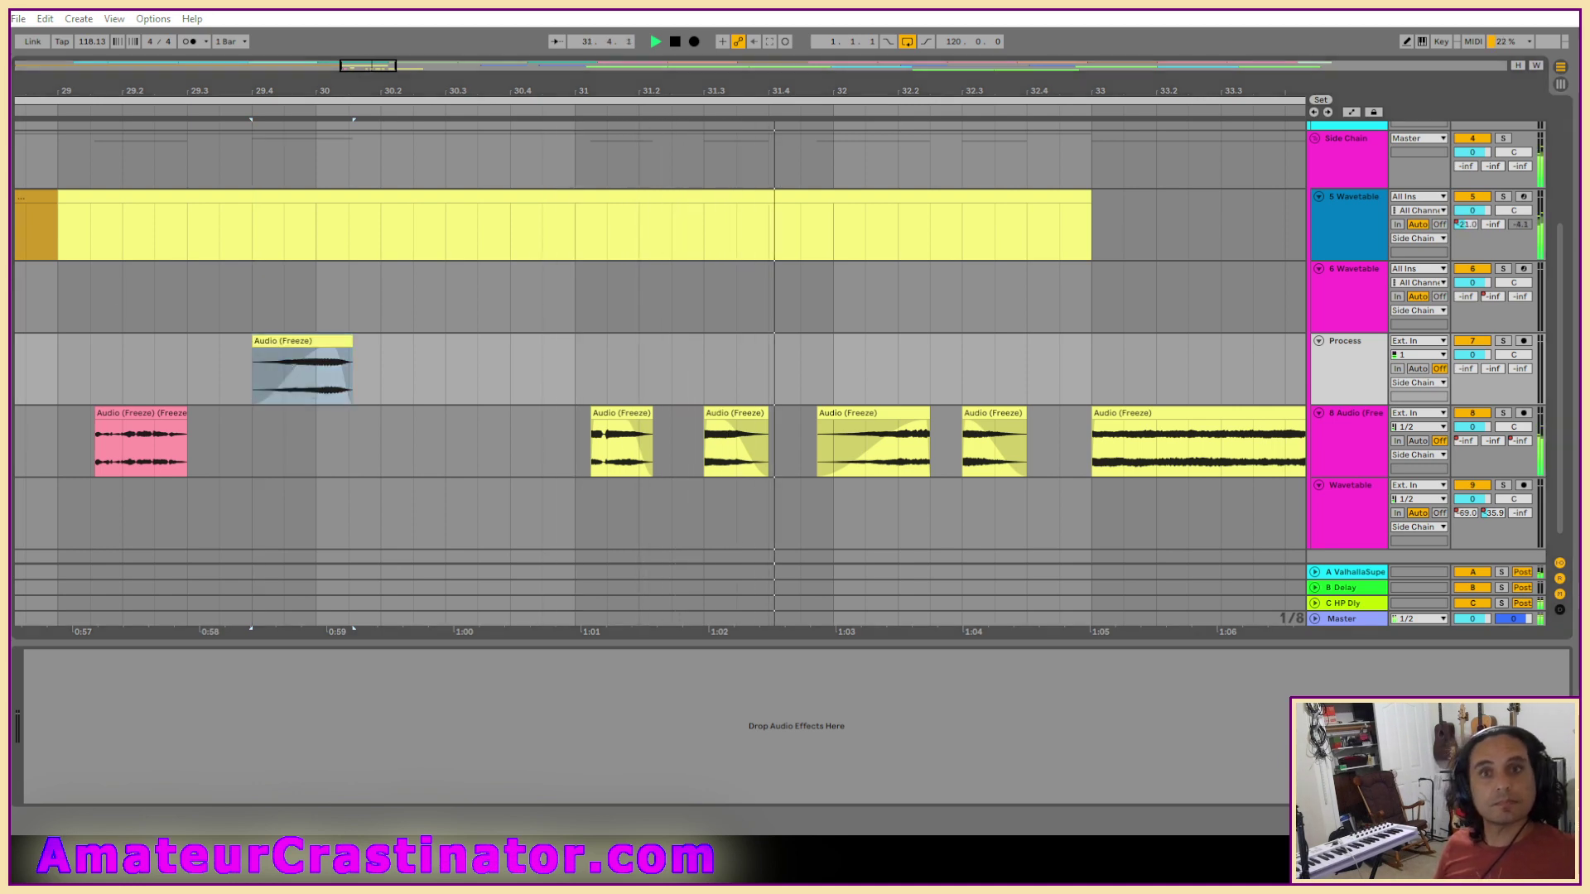
left_click(93, 783)
left_click(81, 750)
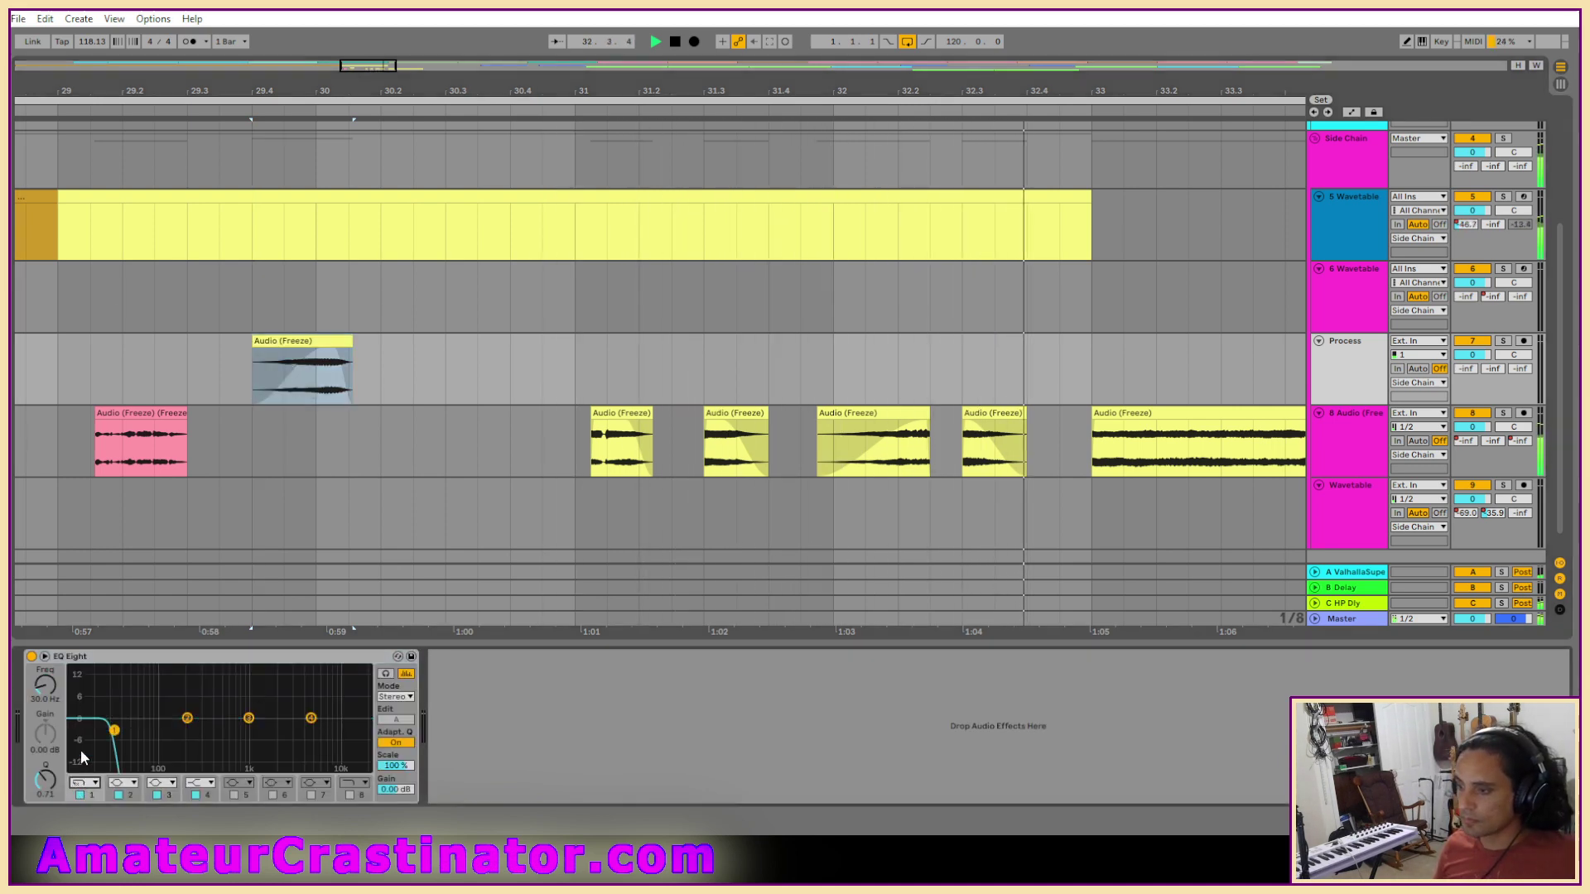
left_click(94, 783)
left_click(82, 698)
Solo the Process track and shape EQ Eight with a low cut, a dip near 1 kHz and a high shelf about 7.5 dB up at 1.67 kHz.
key("space")
key("space")
left_click_drag(114, 730, 268, 693)
key("space")
key("space")
key("space")
key("space")
key("space")
key("space")
key("space")
key("space")
key("space")
key("space")
key("space")
key("s")
key("space")
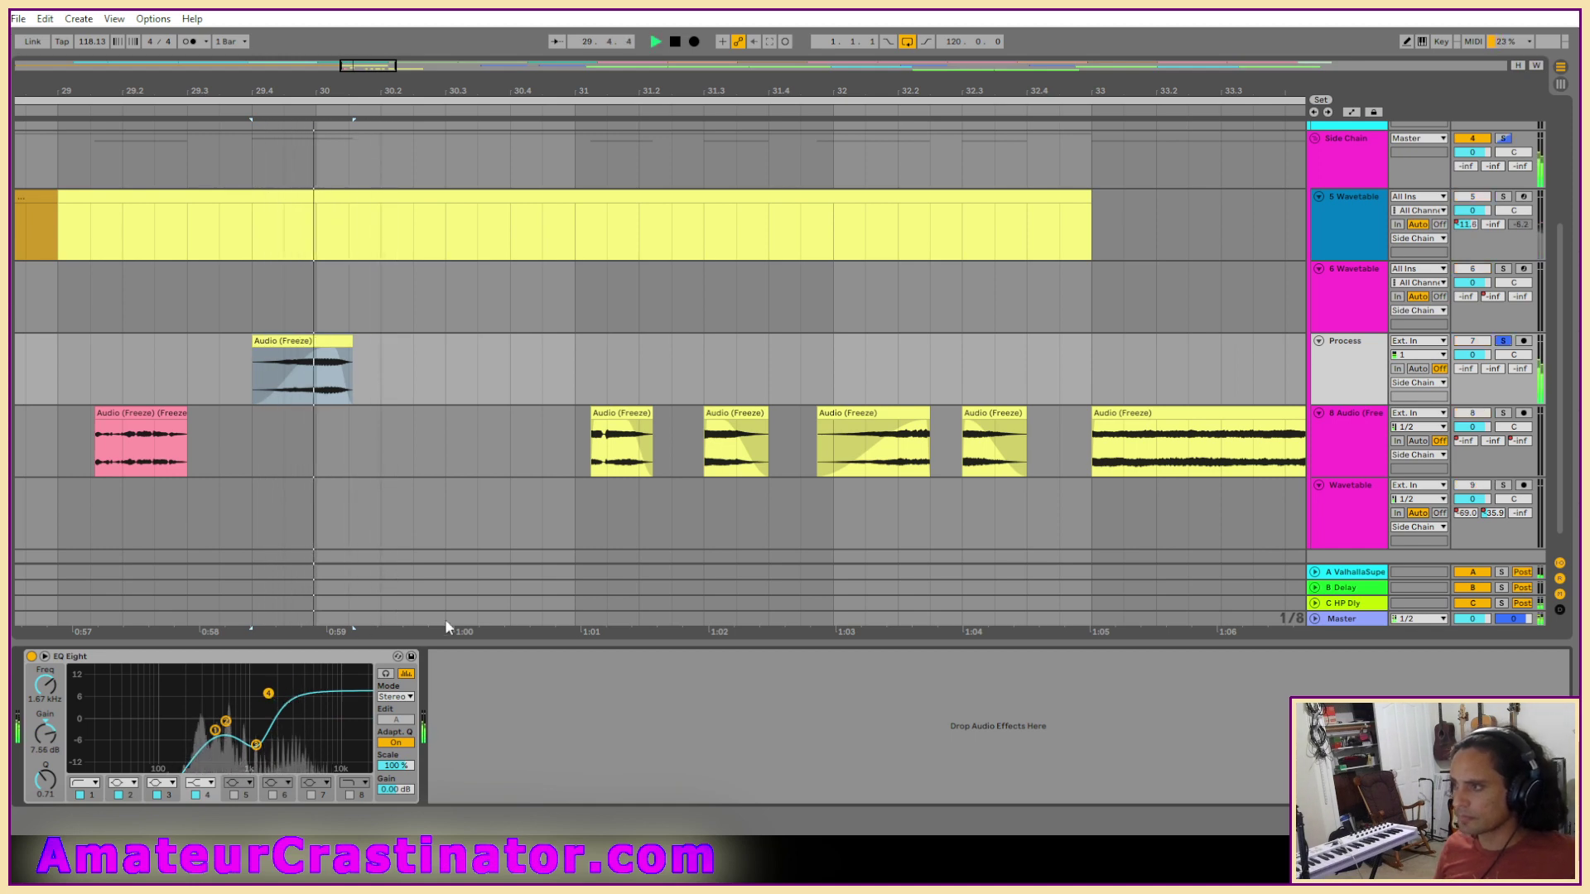
Unsolo the Process track and audition the equalized second fragment in context from just before bar 29.
left_click(1503, 340)
key("space")
key("space")
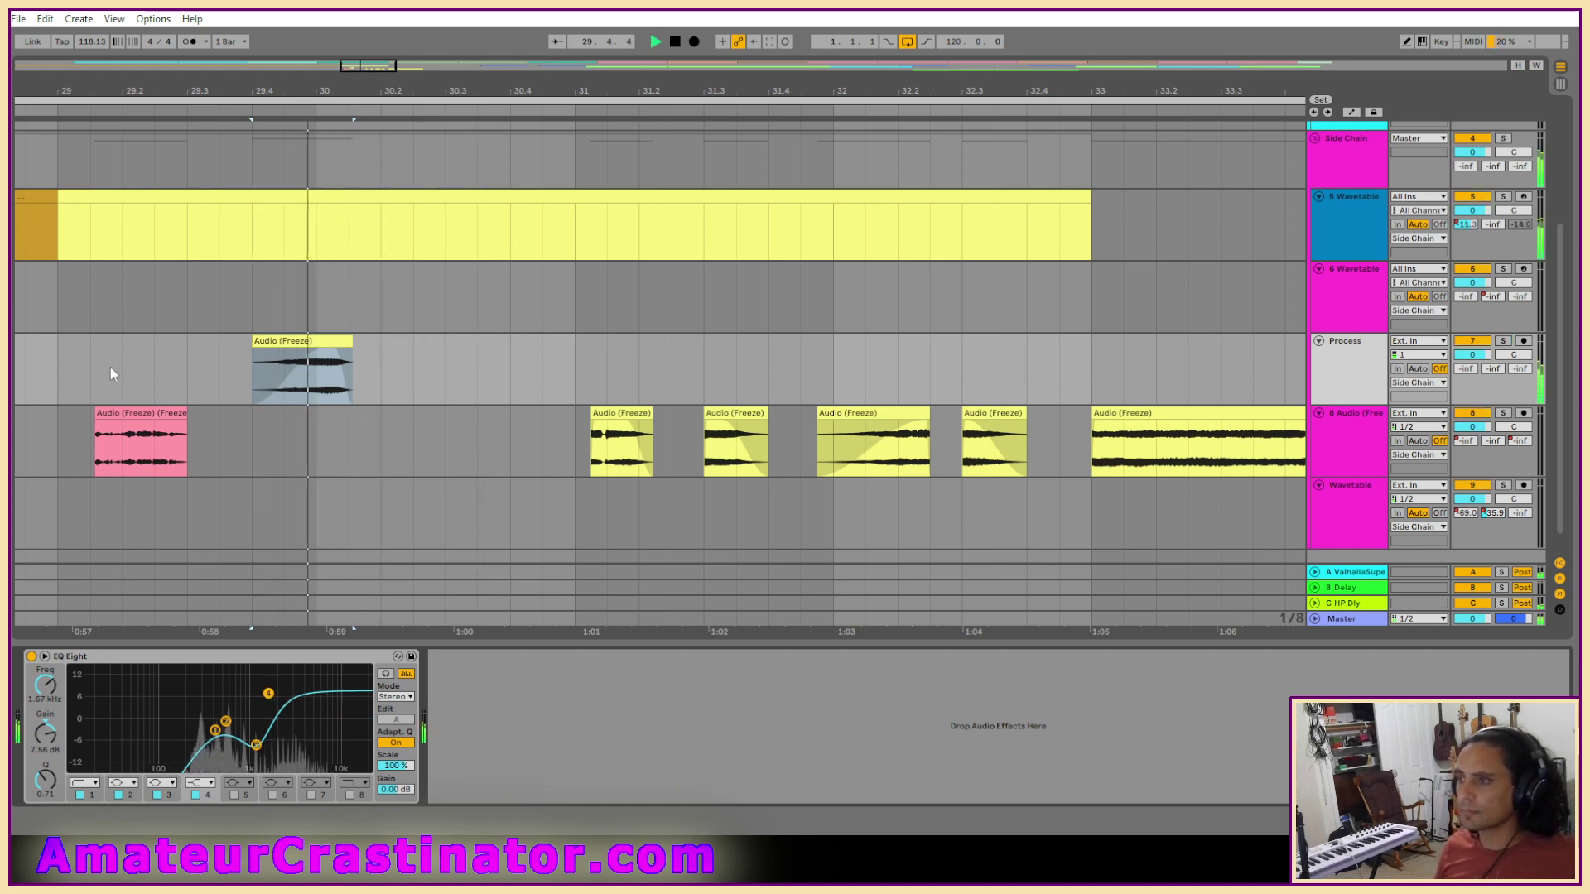
left_click(27, 379)
key("space")
key("space")
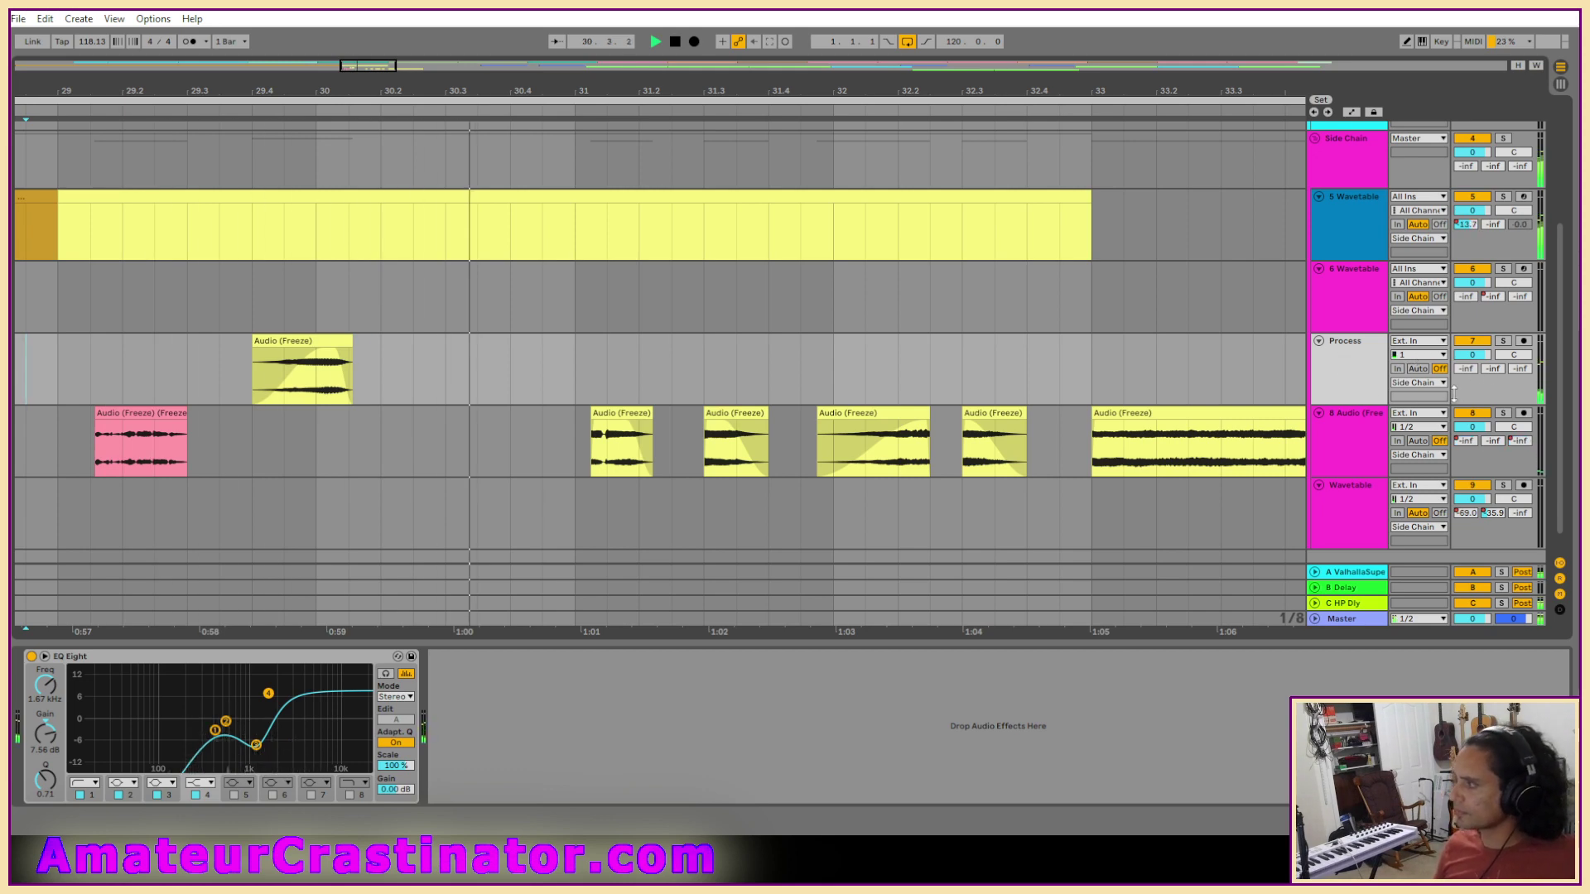
Show automation, set the A-ValhallaSupermassive send to -9.0 dB across the second fragment and audition it.
key("a")
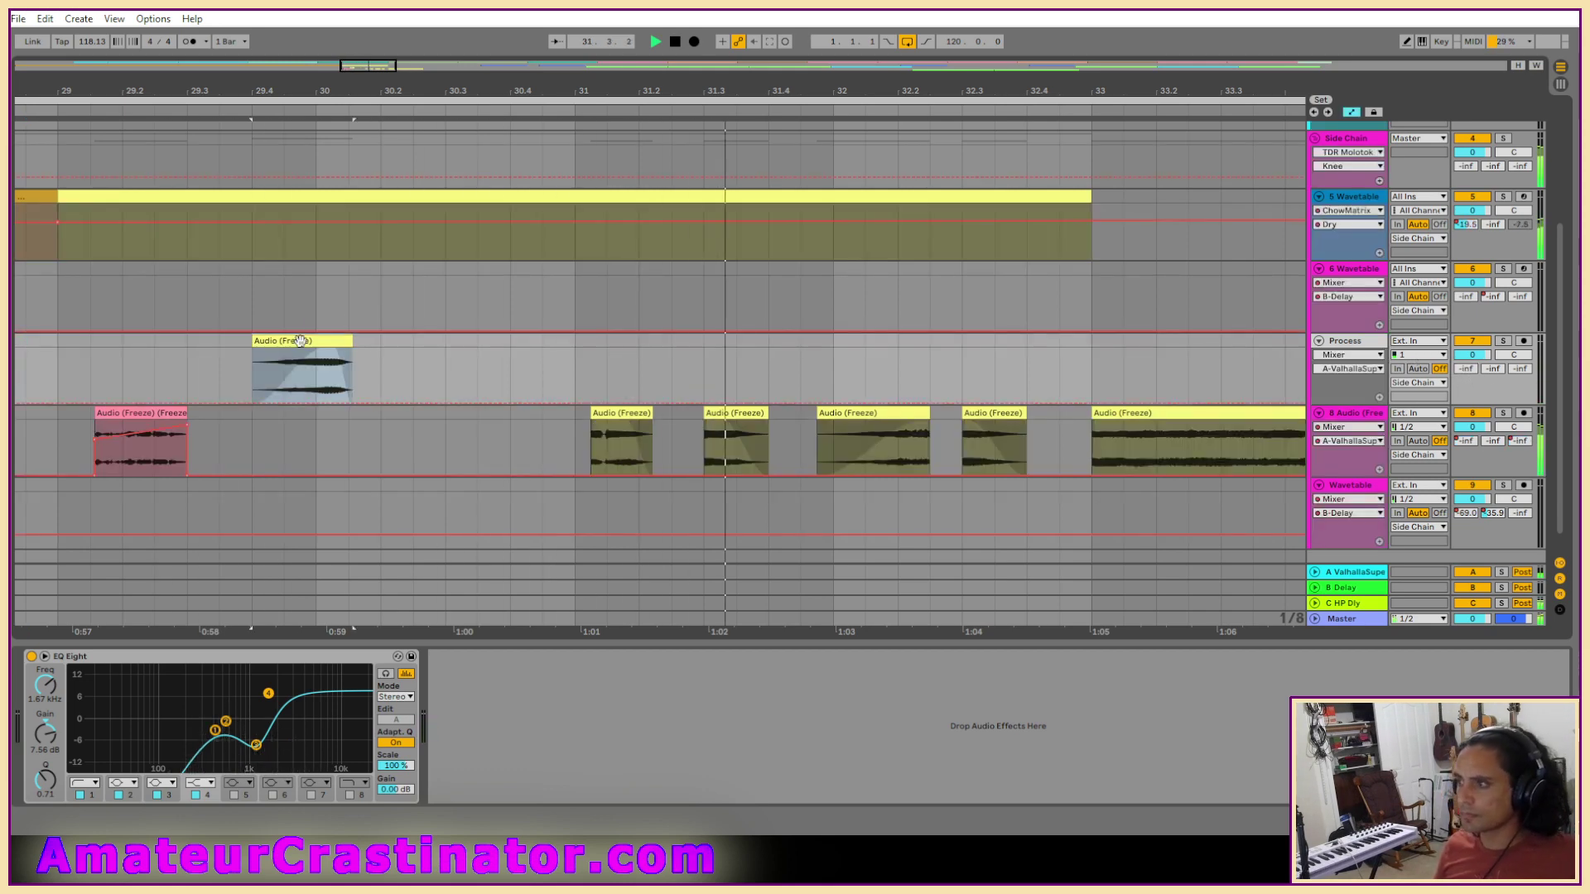
left_click_drag(295, 396, 298, 358)
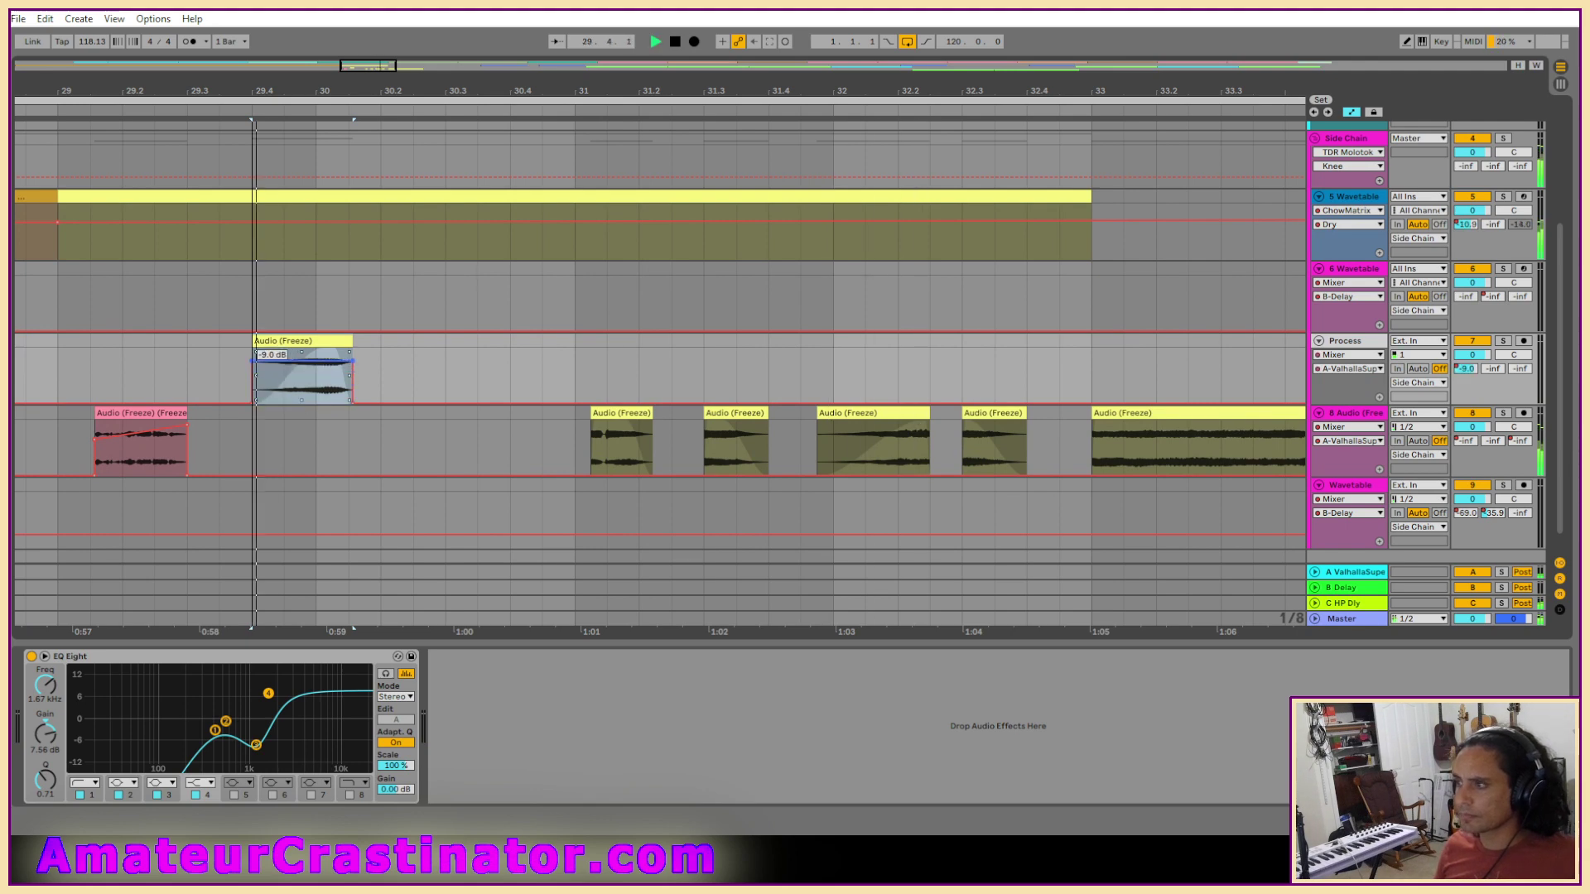
key("space")
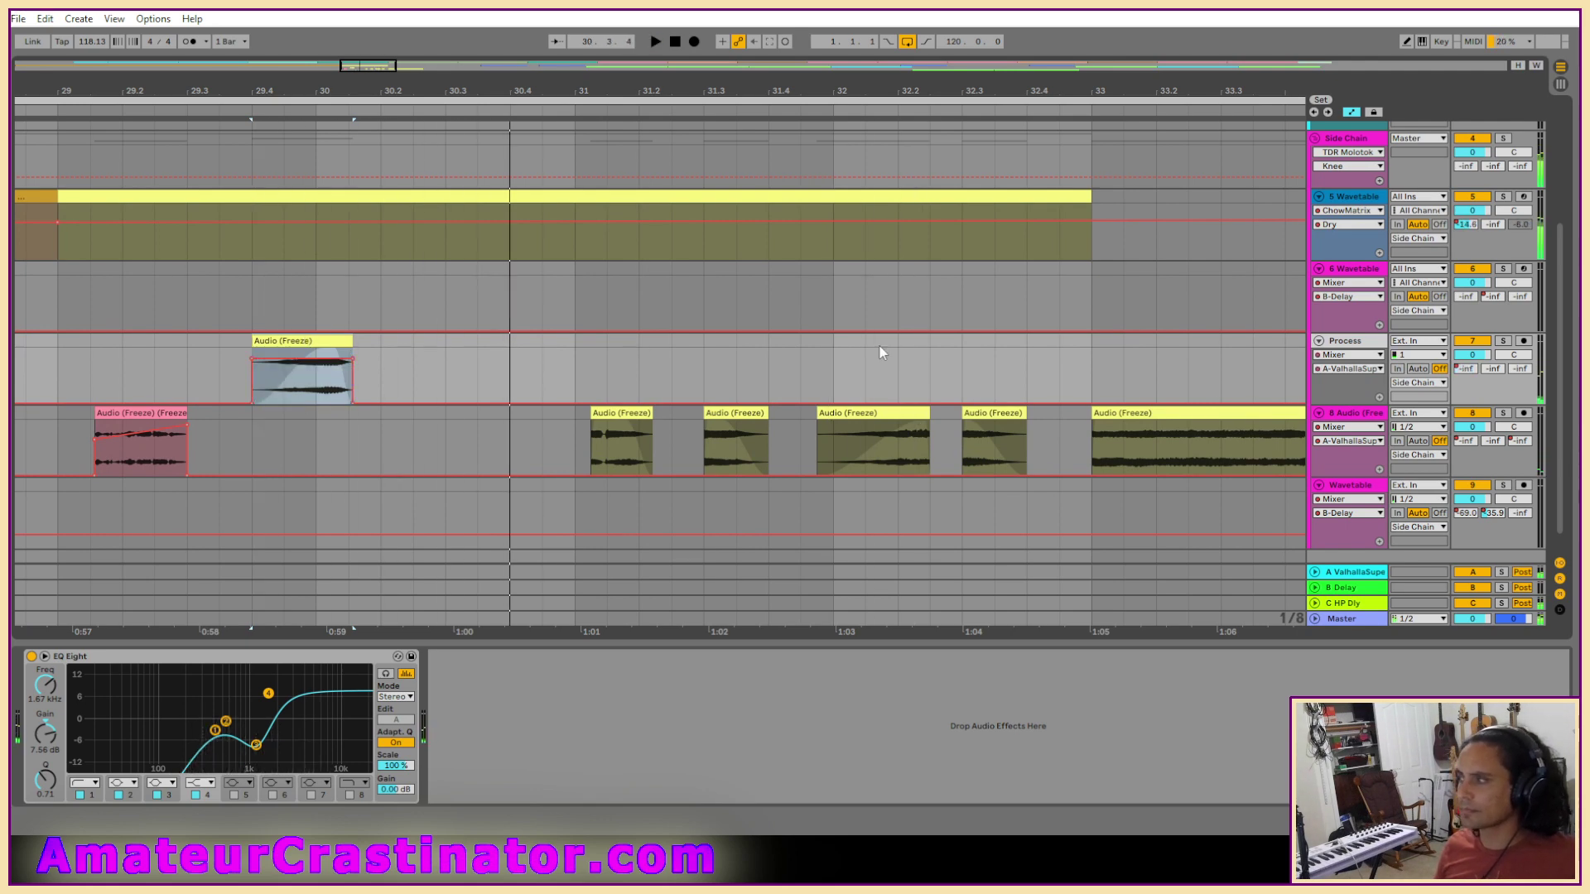
Hide automation, then freeze and flatten the Process track holding the second fragment.
key("a")
right_click(1347, 354)
left_click(1381, 450)
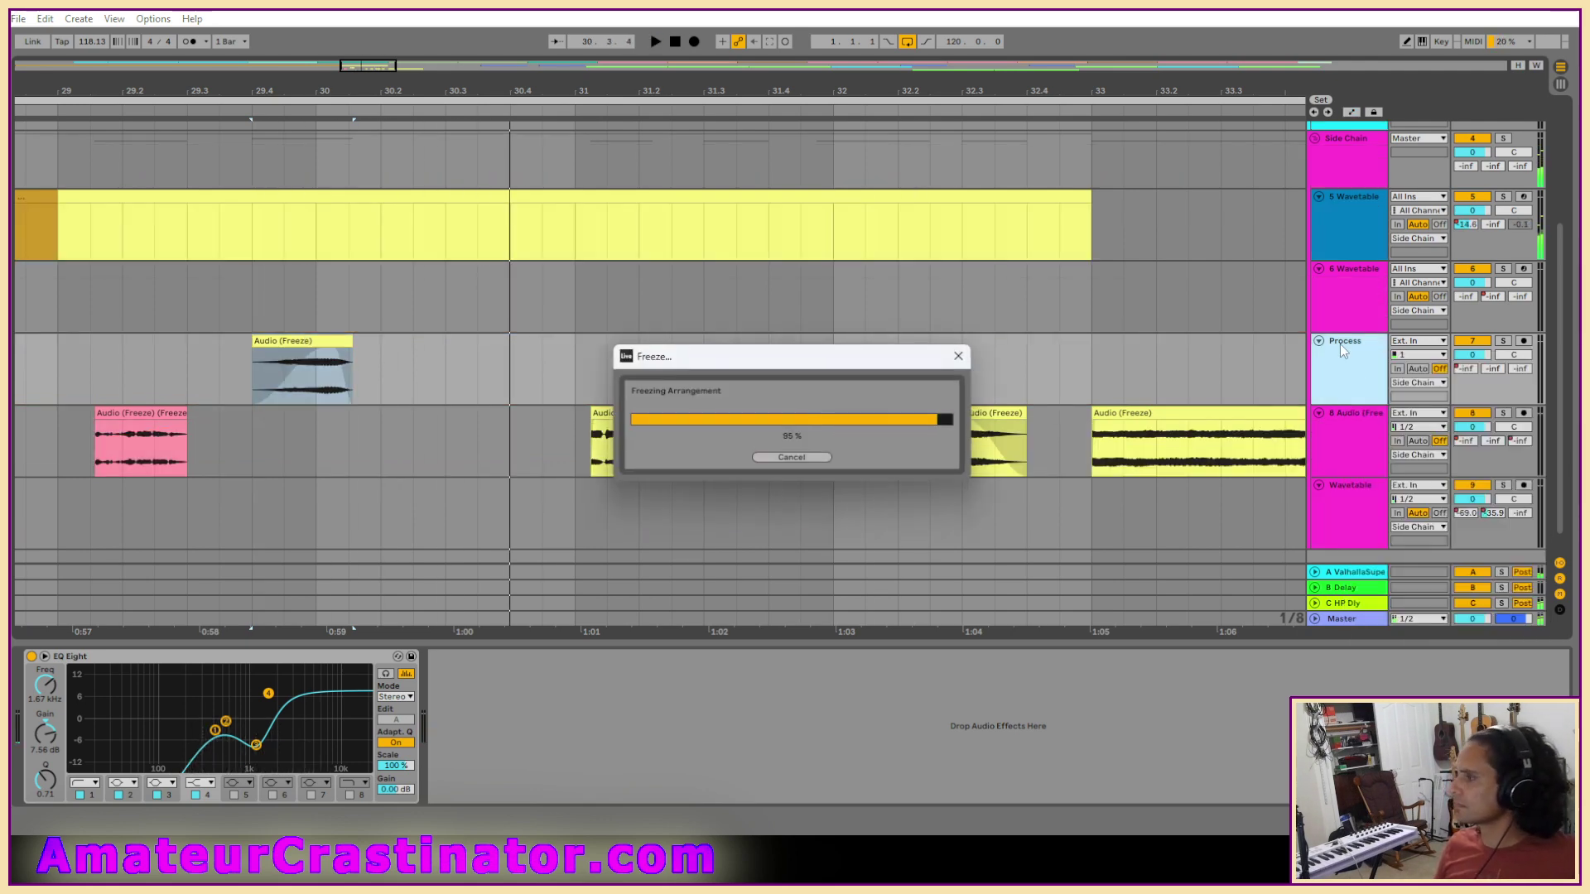
key("Delete")
right_click(1353, 345)
key("Escape")
key("ctrl+z")
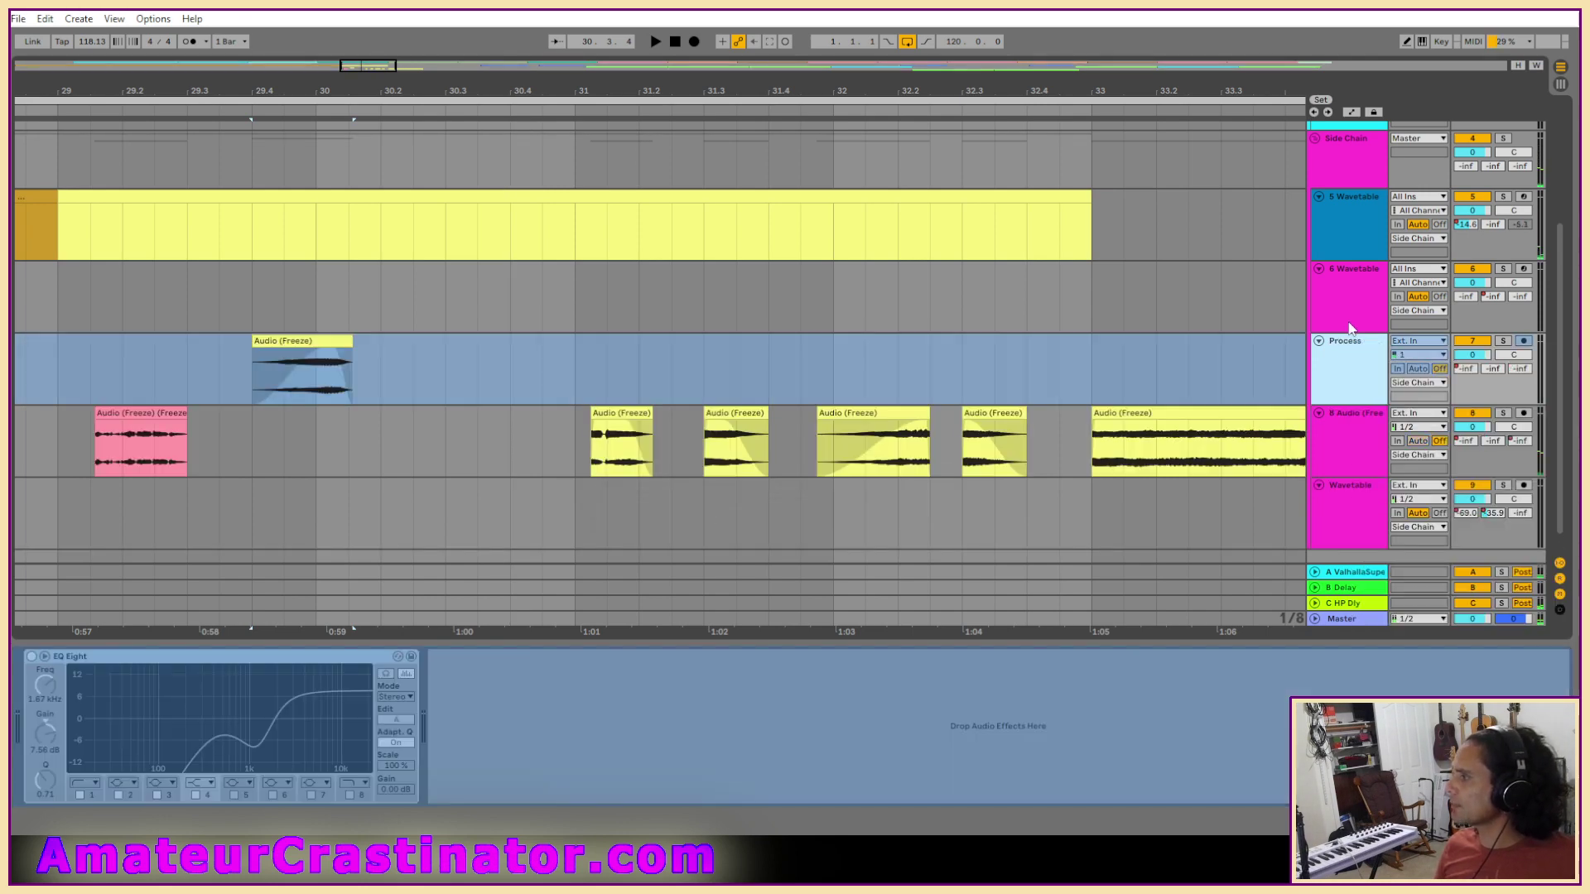
right_click(1353, 354)
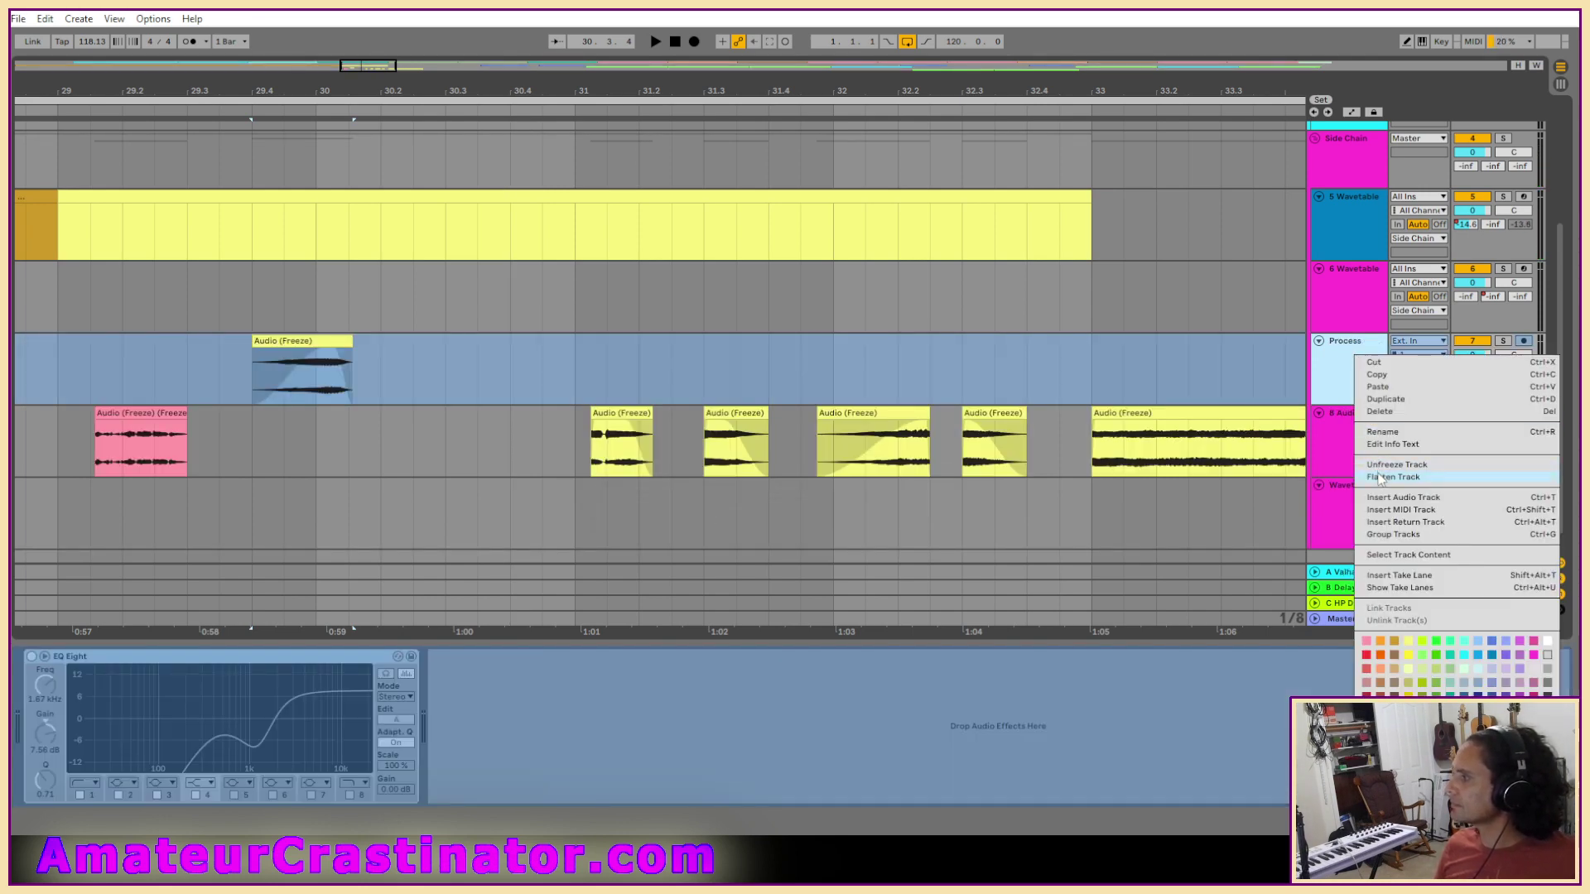
left_click(1381, 454)
Color the flattened second fragment pink, move it back to the 8 Audio track and play from bar 29.
right_click(294, 339)
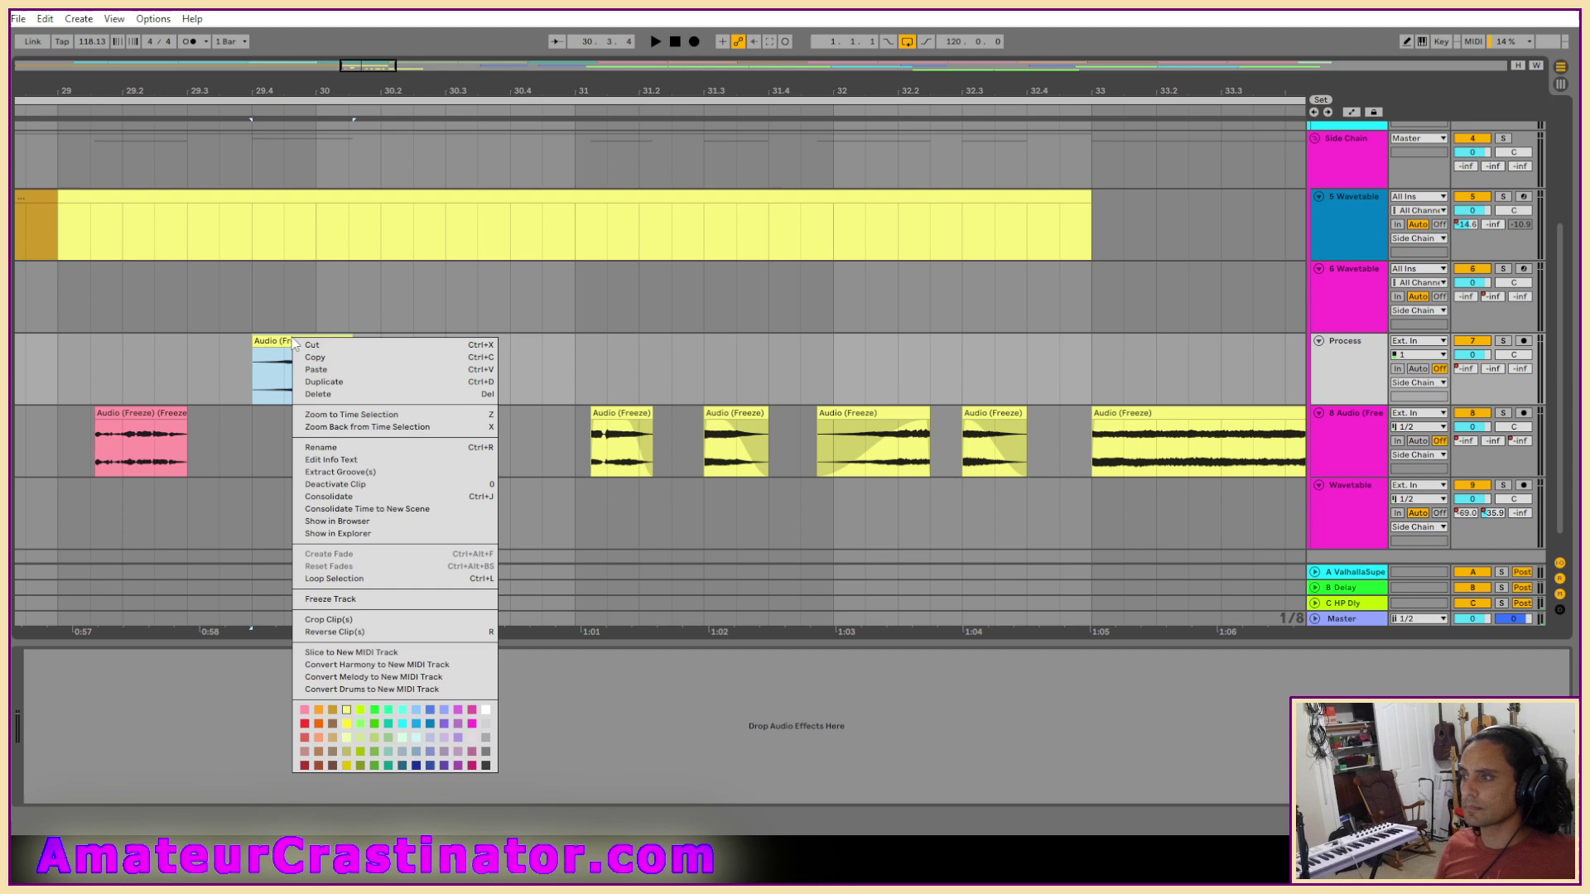
left_click(305, 710)
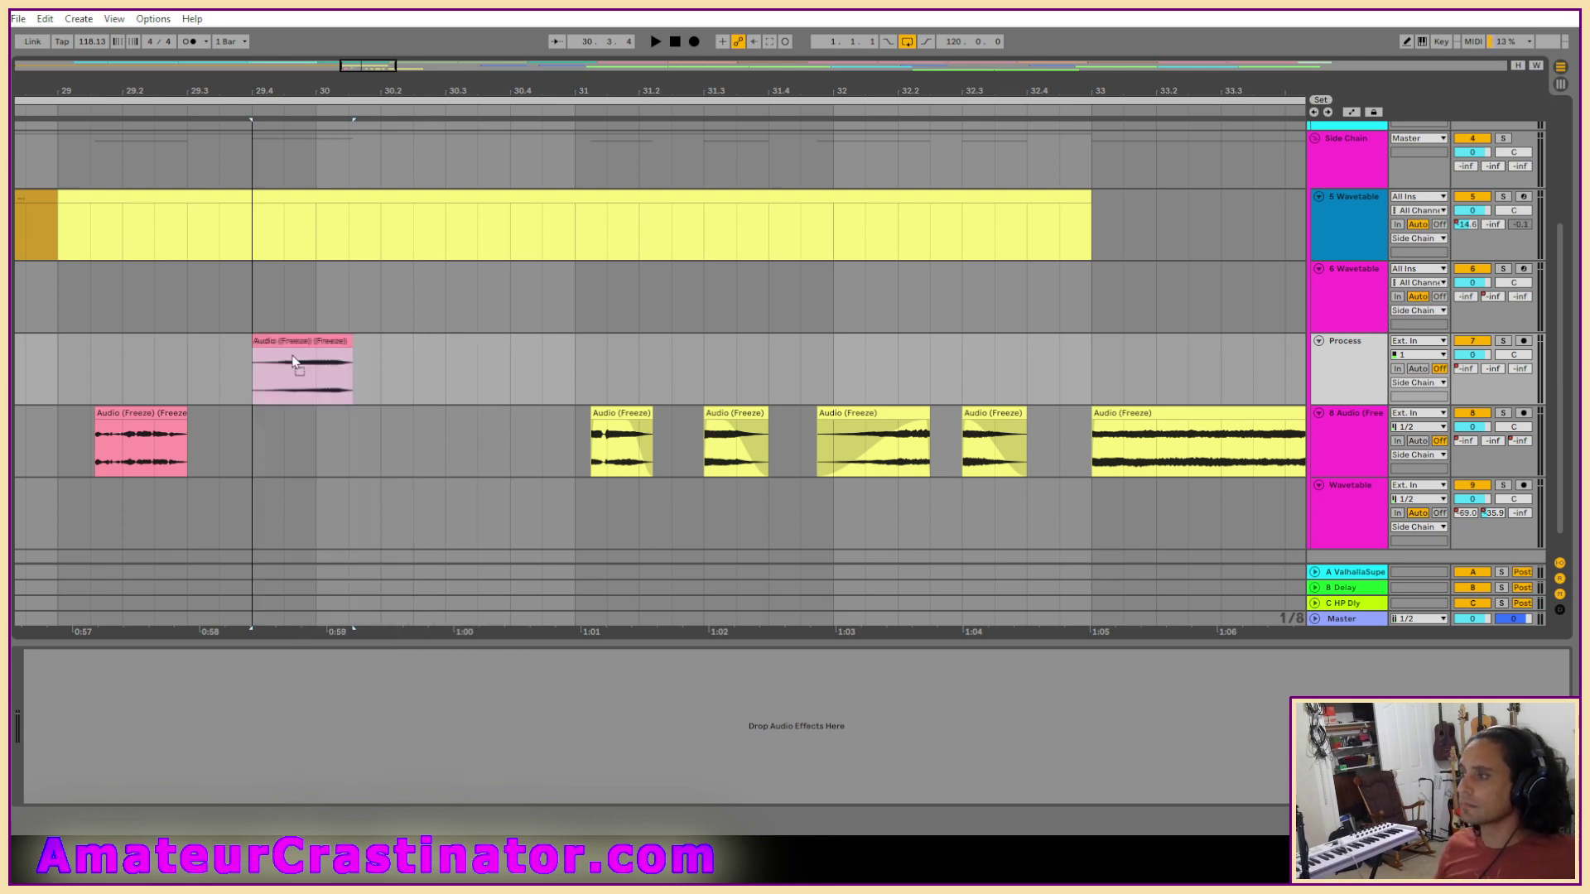
left_click_drag(292, 336, 291, 408)
left_click(124, 385)
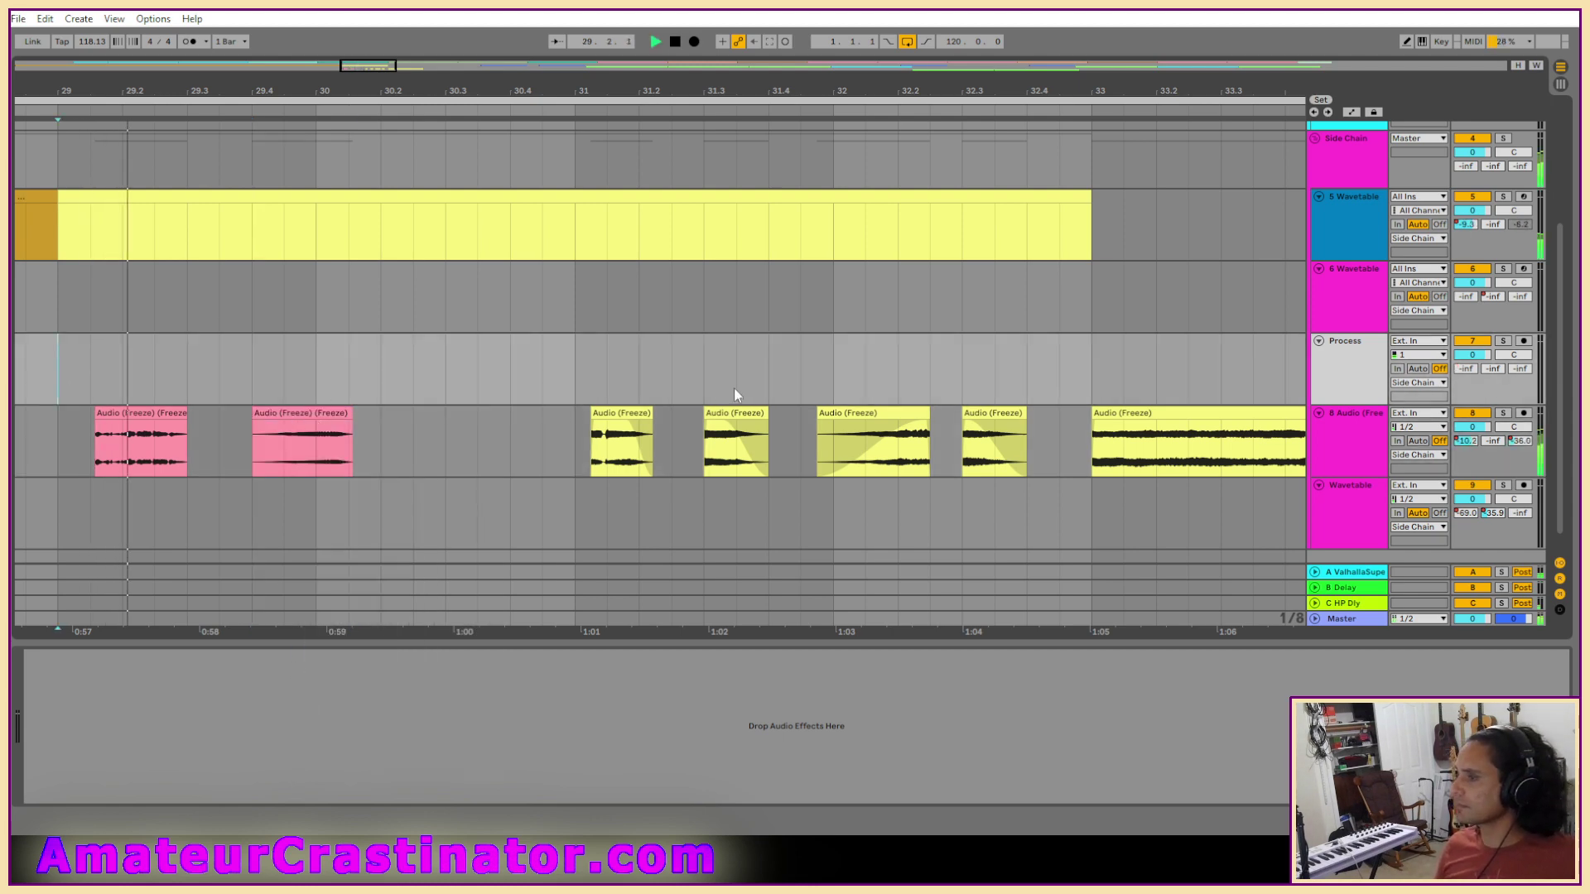
Move the third fragment, just after bar 31, from the 8 Audio track up to the Process track and show automation.
key("space")
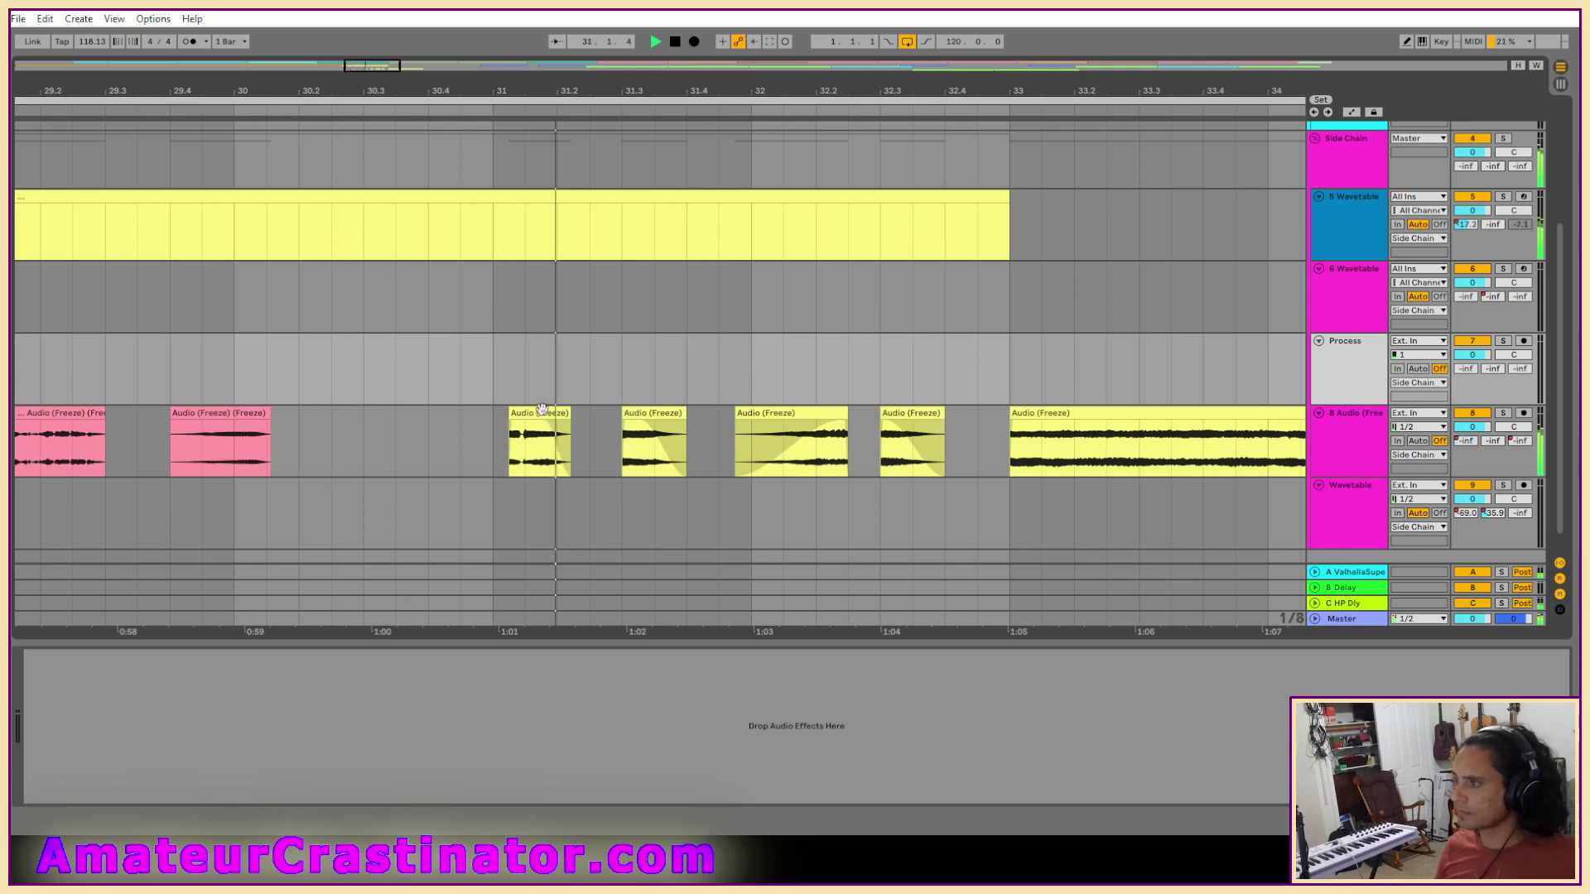
left_click_drag(542, 409, 541, 383)
scroll(541, 382, "up", 5, "ctrl")
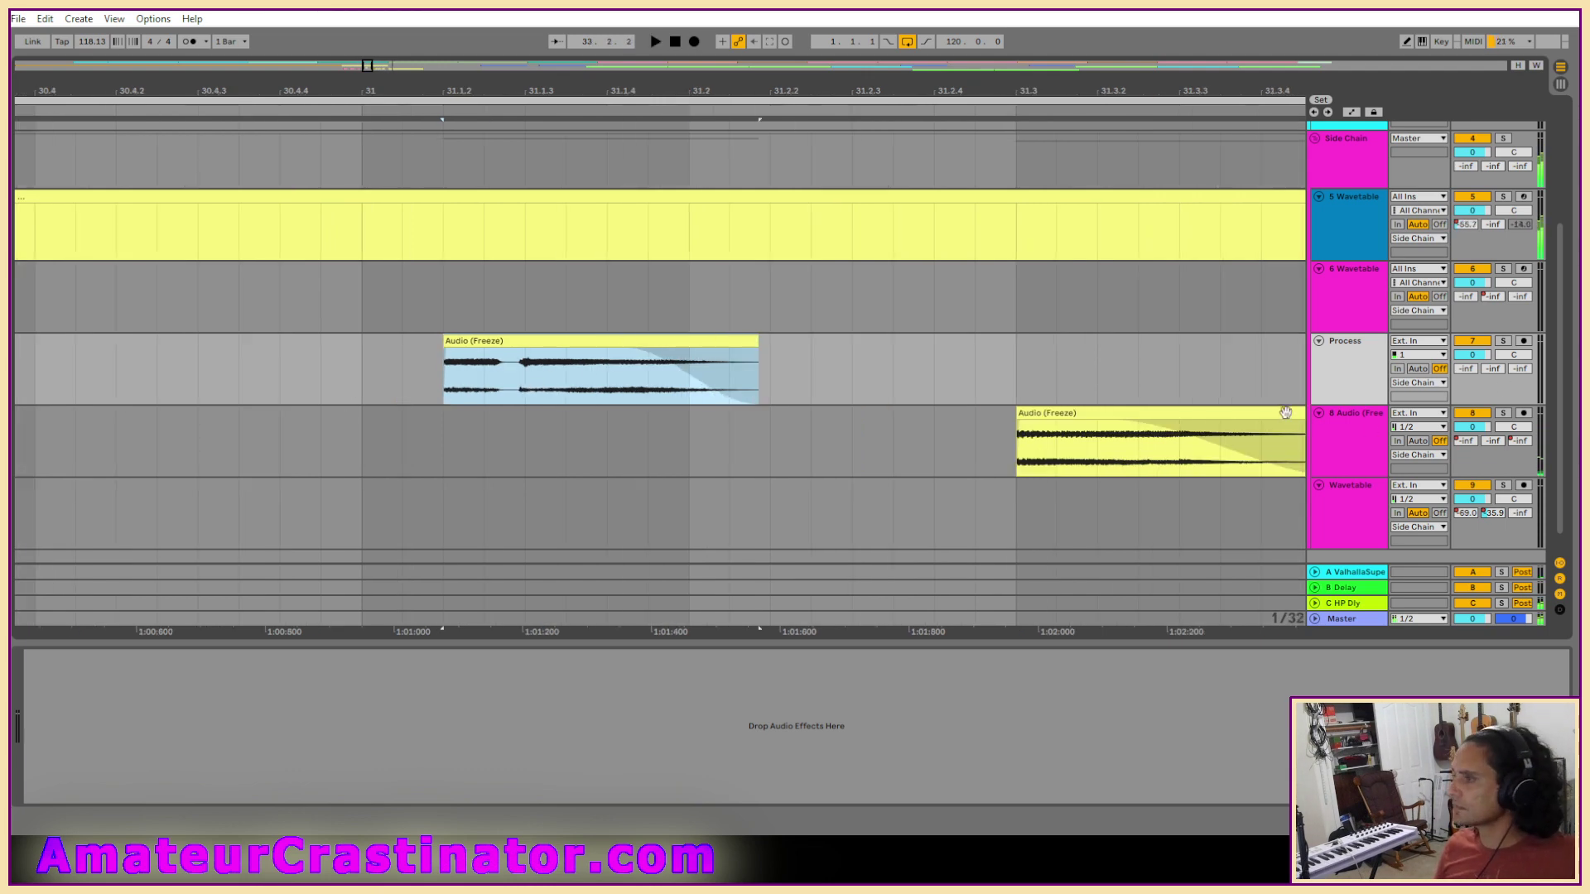
key("a")
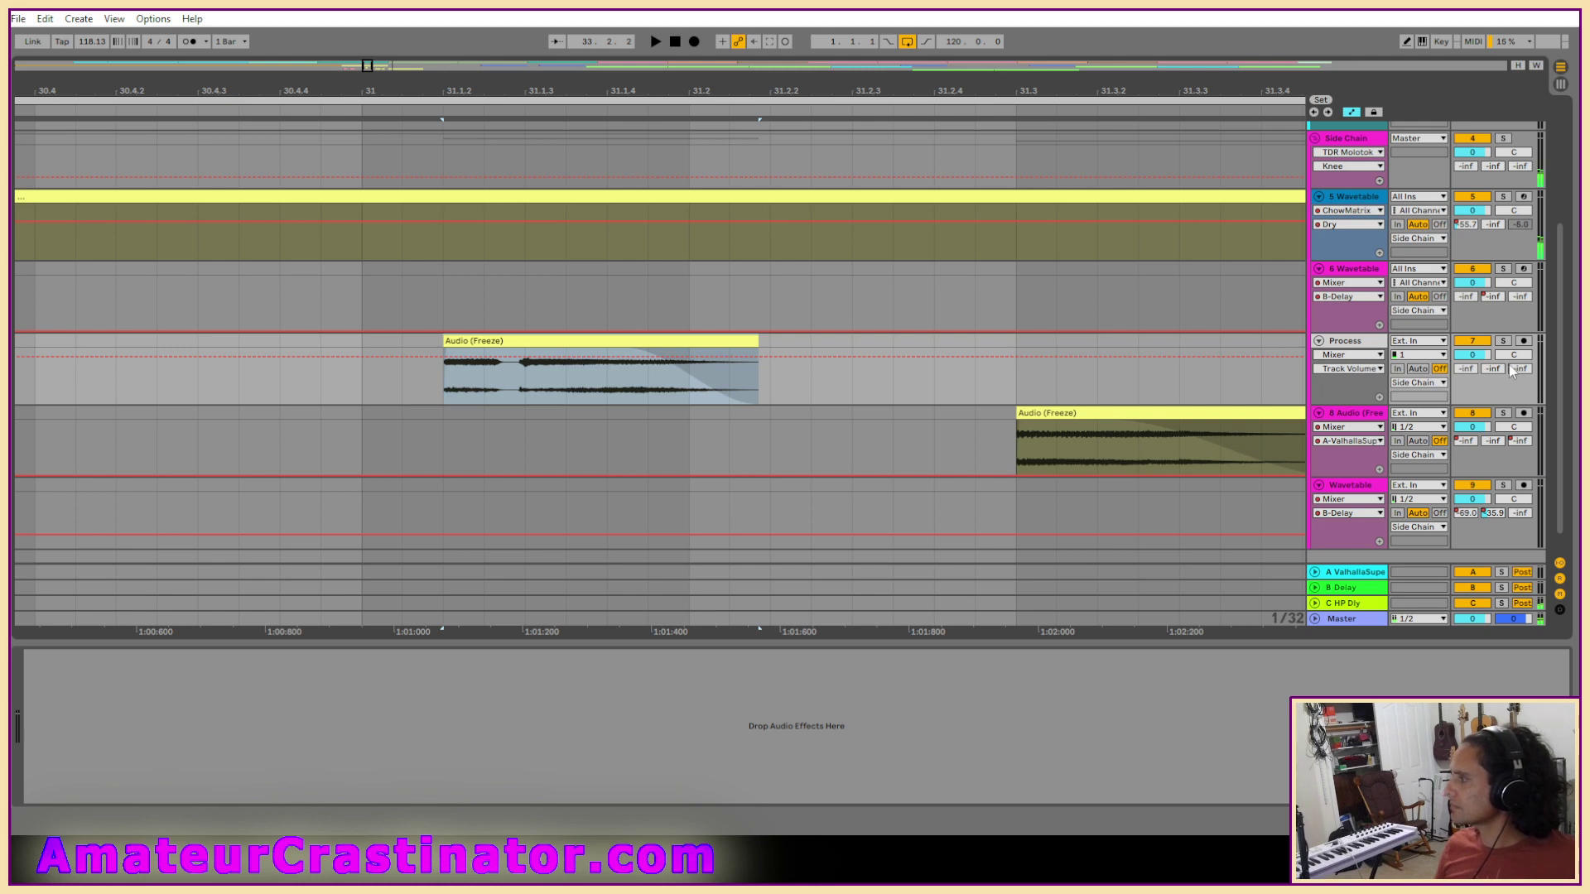
Compare the device settings of the B Delay and C HP Dly return tracks.
left_click(1363, 593)
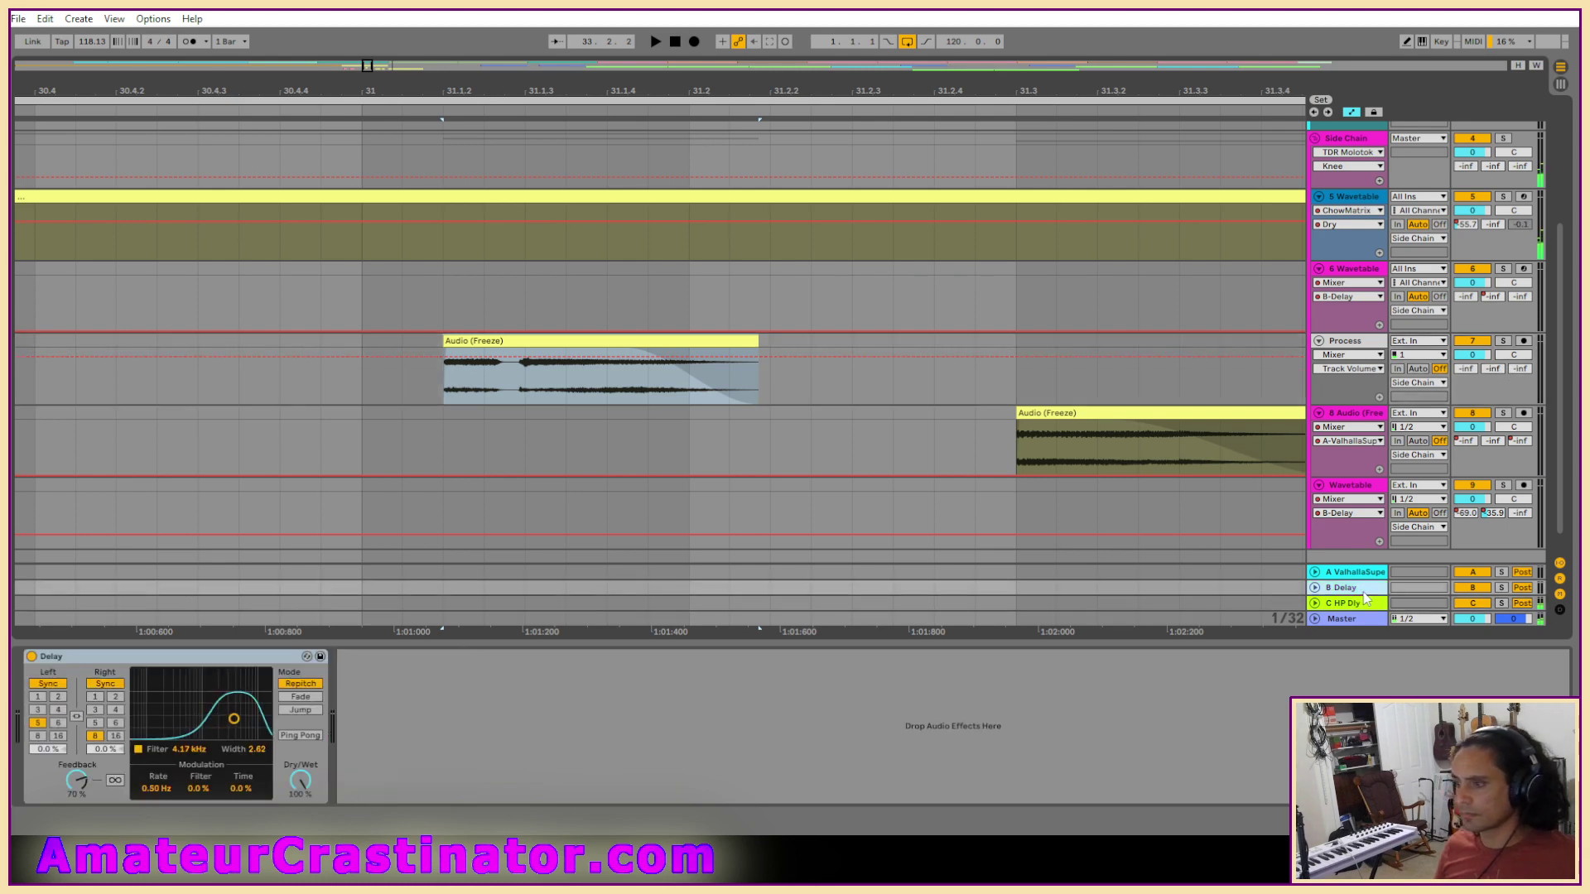
left_click(1365, 603)
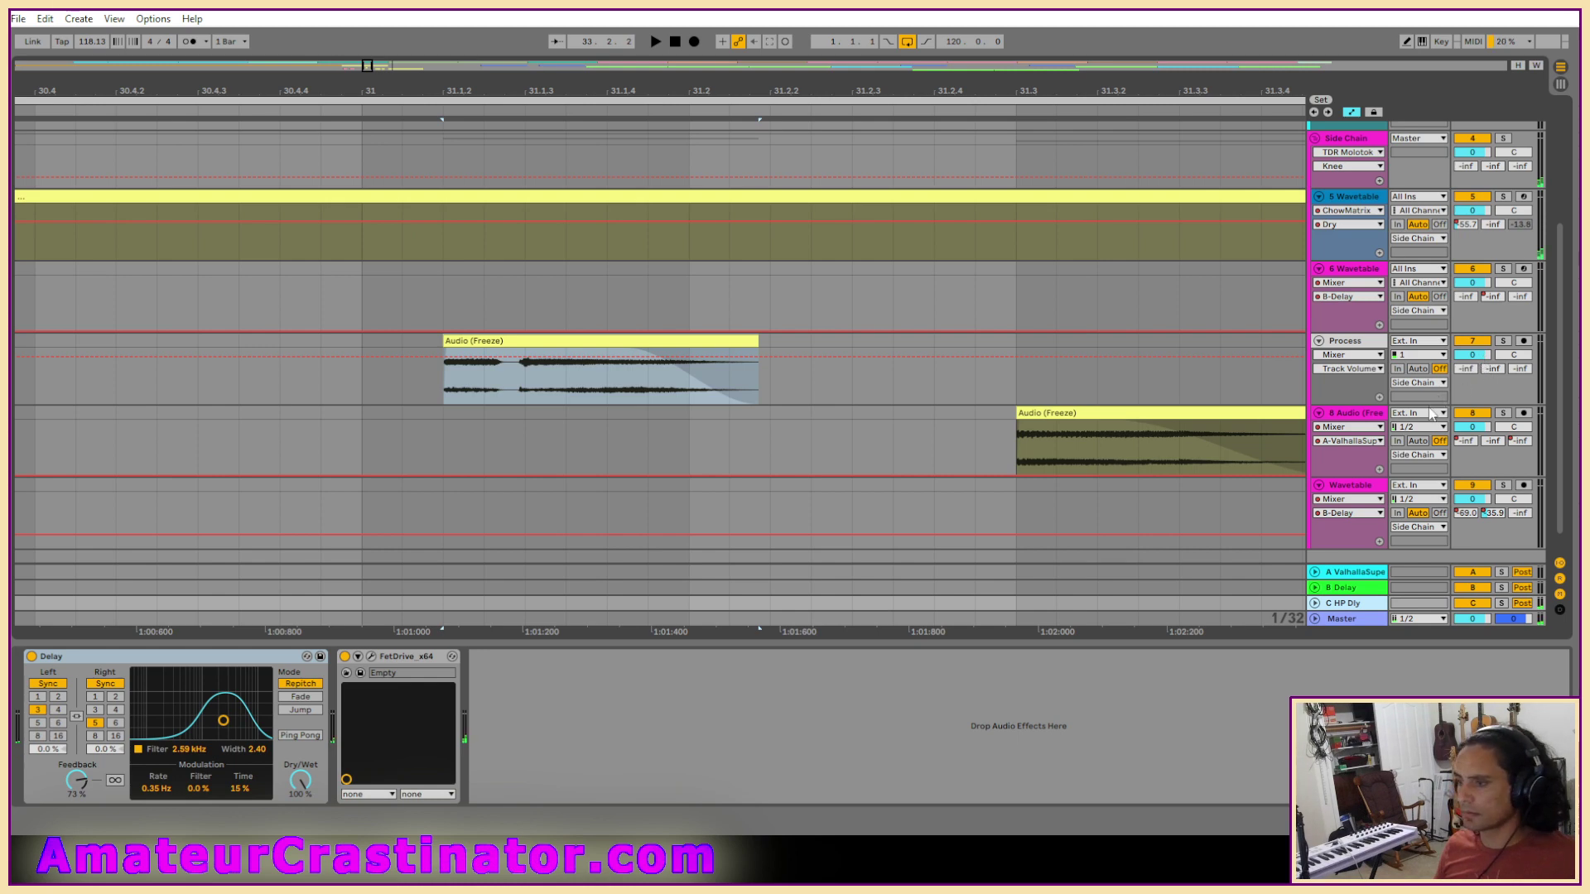
left_click(1355, 591)
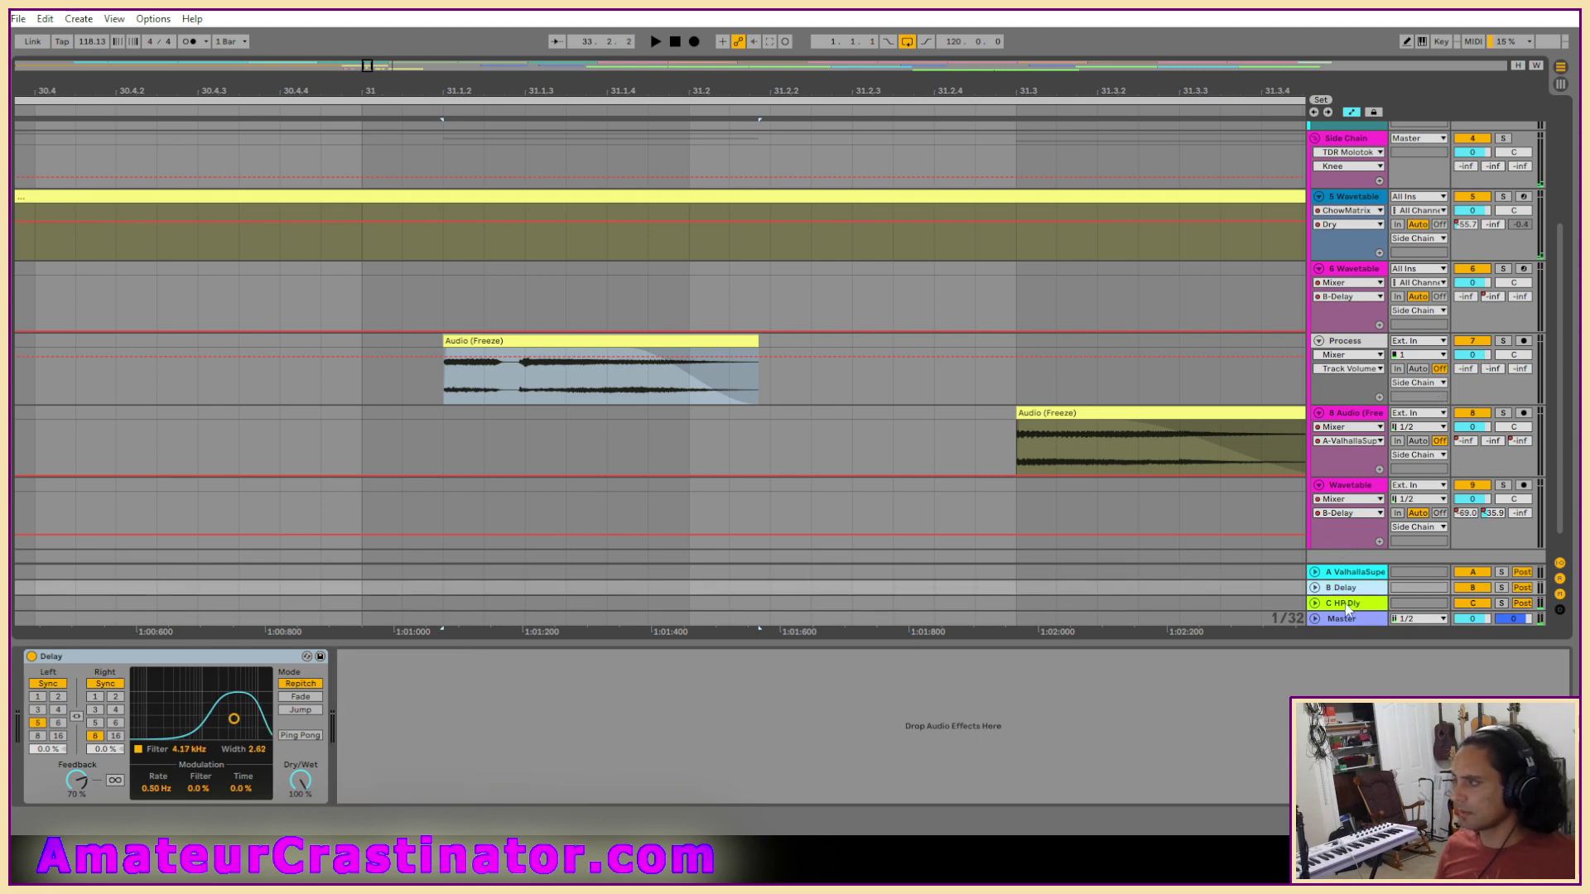
left_click(1348, 604)
left_click(1350, 589)
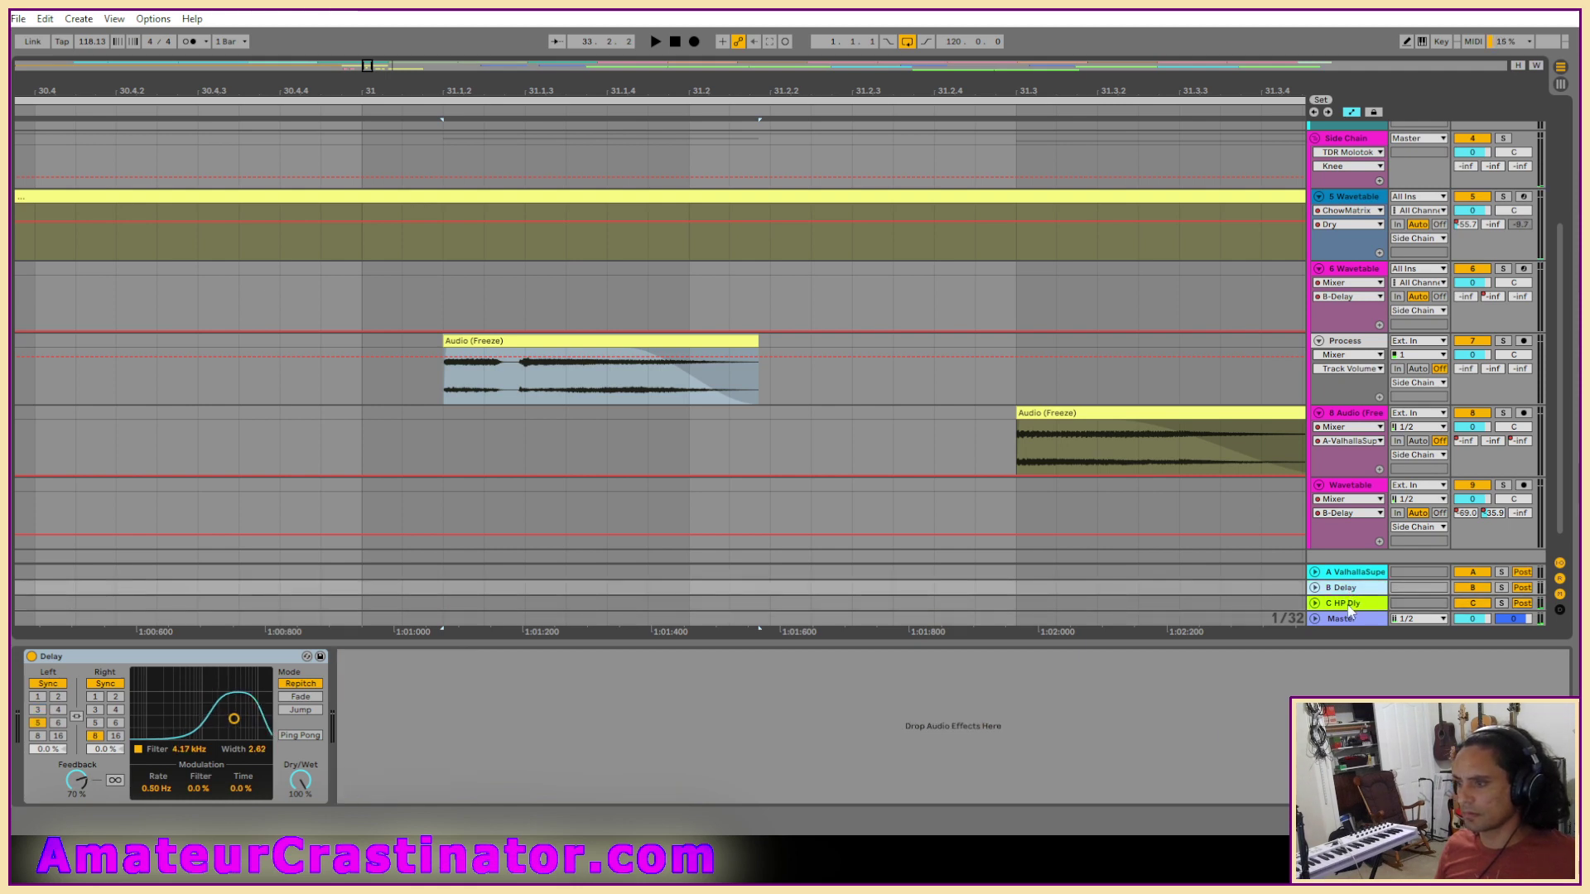
left_click(1348, 606)
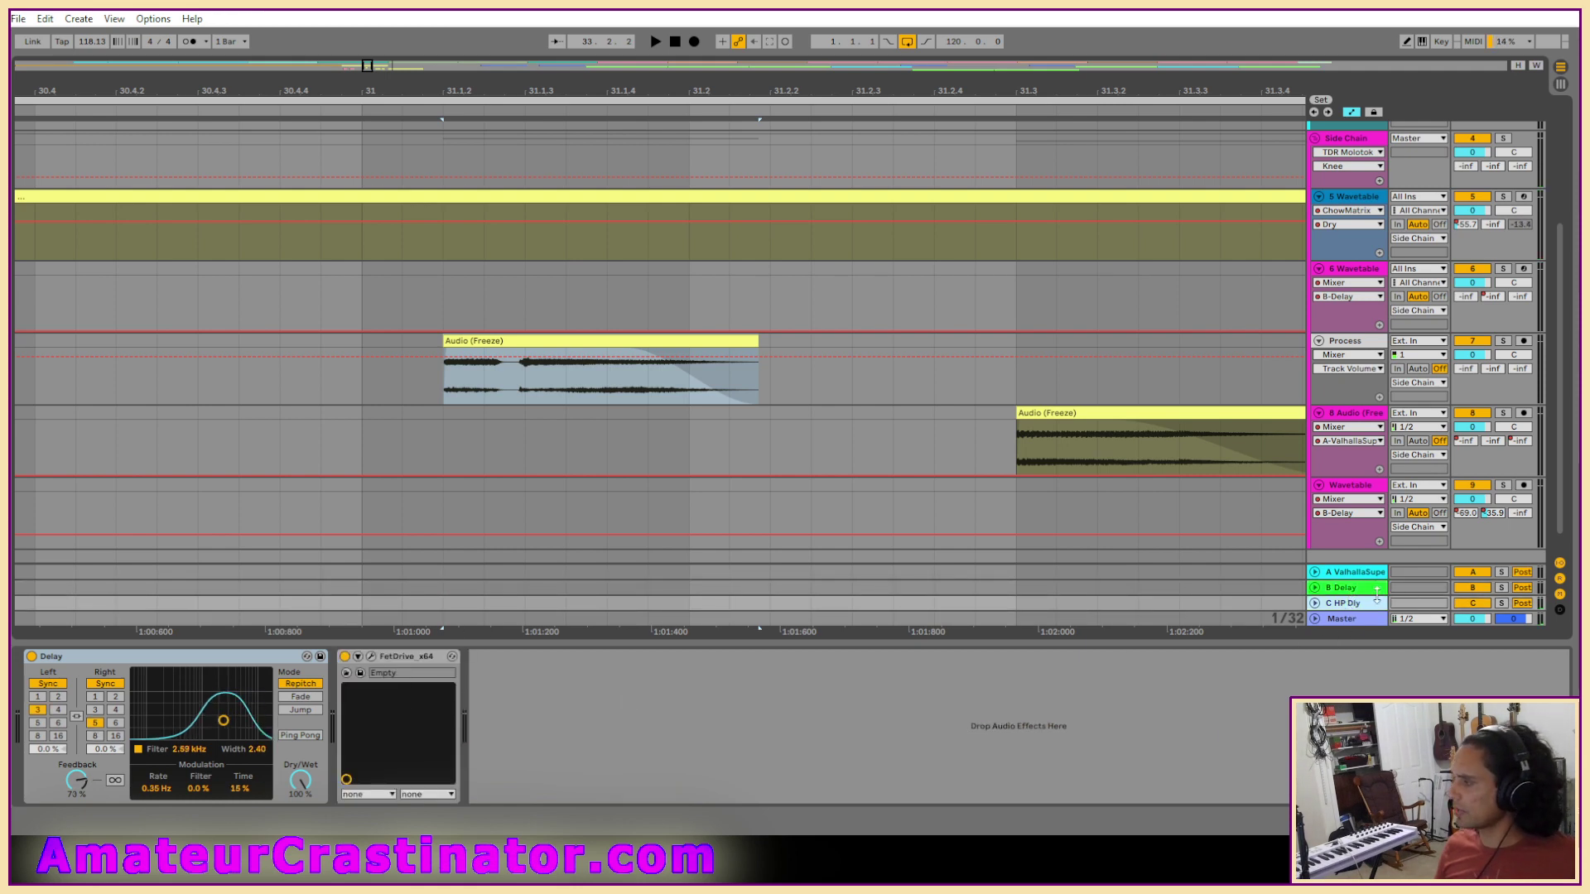
left_click(1362, 593)
left_click(1355, 603)
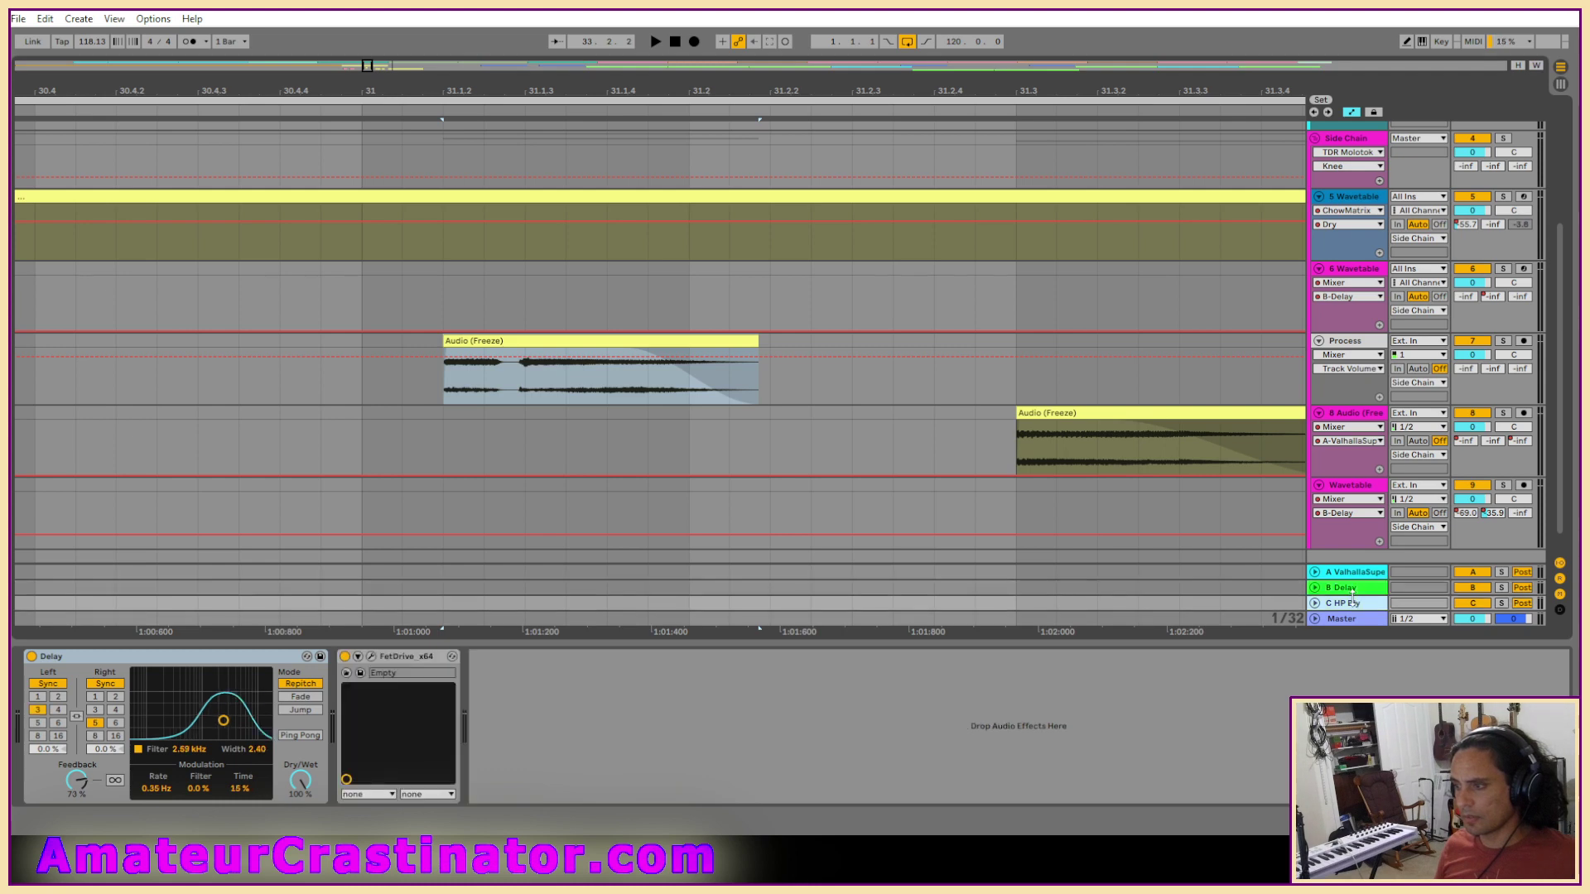
left_click(1354, 586)
left_click(1354, 602)
left_click(1356, 590)
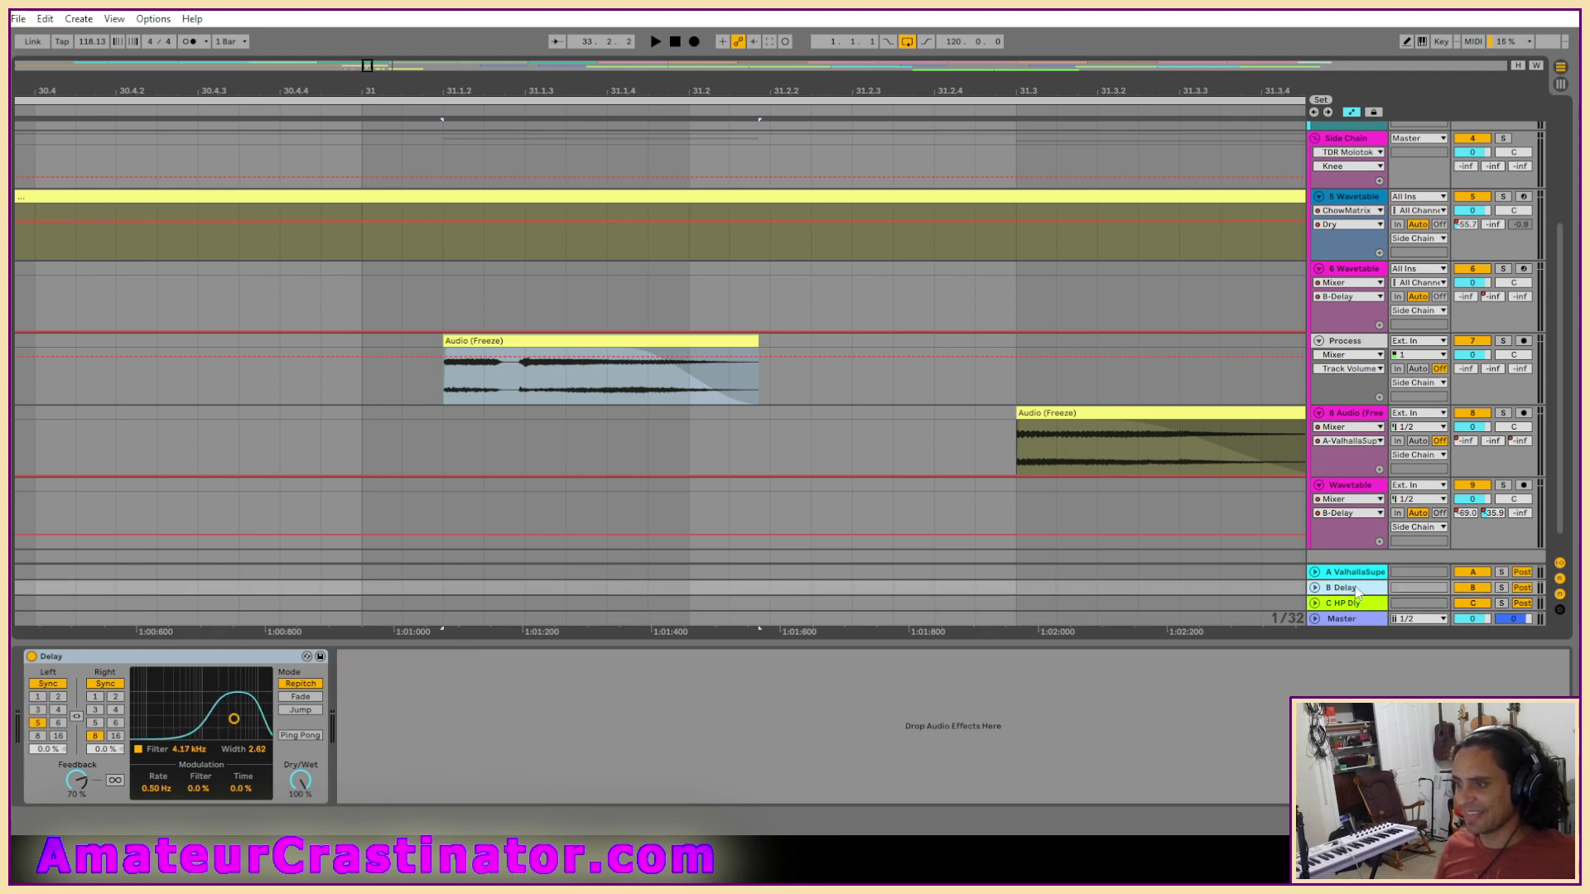
Audition the third fragment and draw C-HP Dly send automation at 0.0 dB over each of its two opening hits.
key("space")
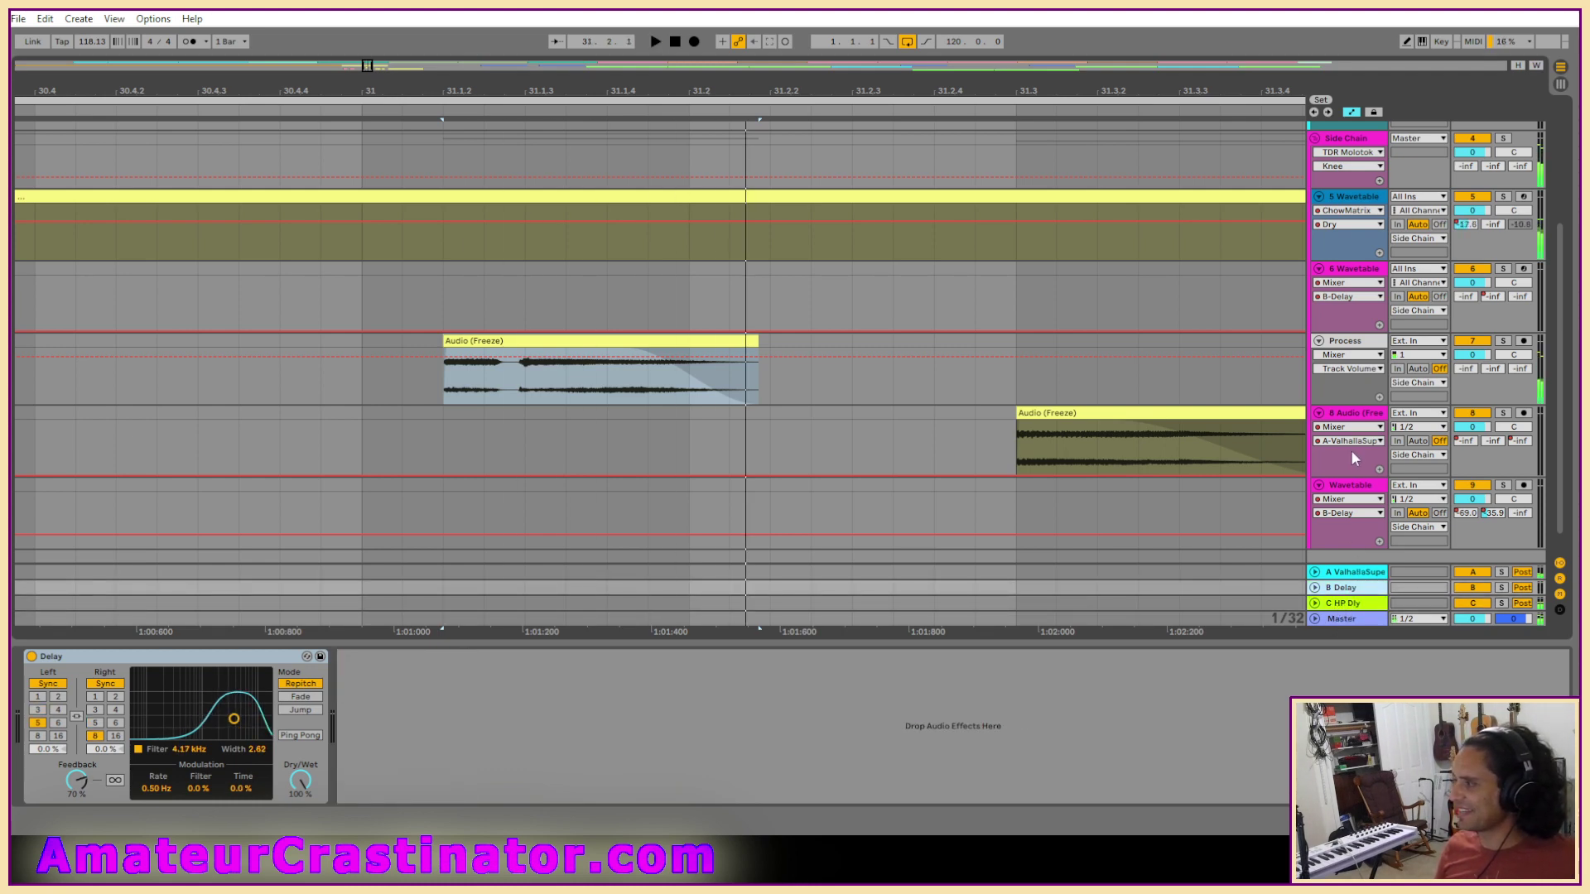
left_click(1354, 385)
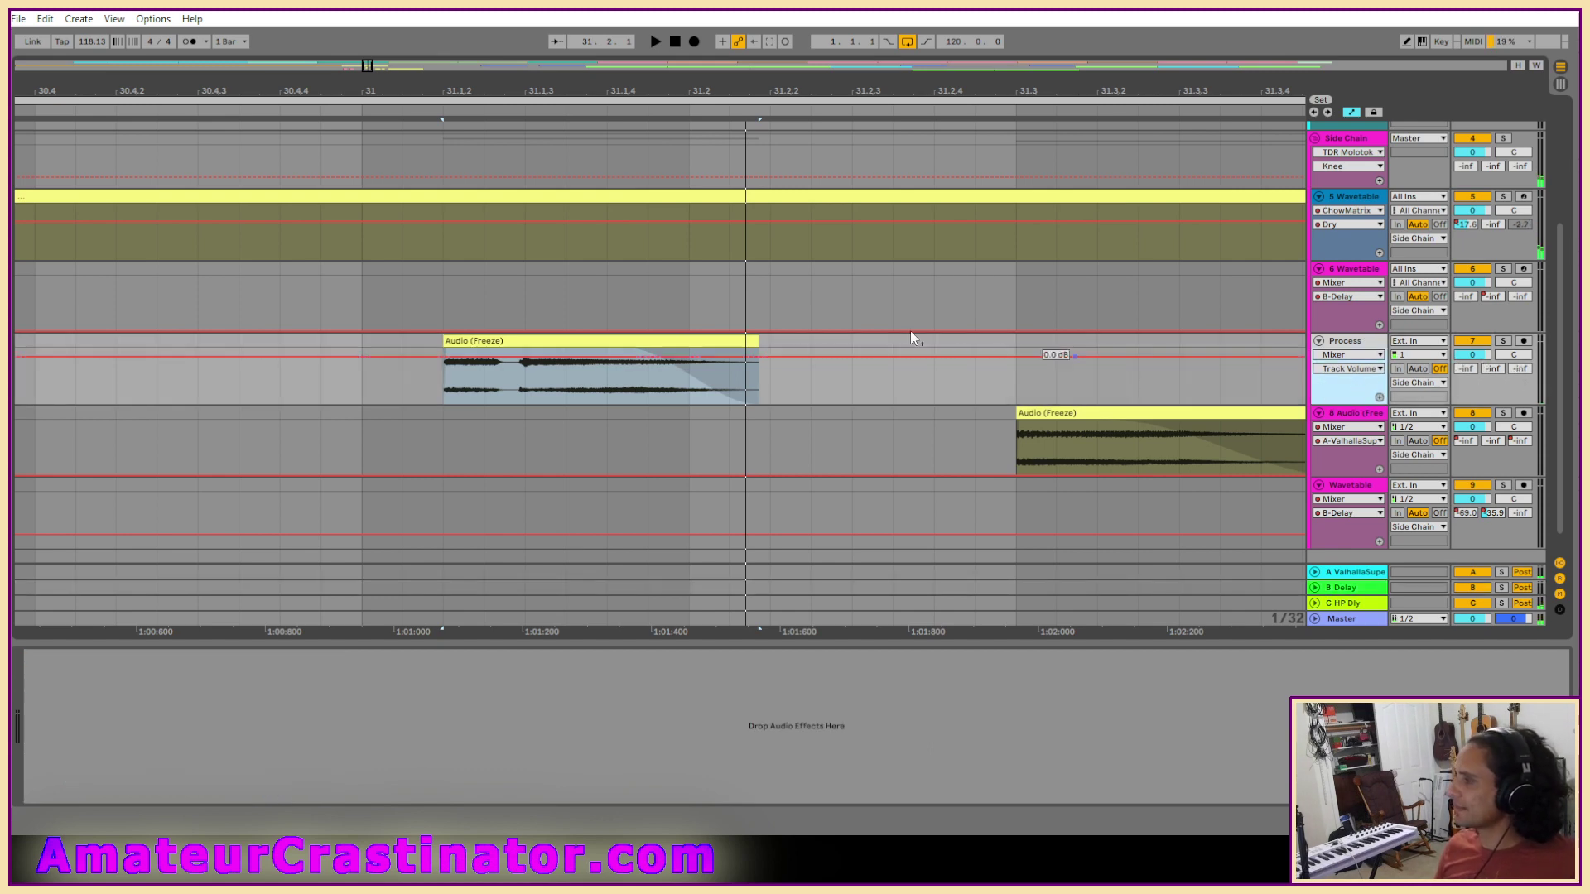
left_click(1524, 370)
left_click_drag(447, 391, 607, 394)
key("space")
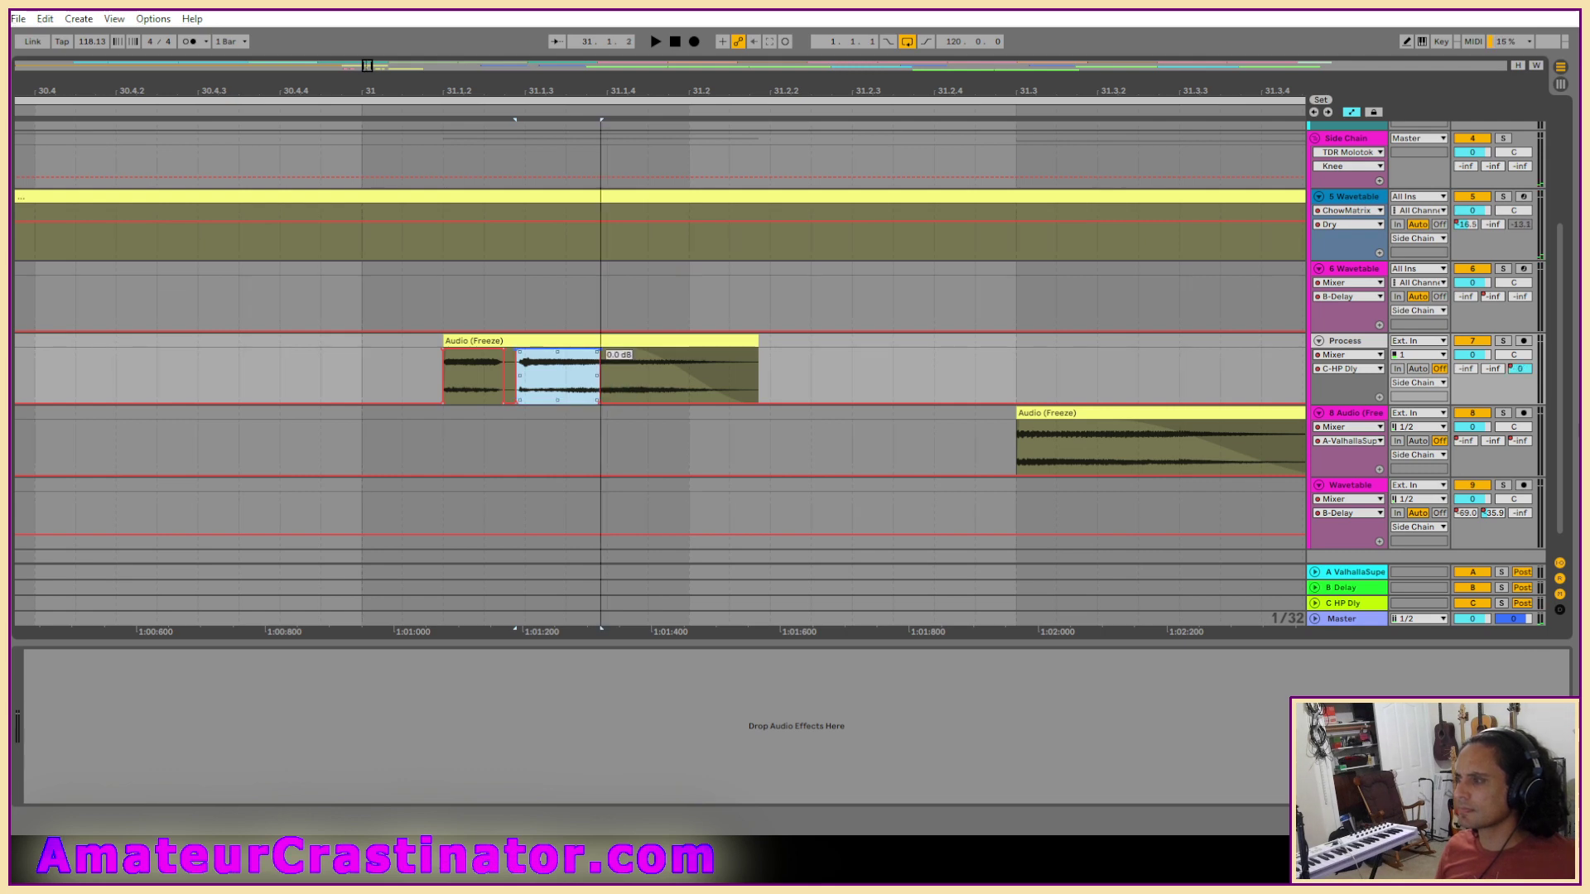
Lower the C-HP Dly send to -10.0 dB on the fragment's first hit and -3.0 dB on its second, auditioning from before bar 31.
left_click(117, 365)
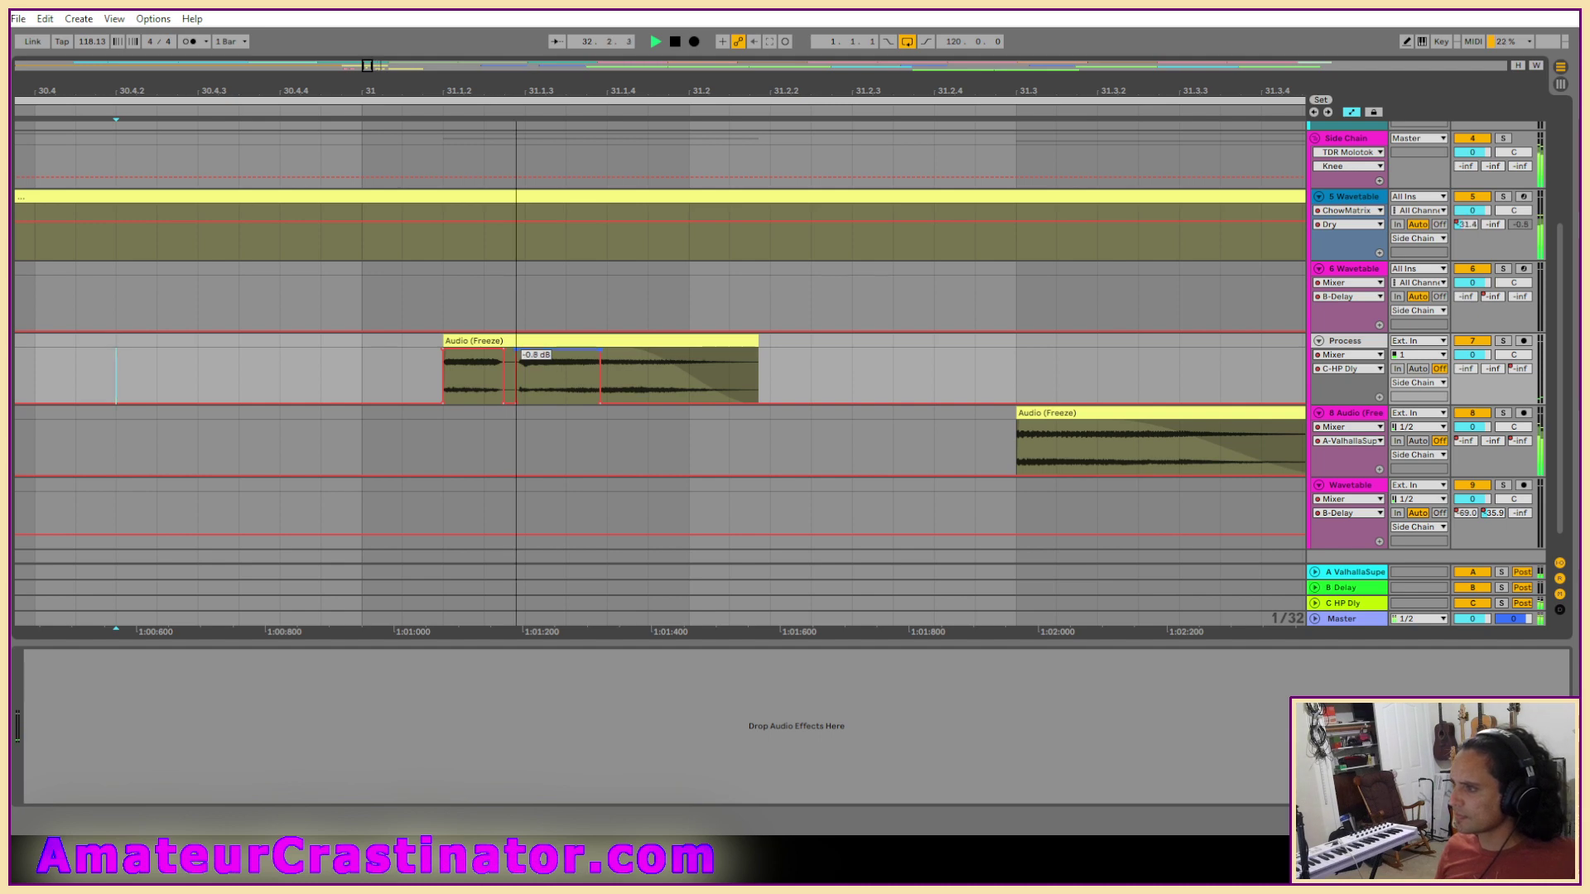
left_click_drag(550, 354, 477, 359)
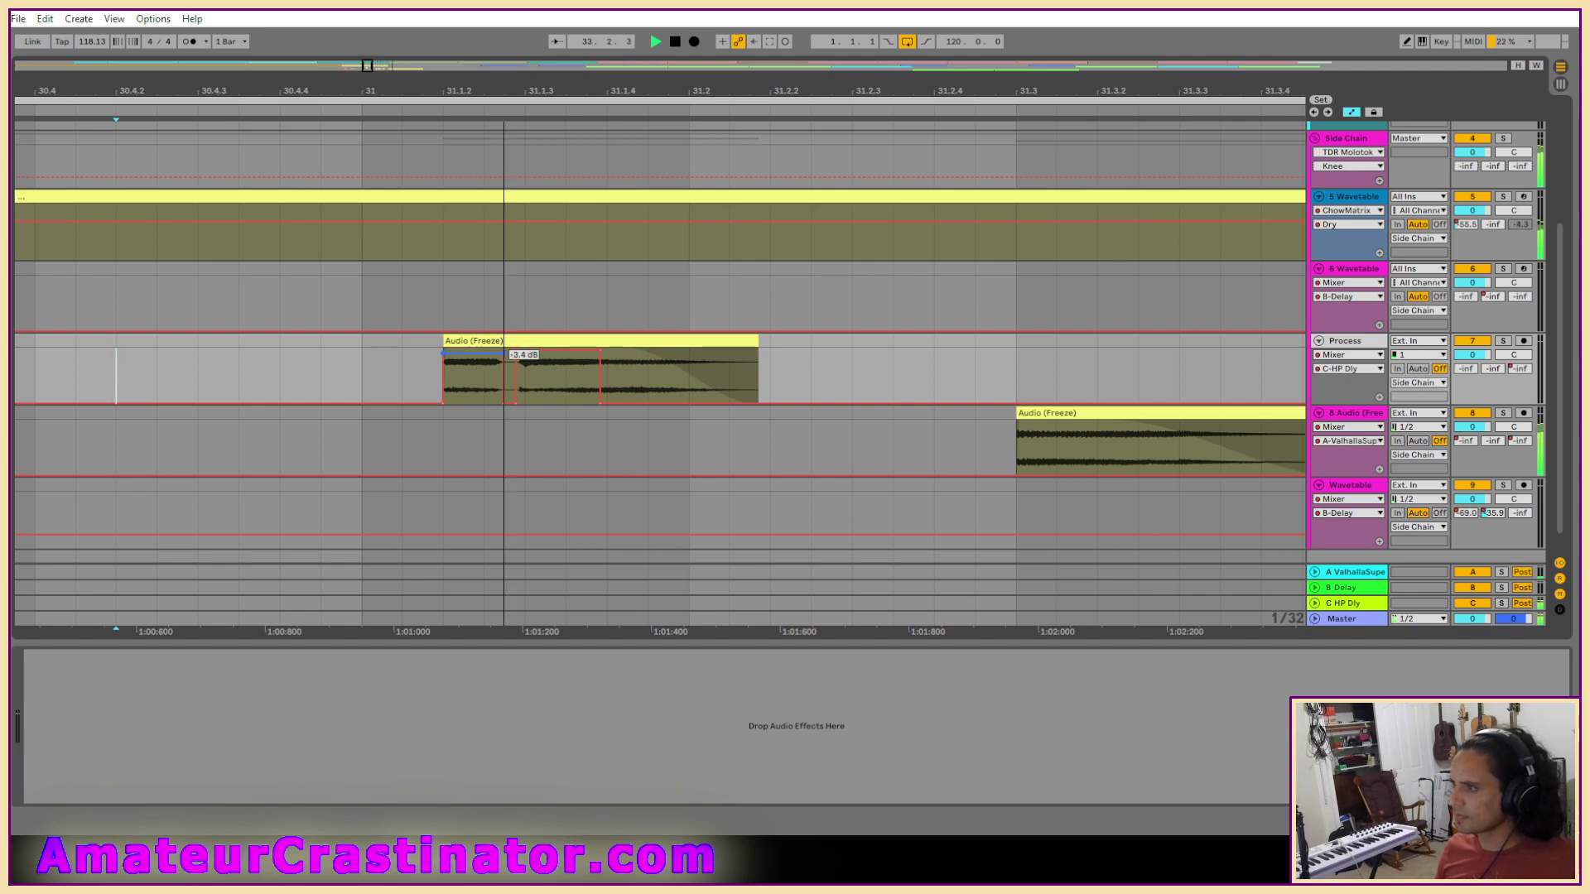
left_click_drag(764, 334, 992, 394)
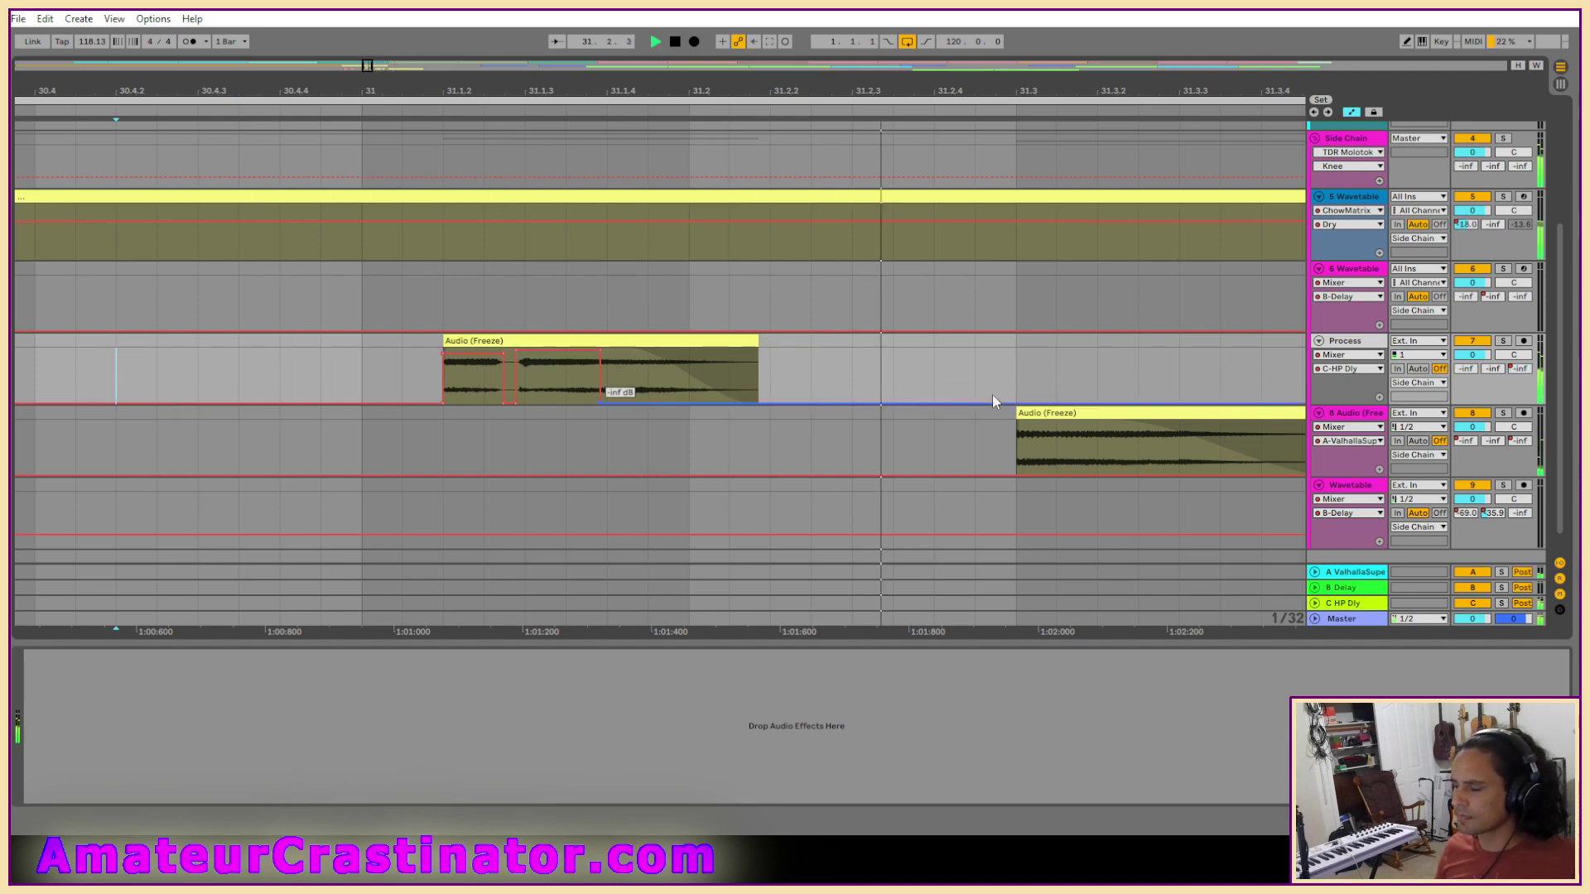
left_click_drag(480, 354, 485, 373)
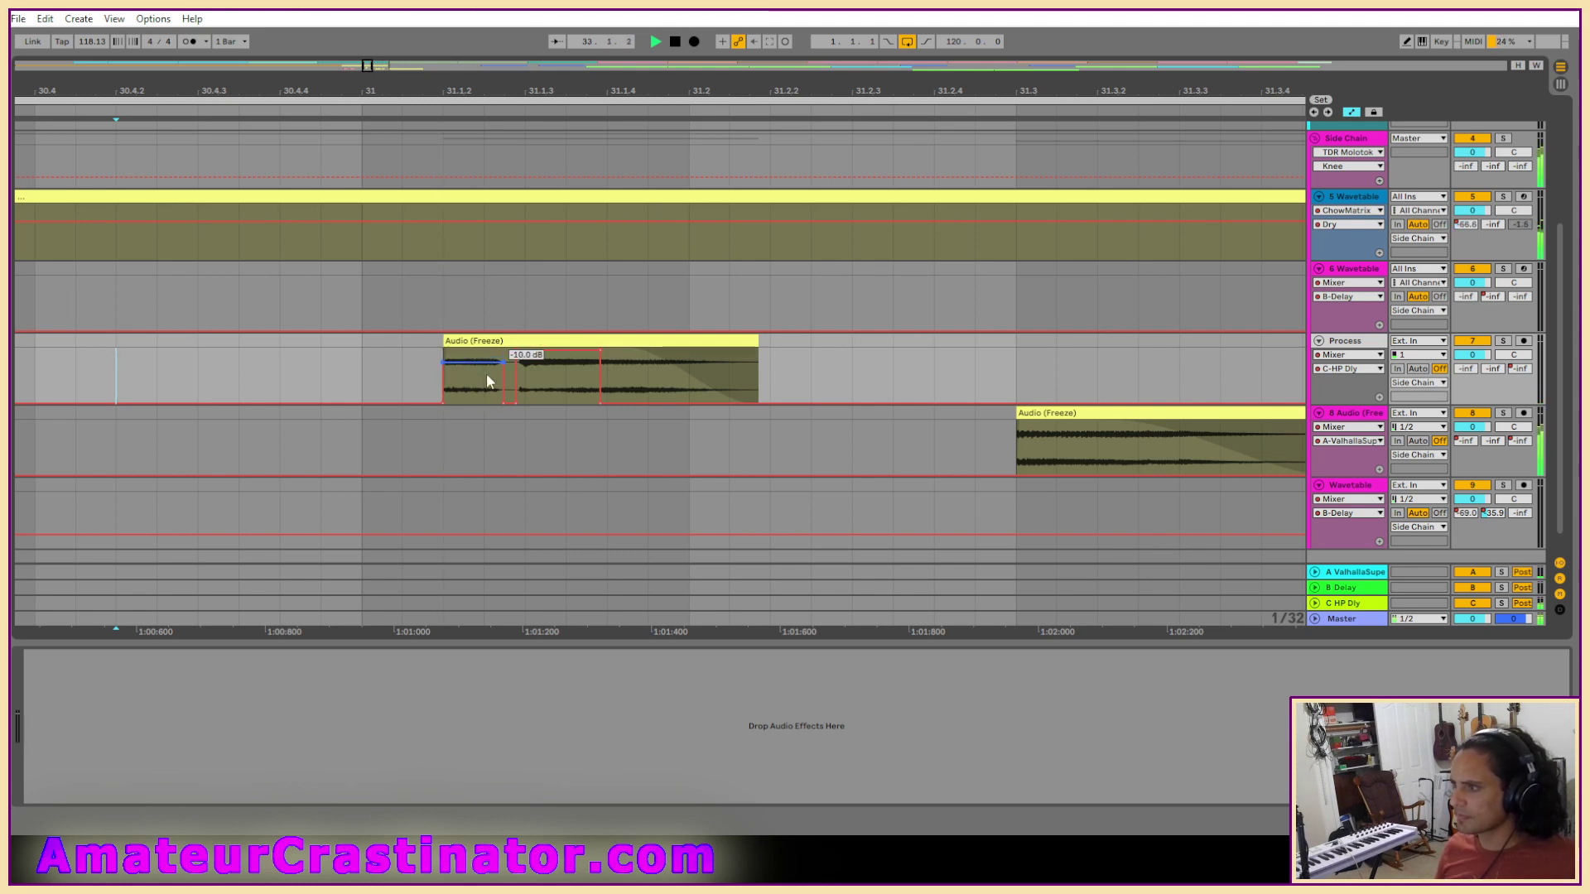
left_click(558, 351)
key("space")
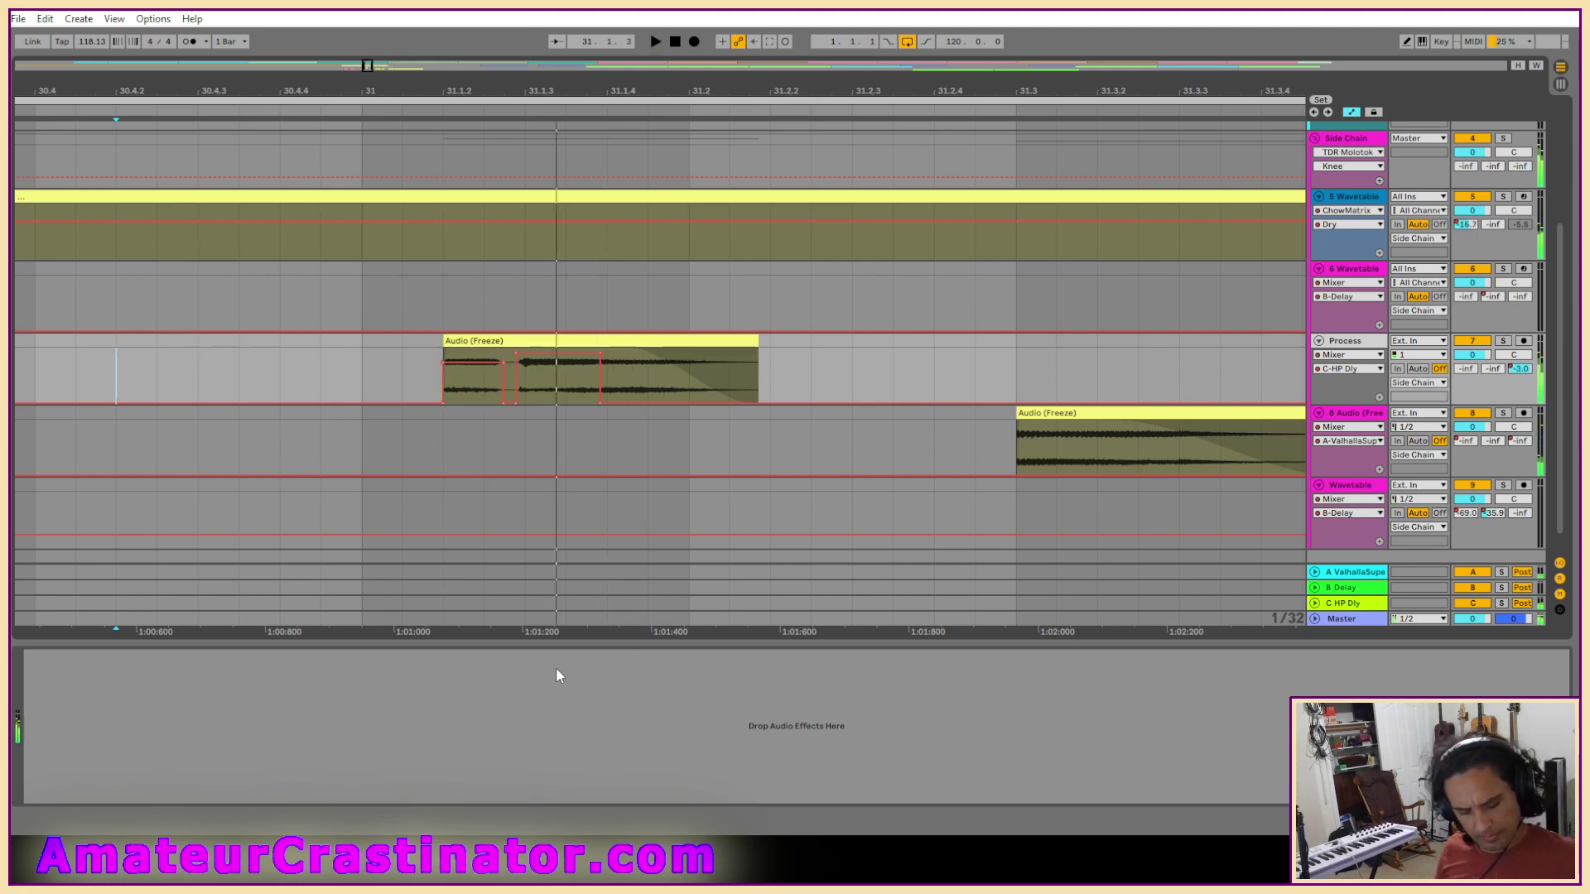
key("space")
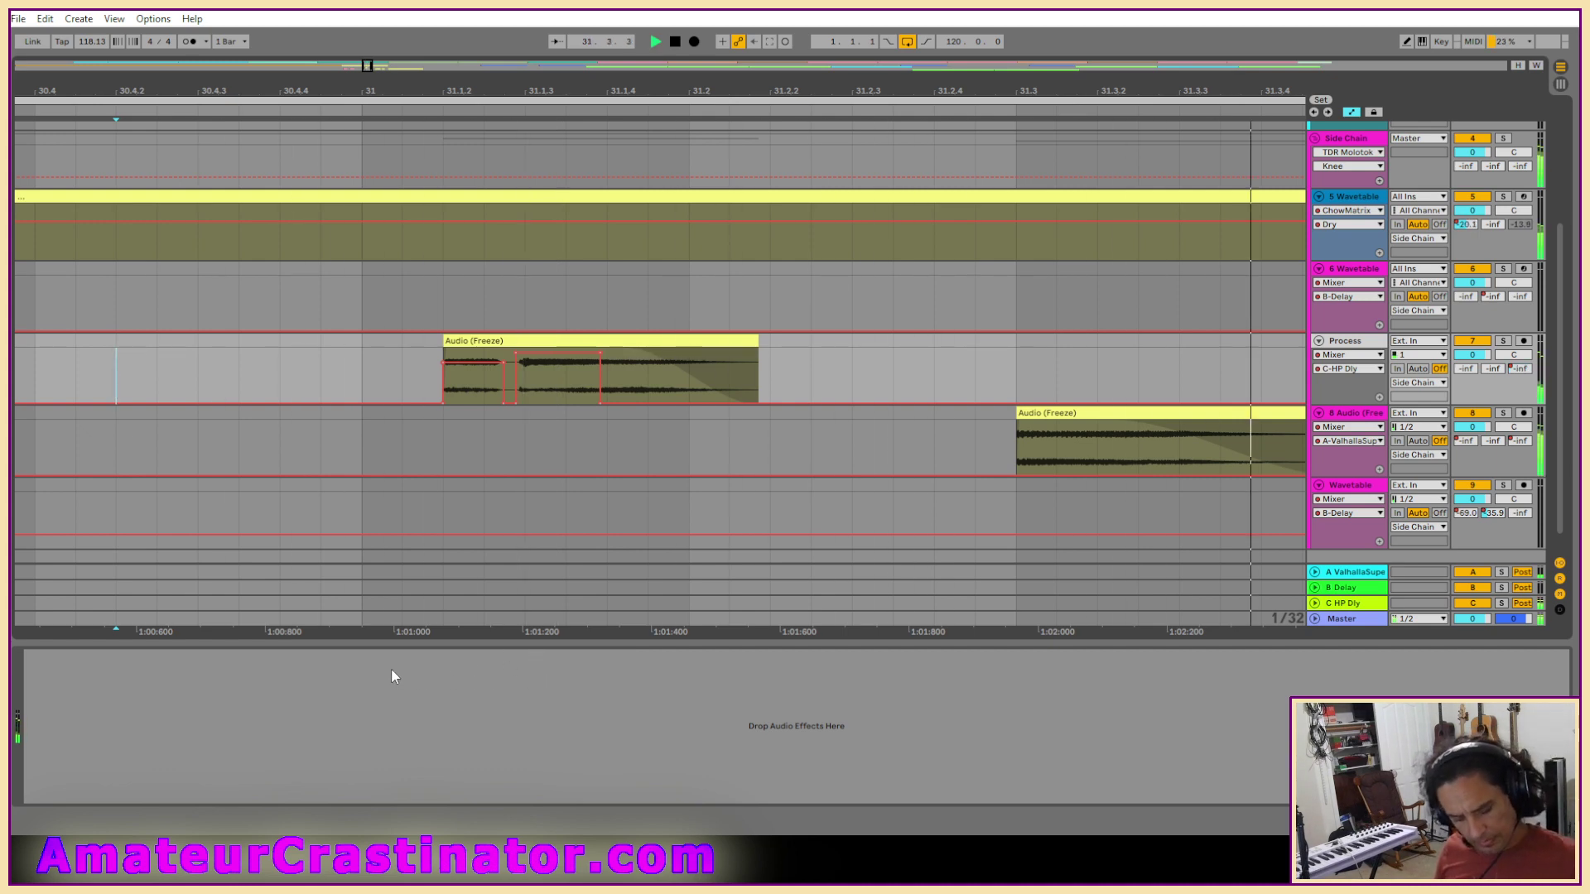
Add an EQ Eight to the Process track, set band 1 to a low cut at 225 Hz and audition the fragment.
key("ctrl+z")
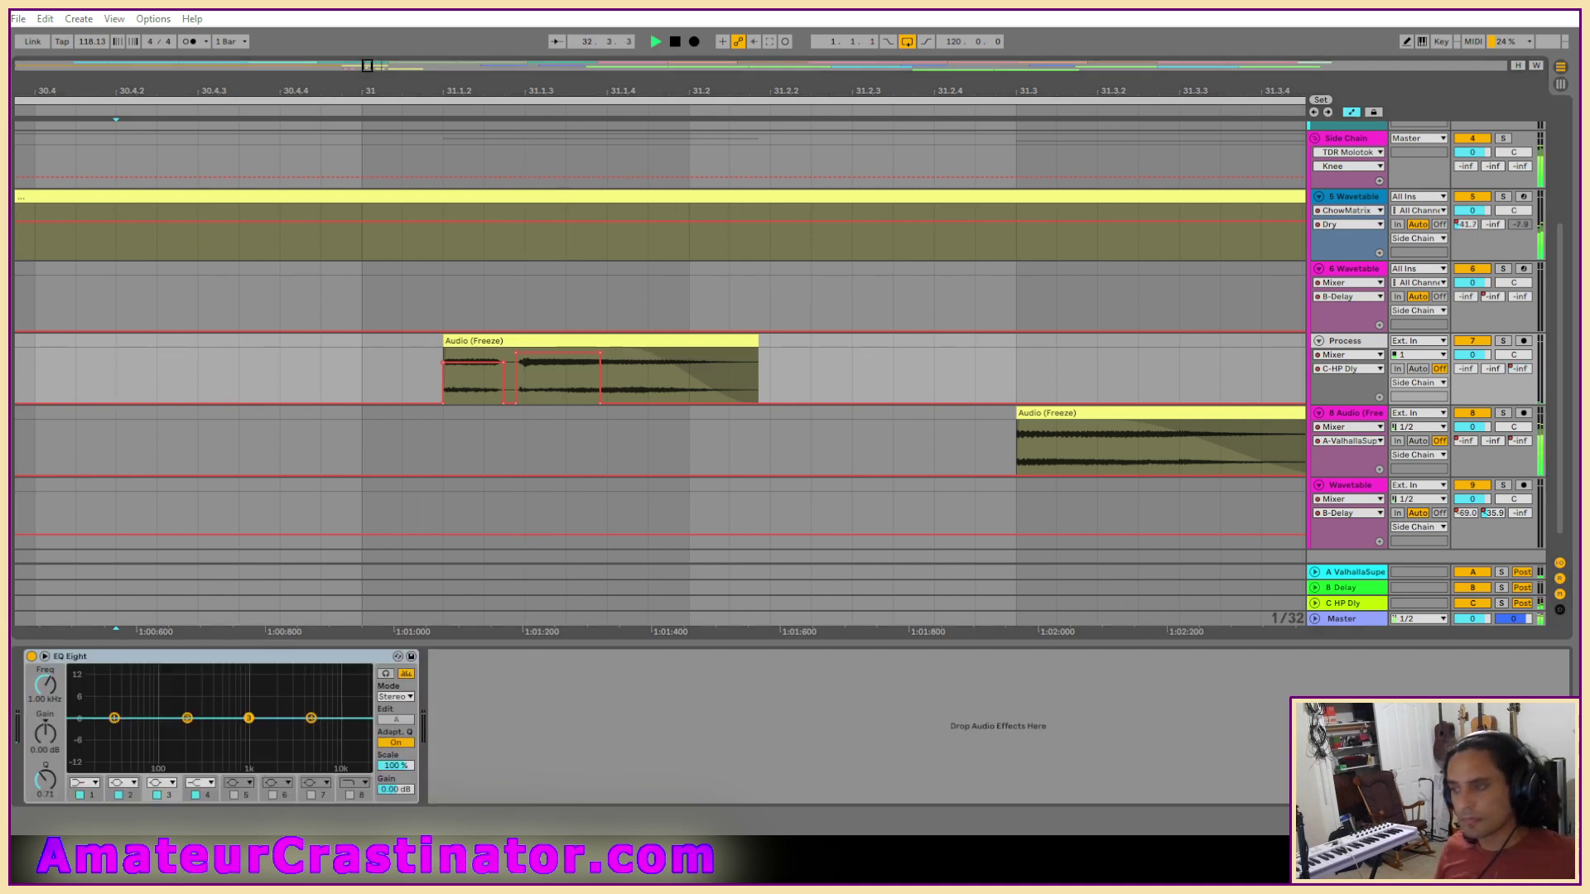
left_click(87, 783)
left_click(84, 688)
key("space")
key("space")
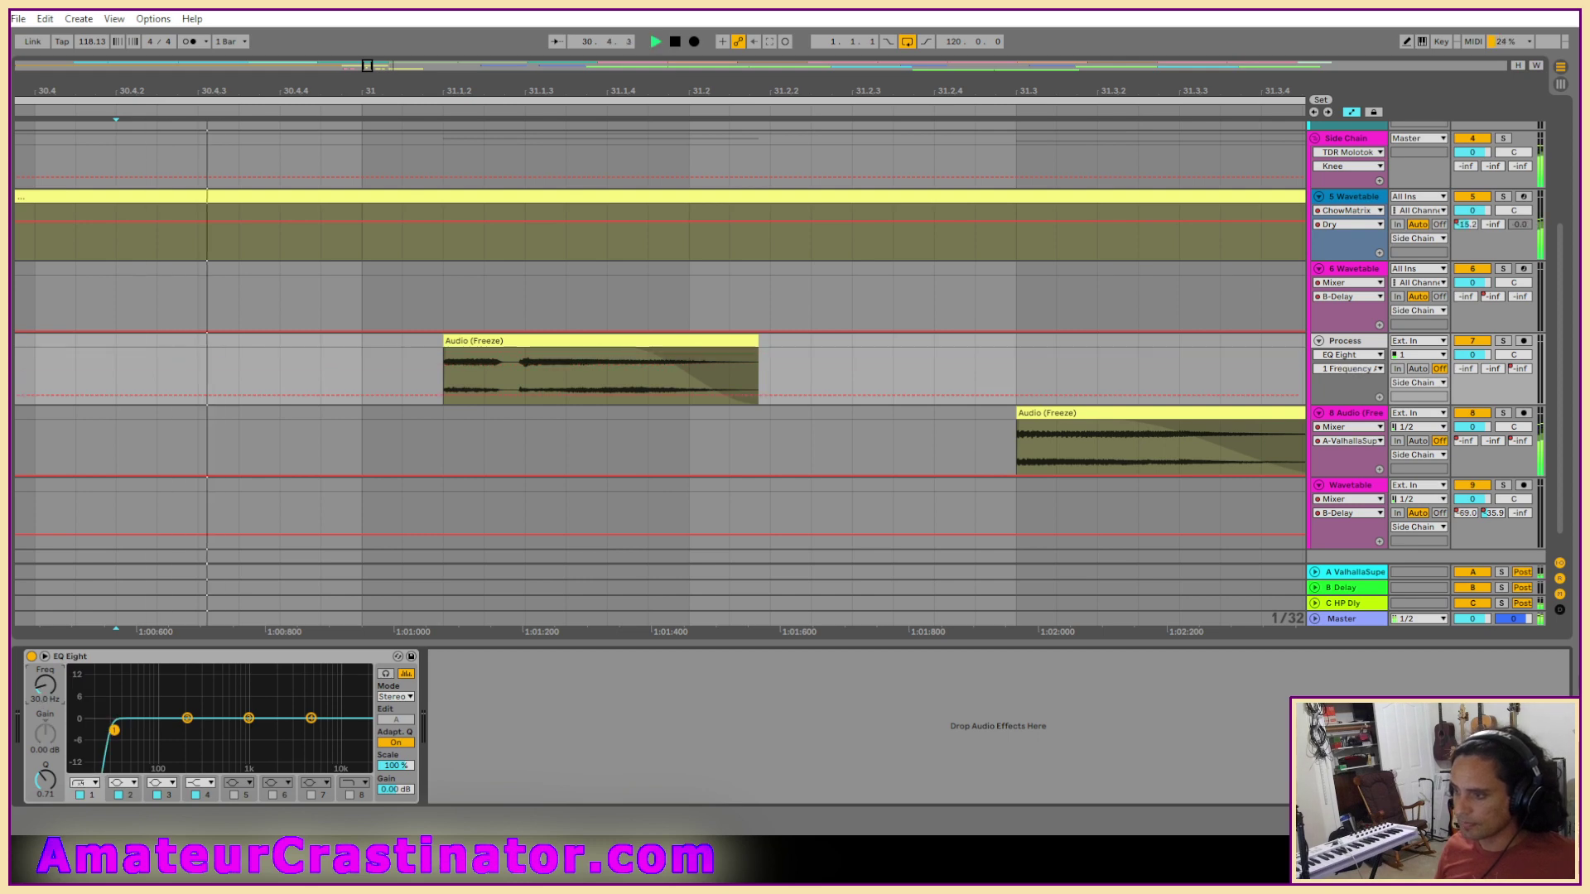
left_click_drag(114, 730, 191, 730)
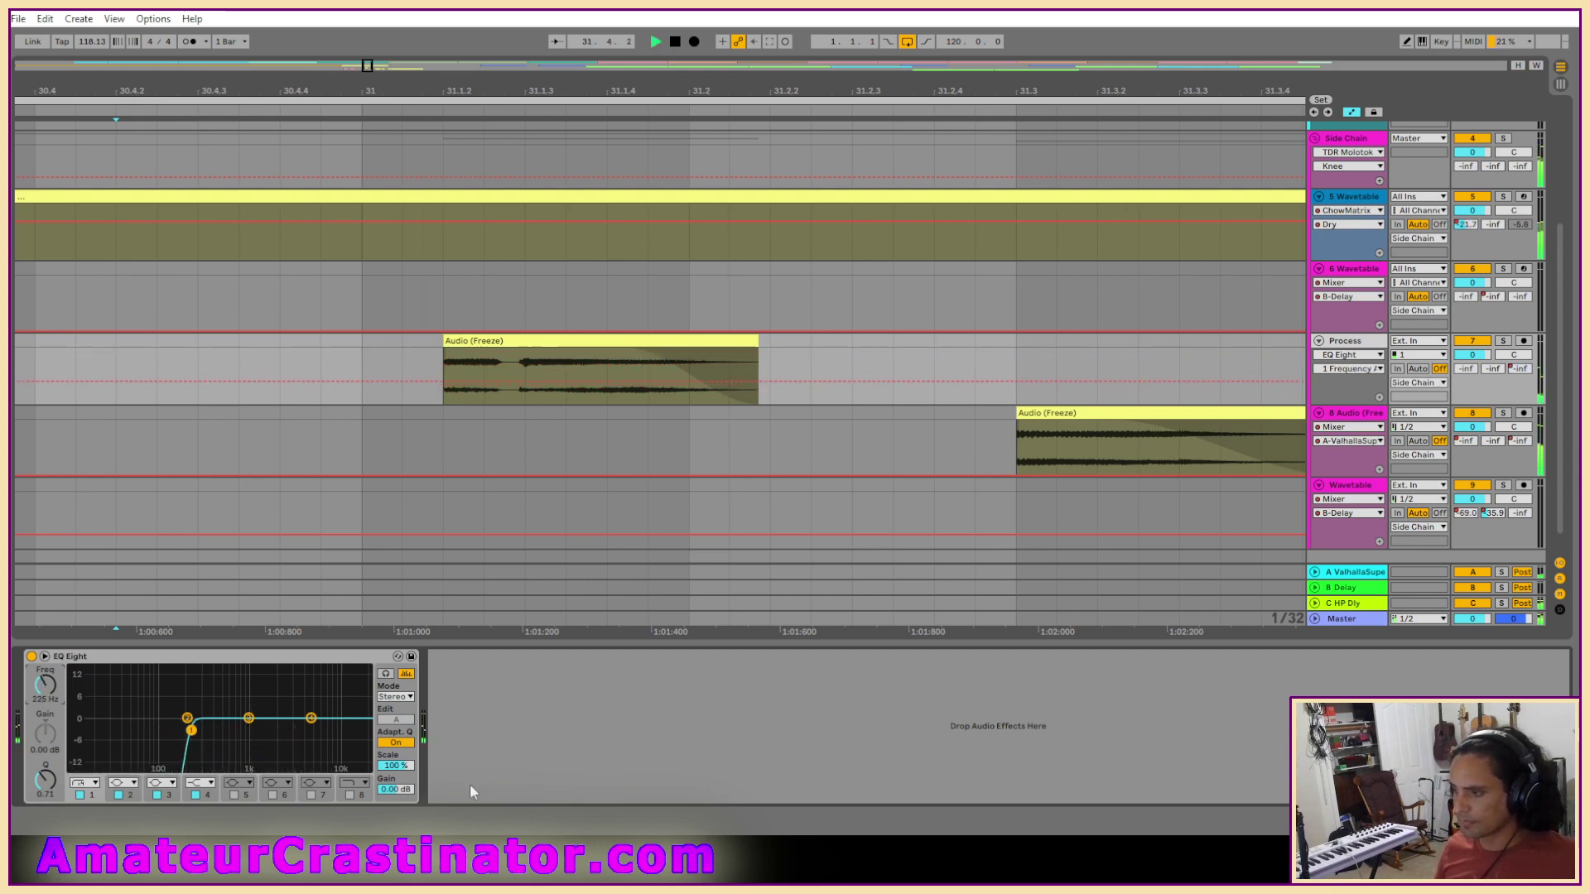
key("space")
key("space")
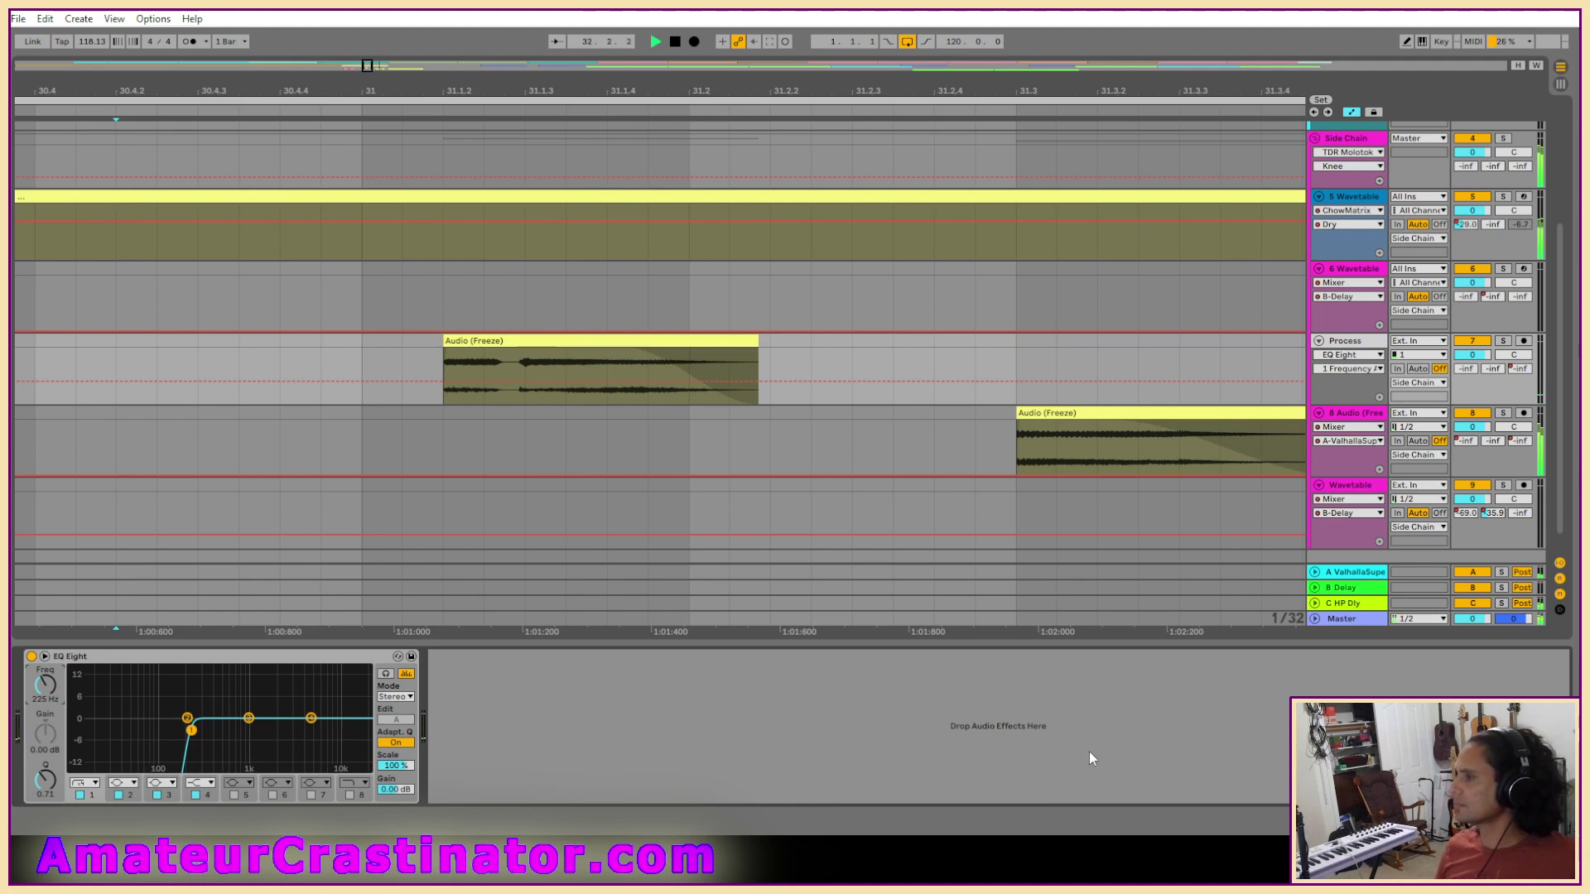
Hide automation, then freeze and flatten the Process track holding the third fragment.
right_click(1350, 369)
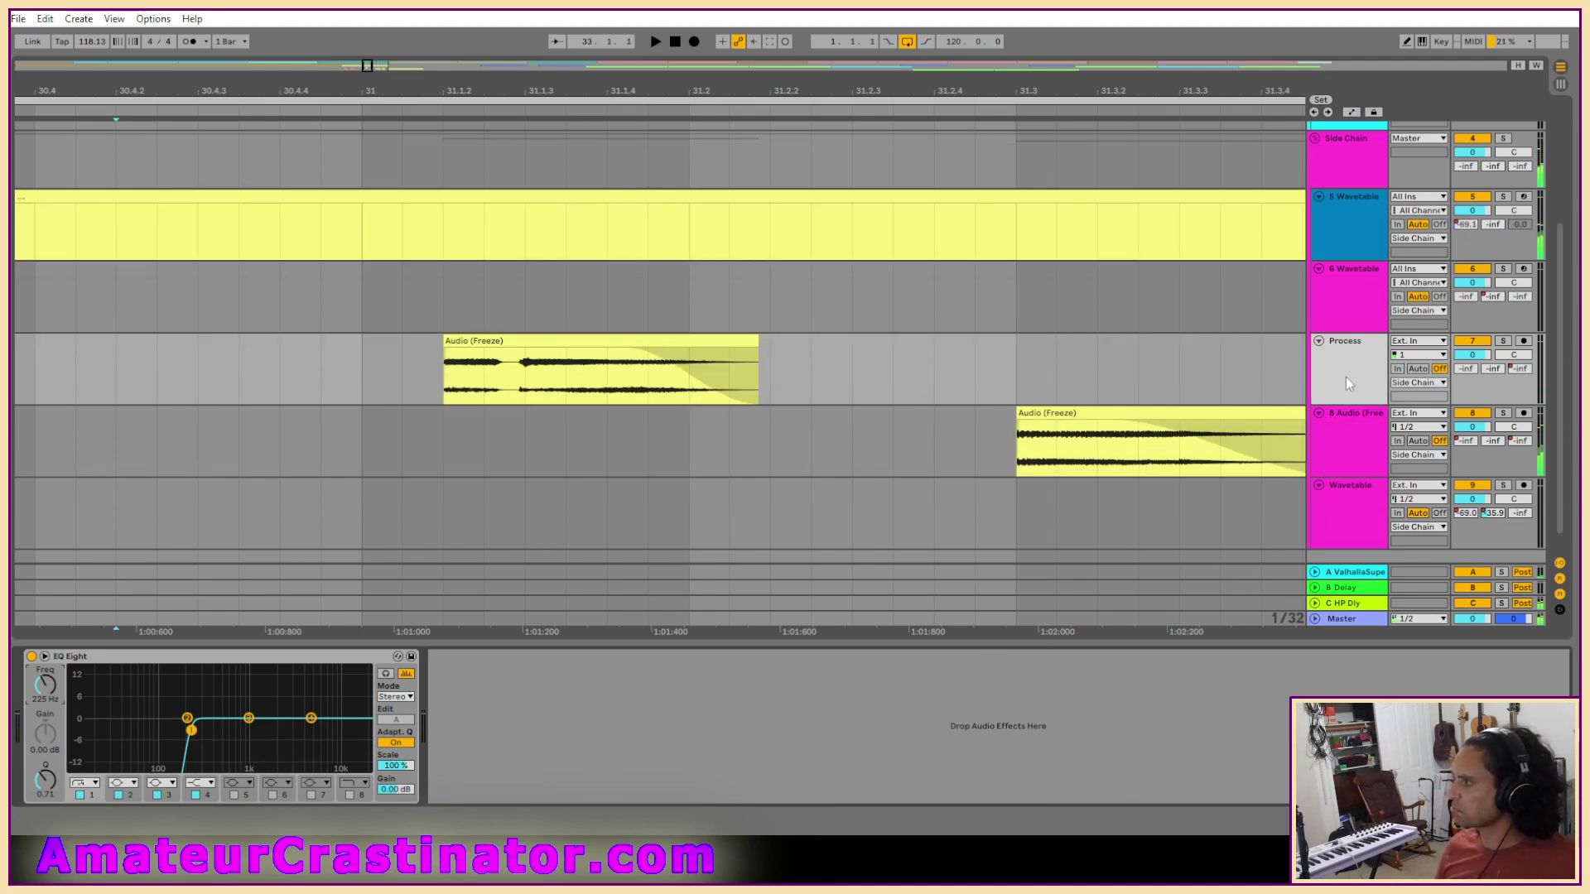
left_click(1400, 474)
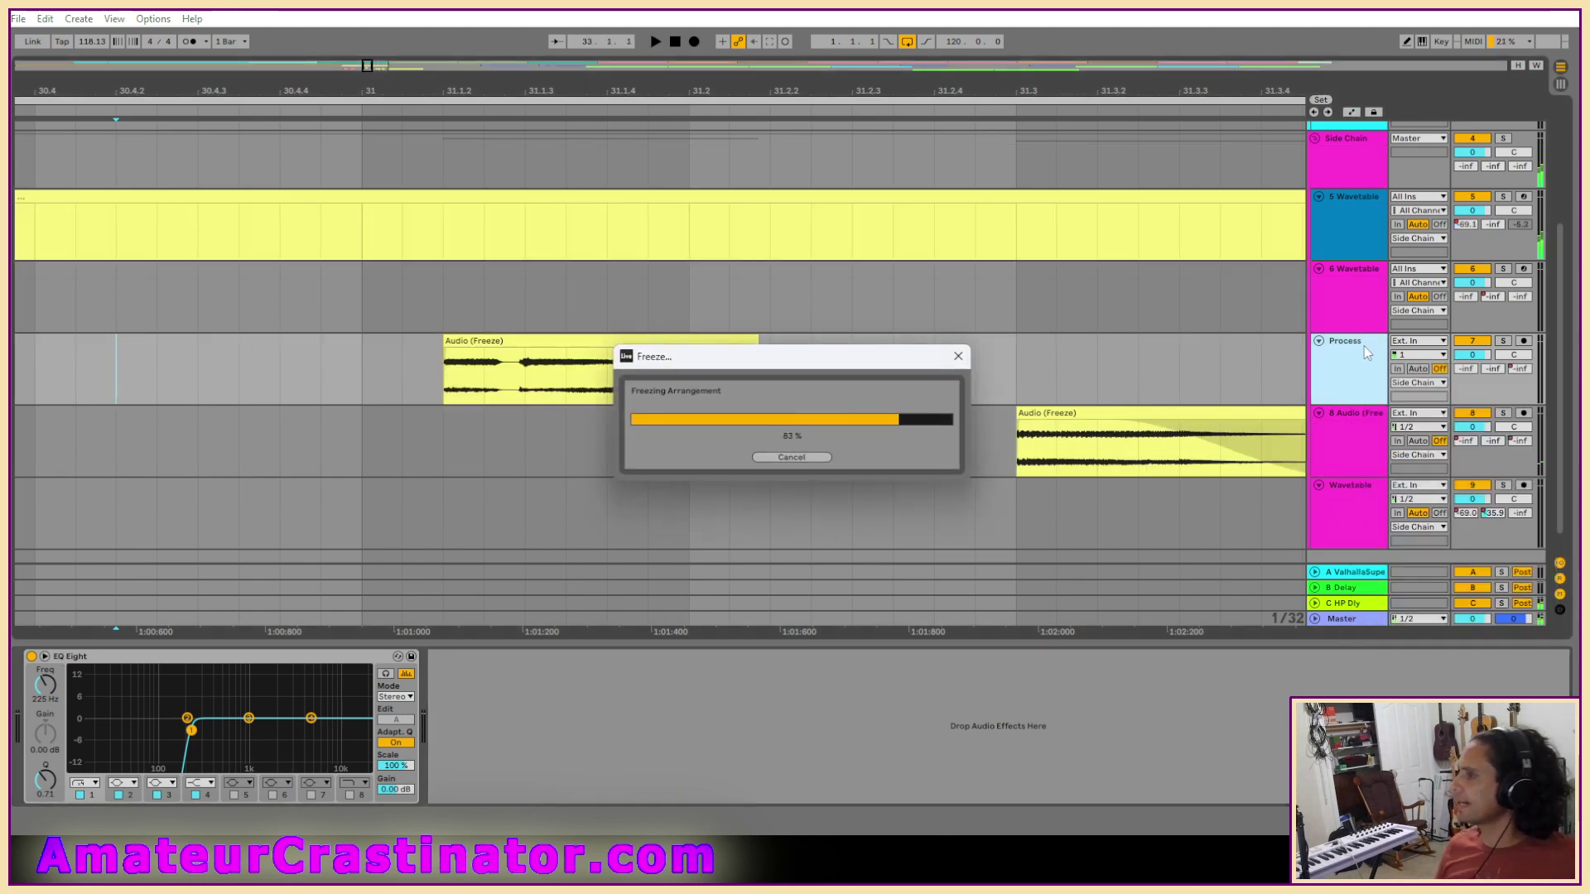
right_click(1363, 345)
left_click(1393, 468)
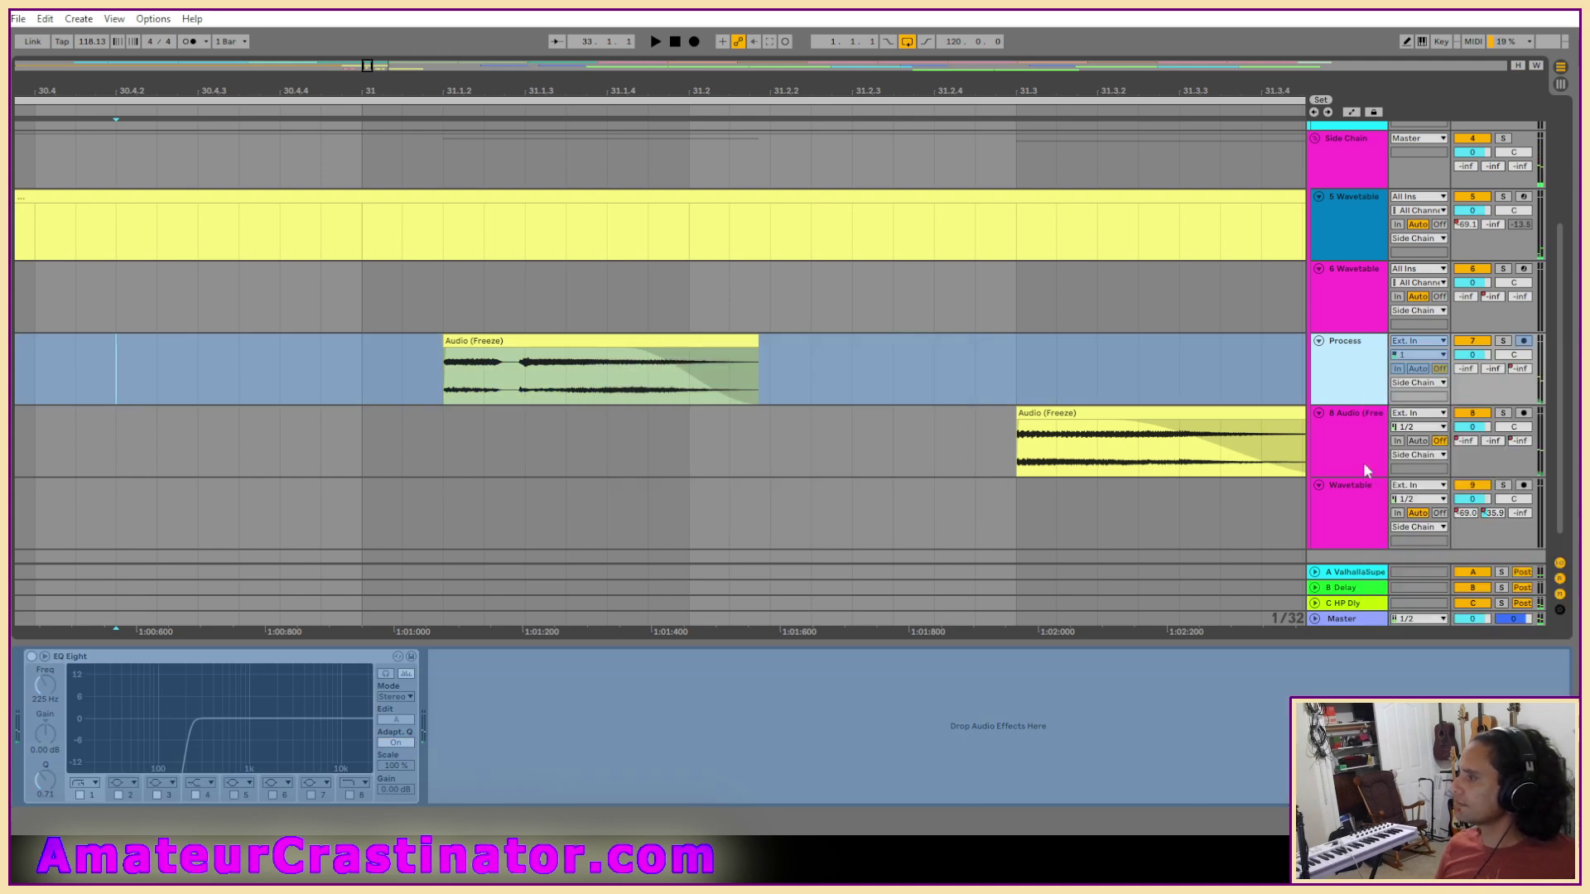
Color the flattened third fragment pink and move it back down to the 8 Audio track.
right_click(580, 337)
left_click(593, 719)
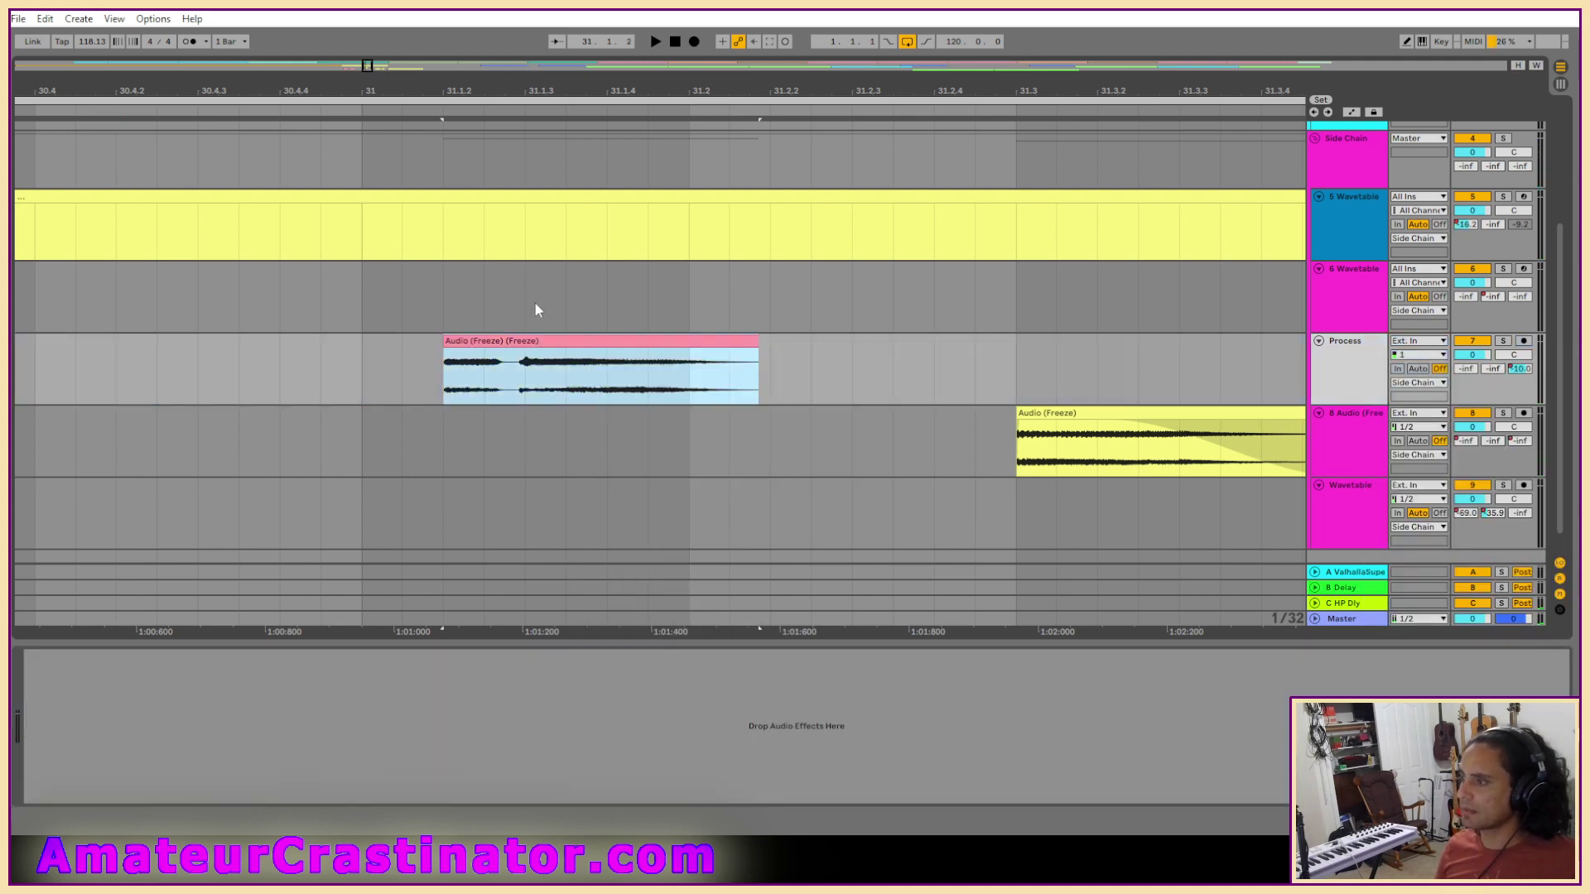
left_click_drag(525, 345, 531, 460)
Move the fourth fragment, starting at 31.3, up to the Process track and audition it.
scroll(850, 420, "right", 5)
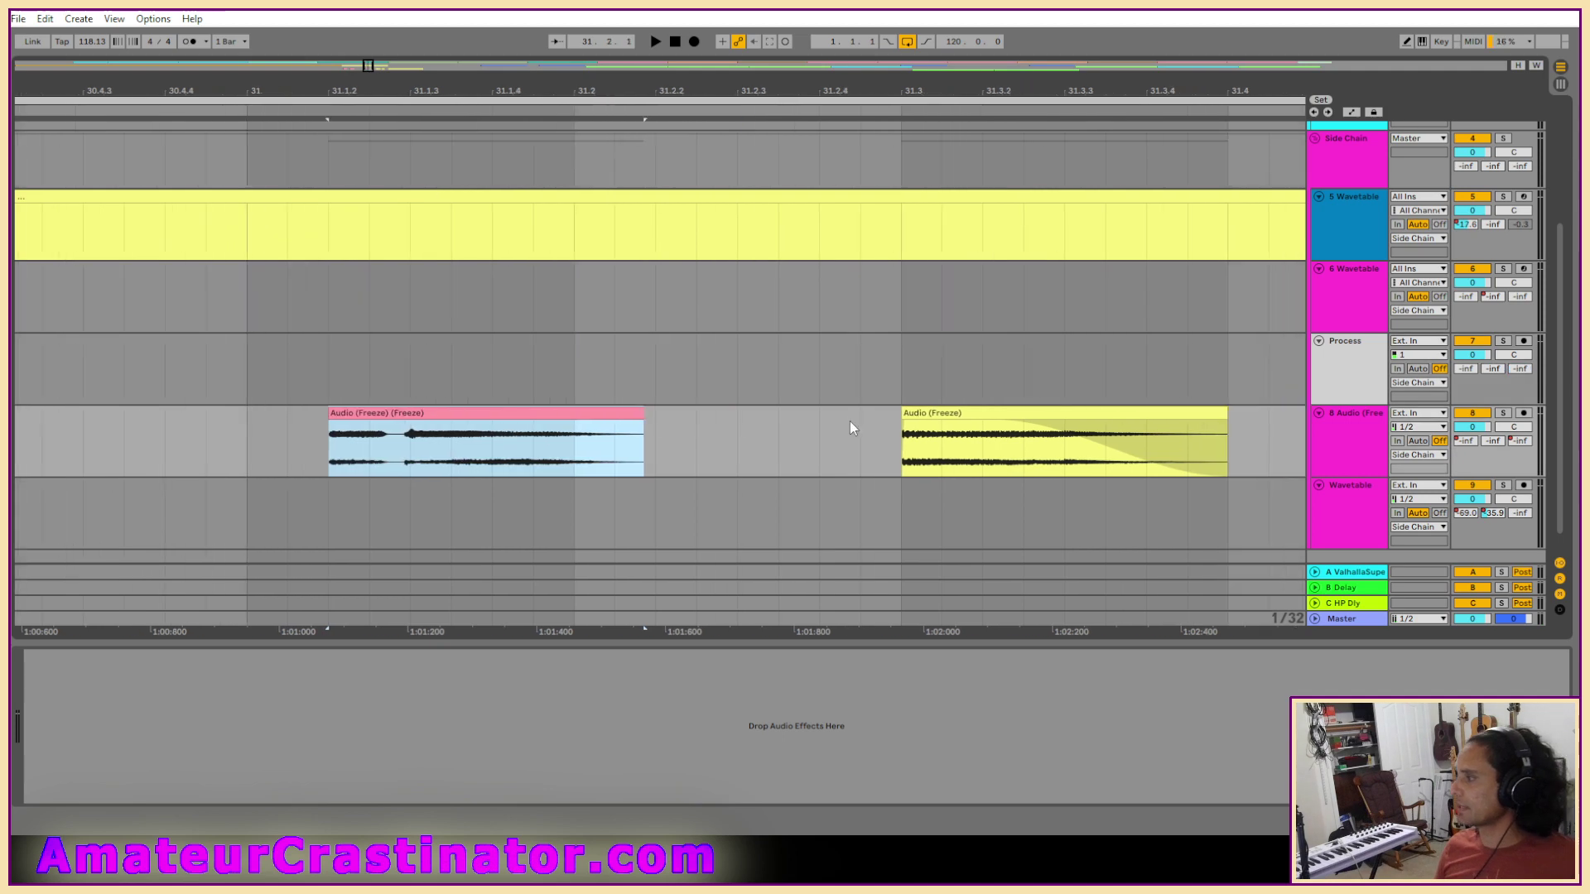
scroll(849, 419, "right", 4)
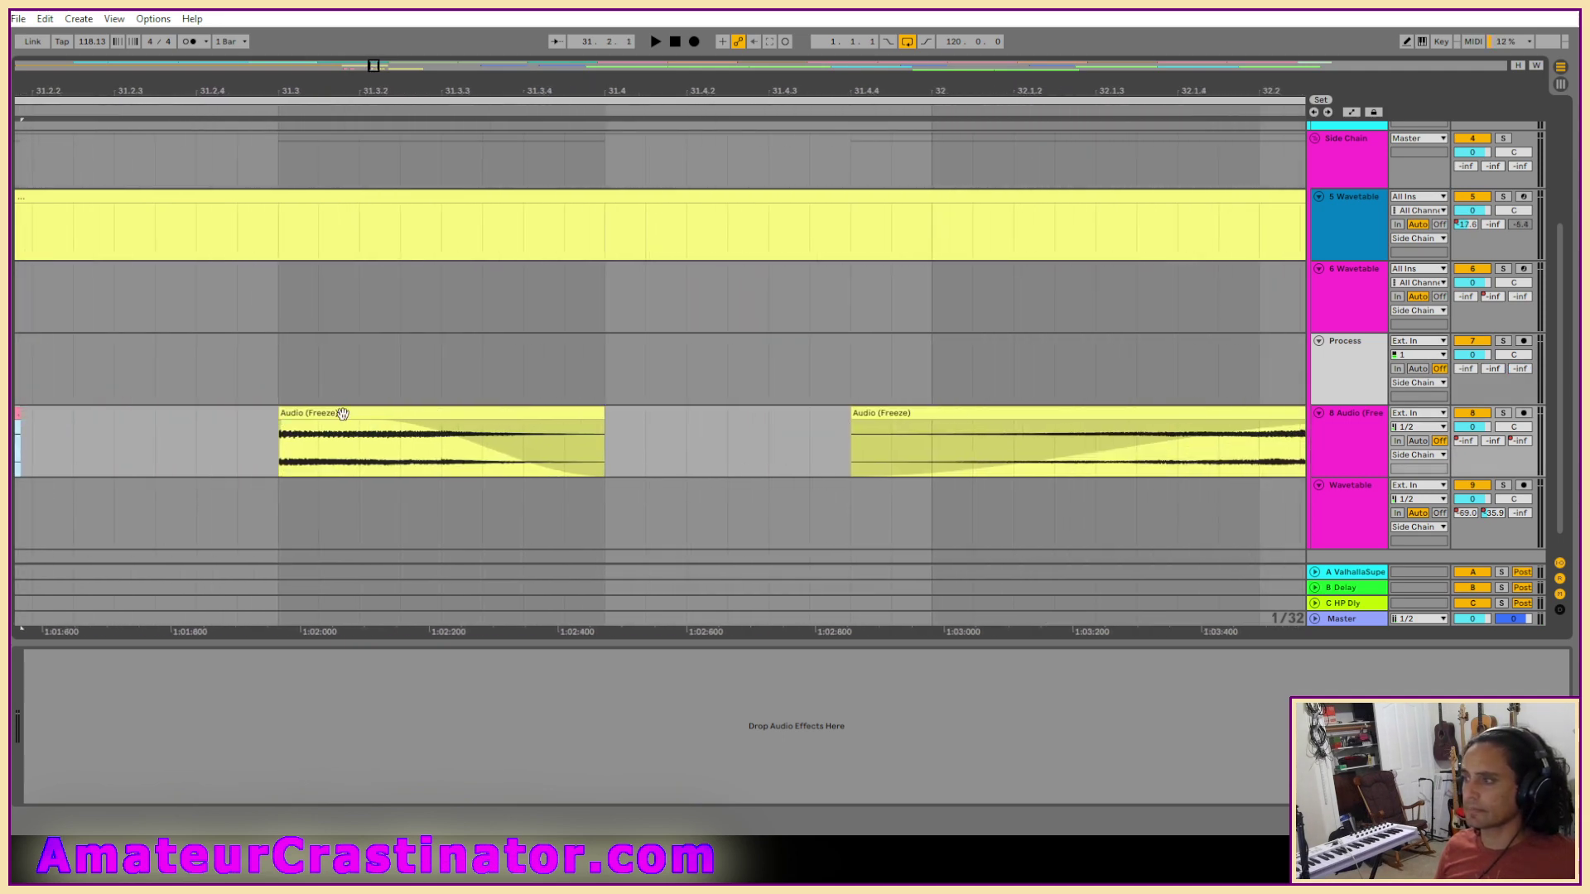
left_click_drag(343, 413, 380, 387)
key("space")
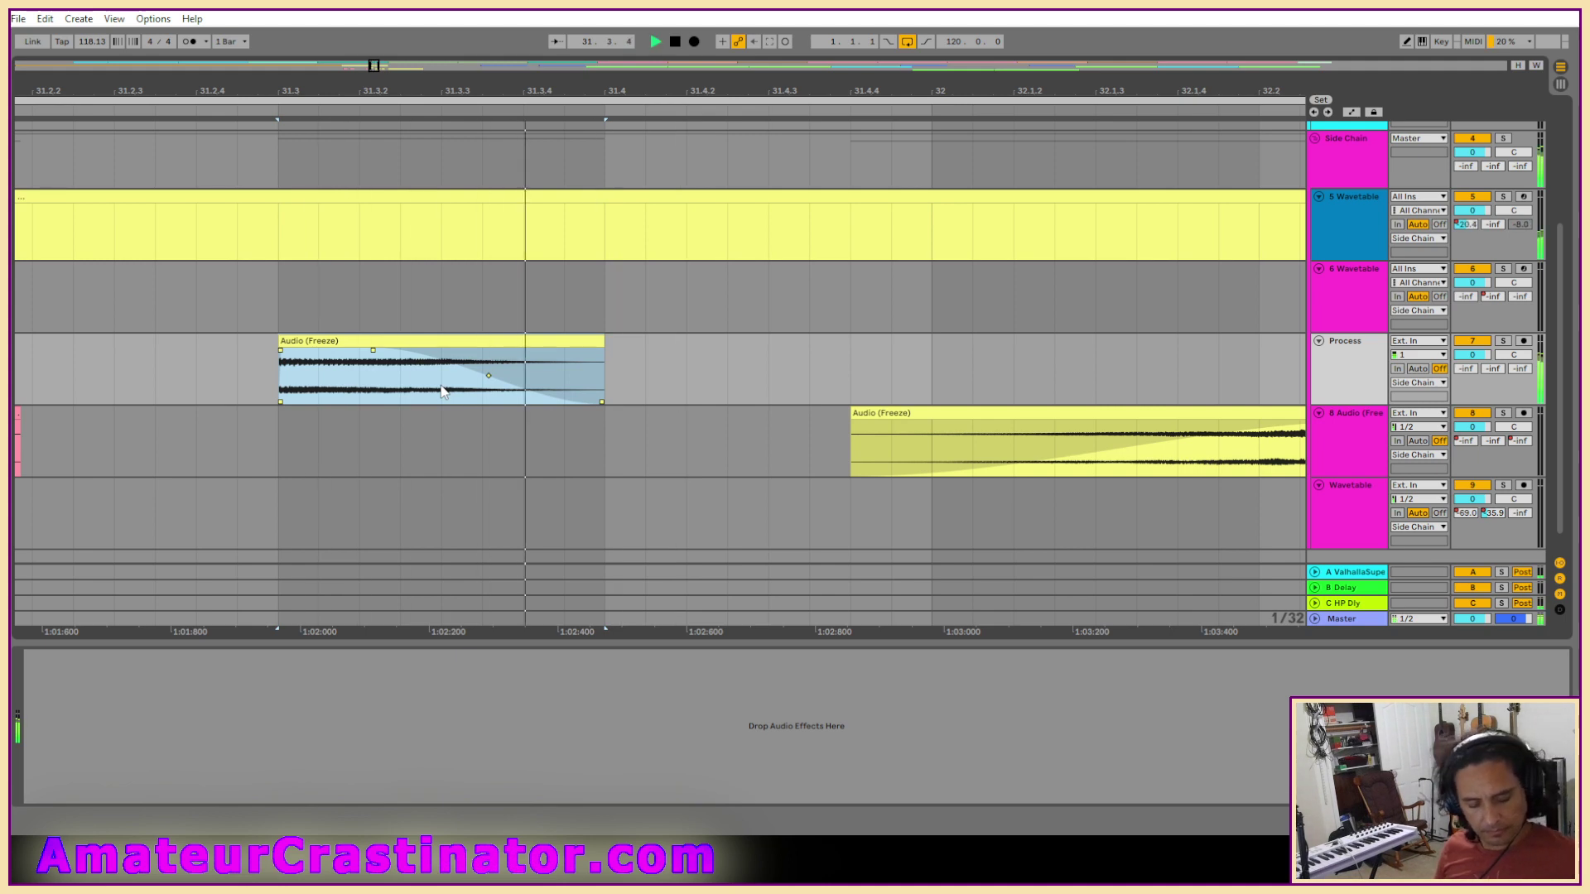
key("space")
Automate the A-ValhallaSupermassive send on the Process track to start high and fade evenly to -inf dB across the fourth fragment, auditioning it.
left_click(1464, 370)
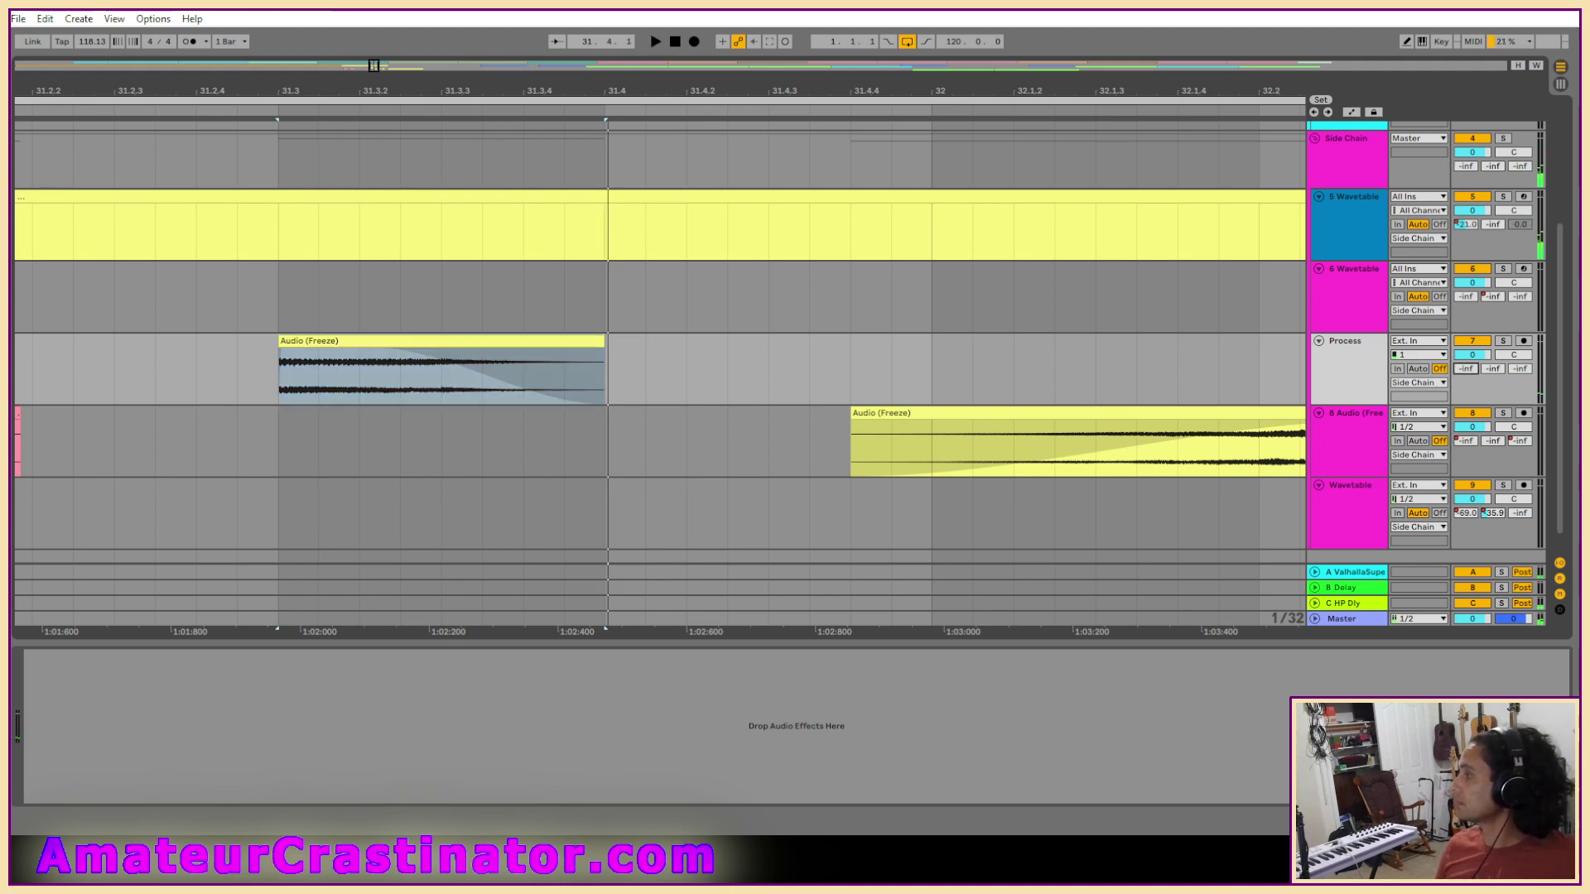
key("a")
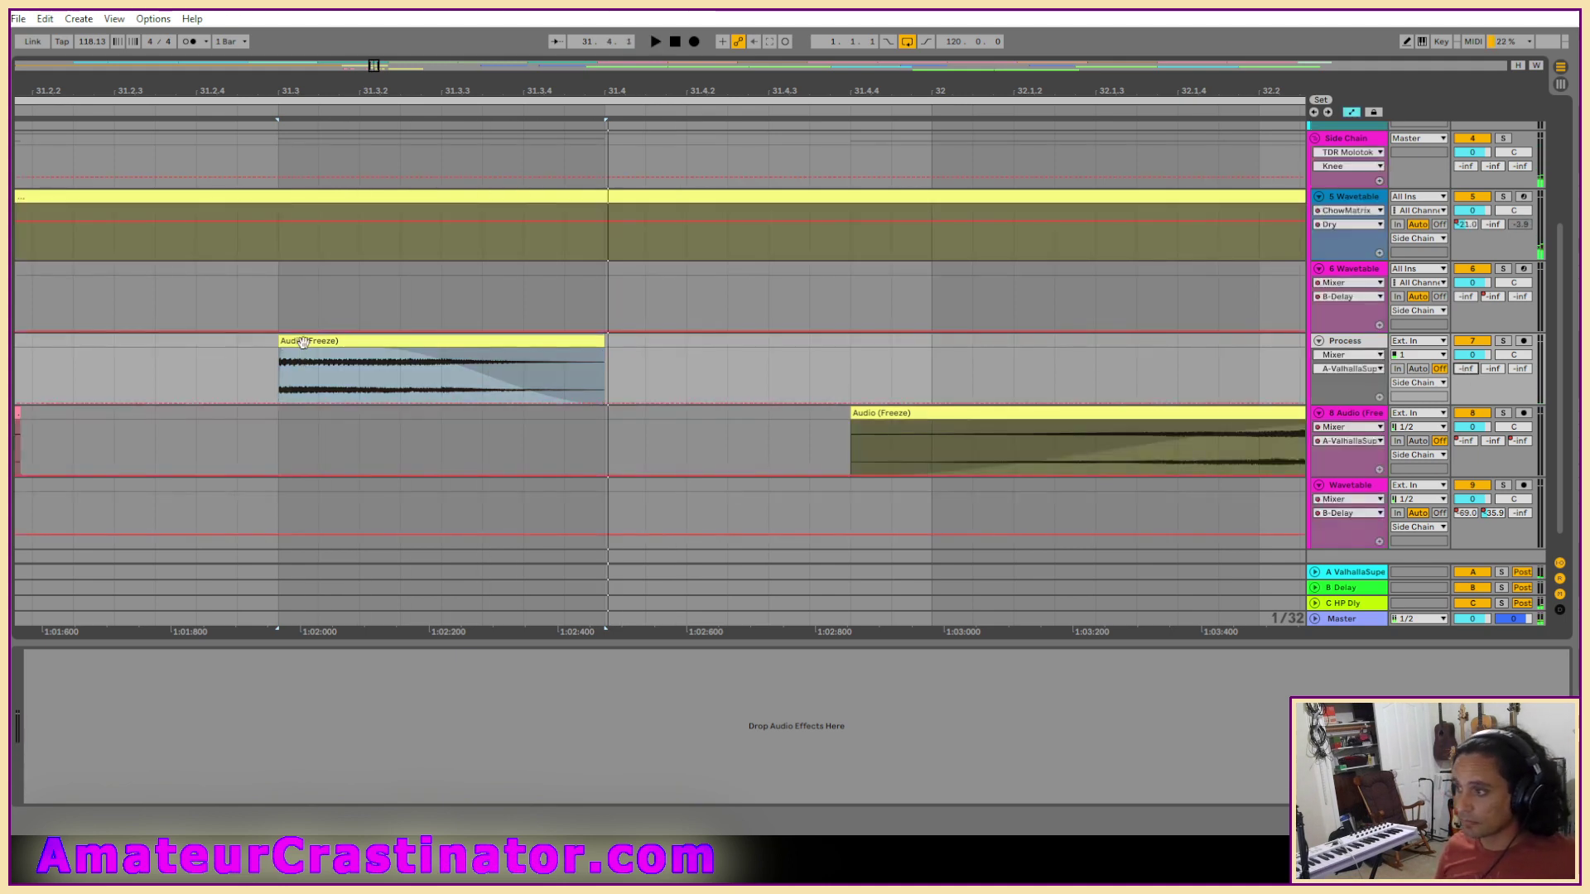
left_click(278, 407)
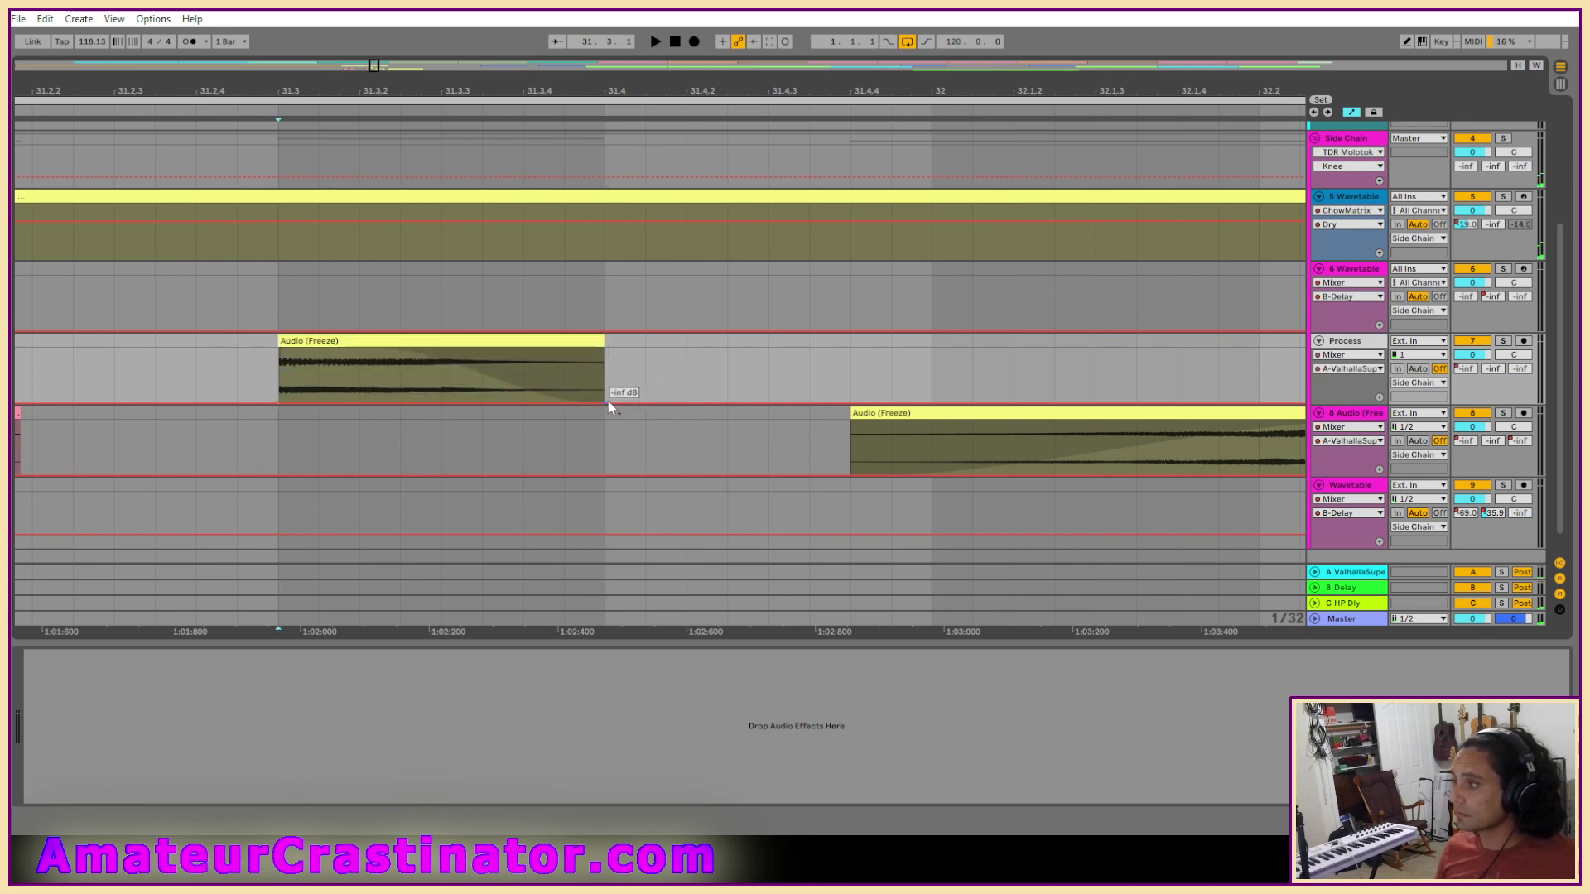
left_click_drag(323, 403, 305, 356)
key("space")
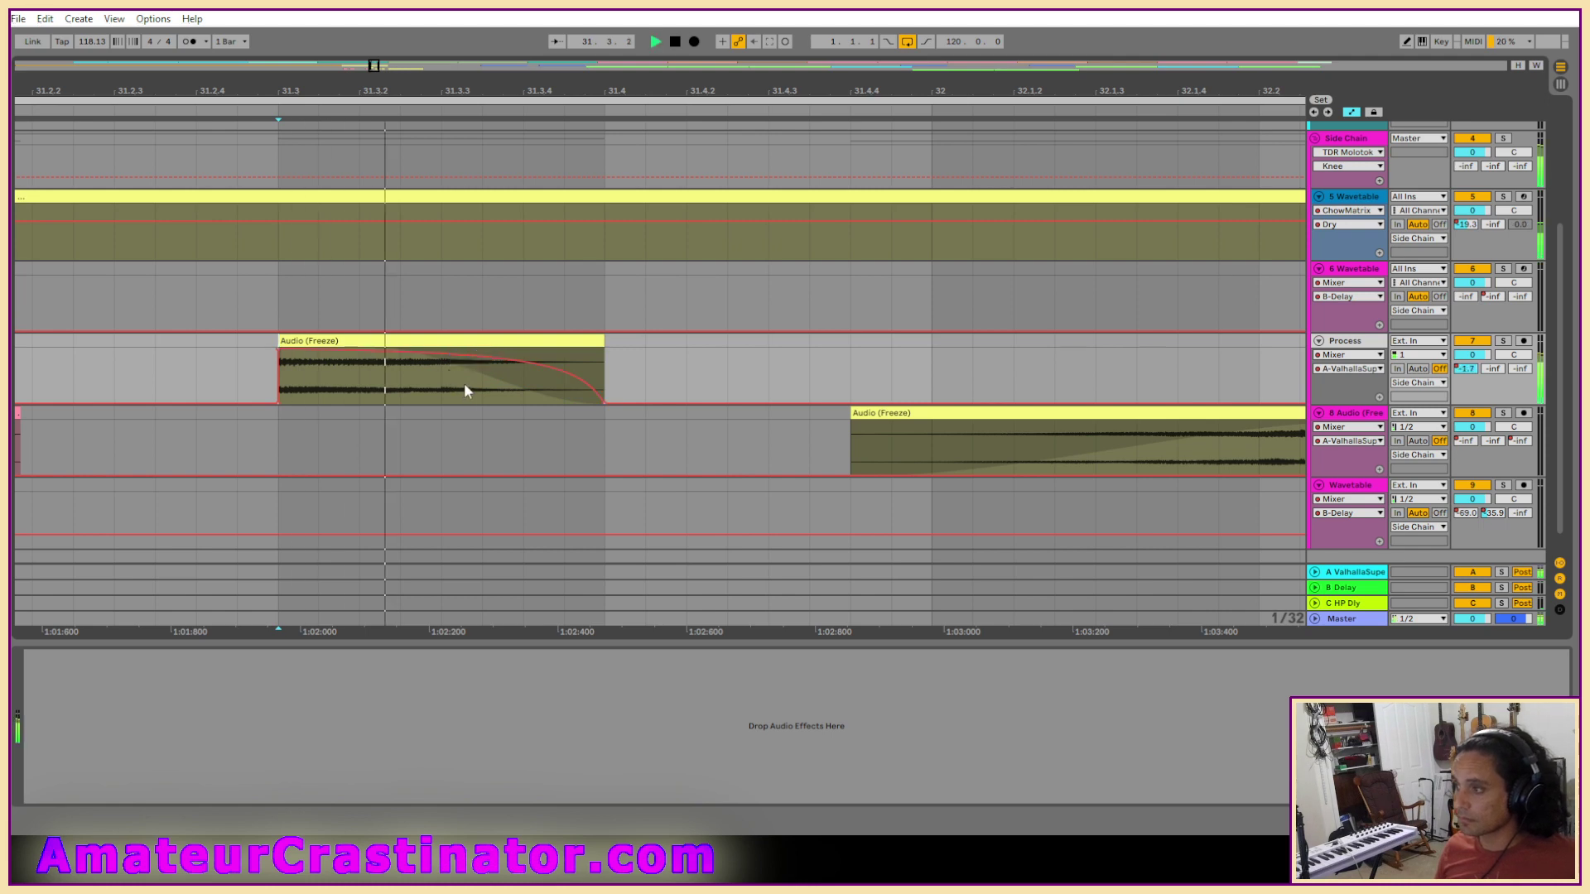
left_click_drag(464, 383, 435, 369)
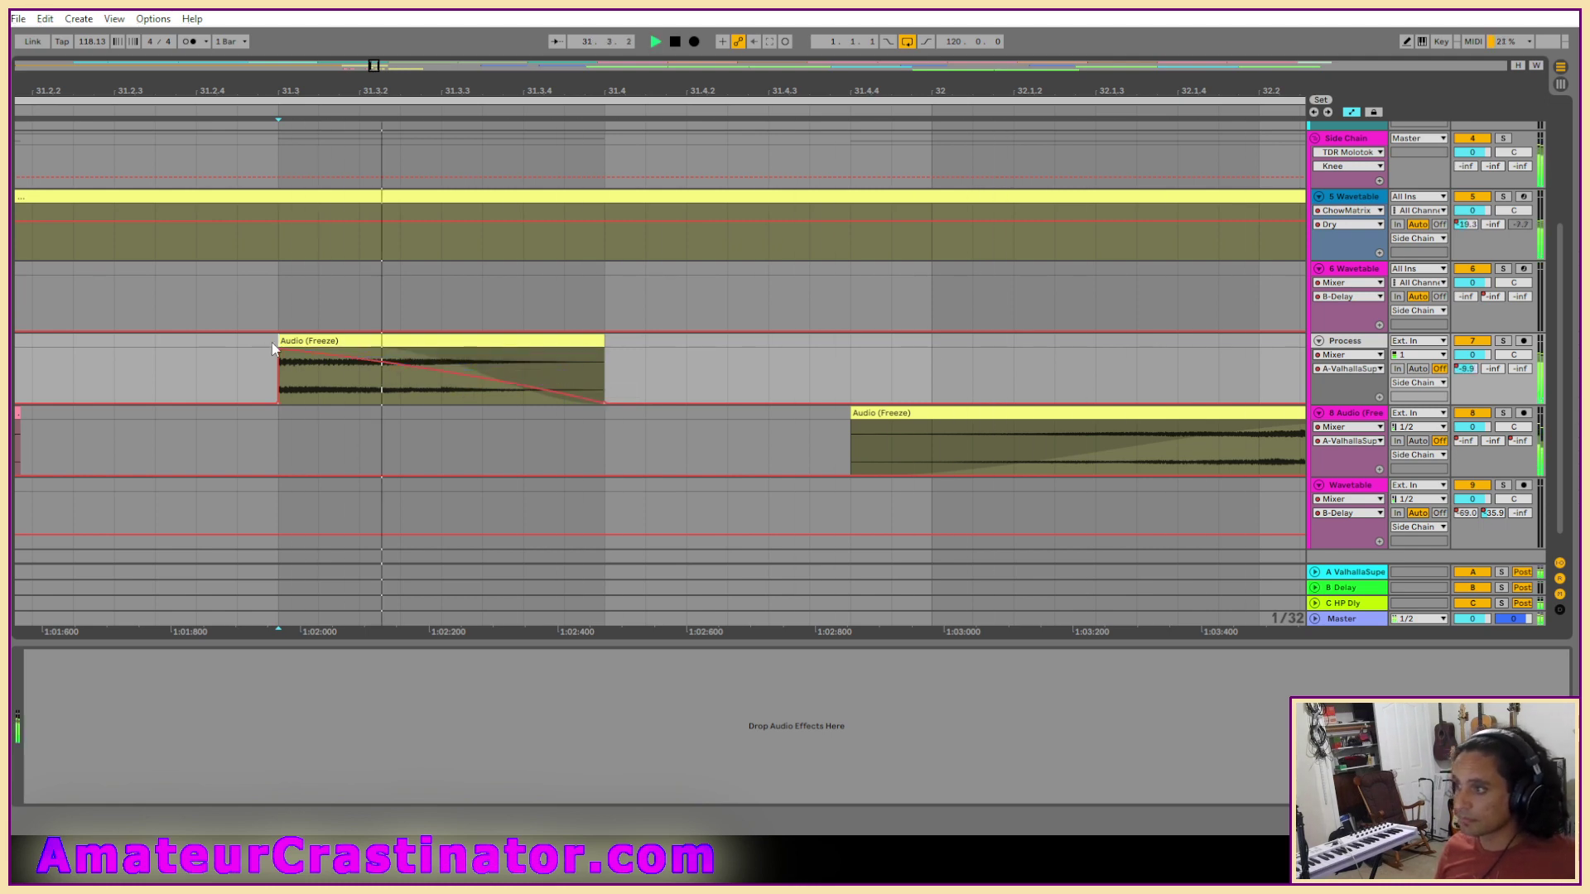
Lower the start of the fourth fragment's A-ValhallaSupermassive send fade to about -5.0 dB and audition it.
left_click_drag(278, 351, 278, 357)
key("space")
key("space")
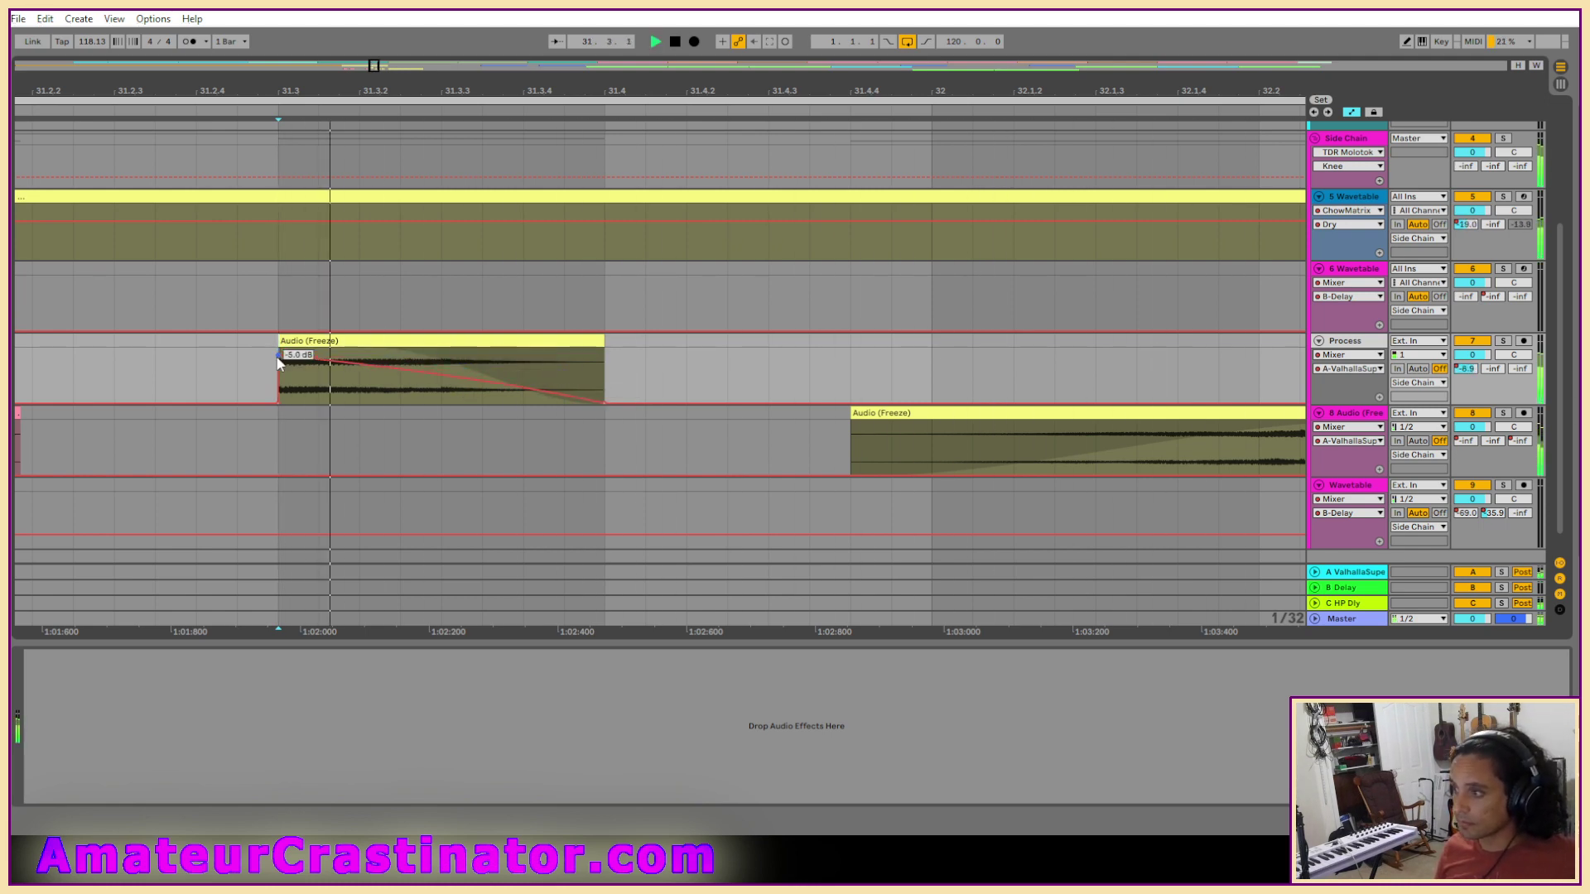
key("space")
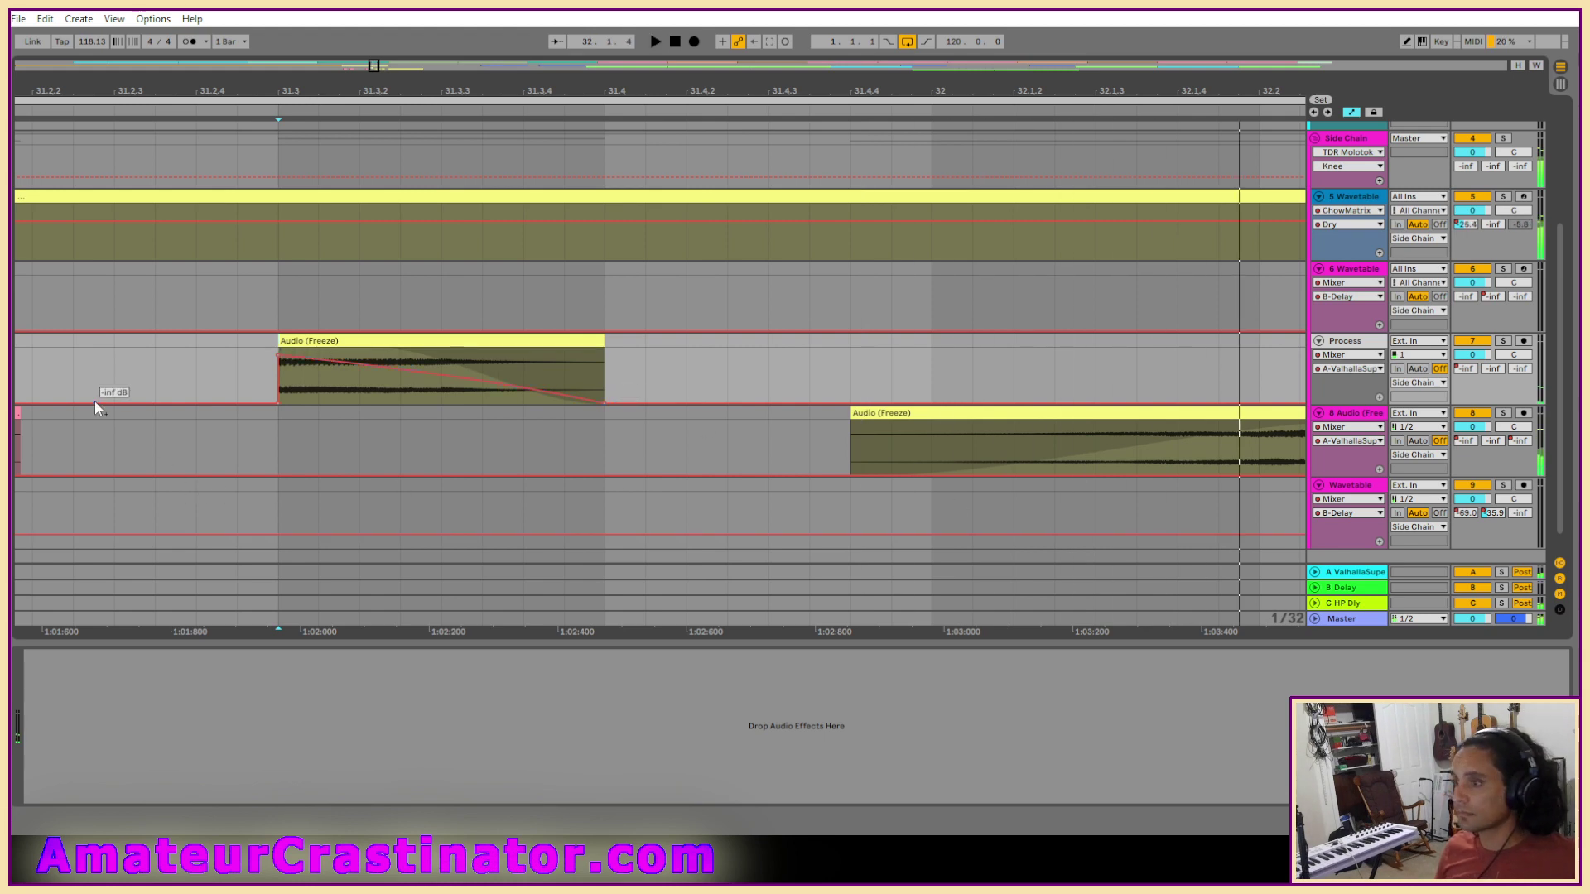
Add EQ Eight to the Process track with a band 1 low cut at 177 Hz, auditioning the fourth fragment.
left_click(33, 385)
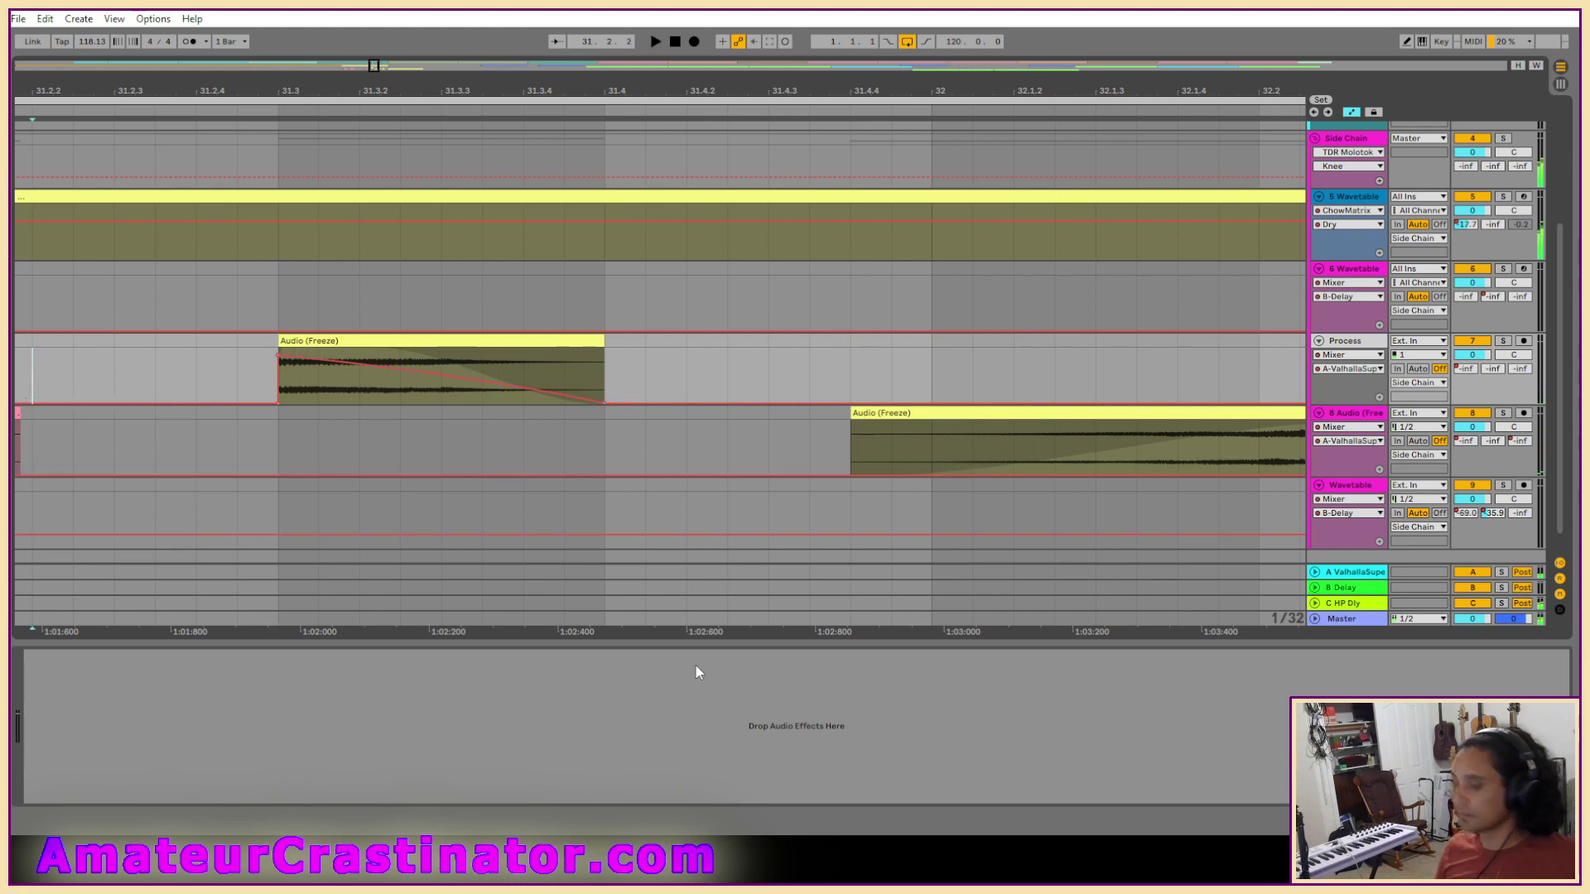
key("space")
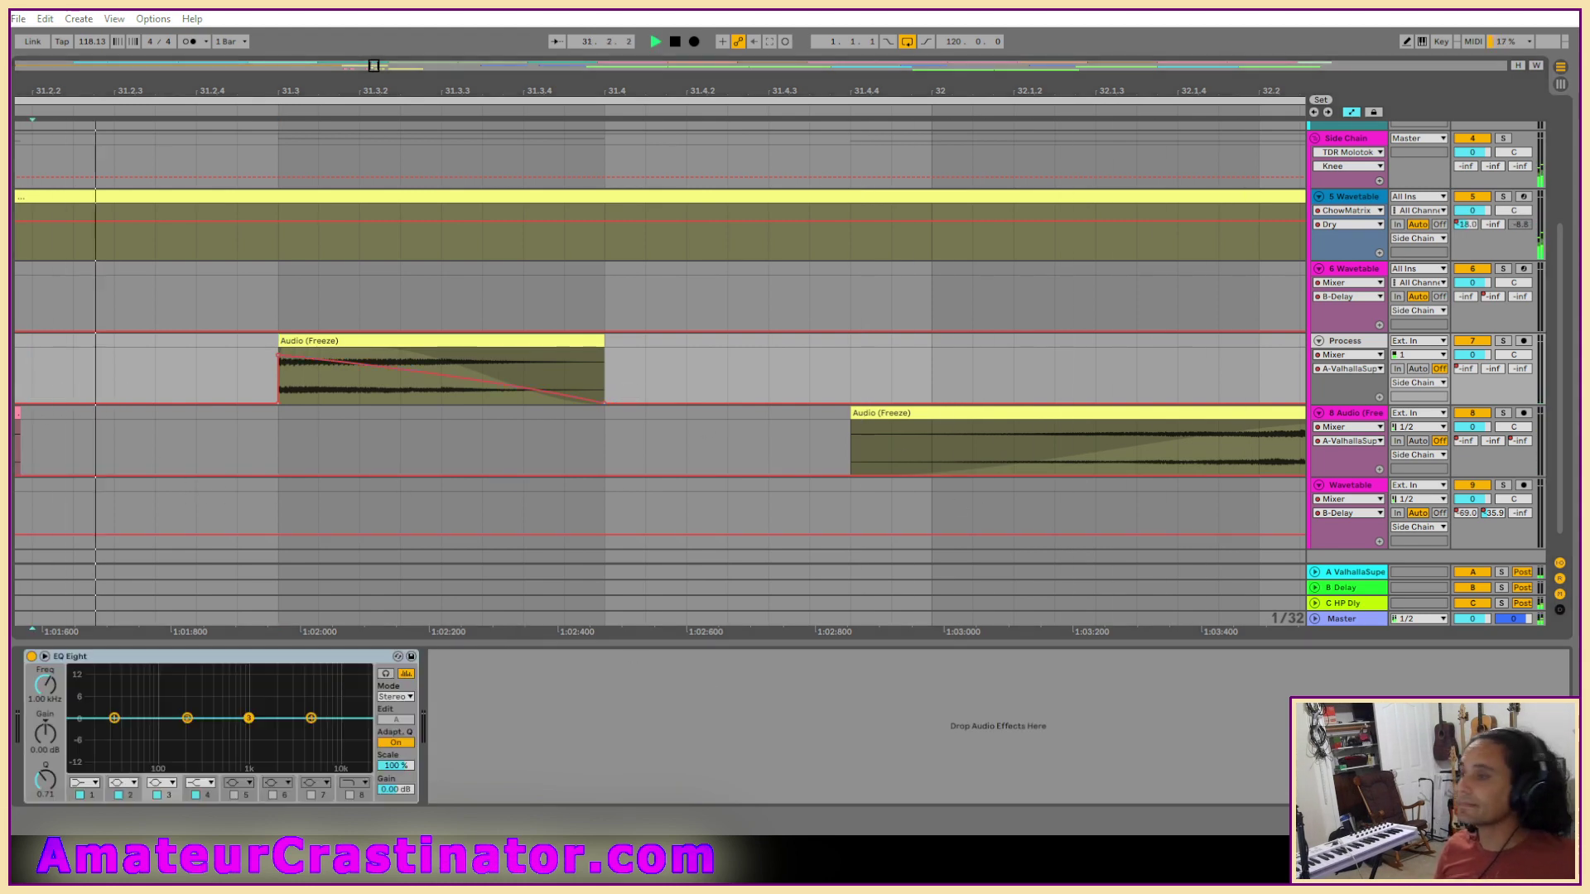
left_click(85, 784)
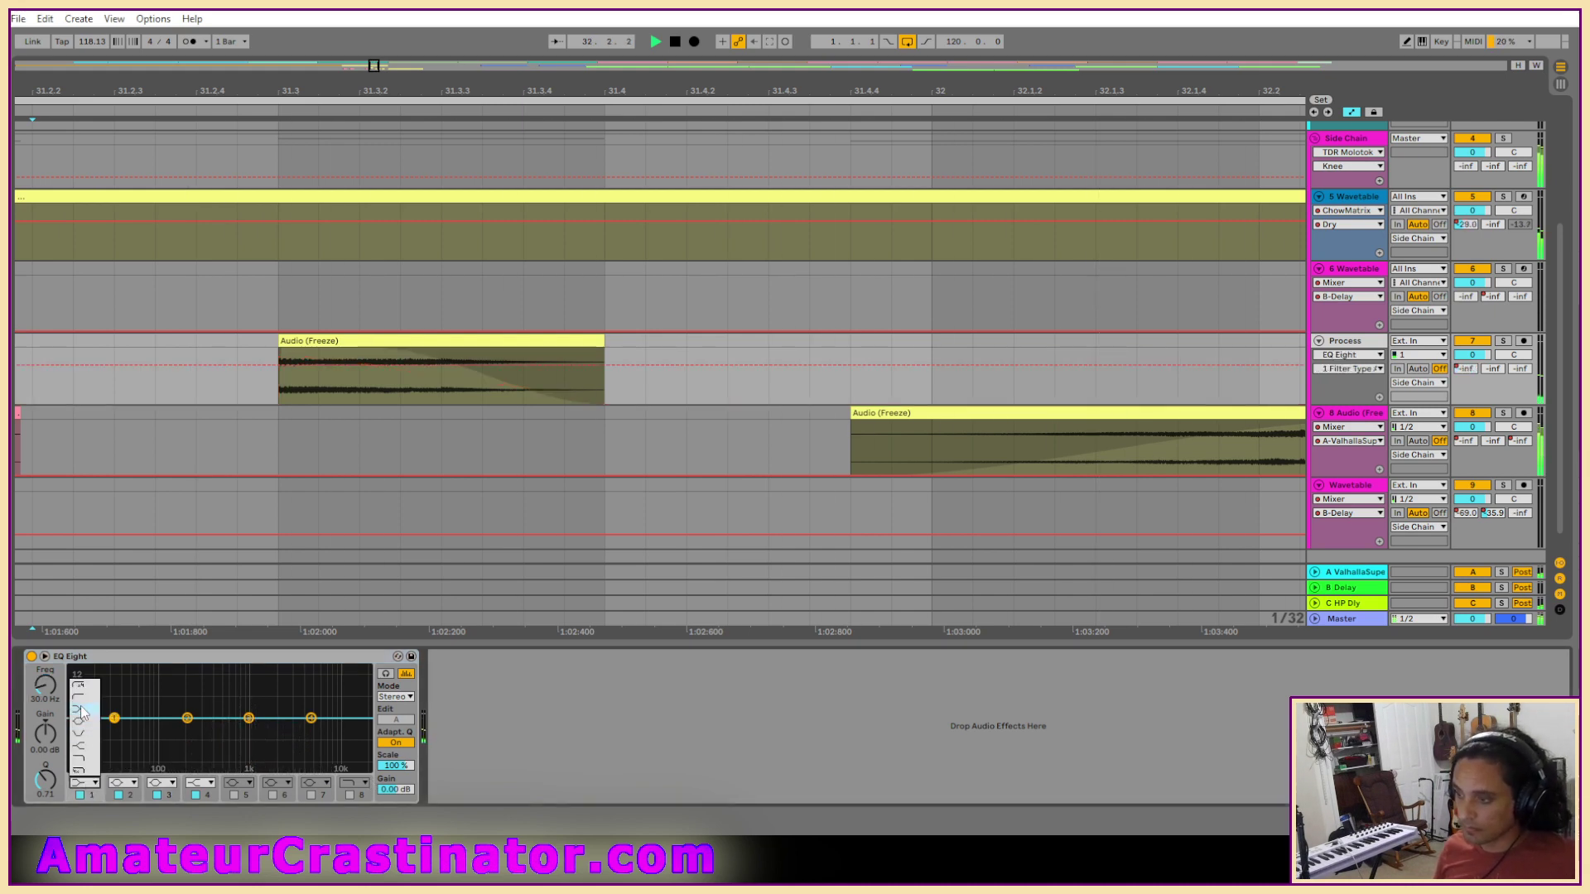
left_click(81, 702)
mouse_move(46, 686)
left_mouse_down()
mouse_move(46, 650)
mouse_move(46, 673)
left_mouse_up()
key("space")
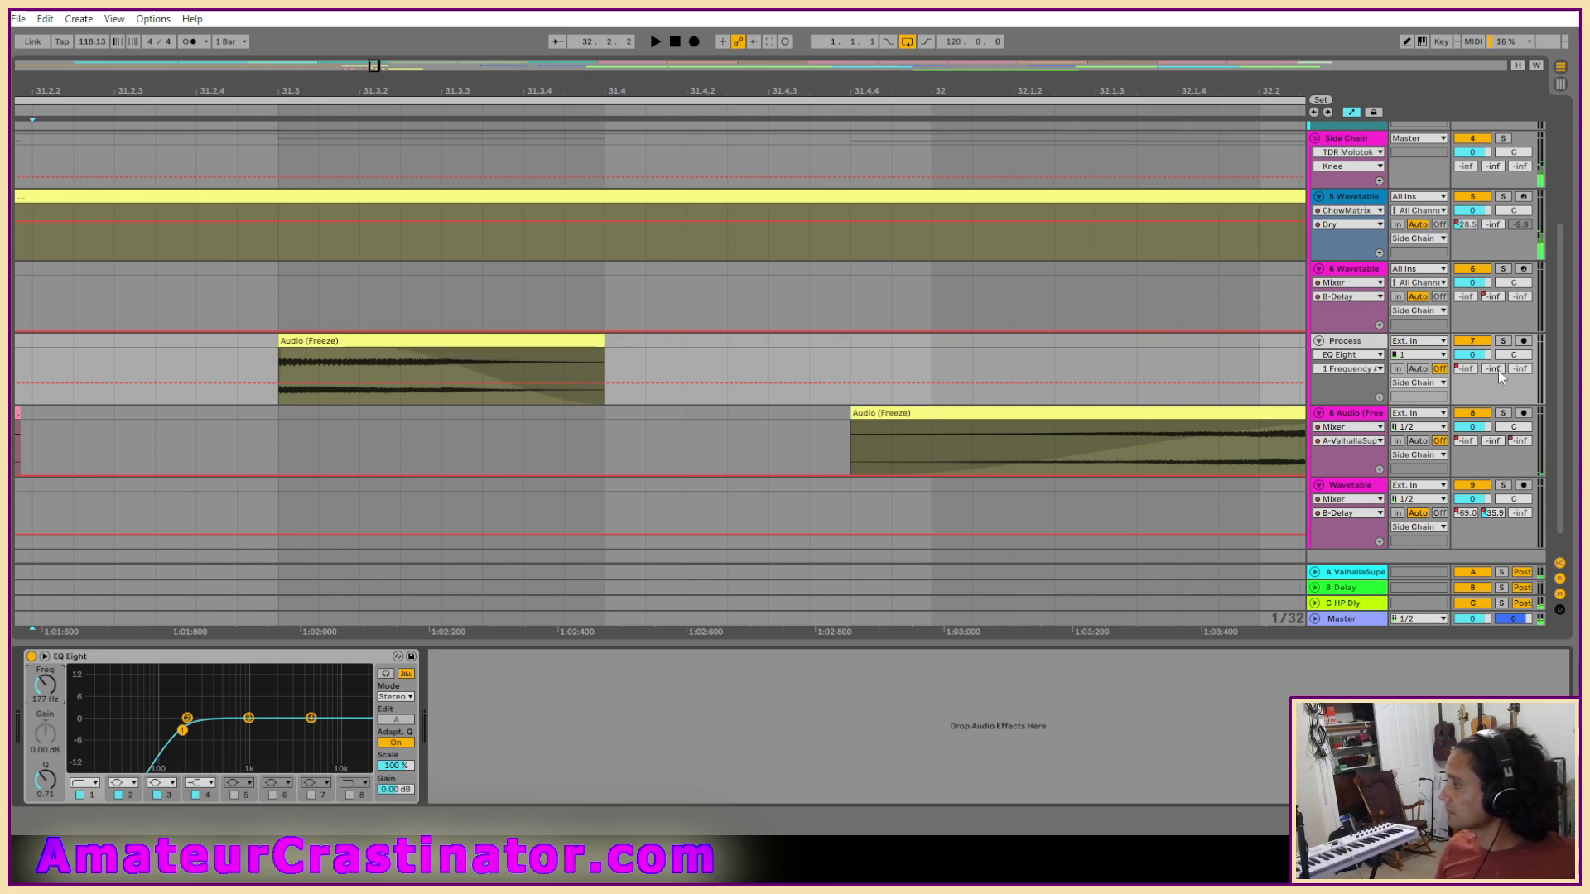
Automate the Process track's B-Delay send to start high and curve down to -inf dB across the fourth fragment, and audition it.
left_click(1498, 370)
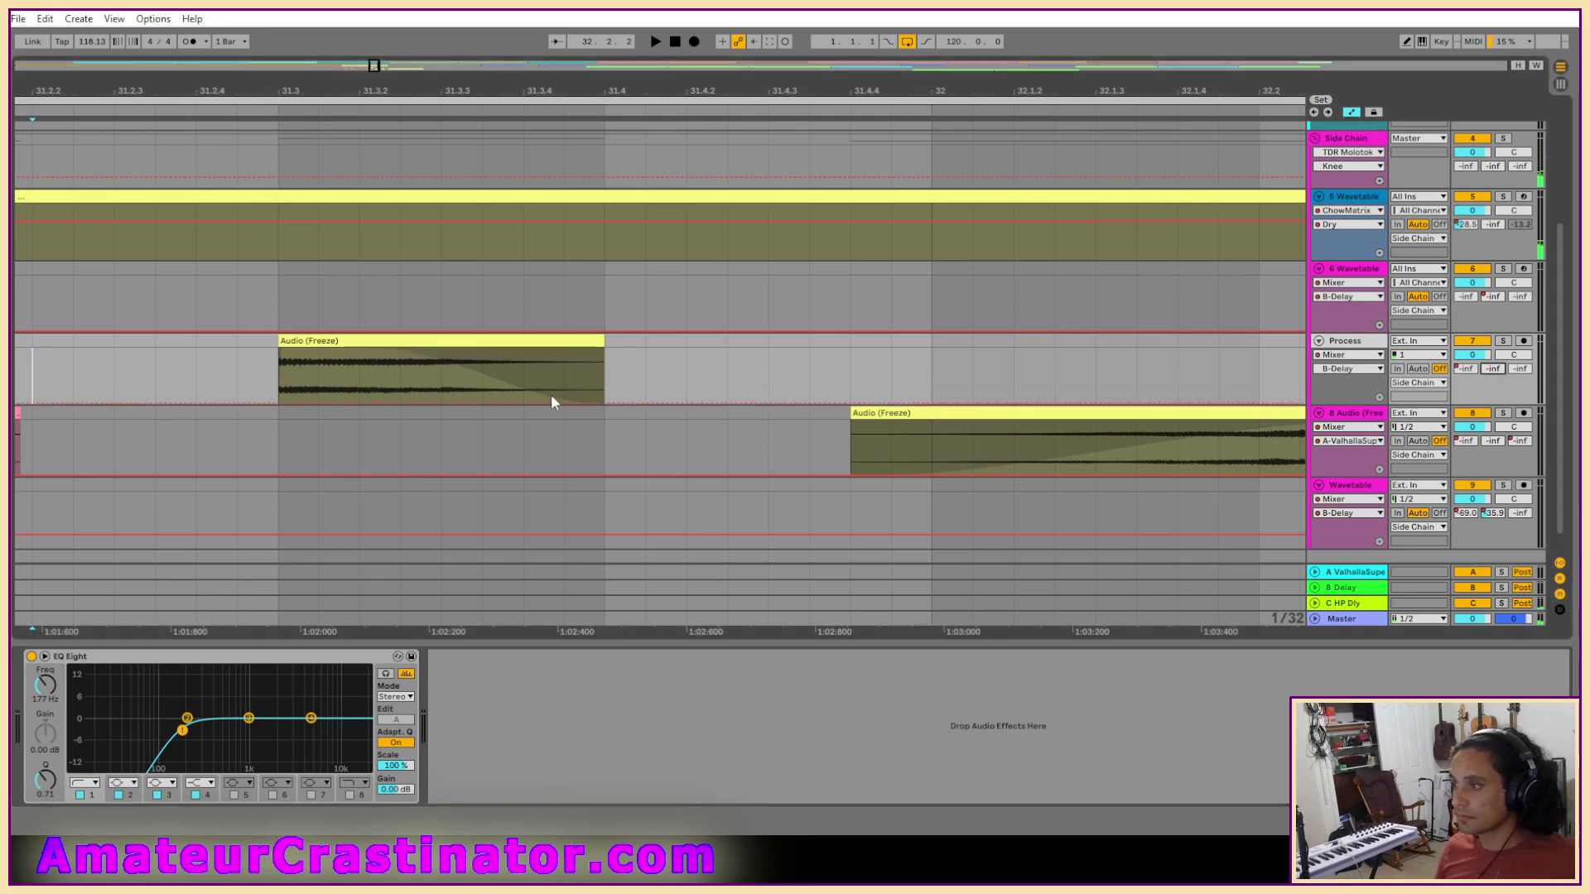
left_click(604, 404)
left_click_drag(395, 402, 278, 348)
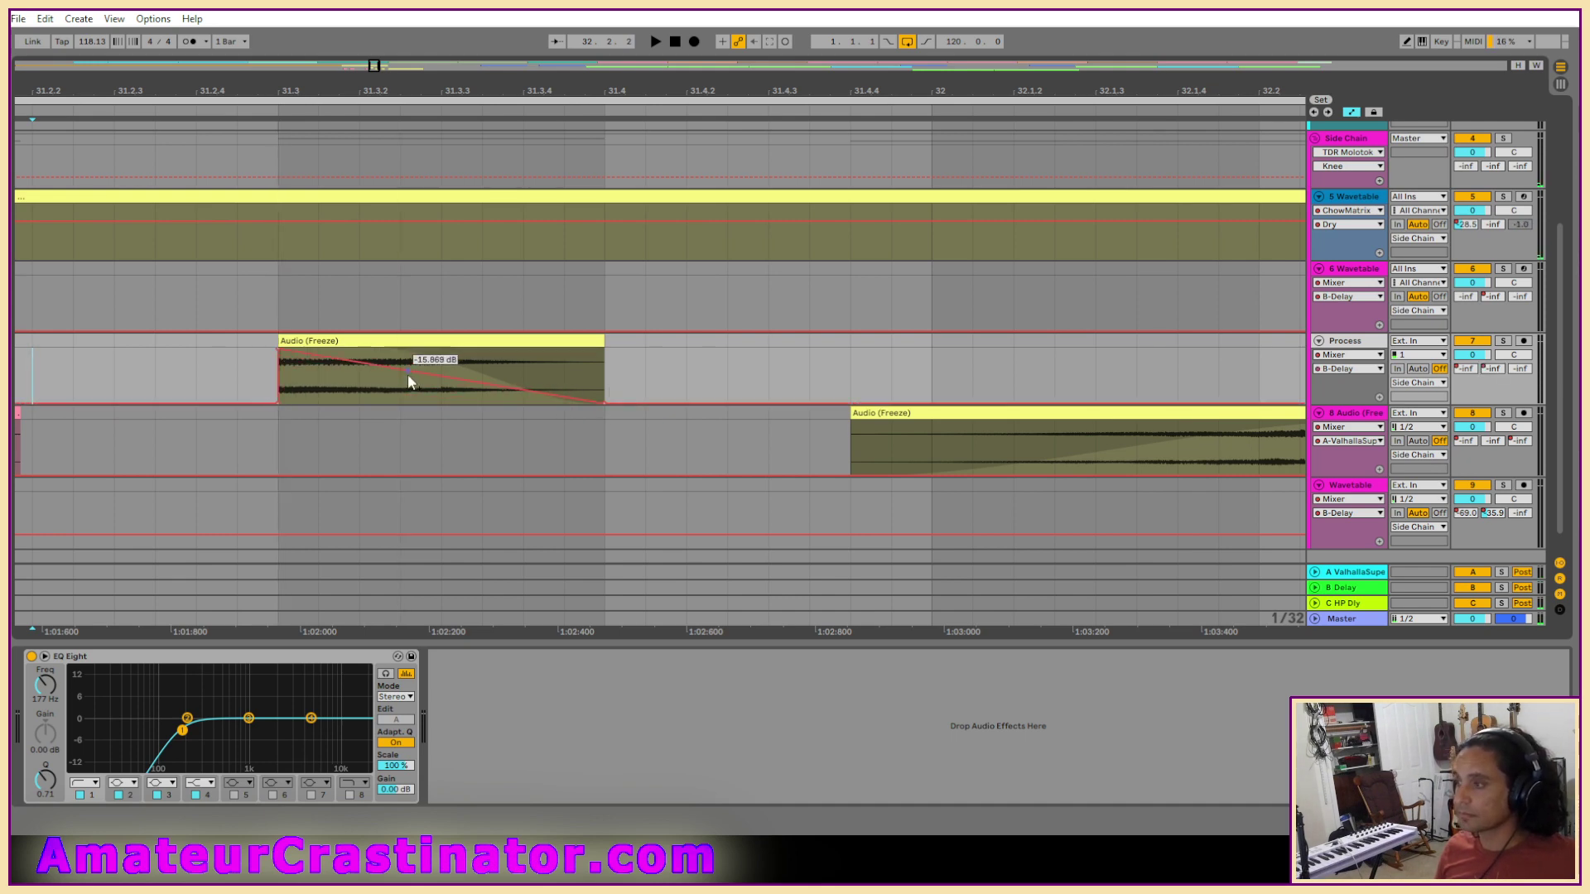
key("space")
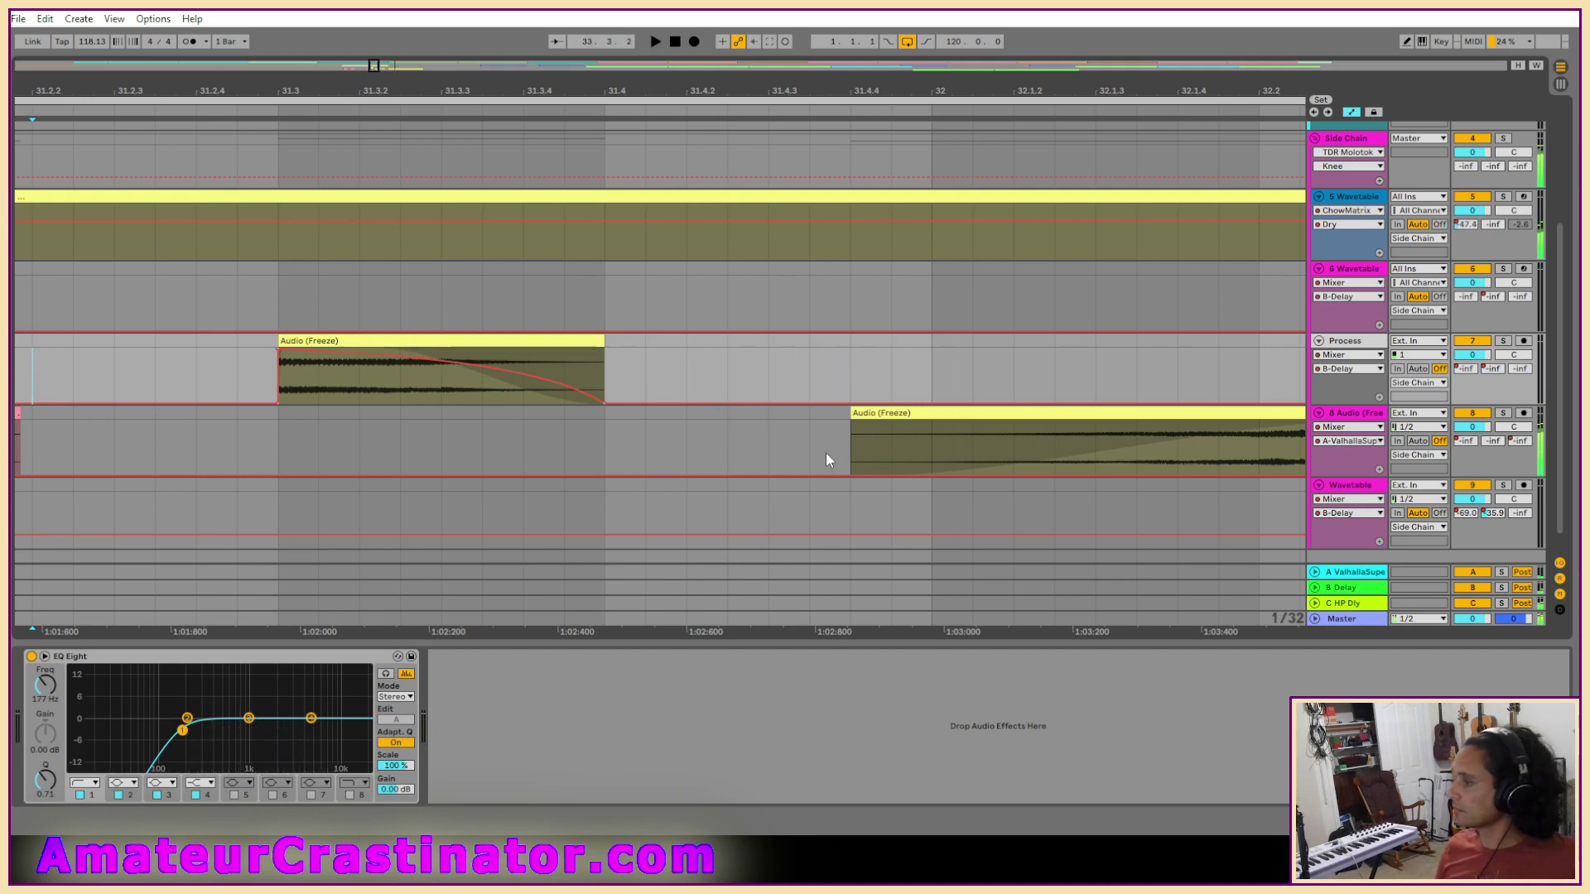
Hide automation, then freeze and flatten the Process track holding the fourth fragment.
key("a")
right_click(1340, 373)
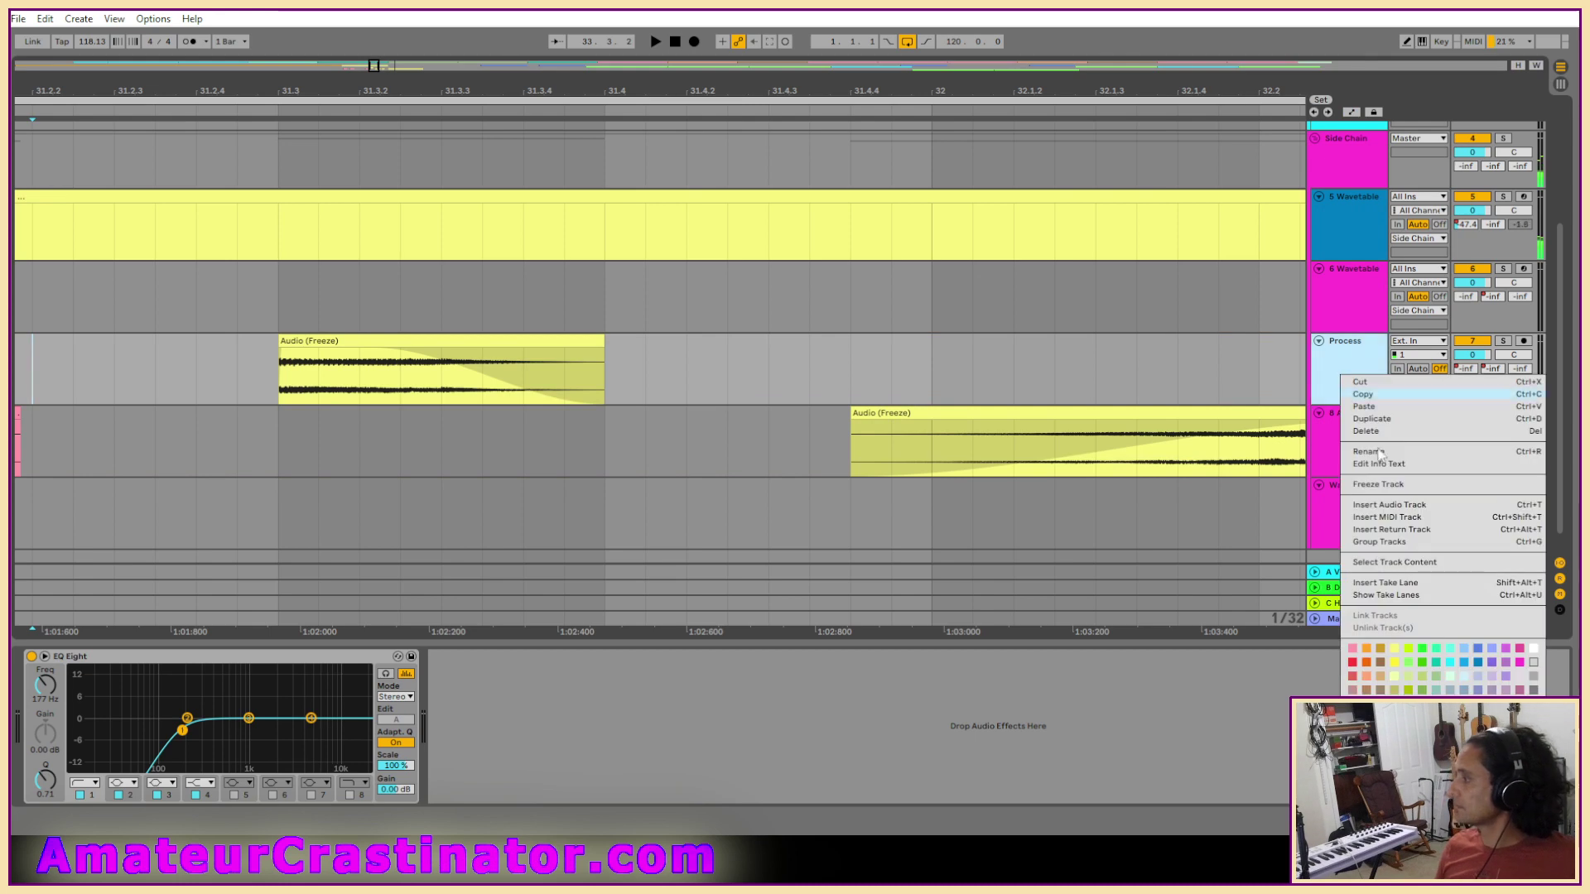
left_click(1377, 485)
right_click(1344, 340)
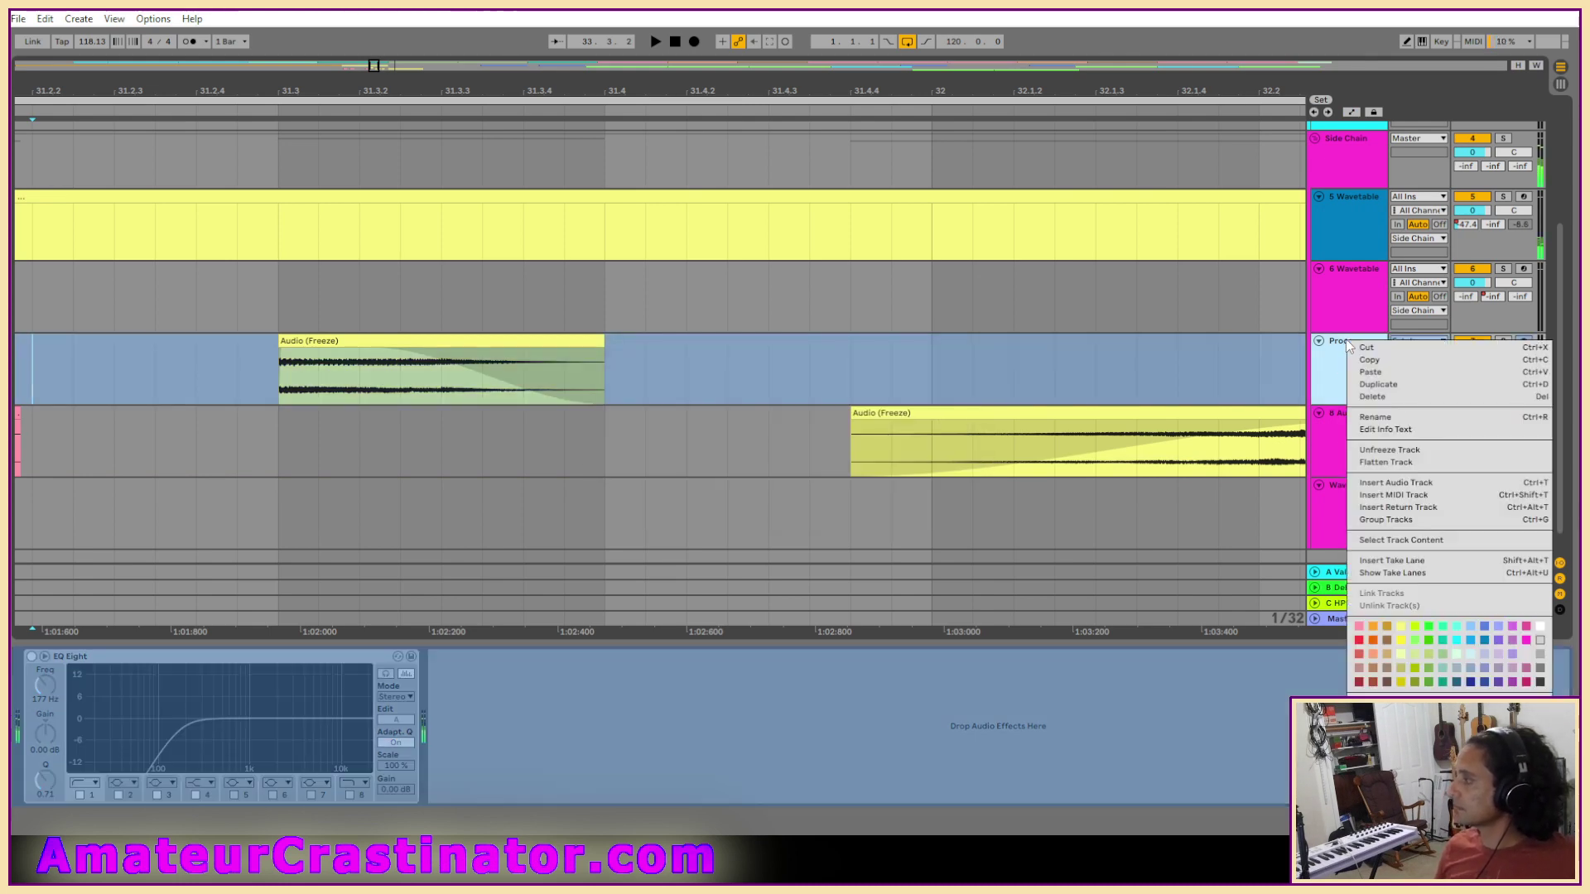
left_click(1383, 463)
Color the flattened fourth fragment pink and move it back down to the 8 Audio track.
right_click(434, 342)
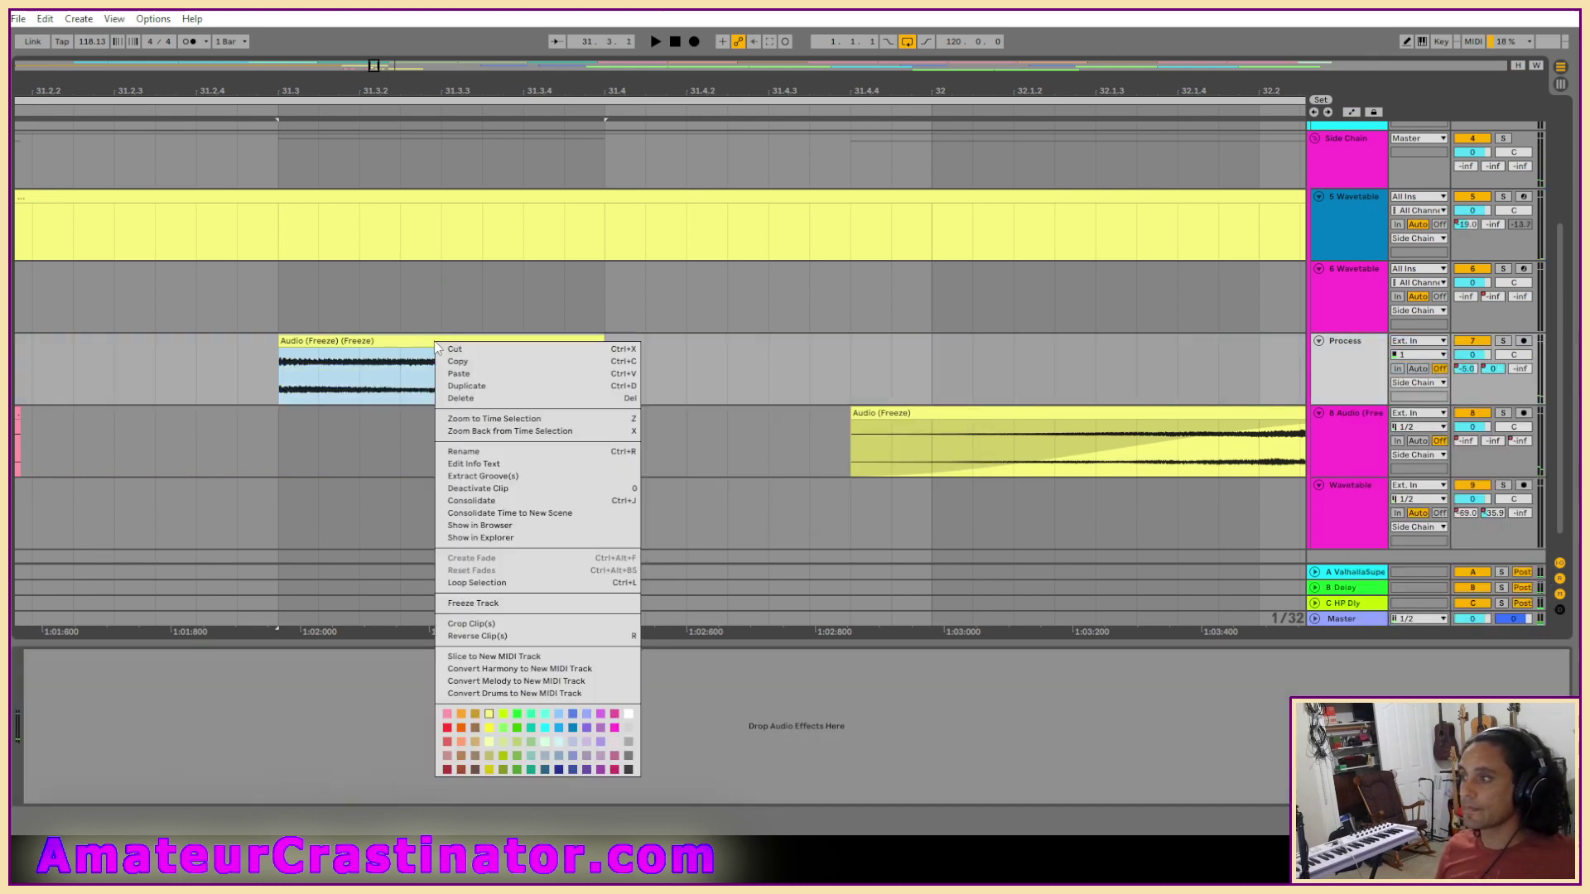
left_click(447, 714)
left_click_drag(376, 359, 404, 418)
Play the arrangement from bar 25 to hear the processed fragments in context.
scroll(405, 418, "down", 10)
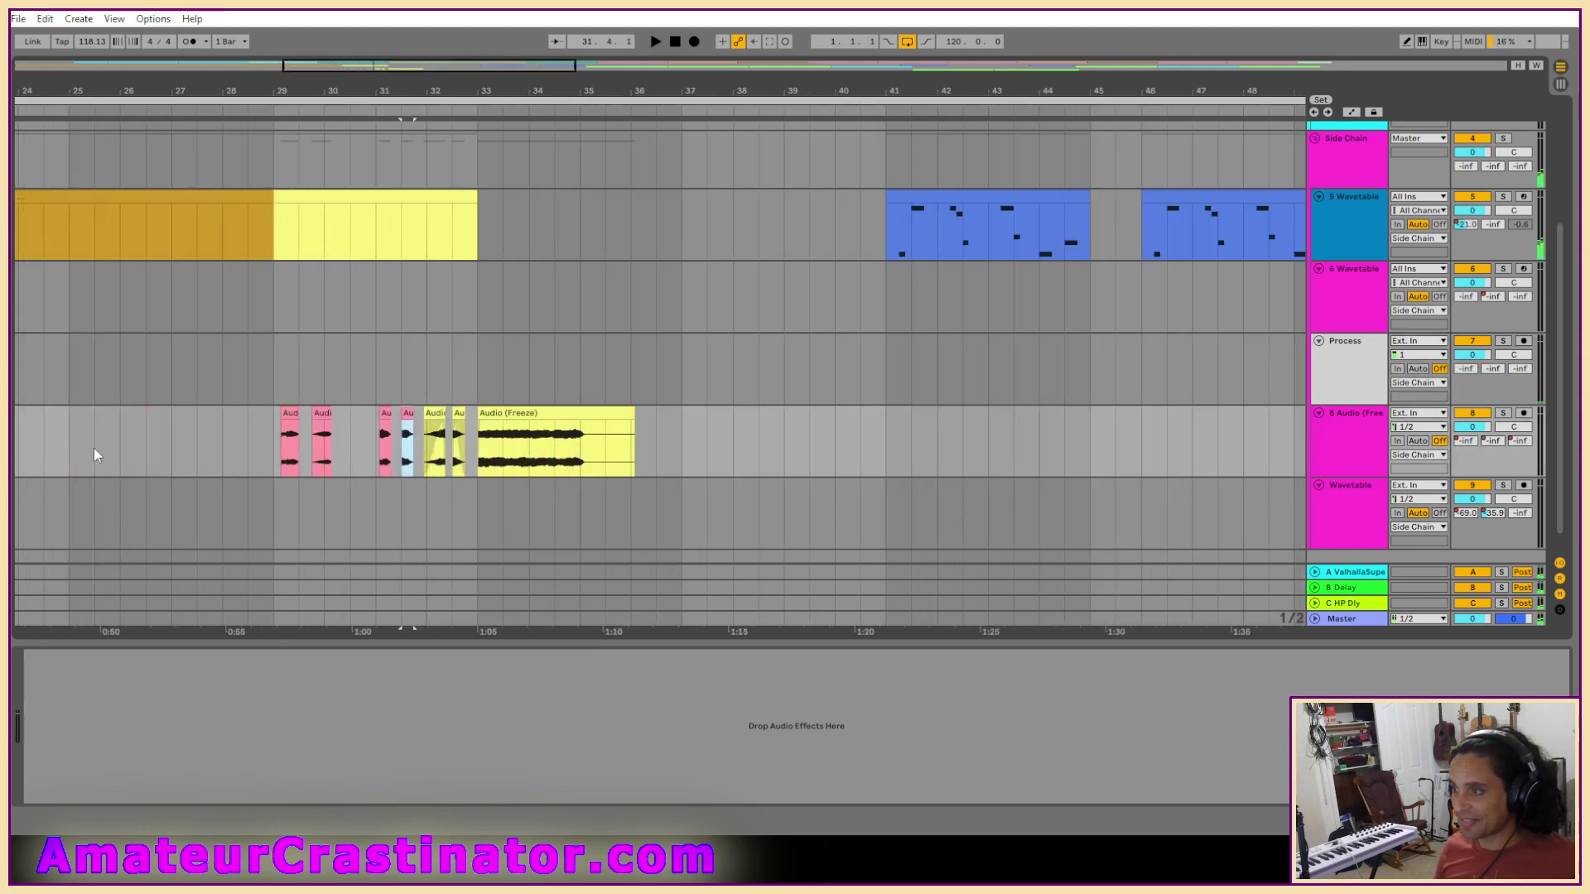
left_click(70, 451)
key("space")
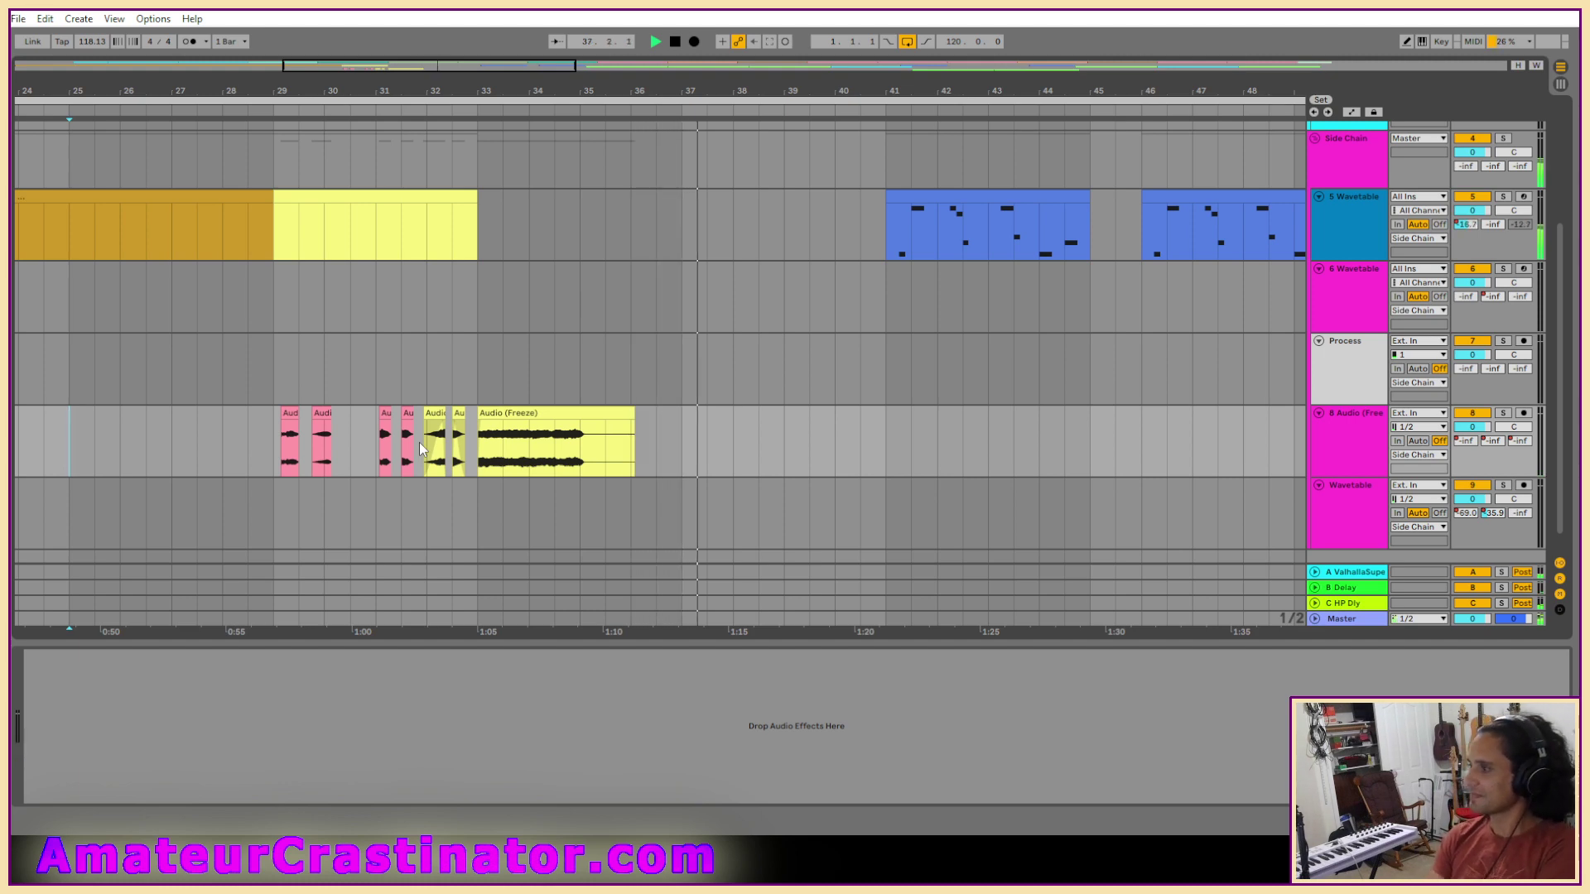
key("space")
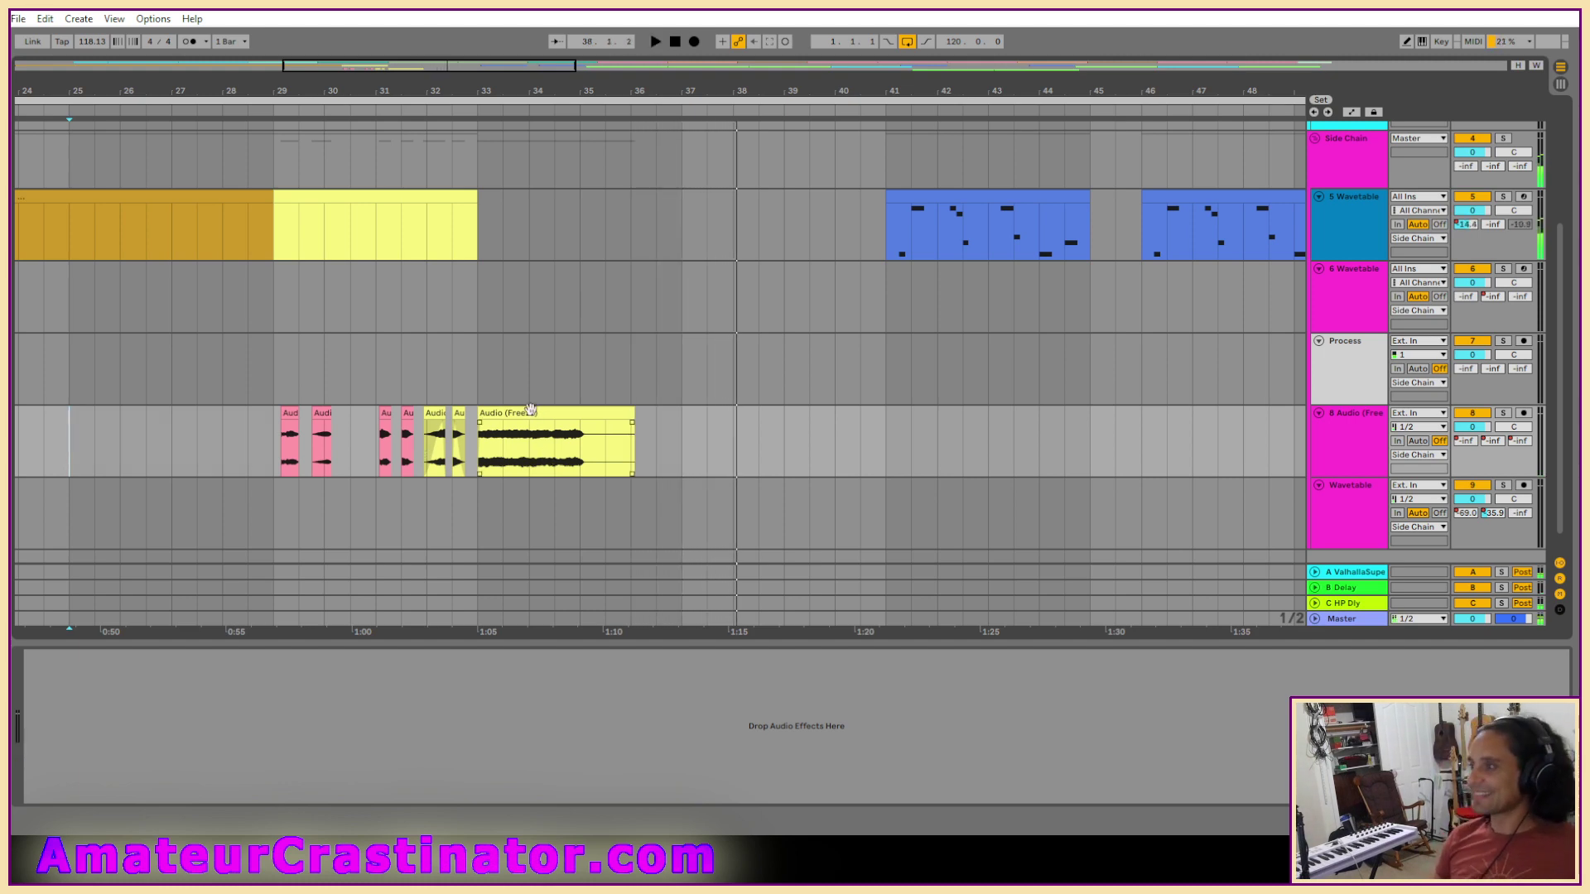
Move the long yellow clip starting at bar 33 up from the 8 Audio track to the Process track.
scroll(510, 494, "up", 3)
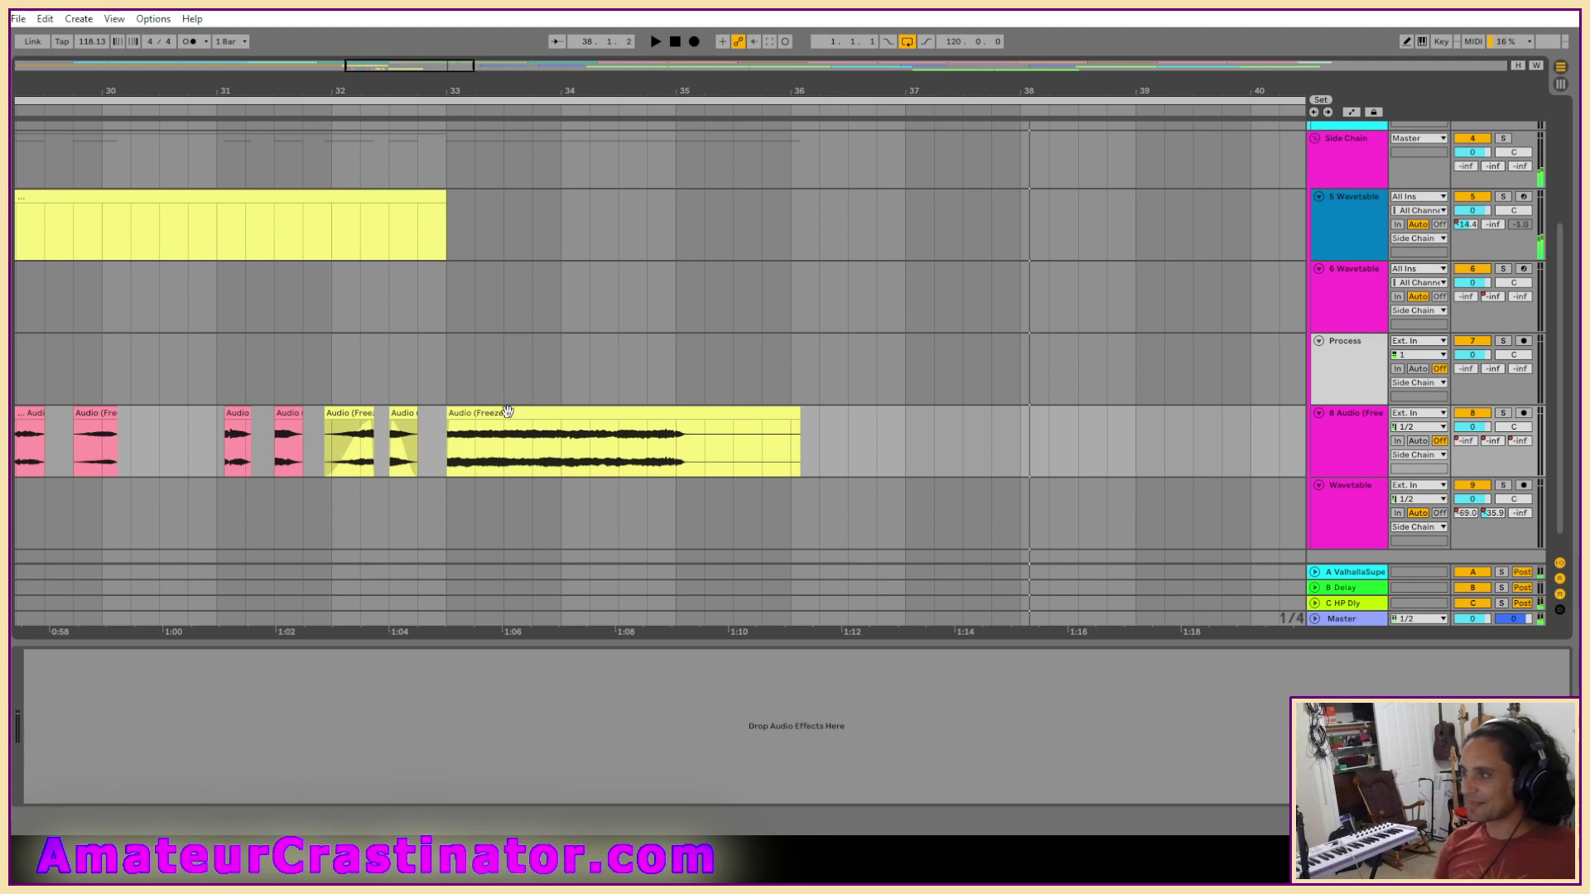
left_click_drag(509, 412, 509, 386)
scroll(608, 394, "up", 4)
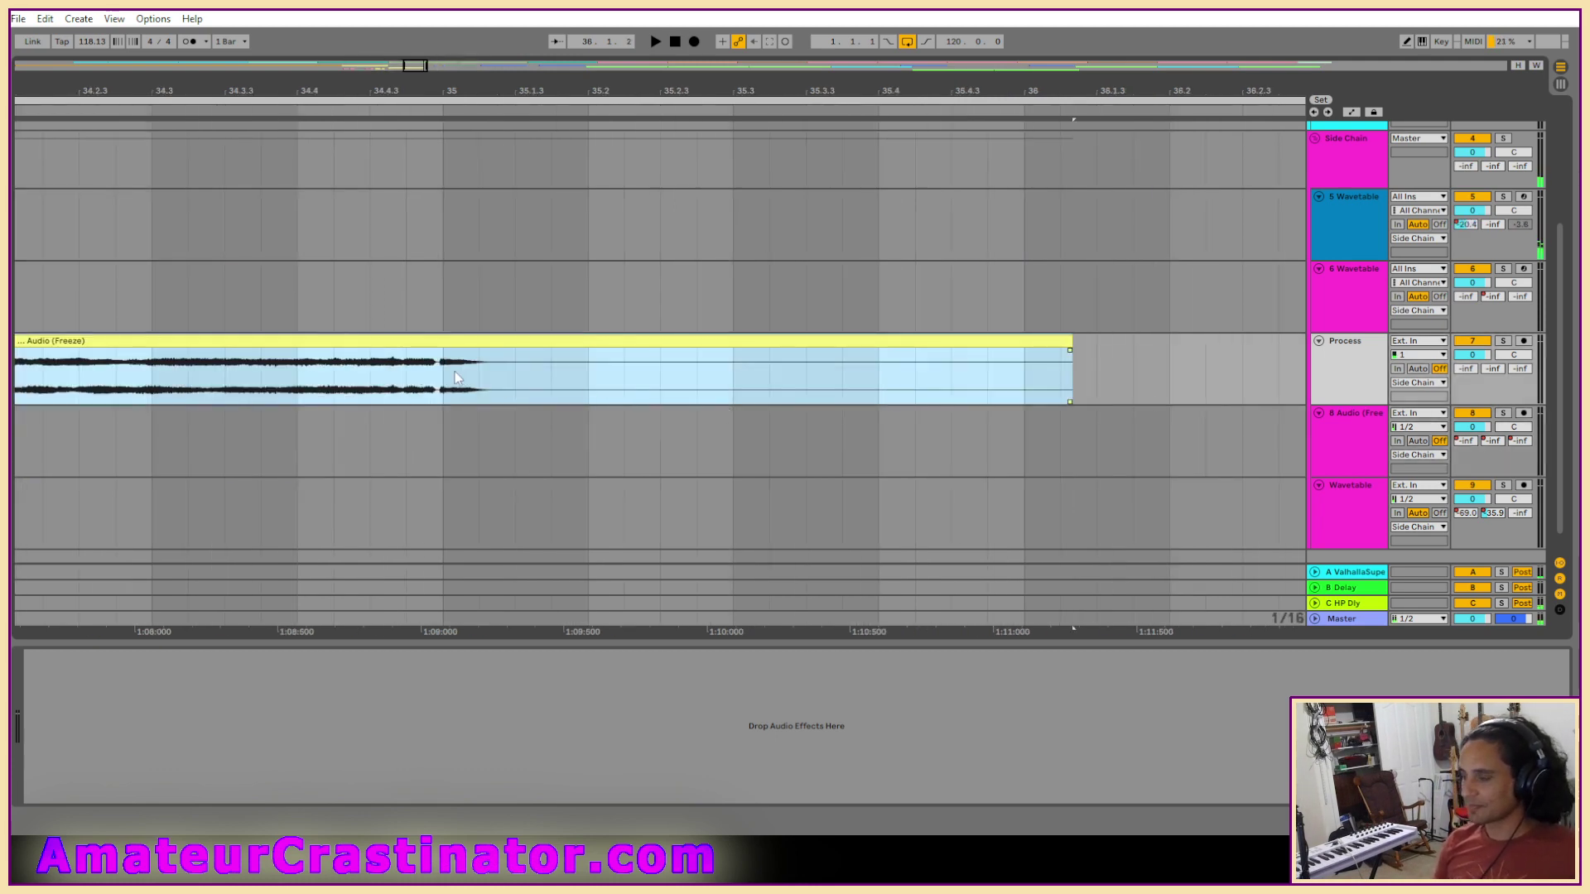
scroll(403, 379, "up", 3)
Show automation, raise the Process track's C-HP Dly send to about -3.6 dB over the clip's ending around bar 35, and audition it.
key("a")
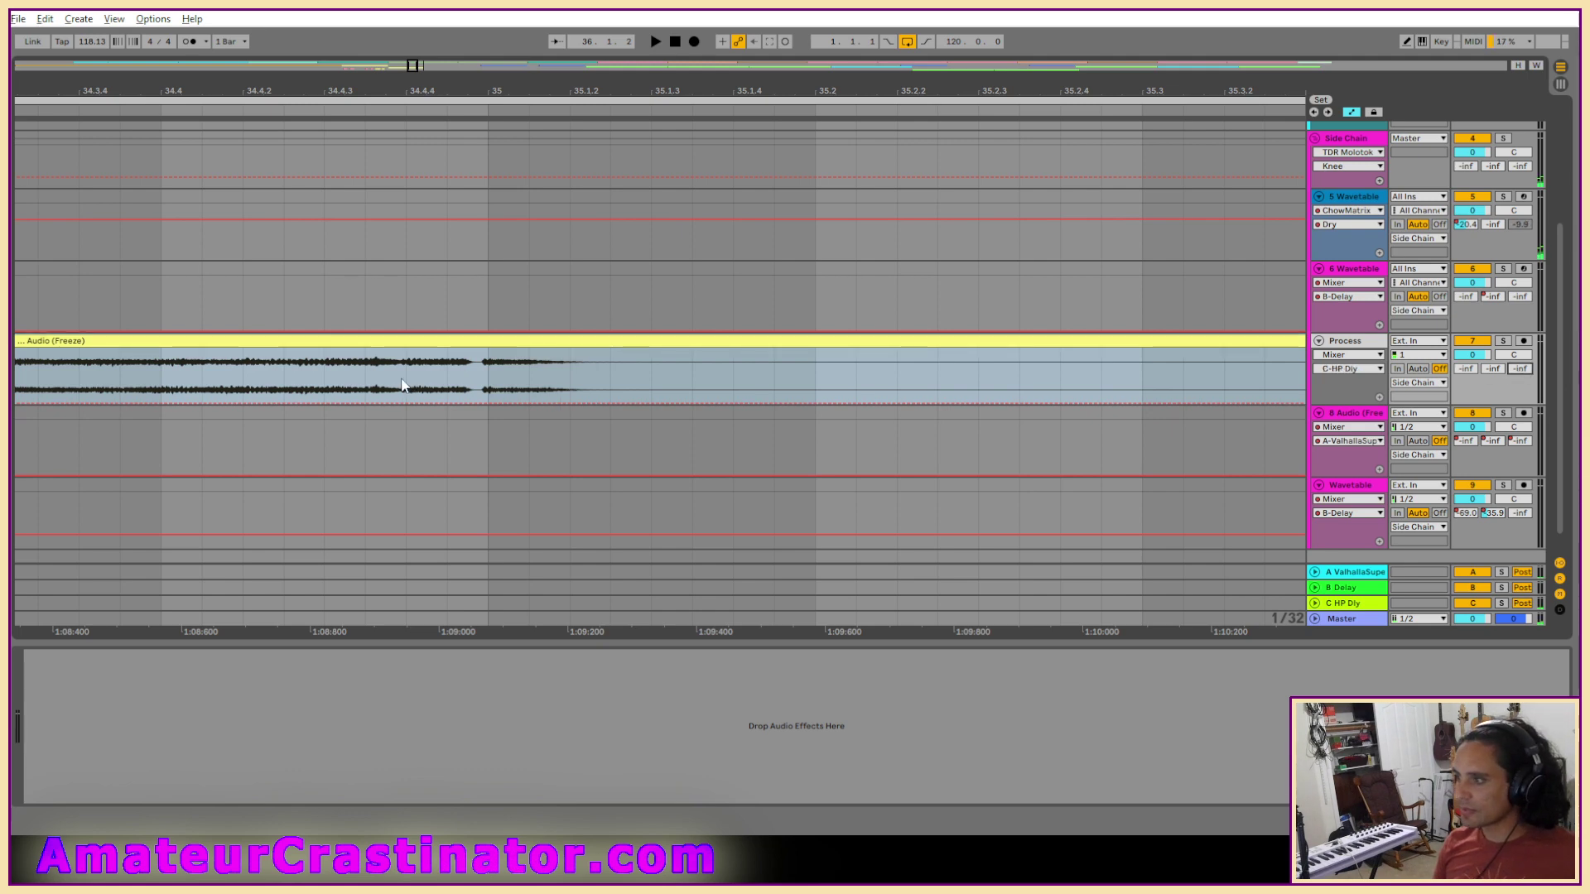
left_click_drag(403, 385, 425, 347)
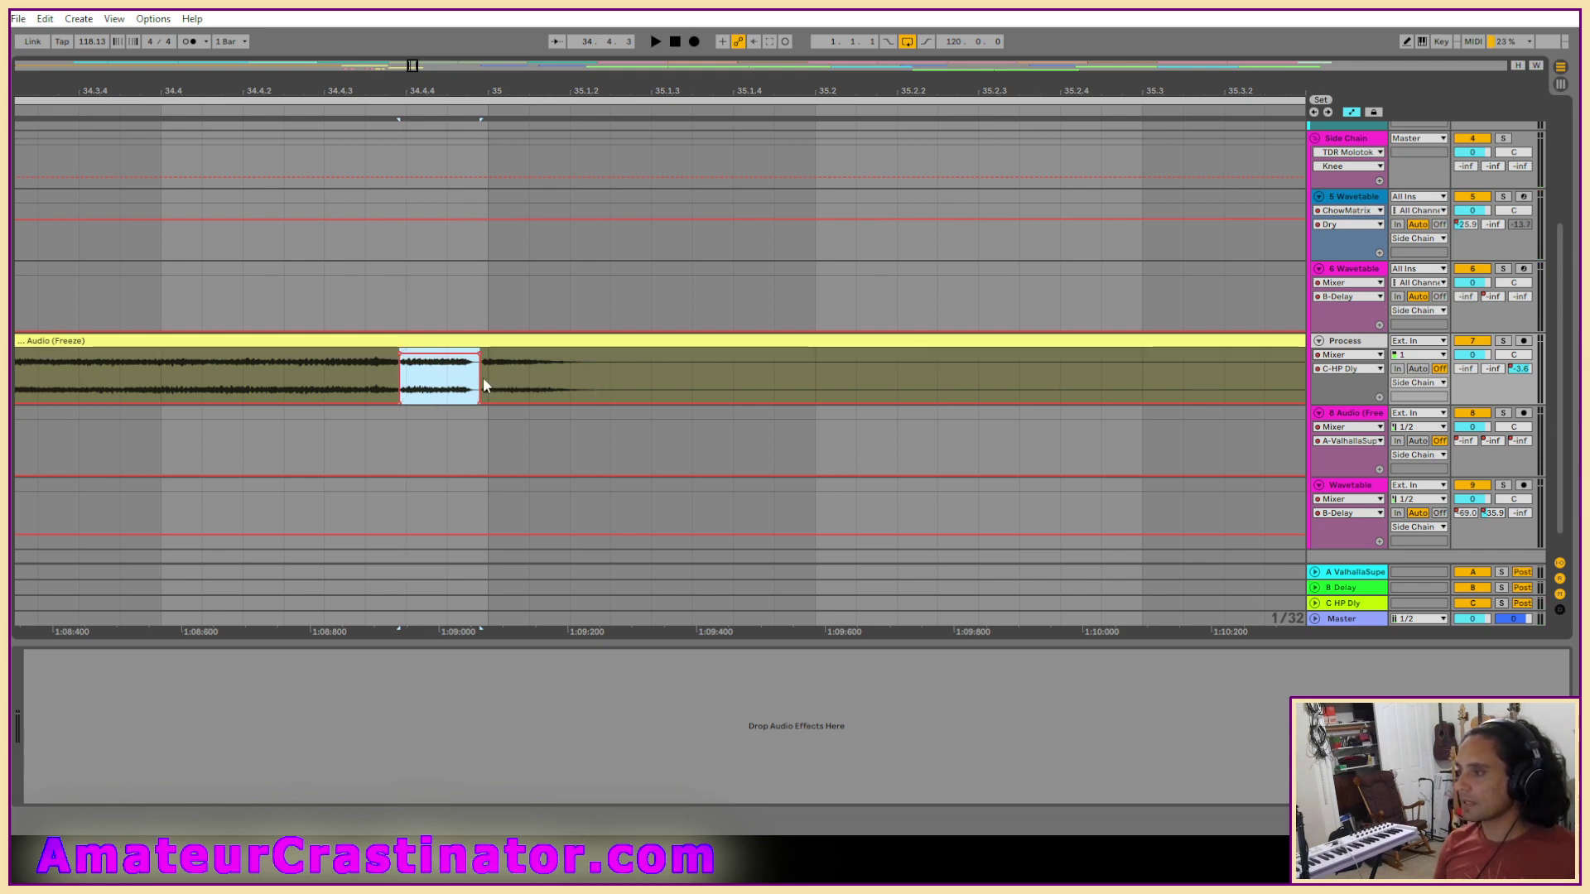
left_click_drag(500, 380, 548, 353)
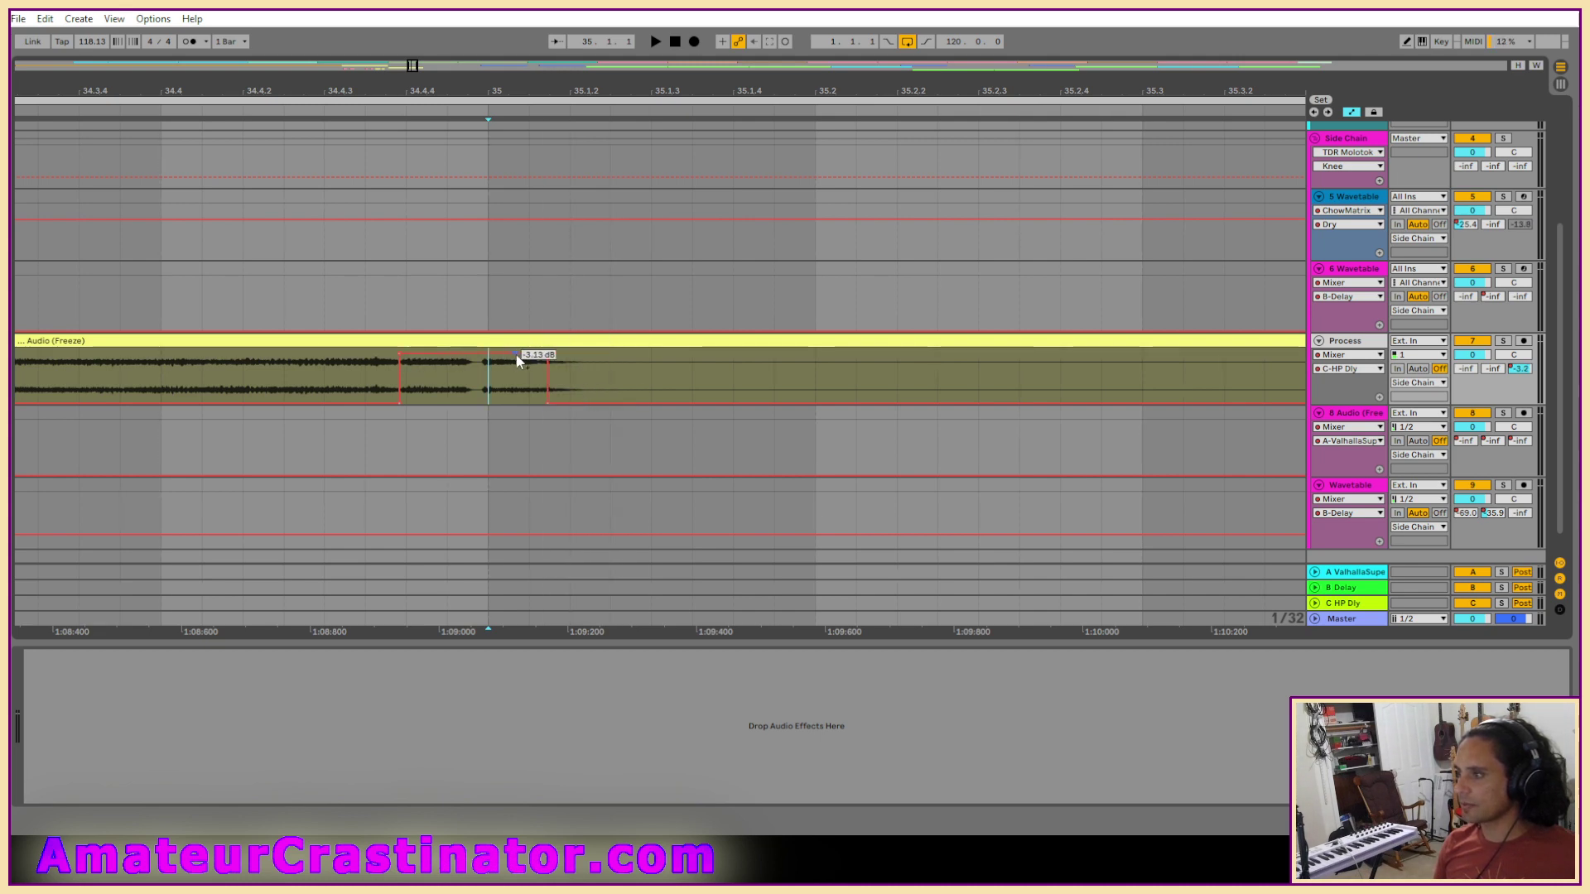
right_click(547, 357)
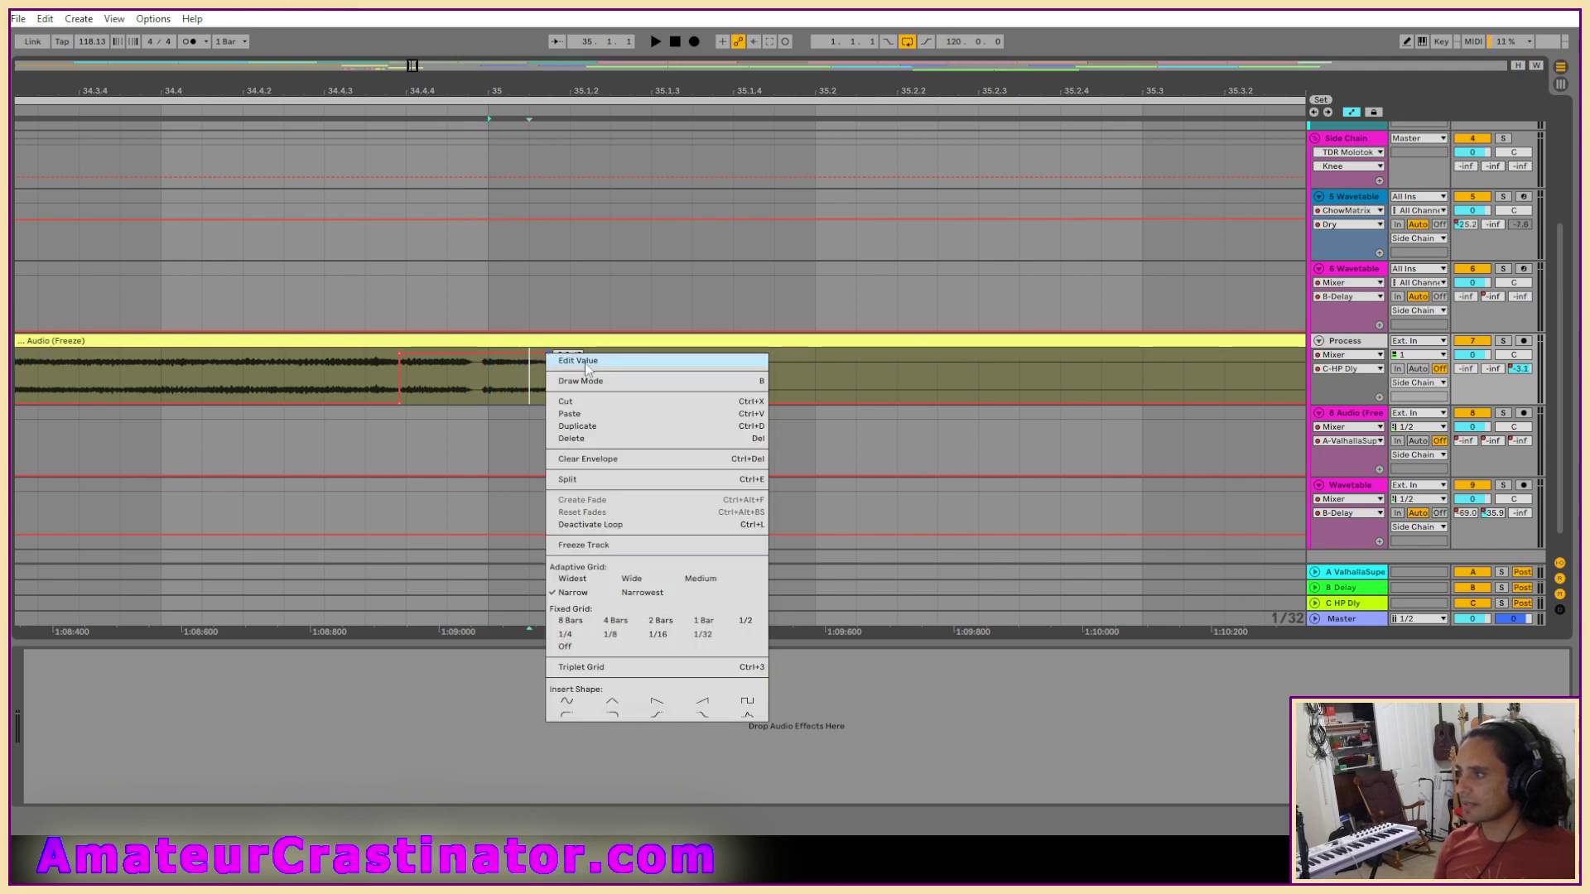
left_click(586, 362)
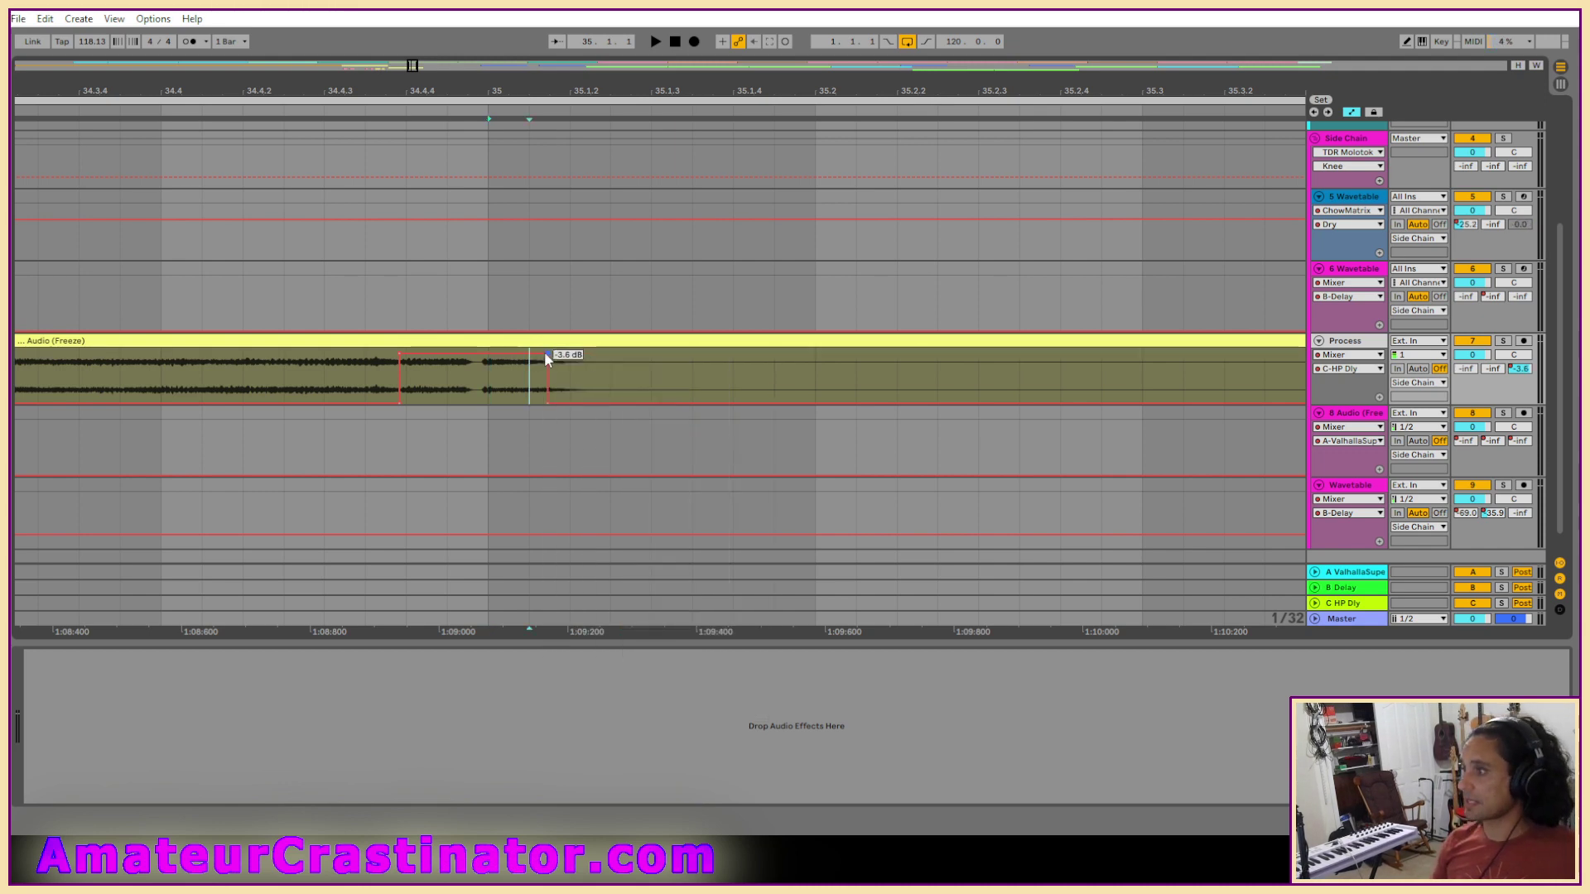
left_click(284, 380)
key("space")
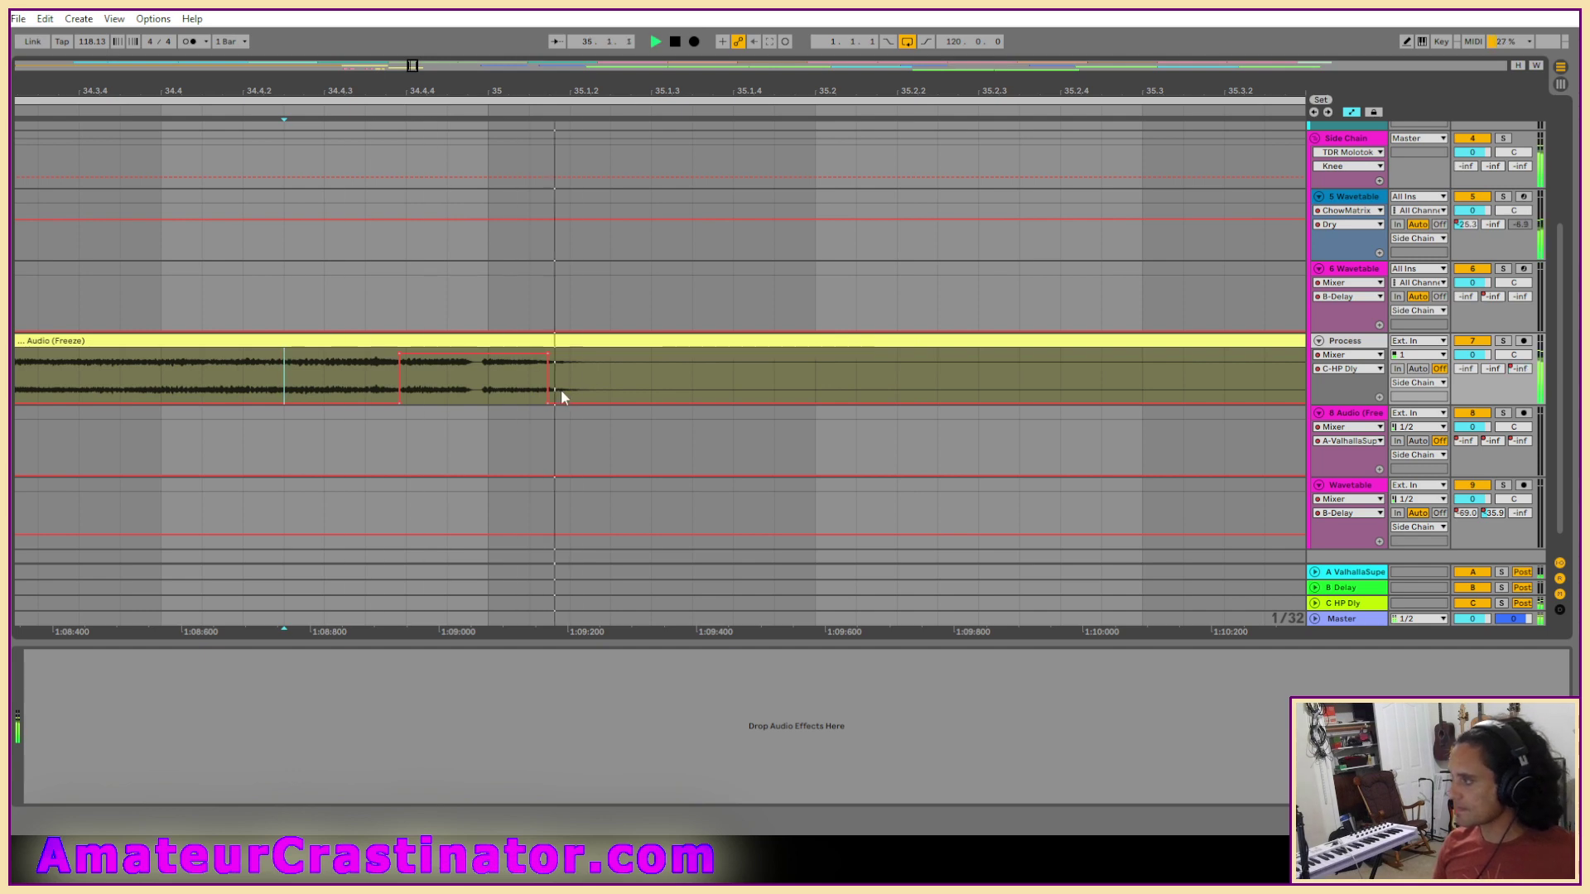
key("space")
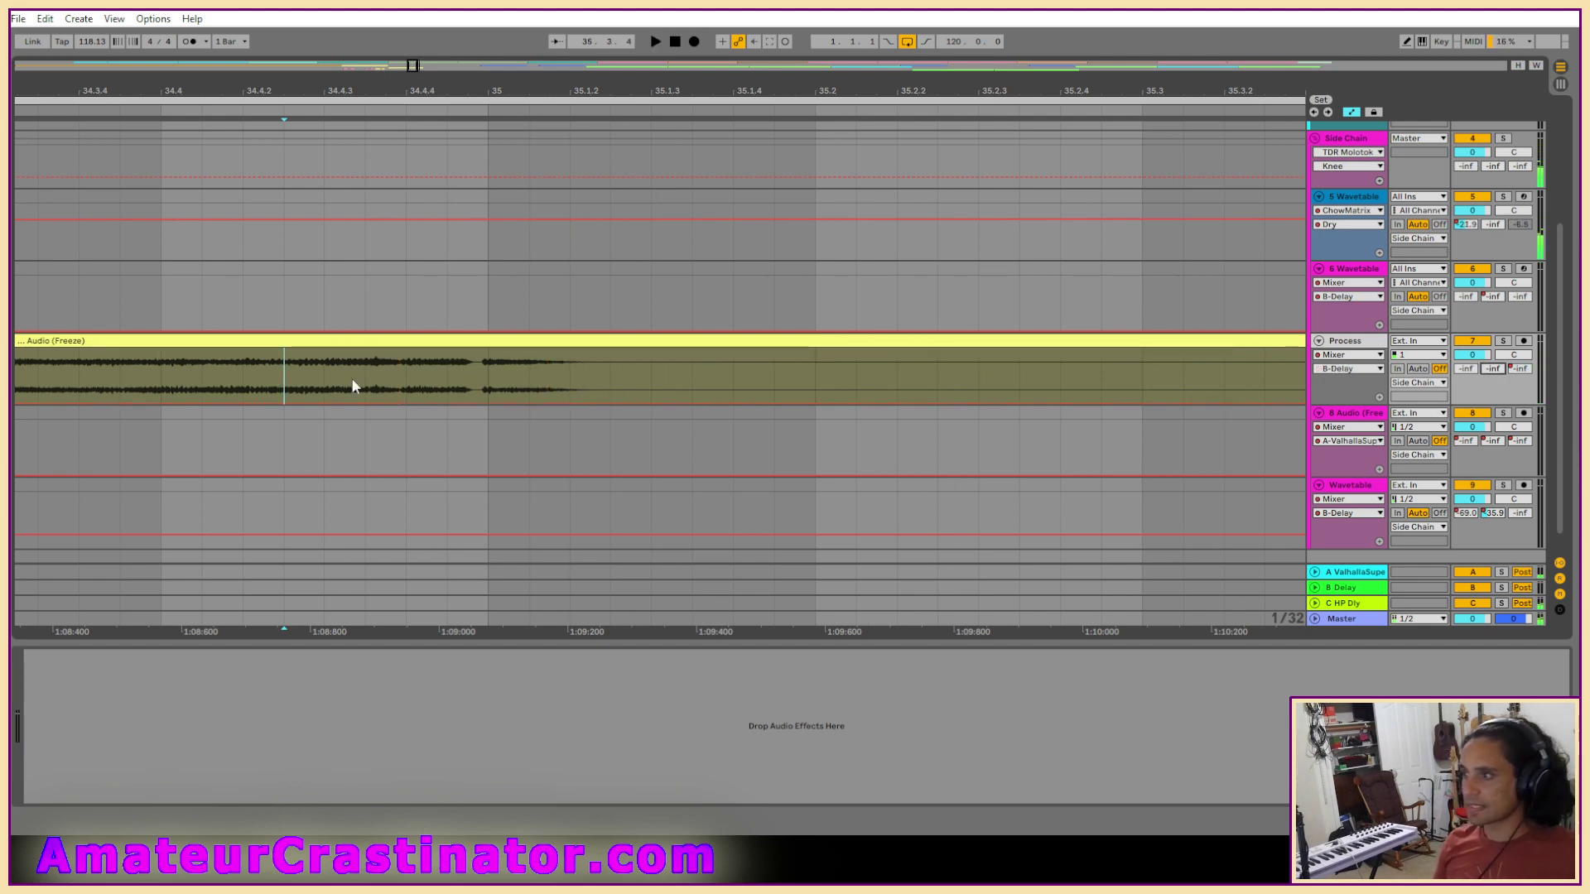
Automate short raised sections of the Process track's B-Delay send just before and around bar 35, and audition the clip's ending.
left_click_drag(290, 389, 544, 385)
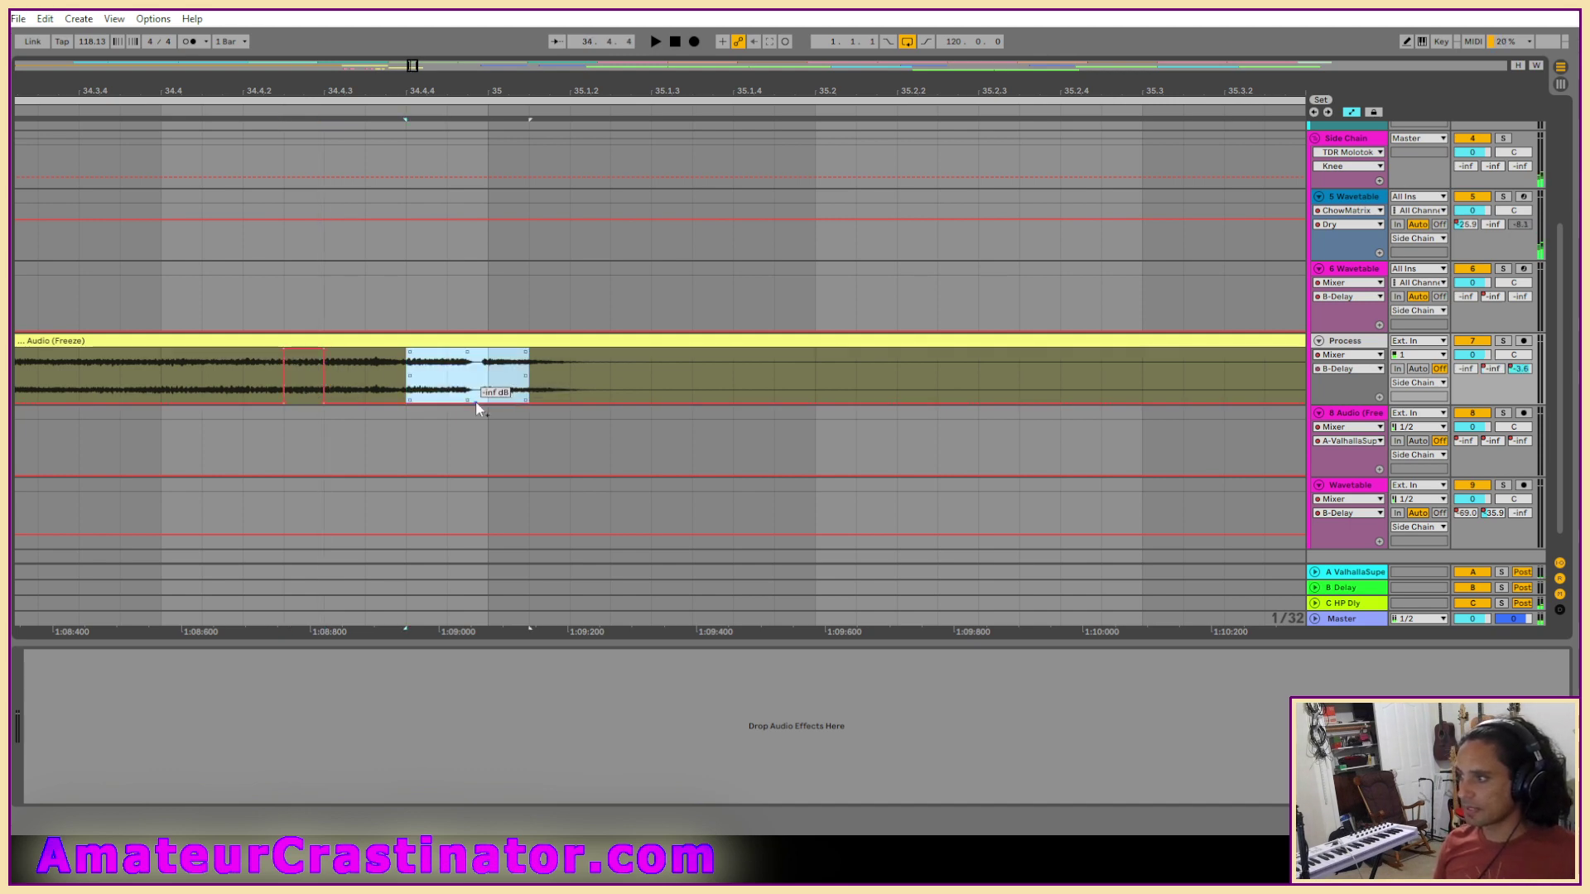
left_click(167, 385)
key("space")
scroll(760, 434, "down", 3)
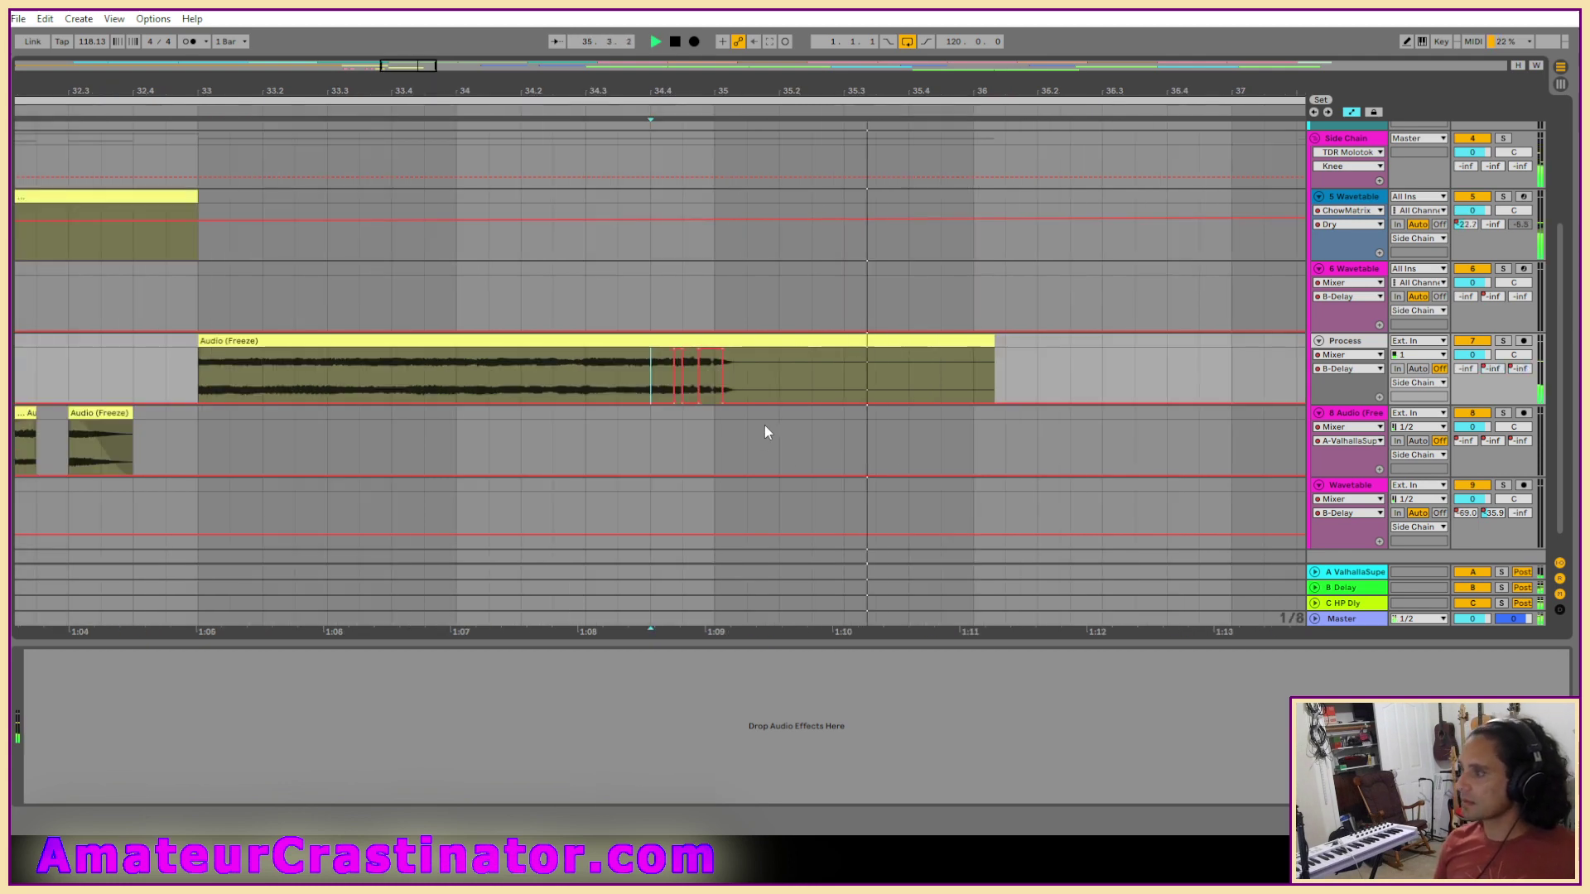
scroll(241, 442, "down", 4)
Play from bar 29 and add EQ Eight to the Process track with a band 1 low cut at 186 Hz.
left_click(45, 379)
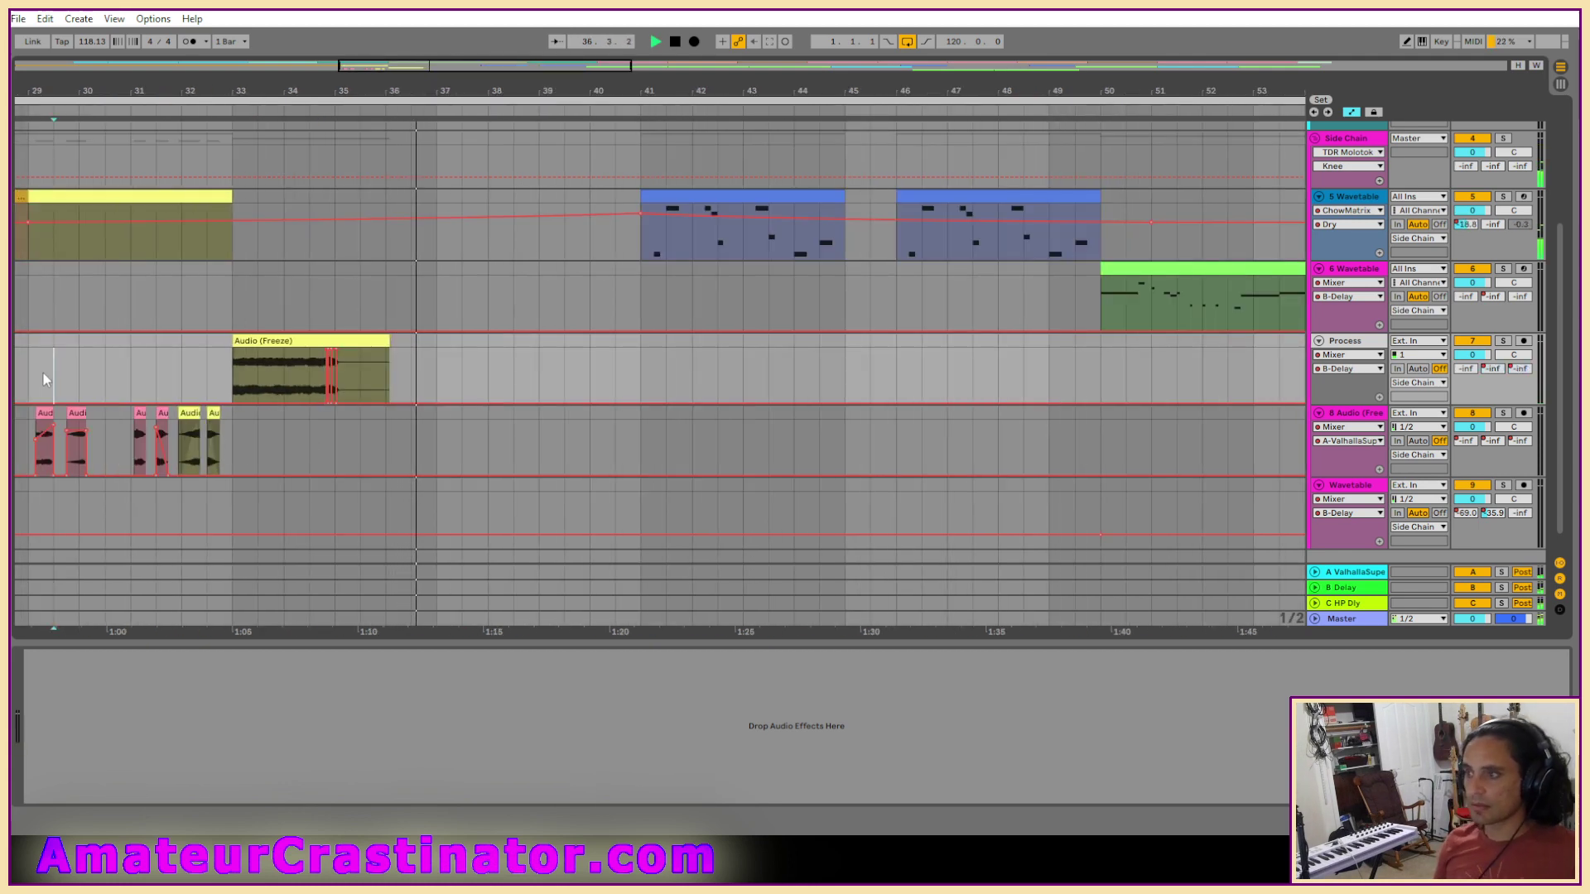
key("space")
key("space")
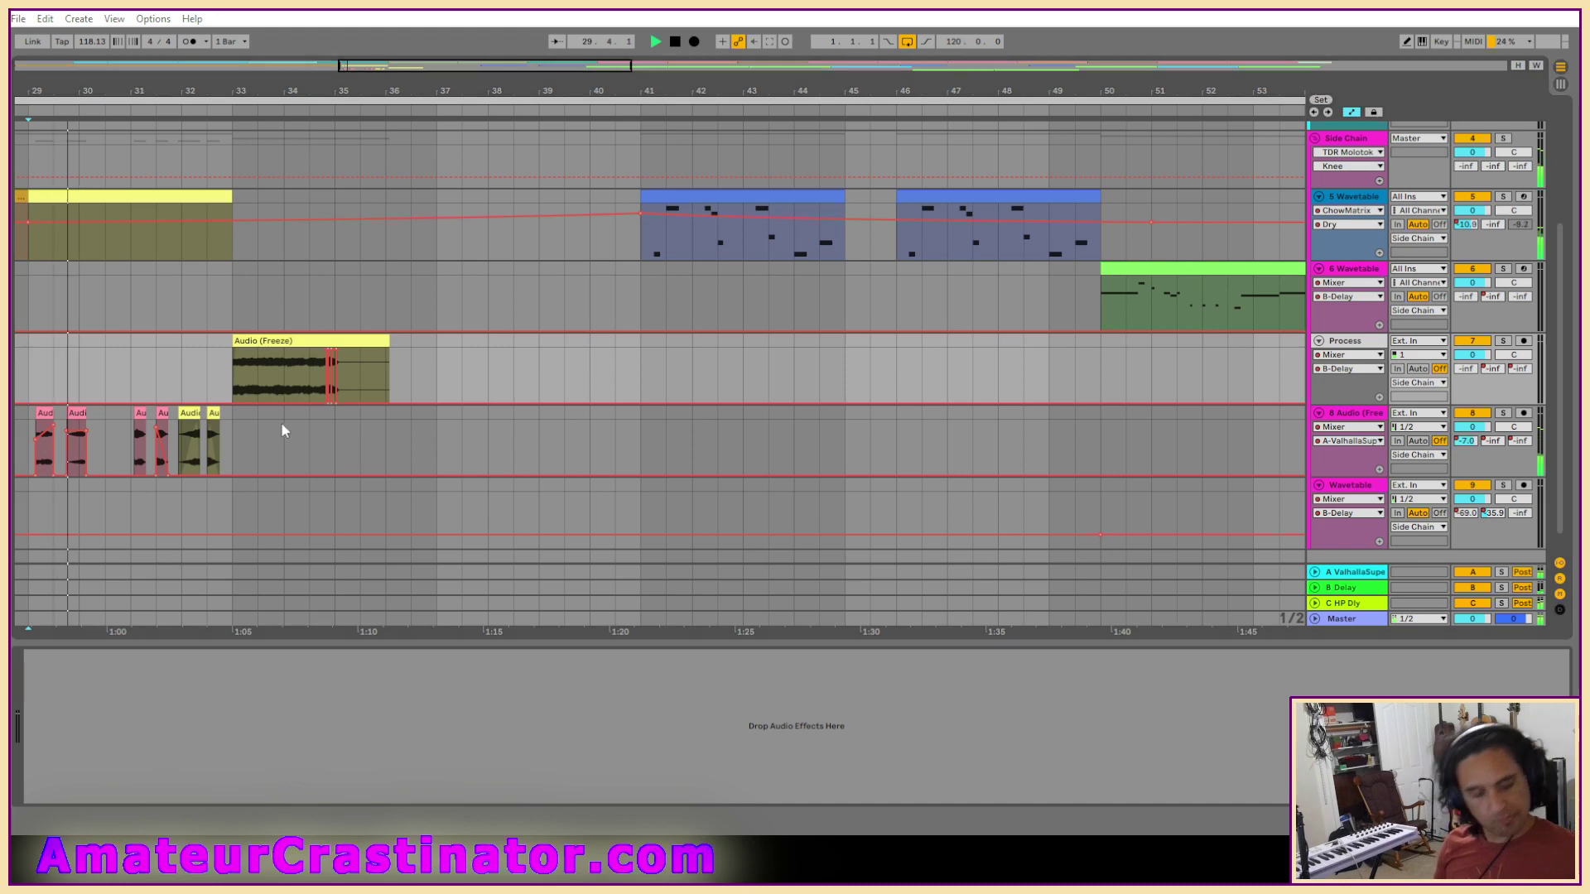
key("a")
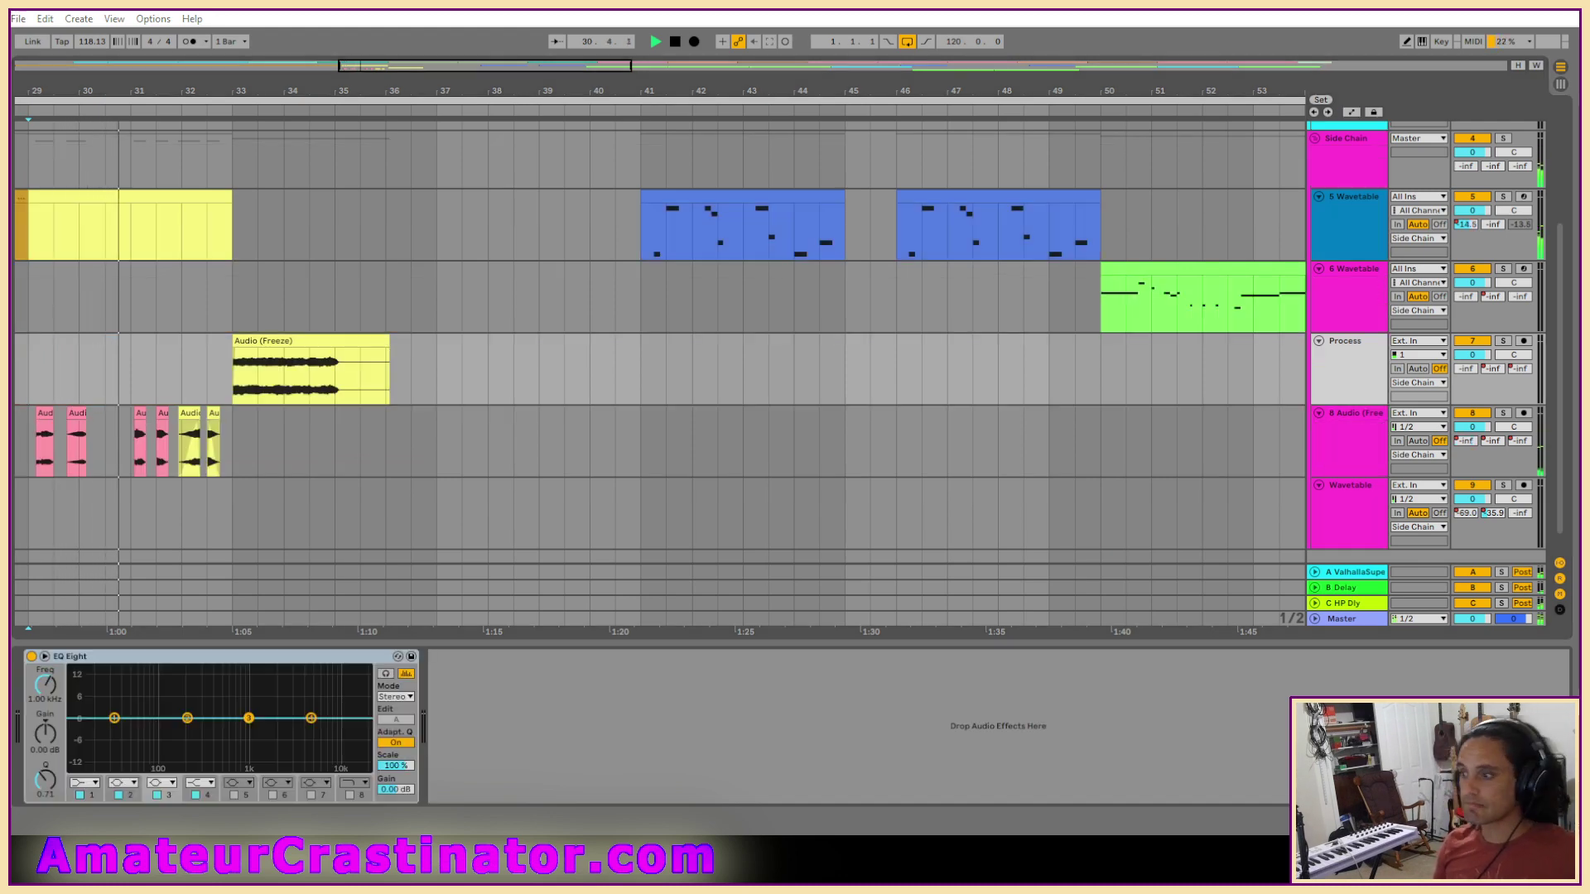
left_click(93, 785)
left_click(83, 689)
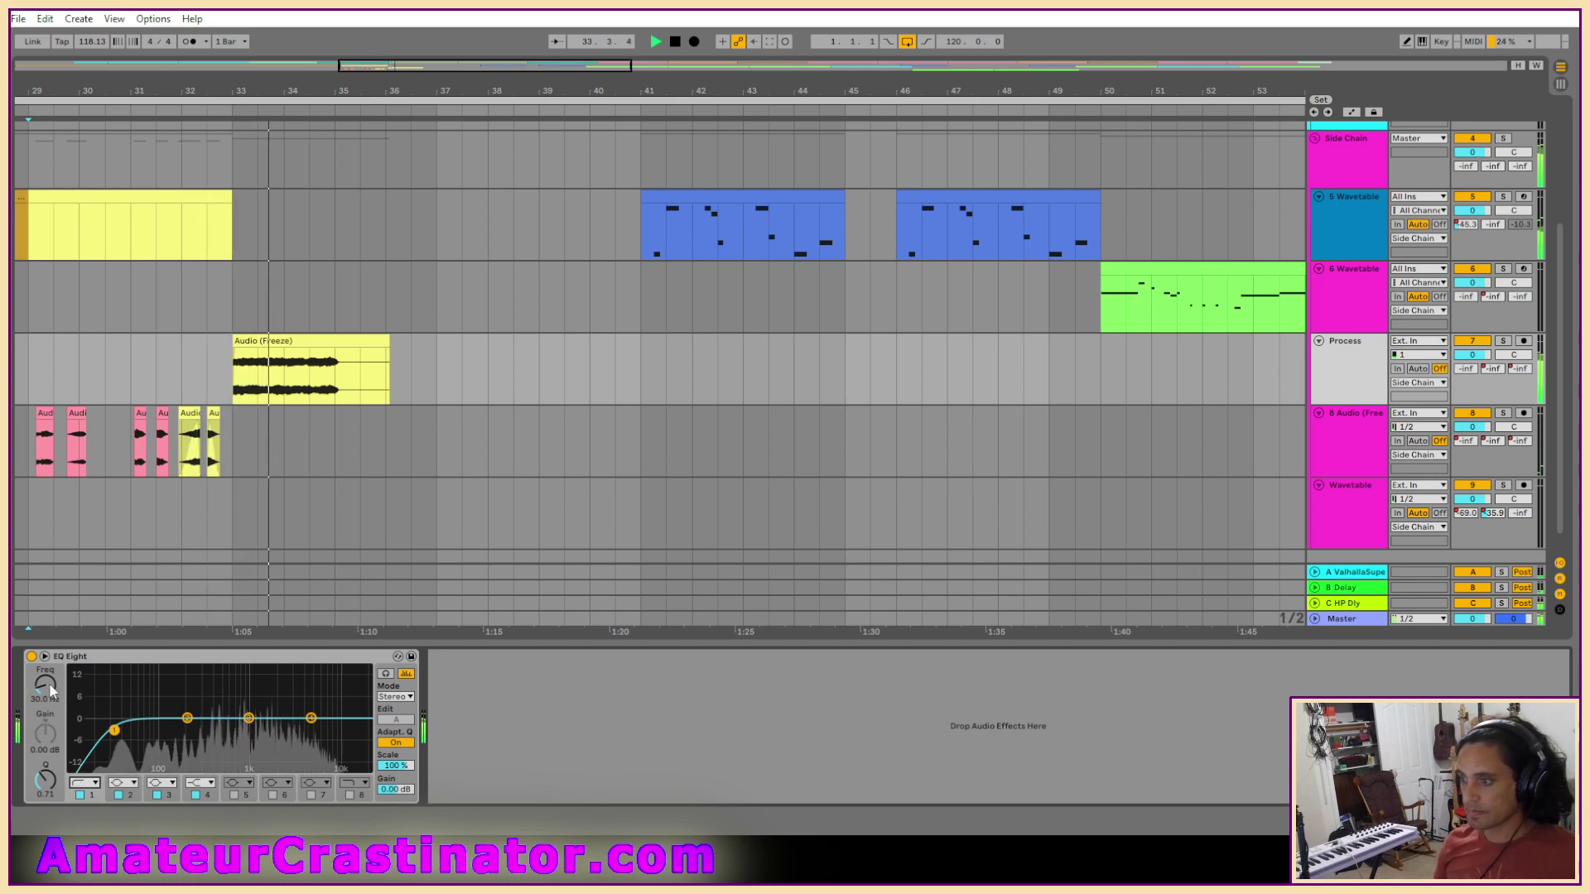
left_click_drag(48, 683, 48, 650)
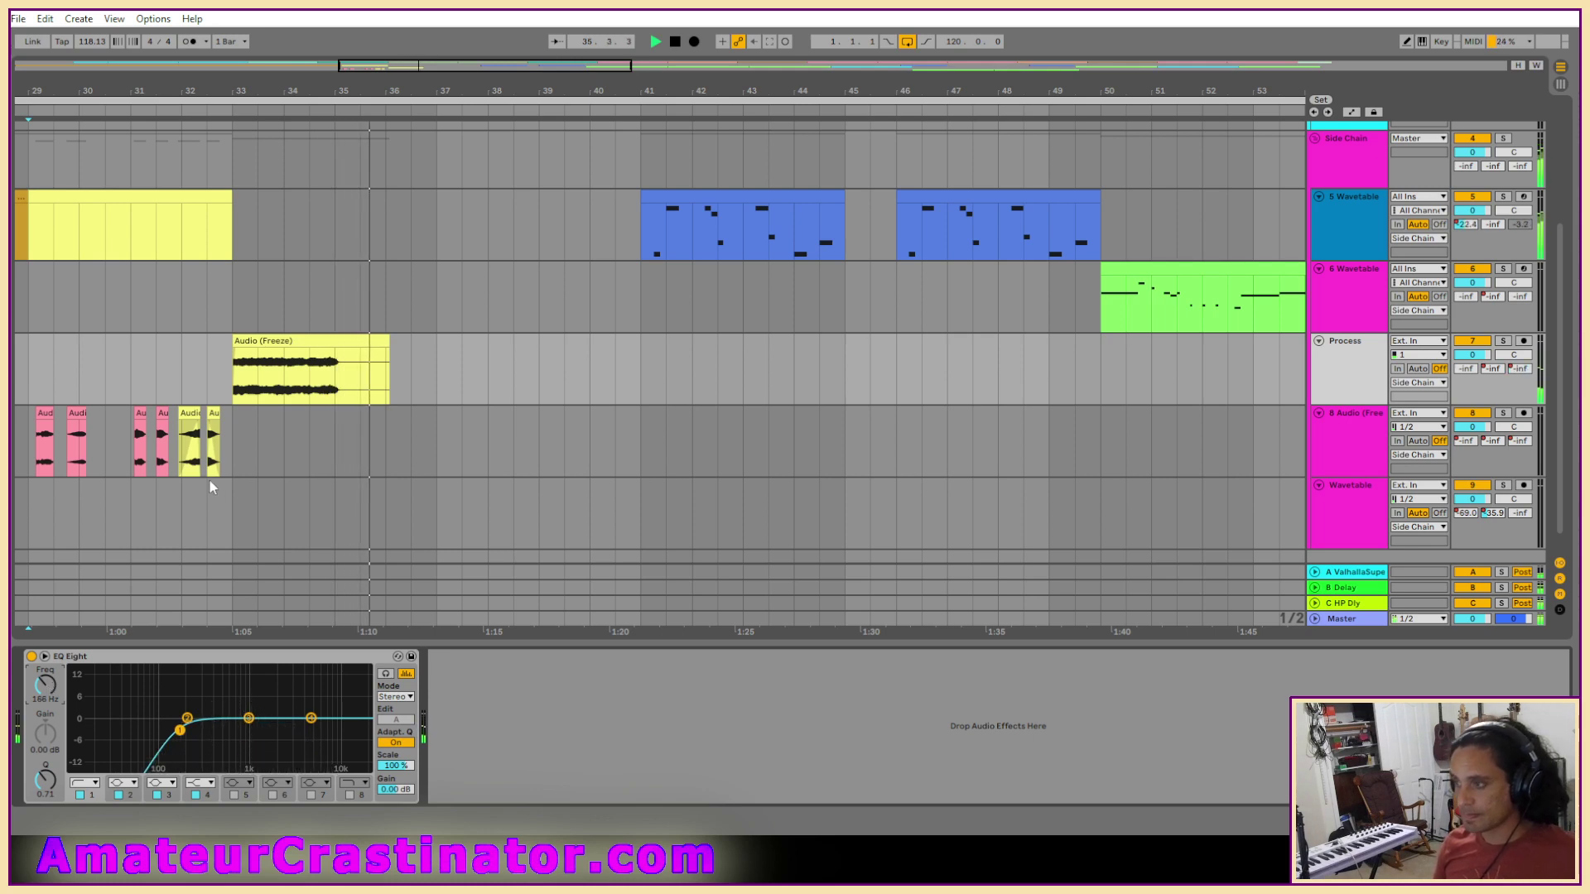
Audition the clip at bar 33 while moving EQ Eight band 2 to about 352 Hz, and reset that band's gain to 0 dB.
scroll(283, 480, "up", 3)
key("a")
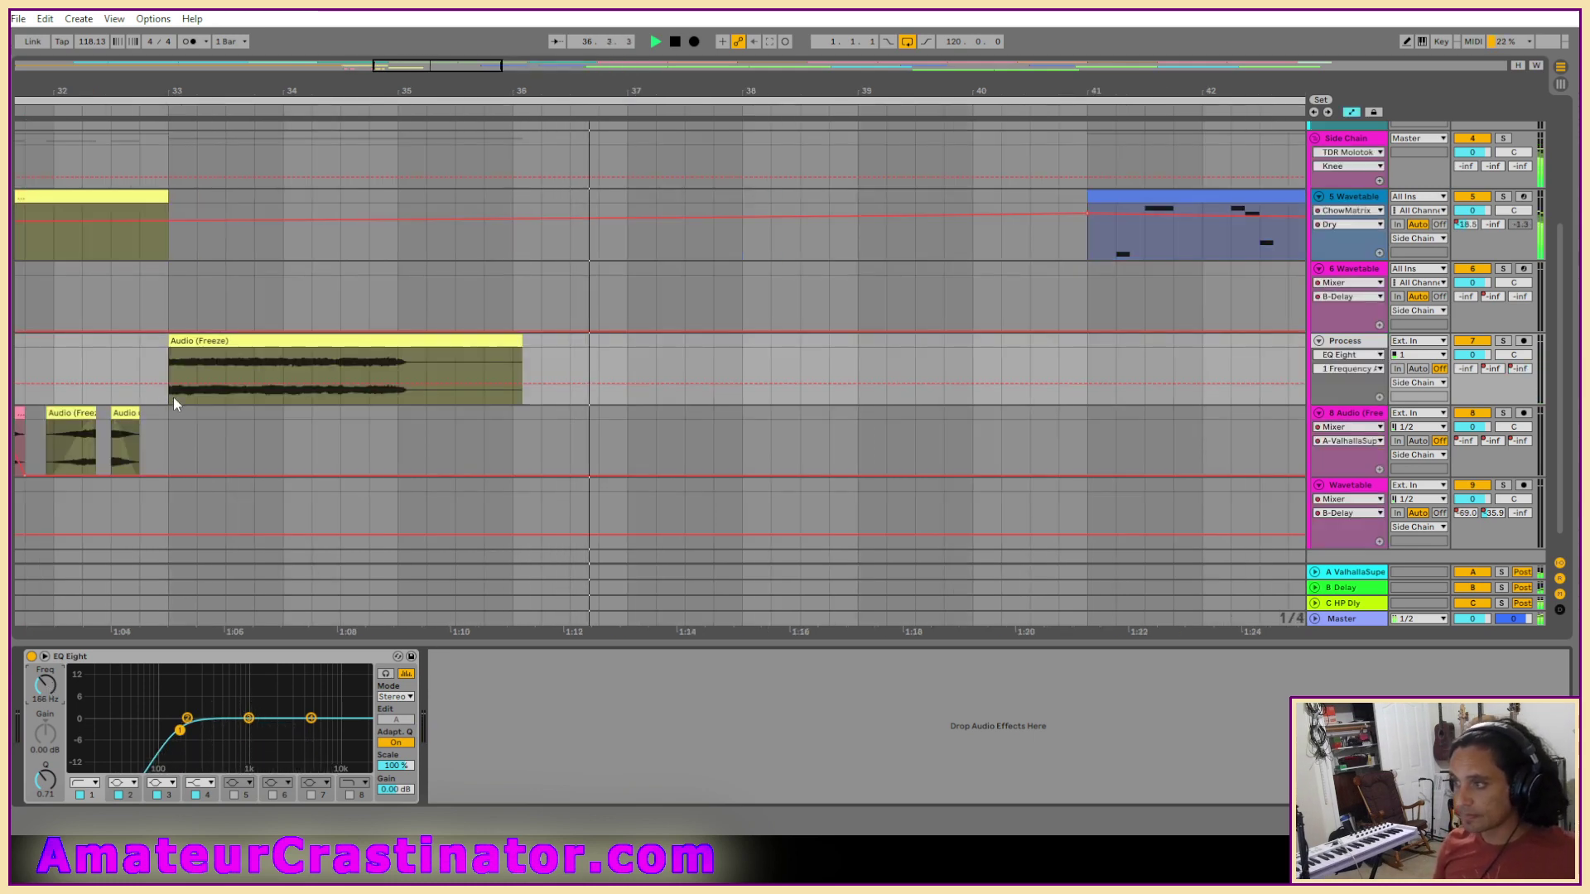
key("space")
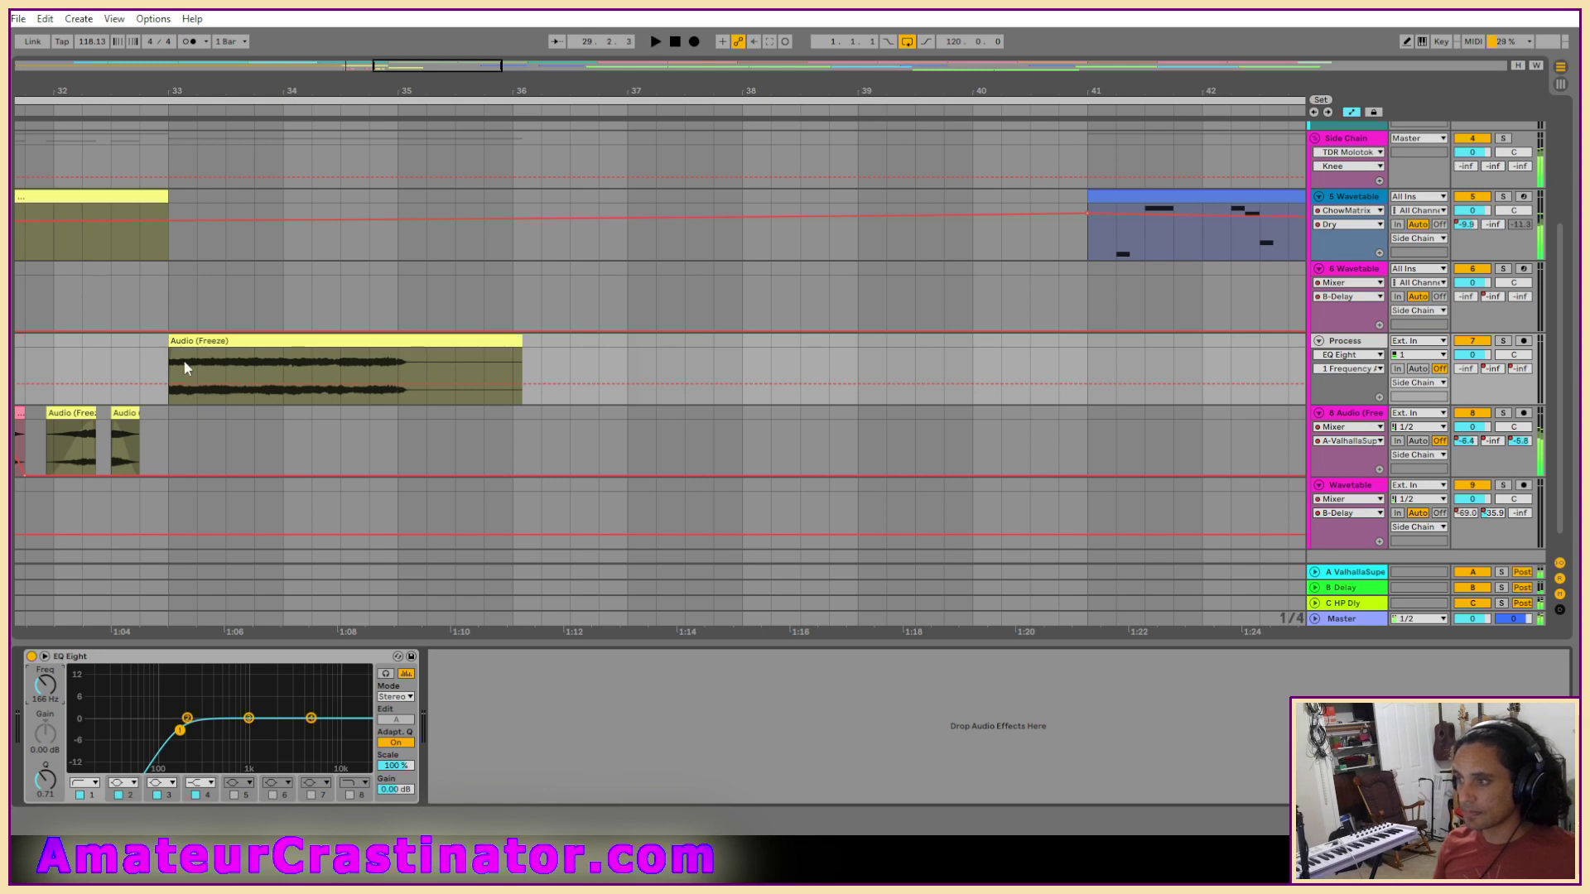
left_click(186, 368)
key("space")
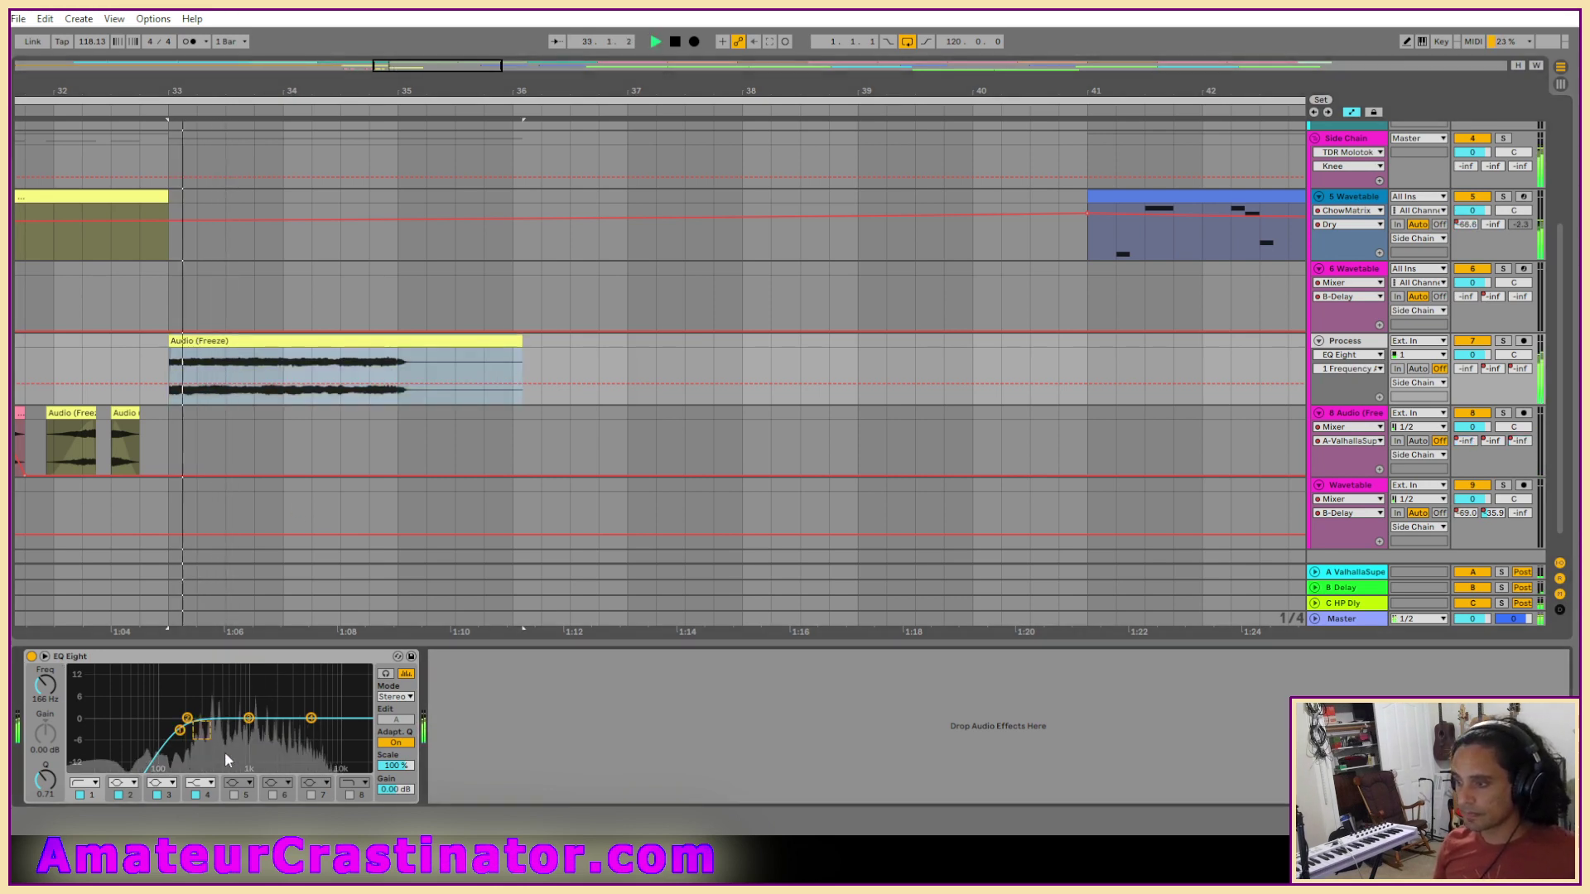
mouse_move(200, 724)
left_mouse_down()
mouse_move(231, 724)
mouse_move(209, 750)
left_mouse_up()
key("space")
double_click(45, 739)
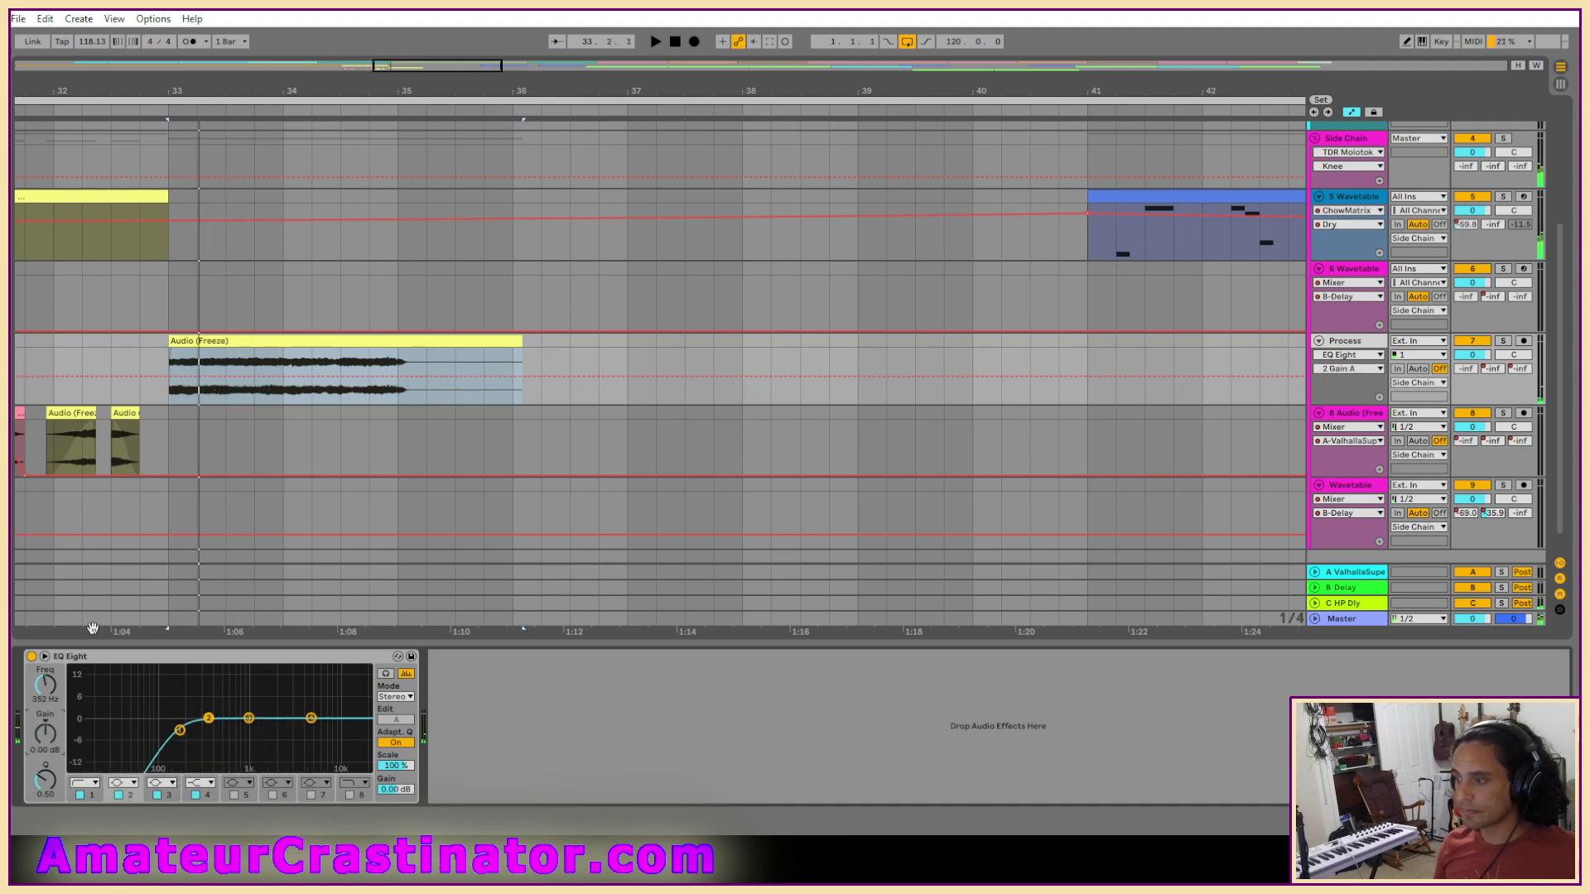
Automate a short dip in EQ Eight's band 2 gain at the start of the Process clip at bar 33 and audition it.
left_click(168, 379)
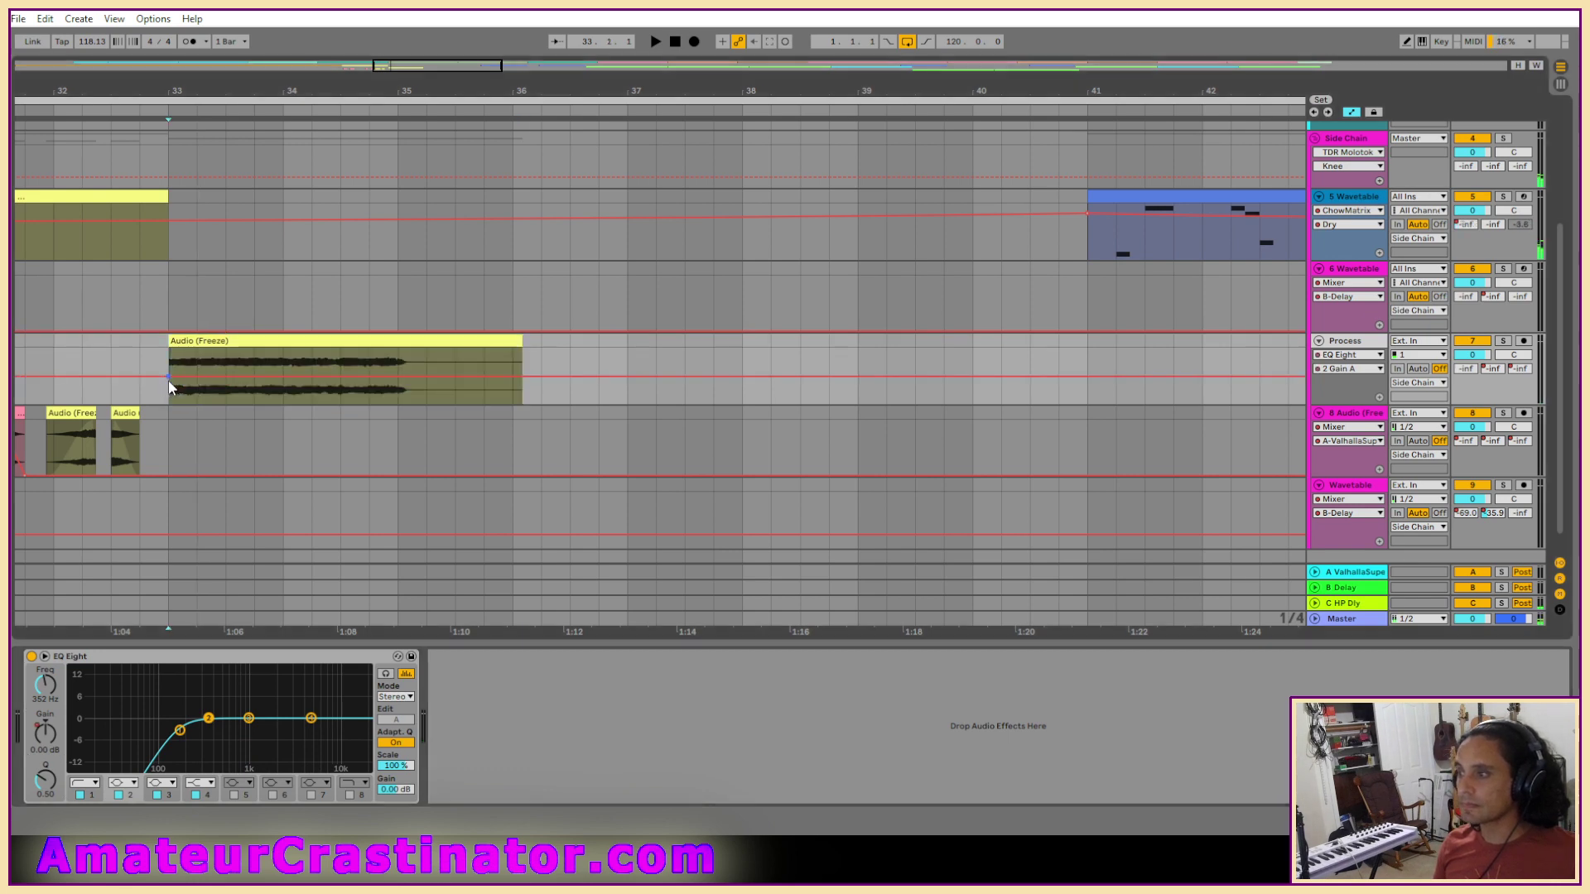
left_click(250, 379)
left_click_drag(198, 378, 197, 398)
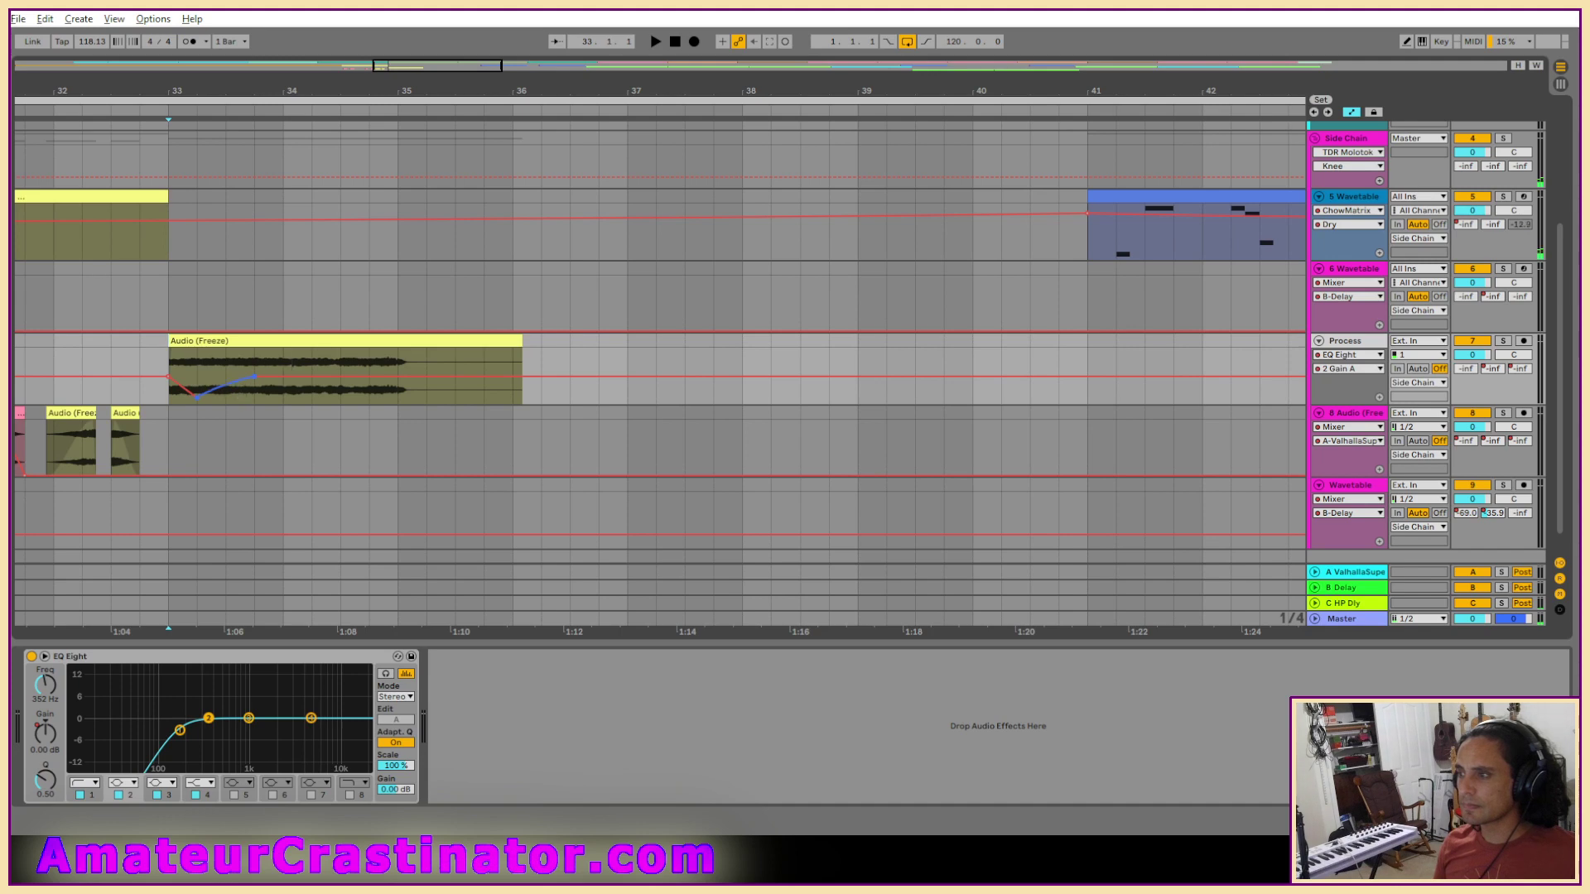
key("space")
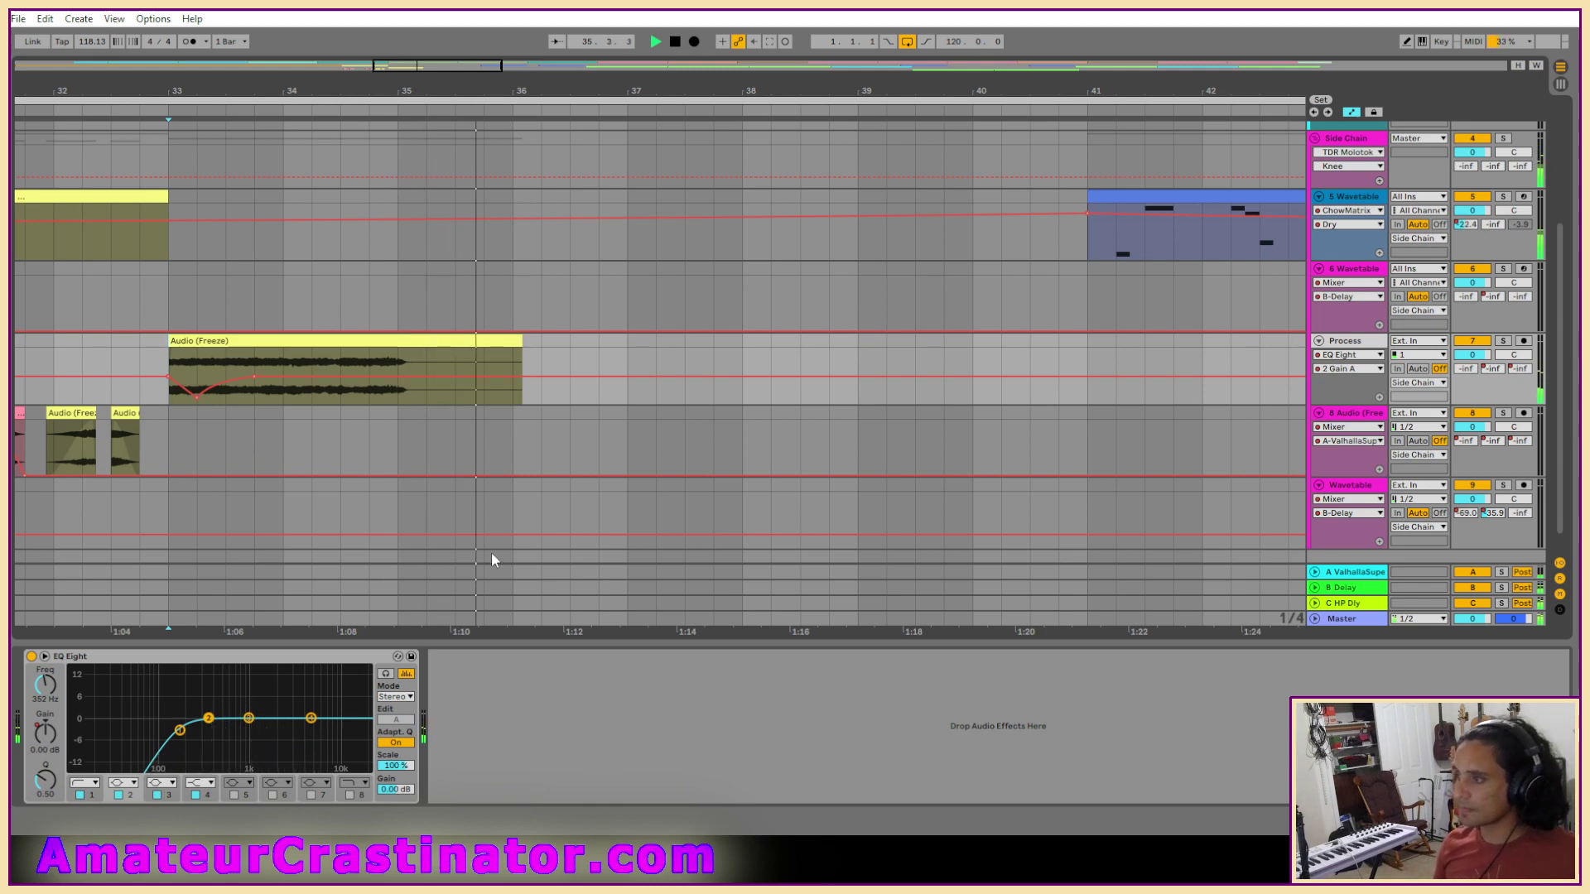
Move EQ Eight band 4 to 2.78 kHz and automate its gain rising to about 11.2 dB from just before bar 34 to bar 35.
key("a")
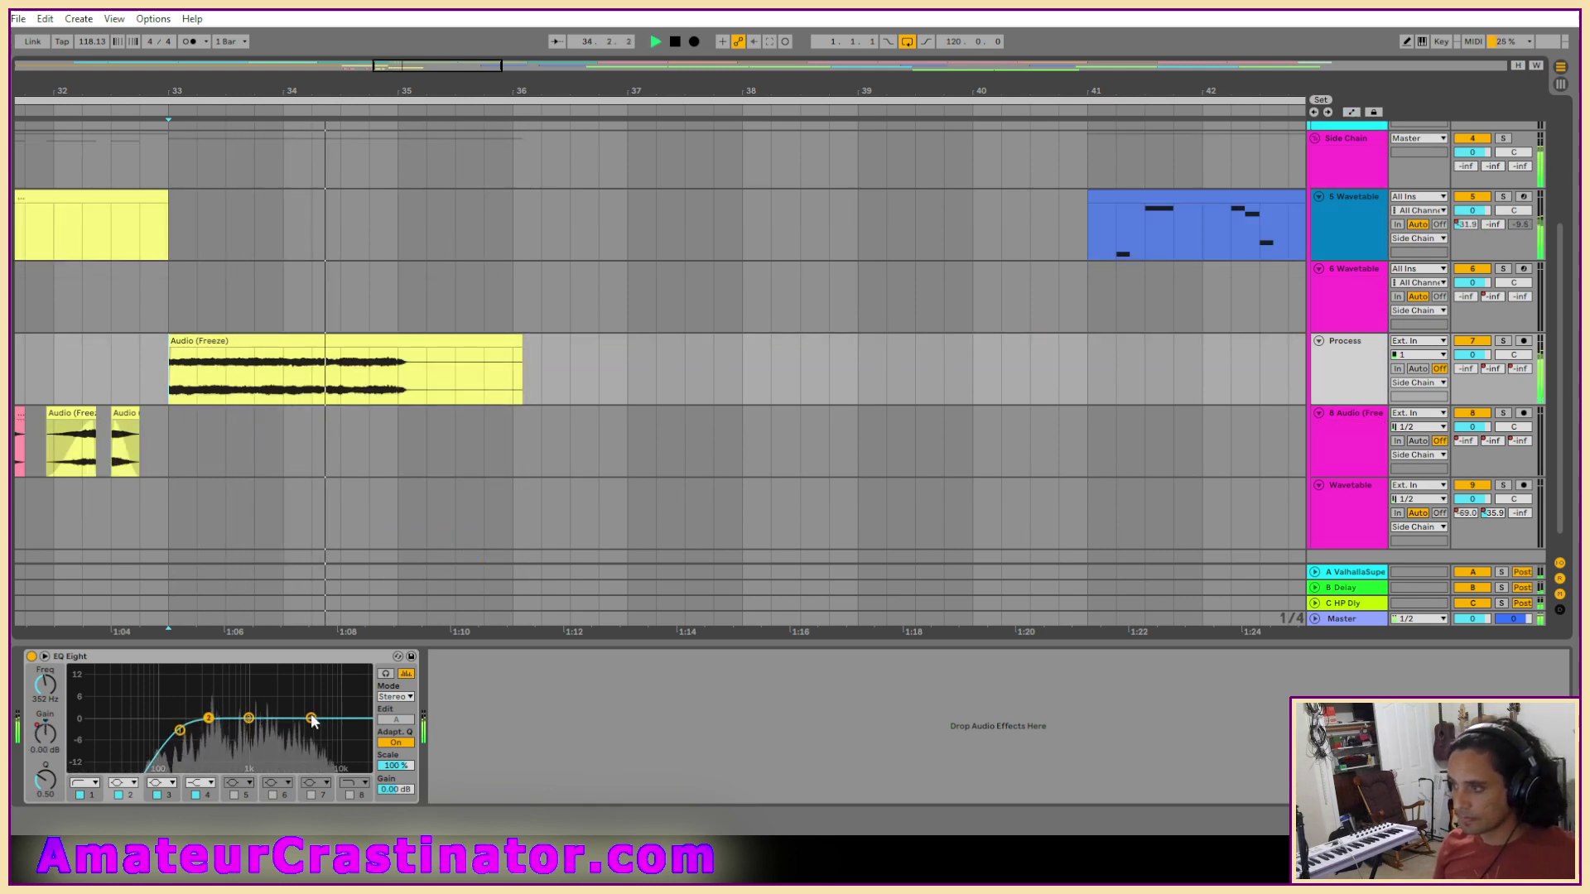
mouse_move(312, 720)
left_mouse_down()
mouse_move(327, 700)
mouse_move(311, 682)
mouse_move(288, 691)
mouse_move(288, 717)
left_mouse_up()
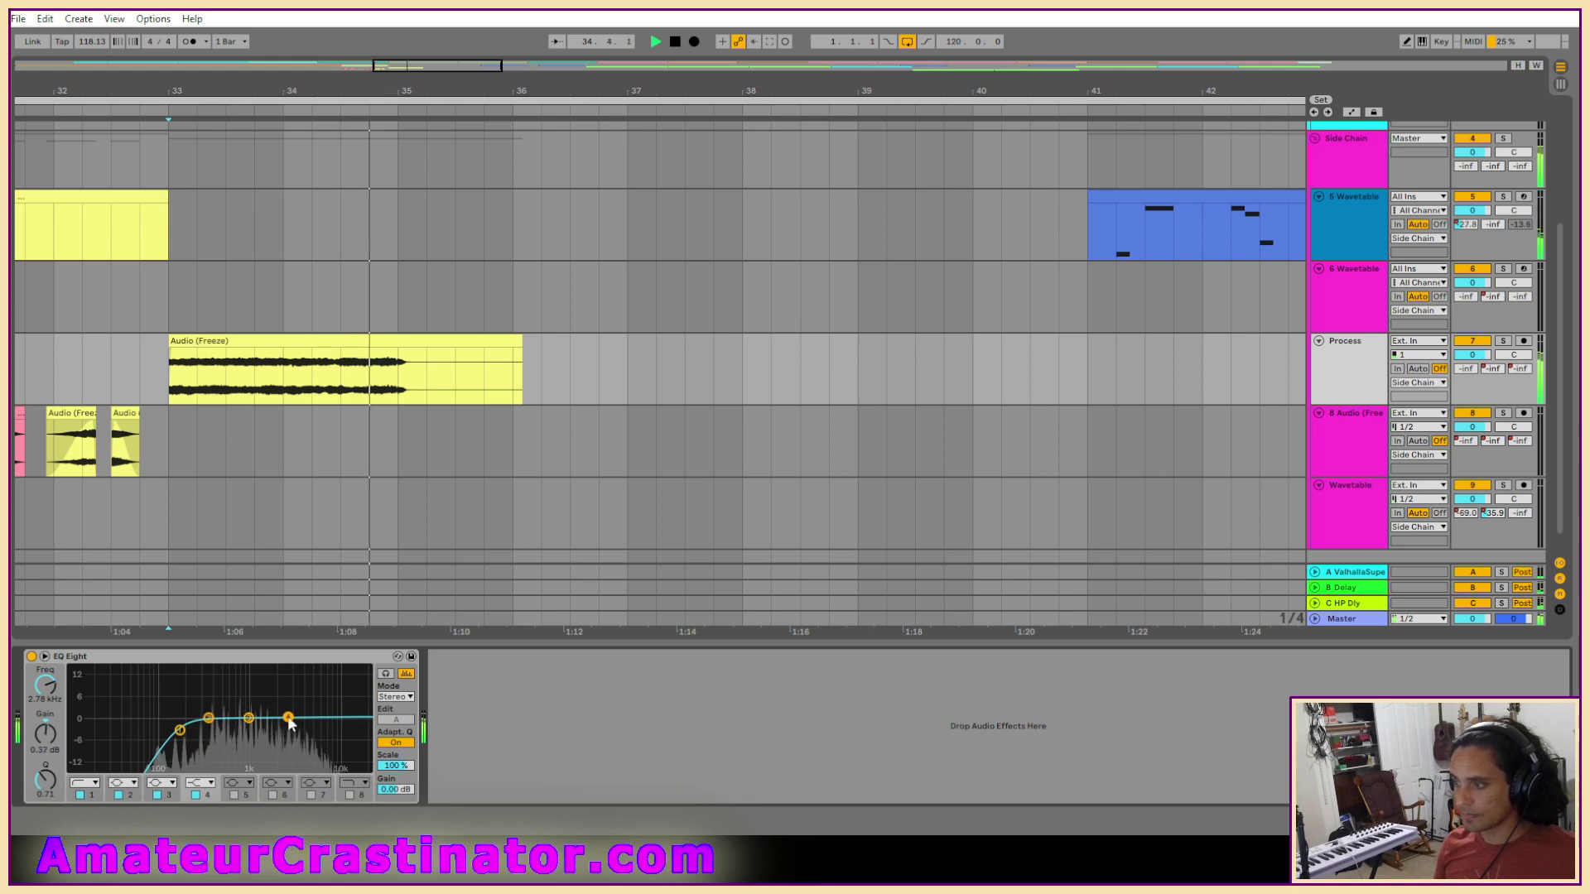
key("a")
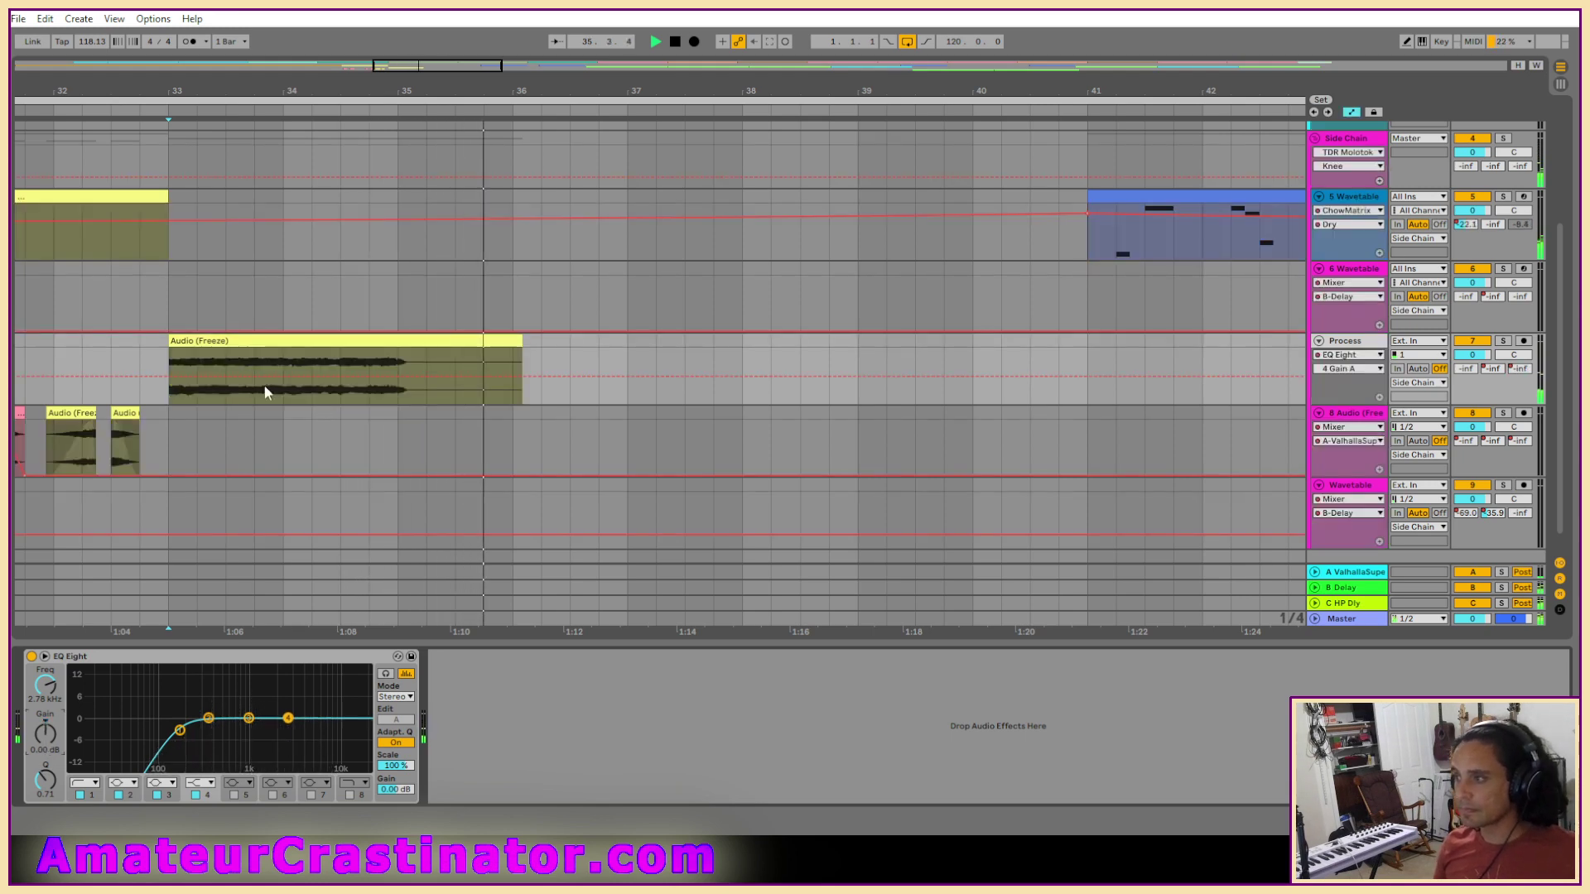
left_click(277, 376)
left_click_drag(415, 376, 415, 354)
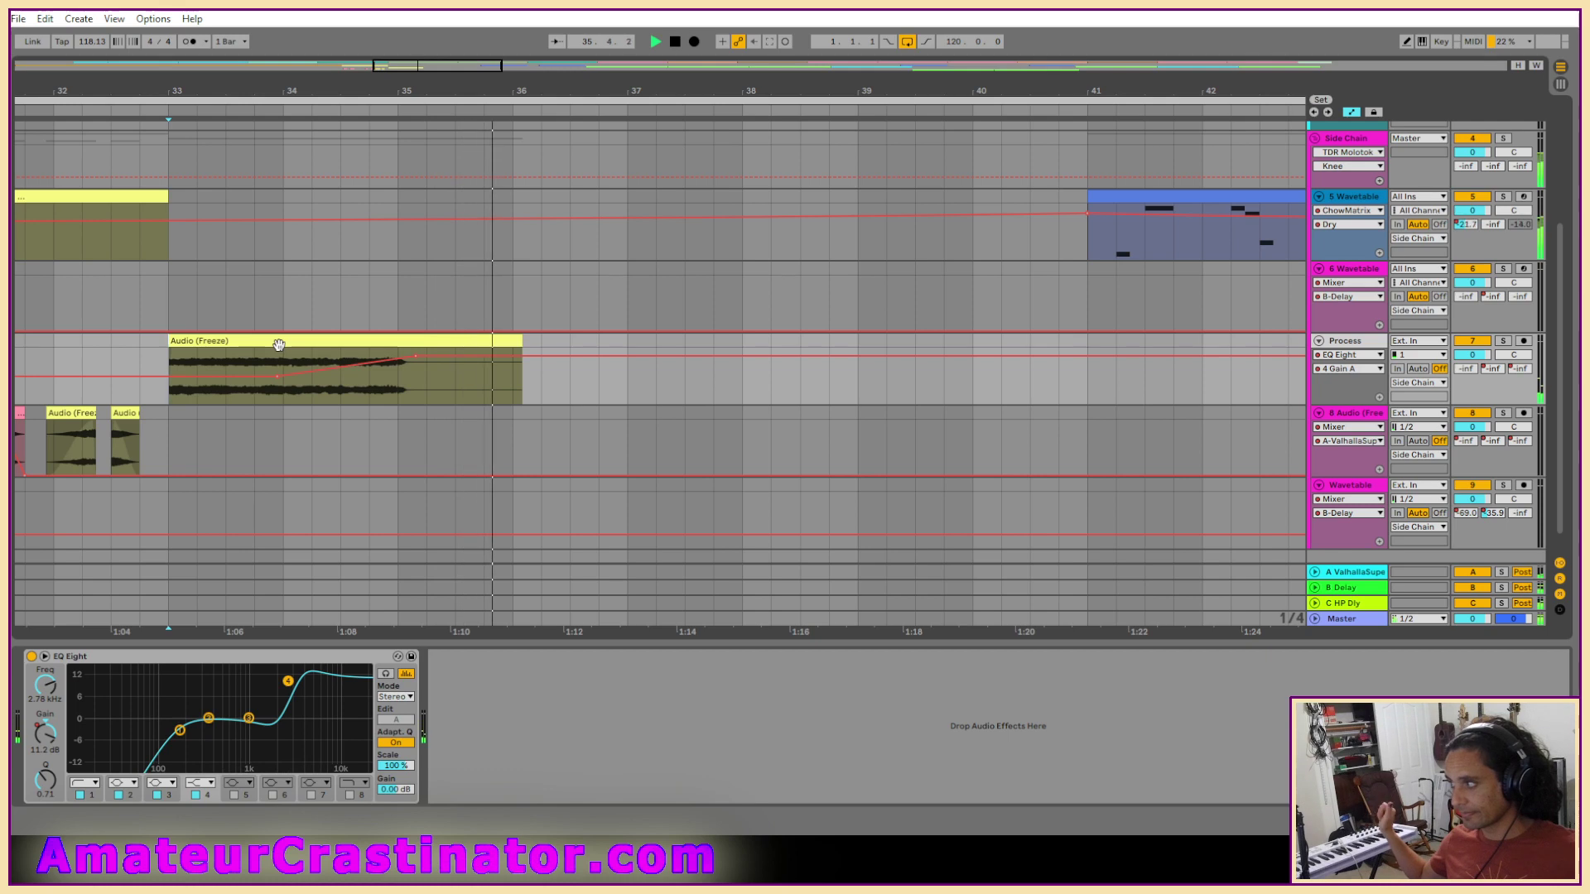
key("a")
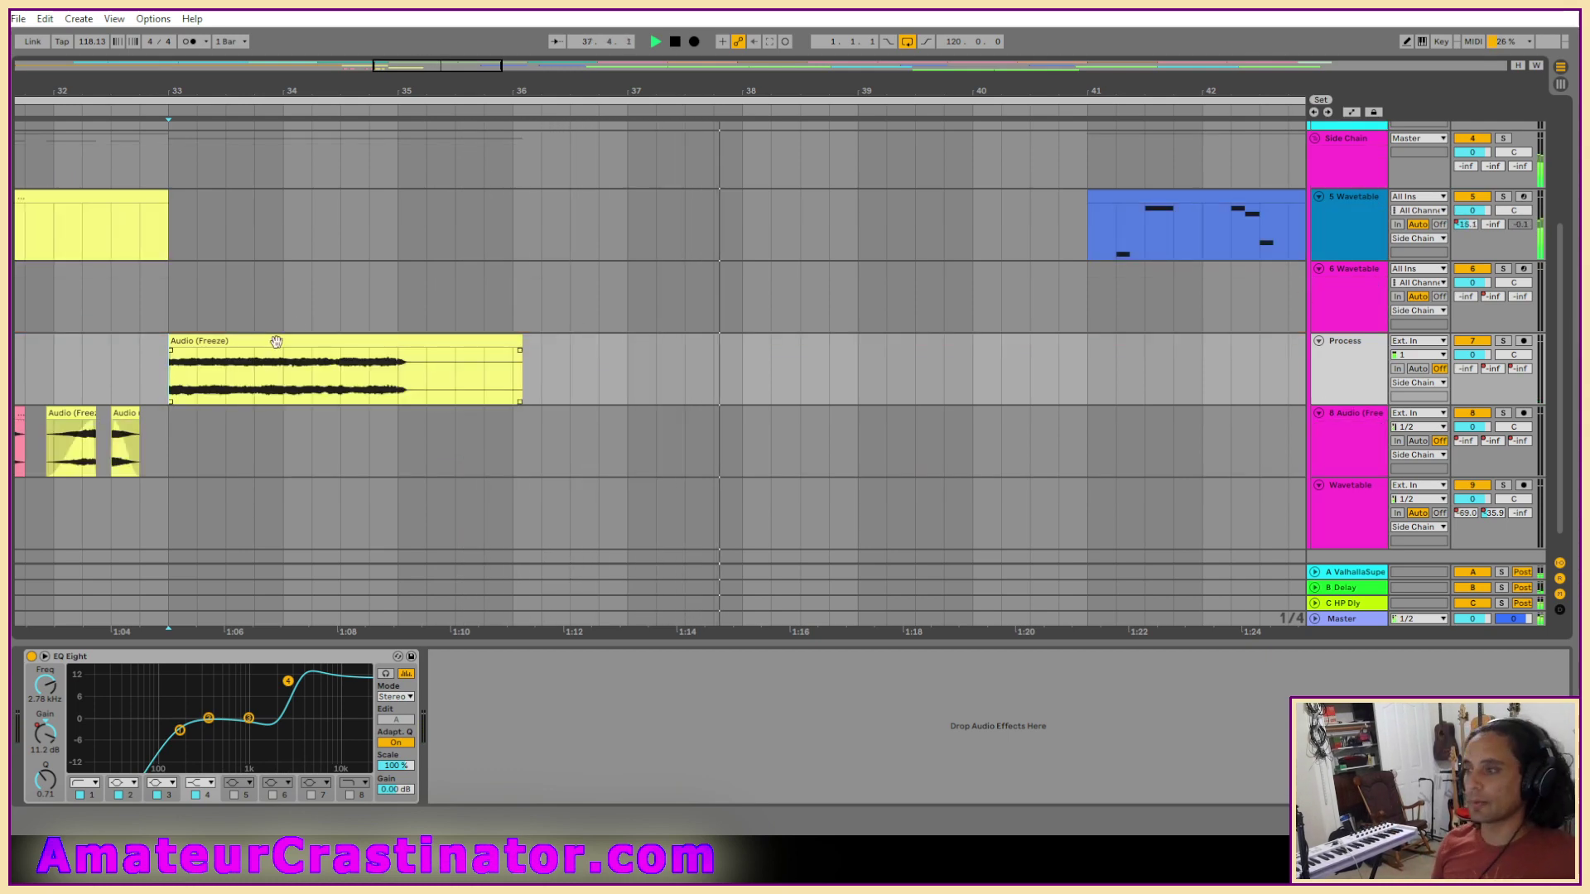
Freeze and flatten the Process track.
right_click(1342, 363)
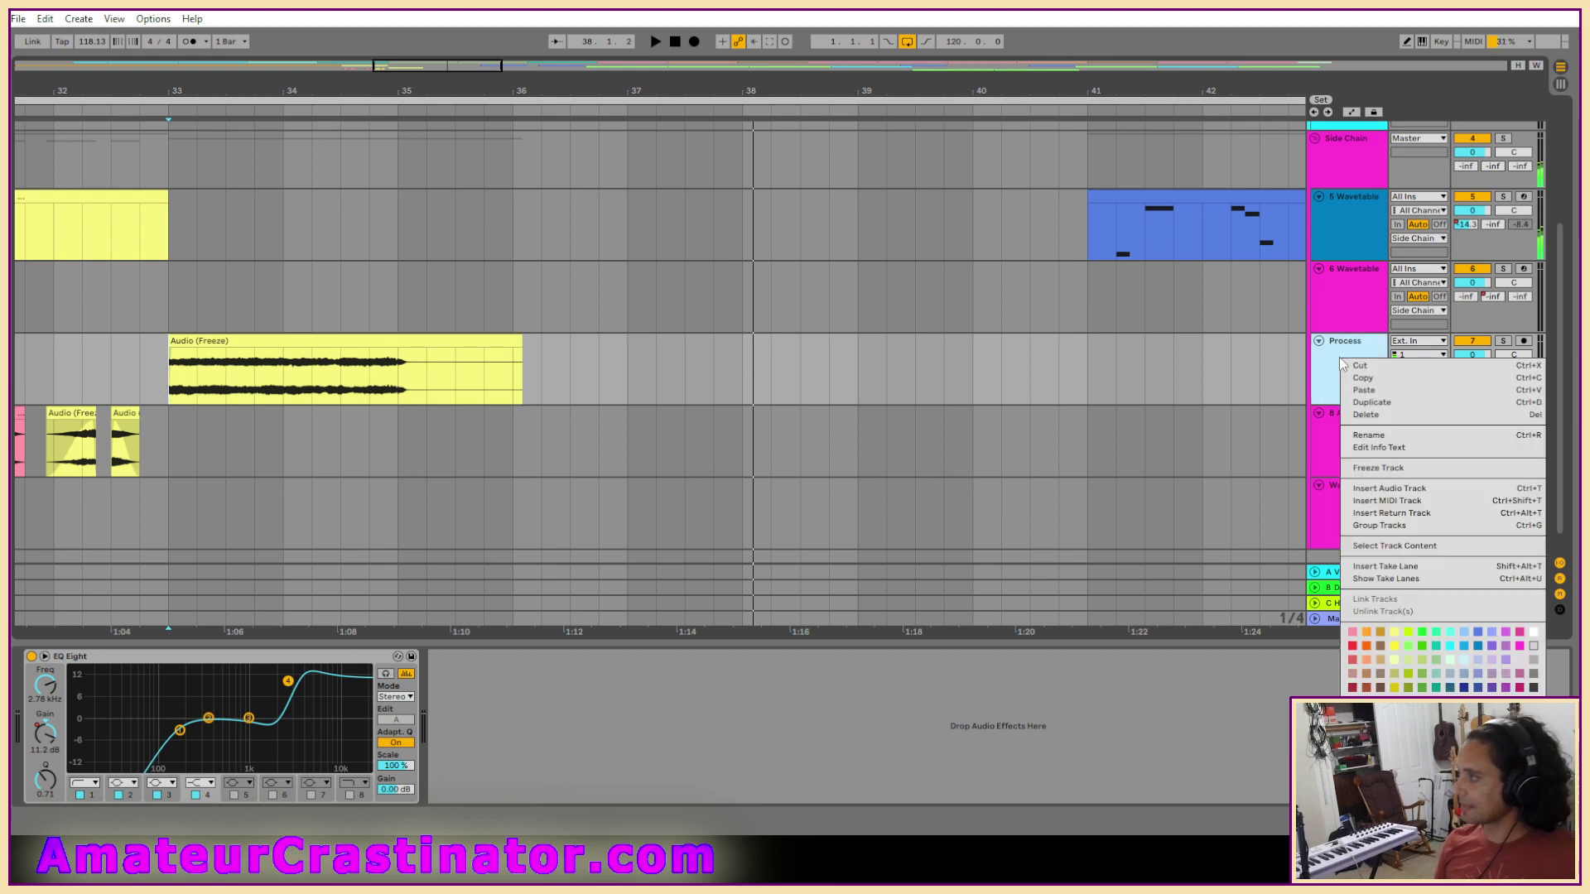
left_click(1383, 469)
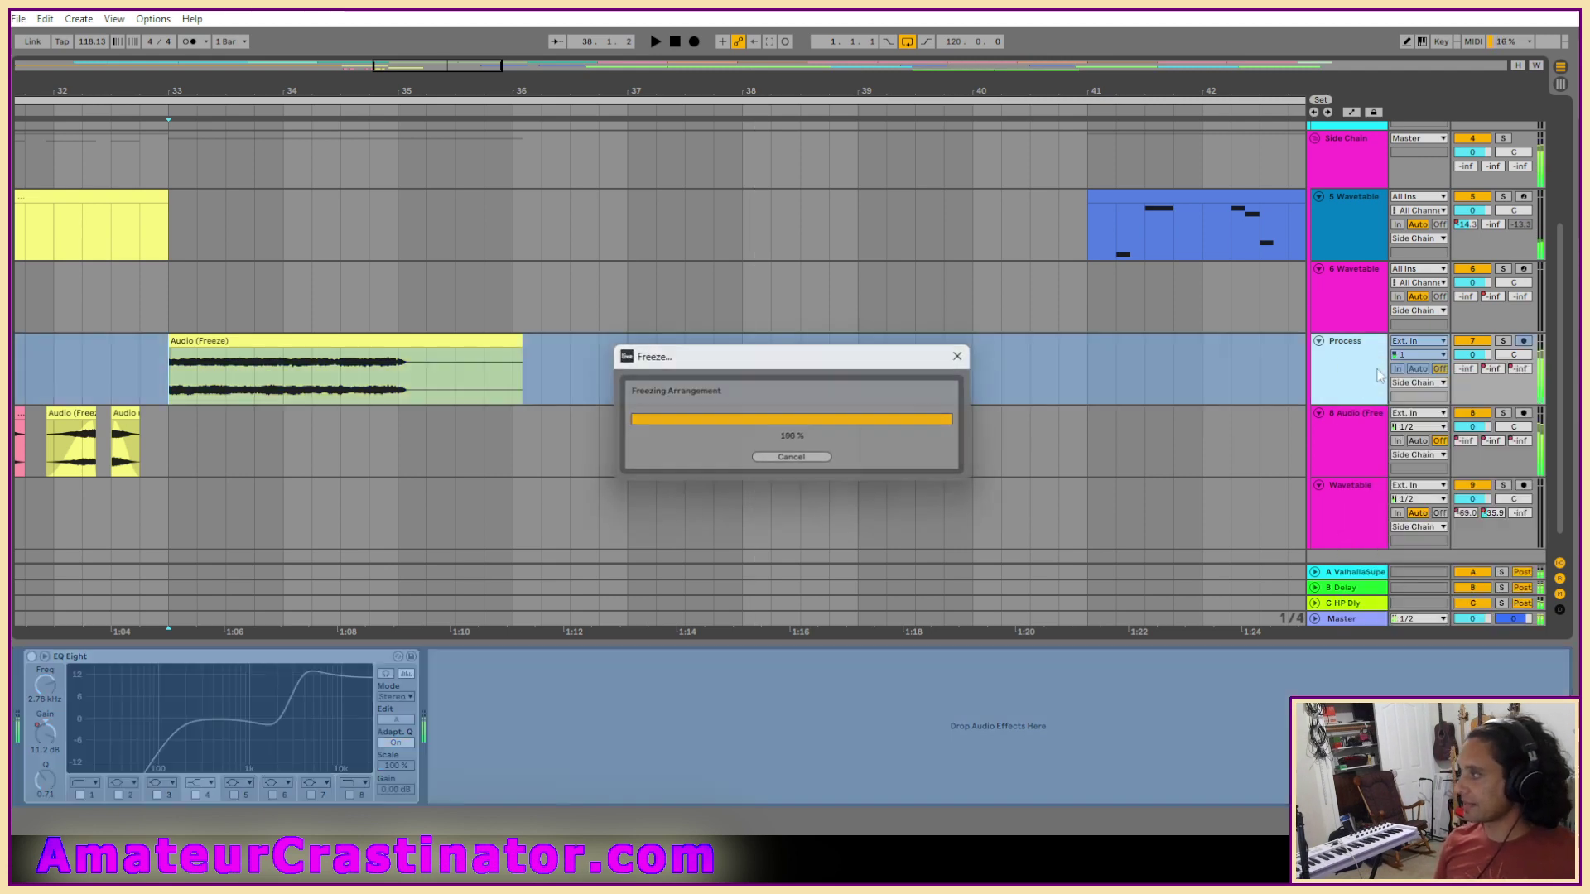
right_click(1366, 379)
left_click(1398, 490)
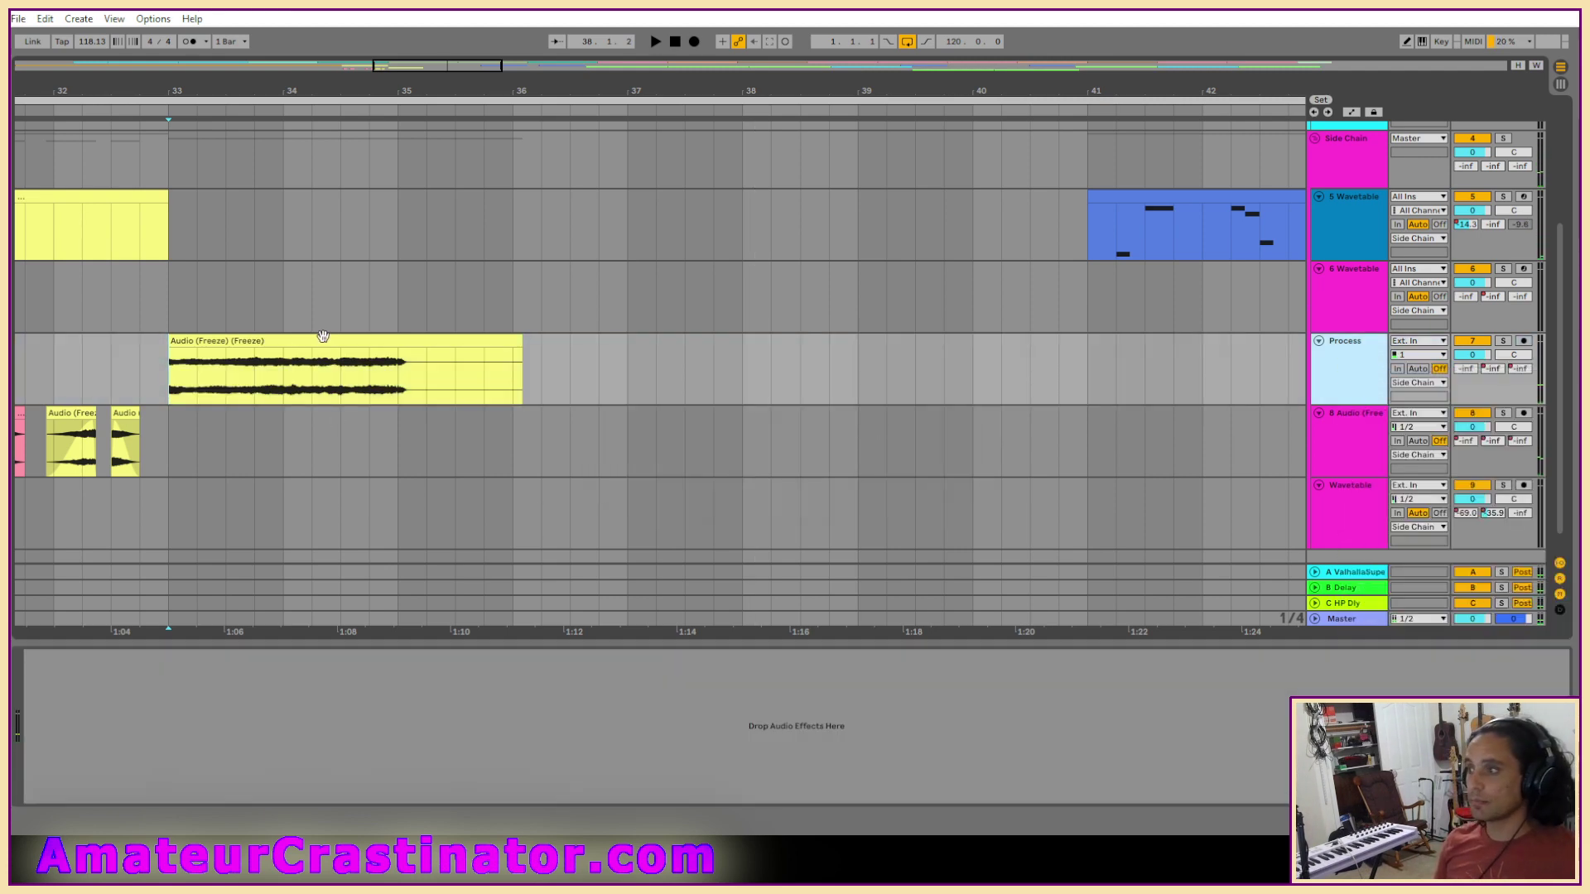
Trim the flattened clip's end to about bar 35.2, color it pink and move it down to the 8 Audio track.
left_click_drag(517, 341, 427, 341)
right_click(392, 348)
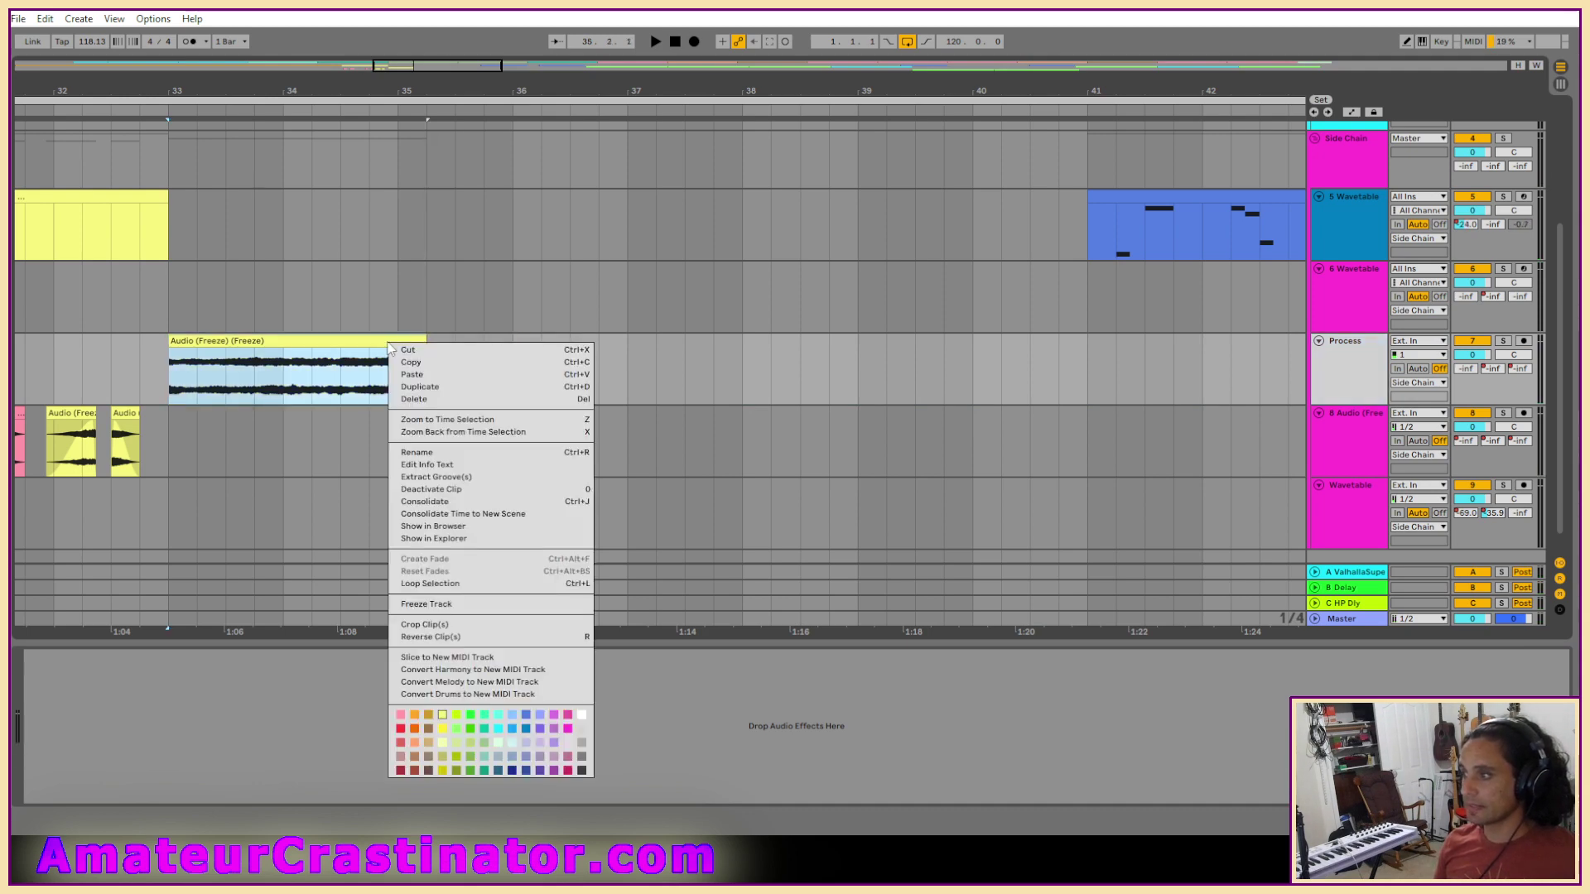
left_click(401, 716)
left_click_drag(337, 343, 341, 441)
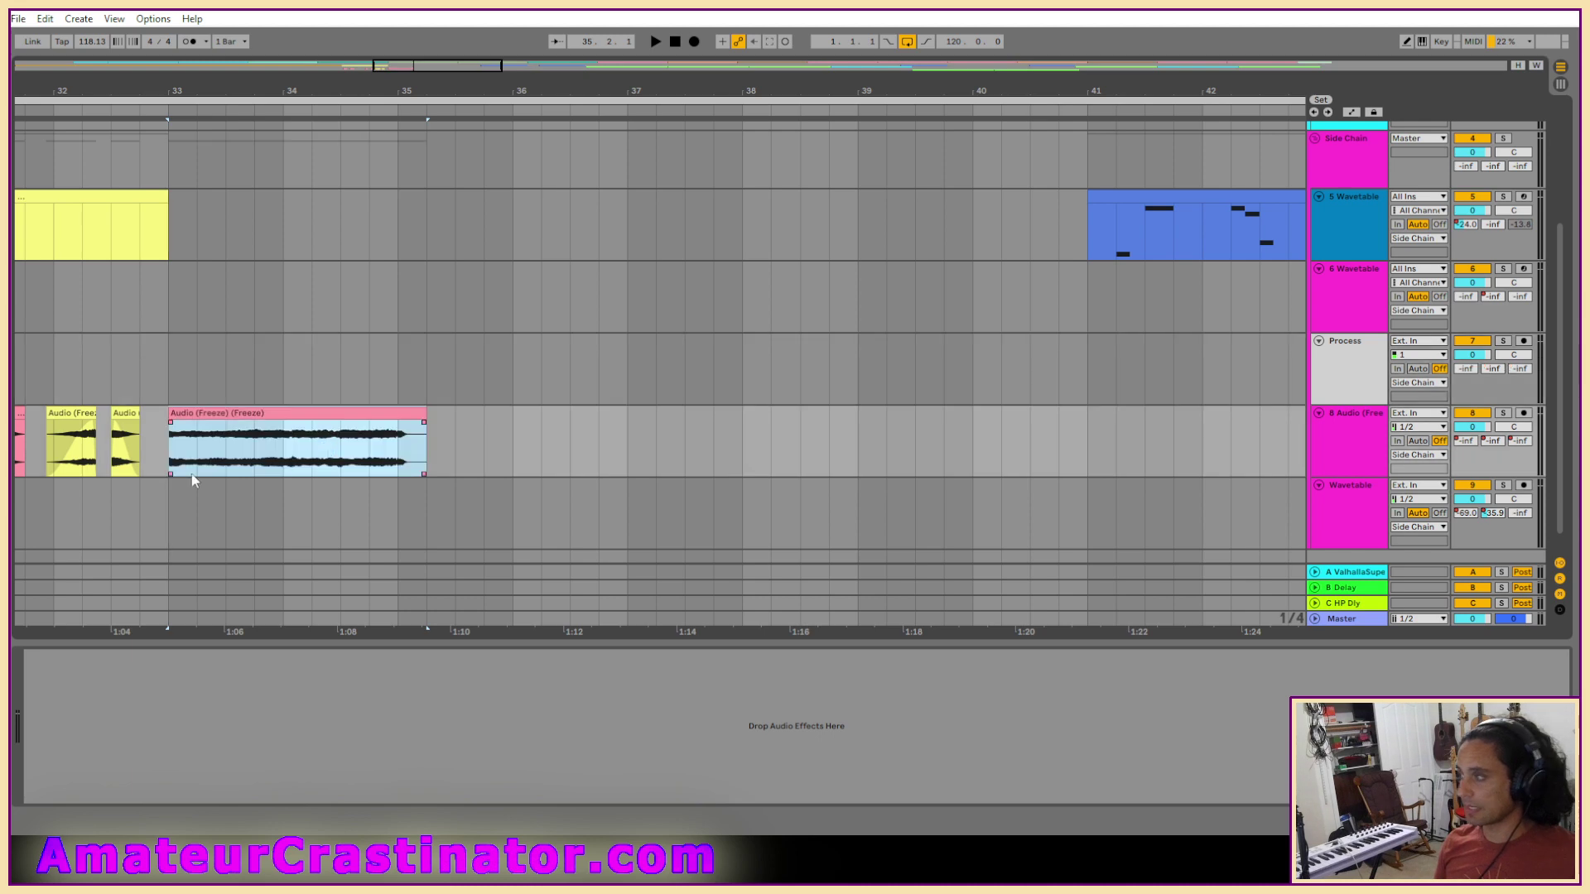
Move the yellow clip just before bar 32 up to the Process track with EQ Eight and audition it soloed.
scroll(86, 472, "up", 3)
scroll(326, 471, "down", 2)
left_click_drag(216, 470, 249, 487)
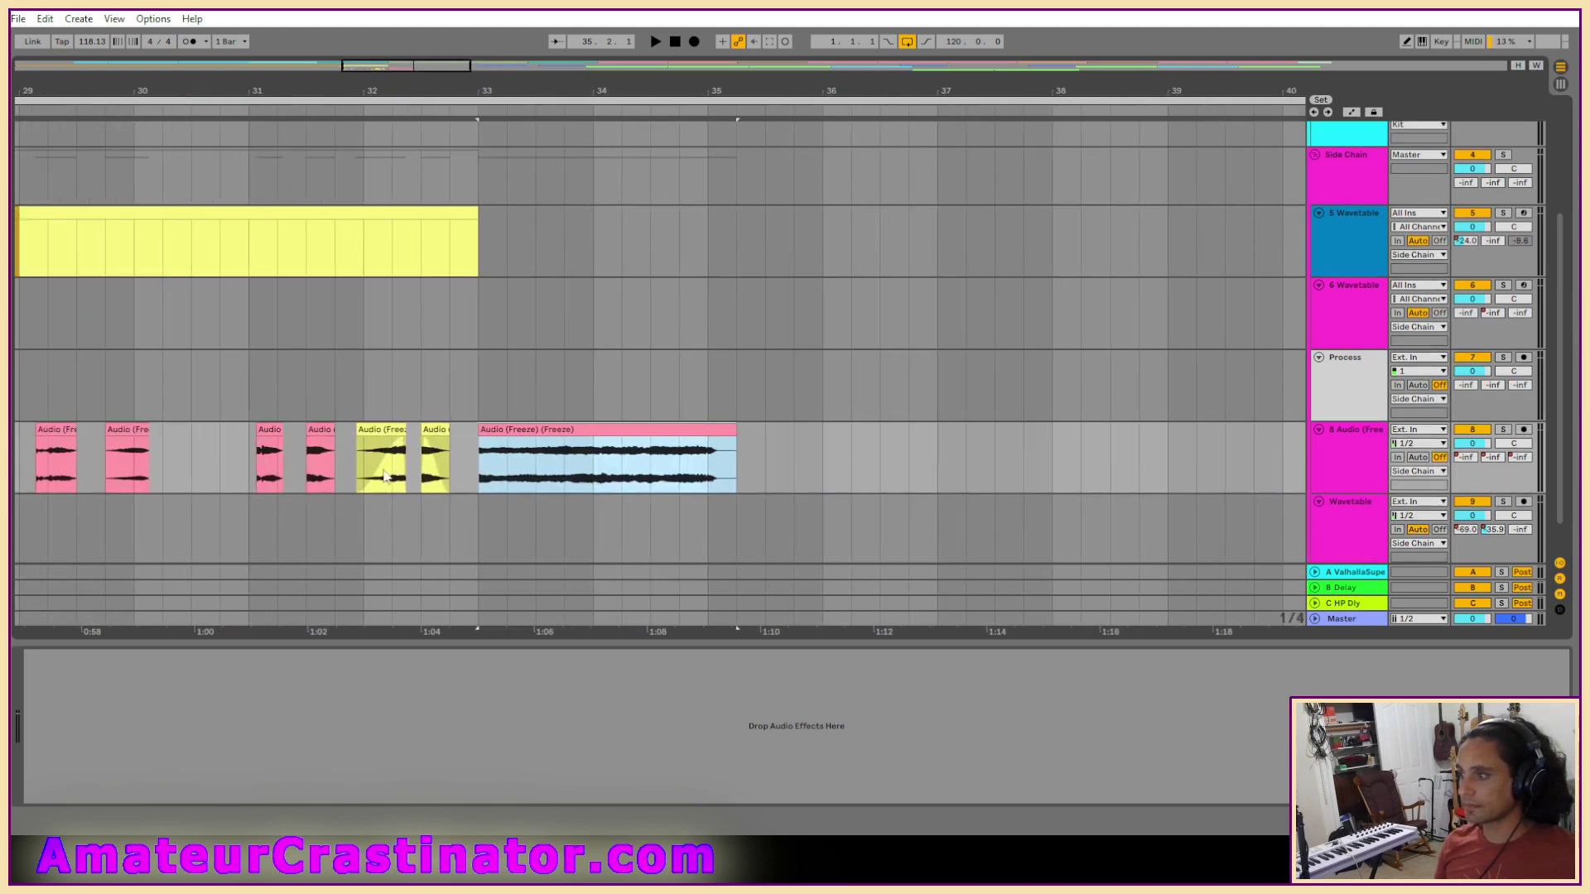
scroll(444, 470, "up", 4)
scroll(342, 477, "down", 2)
left_click(290, 445)
scroll(290, 445, "left", 2)
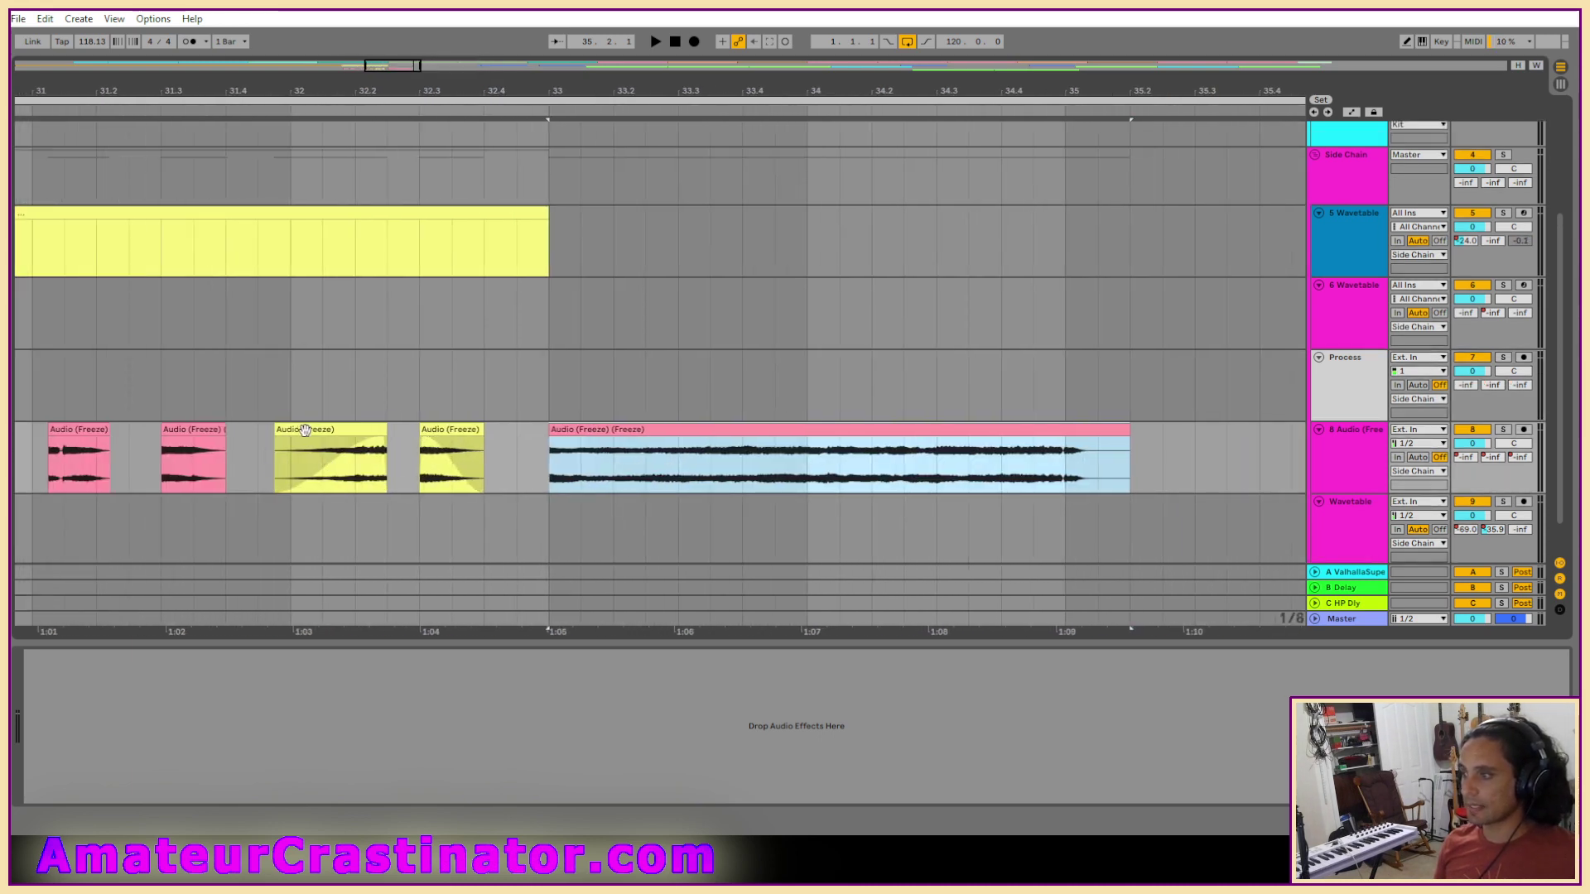
left_click_drag(305, 430, 305, 359)
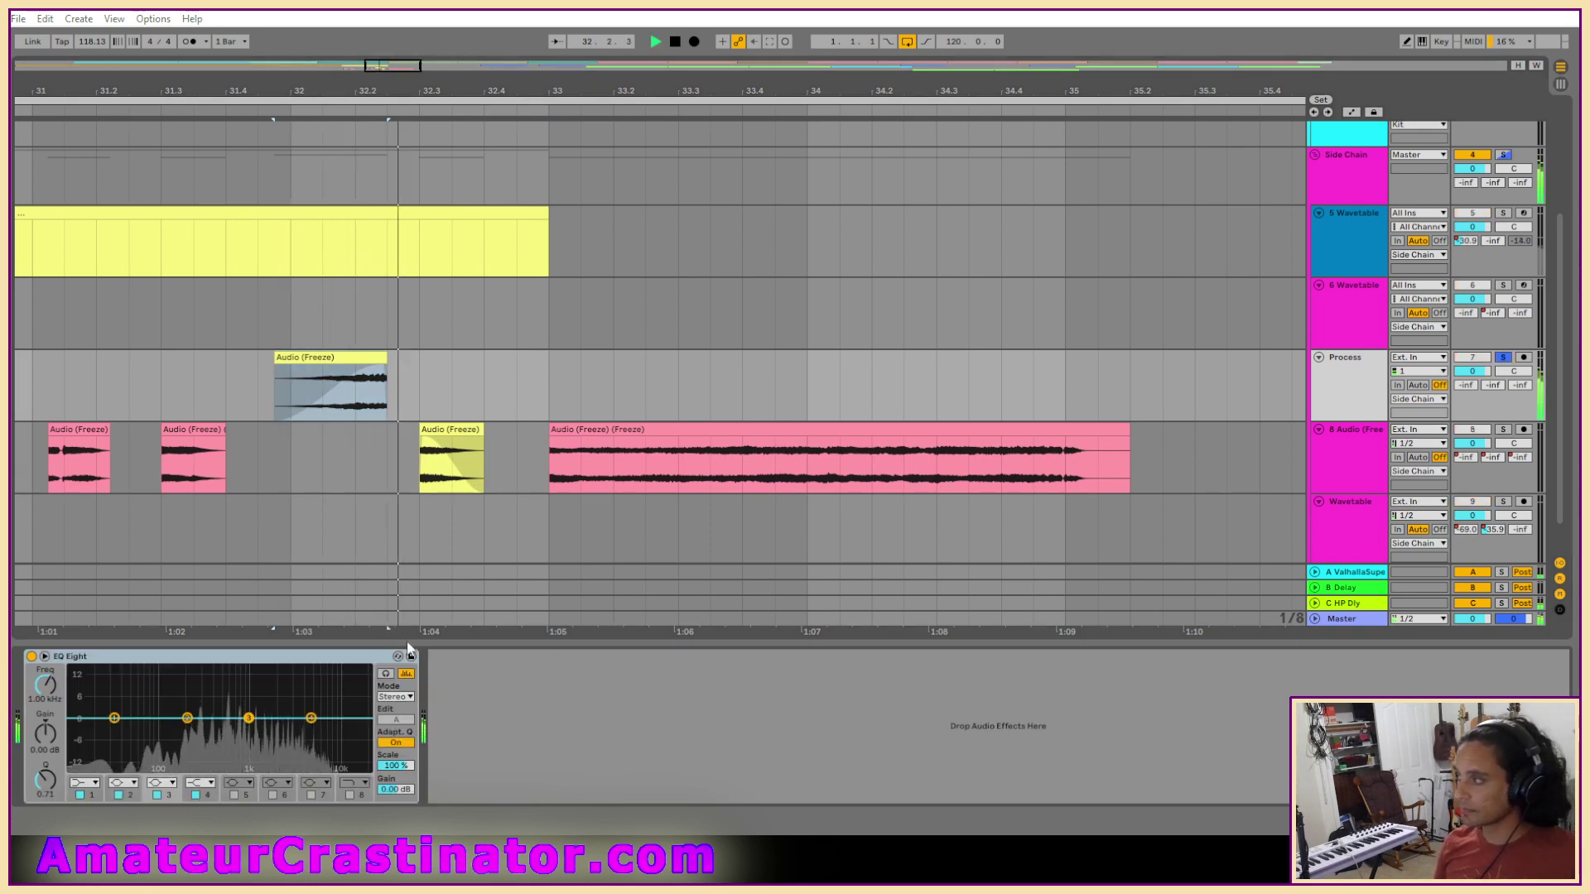
key("space")
Set EQ Eight band 1 to a 186 Hz low cut, dip band 3 slightly and raise band 4 to 2.85 dB at 2.97 kHz.
left_click(81, 781)
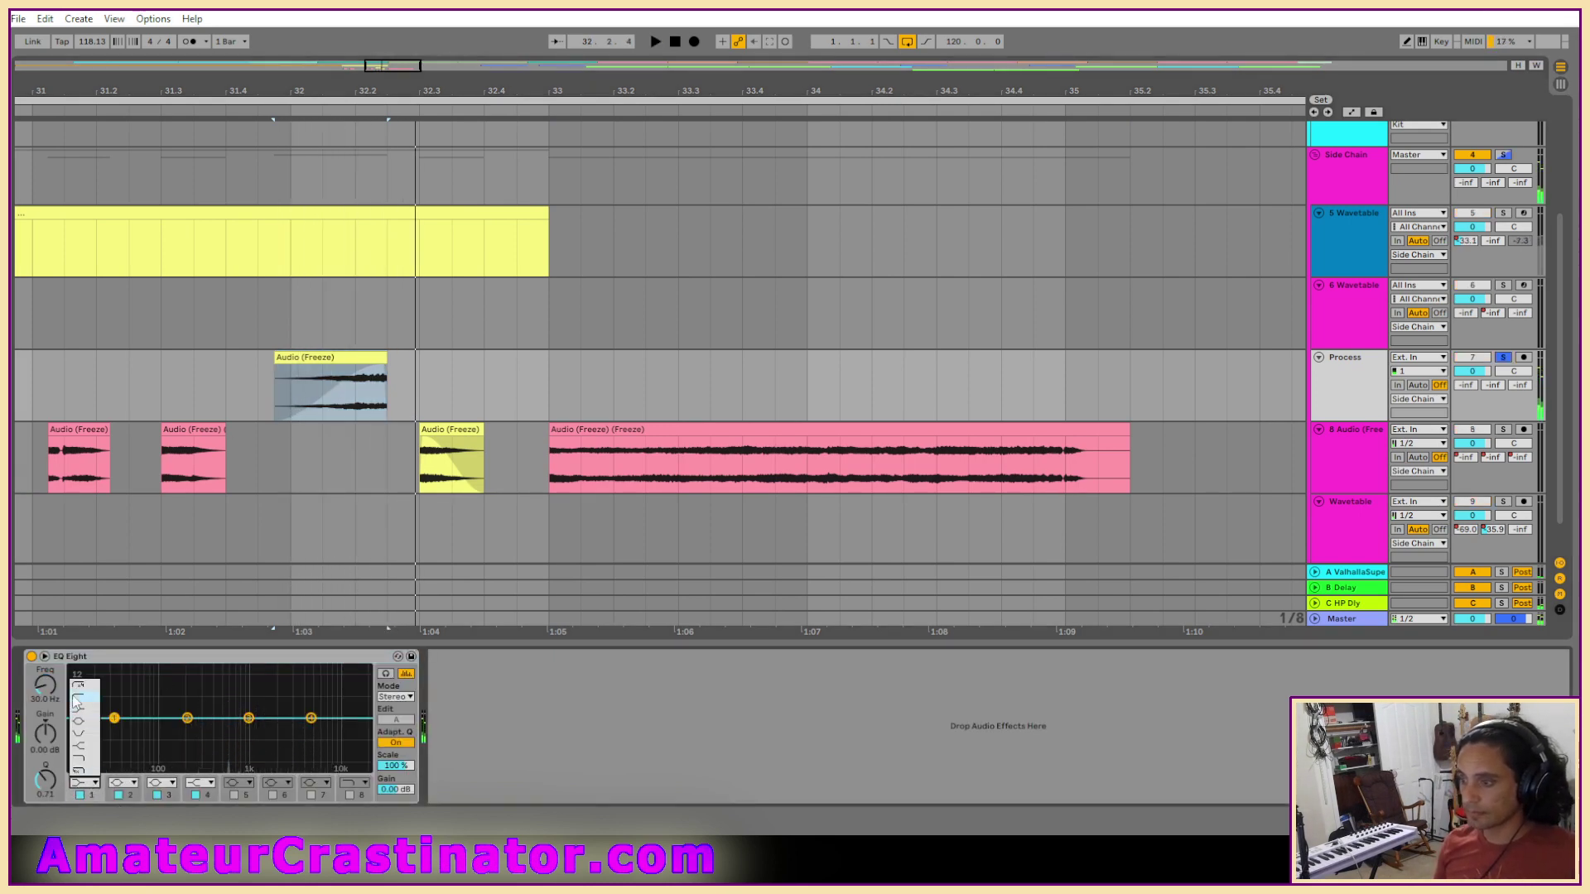
left_click(68, 699)
left_click_drag(45, 686, 45, 634)
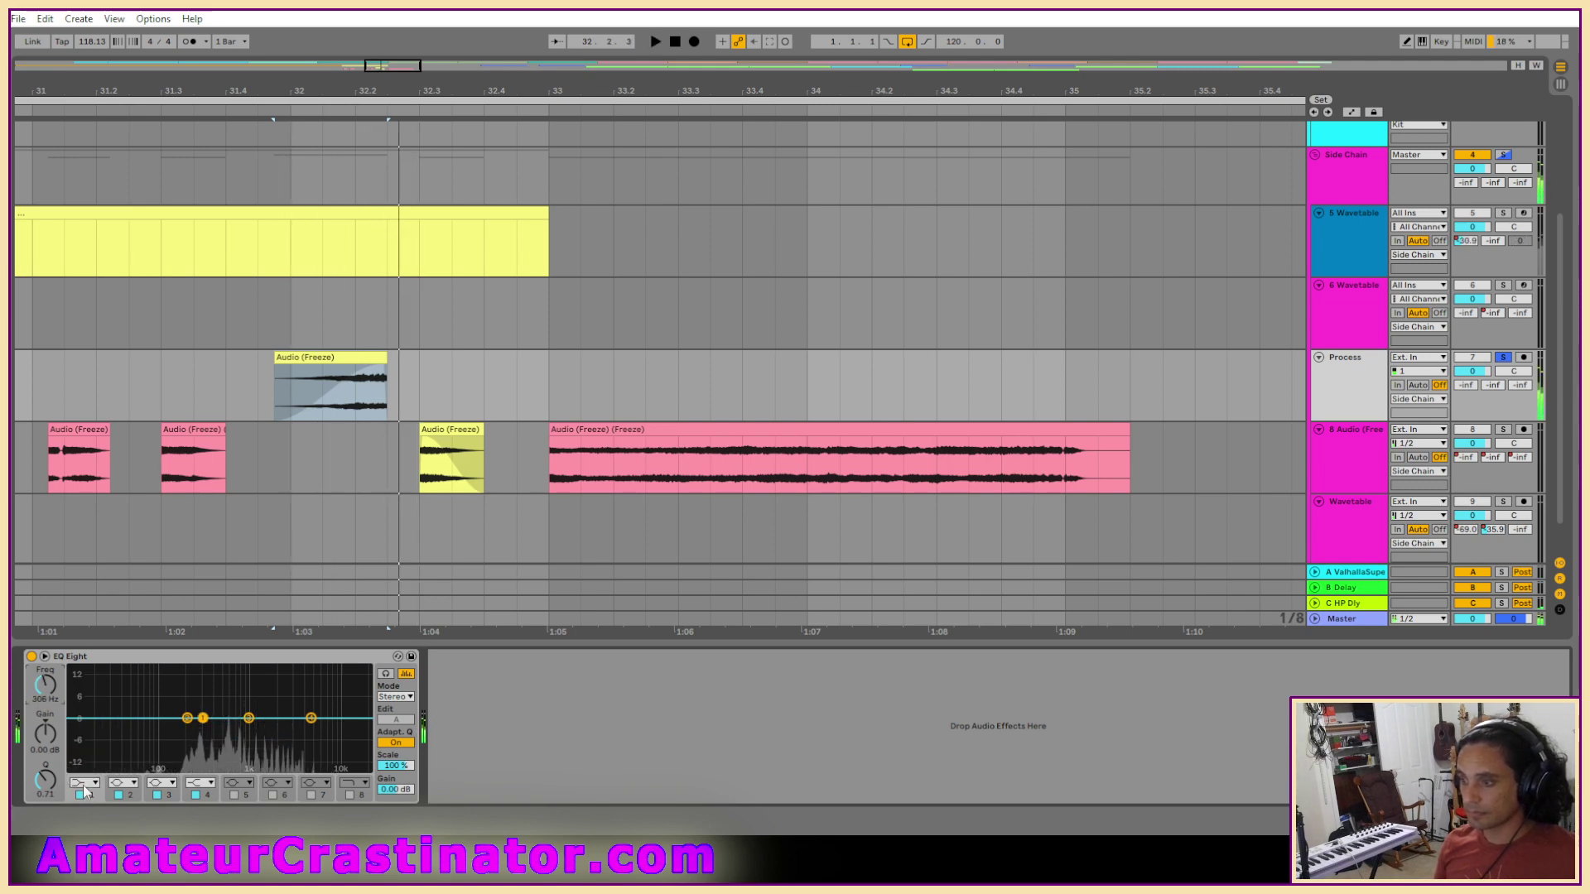
left_click(84, 782)
left_click(76, 698)
key("space")
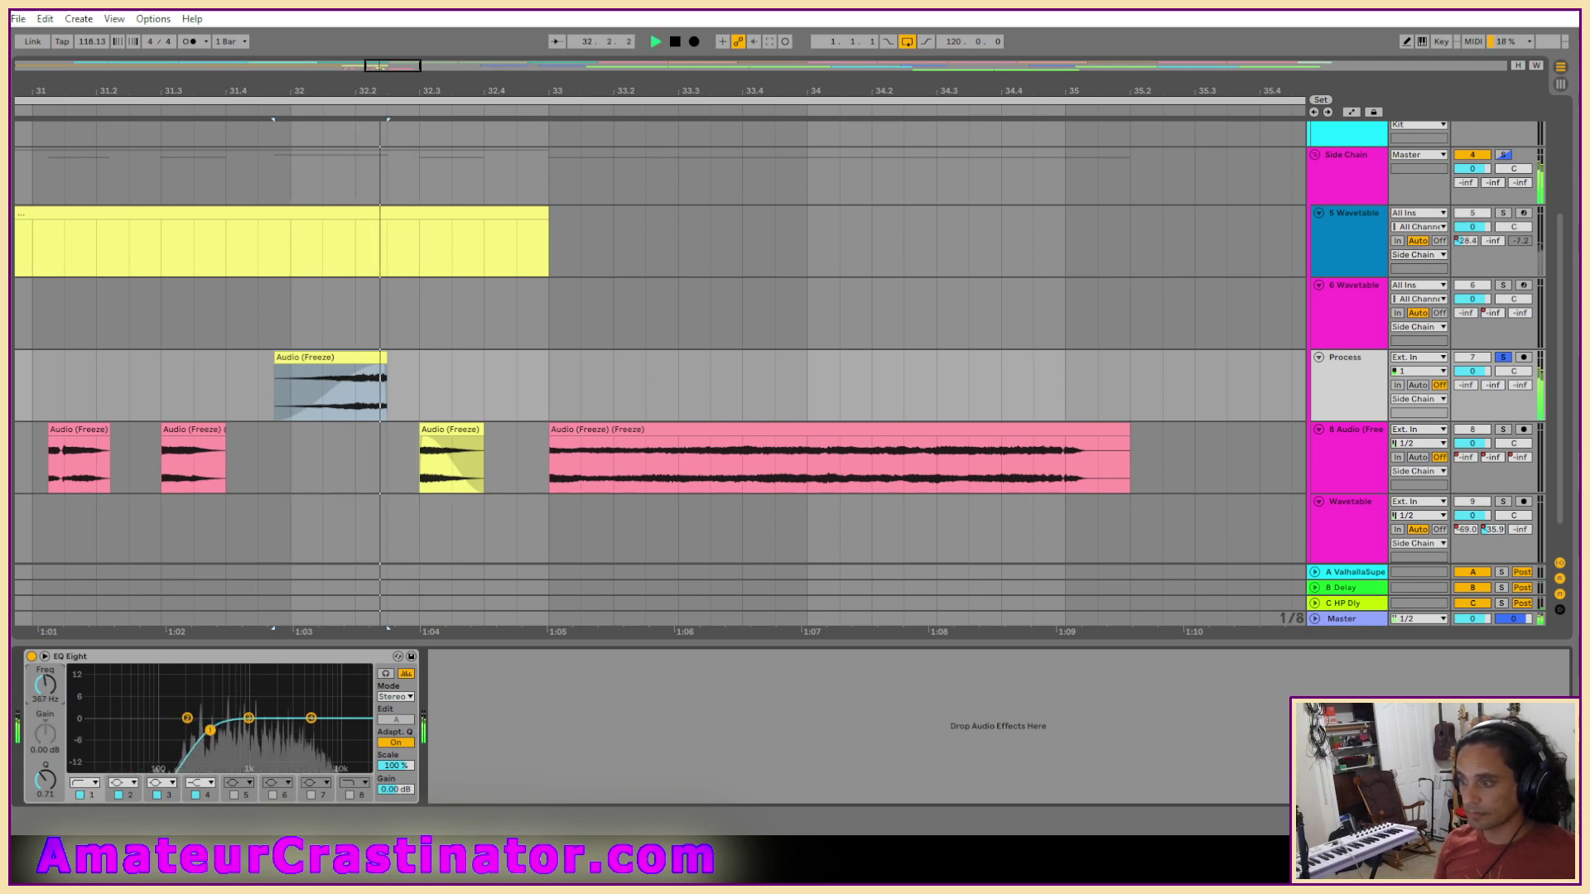
left_click_drag(44, 685, 45, 699)
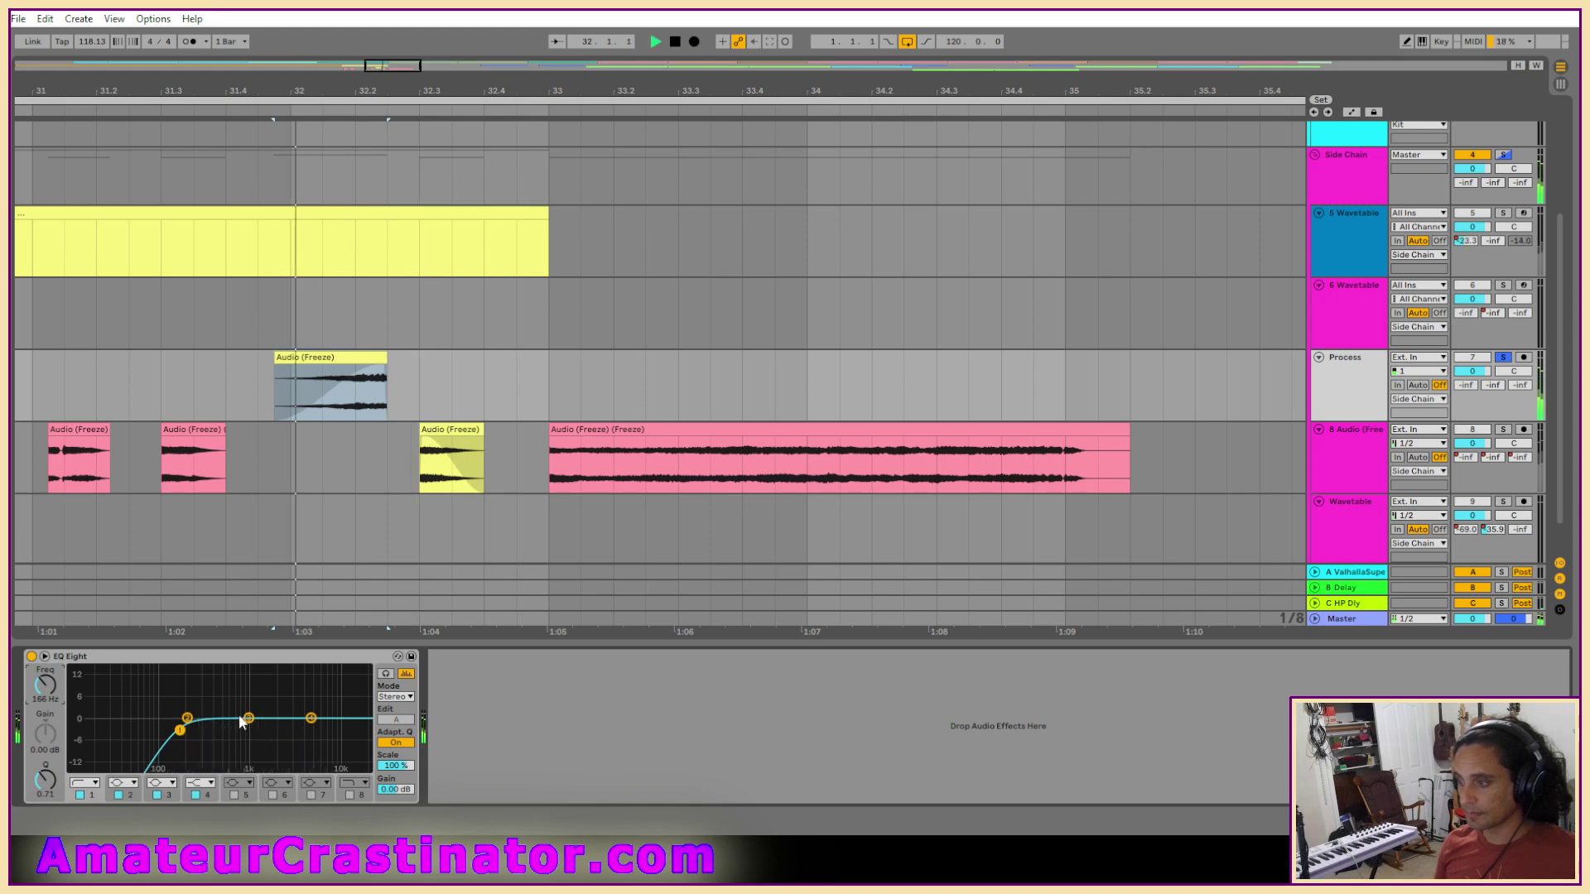
left_click_drag(249, 724, 290, 709)
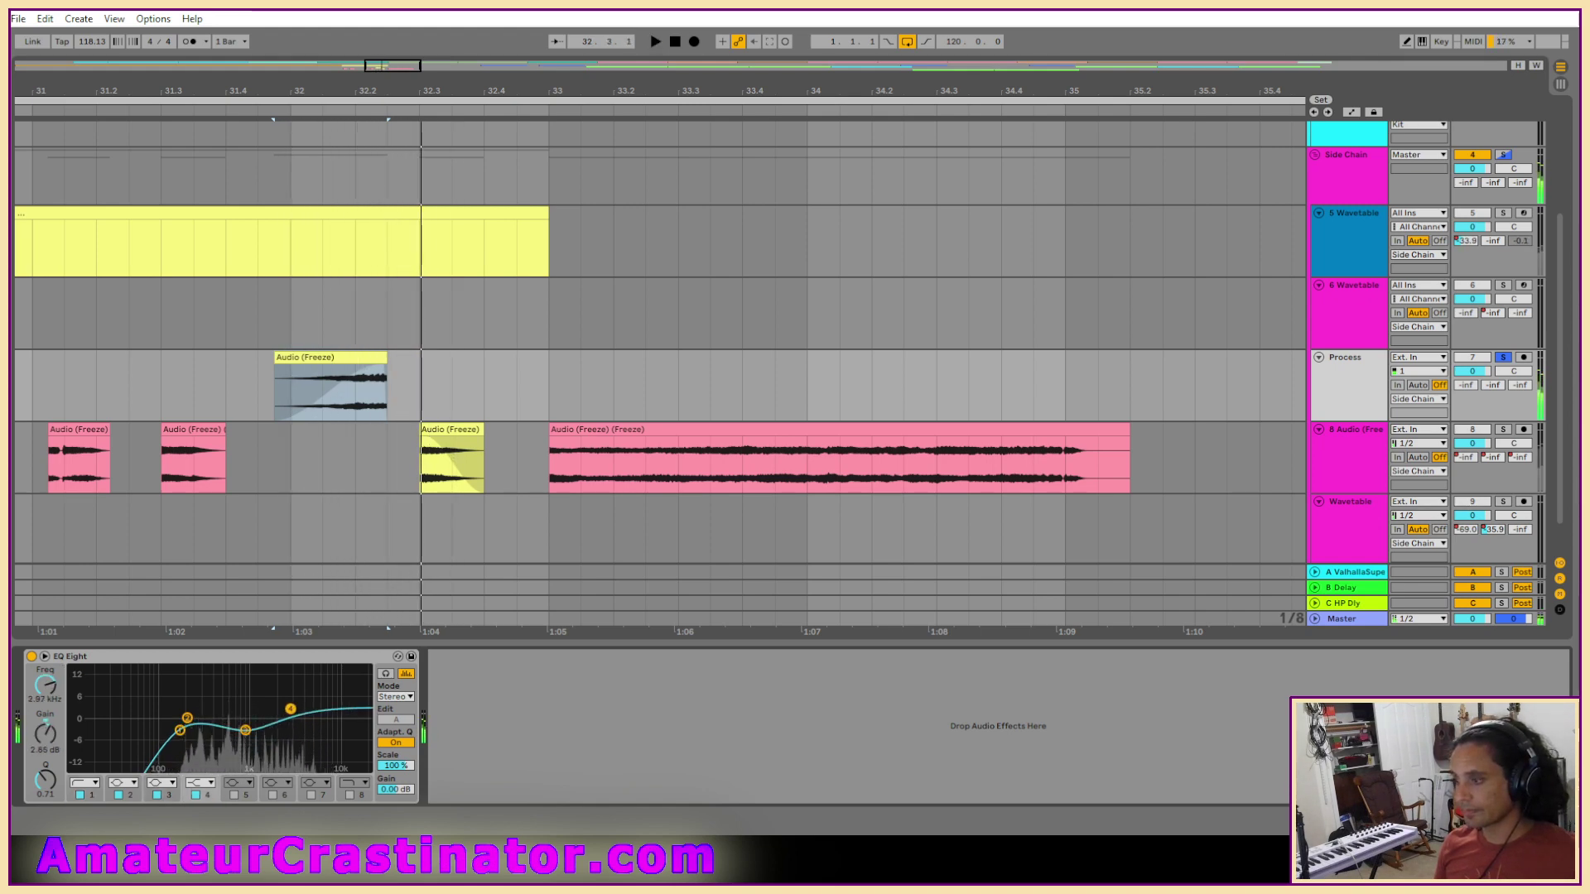
key("space")
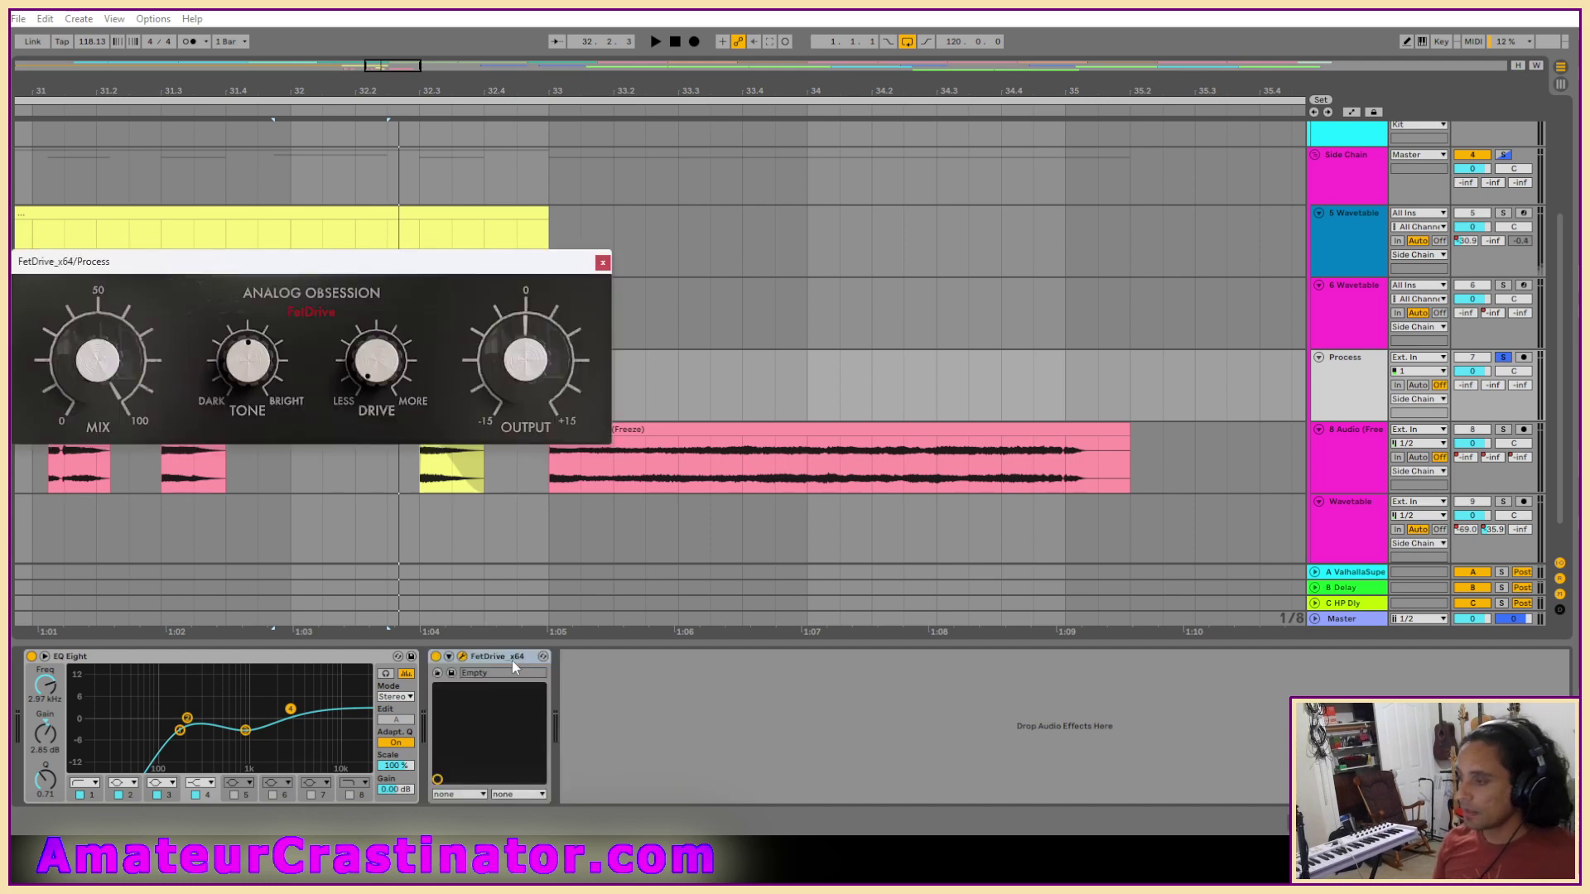
Place FetDrive before EQ Eight, raise Drive to about halfway, turn Tone toward Bright and audition with Output near 0 dB.
left_click_drag(512, 659, 89, 684)
left_click_drag(346, 262, 794, 240)
left_click_drag(822, 318, 825, 235)
left_click_drag(713, 350, 714, 315)
mouse_move(961, 341)
left_mouse_down()
mouse_move(975, 331)
mouse_move(975, 365)
left_mouse_up()
key("space")
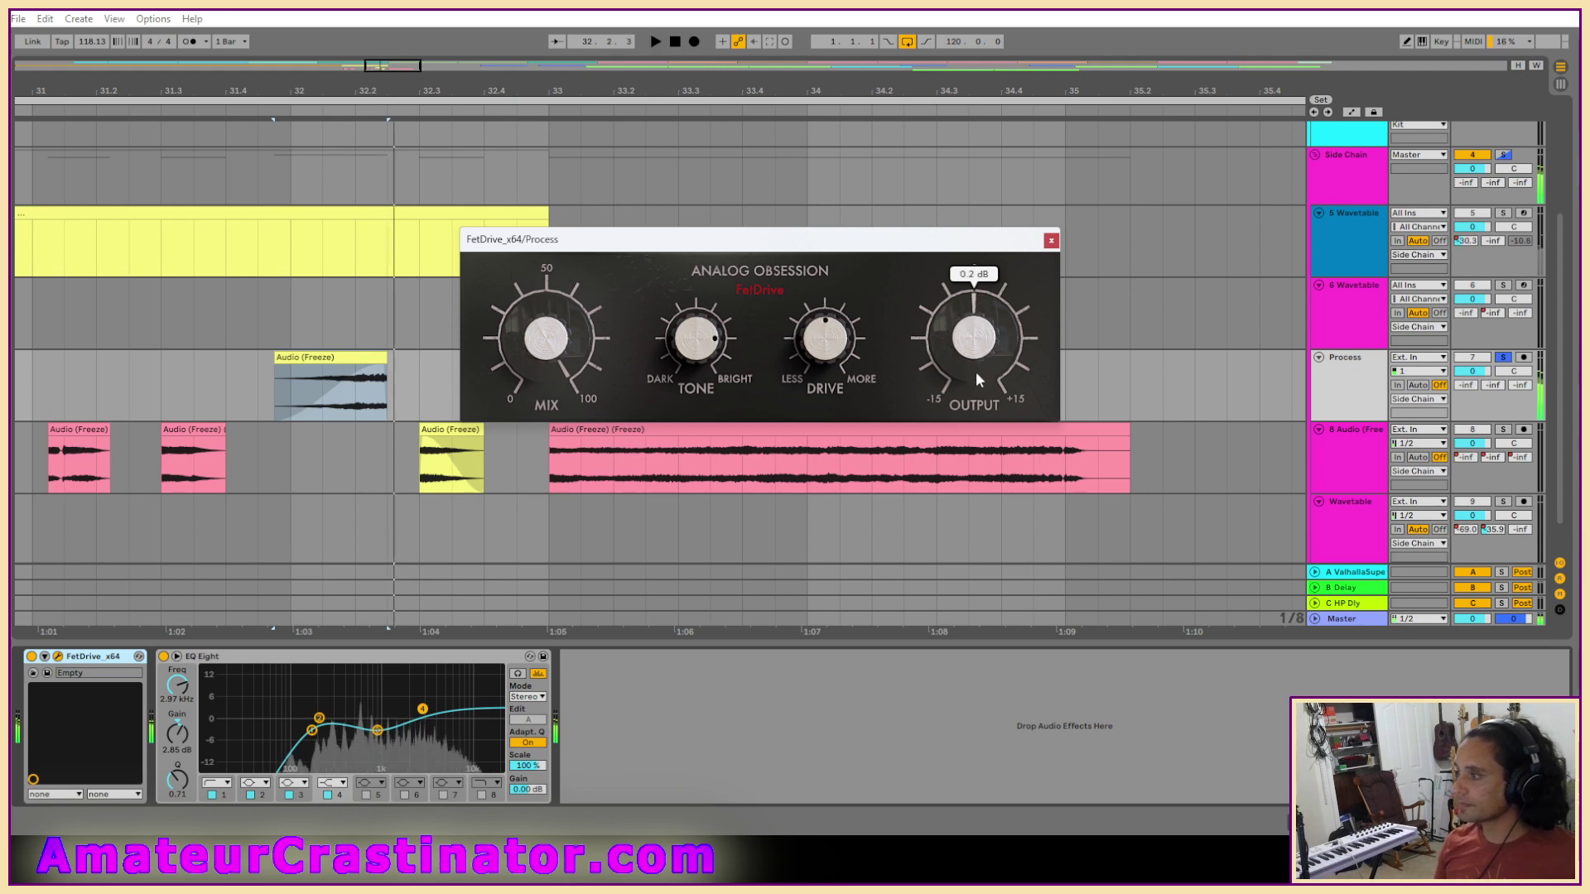
key("space")
key("space")
Play the unsoloed mix from bar 31 and compare the Process clip with FetDrive bypassed and active.
left_click(35, 370)
key("space")
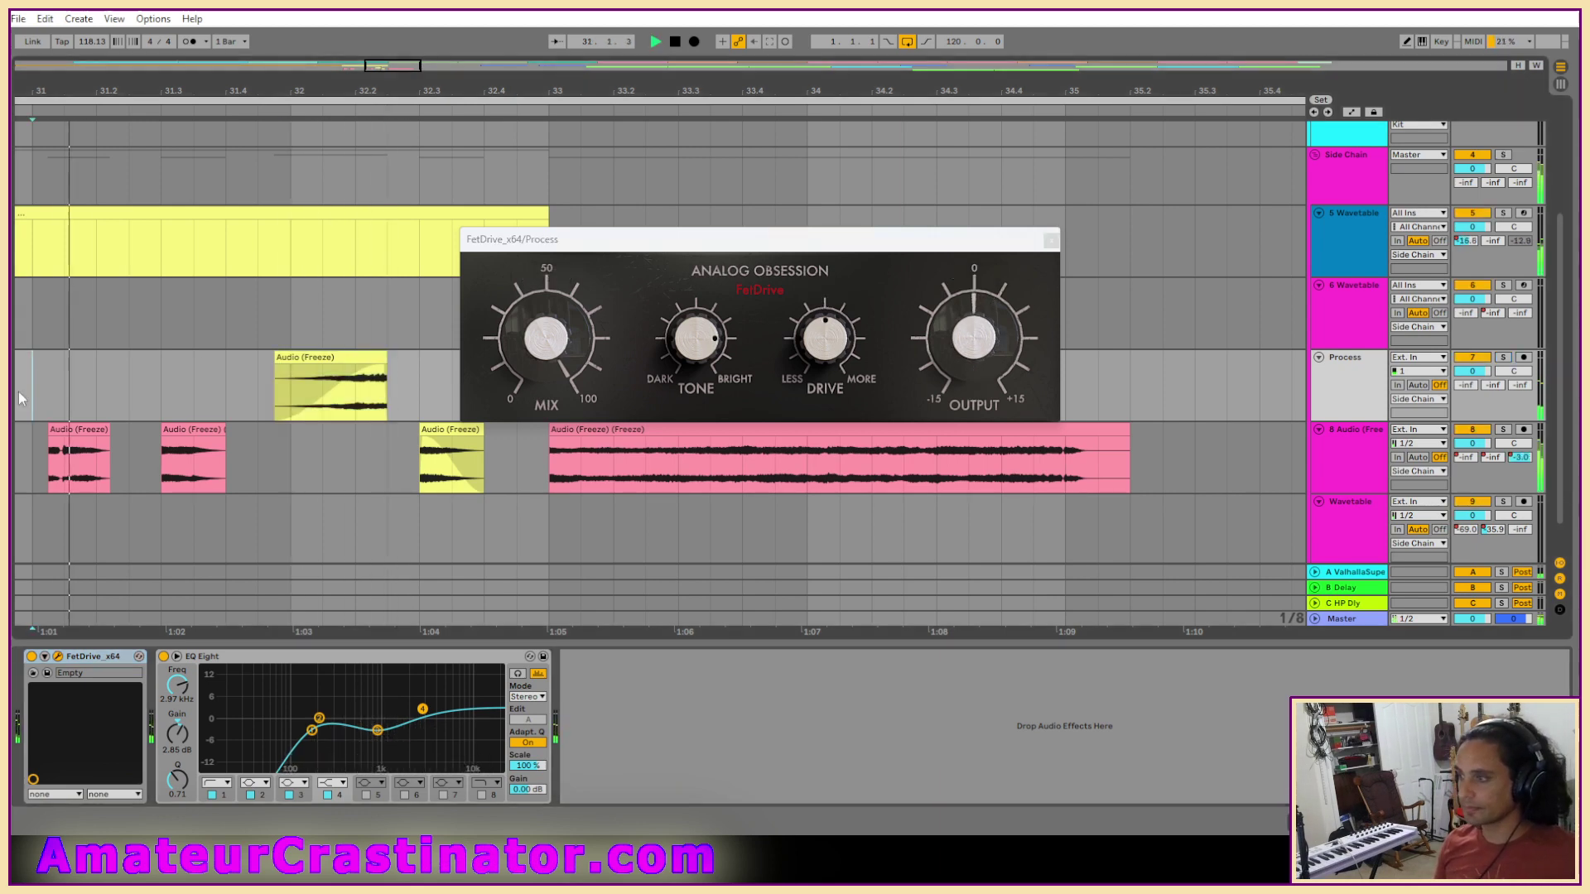
left_click(762, 285)
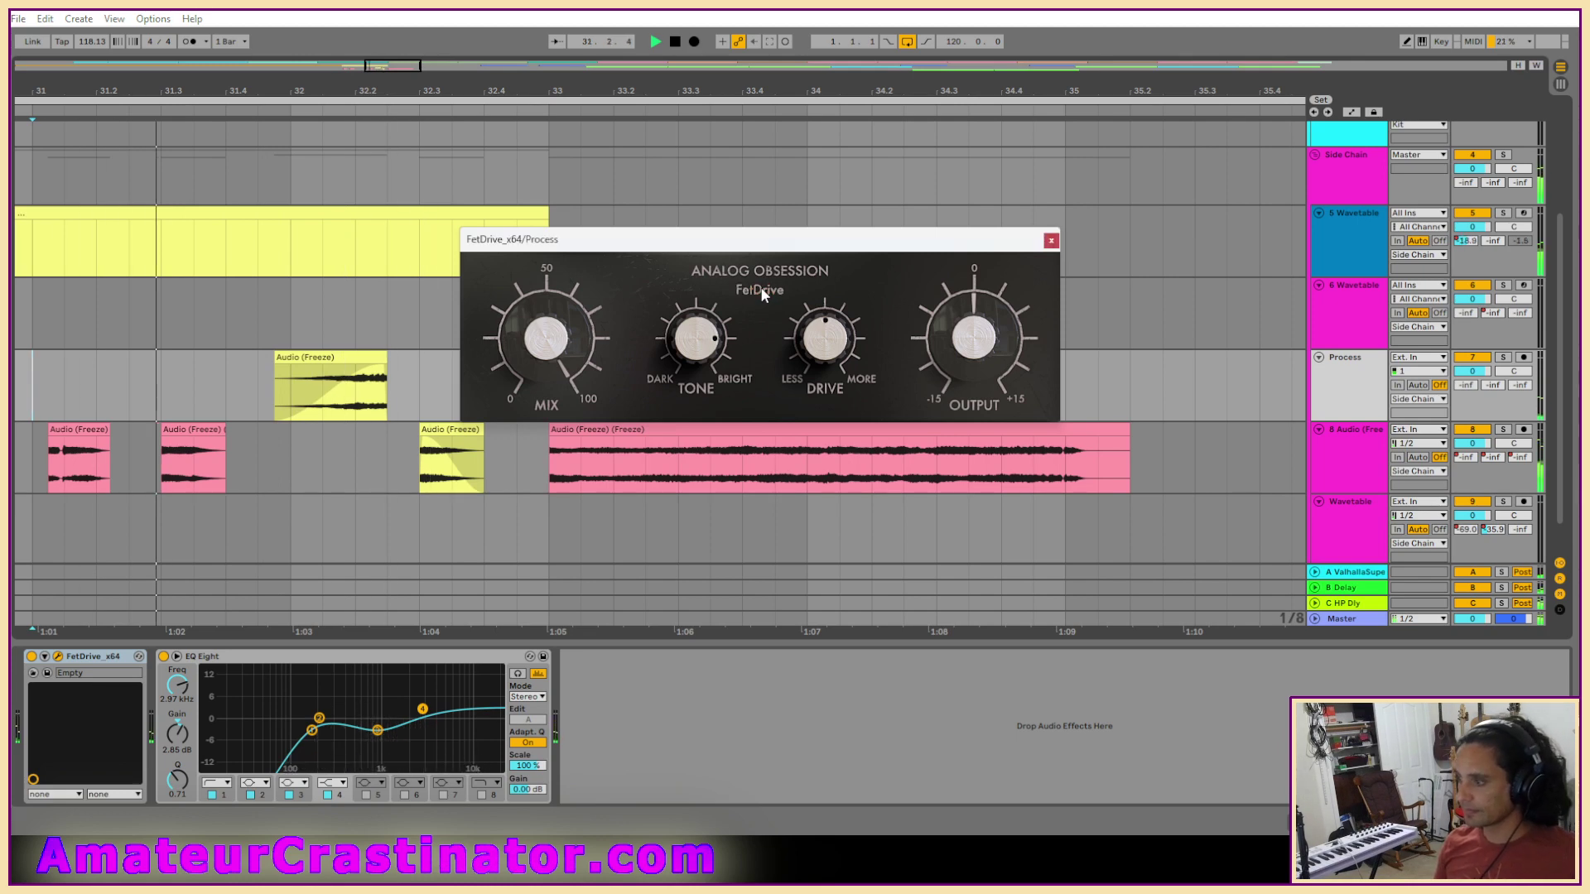
left_click(759, 286)
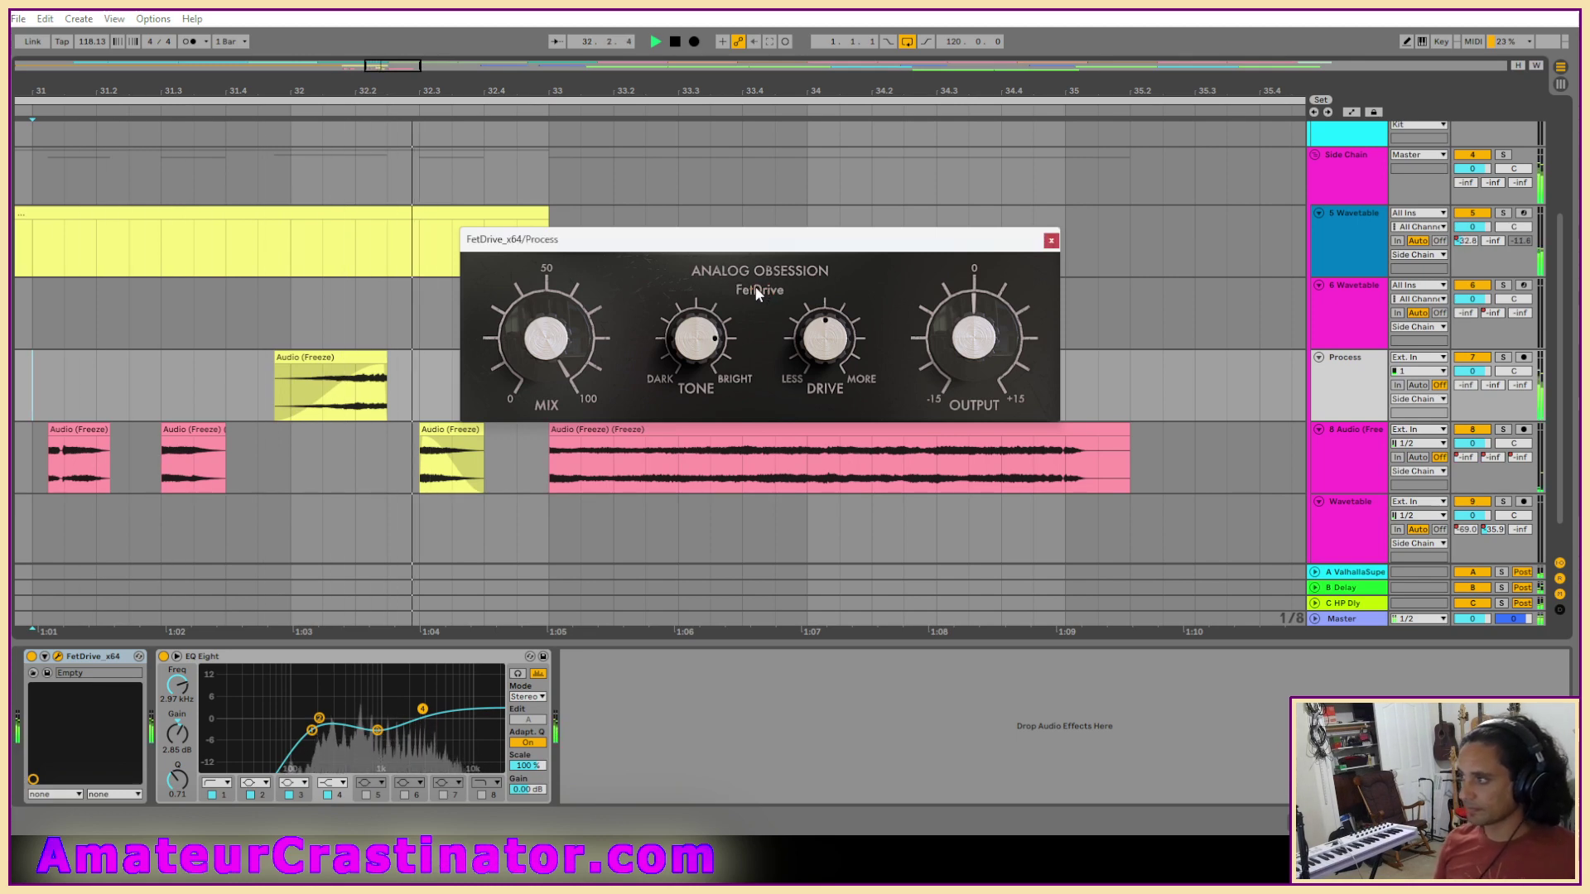
key("space")
key("space")
key("space")
key("space")
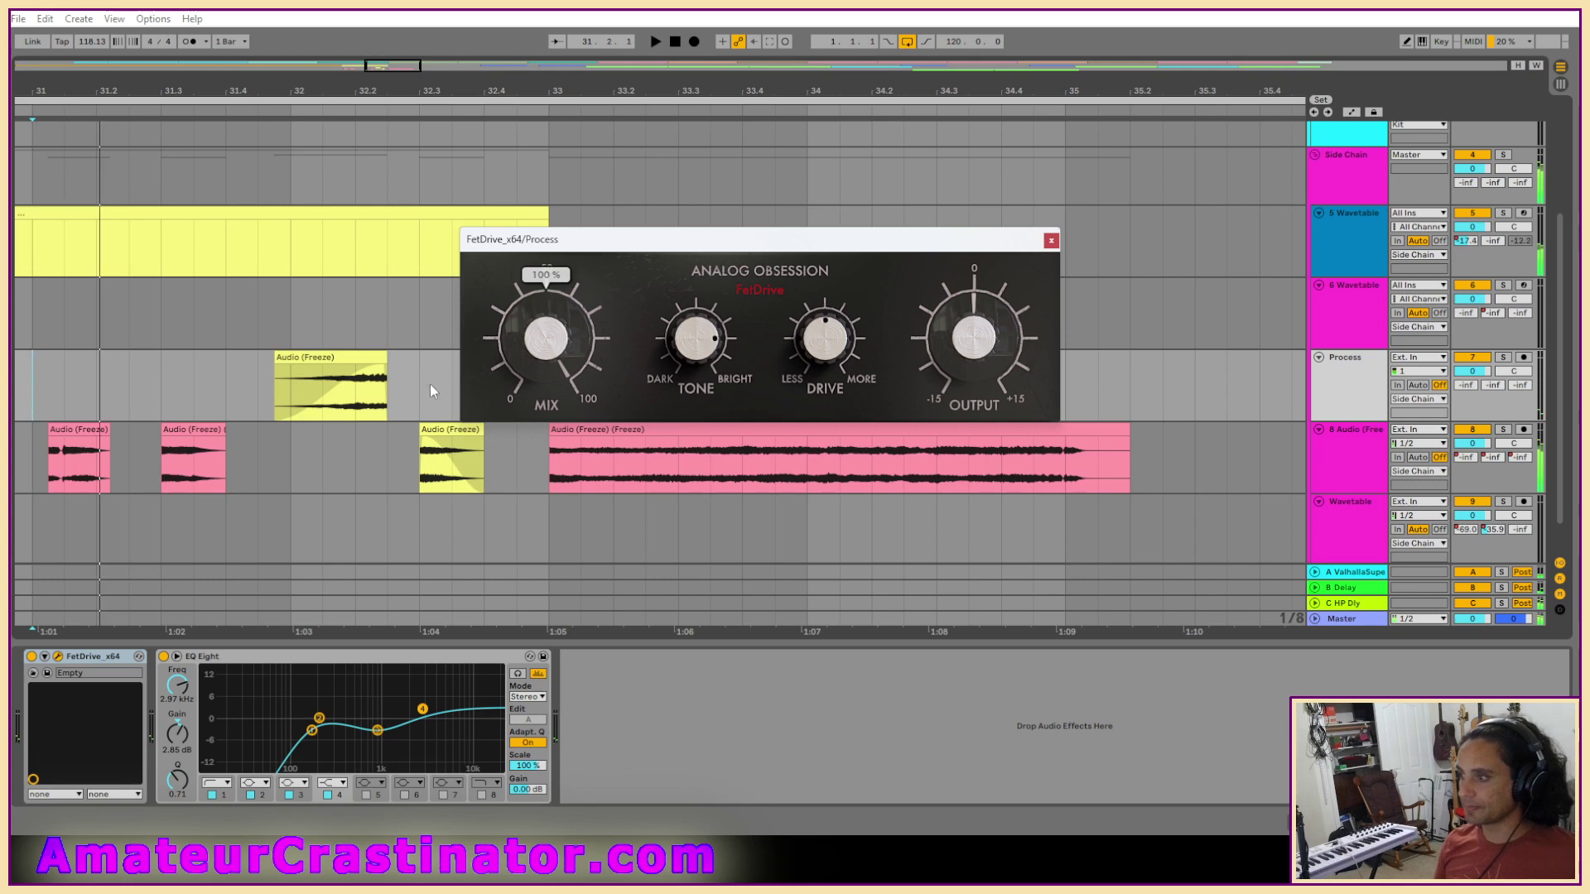
Automate FetDrive's Mix as a curve from 0 to 100% across the Process clip, audition it and close the plugin window.
key("a")
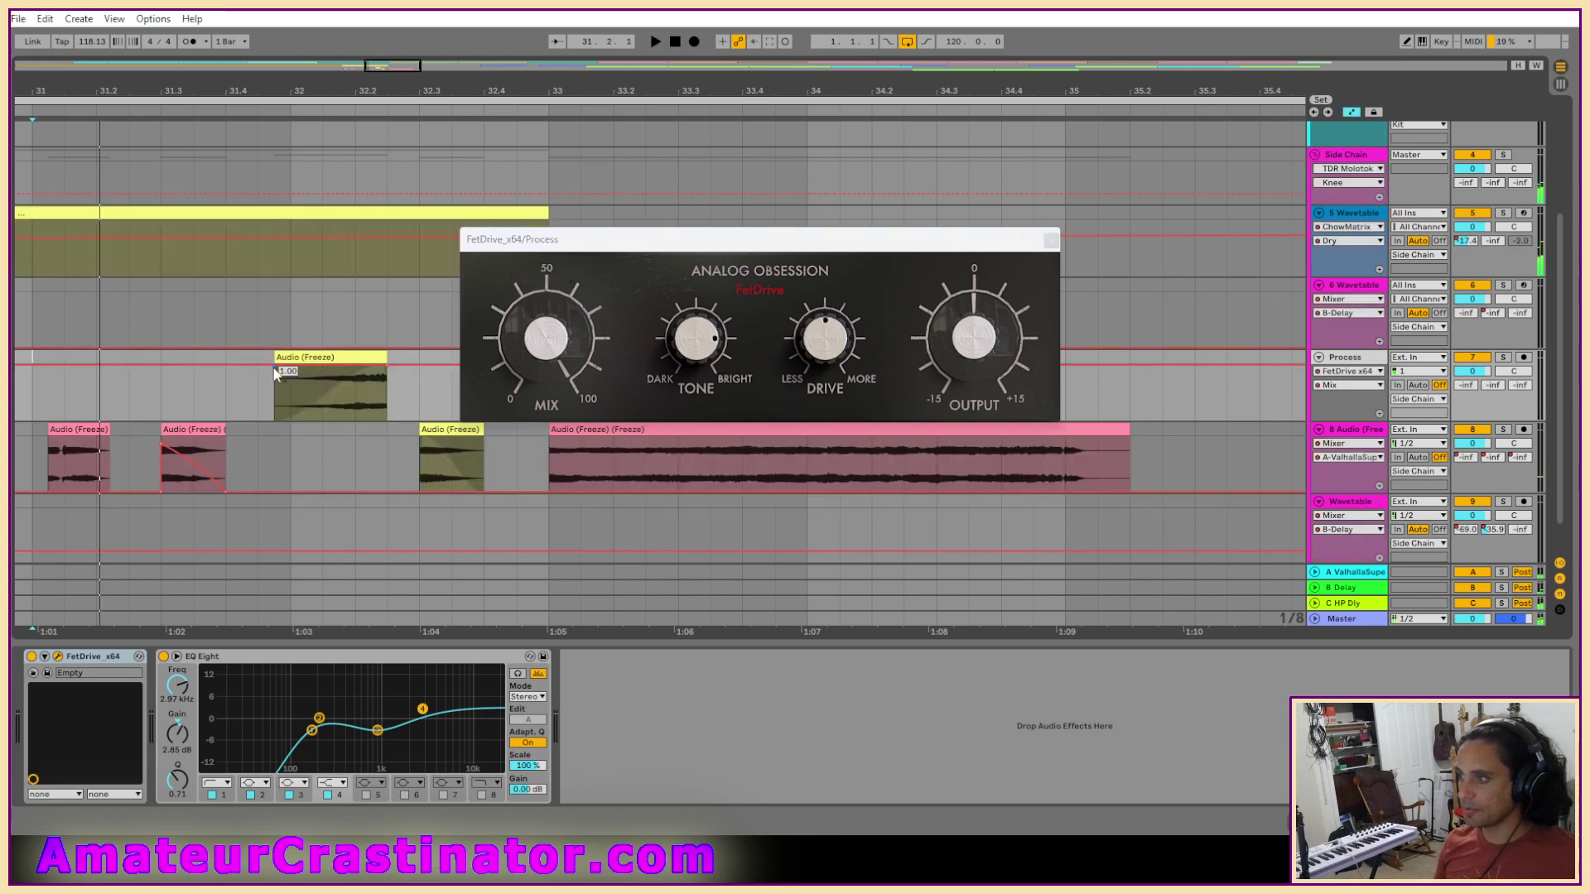
left_click_drag(275, 371, 275, 418)
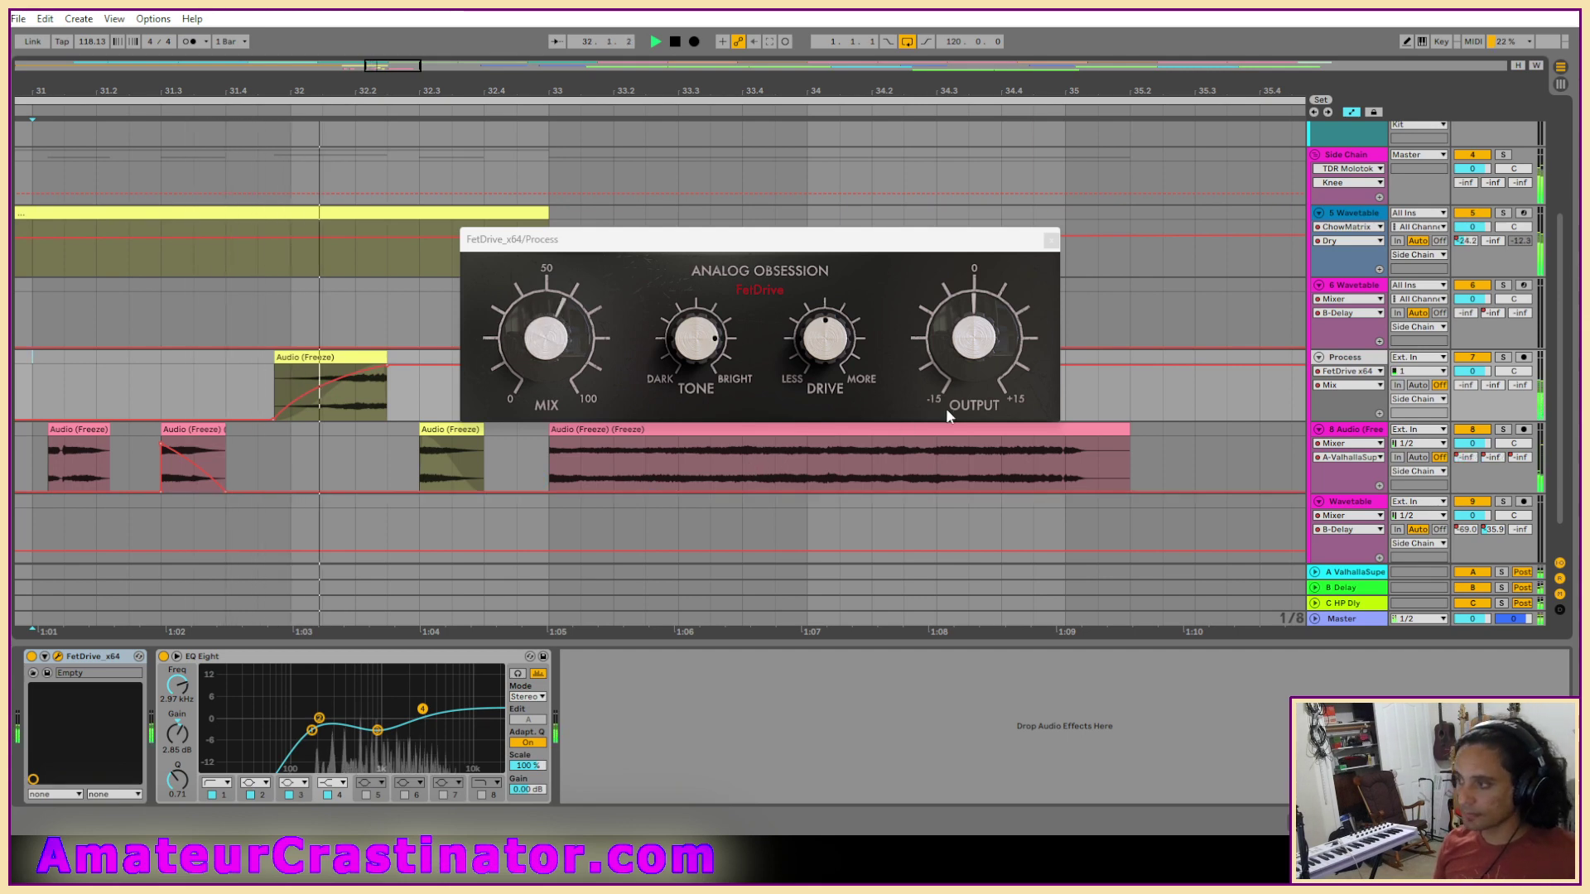
left_click(1051, 241)
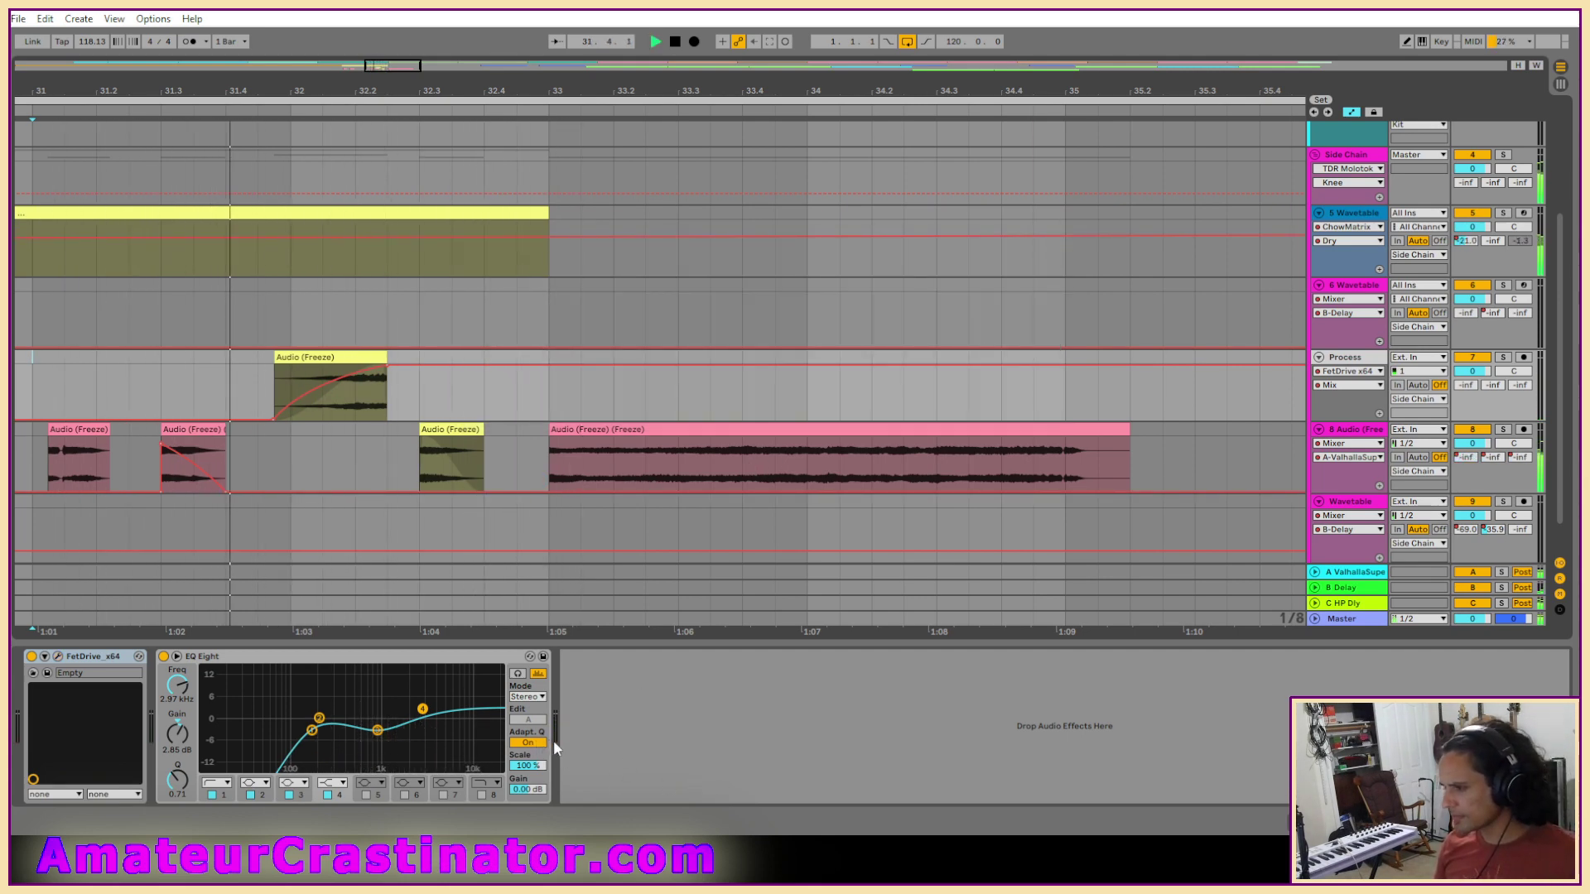
key("space")
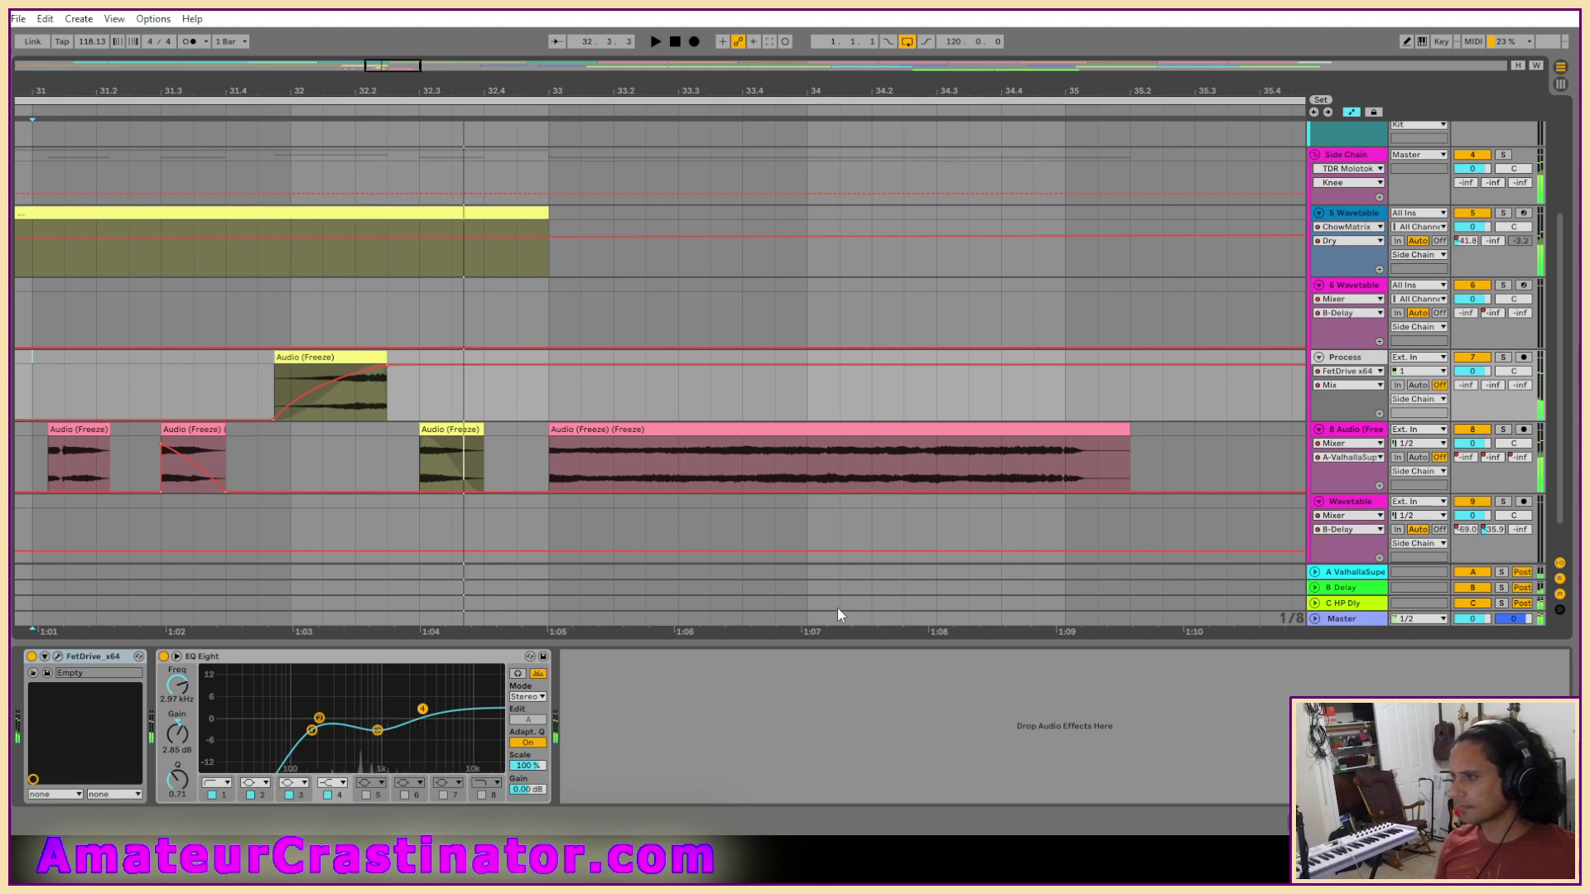
key("a")
Freeze and flatten the Process track containing the FetDrive-processed clip near bar 32.
right_click(1368, 386)
left_click(1391, 494)
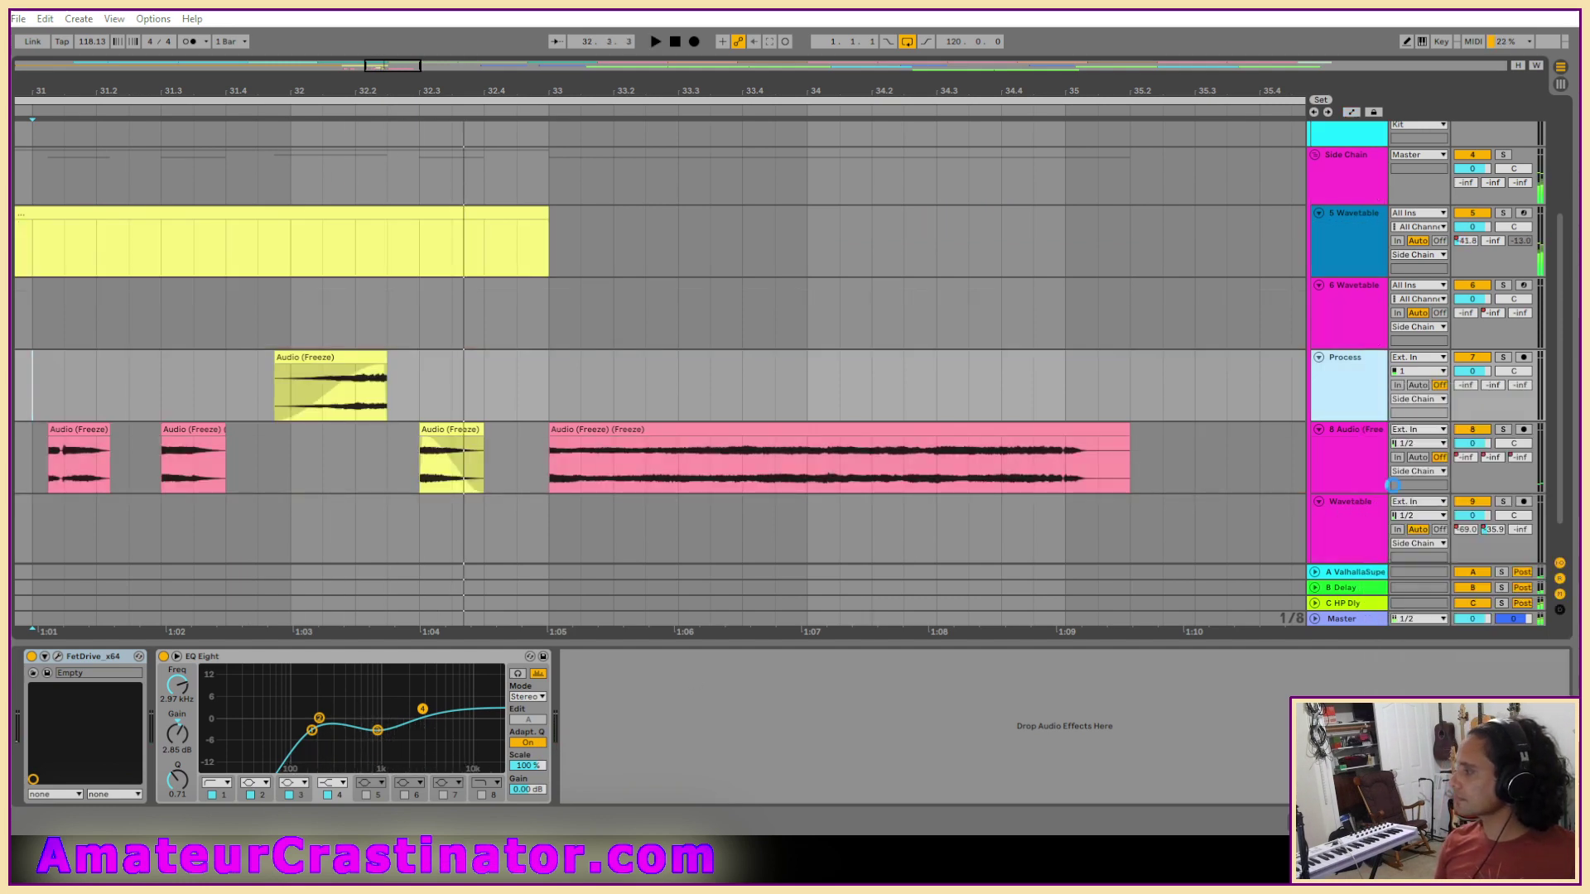
right_click(1352, 366)
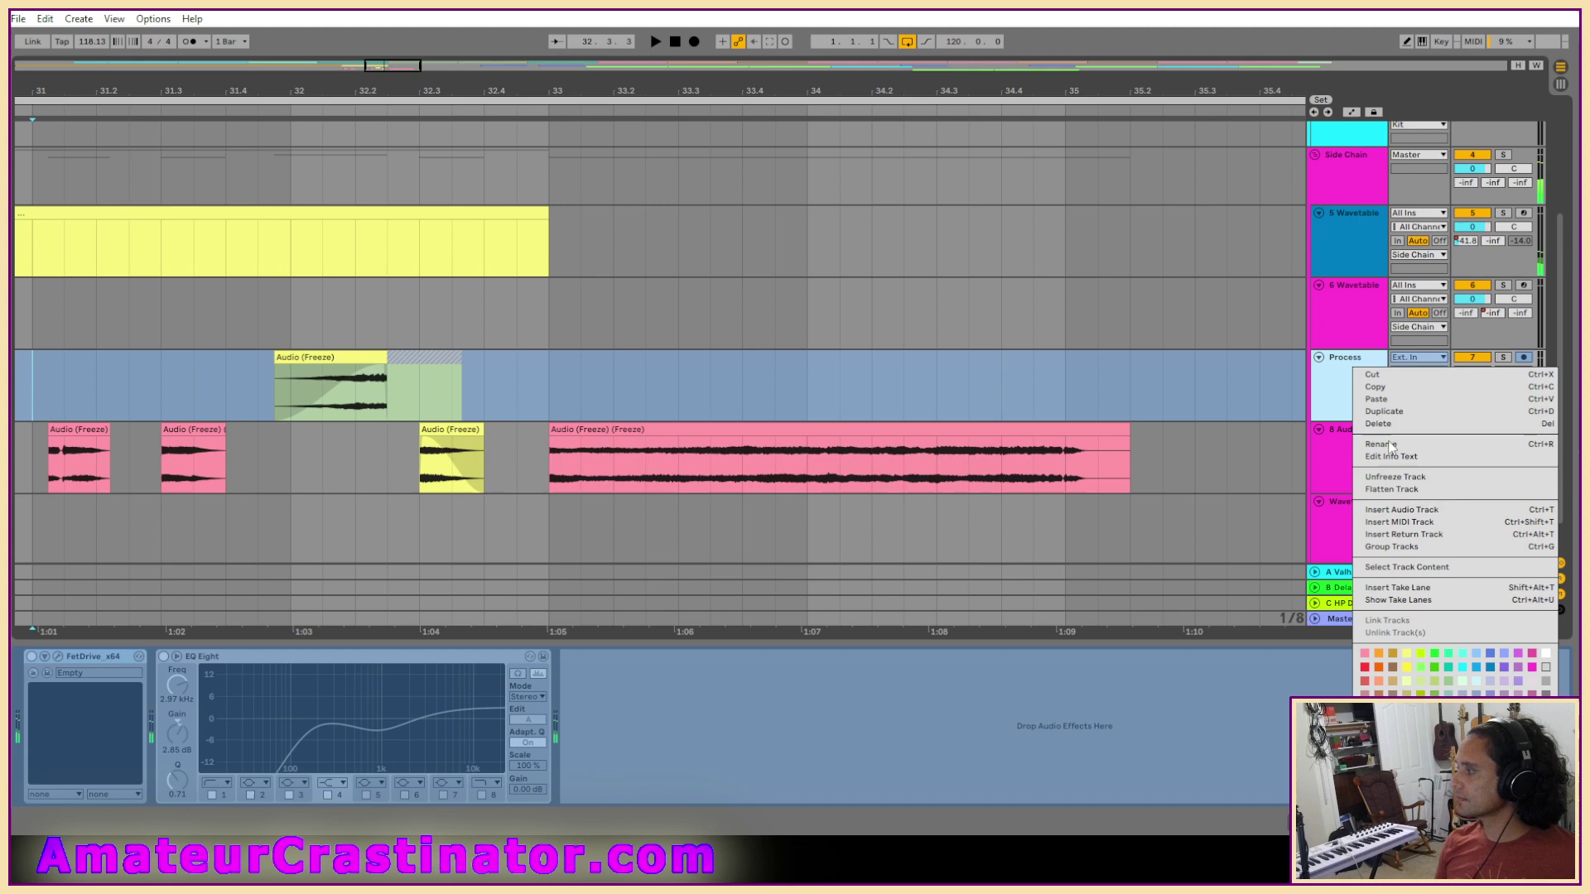
left_click(1374, 488)
Move the flattened clip near bar 32, recoloured pink, onto the 8 Audio track and delete the leftover fragment on the Process track.
right_click(343, 360)
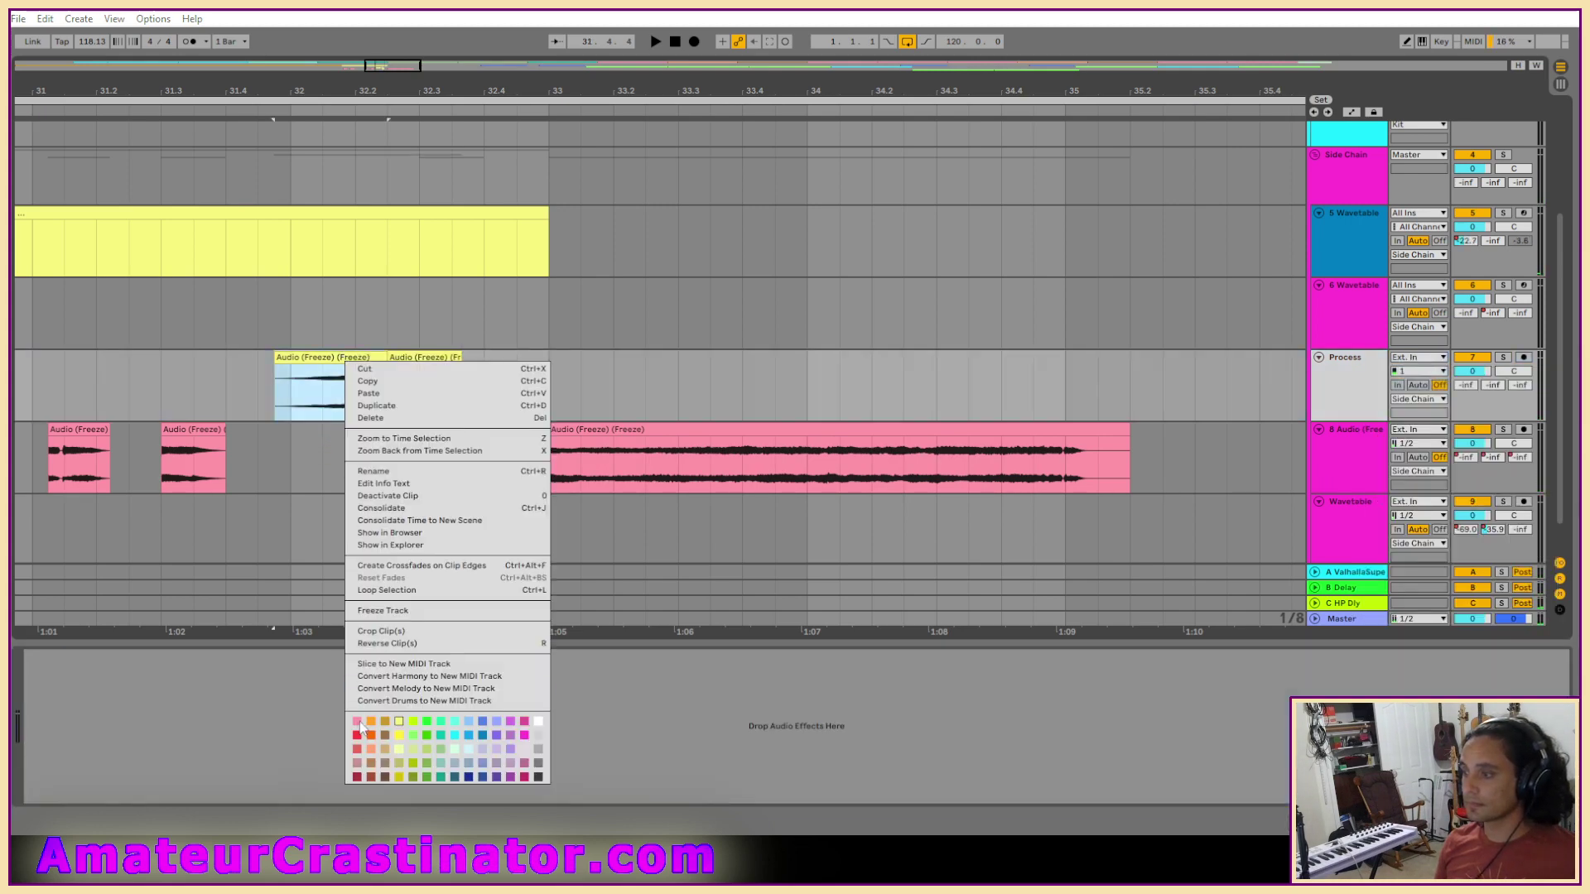
left_click(359, 722)
left_click_drag(321, 358, 575, 381)
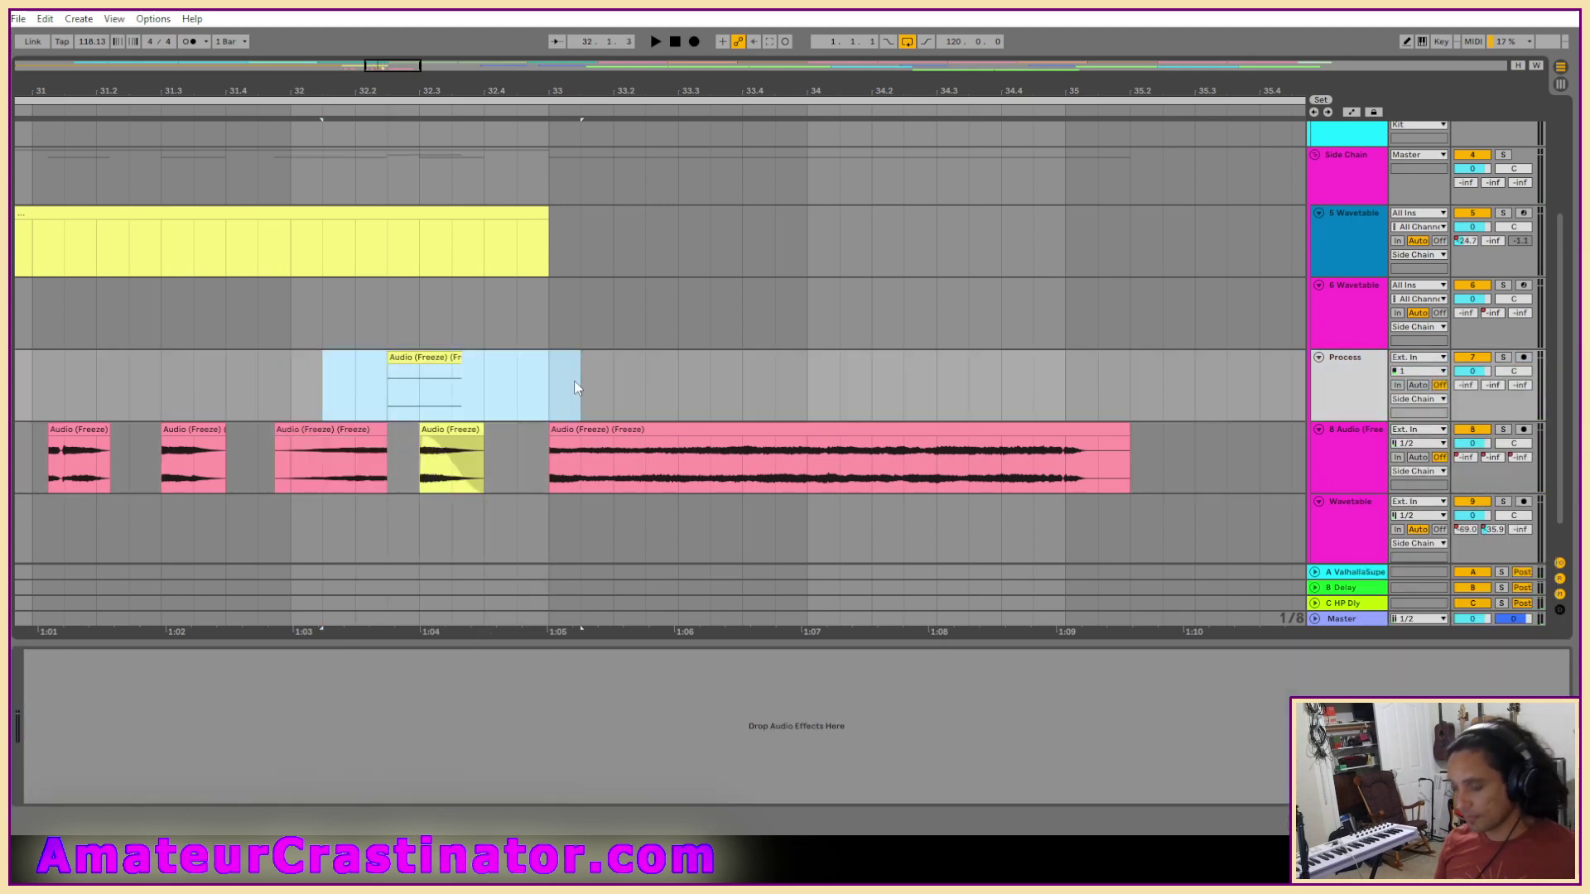
key("Delete")
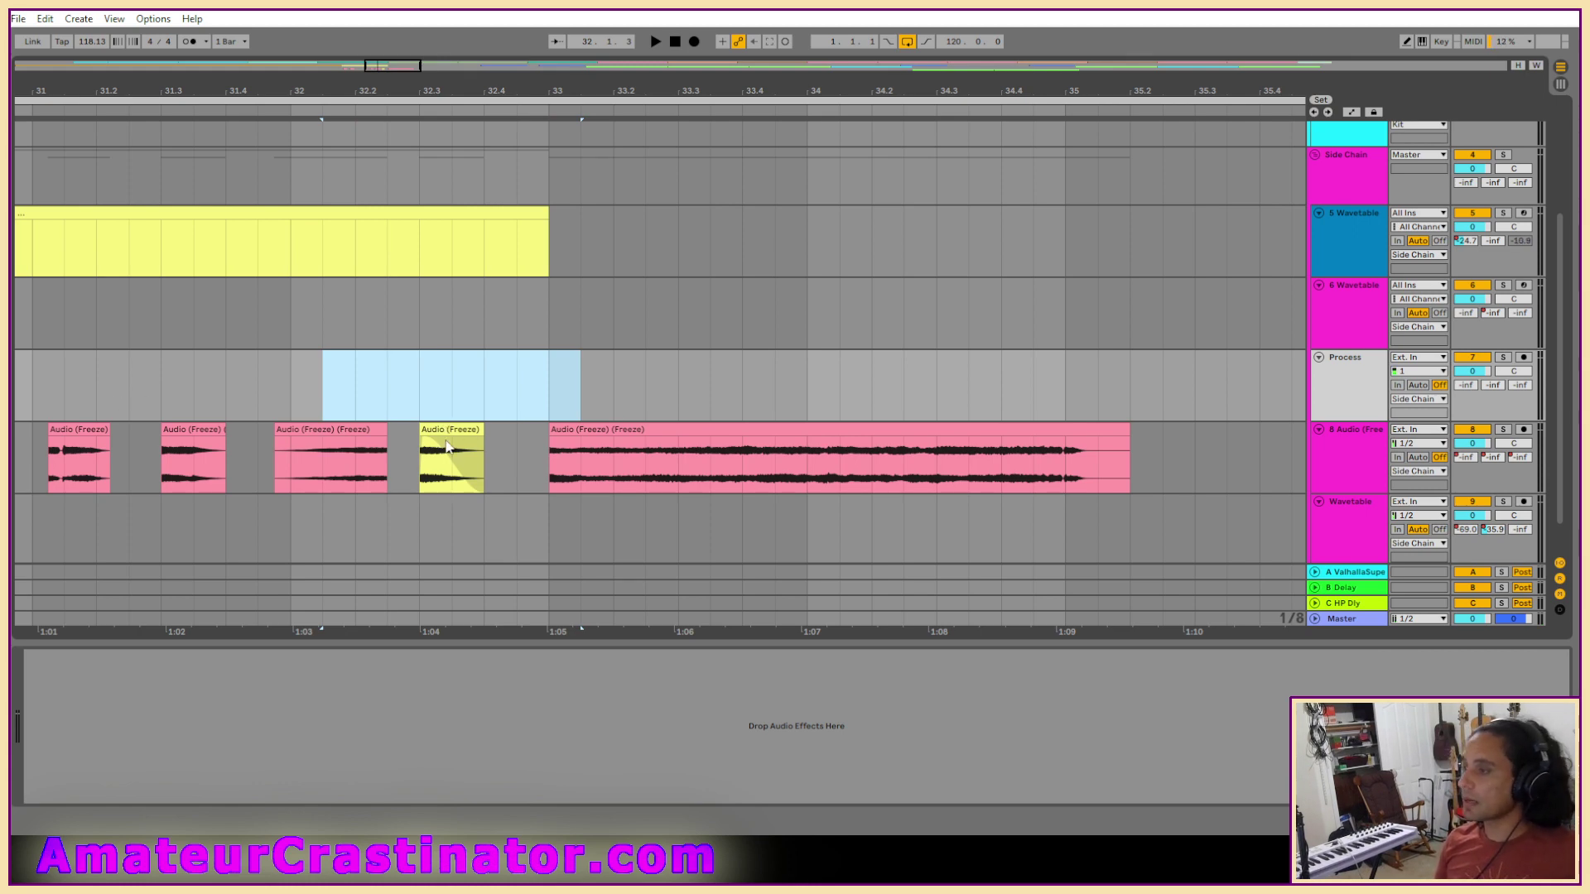
Move the yellow clip at 32.3 up to the Process track, add EQ Eight there and audition the clip.
left_click_drag(444, 430, 448, 398)
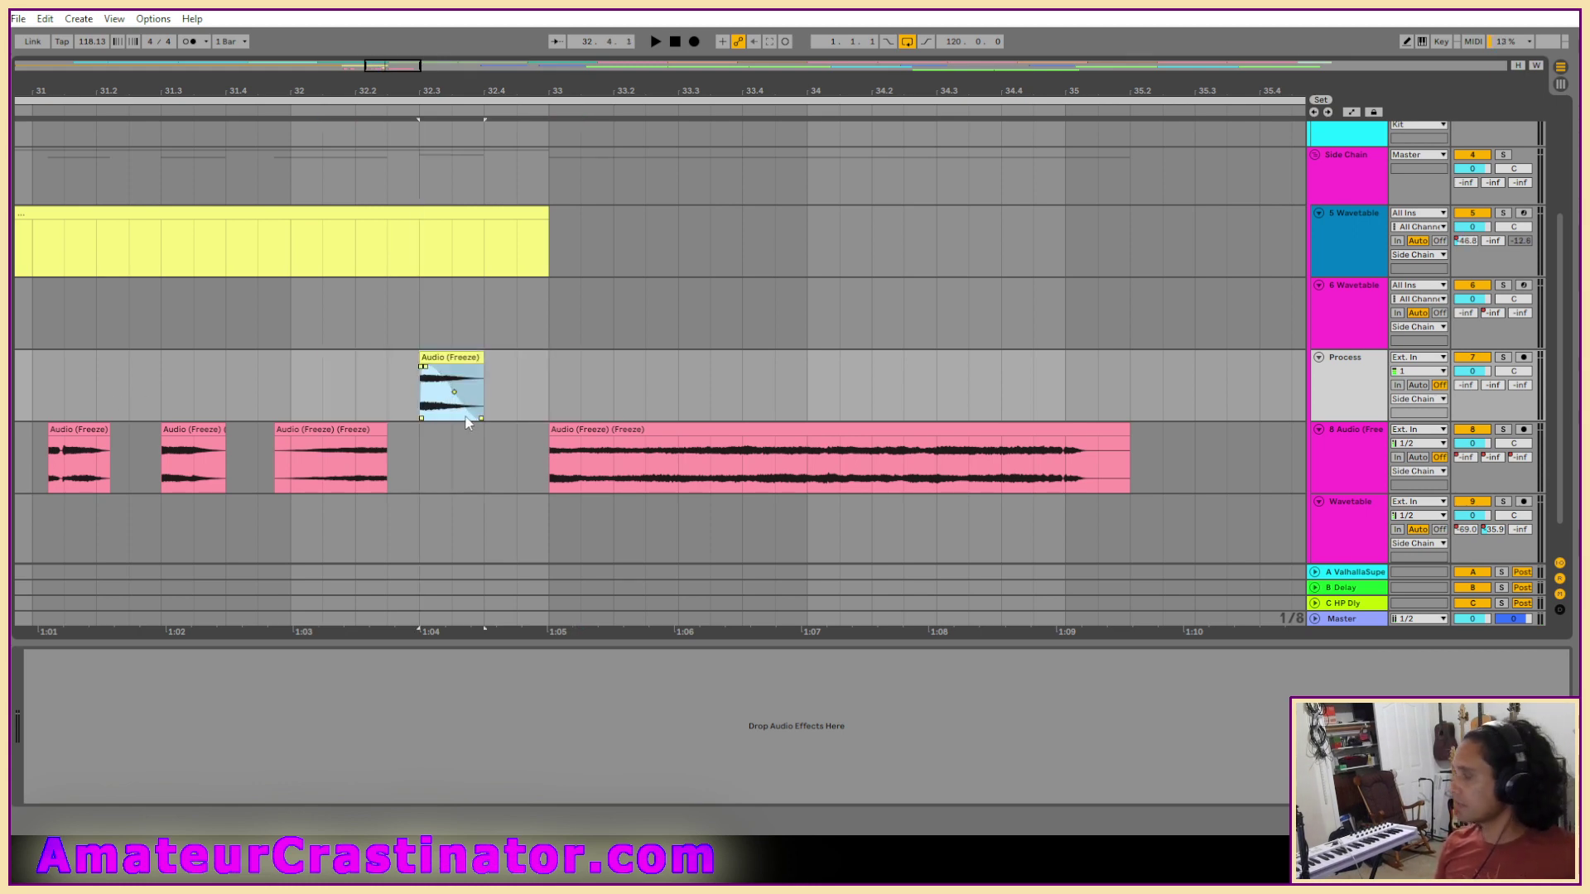
key("r")
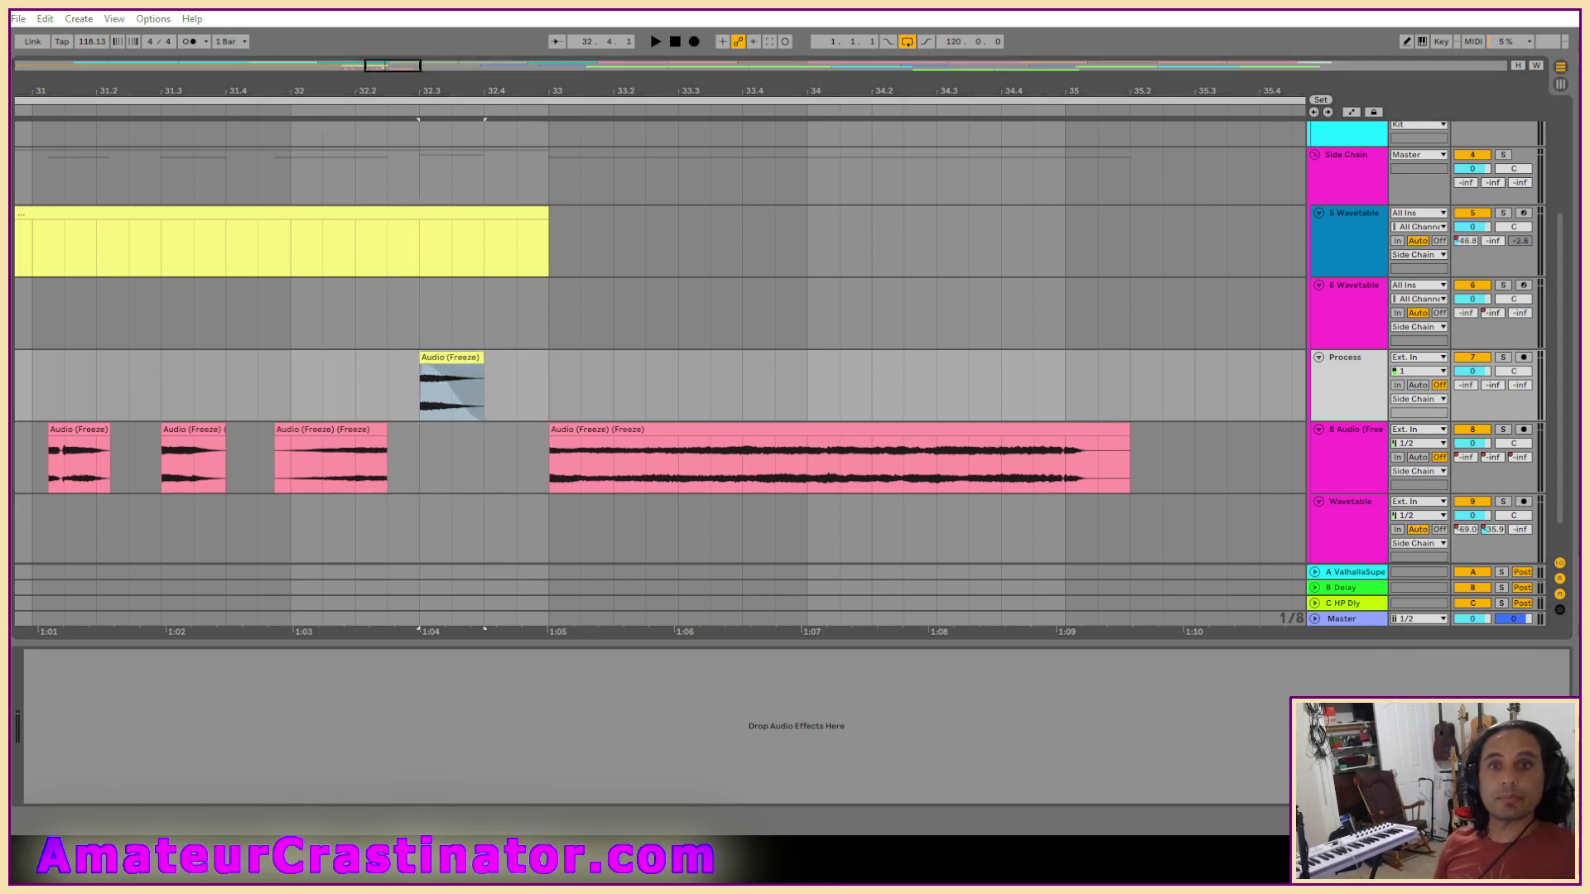
key("space")
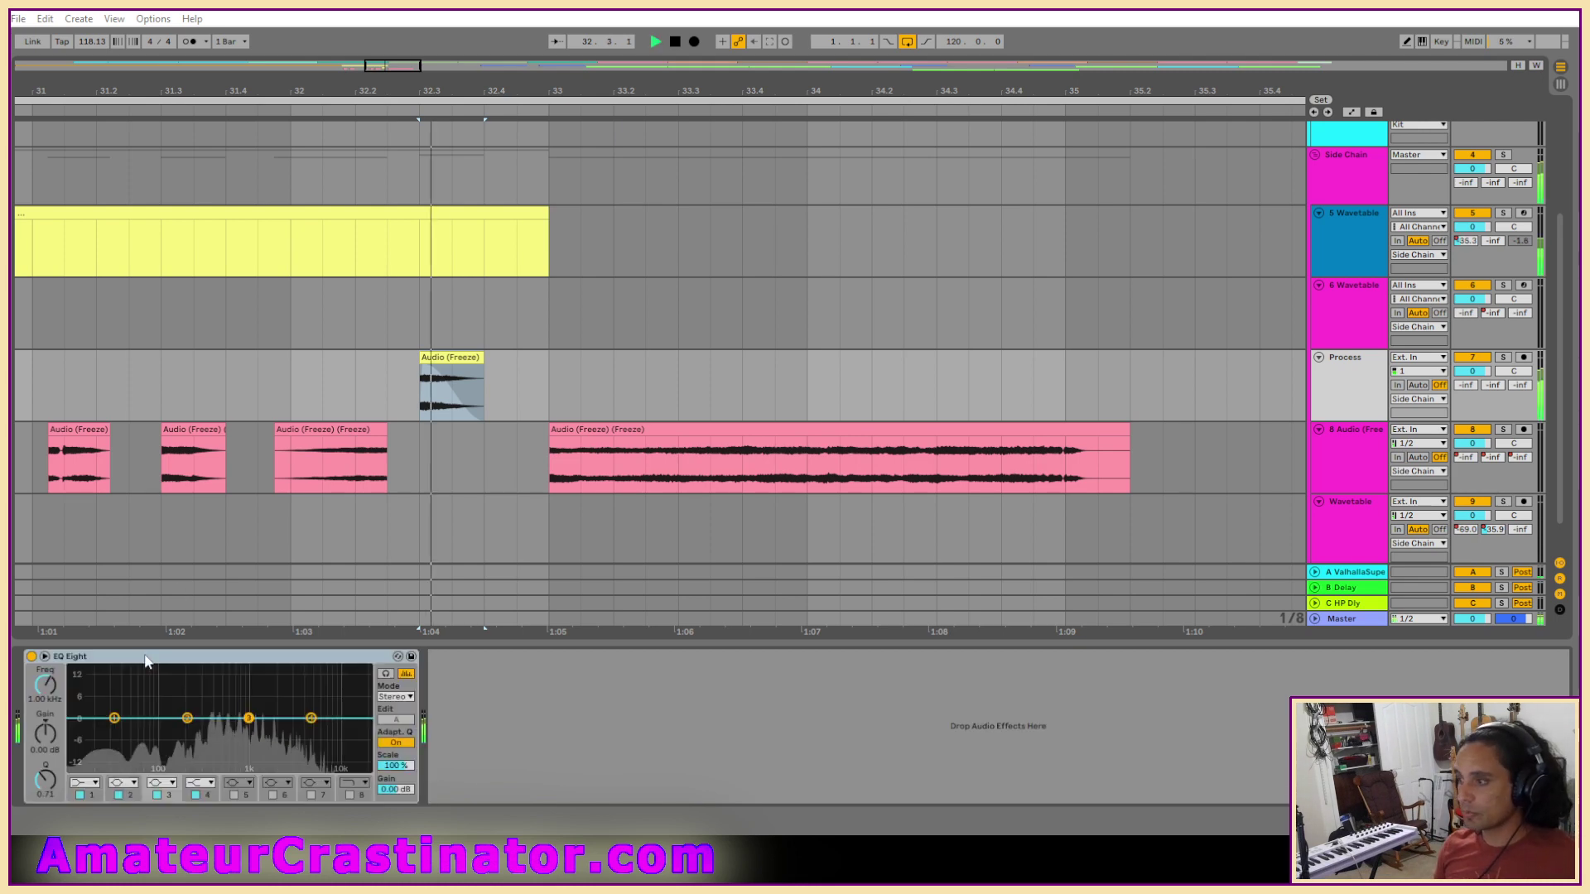
key("space")
key("space")
Change EQ Eight's band 1 to the steepest low-cut filter and raise its frequency above 30 Hz while auditioning.
left_click(96, 784)
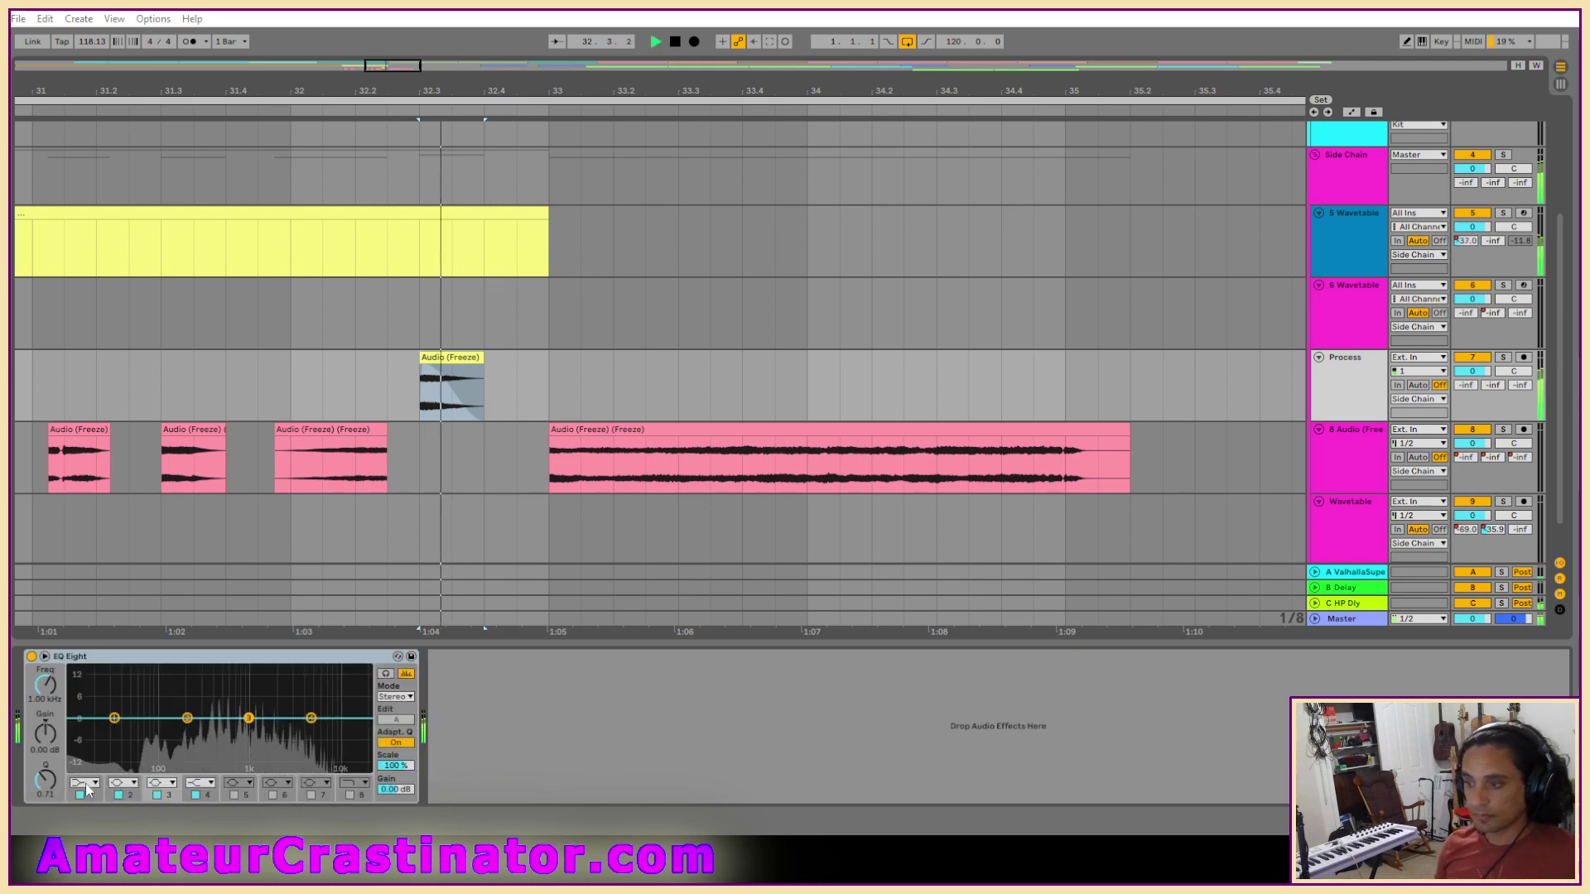
left_click(81, 773)
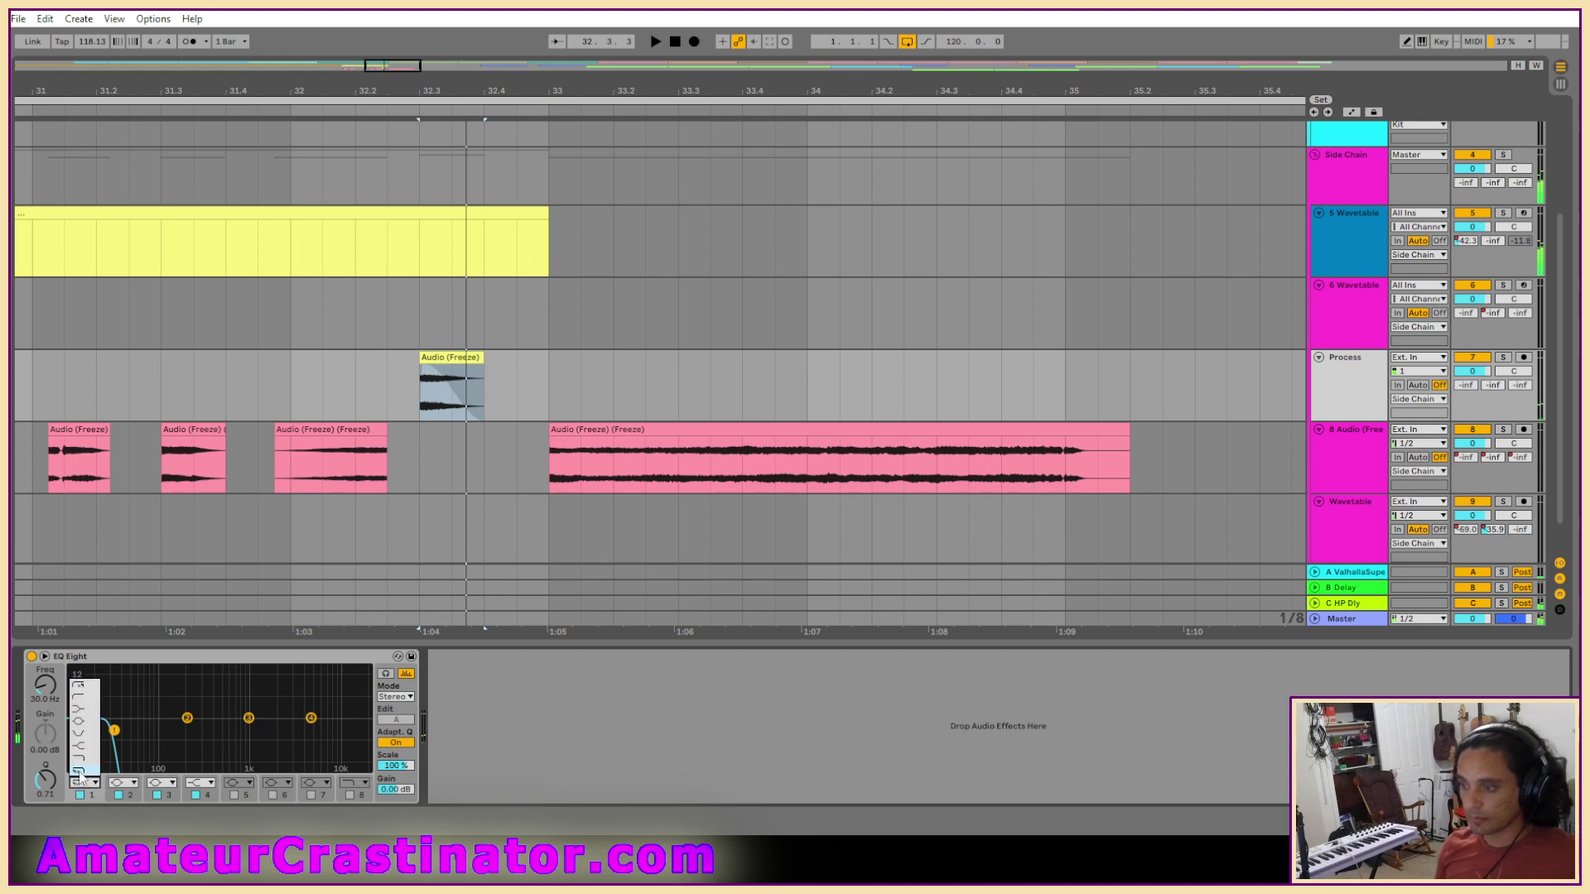
left_click(86, 685)
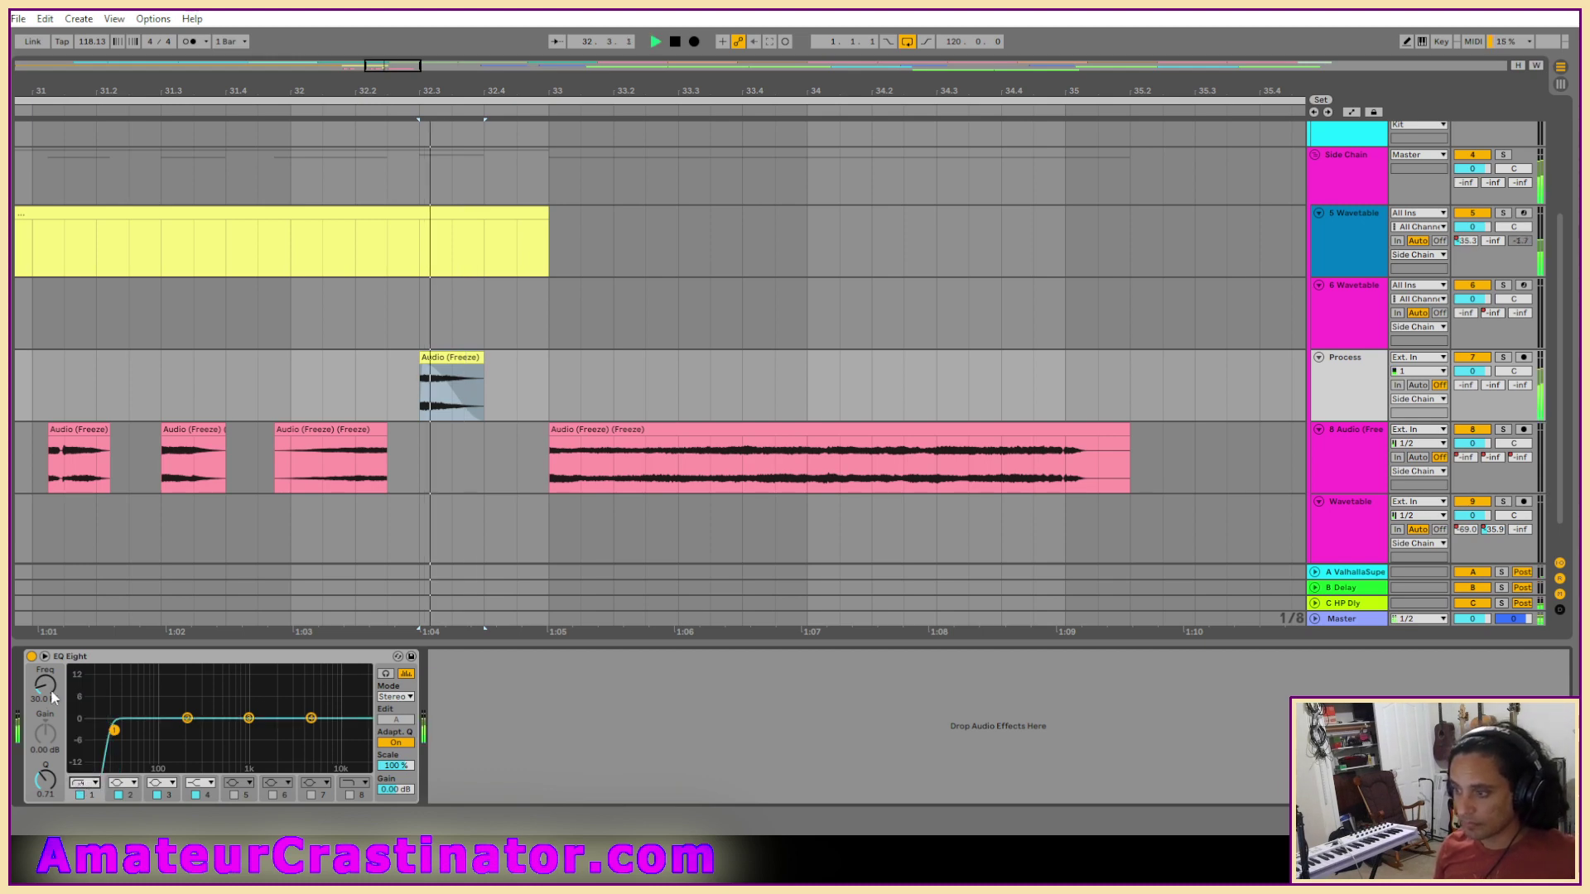
left_click_drag(45, 685, 45, 664)
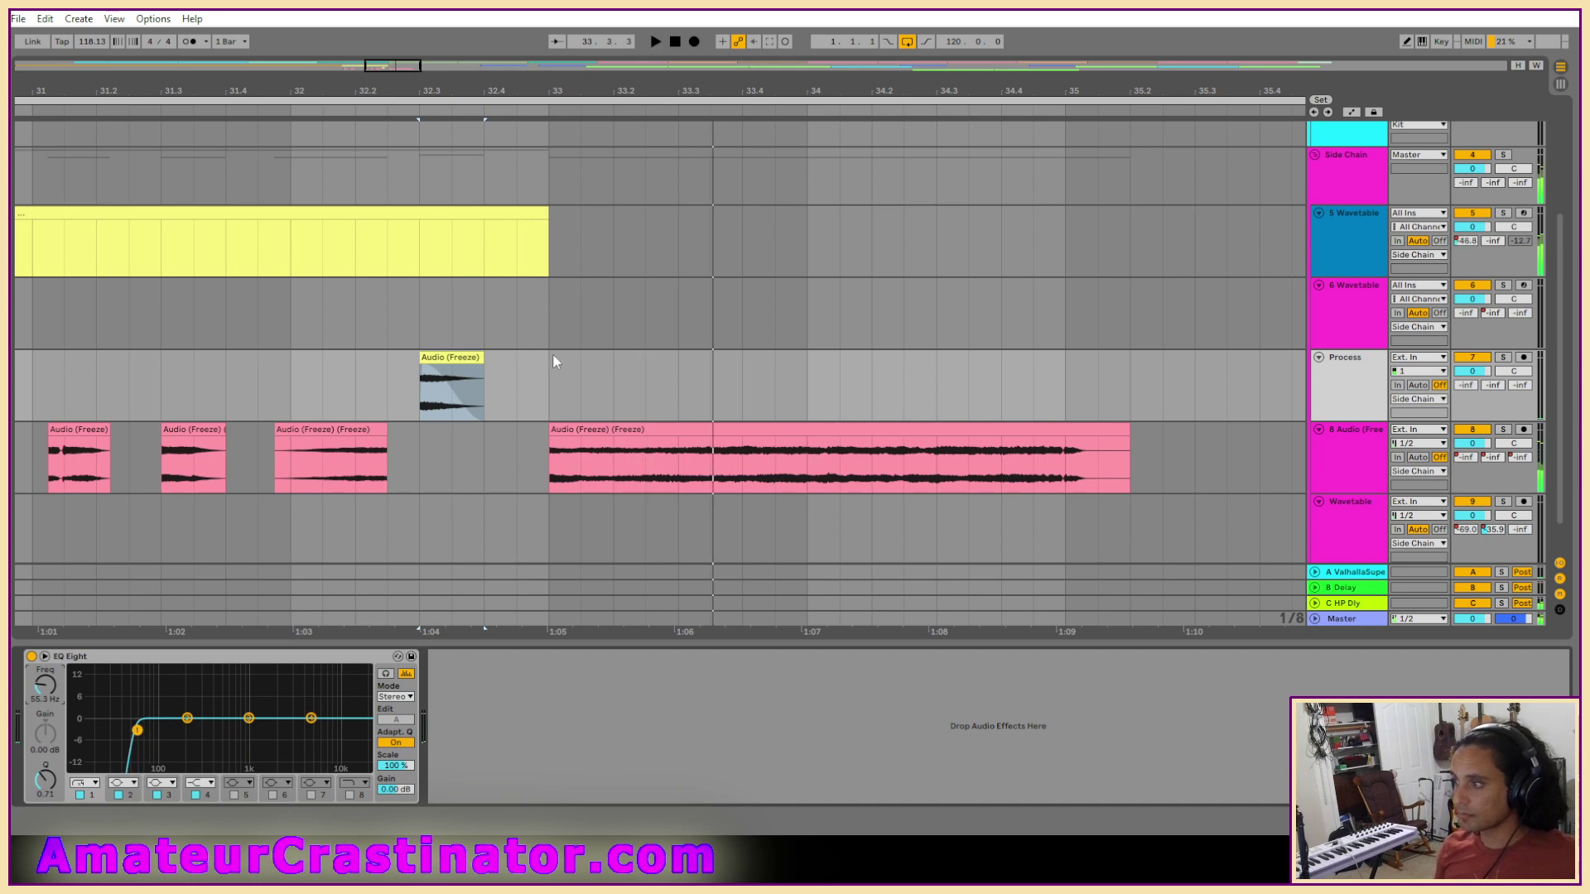
key("space")
Duplicate the Process clip at 32.3 twice with its trailing gap, placing copies at 33 and 33.3.
left_click_drag(539, 363, 420, 374)
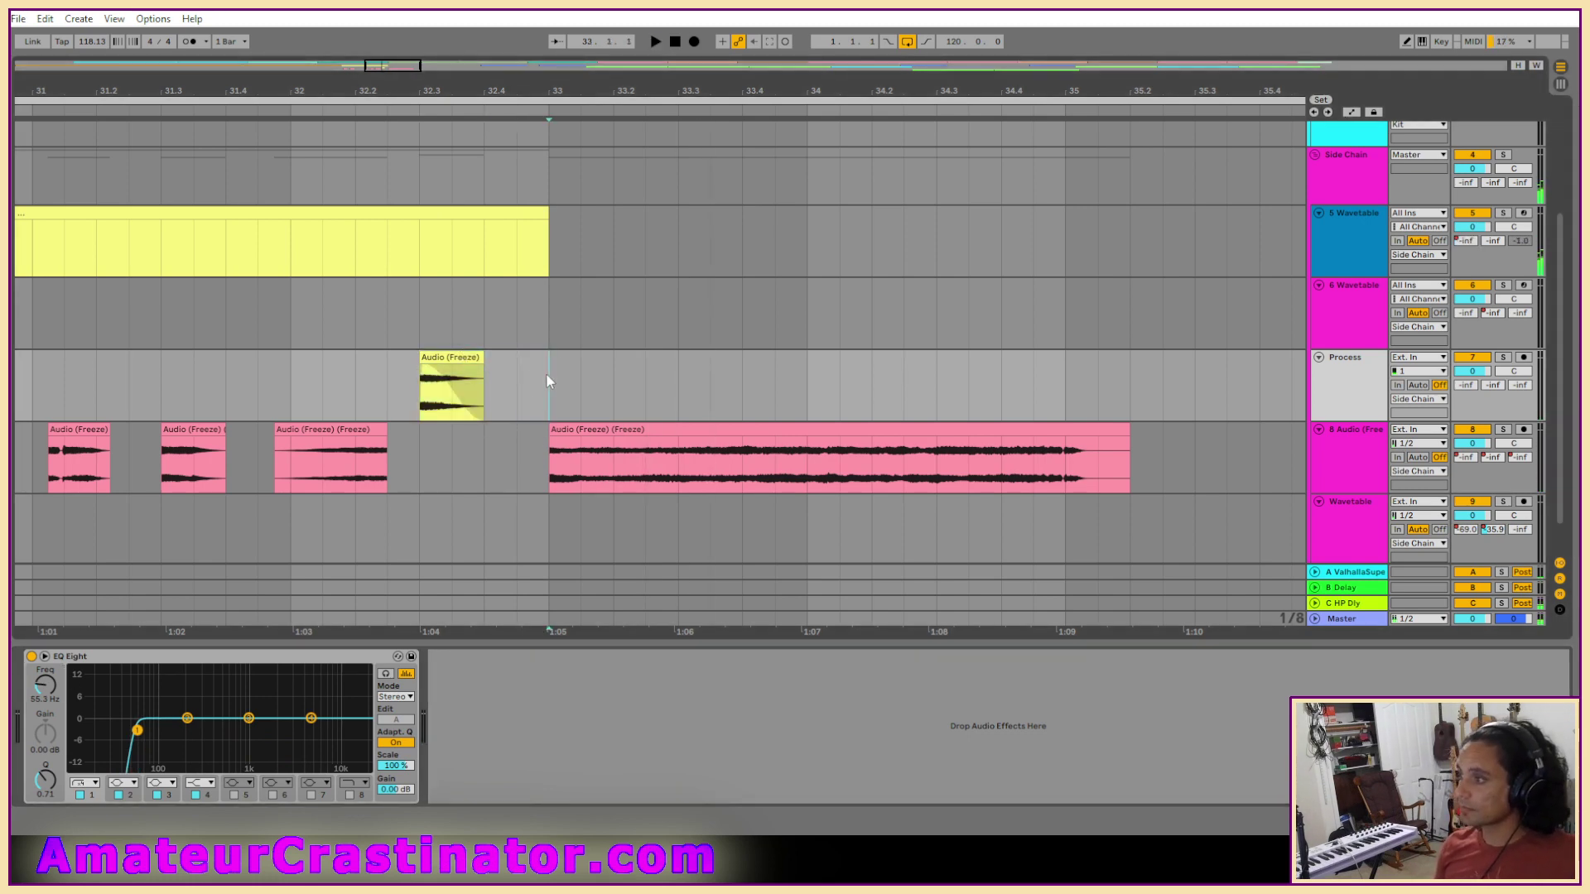
key("ctrl+d")
key("ctrl+d")
left_click(411, 396)
Raise the EQ Eight low-cut frequency to about 166 Hz while playing the three Process clips.
key("space")
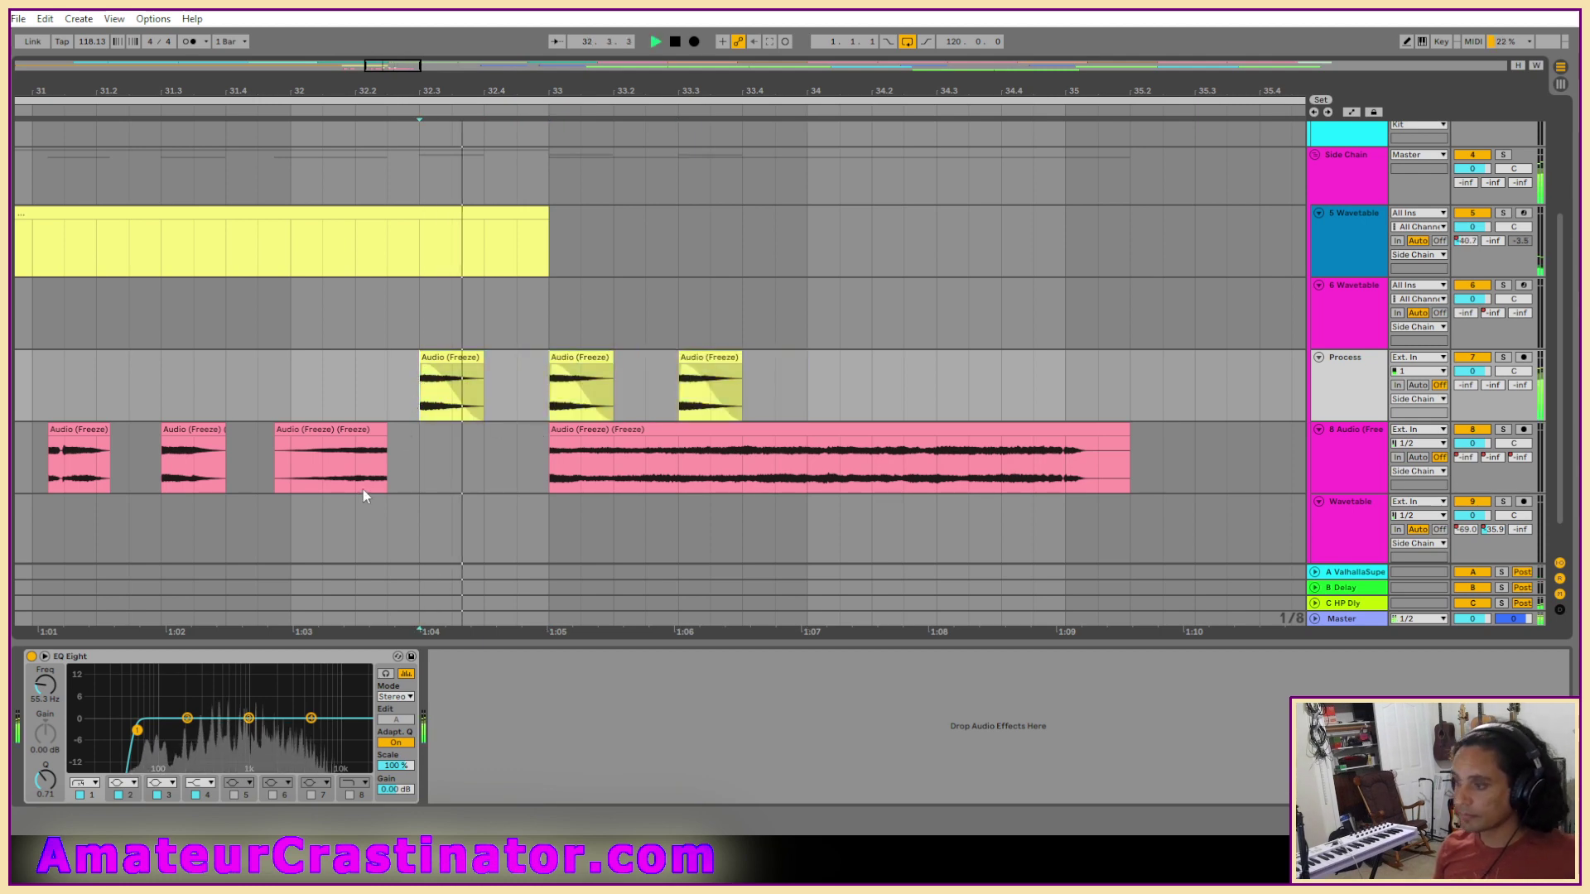
left_click_drag(45, 685, 44, 661)
key("space")
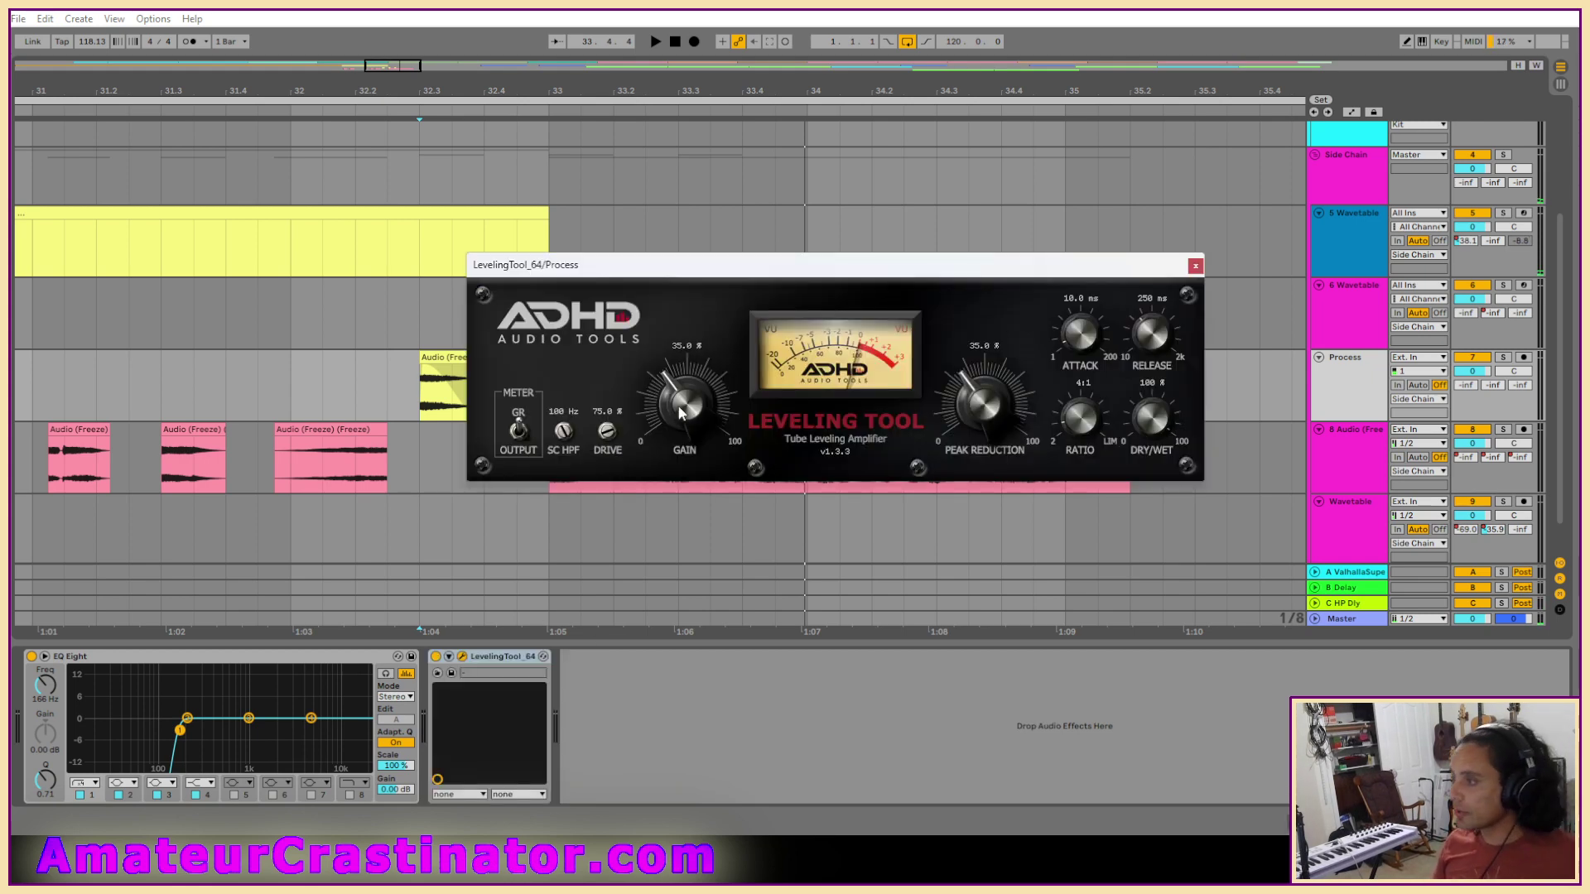
Add LevelingTool after EQ Eight and set Attack to 37.4 ms, Ratio to 7:1 and Peak Reduction to 43% while auditioning.
key("space")
scroll(1078, 442, "up", 1)
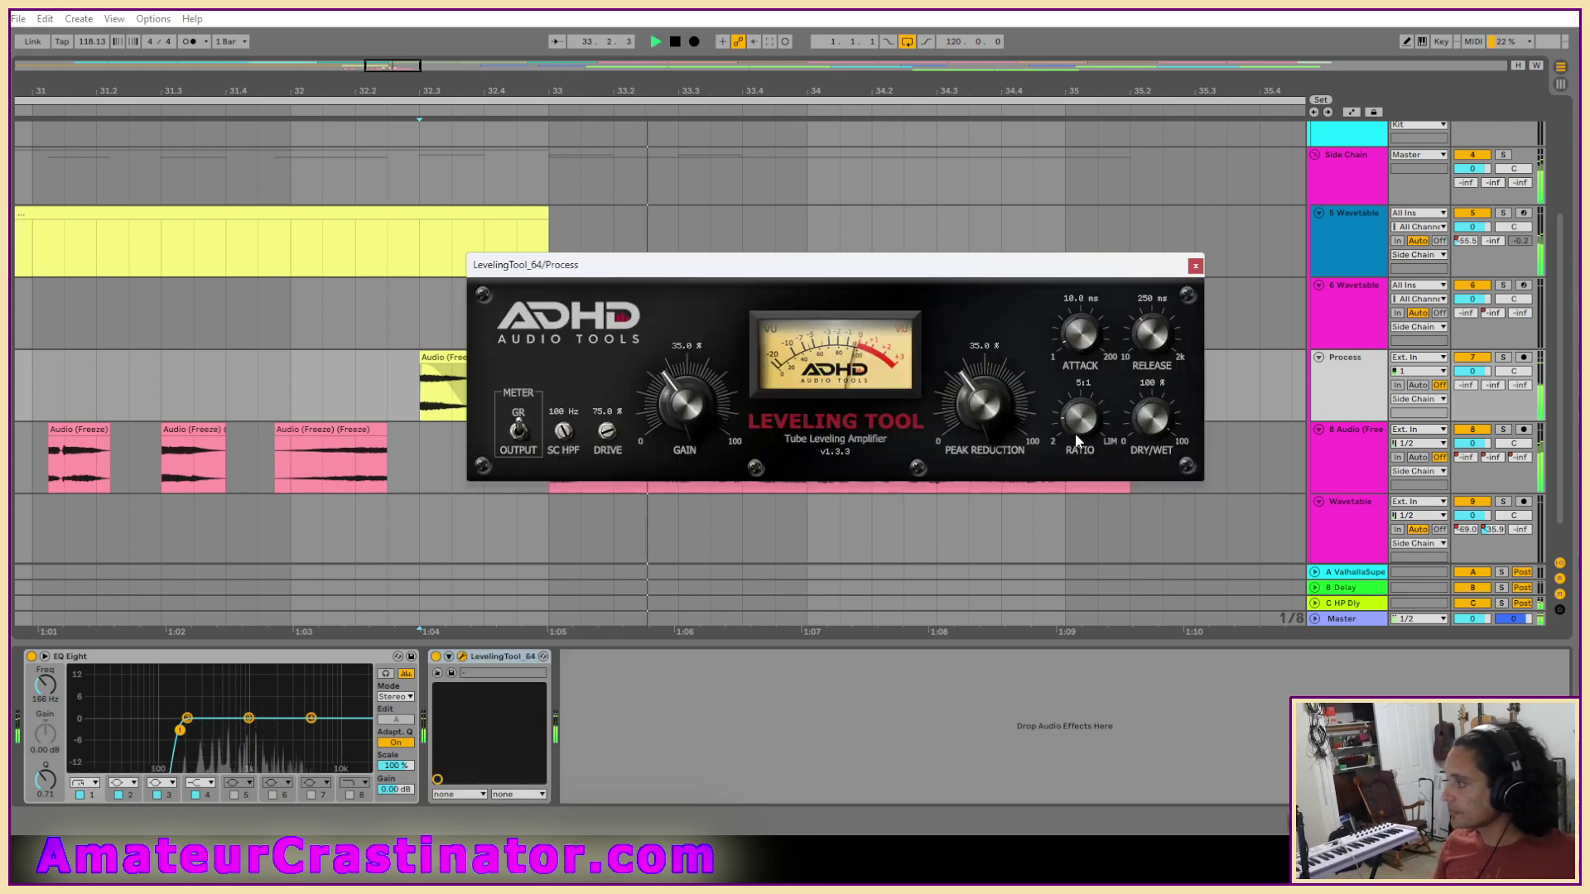
mouse_move(1081, 336)
left_mouse_down()
mouse_move(1080, 296)
mouse_move(1079, 331)
left_mouse_up()
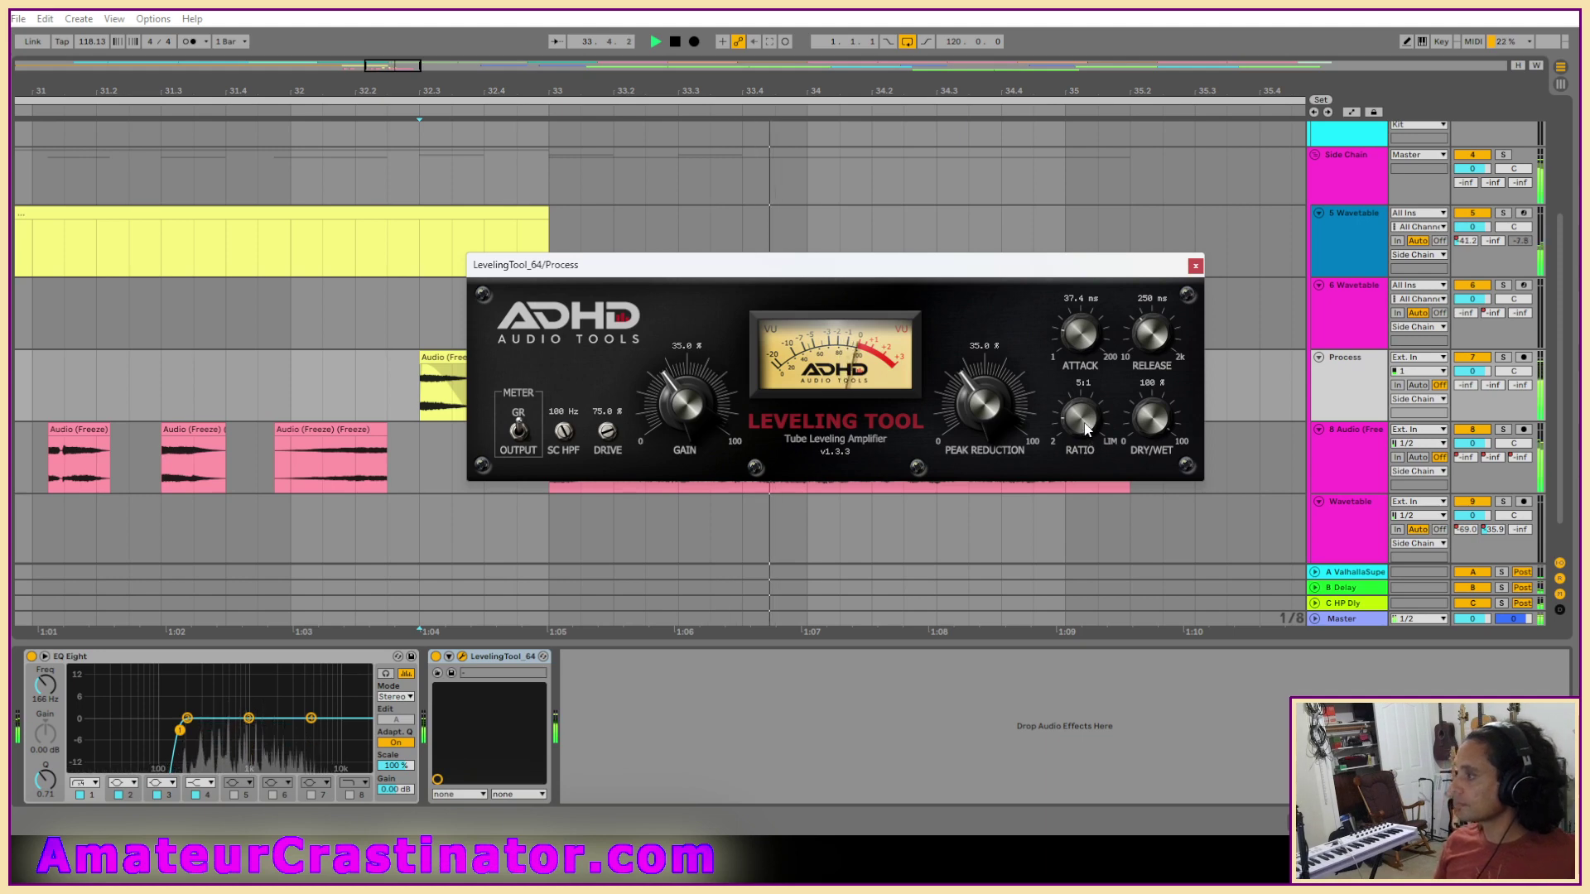
left_click_drag(1088, 428, 1087, 418)
left_click_drag(985, 414, 994, 406)
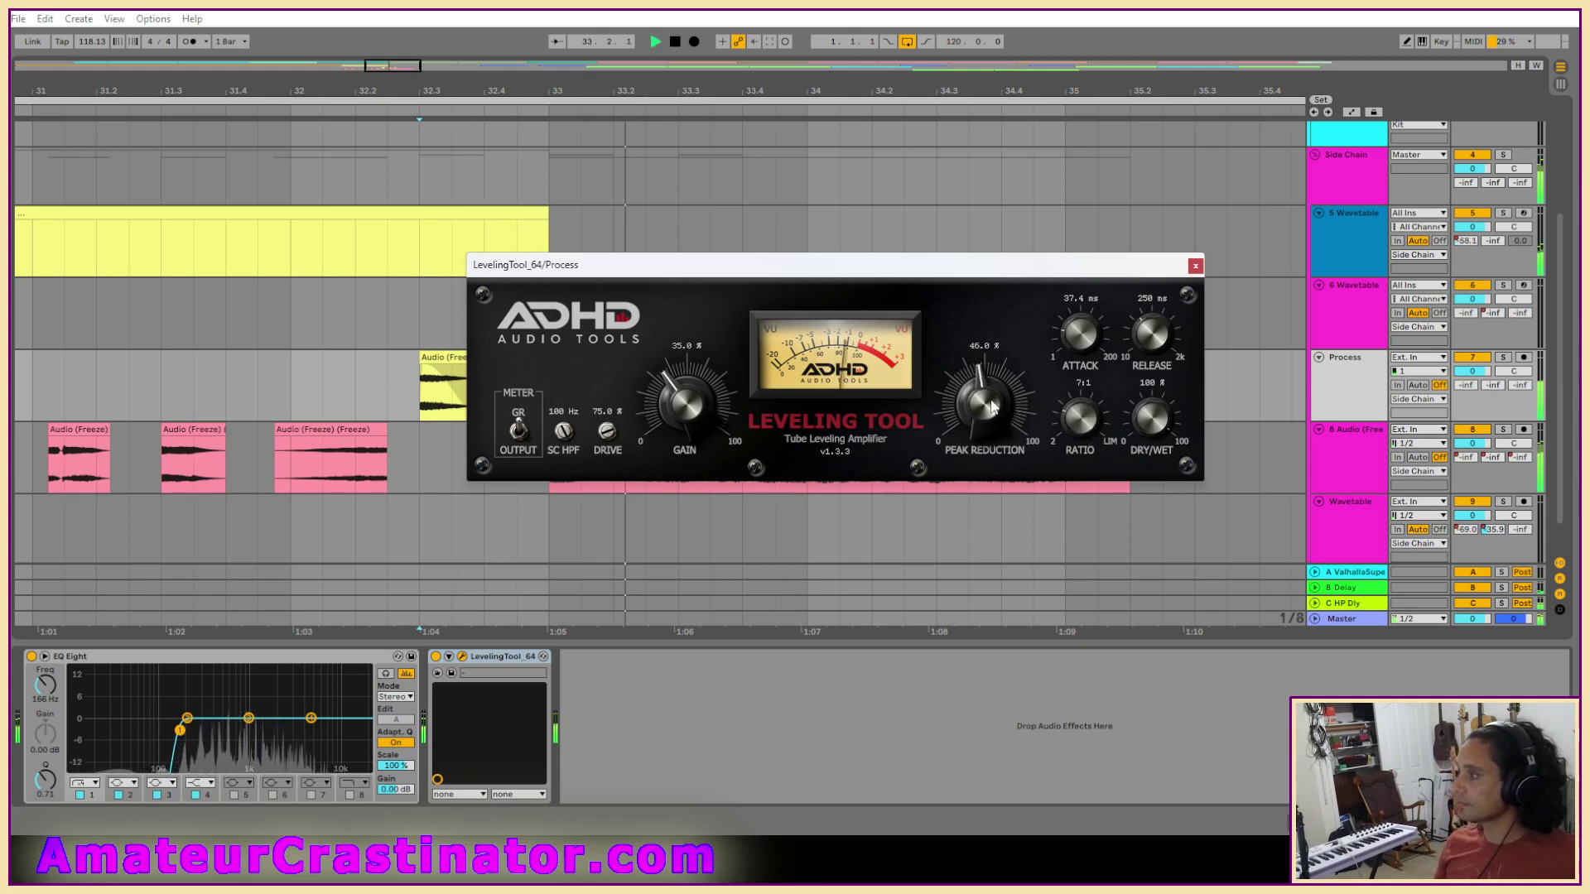
key("space")
key("space")
scroll(994, 407, "up", 2)
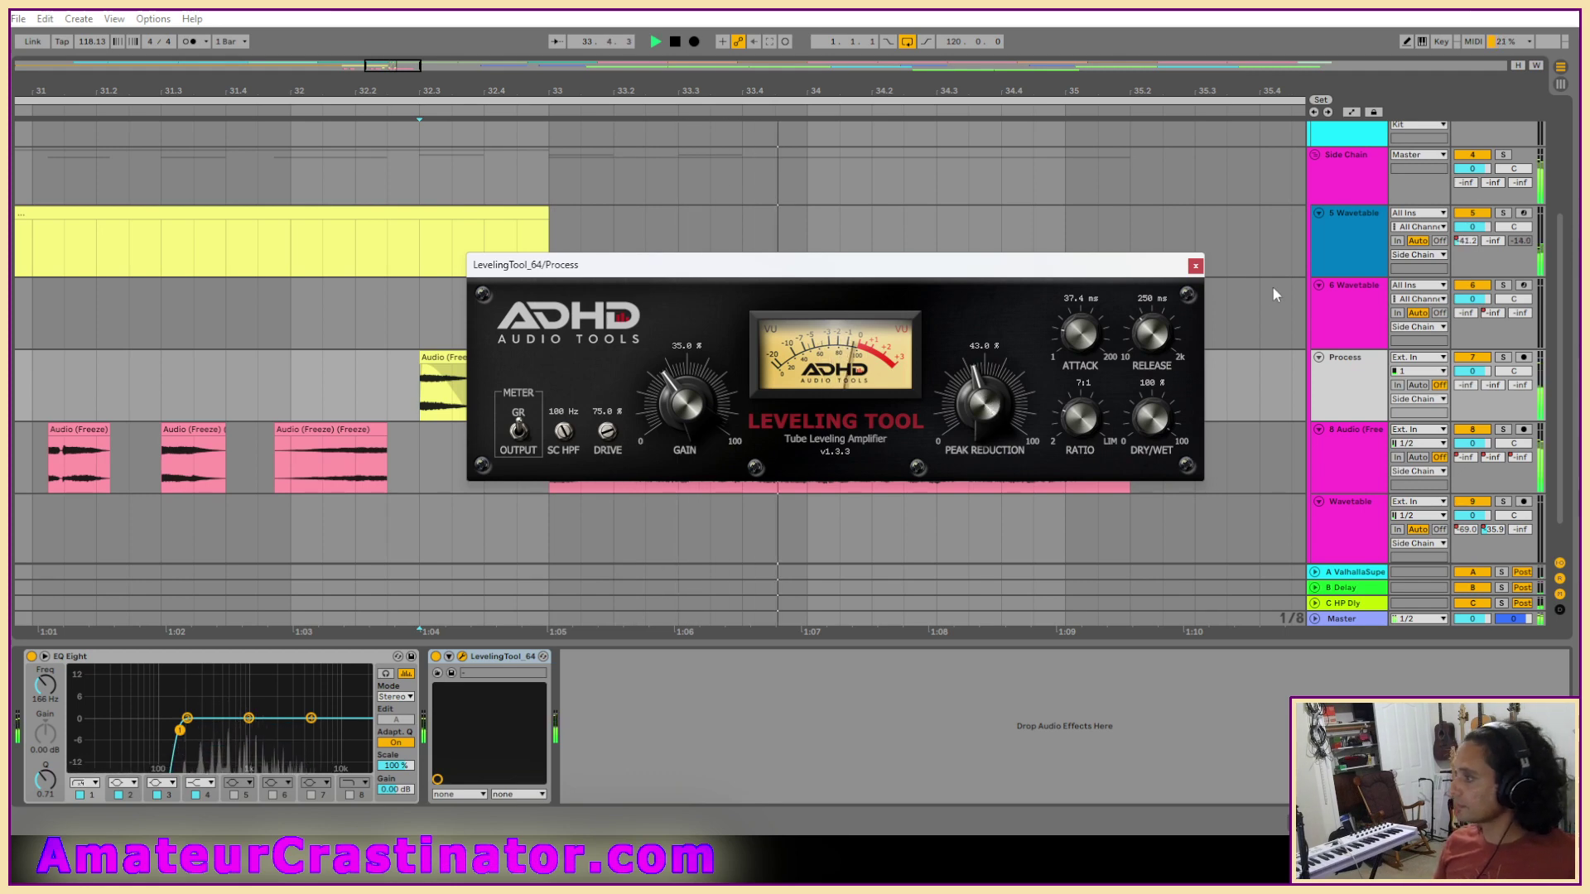
Compare the Process clips with LevelingTool bypassed and active, leave it on and close its window.
key("space")
left_click(436, 657)
key("space")
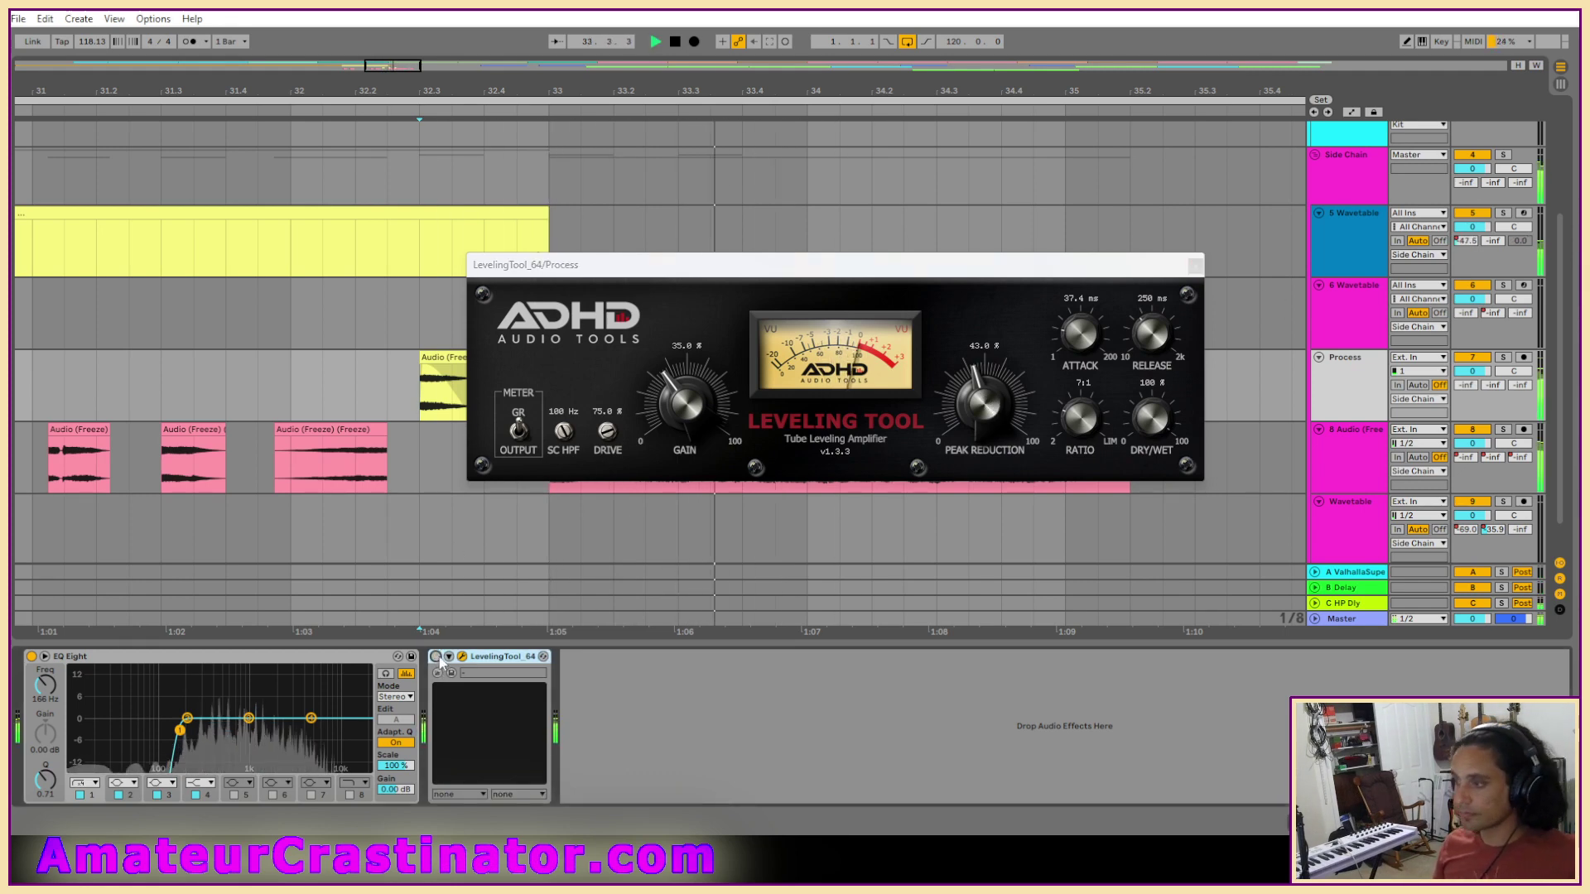
left_click(436, 656)
key("space")
key("space")
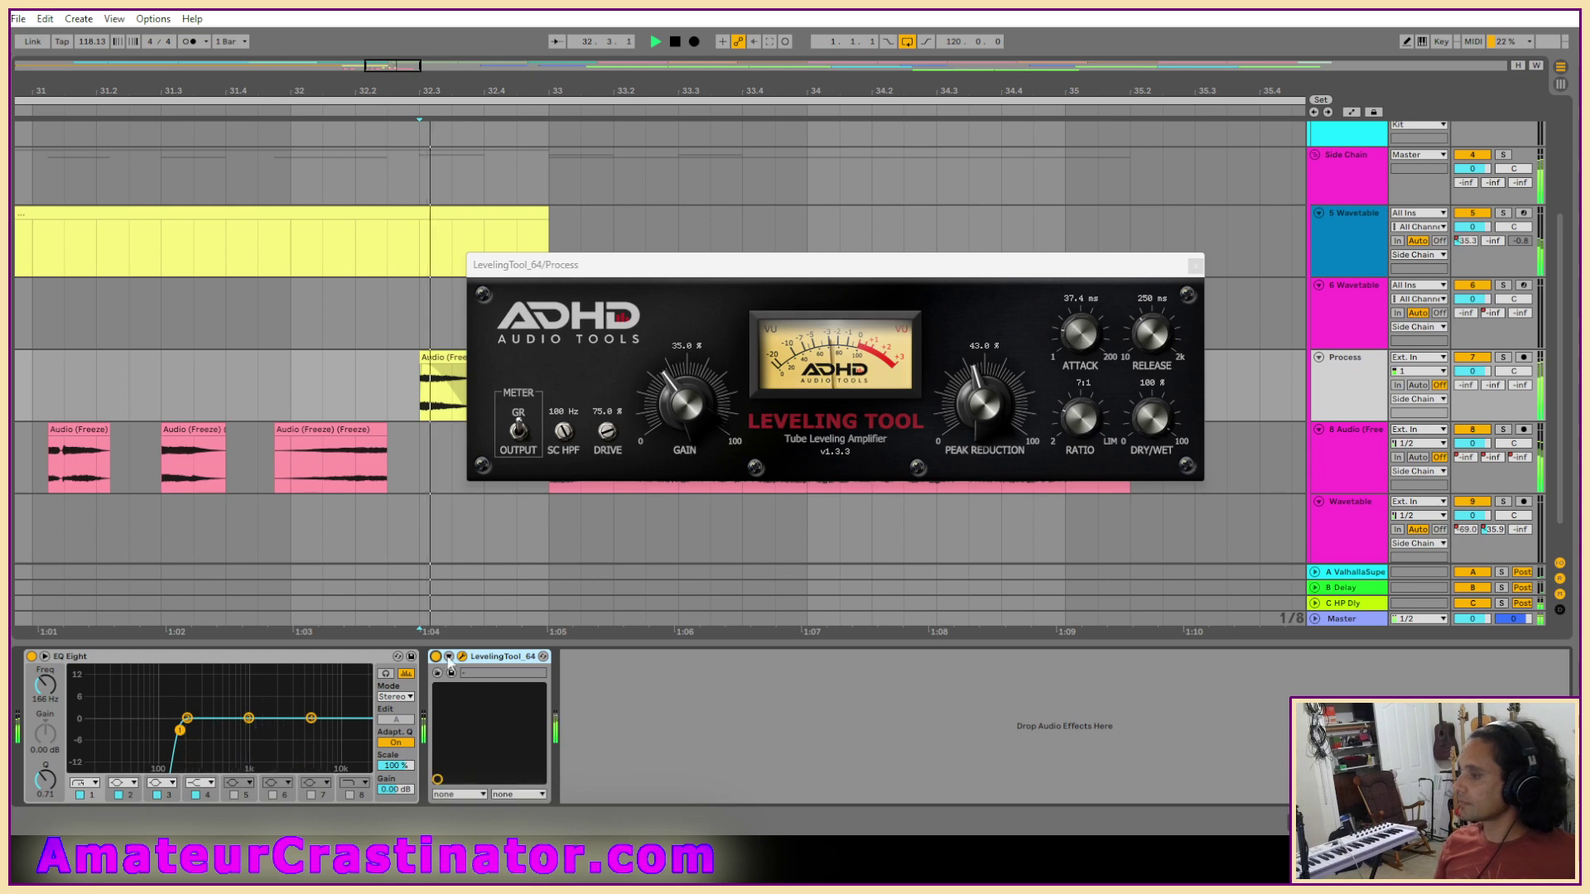
left_click(1196, 266)
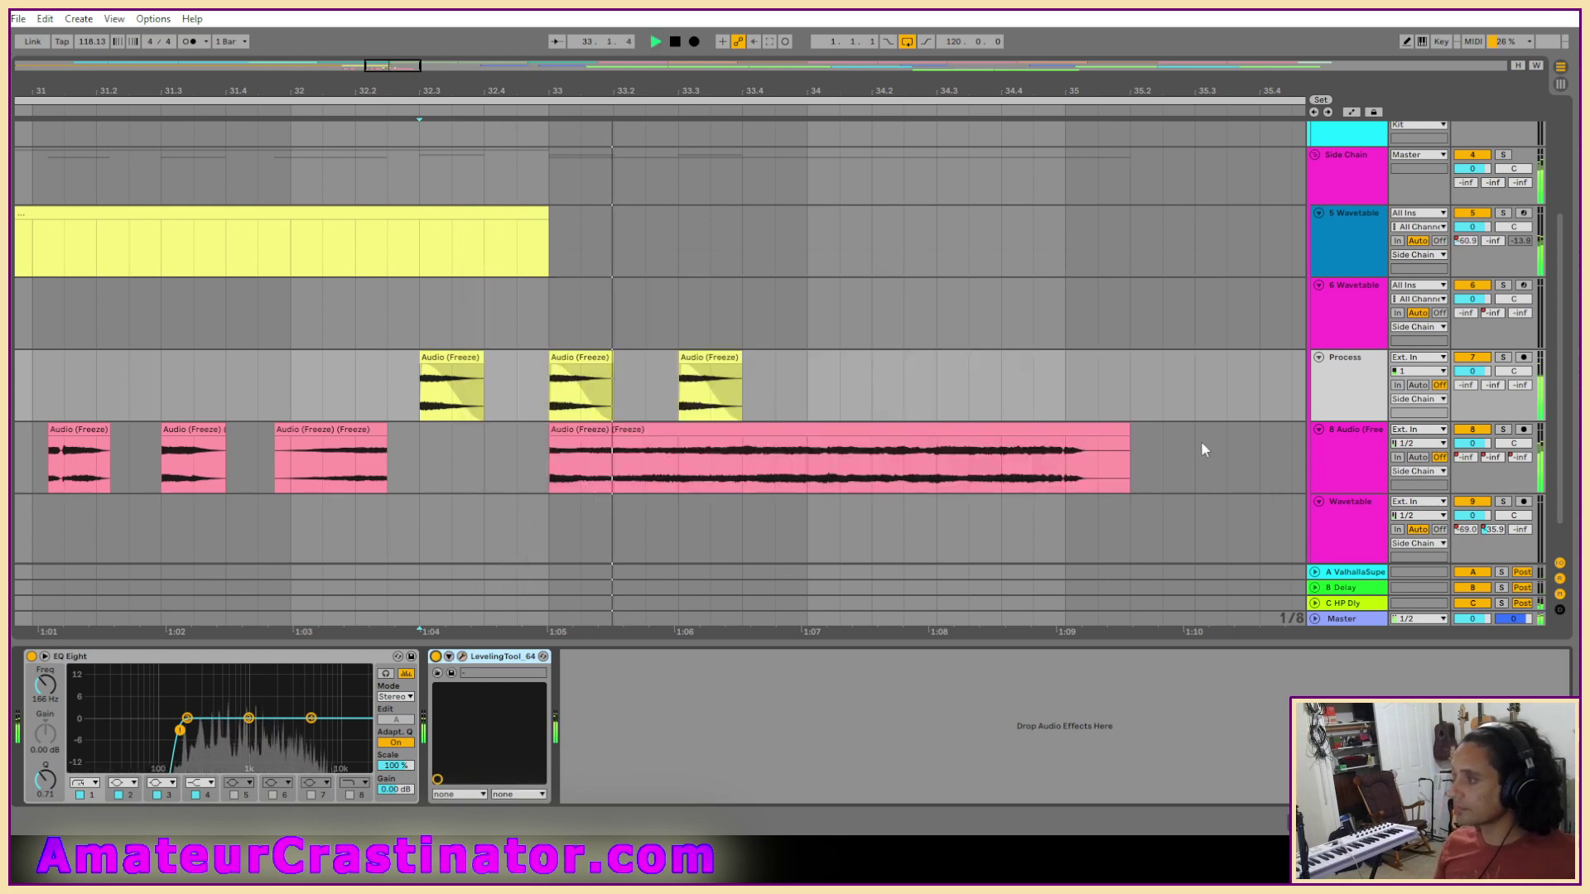
Automate the Process track's A-Valhalla send over its three clips at about -10, -29 and -14 dB, then hide the automation.
key("a")
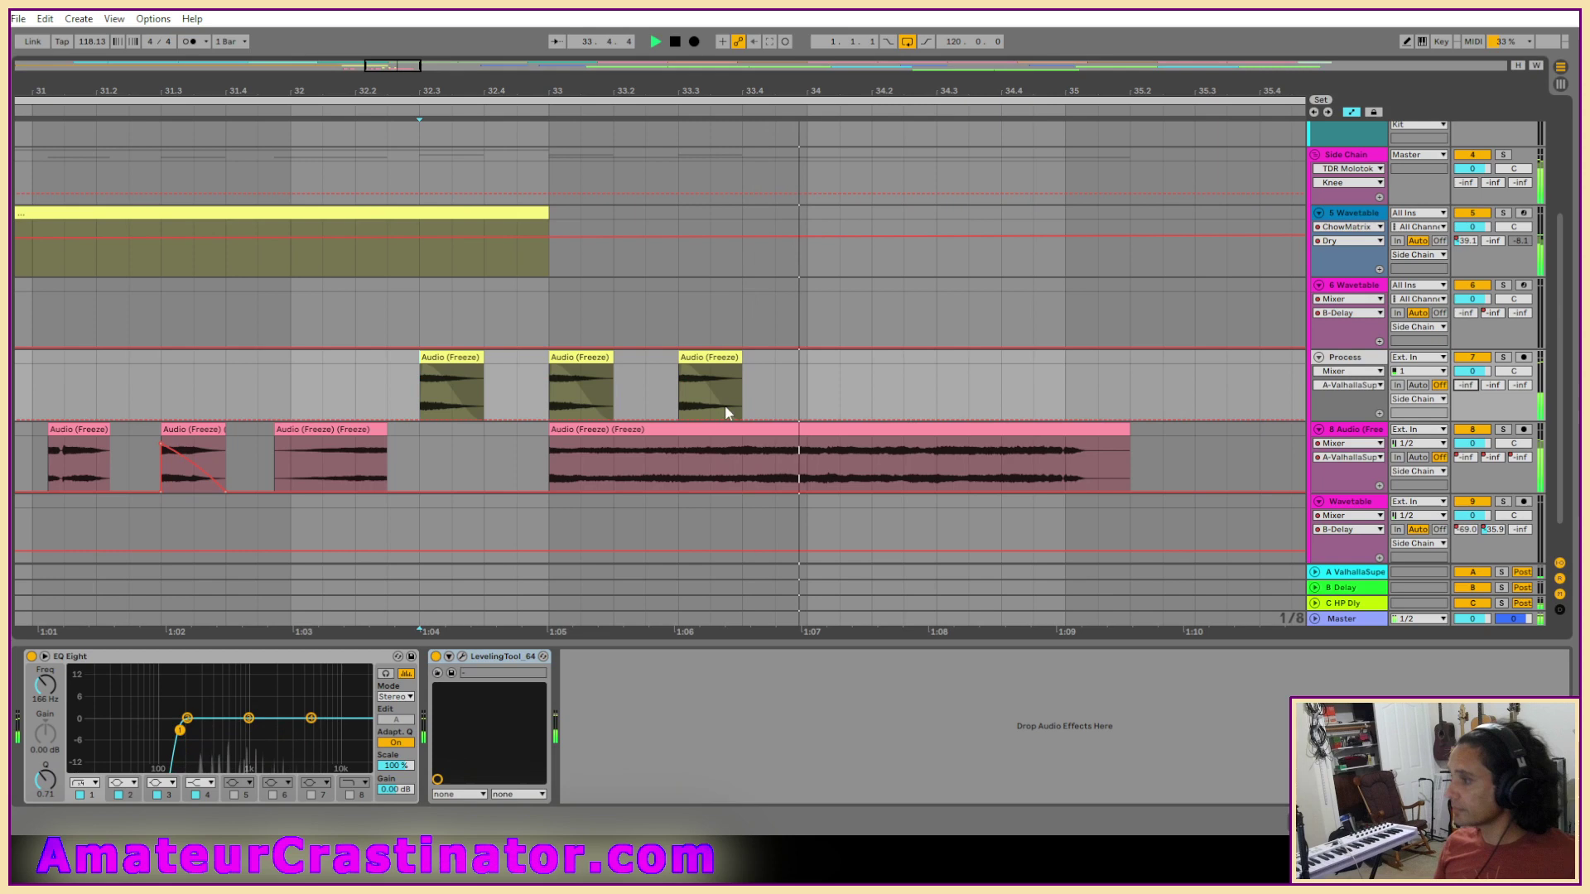
left_click(432, 357)
left_click_drag(450, 418, 451, 380)
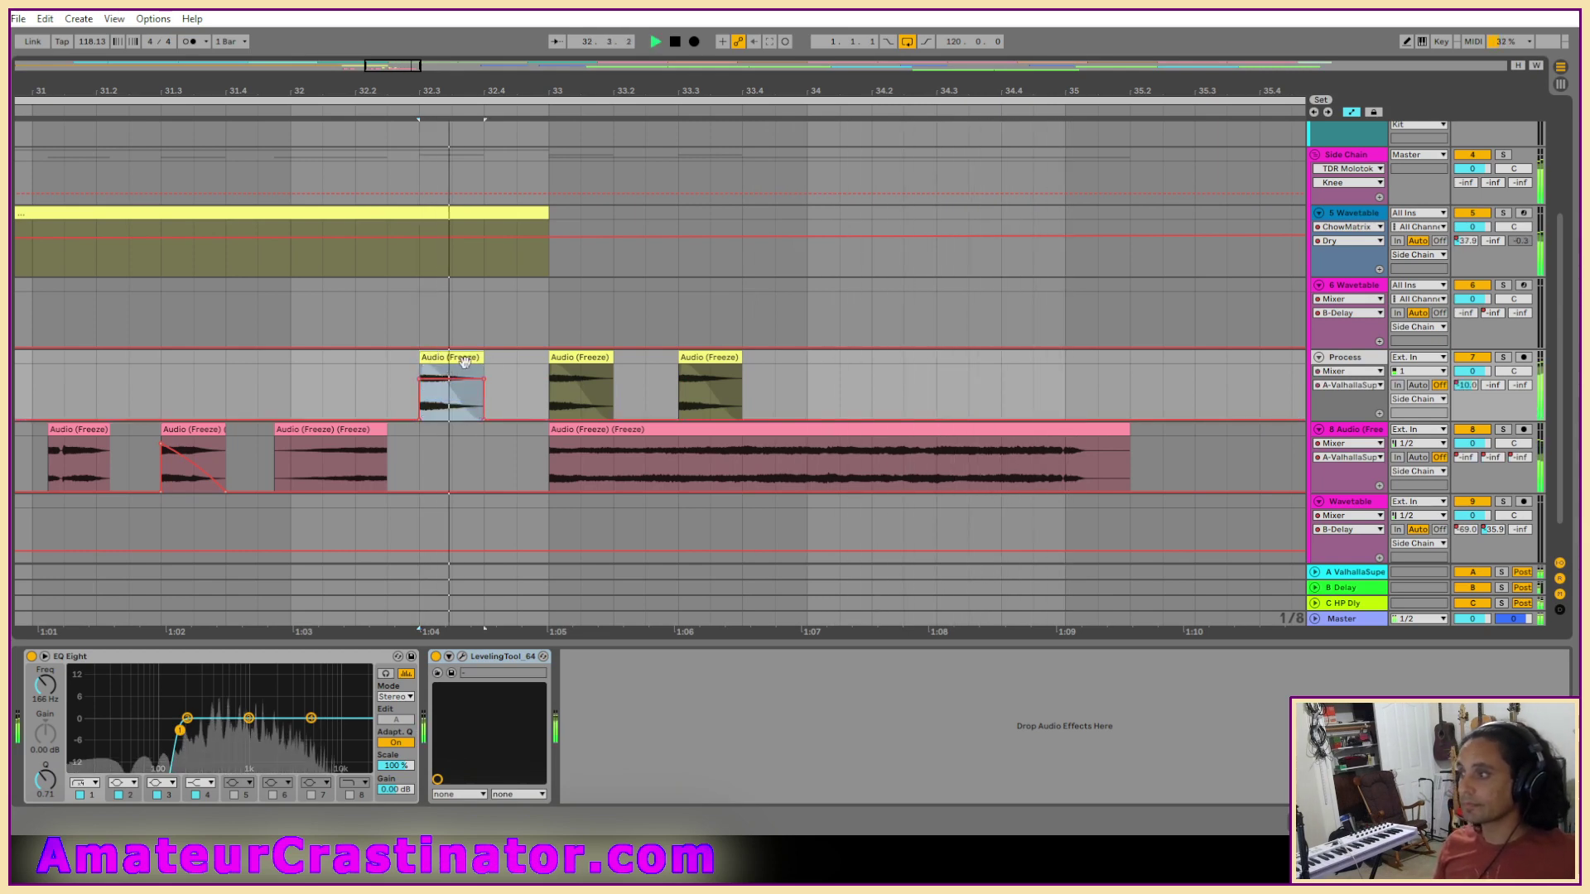
left_click(590, 357)
left_click_drag(576, 418, 576, 409)
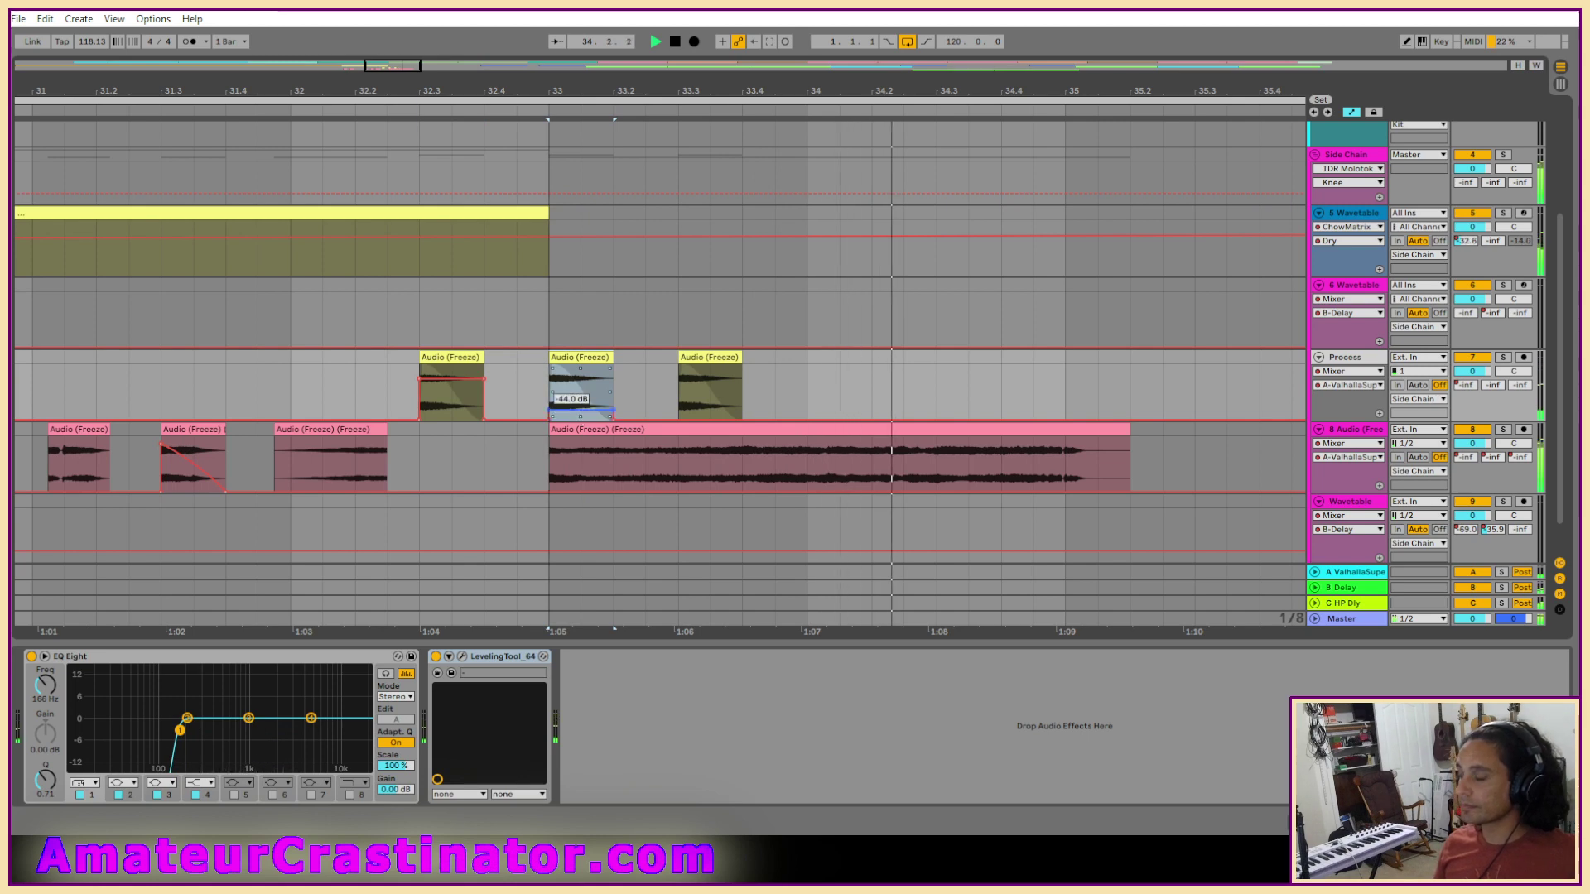
left_click(704, 358)
left_click_drag(713, 414, 713, 395)
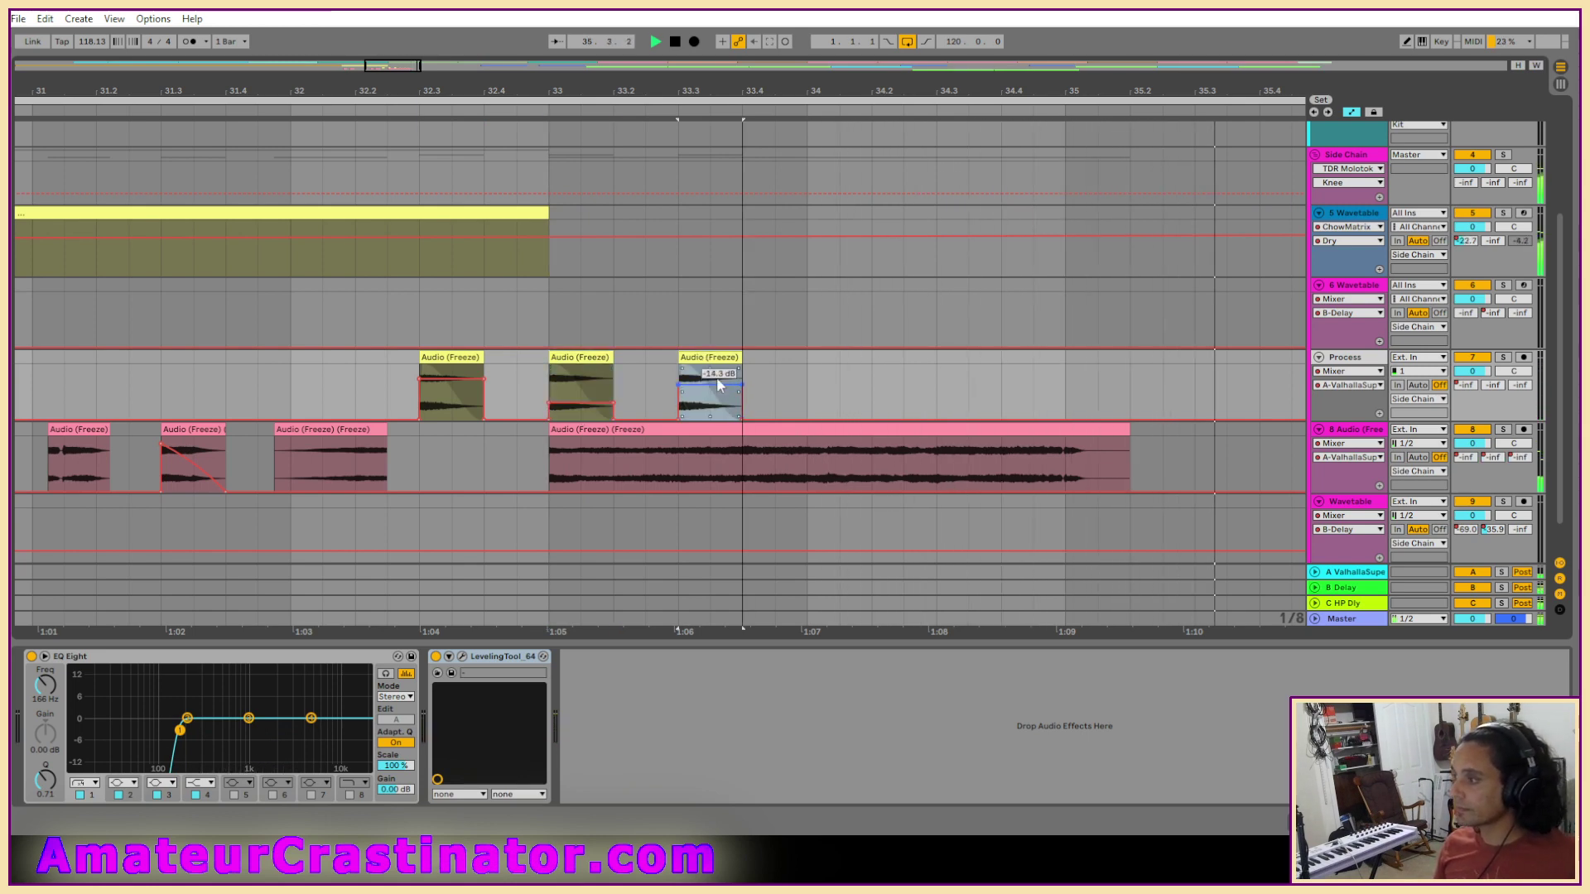
key("space")
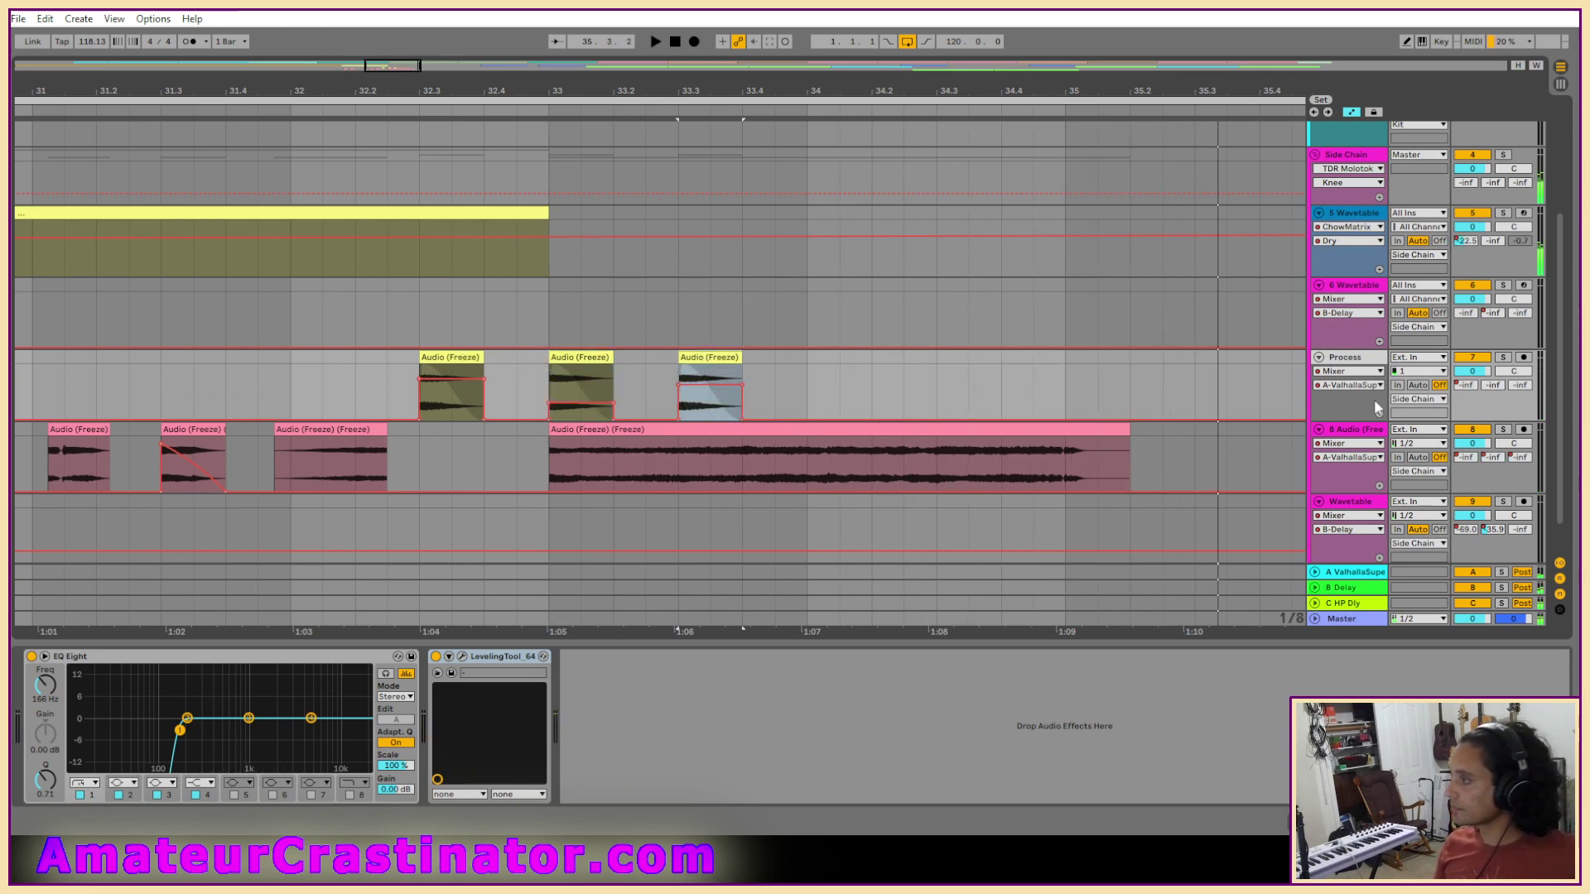
key("a")
Add a second EQ Eight after LevelingTool and set its band 1 to a low cut at 200 Hz.
right_click(1352, 372)
left_click(752, 745)
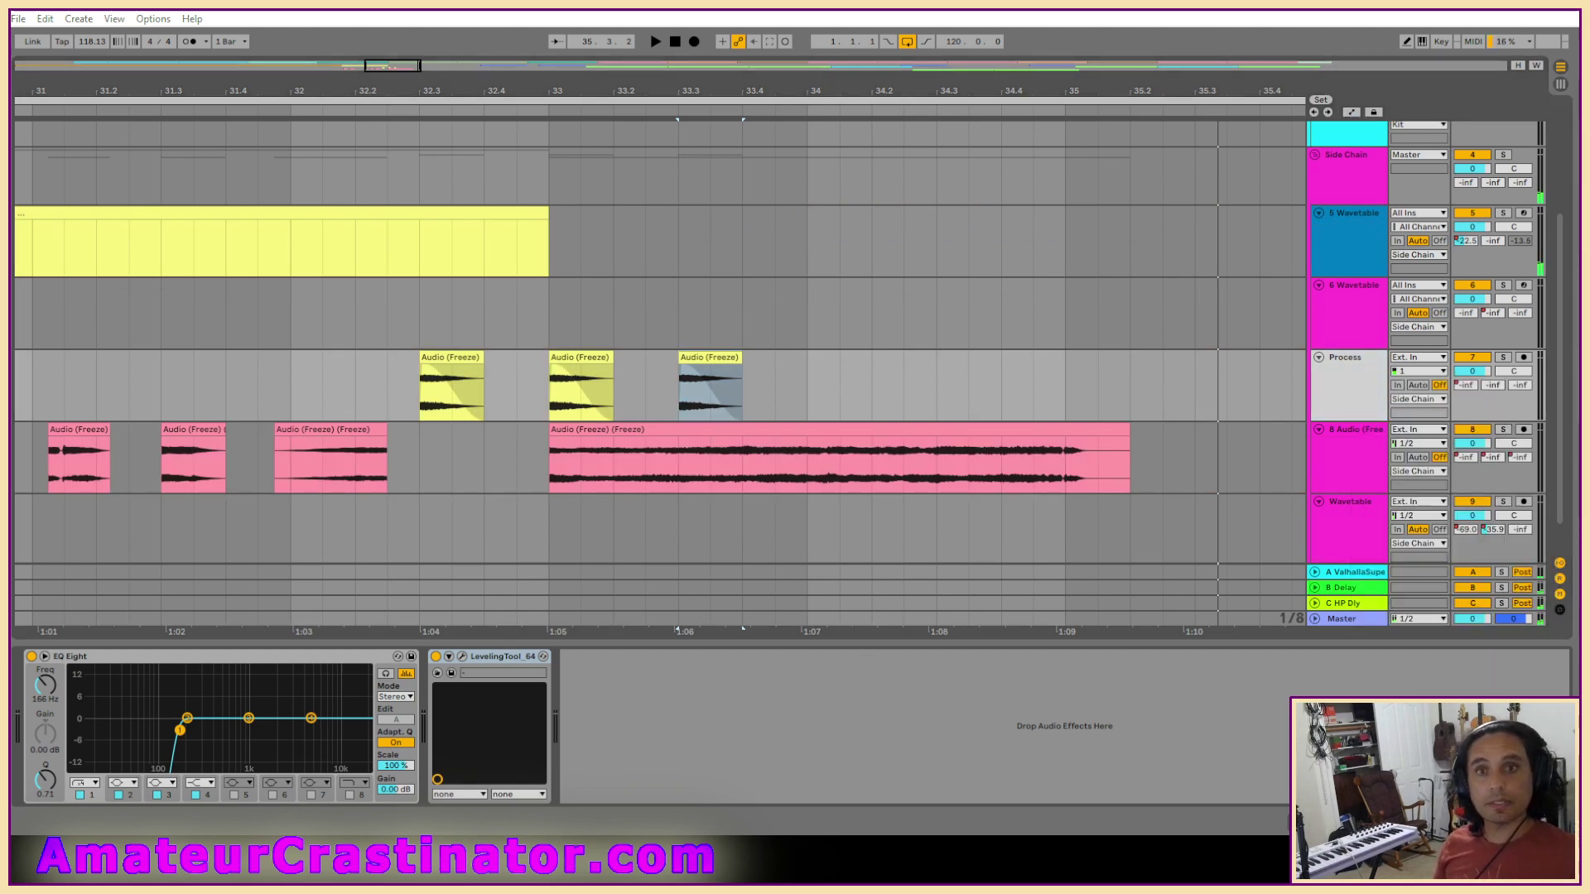
left_click(621, 783)
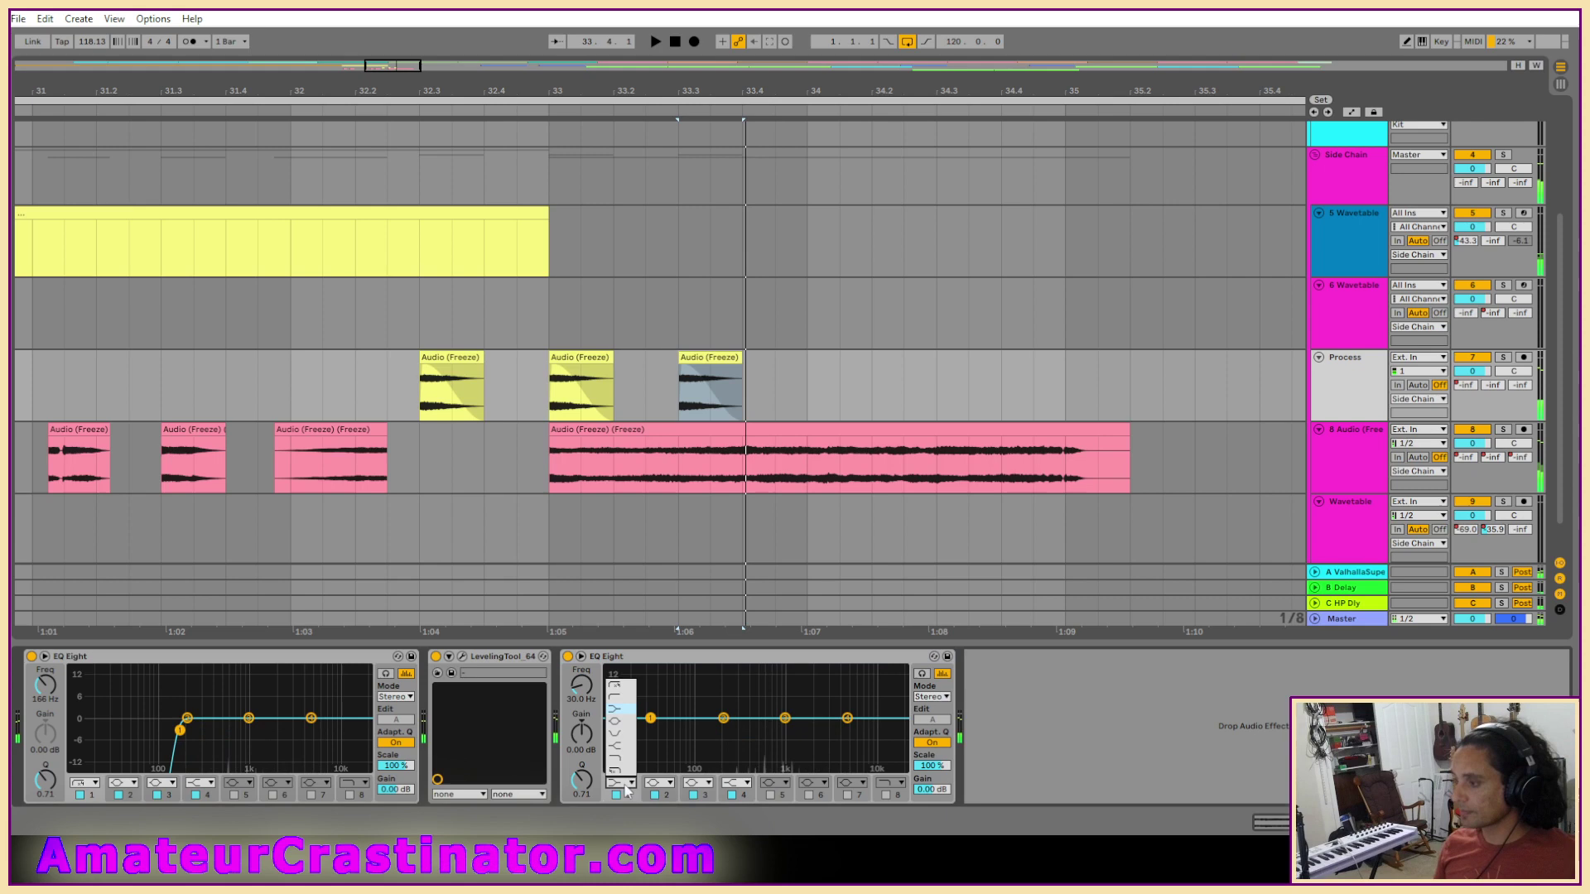
left_click(623, 695)
left_click(456, 354)
key("space")
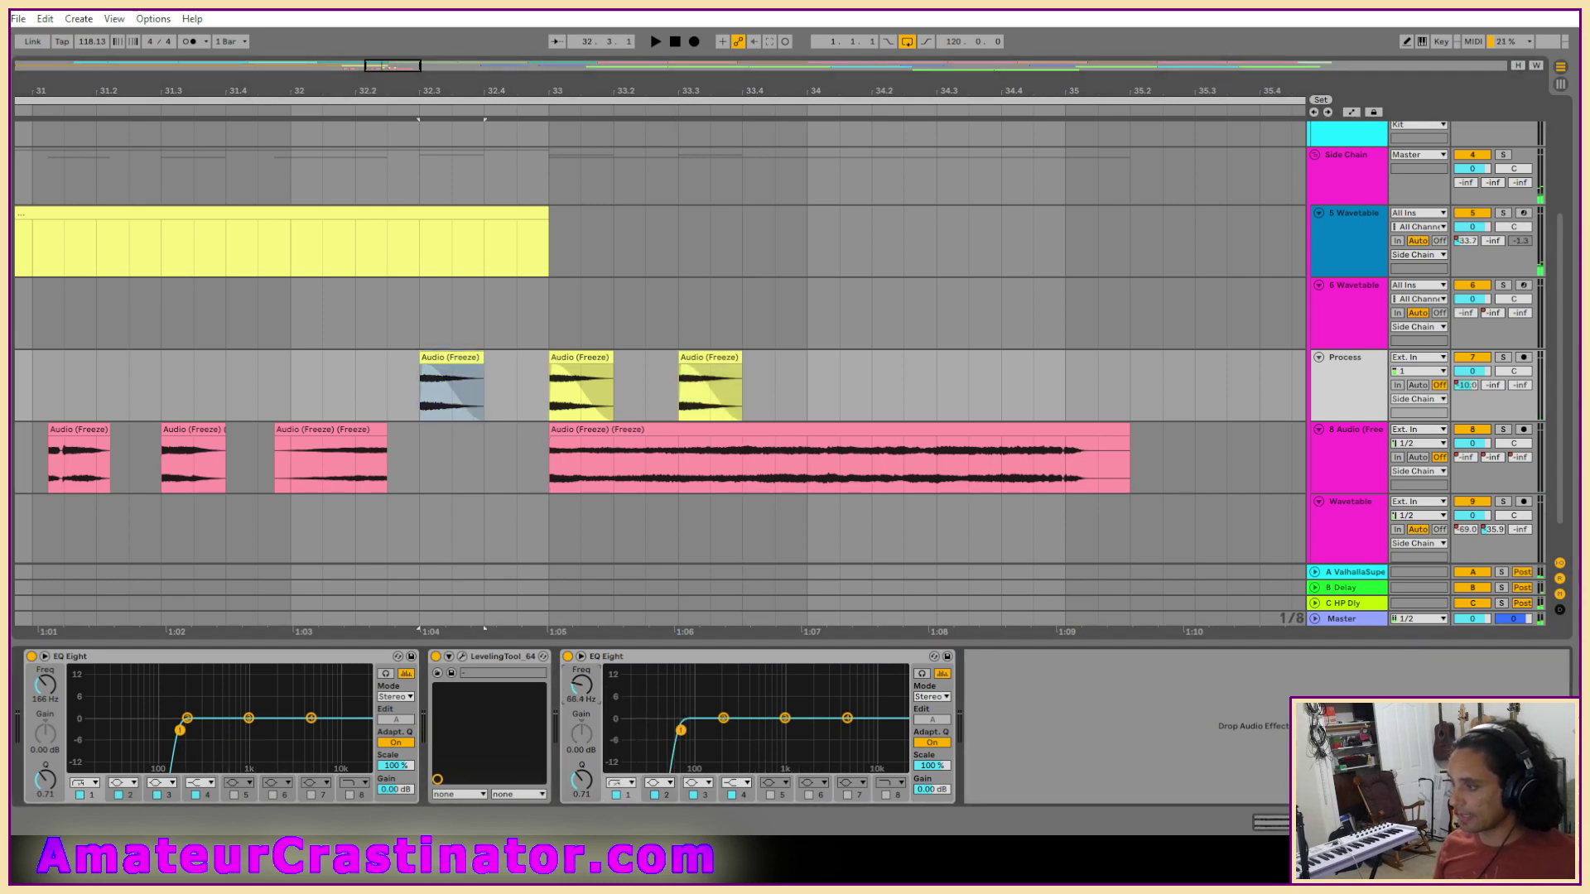
left_click_drag(721, 731, 711, 731)
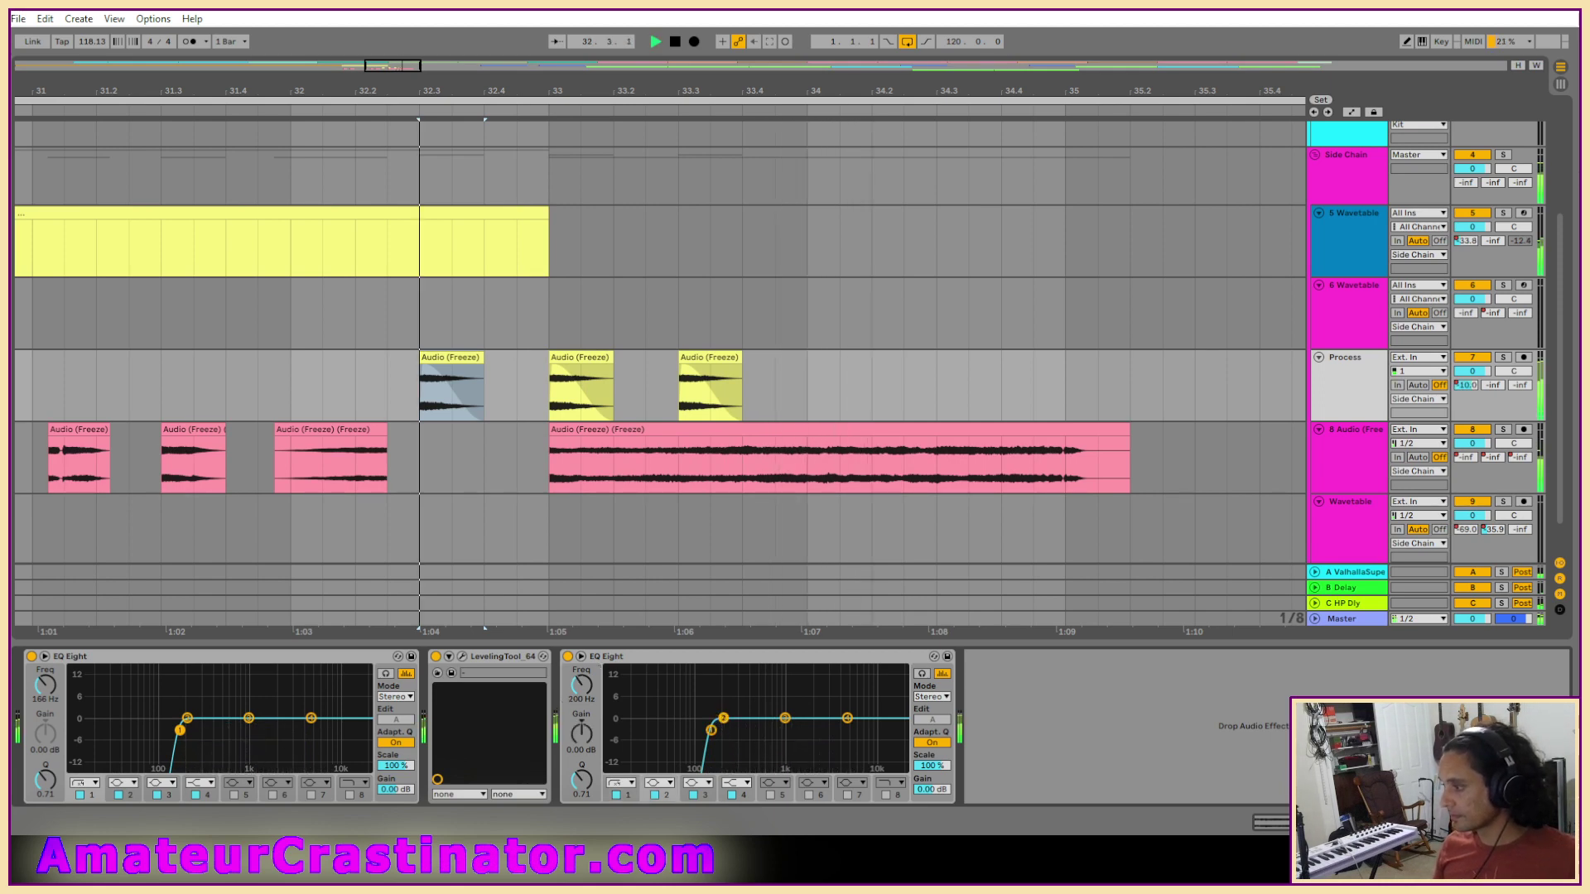
Boost band 2 of the second EQ Eight slightly and cut band 3 by 7.56 dB at 918 Hz with Q 1.40.
left_click_drag(723, 718, 782, 743)
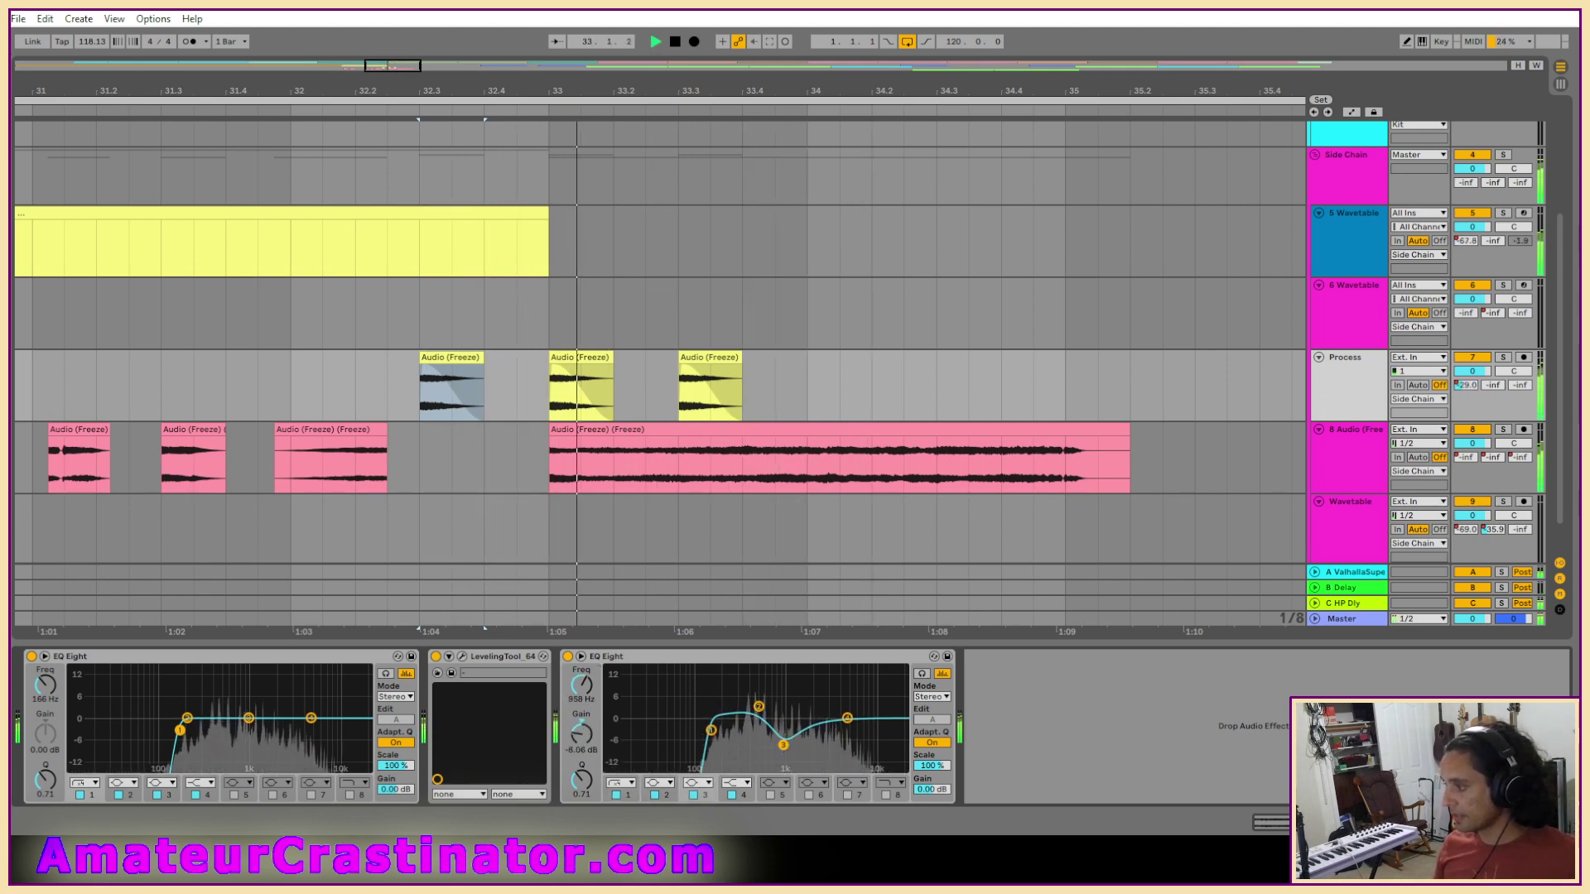
mouse_move(581, 780)
left_mouse_down()
mouse_move(581, 759)
mouse_move(582, 788)
left_mouse_up()
key("space")
key("space")
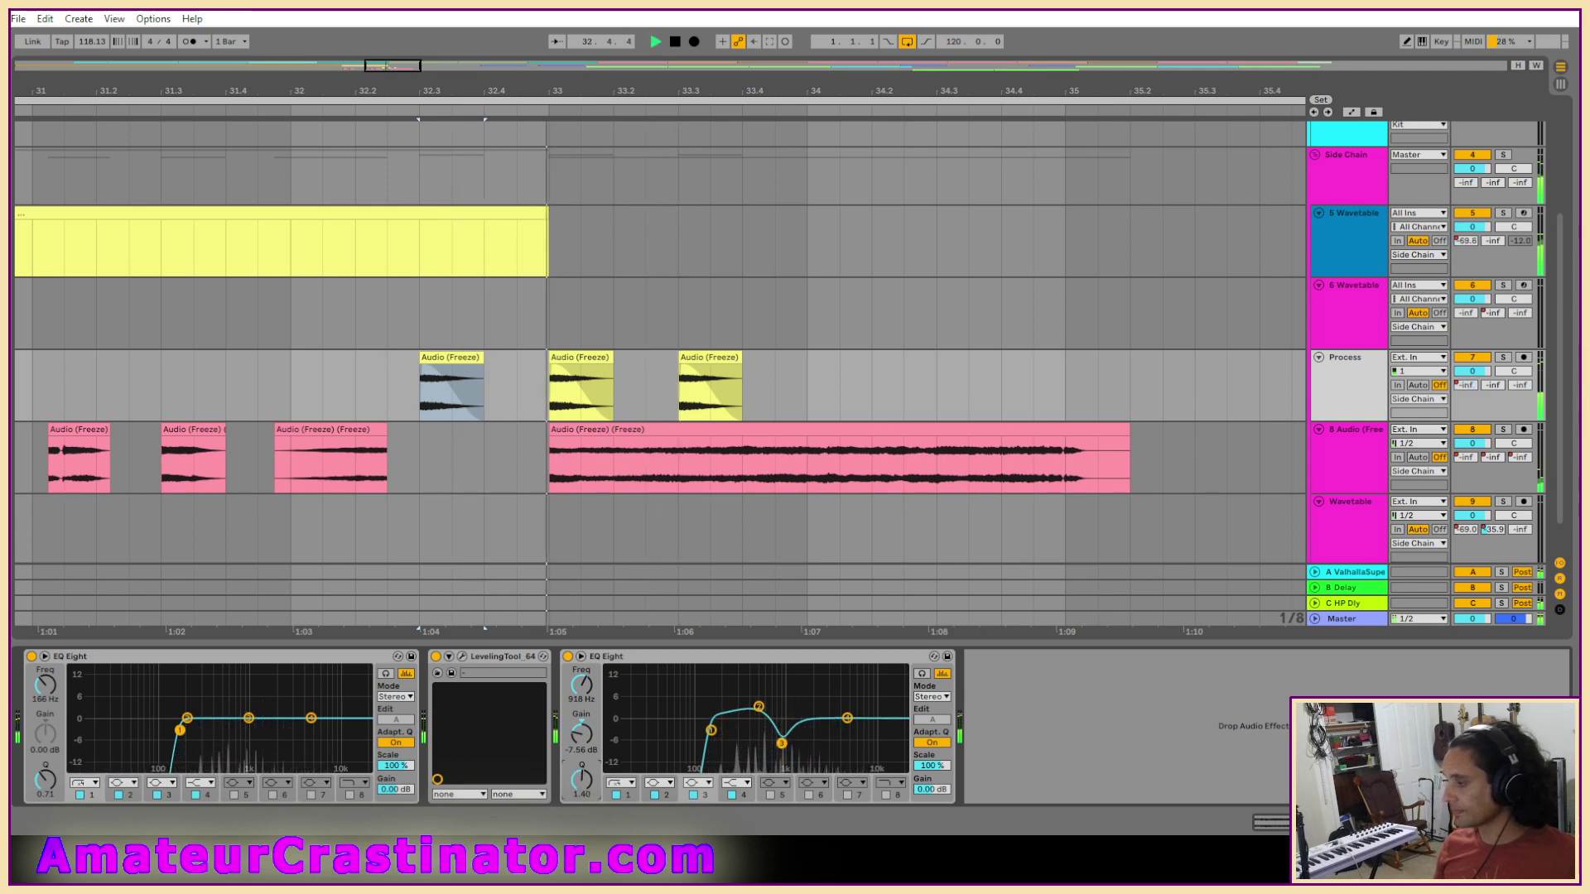
key("space")
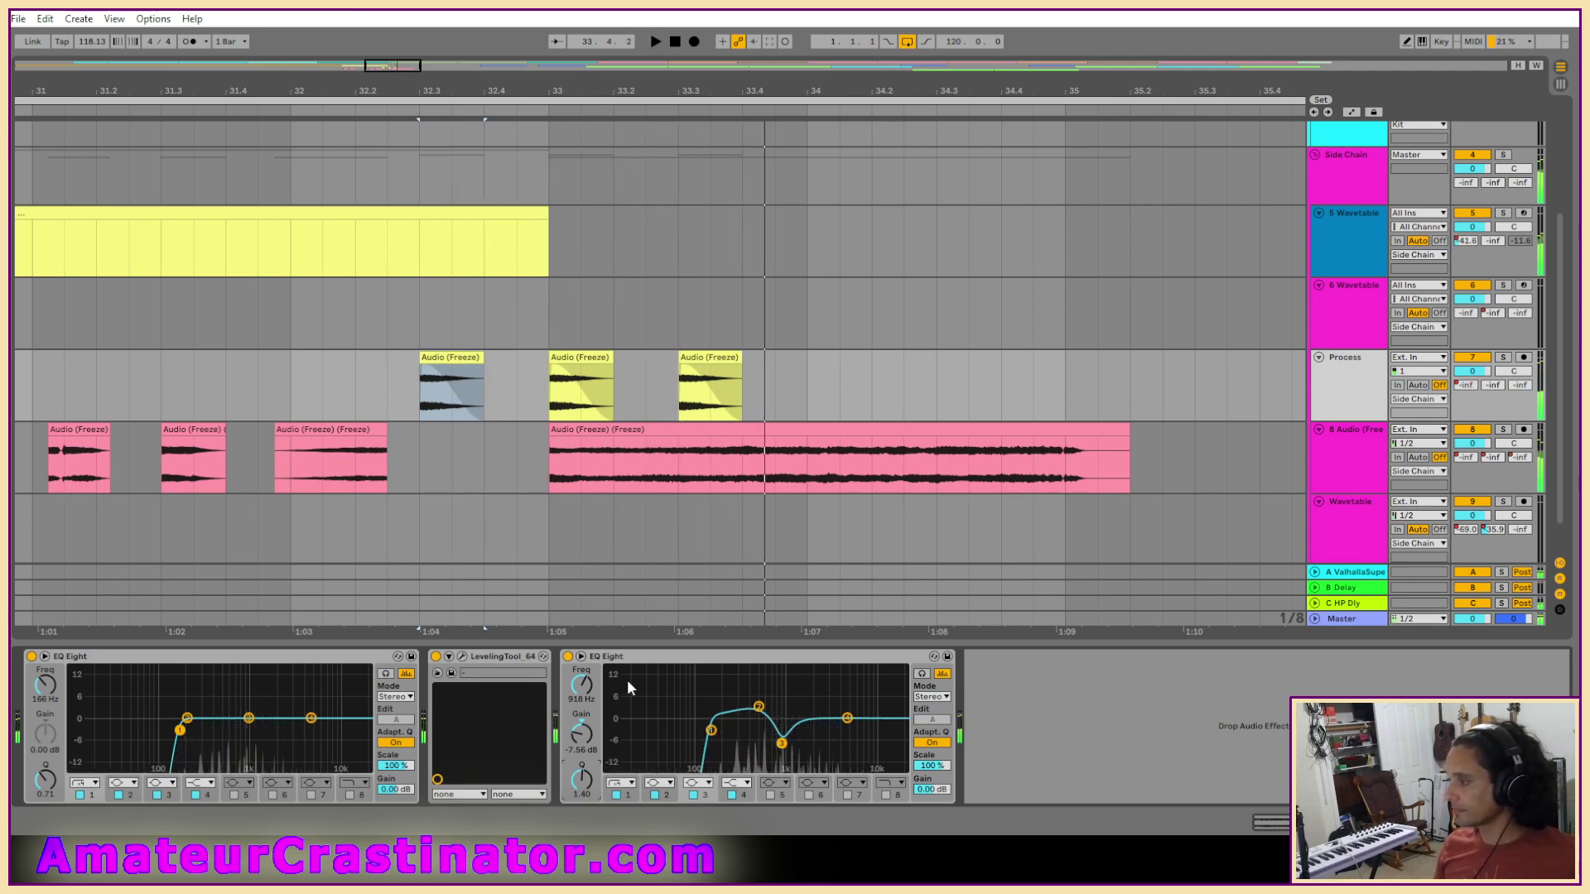
Soften the second EQ Eight by moving band 3 to about 1.3 kHz at -3.10 dB and lowering band 2 to nearly flat.
key("space")
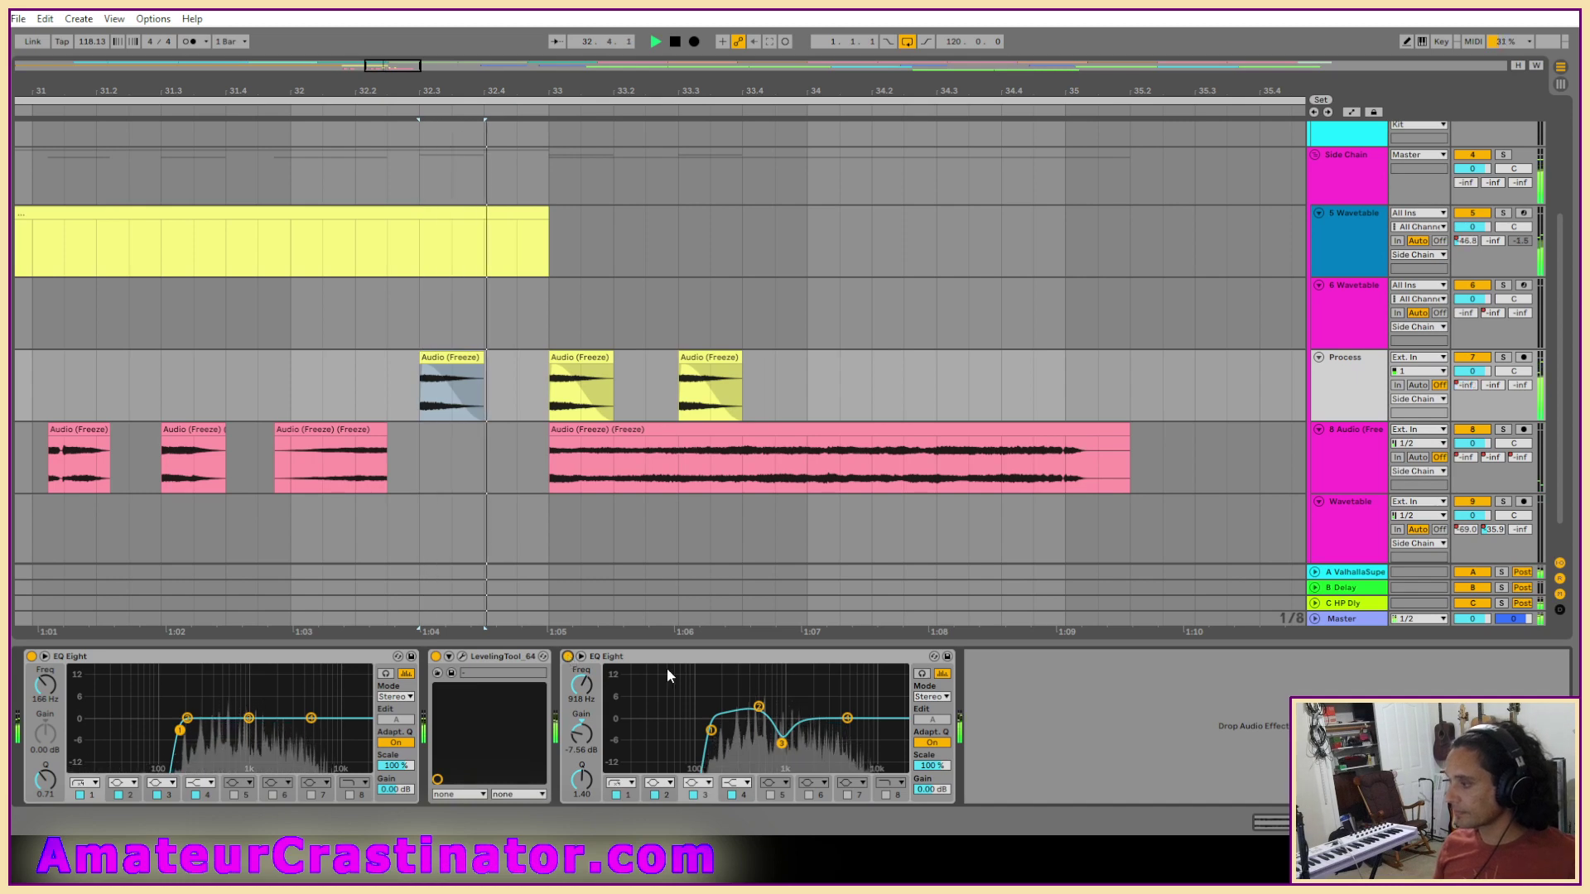
mouse_move(782, 743)
left_mouse_down()
mouse_move(758, 713)
mouse_move(795, 728)
left_mouse_up()
key("space")
key("space")
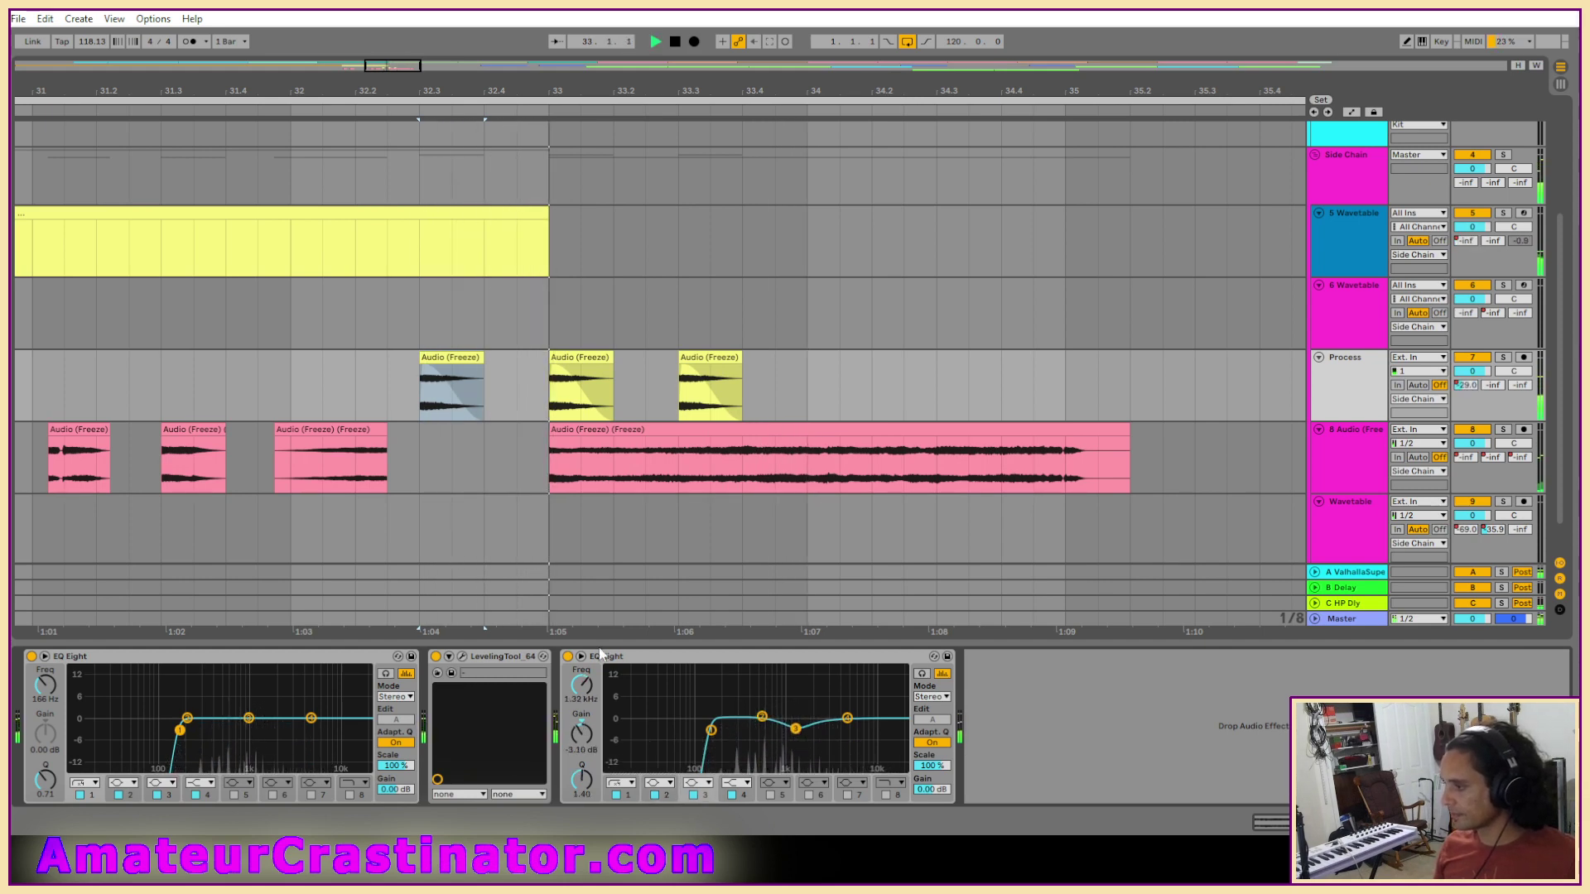
Compare the Process clips from 32.3 with the second EQ Eight bypassed and active, leaving it on.
left_click(567, 656)
key("space")
key("space")
left_click(567, 656)
key("space")
key("space")
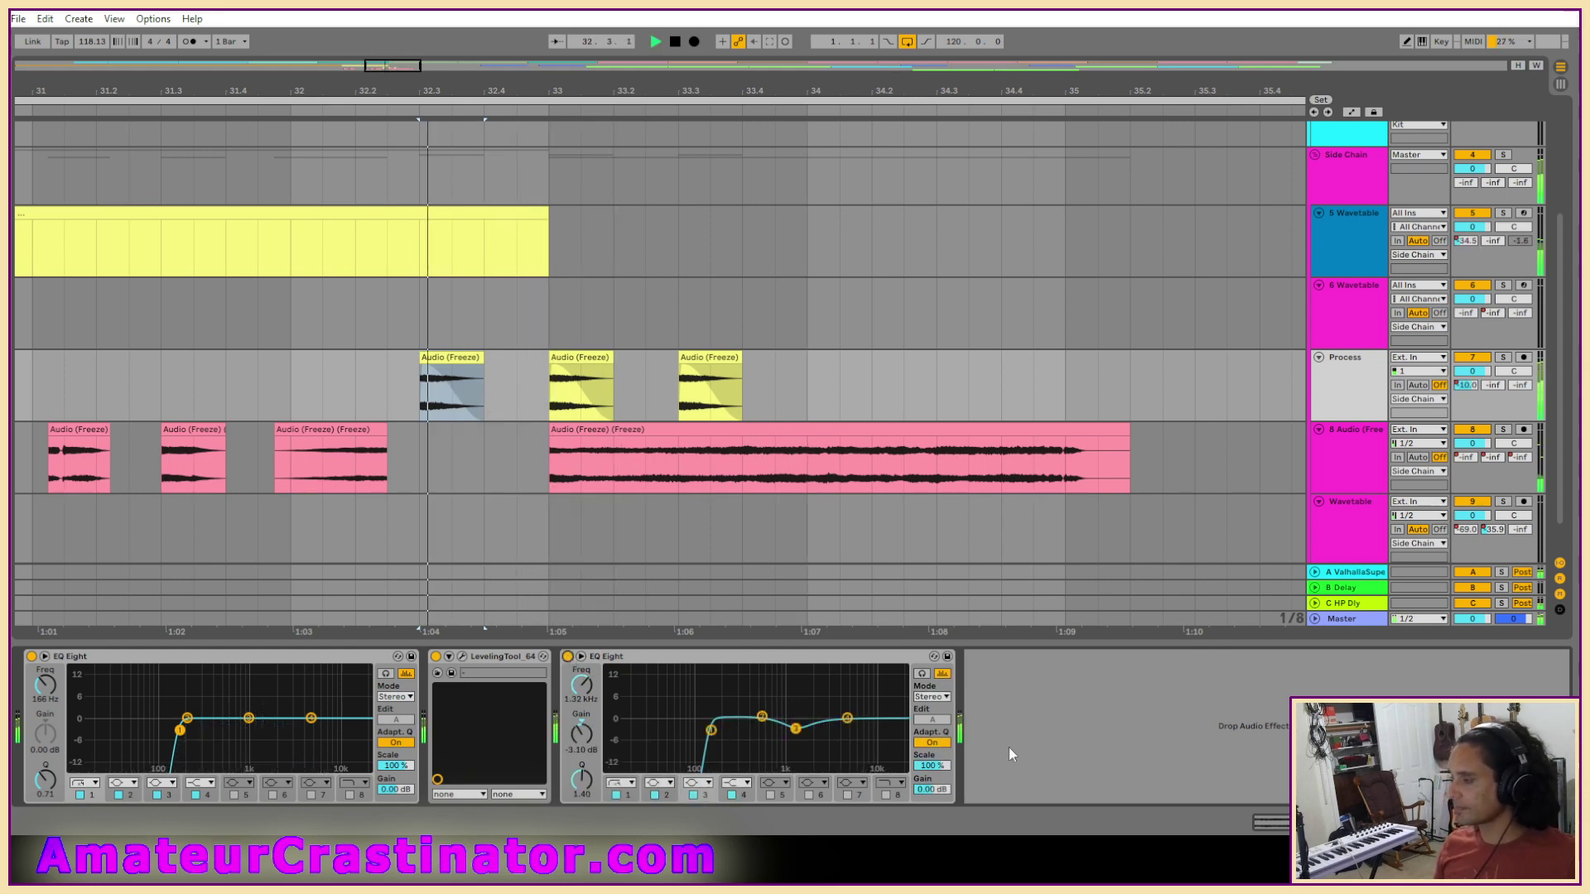
Switch the second EQ Eight to M/S mode and set a side-channel low cut on band 1 at 346 Hz with Q 0.96.
left_click(934, 697)
left_click(934, 722)
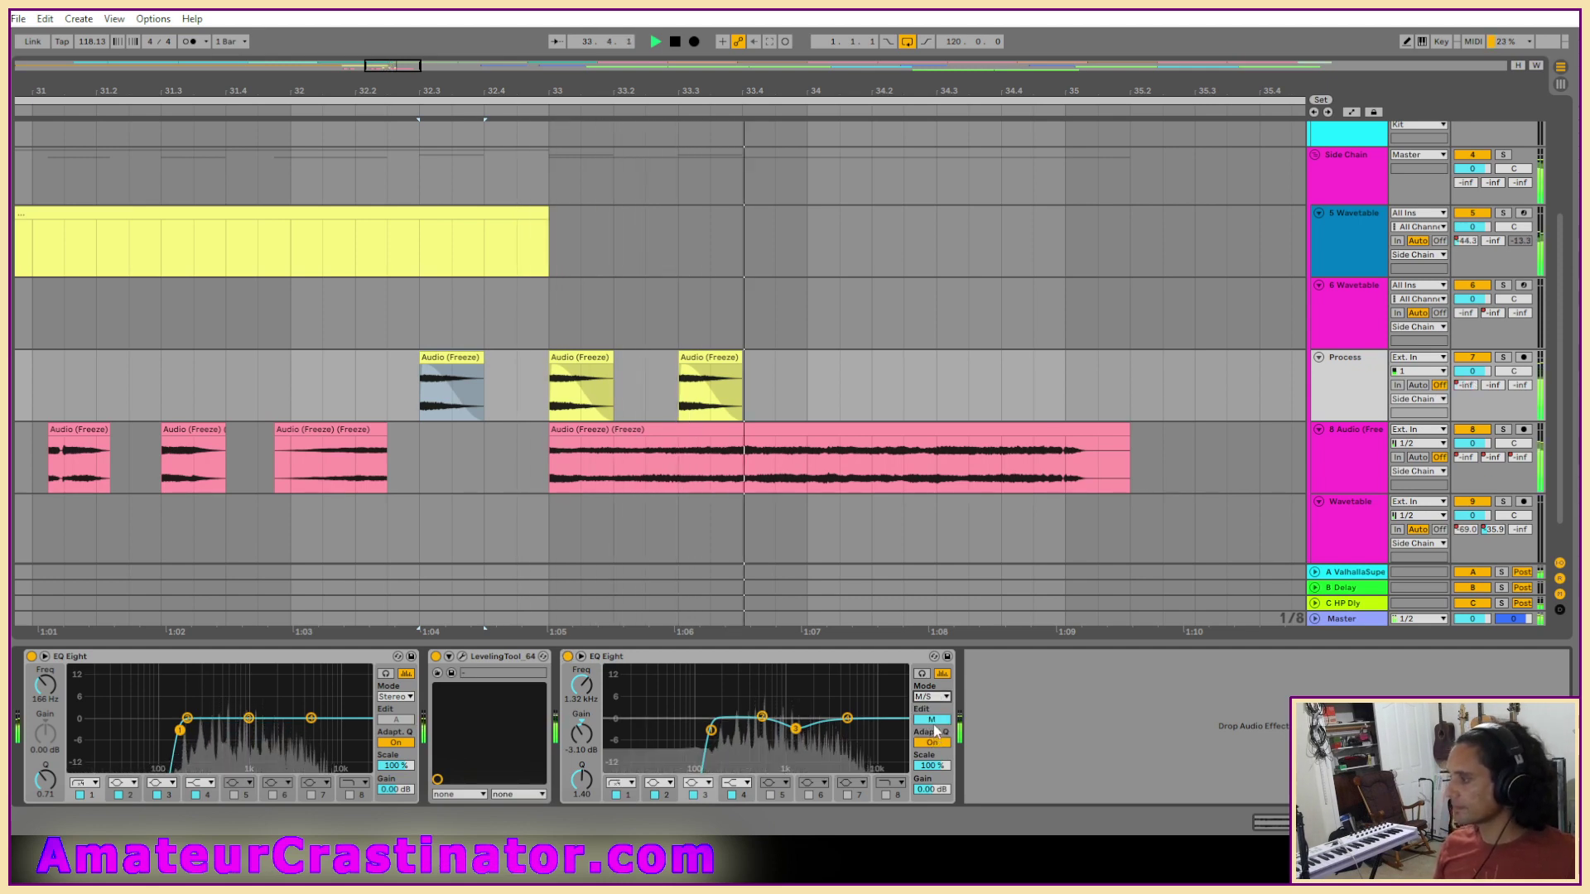
left_click(616, 795)
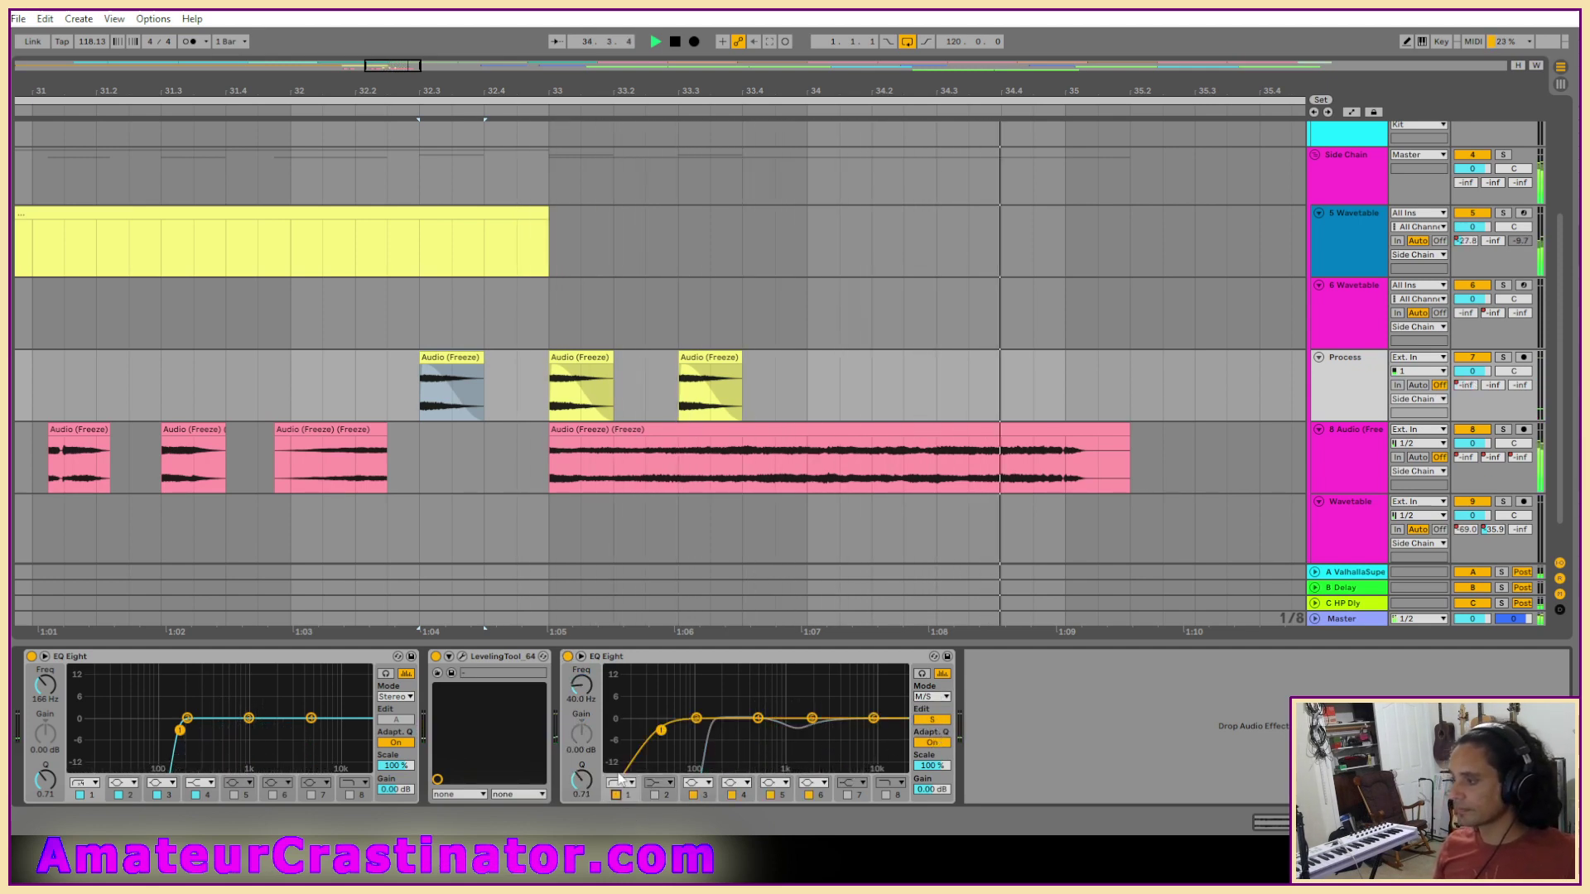
key("space")
key("space")
left_click_drag(577, 689, 577, 630)
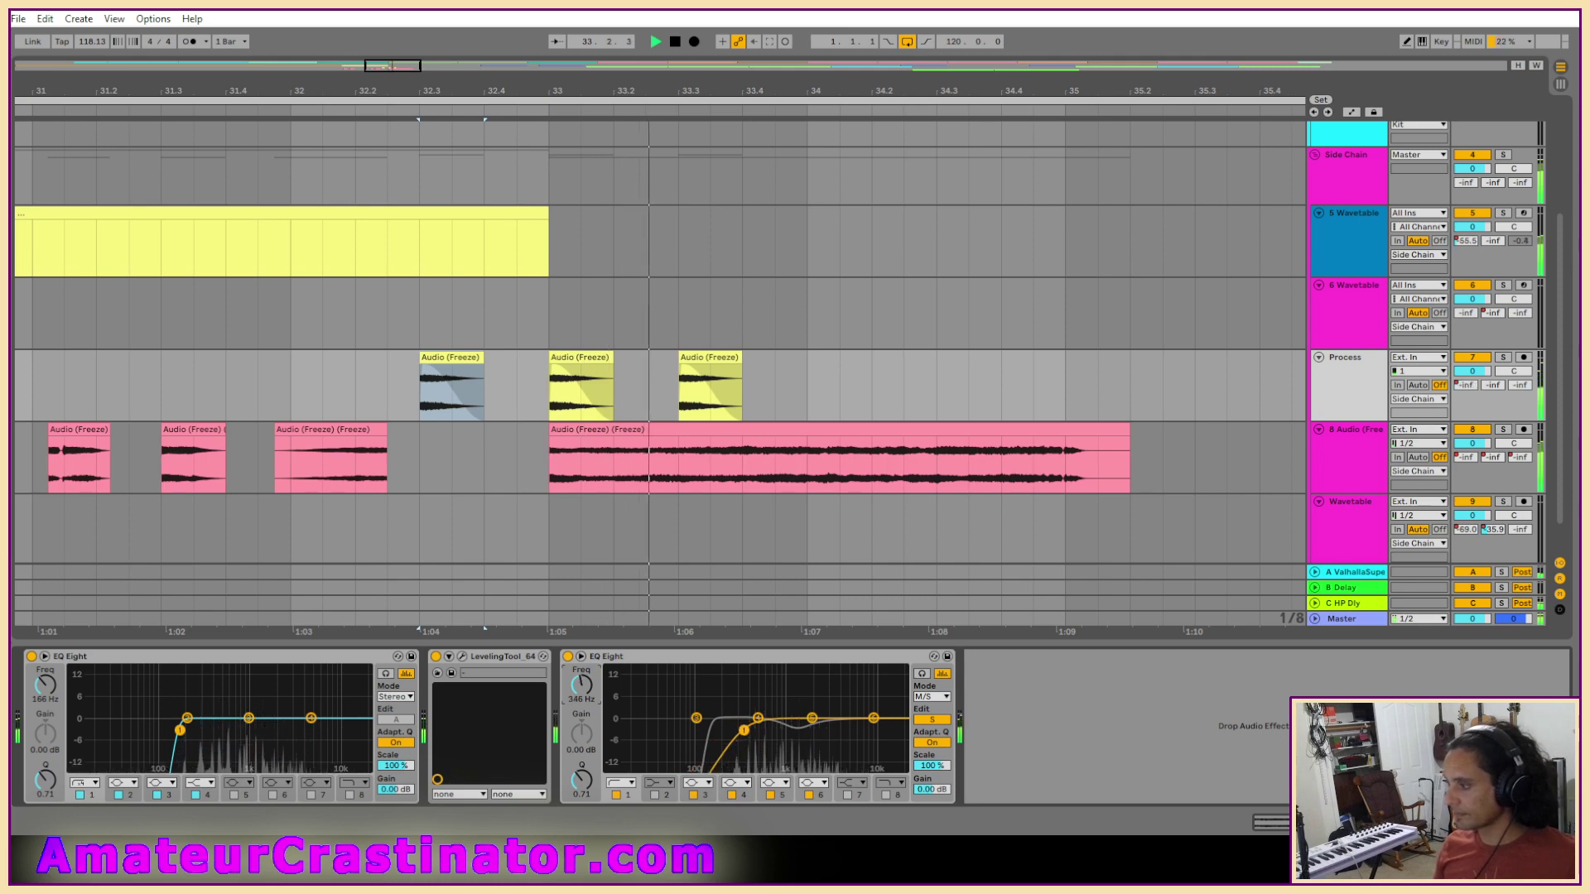
left_click_drag(577, 776, 576, 763)
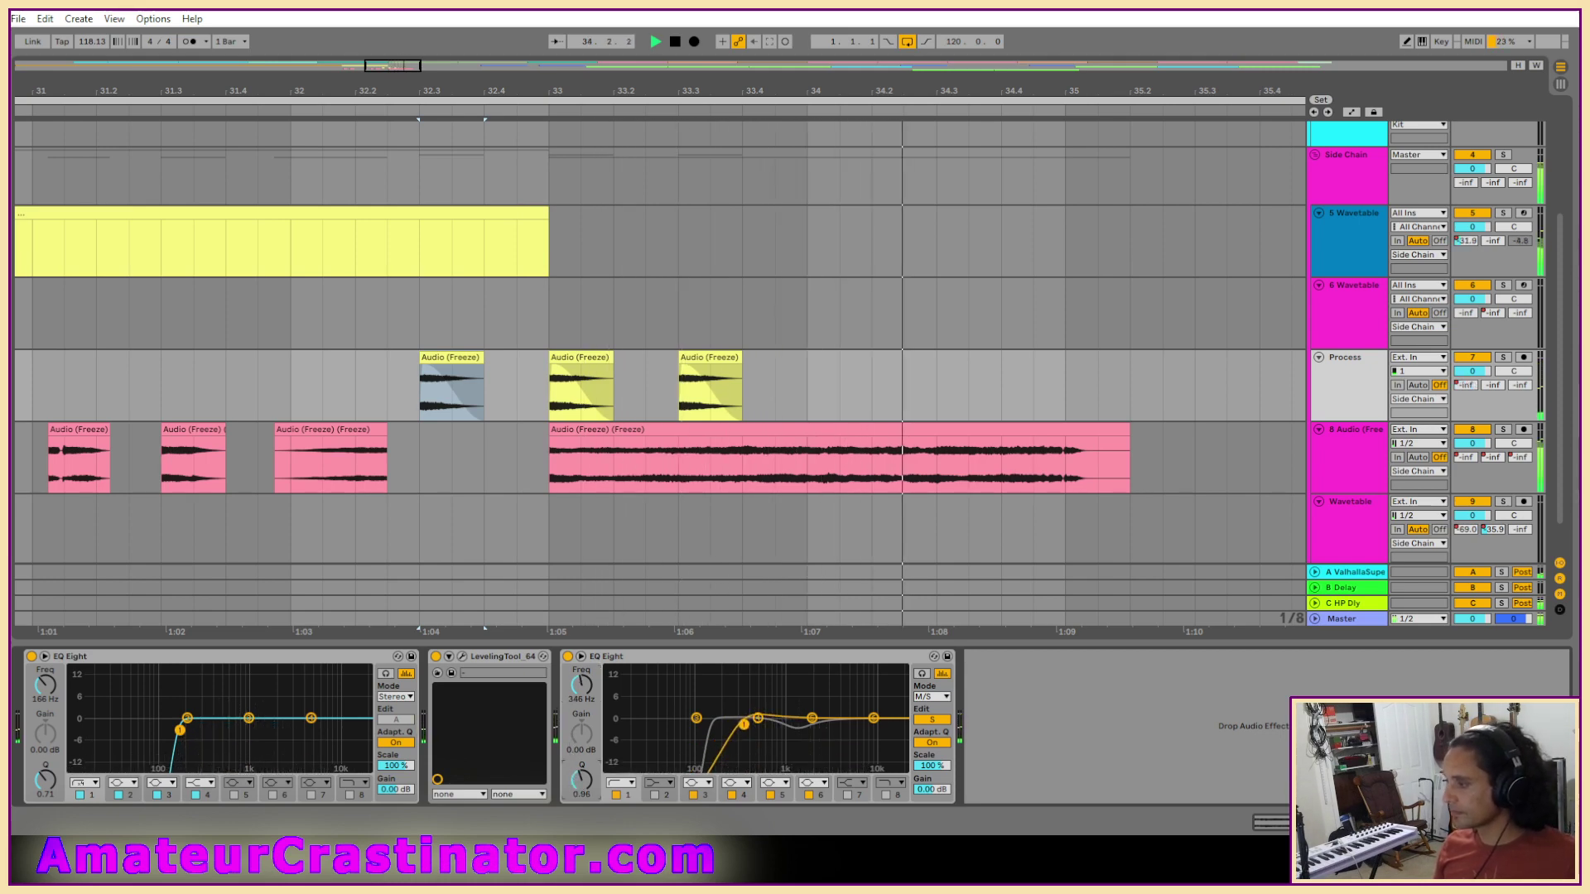
Shape the side channel with a small cut around 1 kHz and a 2.36 dB boost at 5.87 kHz.
key("space")
key("space")
left_click_drag(812, 718, 853, 710)
key("space")
key("space")
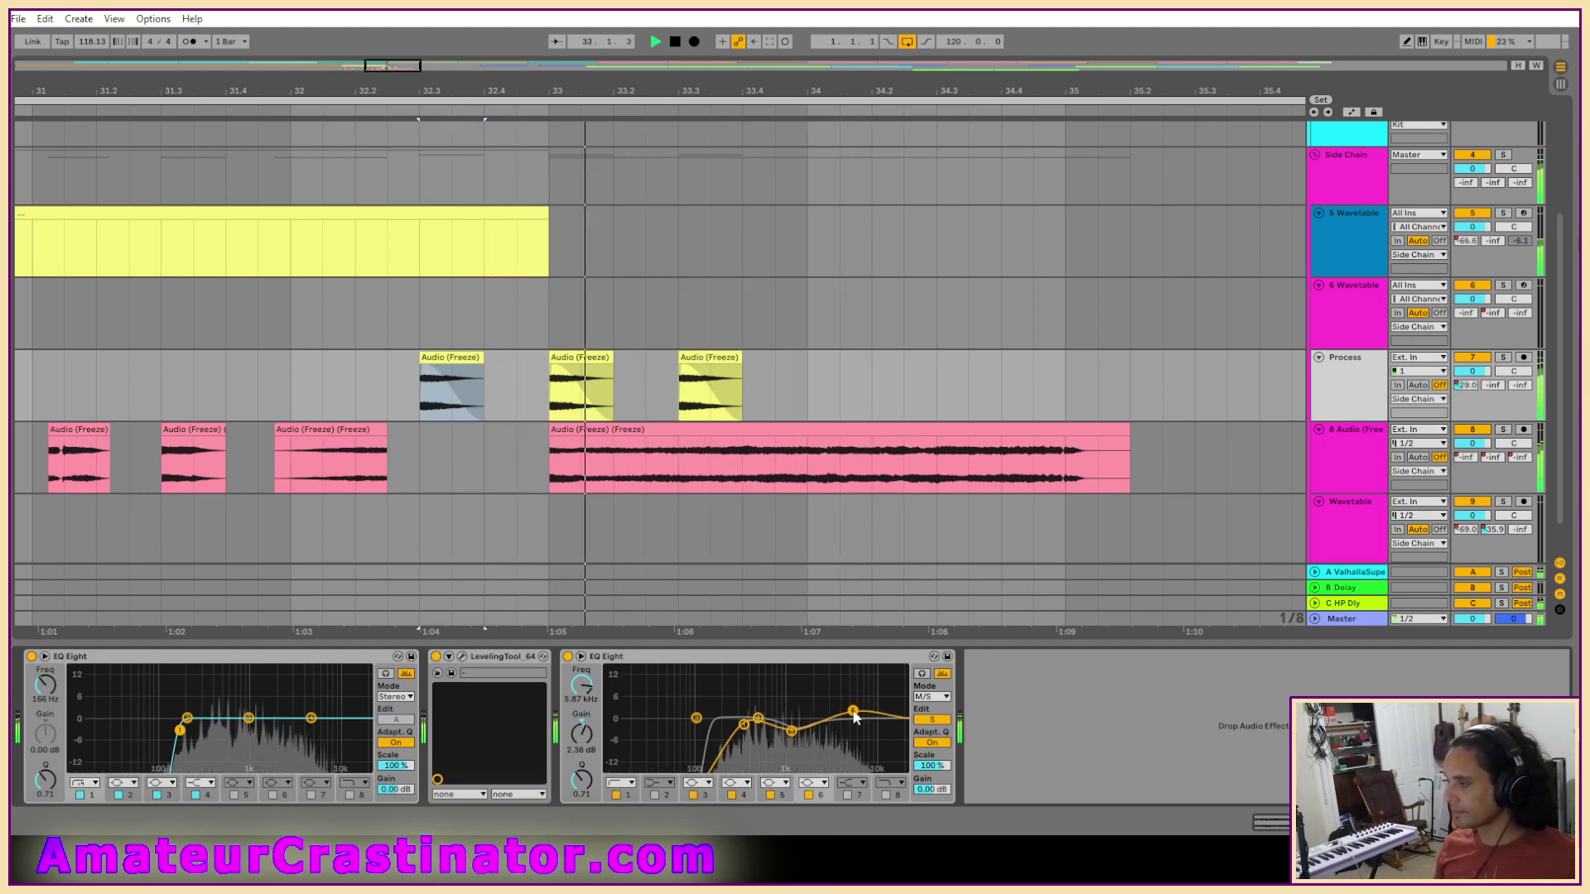
Compare the clips from 32.3 with the second EQ Eight's M/S settings bypassed and active.
left_click(568, 656)
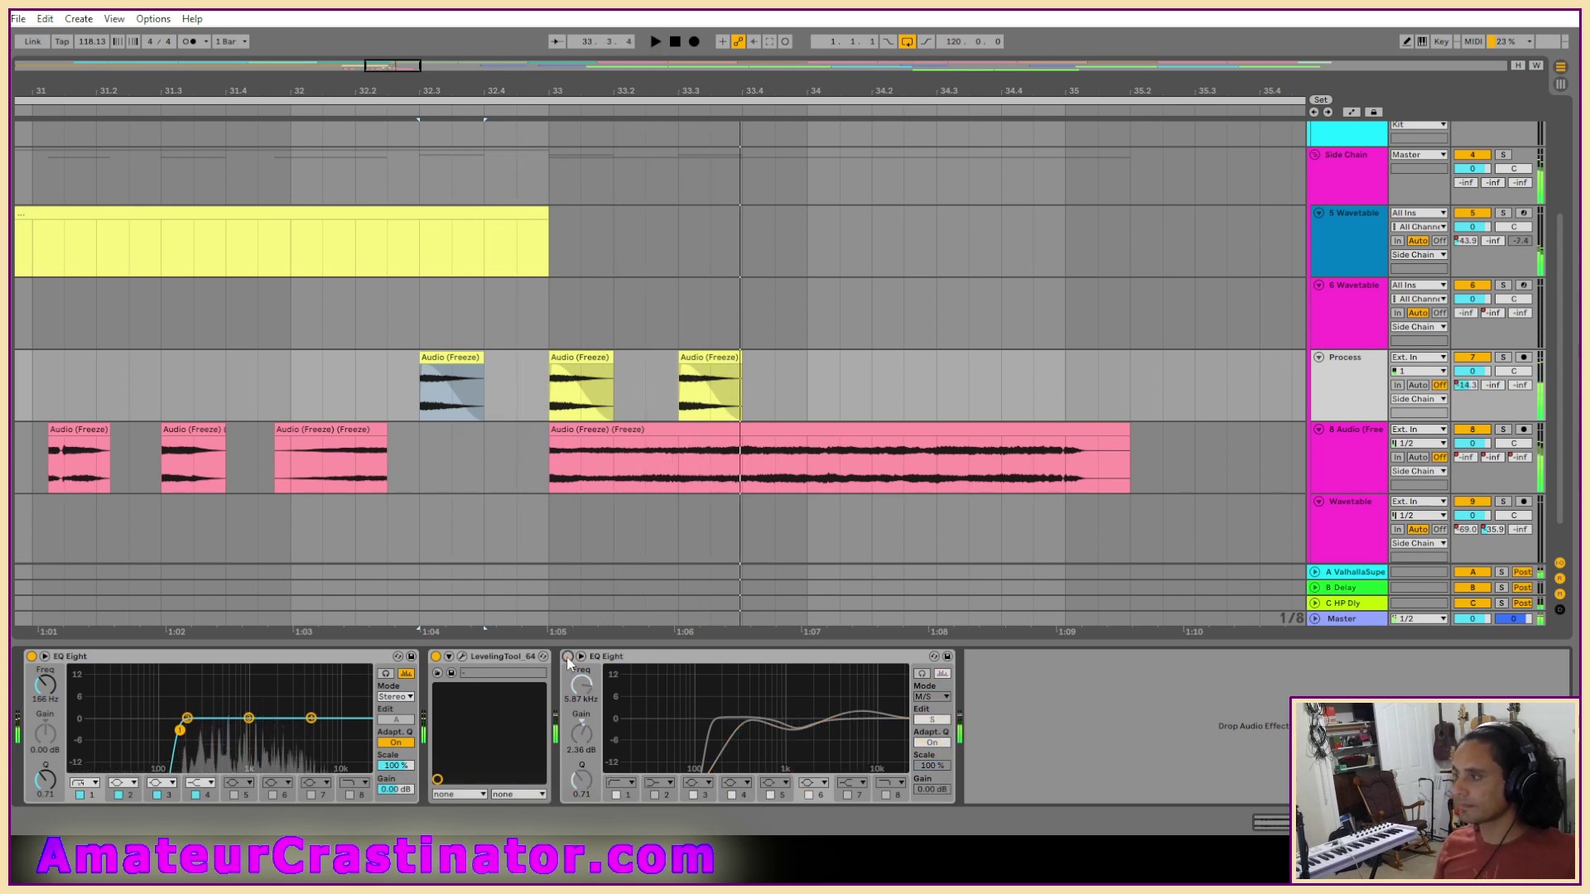
left_click(567, 656)
left_click(568, 656)
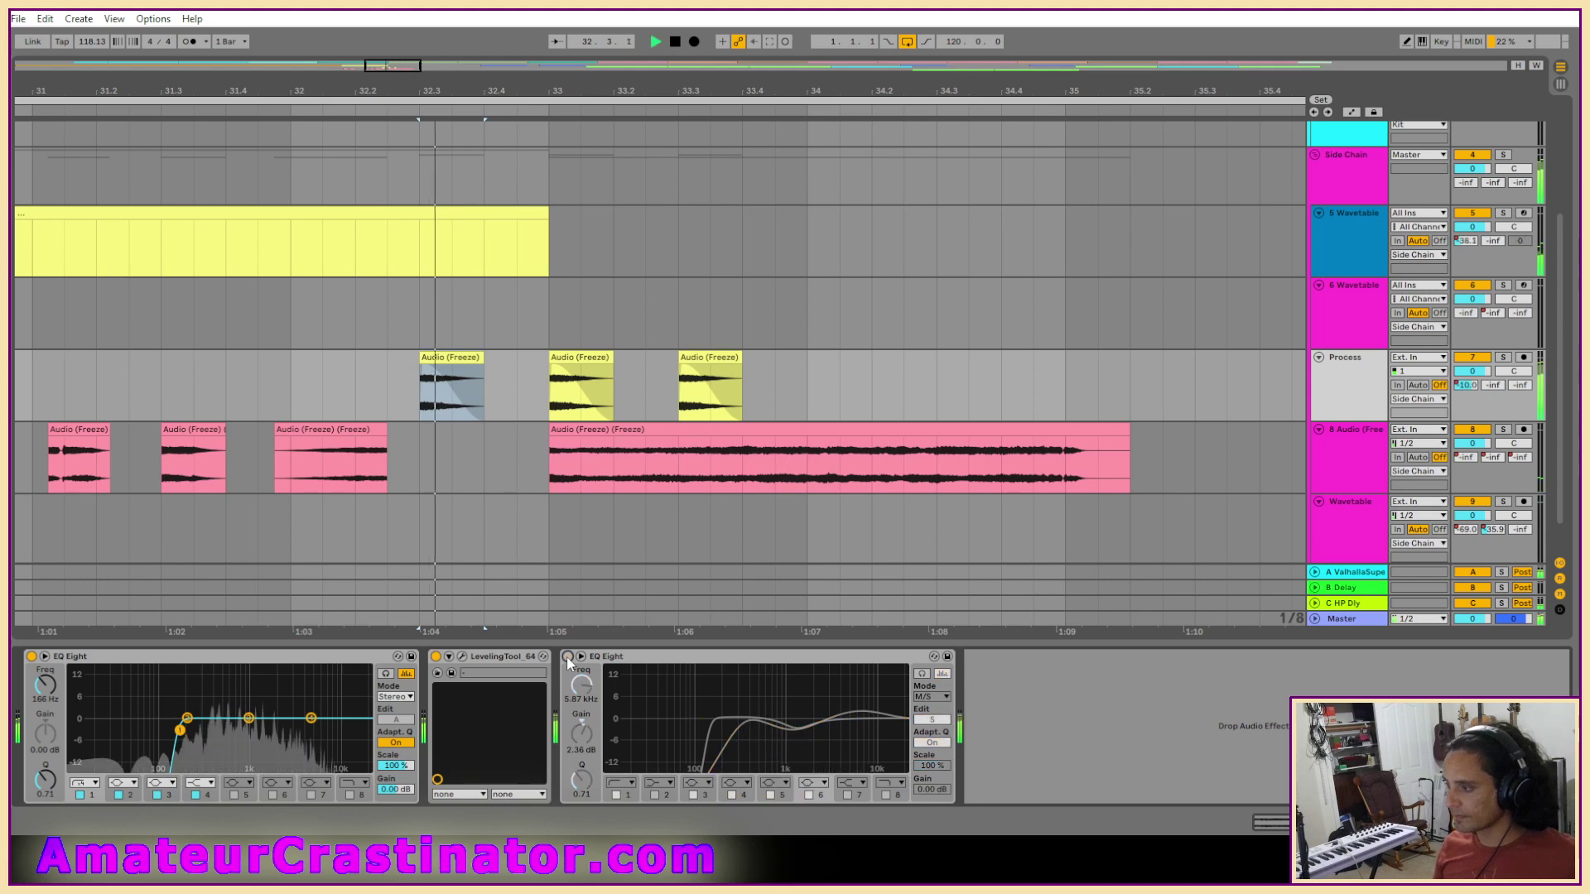
left_click(567, 655)
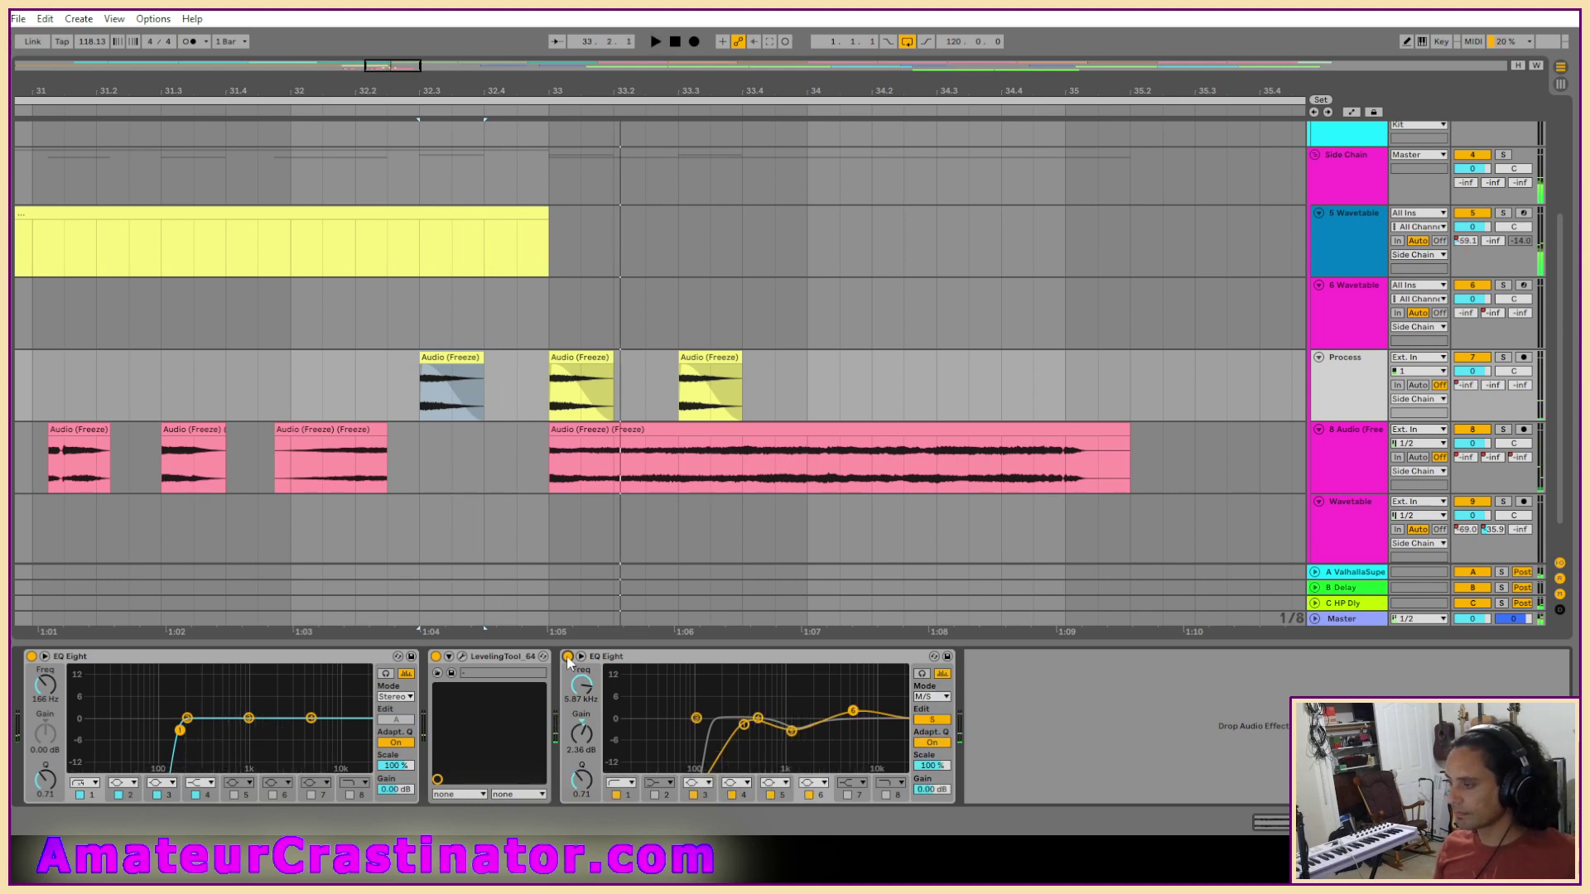
Return the second EQ Eight to Stereo mode and replay the Process clips.
left_click(939, 722)
key("space")
left_click(933, 697)
left_click(932, 709)
key("space")
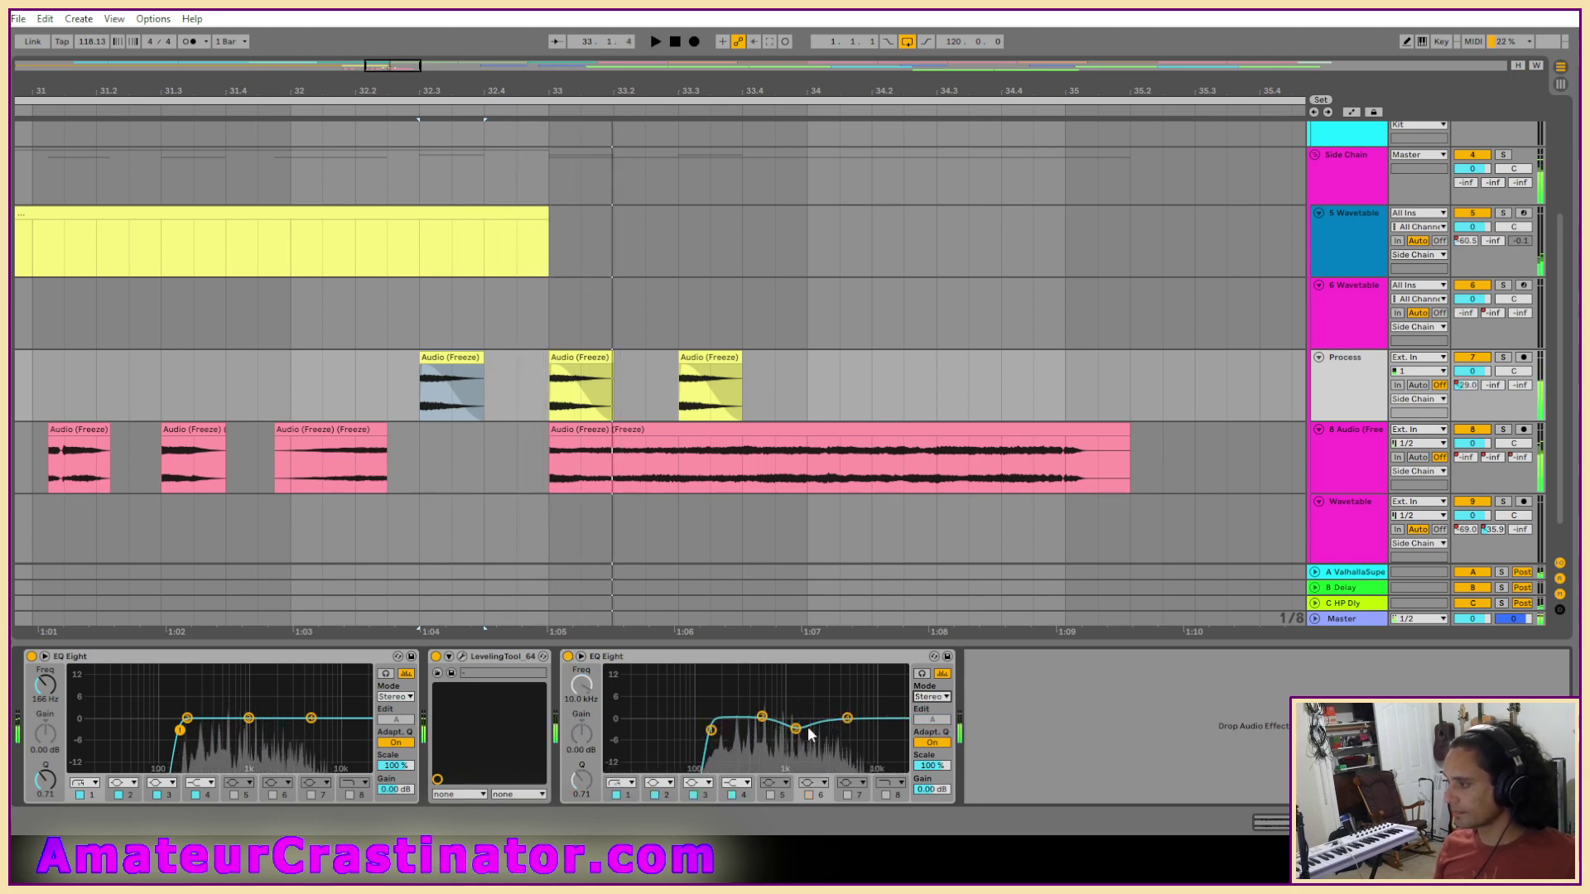
key("space")
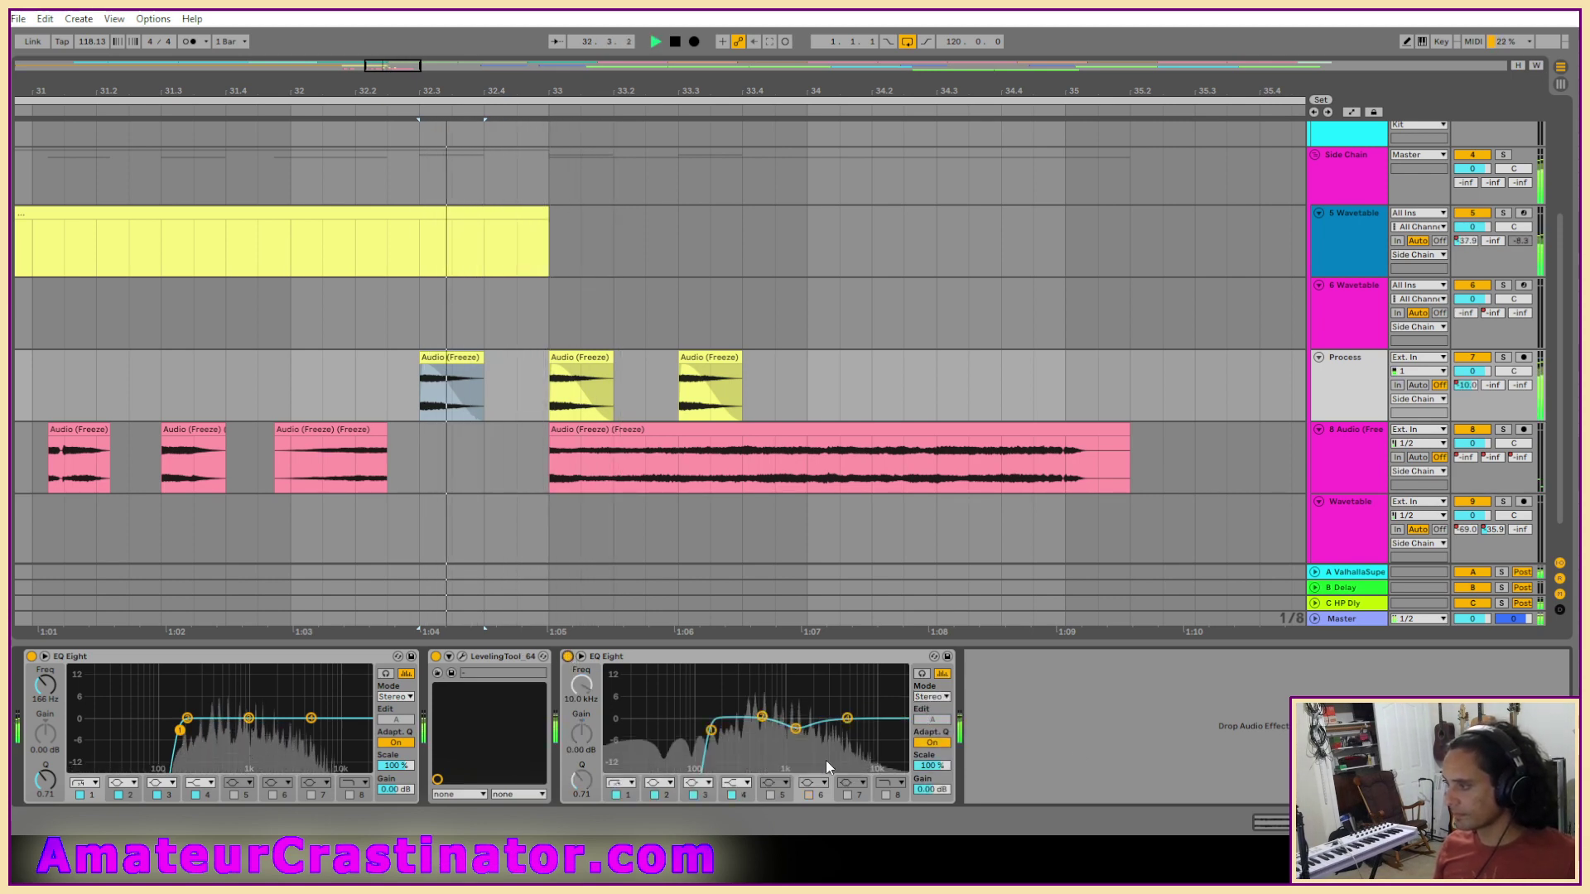
Give the second EQ Eight's band 1 a gentler low cut at 306 Hz with Q 0.98 and flatten the other bands.
left_click_drag(795, 729, 738, 728)
left_click(620, 783)
left_click(620, 698)
key("space")
key("space")
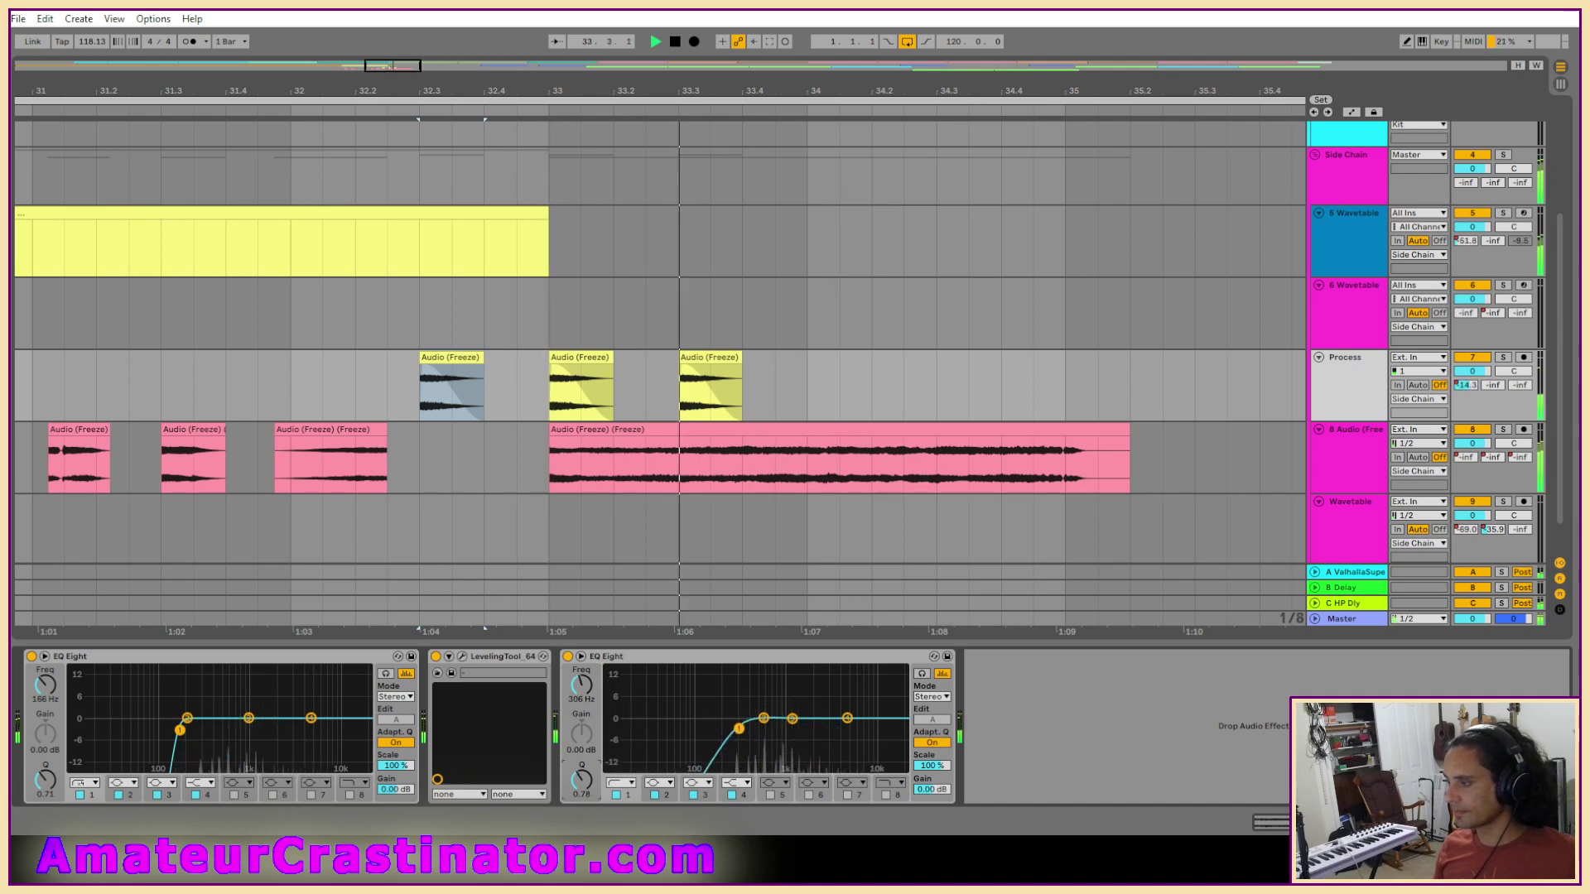
key("space")
Freeze and flatten the Process track.
right_click(1368, 371)
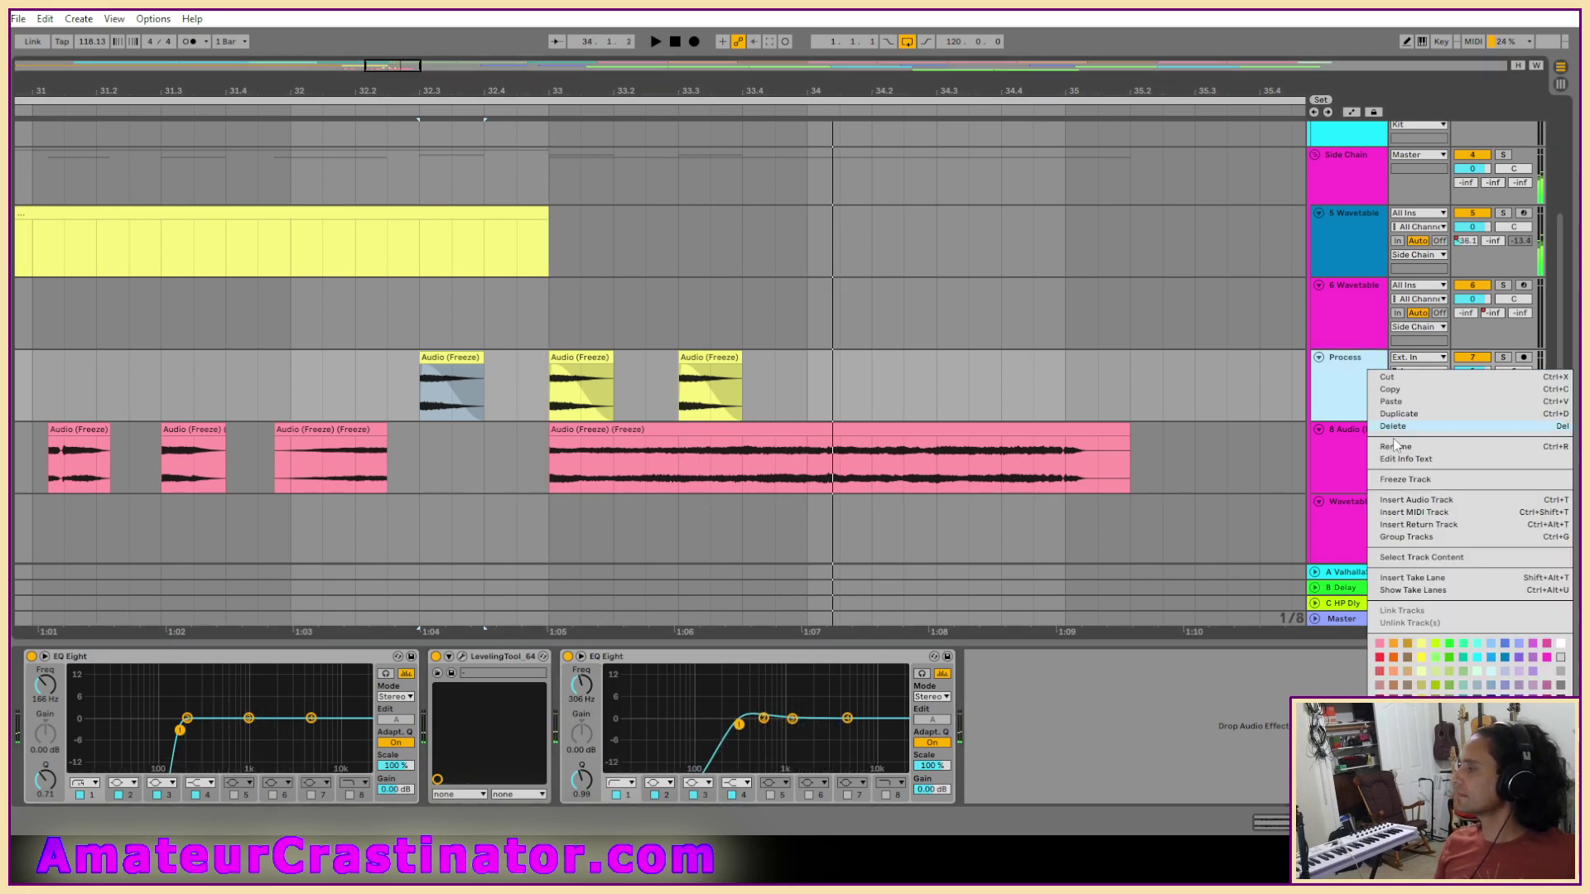
left_click(1401, 480)
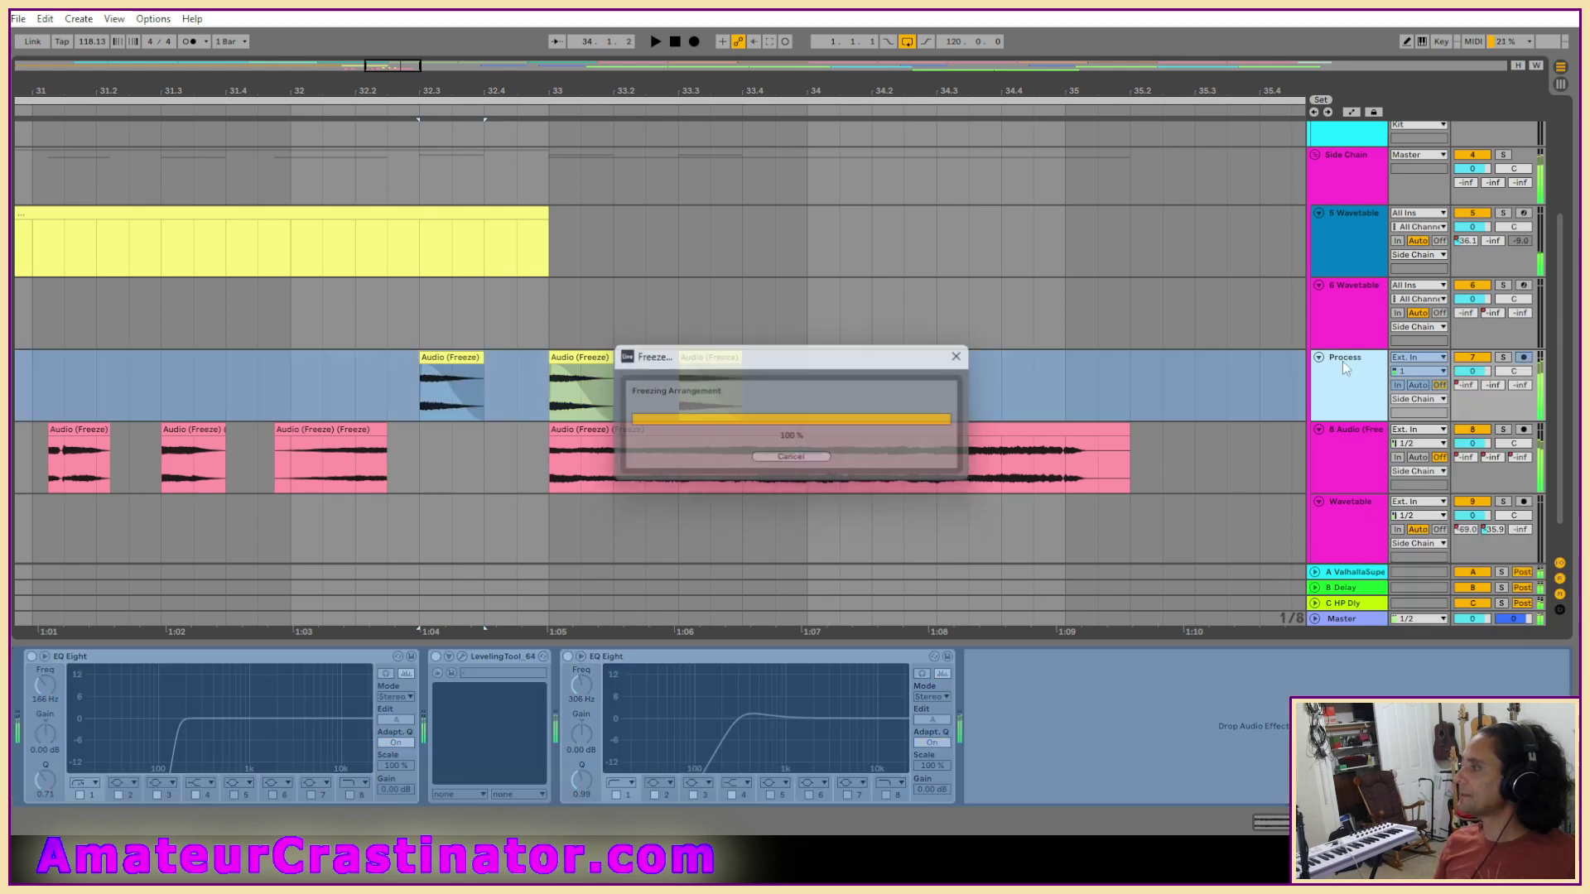
right_click(1347, 362)
left_click(1383, 481)
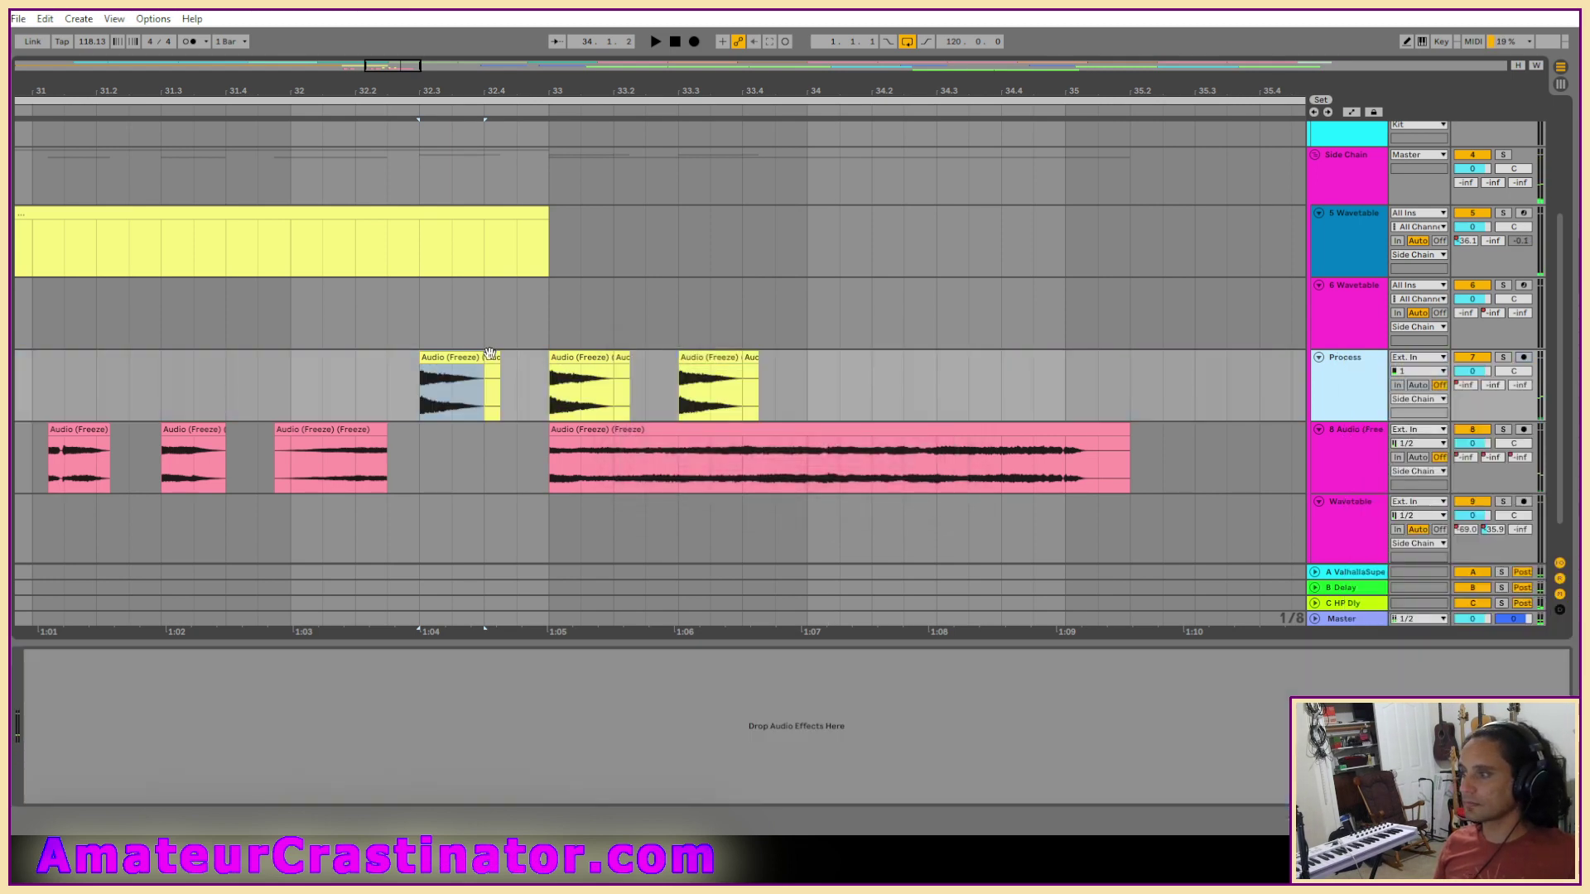
Recolour the three flattened Process clips pink and delete the short tail clips following each of them.
left_click(708, 357, "shift")
right_click(709, 356)
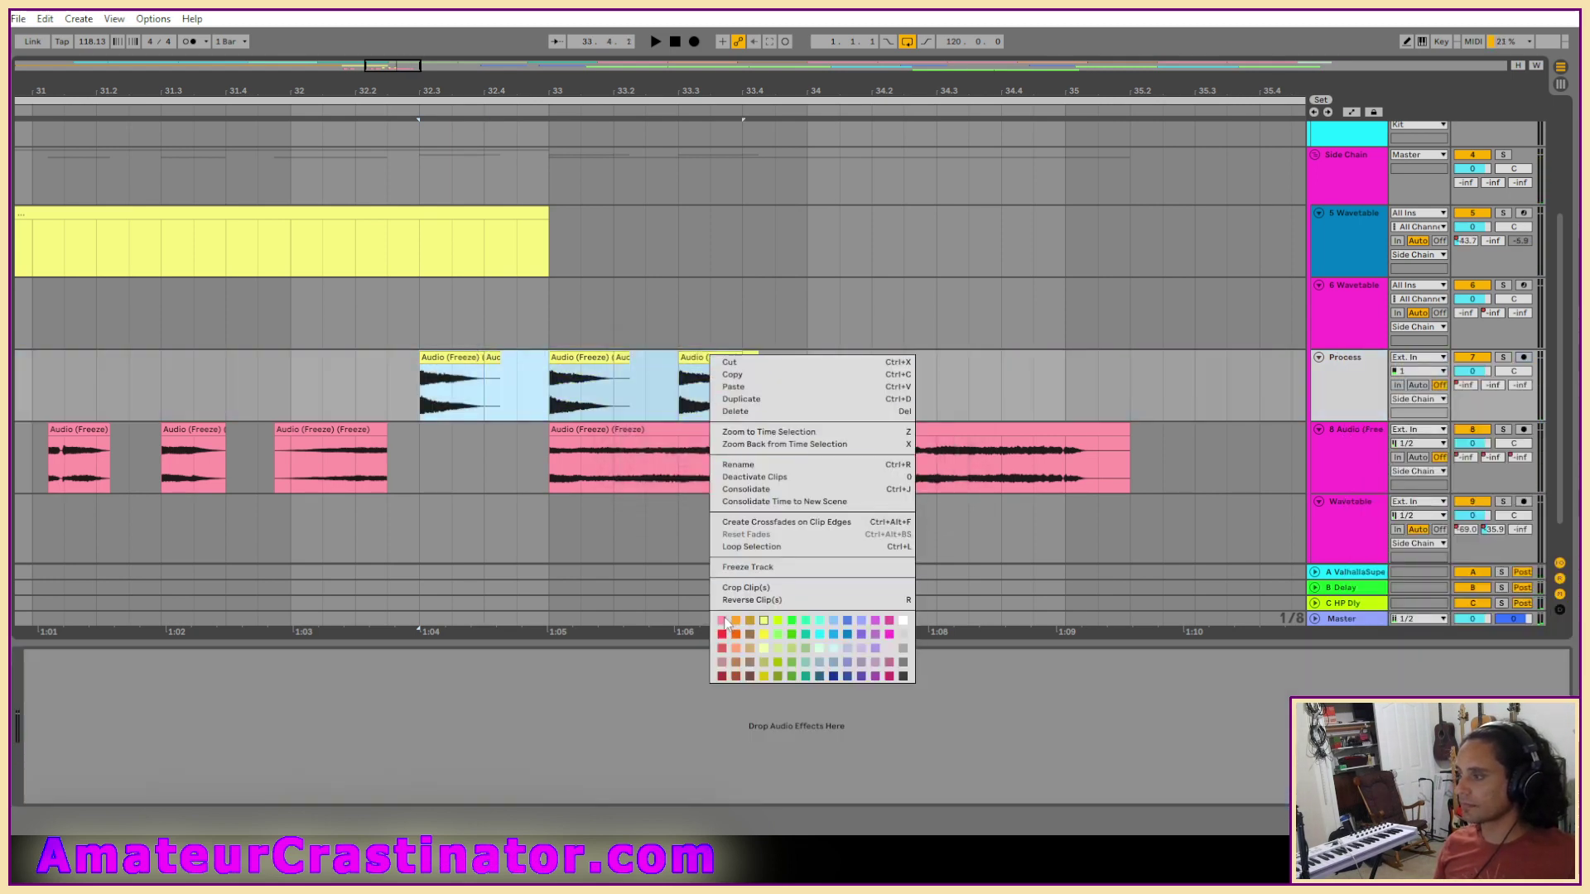
left_click(724, 621)
left_click(756, 357)
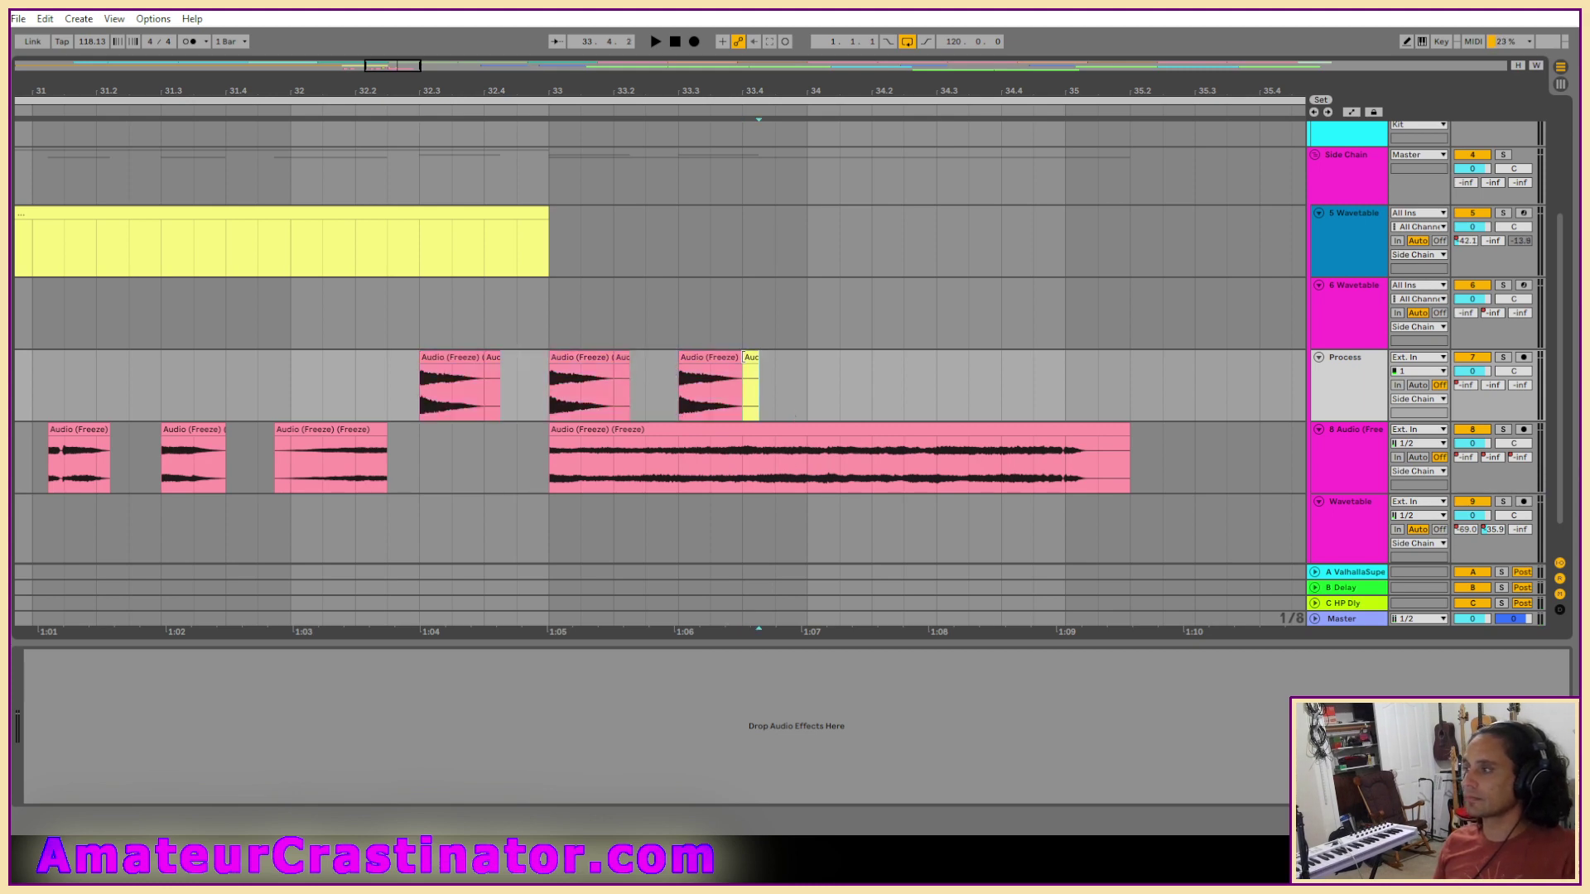
left_click(622, 356)
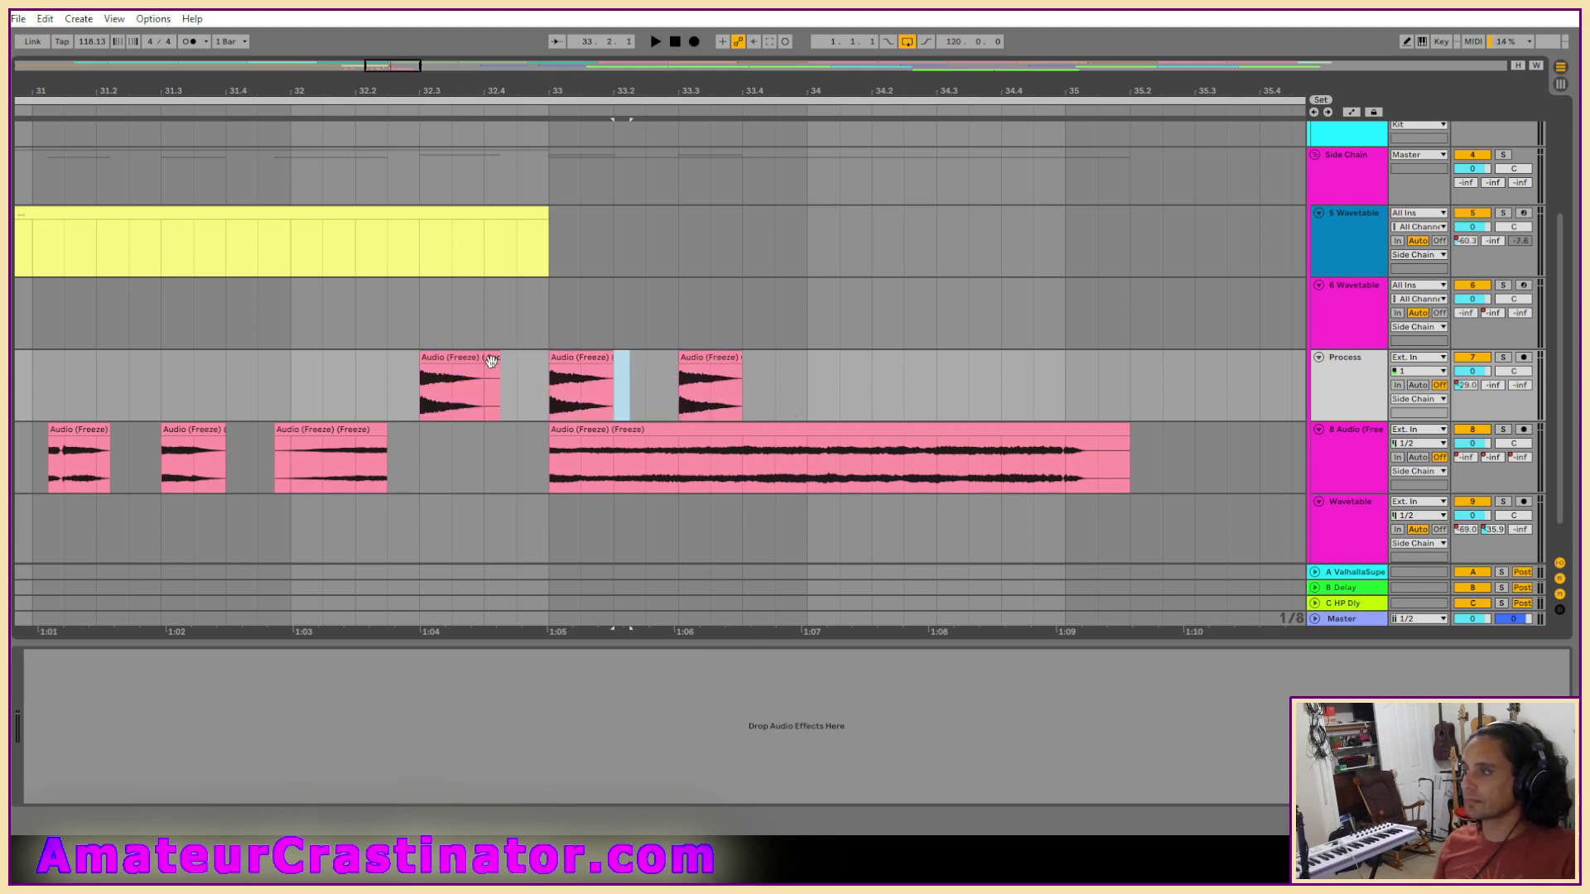
left_click(493, 364)
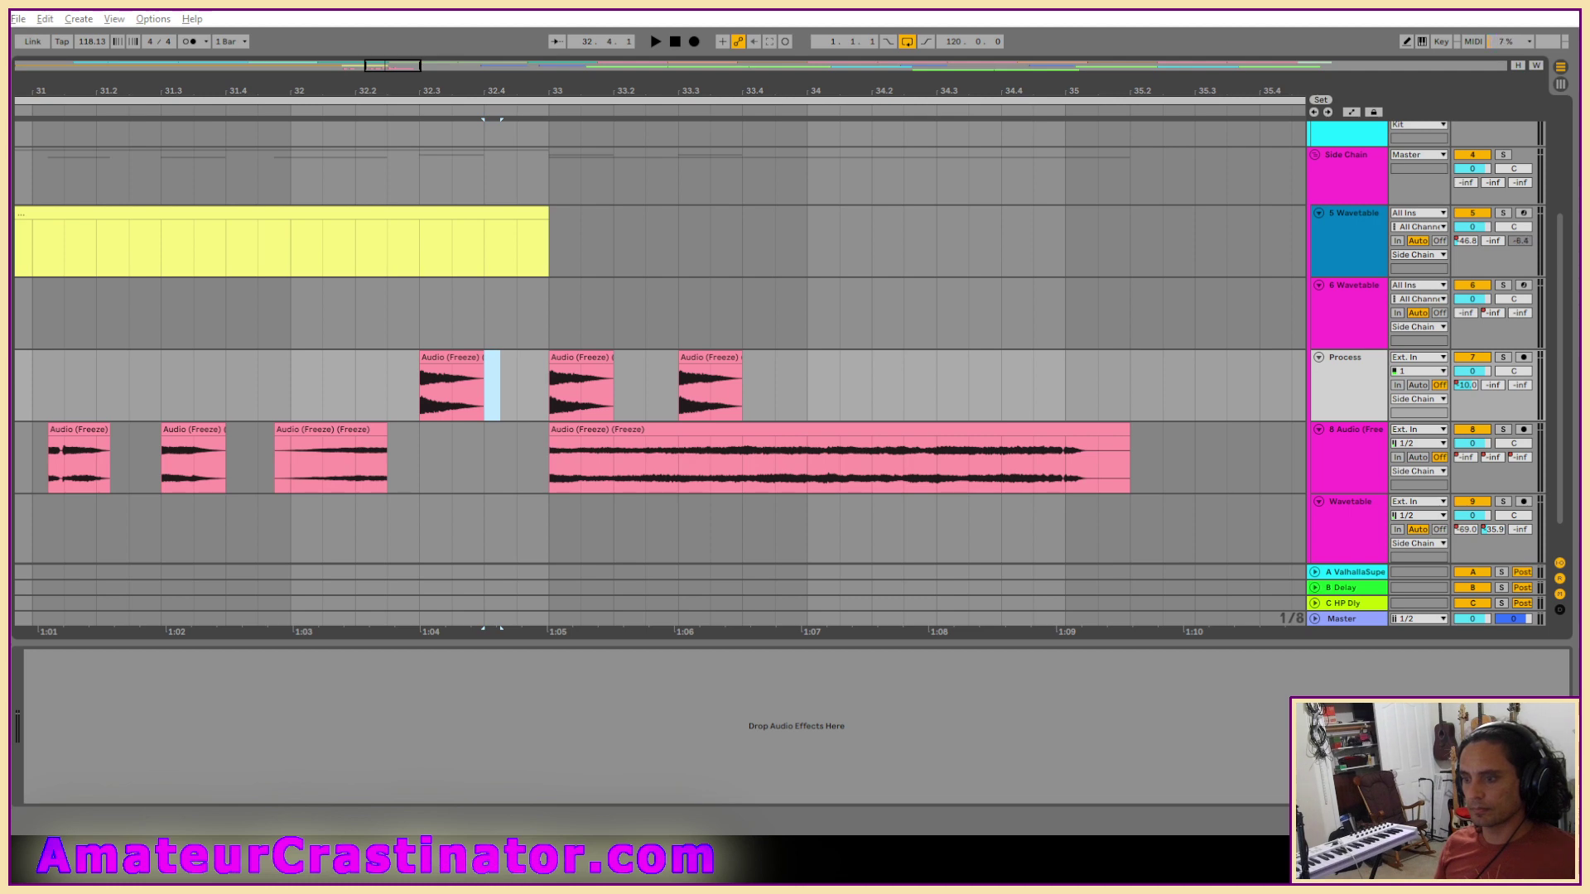
Reset the Wavetable audio track 9 to its default name and move the three Process clips down onto it.
left_click(452, 357)
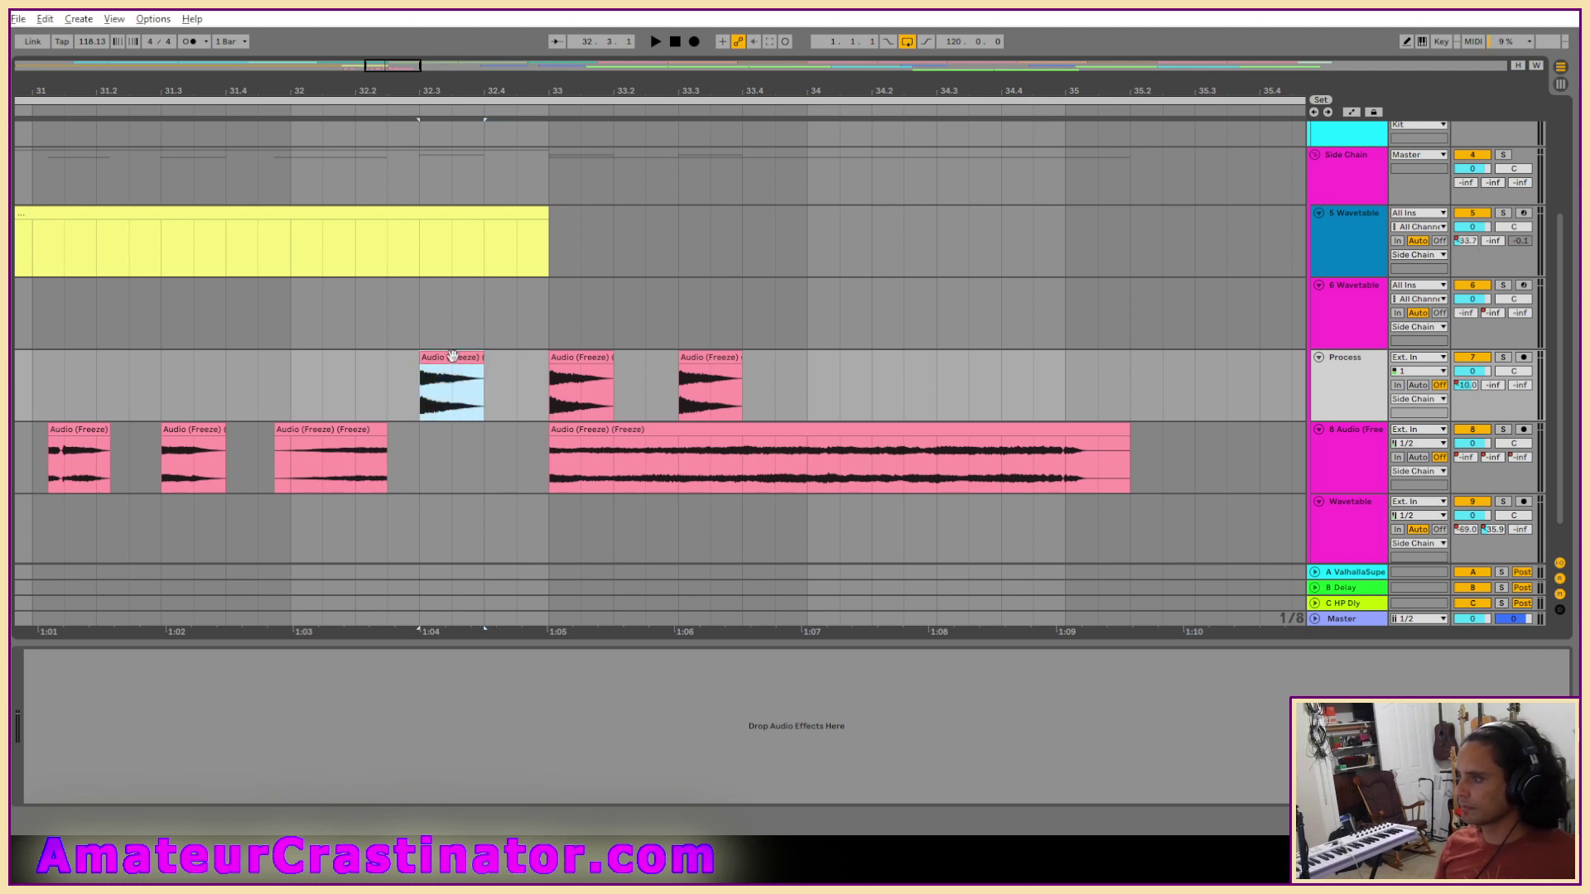
left_click(718, 353, "shift")
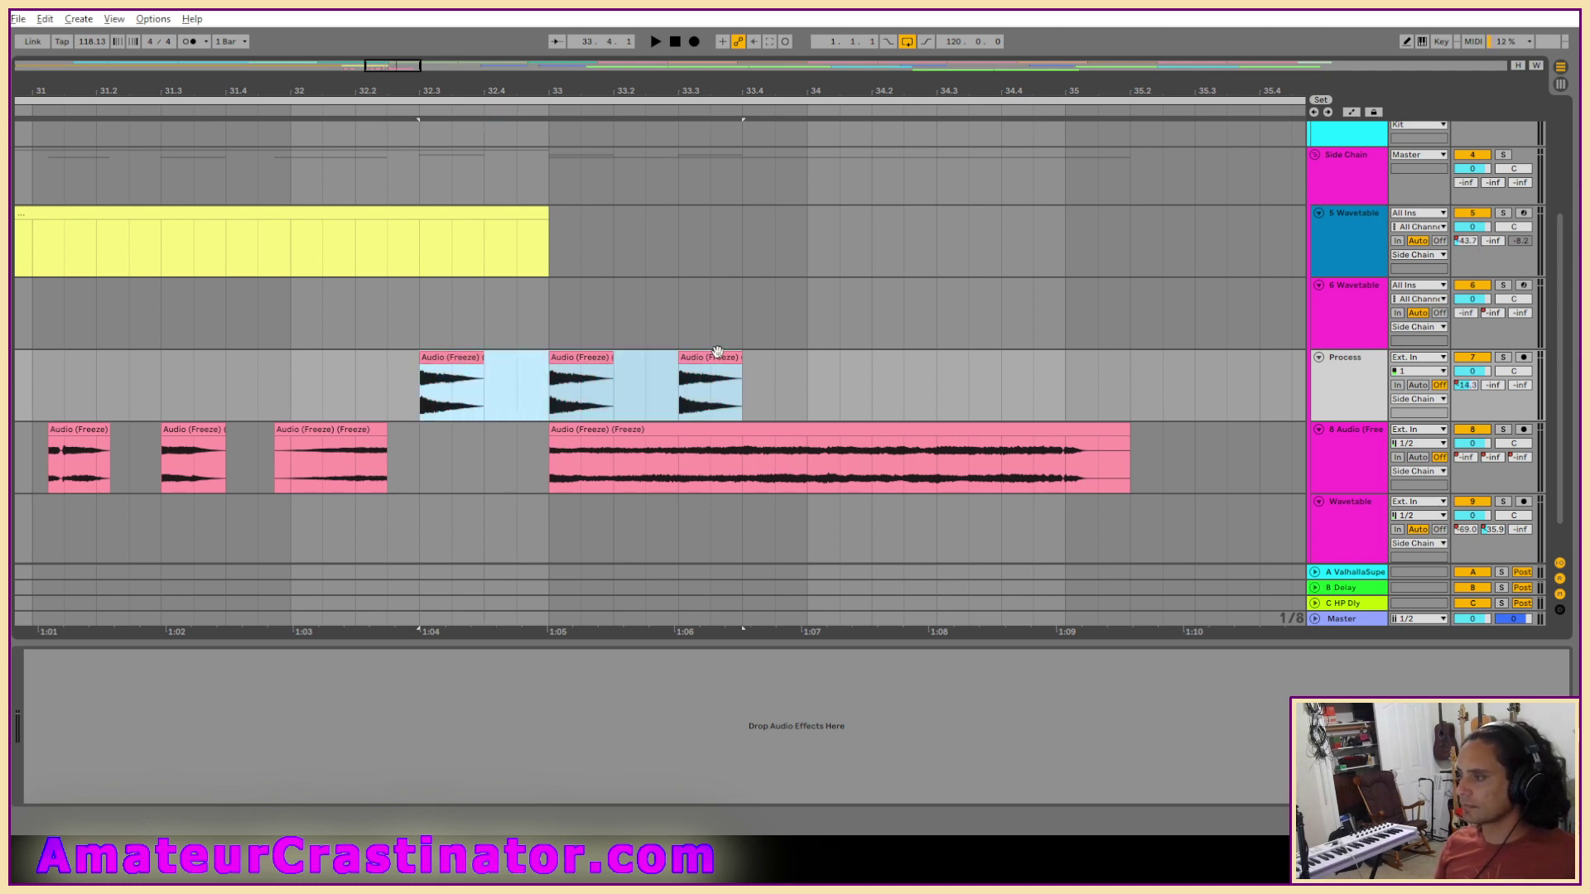
scroll(718, 356, "down", 2)
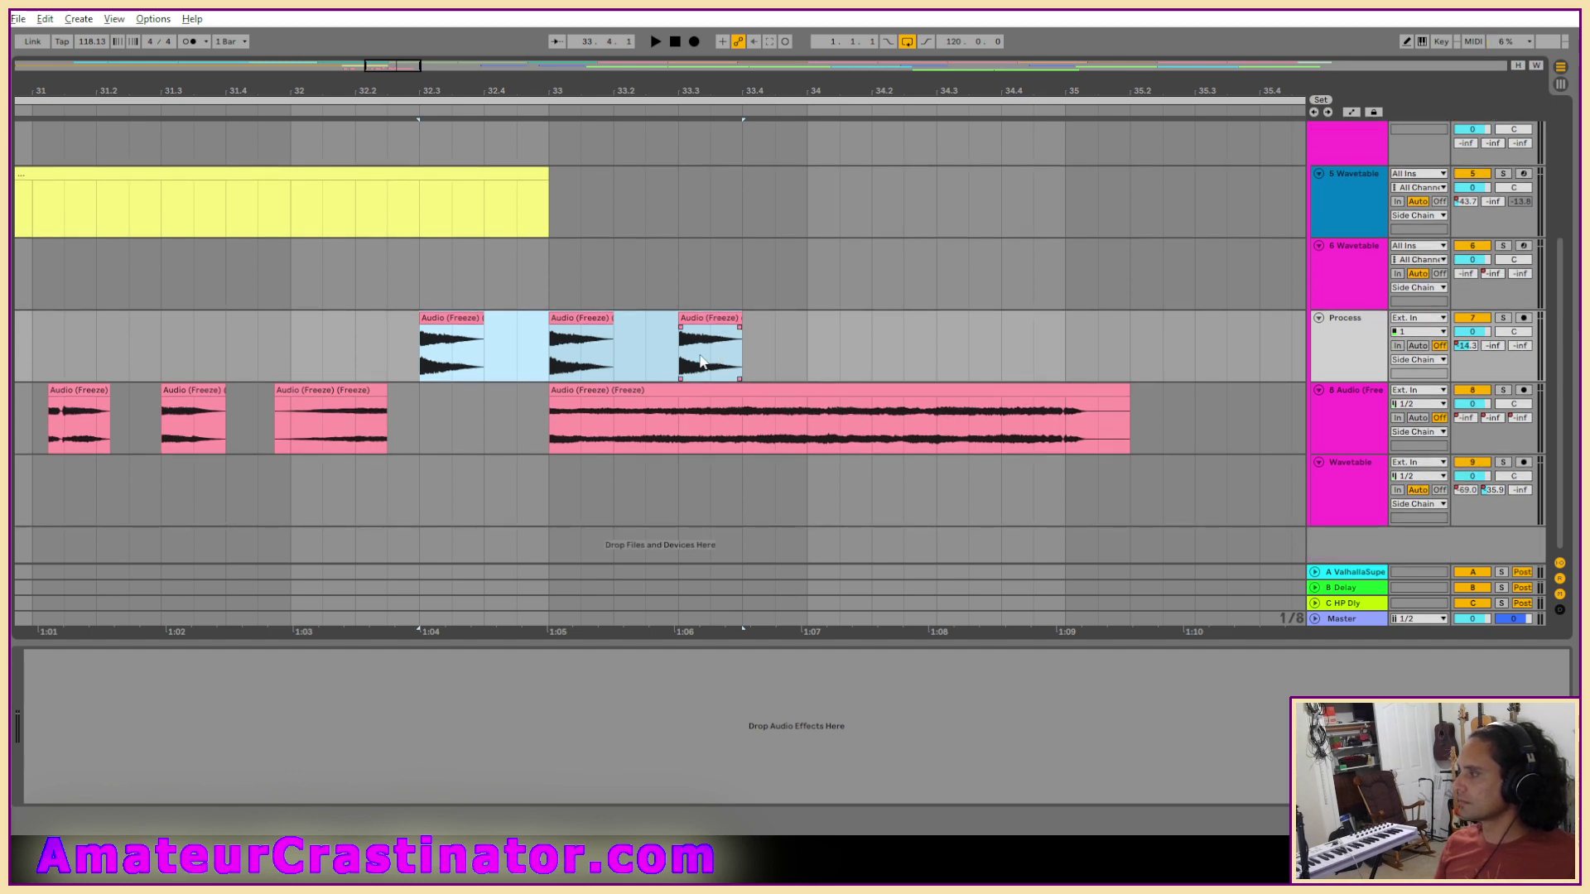
scroll(700, 361, "down", 5)
scroll(699, 362, "down", 5)
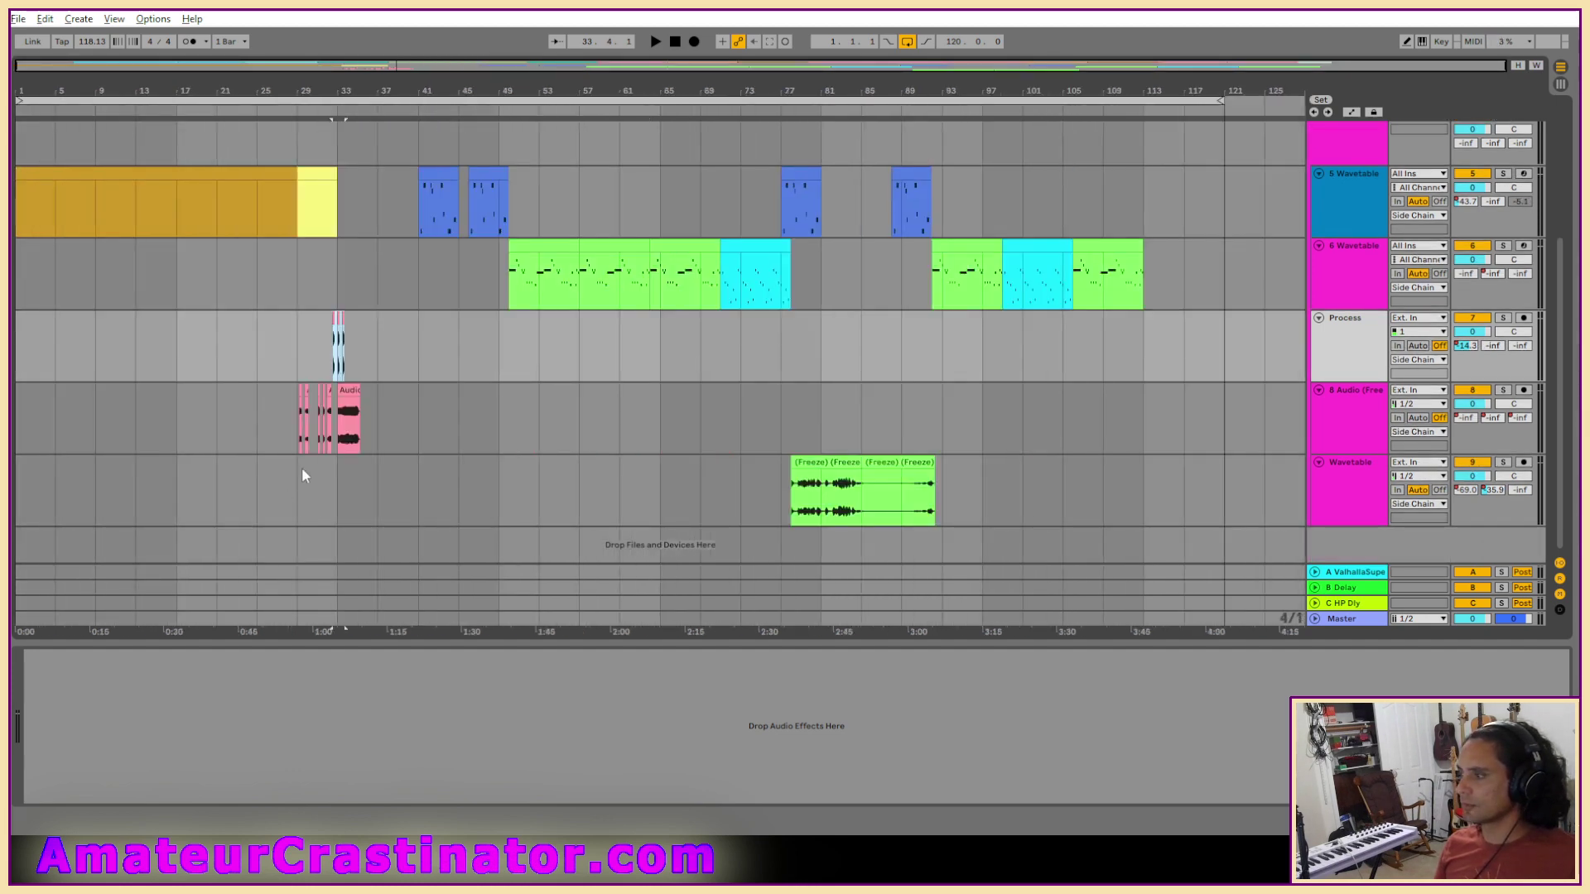
left_click(1345, 502)
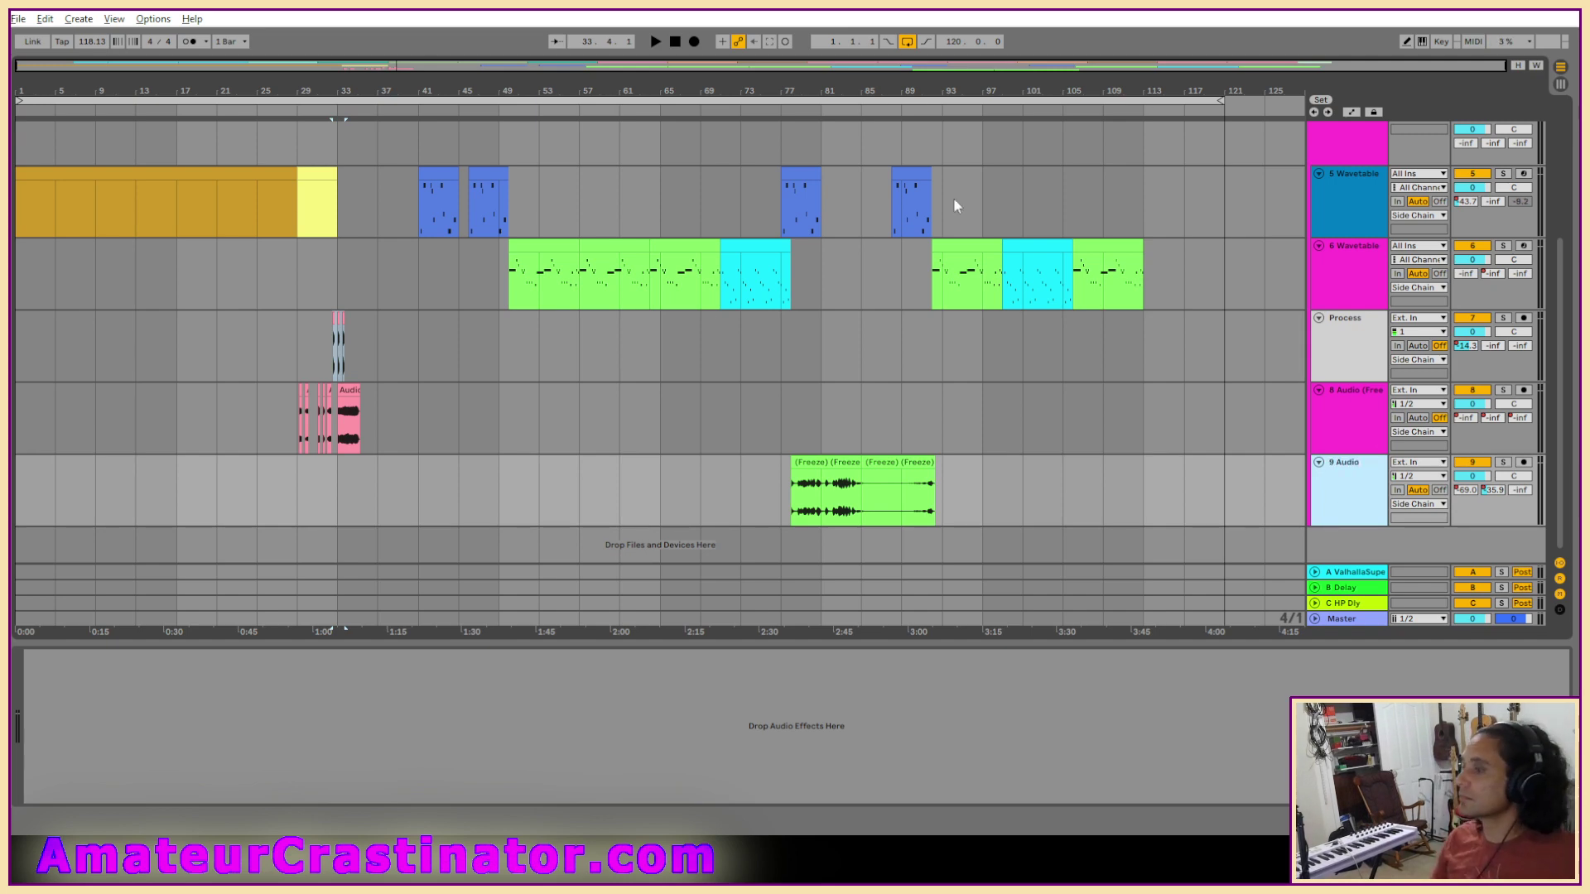
scroll(313, 308, "up", 10)
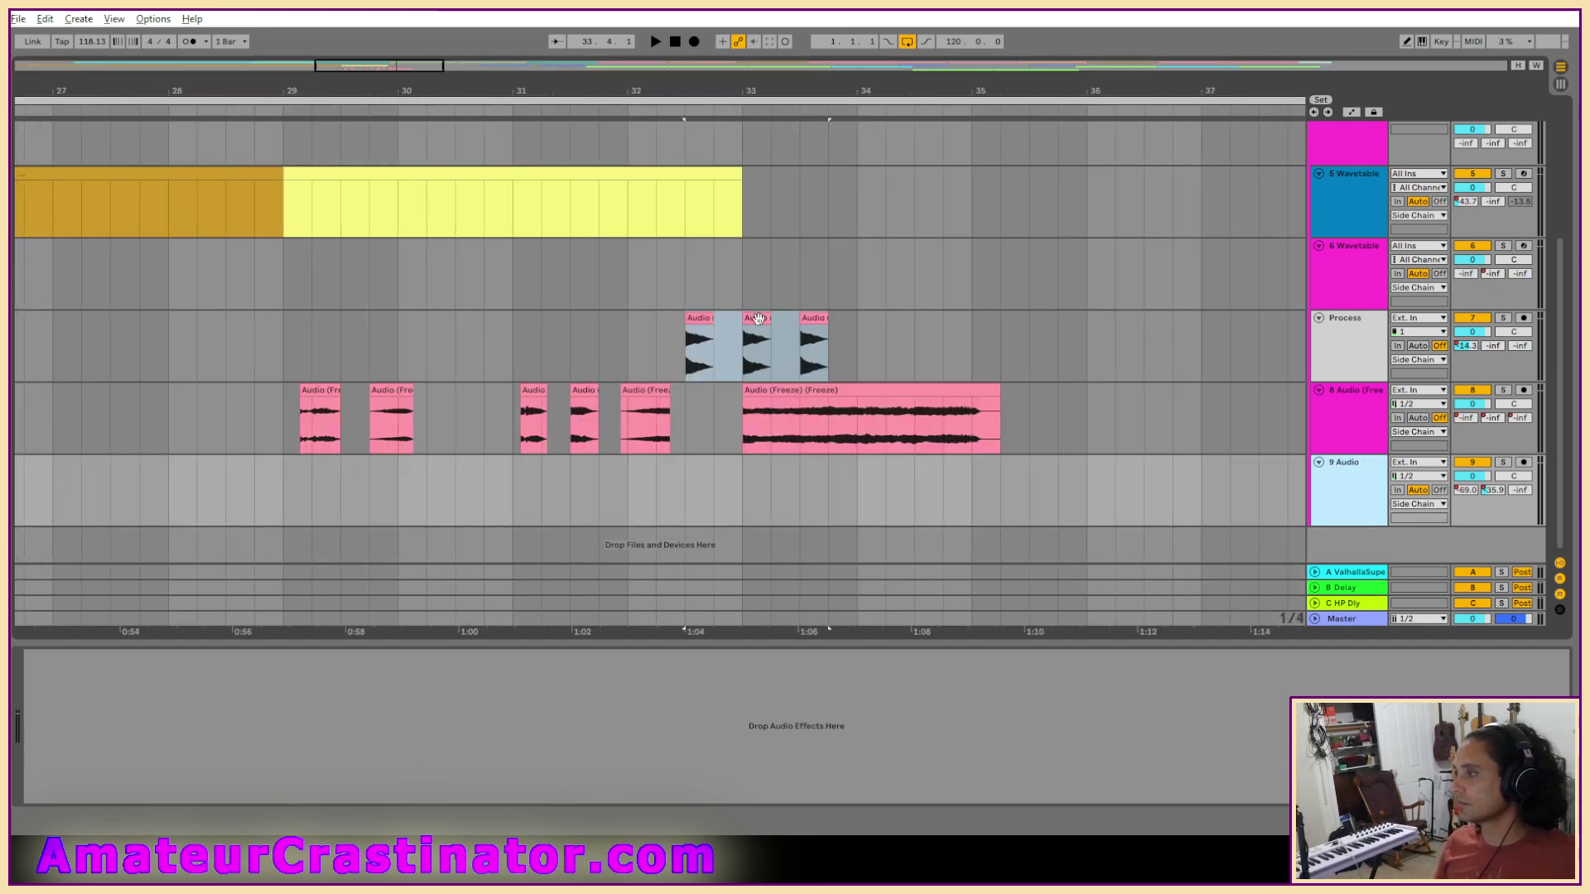
left_click_drag(758, 319, 759, 476)
Play the arrangement from around bar 28 to hear the moved clips in context.
left_click_drag(311, 497, 287, 497)
scroll(456, 499, "down", 2)
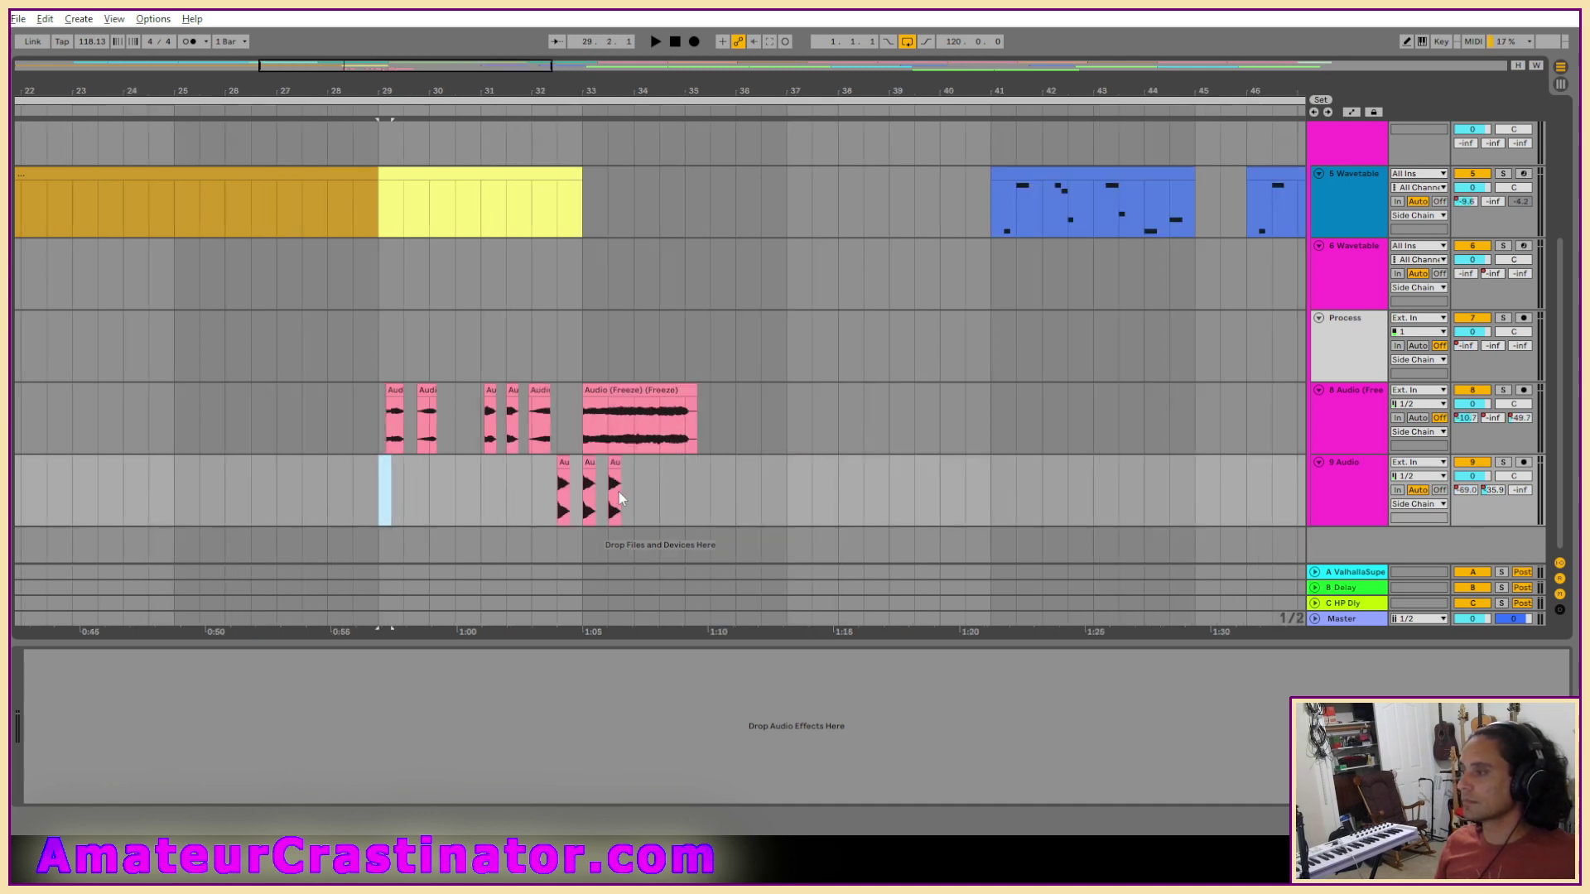
scroll(604, 507, "up", 3)
key("space")
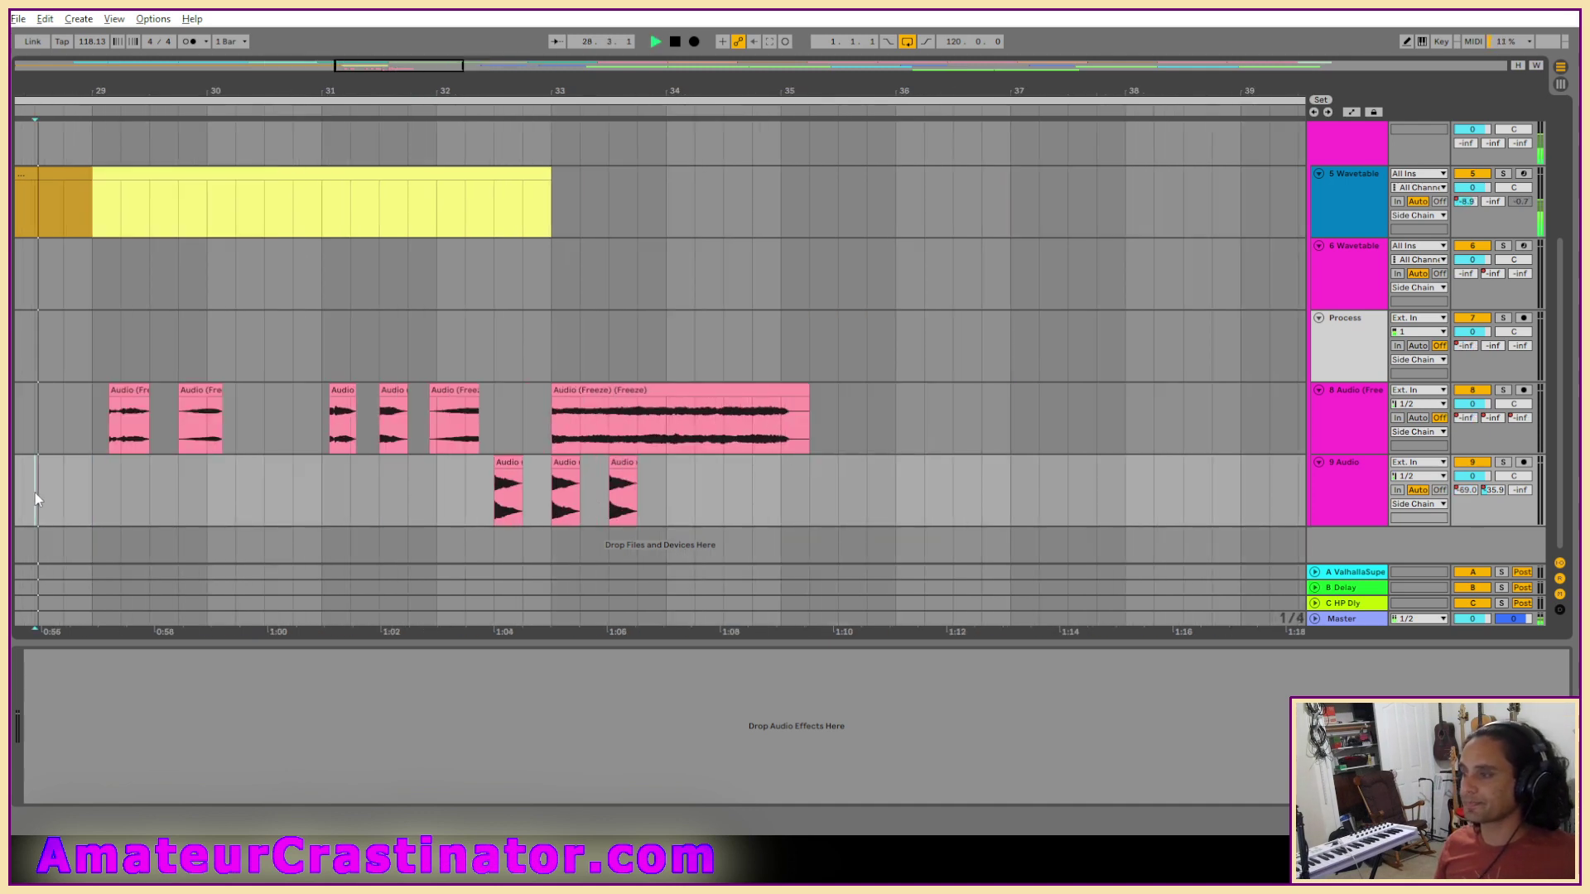
scroll(37, 496, "down", 5)
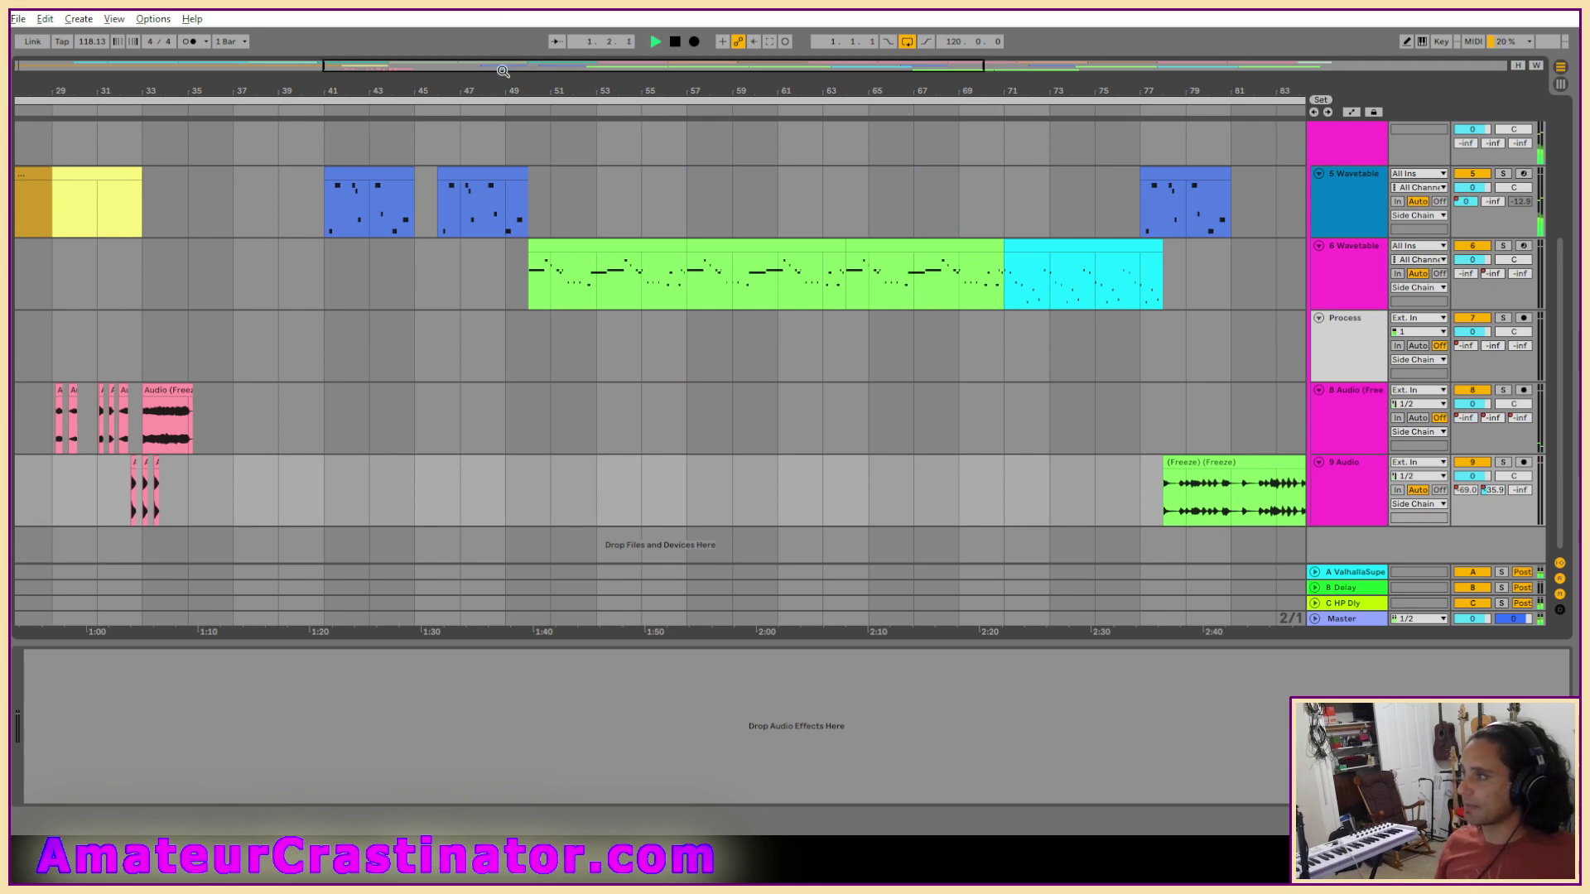
double_click(385, 86)
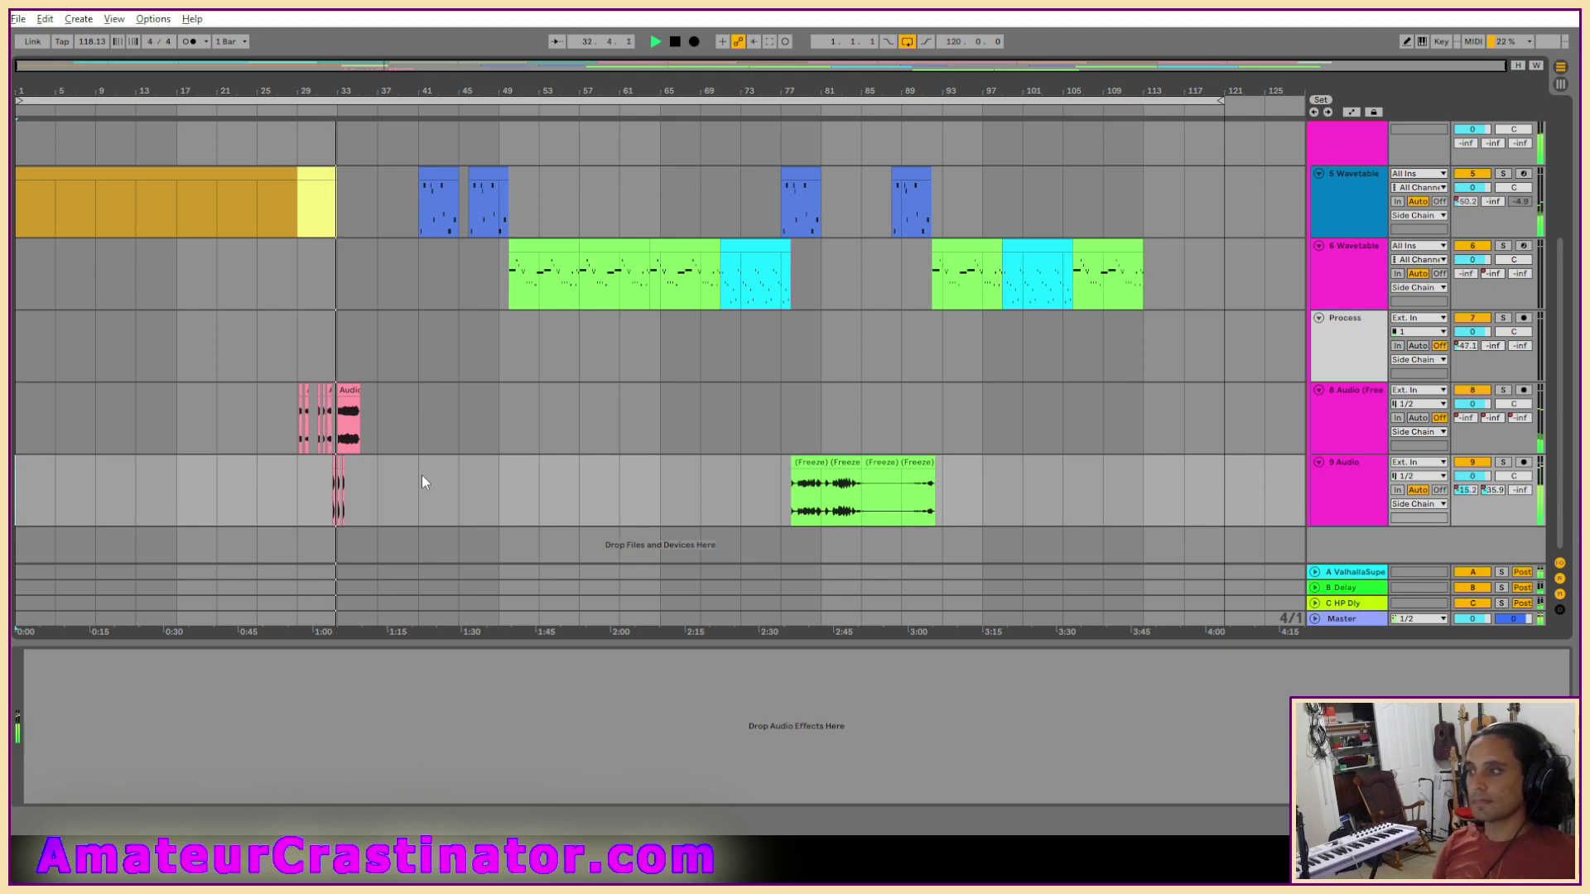
Enlarge the arrangement above the clip view and lower the gain of the three clips on track 9 to -6.20 dB.
scroll(295, 534, "up", 4)
scroll(455, 540, "up", 4)
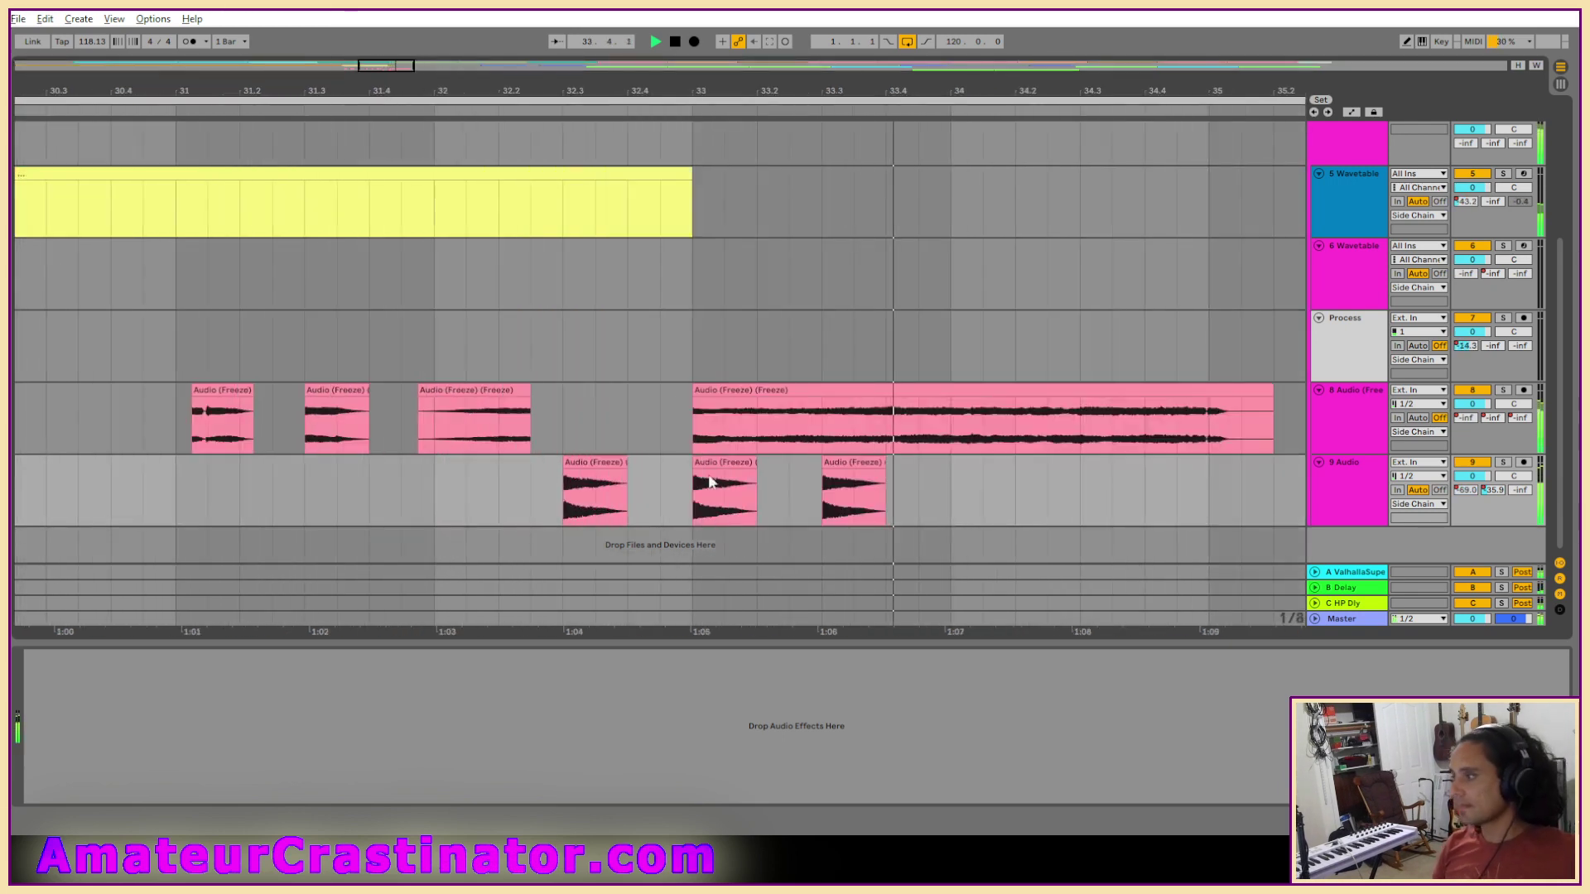
double_click(604, 462)
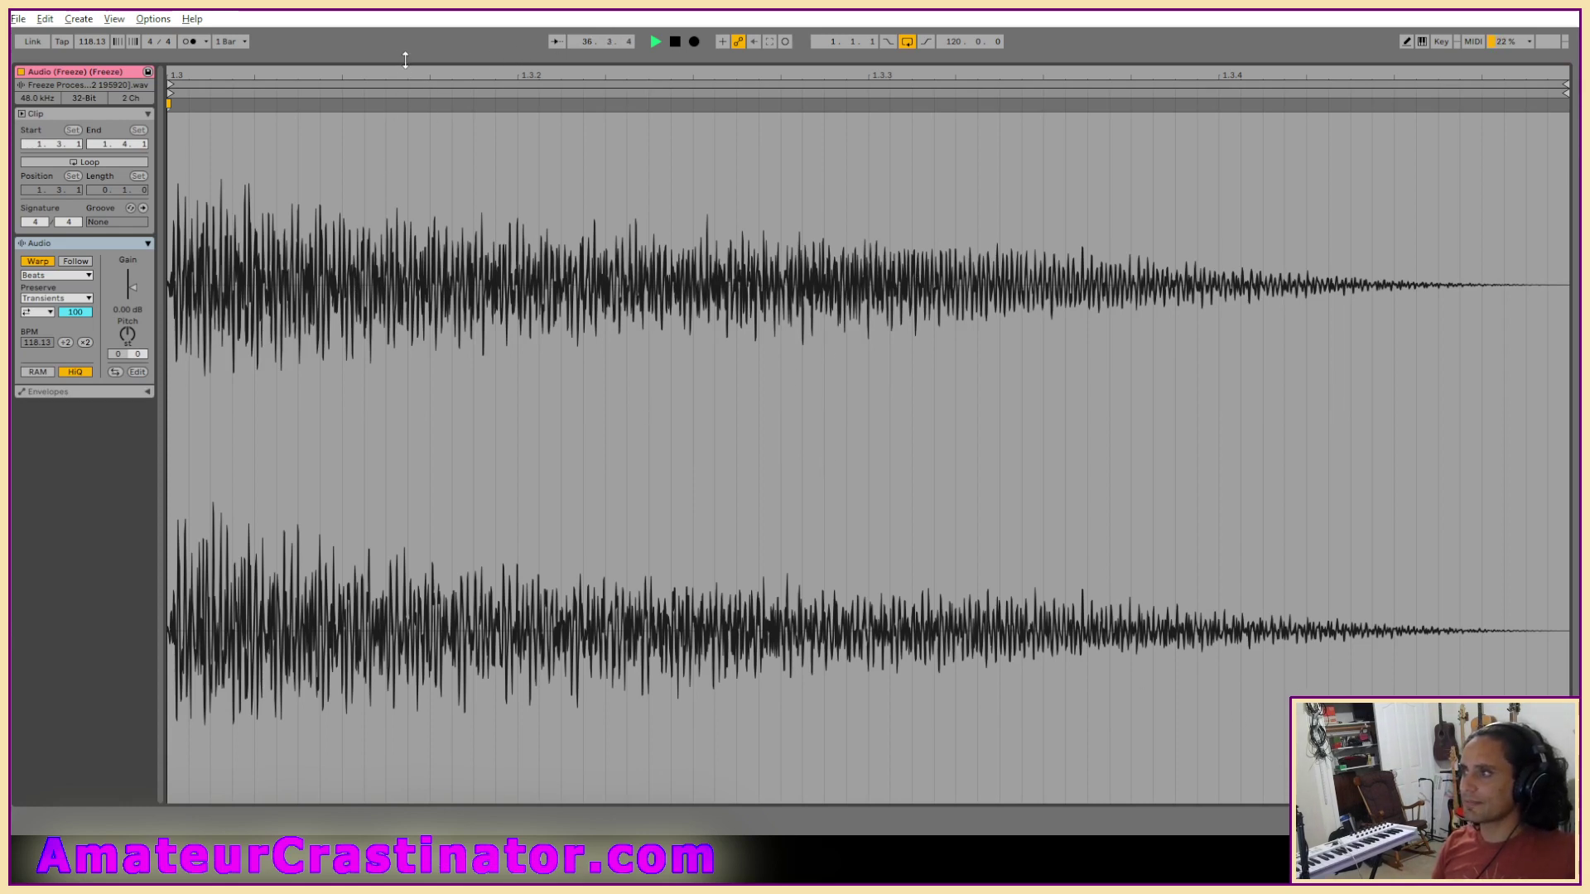
left_click_drag(401, 55, 405, 483)
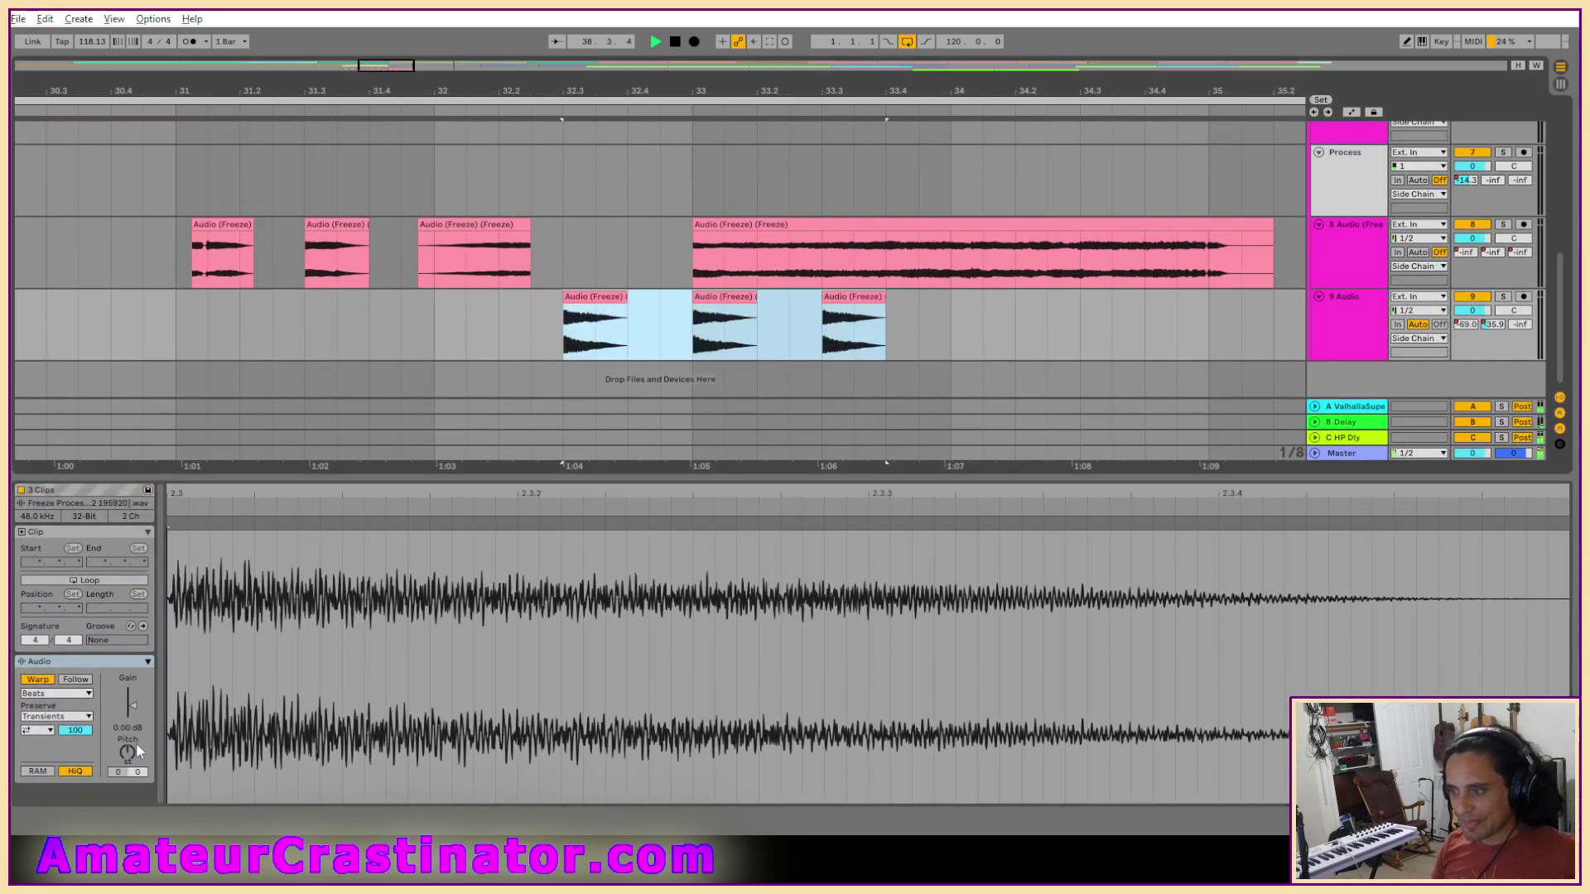
left_click_drag(129, 728, 130, 759)
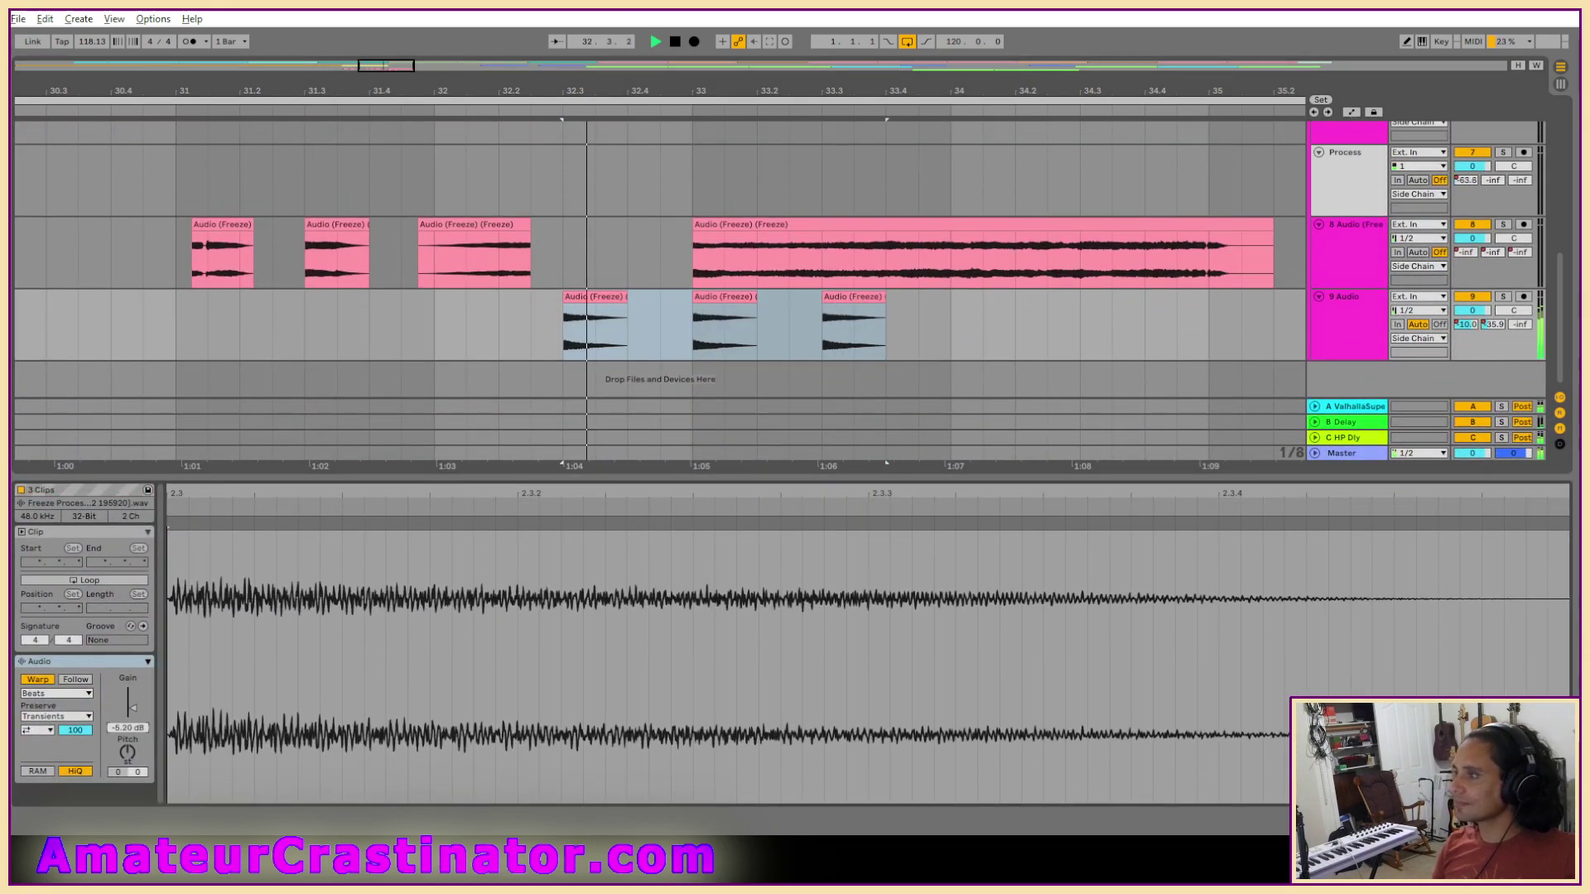
Play from the clip at 31.3 and from just before bar 31 to check the quieter clips against the others.
left_click(339, 222)
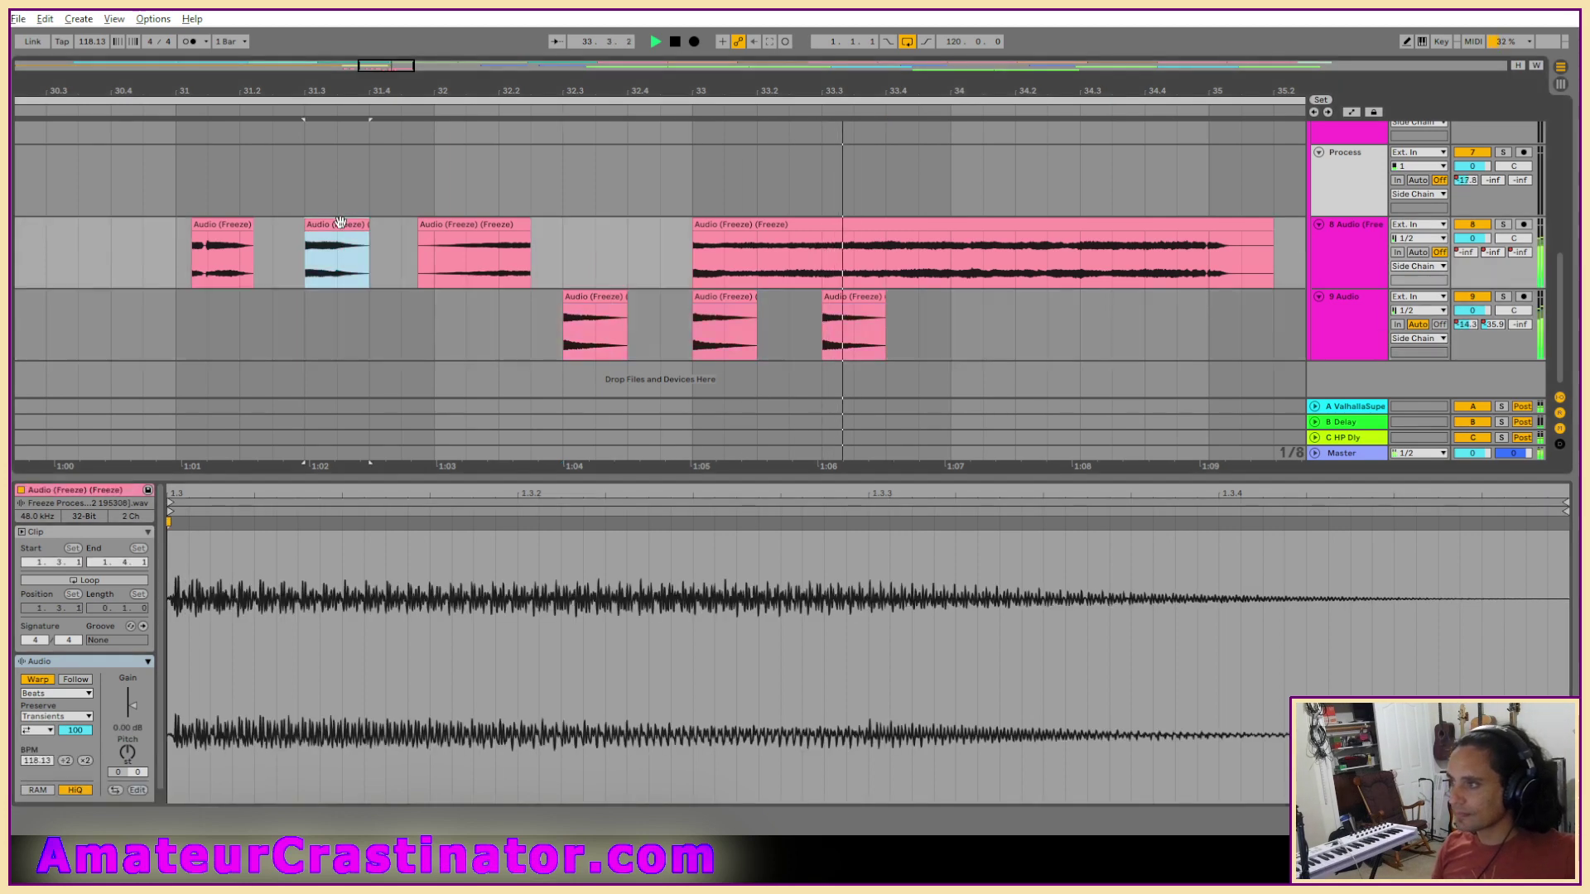
key("space")
key("space")
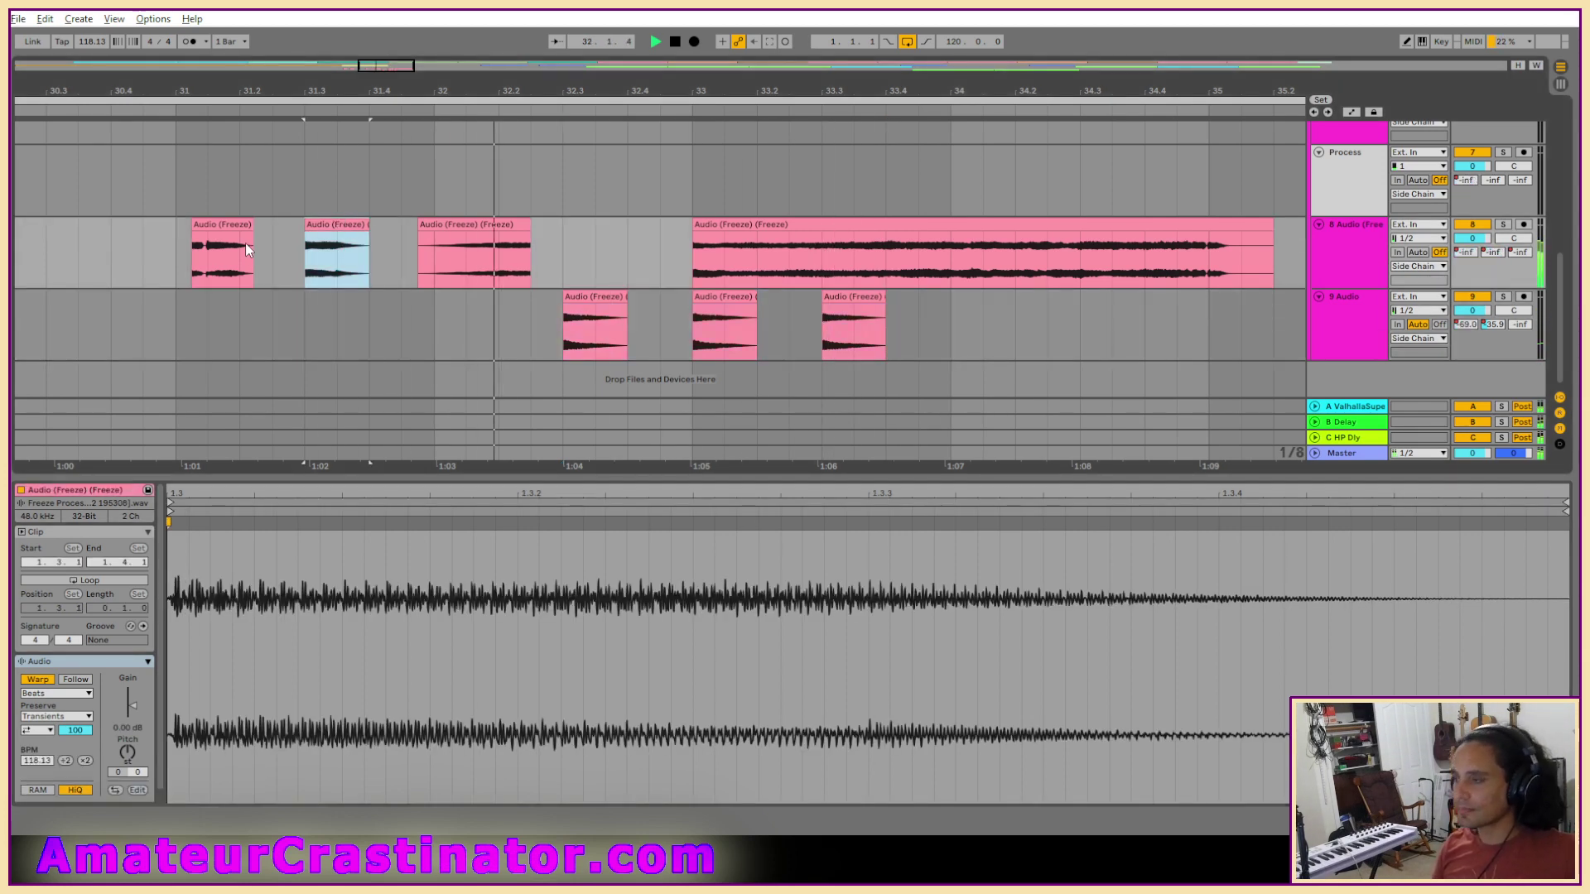
left_click(77, 313)
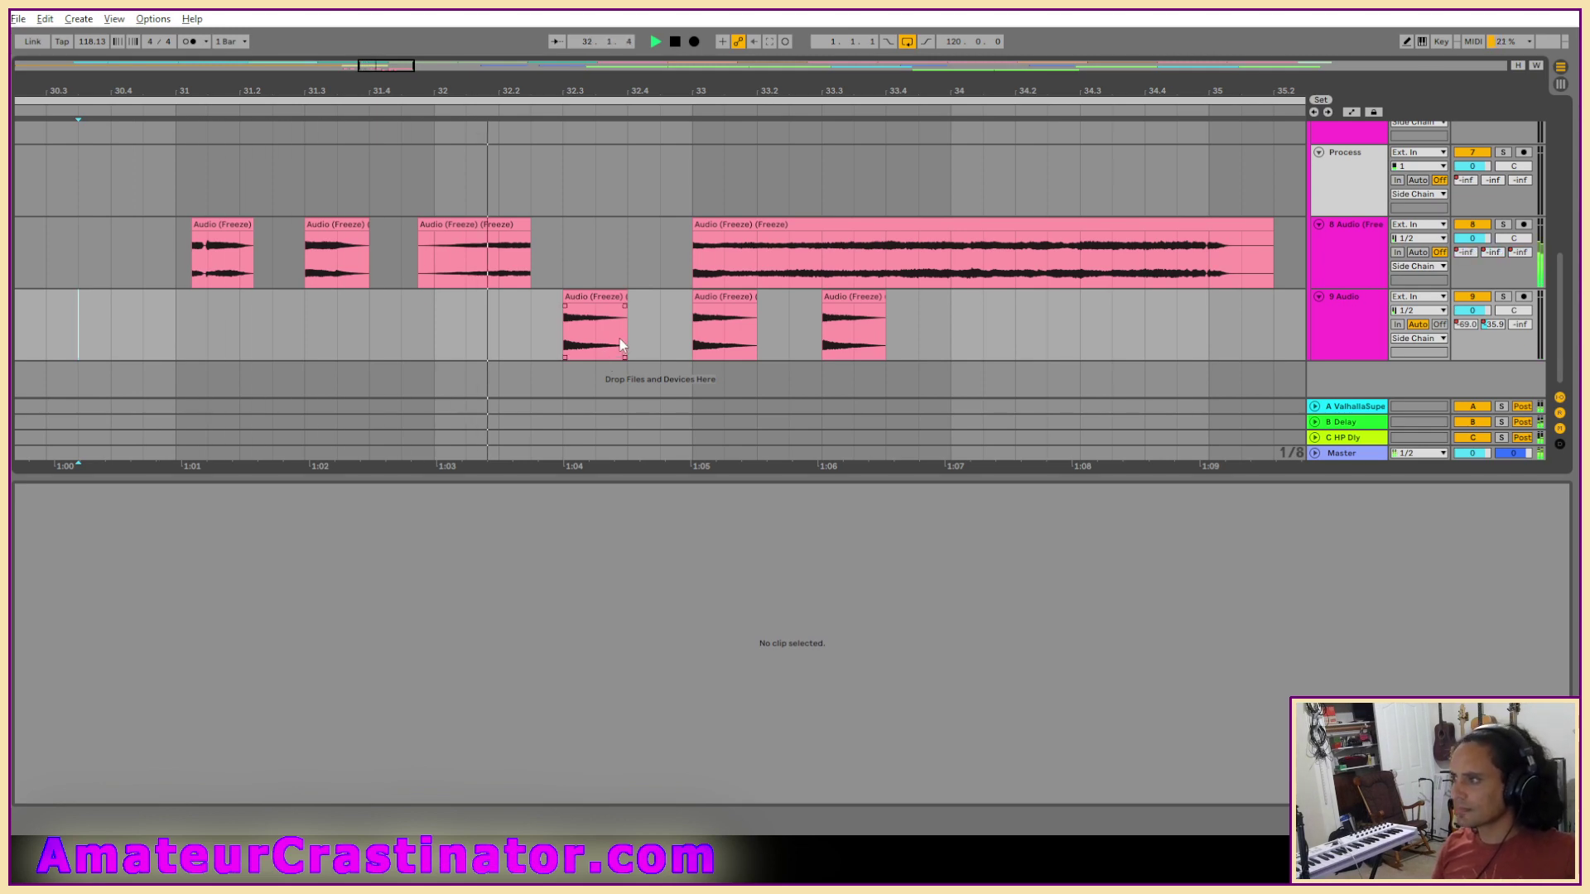
Play the arrangement from around bar 17 to hear the build-up into the frozen clips.
scroll(921, 290, "down", 5)
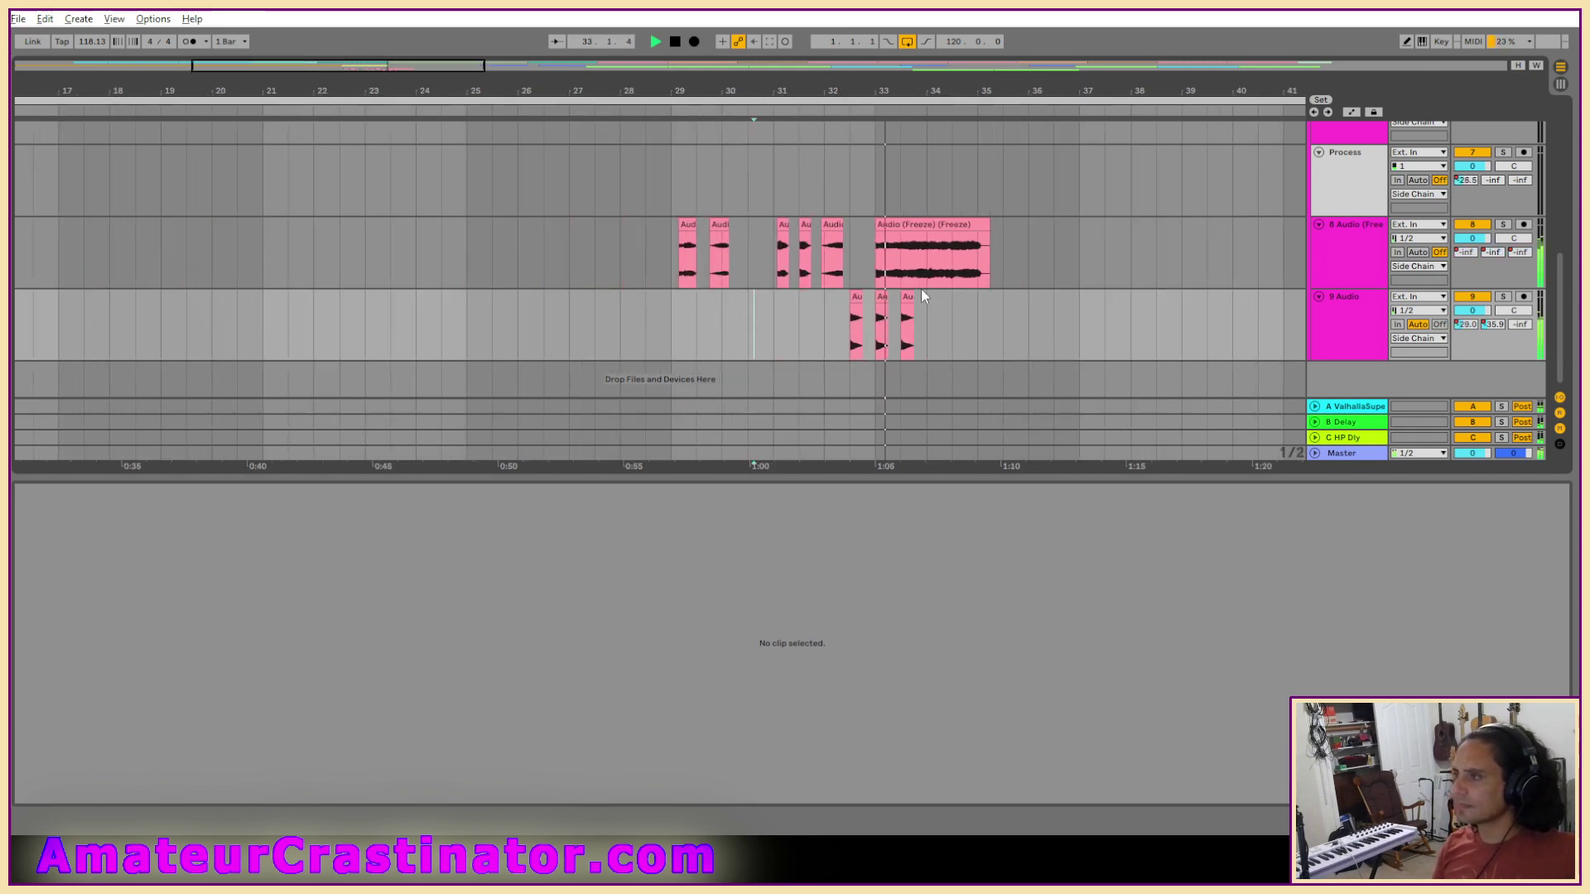
scroll(921, 288, "down", 3)
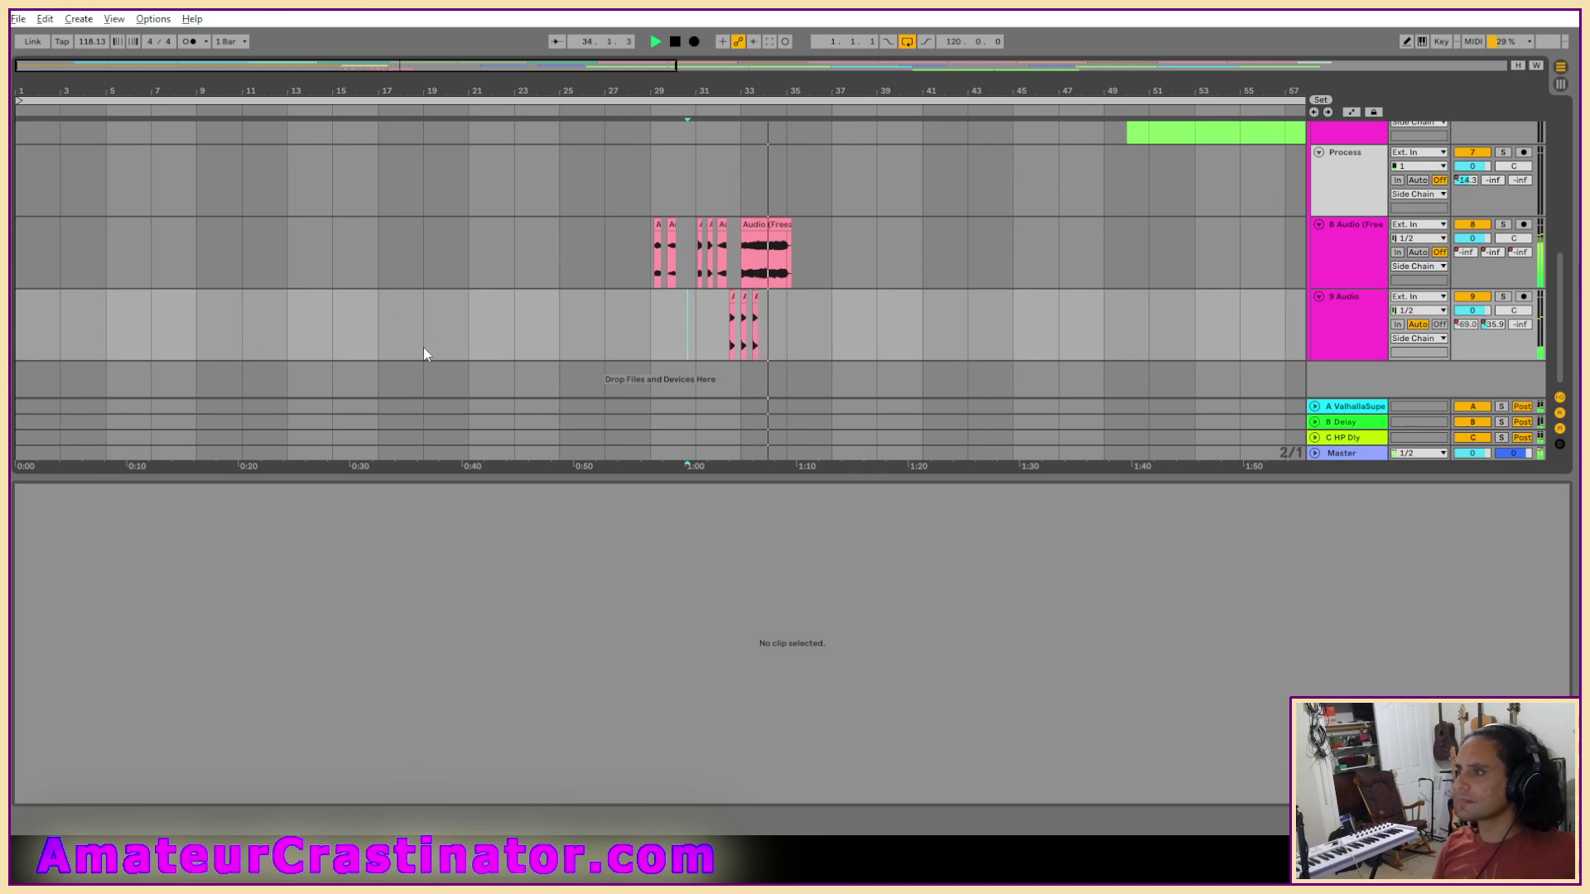
left_click(379, 346)
scroll(1010, 248, "up", 2)
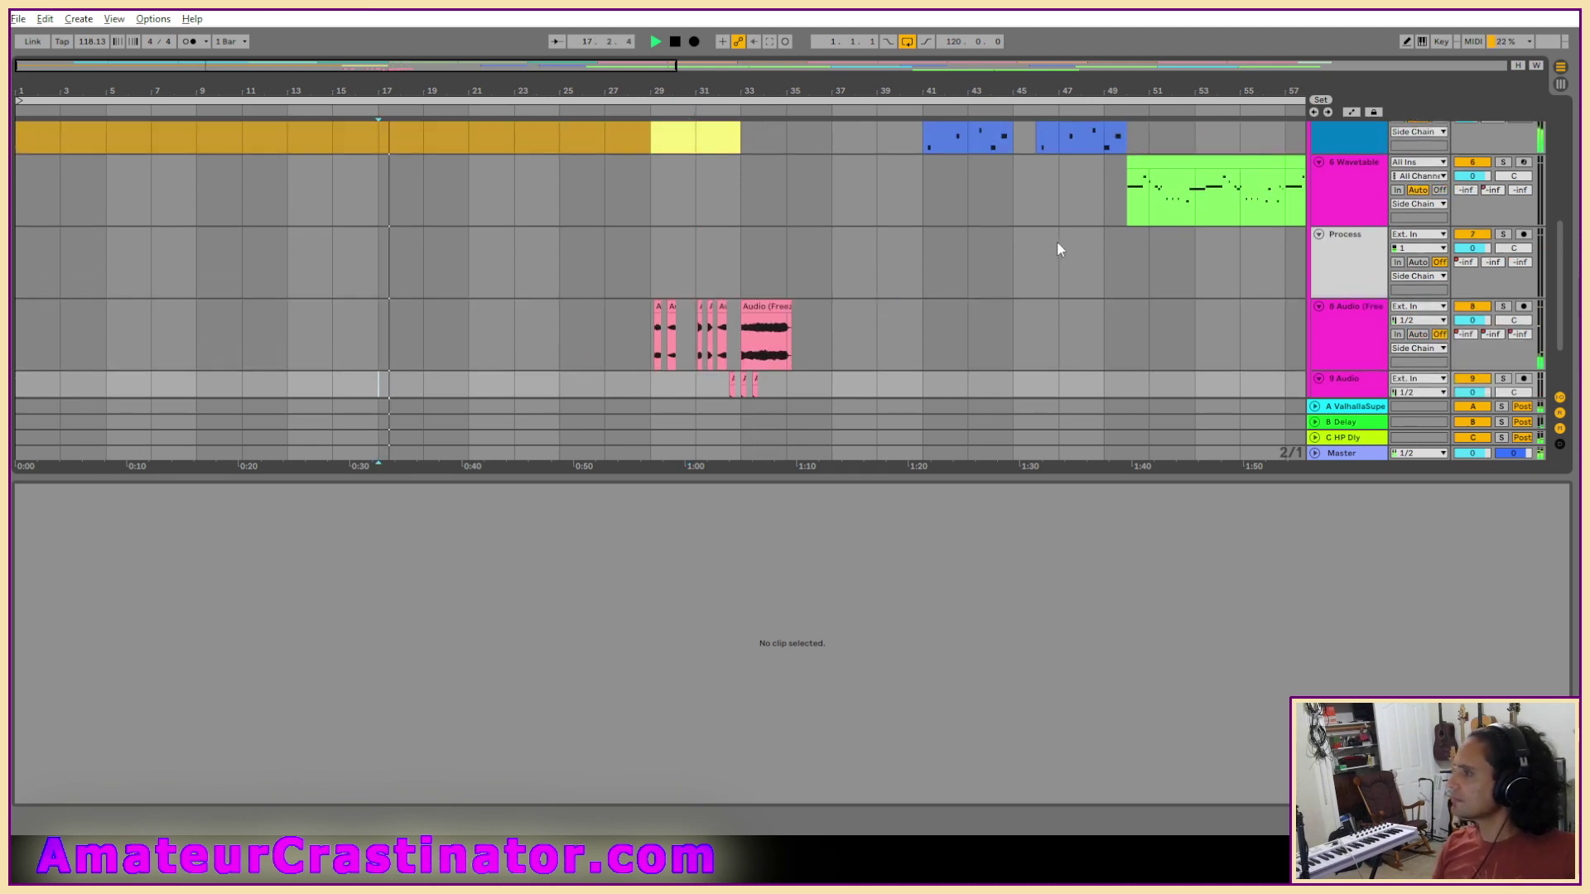
scroll(999, 266, "down", 2)
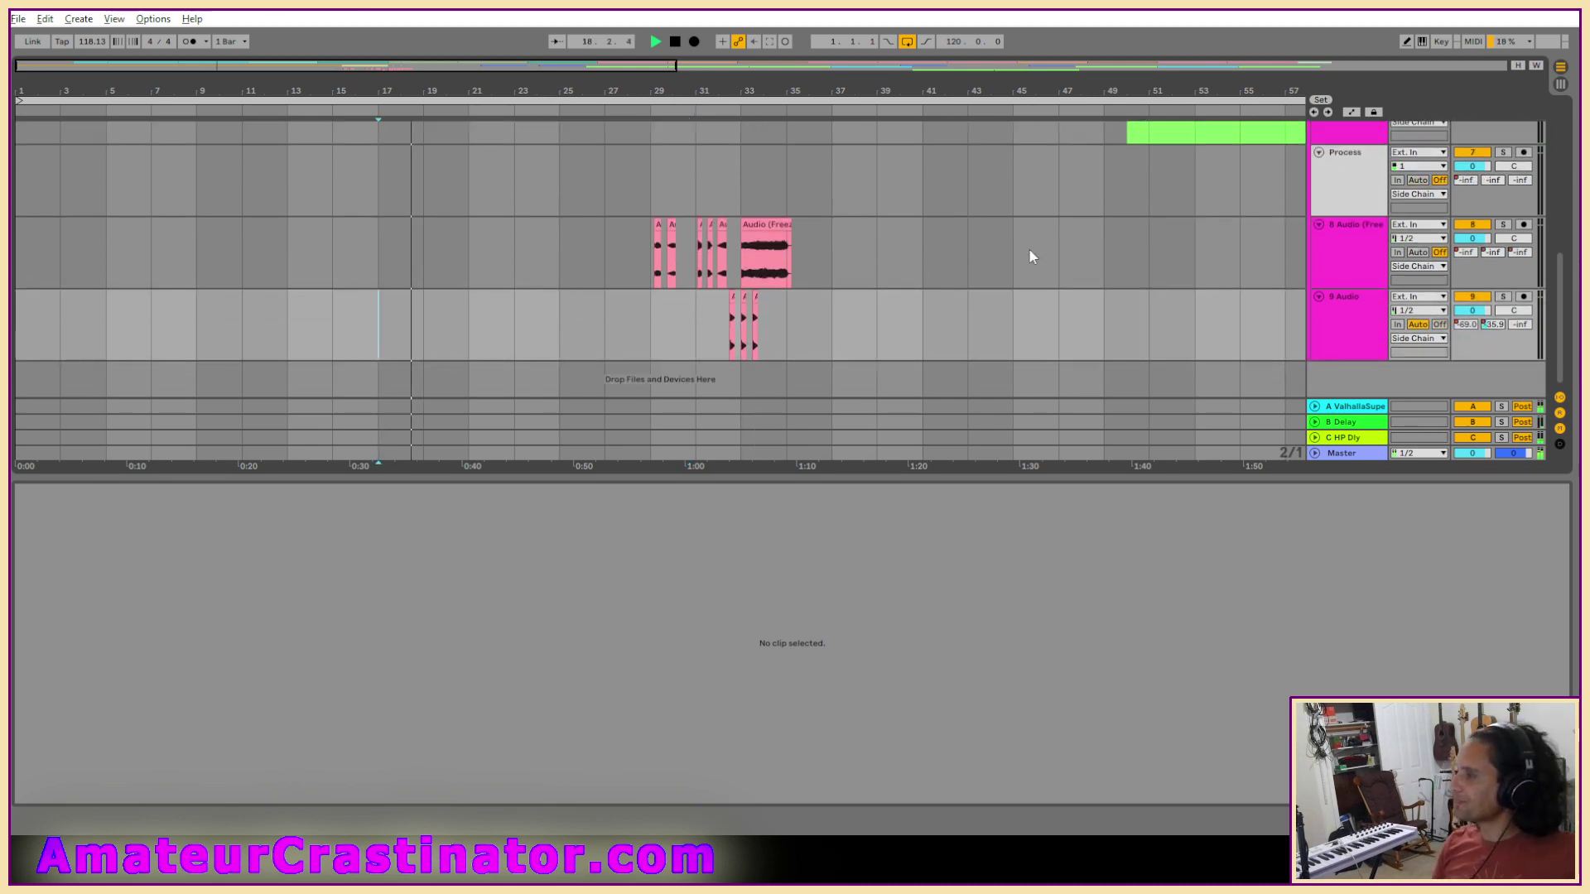
Delete the empty 3 Audio track below the Drum Rack and show the devices of the blue Wavetable track.
scroll(1021, 347, "up", 3)
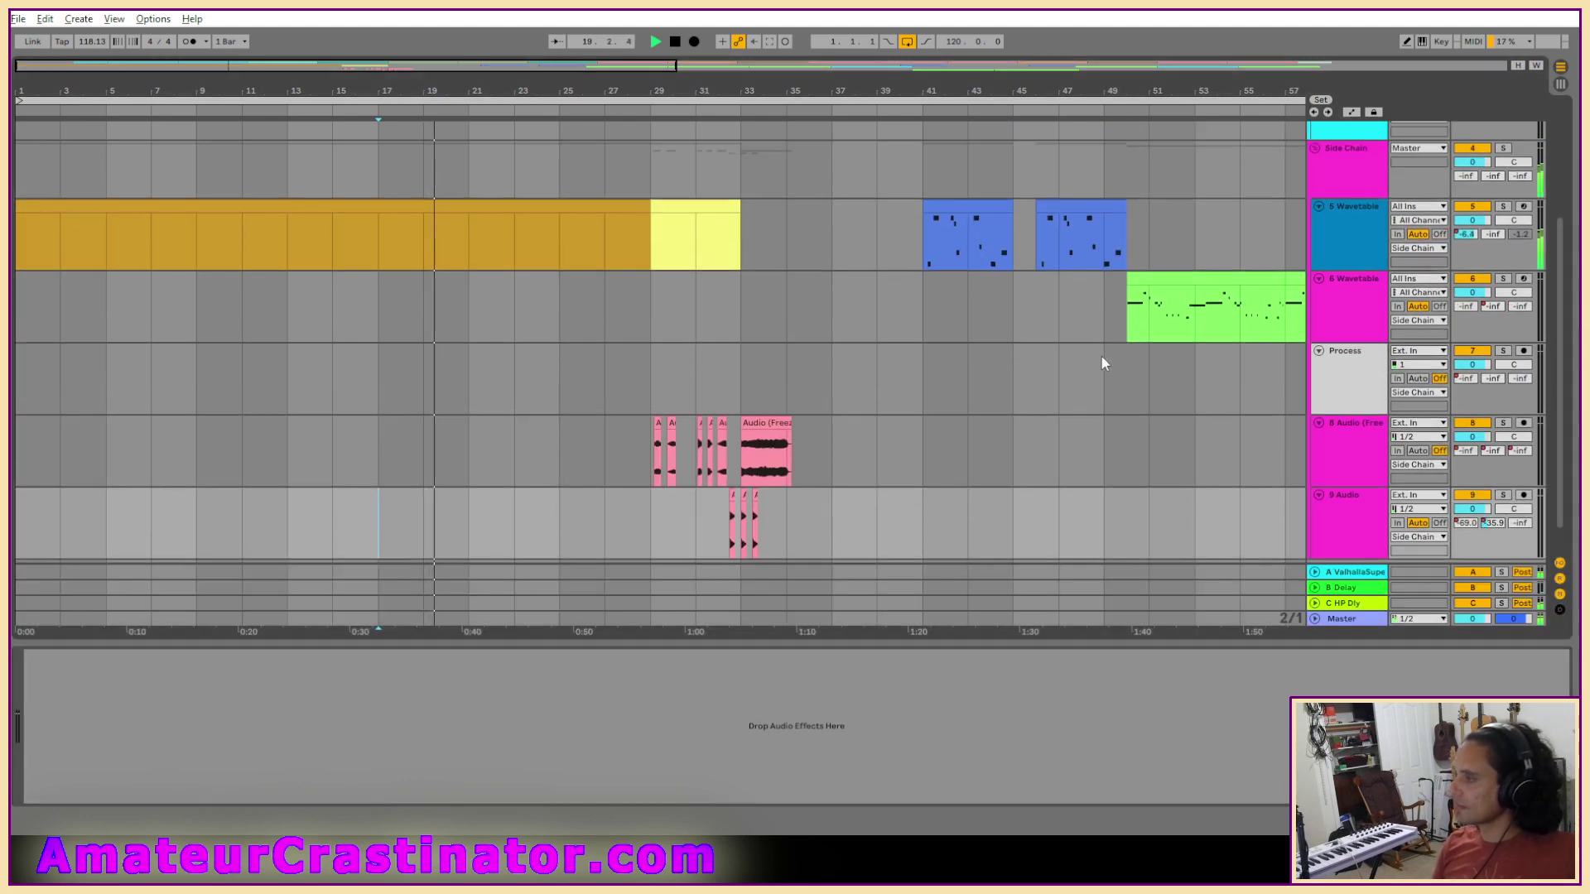
scroll(1101, 356, "right", 3)
scroll(480, 331, "down", 3)
scroll(390, 333, "up", 1)
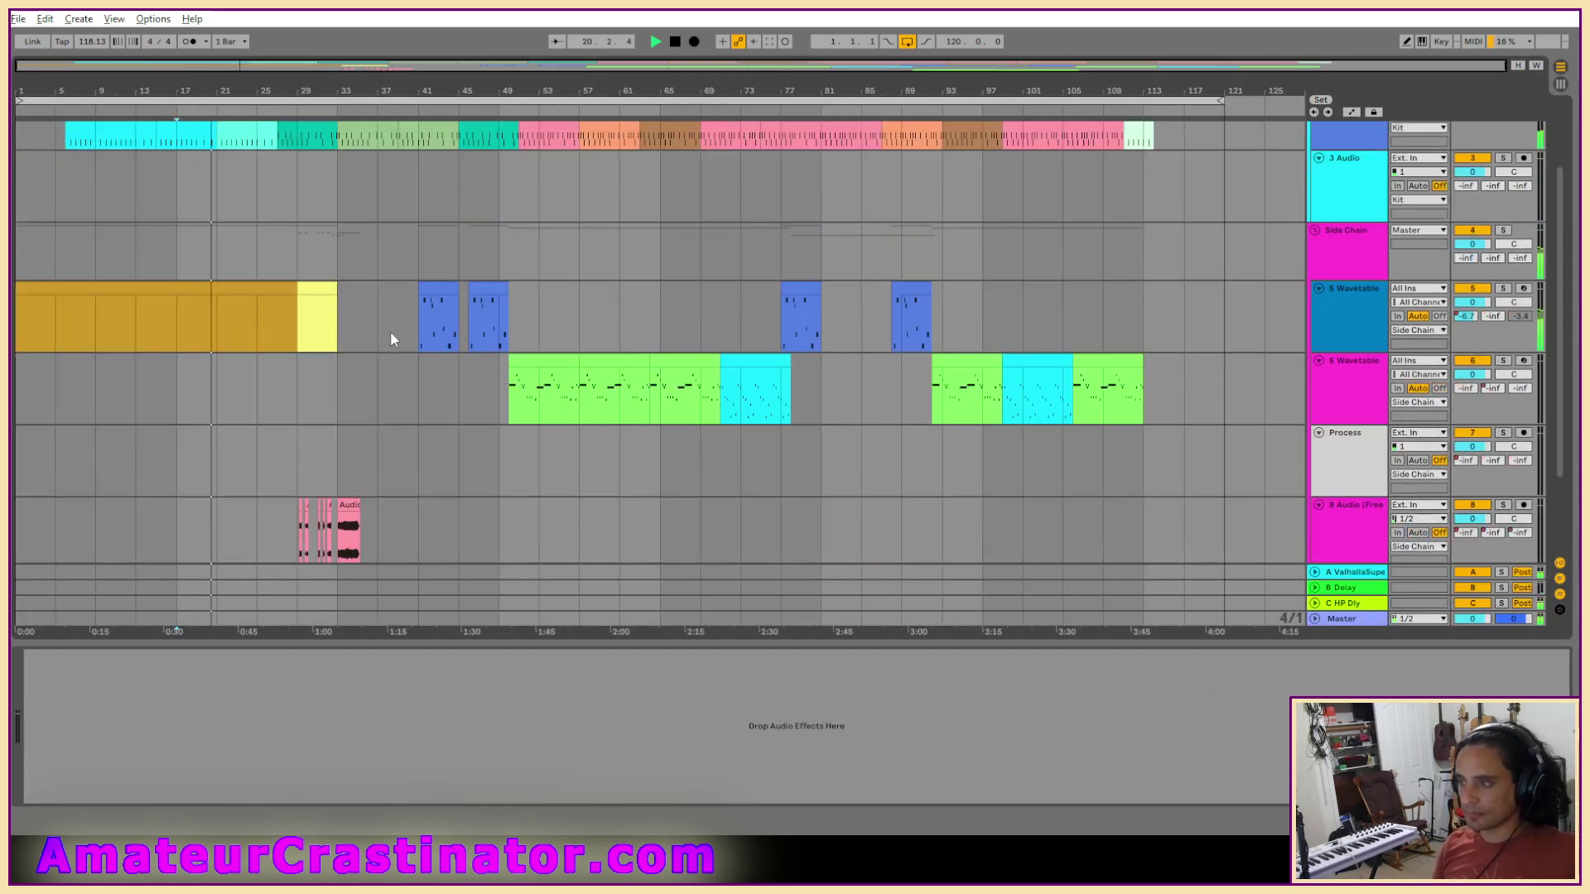
scroll(394, 331, "up", 3)
scroll(394, 332, "down", 6)
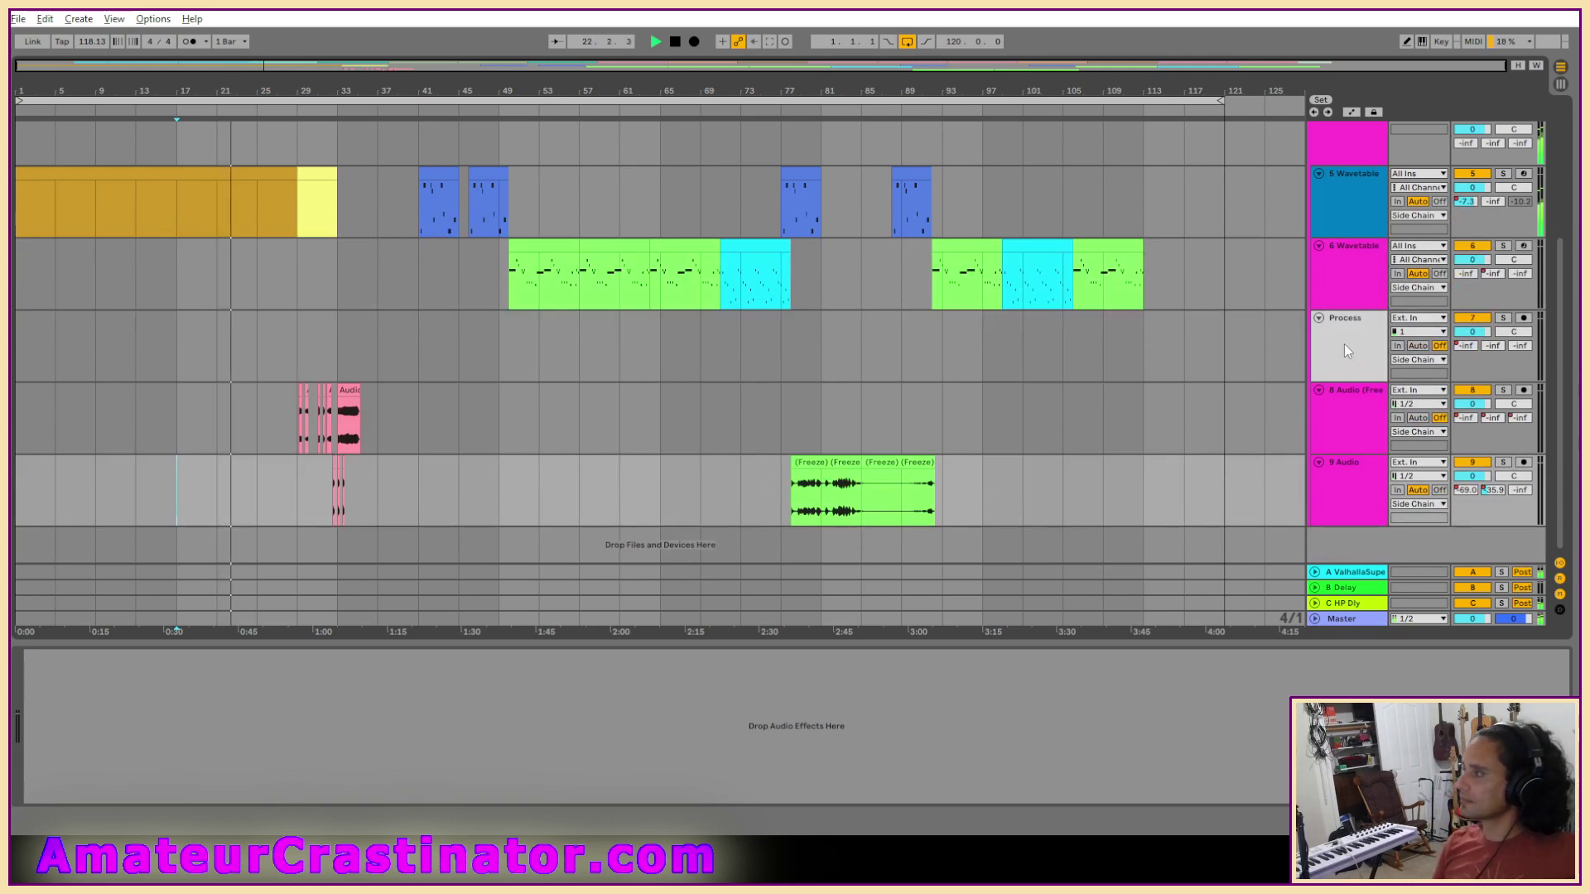
scroll(1344, 344, "up", 5)
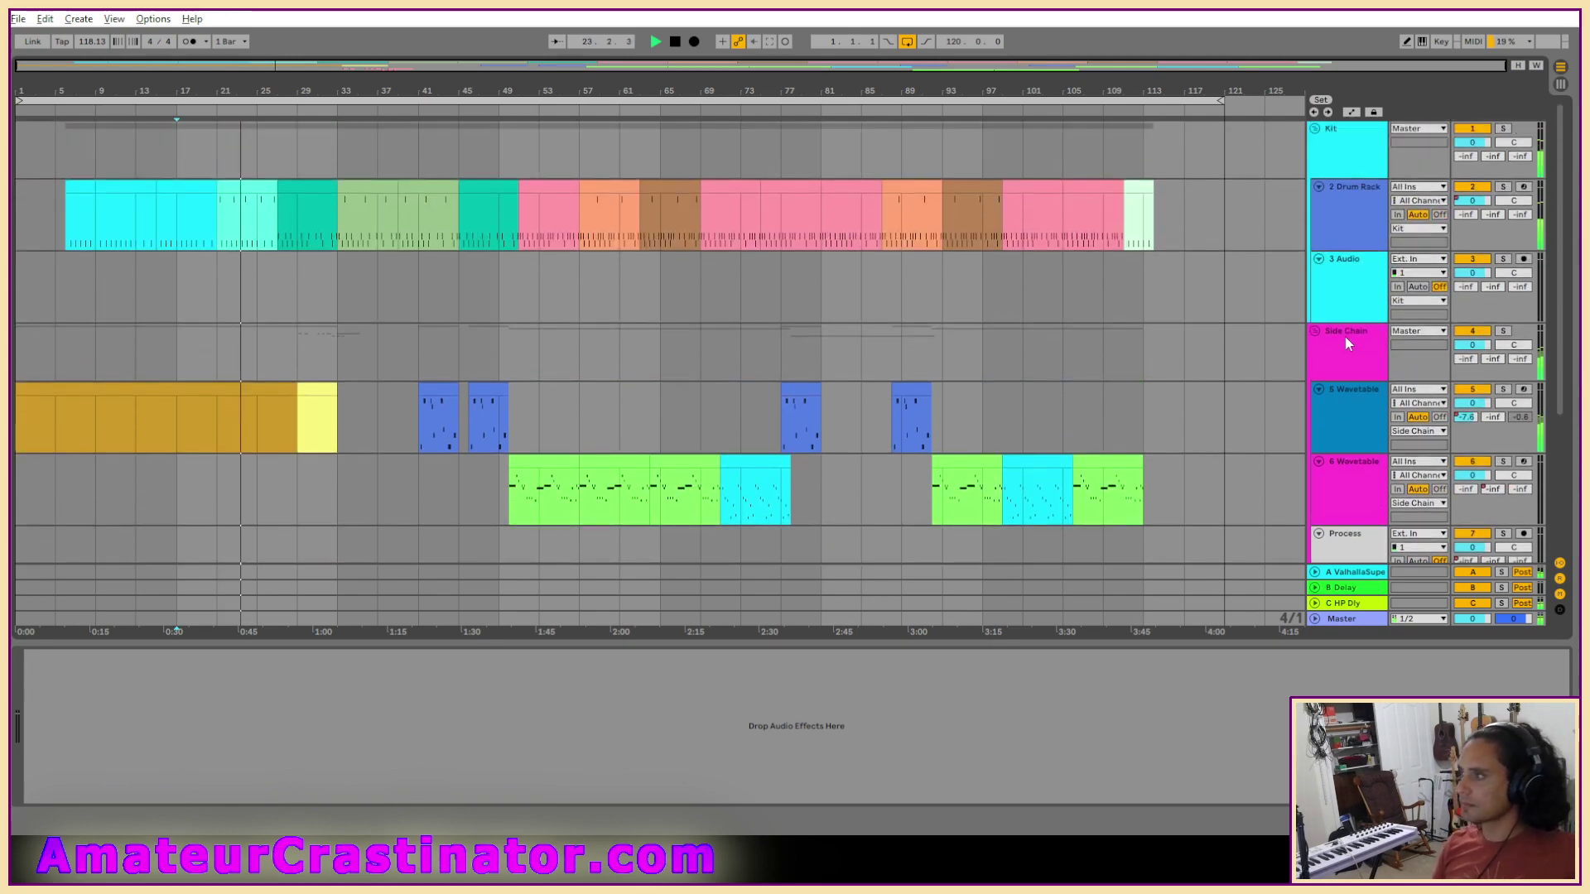
left_click(1349, 270)
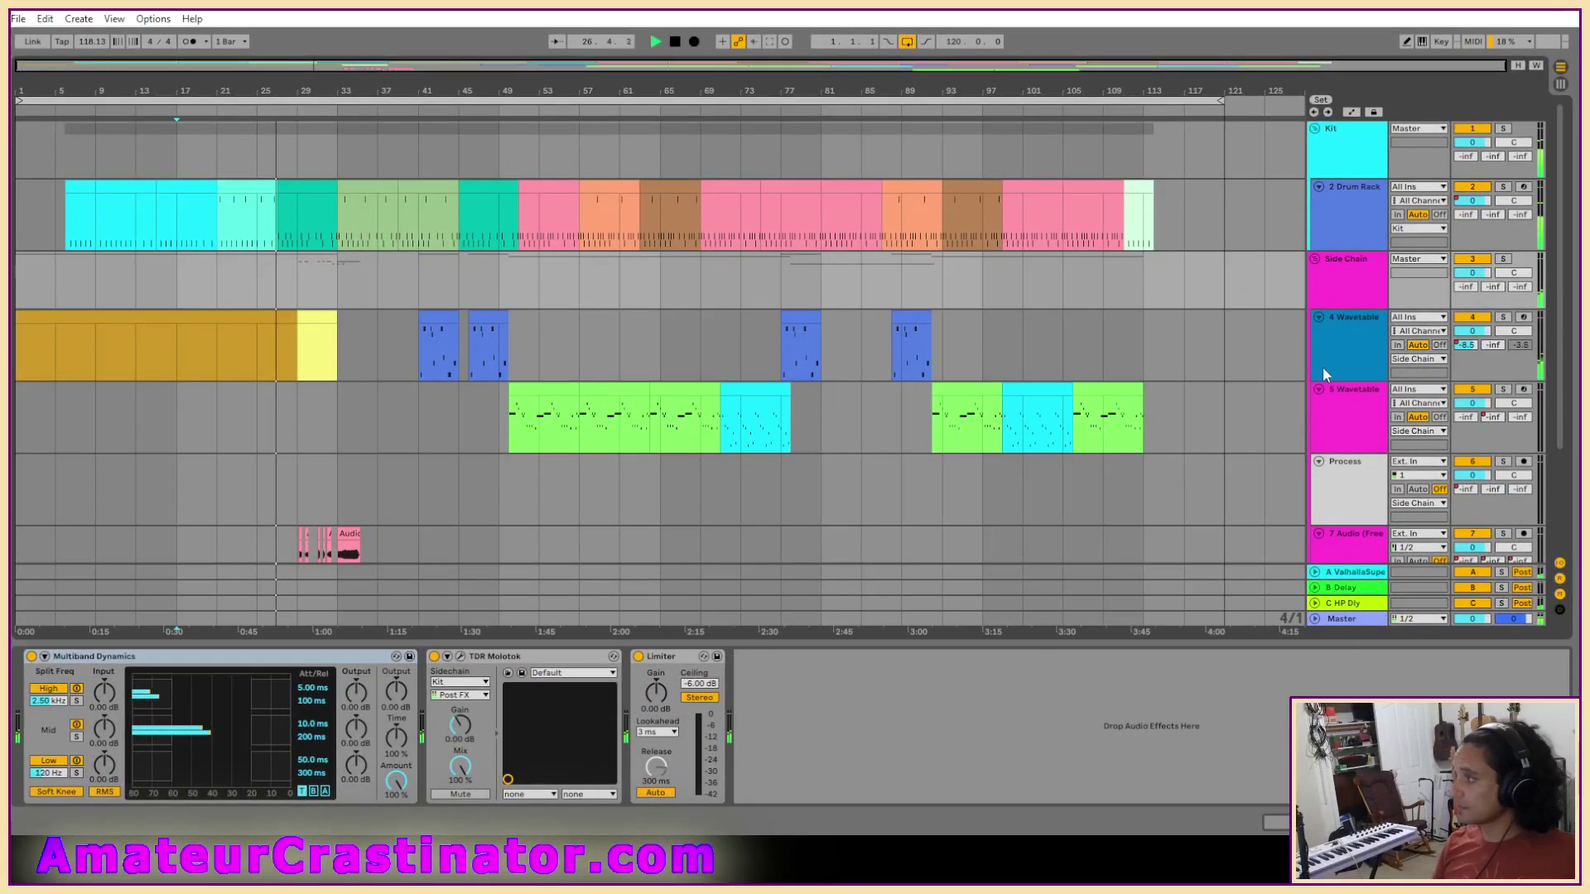
left_click(1329, 351)
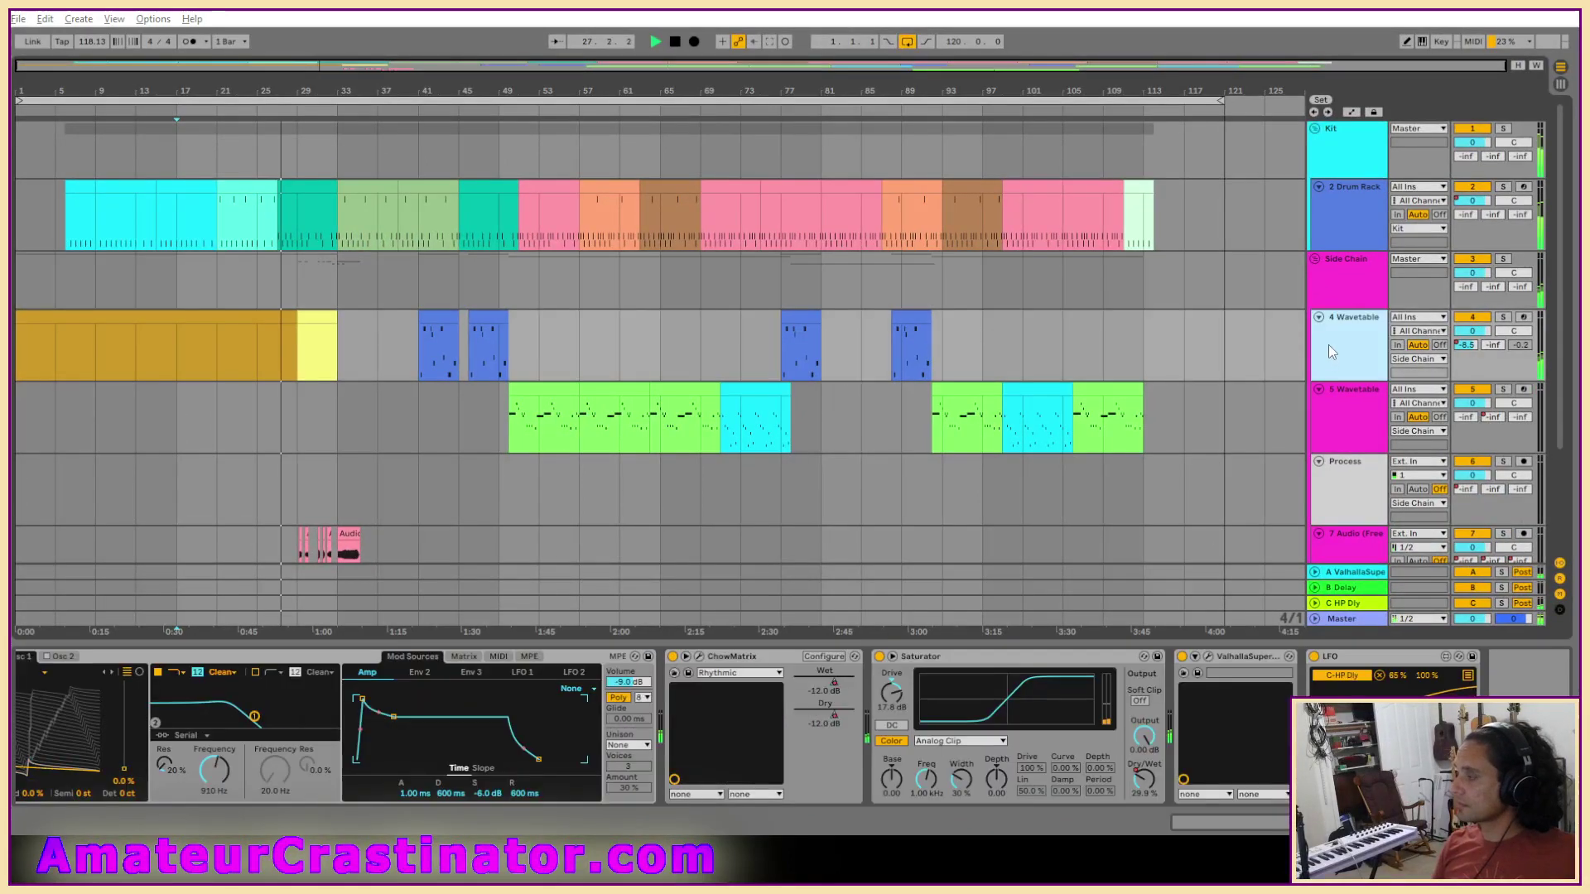
scroll(343, 450, "down", 3)
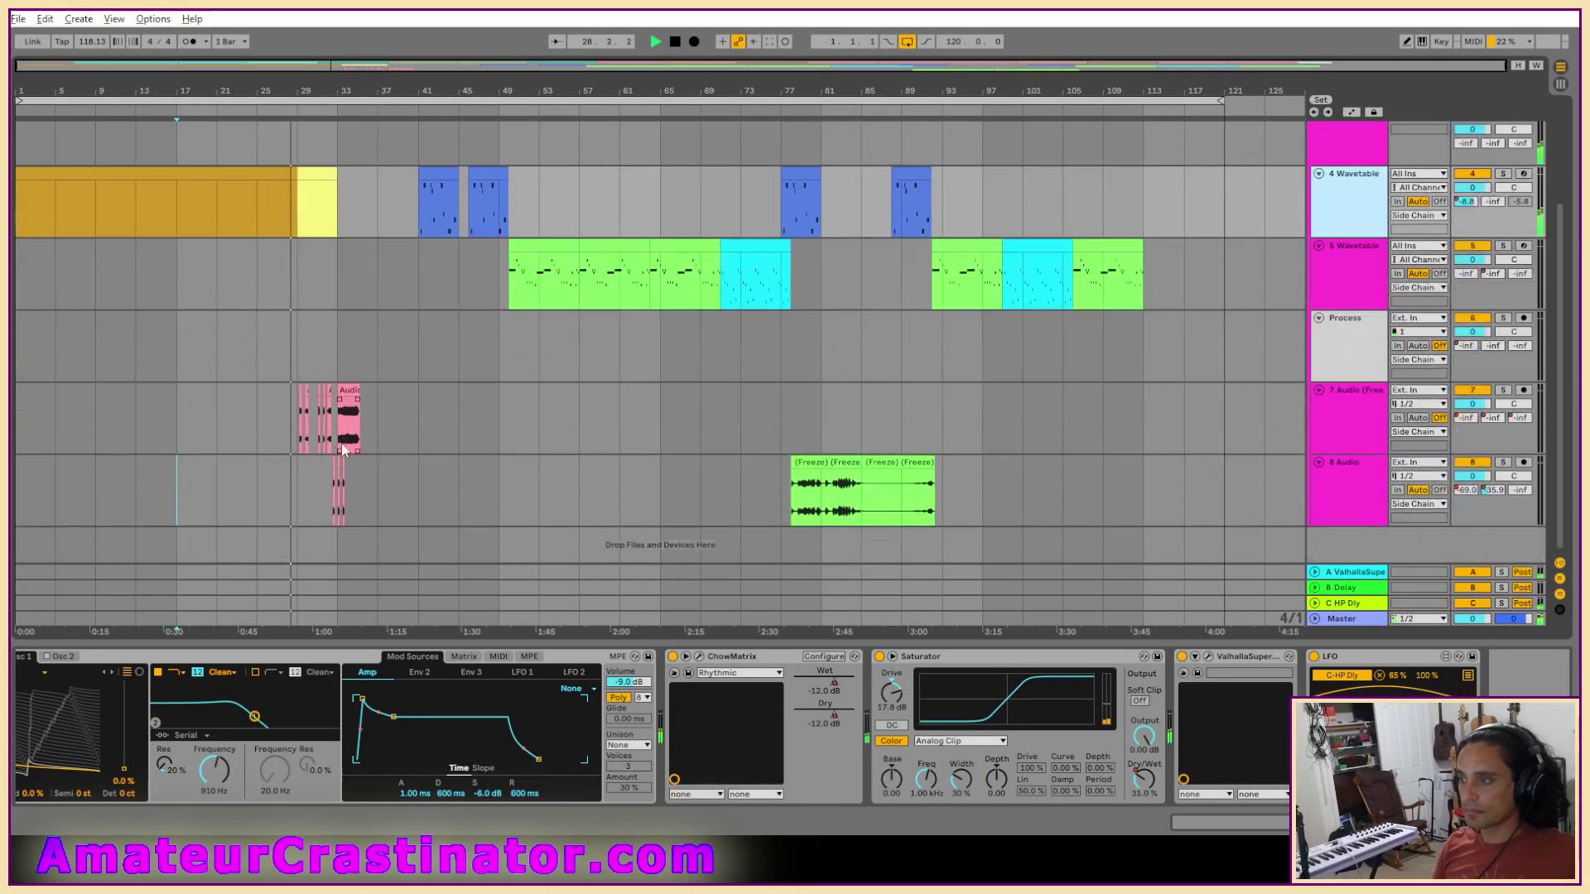